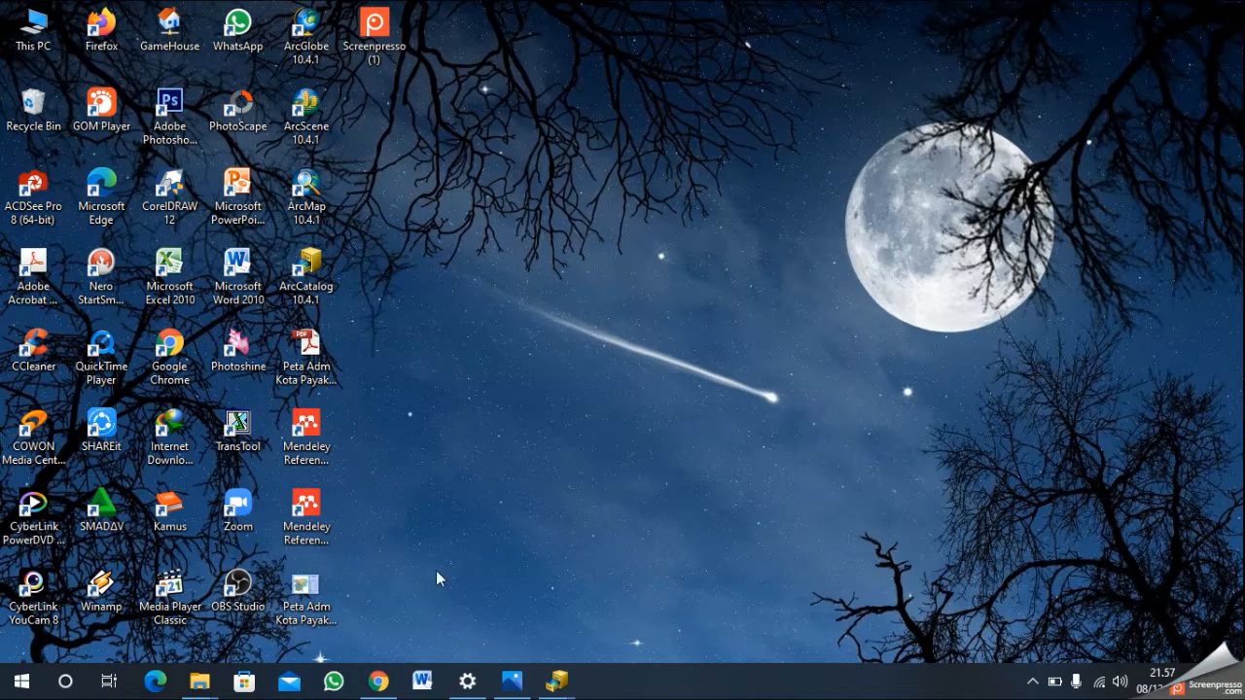
- Switch to the ArcCatalog window that shows the shapefiles of the KOTA_SOLOK folder
{"action": "mouse_move", "coordinate": [554, 685]}
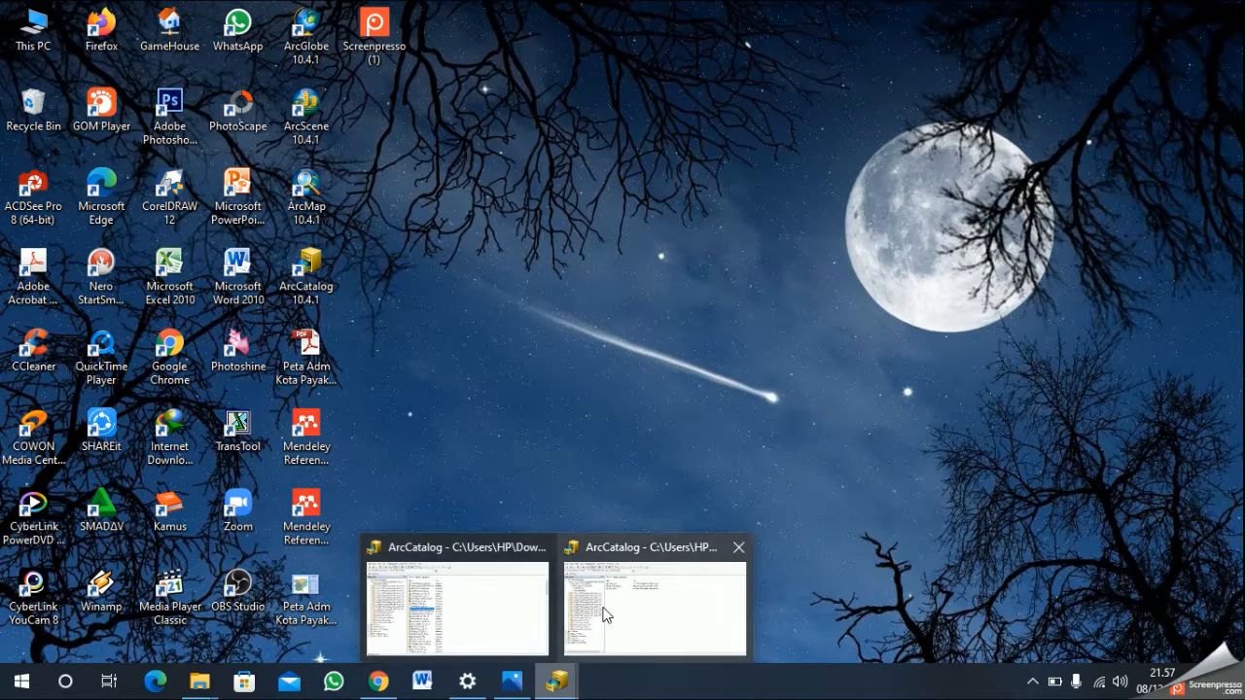
{"action": "mouse_move", "coordinate": [605, 615]}
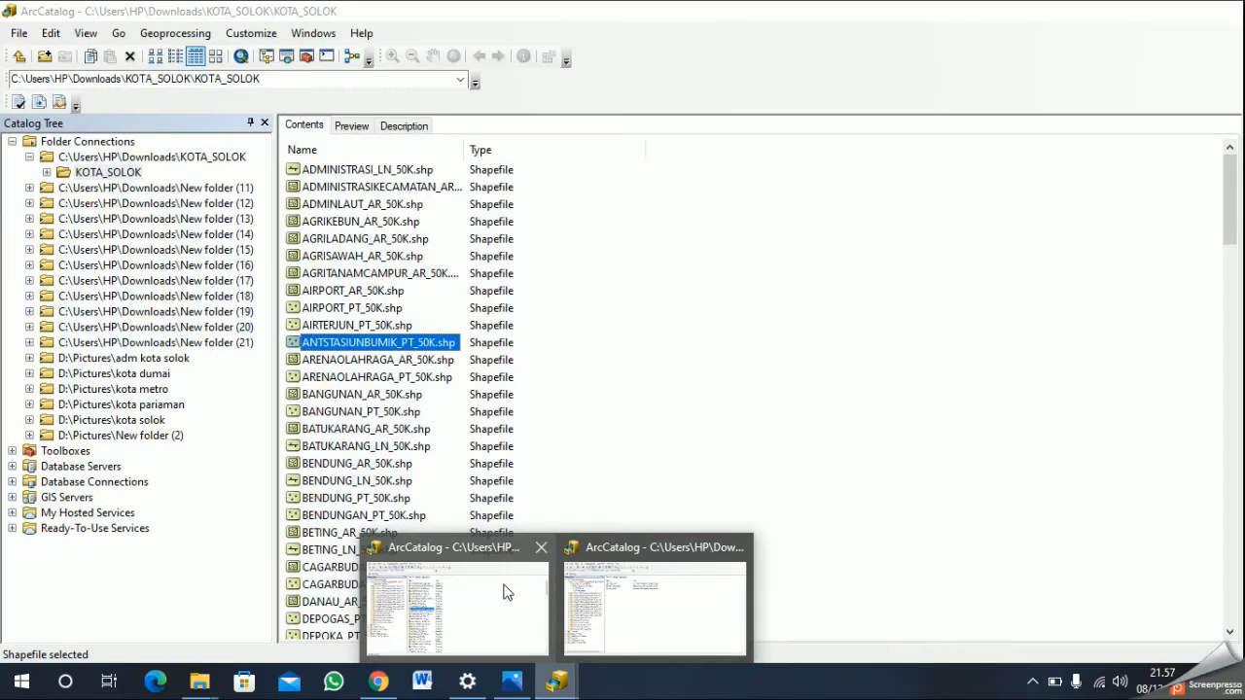
{"action": "left_click", "coordinate": [504, 589]}
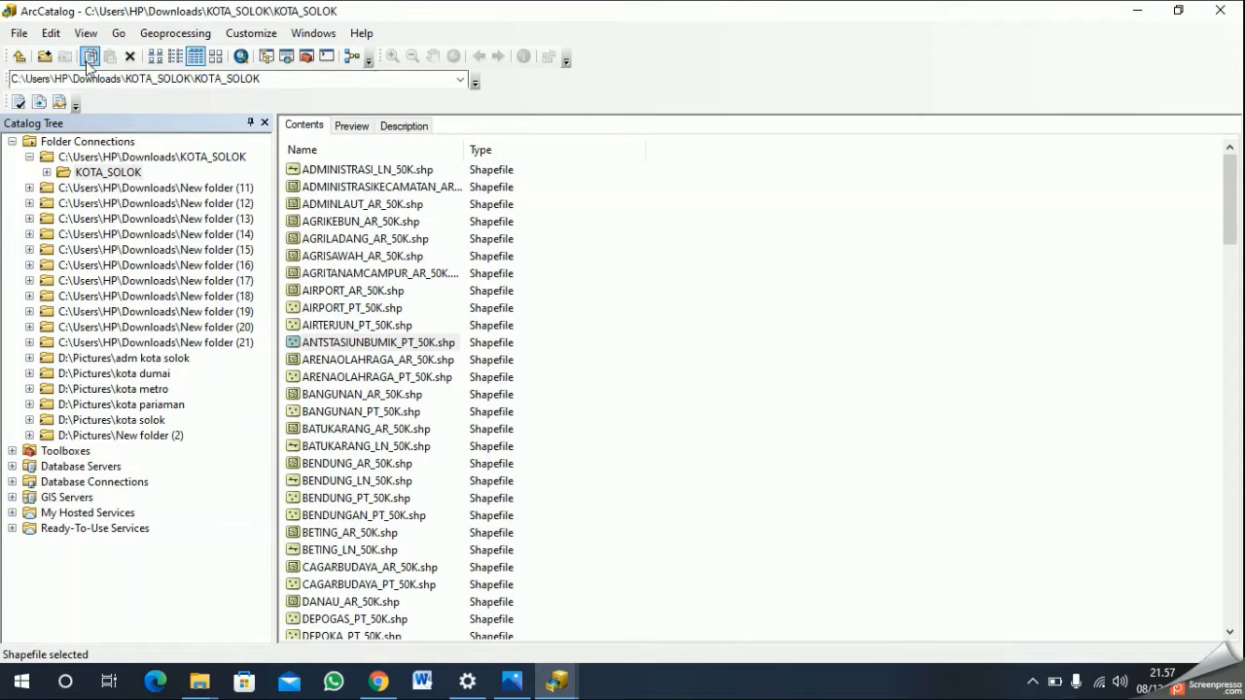
{"action": "left_click", "coordinate": [45, 55]}
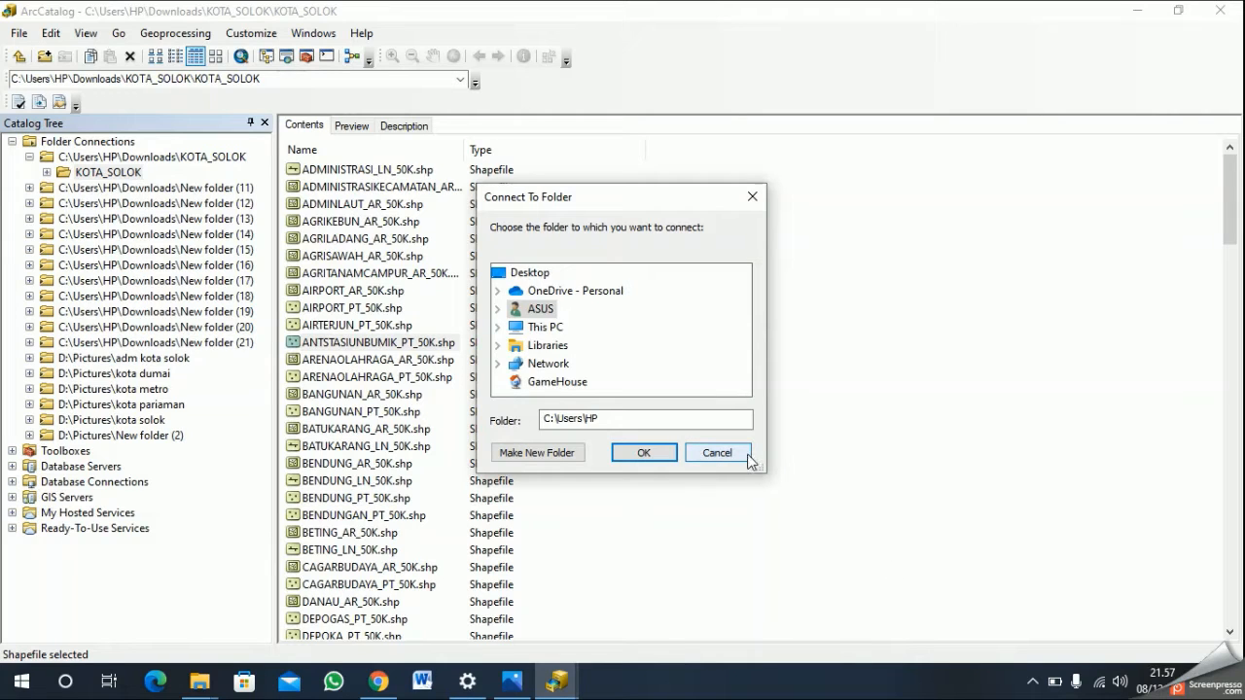
{"action": "left_click", "coordinate": [718, 453]}
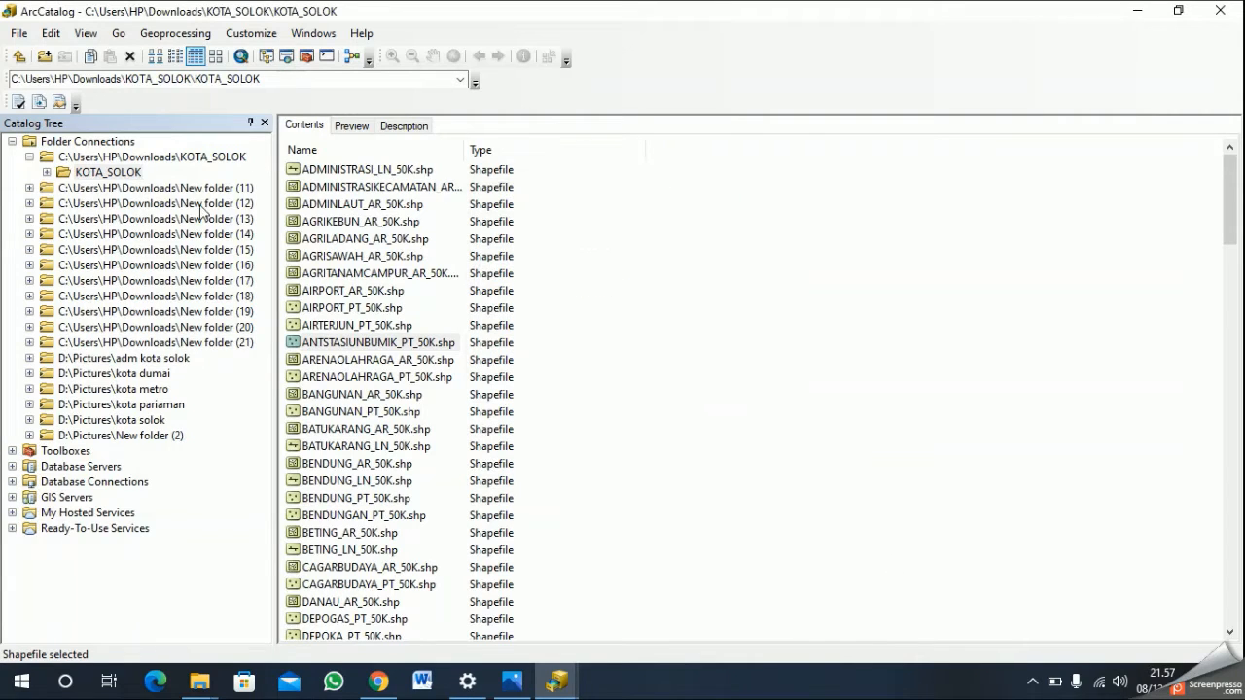
- Create a new personal geodatabase named "kota solok" inside the KOTA_SOLOK folder
{"action": "left_click", "coordinate": [109, 173]}
{"action": "right_click", "coordinate": [121, 175]}
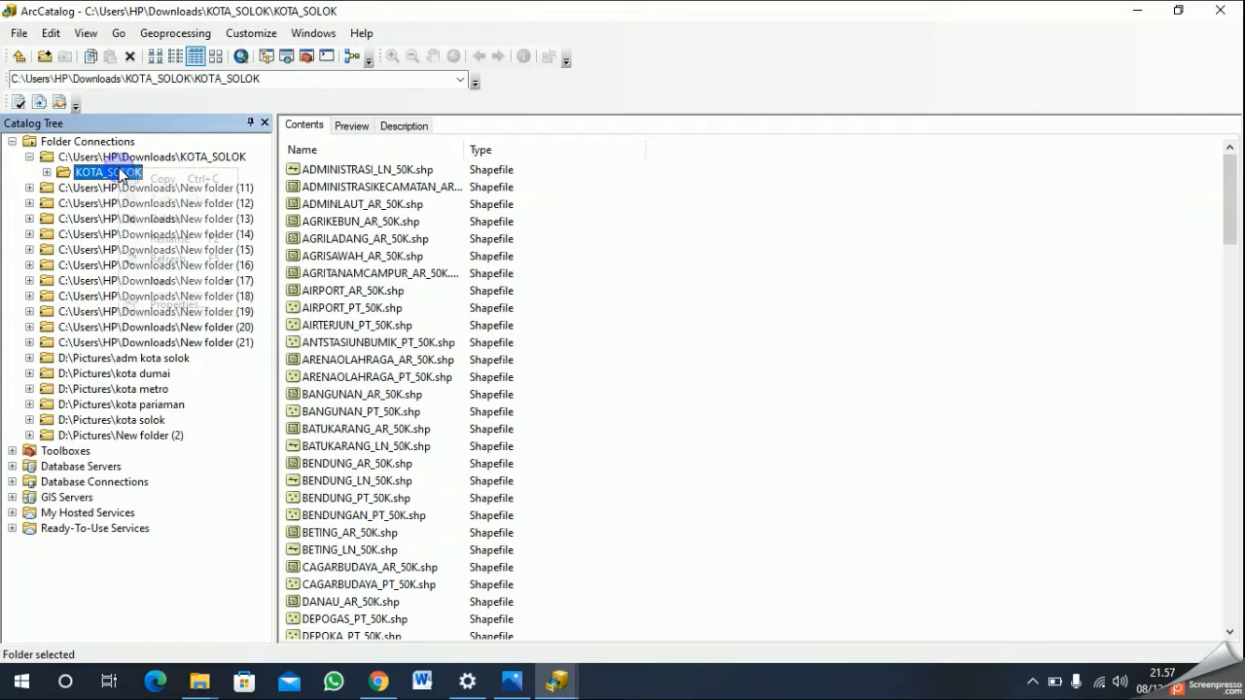
{"action": "left_click", "coordinate": [189, 282]}
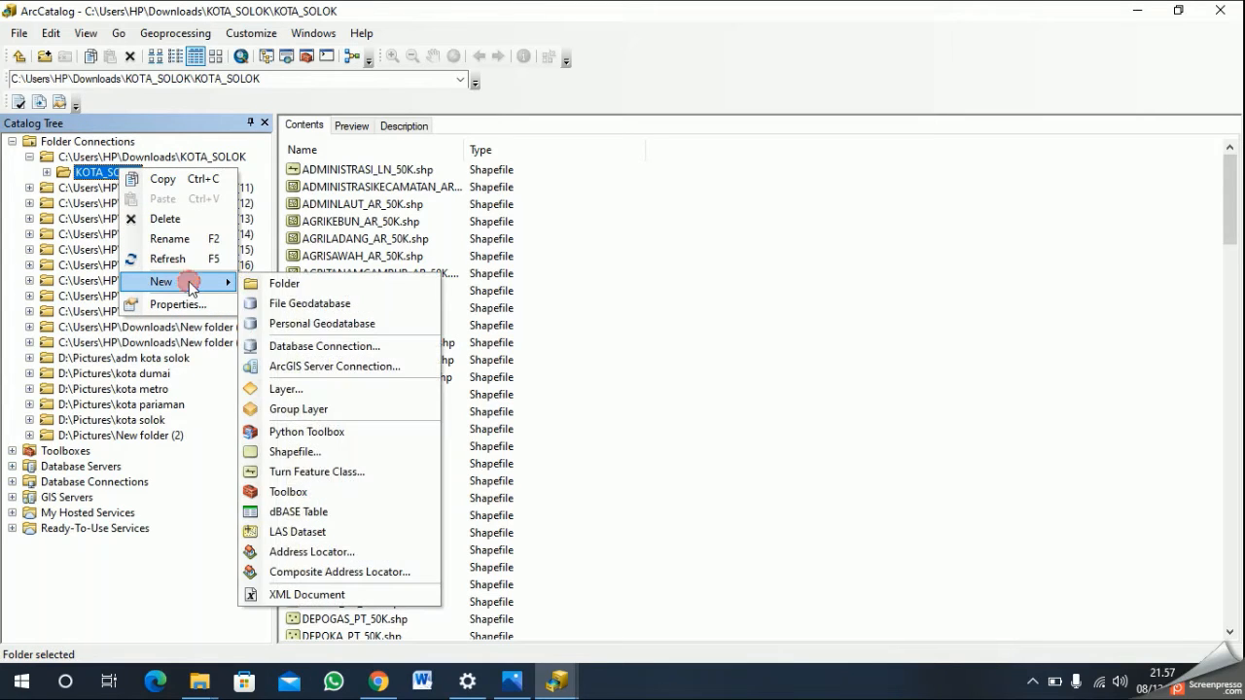
{"action": "left_click", "coordinate": [372, 324]}
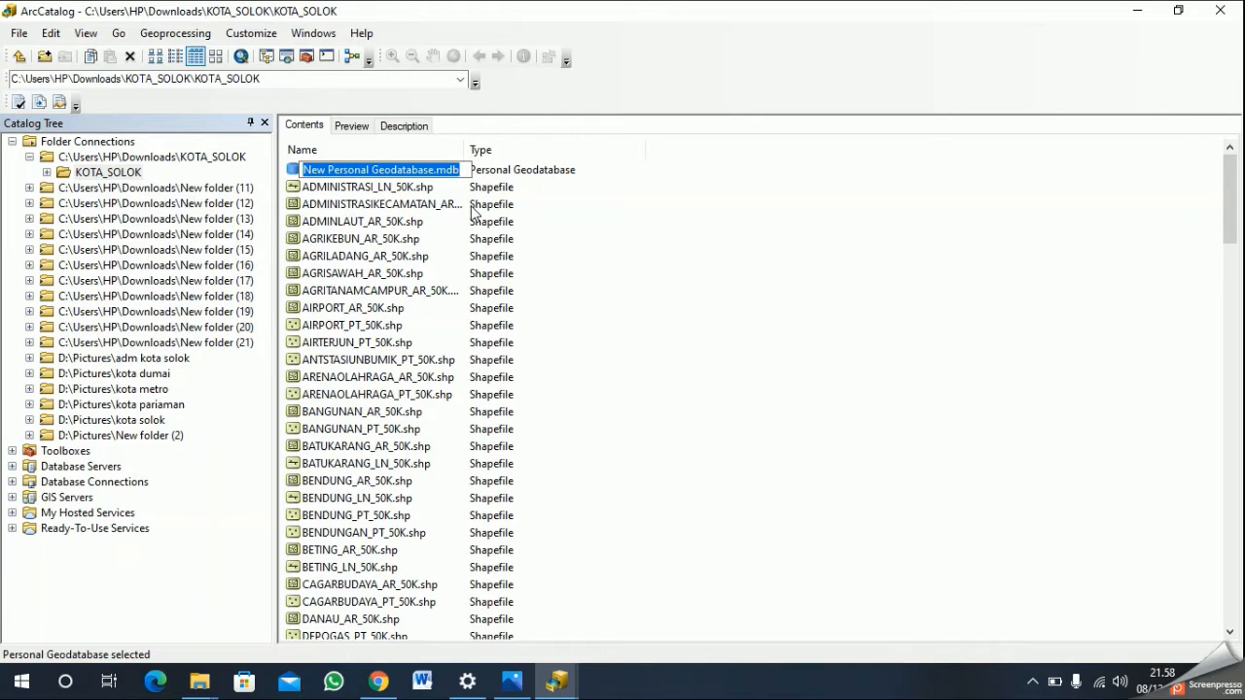
{"action": "type", "text": "kota solok"}
{"action": "key", "text": "Return"}
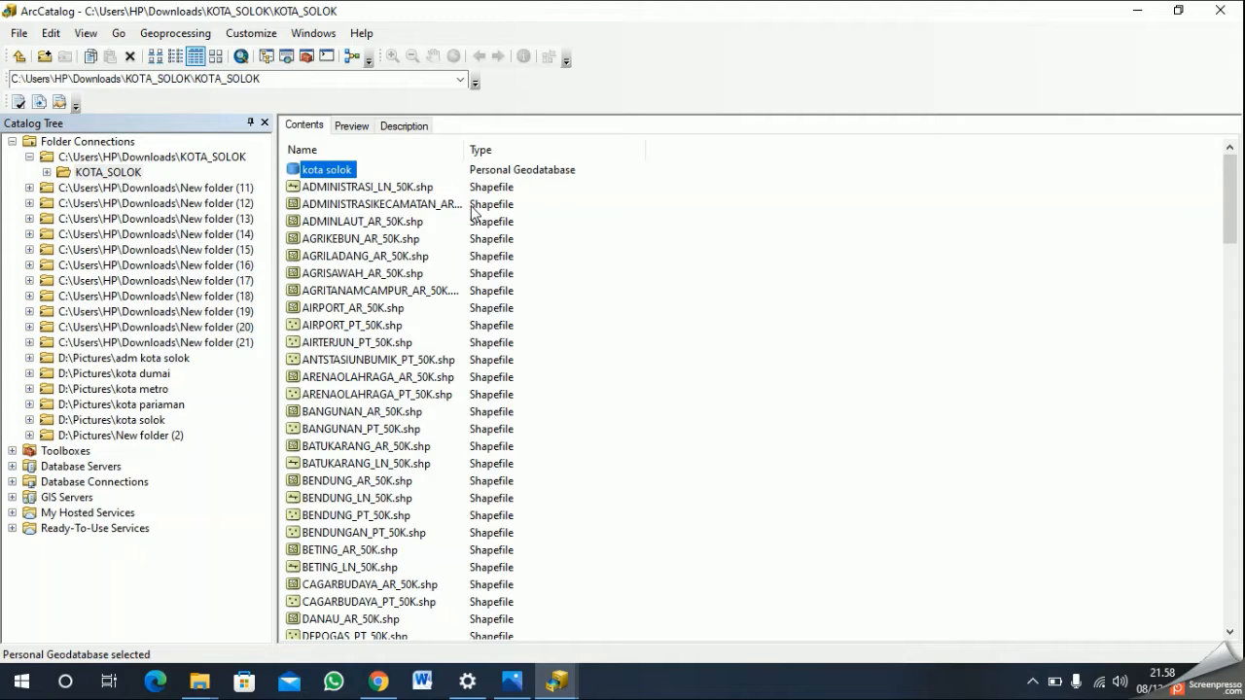
- Start a new feature dataset named "IG Dasar" in the kota solok geodatabase, with WGS 1984 UTM Zone 49S as its XY coordinate system
{"action": "right_click", "coordinate": [330, 173]}
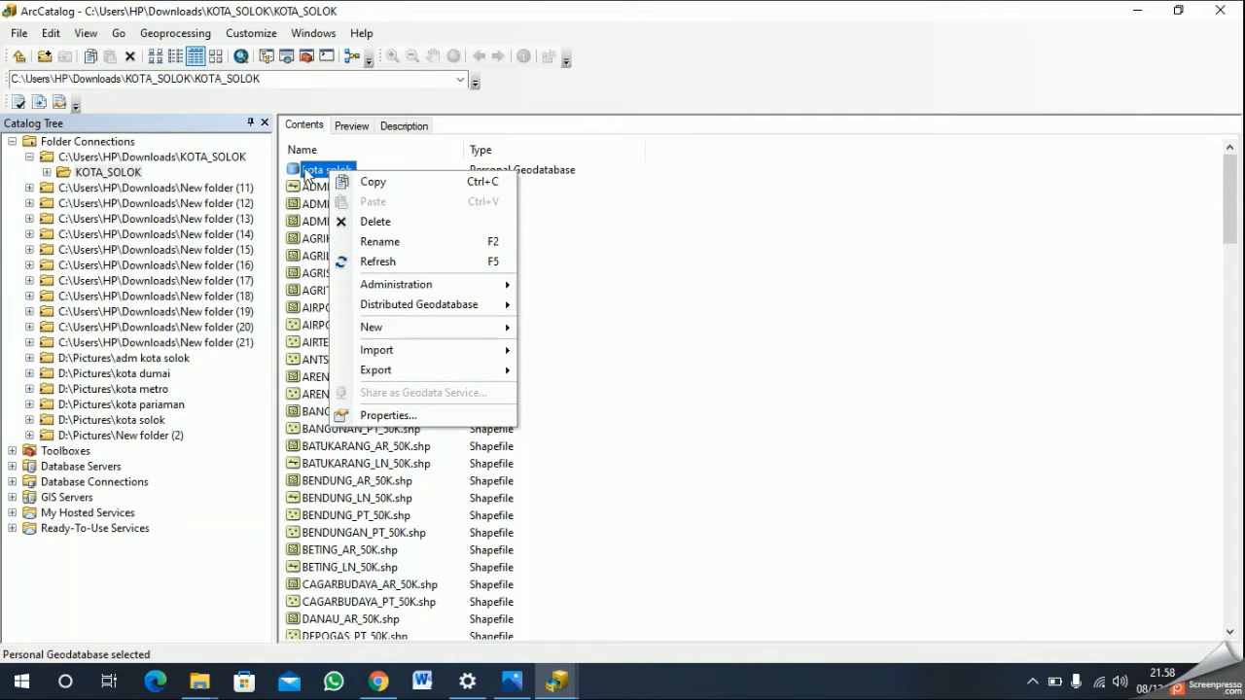
{"action": "mouse_move", "coordinate": [397, 335]}
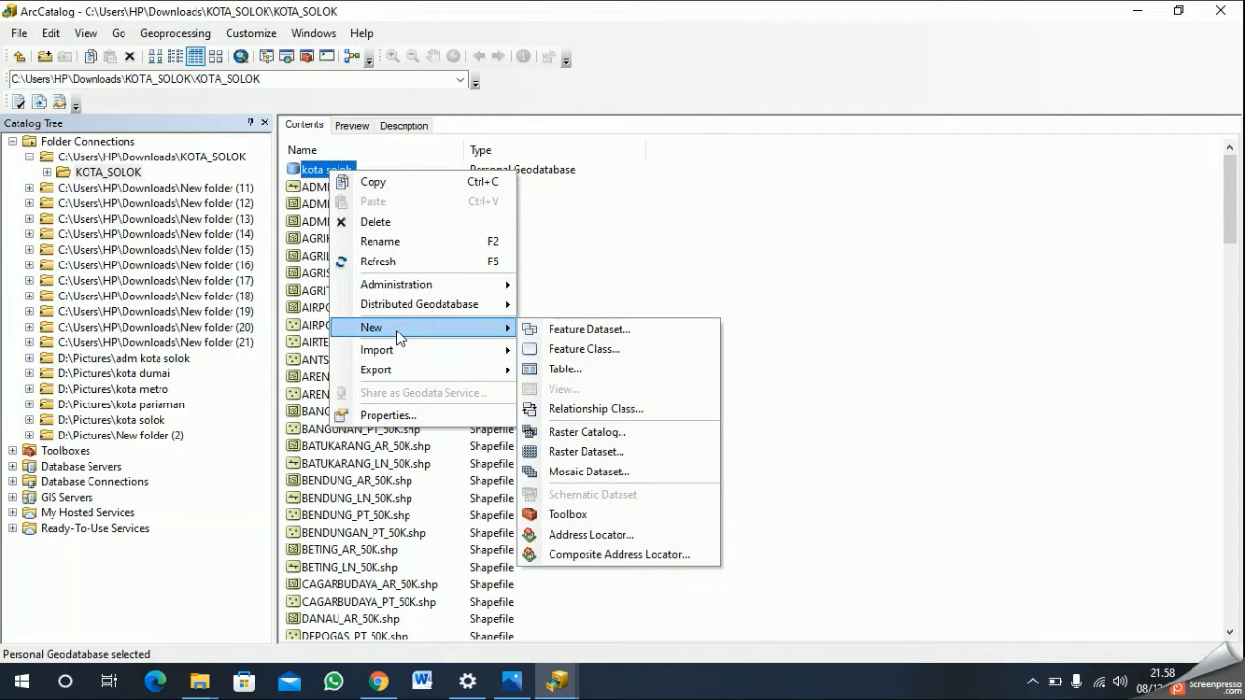
{"action": "left_click", "coordinate": [661, 331]}
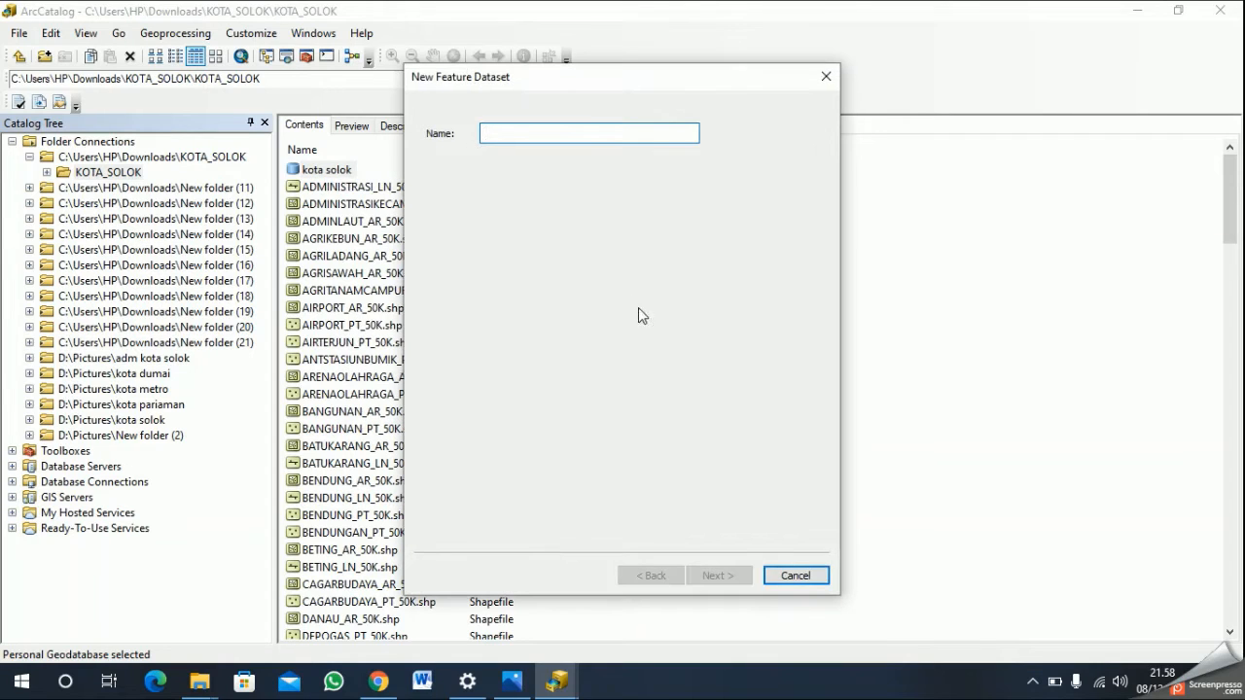
{"action": "type", "text": "IG Dasar"}
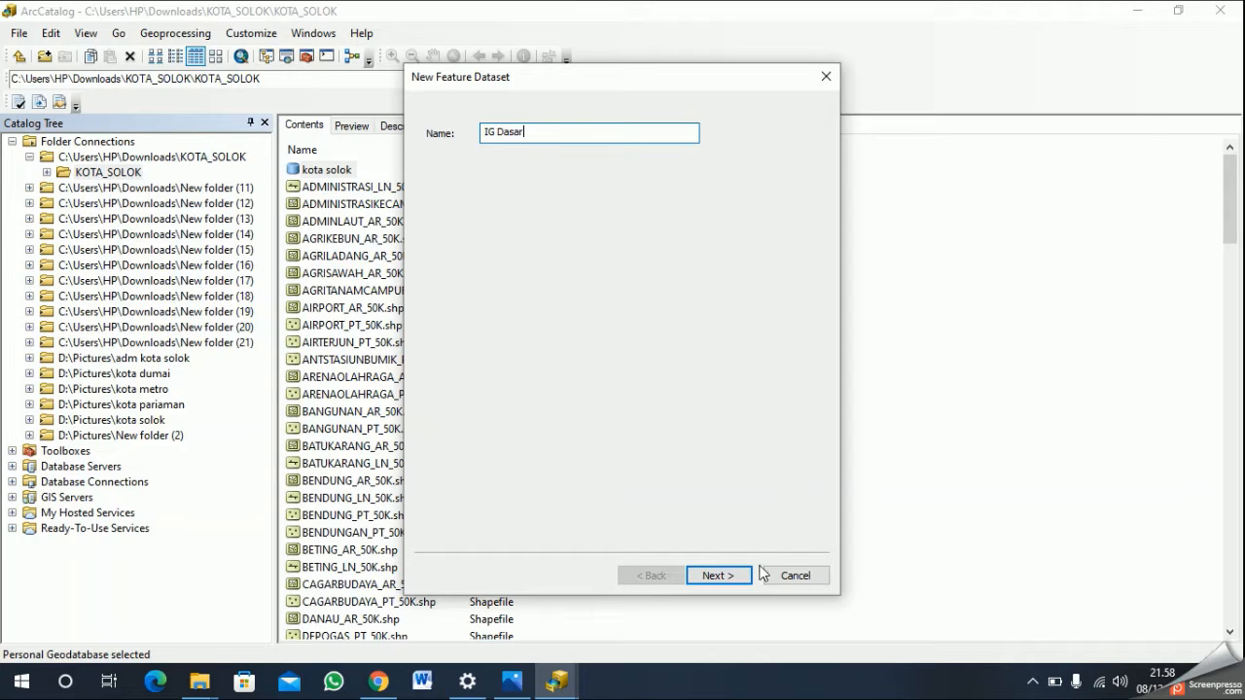
{"action": "left_click", "coordinate": [729, 577]}
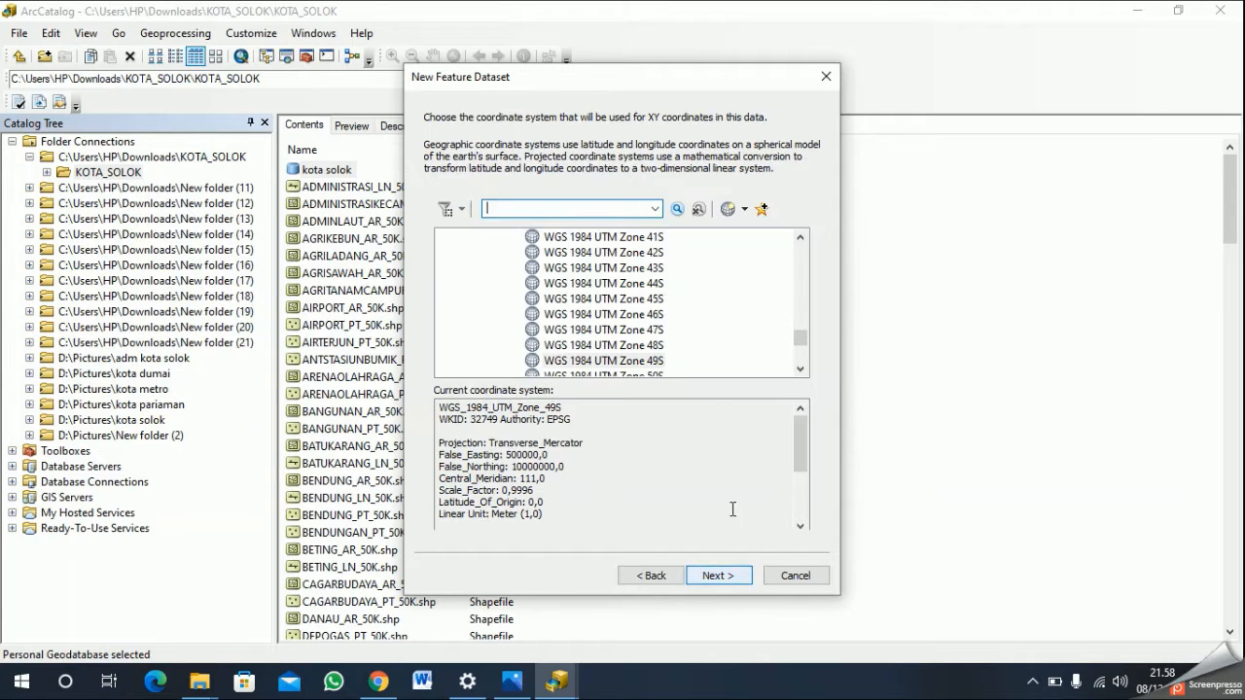
{"action": "left_click", "coordinate": [622, 360]}
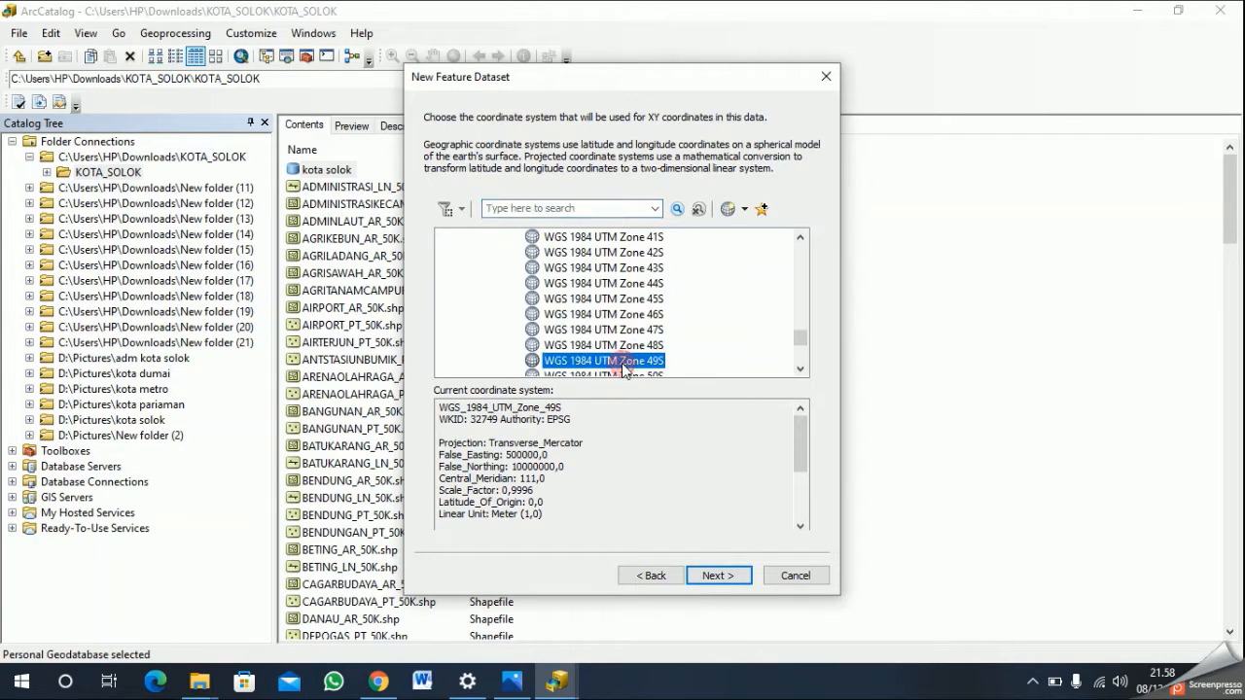
{"action": "left_click", "coordinate": [717, 576]}
- Assign WGS 1984 as the vertical coordinate system of IG Dasar and finish the dataset with the default tolerances
{"action": "left_click", "coordinate": [445, 231]}
{"action": "scroll", "coordinate": [506, 292], "scroll_direction": "down", "scroll_amount": 1}
{"action": "left_click", "coordinate": [463, 341]}
{"action": "scroll", "coordinate": [588, 325], "scroll_direction": "down", "scroll_amount": 5}
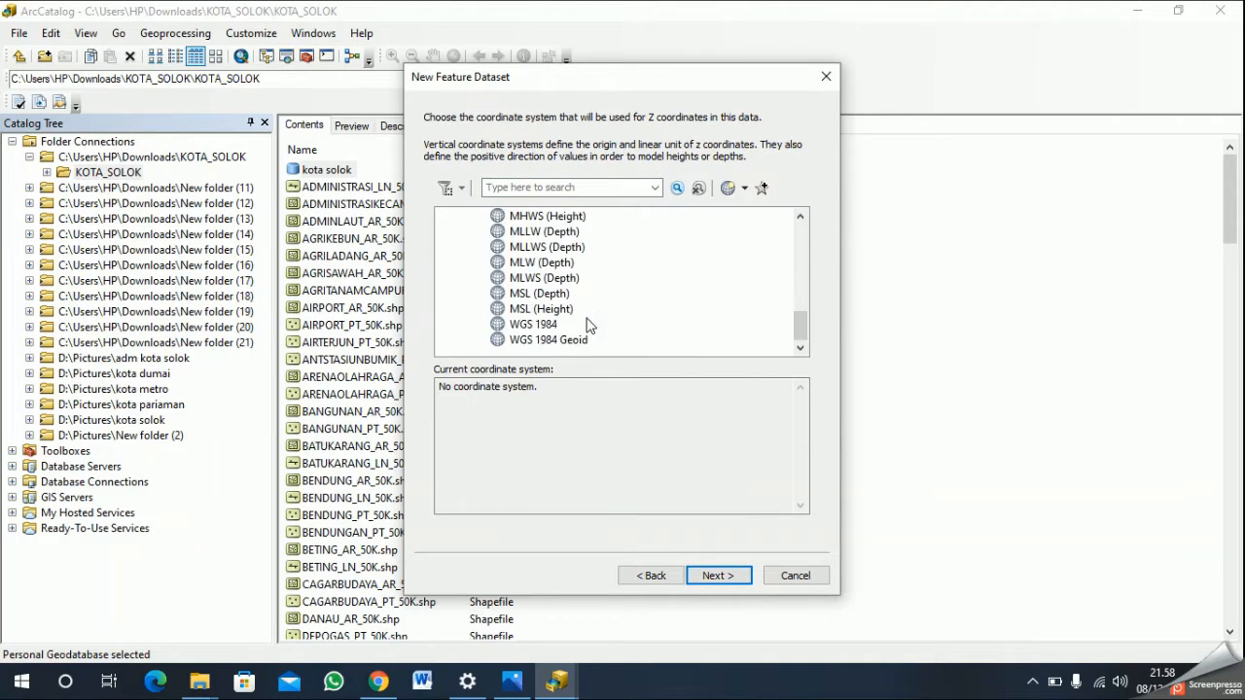
{"action": "left_click", "coordinate": [534, 324]}
{"action": "left_click", "coordinate": [719, 579]}
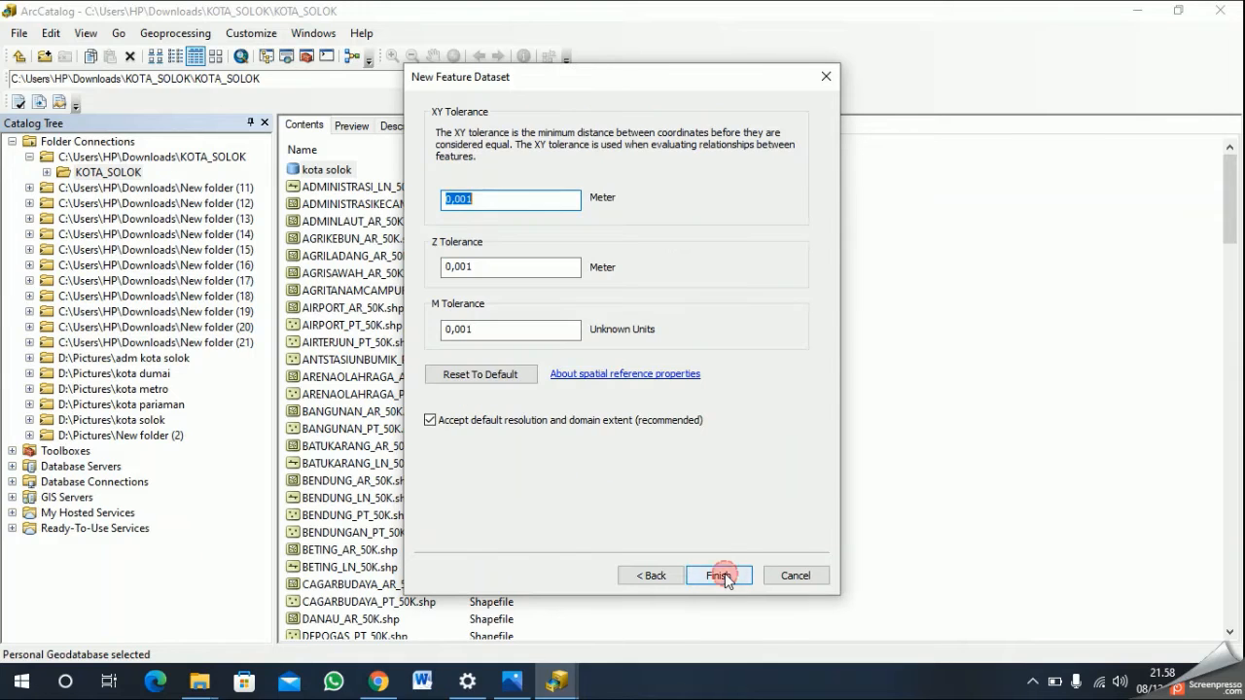
{"action": "left_click", "coordinate": [719, 576]}
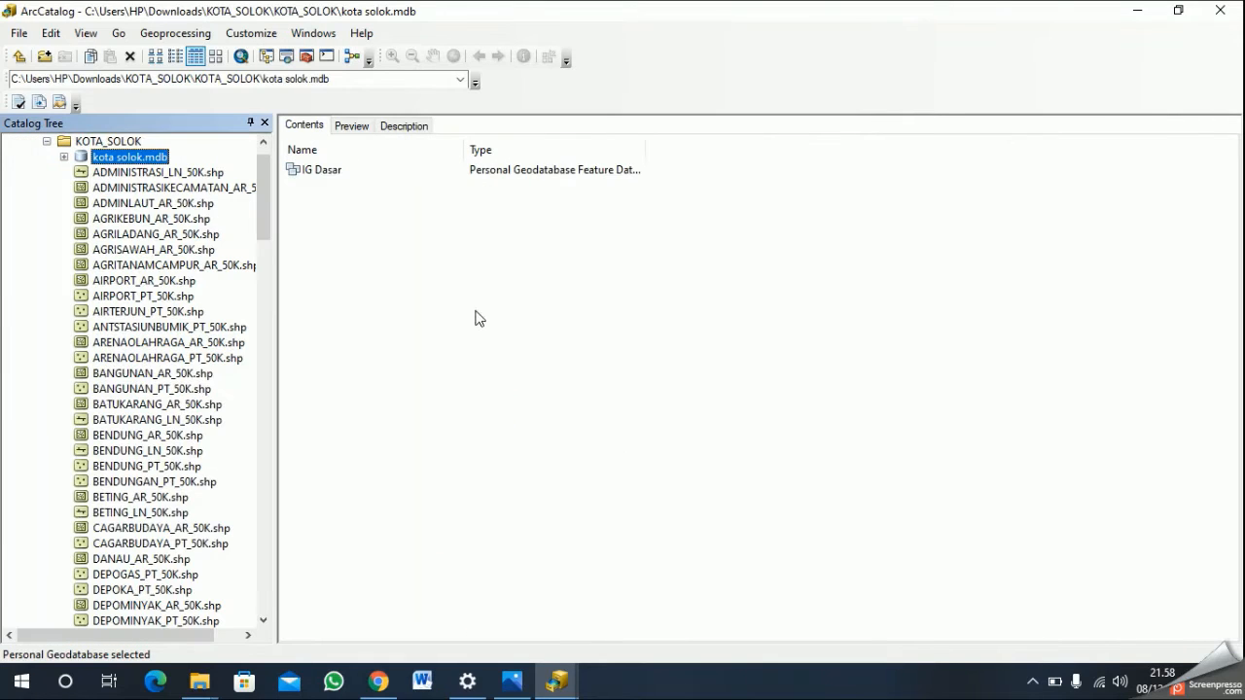
- Start a second feature dataset named "IG Tematik" in the kota solok geodatabase, using WGS 1984 UTM Zone 49S for XY coordinates
{"action": "right_click", "coordinate": [134, 161]}
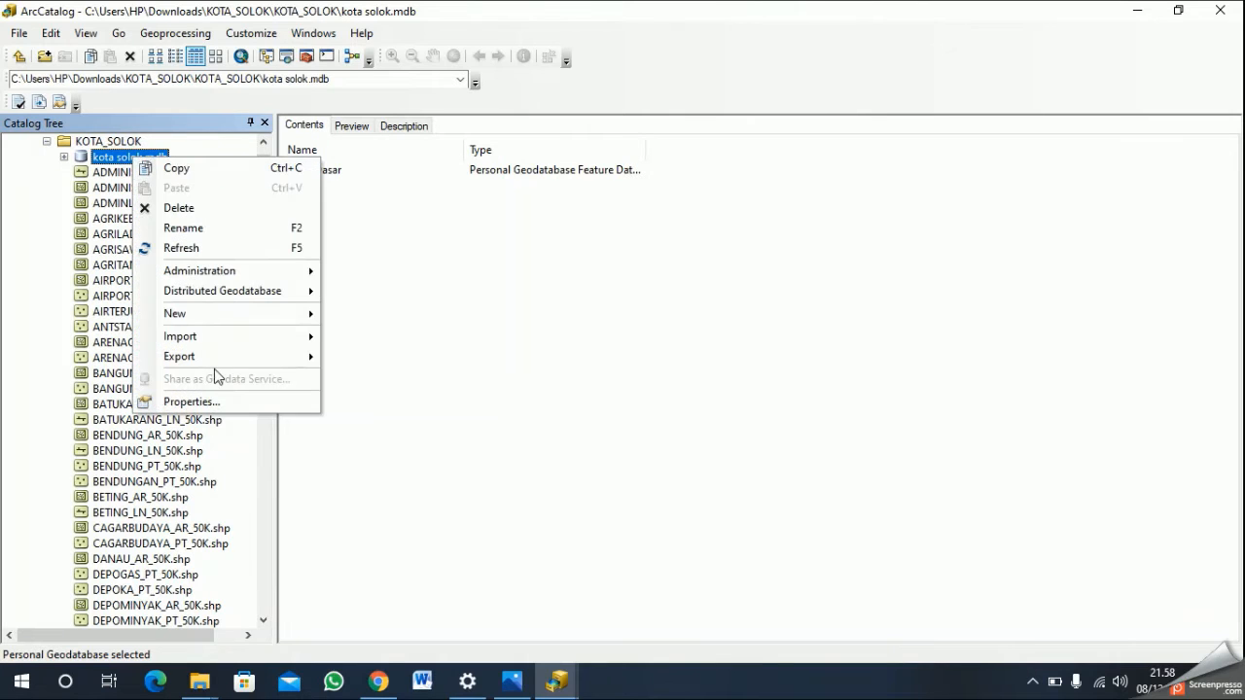
{"action": "mouse_move", "coordinate": [248, 323]}
{"action": "left_click", "coordinate": [416, 319]}
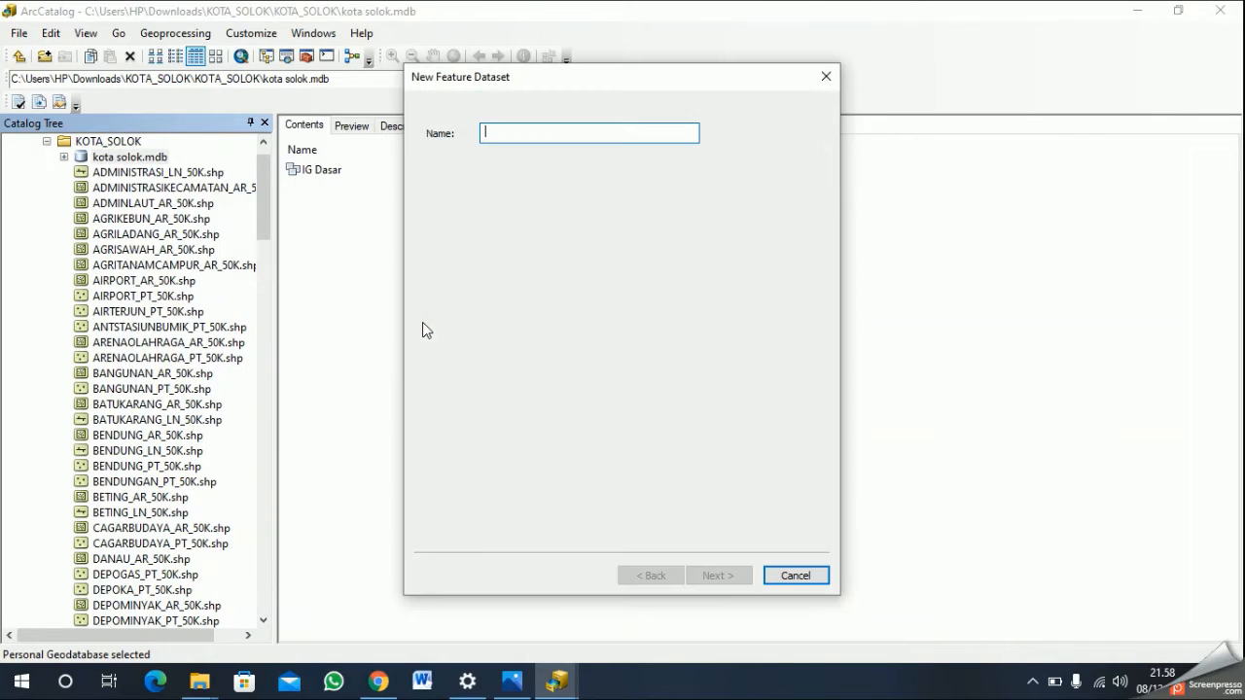
{"action": "type", "text": "IG Tematik"}
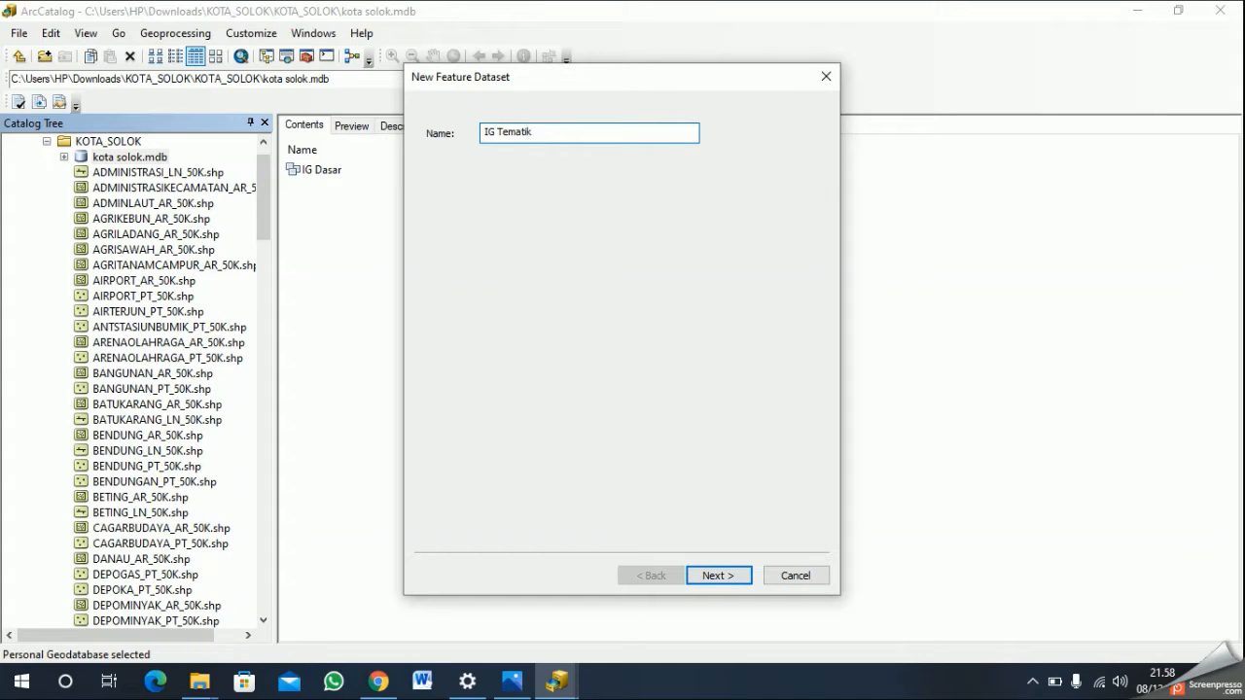
{"action": "left_click", "coordinate": [715, 575]}
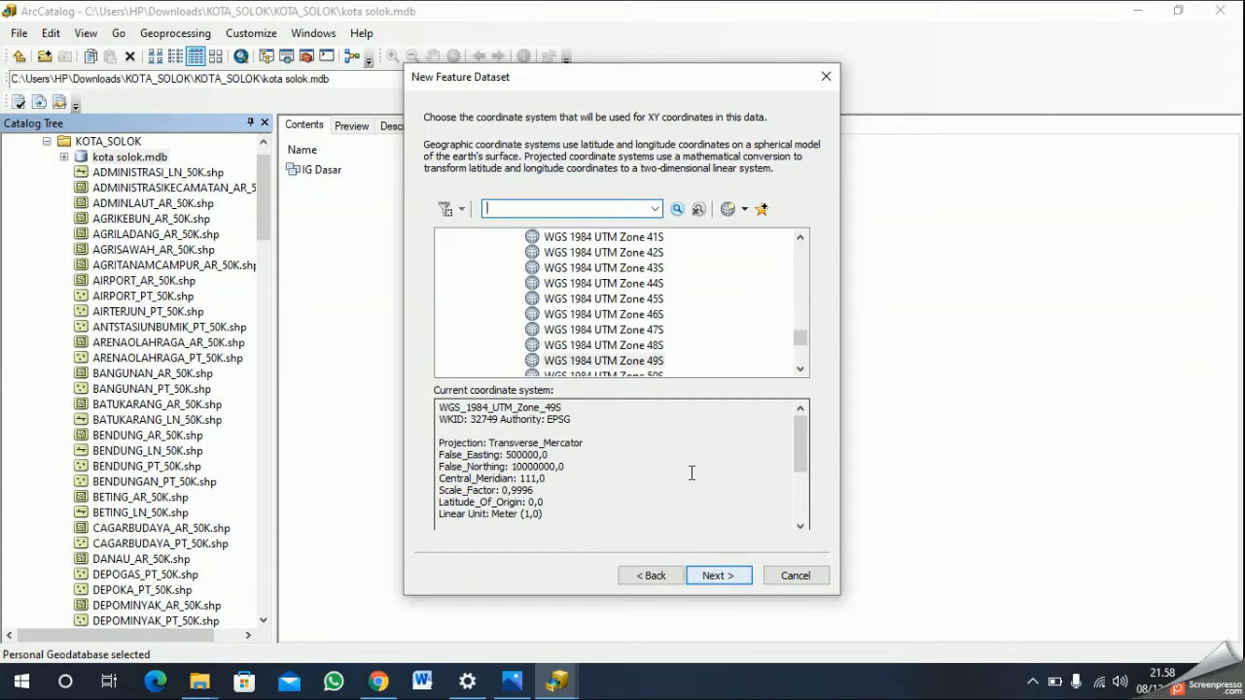
{"action": "left_click", "coordinate": [638, 361]}
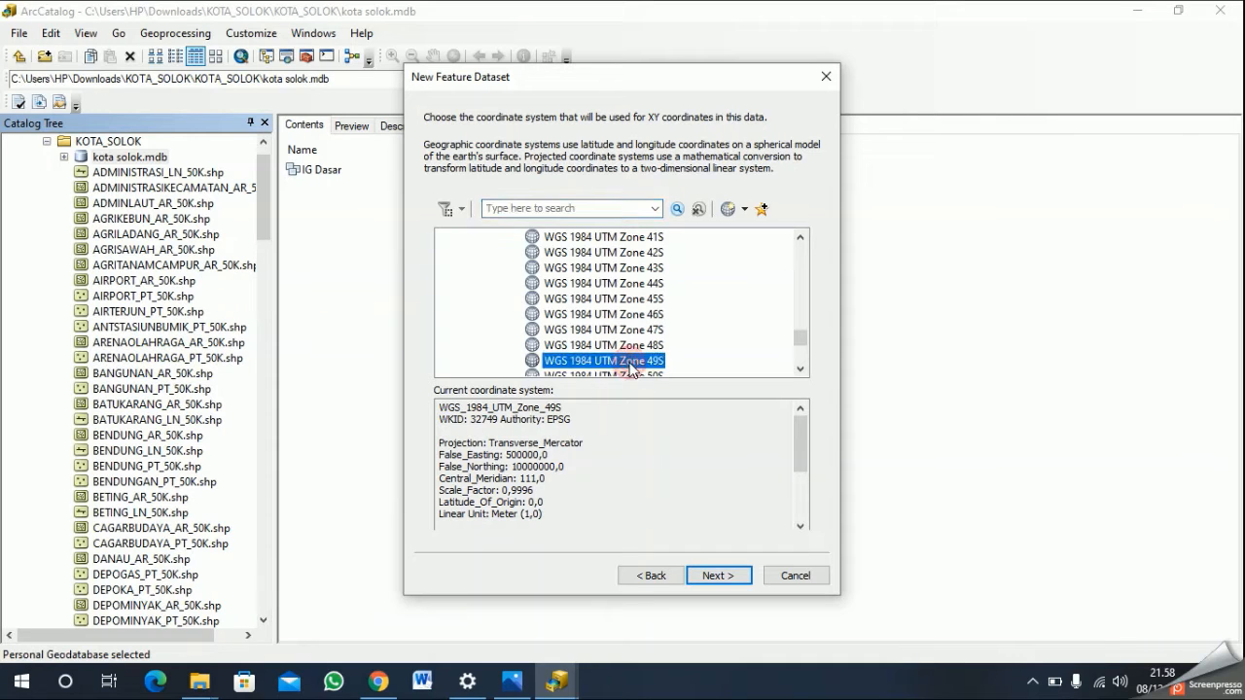
{"action": "left_click", "coordinate": [715, 575]}
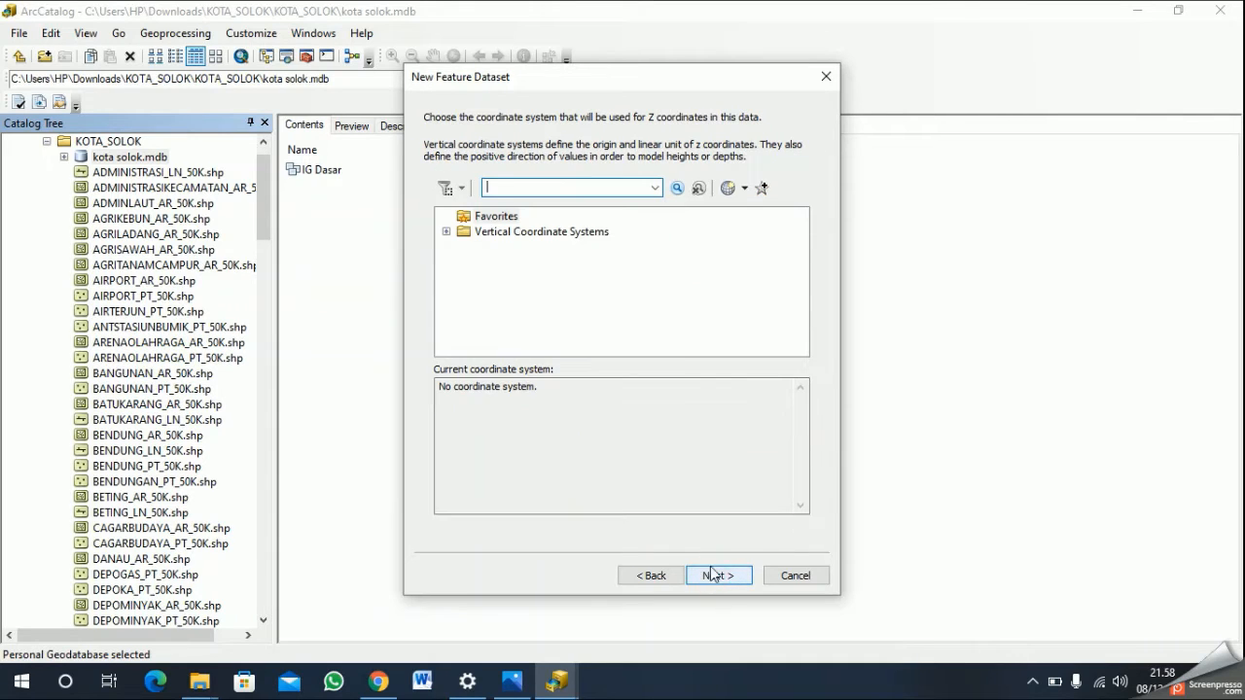
- Assign WGS 1984 as the vertical coordinate system of IG Tematik and finish the dataset with the default tolerances
{"action": "left_click", "coordinate": [444, 231]}
{"action": "scroll", "coordinate": [547, 342], "scroll_direction": "down", "scroll_amount": 1}
{"action": "left_click", "coordinate": [463, 339]}
{"action": "scroll", "coordinate": [545, 326], "scroll_direction": "down", "scroll_amount": 5}
{"action": "left_click", "coordinate": [533, 325]}
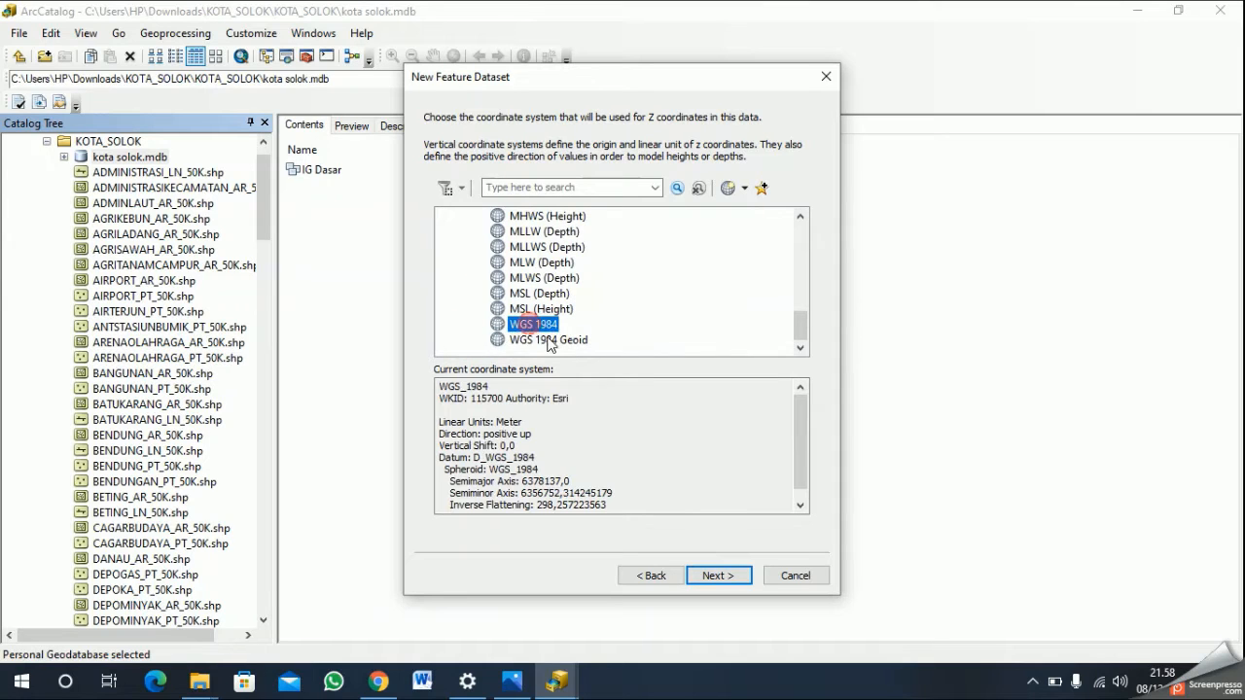
{"action": "left_click", "coordinate": [720, 575]}
{"action": "left_click", "coordinate": [722, 577]}
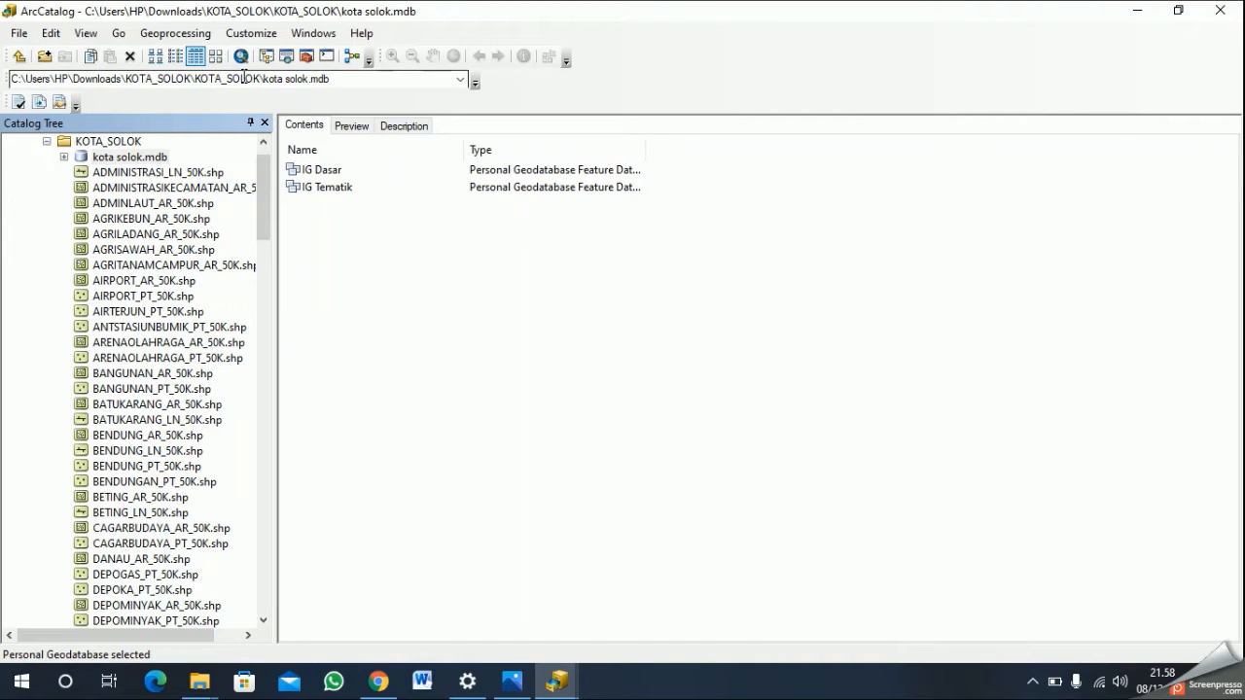
- Apply the geoprocessing environment settings with the output coordinate system specified as WGS_1984_UTM_Zone_49S / VCS:WGS_1984
{"action": "left_click", "coordinate": [178, 35]}
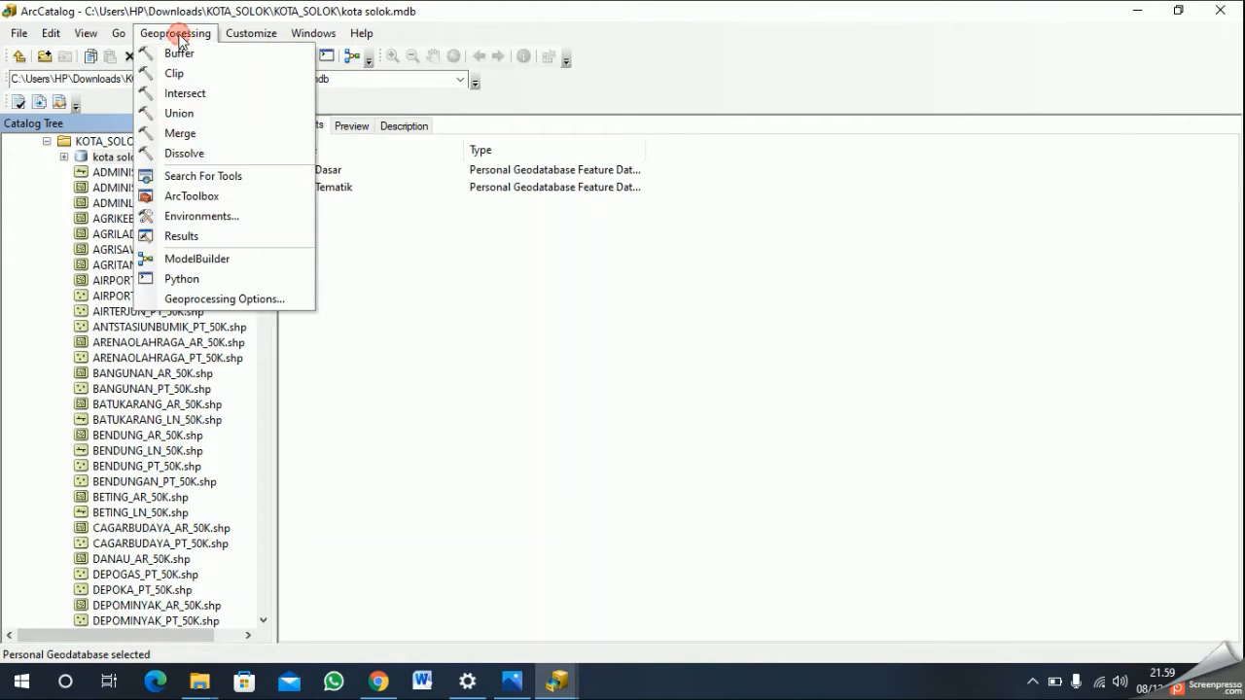
{"action": "left_click", "coordinate": [210, 218]}
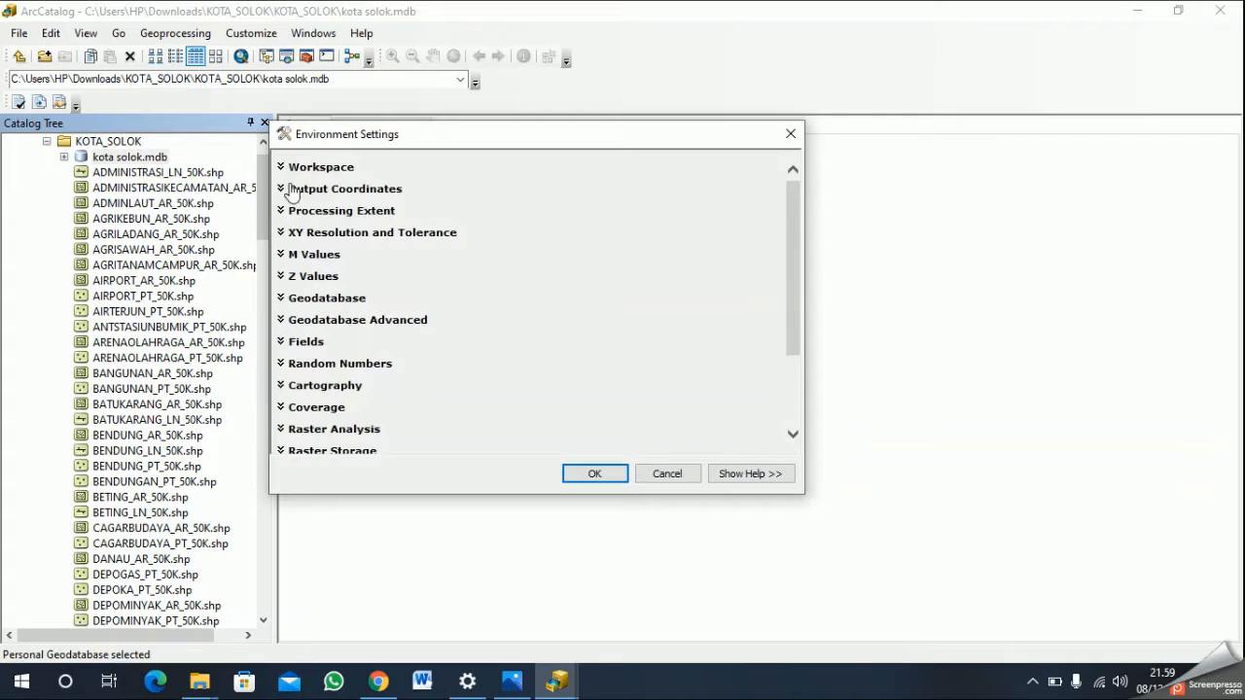
{"action": "left_click", "coordinate": [326, 169]}
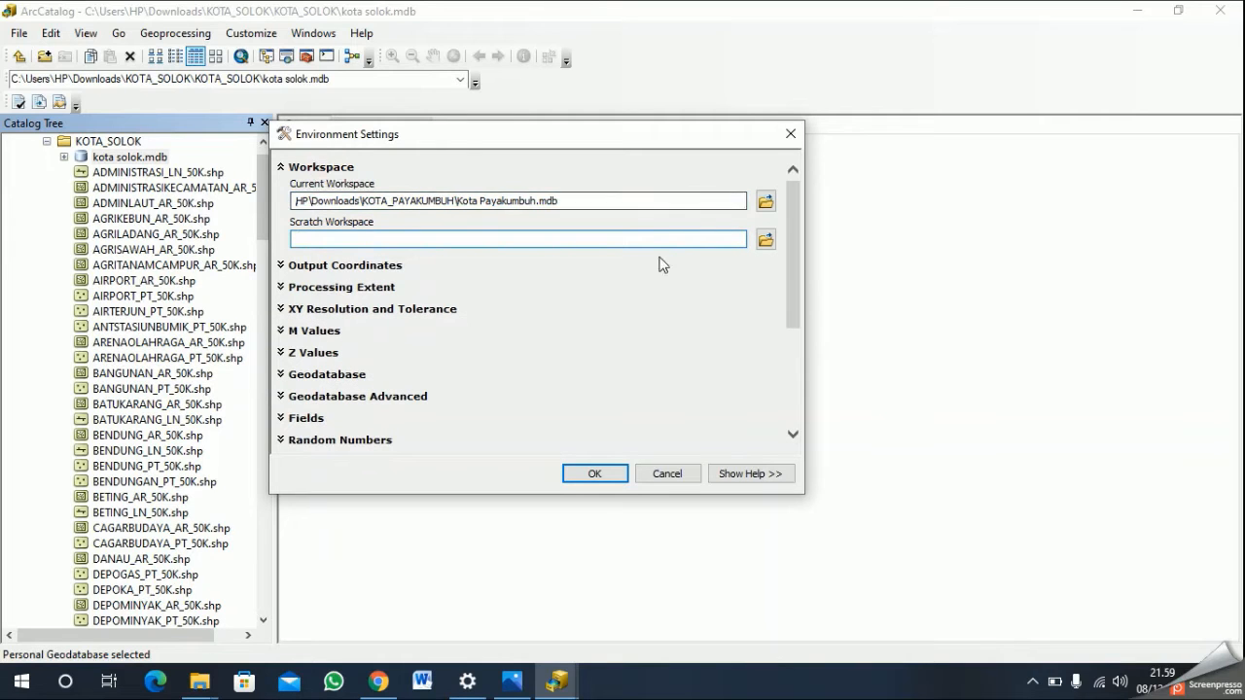
{"action": "left_click", "coordinate": [766, 201]}
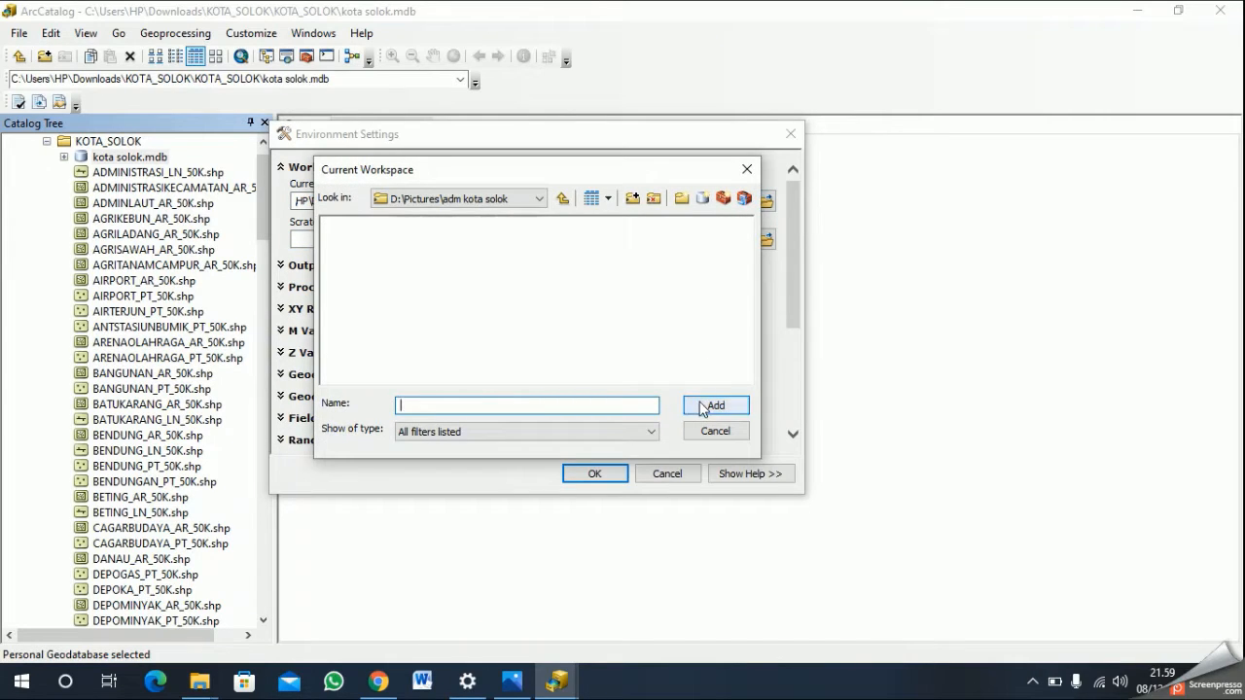
{"action": "left_click", "coordinate": [714, 431]}
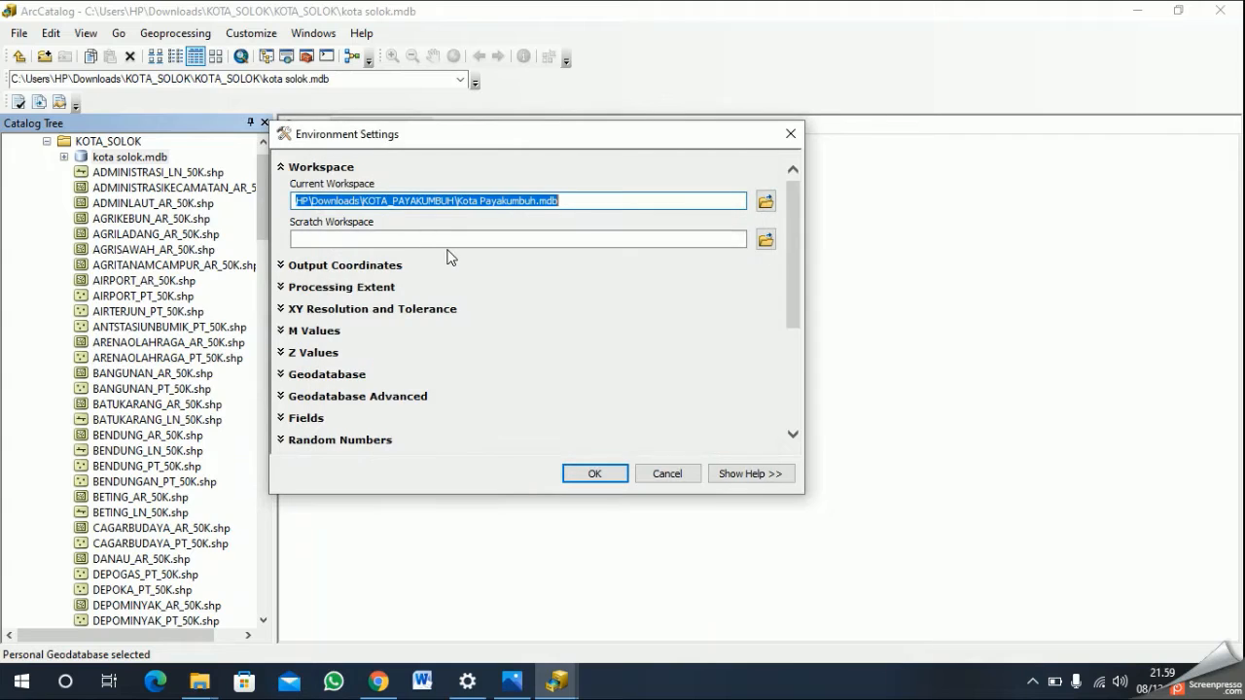
{"action": "left_click", "coordinate": [342, 265]}
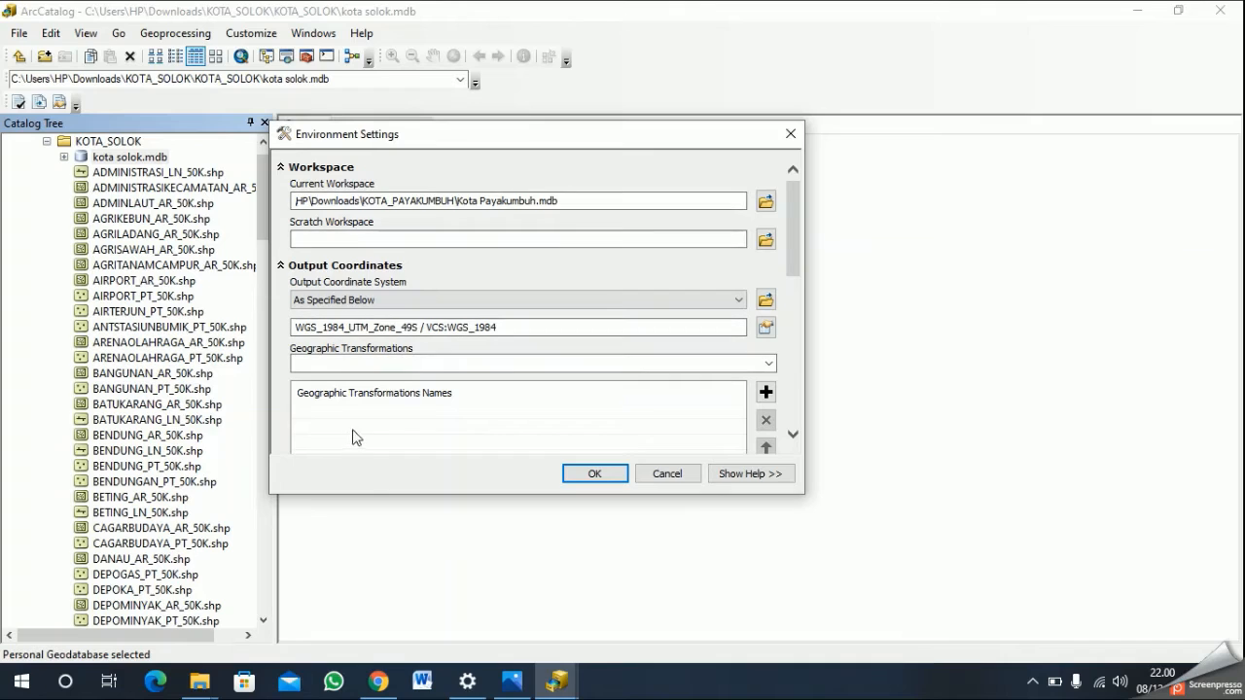
{"action": "left_click", "coordinate": [595, 474]}
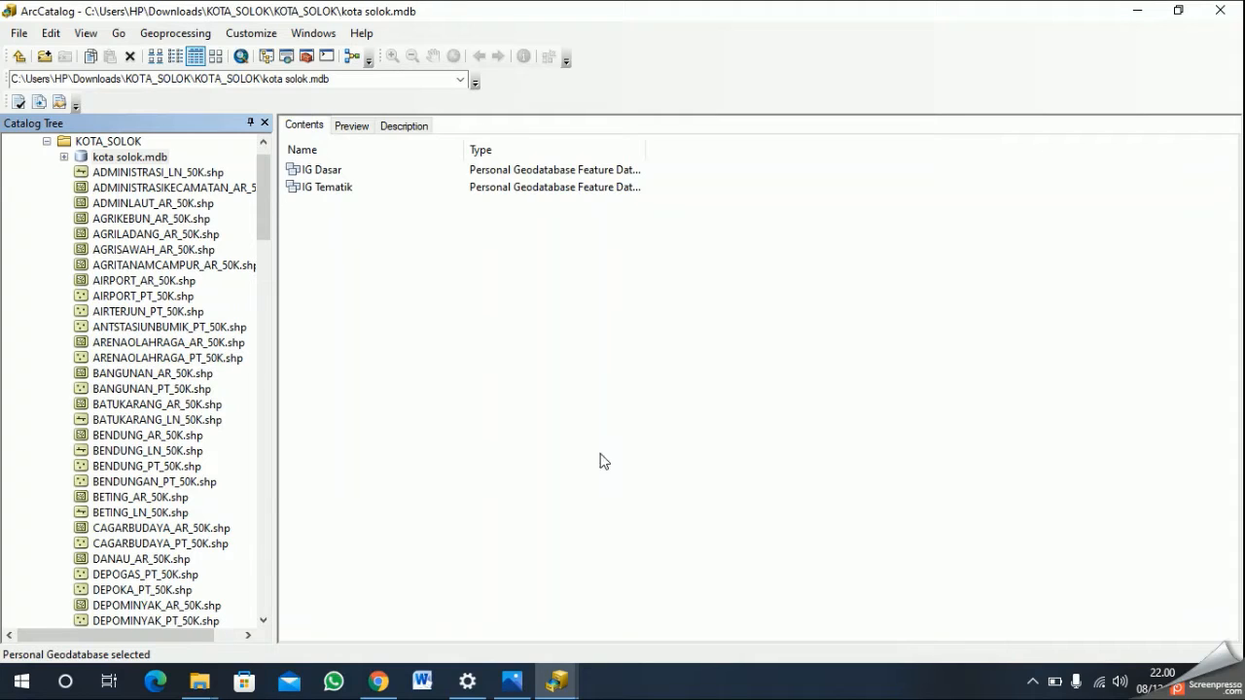
- Start a new feature class named "Peta_Batas_Adm" inside the IG Dasar feature dataset
{"action": "left_click", "coordinate": [531, 165]}
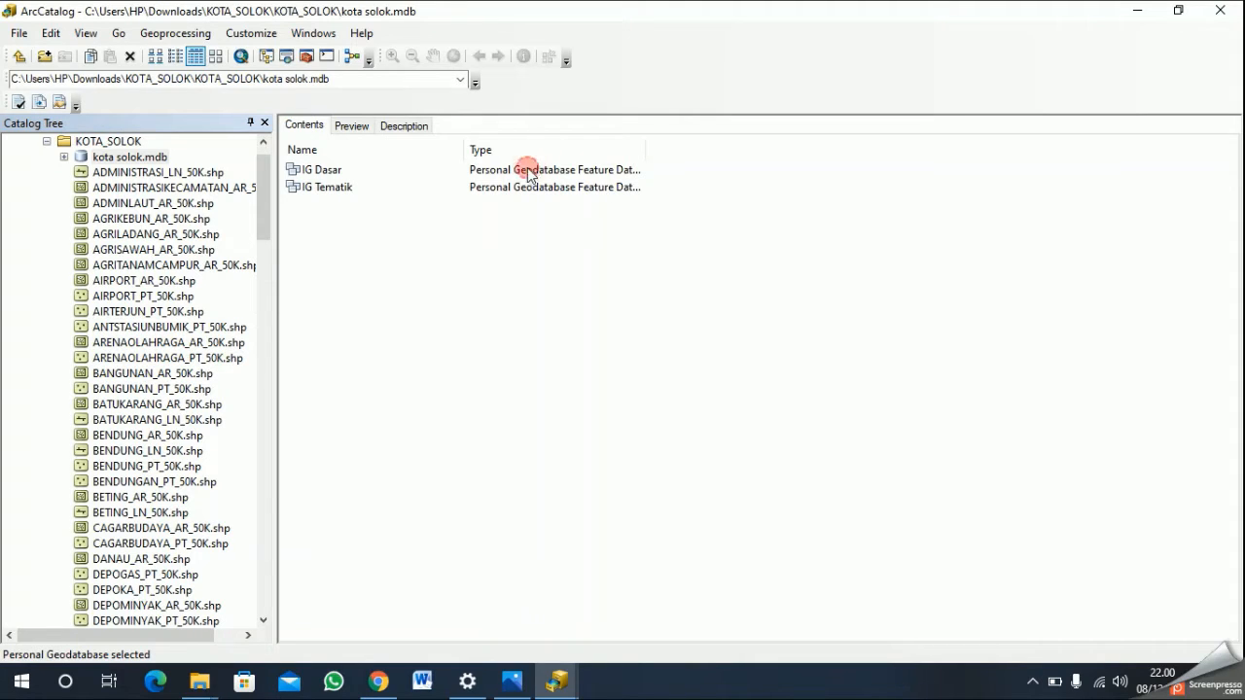
{"action": "left_click", "coordinate": [338, 171]}
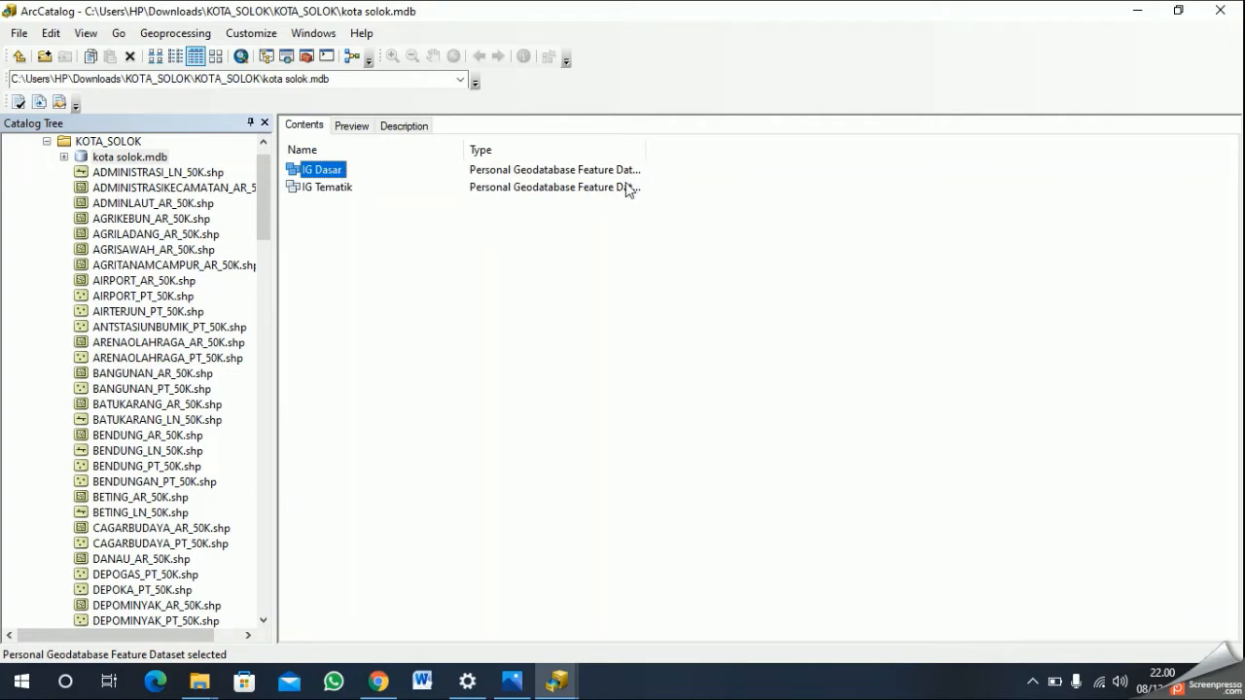
{"action": "right_click", "coordinate": [336, 168]}
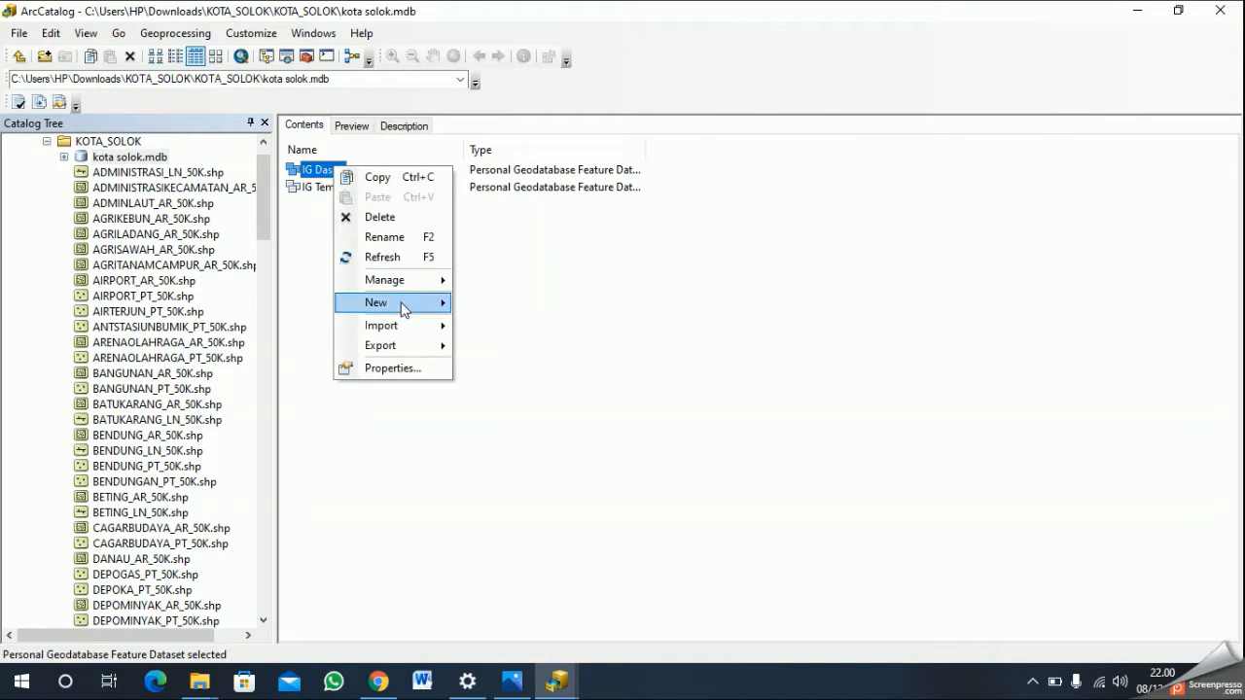
{"action": "mouse_move", "coordinate": [399, 302]}
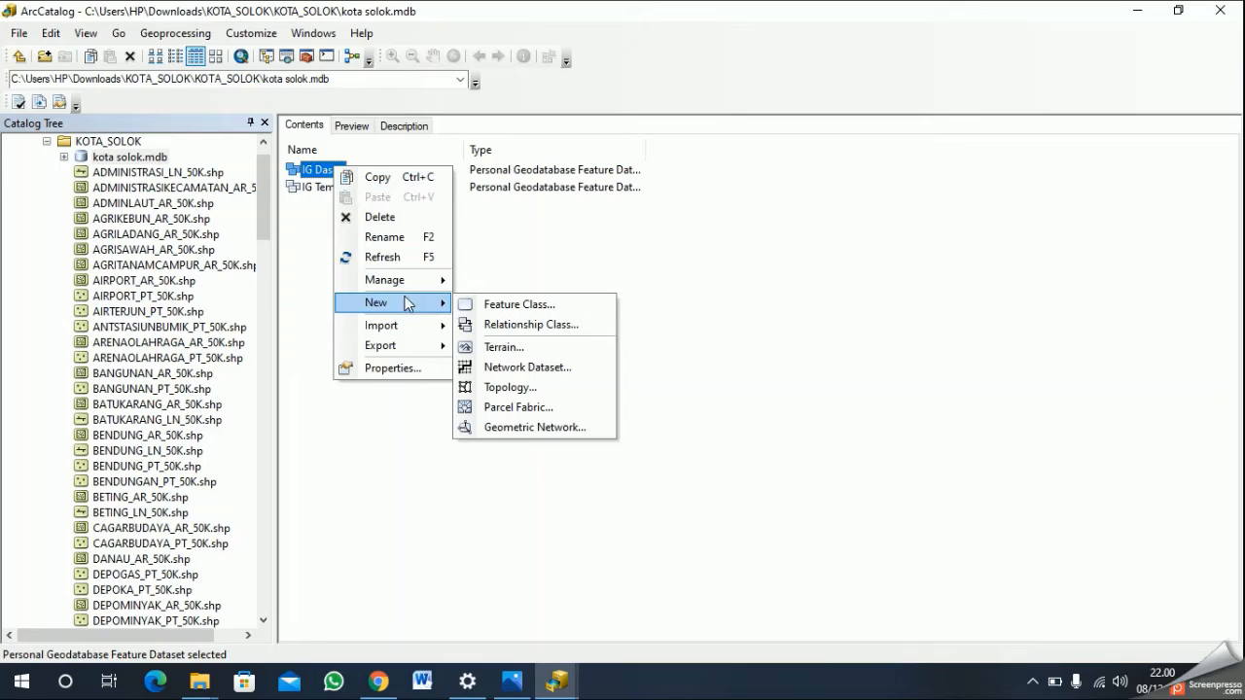
{"action": "left_click", "coordinate": [550, 304]}
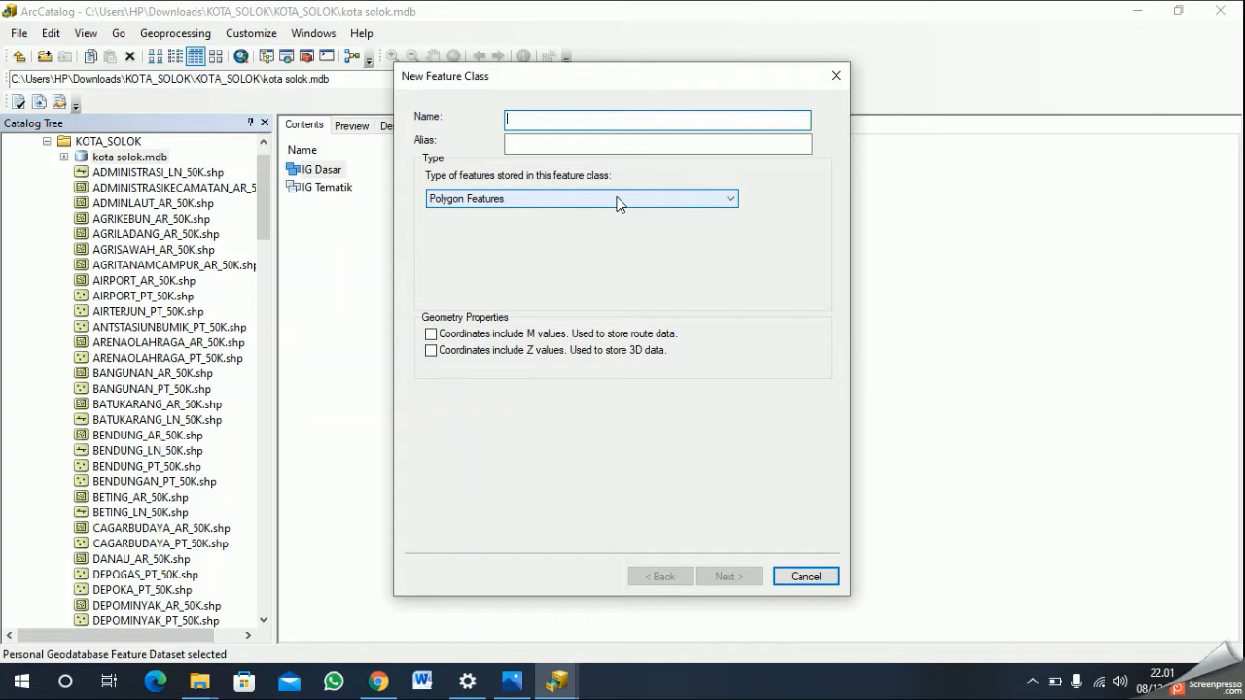
{"action": "type", "text": "p"}
{"action": "key", "text": "BackSpace"}
{"action": "type", "text": "Peta_"}
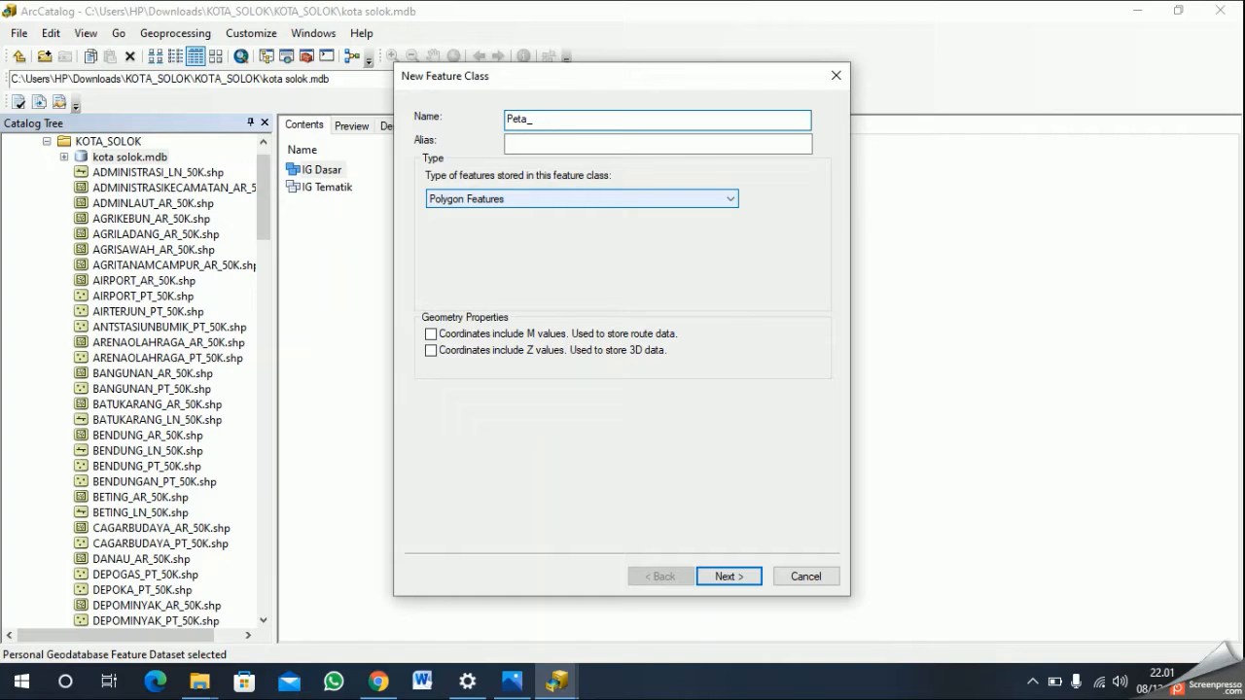
{"action": "key", "text": "BackSpace"}
{"action": "type", "text": "_V"}
{"action": "key", "text": "BackSpace"}
{"action": "type", "text": "Batas_Adm"}
- Give the feature class the alias "Peta Administrasi", keep Polygon Features as its type, and proceed to the field definitions
{"action": "left_click", "coordinate": [642, 147]}
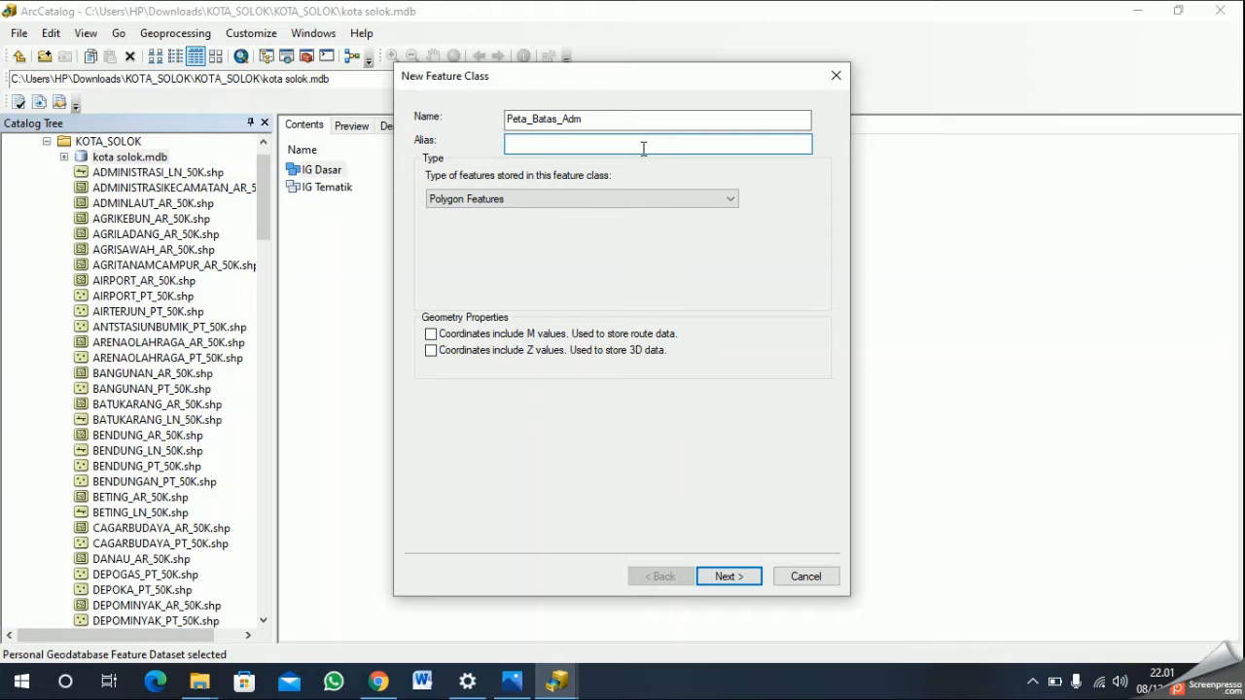
{"action": "type", "text": "Peta Administrasi"}
{"action": "left_click", "coordinate": [715, 578]}
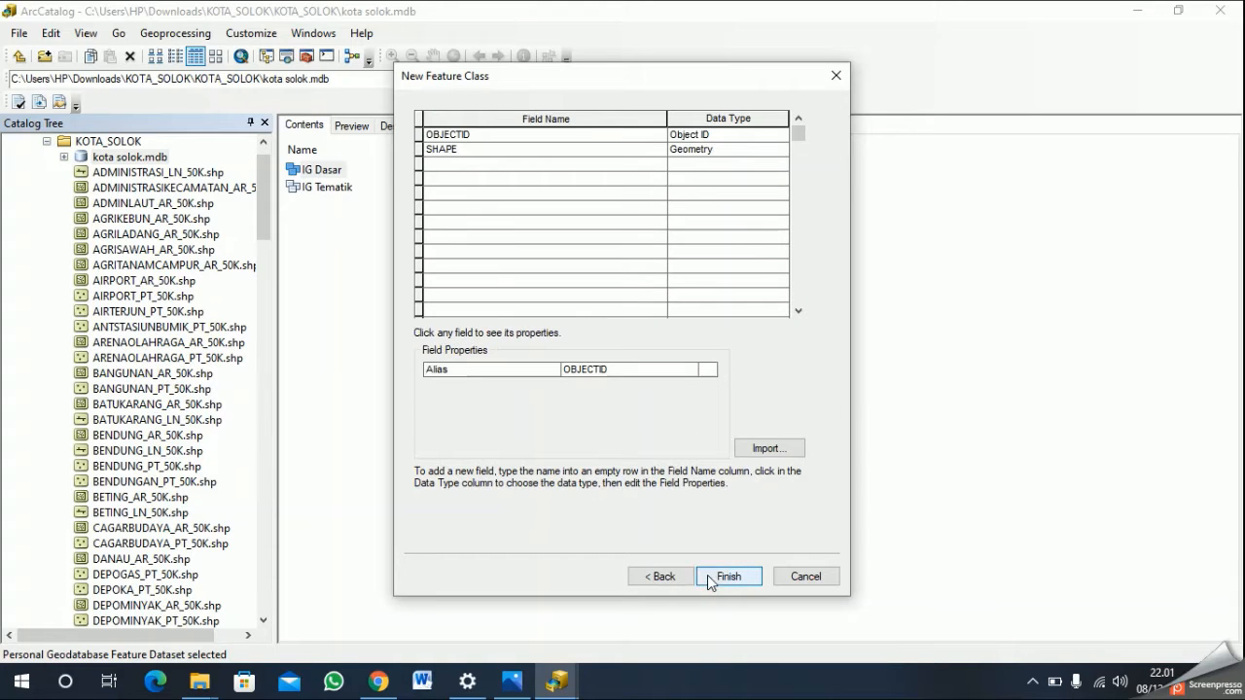
- Add a "Kabupaten" field with the Text data type and finish creating the Peta_Batas_Adm feature class
{"action": "left_click", "coordinate": [506, 164]}
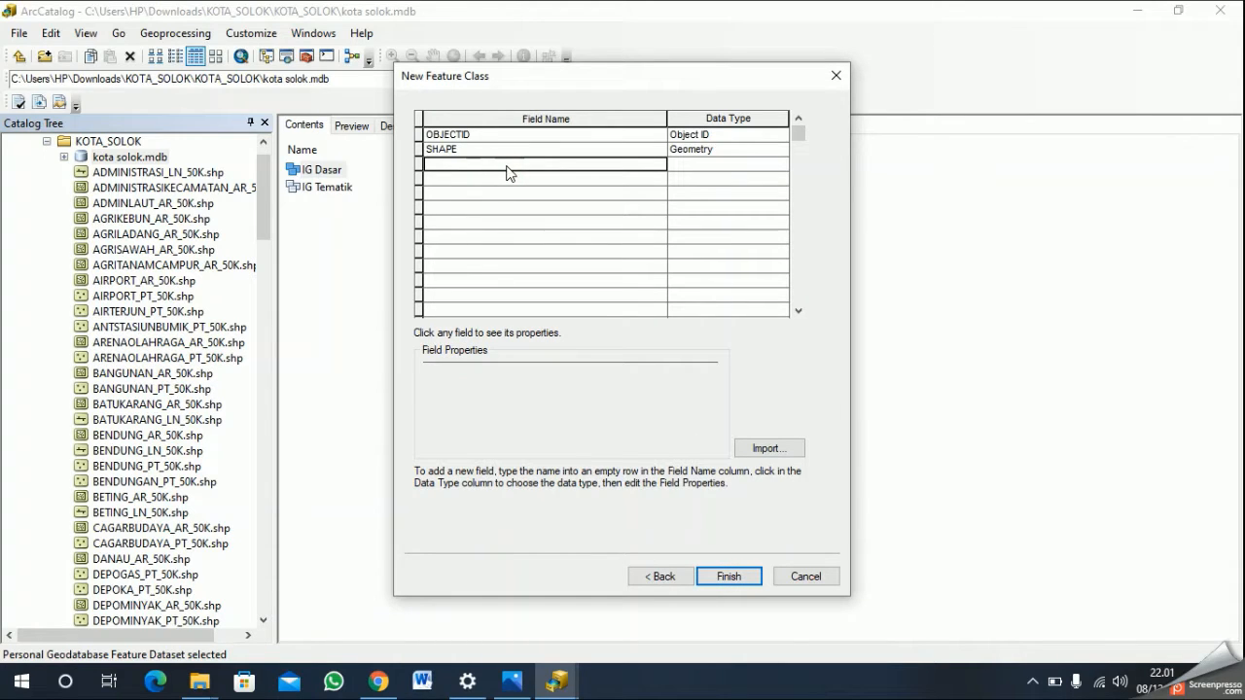
{"action": "type", "text": "Kabupaten"}
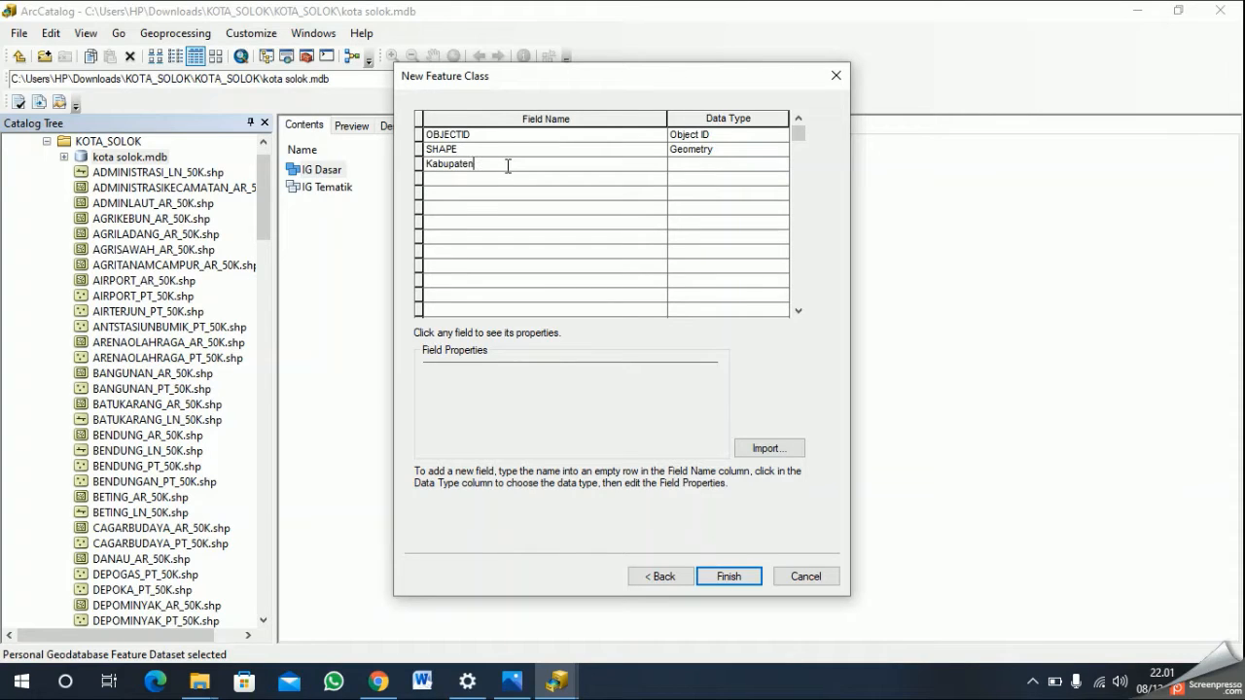
{"action": "left_click", "coordinate": [729, 164]}
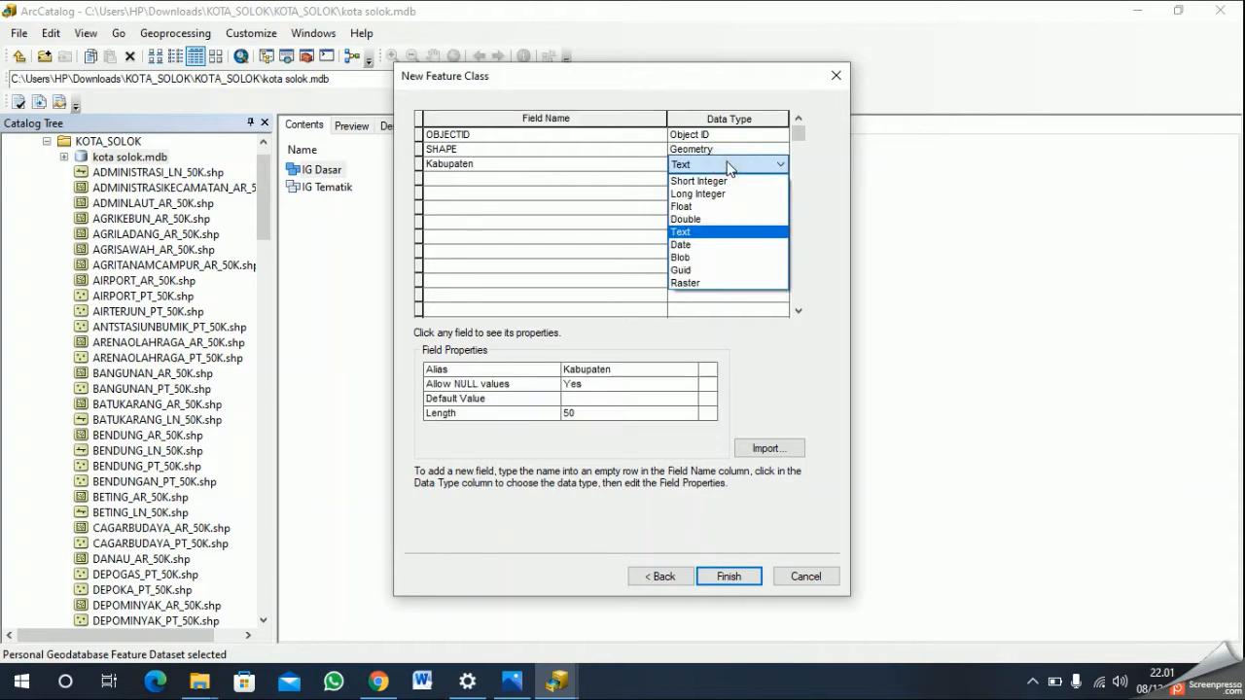
{"action": "left_click", "coordinate": [727, 168]}
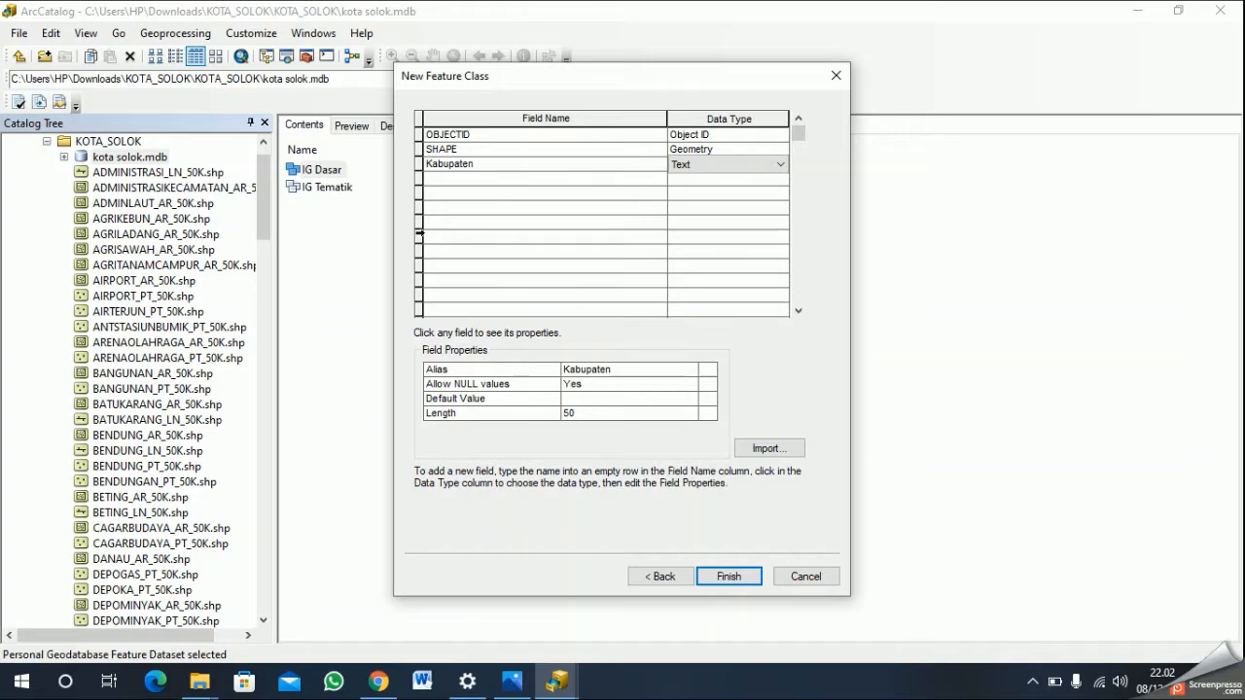
{"action": "left_click", "coordinate": [780, 164]}
{"action": "left_click", "coordinate": [755, 233]}
{"action": "left_click", "coordinate": [739, 578]}
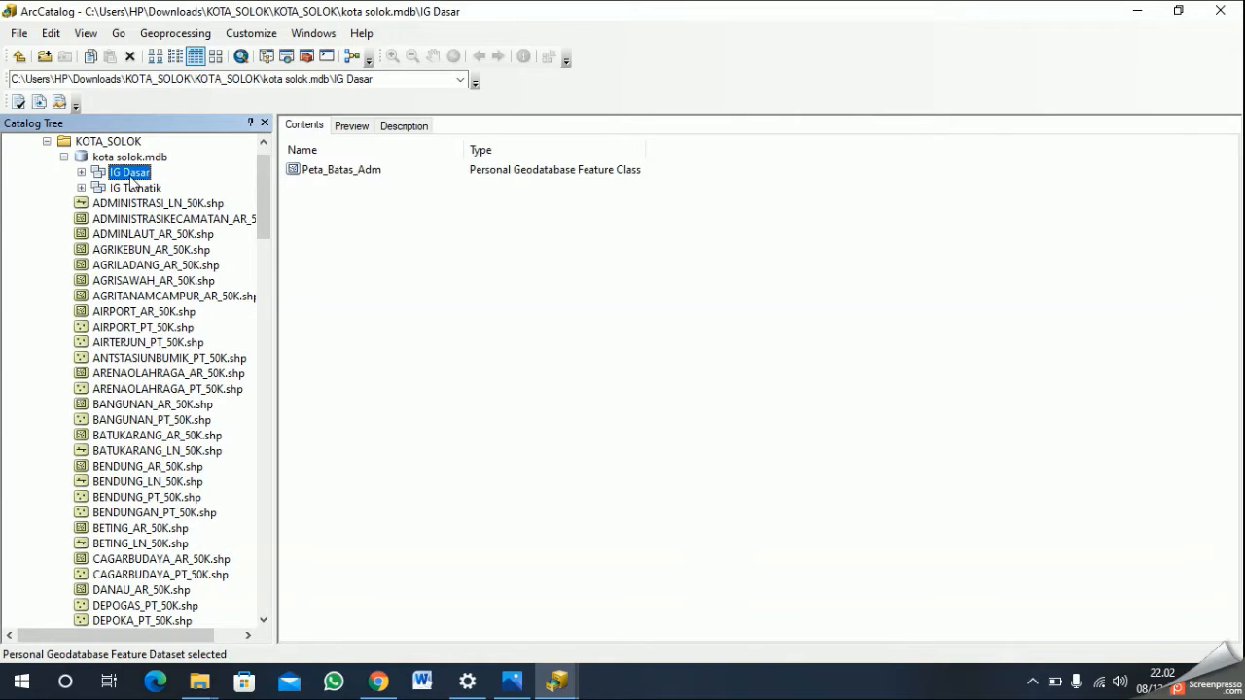
- Start another feature class named "Peta_Ibukota_Adm" in the IG Dasar feature dataset
{"action": "right_click", "coordinate": [134, 172]}
{"action": "mouse_move", "coordinate": [195, 312]}
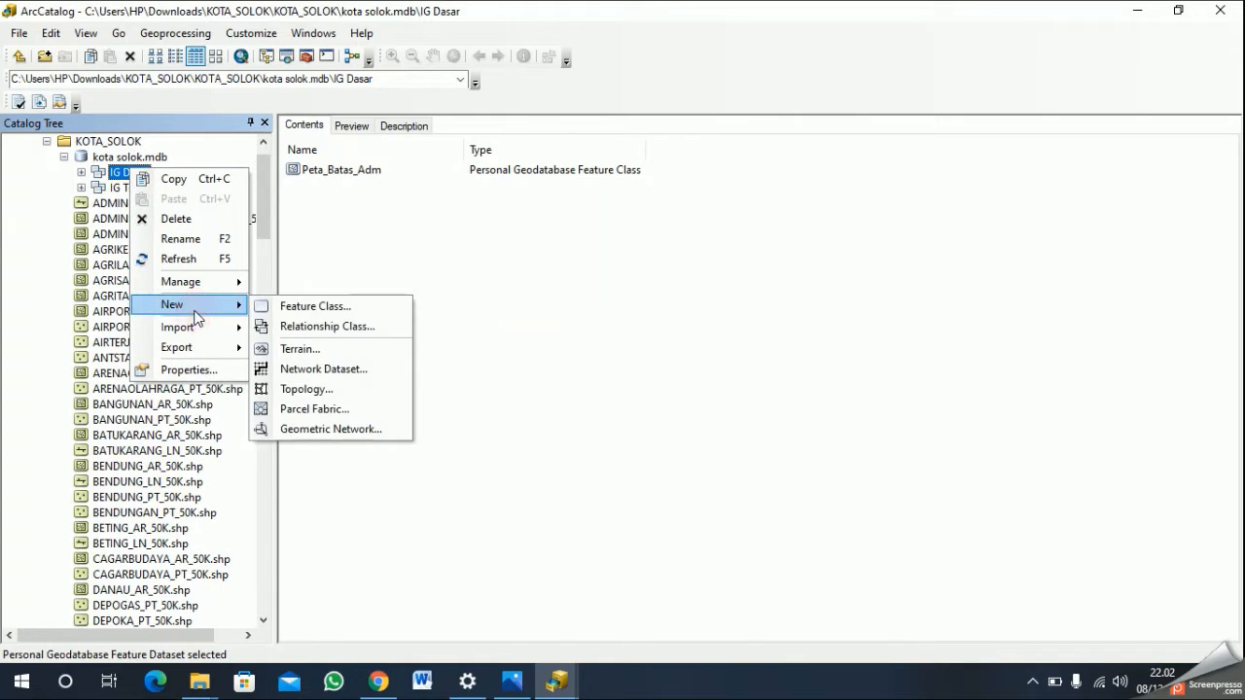
{"action": "left_click", "coordinate": [329, 307]}
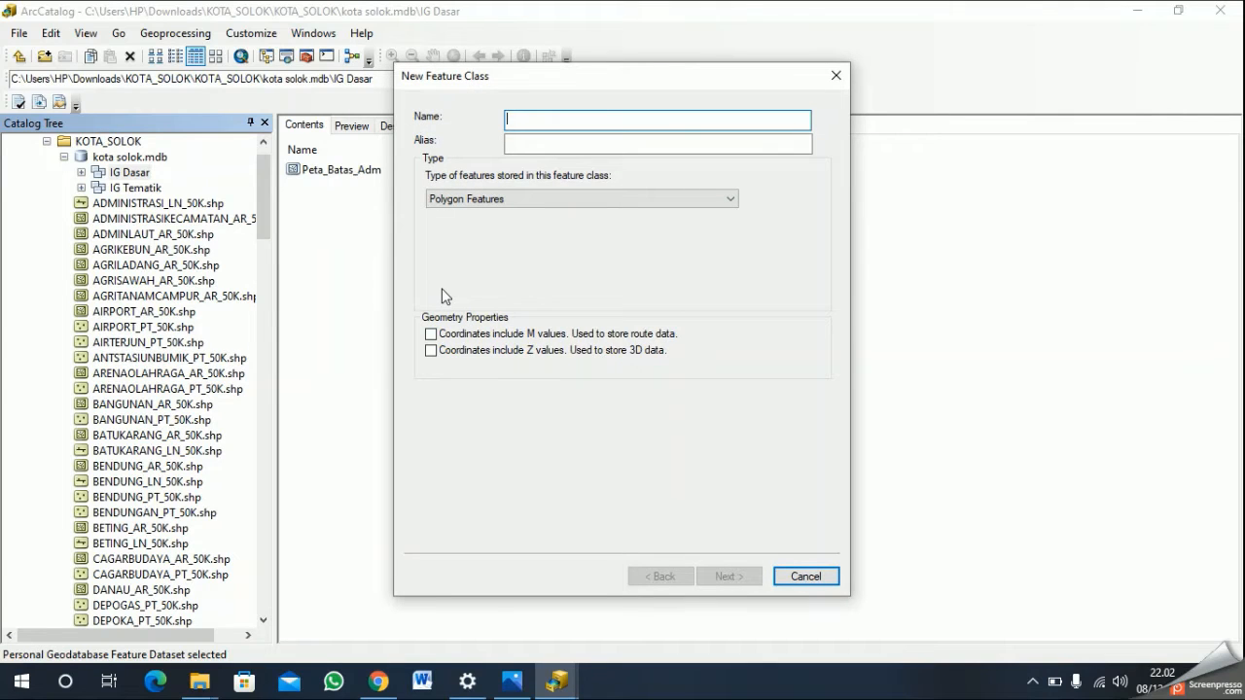
{"action": "type", "text": "Pet"}
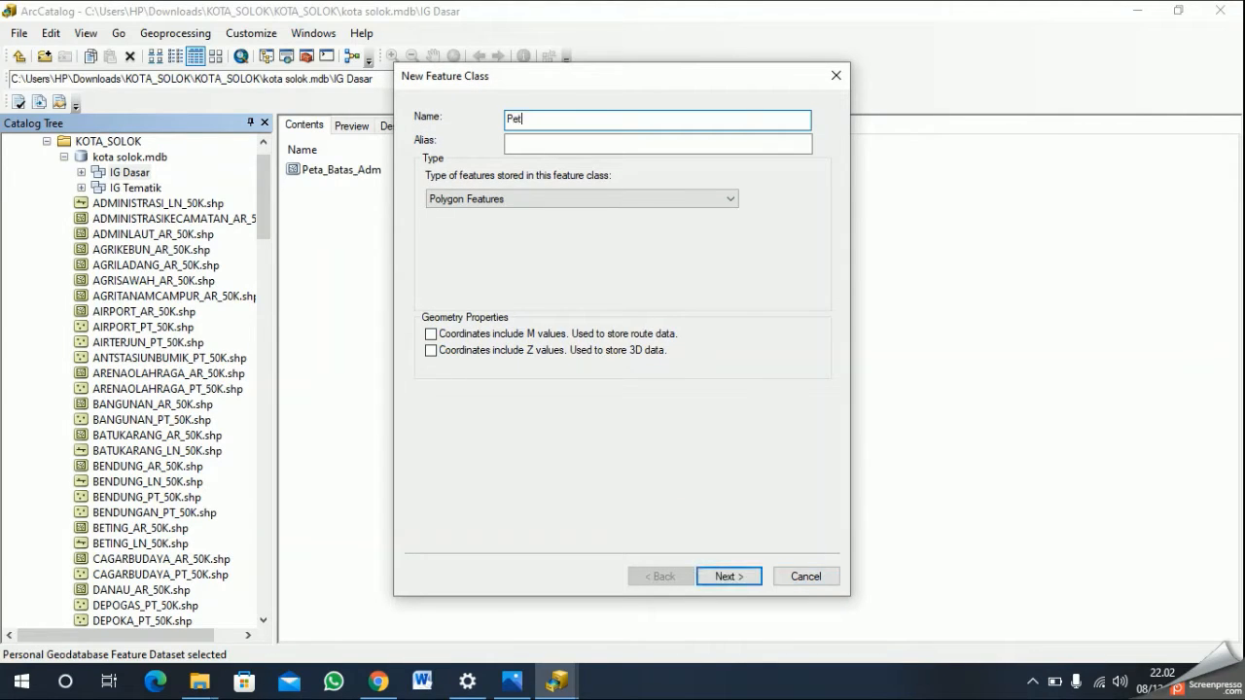
{"action": "type", "text": "a_Ibukota_Adm"}
- Set the alias of Peta_Ibukota_Adm to "Nama Kabupaten" and its type to Point Features, proceeding to the field definitions
{"action": "left_click", "coordinate": [586, 146]}
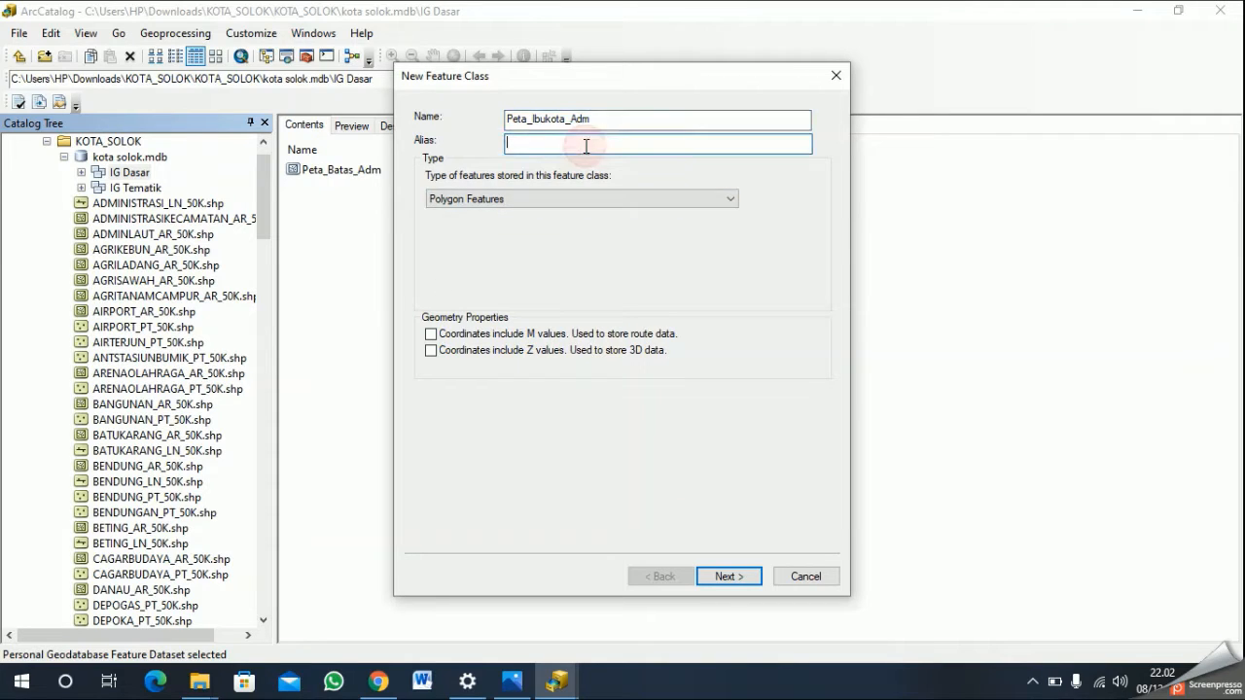
{"action": "type", "text": "Nama Kab"}
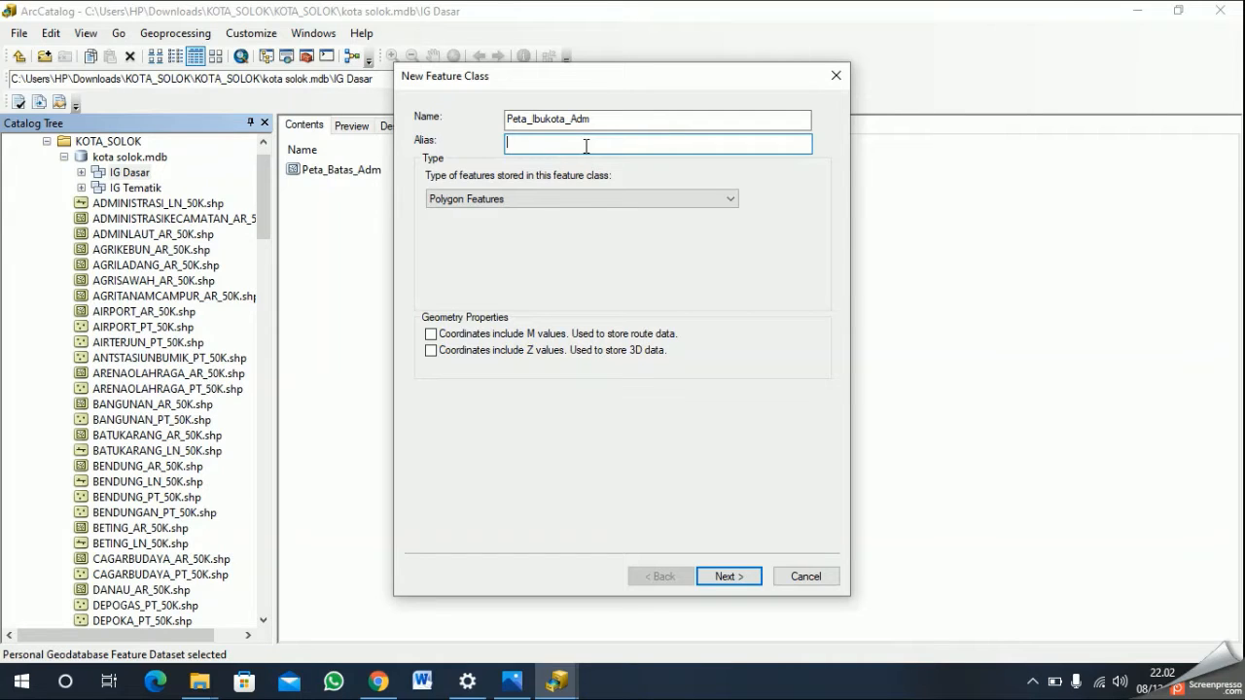
{"action": "type", "text": "upaten"}
{"action": "left_click", "coordinate": [561, 199]}
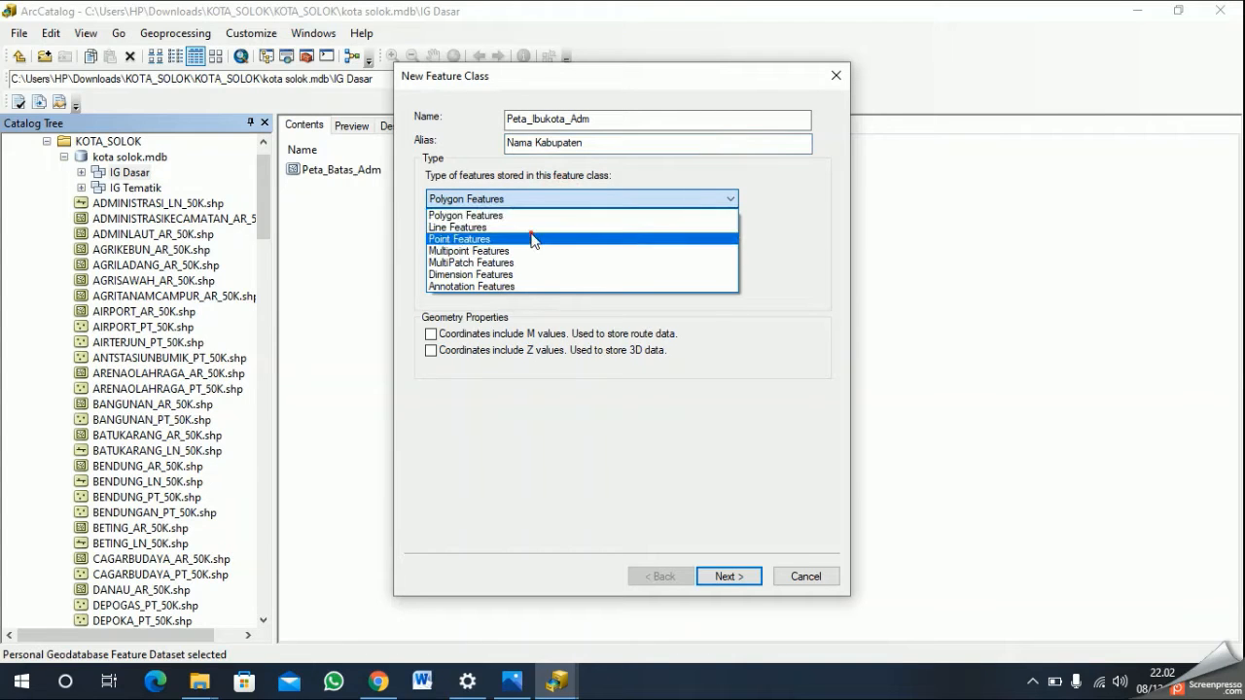
{"action": "left_click", "coordinate": [534, 239]}
{"action": "left_click", "coordinate": [731, 574]}
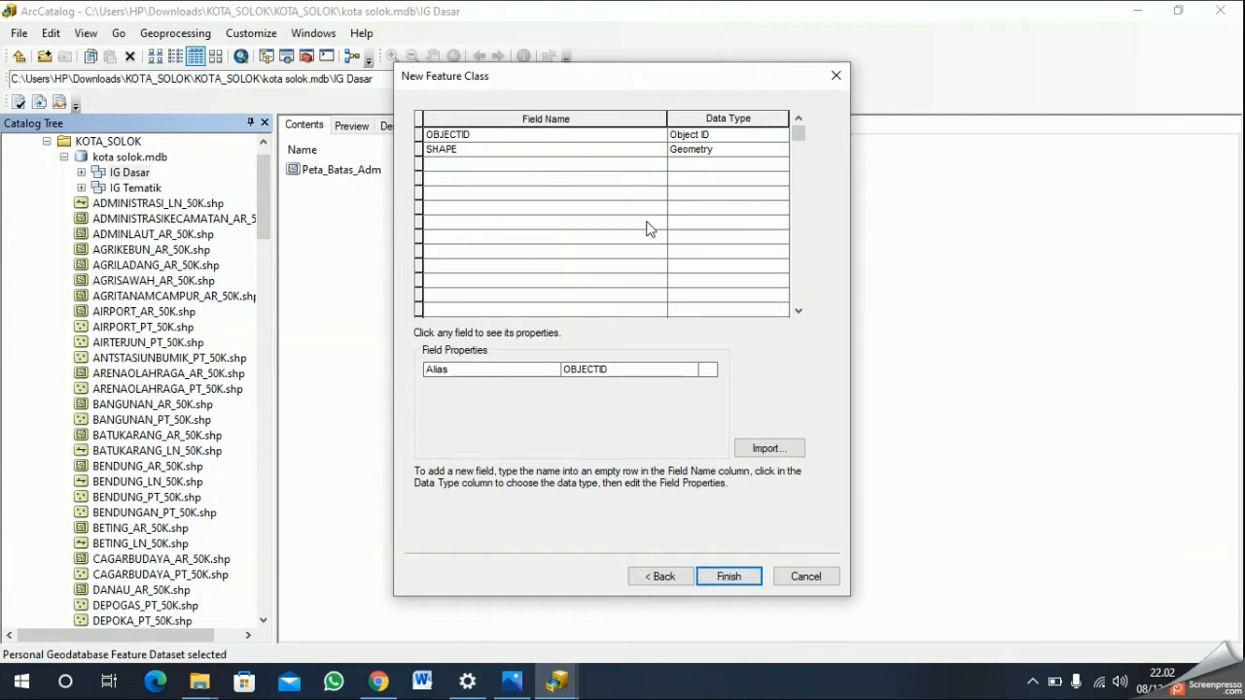
- Add a "Kabupaten" field of type Text to Peta_Ibukota_Adm and finish creating the point feature class
{"action": "left_click", "coordinate": [543, 164]}
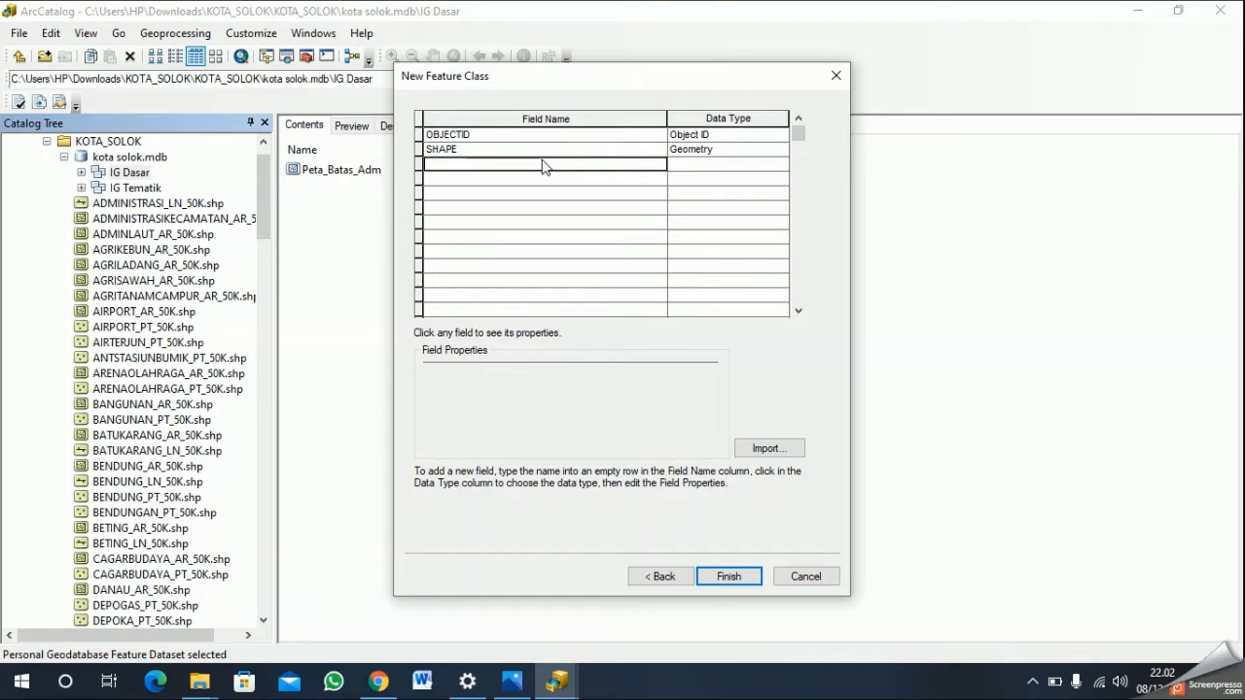
{"action": "type", "text": "Ka"}
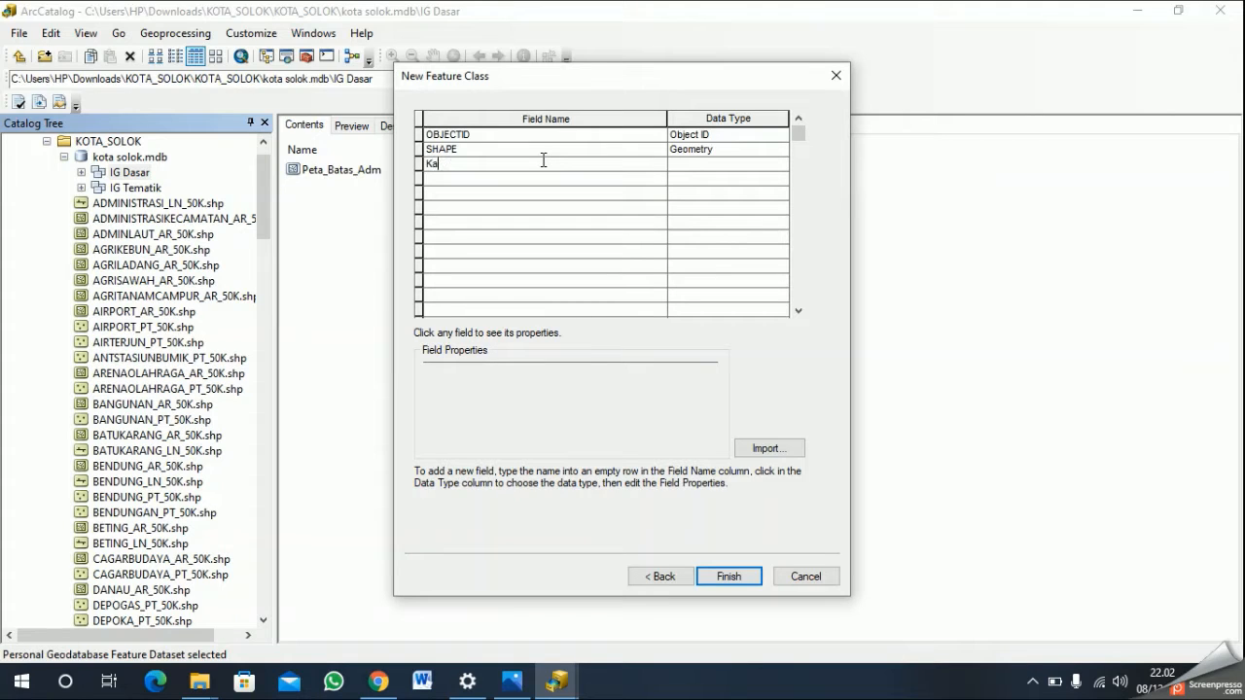
{"action": "type", "text": "bupaten"}
{"action": "left_click", "coordinate": [698, 165]}
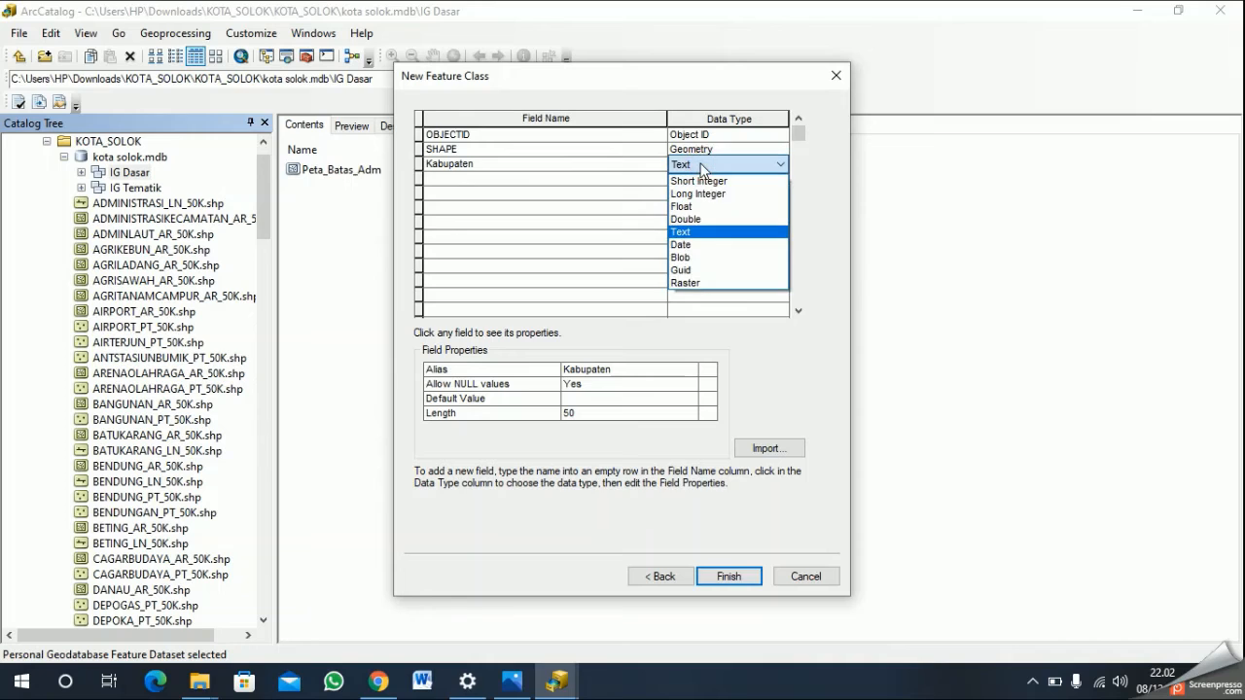
{"action": "left_click", "coordinate": [729, 231]}
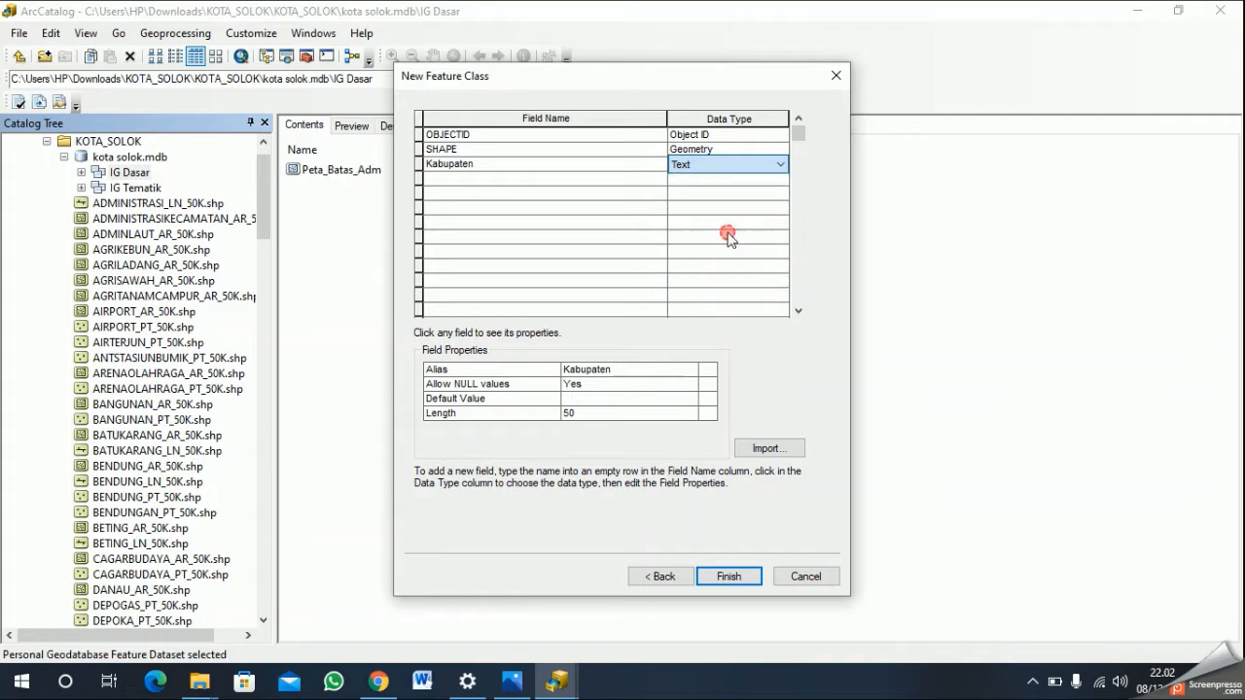
{"action": "left_click", "coordinate": [729, 577]}
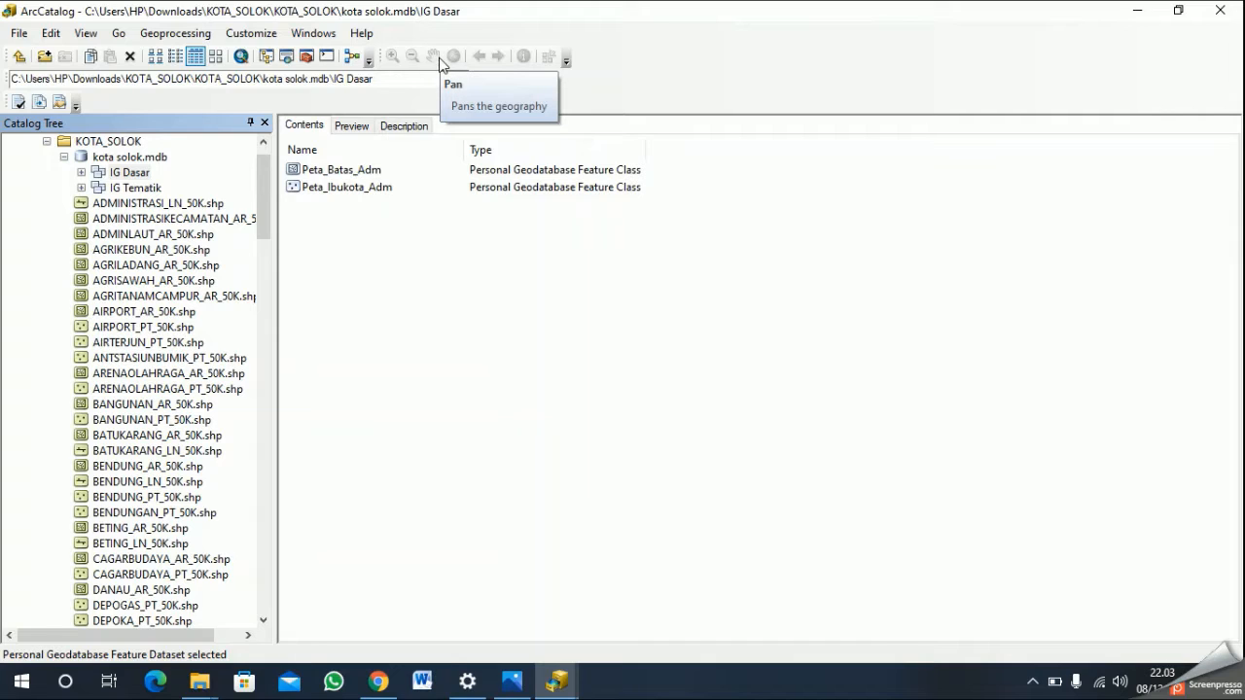
- Start a third feature class in the IG Dasar feature dataset, named "Ptea_Jalan"
{"action": "right_click", "coordinate": [129, 174]}
{"action": "mouse_move", "coordinate": [205, 309]}
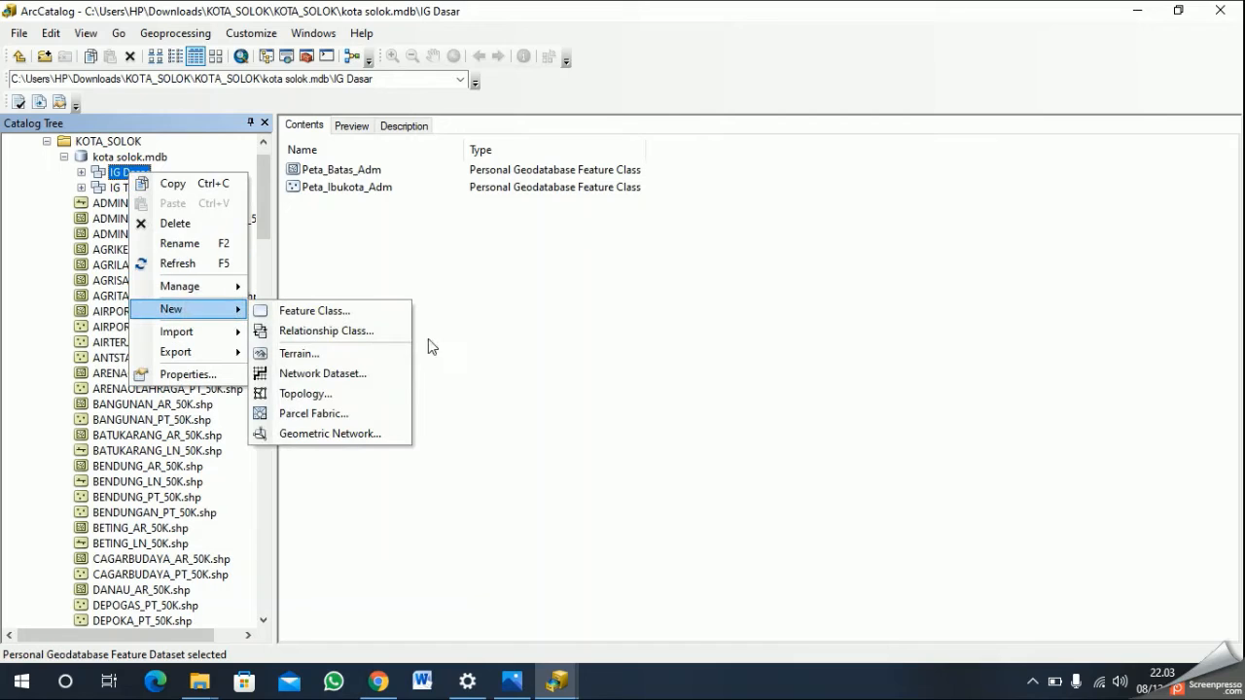
{"action": "left_click", "coordinate": [354, 312]}
{"action": "type", "text": "Ptea_"}
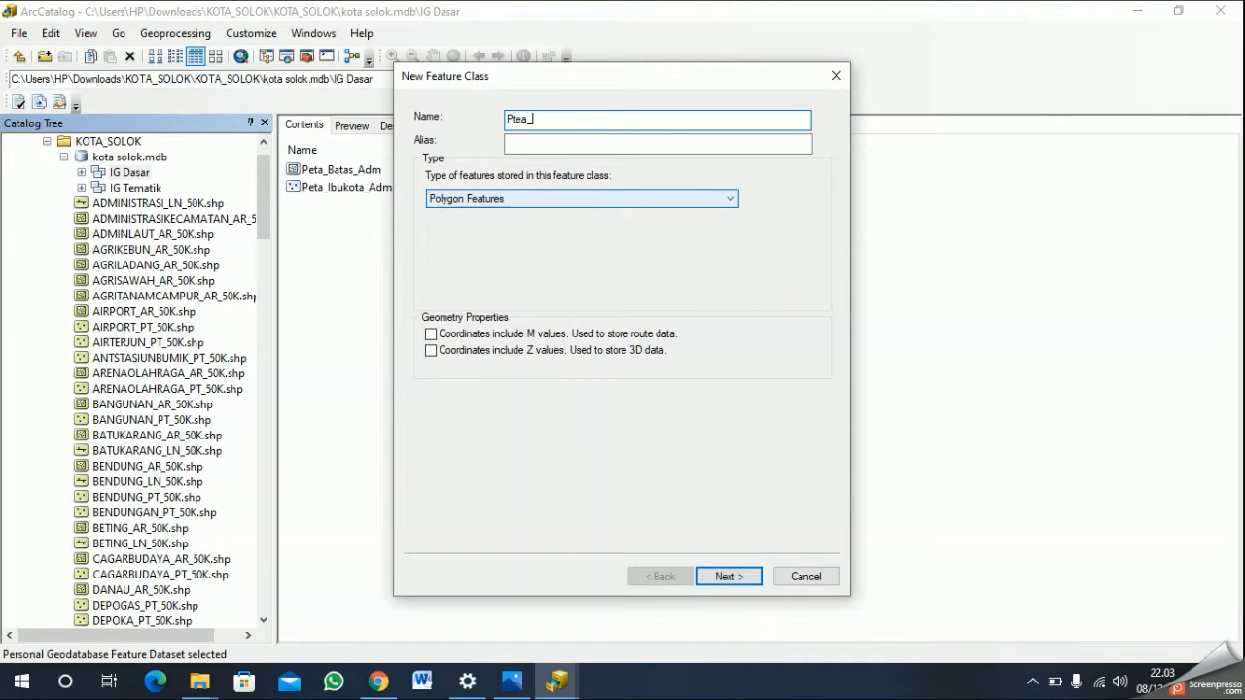
{"action": "type", "text": "Jalan"}
- Set the alias of the road feature class to "Jalan" and its type to Line Features, proceeding to the field definitions
{"action": "left_click", "coordinate": [595, 142]}
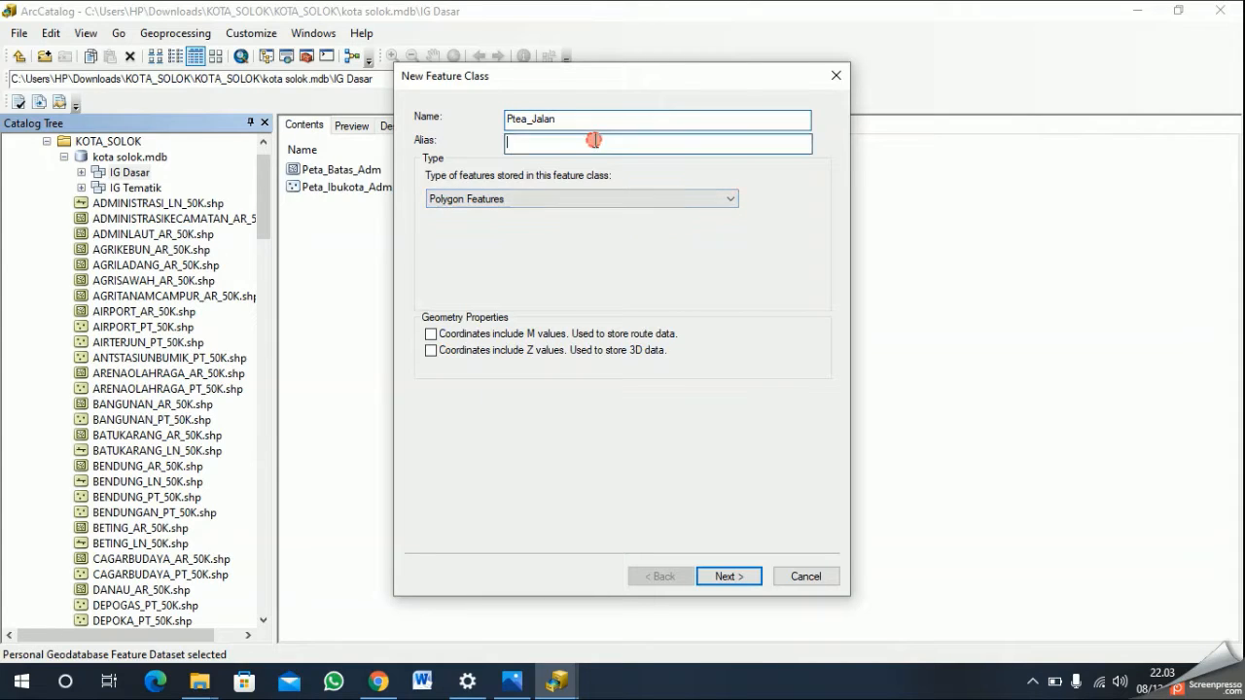
{"action": "type", "text": "Jalan"}
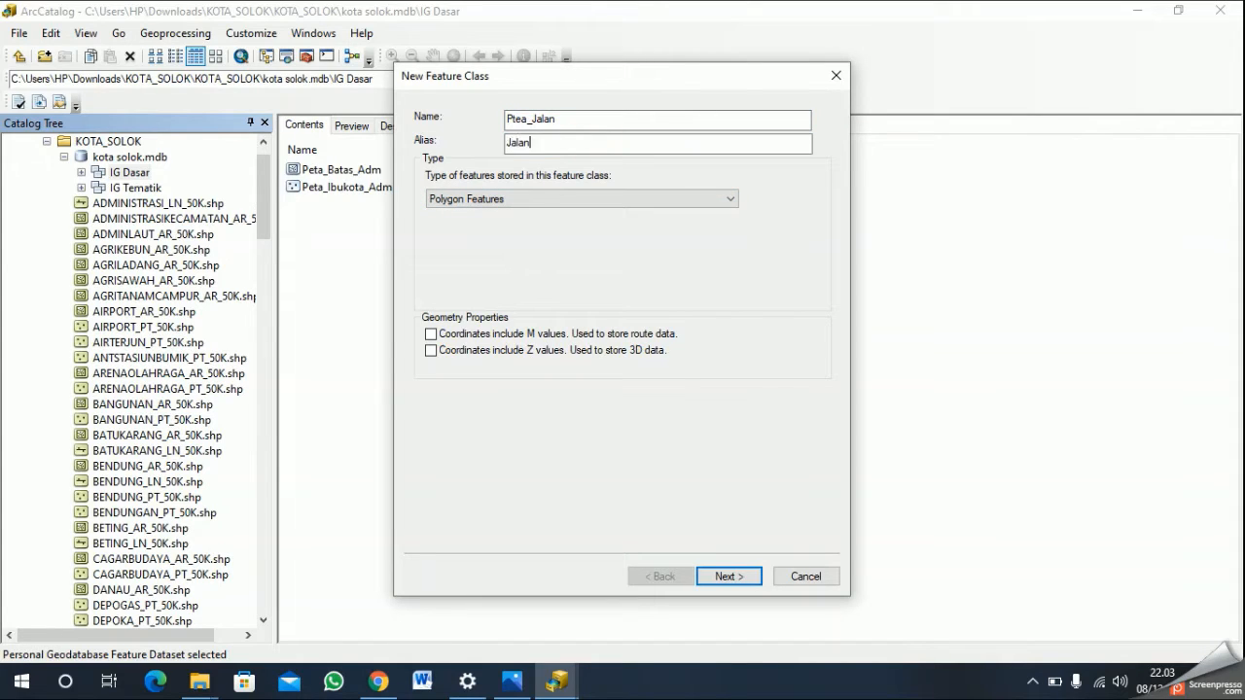
{"action": "left_click", "coordinate": [586, 198]}
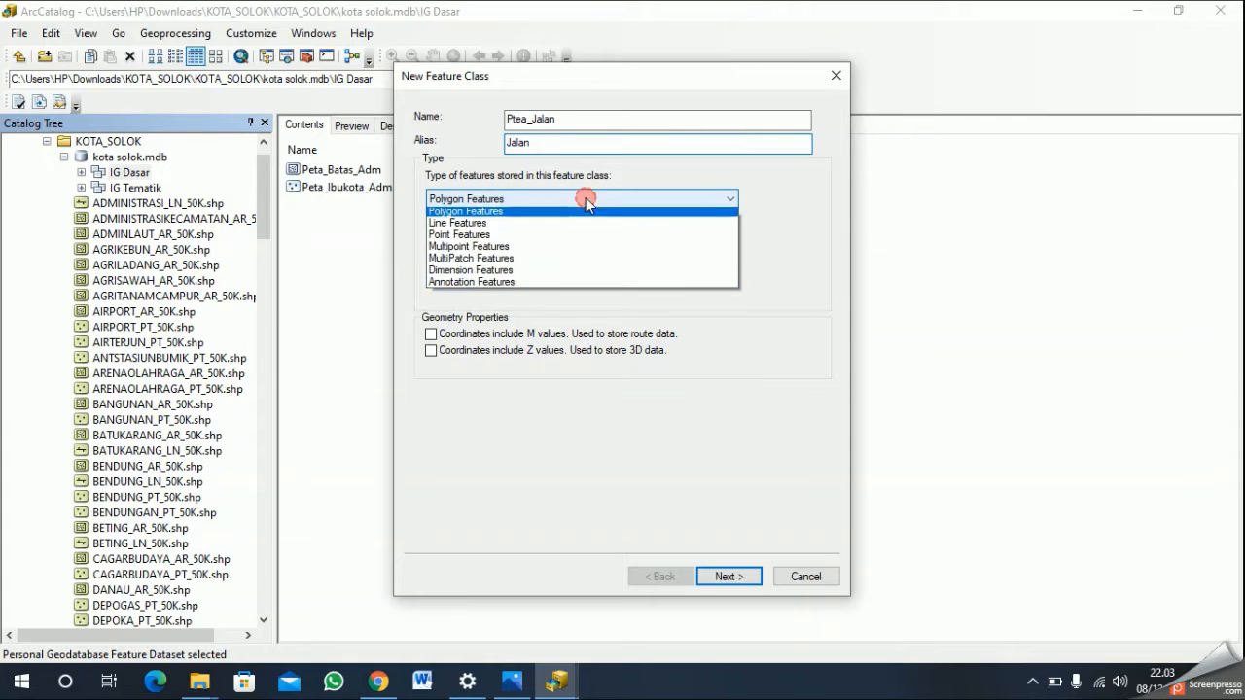
{"action": "left_click", "coordinate": [520, 228]}
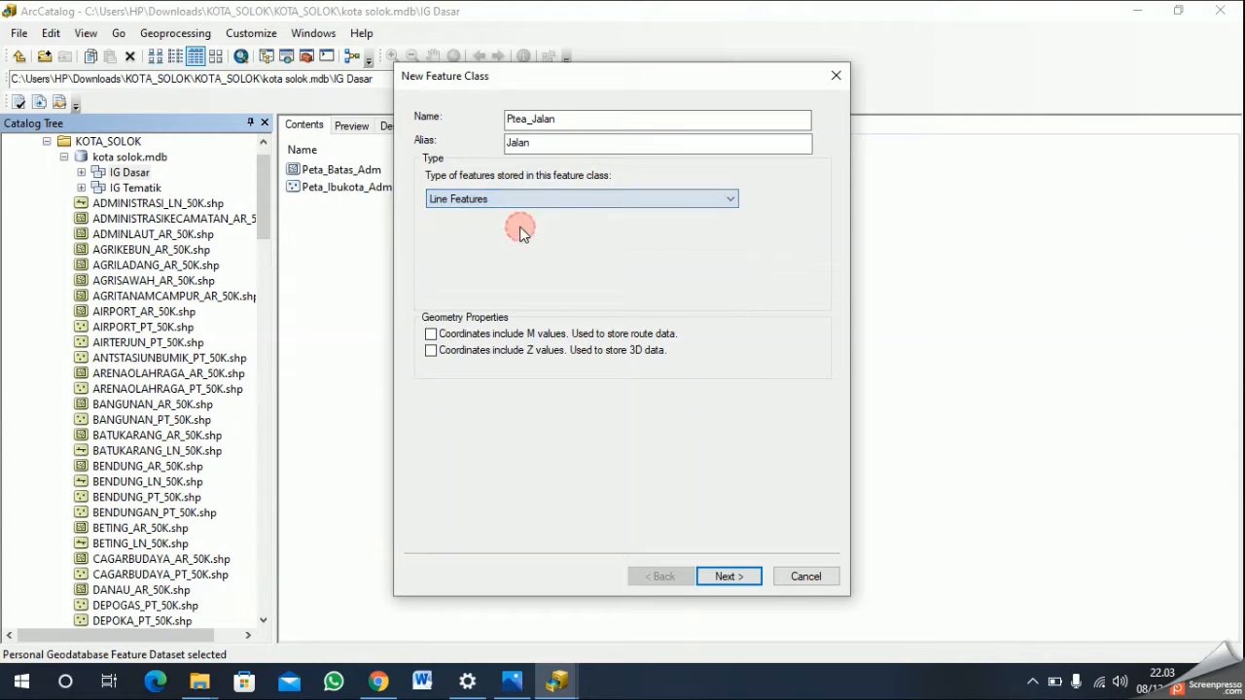
{"action": "left_click", "coordinate": [754, 577]}
- Add a "Kelas_Jalan" field of type Text to the road feature class
{"action": "left_click", "coordinate": [499, 166]}
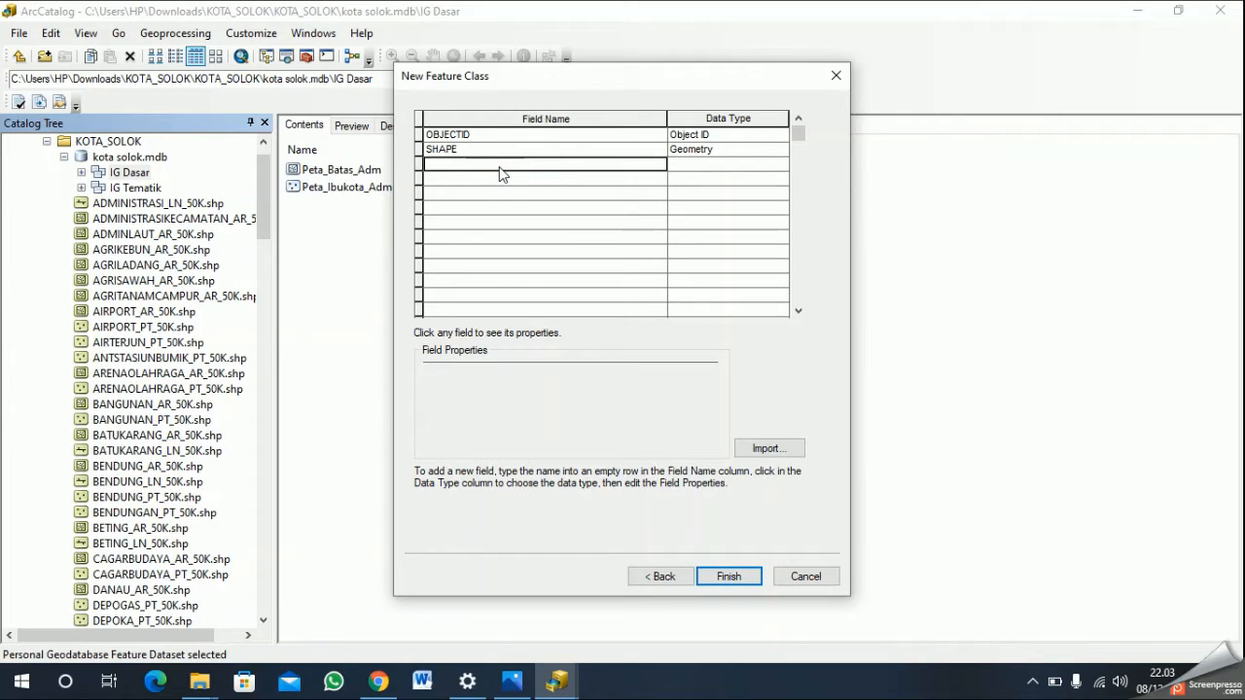
{"action": "type", "text": "Kelas_Jalan"}
{"action": "key", "text": "Return"}
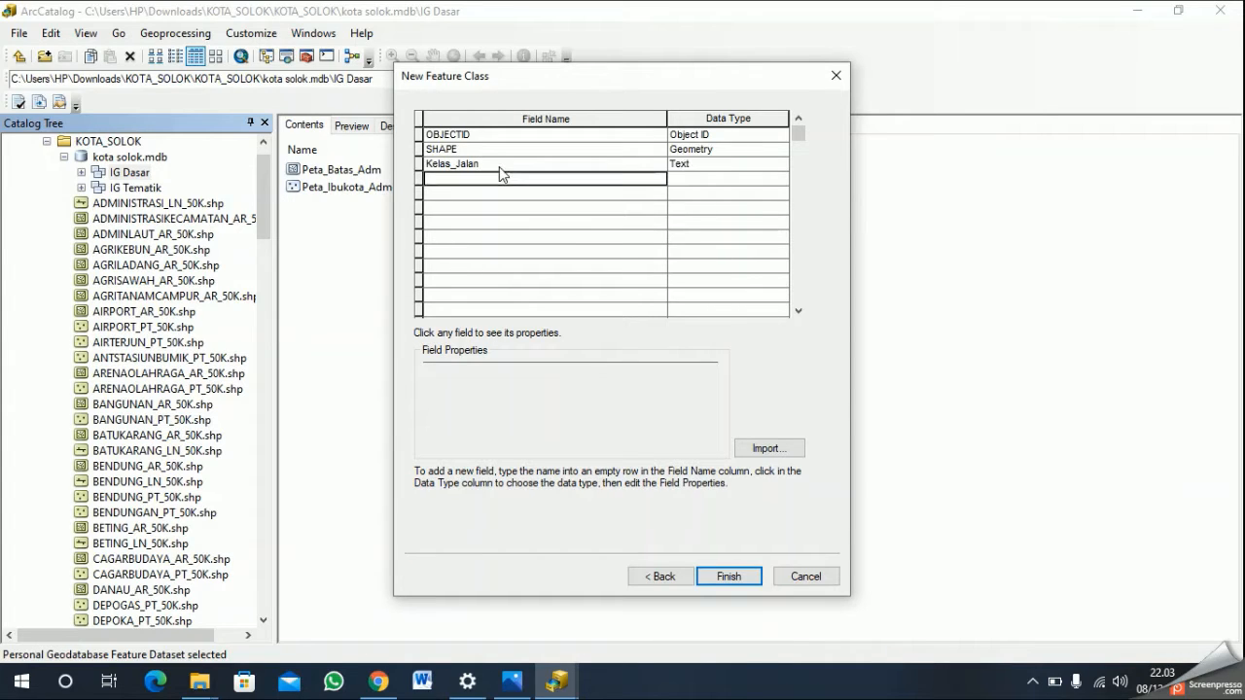
- Add a "Panjang_Jalan" field of type Text and finish creating the road feature class
{"action": "type", "text": "Panjang_Jalan"}
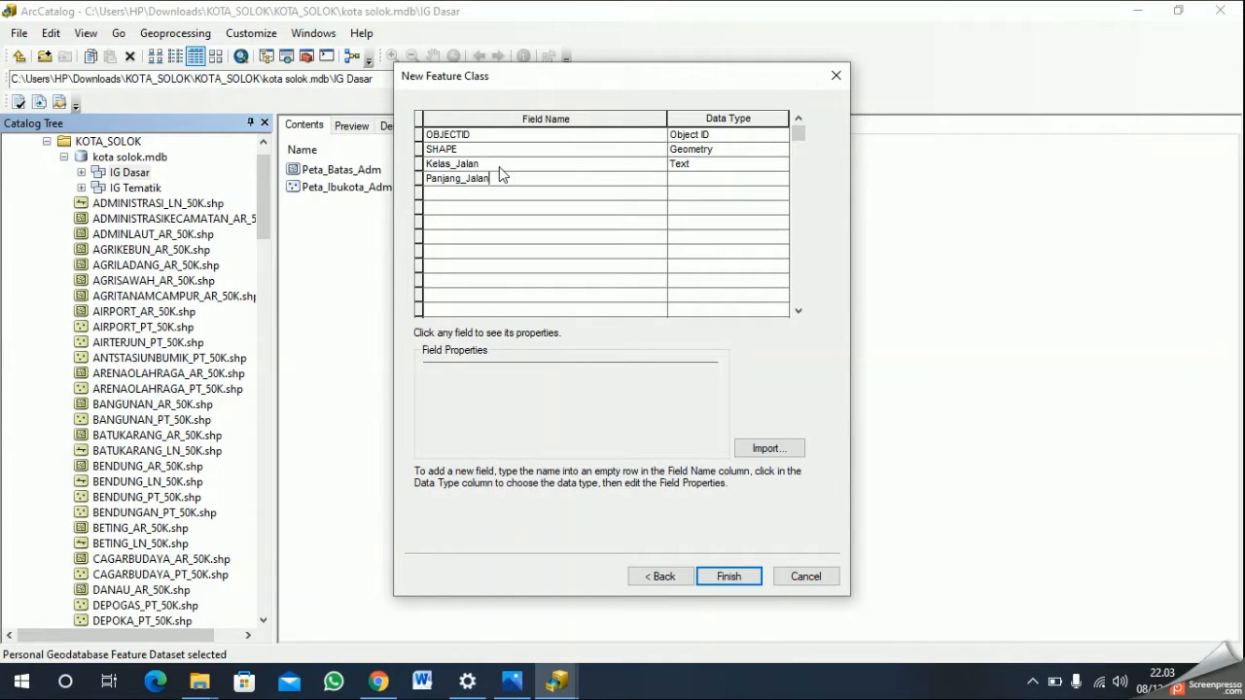
{"action": "key", "text": "Tab"}
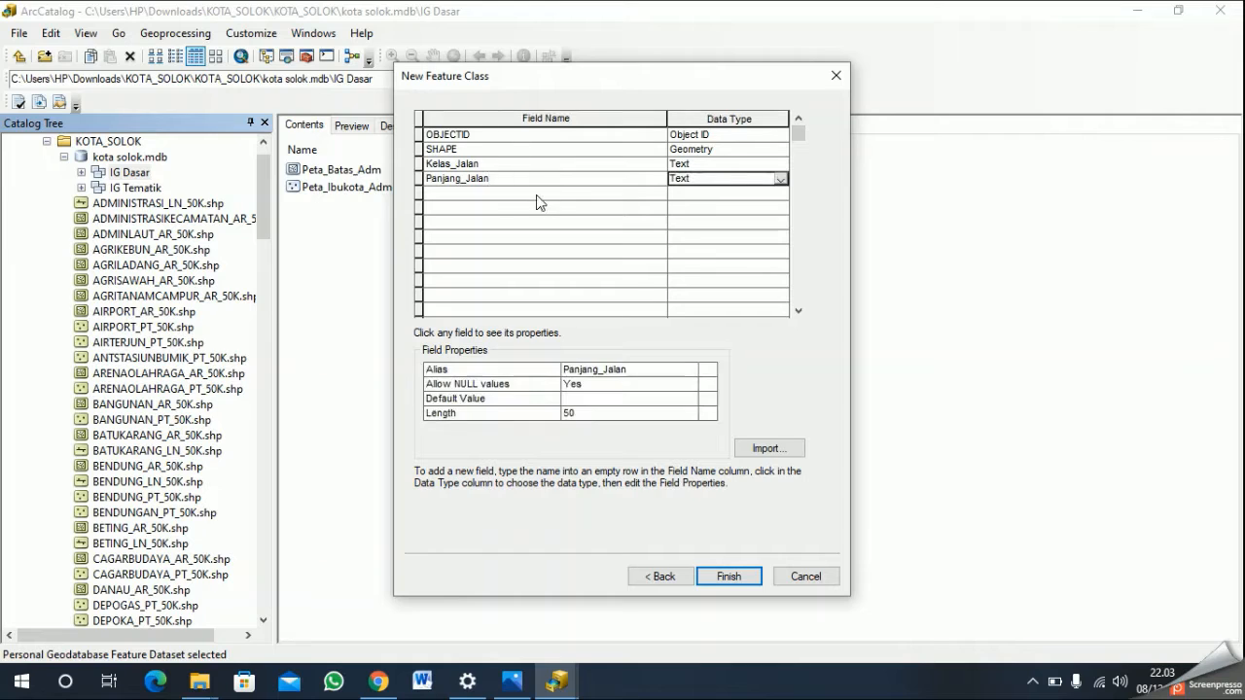
{"action": "left_click", "coordinate": [538, 191]}
{"action": "left_click", "coordinate": [720, 178]}
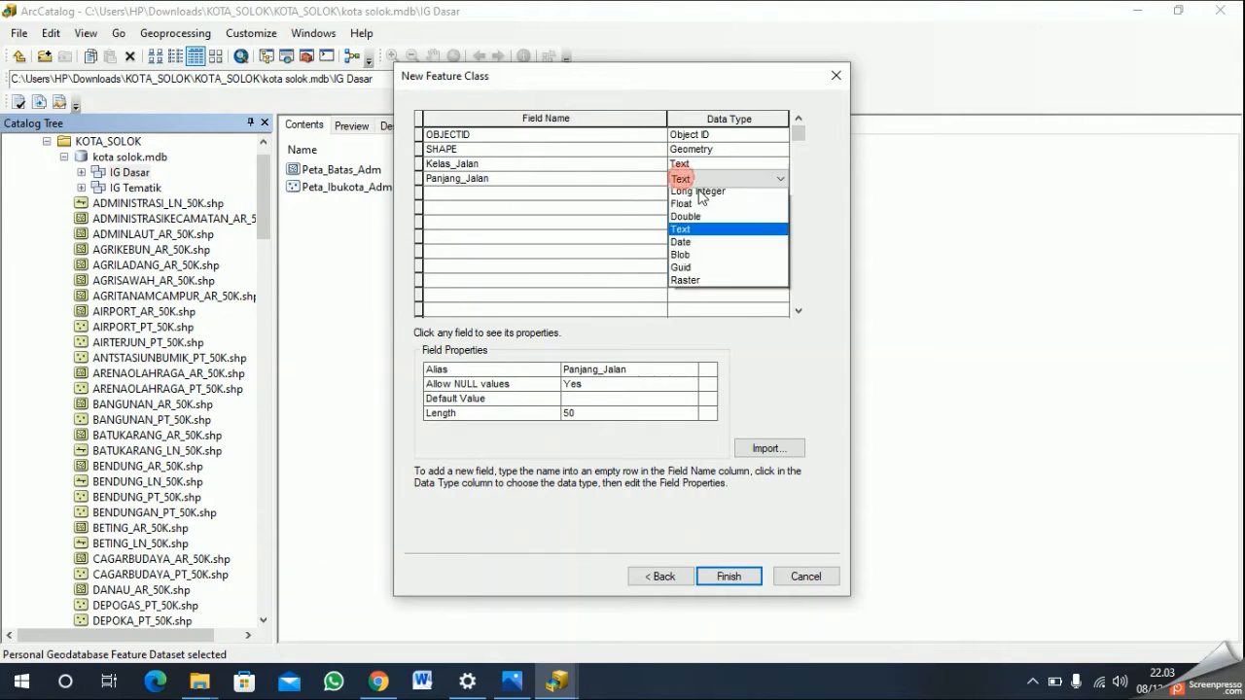
{"action": "left_click", "coordinate": [691, 247]}
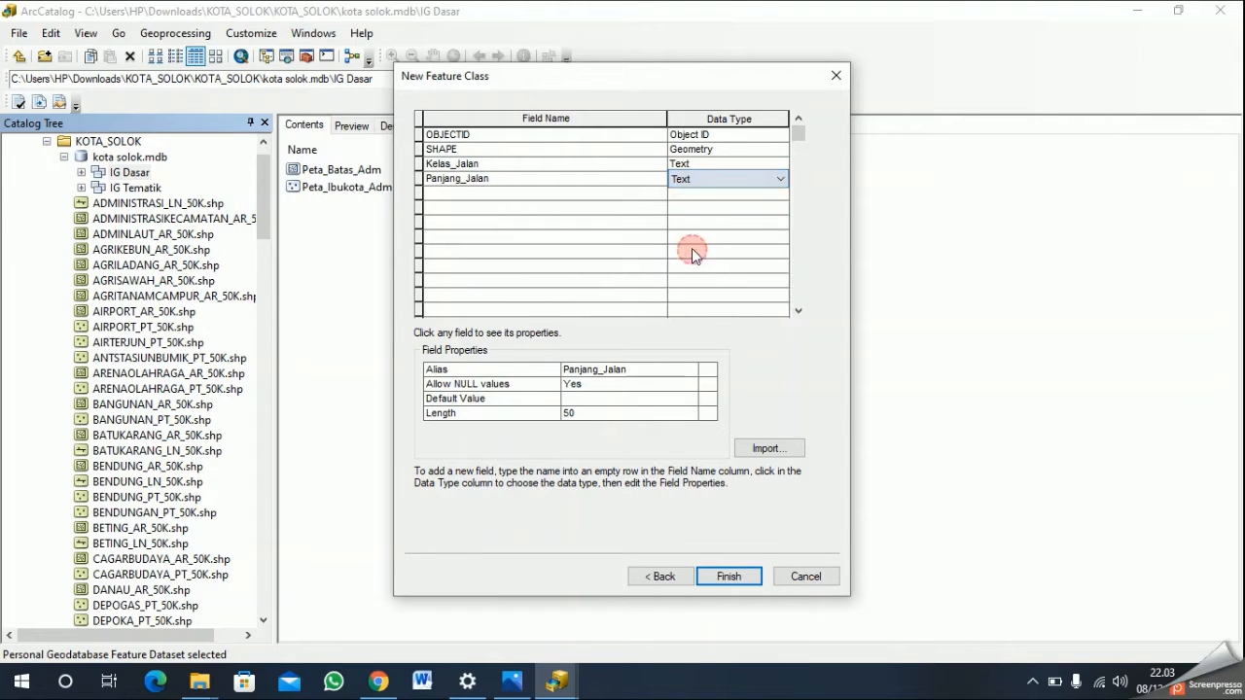
{"action": "left_click", "coordinate": [727, 578]}
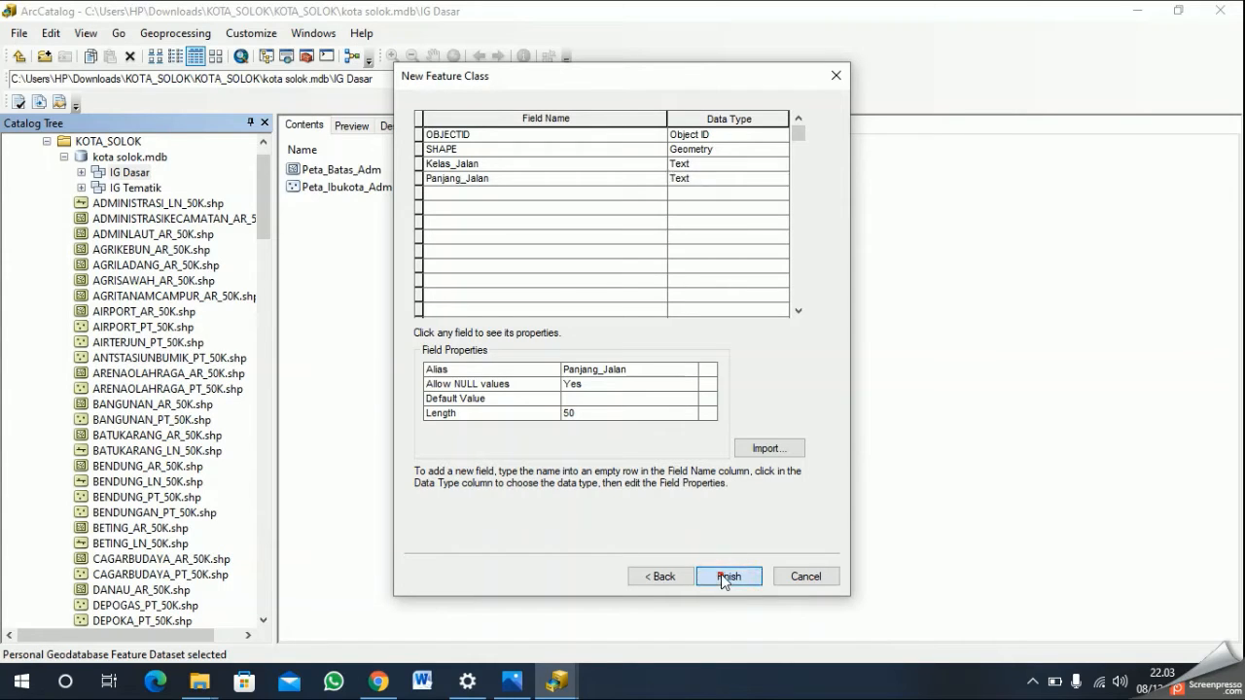
- Start a fourth feature class in the IG Dasar feature dataset, named "Peta_Jar_Sungai"
{"action": "left_click", "coordinate": [130, 158]}
{"action": "left_click", "coordinate": [137, 174]}
{"action": "right_click", "coordinate": [135, 175]}
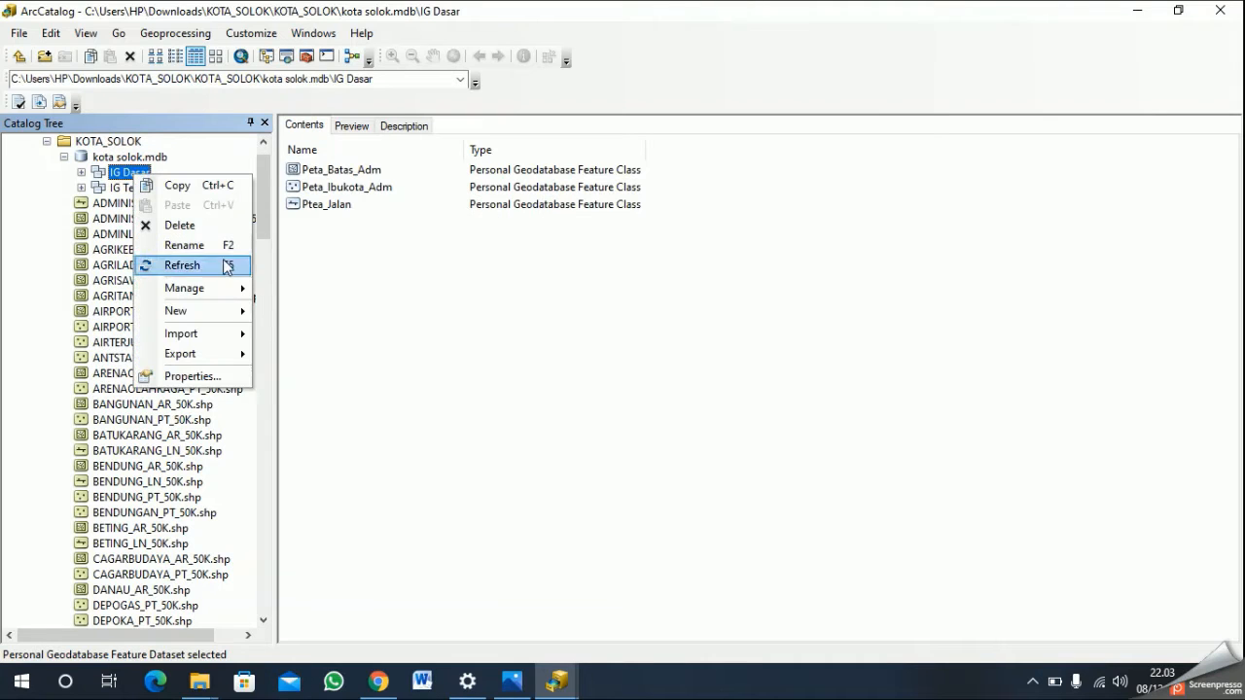
{"action": "mouse_move", "coordinate": [214, 311]}
{"action": "left_click", "coordinate": [319, 315]}
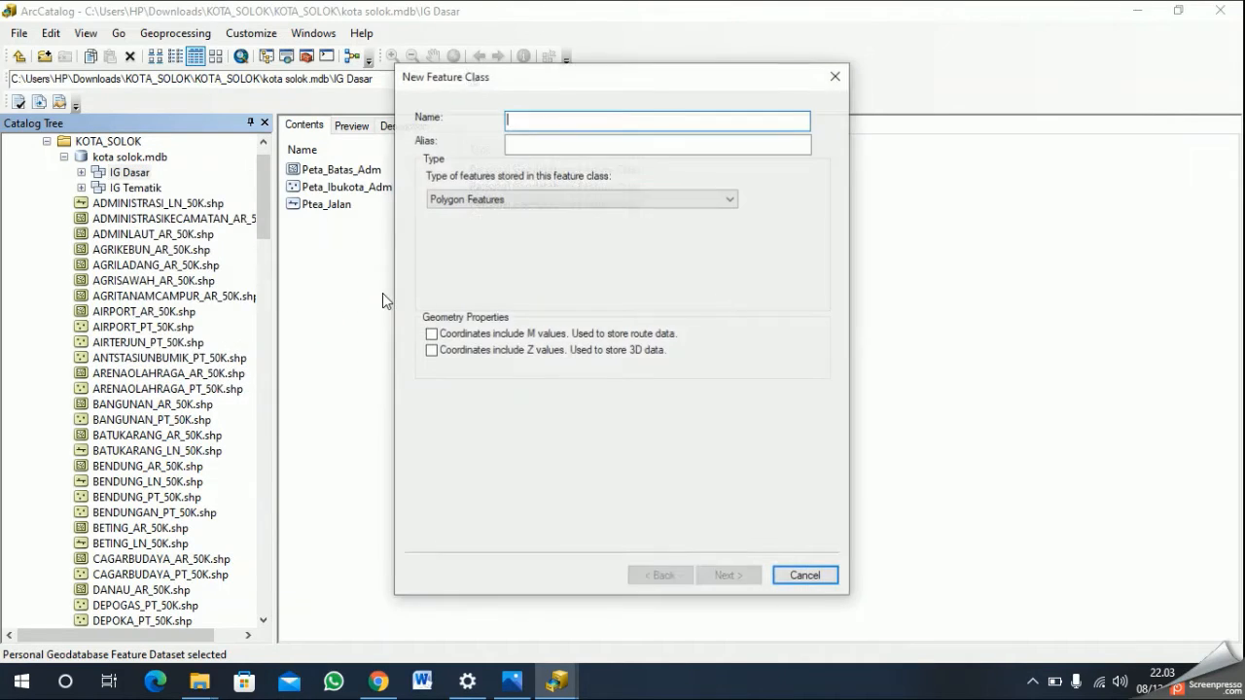
{"action": "type", "text": "Peta_Jar_sungai"}
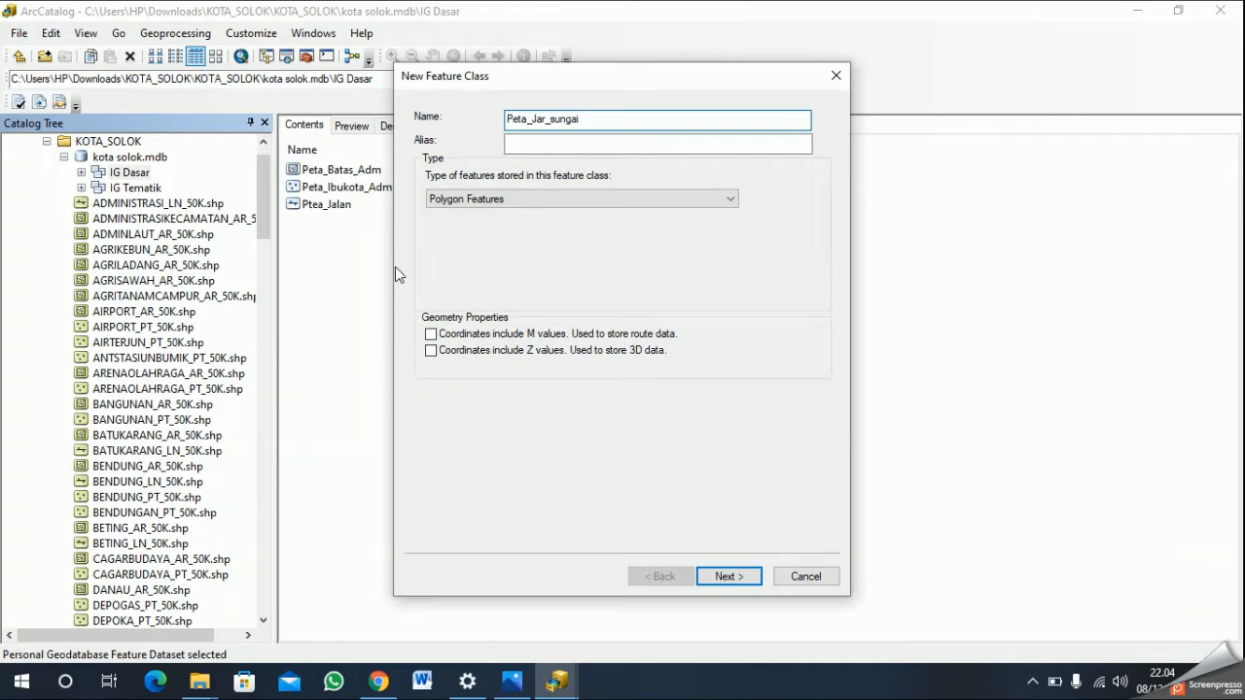
{"action": "key", "text": "BackSpace"}
{"action": "key", "text": "BackSpace"}
{"action": "key", "text": "BackSpace"}
{"action": "key", "text": "BackSpace"}
{"action": "key", "text": "BackSpace"}
{"action": "key", "text": "BackSpace"}
{"action": "type", "text": "S"}
{"action": "type", "text": "ai"}
- Set the alias of Peta_Jar_Sungai to "Jaringan Sungai" and its type to Line Features, proceeding to the field definitions
{"action": "left_click", "coordinate": [610, 139]}
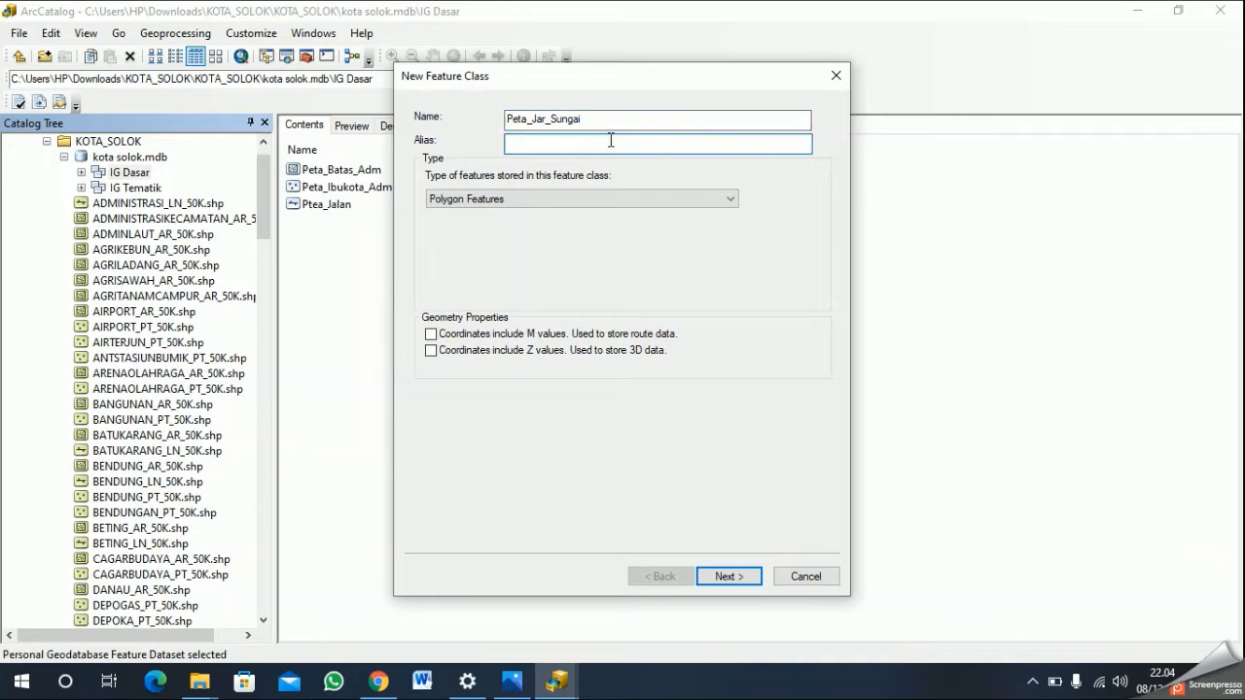
{"action": "type", "text": "Jaringan Sungai"}
{"action": "left_click", "coordinate": [572, 209]}
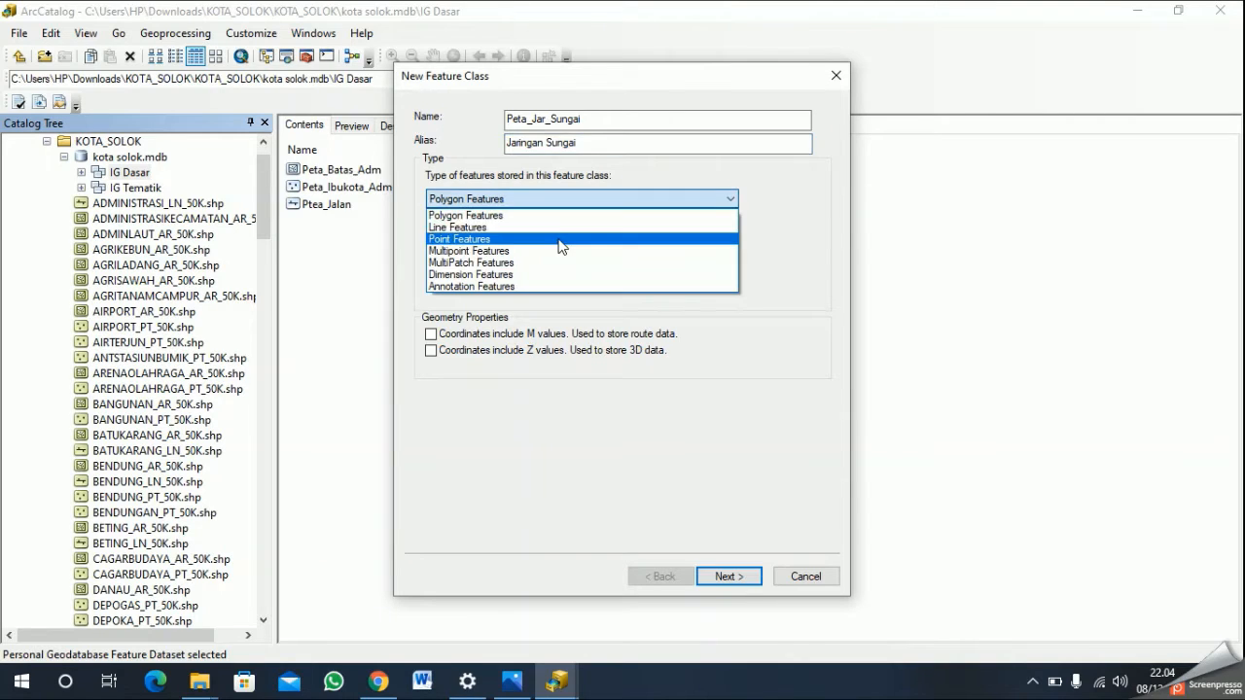
{"action": "left_click", "coordinate": [561, 226]}
{"action": "left_click", "coordinate": [748, 582]}
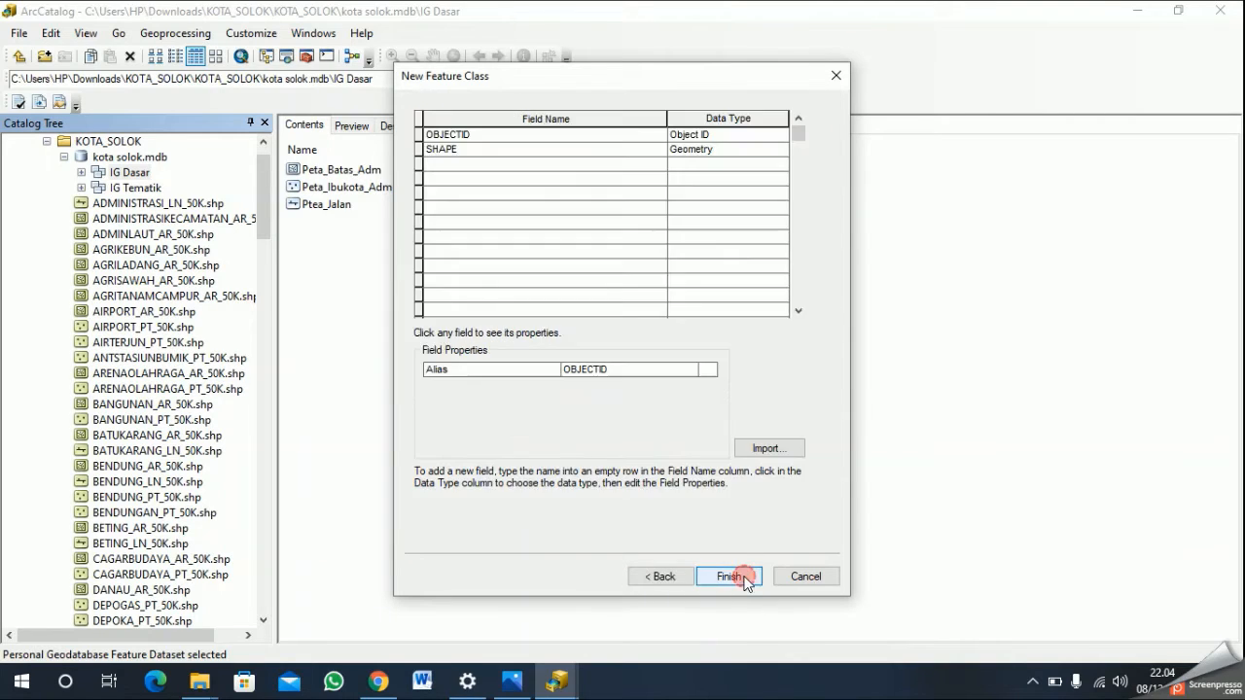
- Add a "Nama_Sungai" field of type Text to Peta_Jar_Sungai and finish creating the river feature class
{"action": "left_click", "coordinate": [557, 164]}
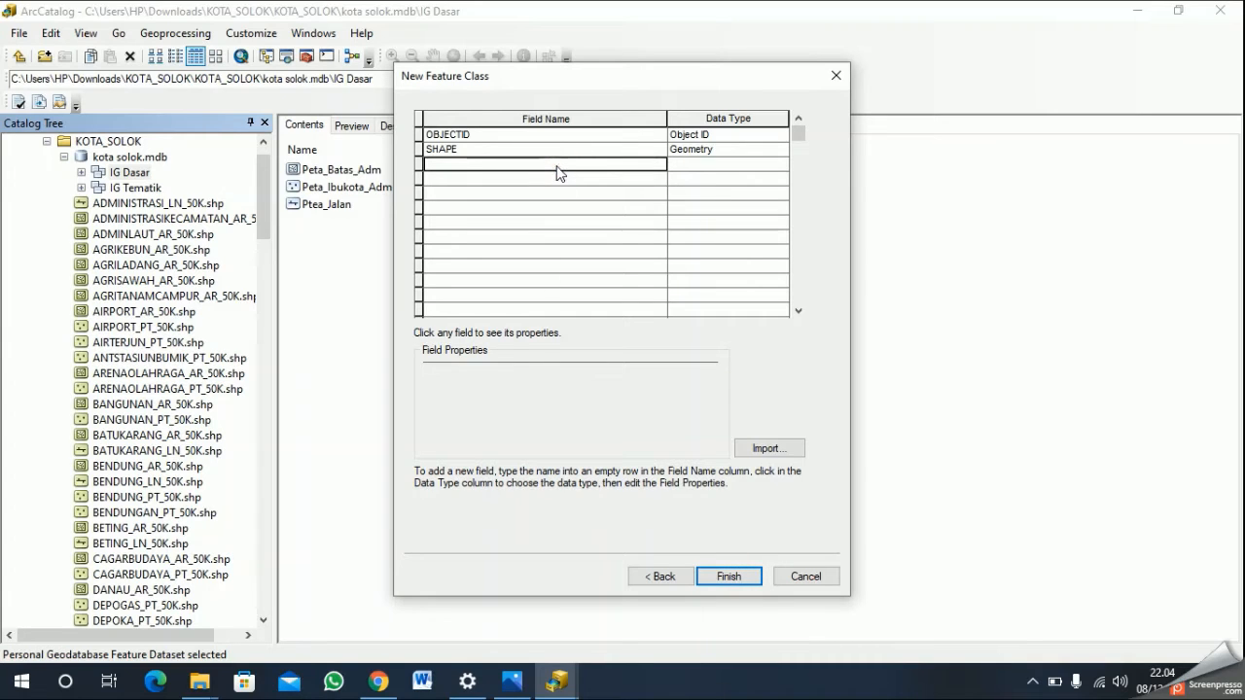
{"action": "type", "text": "Na"}
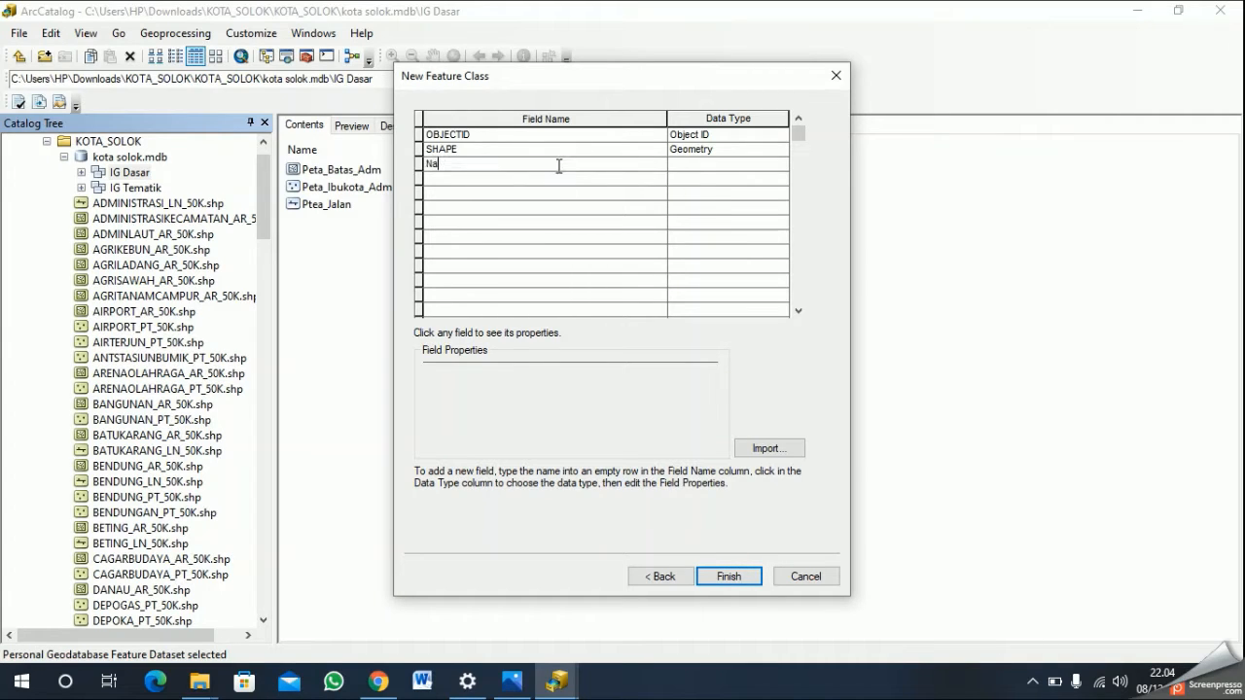
{"action": "type", "text": "ma_Sug"}
{"action": "type", "text": "ngai"}
{"action": "left_click", "coordinate": [675, 164]}
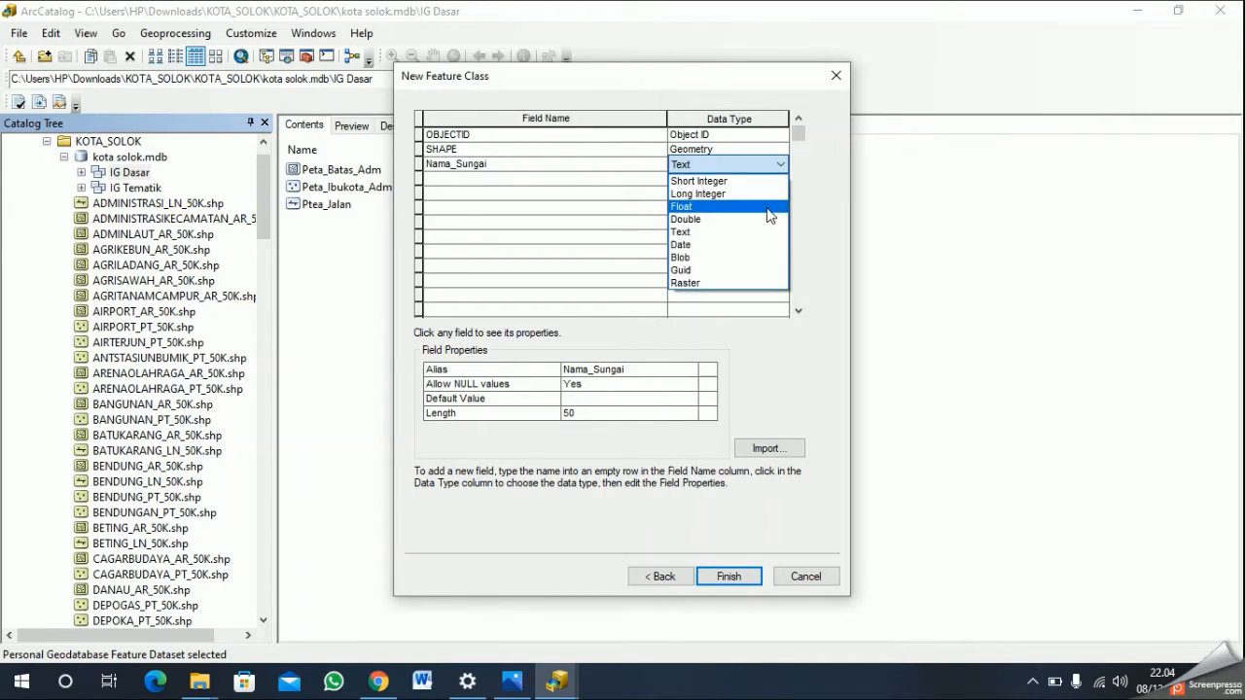
{"action": "left_click", "coordinate": [739, 234]}
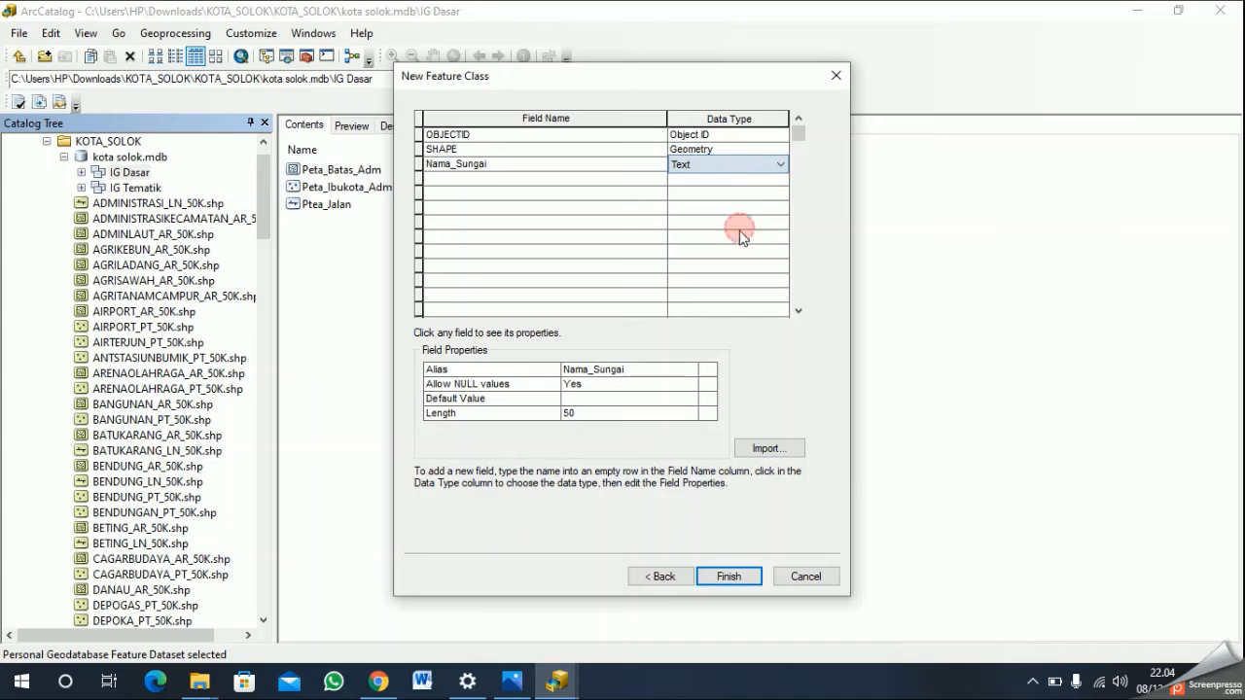
{"action": "left_click", "coordinate": [730, 577]}
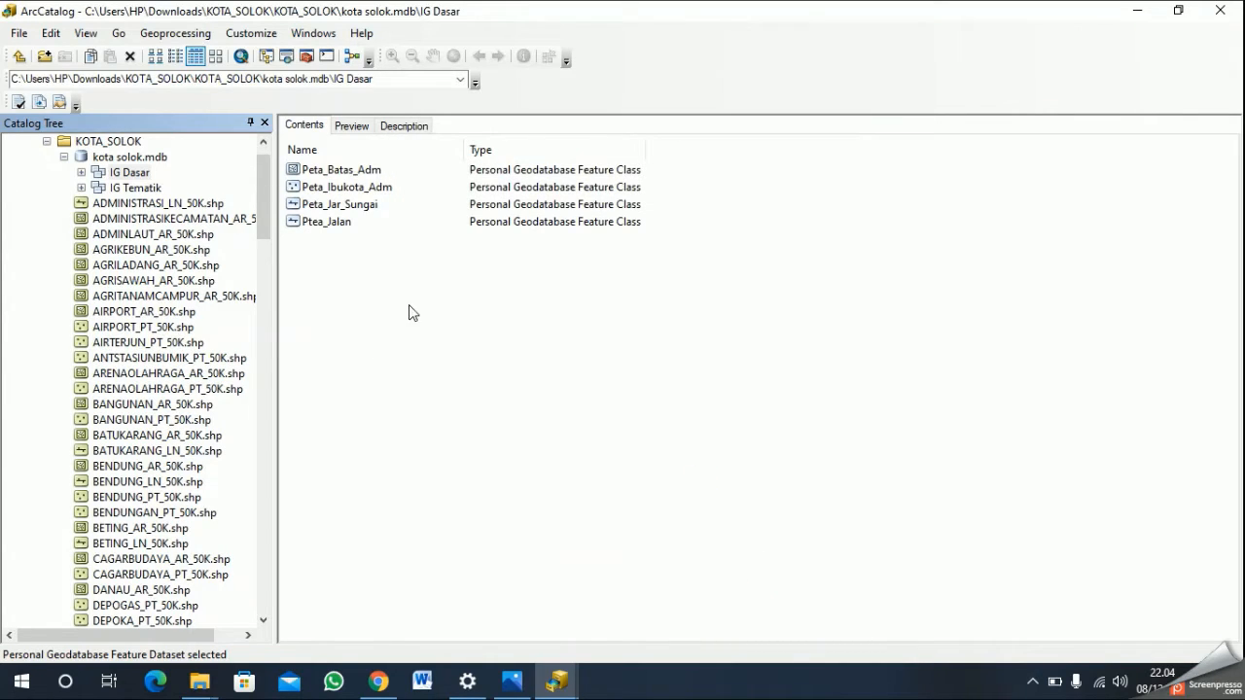
- Start a new feature class in the IG Tematik feature dataset, named "Peta_Hujan"
{"action": "right_click", "coordinate": [134, 188]}
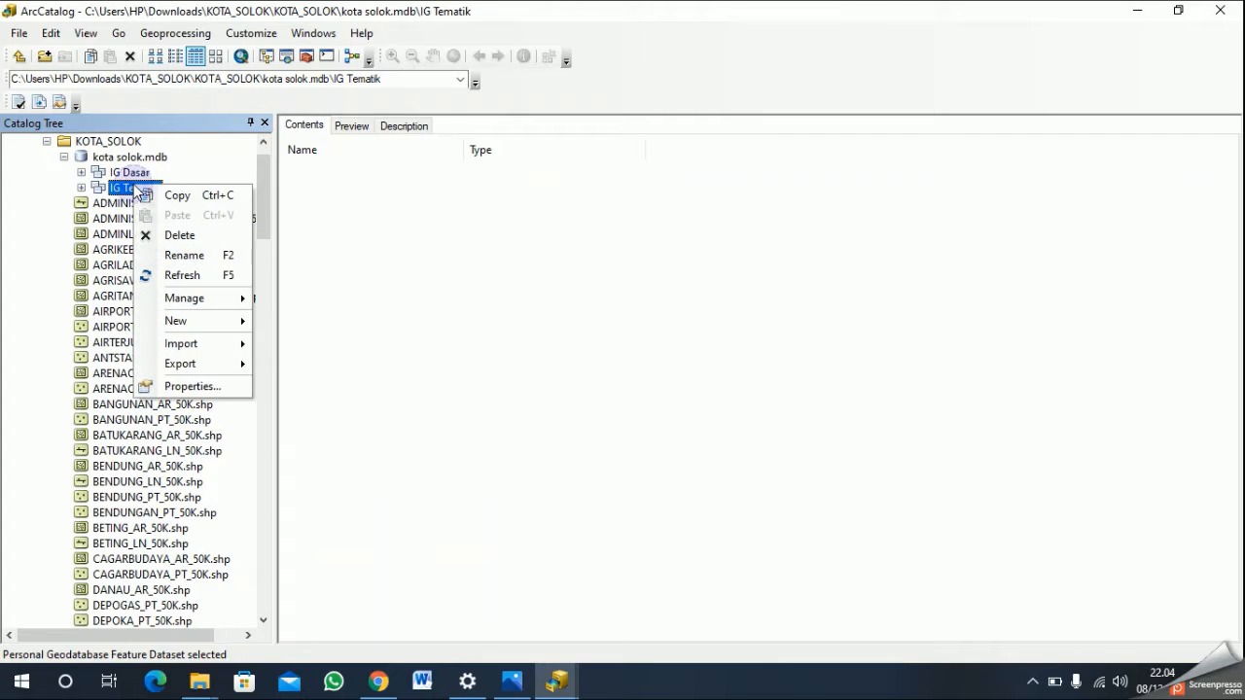
{"action": "mouse_move", "coordinate": [208, 320]}
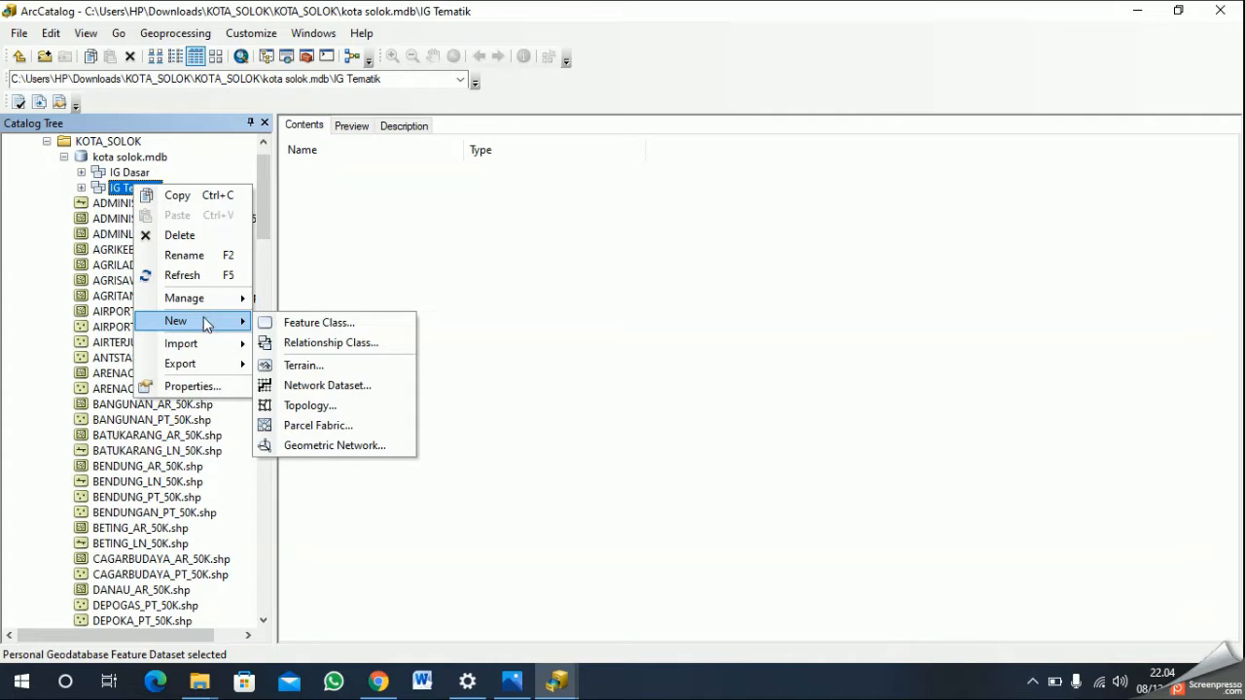
{"action": "left_click", "coordinate": [318, 322]}
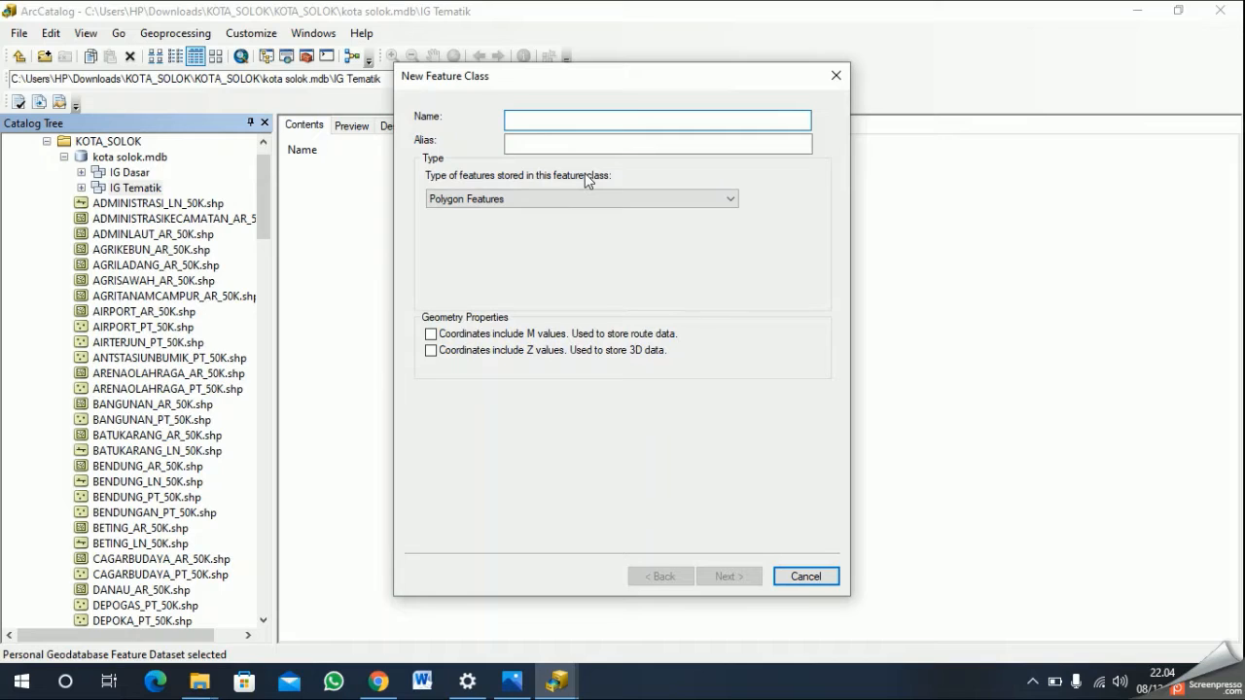
{"action": "type", "text": "Peta"}
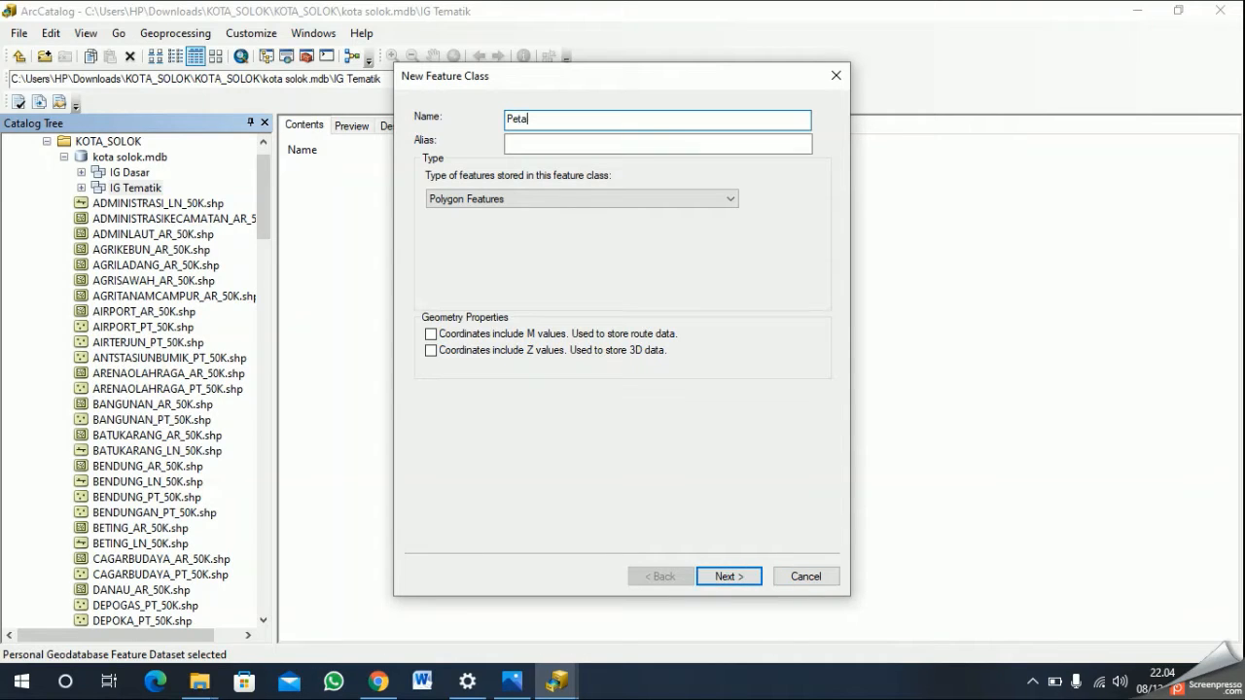
{"action": "type", "text": "_Hujan"}
- Set the alias of Peta_Hujan to "Peta Intensitas Hujan" and proceed to the field definitions with the Polygon Features type
{"action": "left_click", "coordinate": [602, 146]}
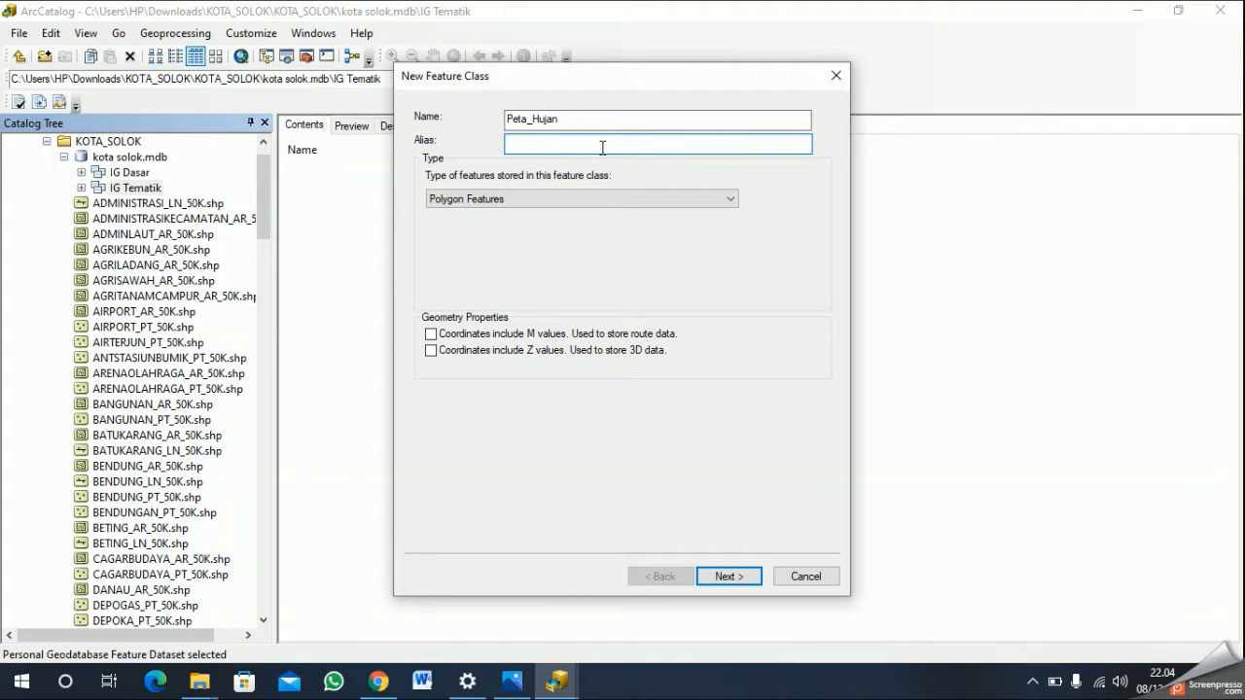
{"action": "type", "text": "Peta Intensitas Hujan"}
{"action": "left_click", "coordinate": [746, 580]}
- Add the Text fields "Kelas_Hujan" and "Intensitas_hujan" to Peta_Hujan
{"action": "left_click", "coordinate": [575, 164]}
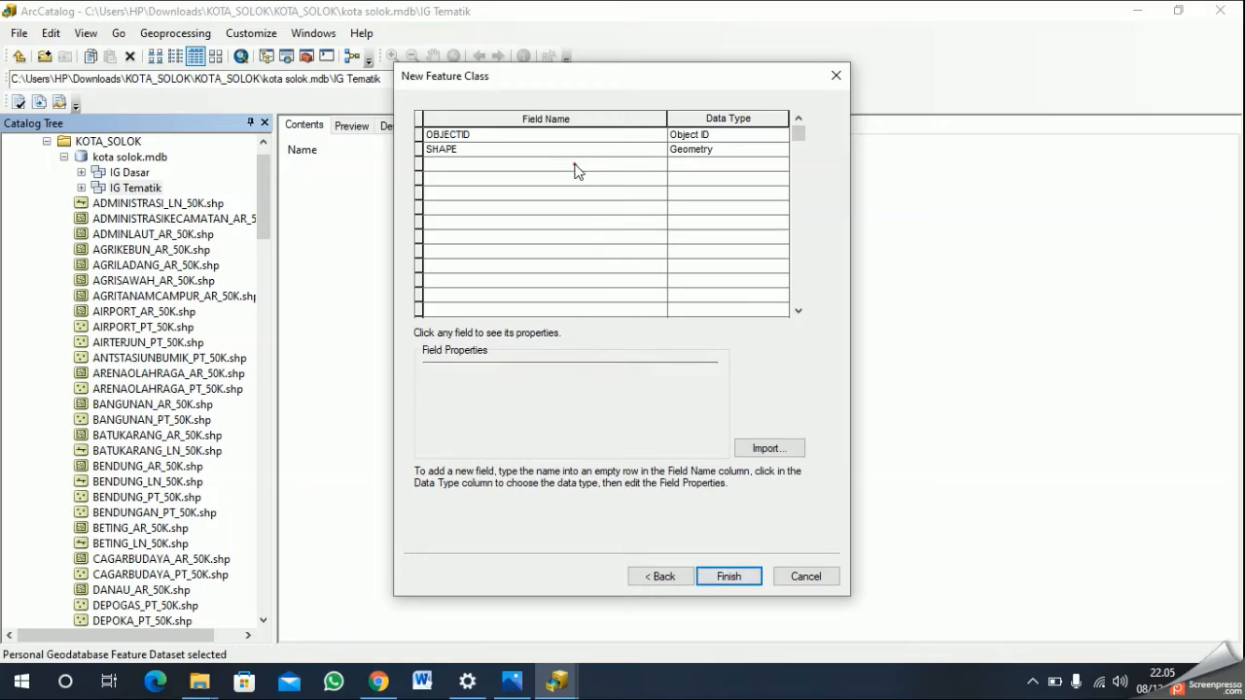
{"action": "type", "text": "Kelas_Hujan"}
{"action": "left_click", "coordinate": [575, 172]}
{"action": "type", "text": "Intensit"}
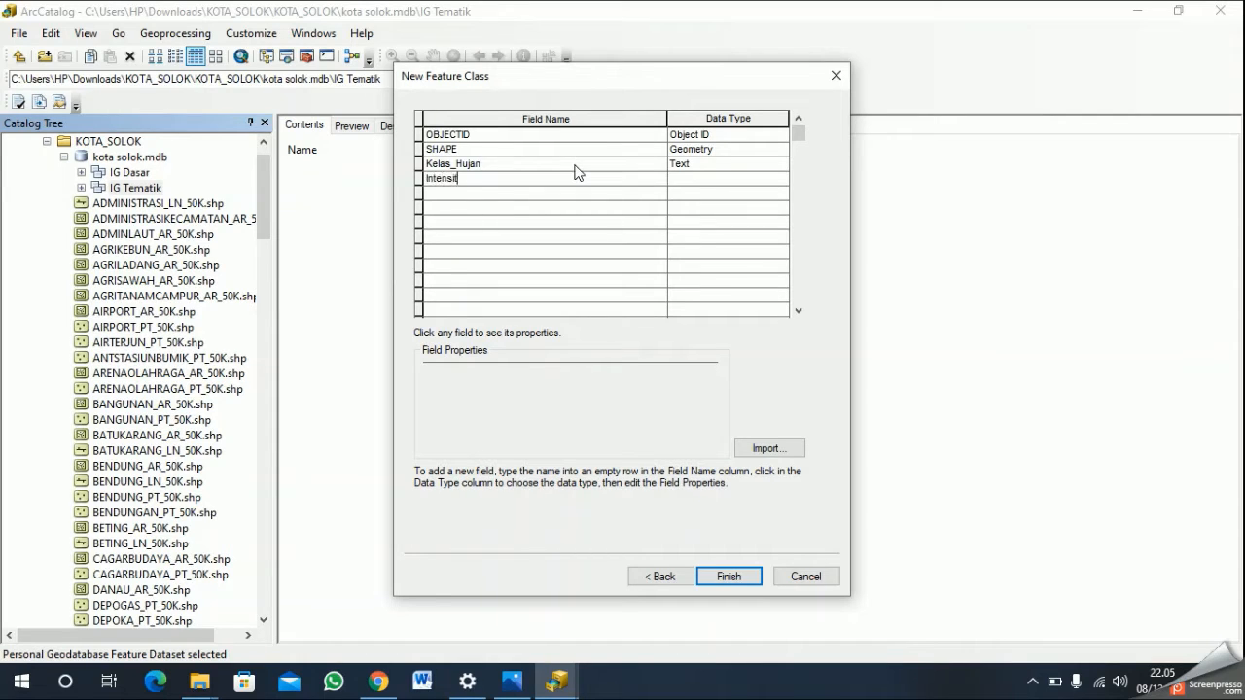
{"action": "type", "text": "as_hujan"}
{"action": "key", "text": "Return"}
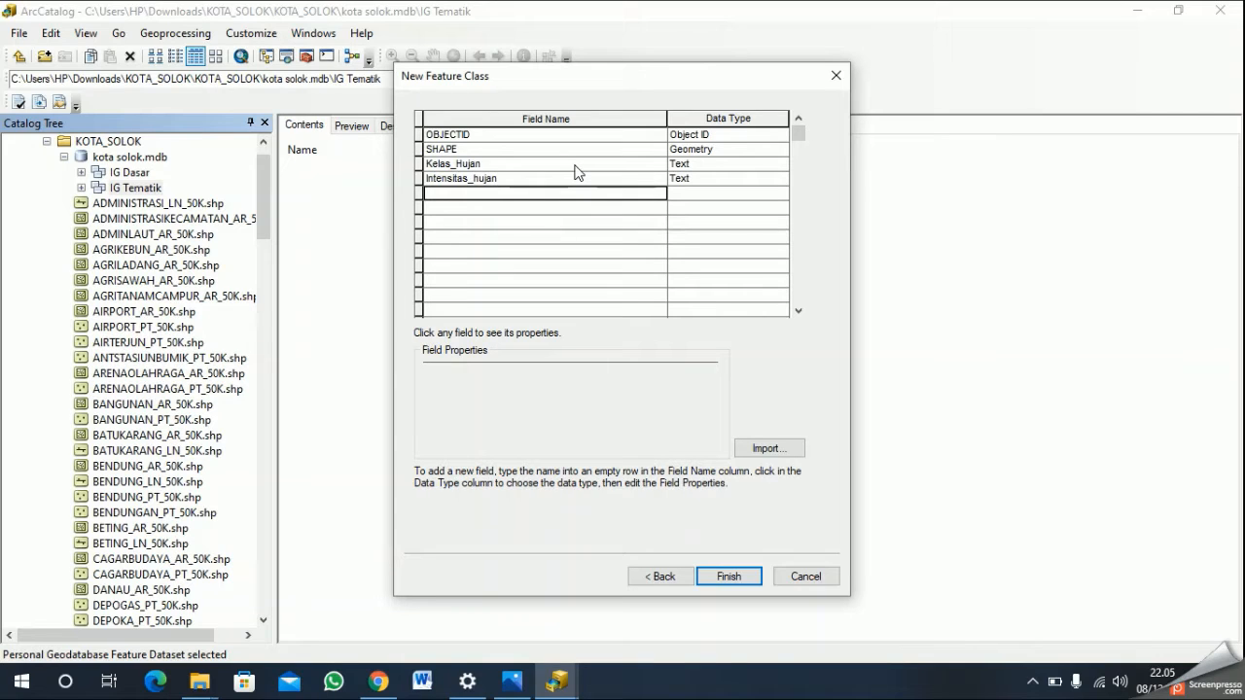
- Add a "Klasifikasi_Hujan" field of type Text and correct the rain intensity field's name to "Intensitas_Hujan"
{"action": "type", "text": "Klasifikas"}
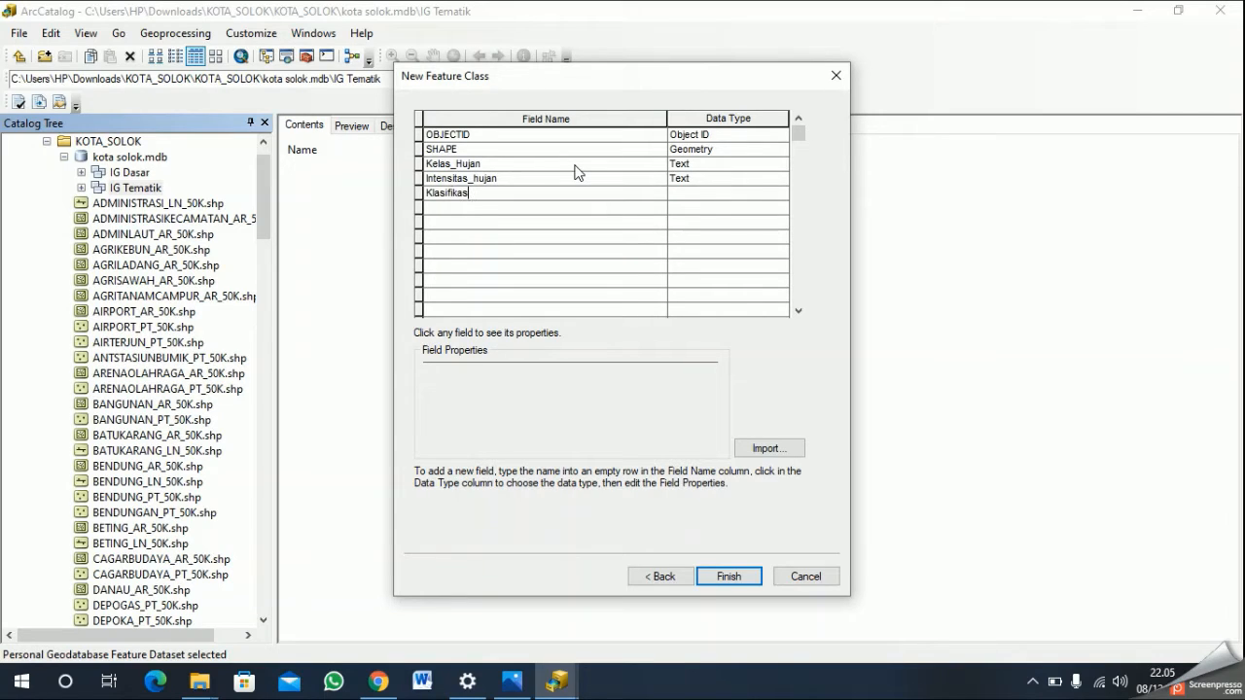
{"action": "type", "text": "i_Hujan"}
{"action": "left_click", "coordinate": [478, 178]}
{"action": "key", "text": "BackSpace"}
{"action": "type", "text": "H"}
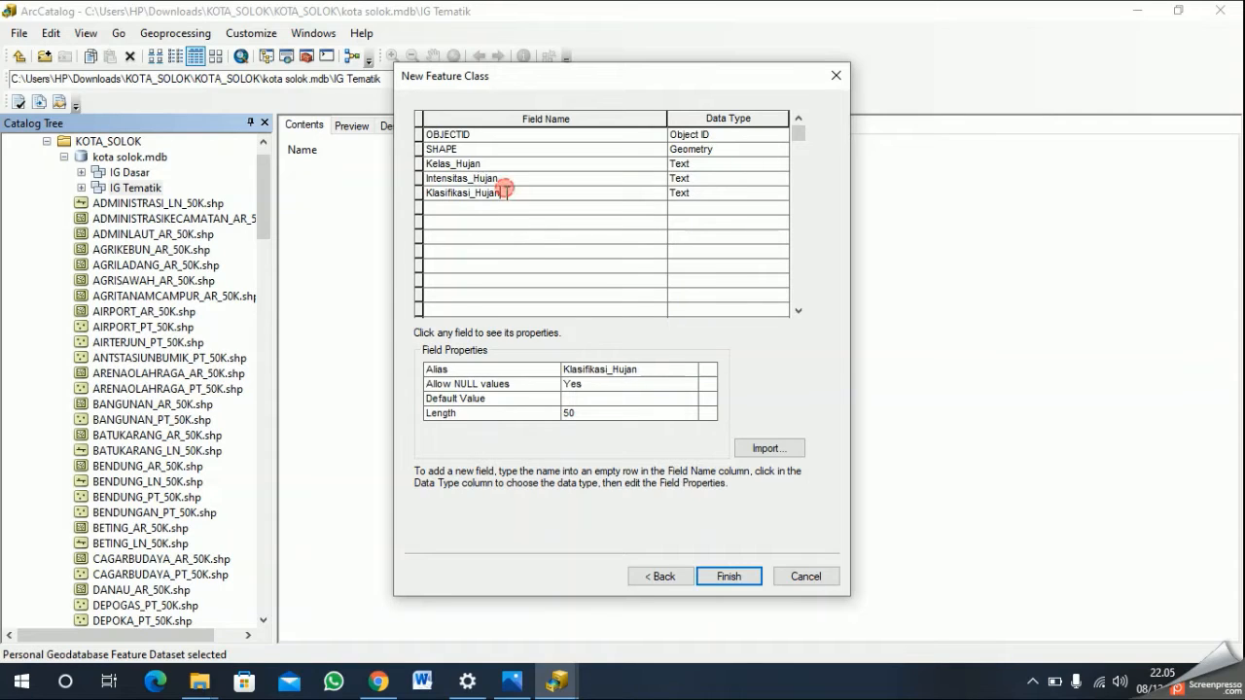
- Add a "Skor_Hujan" field of type Short Integer and finish creating the Peta_Hujan feature class
{"action": "left_click", "coordinate": [529, 209]}
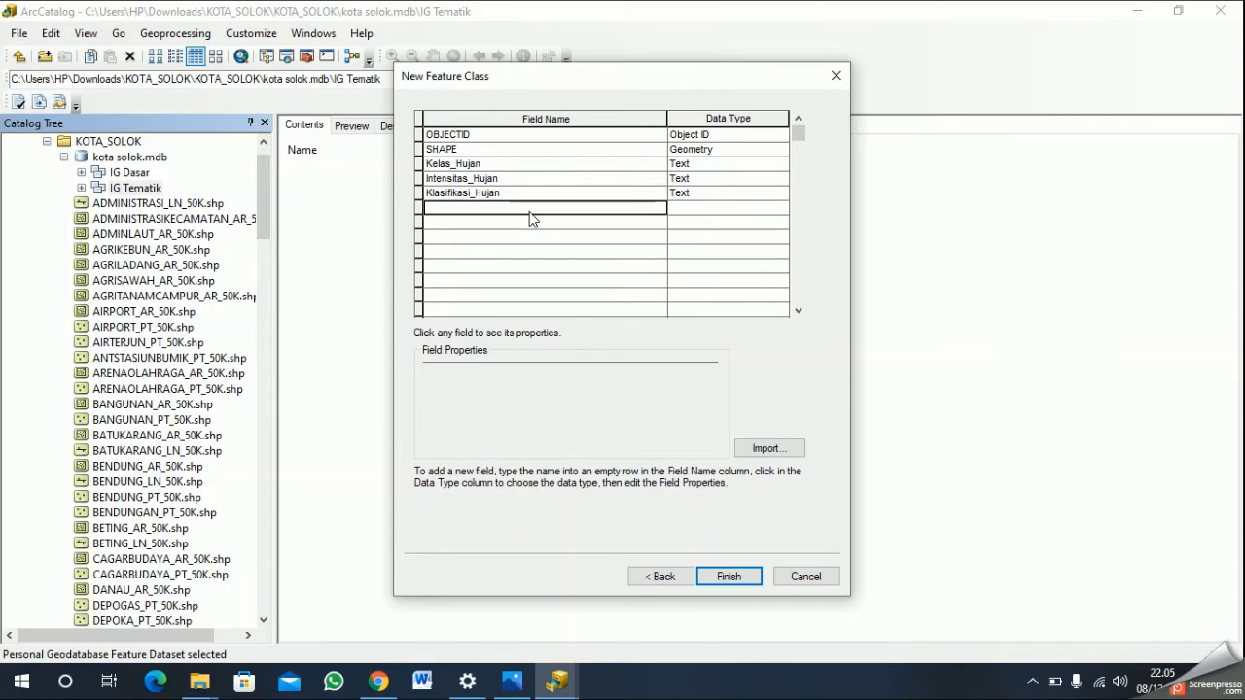
{"action": "type", "text": "Skor_Hujan"}
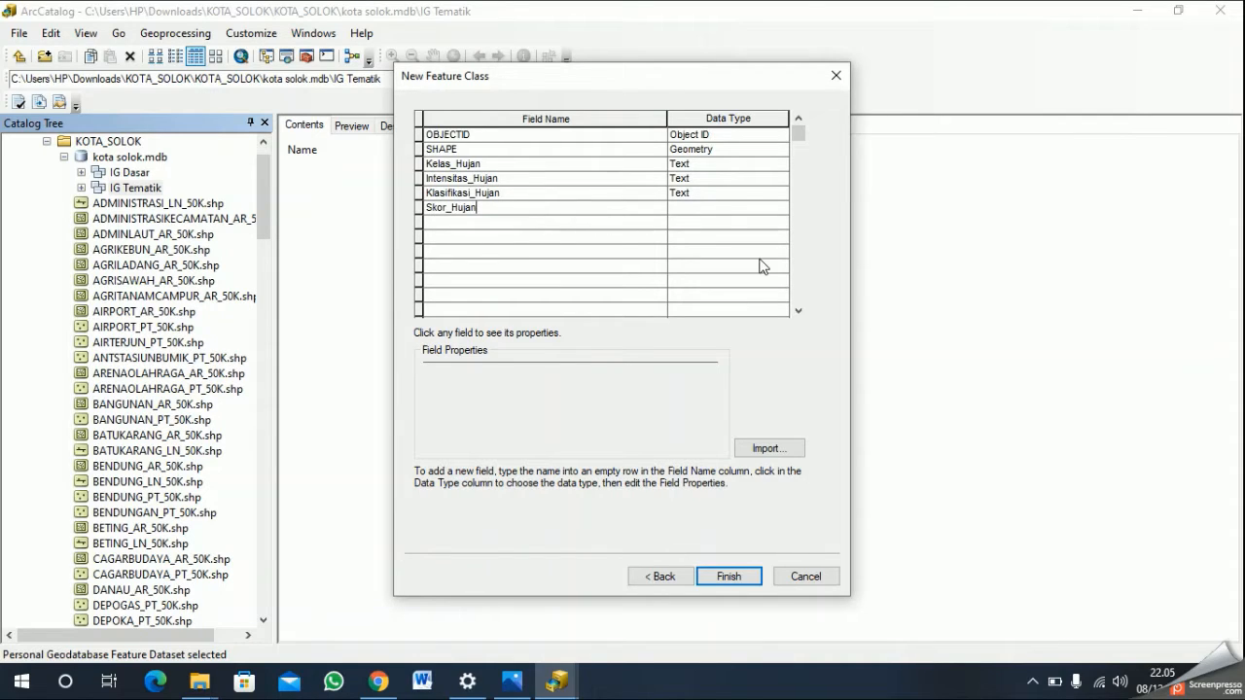
{"action": "left_click", "coordinate": [724, 209]}
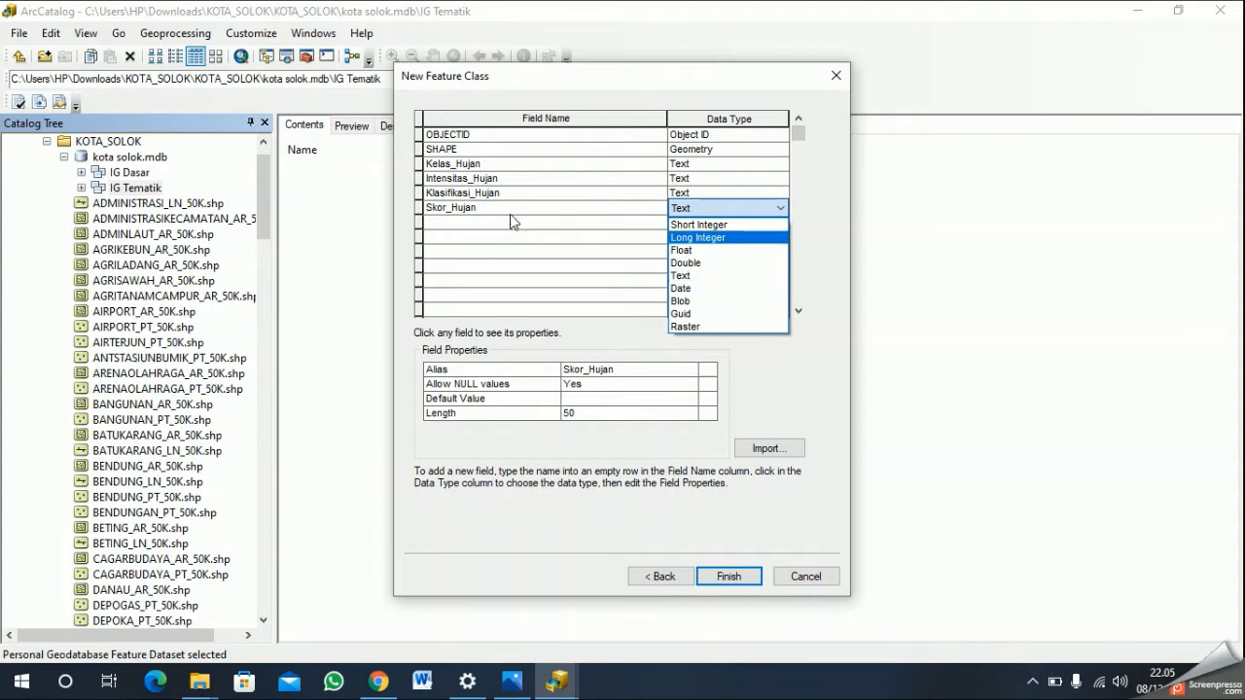
{"action": "left_click", "coordinate": [709, 225]}
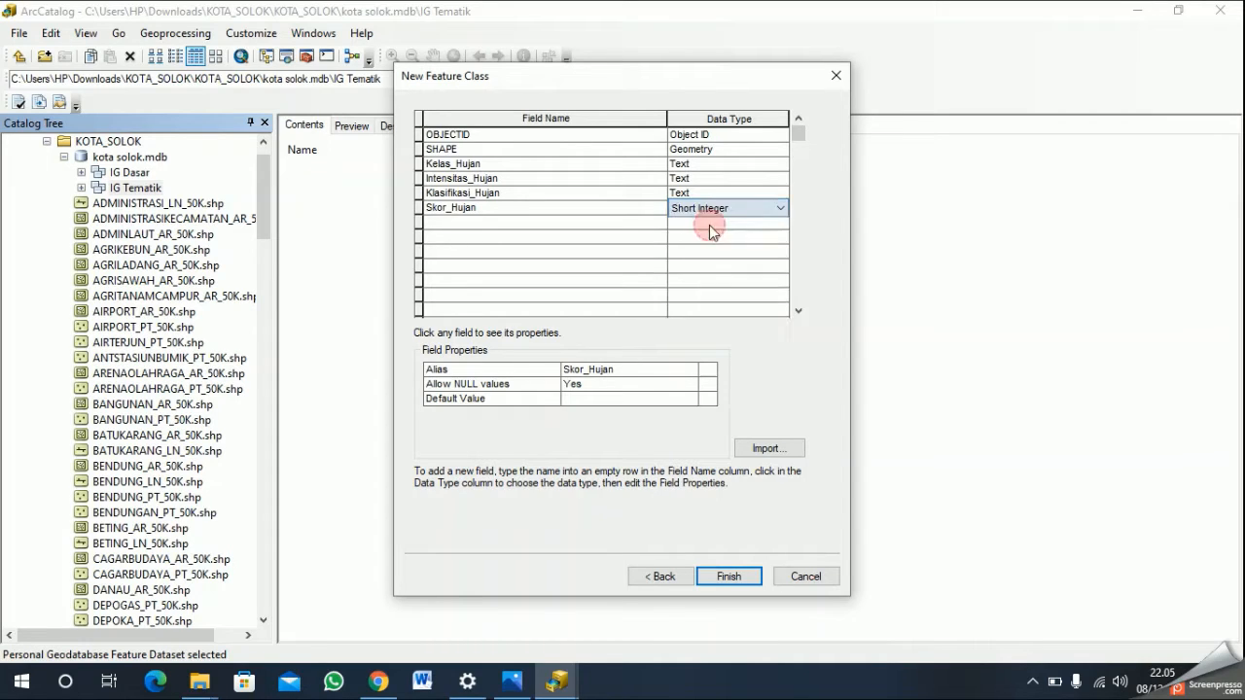
{"action": "left_click", "coordinate": [727, 576]}
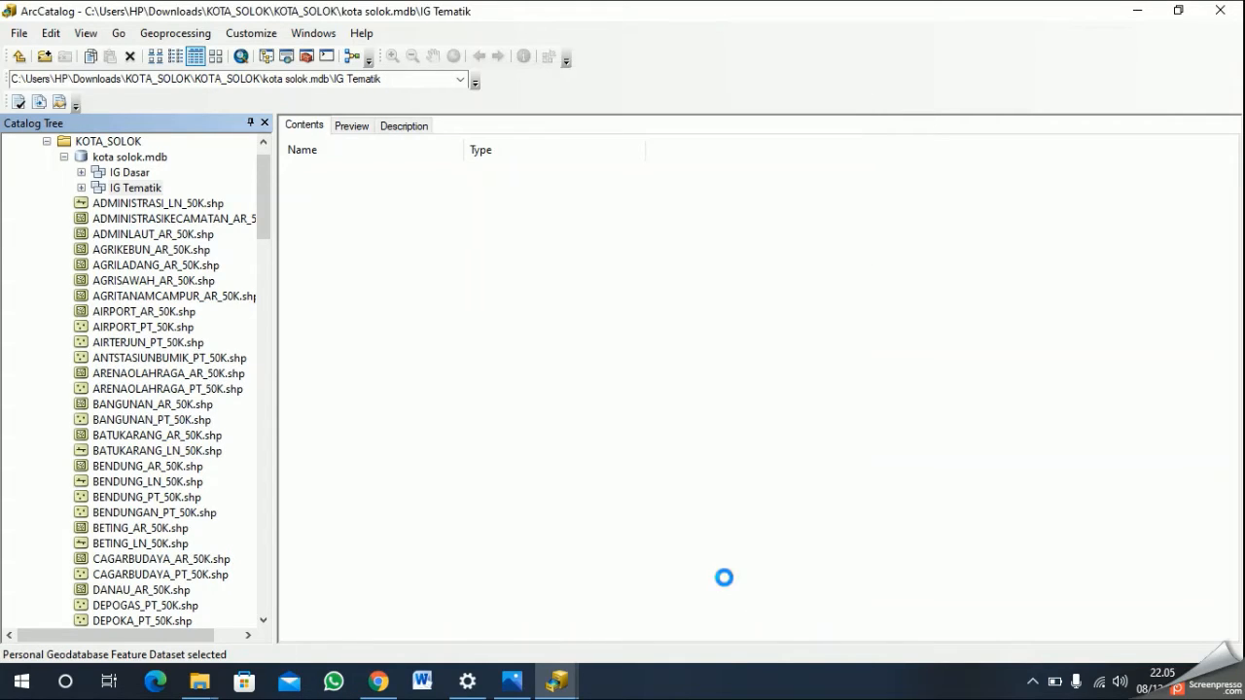
- Start a new feature class in the IG Tematik dataset and name it Peta_Kem_Lereng
{"action": "left_click", "coordinate": [141, 189]}
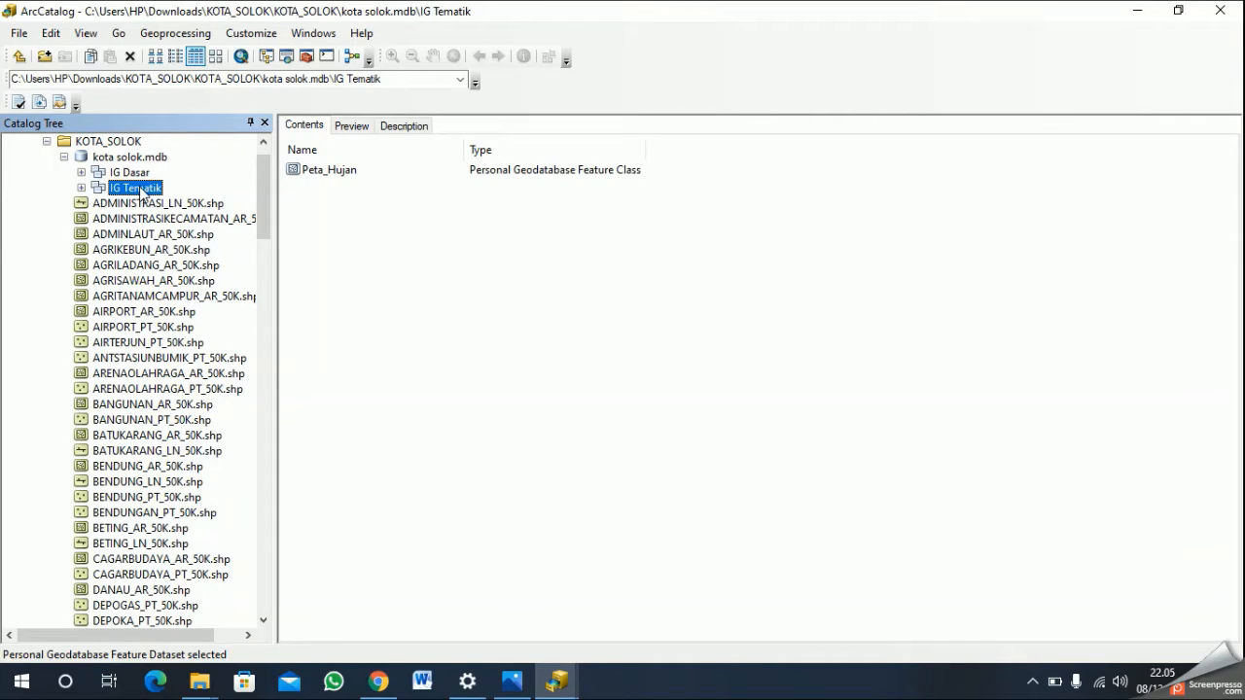
{"action": "right_click", "coordinate": [141, 191]}
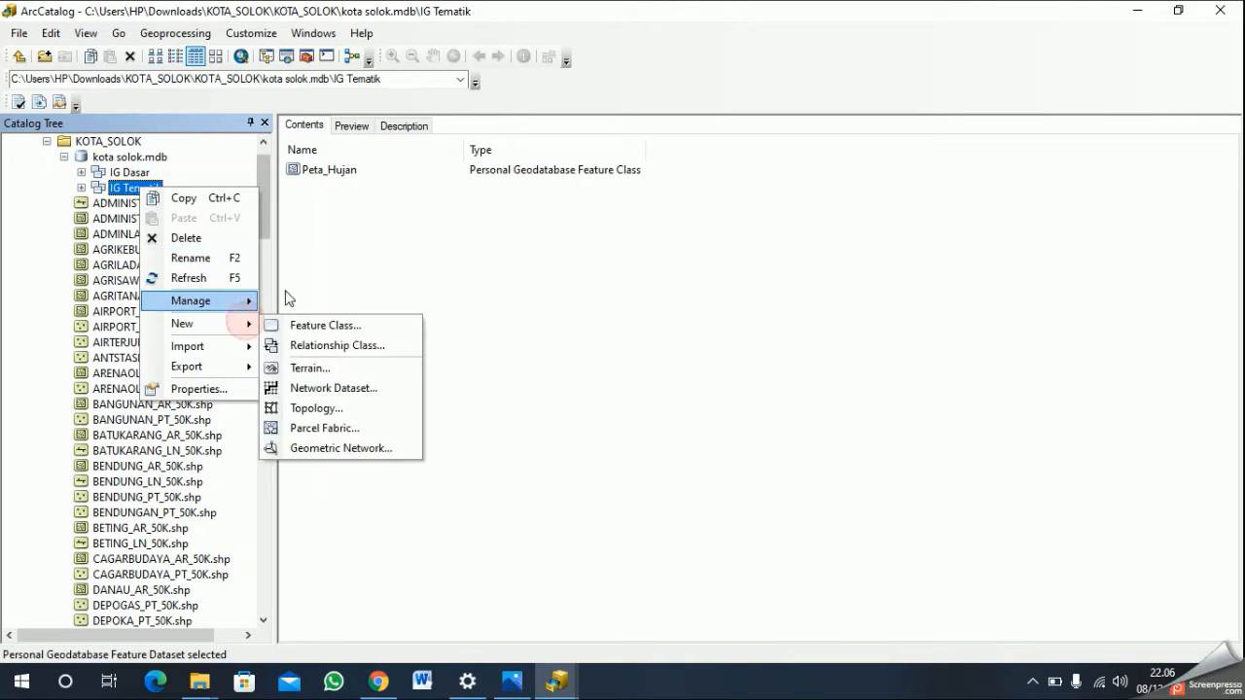
{"action": "mouse_move", "coordinate": [226, 331]}
{"action": "left_click", "coordinate": [294, 324]}
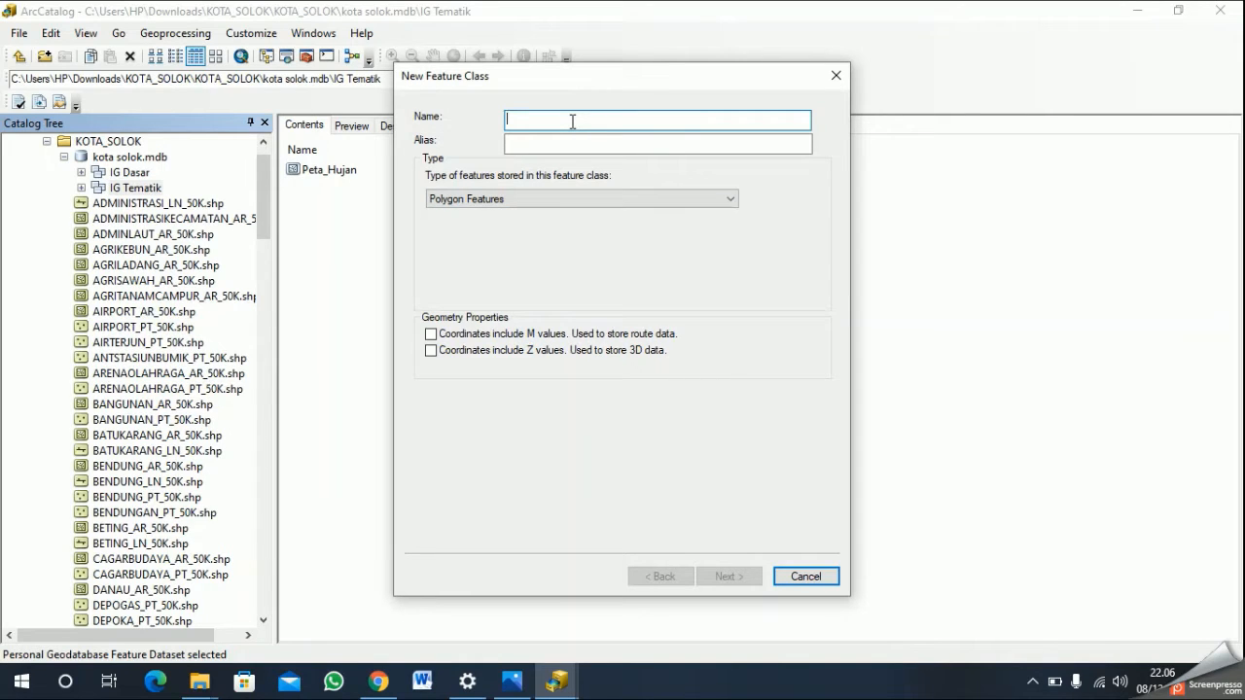
{"action": "type", "text": "Ptea"}
{"action": "key", "text": "BackSpace"}
{"action": "key", "text": "BackSpace"}
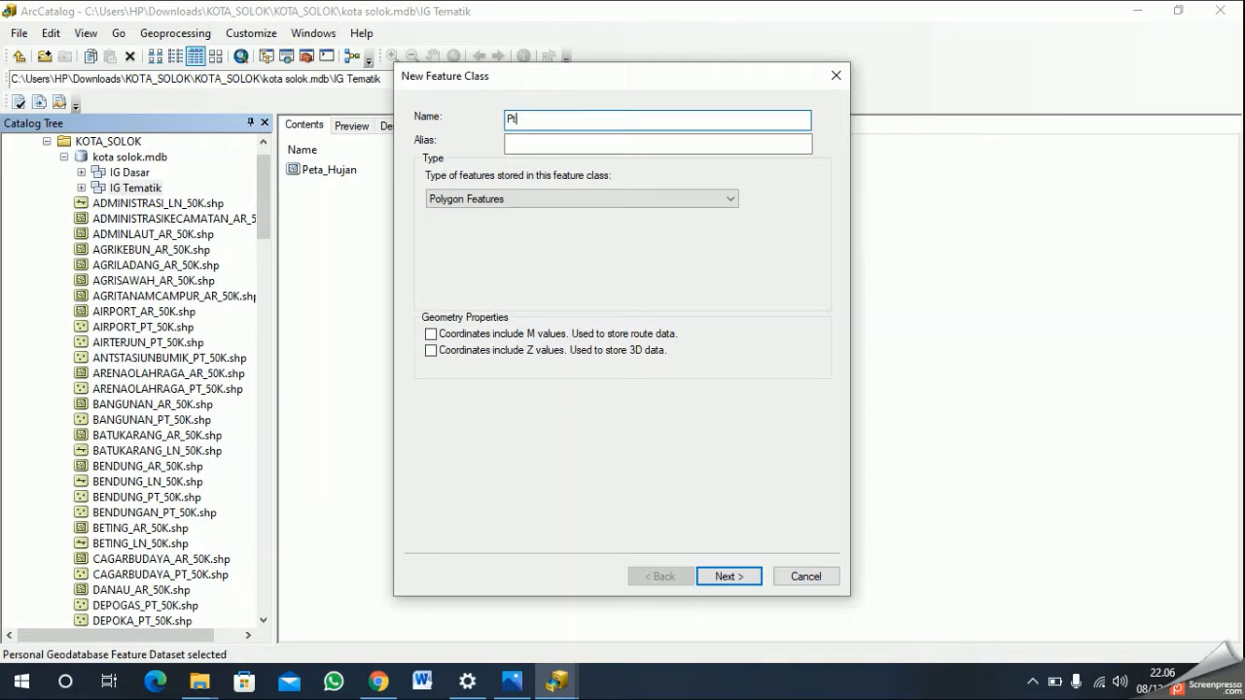
{"action": "type", "text": "eta_Kem_Lereng"}
- Set the alias of Peta_Kem_Lereng to "Peta Kemiringan Lereng" and proceed to the field definitions with the Polygon Features type
{"action": "left_click", "coordinate": [613, 144]}
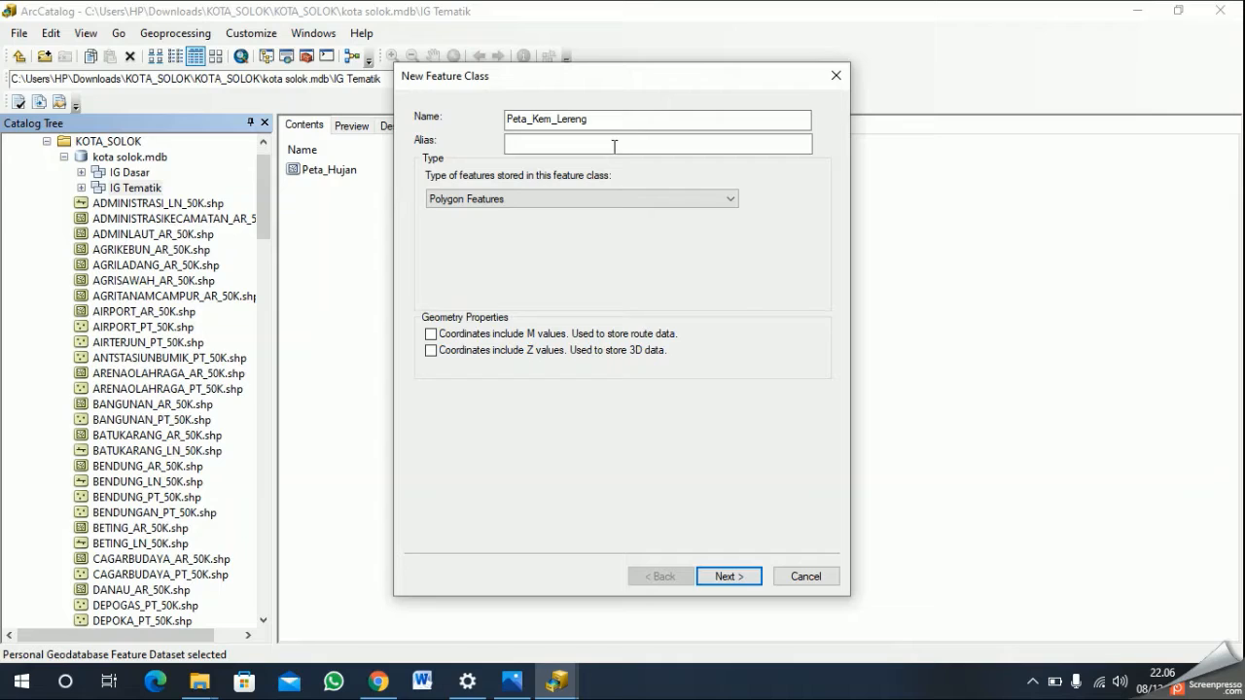
{"action": "type", "text": "Peta Kemiringan Lereng"}
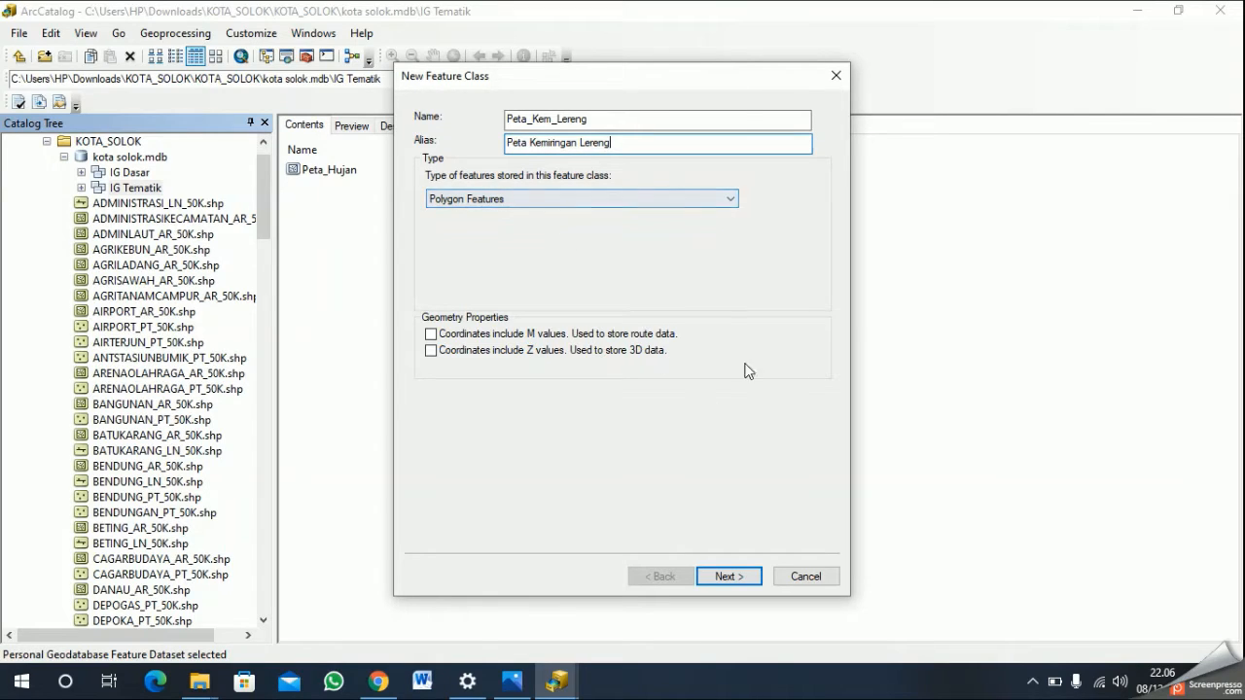
{"action": "left_click", "coordinate": [727, 577]}
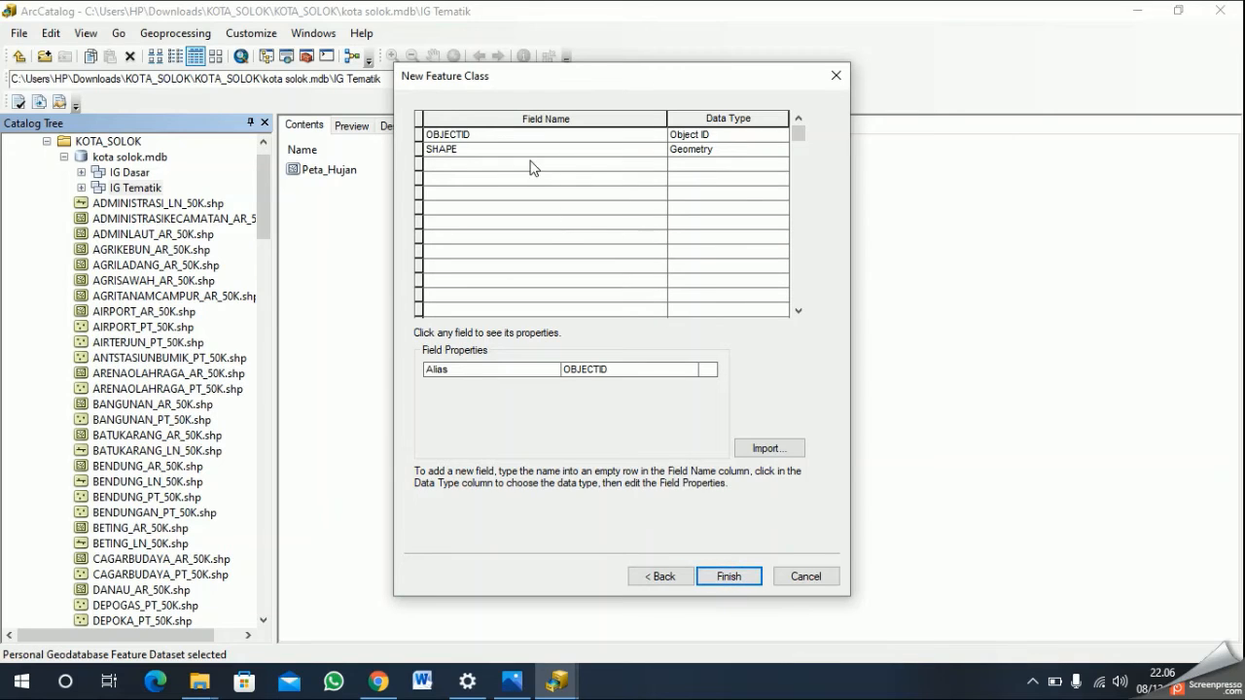
- Add the Text fields "Kemiringan_Lereng" and "Klasifikasi_Lereng" to Peta_Kem_Lereng
{"action": "left_click", "coordinate": [533, 165]}
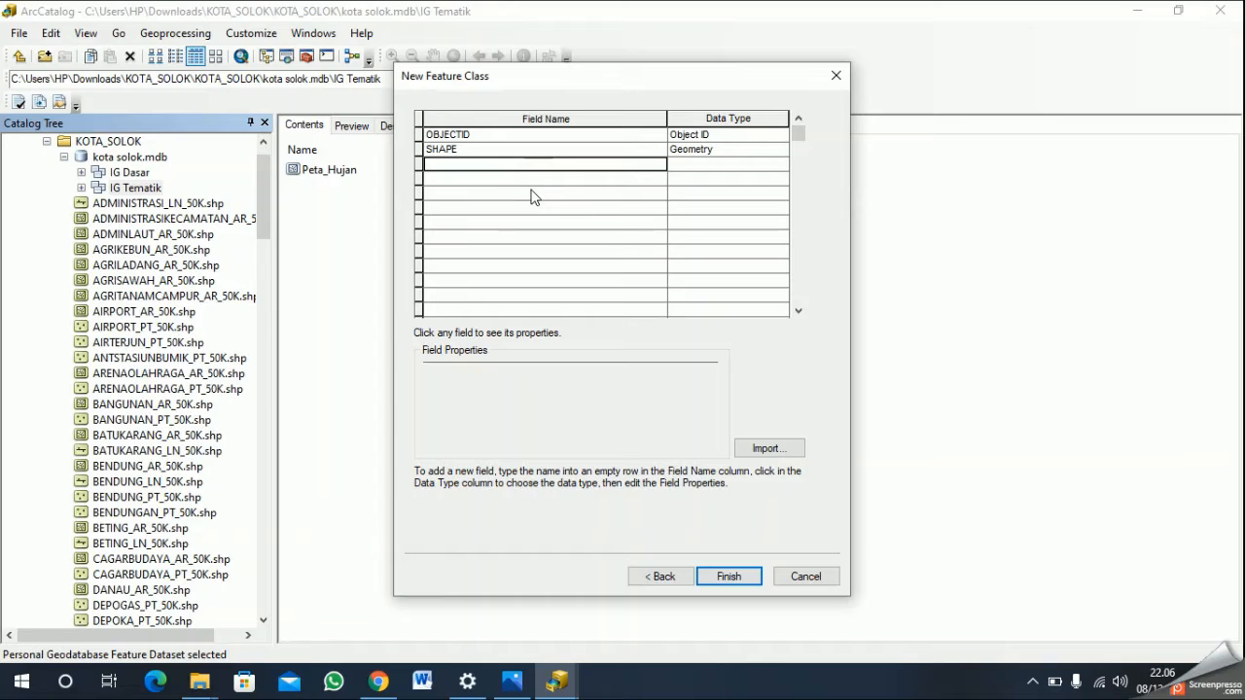
{"action": "type", "text": "Kemiringan_"}
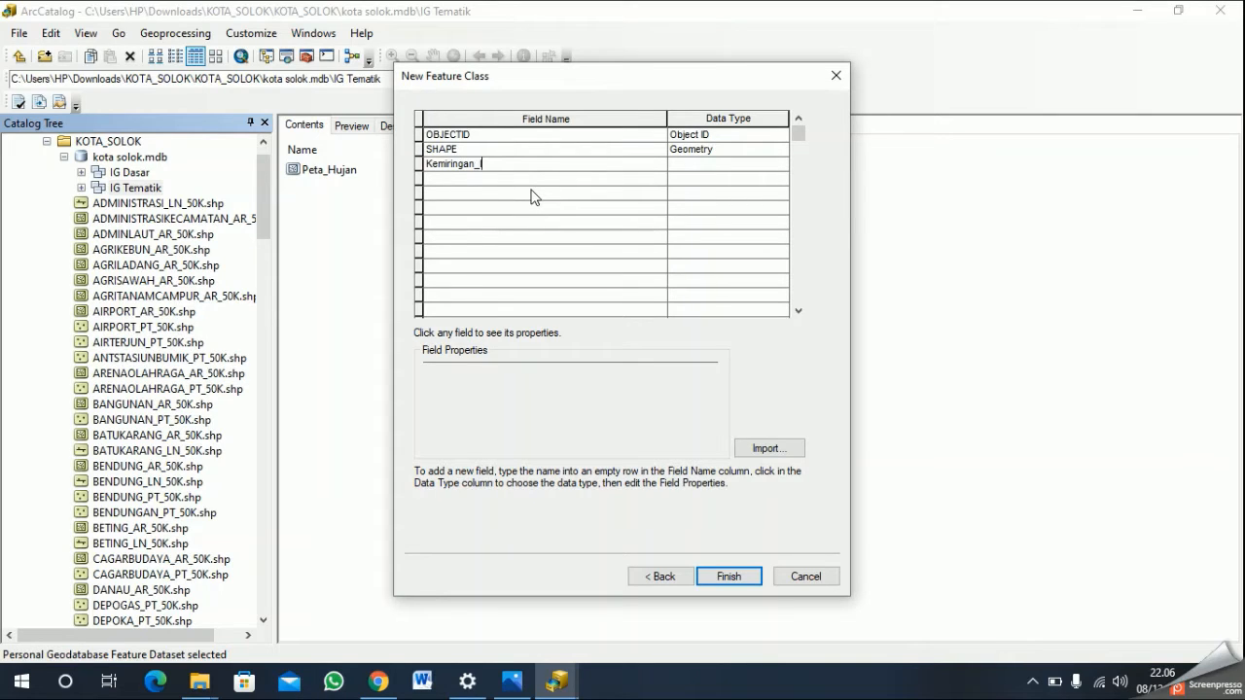
{"action": "key", "text": "BackSpace"}
{"action": "key", "text": "BackSpace"}
{"action": "type", "text": "Lereng"}
{"action": "key", "text": "Return"}
{"action": "type", "text": "Klasifikasi_Lereng"}
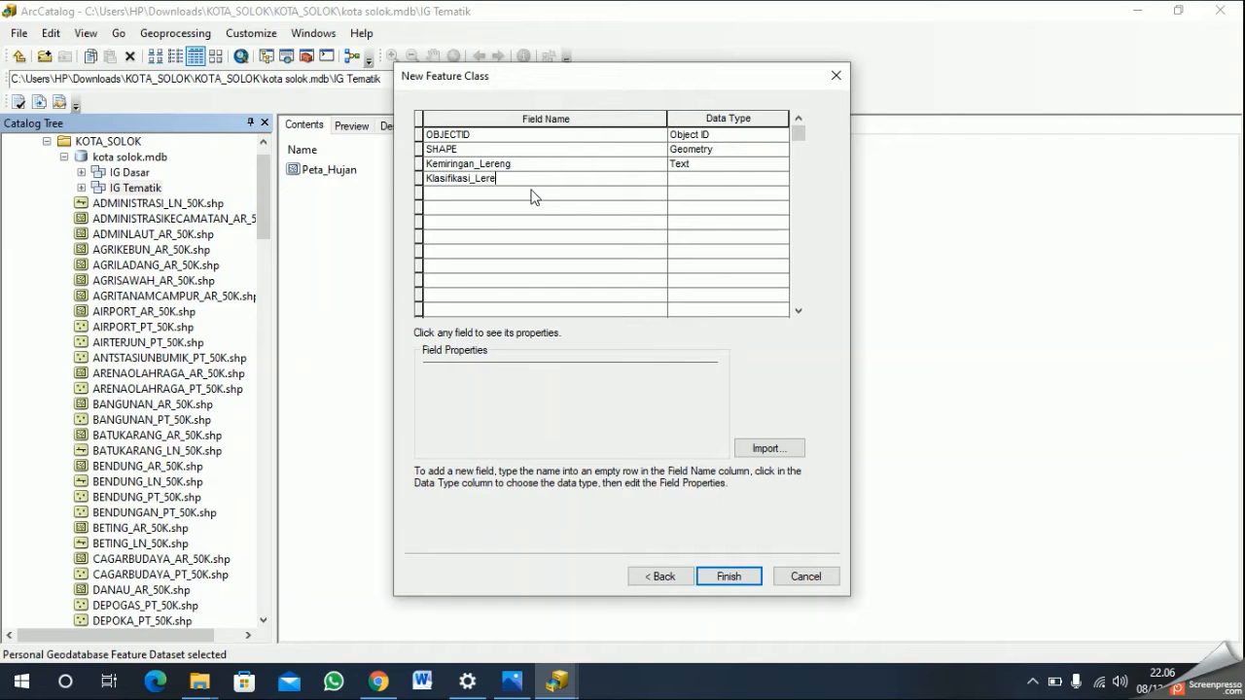
{"action": "key", "text": "Return"}
- Add a "Skor_Lereng" field of type Short Integer and finish creating the Peta_Kem_Lereng feature class
{"action": "type", "text": "Skor_Lerenh"}
{"action": "key", "text": "Return"}
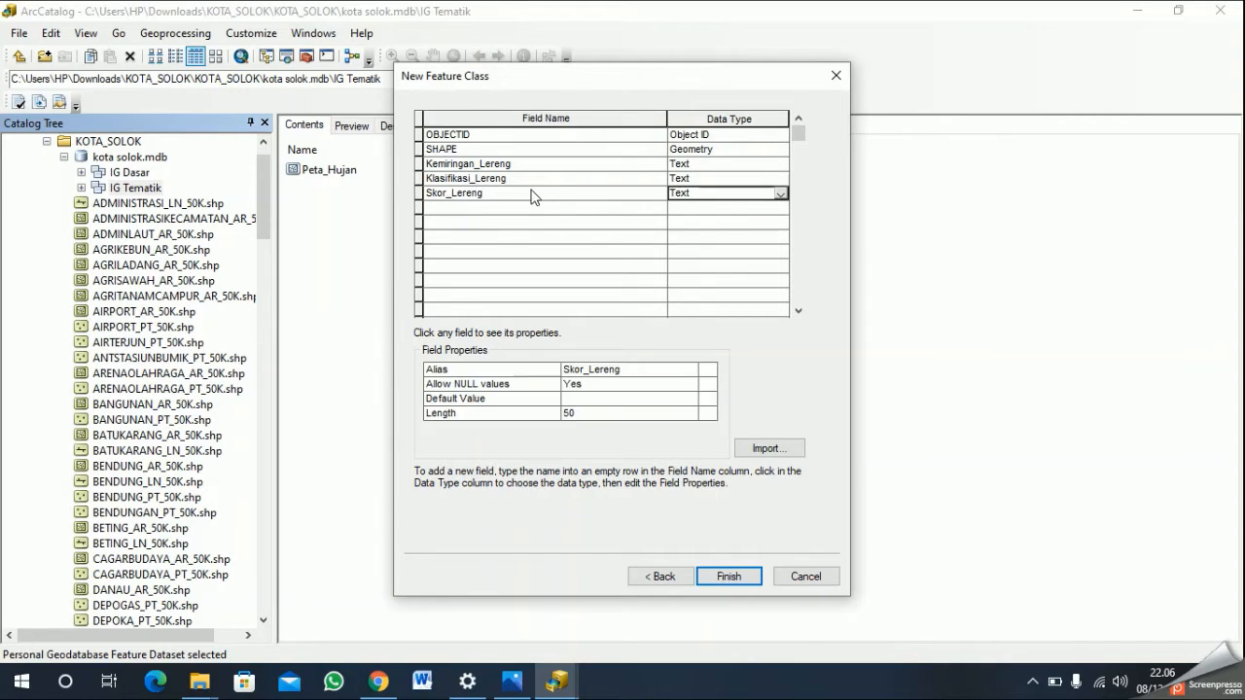
{"action": "left_click", "coordinate": [779, 196]}
{"action": "left_click", "coordinate": [768, 207]}
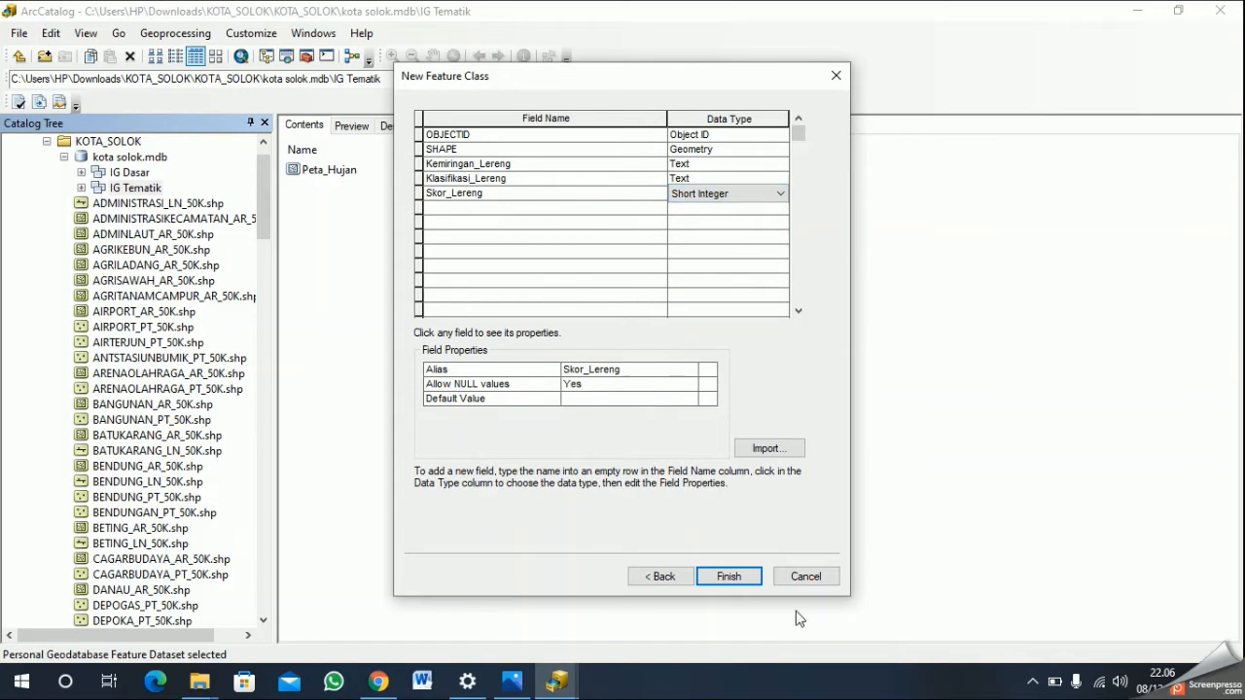
{"action": "left_click", "coordinate": [741, 575]}
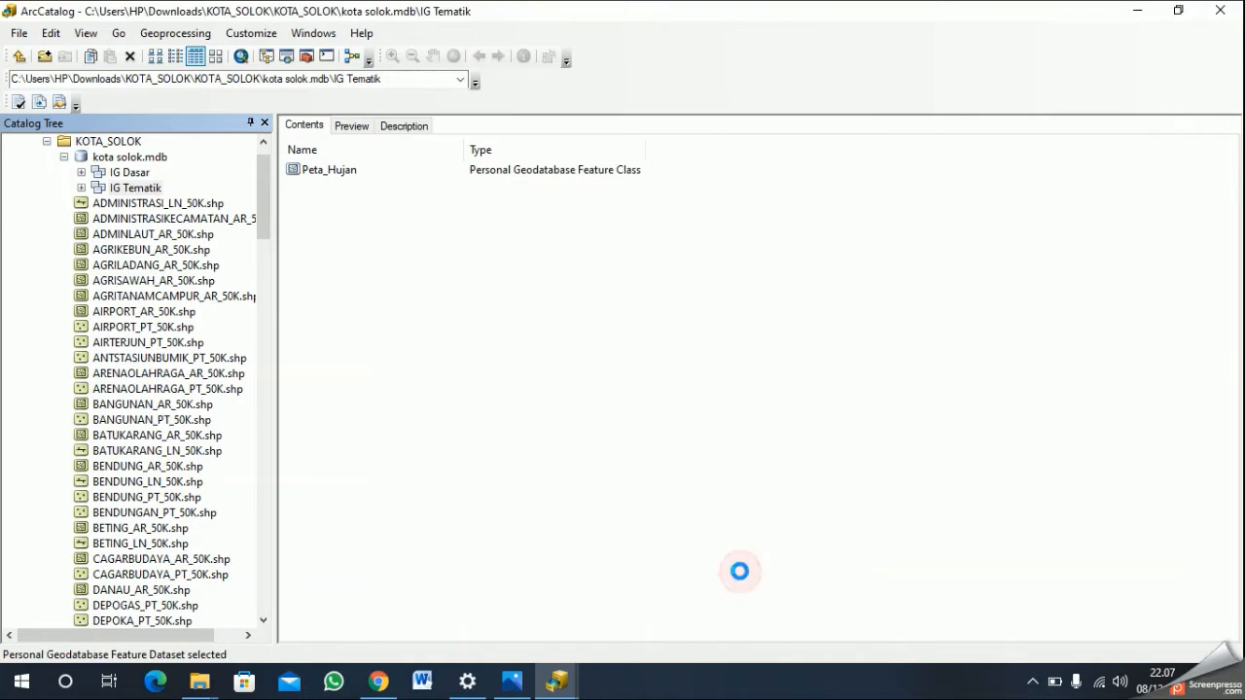
- Start a new polygon feature class Peta_Tanah with the alias "Peta Tanah" in IG Tematik and proceed to its field definitions
{"action": "right_click", "coordinate": [142, 192]}
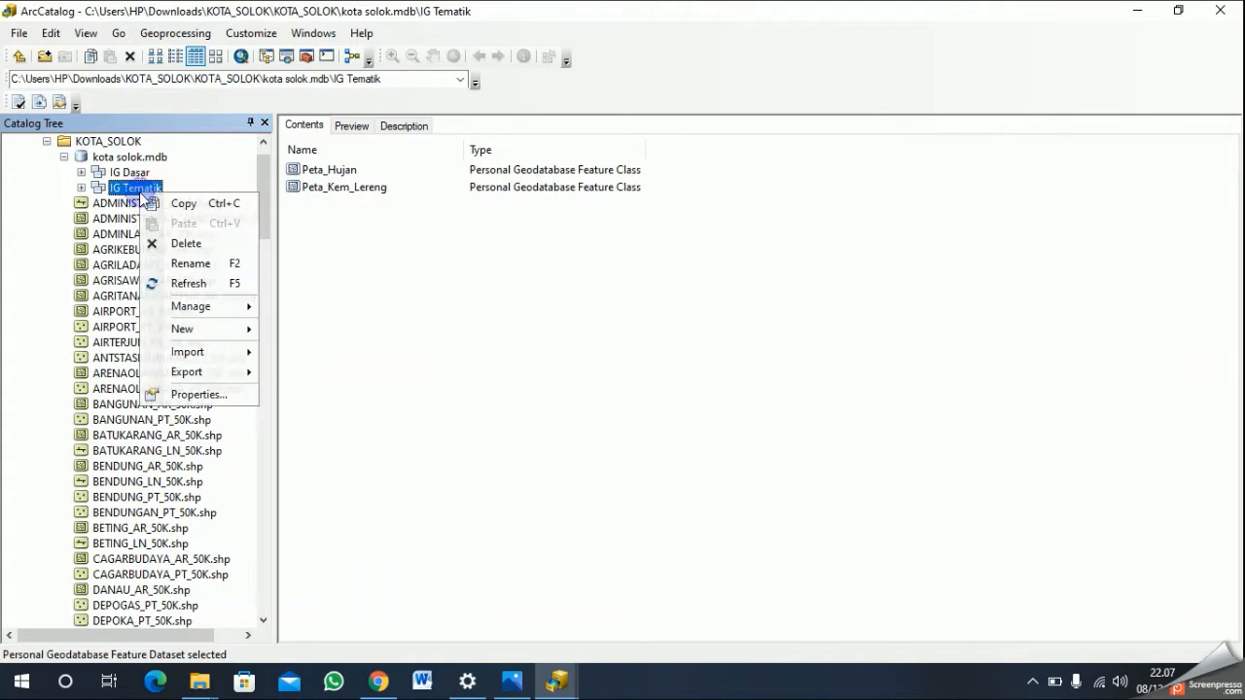
{"action": "mouse_move", "coordinate": [238, 329]}
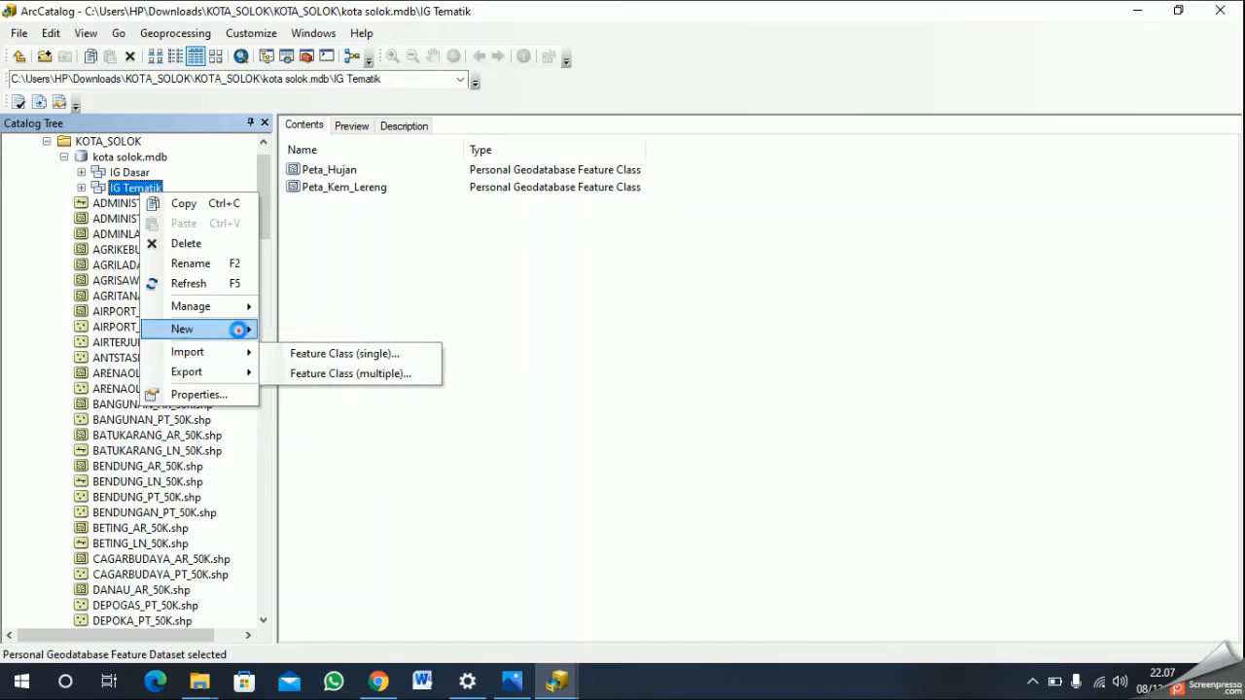
{"action": "left_click", "coordinate": [341, 331]}
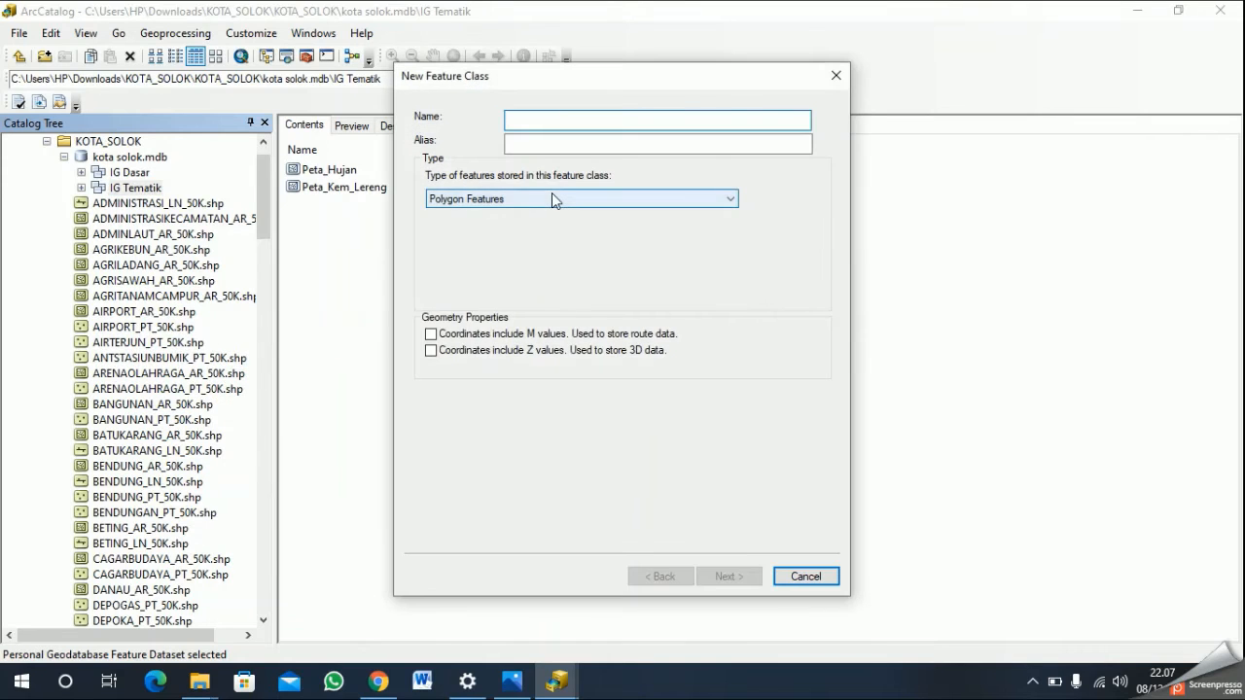
{"action": "type", "text": "Peta_Tanah"}
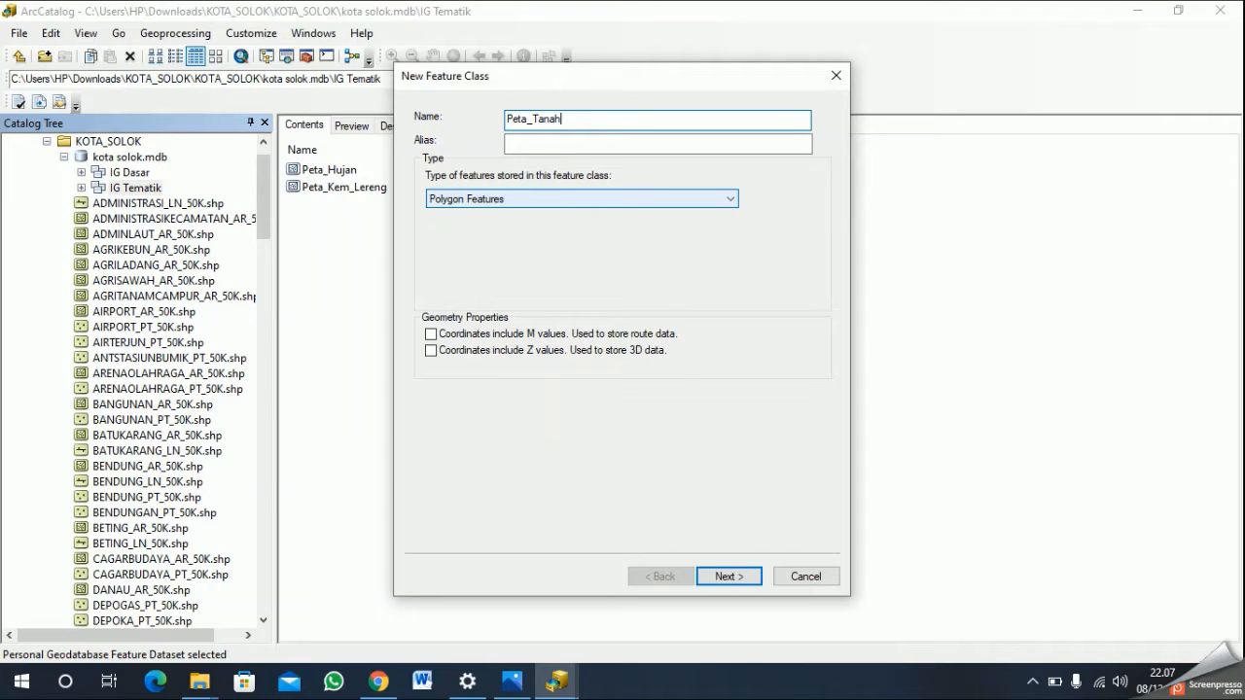
{"action": "left_click", "coordinate": [546, 143]}
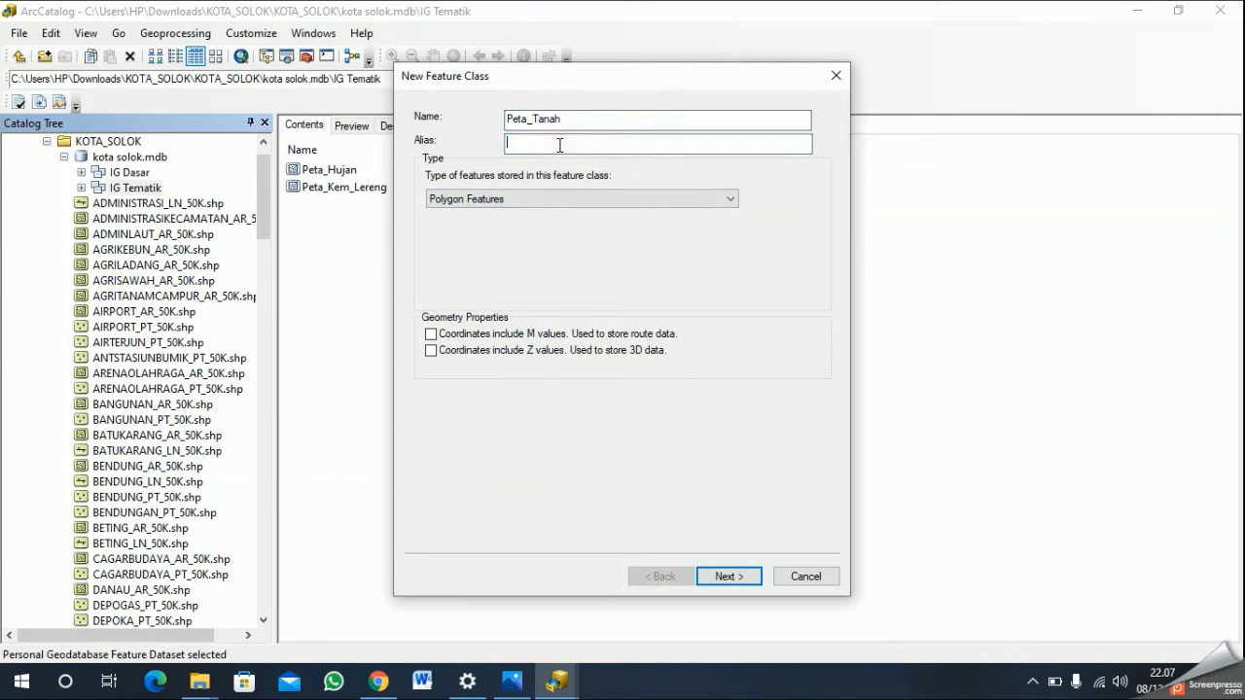
{"action": "type", "text": "Peta Tanah"}
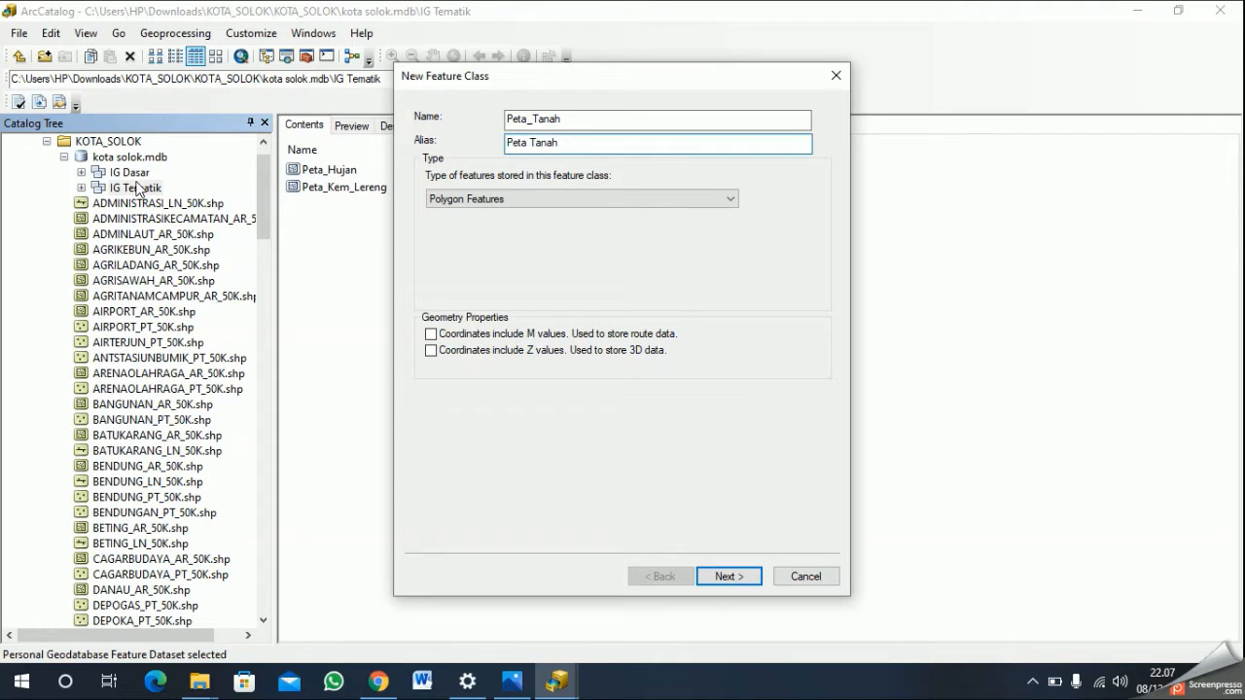
{"action": "left_click", "coordinate": [728, 577]}
- Add the Text fields "Peta_Tanah", "Jenis_Tanah" and "Keterangan_Tanah" to the Peta_Tanah feature class
{"action": "left_click", "coordinate": [557, 167]}
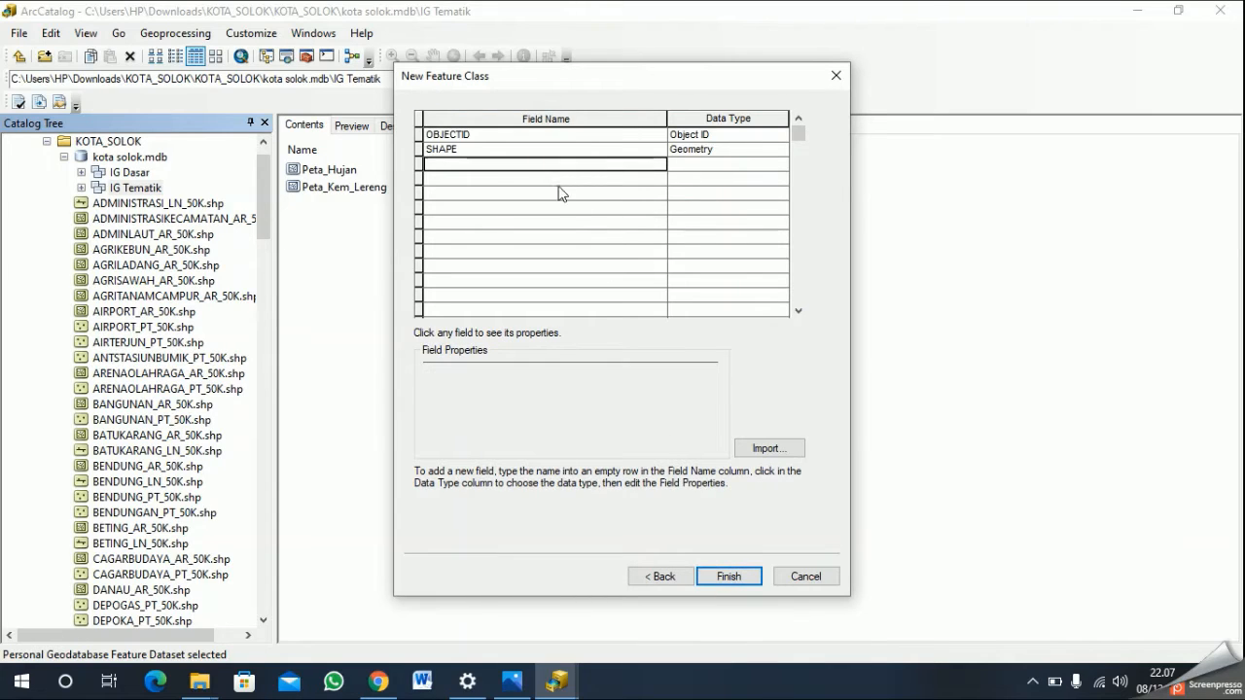
{"action": "type", "text": "P"}
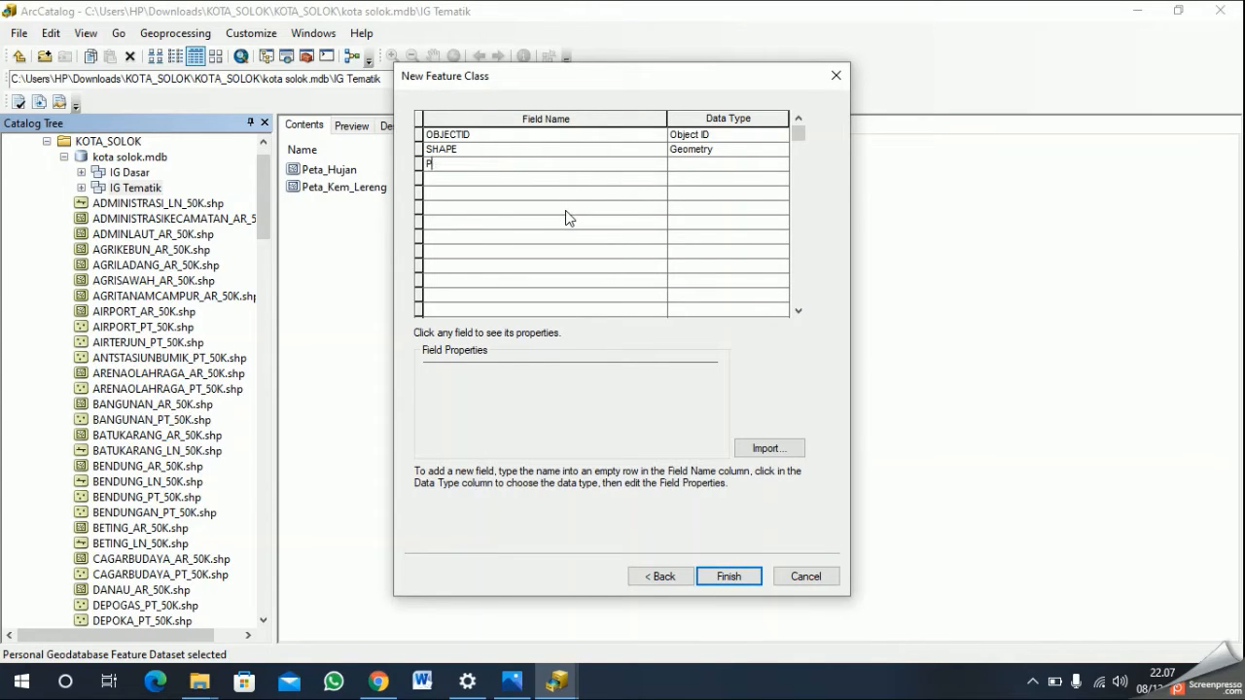
{"action": "type", "text": "eta_Tanah"}
{"action": "key", "text": "Return"}
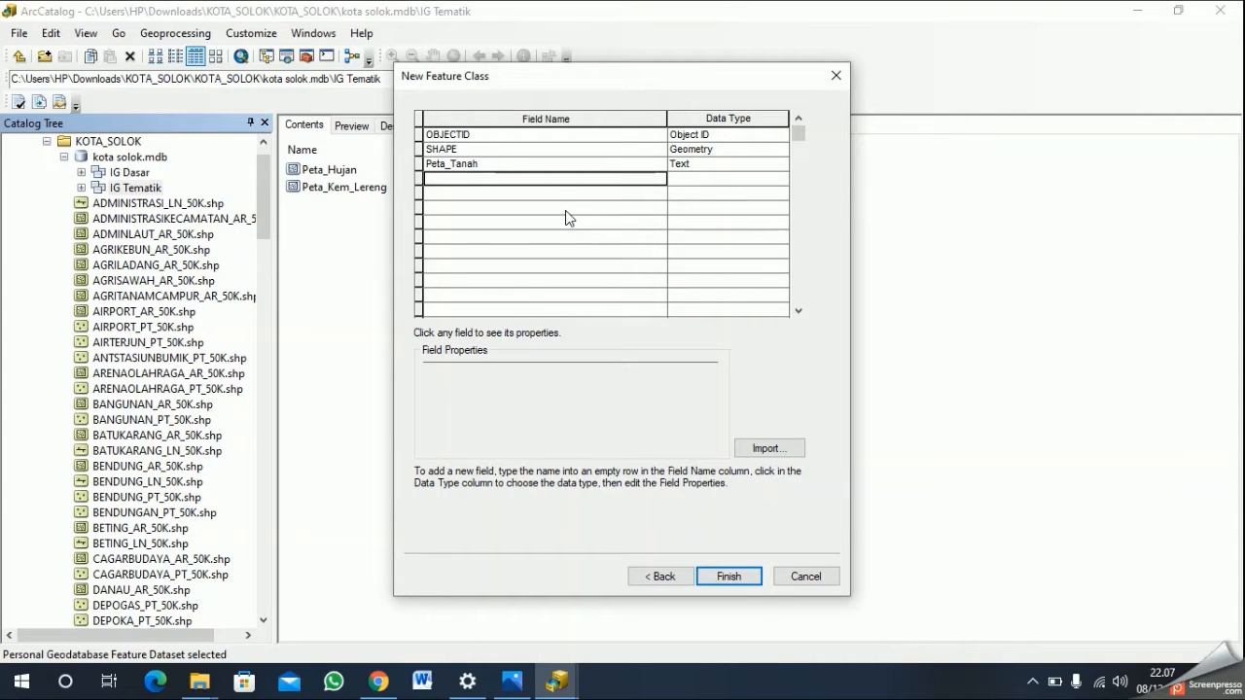
{"action": "type", "text": "Jenis_"}
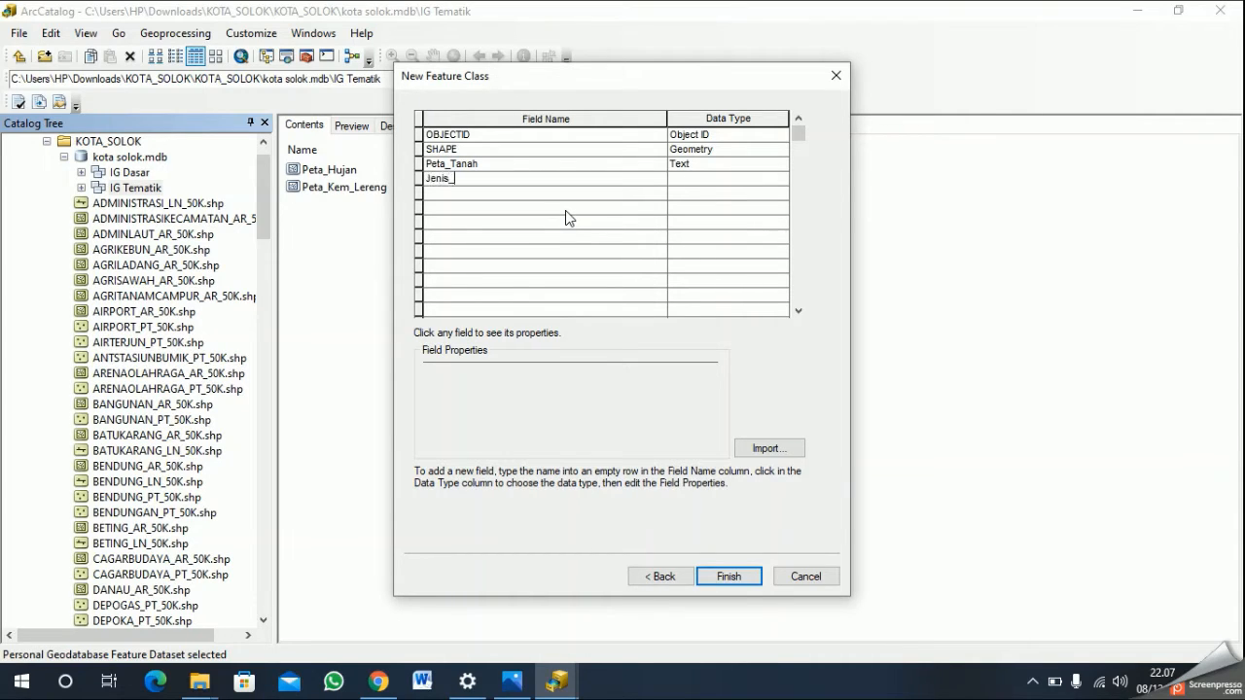
{"action": "type", "text": "Tanah"}
{"action": "key", "text": "Return"}
{"action": "type", "text": "Keterangan_Tanah"}
{"action": "key", "text": "Return"}
- Add a "Skor_Tanah" field of type Short Integer and finish creating the Peta_Tanah feature class
{"action": "type", "text": "Sk"}
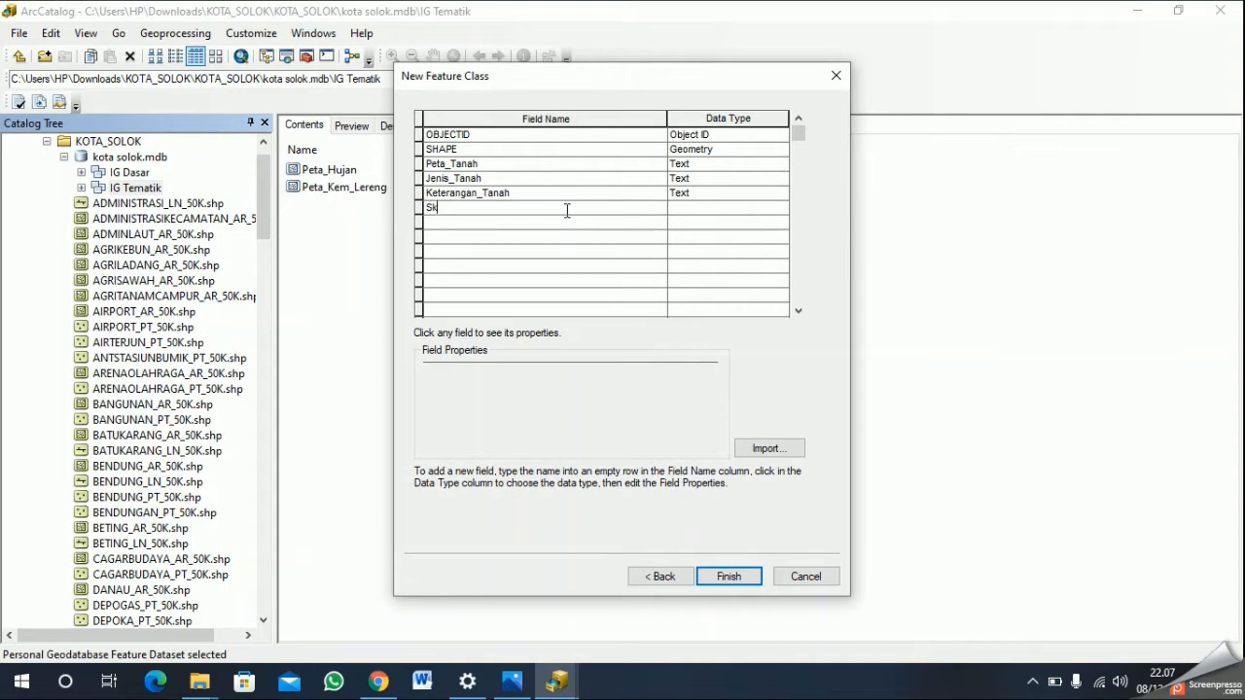
{"action": "type", "text": "or_Tanah"}
{"action": "left_click", "coordinate": [698, 210]}
{"action": "left_click", "coordinate": [706, 209]}
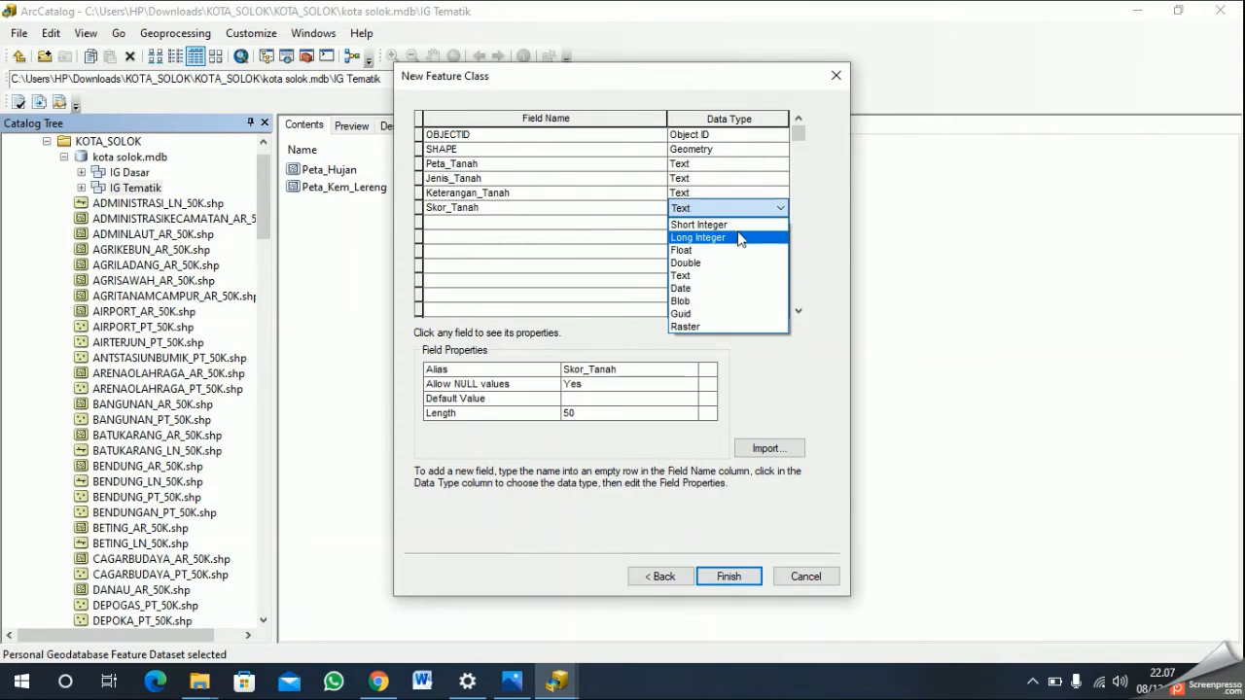
{"action": "left_click", "coordinate": [739, 225]}
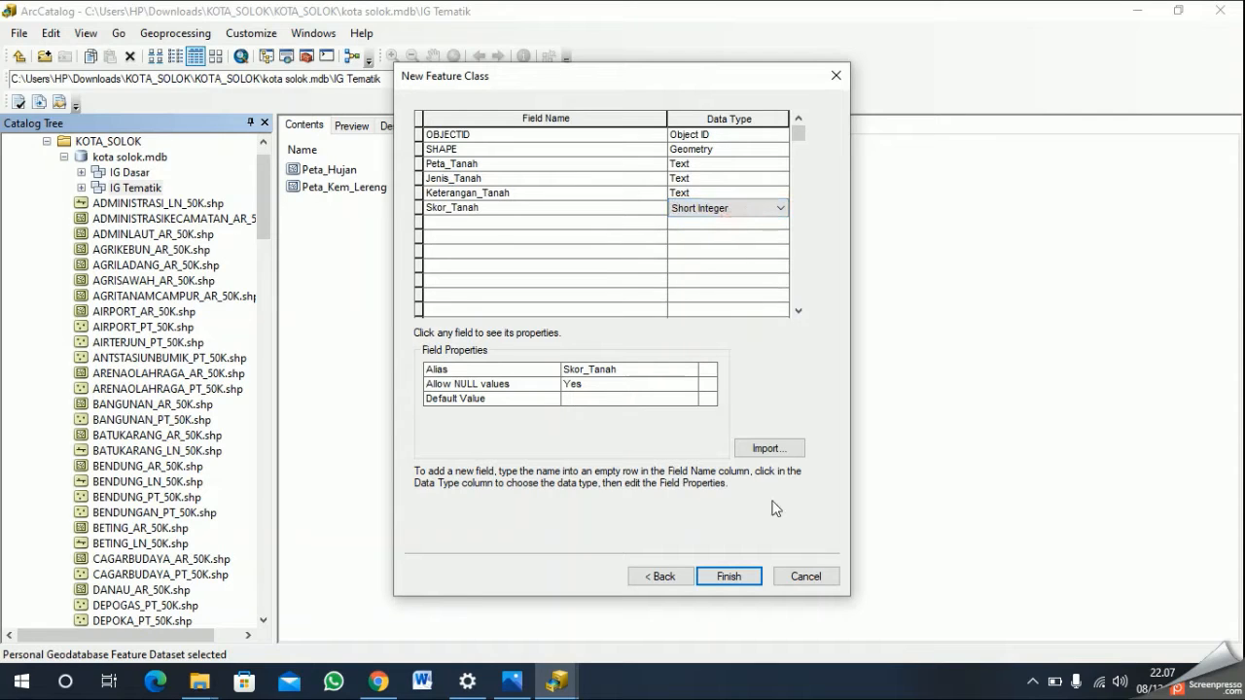
{"action": "left_click", "coordinate": [741, 575]}
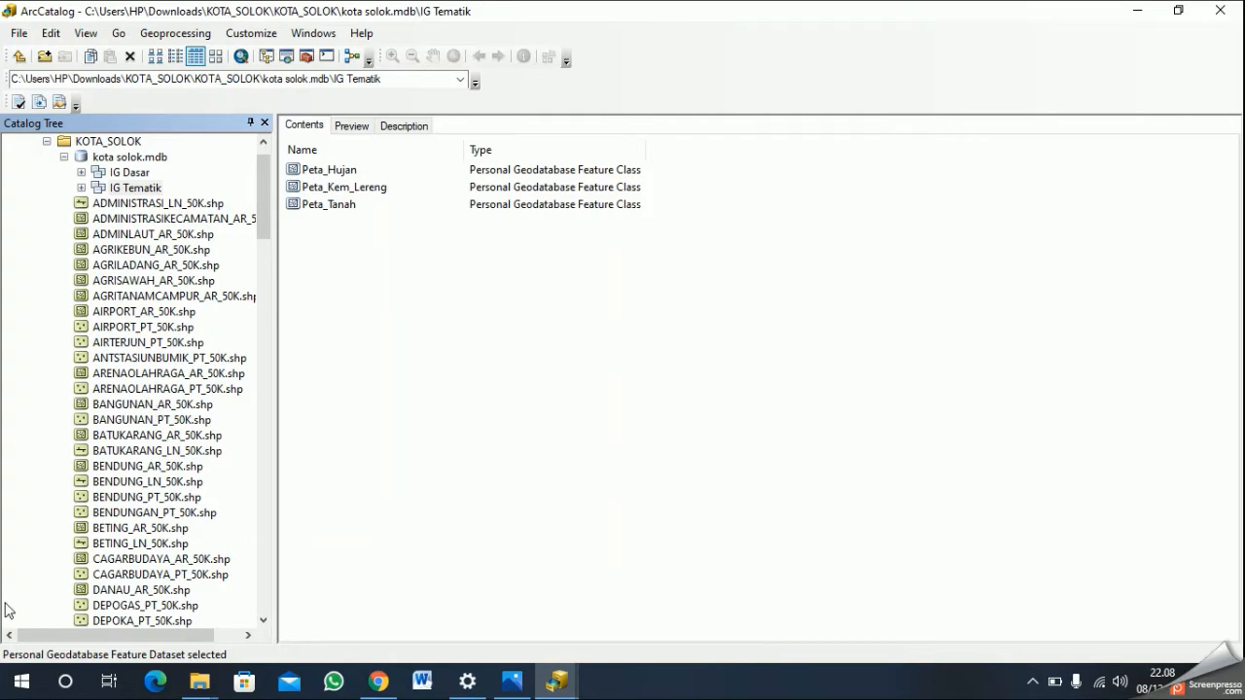
- Open the database properties of kota solok.mdb and add a domain named "Kemiringan Lereng"
{"action": "left_click", "coordinate": [144, 156]}
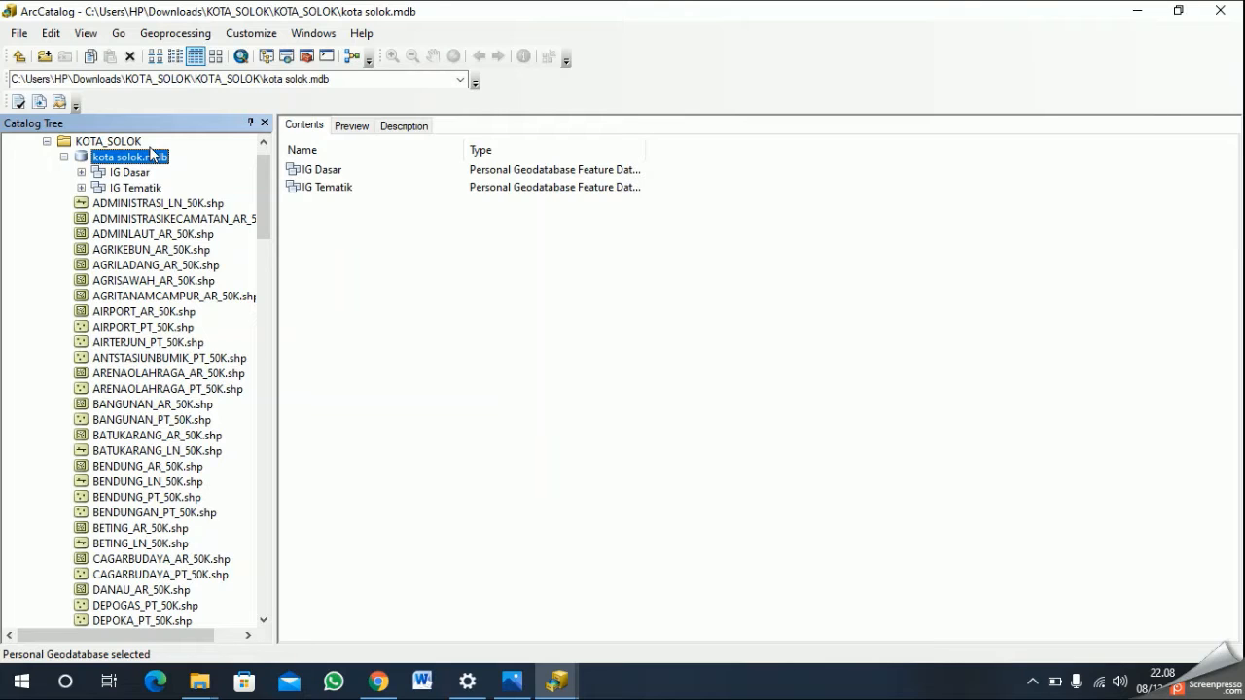
{"action": "right_click", "coordinate": [148, 146]}
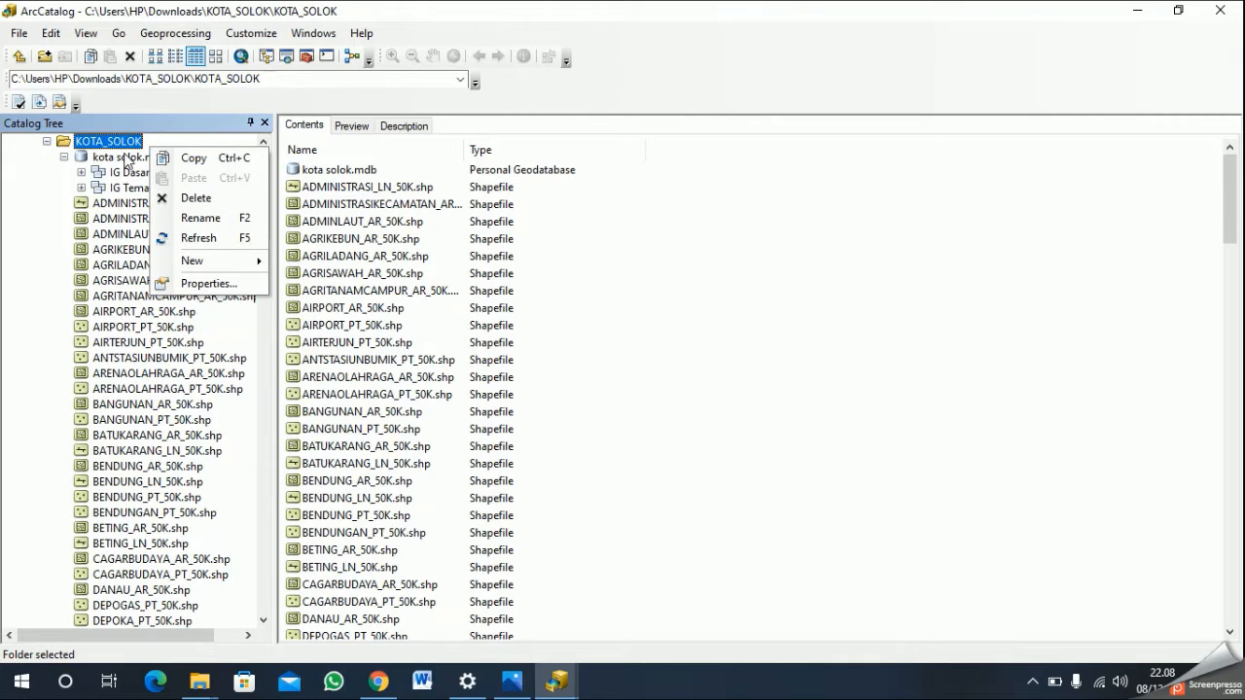
{"action": "left_click", "coordinate": [125, 158]}
{"action": "right_click", "coordinate": [128, 155]}
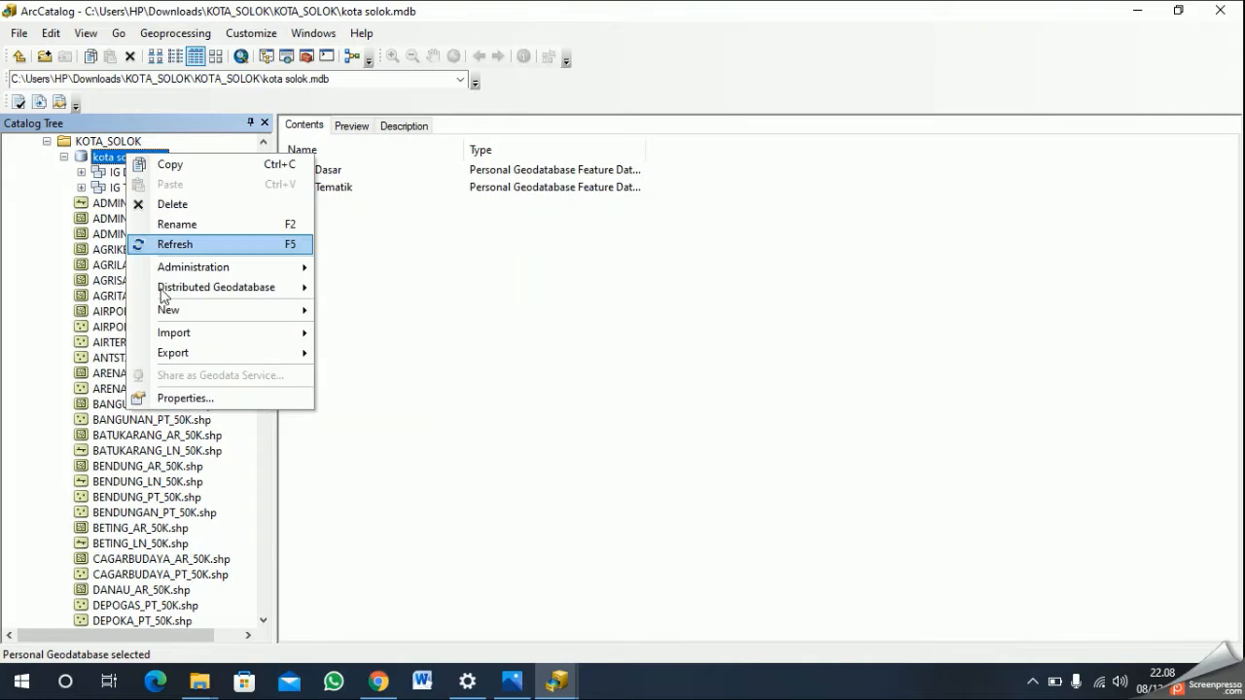
{"action": "left_click", "coordinate": [208, 399]}
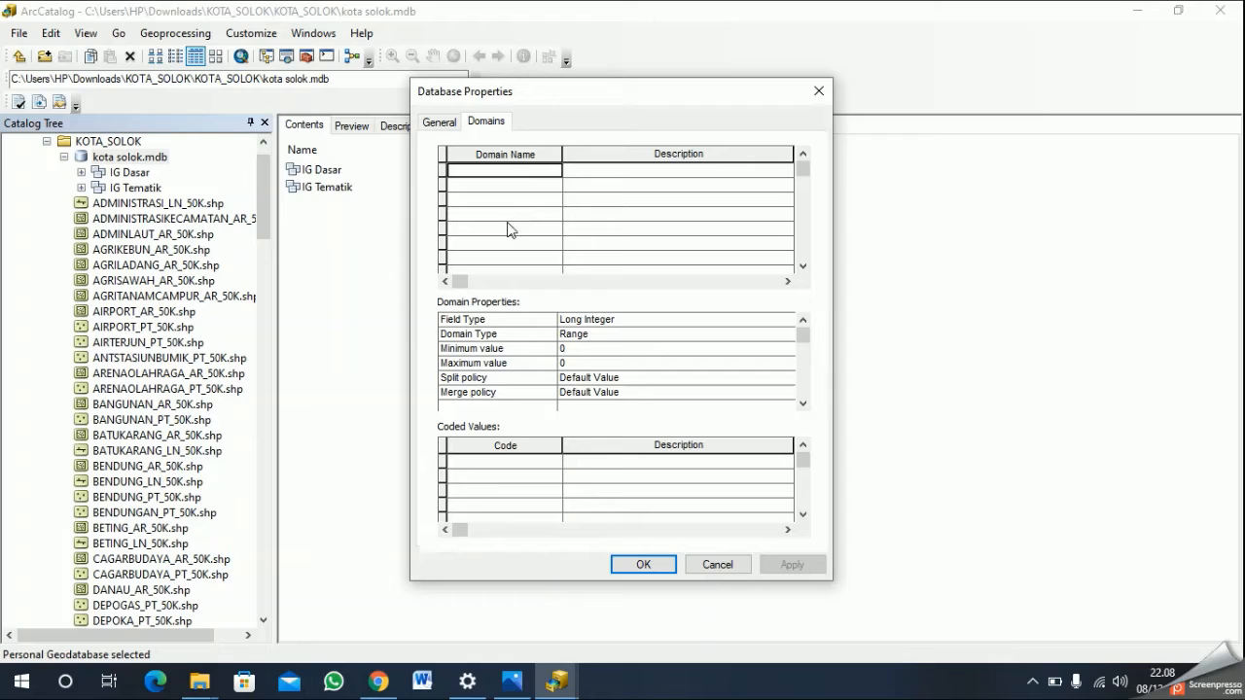
{"action": "type", "text": "Ker"}
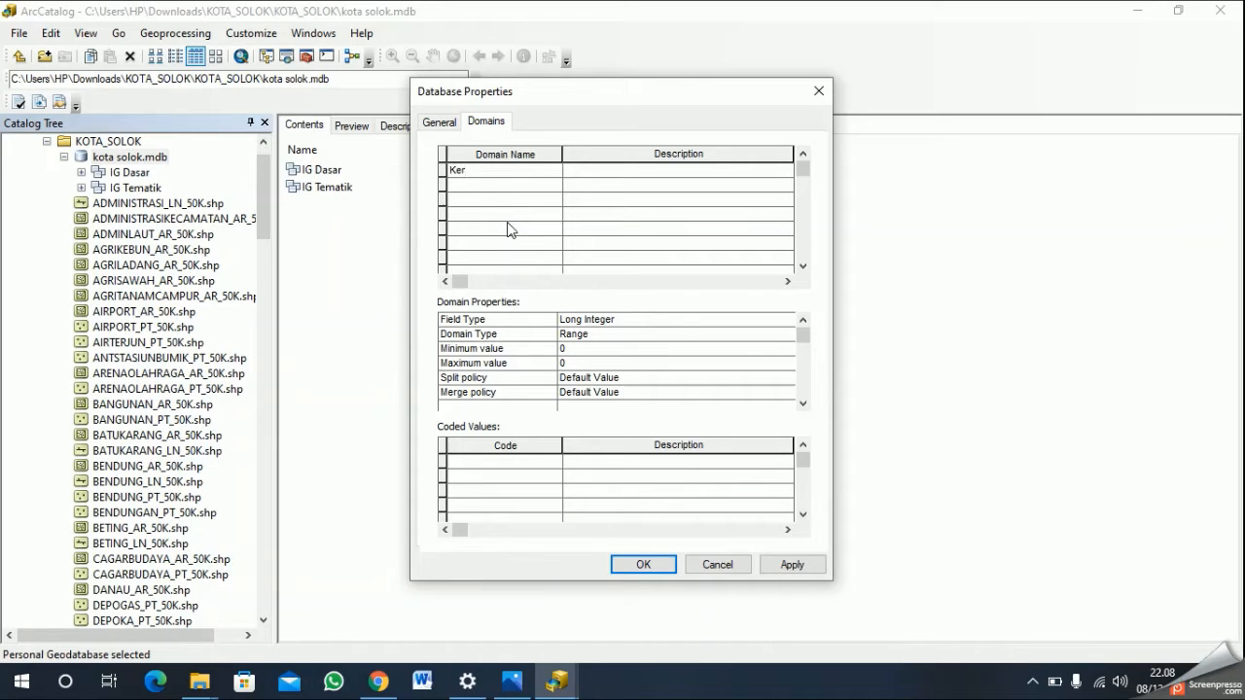
{"action": "key", "text": "BackSpace"}
{"action": "type", "text": "miringan Lereng"}
{"action": "key", "text": "Return"}
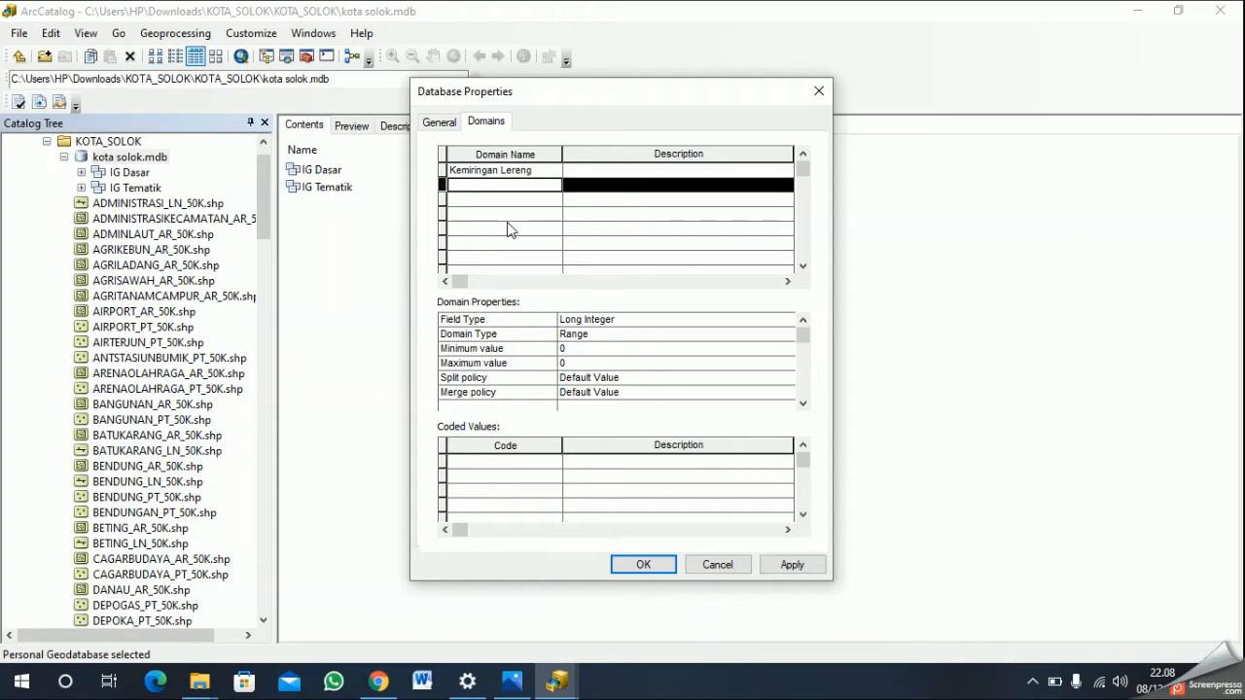
- Add a second domain named "Klasifikasi Lereng" to the kota solok.mdb geodatabase
{"action": "type", "text": "Klasifikasi "}
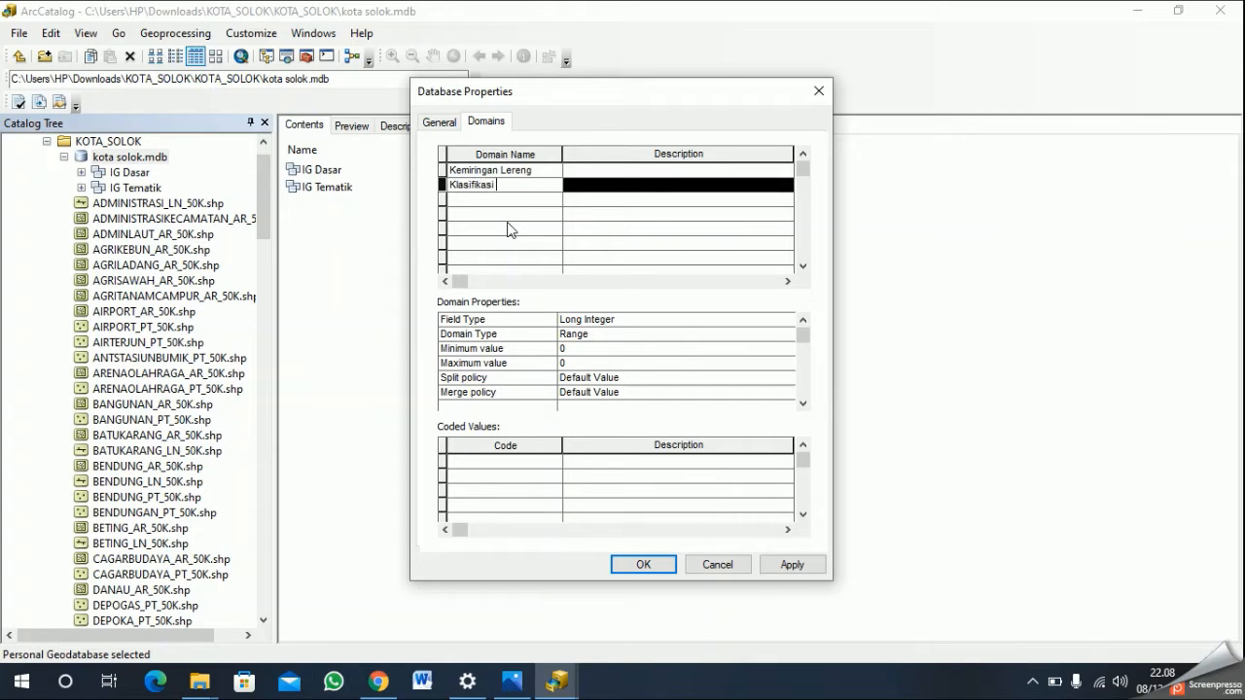
{"action": "type", "text": "Lereng"}
{"action": "key", "text": "Return"}
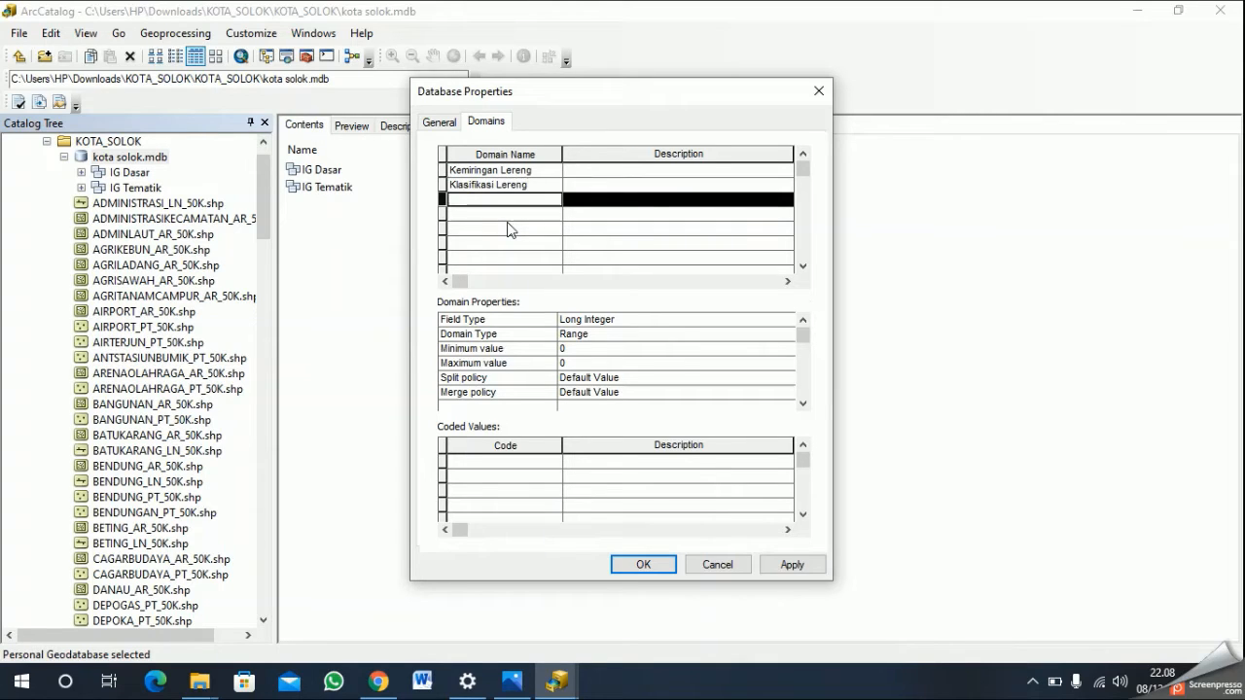
- Add two more domains named "Intensitas Hujan" and "Klasifikasi Hujan" to the geodatabase
{"action": "type", "text": "Intensi"}
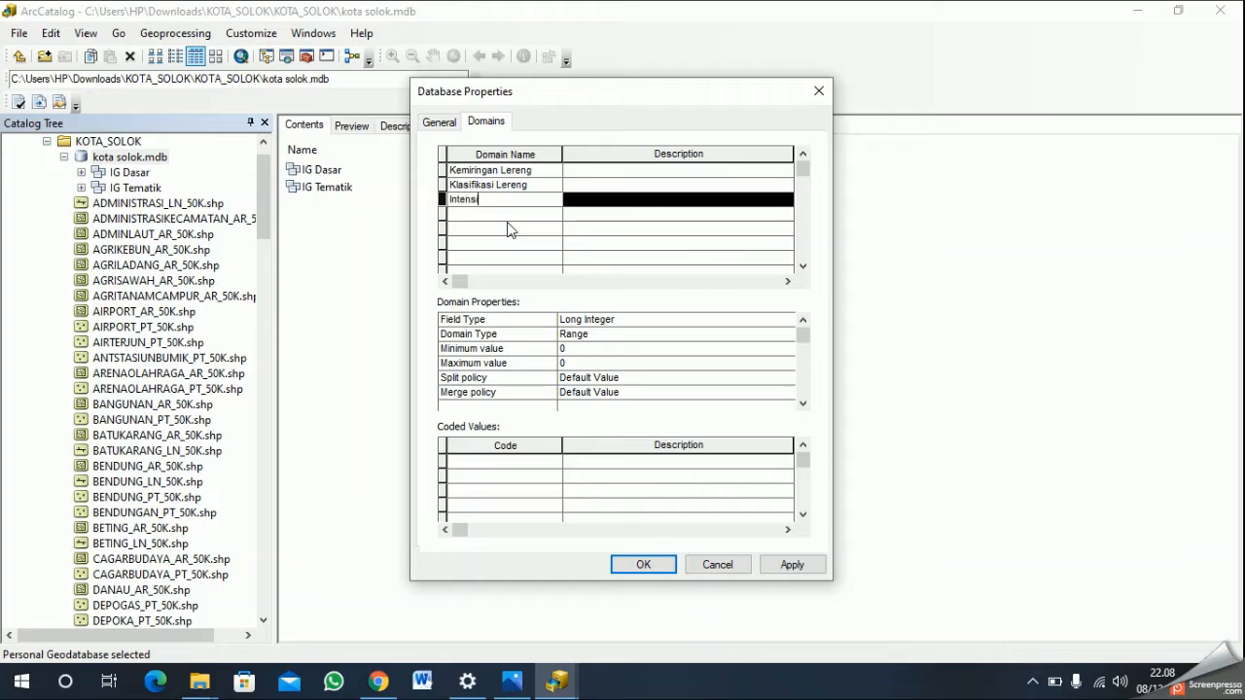
{"action": "type", "text": "tas Hujan"}
{"action": "key", "text": "Return"}
{"action": "type", "text": "J"}
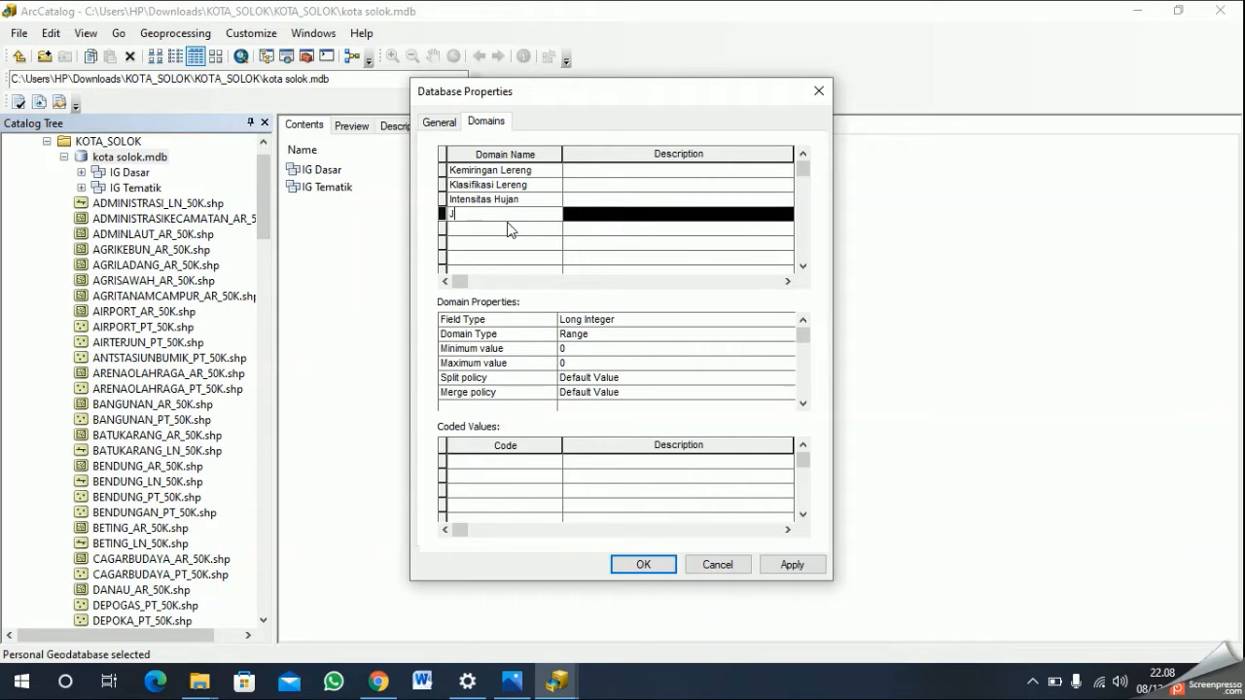
{"action": "type", "text": "Klasifikasi Hujan"}
- Add the domains "Jenis Tanah" and "Keterangan Tanah" below the rainfall domains
{"action": "left_click", "coordinate": [508, 228]}
{"action": "type", "text": "Jenis Tanah"}
{"action": "key", "text": "Return"}
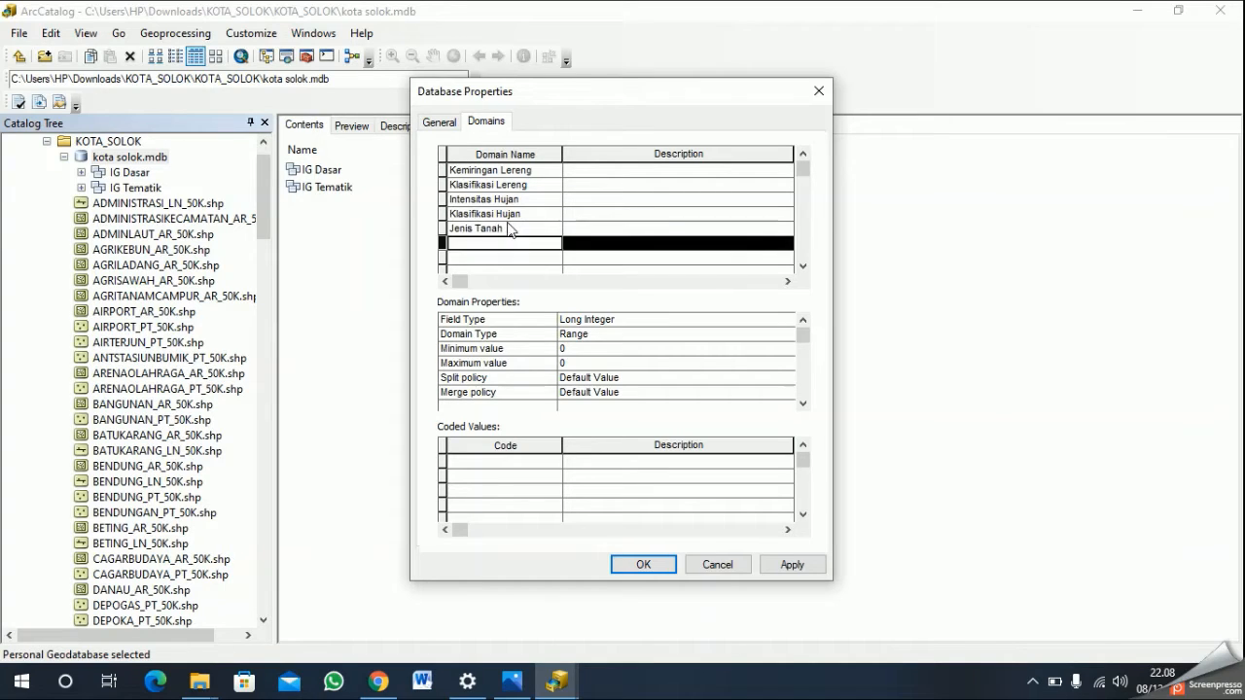
{"action": "type", "text": "Keterangan Tanah"}
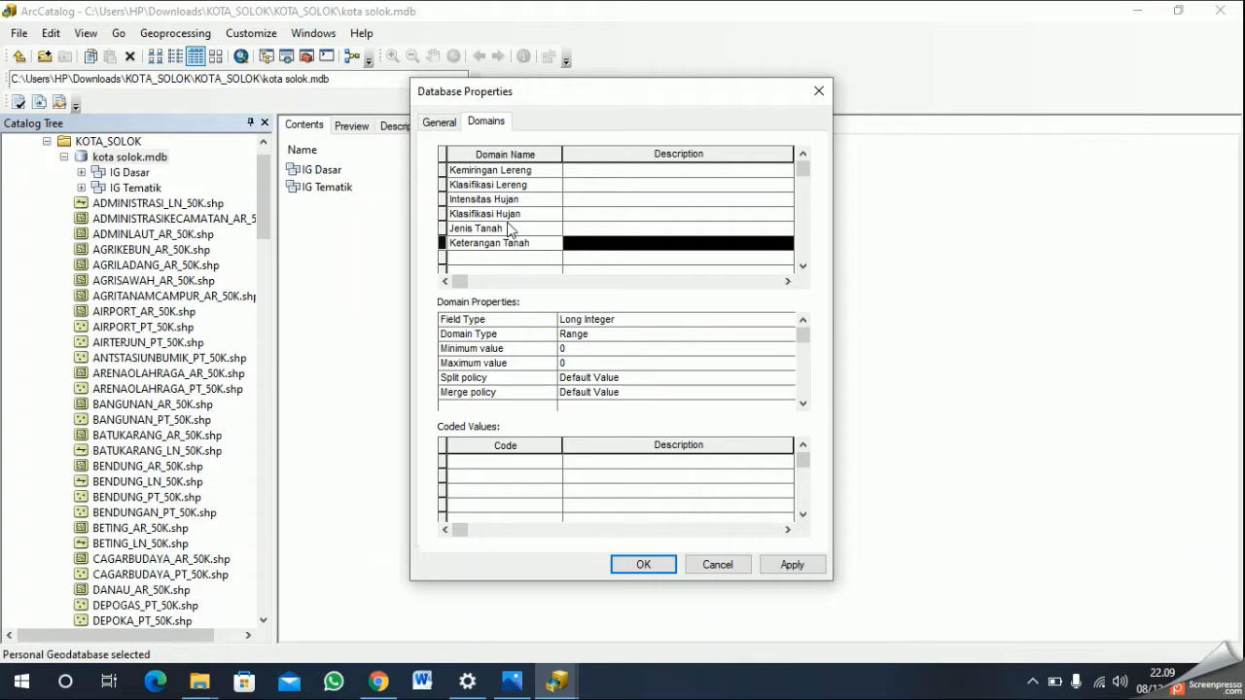
{"action": "key", "text": "Return"}
- Add the domains "Arahan" and "Nama Kabupaten" at the end of the domain list
{"action": "type", "text": "Arahan"}
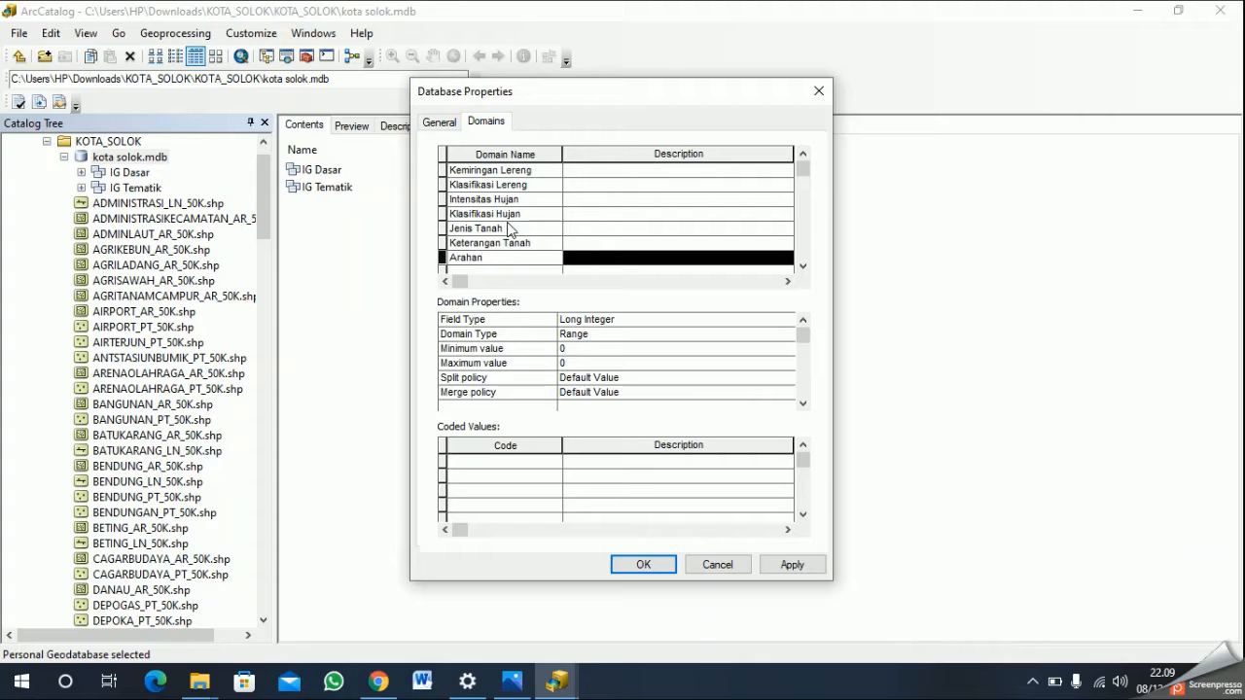
{"action": "key", "text": "Return"}
{"action": "type", "text": "Nama Ka"}
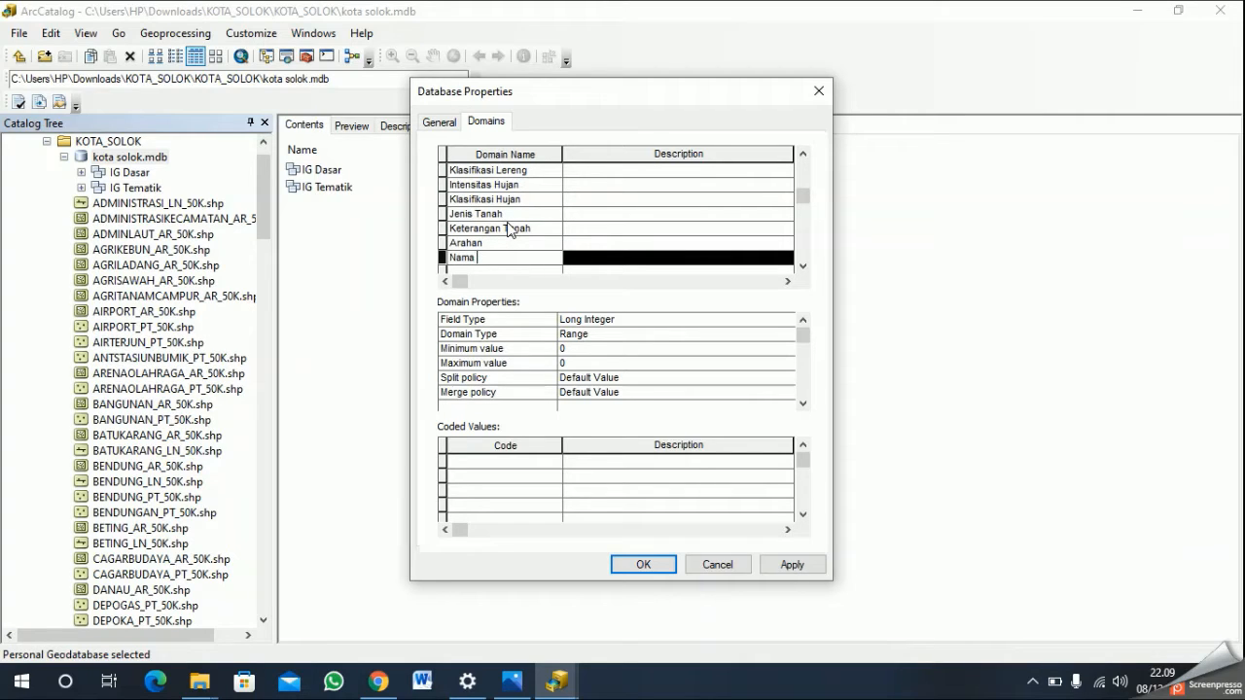
{"action": "type", "text": "bupaten"}
{"action": "scroll", "coordinate": [647, 185], "scroll_direction": "up", "scroll_amount": 1}
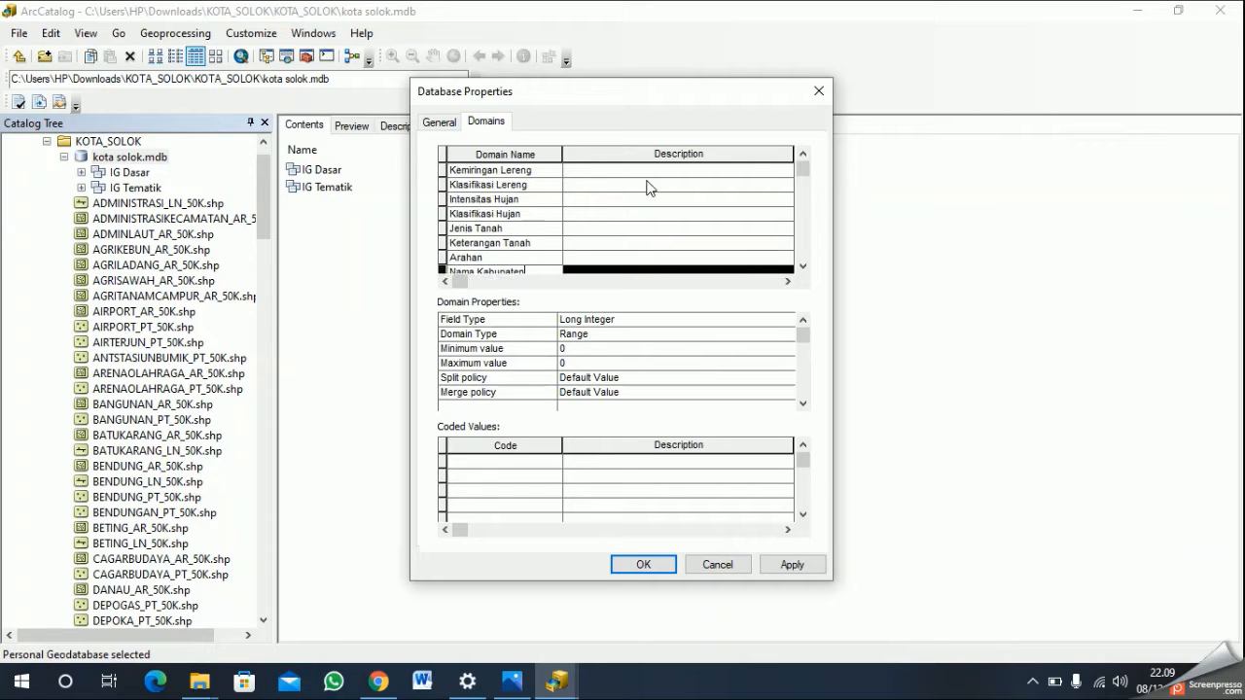
- Set the field type of the Kemiringan Lereng domain to Text
{"action": "left_click", "coordinate": [648, 172]}
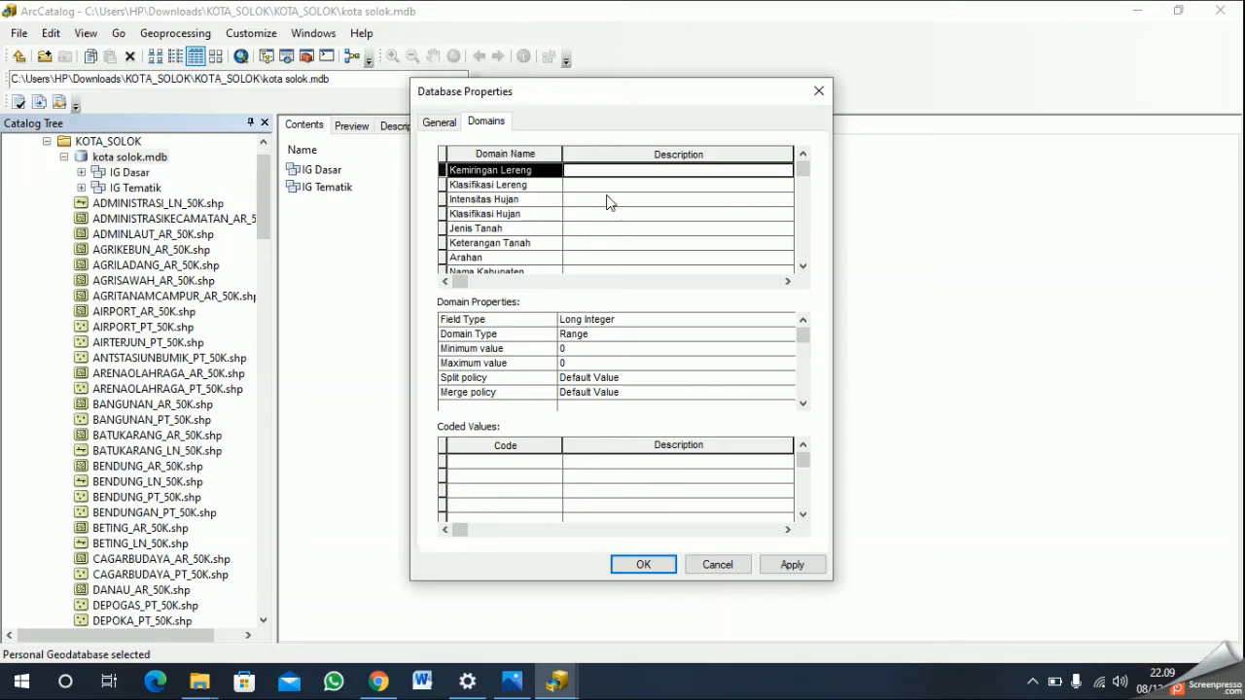
{"action": "left_click", "coordinate": [547, 462]}
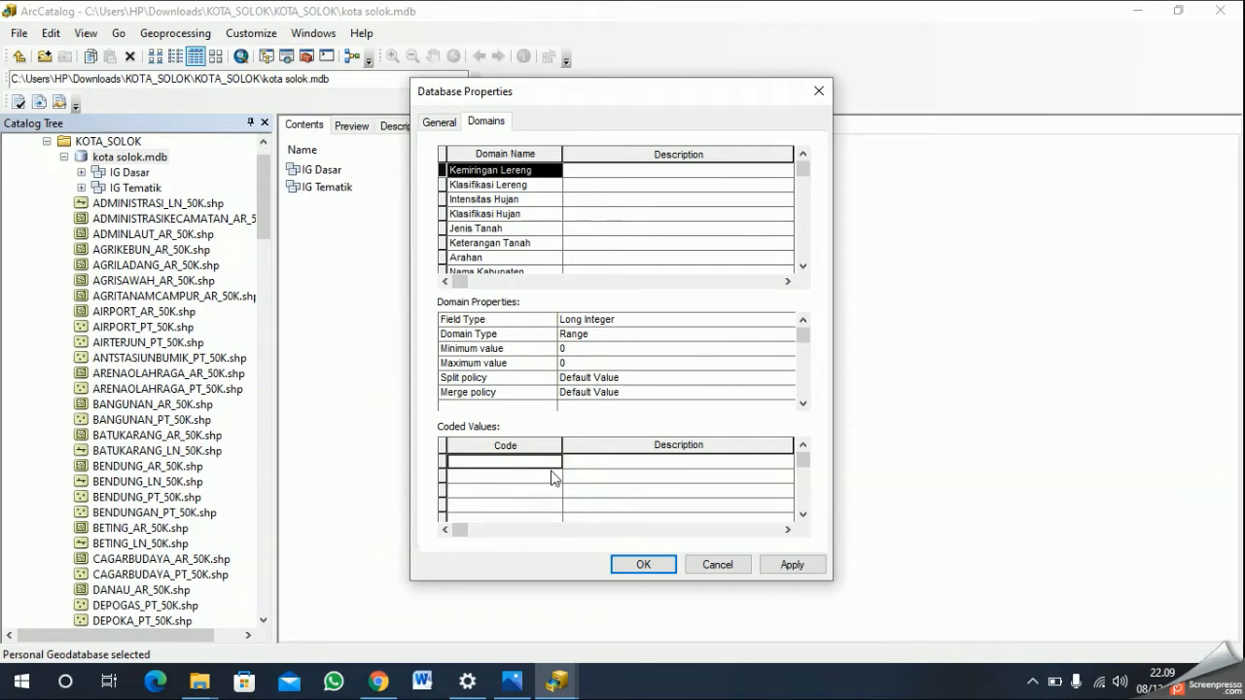
{"action": "key", "text": "Down"}
{"action": "key", "text": "Down"}
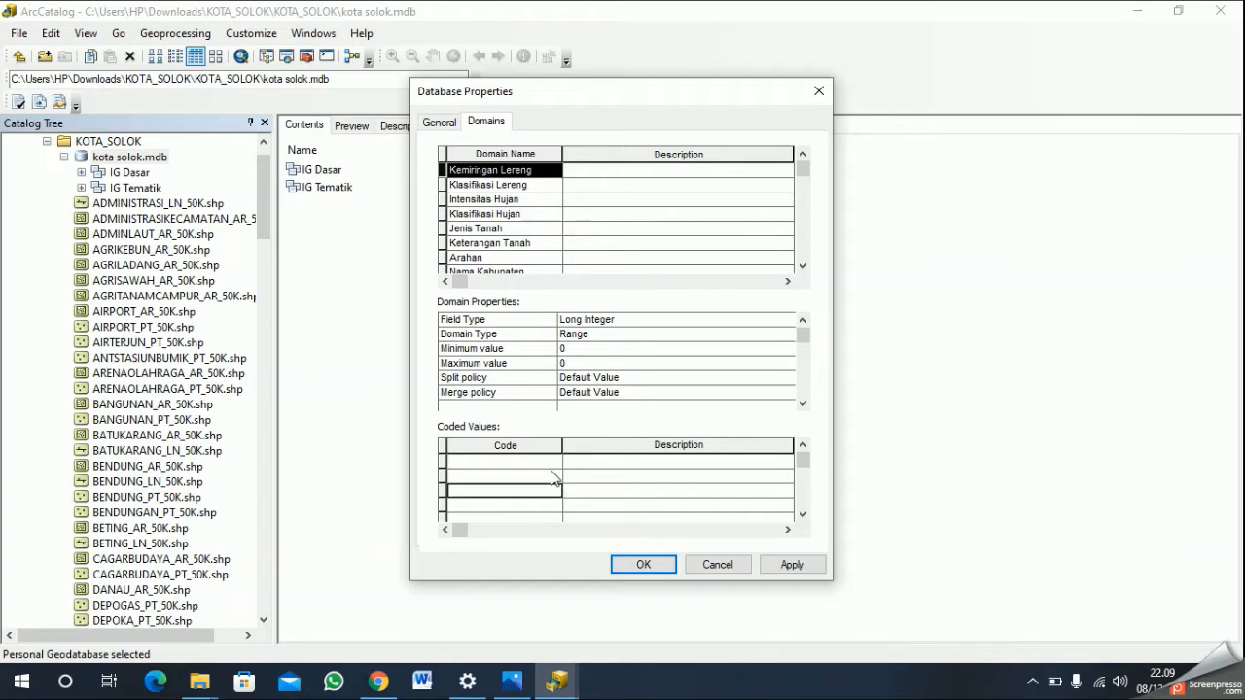
{"action": "key", "text": "Up"}
{"action": "key", "text": "Up"}
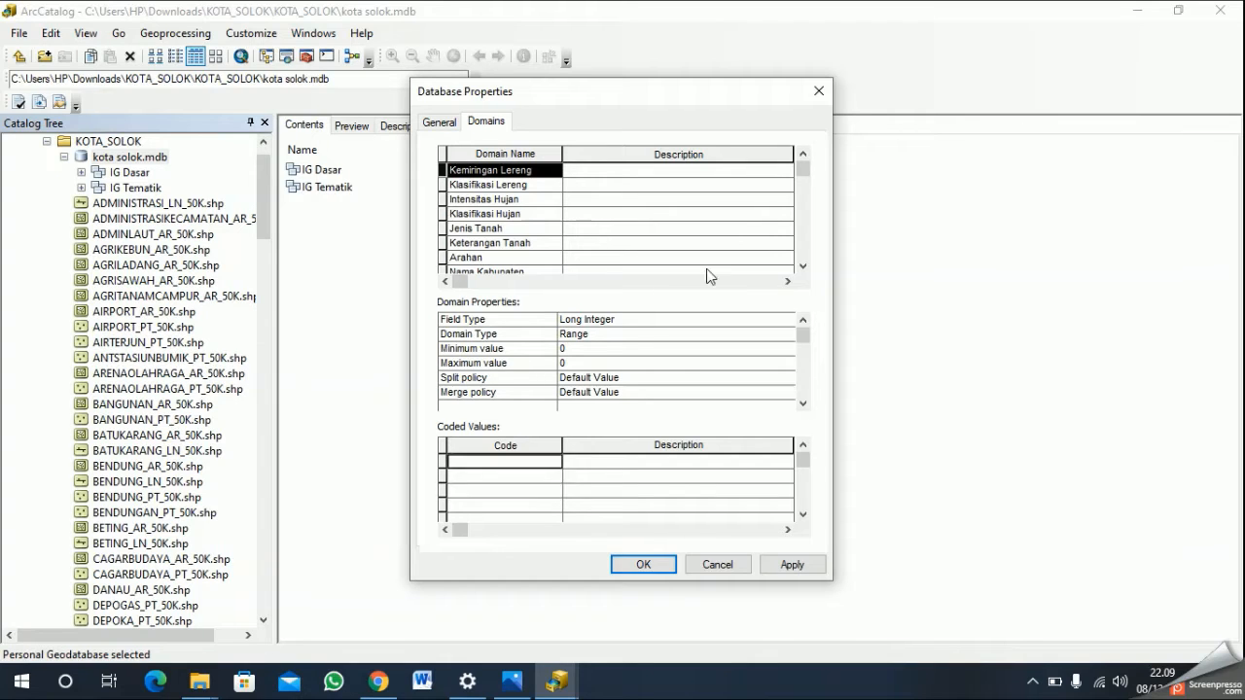
{"action": "key", "text": "Down"}
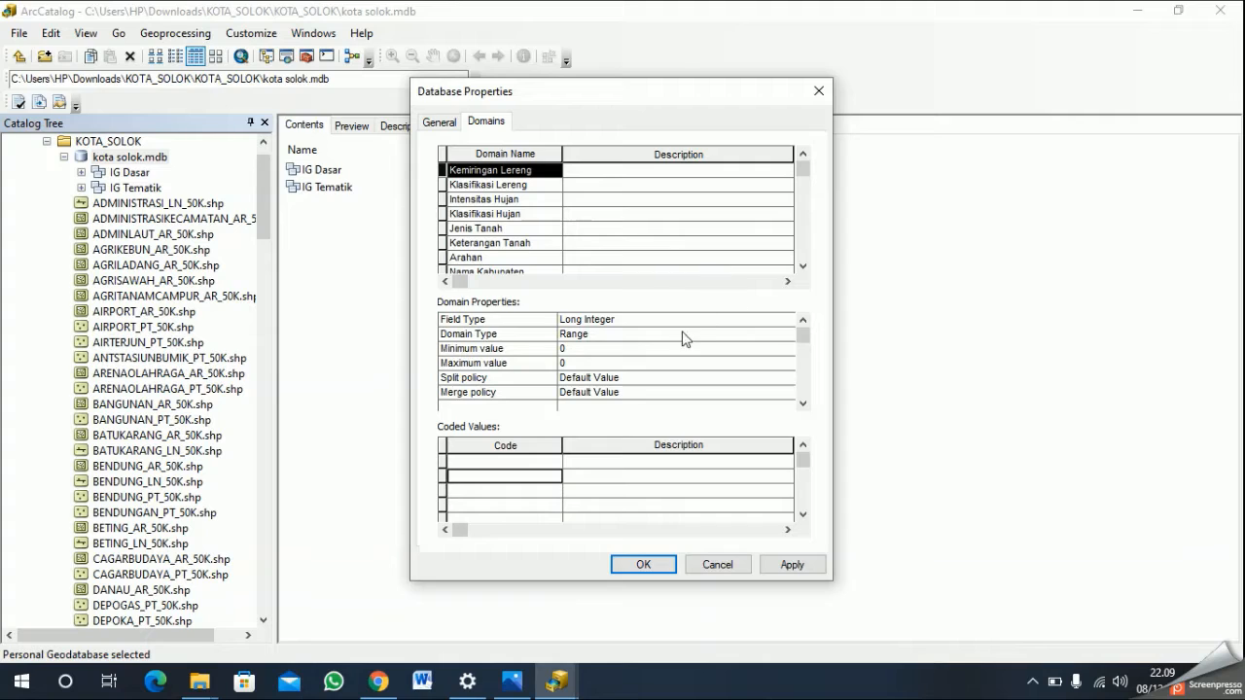
{"action": "left_click", "coordinate": [650, 333]}
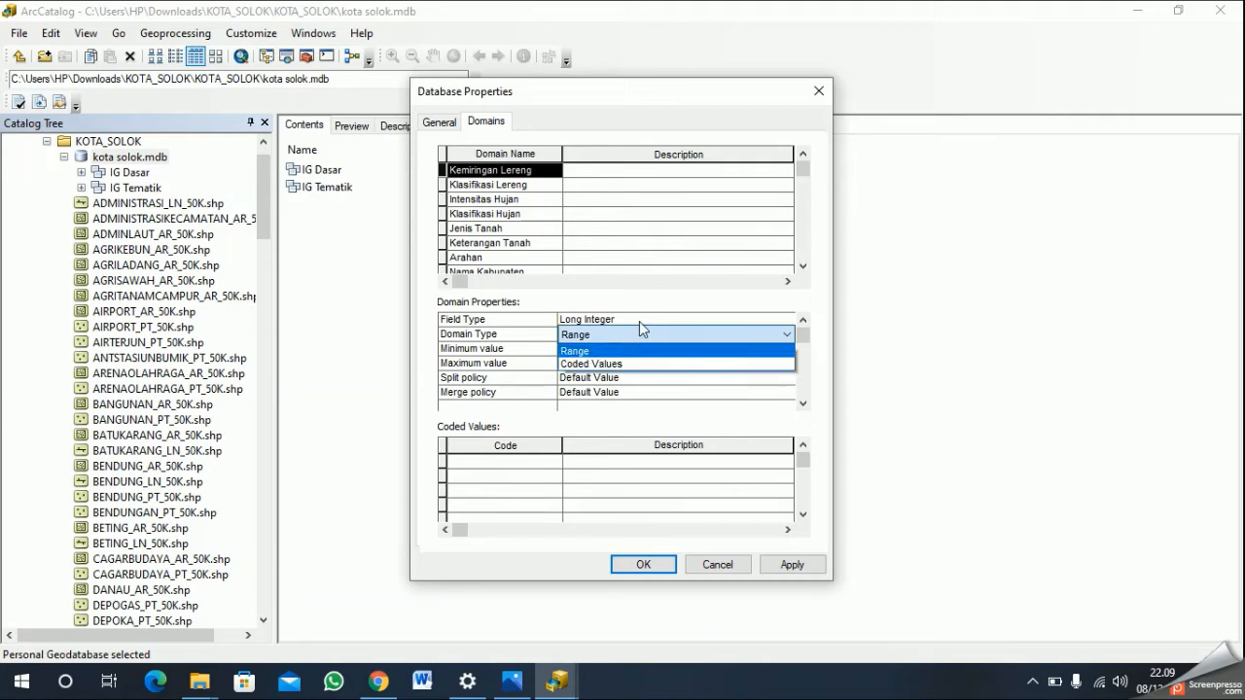
{"action": "left_click", "coordinate": [640, 322]}
{"action": "left_click", "coordinate": [635, 379]}
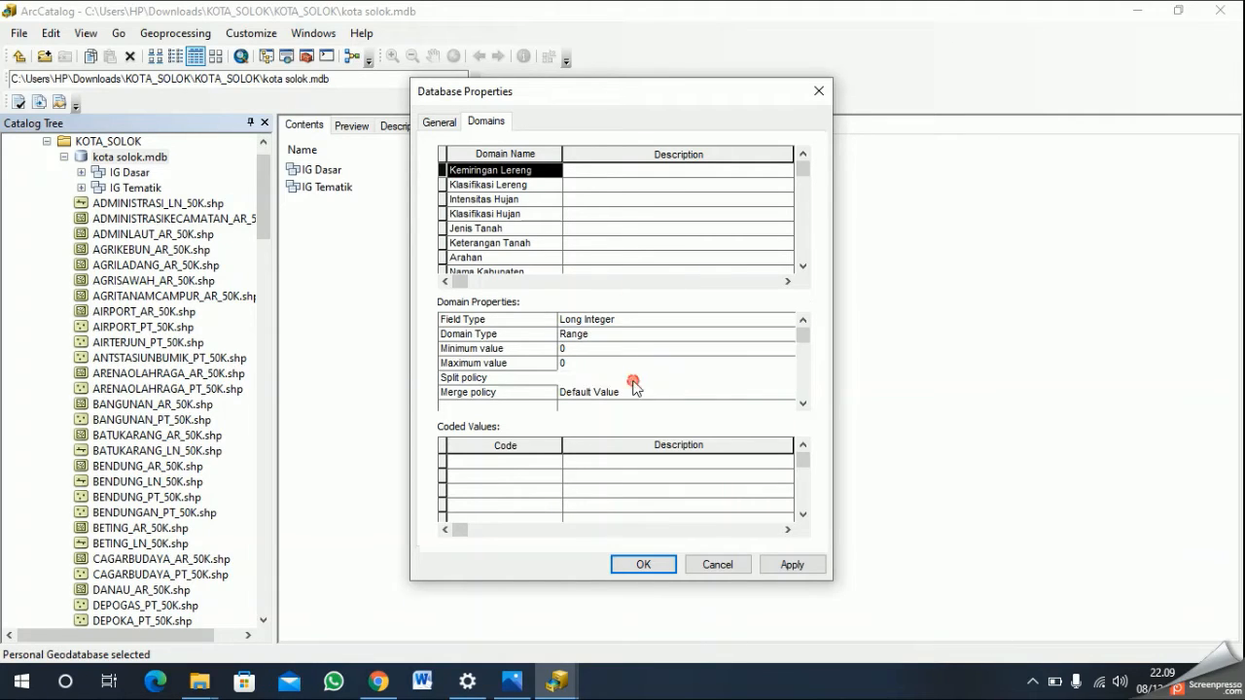
{"action": "left_click", "coordinate": [648, 320]}
{"action": "left_click", "coordinate": [650, 322]}
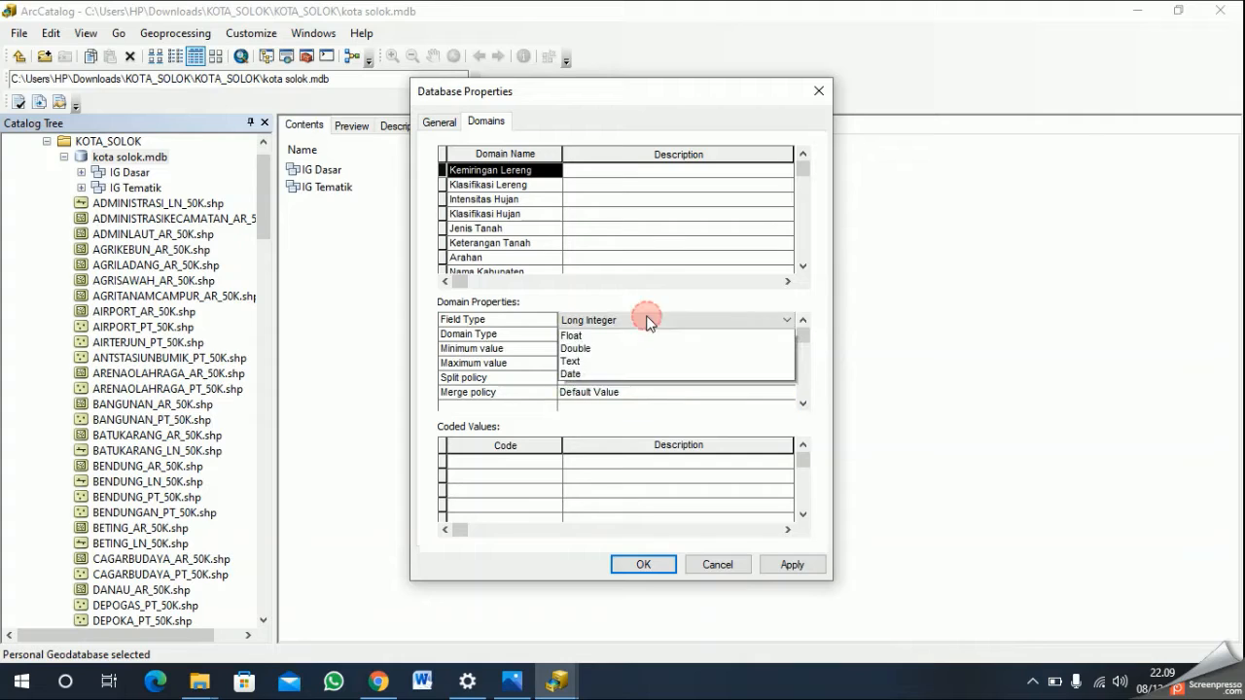
{"action": "left_click", "coordinate": [629, 388]}
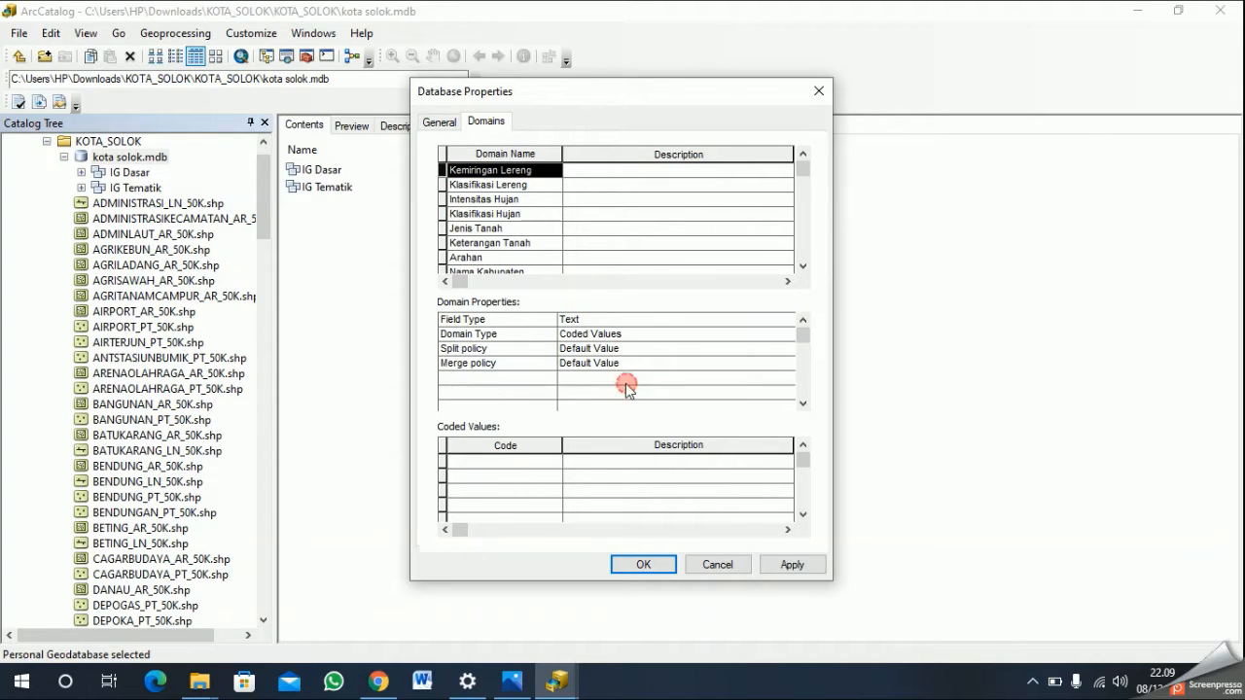
- Enter the codes 1, 2, 3, 4 and 5 as coded values of the Kemiringan Lereng domain
{"action": "left_click", "coordinate": [495, 462]}
{"action": "type", "text": "1"}
{"action": "key", "text": "Return"}
{"action": "type", "text": "2"}
{"action": "key", "text": "Return"}
{"action": "type", "text": "3"}
{"action": "key", "text": "Return"}
{"action": "type", "text": "4"}
{"action": "key", "text": "Return"}
{"action": "type", "text": "5"}
{"action": "key", "text": "Right"}
{"action": "key", "text": "Up"}
{"action": "key", "text": "Up"}
{"action": "key", "text": "Up"}
{"action": "key", "text": "Up"}
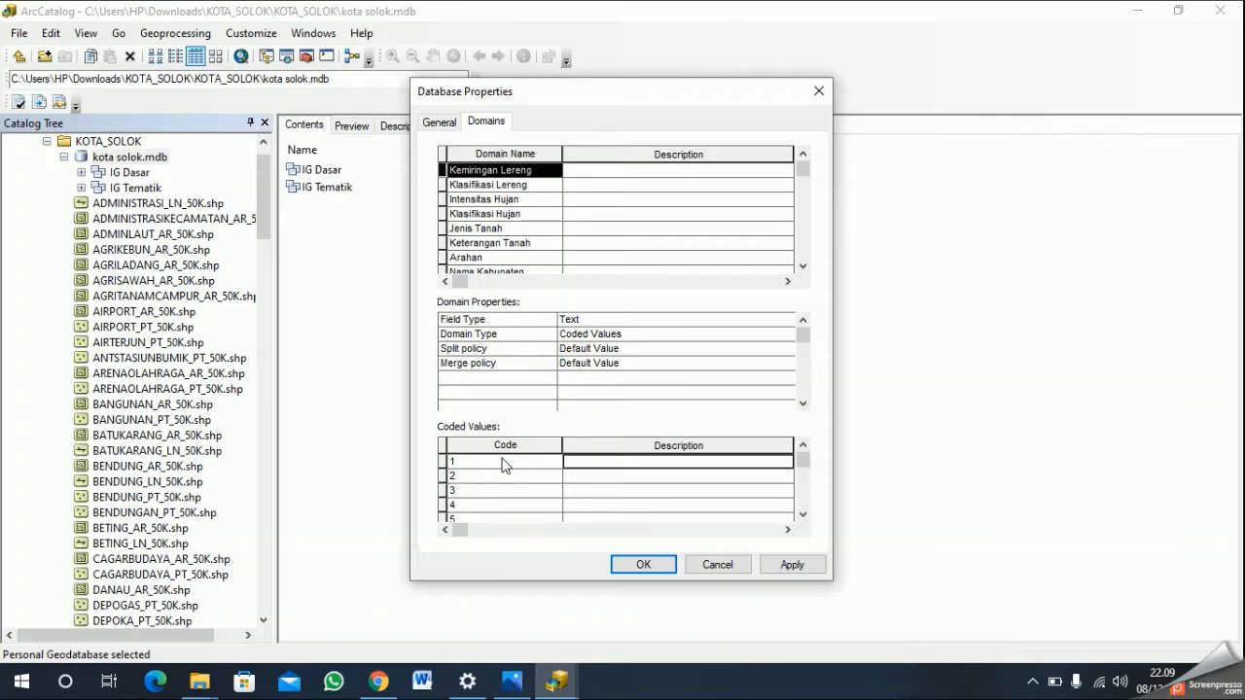
- Describe code 1 of the Kemiringan Lereng domain as "1,00% - 8,00%"
{"action": "type", "text": "1,00"}
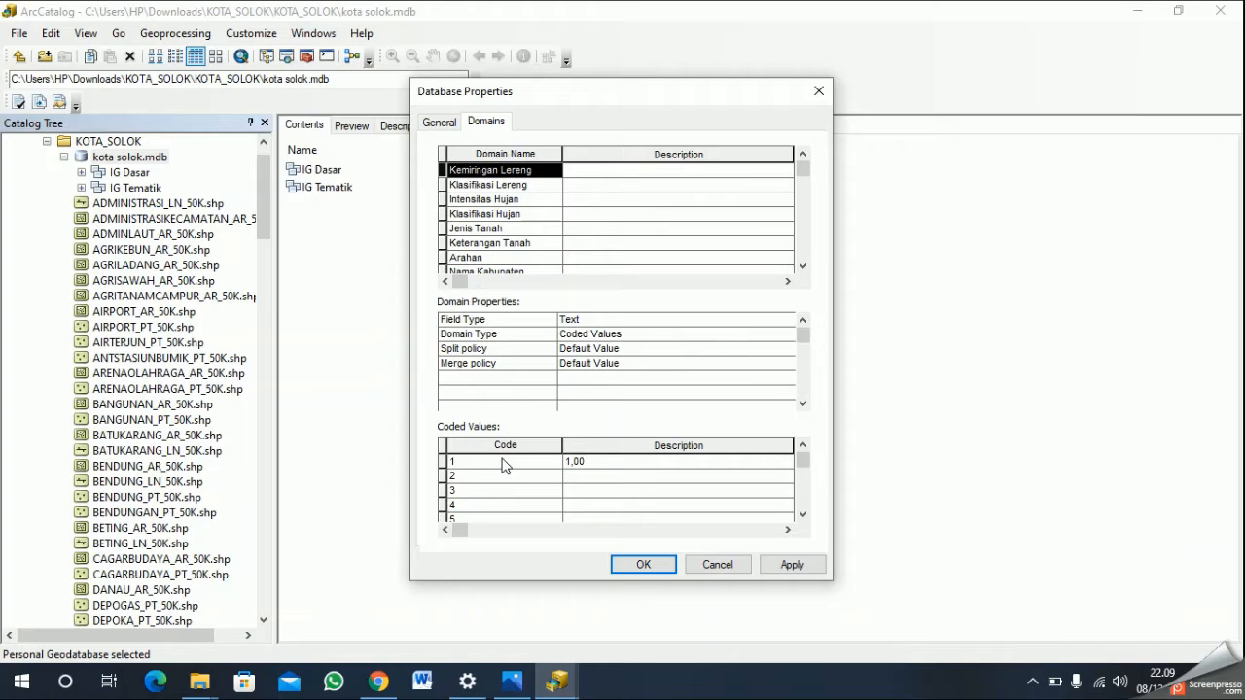
{"action": "type", "text": "S"}
{"action": "key", "text": "BackSpace"}
{"action": "type", "text": "%-8,"}
{"action": "key", "text": "BackSpace"}
{"action": "key", "text": "BackSpace"}
{"action": "key", "text": "BackSpace"}
{"action": "type", "text": "- 8,00%"}
{"action": "key", "text": "Down"}
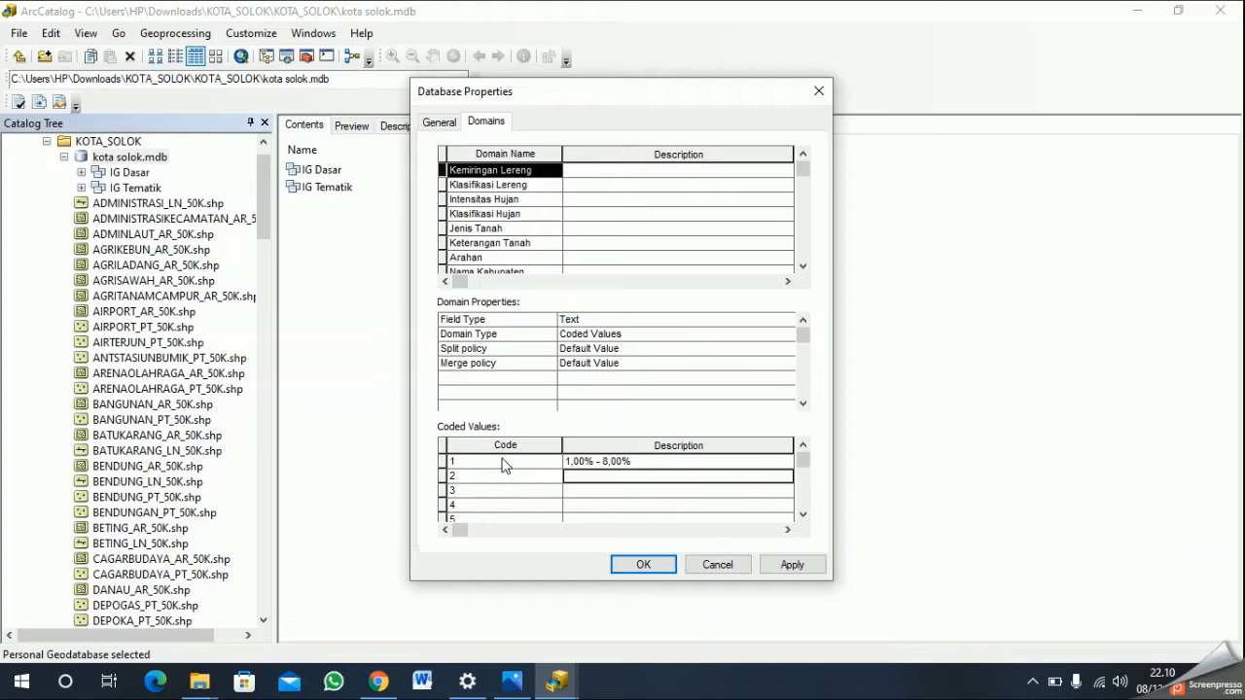
- Describe code 2 of the Kemiringan Lereng domain as "8,01% - 15,00%"
{"action": "type", "text": "8,0"}
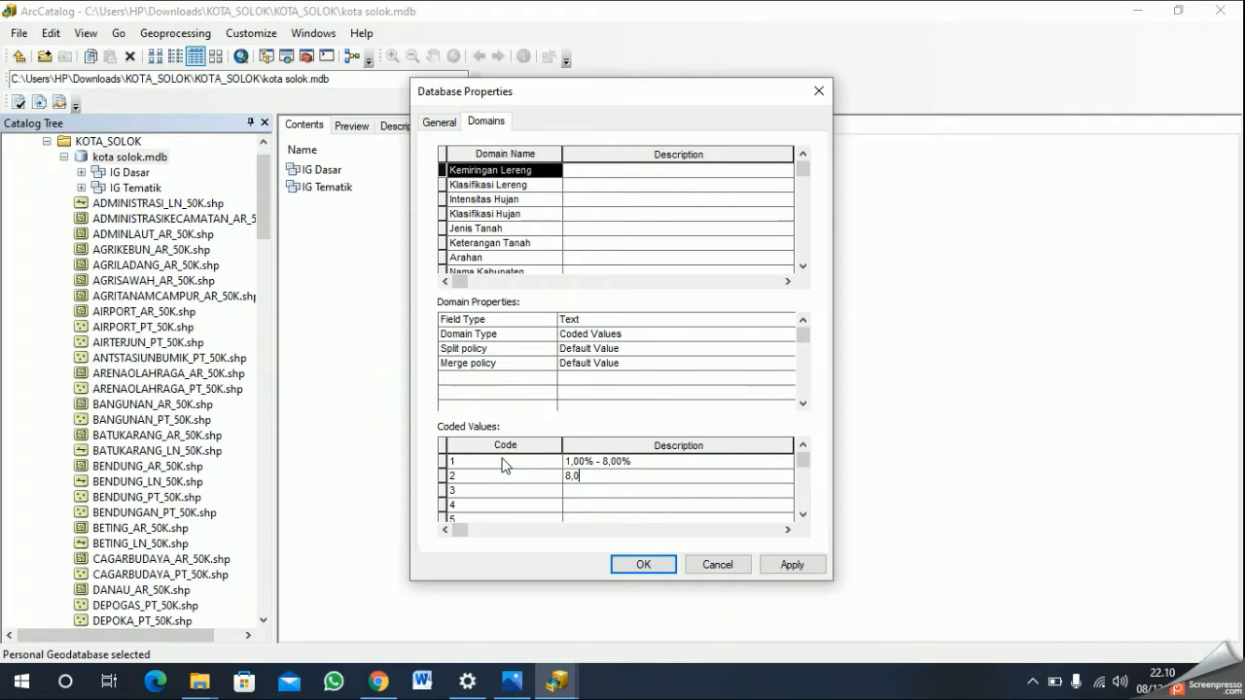
{"action": "type", "text": "1% - 15,00%"}
{"action": "key", "text": "Return"}
- Describe code 3 of the Kemiringan Lereng domain as "15,01% - 25,00%"
{"action": "type", "text": "15,01% - 25,00 %"}
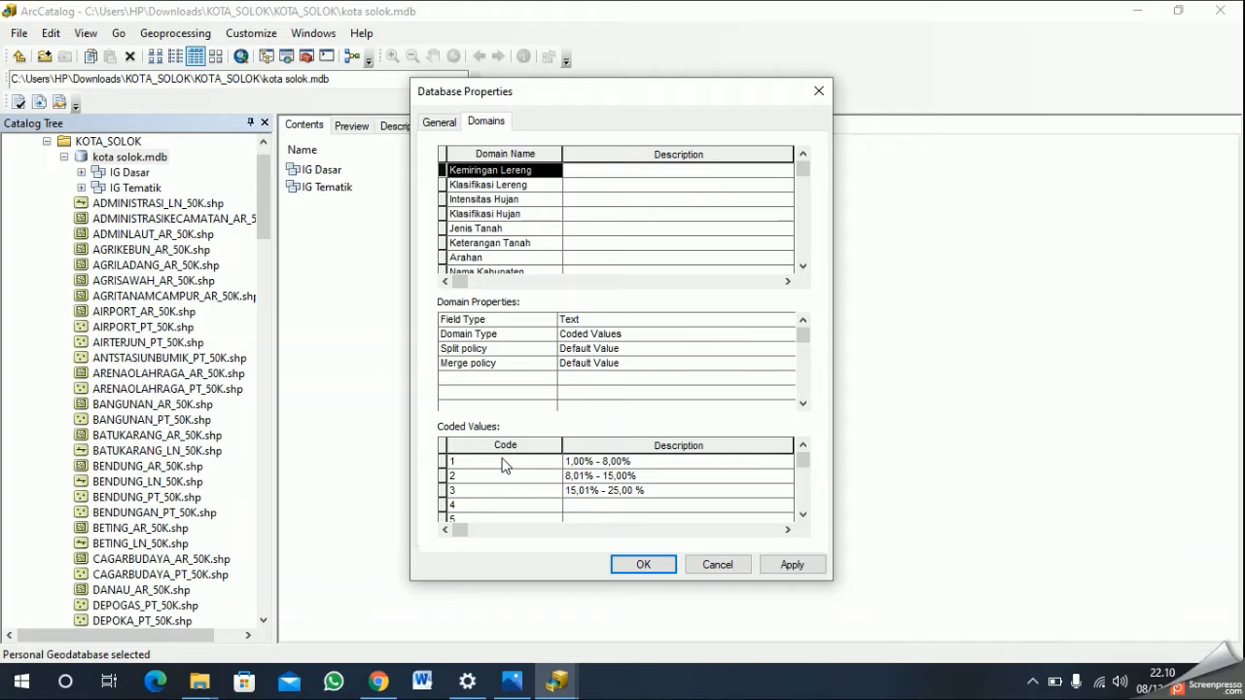
{"action": "key", "text": "BackSpace"}
{"action": "key", "text": "BackSpace"}
{"action": "type", "text": "%"}
{"action": "key", "text": "Down"}
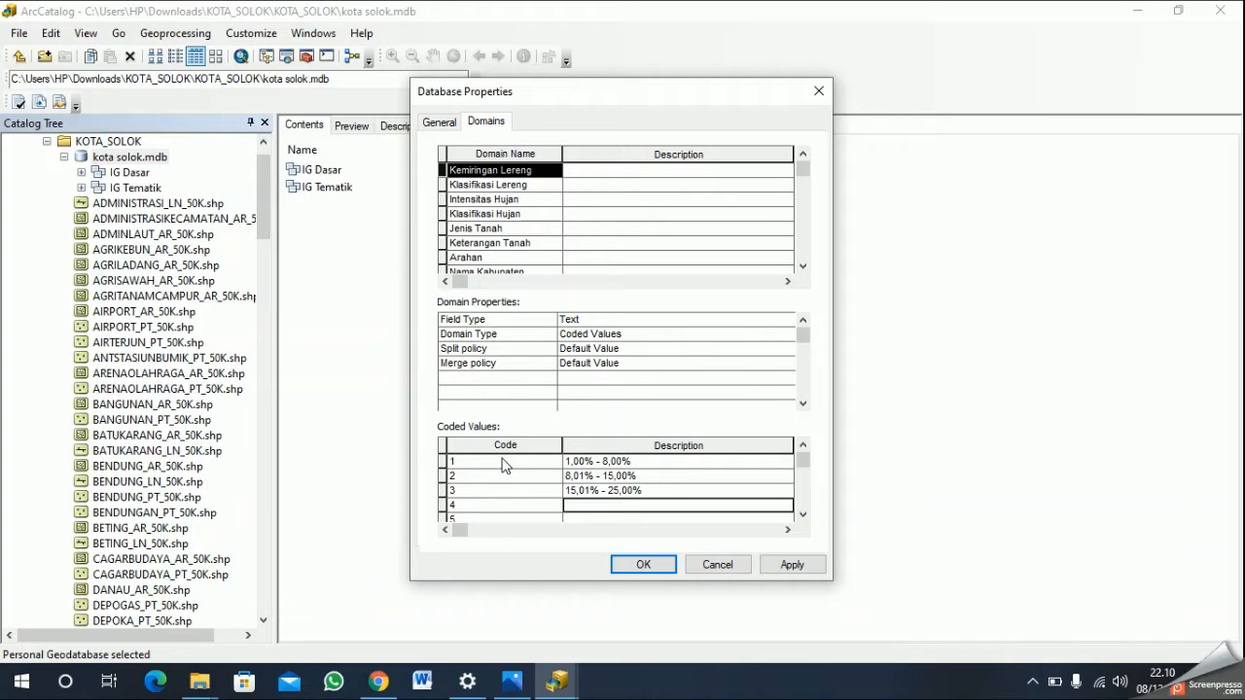
- Describe code 4 of the Kemiringan Lereng domain as "25,01% - 40,00%"
{"action": "type", "text": "25,01% -"}
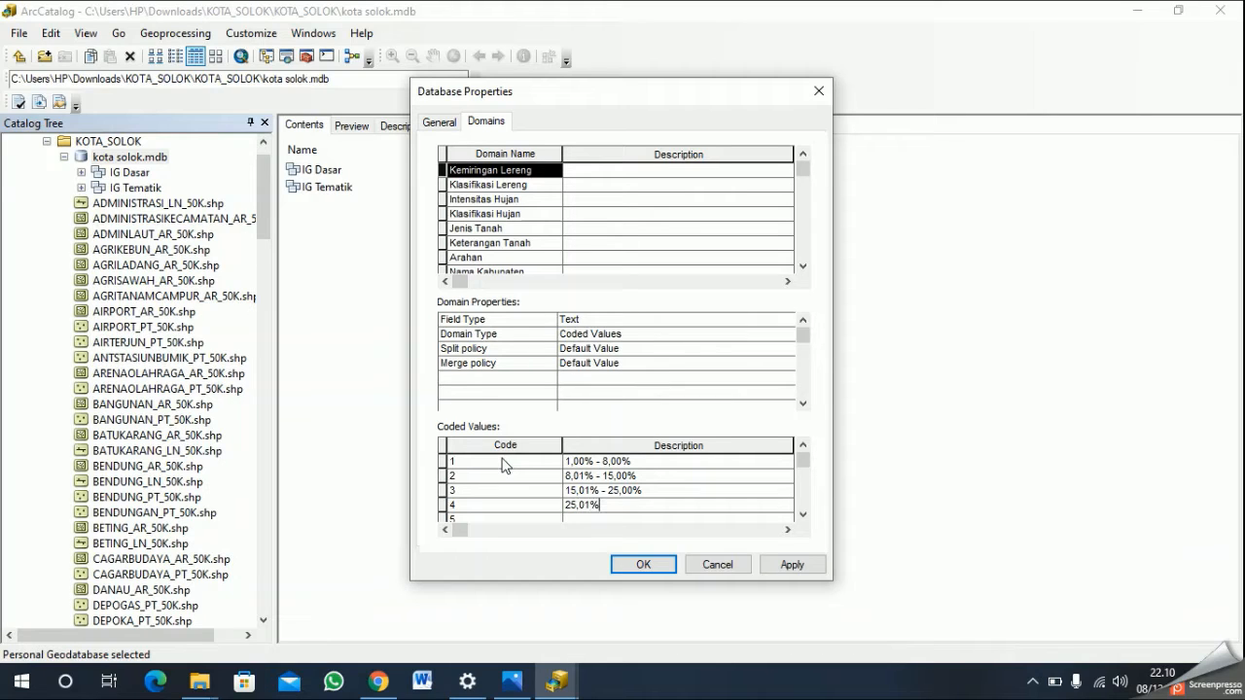
{"action": "type", "text": "40,00%"}
{"action": "key", "text": "Return"}
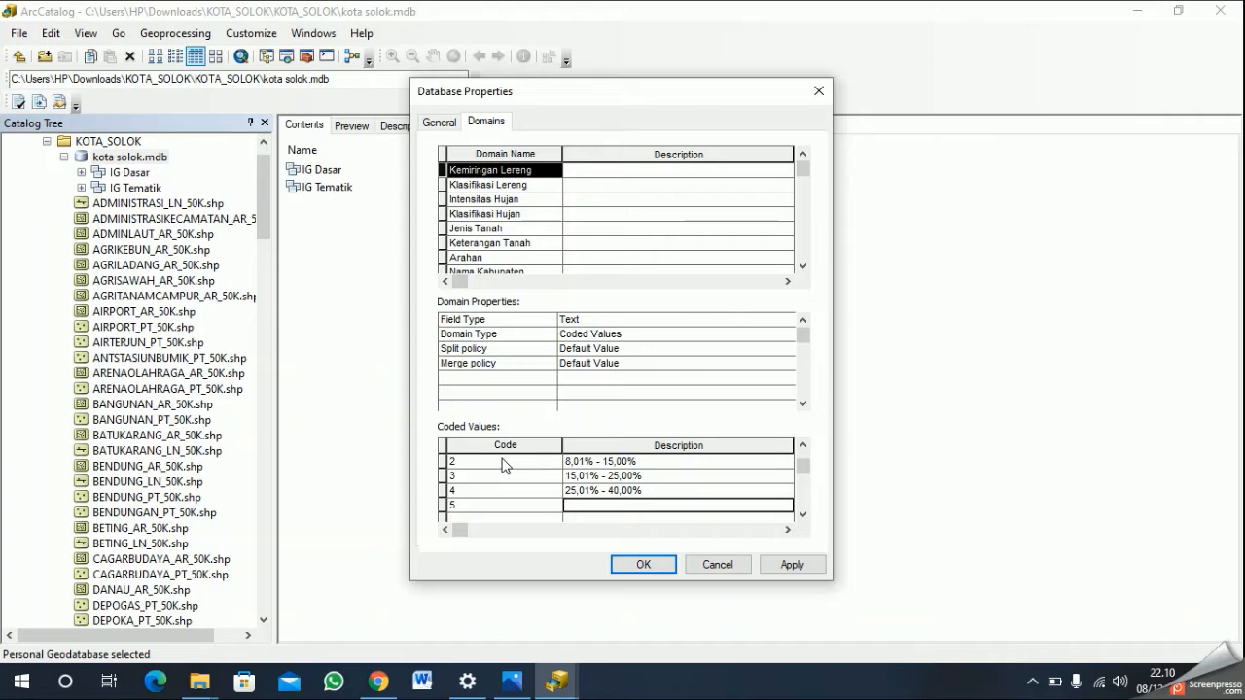
- Describe code 5 of the Kemiringan Lereng domain as "40,01% atau lebih"
{"action": "type", "text": "40,01% atau lebih"}
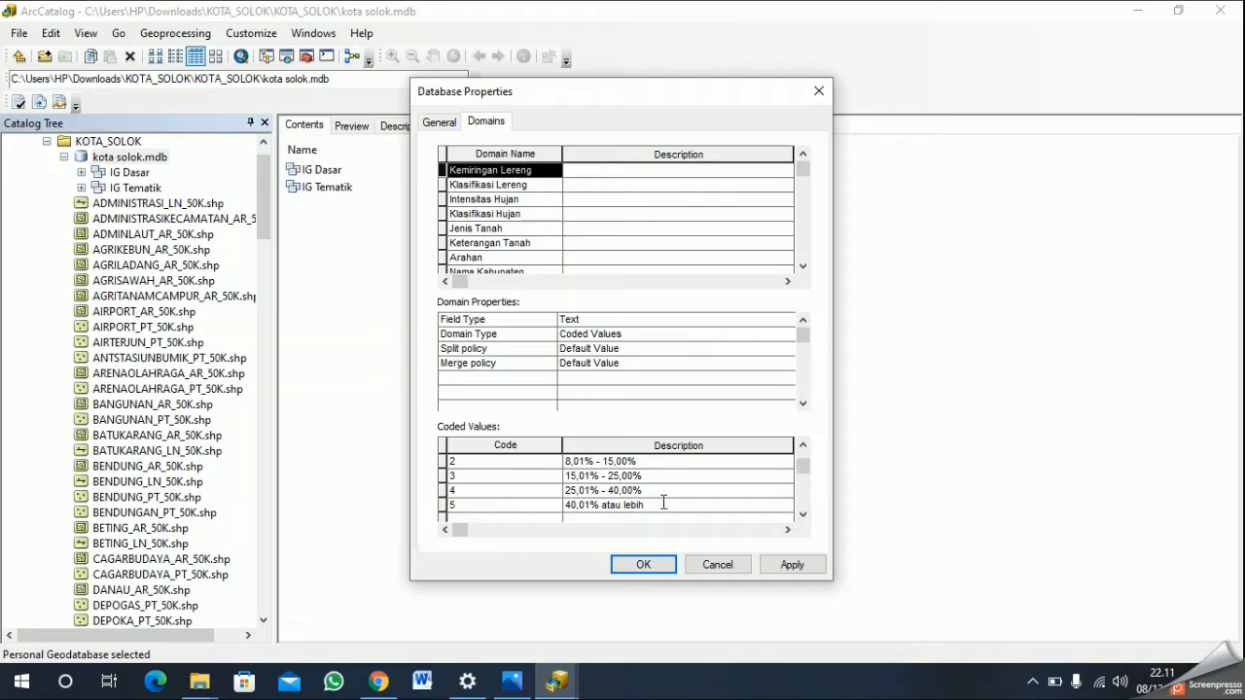
{"action": "left_click", "coordinate": [803, 449]}
- Set the field type of the Klasifikasi Lereng domain to Text
{"action": "left_click", "coordinate": [562, 185]}
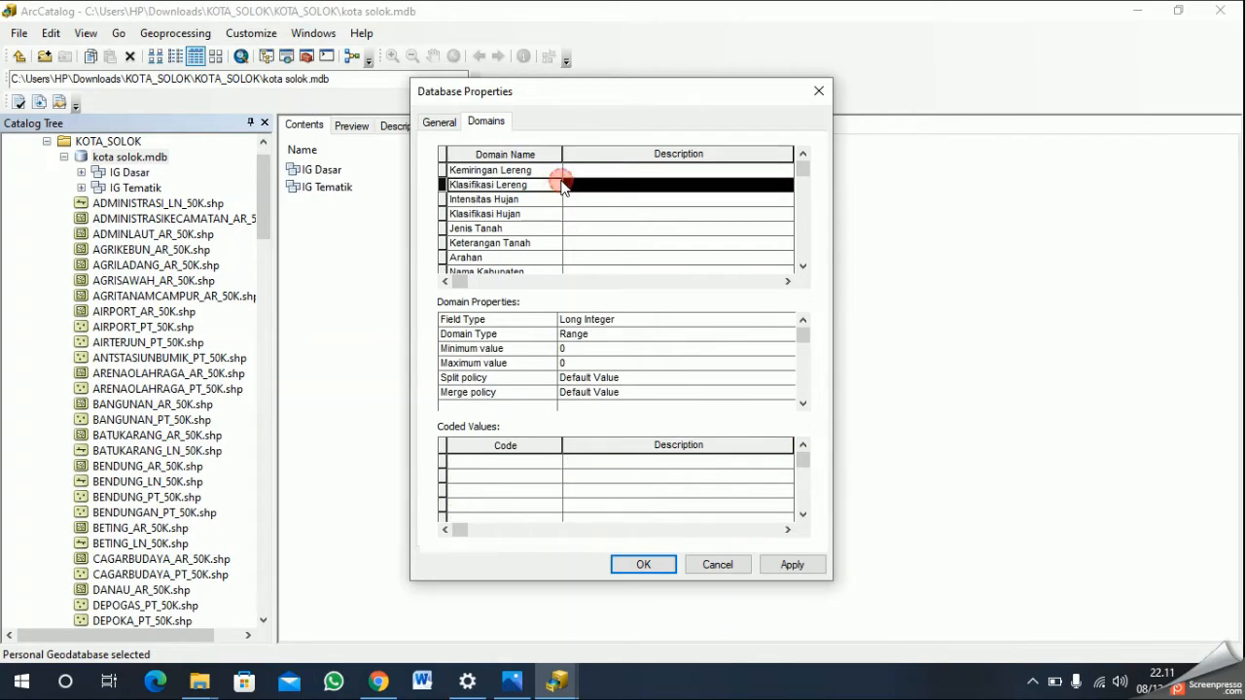
{"action": "left_click", "coordinate": [672, 322]}
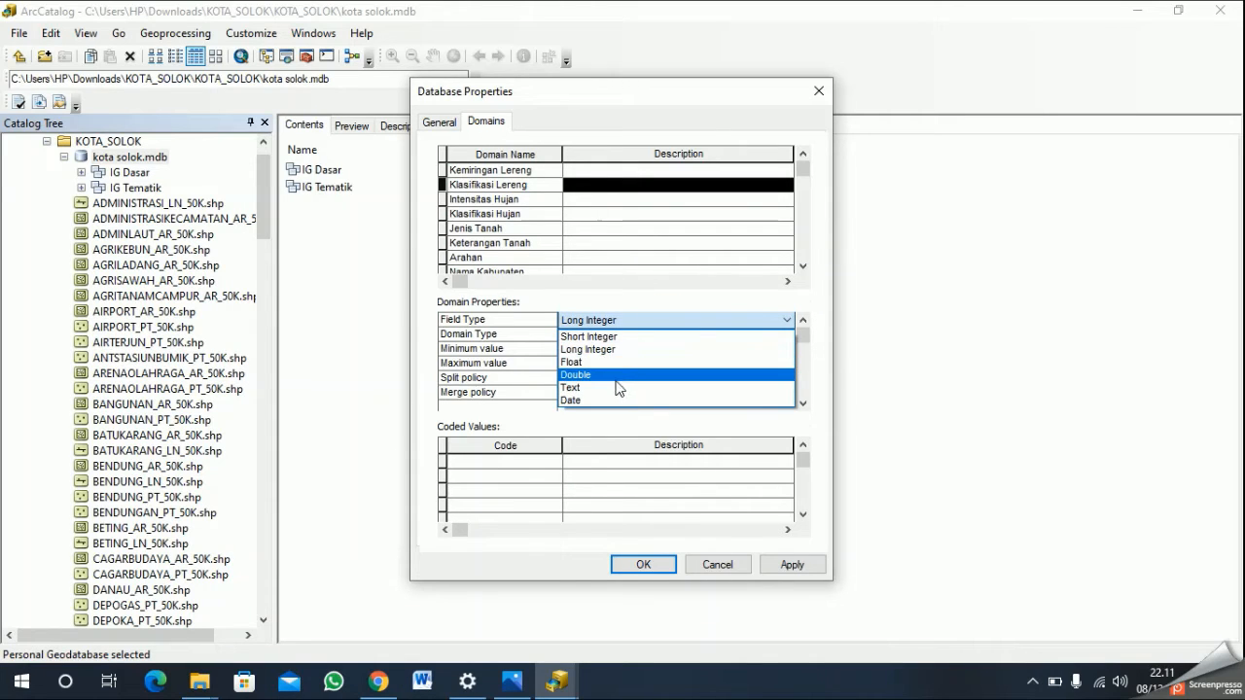
{"action": "left_click", "coordinate": [595, 387]}
- Enter the codes 1, 2, 3, 4 and 5 as coded values of the Klasifikasi Lereng domain
{"action": "left_click", "coordinate": [540, 465]}
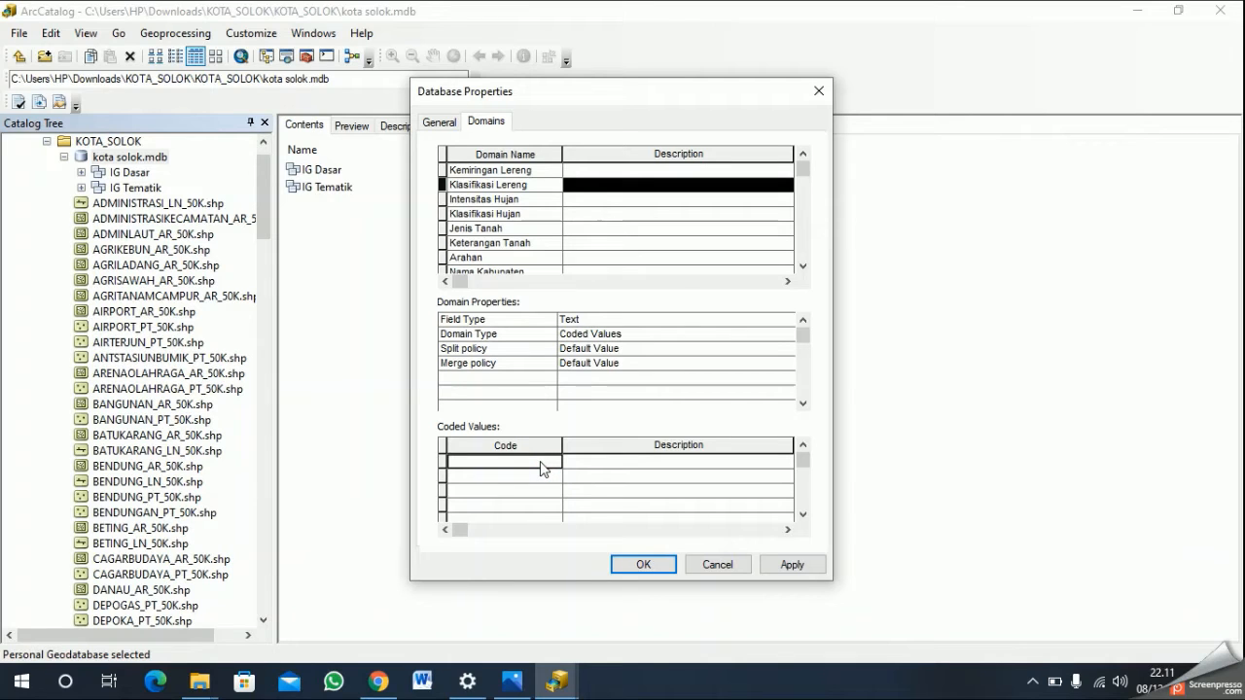
{"action": "type", "text": "2"}
{"action": "key", "text": "Return"}
{"action": "type", "text": "3"}
{"action": "key", "text": "Return"}
{"action": "type", "text": "4"}
{"action": "key", "text": "Return"}
{"action": "type", "text": "5"}
{"action": "key", "text": "Tab"}
{"action": "key", "text": "Up"}
{"action": "key", "text": "Up"}
{"action": "key", "text": "Up"}
{"action": "key", "text": "Up"}
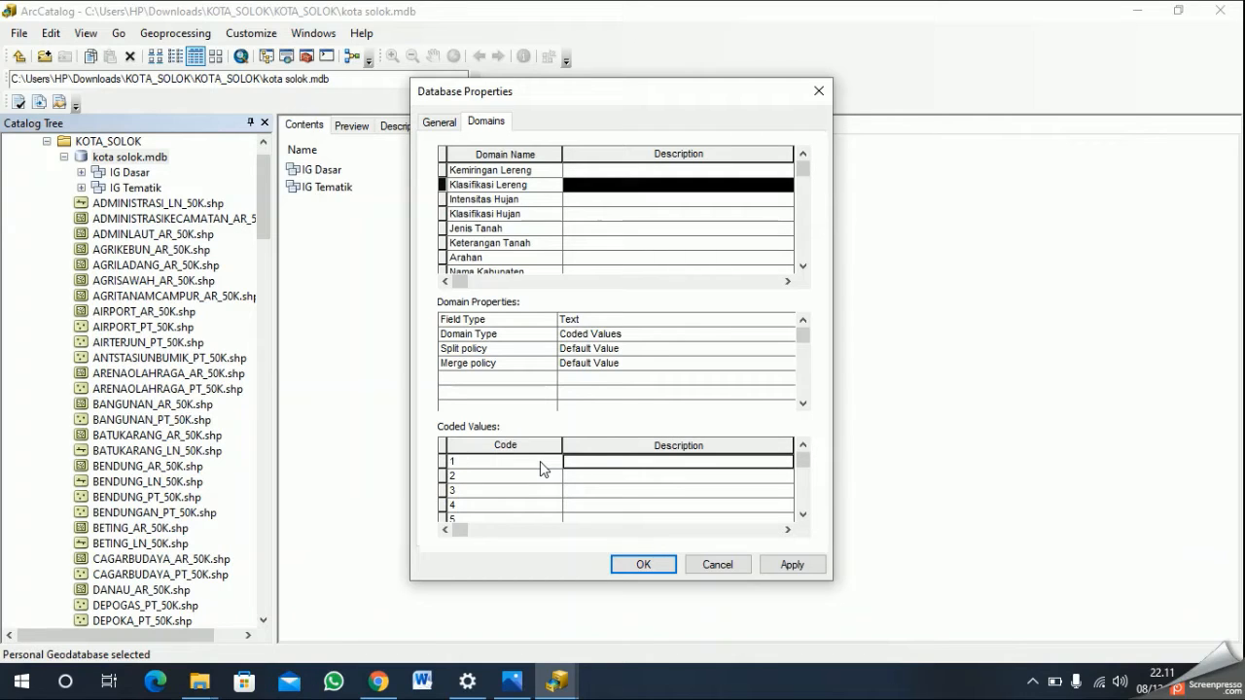
- Describe Klasifikasi Lereng codes 1 to 5 as "Datar", "Landai", "Agak Curam", "Curam" and "Sangat Curam"
{"action": "type", "text": "Datar"}
{"action": "key", "text": "Return"}
{"action": "type", "text": "Landai"}
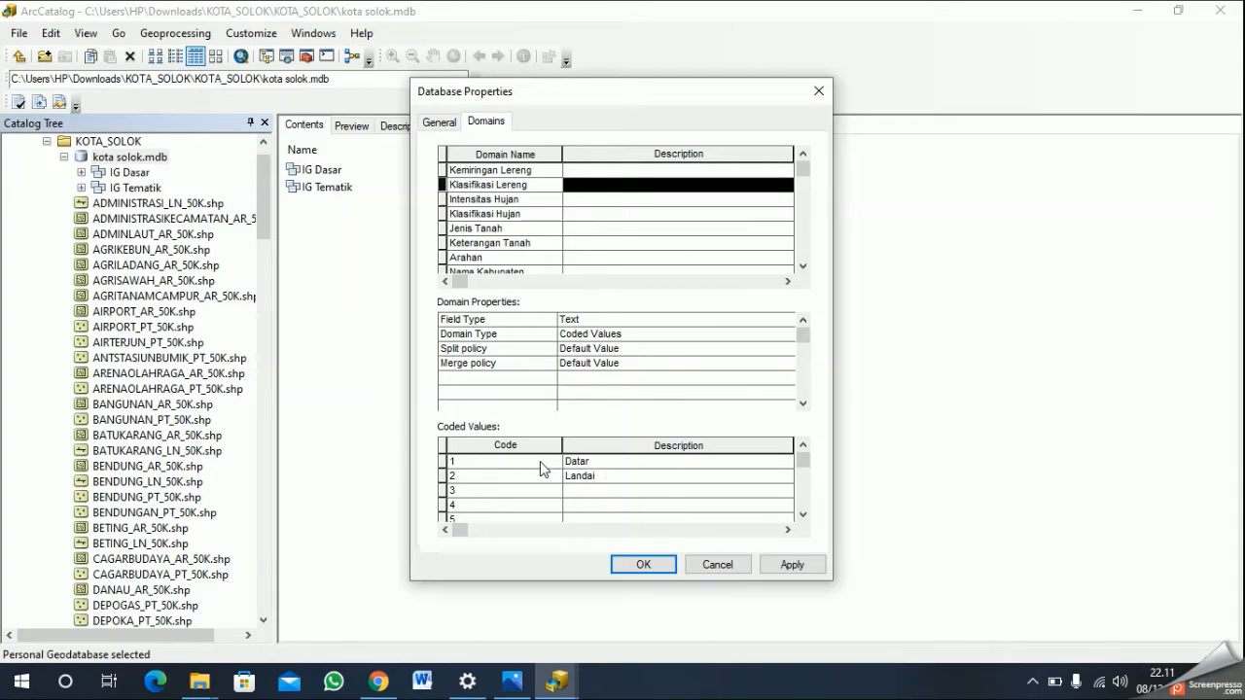
{"action": "key", "text": "Return"}
{"action": "type", "text": "Agak Curam"}
{"action": "key", "text": "Return"}
{"action": "type", "text": "Curam"}
{"action": "key", "text": "Return"}
{"action": "type", "text": "Sangat Curam"}
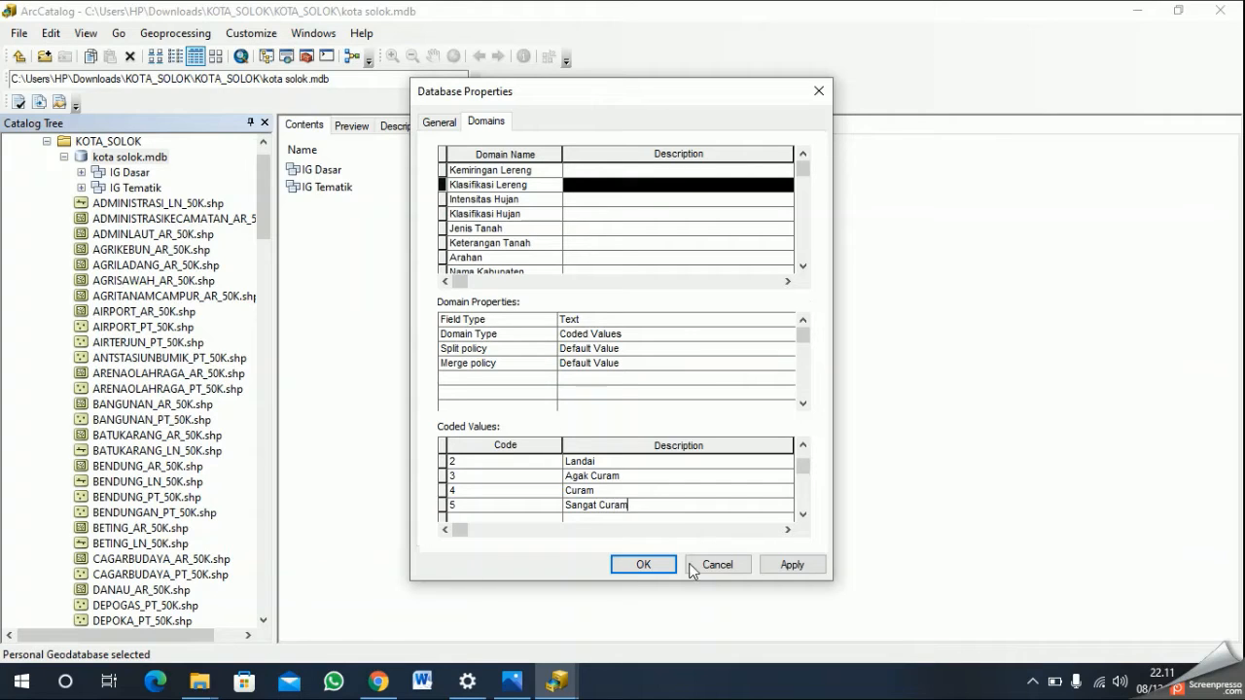
- Set the field type of the Intensitas Hujan domain to Text
{"action": "left_click", "coordinate": [525, 199]}
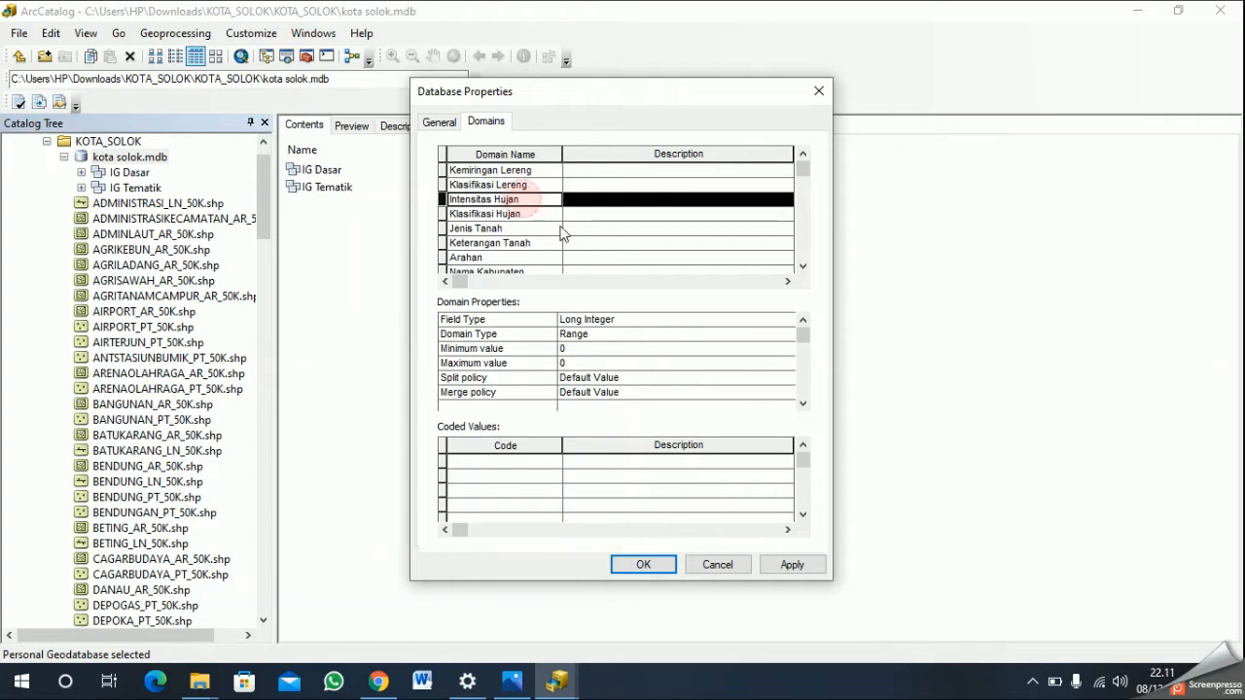
{"action": "left_click", "coordinate": [622, 321]}
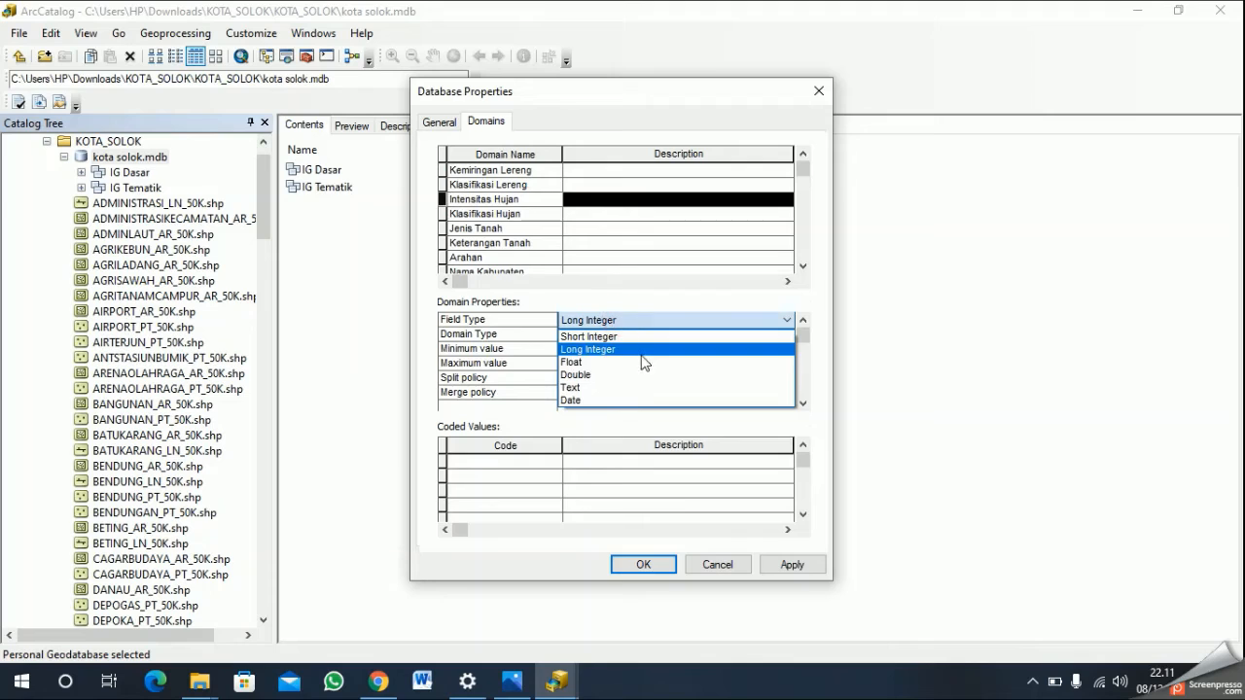
{"action": "left_click", "coordinate": [603, 387]}
- Enter the codes 1, 2, 3 and 4 as coded values of the Intensitas Hujan domain
{"action": "left_click", "coordinate": [542, 470]}
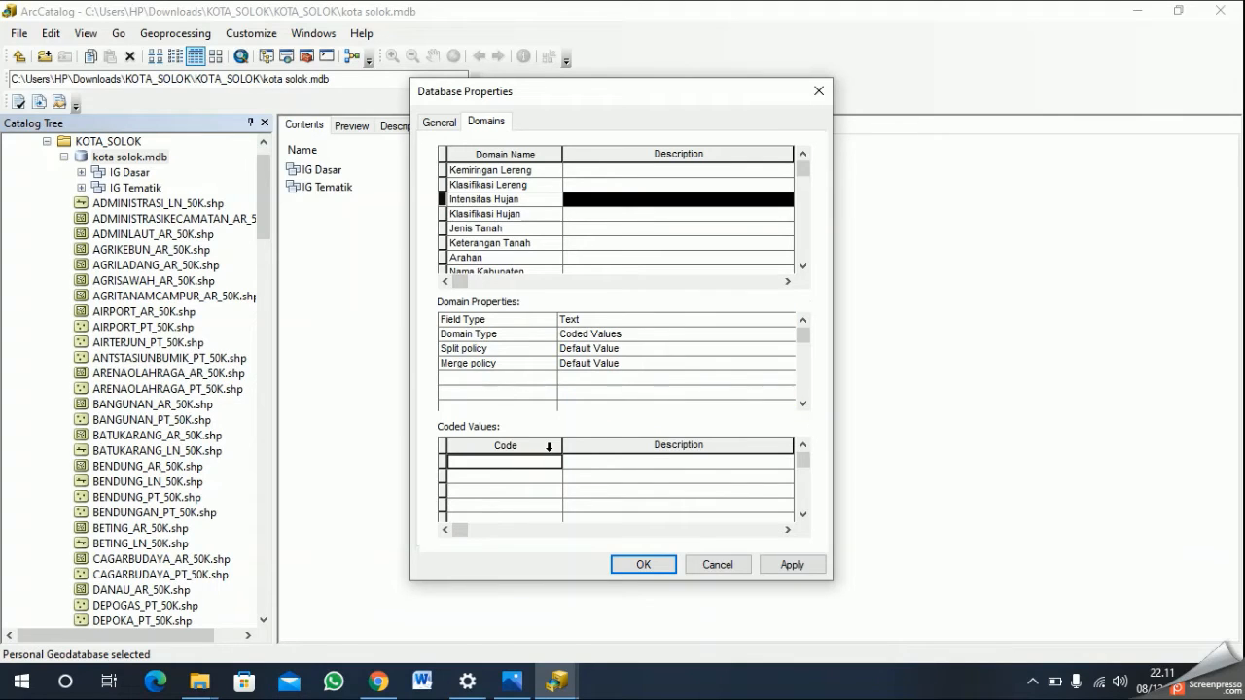
{"action": "type", "text": "1"}
{"action": "key", "text": "Down"}
{"action": "type", "text": "2"}
{"action": "key", "text": "Down"}
{"action": "type", "text": "3"}
{"action": "key", "text": "Down"}
{"action": "type", "text": "4"}
{"action": "key", "text": "Tab"}
{"action": "key", "text": "Up"}
{"action": "key", "text": "Up"}
{"action": "key", "text": "Up"}
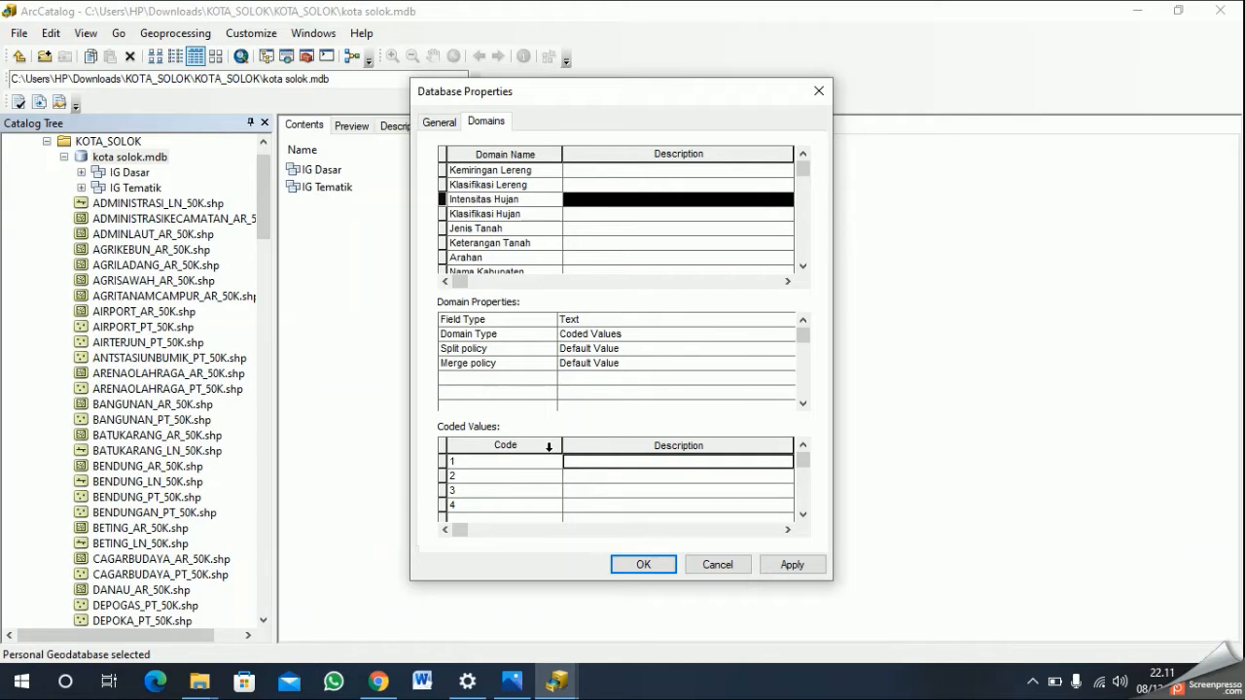
- Describe Intensitas Hujan code 1 as "< 1750 mm/hari" and code 2 as "2000 mm/hari"
{"action": "type", "text": "<"}
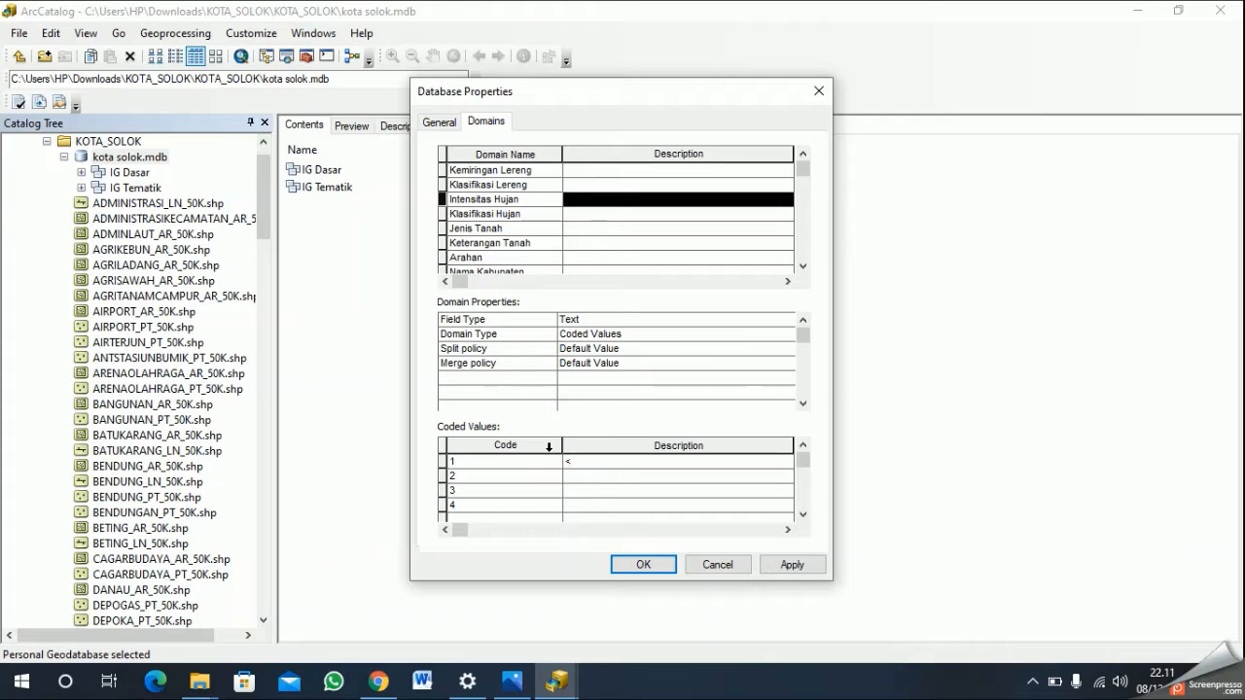
{"action": "type", "text": " 1750 mm/hari"}
{"action": "key", "text": "Return"}
{"action": "type", "text": "2000 mm/har"}
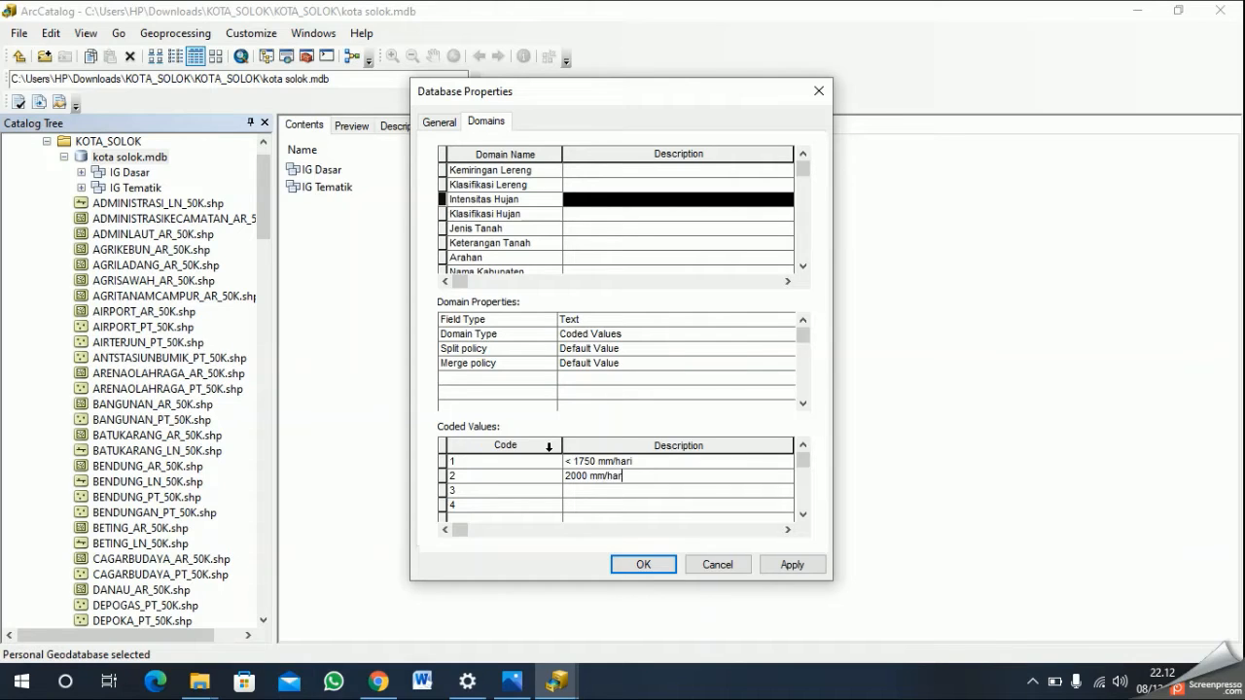
{"action": "key", "text": "Return"}
- Describe Intensitas Hujan code 3 as "2250 mm/hari" and code 4 as "> 2250 mm/hari"
{"action": "type", "text": "2250 mm/hari"}
{"action": "key", "text": "Return"}
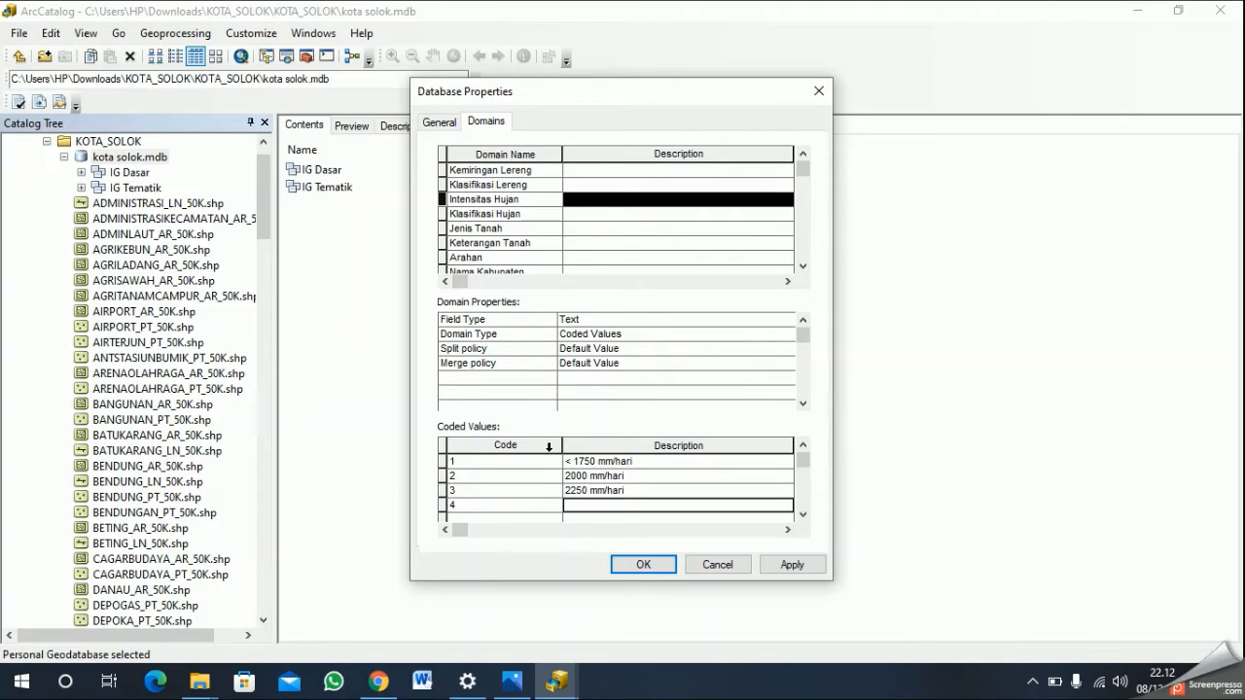
{"action": "type", "text": "?"}
{"action": "key", "text": "BackSpace"}
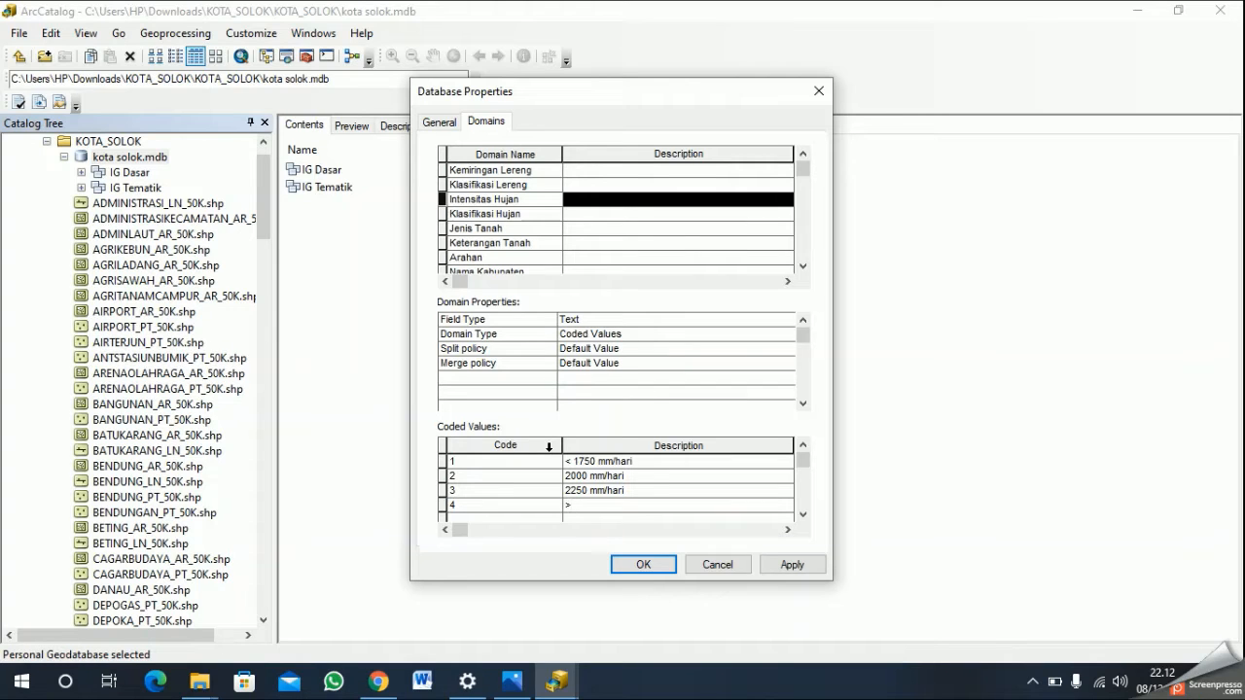
{"action": "type", "text": "> 2250 mm/hari"}
- Set the field type of the Klasifikasi Hujan domain to Text
{"action": "left_click", "coordinate": [503, 214]}
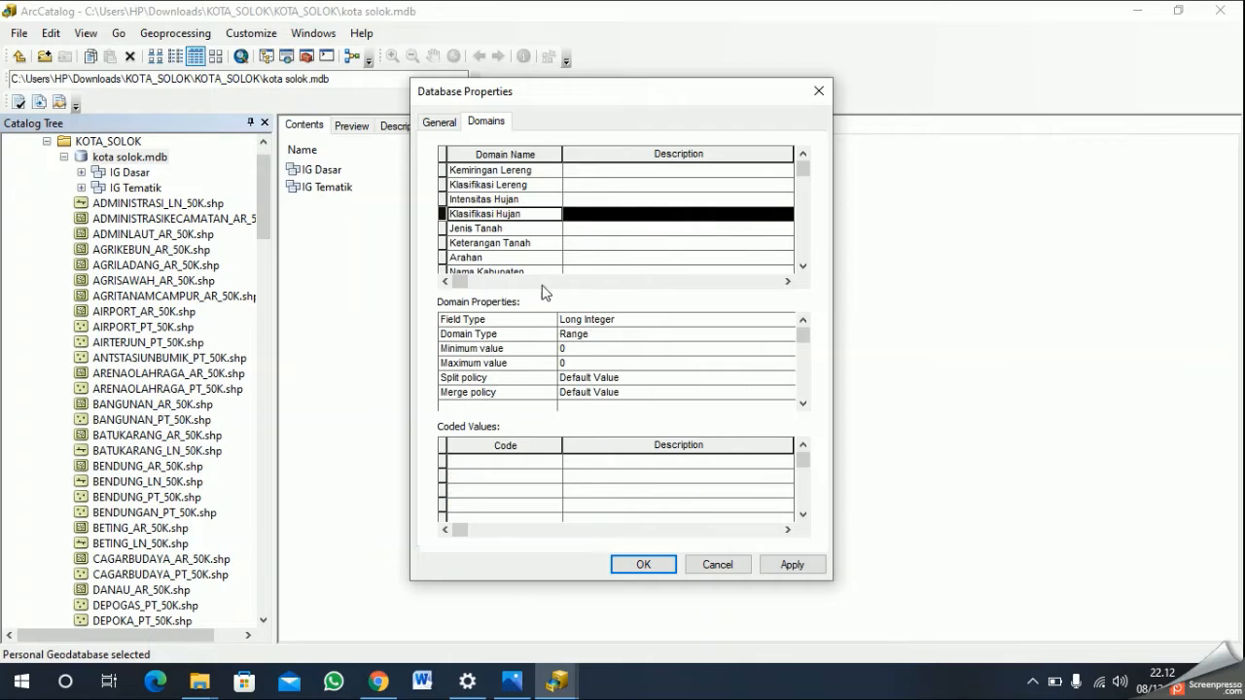
{"action": "left_click", "coordinate": [647, 320]}
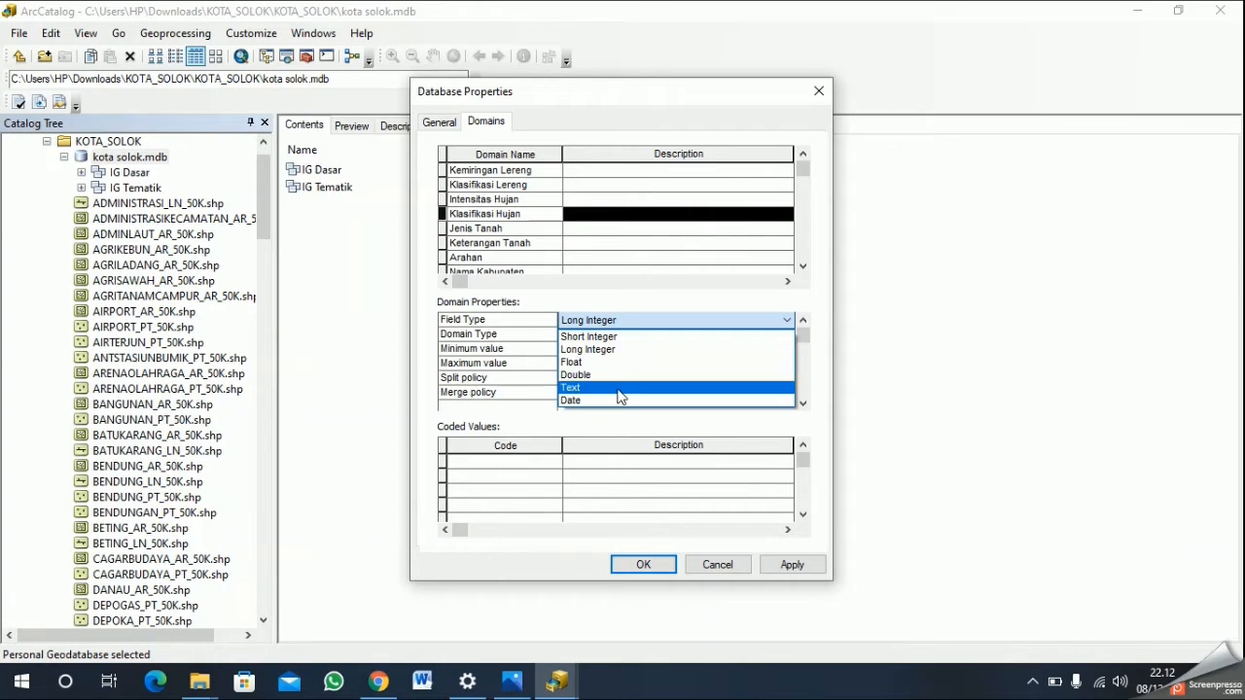
{"action": "left_click", "coordinate": [619, 389]}
- Enter the codes 1, 2, 3 and 4 as coded values of the Klasifikasi Hujan domain
{"action": "left_click", "coordinate": [540, 463]}
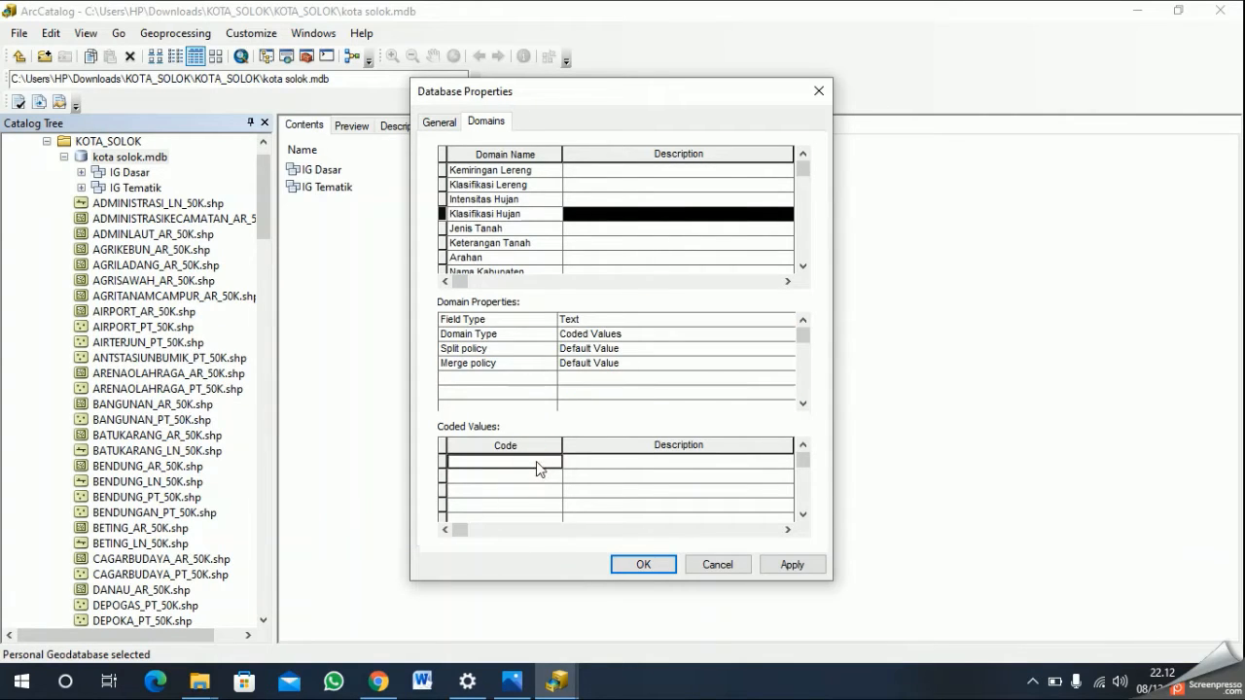
{"action": "type", "text": "1"}
{"action": "key", "text": "Down"}
{"action": "type", "text": "2"}
{"action": "key", "text": "Down"}
{"action": "type", "text": "3"}
{"action": "key", "text": "Down"}
{"action": "type", "text": "4"}
{"action": "key", "text": "Right"}
{"action": "key", "text": "Up"}
{"action": "key", "text": "Up"}
{"action": "key", "text": "Up"}
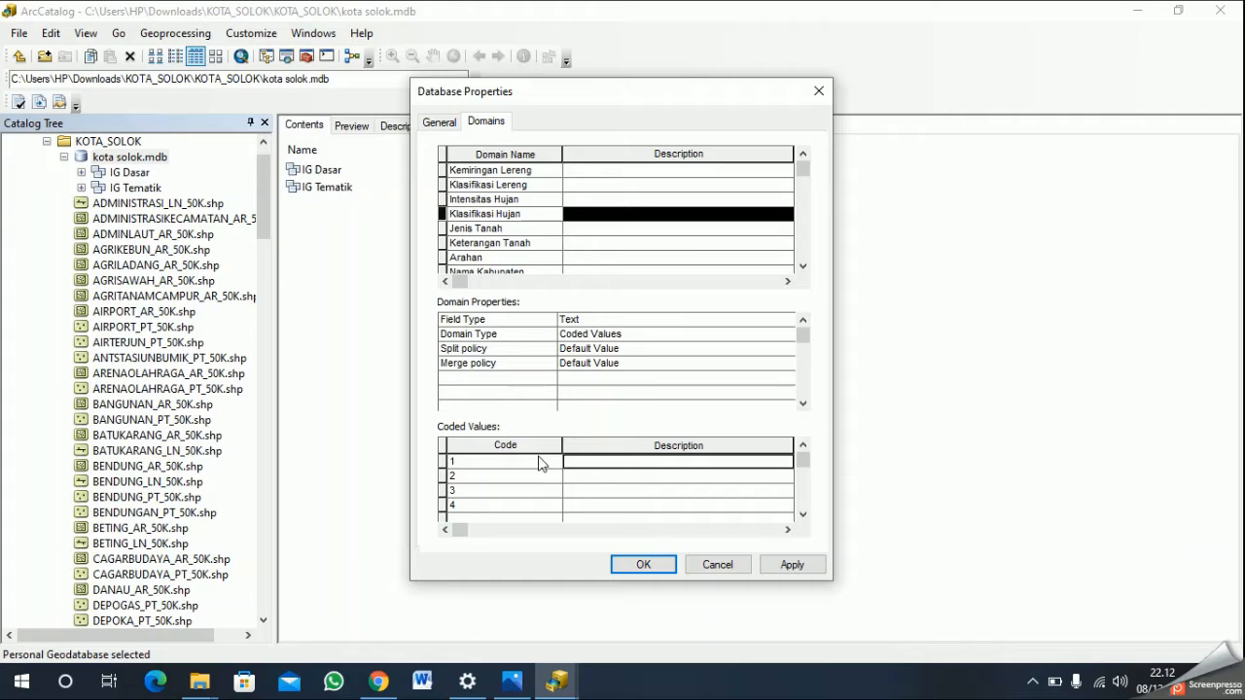
- Describe Klasifikasi Hujan codes 1 to 4 as "Sangat Rendah", "Rendah", "Sedang" and "Tinggi"
{"action": "type", "text": "Sangat "}
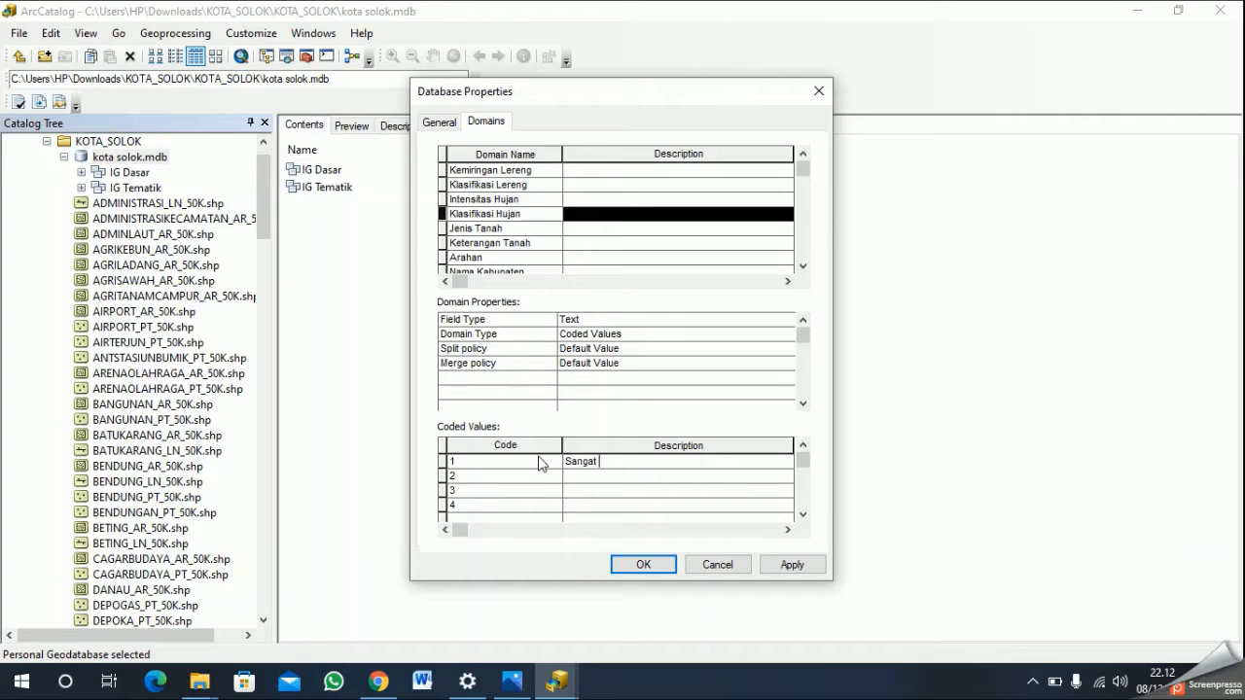
{"action": "type", "text": "Rendah"}
{"action": "key", "text": "Down"}
{"action": "type", "text": "Rendah"}
{"action": "key", "text": "Down"}
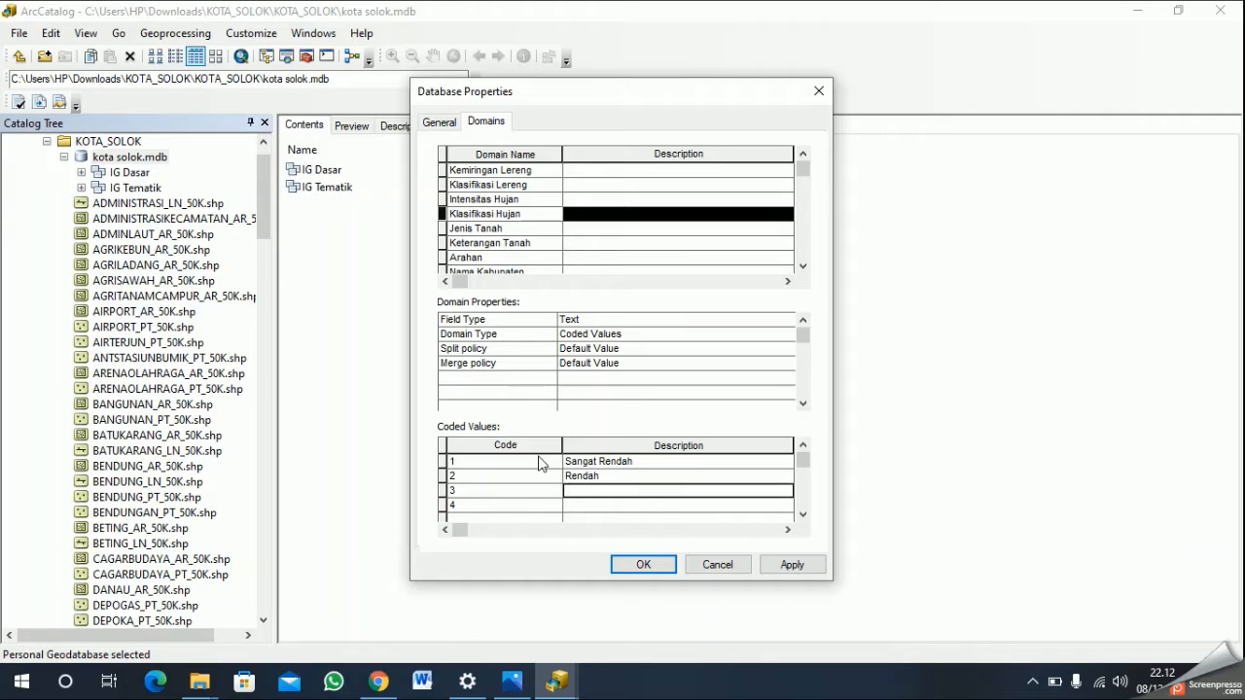
{"action": "type", "text": "Sedang"}
{"action": "key", "text": "Down"}
{"action": "type", "text": "Tinggi"}
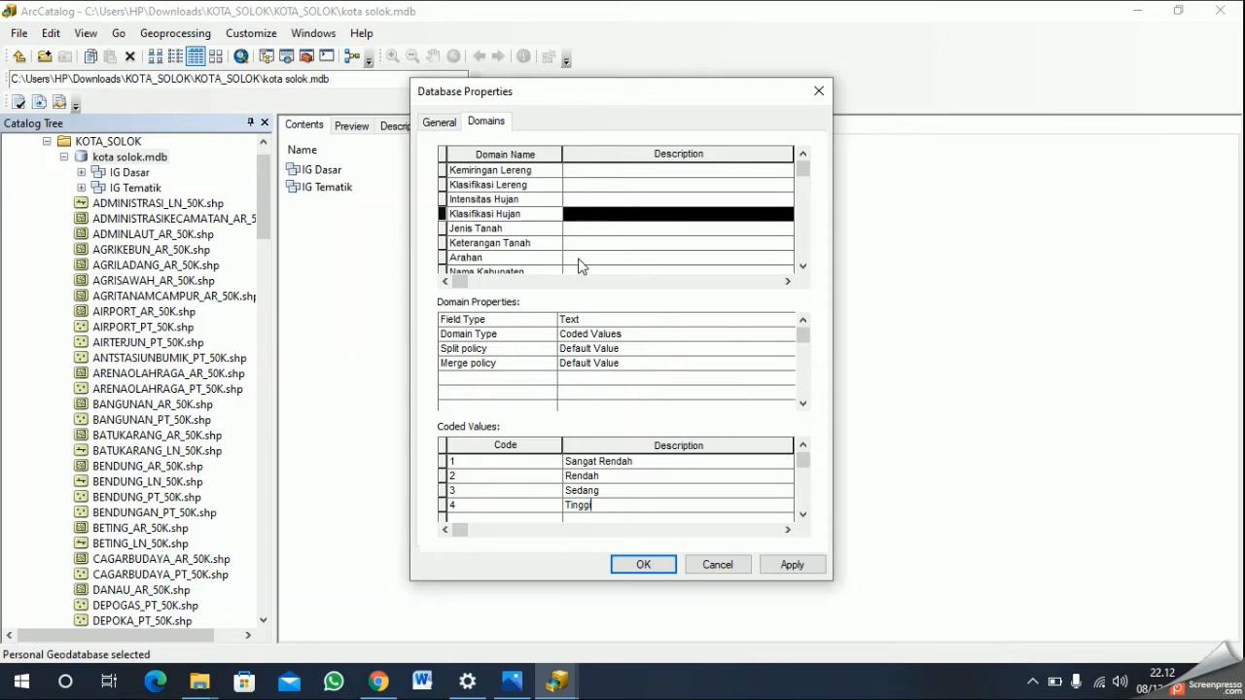
- Set the field type of the Jenis Tanah domain to Text
{"action": "left_click", "coordinate": [551, 230]}
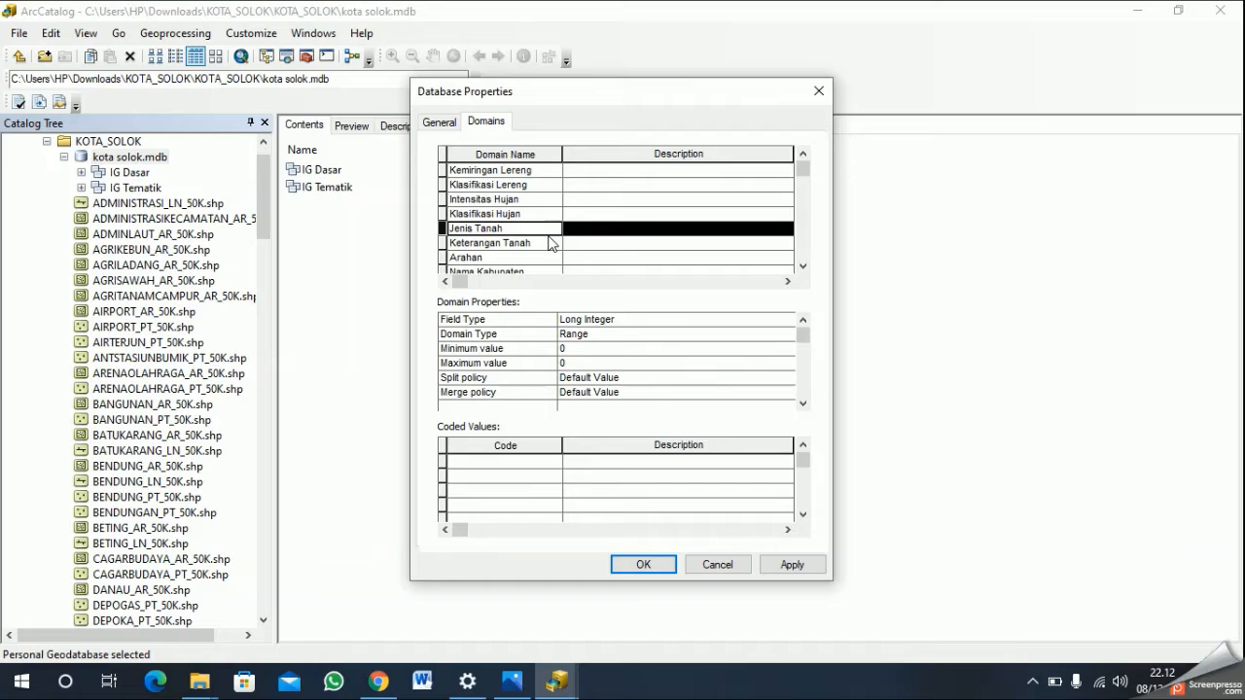
{"action": "left_click", "coordinate": [597, 321]}
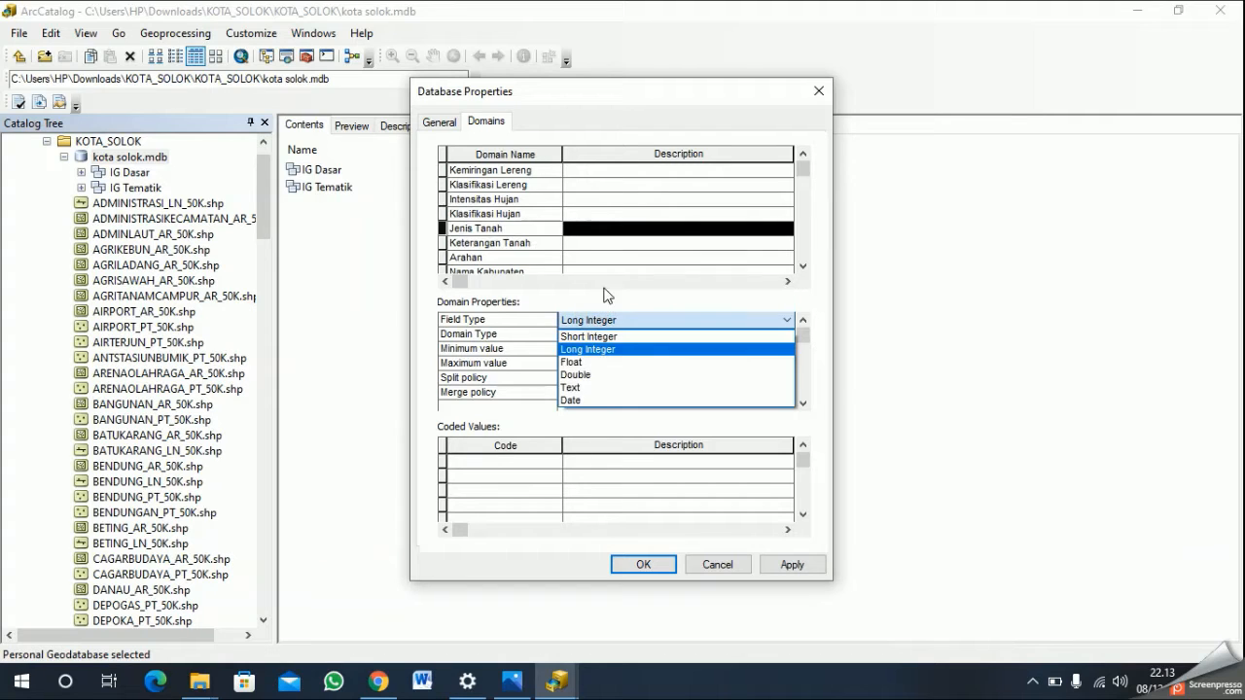
{"action": "left_click", "coordinate": [614, 394]}
- Enter the codes 1, 2, 3, 4, 5, 6 and 7 as coded values of the Jenis Tanah domain
{"action": "left_click", "coordinate": [531, 463]}
{"action": "type", "text": "1"}
{"action": "key", "text": "Return"}
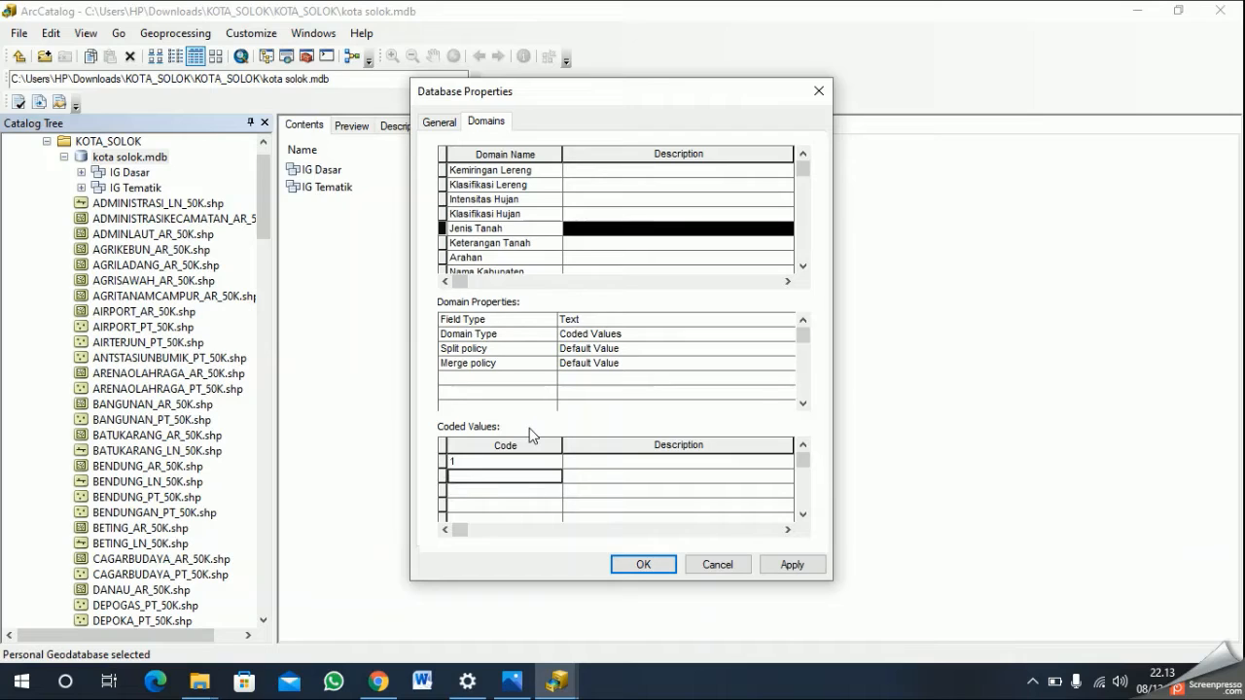
{"action": "type", "text": "2"}
{"action": "key", "text": "Return"}
{"action": "type", "text": "3"}
{"action": "key", "text": "Return"}
{"action": "type", "text": "4"}
{"action": "key", "text": "Return"}
{"action": "type", "text": "5"}
{"action": "key", "text": "Return"}
{"action": "type", "text": "6 7"}
{"action": "key", "text": "Down"}
{"action": "key", "text": "Right"}
{"action": "key", "text": "Up"}
{"action": "key", "text": "Up"}
{"action": "key", "text": "Up"}
{"action": "key", "text": "Up"}
{"action": "key", "text": "Up"}
{"action": "key", "text": "Up"}
{"action": "key", "text": "Up"}
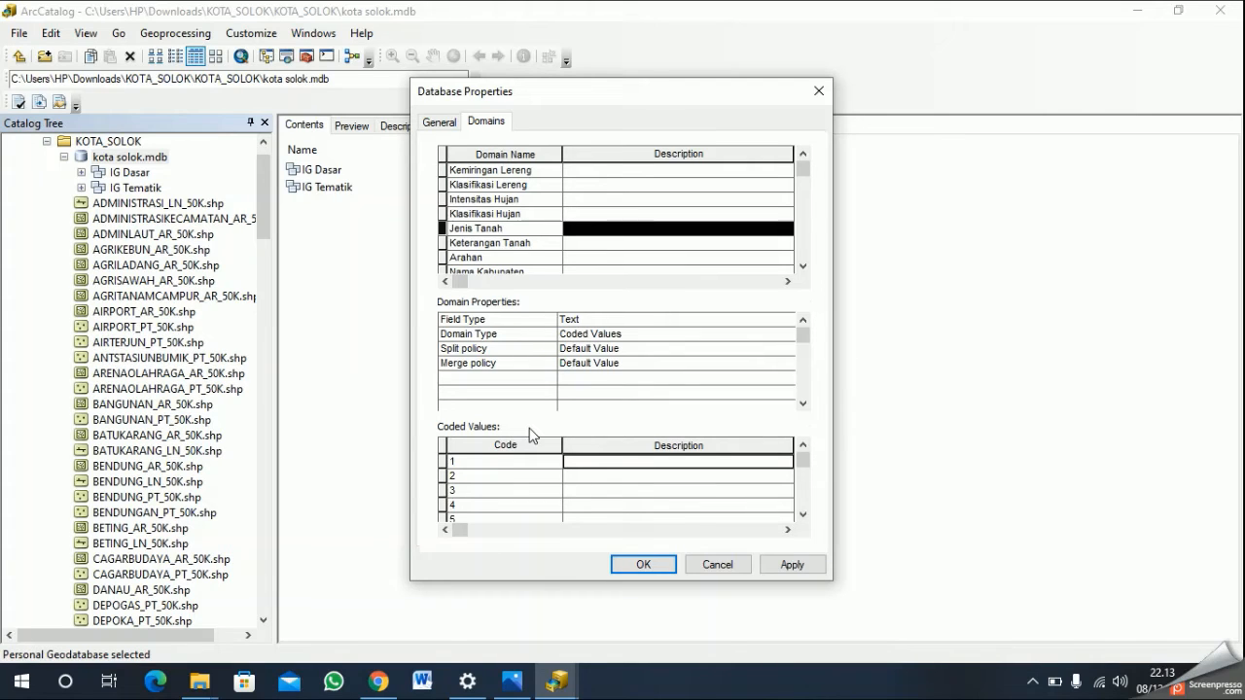
- Describe Jenis Tanah codes 1 to 3 as "Regosol", "Kambisol" and "Aluvial"
{"action": "type", "text": "Regis"}
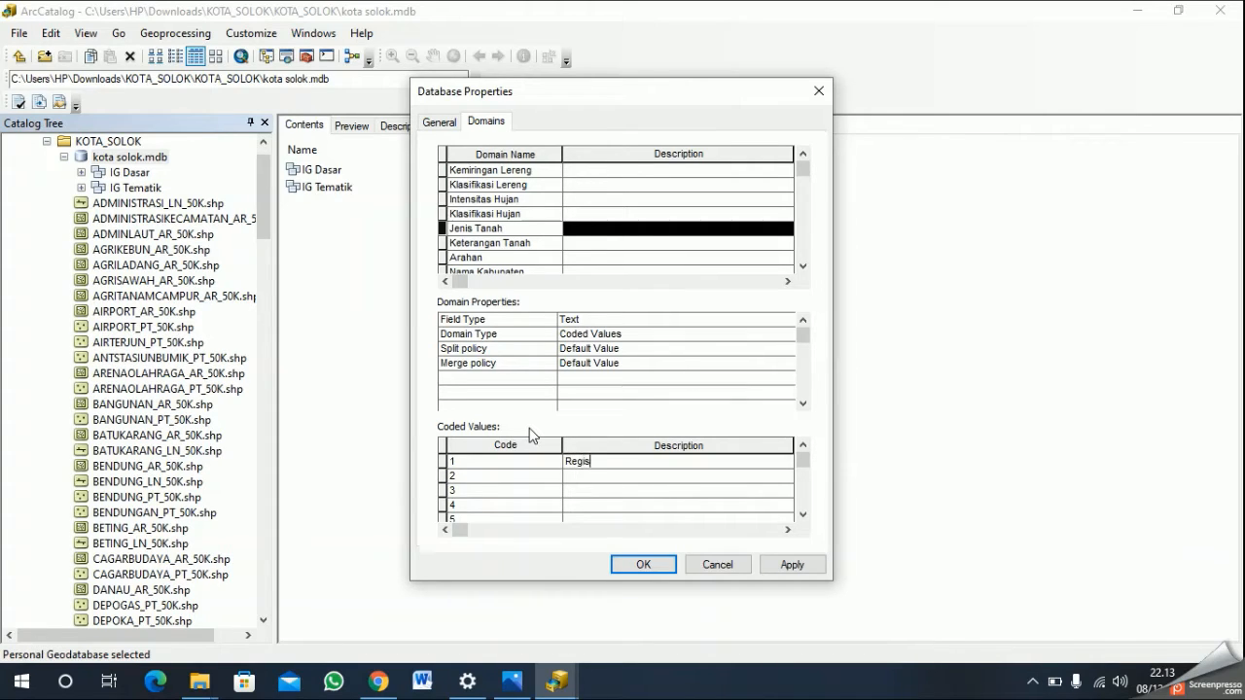
{"action": "key", "text": "BackSpace"}
{"action": "type", "text": "osol"}
{"action": "key", "text": "Down"}
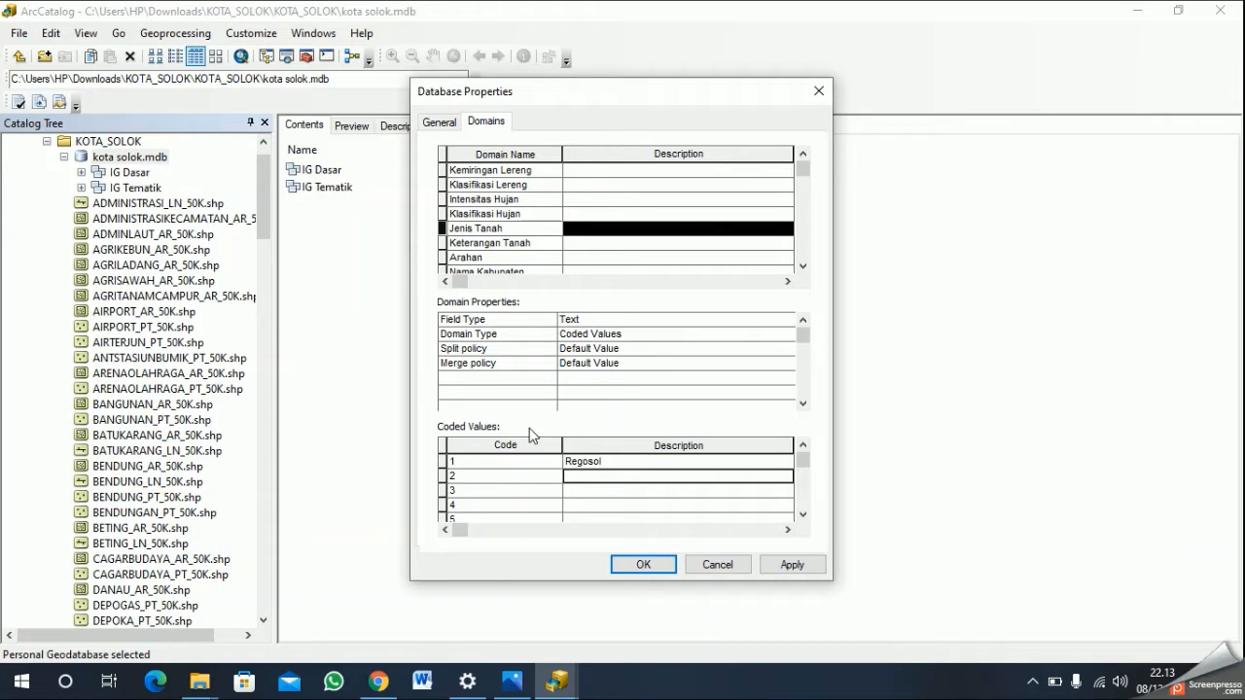
{"action": "type", "text": "Kambisol"}
{"action": "key", "text": "Down"}
{"action": "type", "text": "Aluvial"}
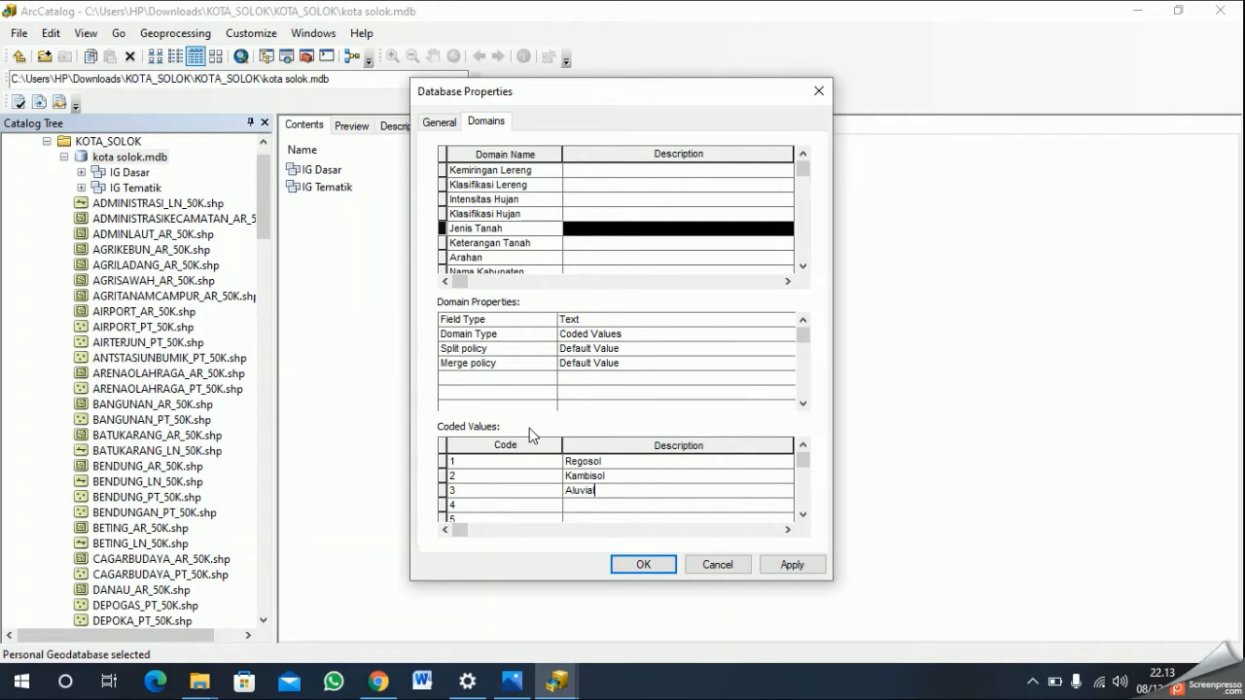
{"action": "key", "text": "Down"}
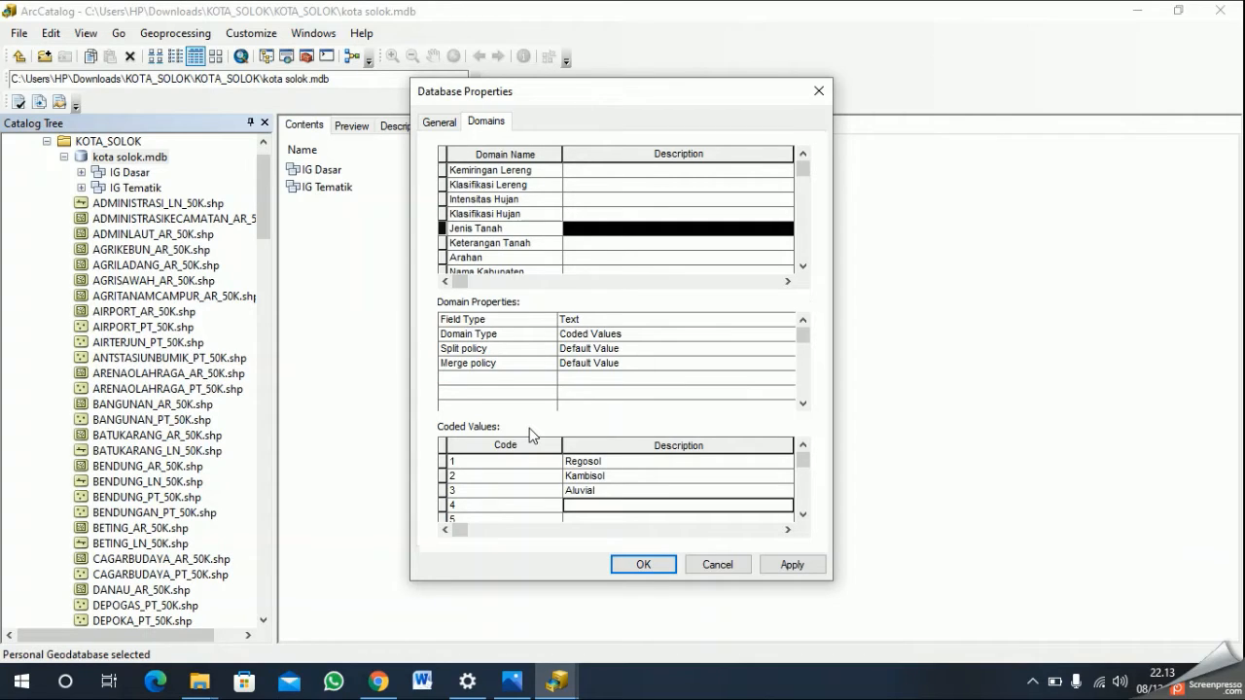
- Describe Jenis Tanah code 4 as "Gleisol" and code 5 as "Latosol"
{"action": "type", "text": "Gelisol"}
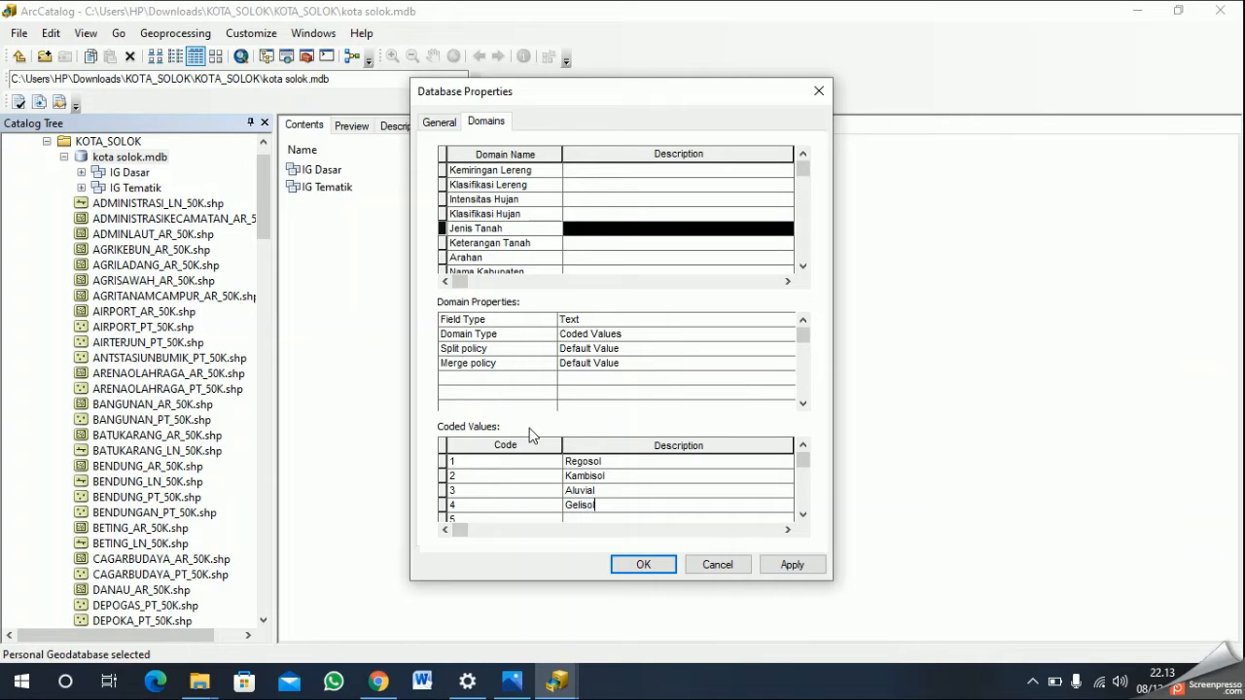
{"action": "key", "text": "BackSpace"}
{"action": "key", "text": "BackSpace"}
{"action": "key", "text": "BackSpace"}
{"action": "key", "text": "BackSpace"}
{"action": "key", "text": "BackSpace"}
{"action": "key", "text": "BackSpace"}
{"action": "type", "text": "leisol"}
{"action": "key", "text": "Return"}
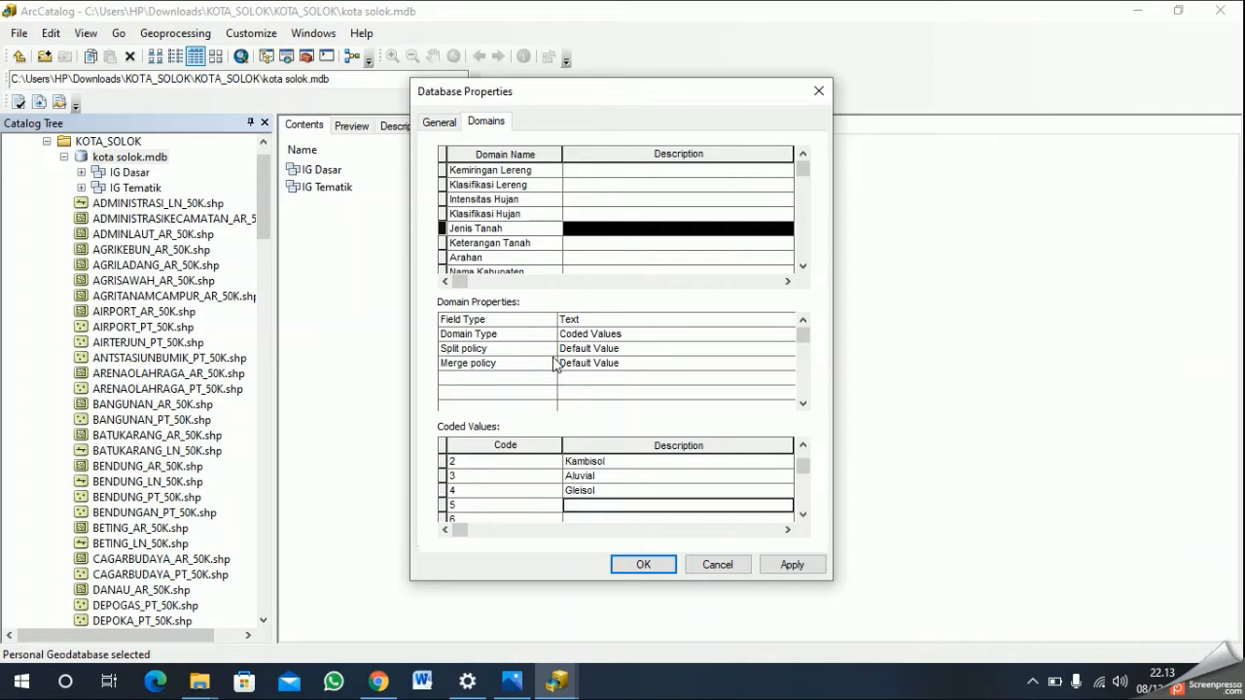
{"action": "type", "text": "Latoso"}
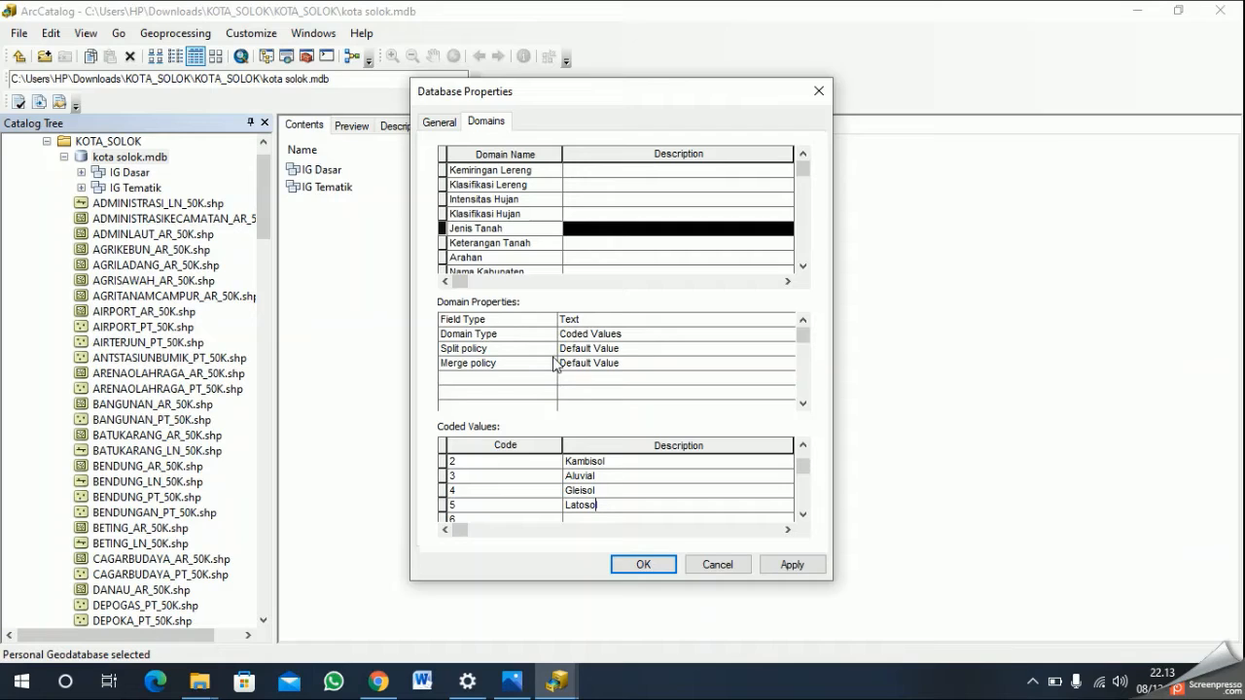
{"action": "type", "text": "l"}
{"action": "left_click", "coordinate": [627, 503]}
{"action": "key", "text": "Down"}
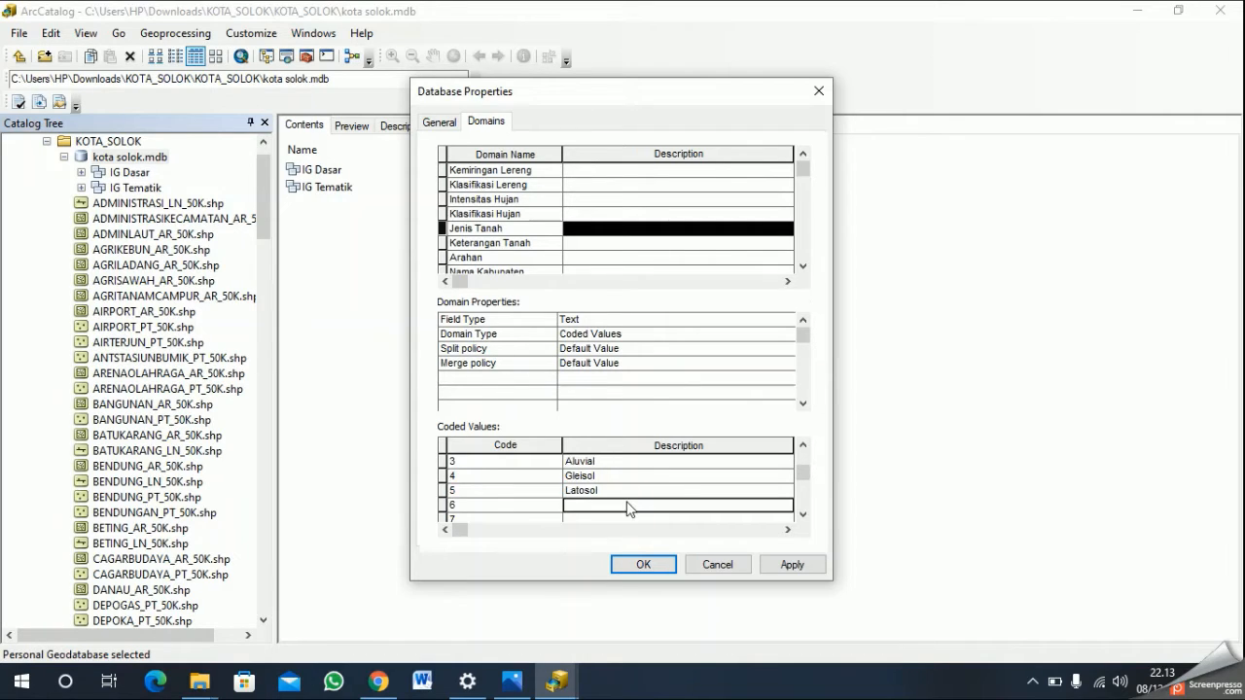
- Describe Jenis Tanah code 6 as "Grumusol" and code 7 as "Mediteran"
{"action": "type", "text": "Grumusol"}
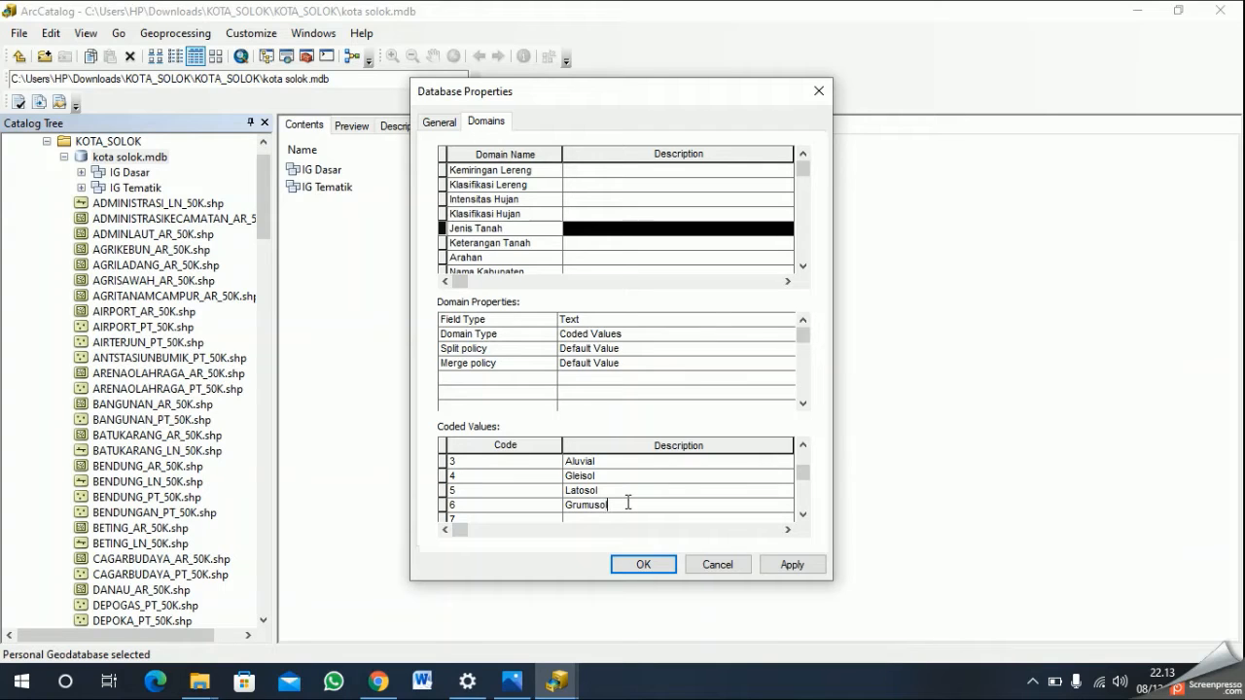
{"action": "key", "text": "Down"}
{"action": "type", "text": "Mediteran"}
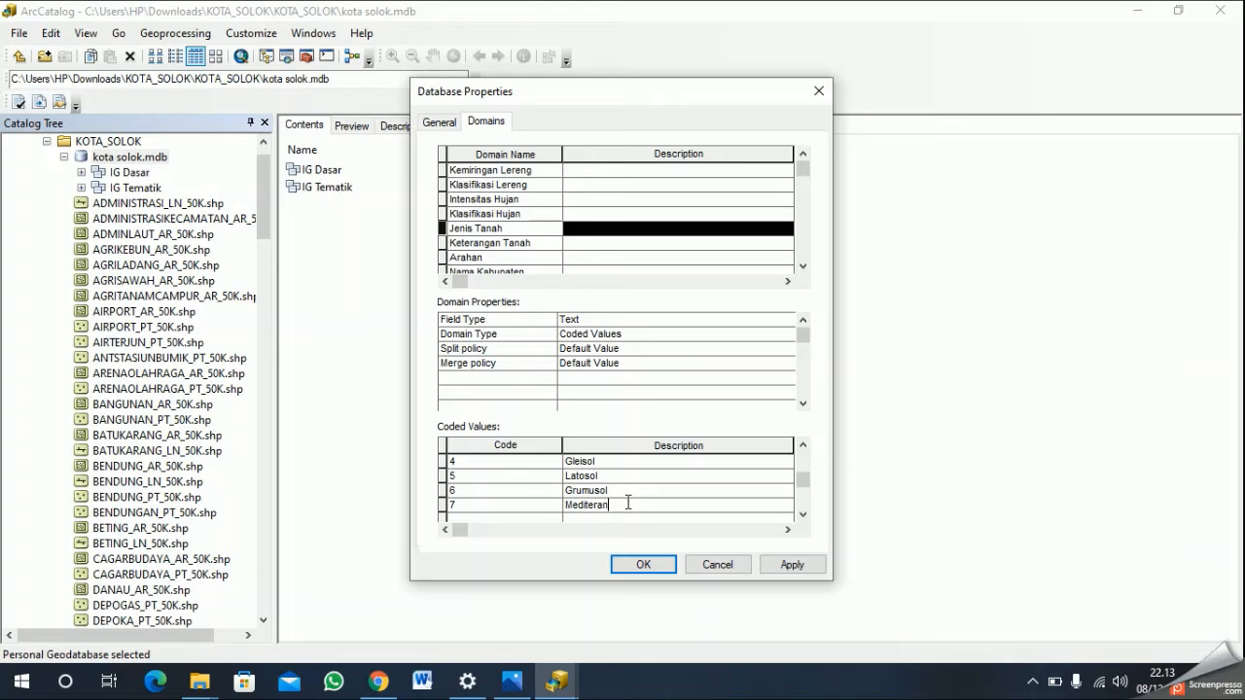
- Set the field type of the Keterangan Tanah domain to Text
{"action": "left_click", "coordinate": [541, 242]}
{"action": "left_click", "coordinate": [589, 319]}
{"action": "left_click", "coordinate": [593, 321]}
{"action": "left_click", "coordinate": [610, 388]}
- Enter the codes 1, 2, 3, 4, 5, 6 and 7 as coded values of the Keterangan Tanah domain
{"action": "left_click", "coordinate": [547, 463]}
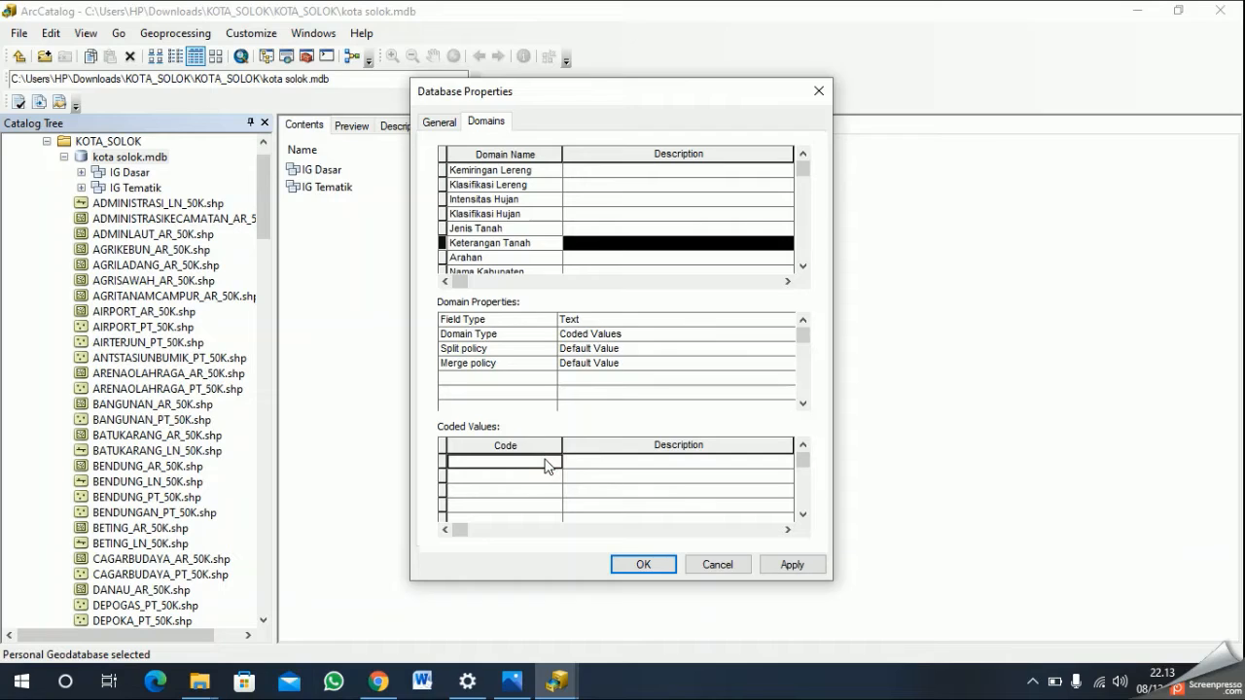
{"action": "type", "text": "1"}
{"action": "key", "text": "Down"}
{"action": "type", "text": "2"}
{"action": "key", "text": "Down"}
{"action": "type", "text": "3"}
{"action": "key", "text": "Down"}
{"action": "type", "text": "4"}
{"action": "key", "text": "Down"}
{"action": "type", "text": "5"}
{"action": "key", "text": "Down"}
{"action": "type", "text": "6"}
{"action": "key", "text": "Down"}
{"action": "type", "text": "7"}
{"action": "key", "text": "Right"}
{"action": "key", "text": "Up"}
{"action": "key", "text": "Up"}
{"action": "key", "text": "Up"}
{"action": "key", "text": "Up"}
{"action": "key", "text": "Up"}
{"action": "key", "text": "Up"}
- Describe Keterangan Tanah code 1 as "Sangat Peka" and code 2 as "Agak Peka"
{"action": "type", "text": "Sangat Peka"}
{"action": "key", "text": "Down"}
{"action": "type", "text": "Aa"}
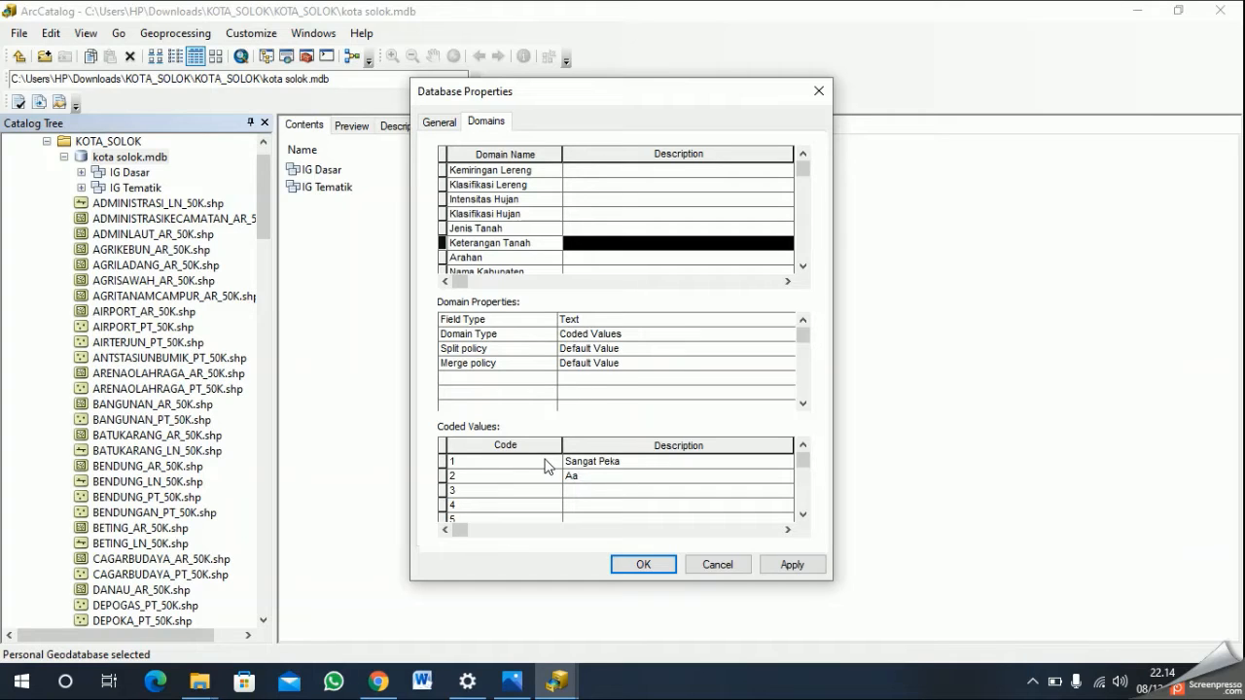
{"action": "type", "text": "gak Peka"}
{"action": "key", "text": "Down"}
- Describe Keterangan Tanah code 3 as "Tidak Peka" and code 4 as "Tidak peka"
{"action": "type", "text": "Ridal"}
{"action": "key", "text": "BackSpace"}
{"action": "key", "text": "BackSpace"}
{"action": "key", "text": "BackSpace"}
{"action": "key", "text": "BackSpace"}
{"action": "key", "text": "BackSpace"}
{"action": "type", "text": "Tidak Peka"}
{"action": "key", "text": "Down"}
{"action": "type", "text": "Tidak peka"}
{"action": "key", "text": "Down"}
- Describe Keterangan Tanah codes 5 to 7 as "Kurang Peka", "Peka" and "Agak Peka"
{"action": "type", "text": "Kur"}
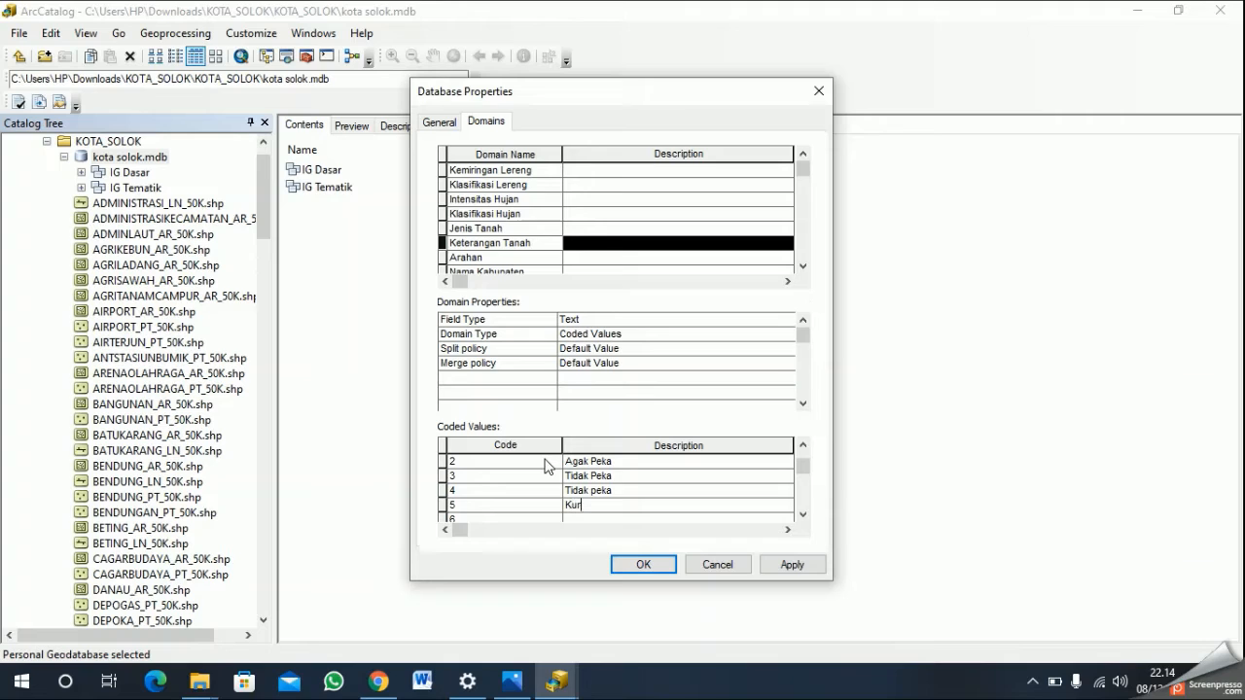
{"action": "type", "text": "ang Peka"}
{"action": "key", "text": "Down"}
{"action": "type", "text": "Peka"}
{"action": "key", "text": "Down"}
{"action": "type", "text": "Agak Peka"}
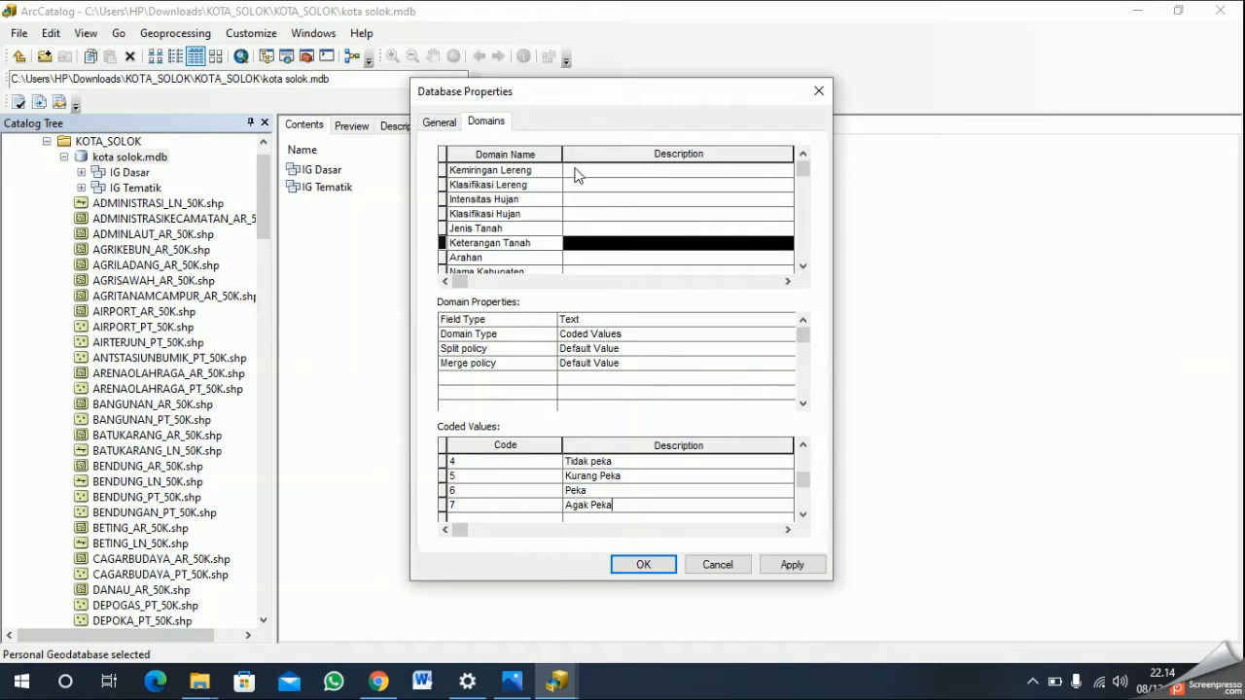
- Set the field type of the Arahan domain to Text
{"action": "scroll", "coordinate": [575, 175], "scroll_direction": "down", "scroll_amount": 1}
{"action": "left_click", "coordinate": [536, 216]}
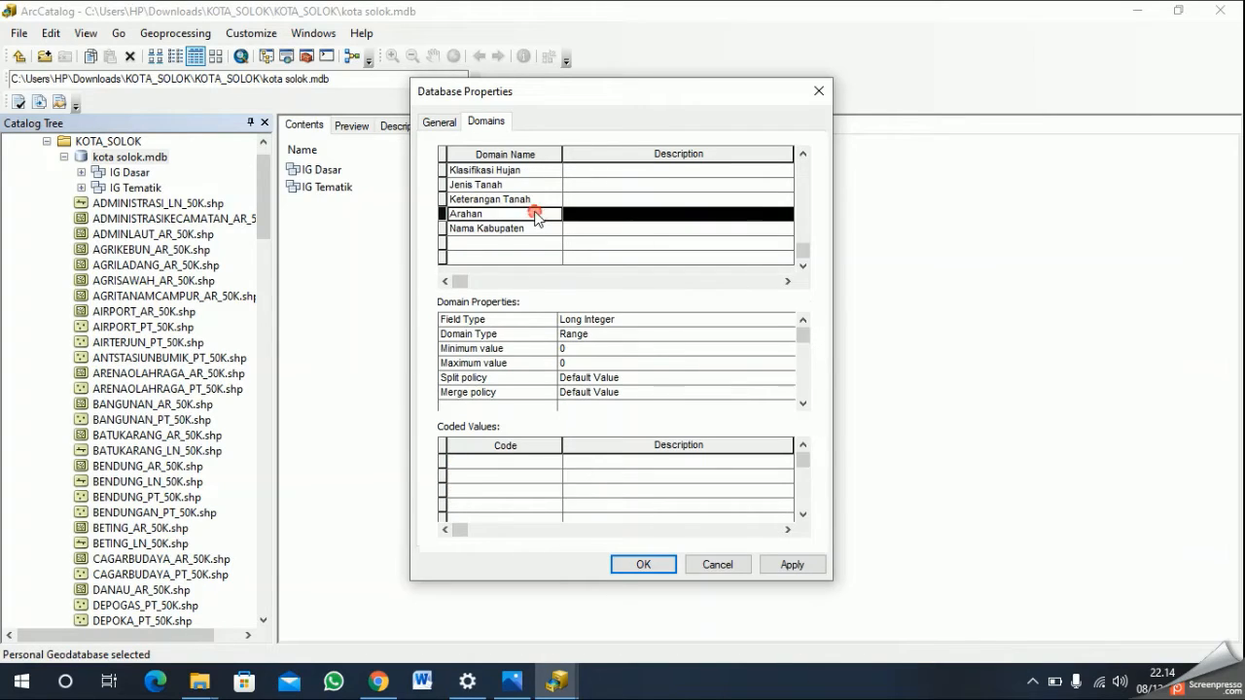
{"action": "left_click", "coordinate": [616, 320]}
{"action": "left_click", "coordinate": [613, 387]}
- Enter the codes 1, 2, 3 and 4 as coded values of the Arahan domain
{"action": "left_click", "coordinate": [543, 465]}
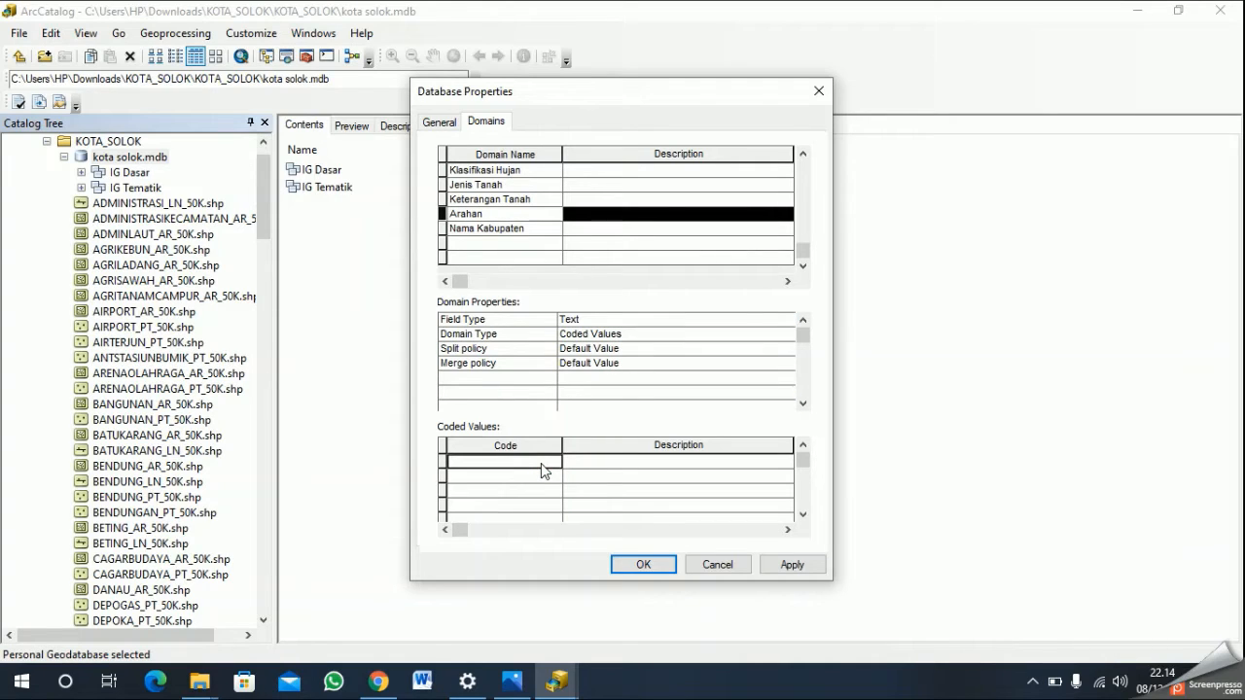
{"action": "type", "text": "1"}
{"action": "key", "text": "Down"}
{"action": "type", "text": "2"}
{"action": "key", "text": "Down"}
{"action": "type", "text": "3"}
{"action": "key", "text": "Down"}
{"action": "type", "text": "4"}
{"action": "key", "text": "Right"}
{"action": "key", "text": "Up"}
{"action": "key", "text": "Up"}
{"action": "key", "text": "Up"}
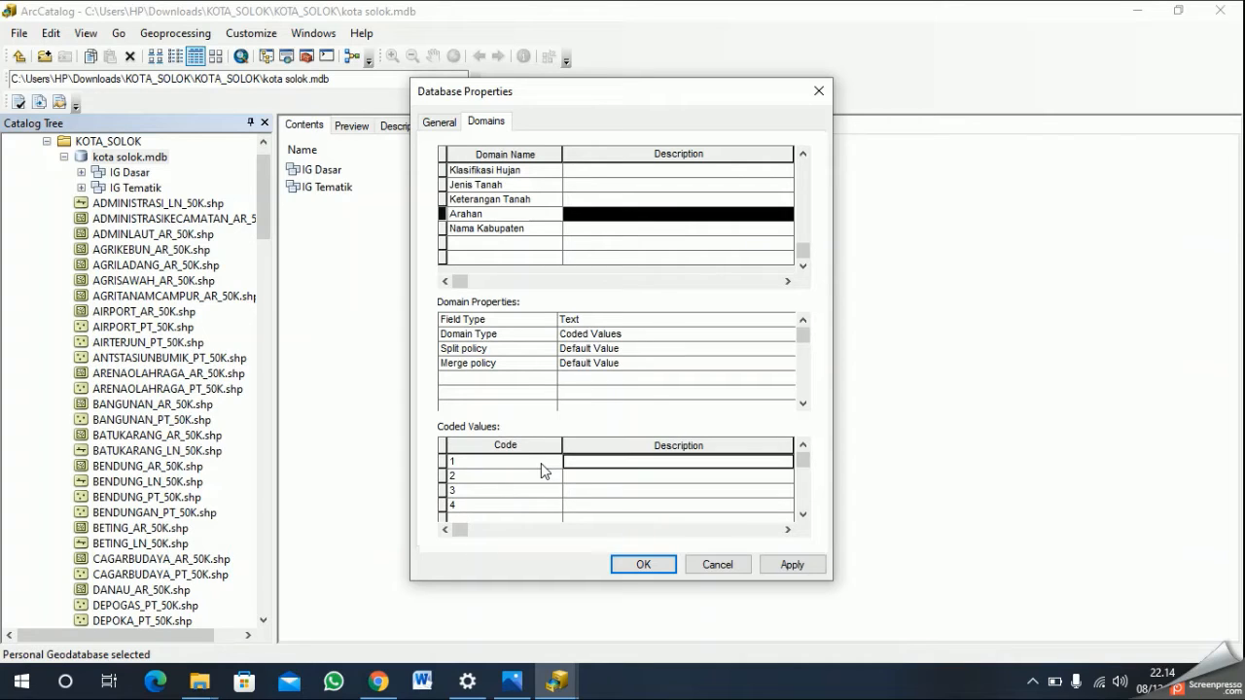
- Describe Arahan codes 1 and 2 as "Kawasan Lindung" and "Kawasan Penyangga"
{"action": "type", "text": "Kawasan Lindung"}
{"action": "key", "text": "Down"}
{"action": "type", "text": "Kawasan Pe"}
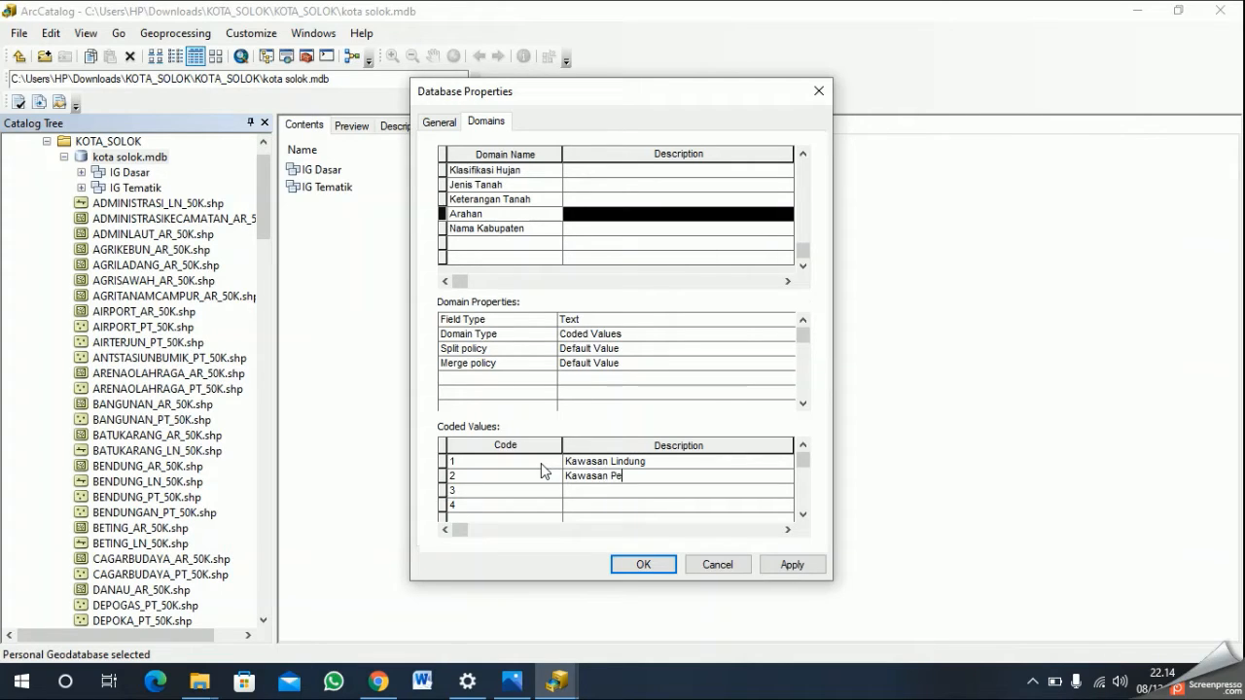
{"action": "type", "text": "nyangga"}
{"action": "key", "text": "Down"}
- Describe Arahan code 3 as "Kawasan Budidaya Tanaman Tahunan"
{"action": "type", "text": "Kawasan Budidaya Tanah"}
{"action": "key", "text": "BackSpace"}
{"action": "type", "text": "man Tanhunan"}
{"action": "key", "text": "Down"}
- Describe Arahan code 4 as "Kawasan Budidaya Tanaman Semusim dan Permukiman"
{"action": "type", "text": "Kawas"}
{"action": "type", "text": "an Budi"}
{"action": "type", "text": "daya T"}
{"action": "type", "text": "anaman Se"}
{"action": "type", "text": "musim dan "}
{"action": "type", "text": "Permuk"}
{"action": "type", "text": "iman"}
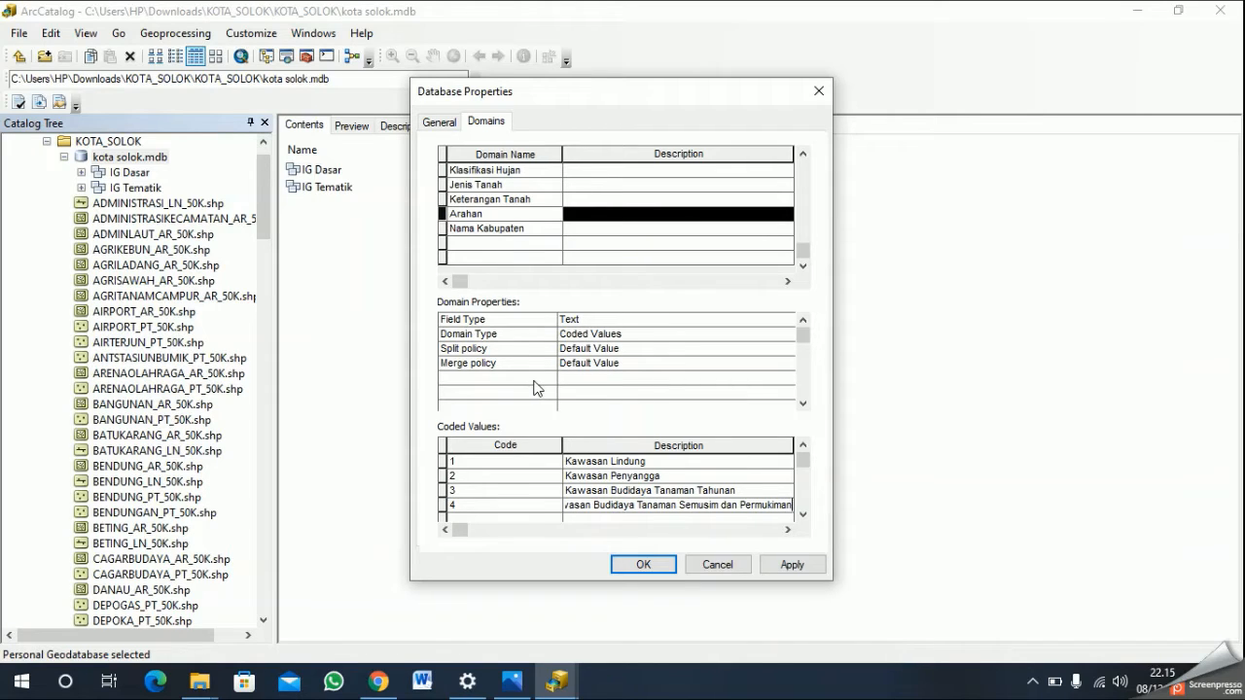
- Set the field type of the Nama Kabupaten domain to Text
{"action": "left_click", "coordinate": [519, 230]}
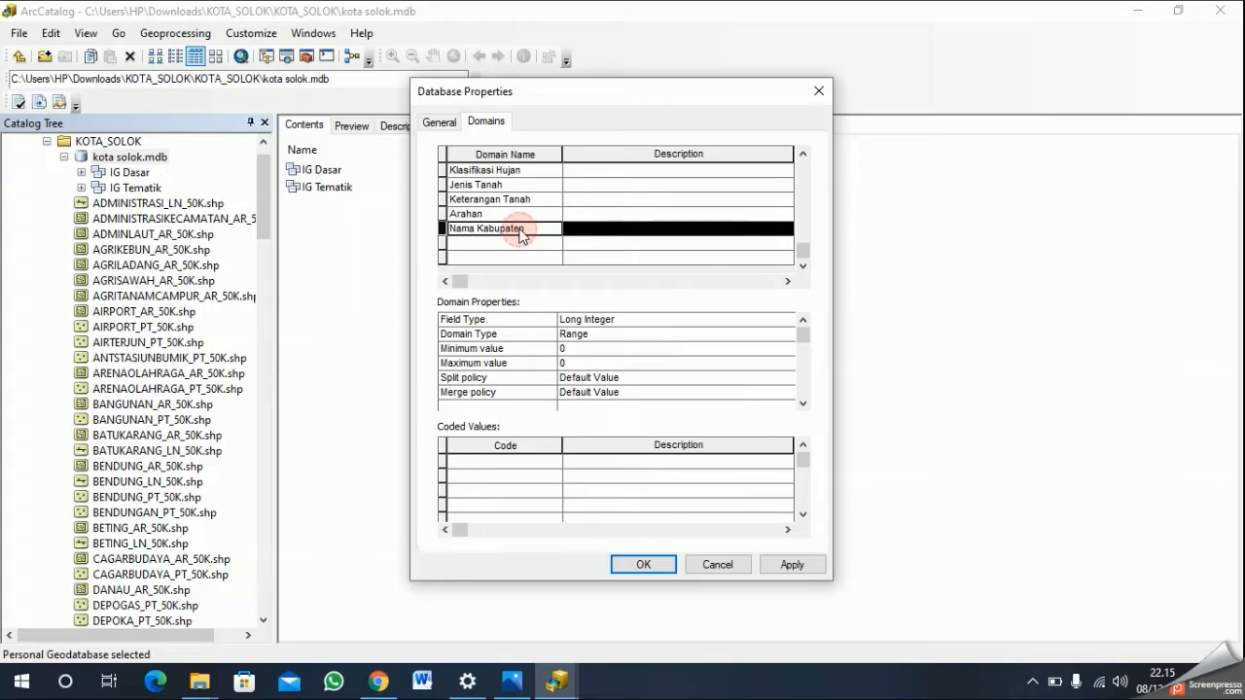
{"action": "left_click", "coordinate": [658, 320]}
{"action": "left_click", "coordinate": [622, 387]}
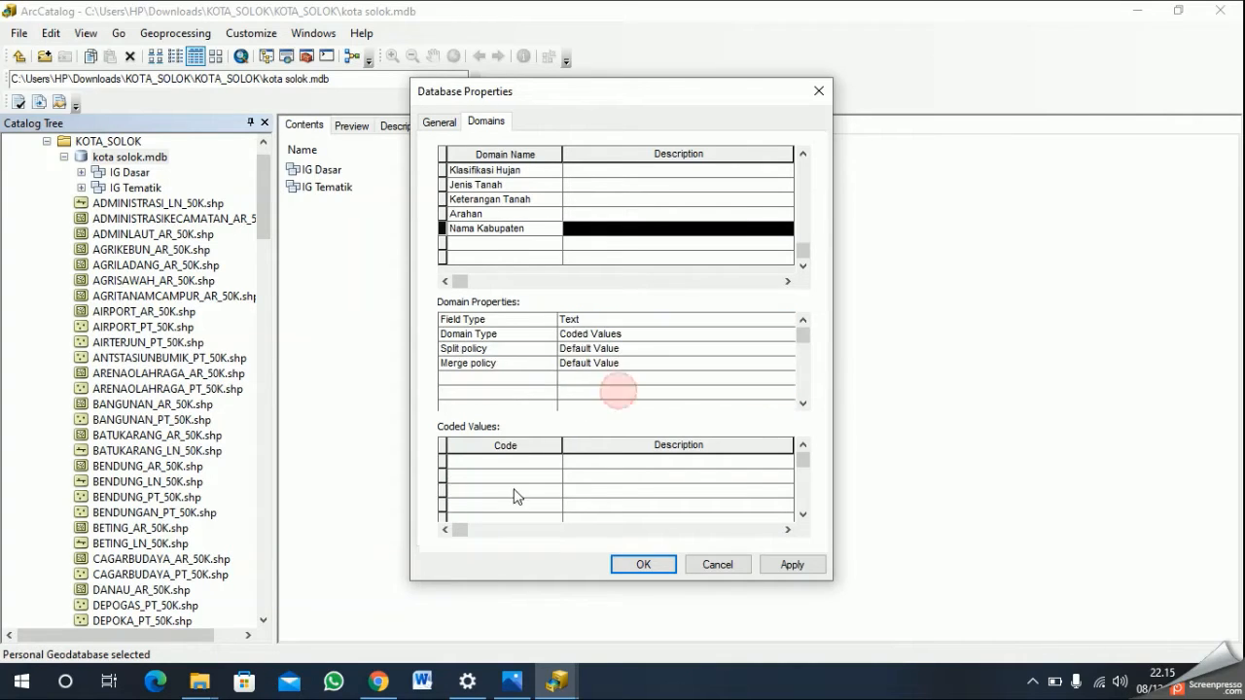
- Add code 1 with the description "Kota Solok" to the Nama Kabupaten domain and save the database's domains
{"action": "left_click", "coordinate": [530, 462]}
{"action": "type", "text": "1"}
{"action": "key", "text": "Tab"}
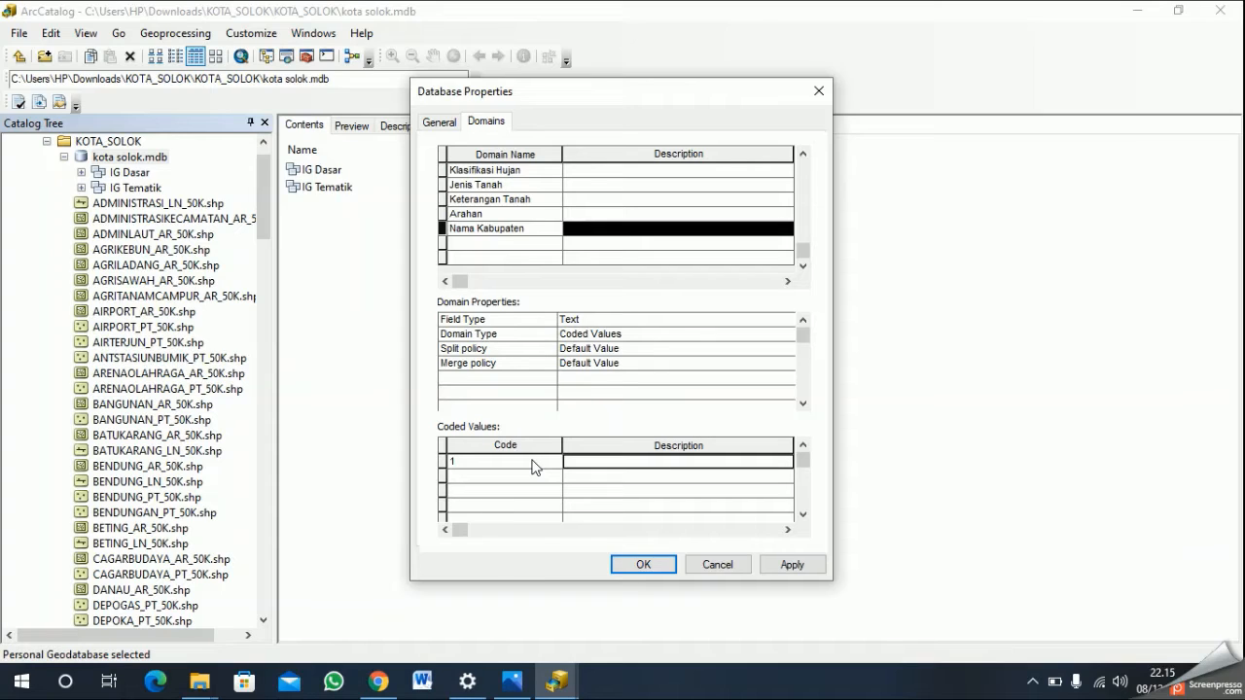
{"action": "type", "text": "Kota Solok"}
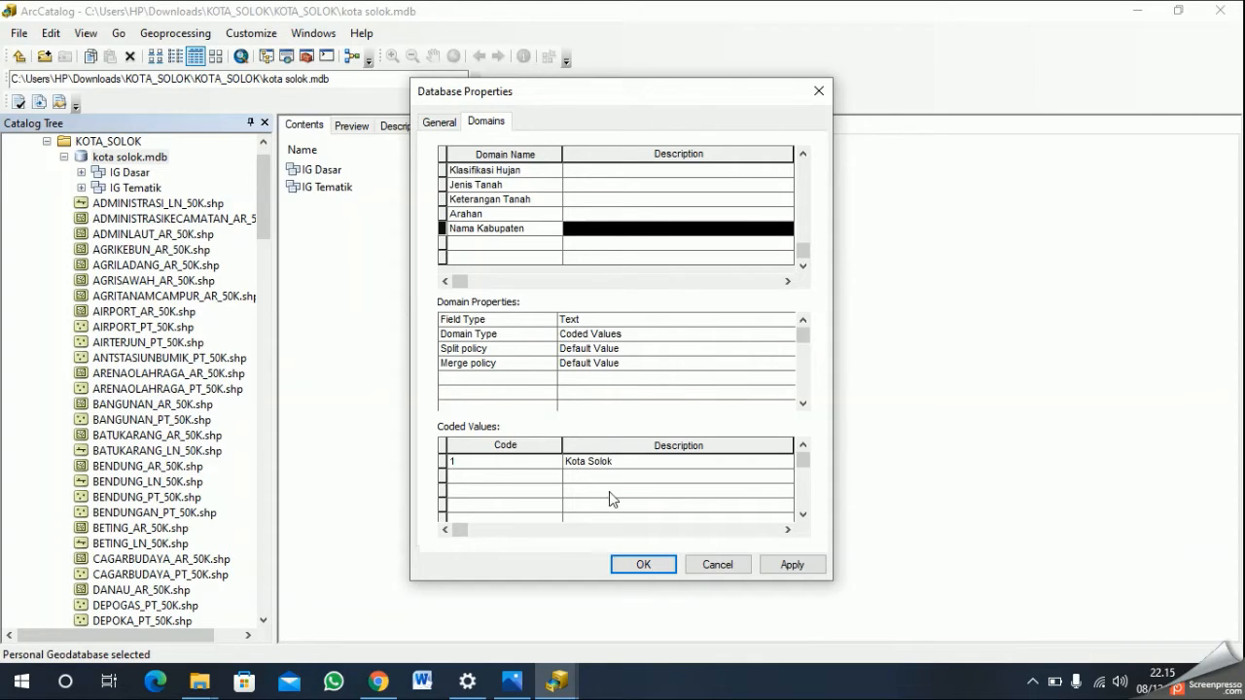
{"action": "left_click", "coordinate": [798, 566]}
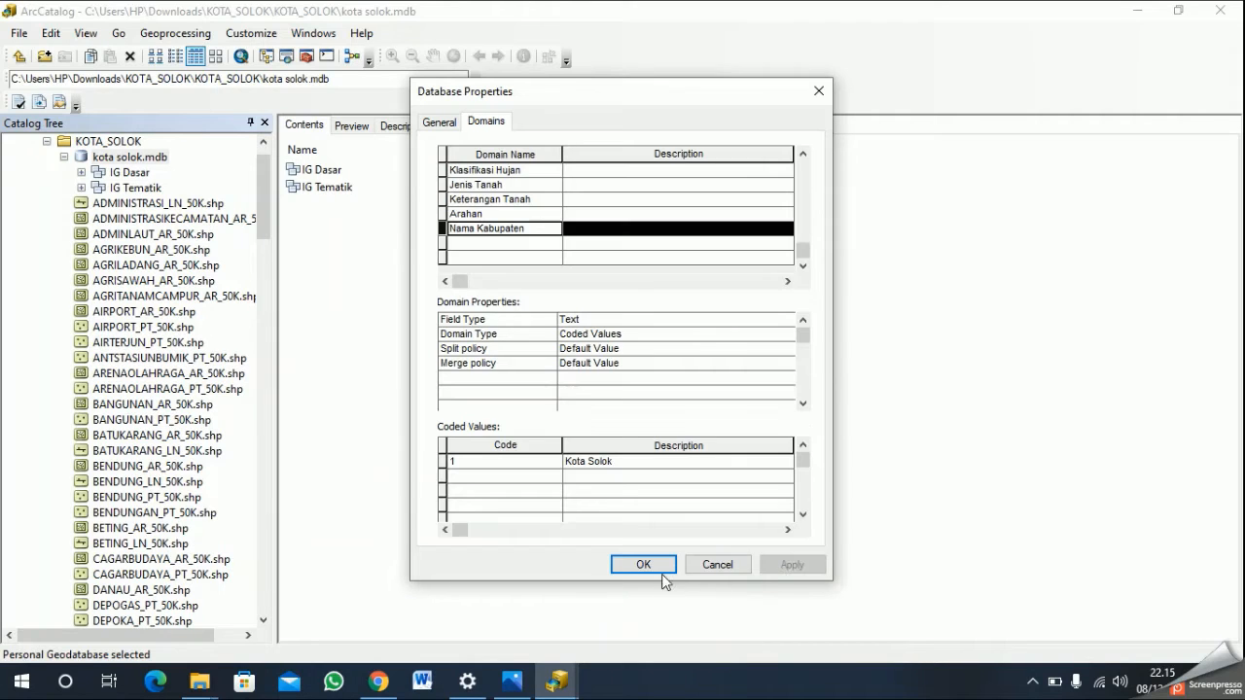
{"action": "left_click", "coordinate": [643, 565]}
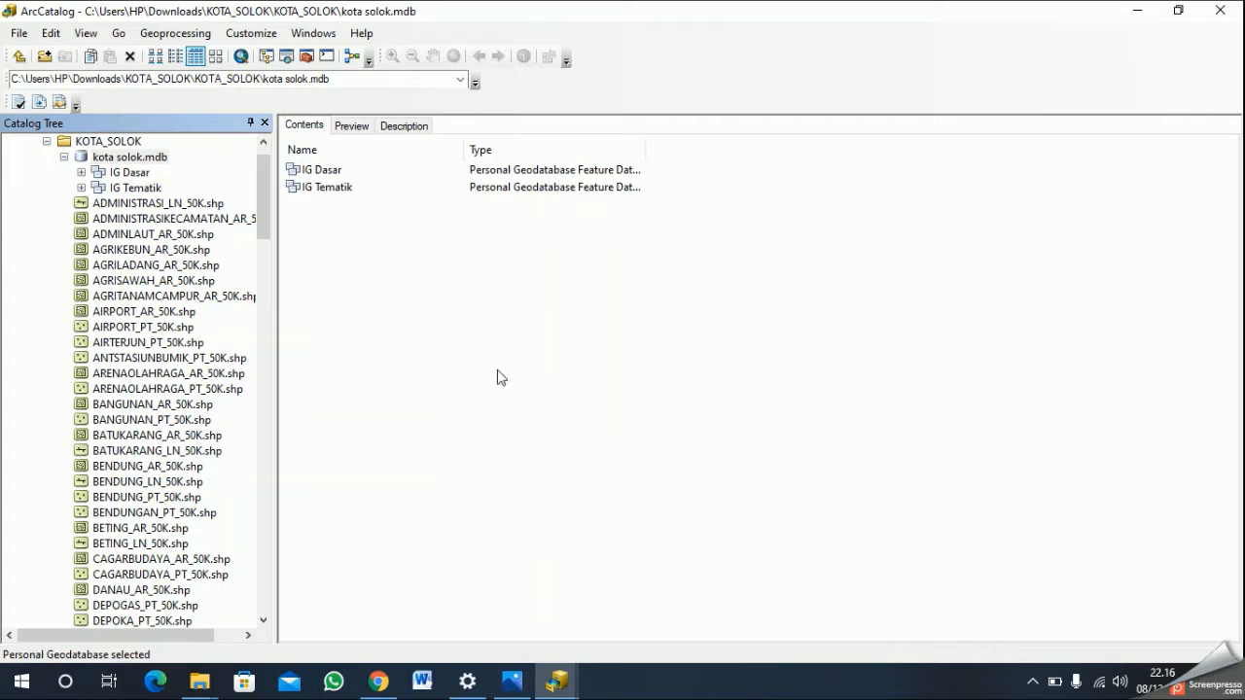
- Open the properties of the Peta_Batas_Adm feature class in the IG Dasar dataset
{"action": "left_click", "coordinate": [191, 170]}
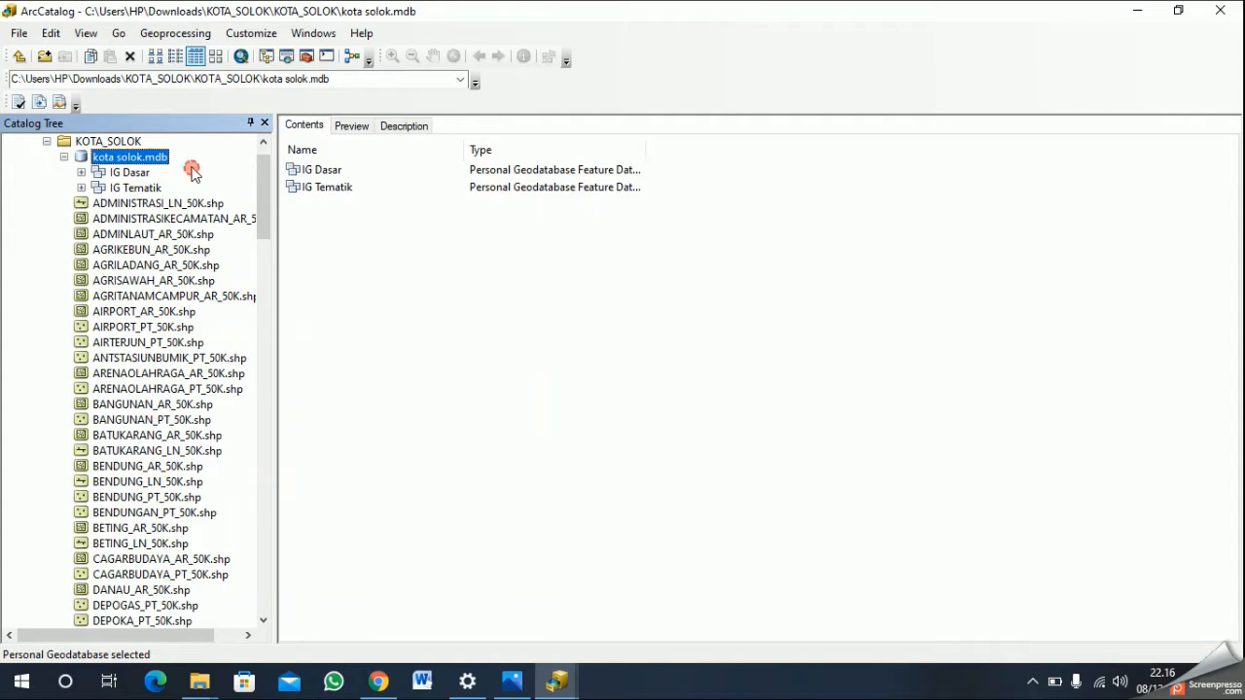
{"action": "left_click", "coordinate": [142, 175]}
{"action": "left_click", "coordinate": [373, 170]}
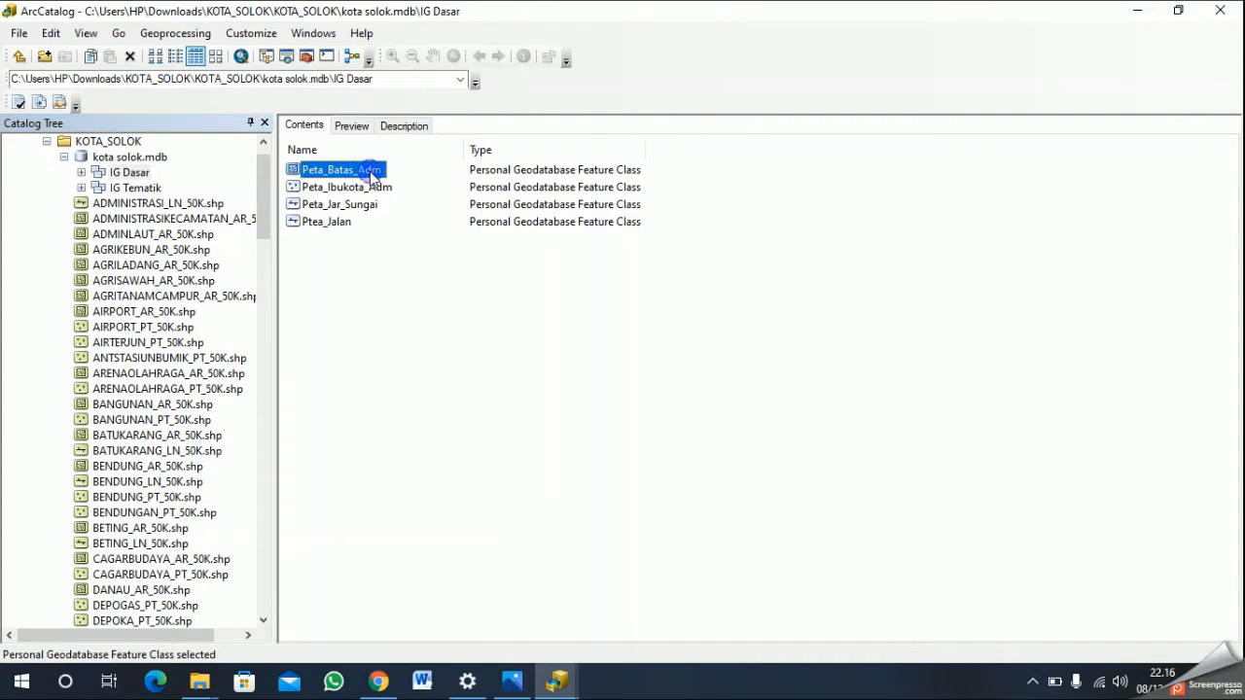
{"action": "right_click", "coordinate": [370, 171]}
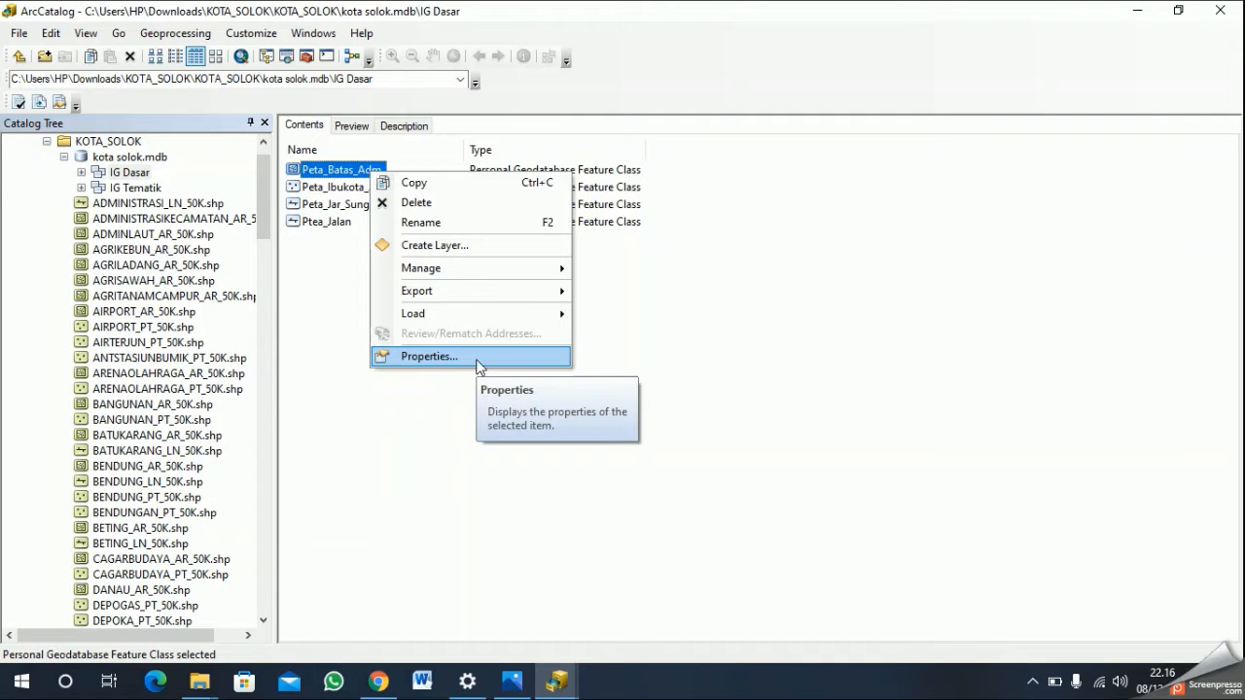
{"action": "left_click", "coordinate": [429, 356]}
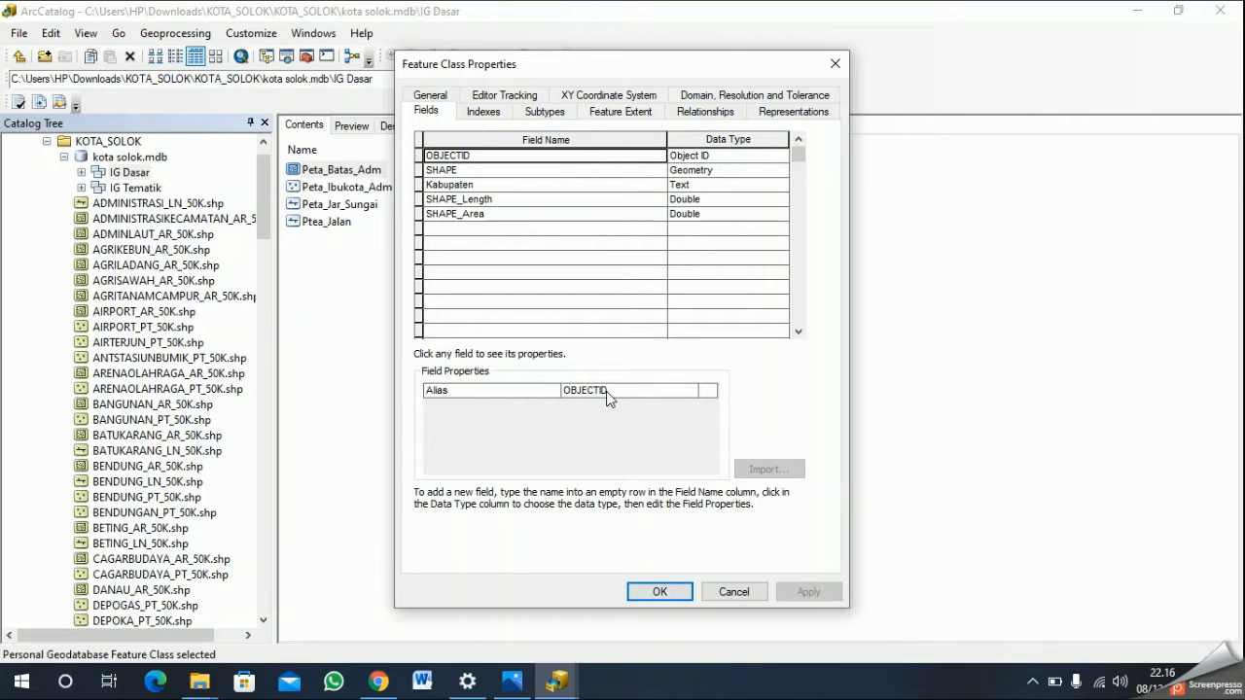
{"action": "left_click", "coordinate": [651, 392]}
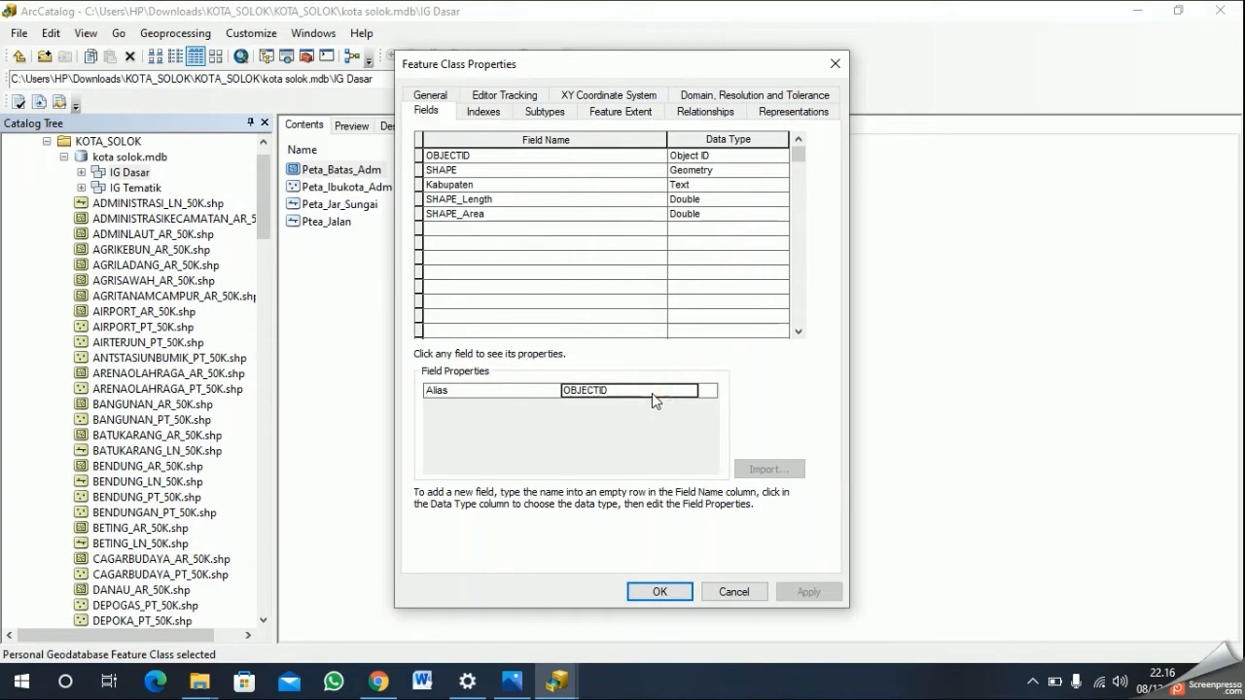
{"action": "left_click", "coordinate": [506, 392]}
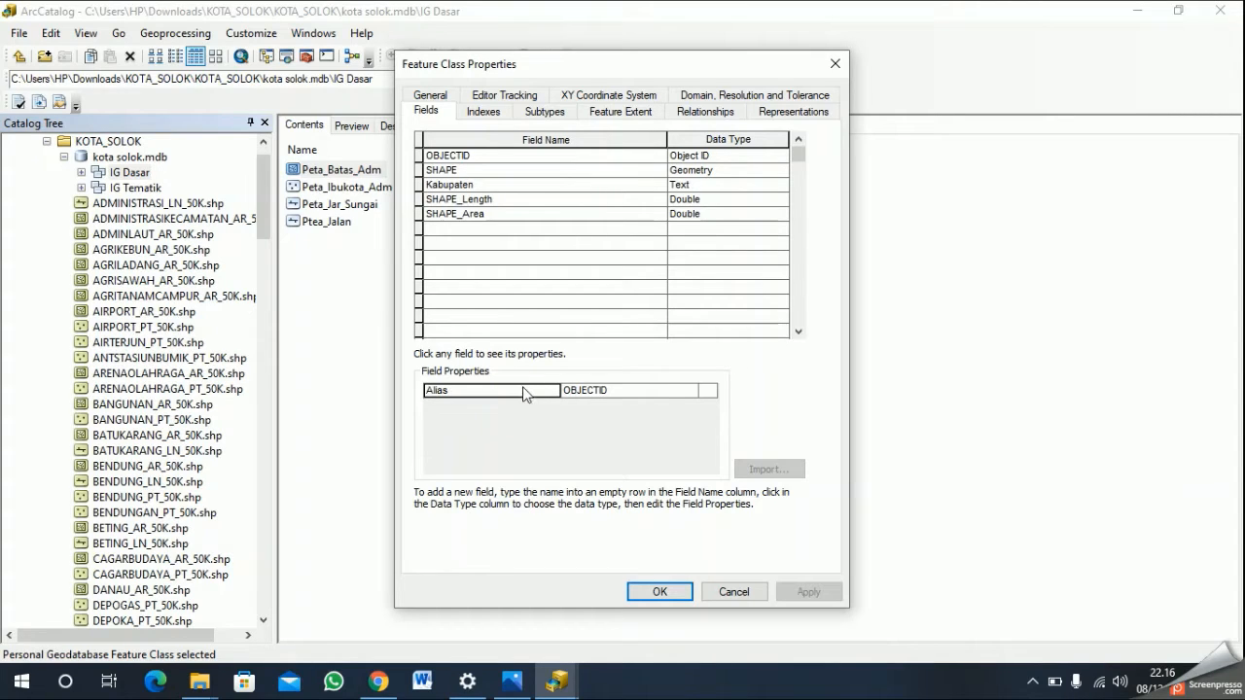
{"action": "left_click", "coordinate": [707, 391]}
- Assign the Nama Kabupaten domain to the Kabupaten field of Peta_Batas_Adm and save the properties
{"action": "left_click", "coordinate": [537, 191]}
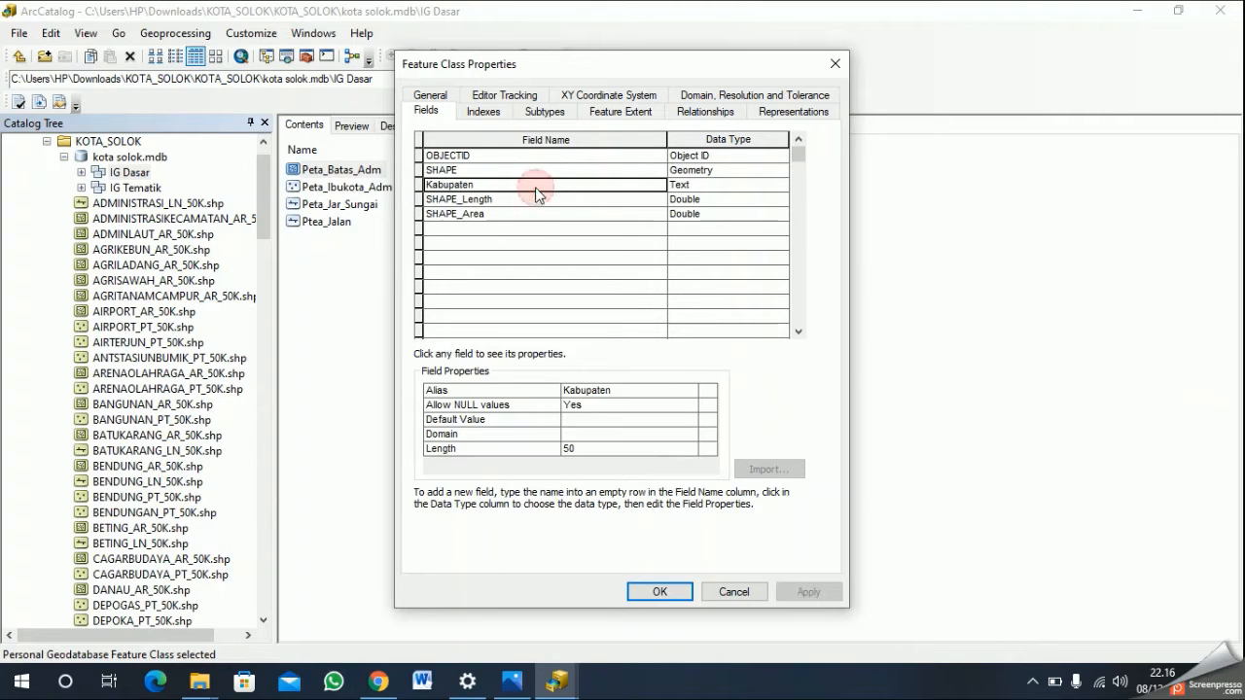
{"action": "left_click", "coordinate": [600, 435]}
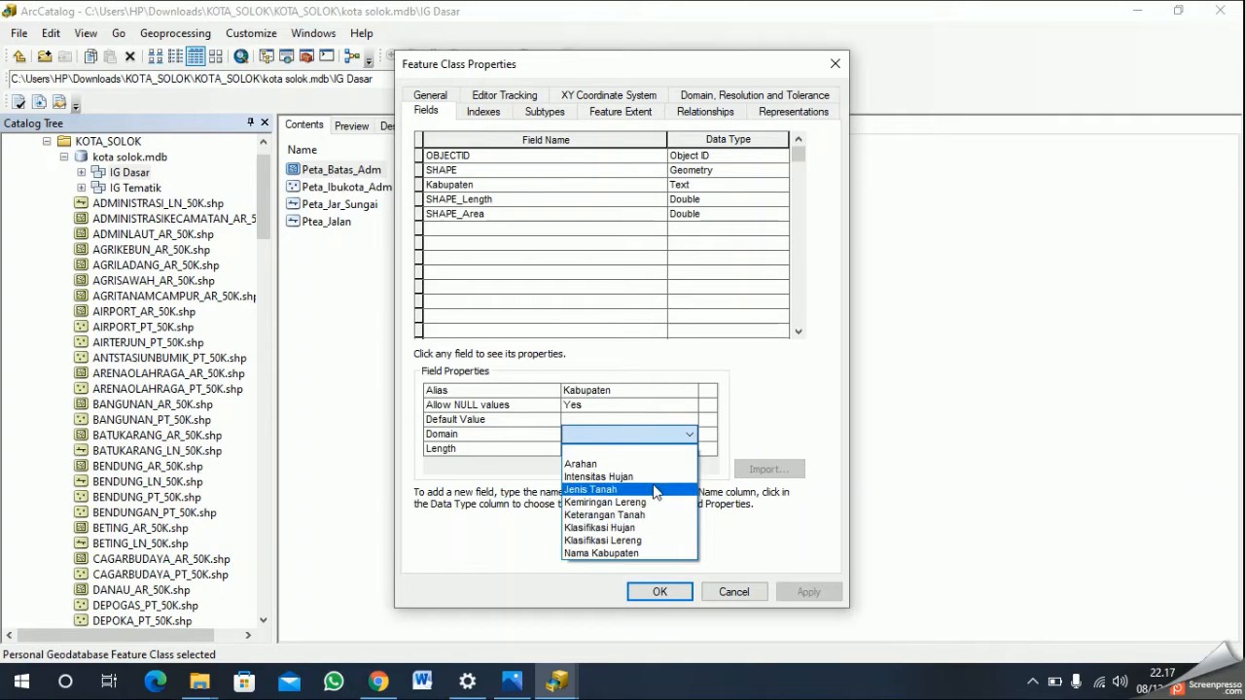
{"action": "left_click", "coordinate": [639, 553]}
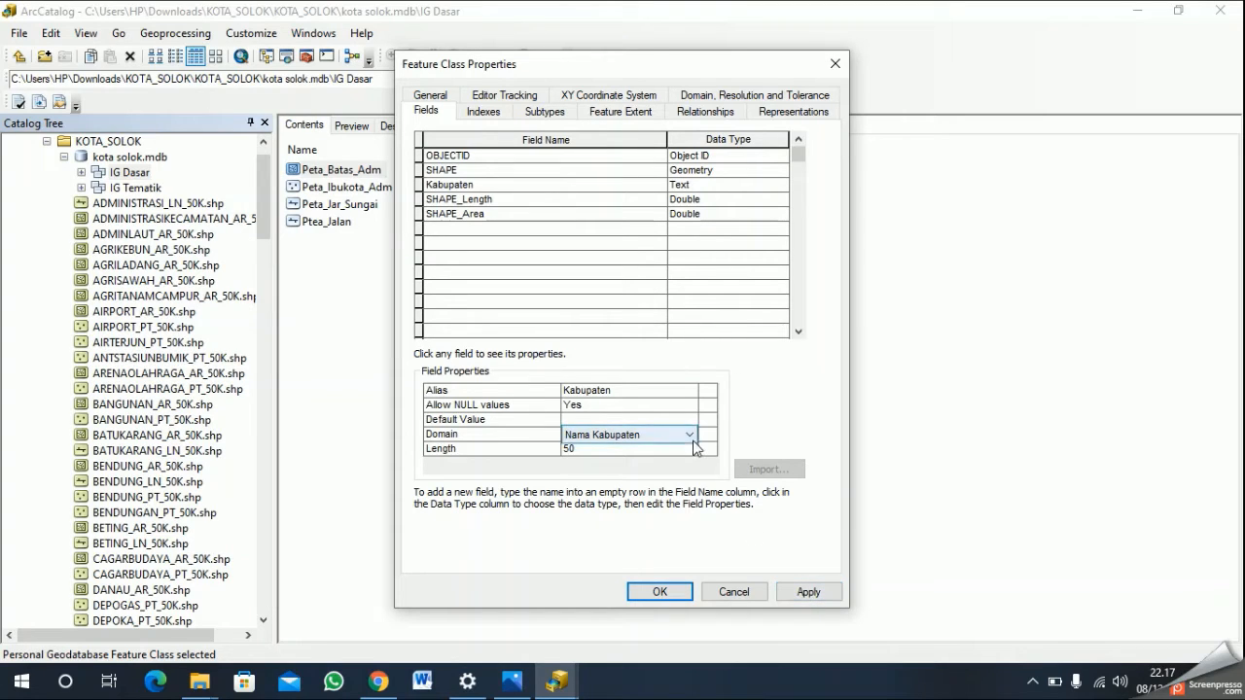
{"action": "left_click", "coordinate": [809, 591]}
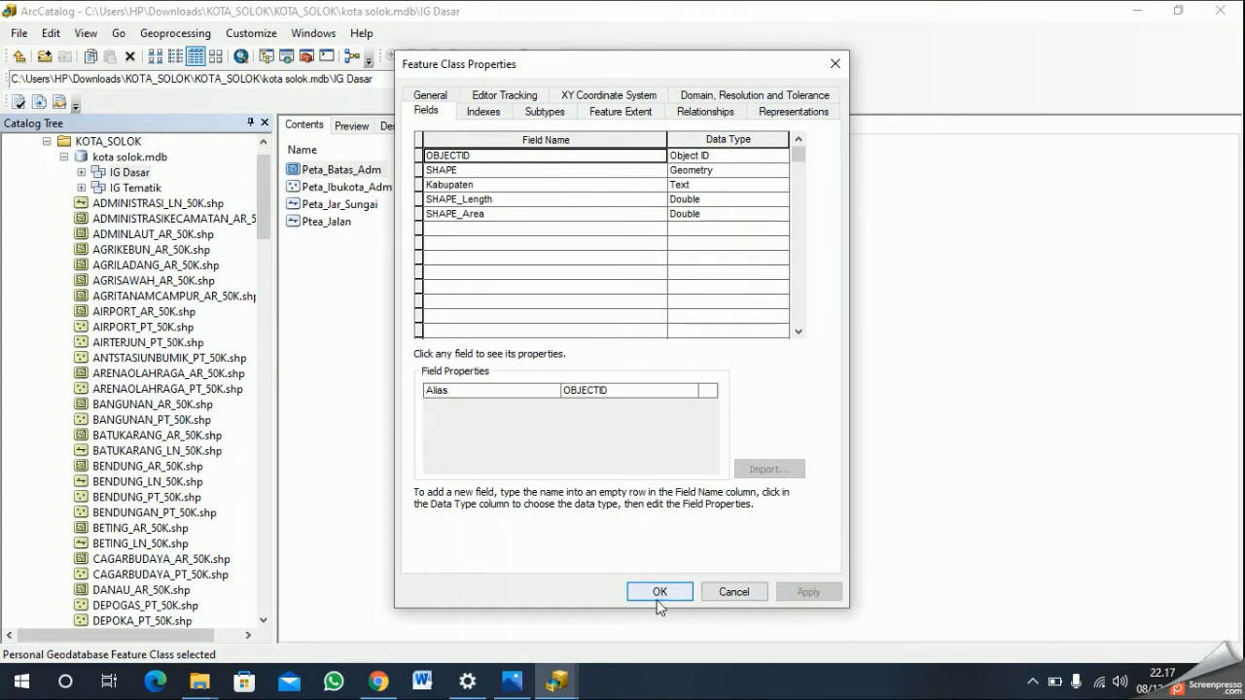
{"action": "left_click", "coordinate": [658, 591]}
- Assign the Nama Kabupaten domain to the Kabupaten field of Peta_Ibukota_Adm and save the properties
{"action": "left_click", "coordinate": [380, 188]}
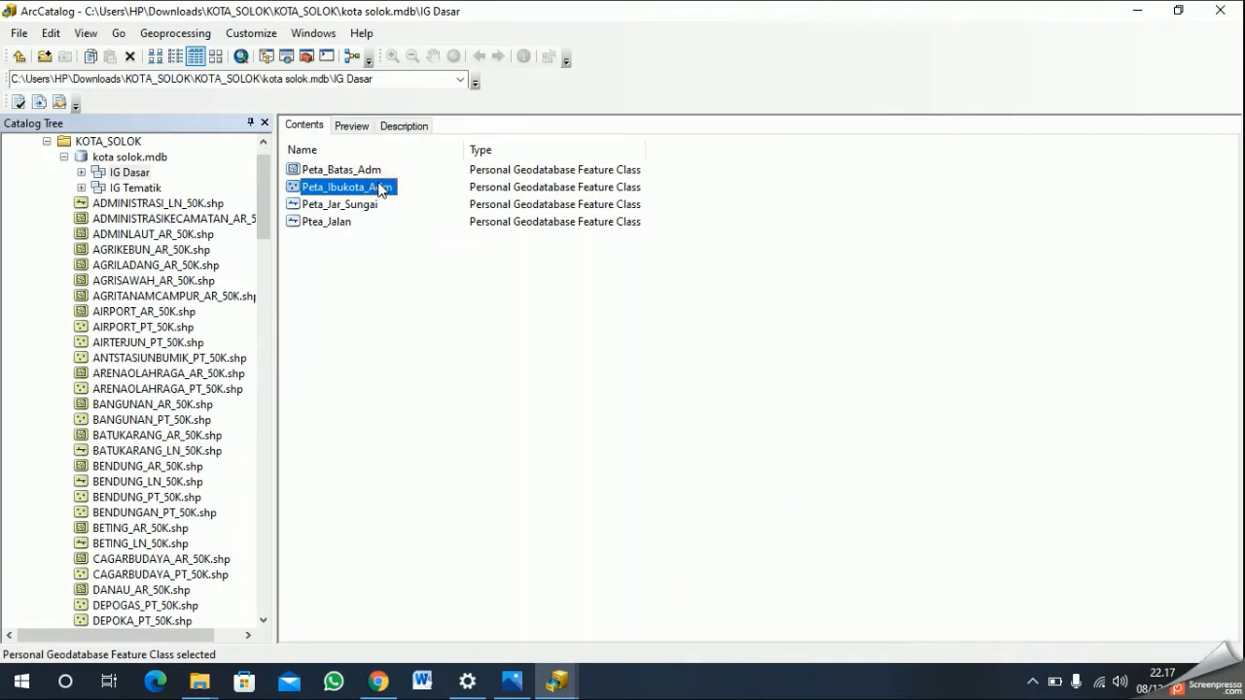
{"action": "left_click", "coordinate": [362, 171]}
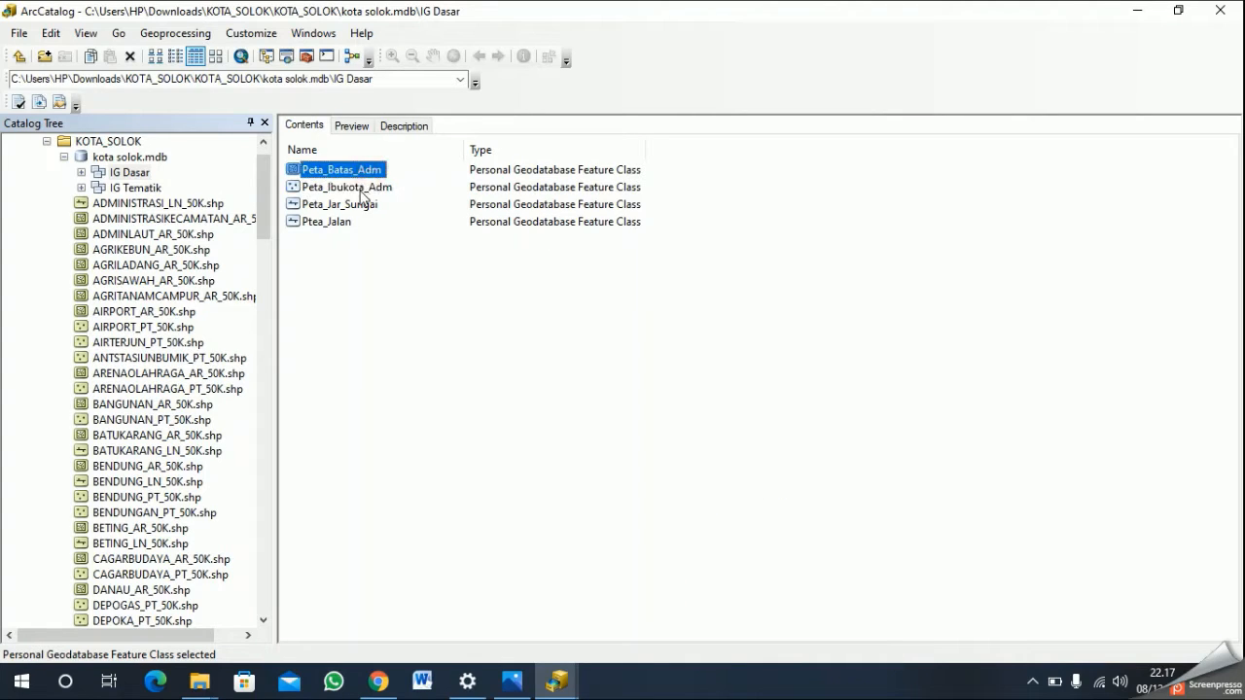
{"action": "left_click", "coordinate": [363, 188]}
{"action": "right_click", "coordinate": [362, 192]}
{"action": "left_click", "coordinate": [454, 366]}
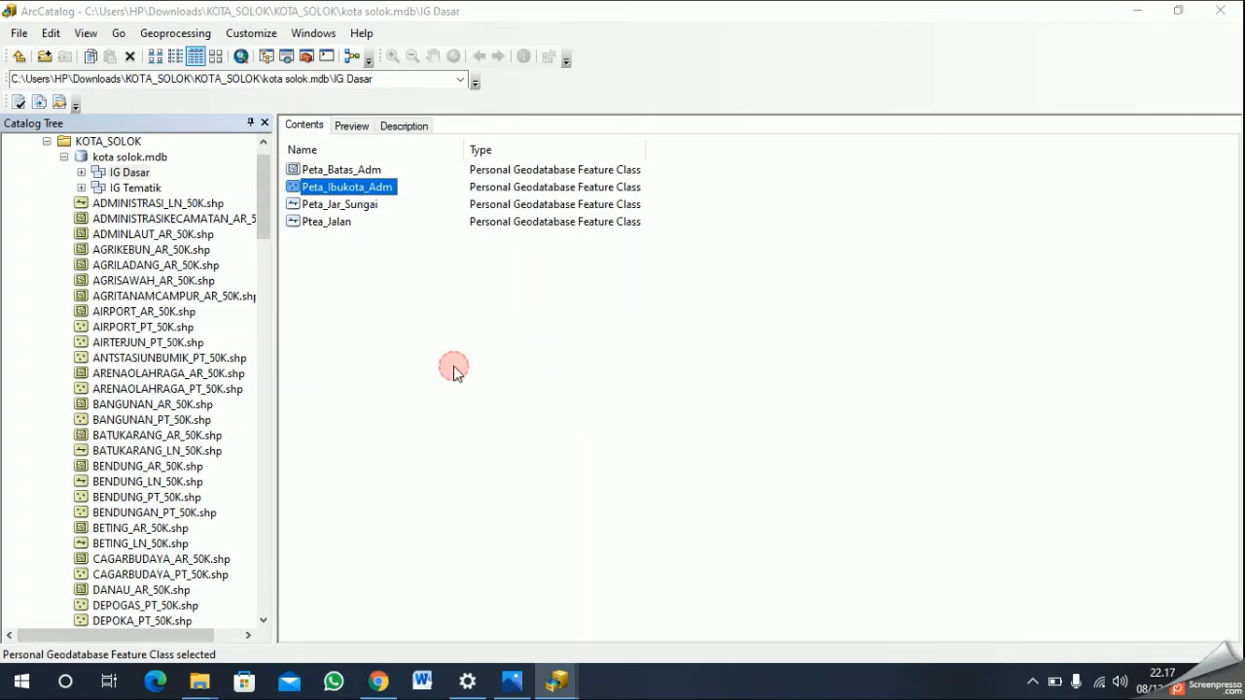
{"action": "left_click", "coordinate": [561, 189]}
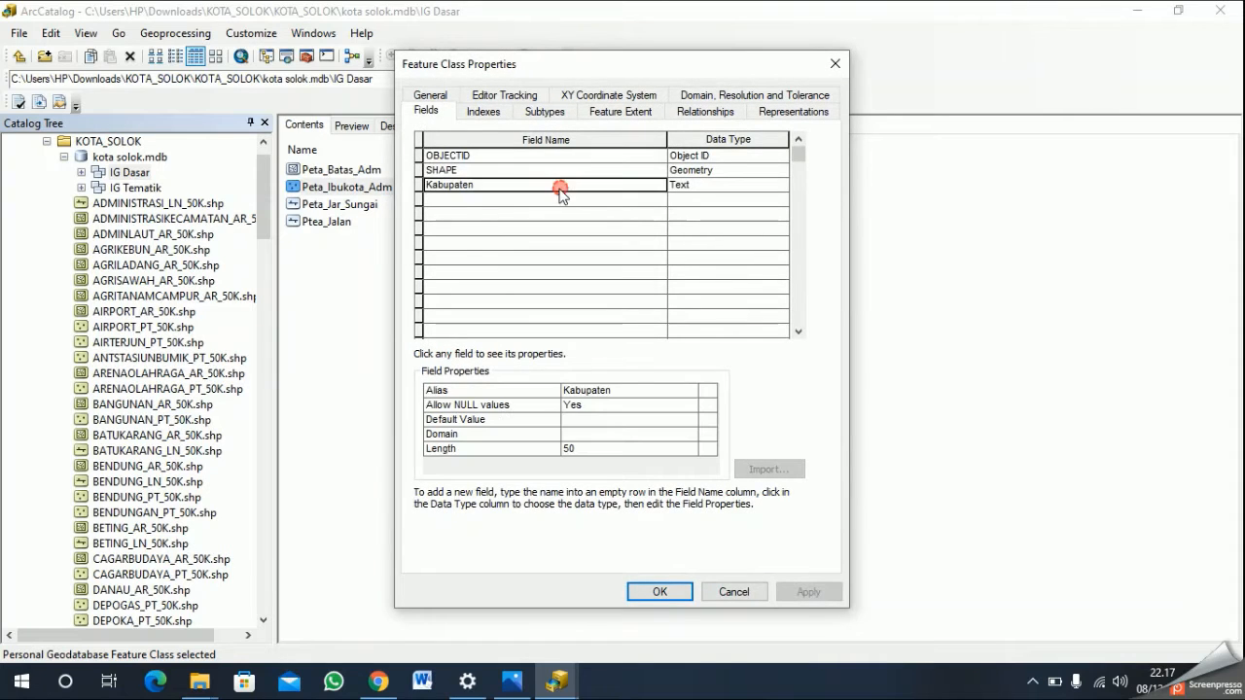
{"action": "left_click", "coordinate": [622, 434]}
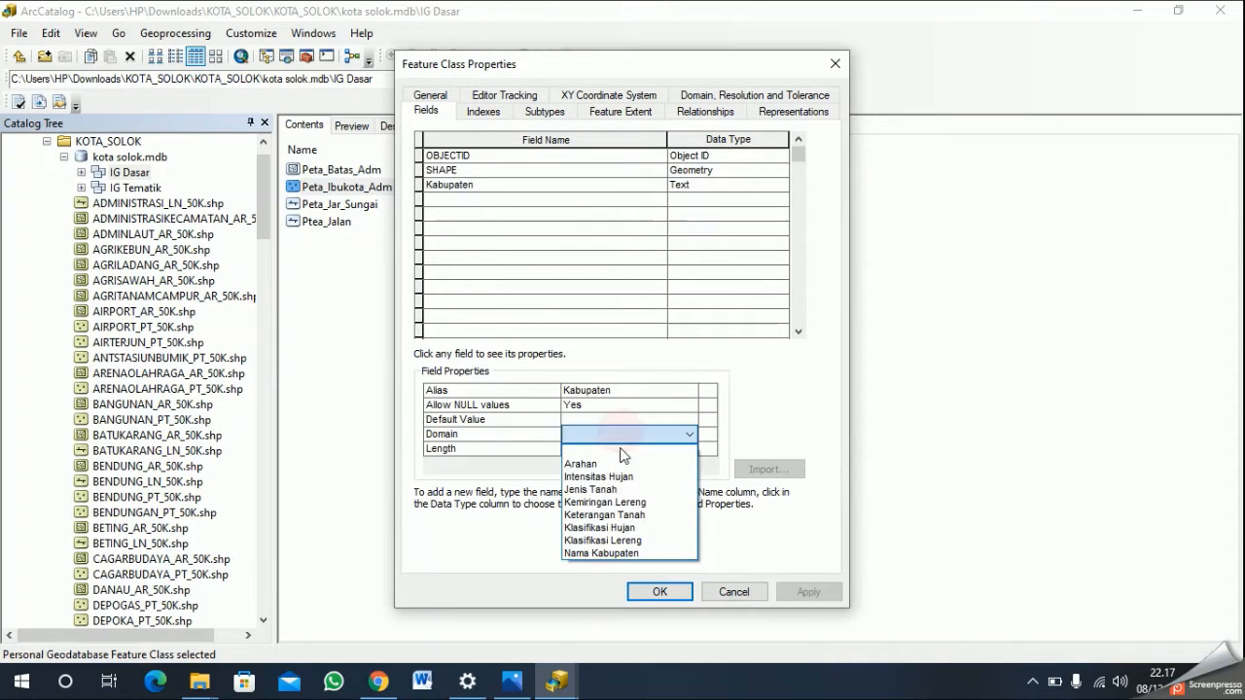
{"action": "left_click", "coordinate": [622, 553]}
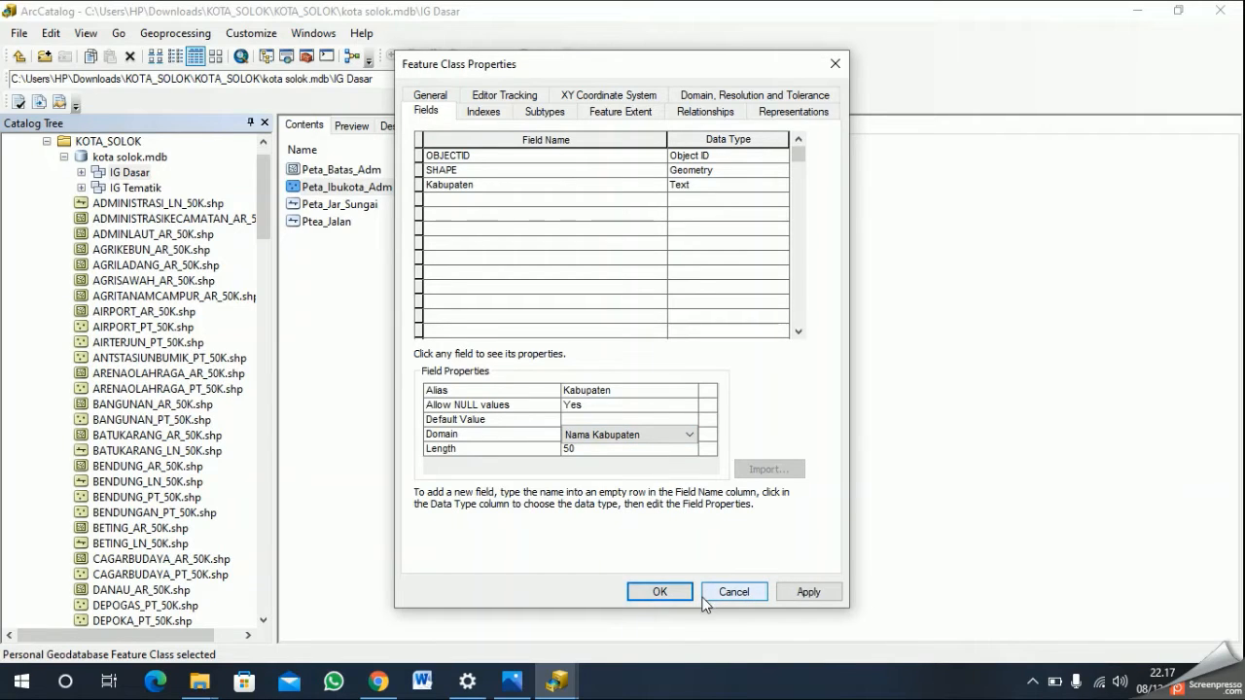
{"action": "left_click", "coordinate": [815, 591]}
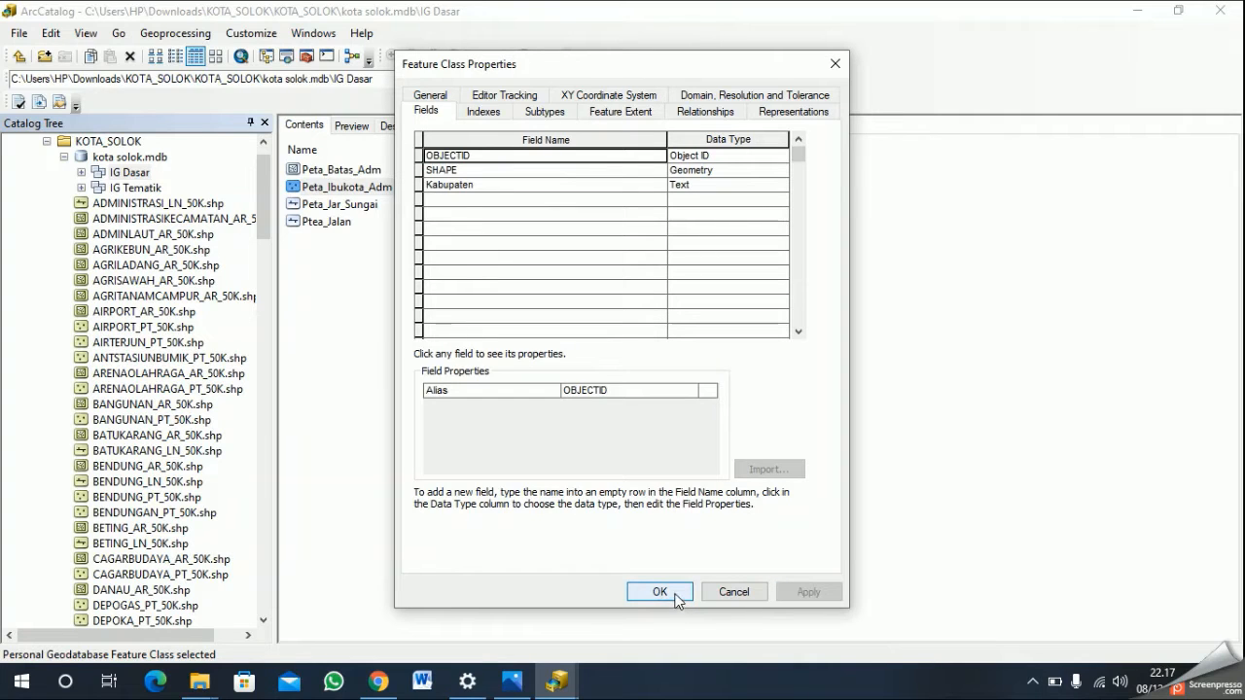
{"action": "left_click", "coordinate": [676, 595]}
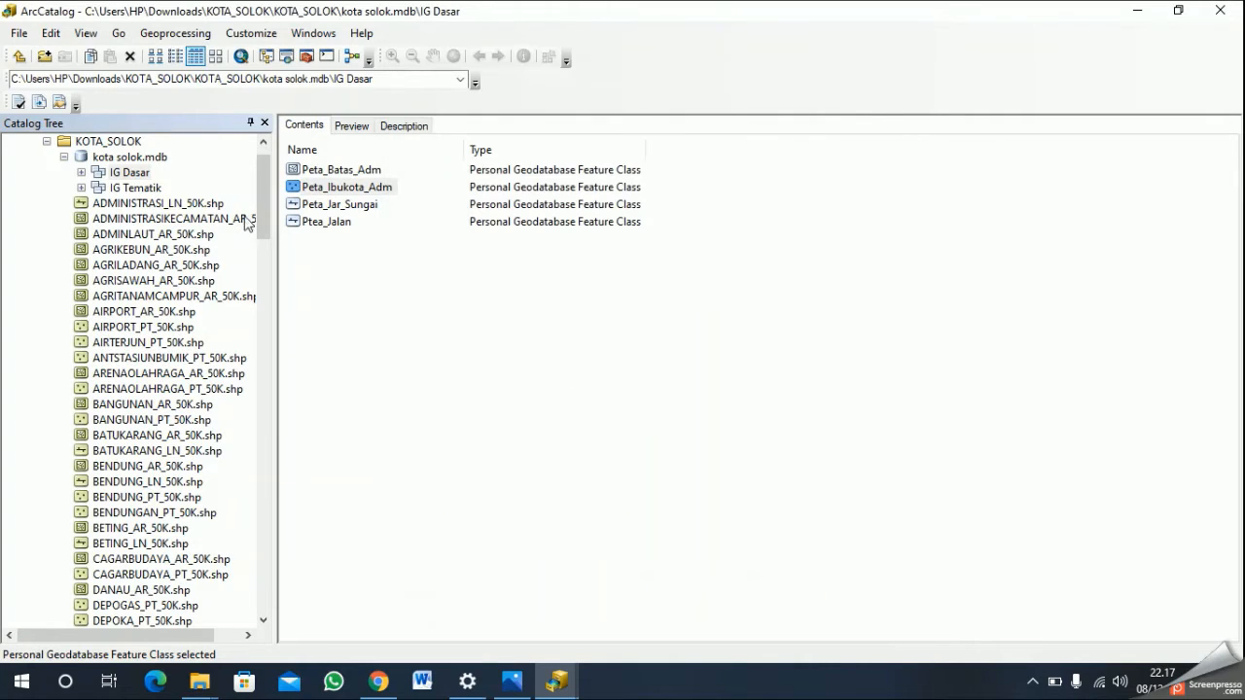
- Open the properties of the Peta_Hujan feature class in IG Tematik and select its Kelas_Hujan field
{"action": "left_click", "coordinate": [122, 187]}
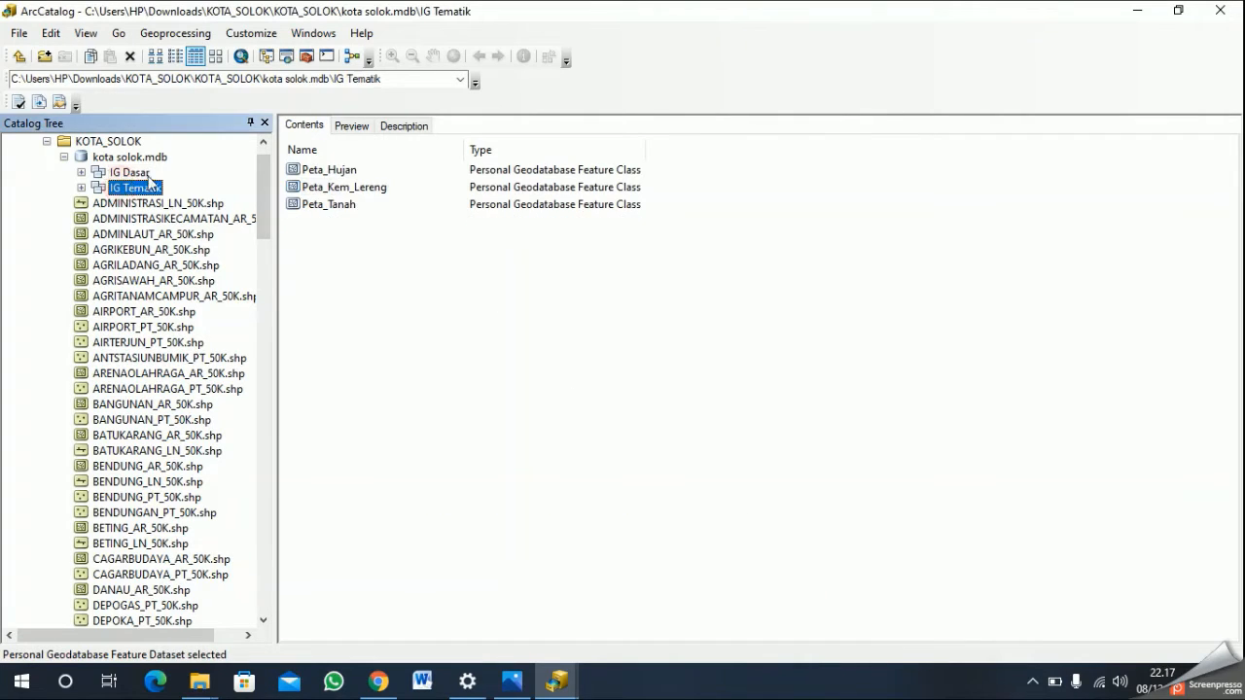
{"action": "right_click", "coordinate": [345, 171]}
{"action": "left_click", "coordinate": [410, 352]}
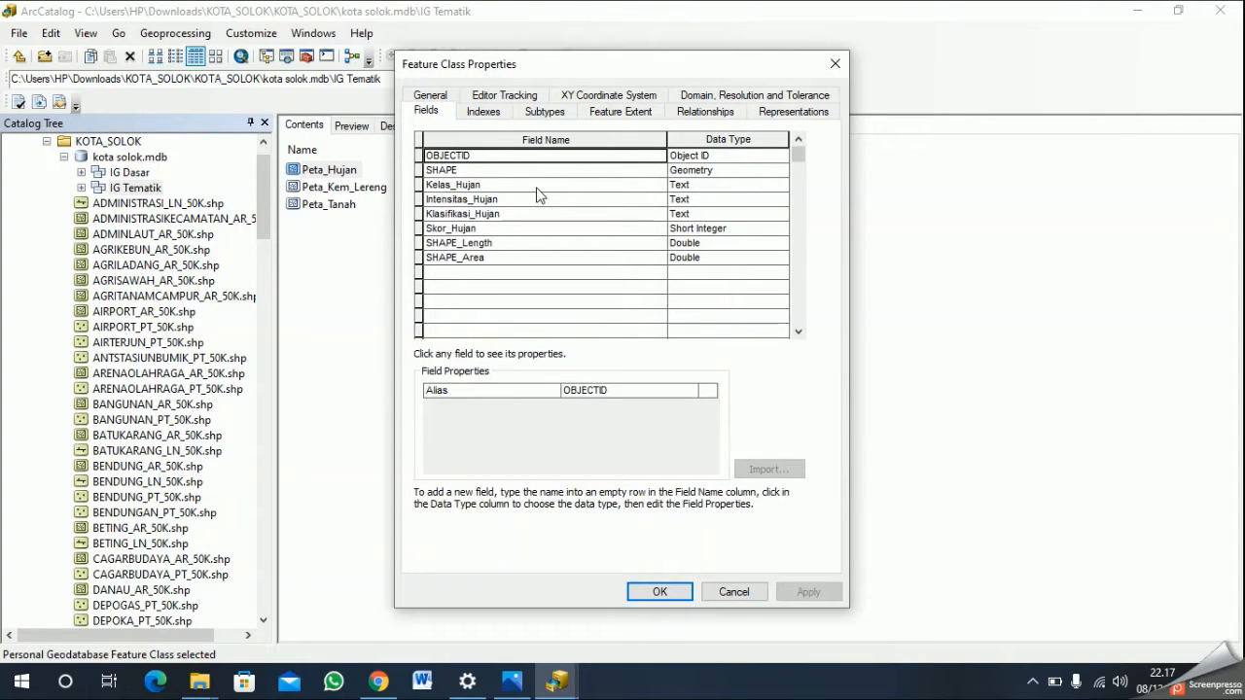
{"action": "left_click", "coordinate": [538, 190]}
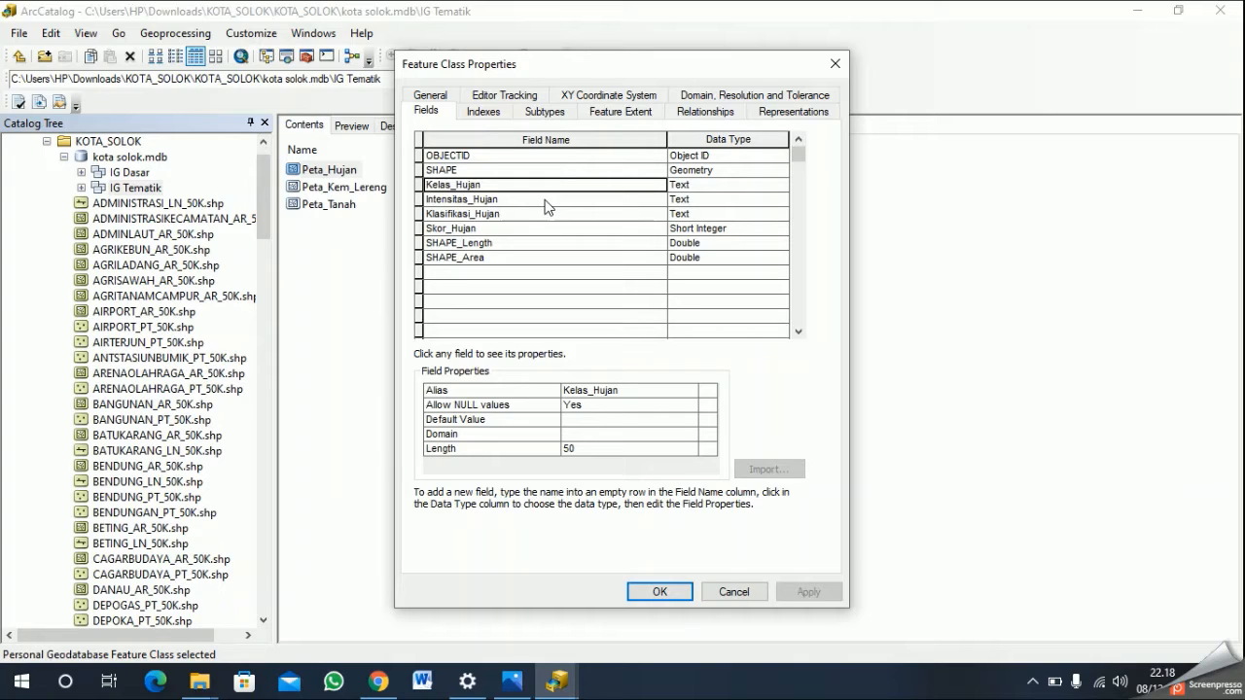
- Assign the Intensitas Hujan domain to the Intensitas_Hujan field of Peta_Hujan
{"action": "left_click", "coordinate": [546, 200]}
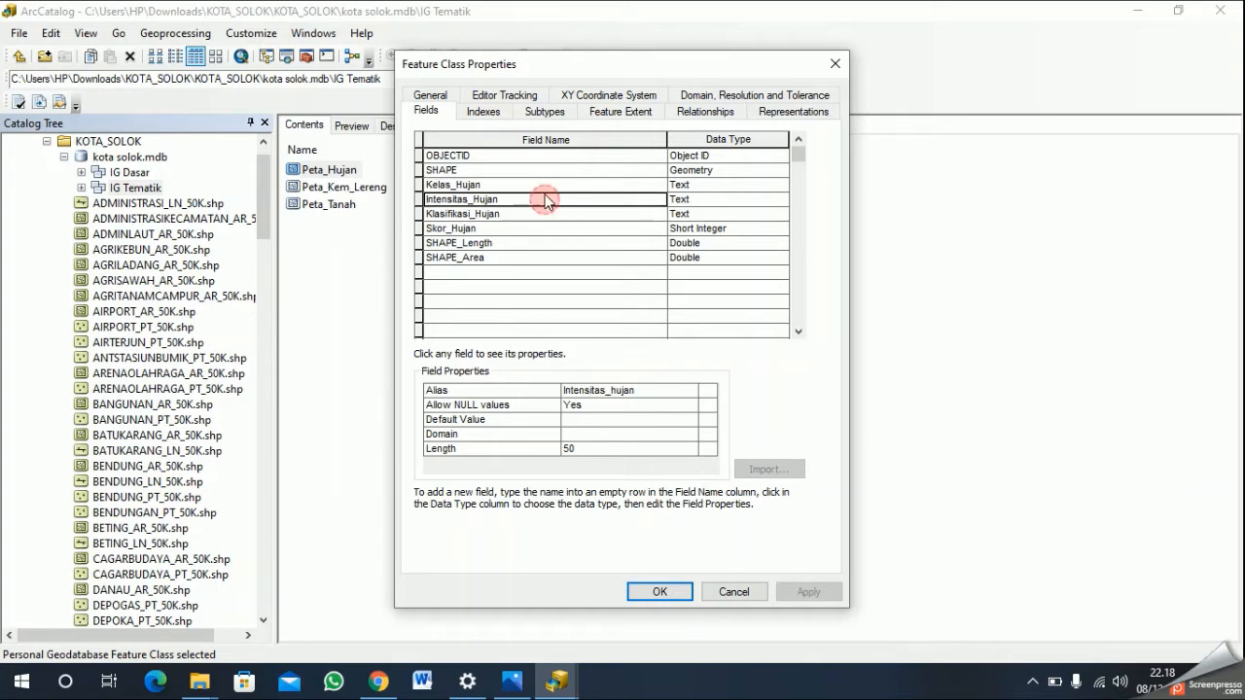
{"action": "left_click", "coordinate": [615, 440]}
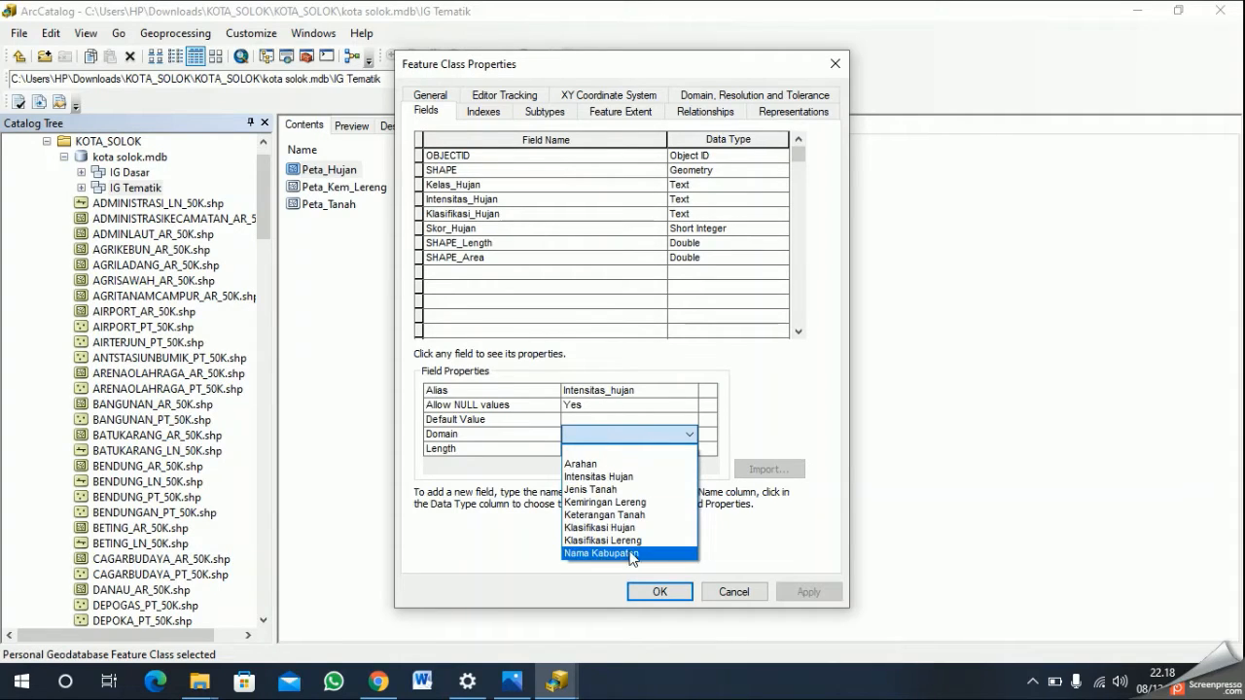
{"action": "left_click", "coordinate": [642, 478]}
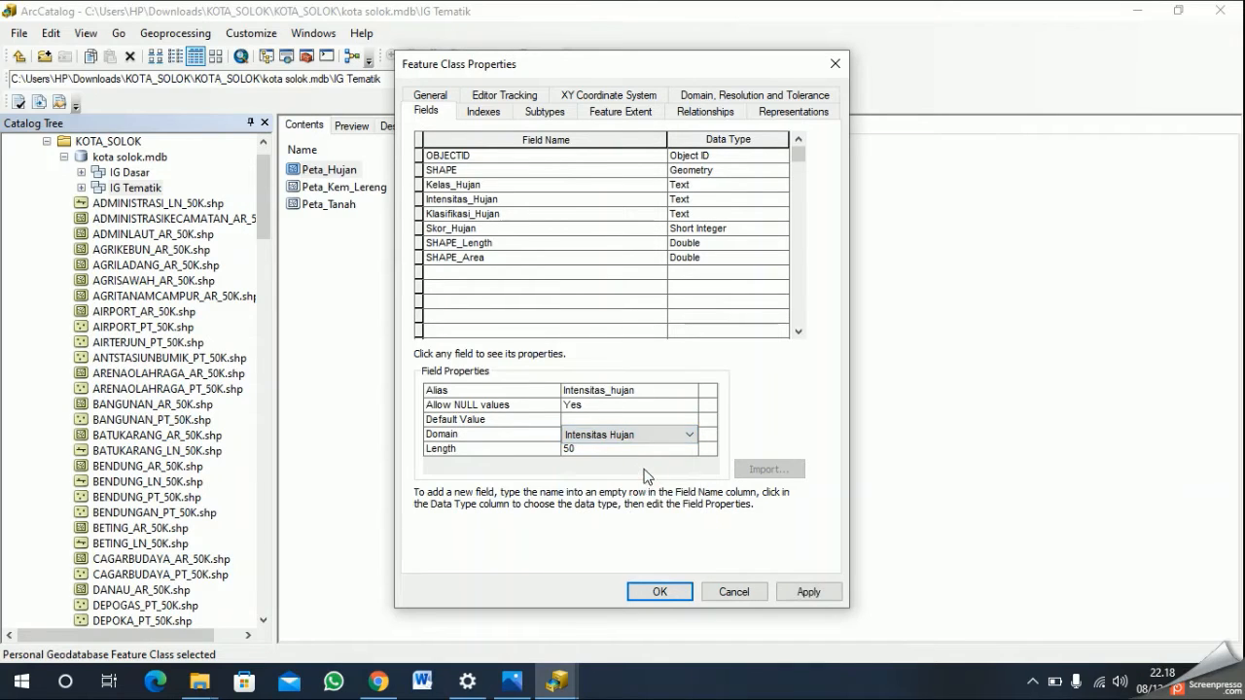
- Assign the Klasifikasi Hujan domain to the Klasifikasi_Hujan field of Peta_Hujan and save the properties
{"action": "left_click", "coordinate": [592, 217]}
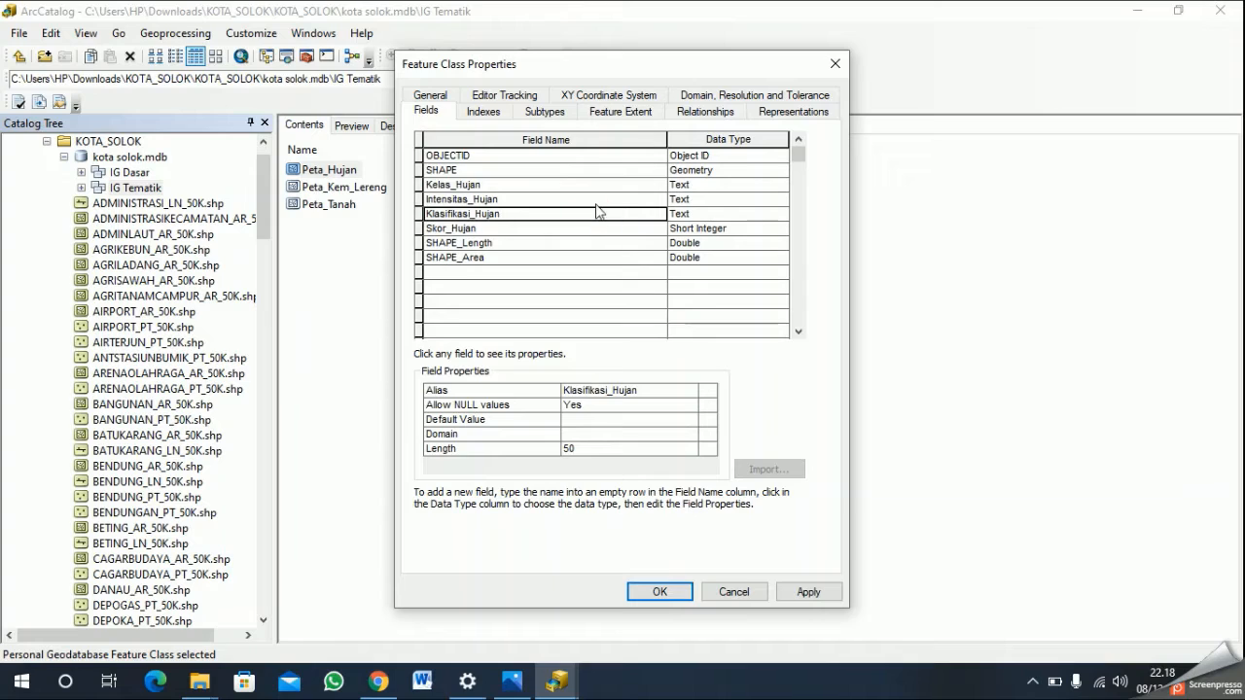
{"action": "left_click", "coordinate": [631, 433]}
{"action": "left_click", "coordinate": [631, 434]}
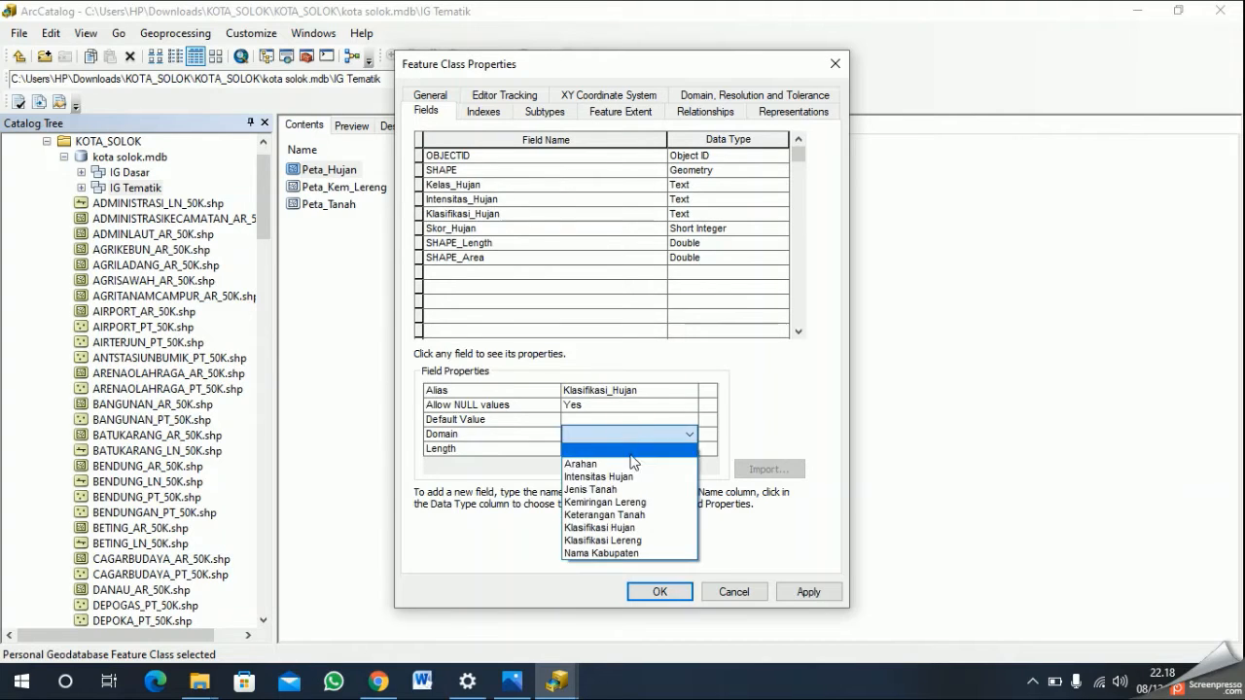
{"action": "left_click", "coordinate": [621, 528]}
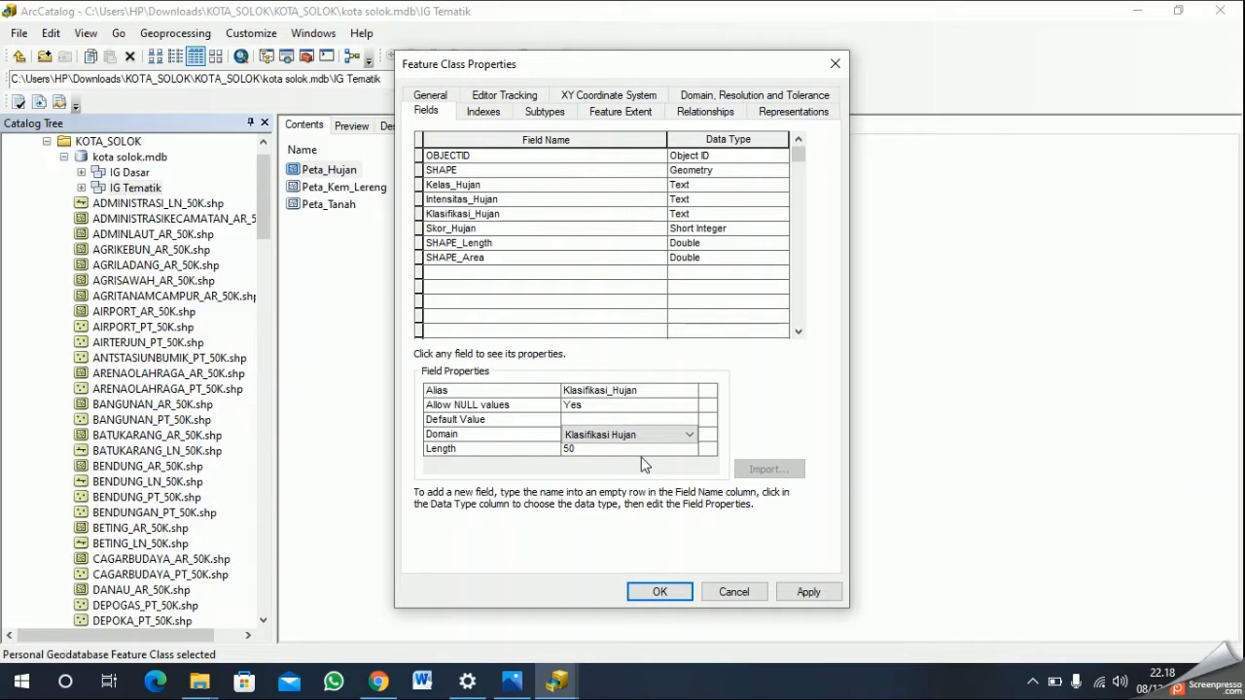
{"action": "left_click", "coordinate": [822, 595]}
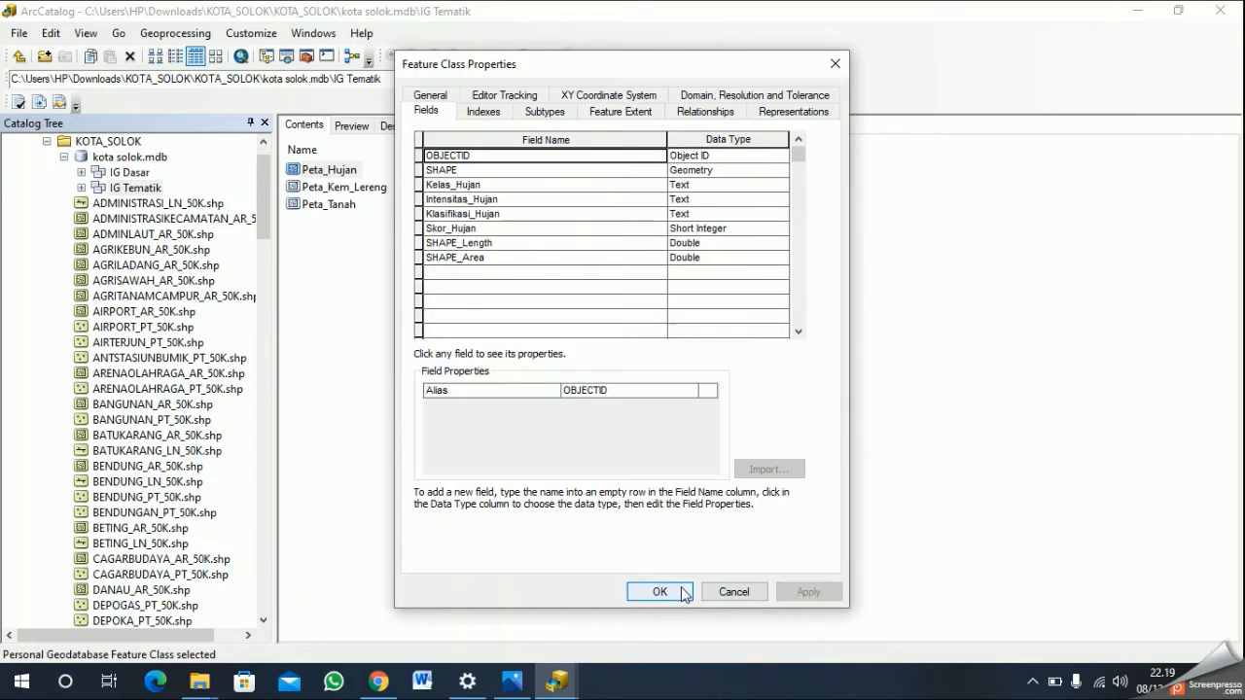
{"action": "left_click", "coordinate": [679, 591]}
- Open the properties of Peta_Kem_Lereng and assign the Kemiringan Lereng domain to its Kemiringan_Lereng field
{"action": "left_click", "coordinate": [389, 187]}
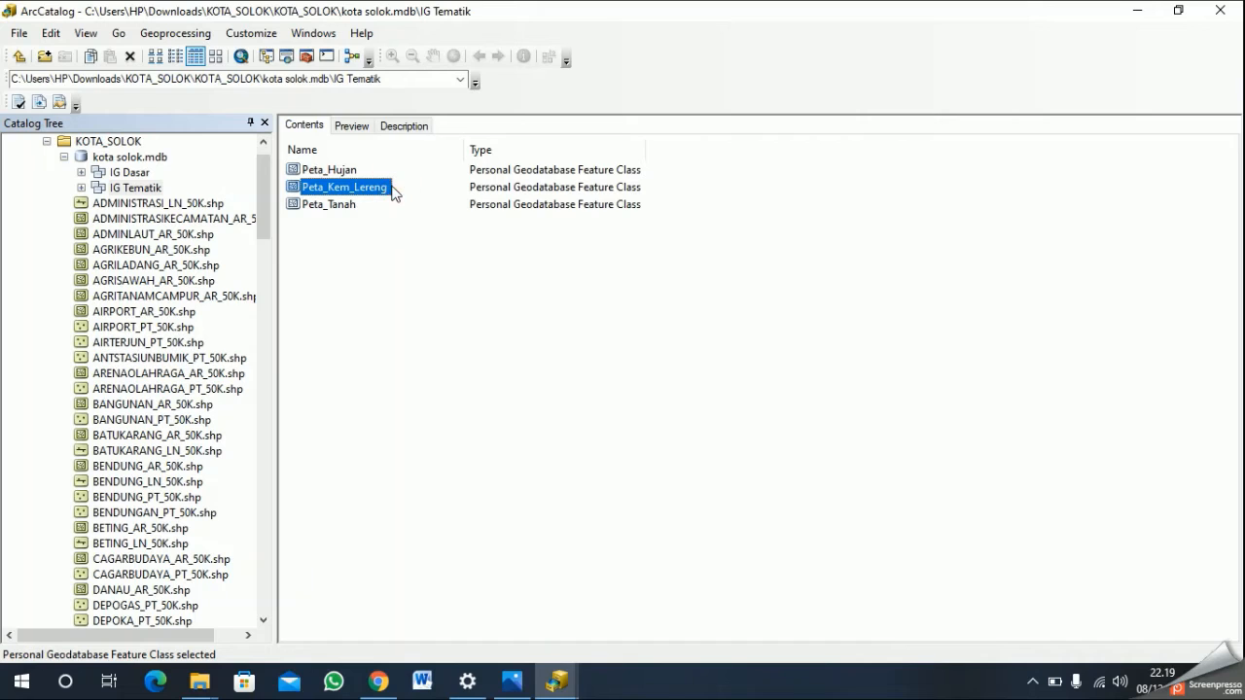
{"action": "right_click", "coordinate": [382, 190]}
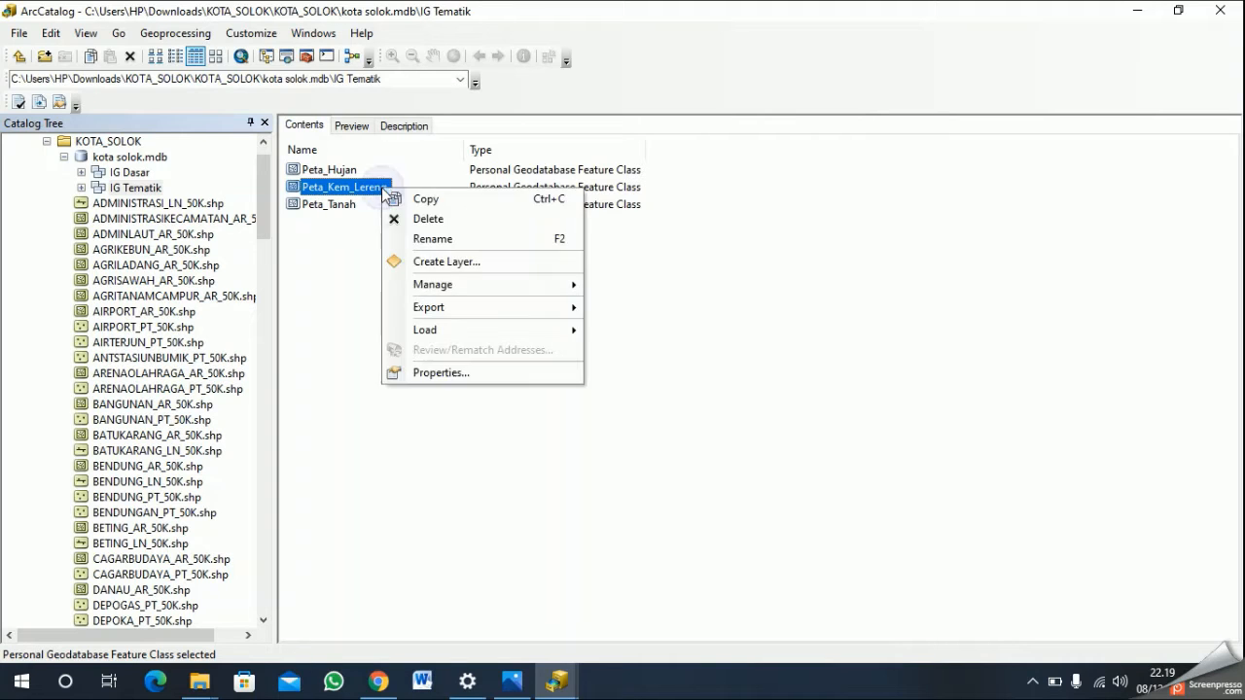
{"action": "left_click", "coordinate": [476, 378]}
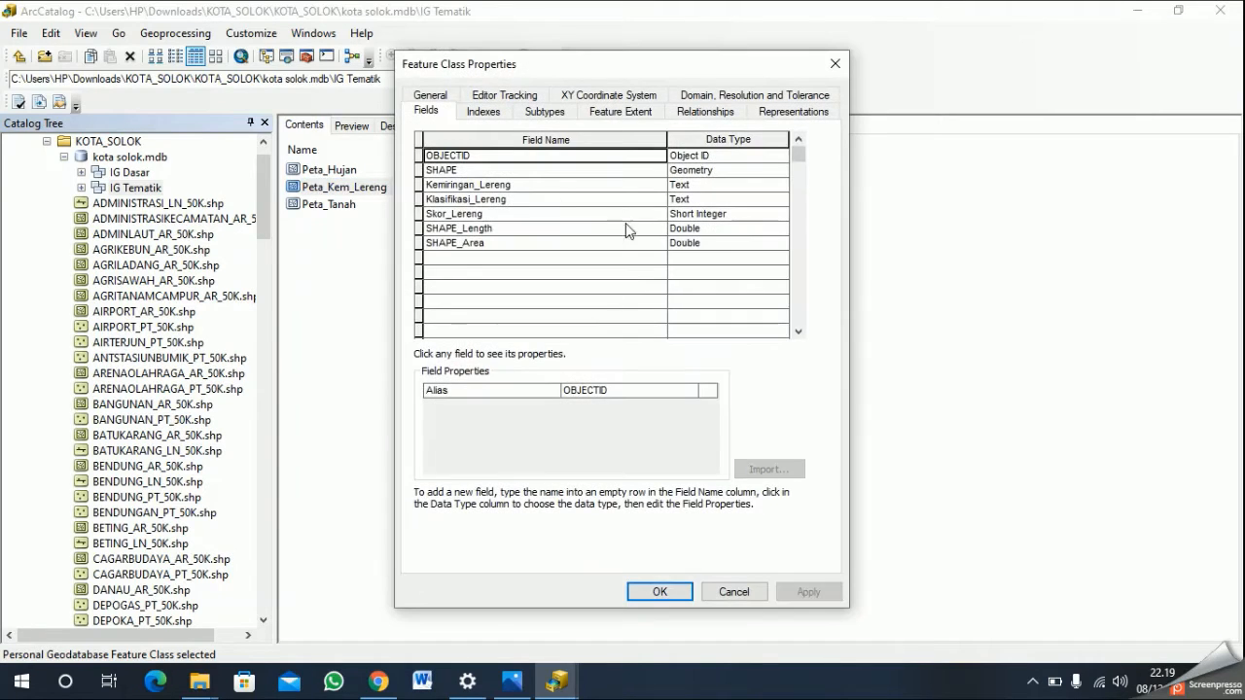
{"action": "left_click", "coordinate": [559, 186]}
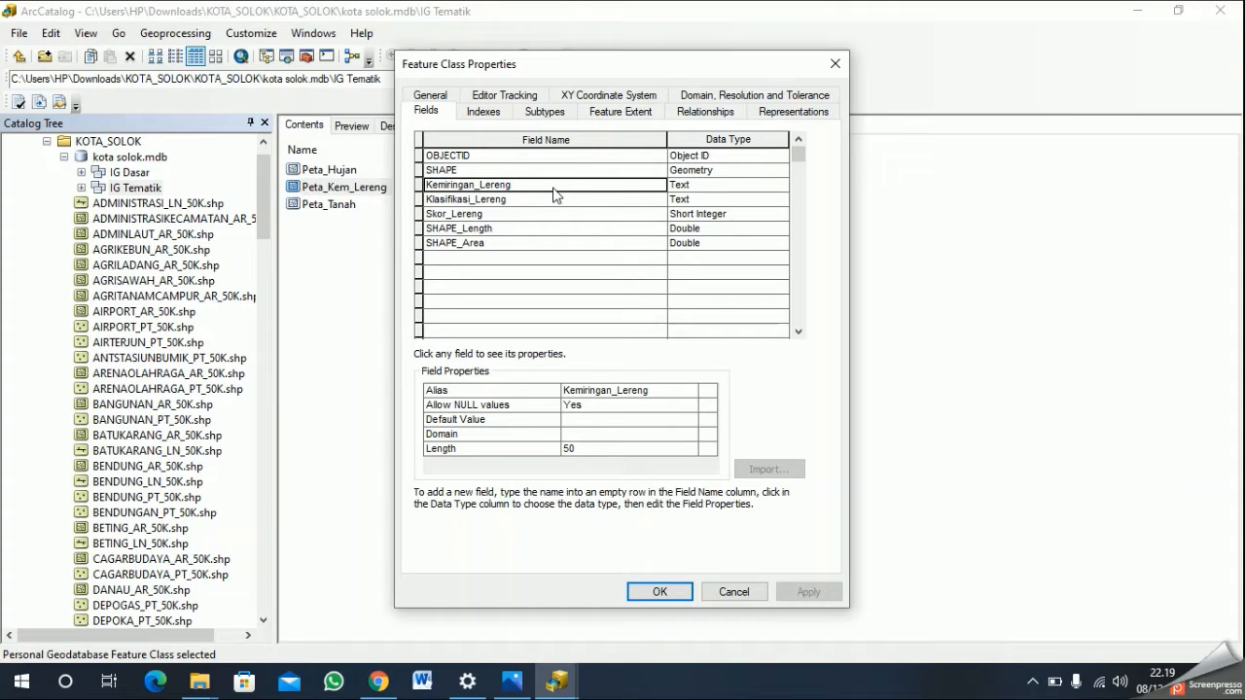
{"action": "left_click", "coordinate": [614, 434]}
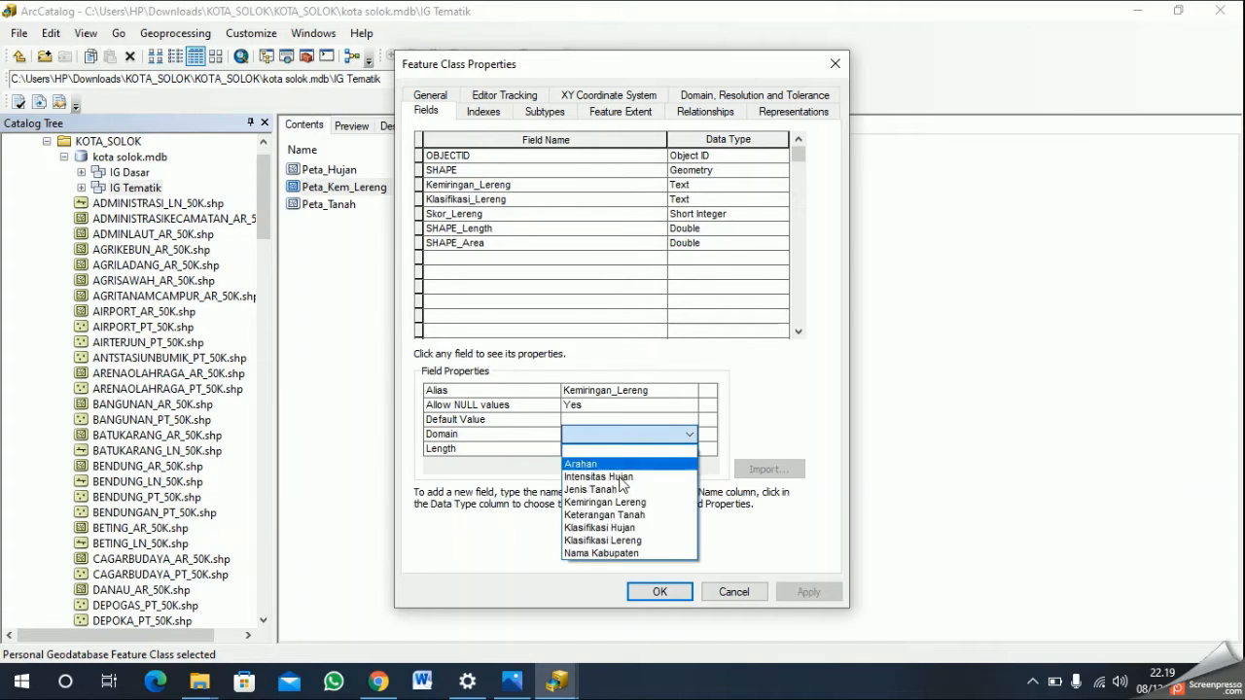
{"action": "left_click", "coordinate": [627, 502]}
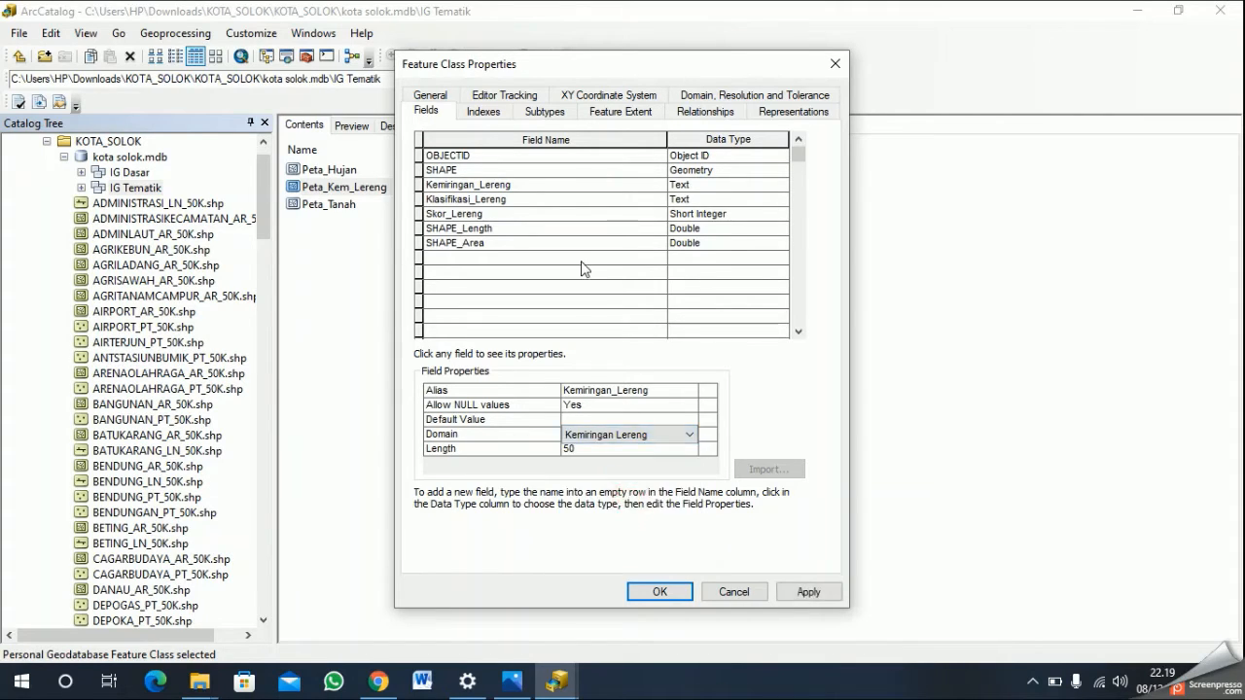
- Assign the Klasifikasi Lereng domain to the Klasifikasi_Lereng field of Peta_Kem_Lereng, apply the change and close the properties
{"action": "left_click", "coordinate": [547, 200]}
{"action": "left_click", "coordinate": [625, 435]}
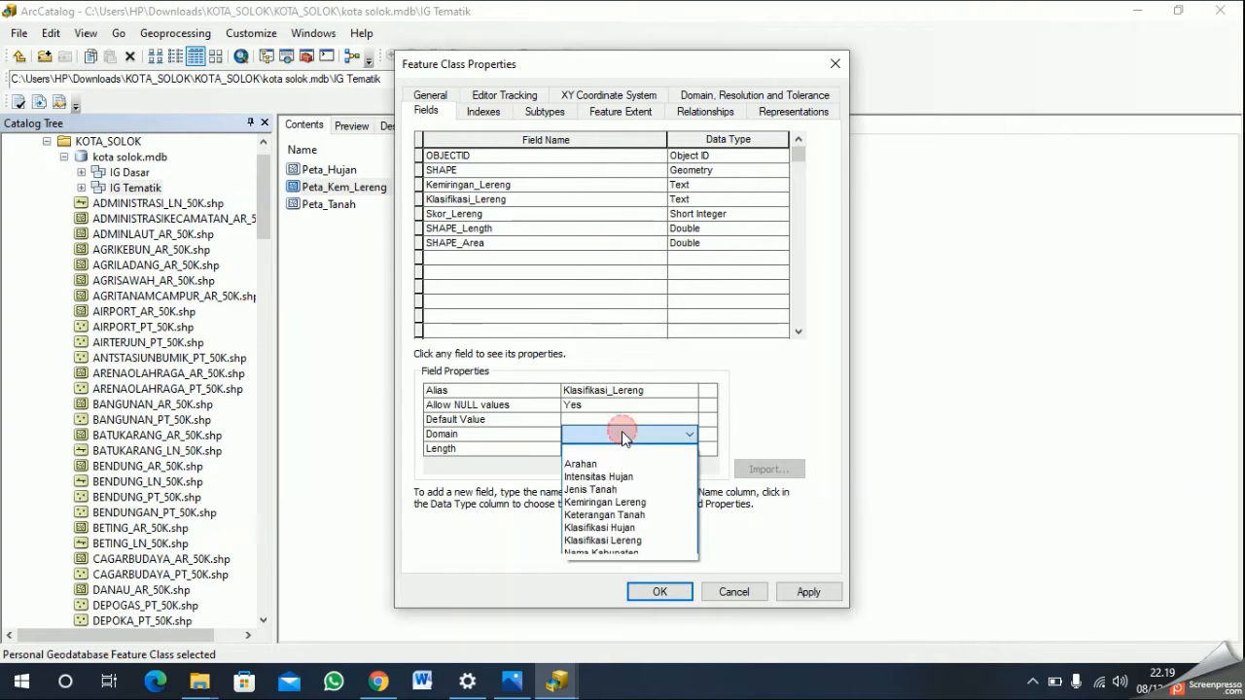
{"action": "left_click", "coordinate": [628, 542]}
{"action": "left_click", "coordinate": [817, 591]}
{"action": "left_click", "coordinate": [720, 591]}
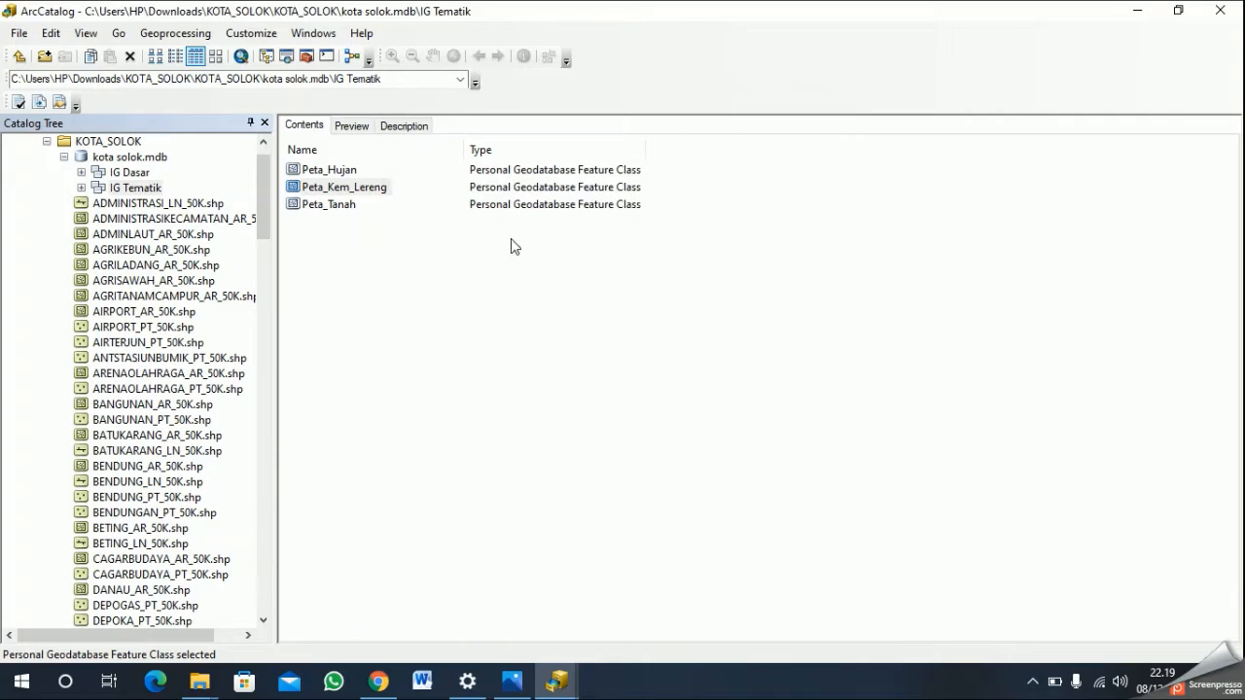
- Open the properties of Peta_Tanah and assign the Jenis Tanah domain to its Jenis_Tanah field
{"action": "right_click", "coordinate": [338, 206]}
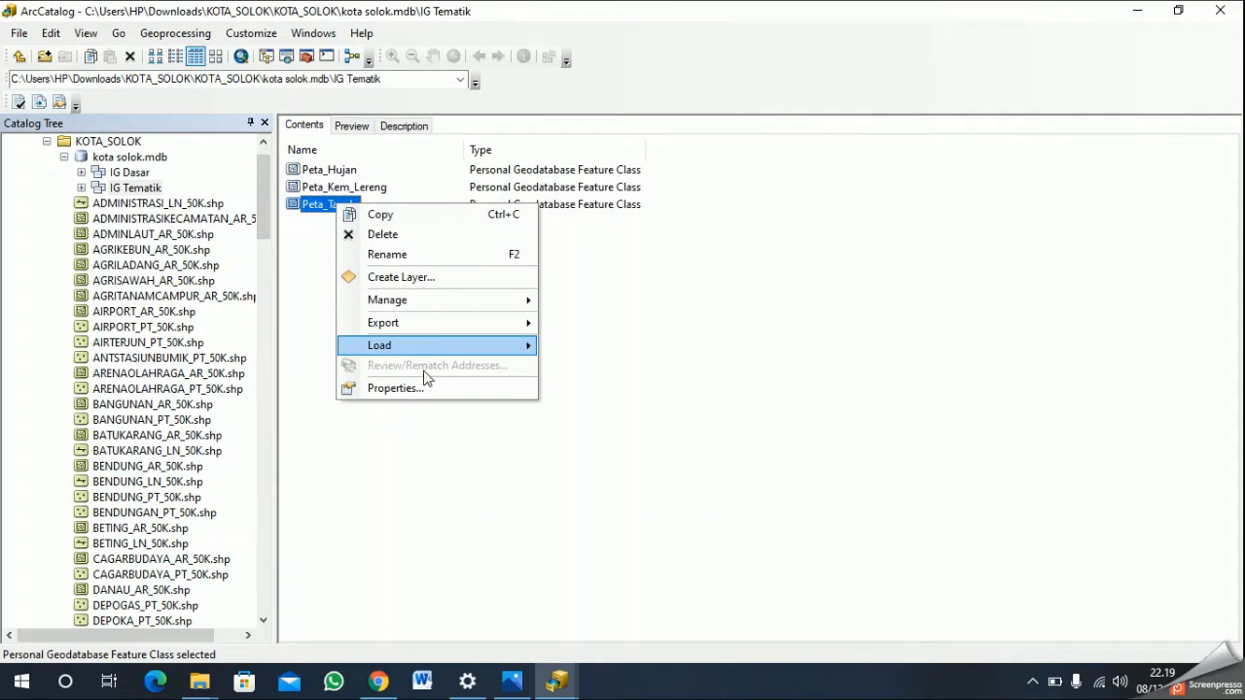
{"action": "left_click", "coordinate": [419, 386]}
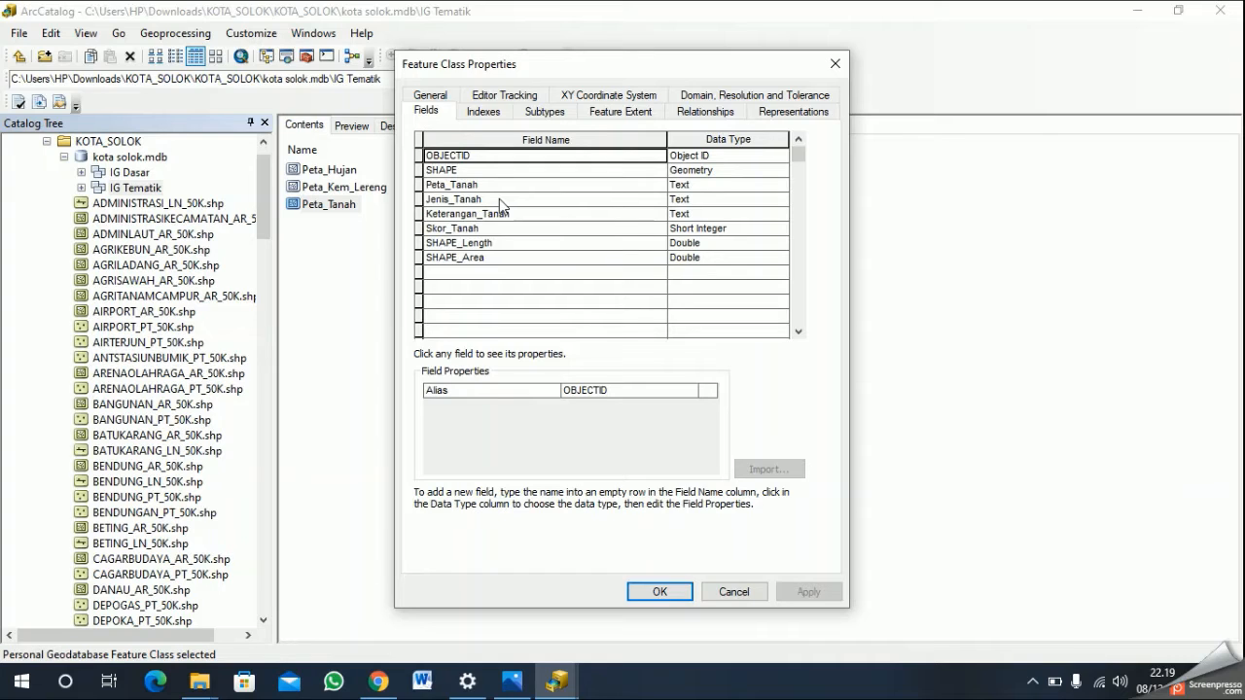
{"action": "left_click", "coordinate": [499, 198]}
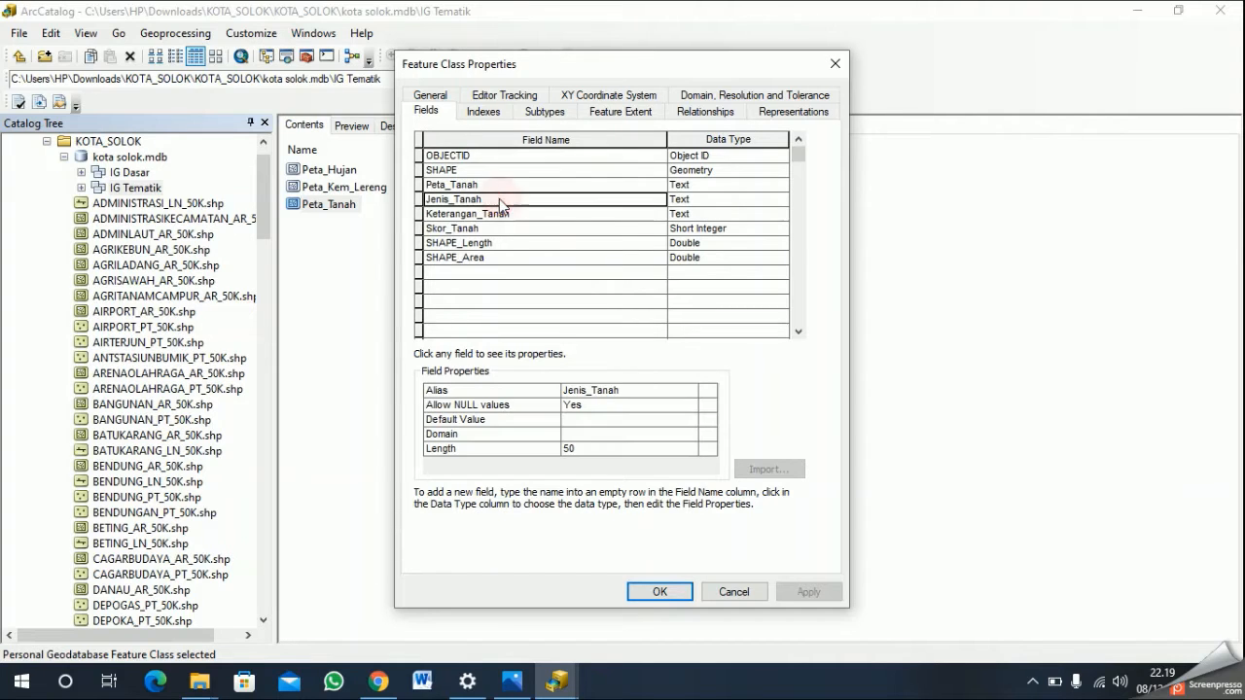
{"action": "left_click", "coordinate": [595, 434]}
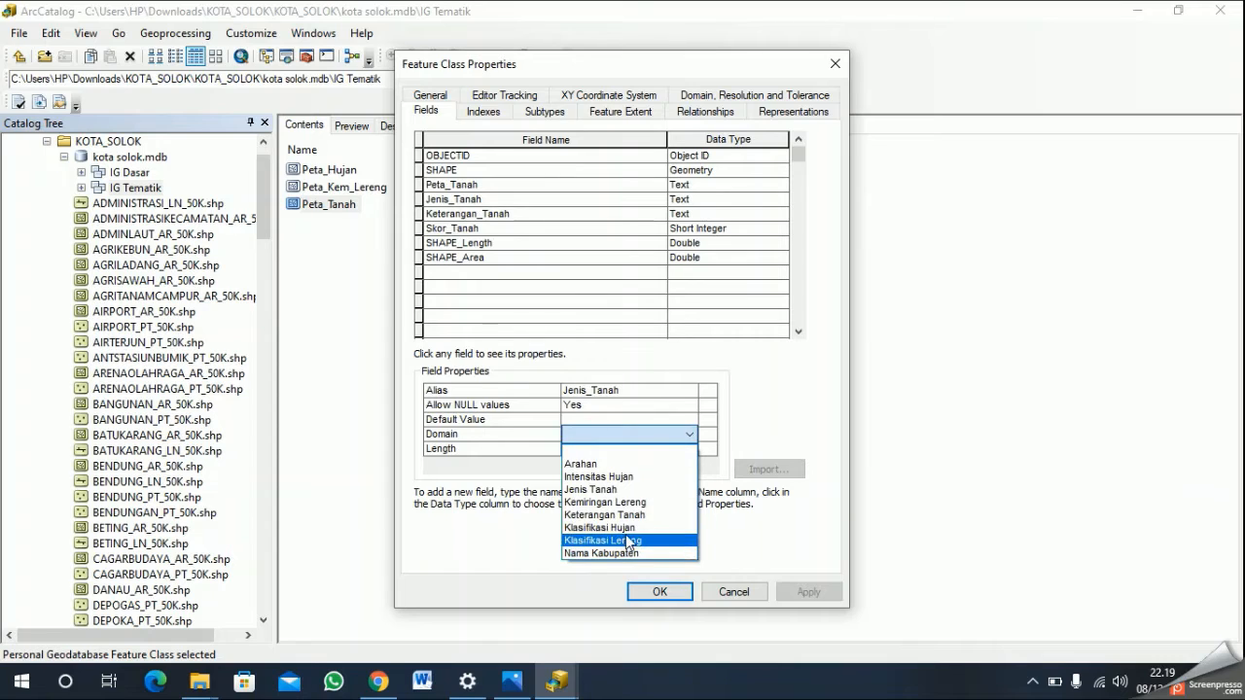
{"action": "key", "text": "Up"}
{"action": "left_click", "coordinate": [617, 490]}
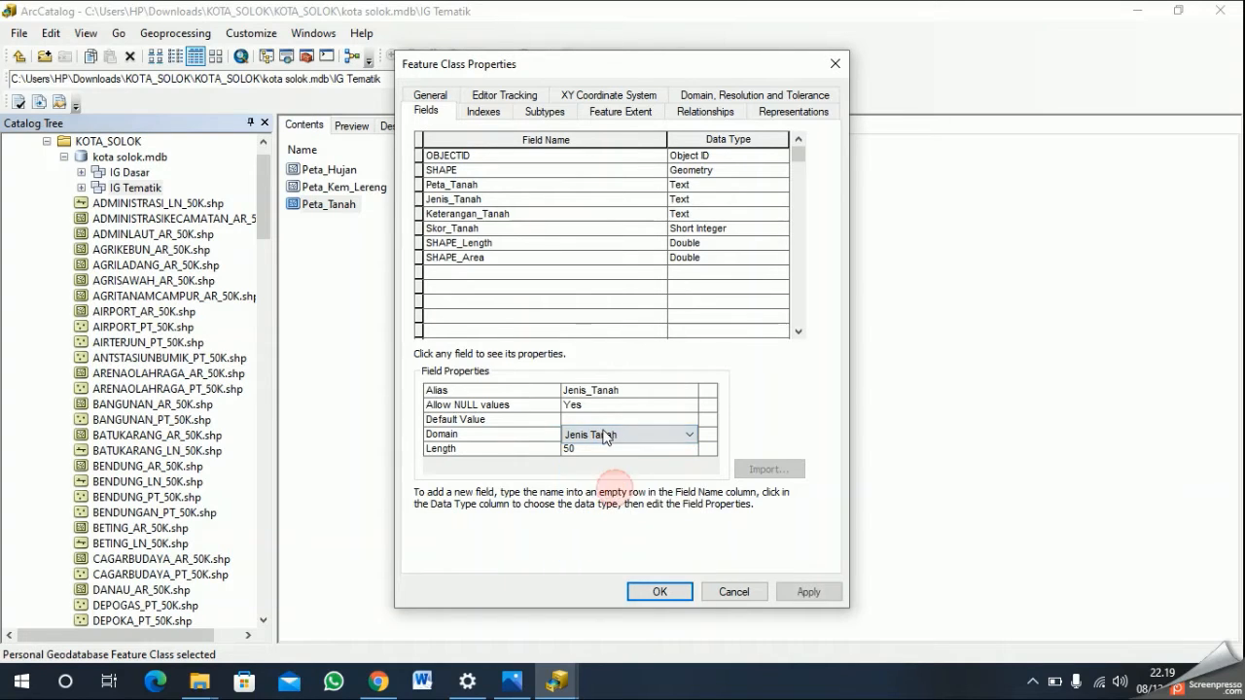
- Assign the Keterangan Tanah domain to the Keterangan_Tanah field of Peta_Tanah and save the properties
{"action": "left_click", "coordinate": [523, 216]}
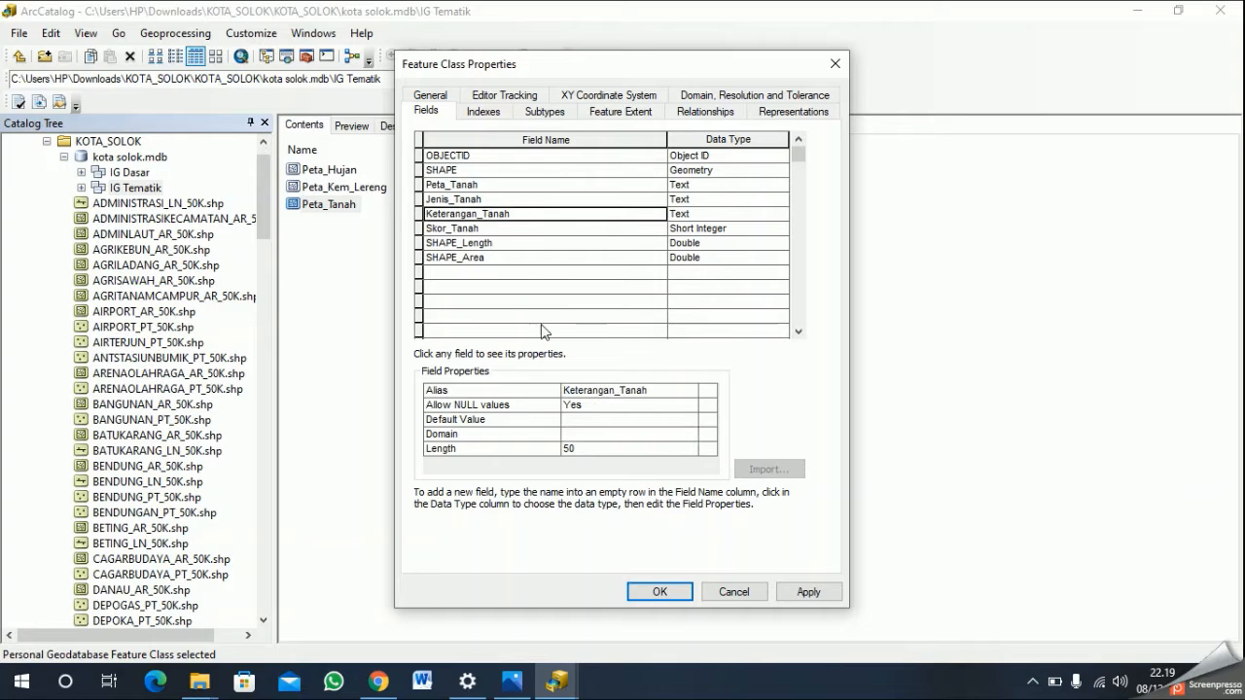
{"action": "left_click", "coordinate": [573, 437]}
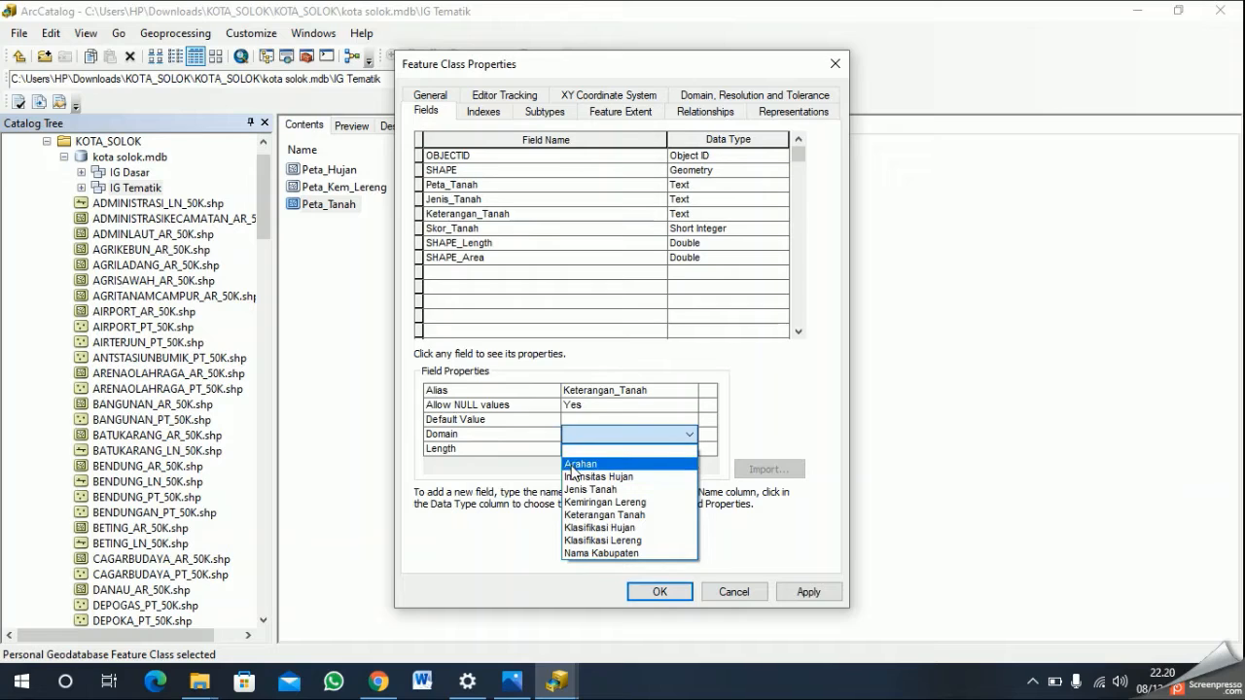
{"action": "left_click", "coordinate": [629, 516]}
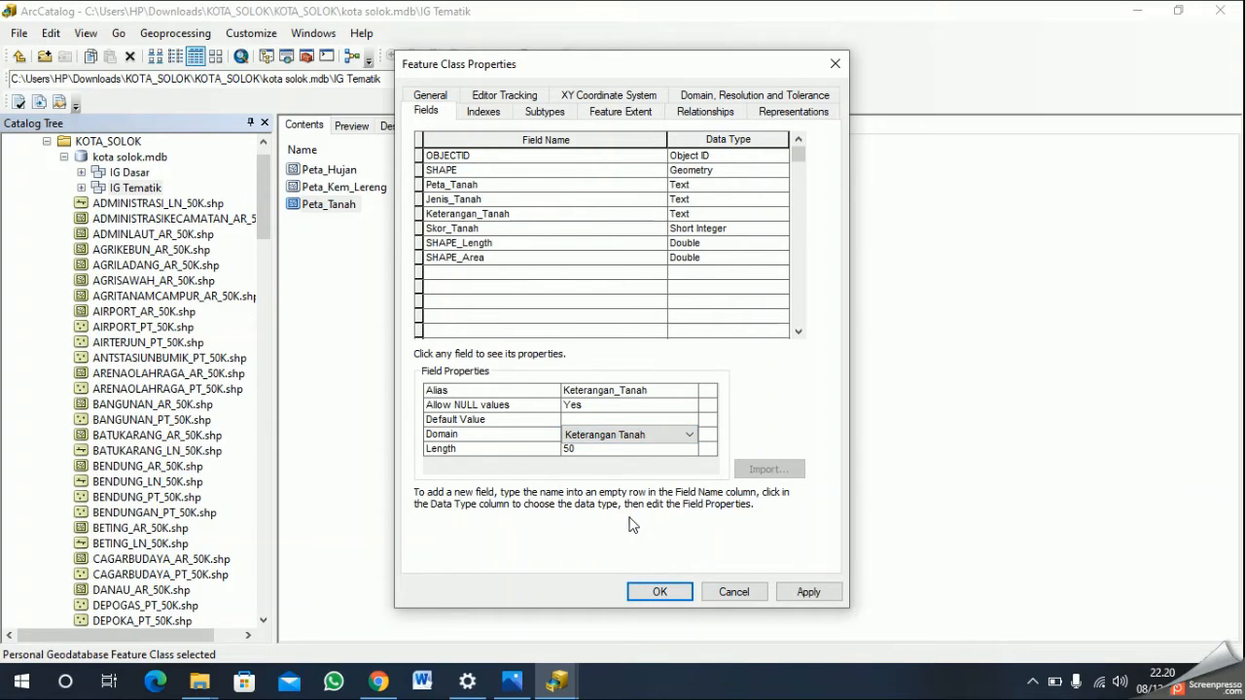
{"action": "left_click", "coordinate": [815, 594]}
{"action": "left_click", "coordinate": [660, 593]}
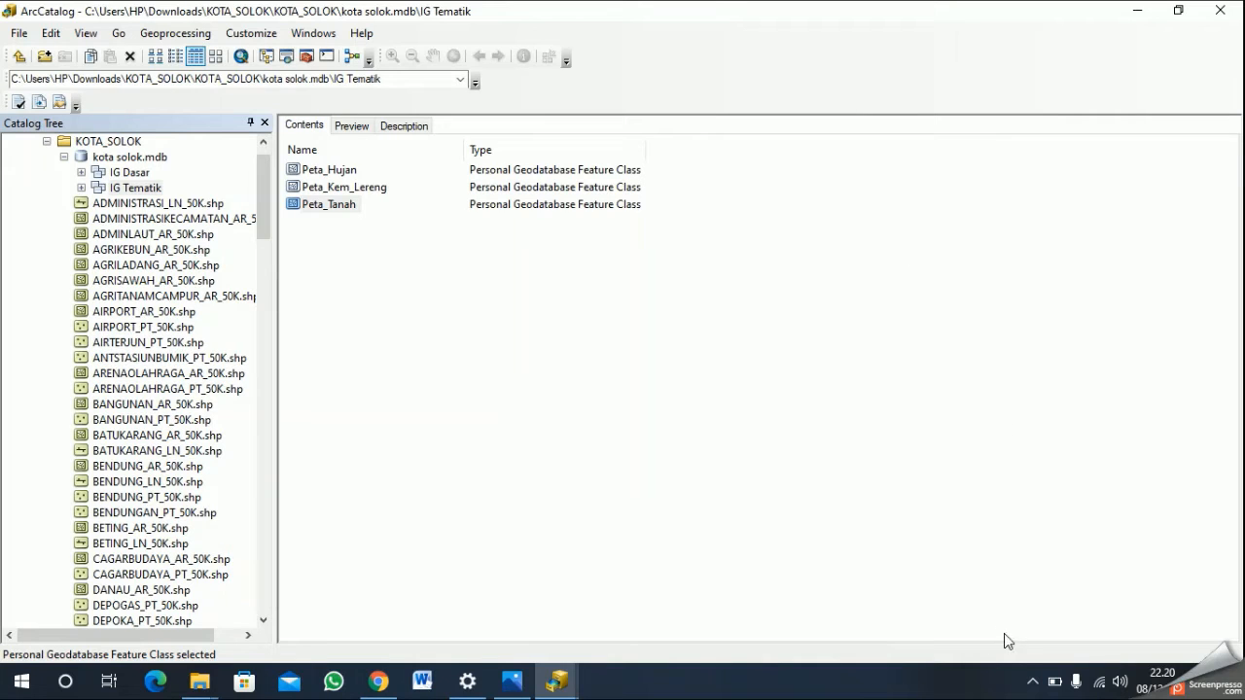
{"action": "left_click", "coordinate": [1037, 686]}
{"action": "right_click", "coordinate": [1067, 645]}
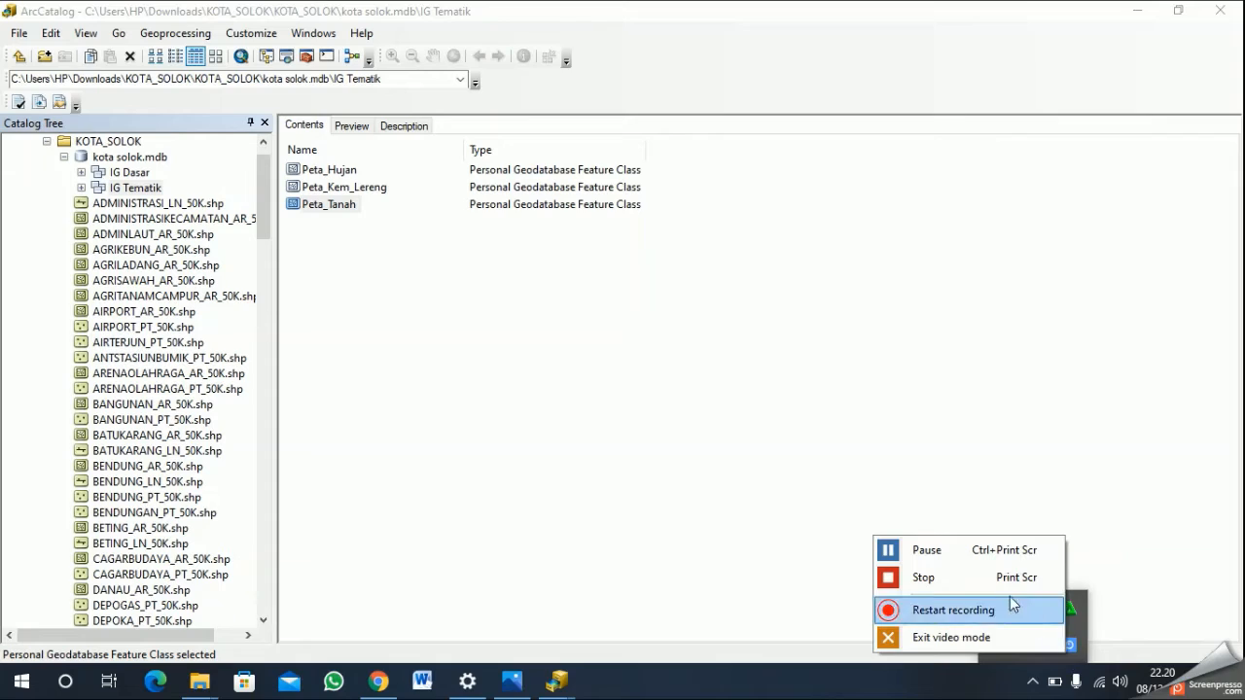
{"action": "left_click", "coordinate": [1008, 580]}
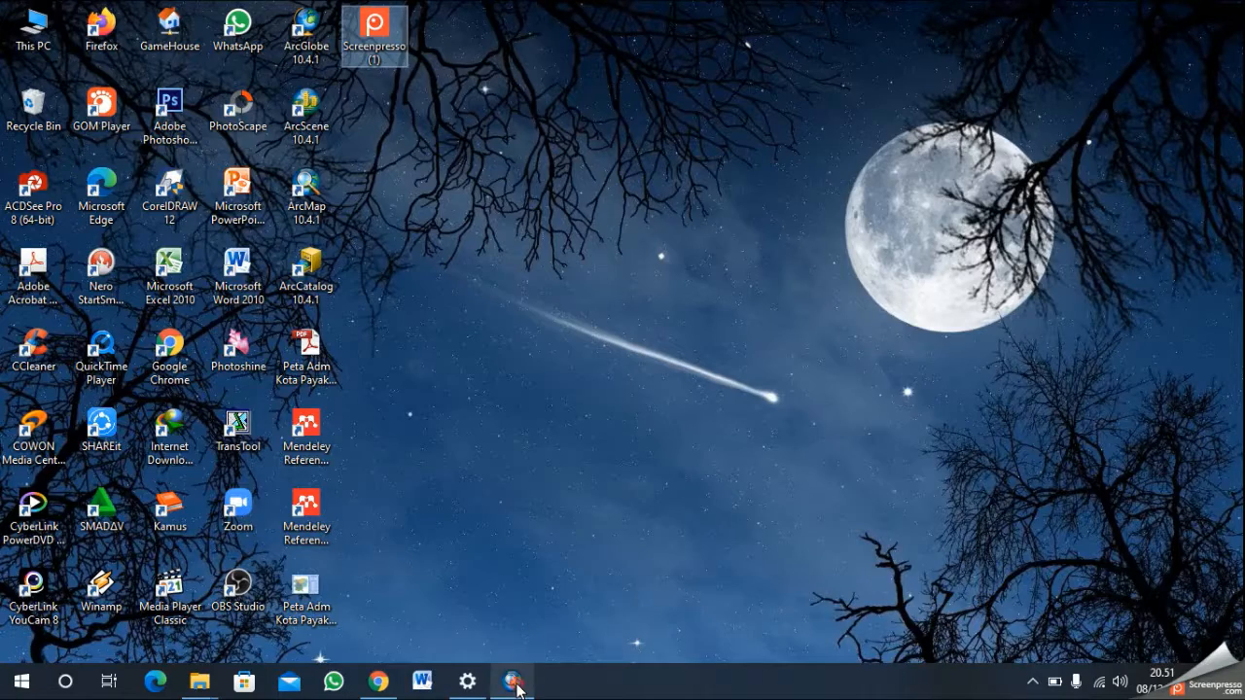
- Switch to ArcMap and, while adding data, connect to the adm kota solok folder inside the Pictures library
{"action": "left_click", "coordinate": [515, 681]}
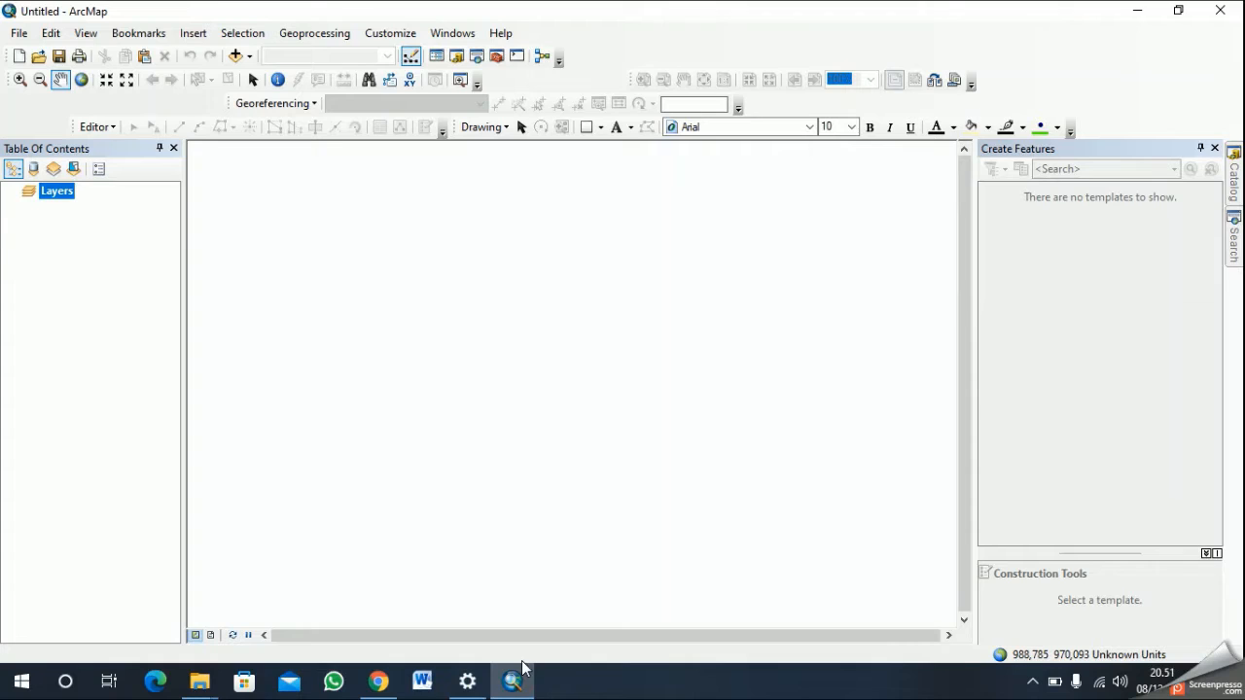
{"action": "left_click", "coordinate": [239, 56]}
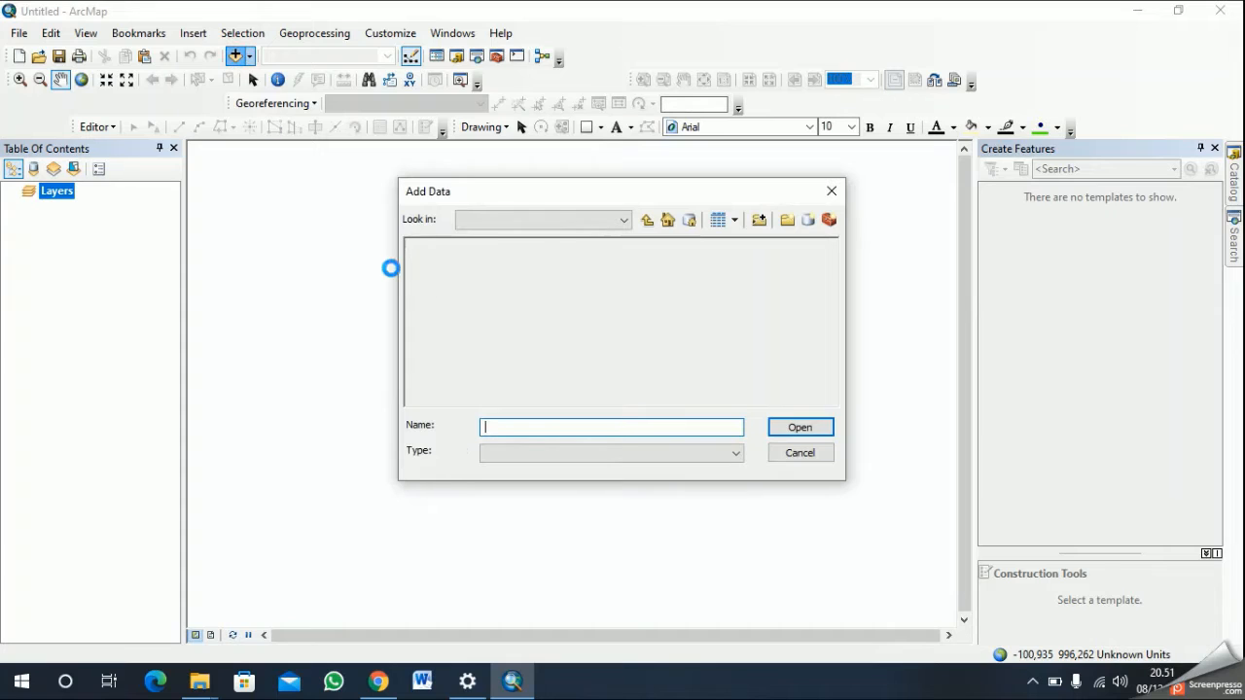
{"action": "left_click", "coordinate": [761, 219]}
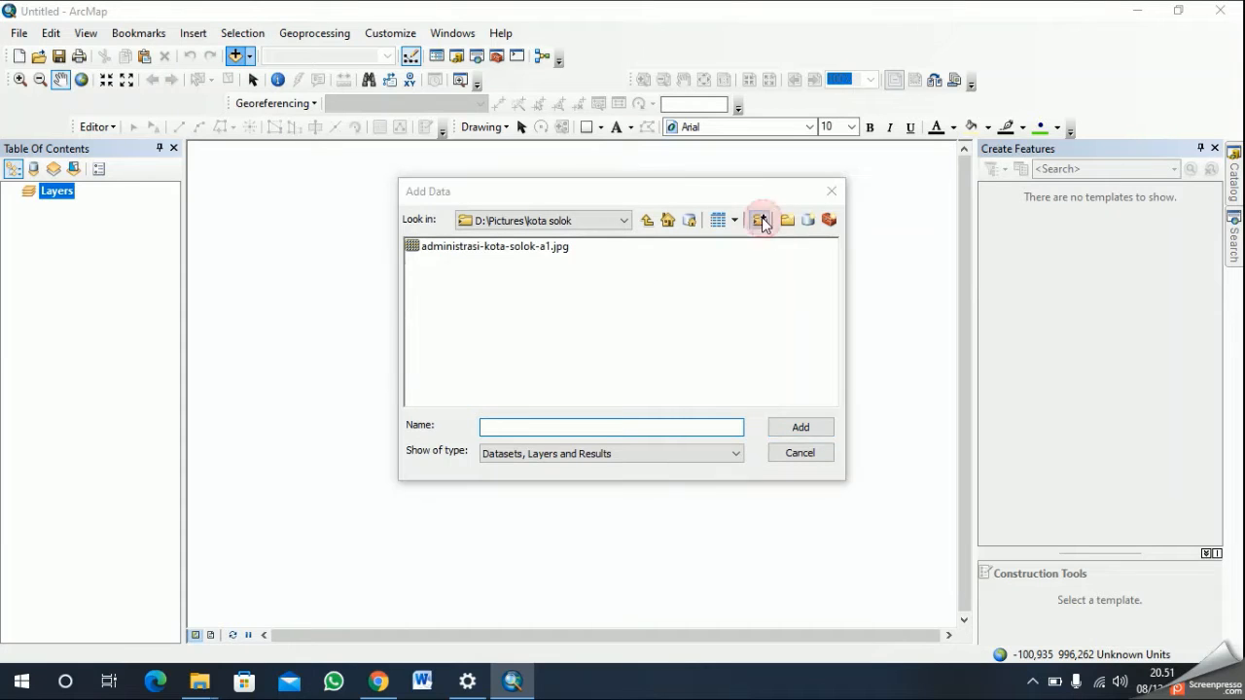
{"action": "double_click", "coordinate": [555, 341]}
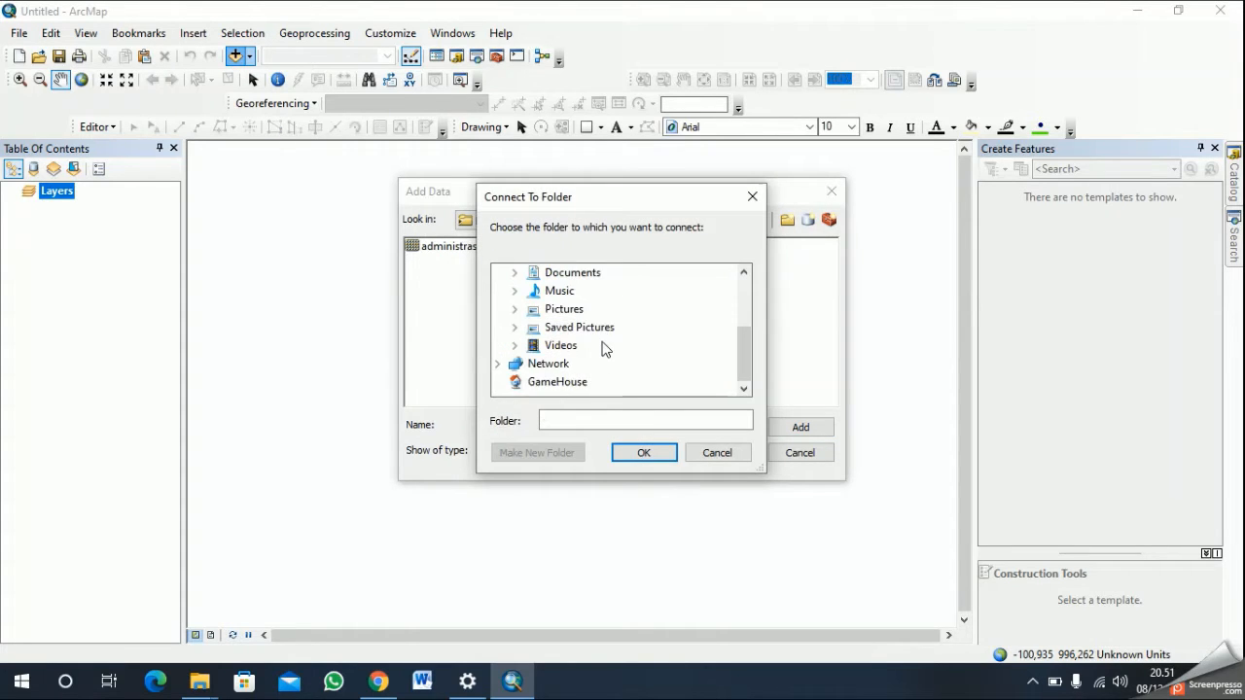
{"action": "scroll", "coordinate": [623, 341], "scroll_direction": "up", "scroll_amount": 1}
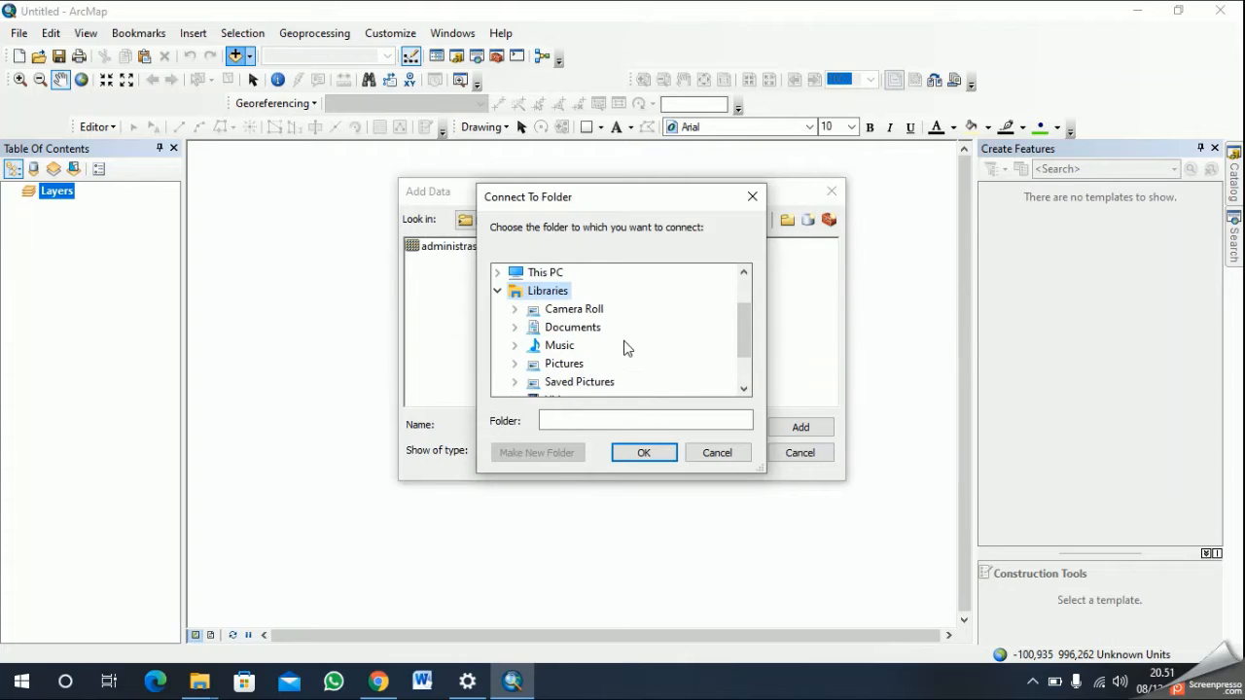
{"action": "left_click", "coordinate": [575, 369]}
{"action": "scroll", "coordinate": [644, 359], "scroll_direction": "down", "scroll_amount": 4}
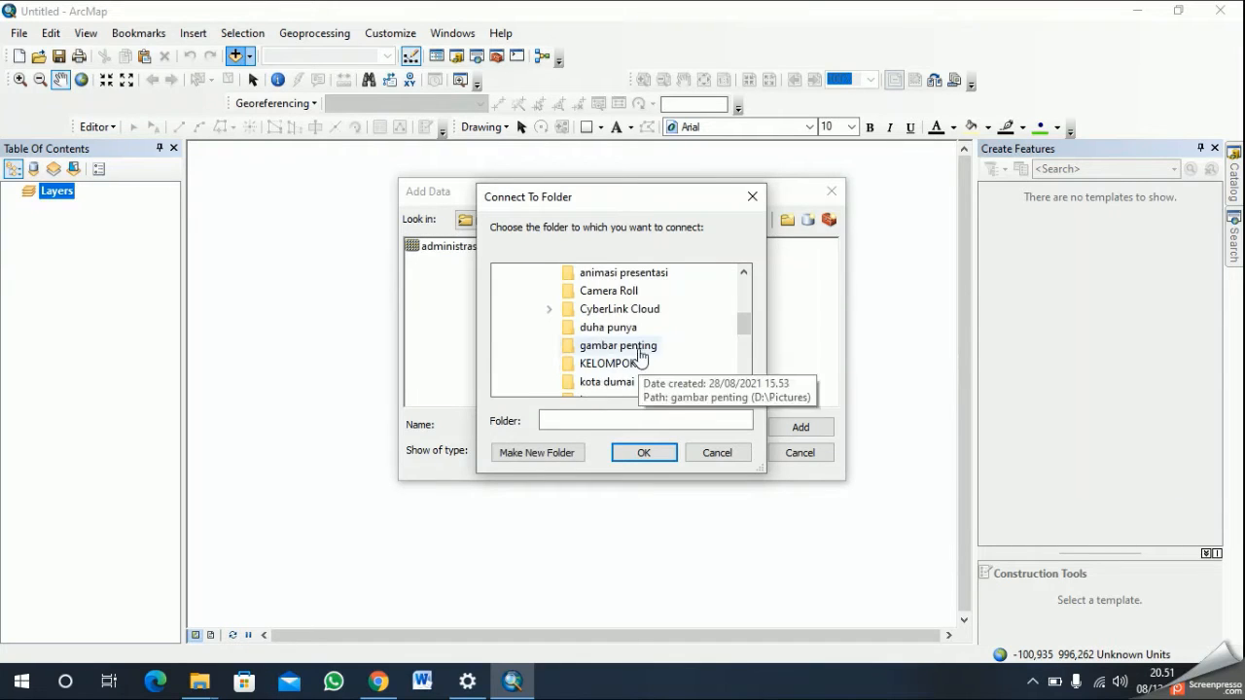
{"action": "scroll", "coordinate": [671, 331], "scroll_direction": "down", "scroll_amount": 2}
{"action": "scroll", "coordinate": [673, 348], "scroll_direction": "up", "scroll_amount": 7}
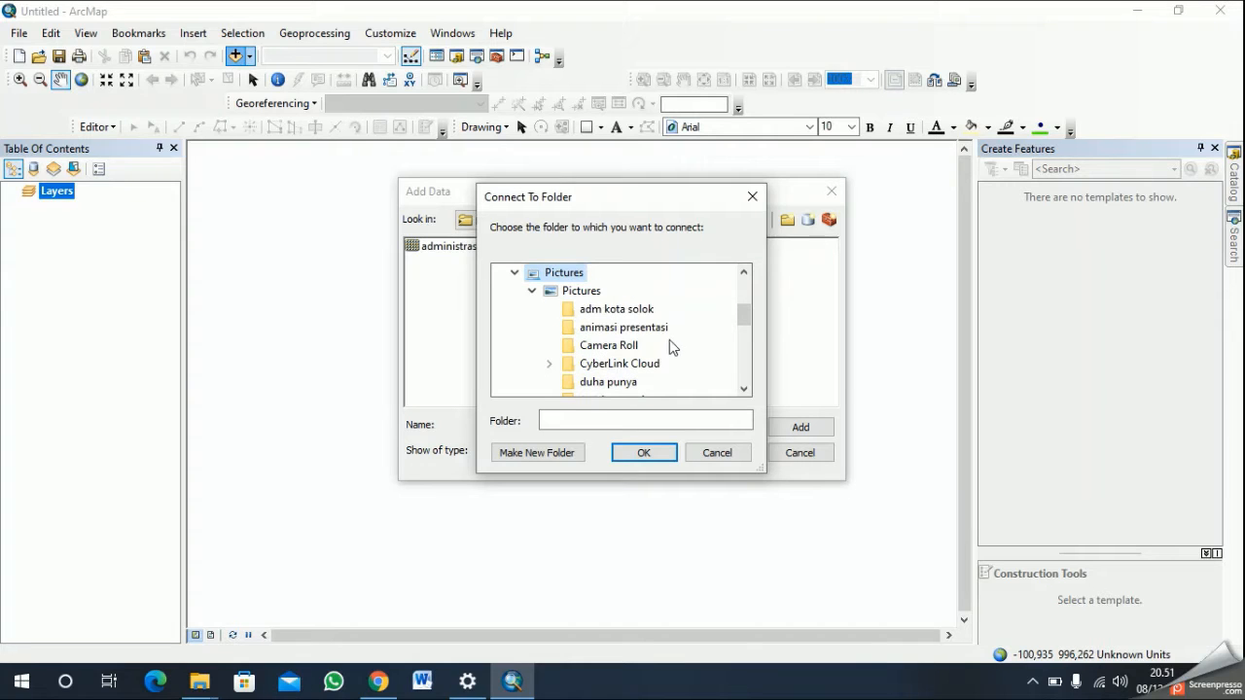
{"action": "left_click", "coordinate": [637, 311]}
{"action": "left_click", "coordinate": [646, 453]}
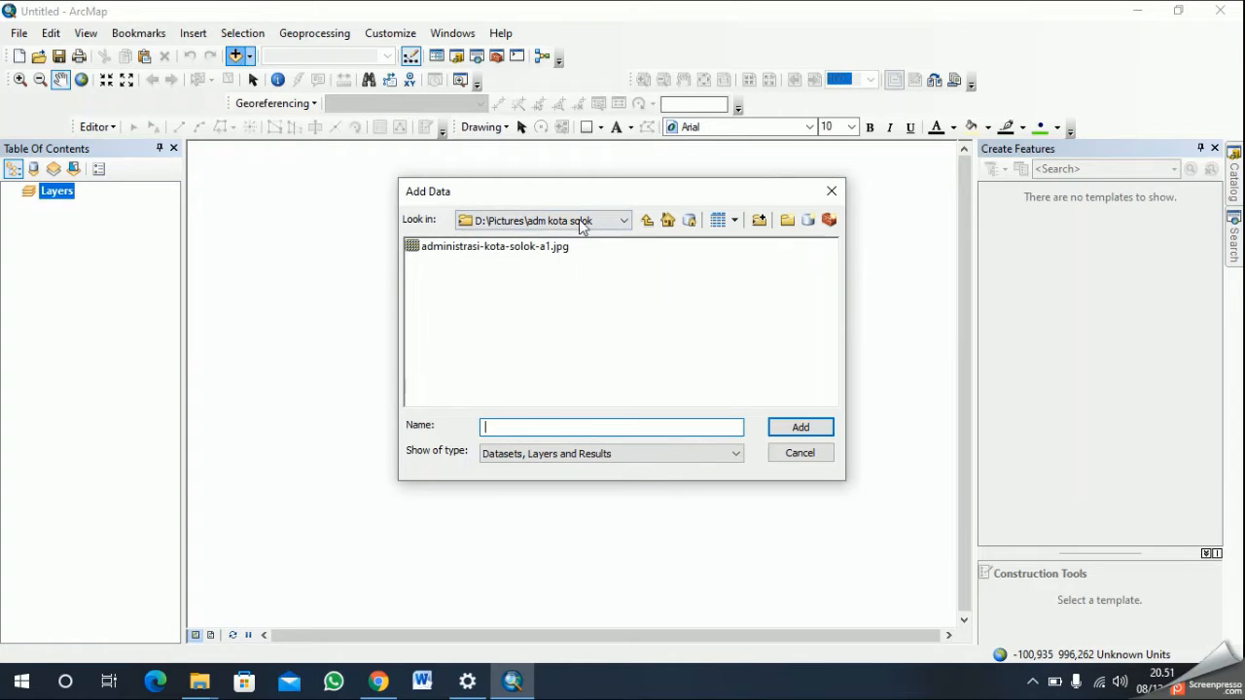
- Add the raster administrasi-kota-solok-a1.jpg from the D:\Pictures\adm kota solok folder to the map
{"action": "left_click", "coordinate": [576, 220]}
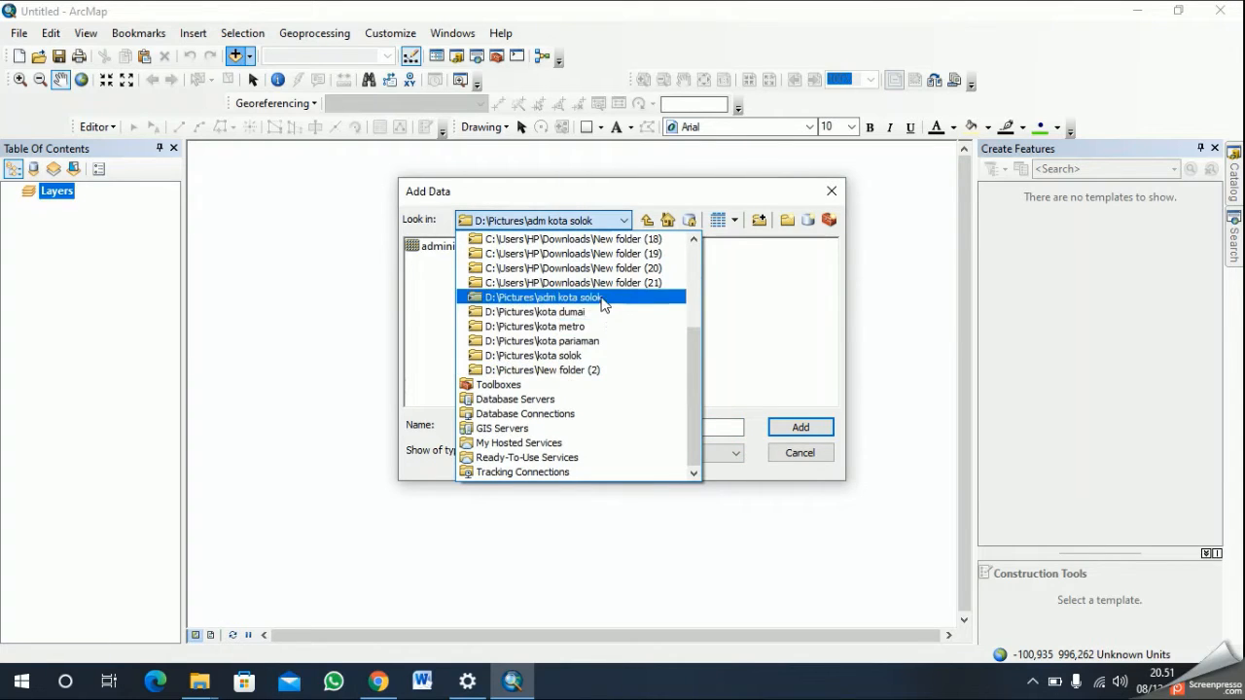
{"action": "left_click", "coordinate": [602, 304]}
{"action": "left_click", "coordinate": [550, 249]}
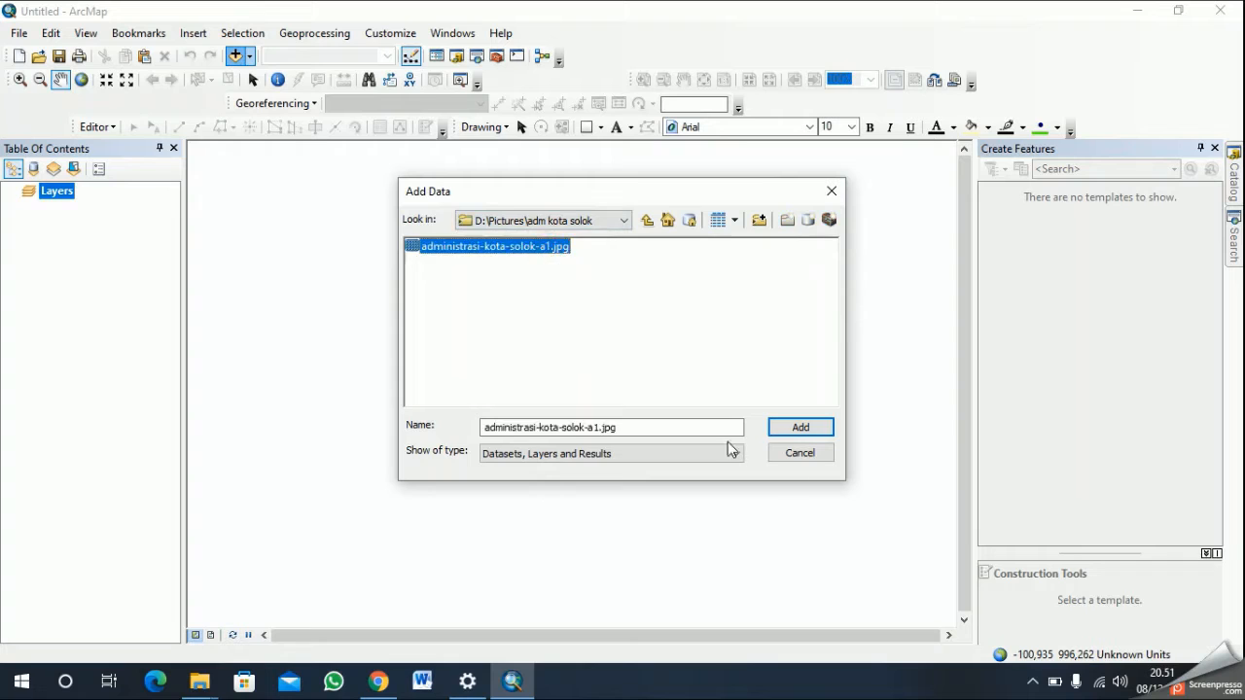
{"action": "left_click", "coordinate": [802, 431]}
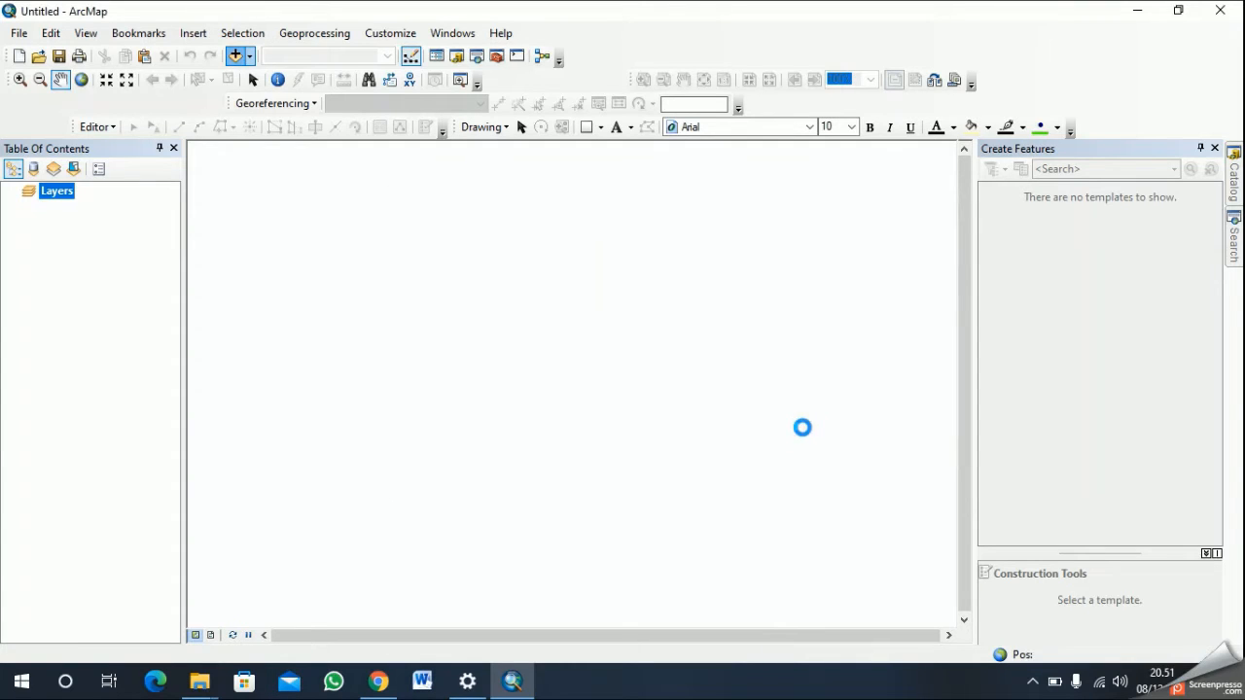
{"action": "left_click", "coordinate": [750, 423]}
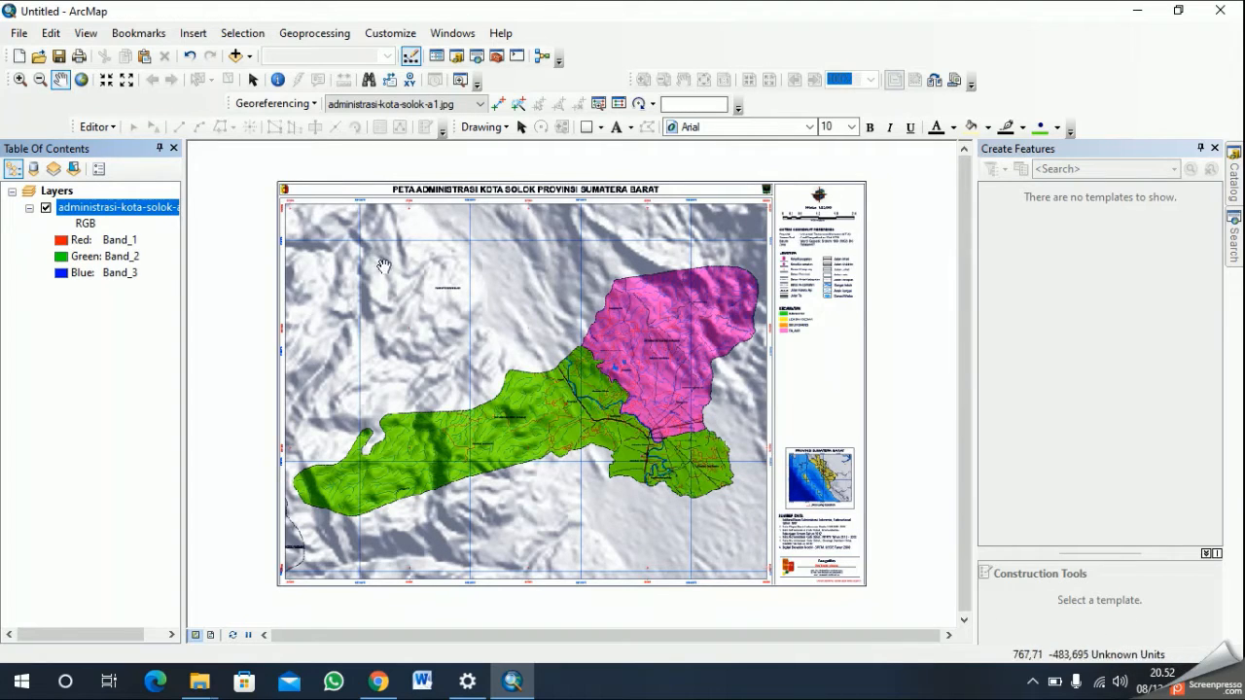
- Set the data frame's coordinate system to the projected WGS 1984 UTM Zone 49S from the Southern Hemisphere group
{"action": "left_click", "coordinate": [55, 190]}
{"action": "right_click", "coordinate": [55, 191]}
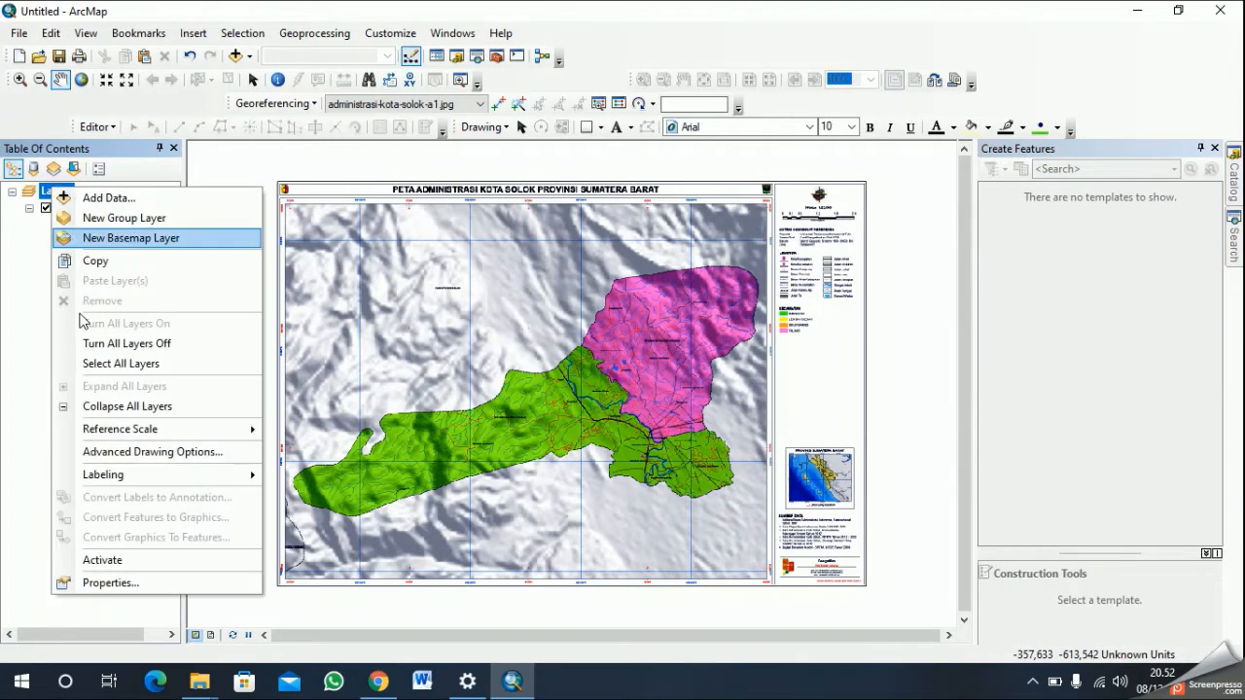
{"action": "left_click", "coordinate": [115, 584]}
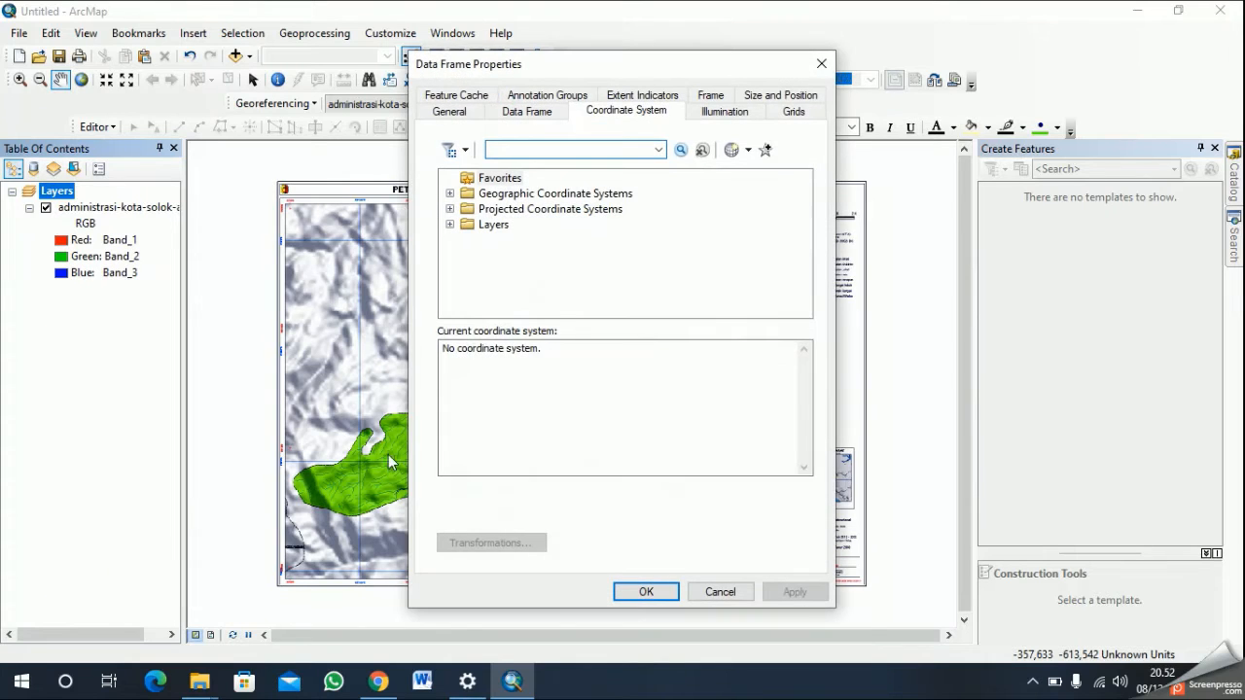
{"action": "left_click", "coordinate": [449, 209]}
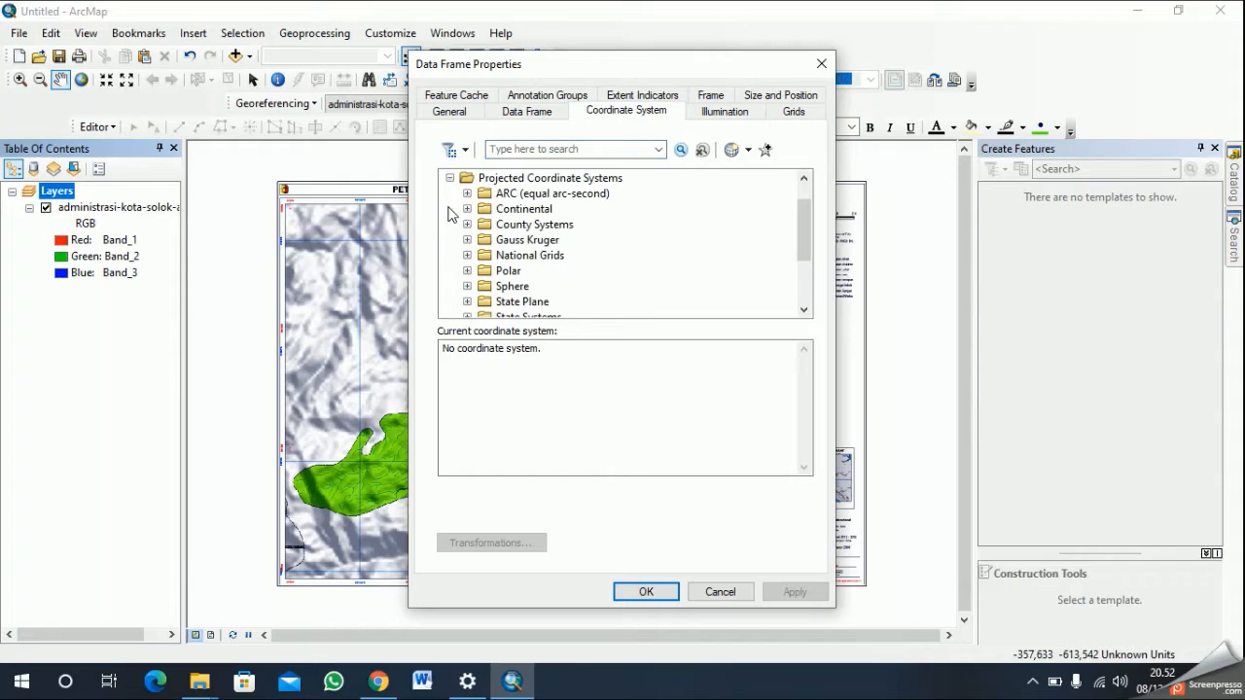
{"action": "scroll", "coordinate": [574, 277], "scroll_direction": "down", "scroll_amount": 2}
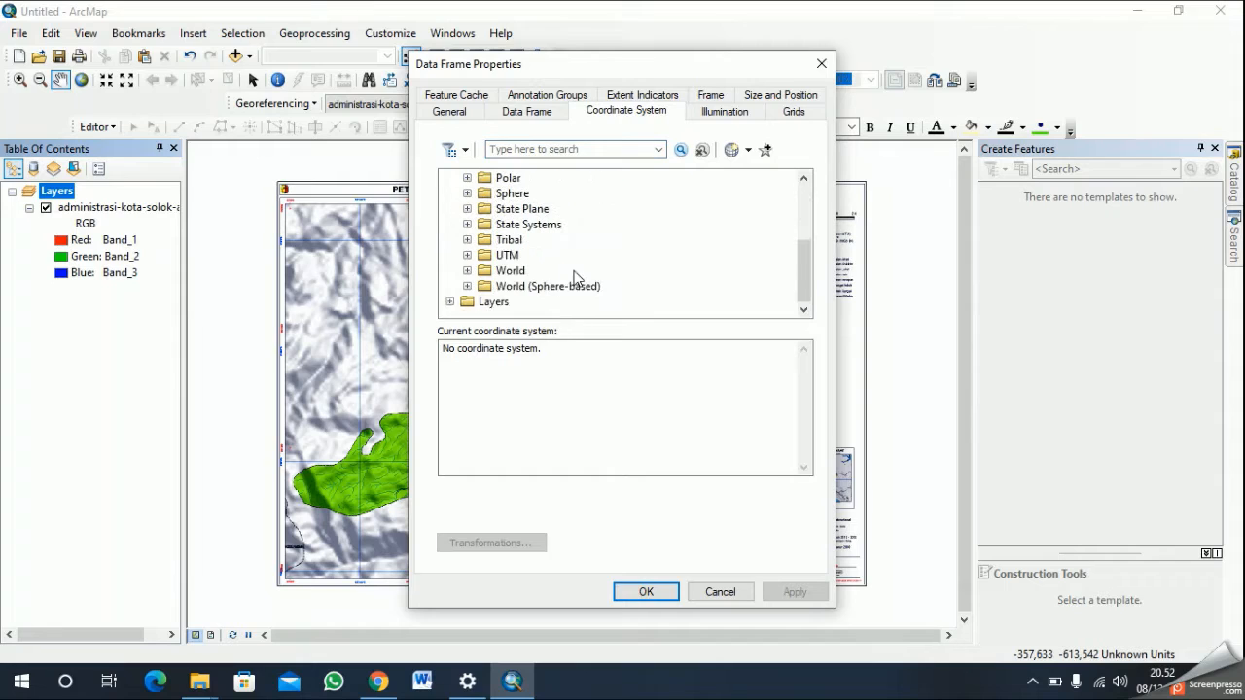
{"action": "left_click", "coordinate": [467, 256]}
{"action": "scroll", "coordinate": [482, 261], "scroll_direction": "down", "scroll_amount": 4}
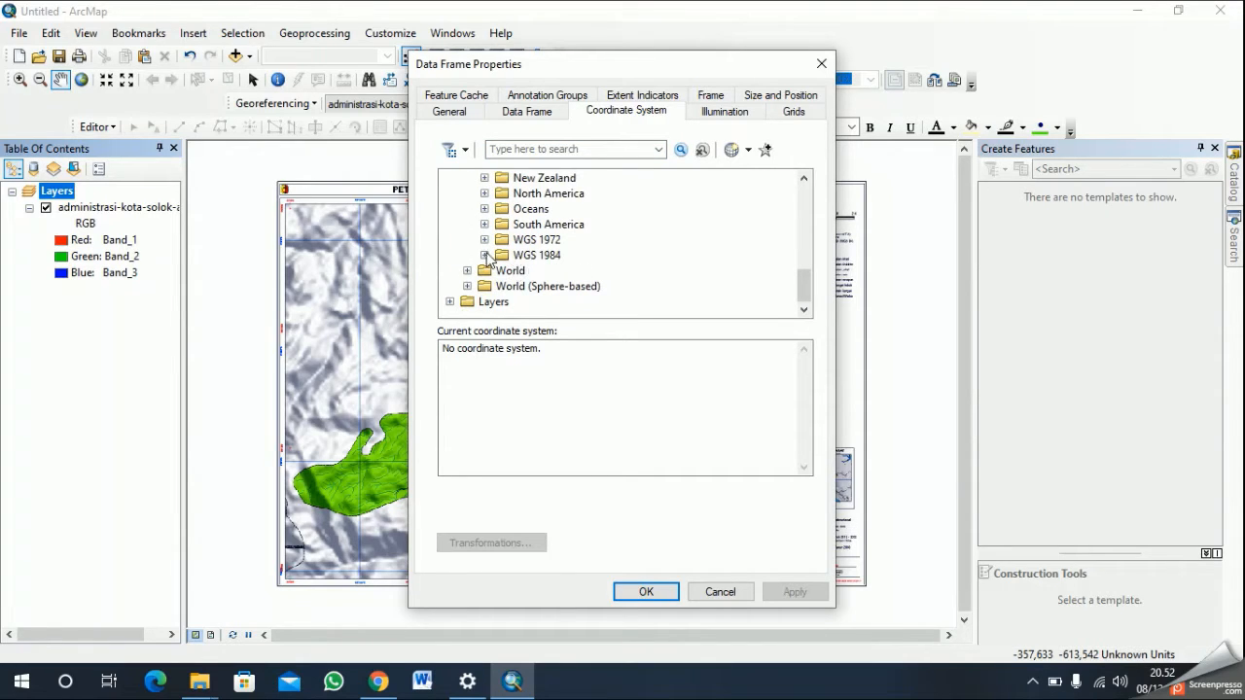
{"action": "left_click", "coordinate": [484, 254]}
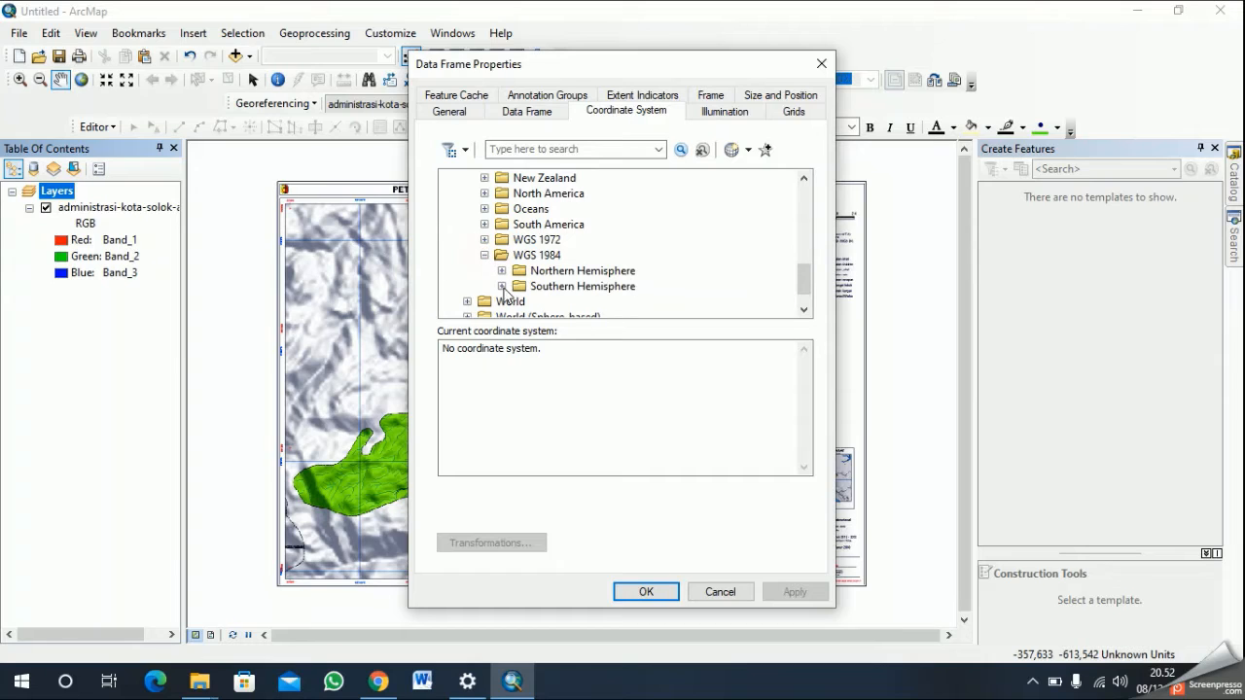
{"action": "left_click", "coordinate": [502, 286]}
{"action": "scroll", "coordinate": [589, 278], "scroll_direction": "down", "scroll_amount": 13}
{"action": "scroll", "coordinate": [595, 275], "scroll_direction": "down", "scroll_amount": 2}
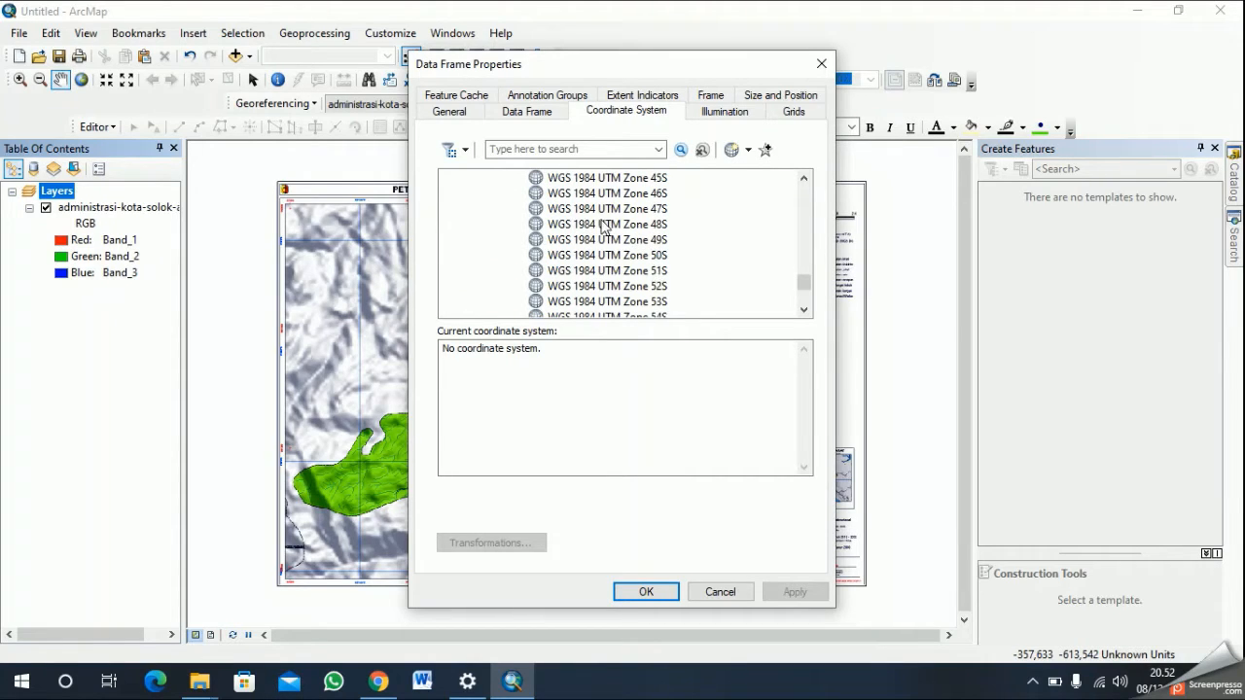
{"action": "left_click", "coordinate": [627, 244]}
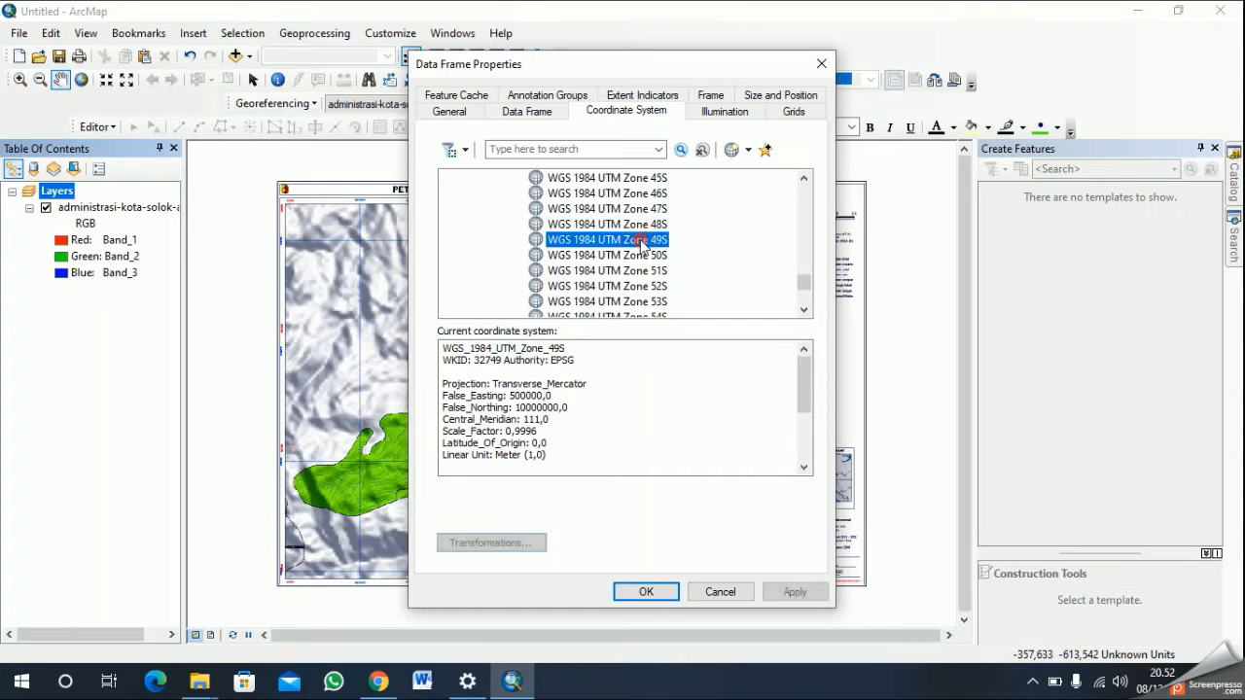
{"action": "left_click", "coordinate": [646, 593]}
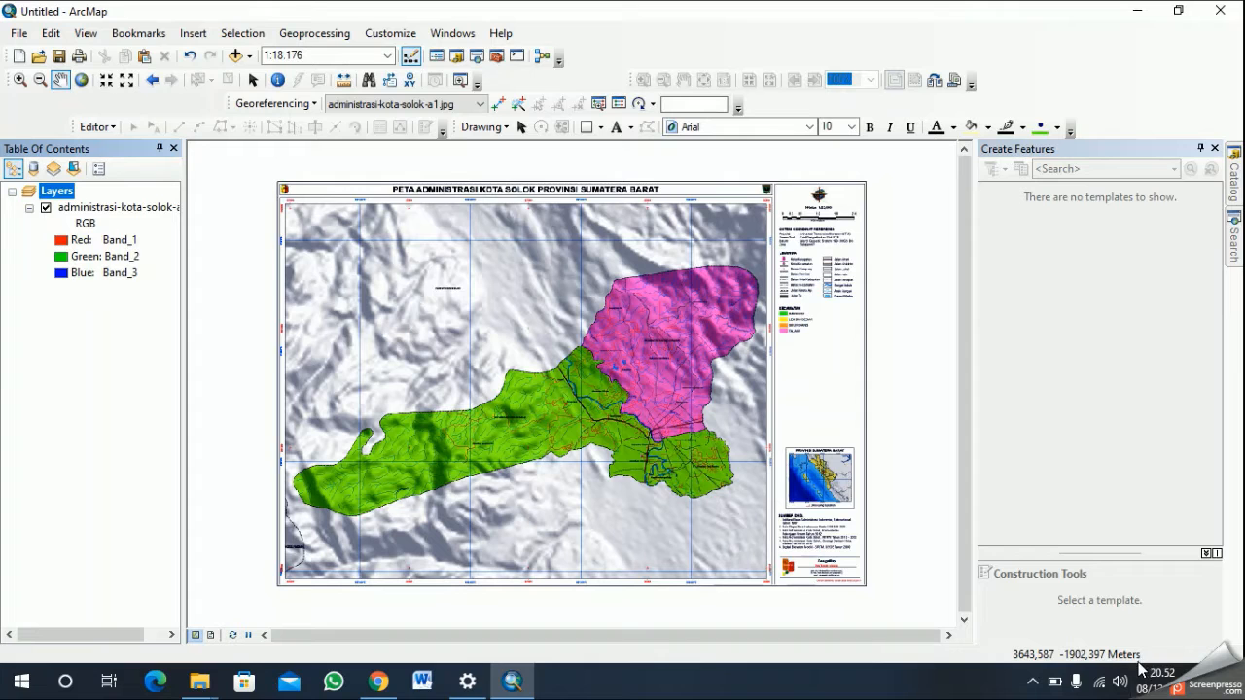
- Examine the corners of the administrative map image and the coordinate labels along its borders
{"action": "scroll", "coordinate": [414, 329], "scroll_direction": "up", "scroll_amount": 2}
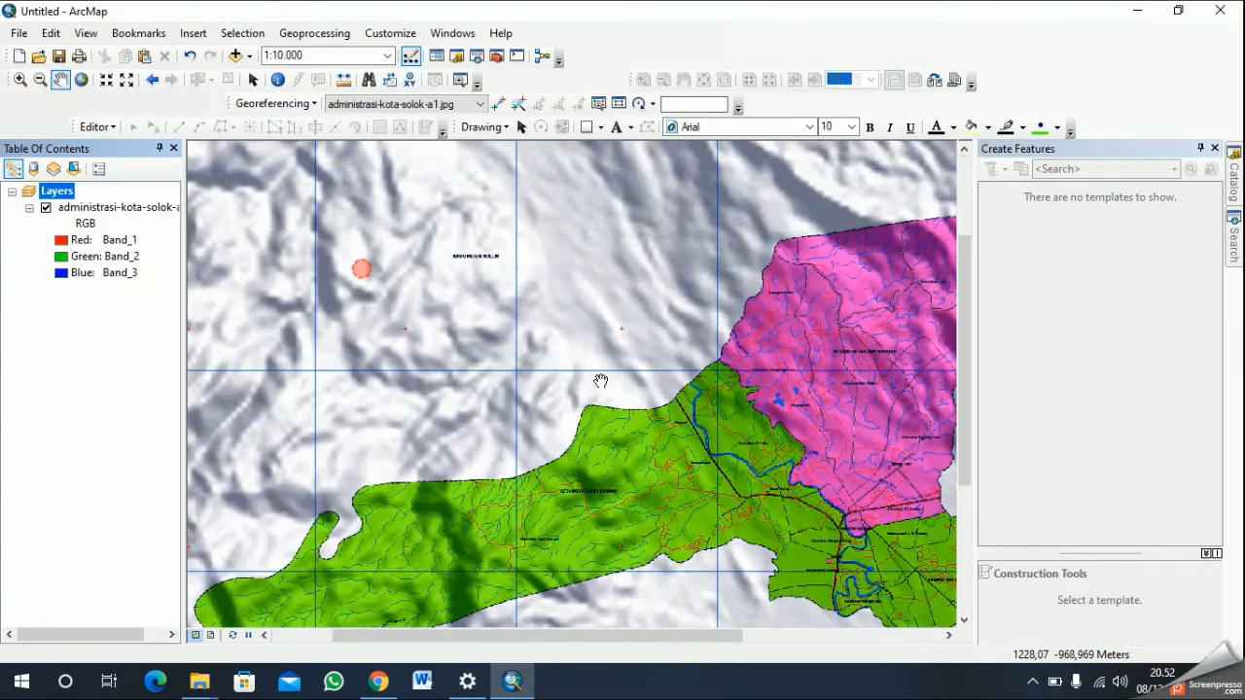
{"action": "left_click_drag", "start_coordinate": [402, 244], "coordinate": [678, 428]}
{"action": "scroll", "coordinate": [681, 420], "scroll_direction": "down", "scroll_amount": 1}
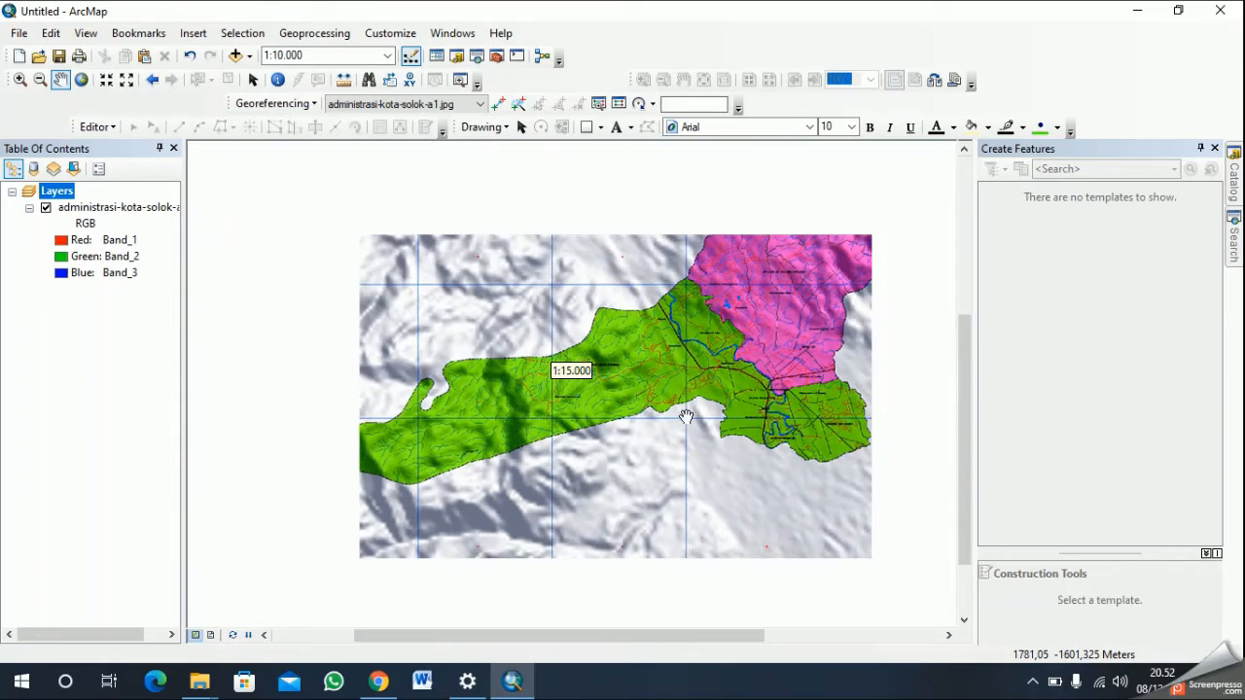
{"action": "left_click_drag", "start_coordinate": [534, 469], "coordinate": [662, 356]}
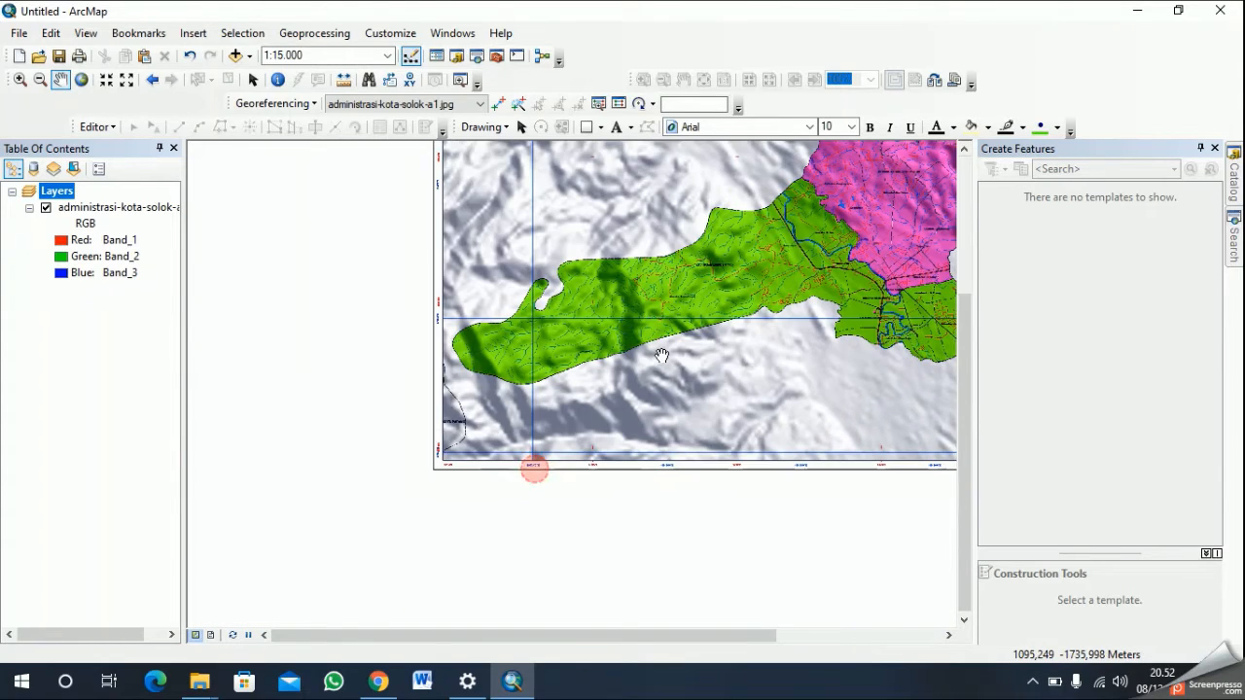
{"action": "left_click_drag", "start_coordinate": [565, 162], "coordinate": [543, 373]}
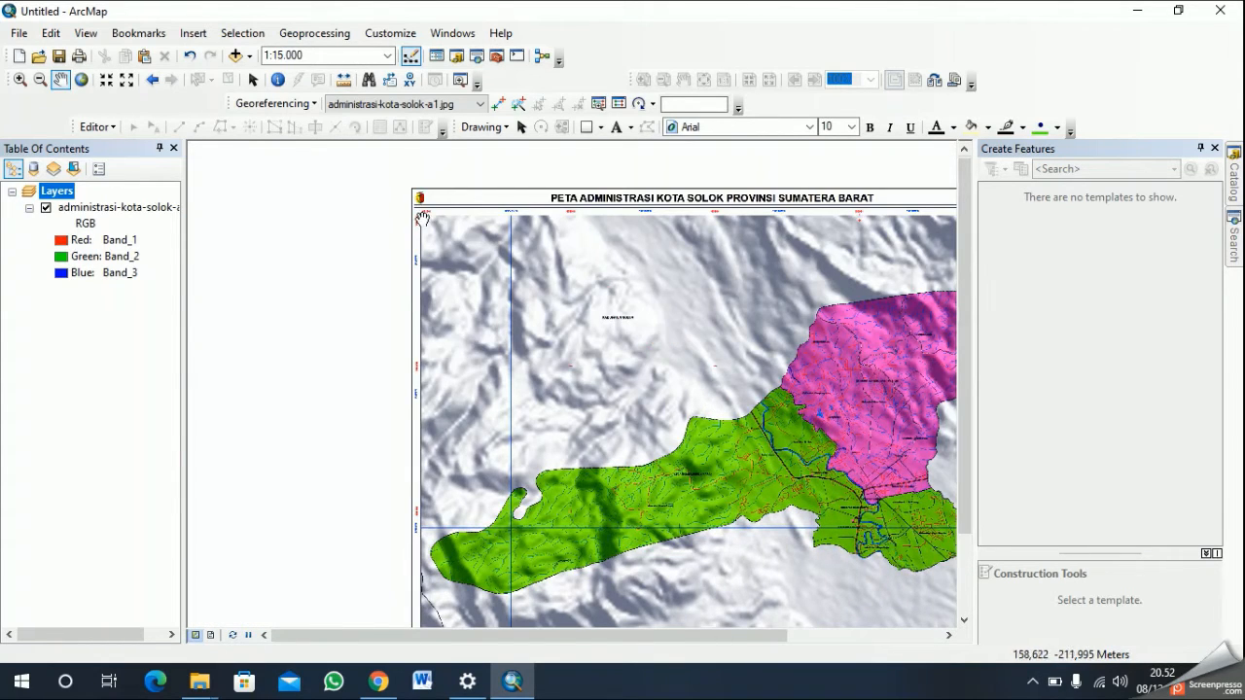
{"action": "left_click_drag", "start_coordinate": [923, 351], "coordinate": [478, 319]}
{"action": "left_click_drag", "start_coordinate": [618, 316], "coordinate": [566, 355]}
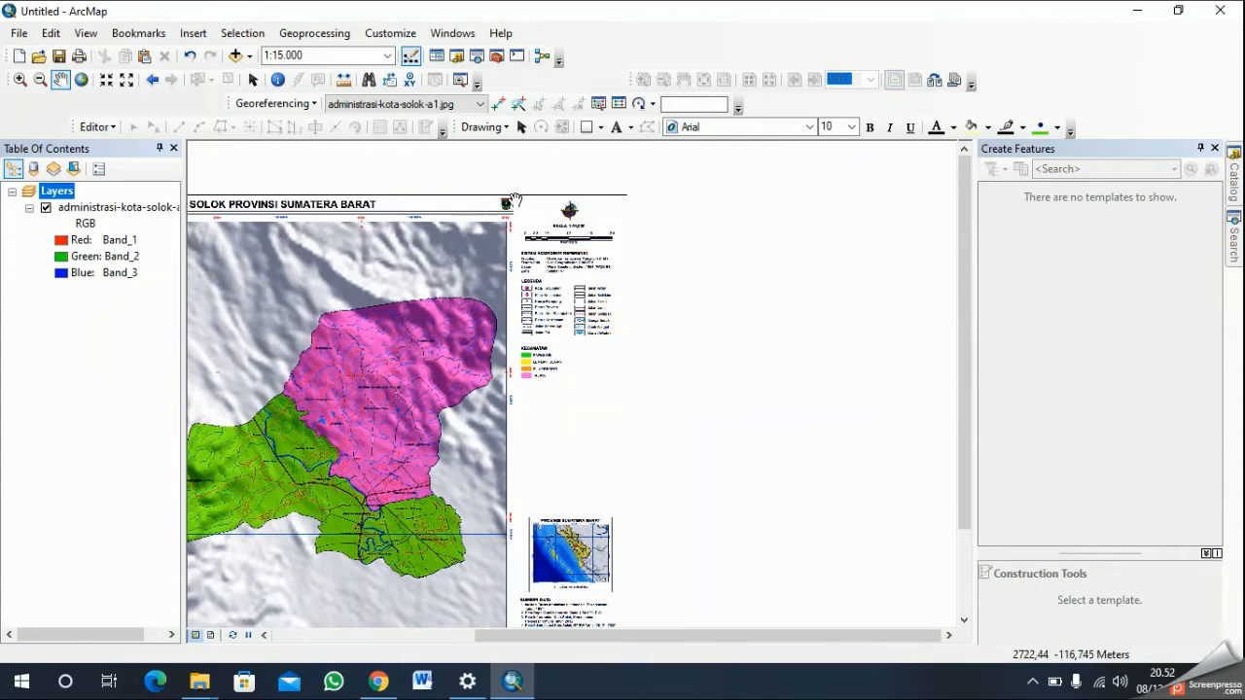
{"action": "left_click_drag", "start_coordinate": [639, 590], "coordinate": [690, 387]}
{"action": "left_click_drag", "start_coordinate": [550, 471], "coordinate": [814, 471]}
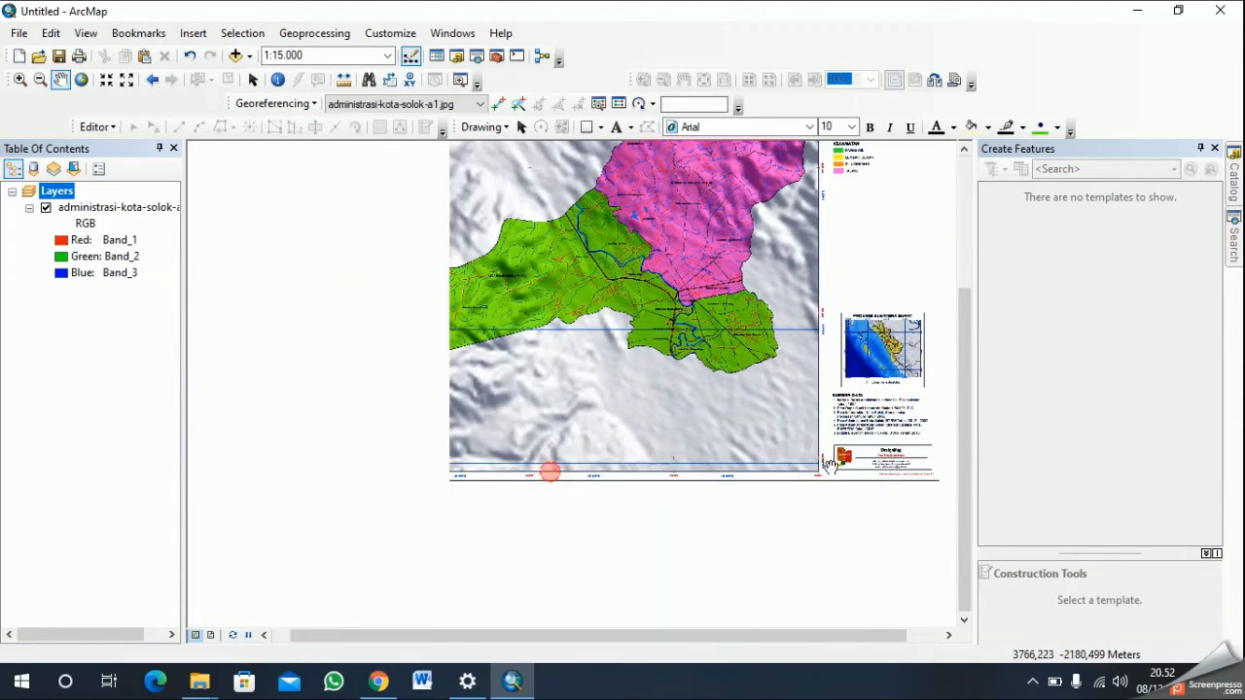
{"action": "left_click_drag", "start_coordinate": [325, 468], "coordinate": [574, 473]}
{"action": "left_click_drag", "start_coordinate": [659, 313], "coordinate": [631, 434]}
{"action": "left_click_drag", "start_coordinate": [586, 287], "coordinate": [561, 373]}
{"action": "left_click_drag", "start_coordinate": [646, 497], "coordinate": [651, 444]}
- Examine the map's blue grid lines and red cross marks at closer range, comparing them with the coordinates on the western border
{"action": "scroll", "coordinate": [631, 305], "scroll_direction": "up", "scroll_amount": 1}
{"action": "left_click_drag", "start_coordinate": [633, 255], "coordinate": [572, 473]}
{"action": "left_click_drag", "start_coordinate": [518, 389], "coordinate": [768, 321]}
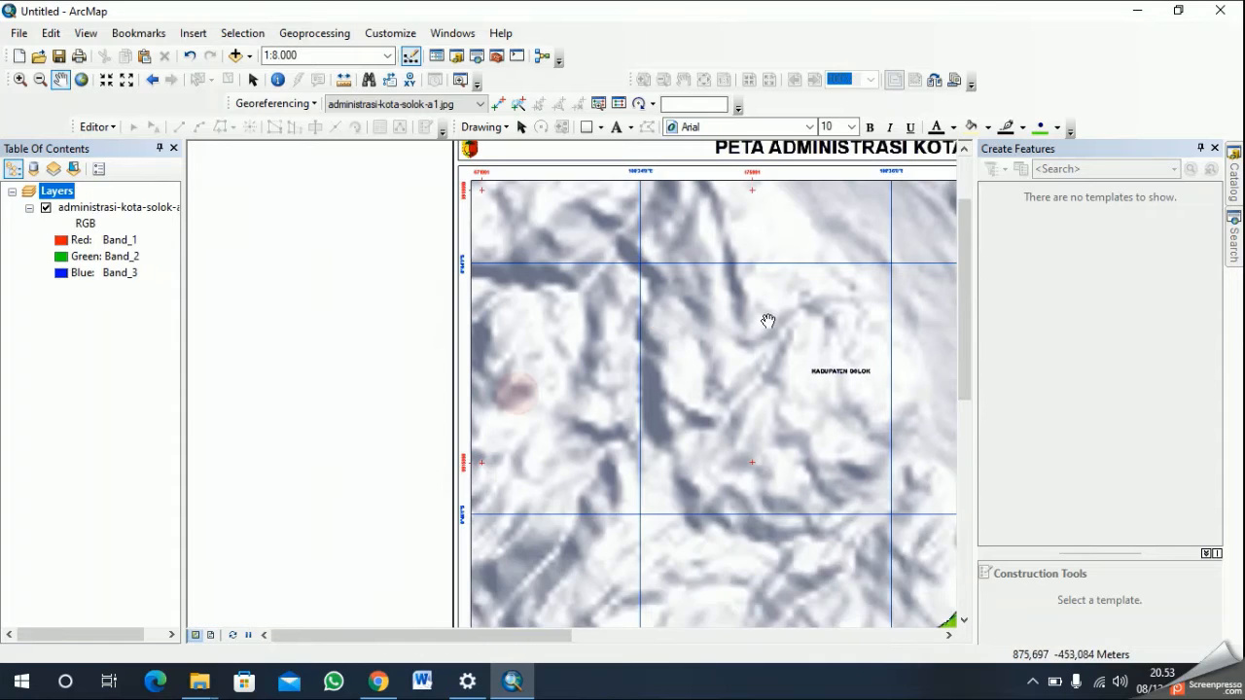
{"action": "left_click_drag", "start_coordinate": [704, 507], "coordinate": [661, 256]}
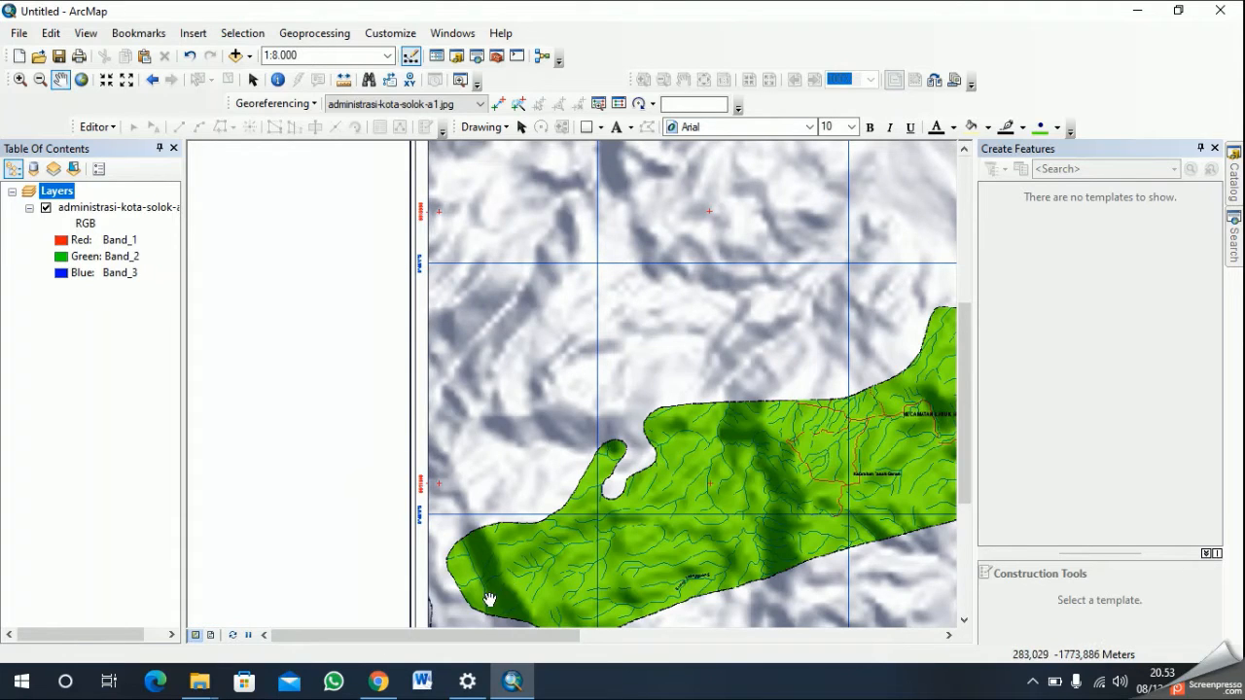
{"action": "left_click_drag", "start_coordinate": [627, 356], "coordinate": [622, 483]}
{"action": "left_click_drag", "start_coordinate": [593, 338], "coordinate": [586, 505]}
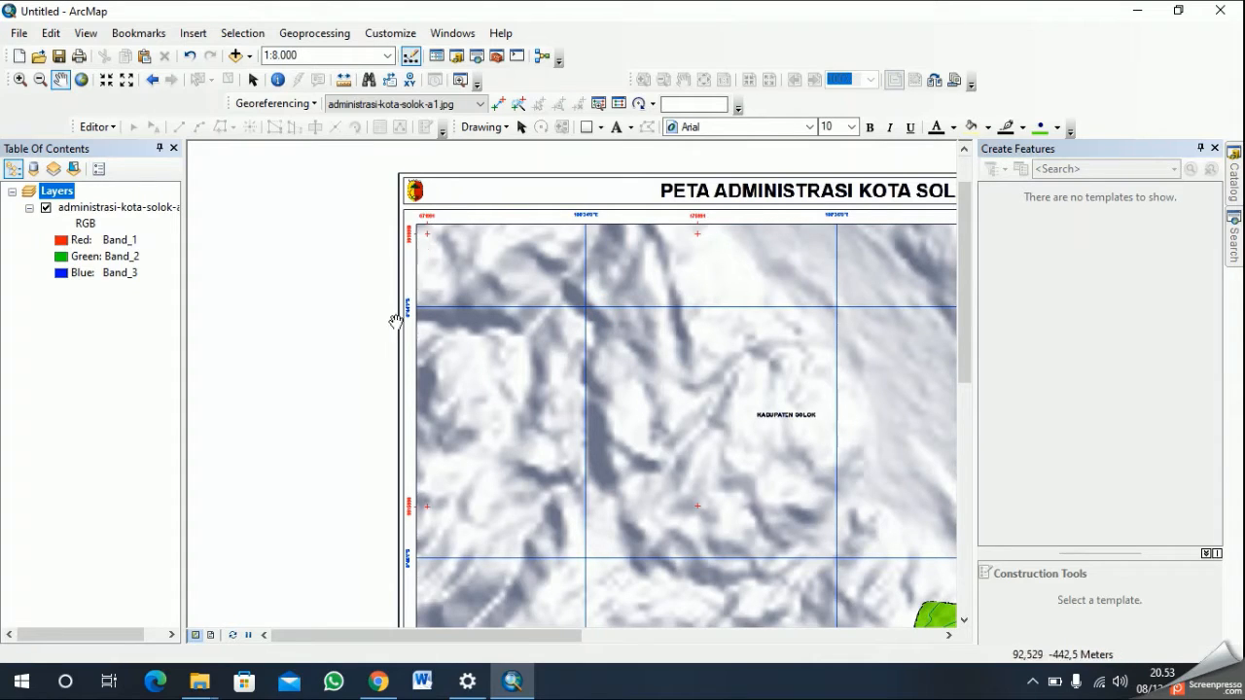
{"action": "left_click_drag", "start_coordinate": [637, 475], "coordinate": [232, 348]}
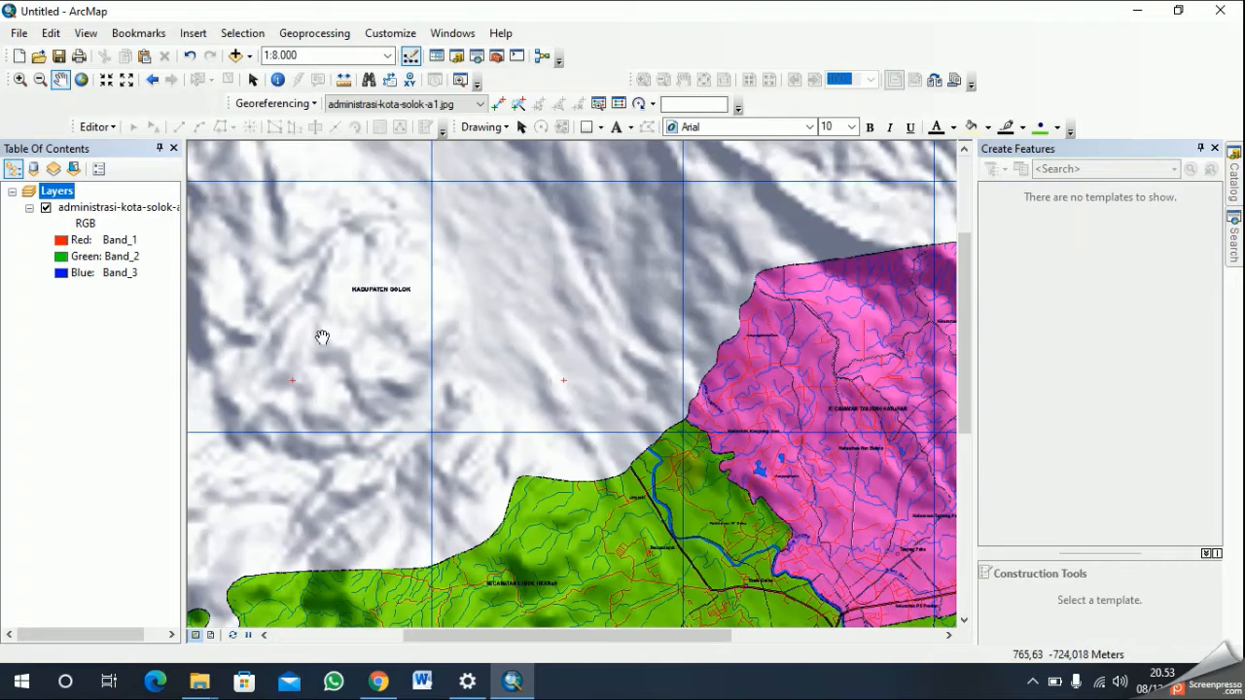
{"action": "scroll", "coordinate": [600, 494], "scroll_direction": "up", "scroll_amount": 2}
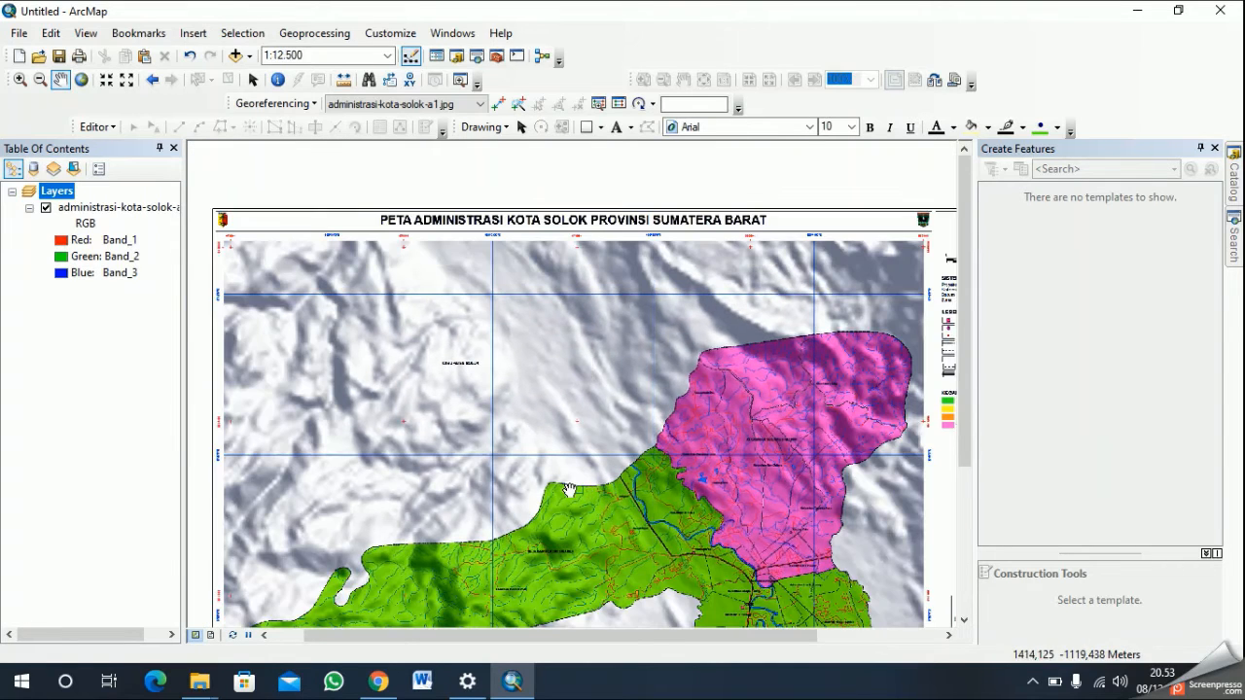
{"action": "left_click_drag", "start_coordinate": [618, 544], "coordinate": [619, 482]}
{"action": "scroll", "coordinate": [643, 539], "scroll_direction": "up", "scroll_amount": 2}
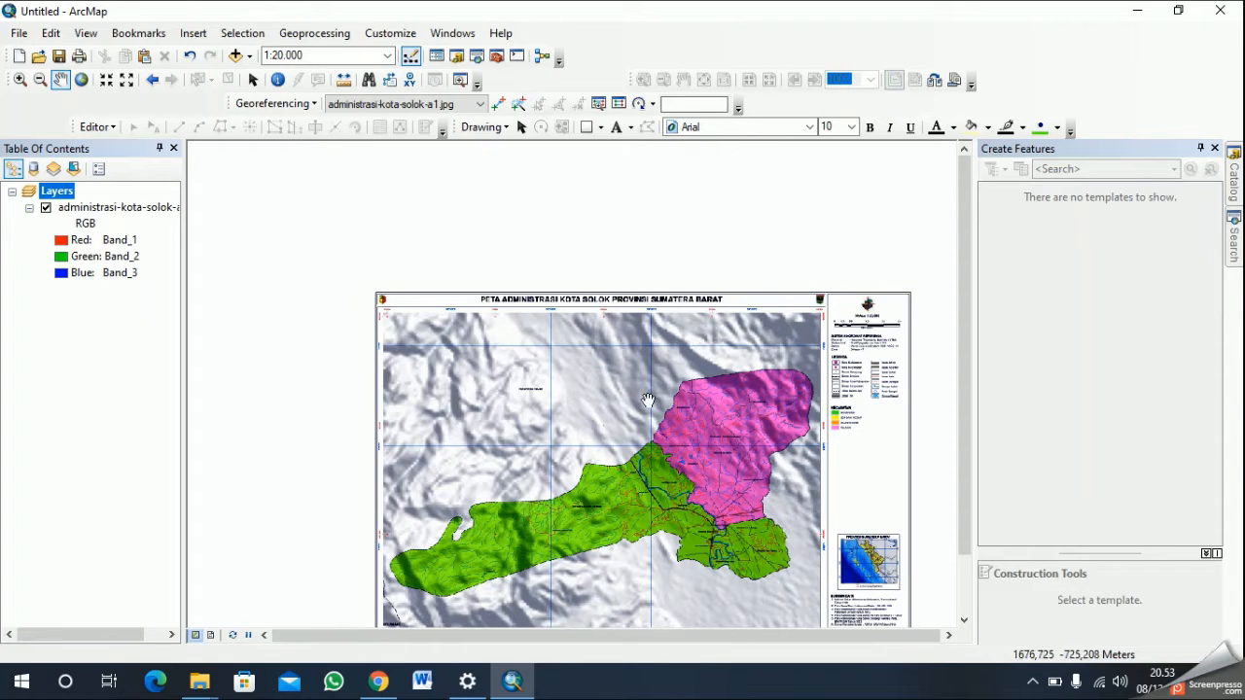
- Place the first georeferencing control point on the red cross at the map frame's northwest corner
{"action": "scroll", "coordinate": [602, 433], "scroll_direction": "down", "scroll_amount": 1}
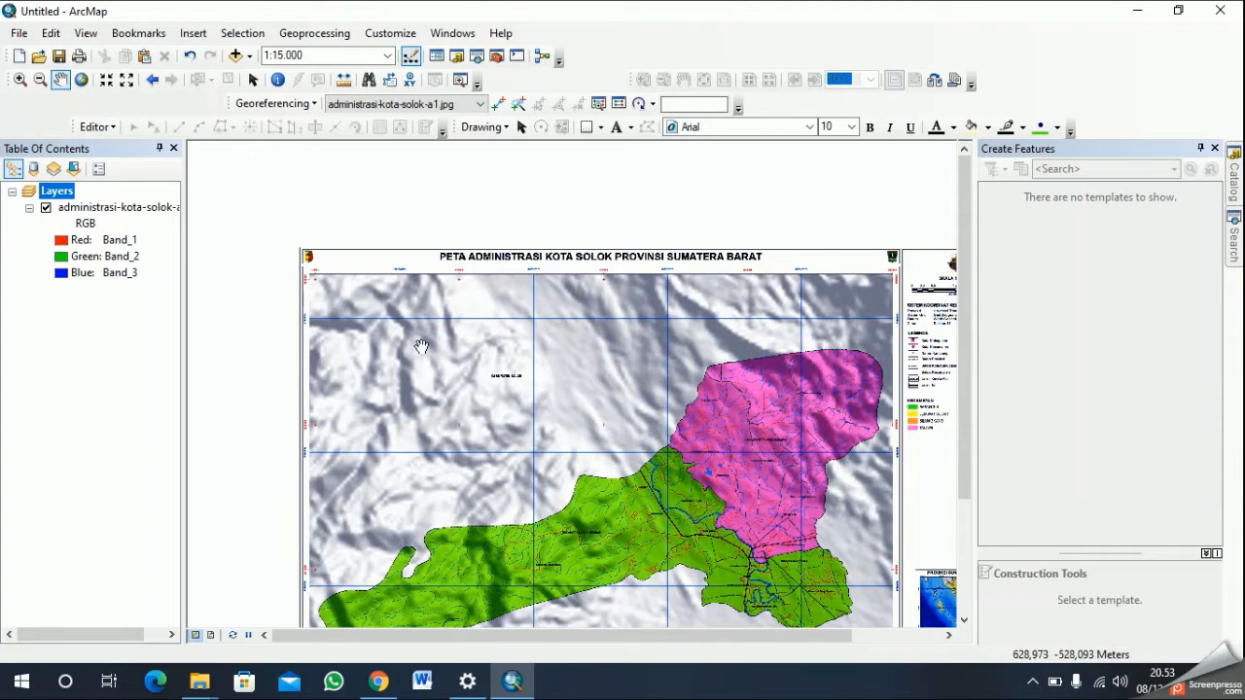
{"action": "scroll", "coordinate": [426, 368], "scroll_direction": "down", "scroll_amount": 1}
{"action": "scroll", "coordinate": [374, 292], "scroll_direction": "down", "scroll_amount": 5}
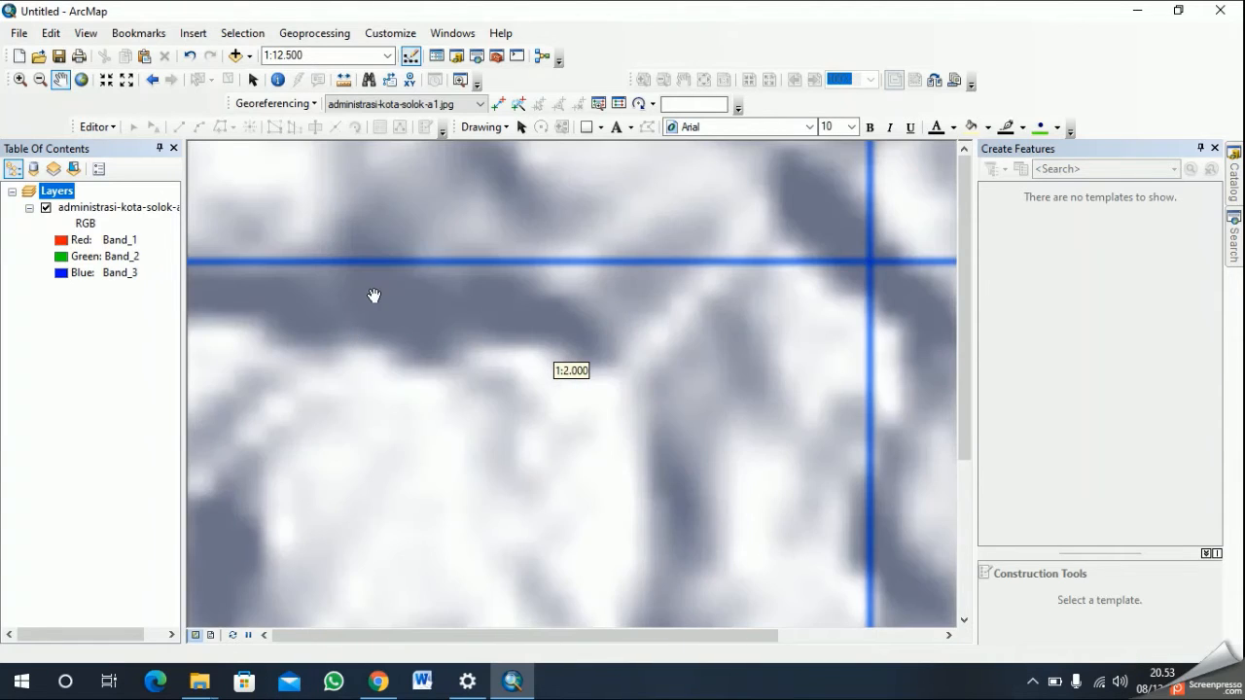
{"action": "left_click_drag", "start_coordinate": [366, 276], "coordinate": [623, 441]}
{"action": "left_click_drag", "start_coordinate": [585, 345], "coordinate": [605, 499]}
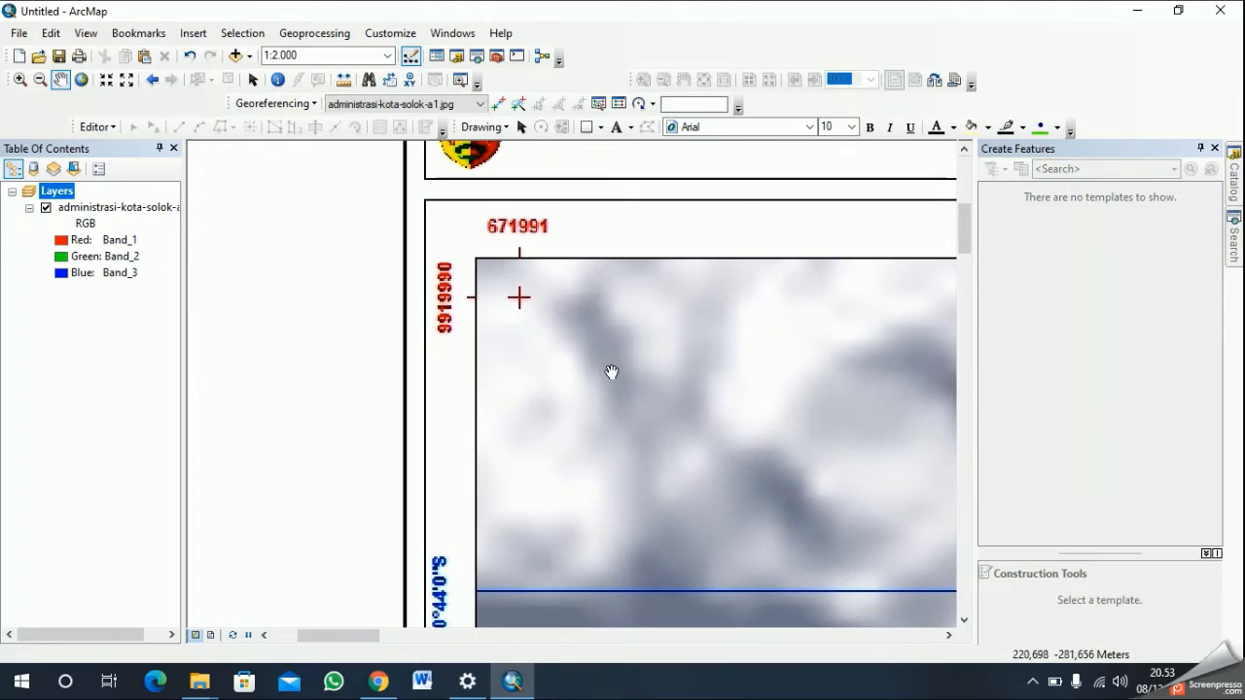
{"action": "scroll", "coordinate": [611, 341], "scroll_direction": "down", "scroll_amount": 1}
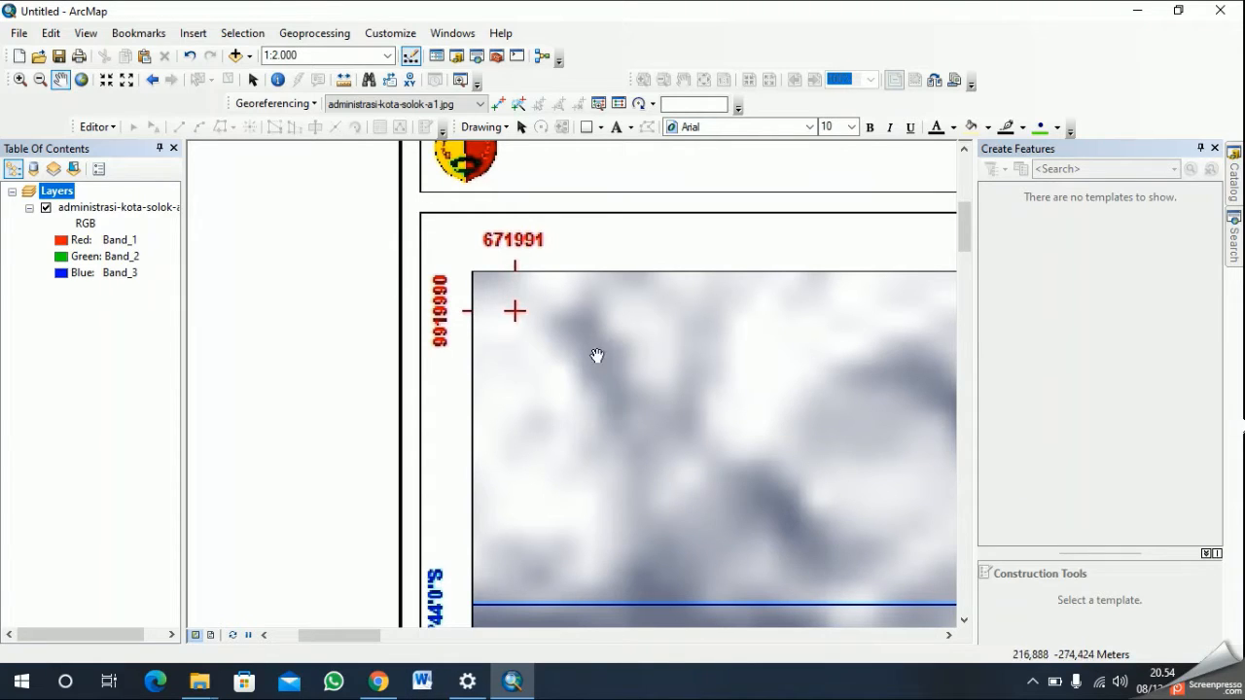
{"action": "scroll", "coordinate": [531, 280], "scroll_direction": "down", "scroll_amount": 1}
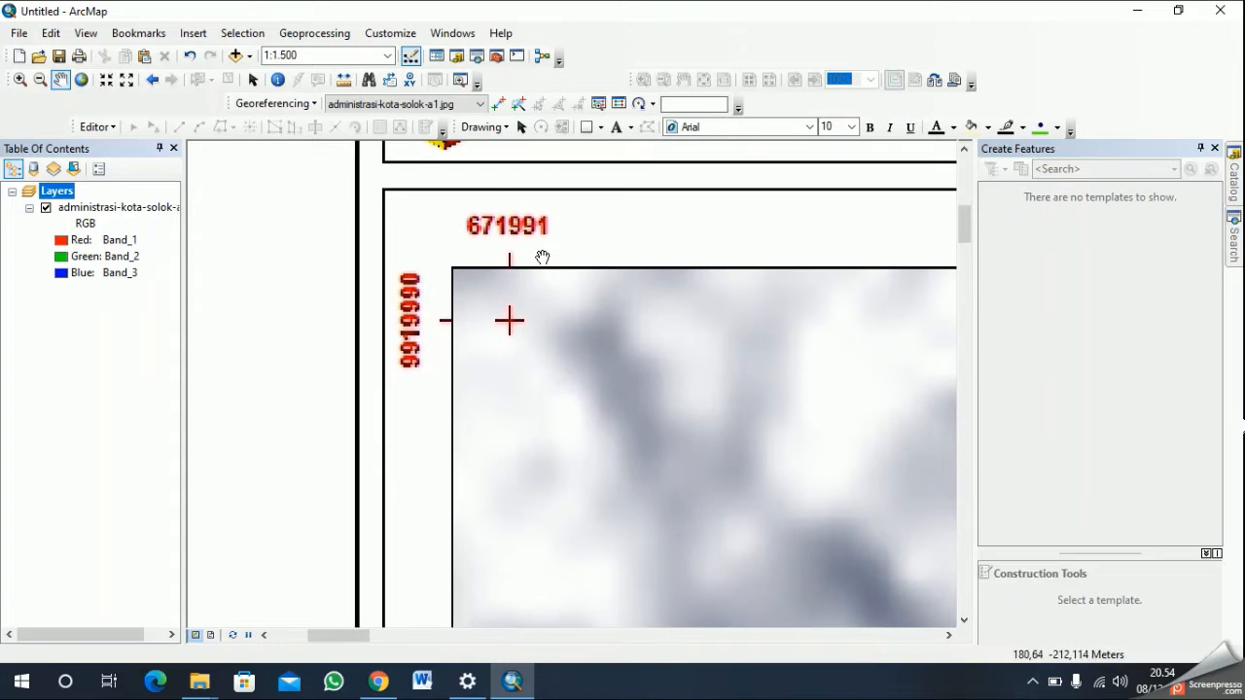
{"action": "scroll", "coordinate": [535, 219], "scroll_direction": "up", "scroll_amount": 1}
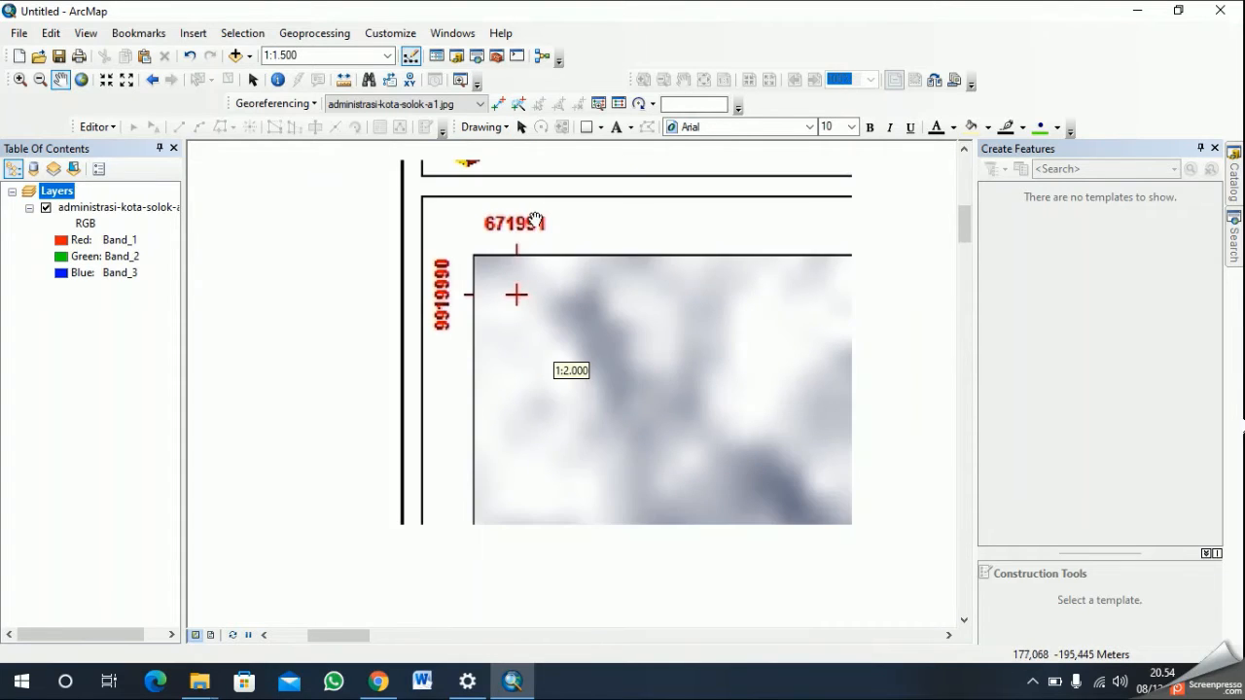
{"action": "left_click", "coordinate": [498, 103]}
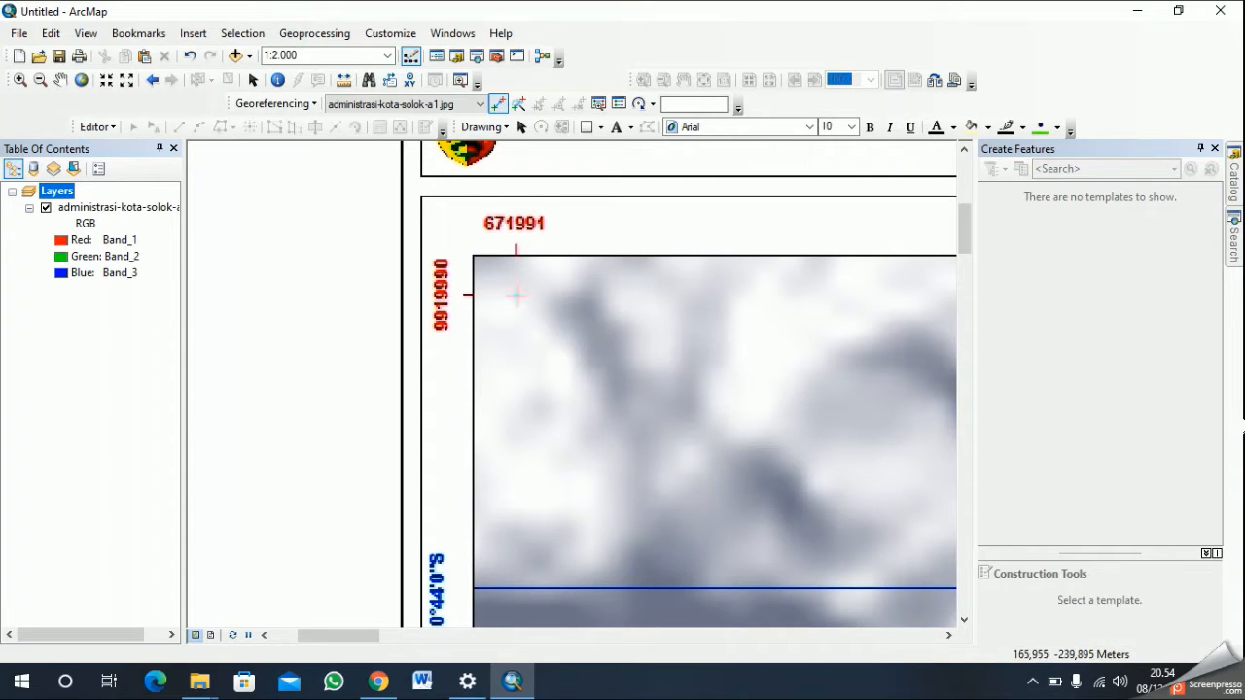
{"action": "left_click", "coordinate": [516, 295]}
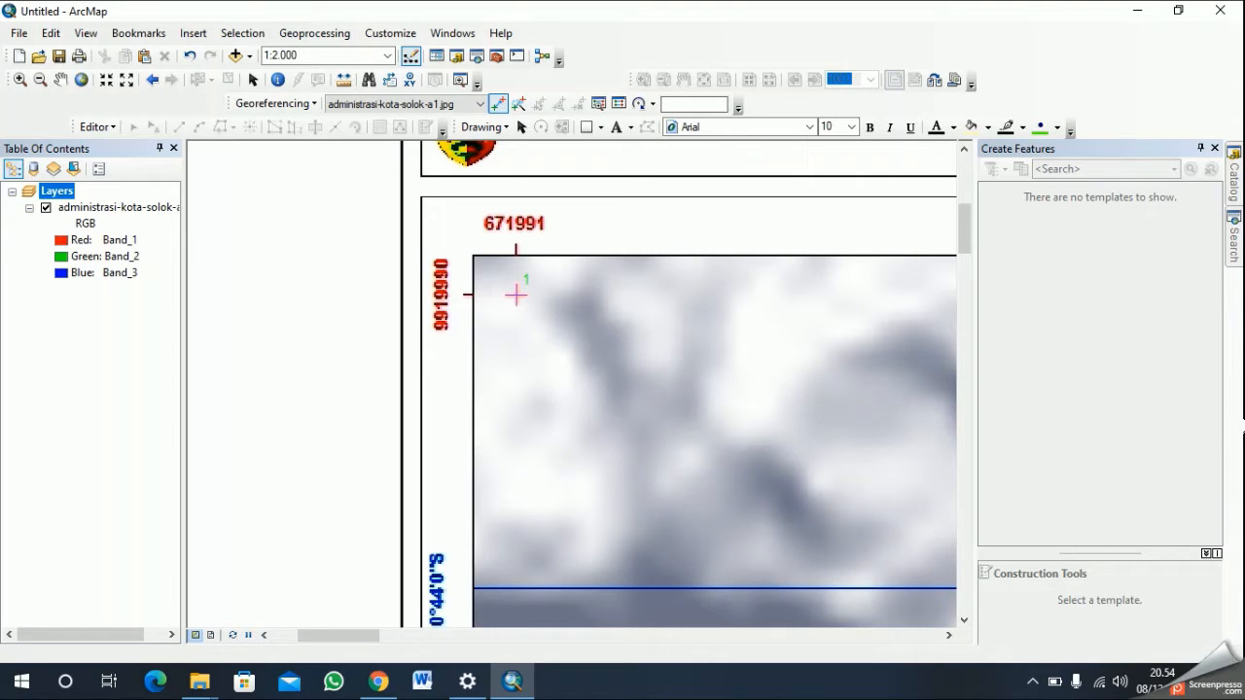
- Assign the northwest corner control point the coordinates X 671991 and Y 9919990
{"action": "right_click", "coordinate": [515, 294]}
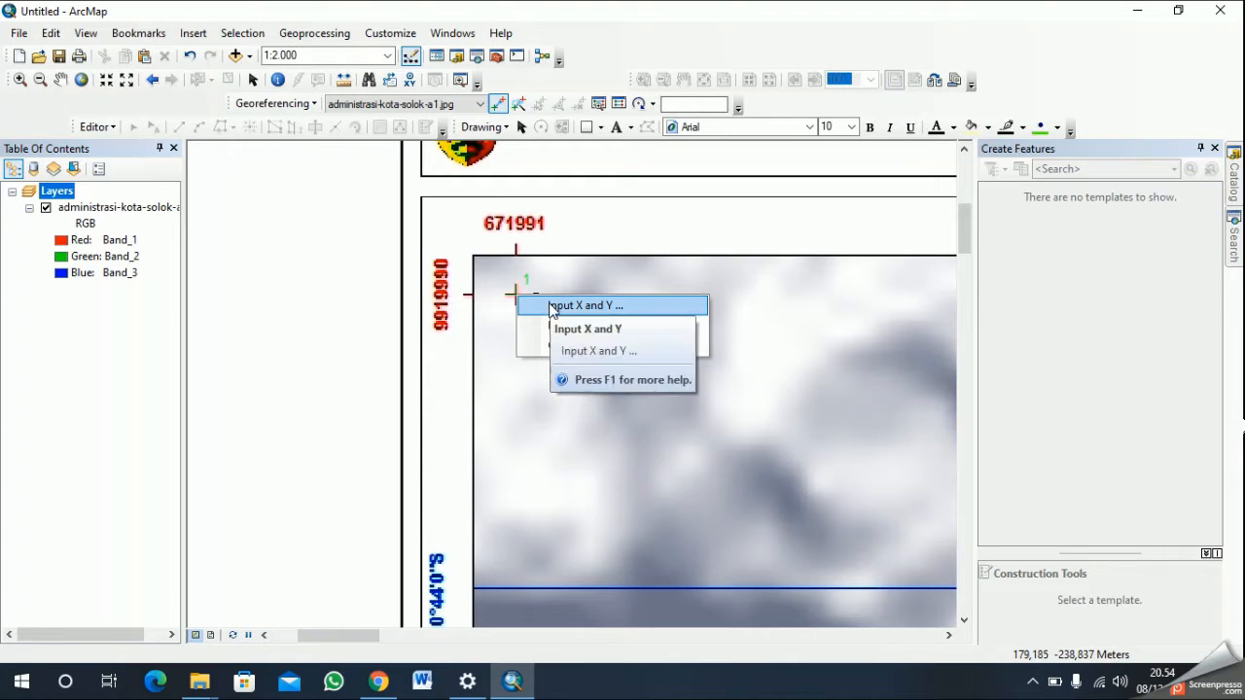
{"action": "left_click", "coordinate": [551, 306]}
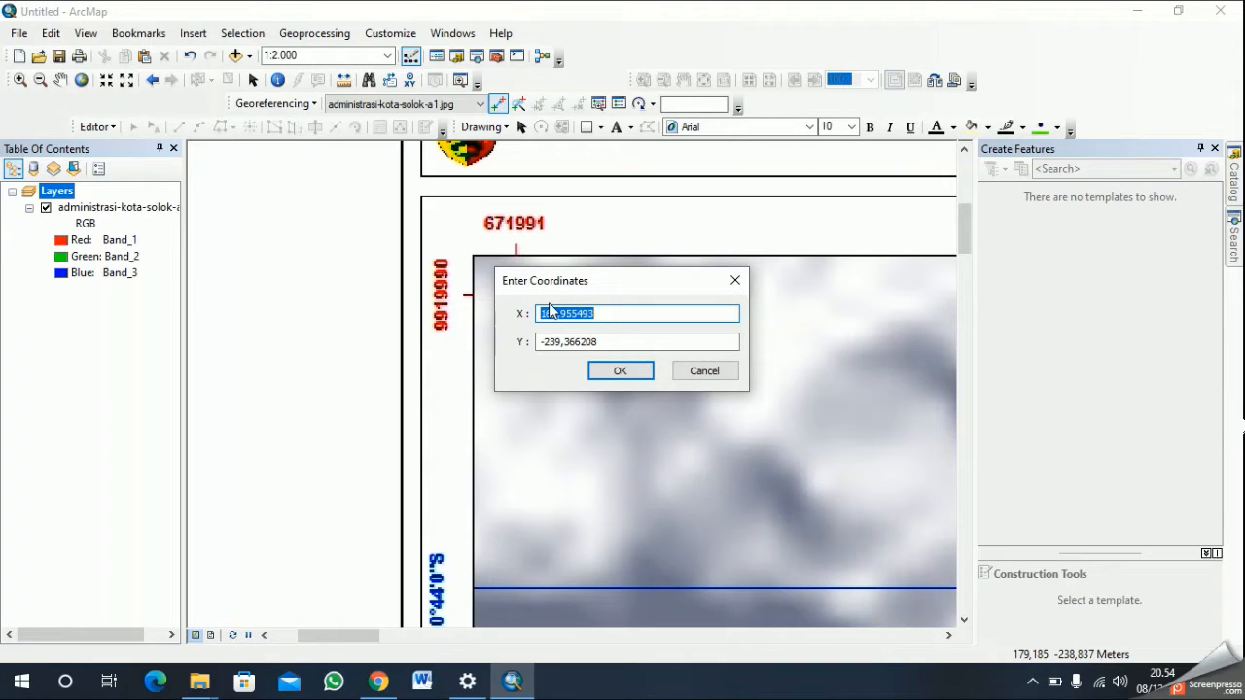
{"action": "type", "text": "671991"}
{"action": "left_click_drag", "start_coordinate": [613, 341], "coordinate": [539, 341]}
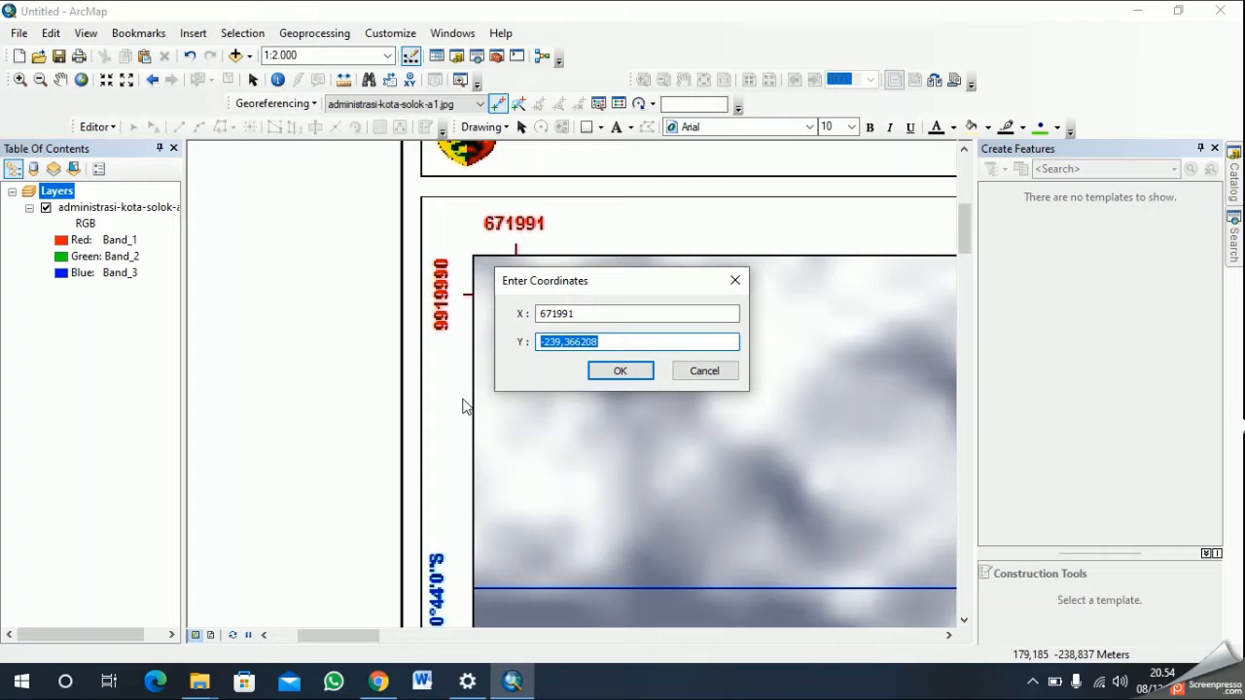
{"action": "type", "text": "9919990"}
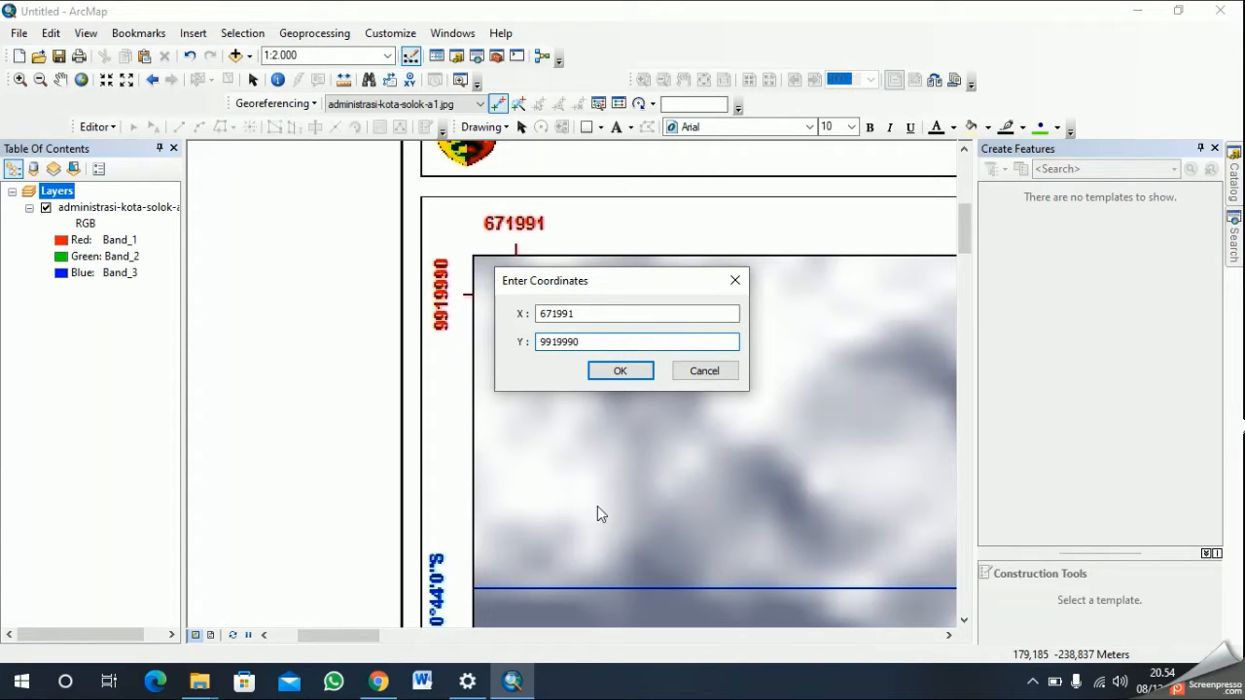
{"action": "left_click", "coordinate": [620, 373]}
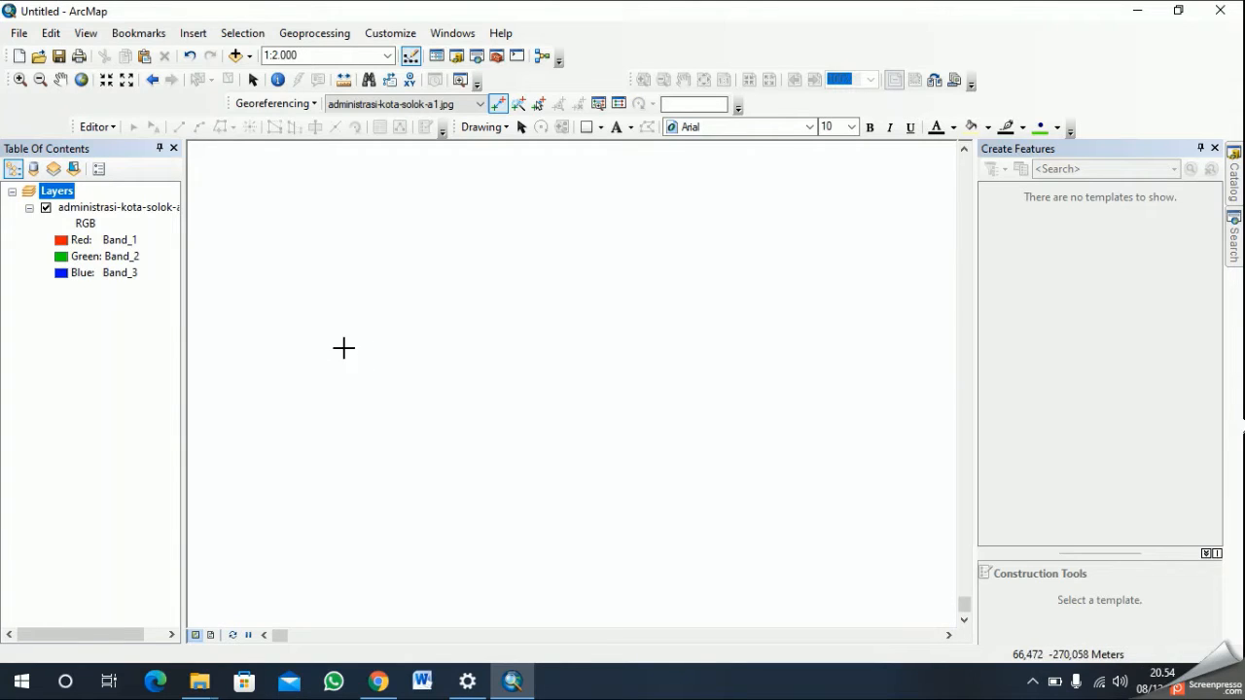
- Place a second georeferencing control point on the red cross at the map frame's northeast corner
{"action": "left_click", "coordinate": [83, 80]}
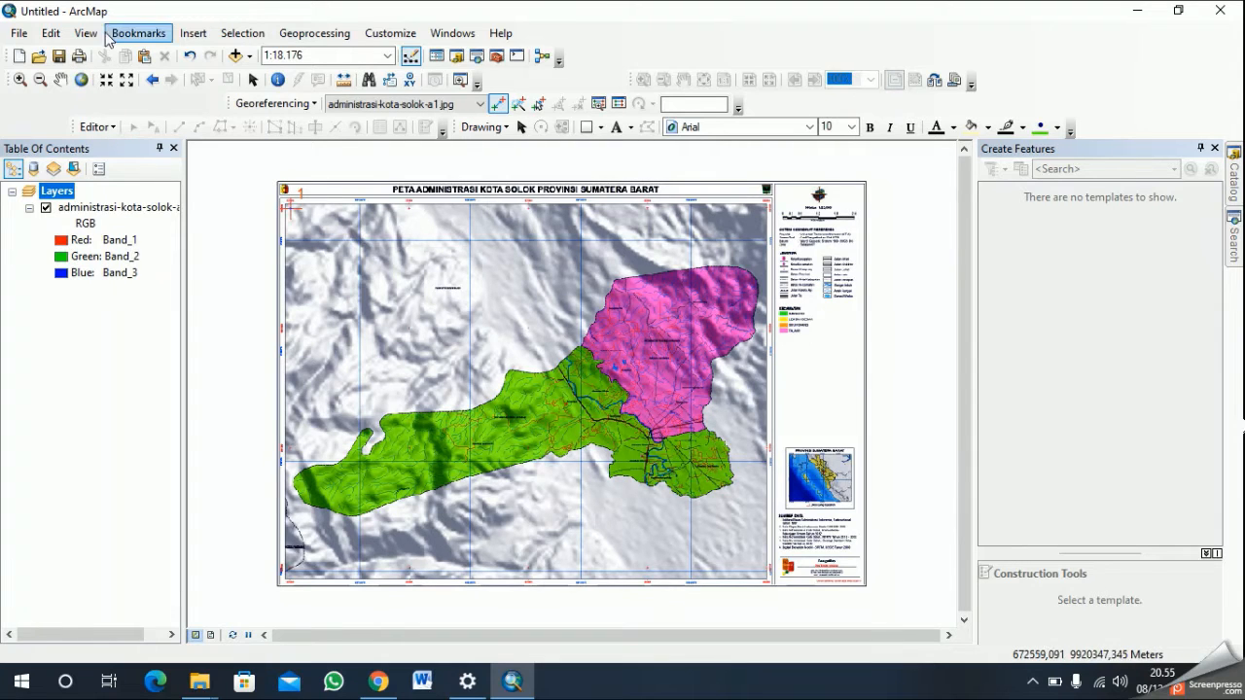
{"action": "left_click", "coordinate": [61, 80]}
{"action": "left_click_drag", "start_coordinate": [664, 277], "coordinate": [469, 382]}
{"action": "scroll", "coordinate": [553, 374], "scroll_direction": "down", "scroll_amount": 4}
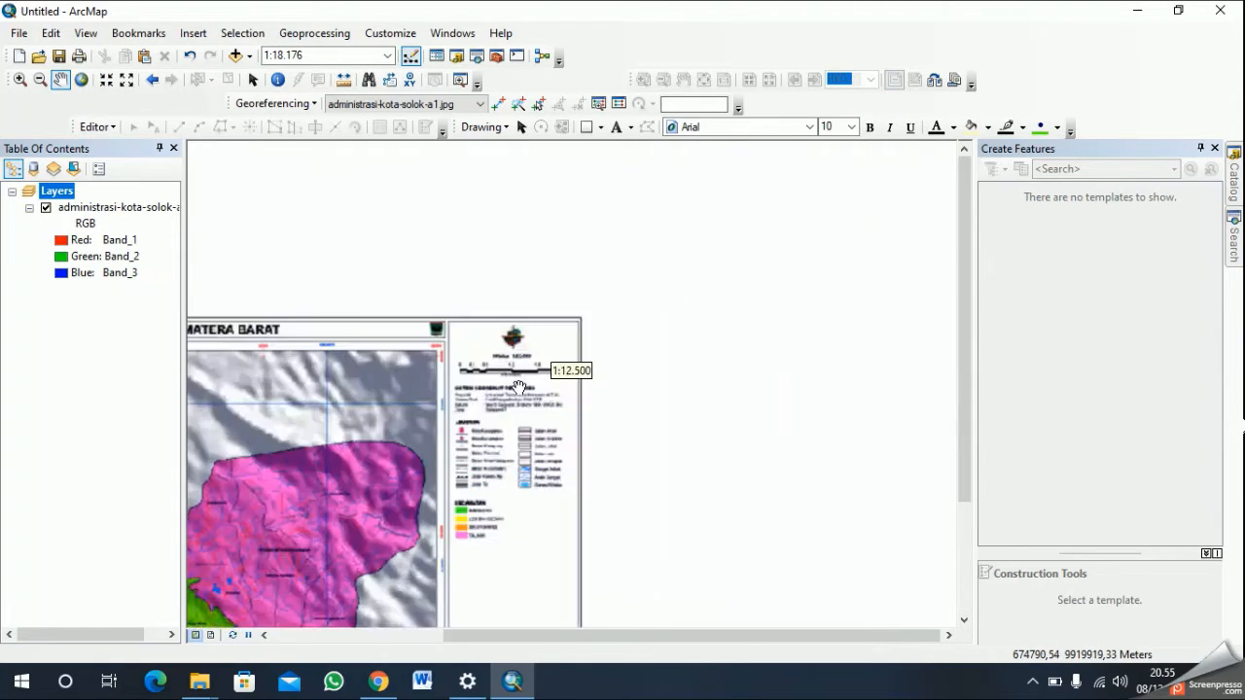
{"action": "scroll", "coordinate": [553, 375], "scroll_direction": "down", "scroll_amount": 3}
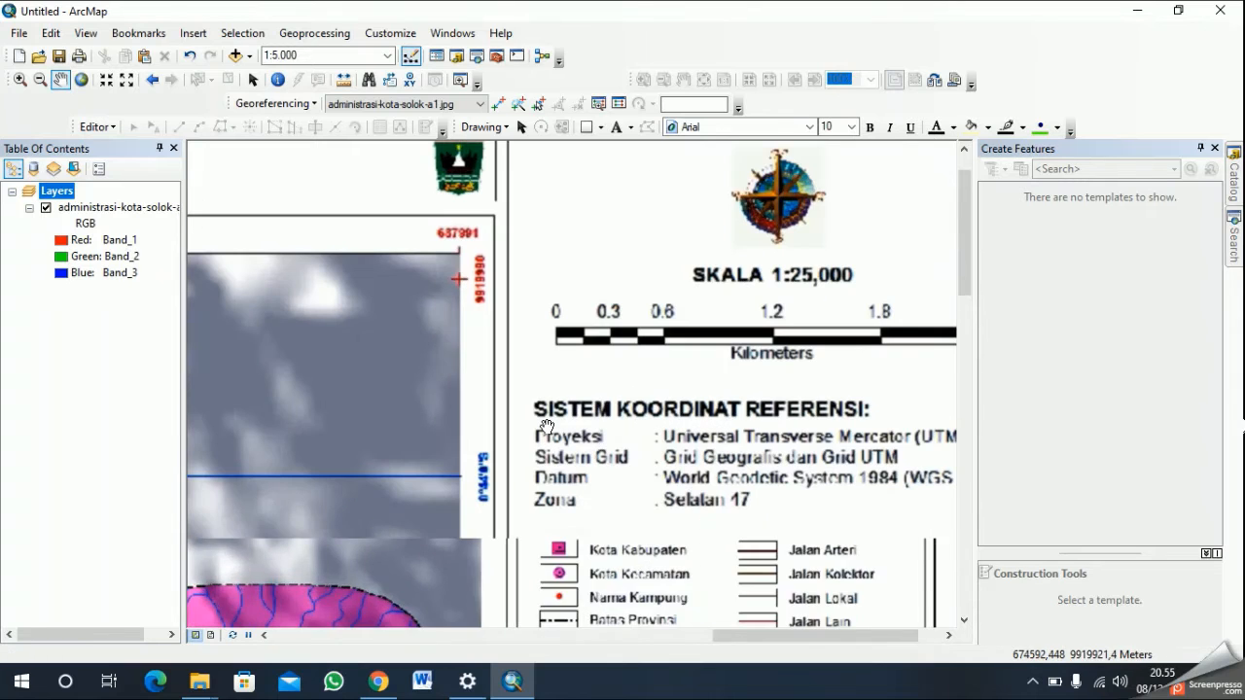
{"action": "left_click", "coordinate": [498, 103]}
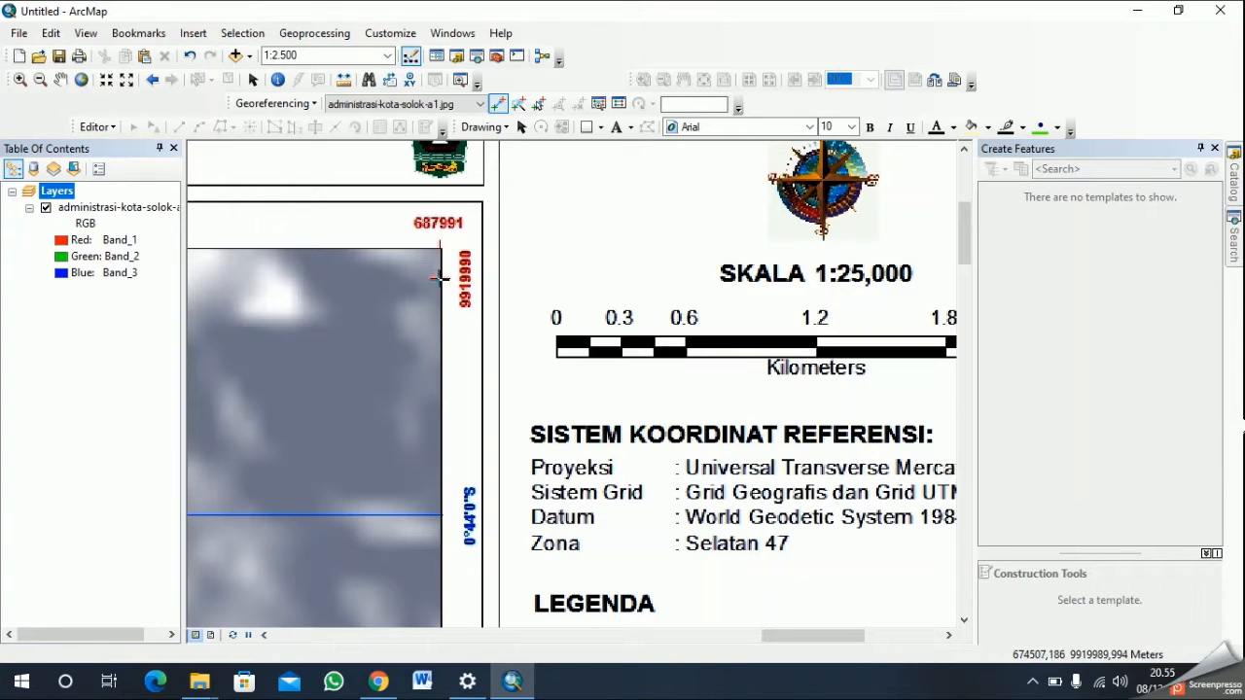
{"action": "scroll", "coordinate": [583, 297], "scroll_direction": "up", "scroll_amount": 1}
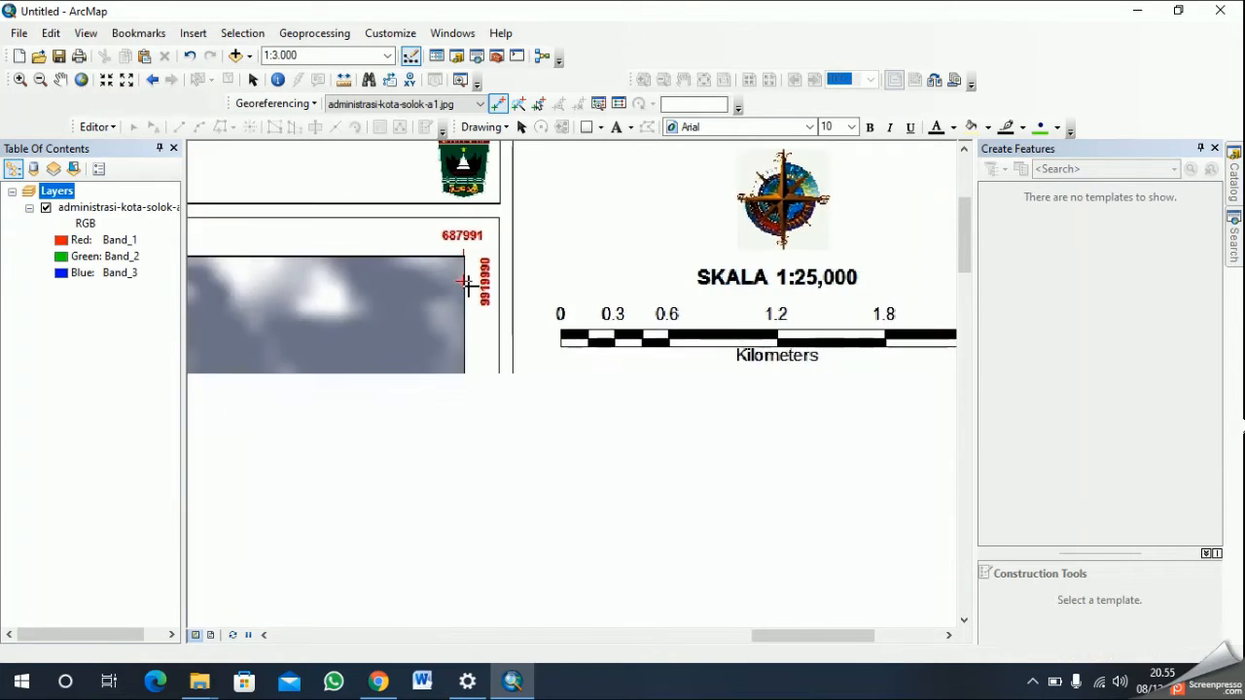
{"action": "scroll", "coordinate": [465, 282], "scroll_direction": "down", "scroll_amount": 1}
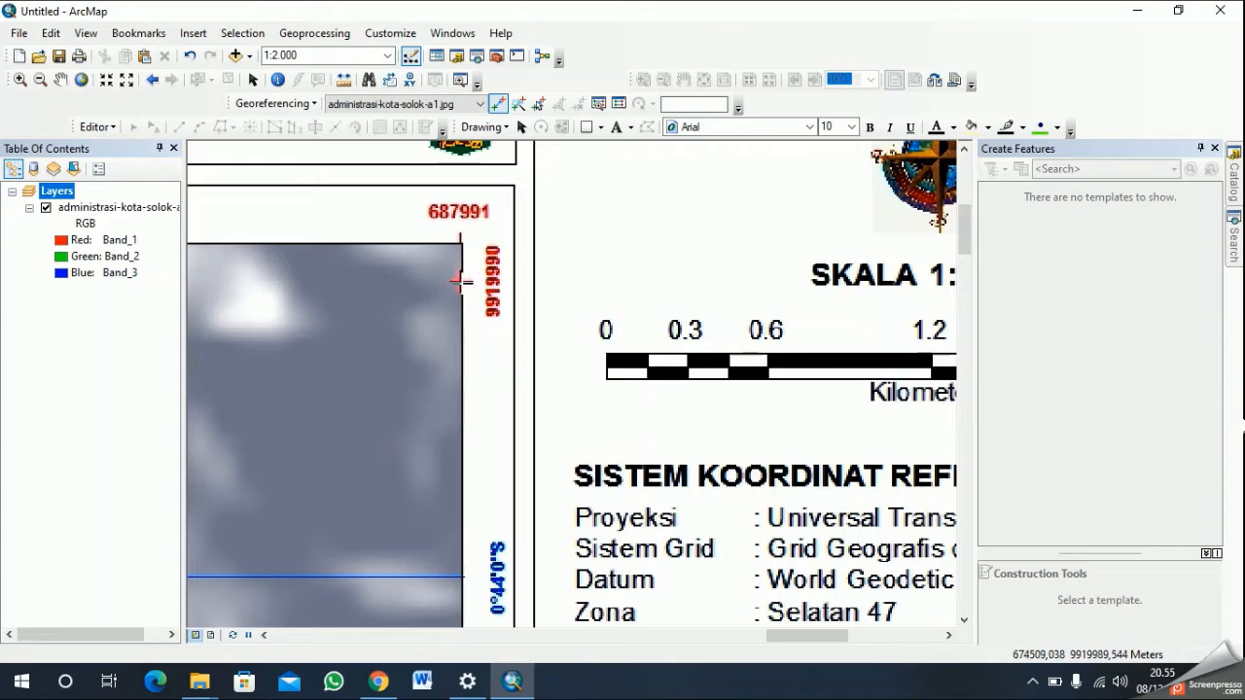
{"action": "scroll", "coordinate": [465, 279], "scroll_direction": "up", "scroll_amount": 1}
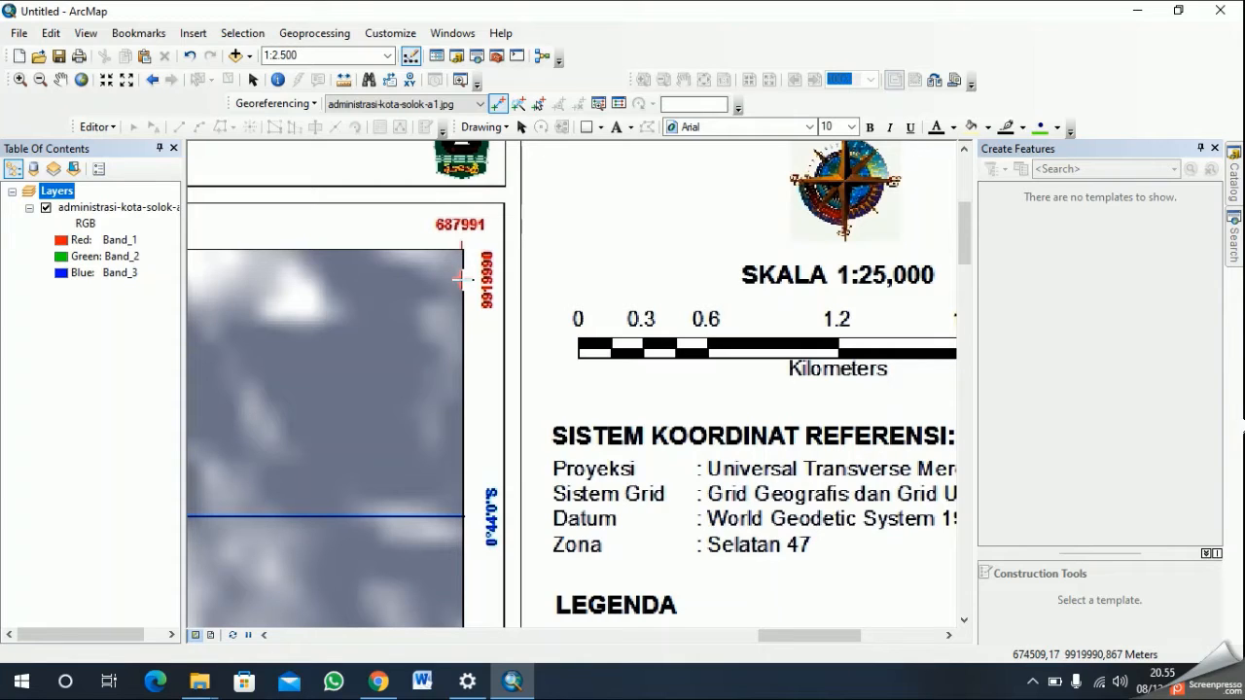
{"action": "left_click", "coordinate": [459, 279]}
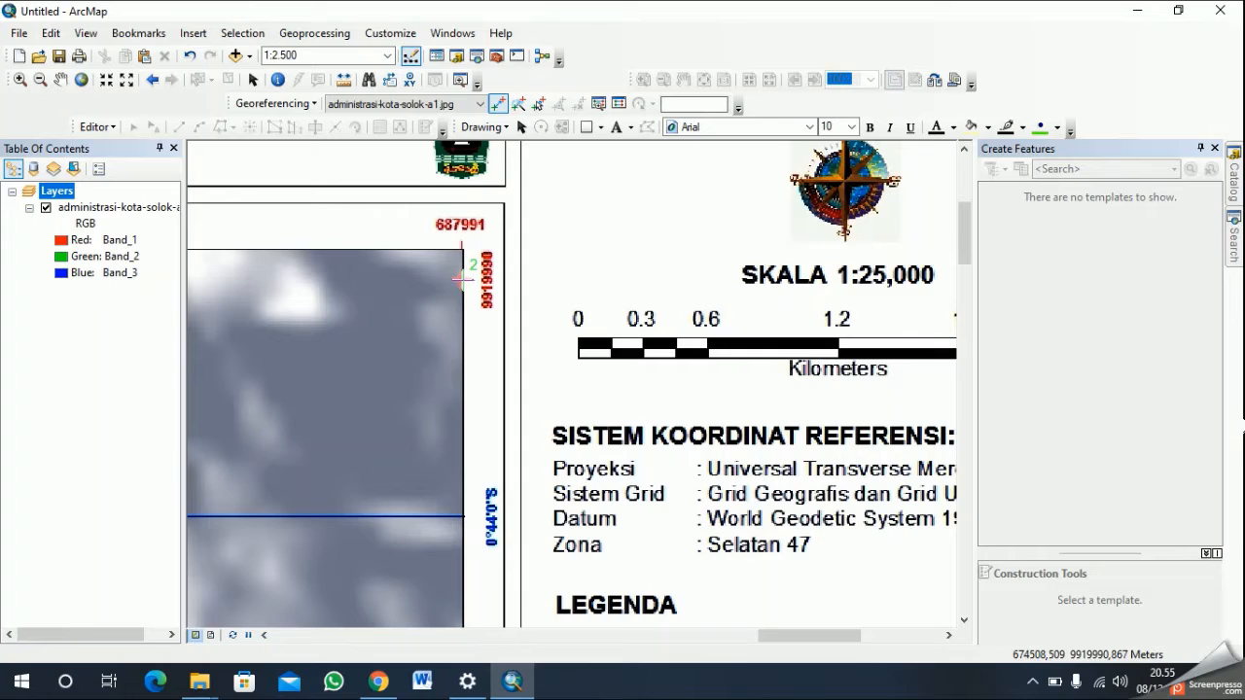
- Assign the northeast corner control point the coordinates X 687991 and Y 9919990
{"action": "right_click", "coordinate": [462, 279]}
{"action": "left_click", "coordinate": [516, 290]}
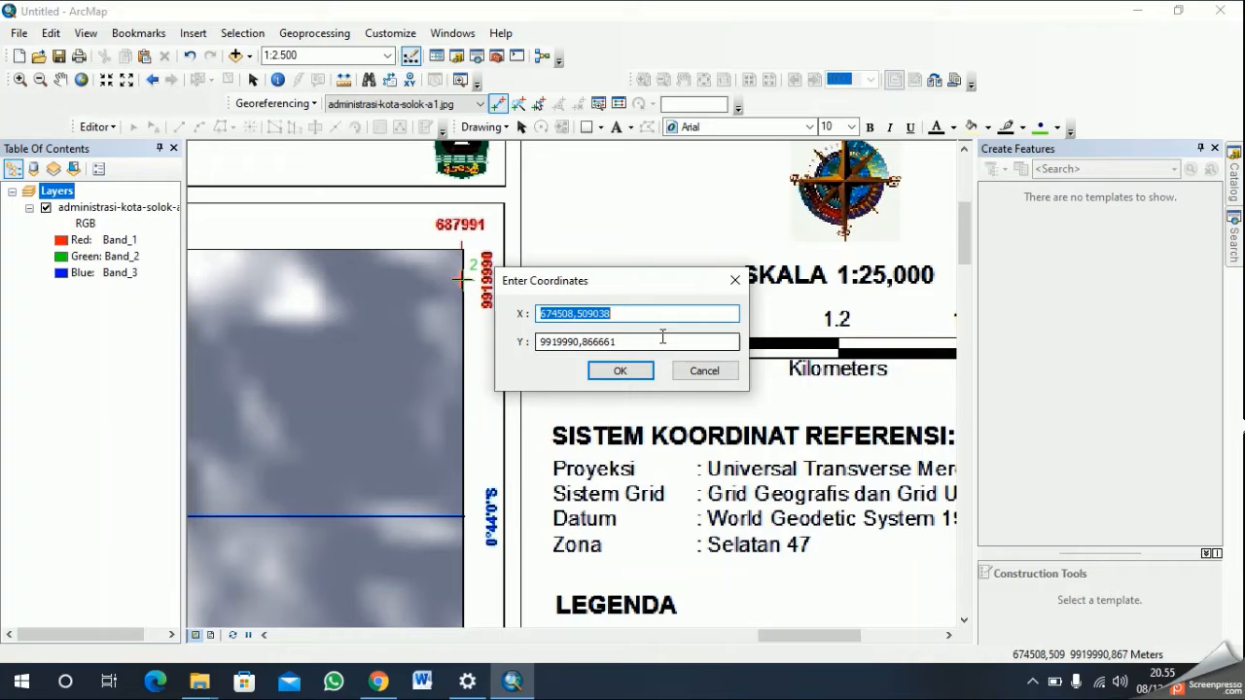
{"action": "type", "text": "687"}
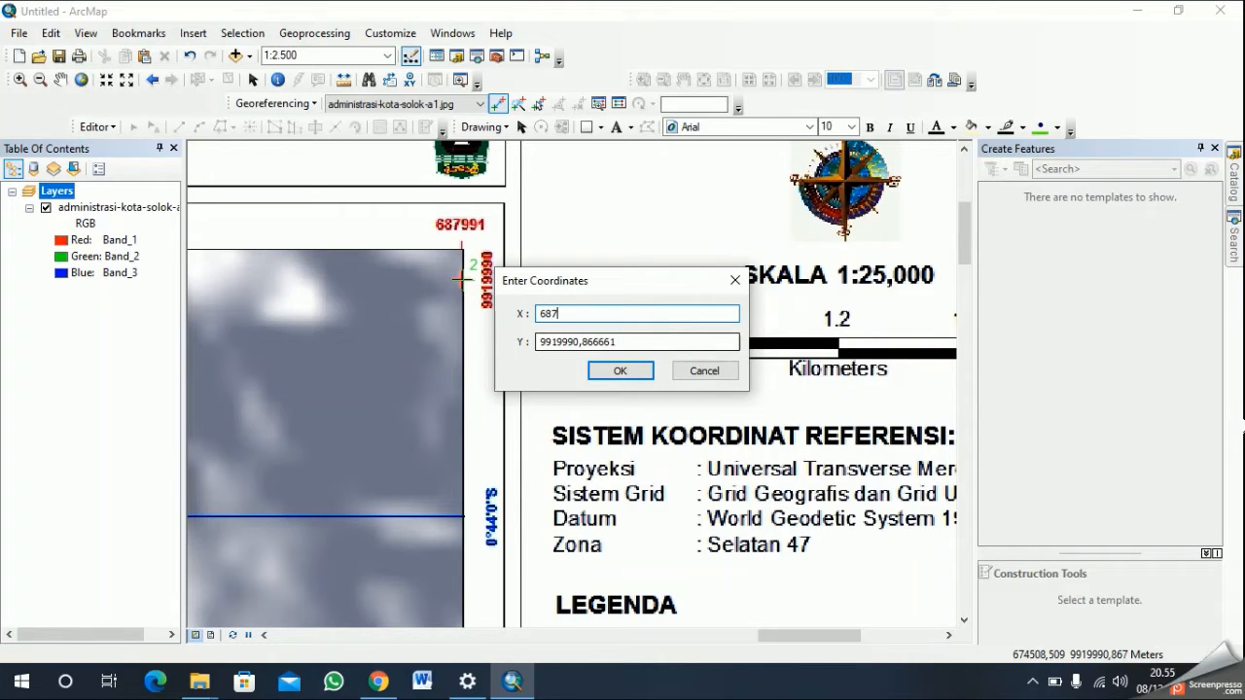
{"action": "type", "text": "991"}
{"action": "double_click", "coordinate": [644, 339]}
{"action": "left_click_drag", "start_coordinate": [529, 330], "coordinate": [518, 328]}
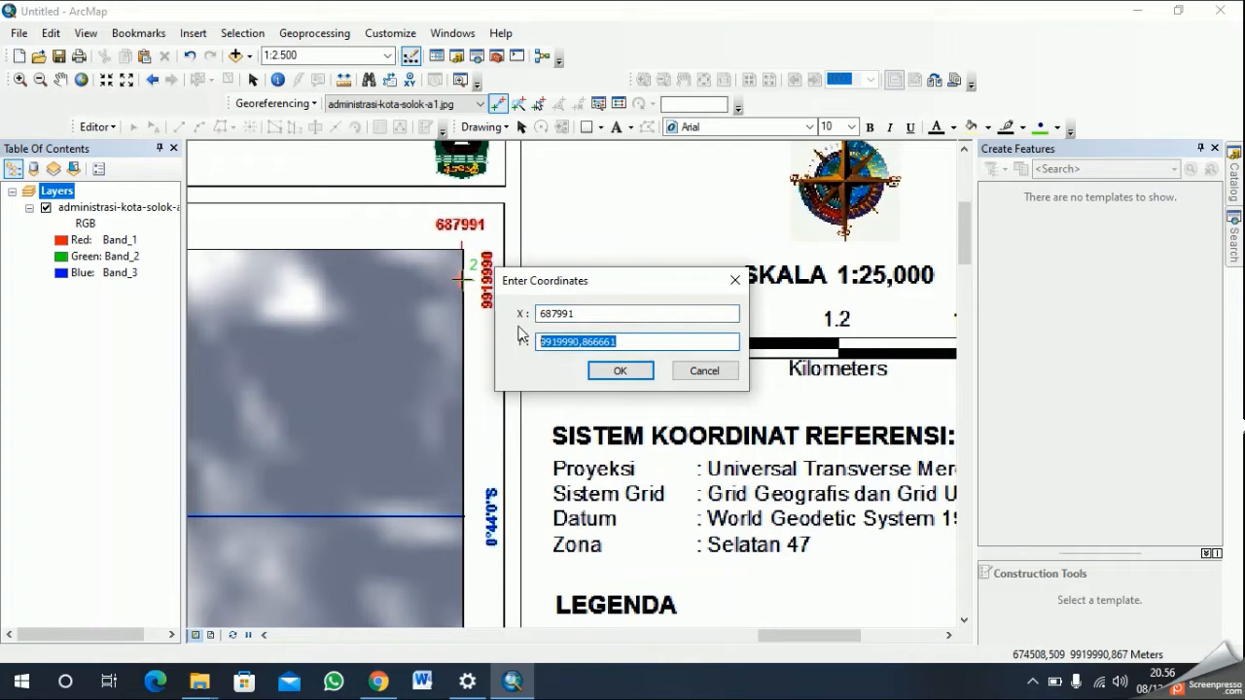
{"action": "type", "text": "9919990"}
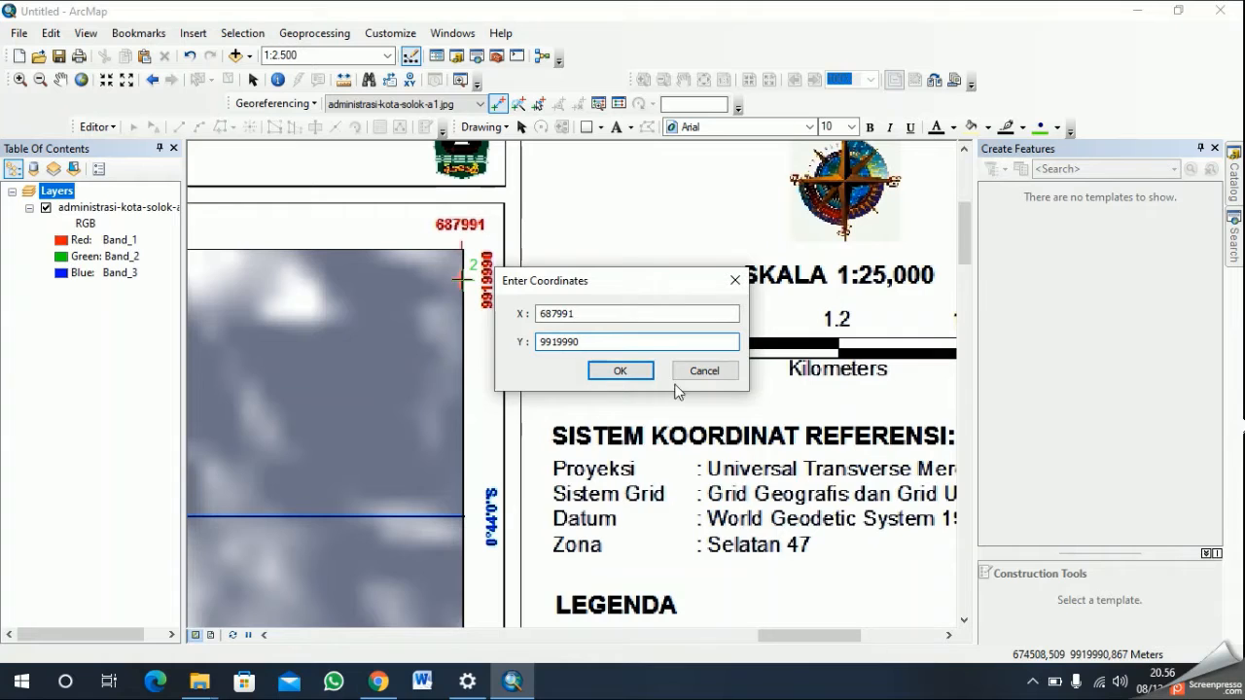
{"action": "left_click", "coordinate": [622, 371]}
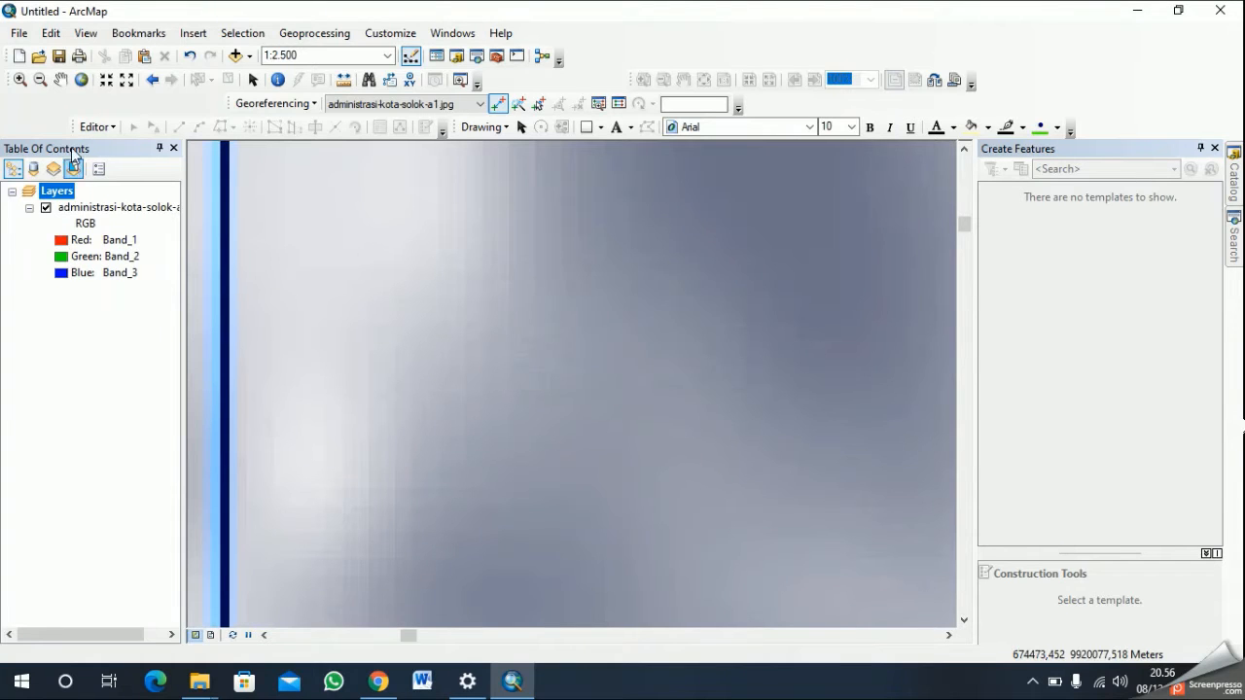
- Place a third georeferencing control point on the red cross at the map frame's southeast corner
{"action": "left_click", "coordinate": [81, 78]}
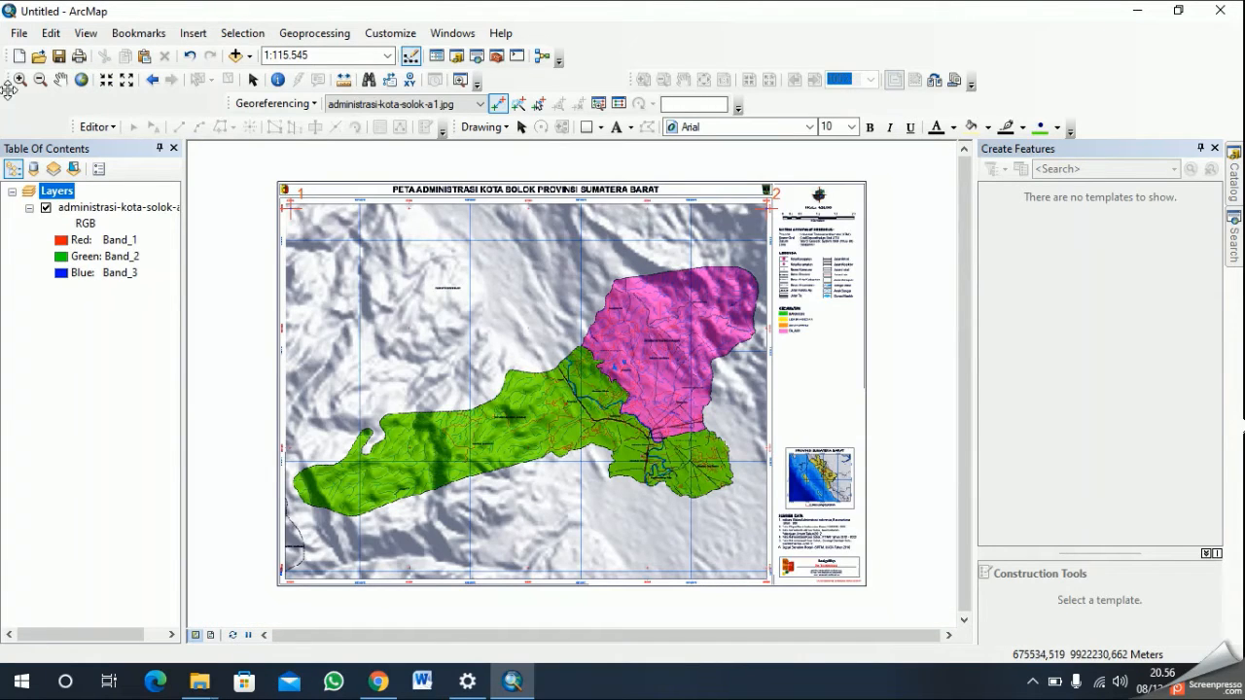
{"action": "left_click", "coordinate": [60, 79]}
{"action": "left_click_drag", "start_coordinate": [602, 479], "coordinate": [445, 343]}
{"action": "scroll", "coordinate": [546, 395], "scroll_direction": "down", "scroll_amount": 5}
{"action": "scroll", "coordinate": [483, 372], "scroll_direction": "down", "scroll_amount": 5}
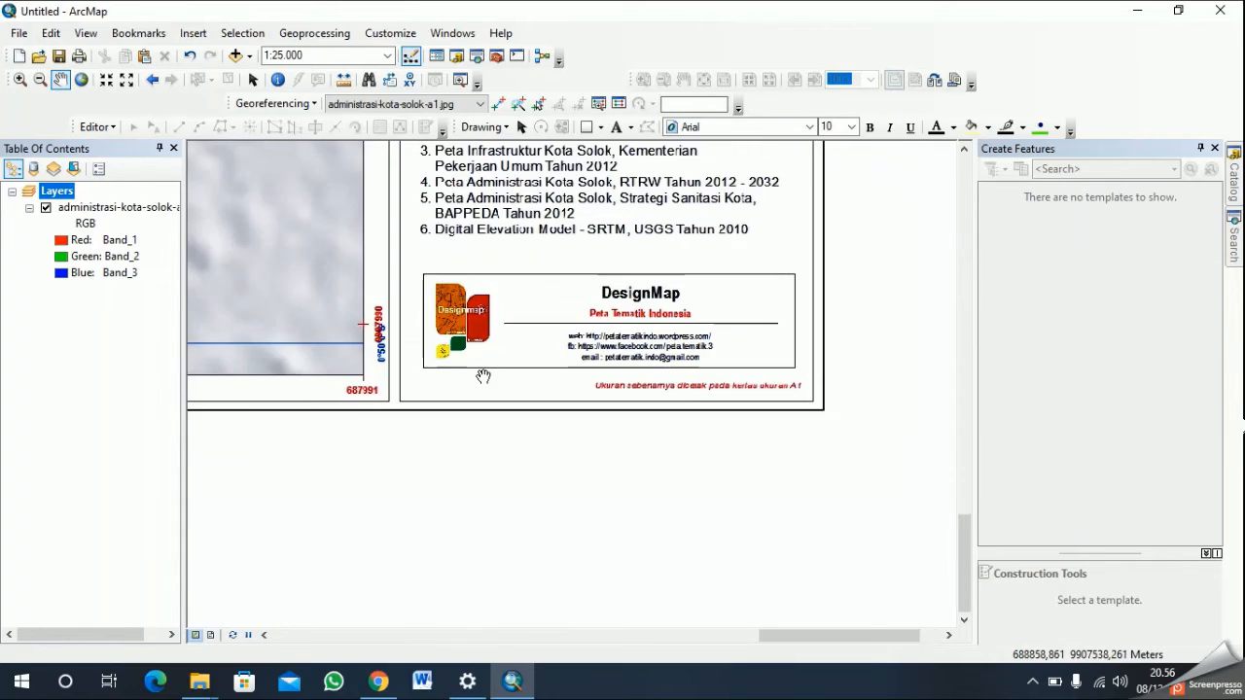
{"action": "left_click_drag", "start_coordinate": [439, 367], "coordinate": [730, 450]}
{"action": "left_click", "coordinate": [498, 103]}
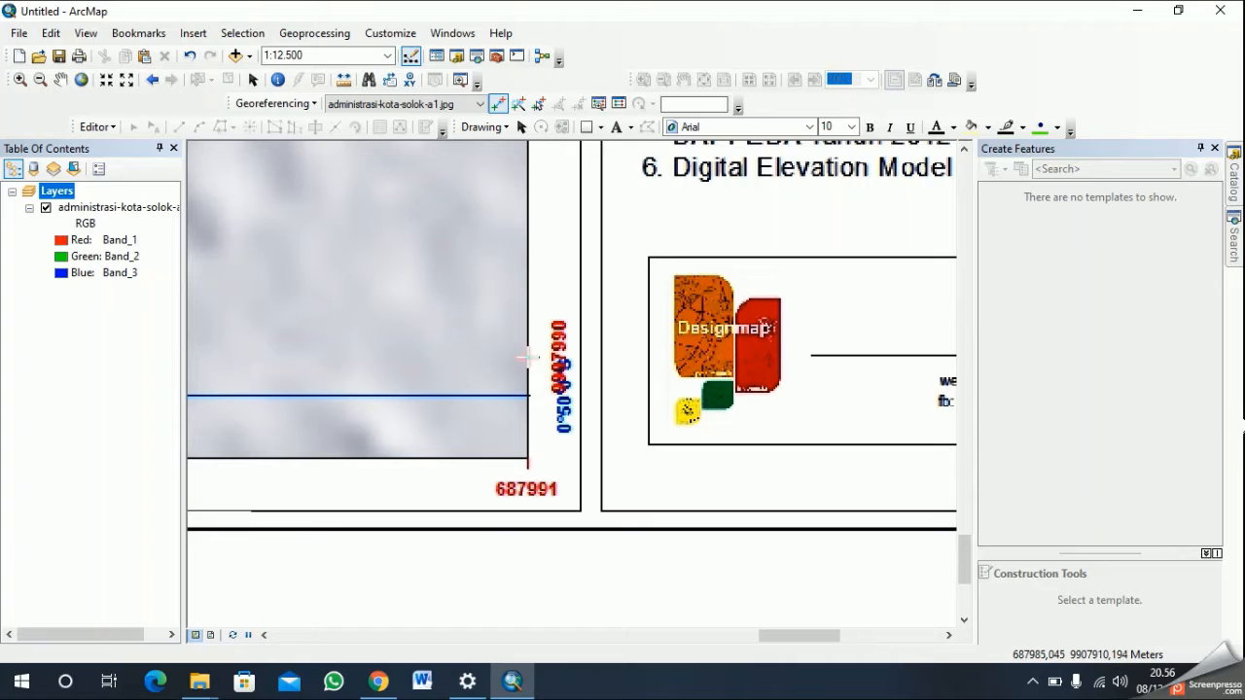
{"action": "left_click", "coordinate": [526, 358]}
- Assign the southeast corner control point the coordinates X 687991 and Y 9907990
{"action": "right_click", "coordinate": [525, 358]}
{"action": "left_click", "coordinate": [597, 375]}
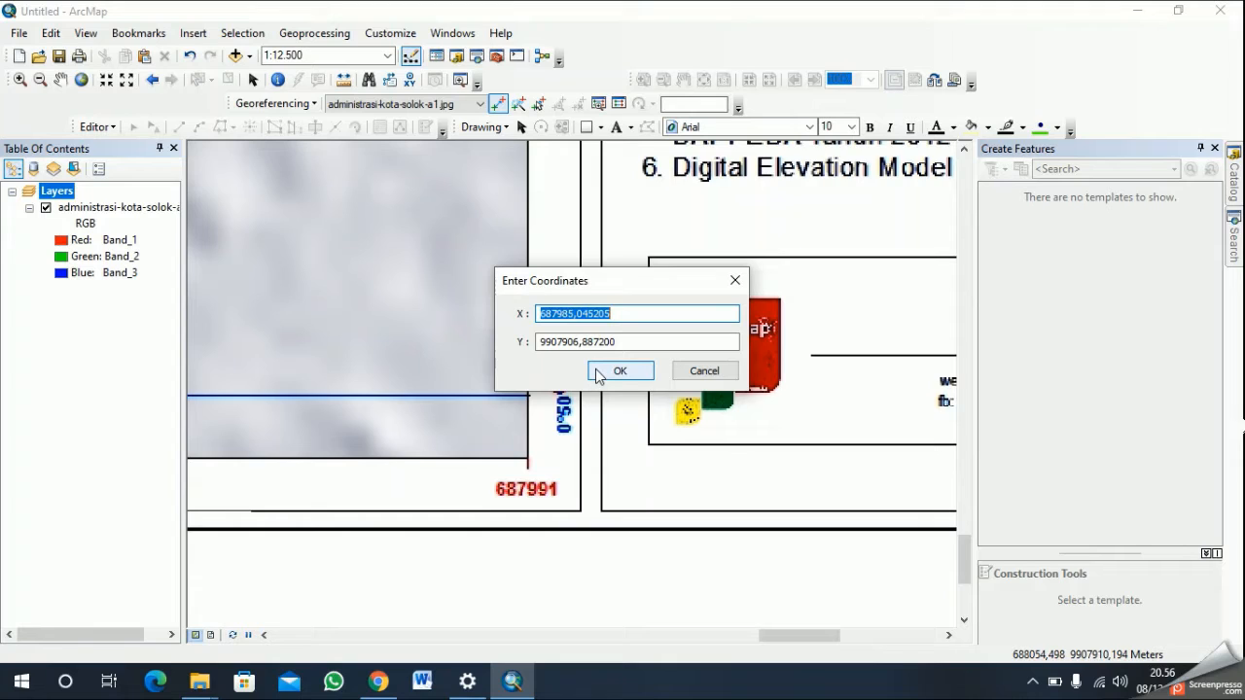
{"action": "type", "text": "687991"}
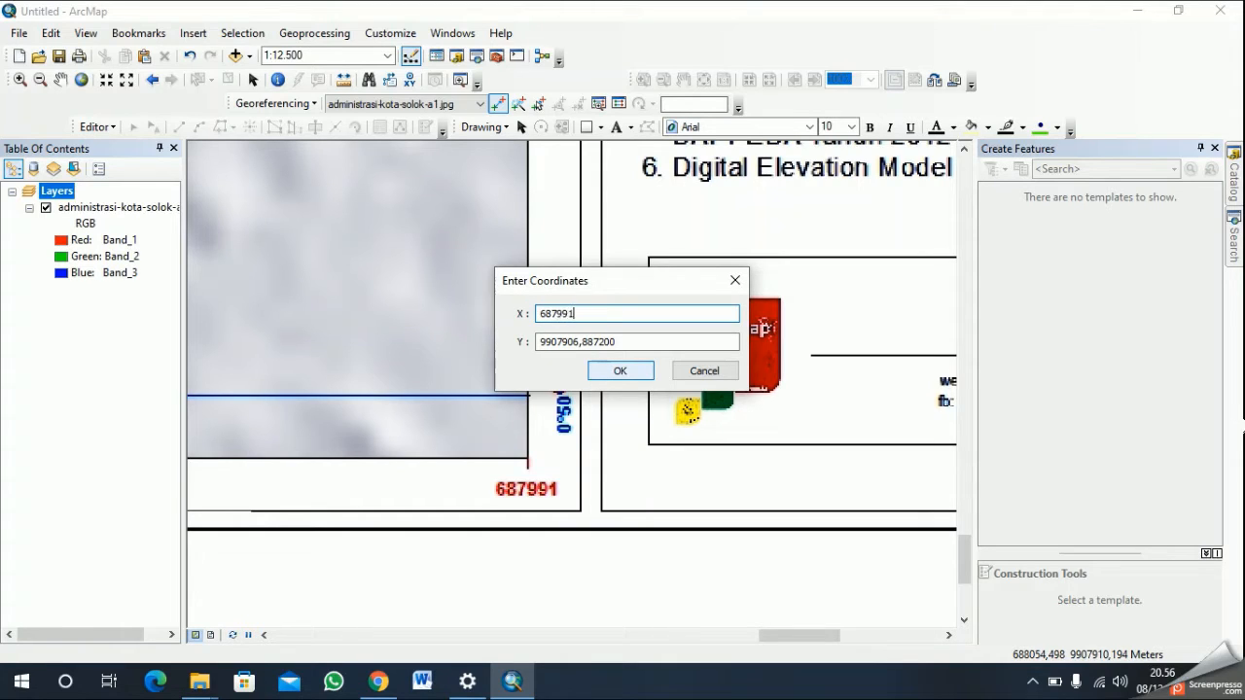
{"action": "key", "text": "Tab"}
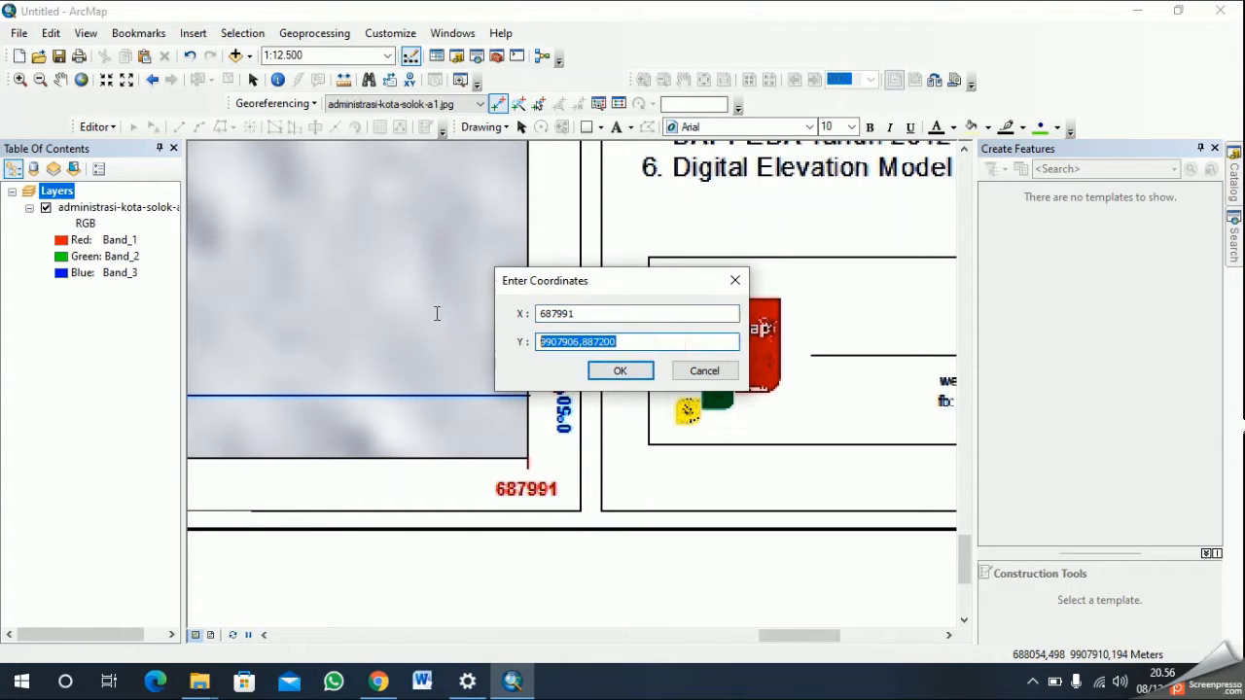
{"action": "type", "text": "99"}
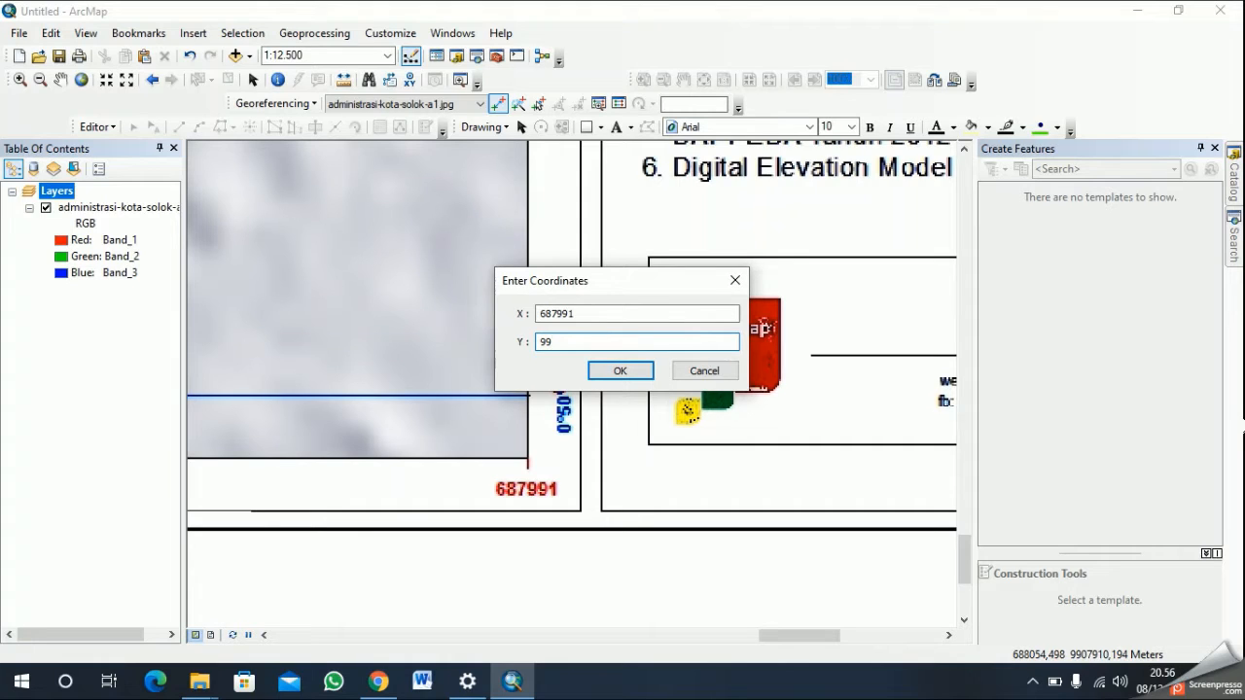
{"action": "type", "text": "07990"}
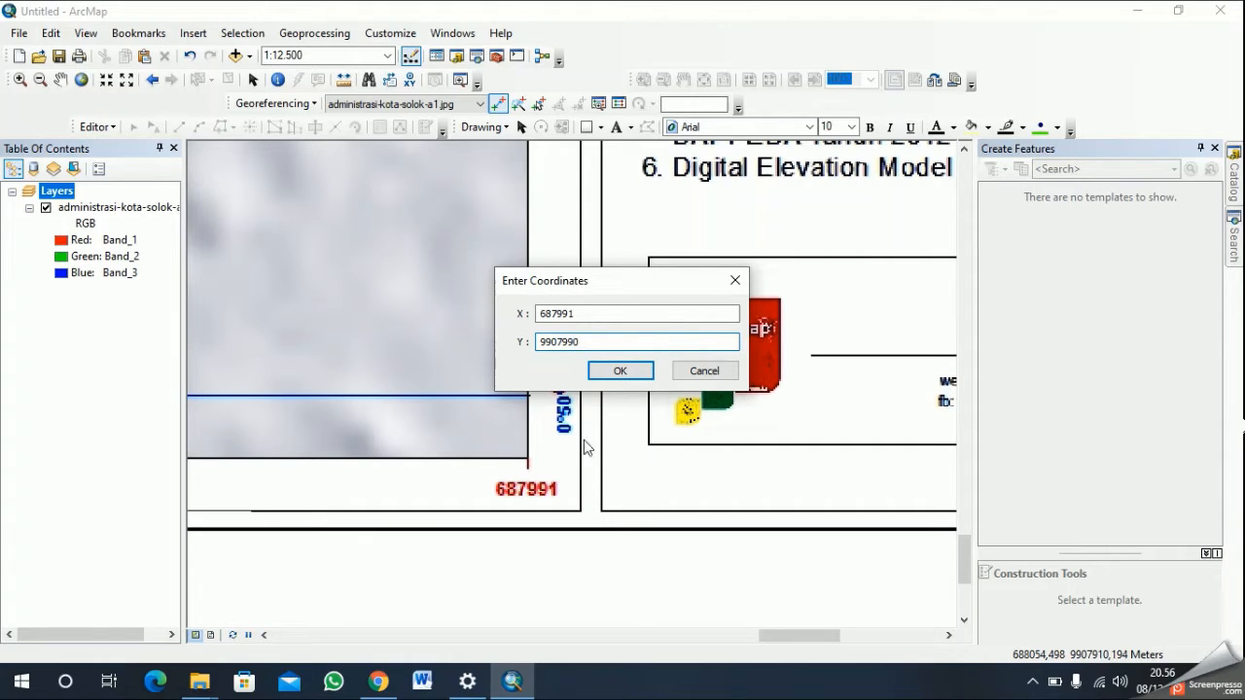
{"action": "left_click", "coordinate": [619, 371]}
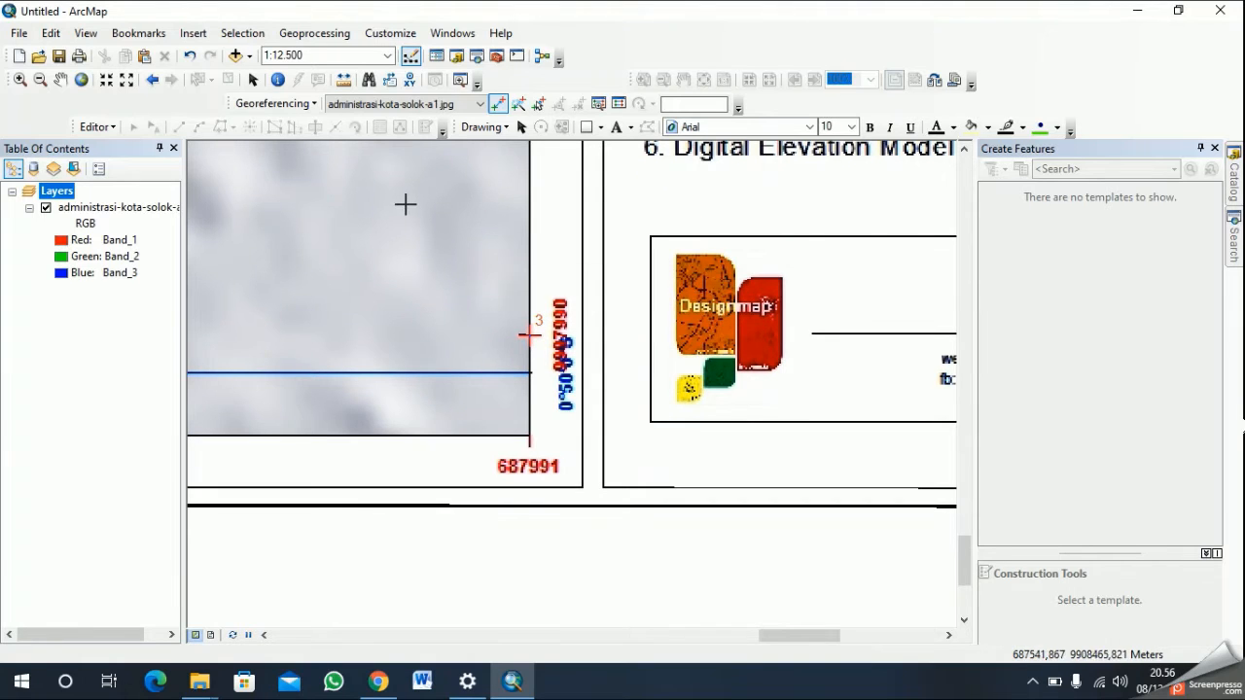
- Place a fourth georeferencing control point on the red cross at the map frame's southwest corner
{"action": "left_click", "coordinate": [60, 81]}
{"action": "left_click_drag", "start_coordinate": [285, 334], "coordinate": [738, 318]}
{"action": "left_click_drag", "start_coordinate": [381, 469], "coordinate": [1000, 435]}
{"action": "left_click_drag", "start_coordinate": [616, 446], "coordinate": [1019, 494]}
{"action": "left_click_drag", "start_coordinate": [425, 456], "coordinate": [1071, 461]}
{"action": "left_click_drag", "start_coordinate": [562, 481], "coordinate": [1141, 488]}
{"action": "left_click_drag", "start_coordinate": [645, 467], "coordinate": [1209, 497]}
{"action": "left_click_drag", "start_coordinate": [415, 457], "coordinate": [1243, 458]}
{"action": "left_click_drag", "start_coordinate": [461, 494], "coordinate": [1243, 488]}
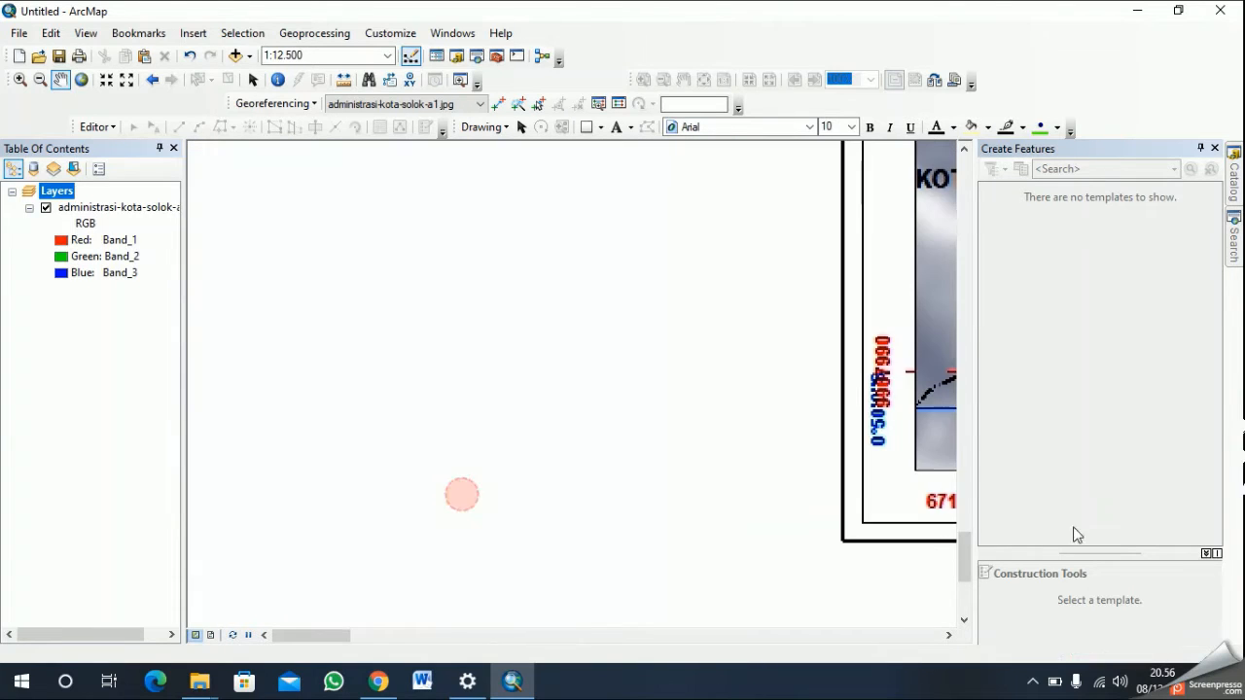
{"action": "left_click_drag", "start_coordinate": [779, 490], "coordinate": [486, 486]}
{"action": "scroll", "coordinate": [584, 463], "scroll_direction": "up", "scroll_amount": 2}
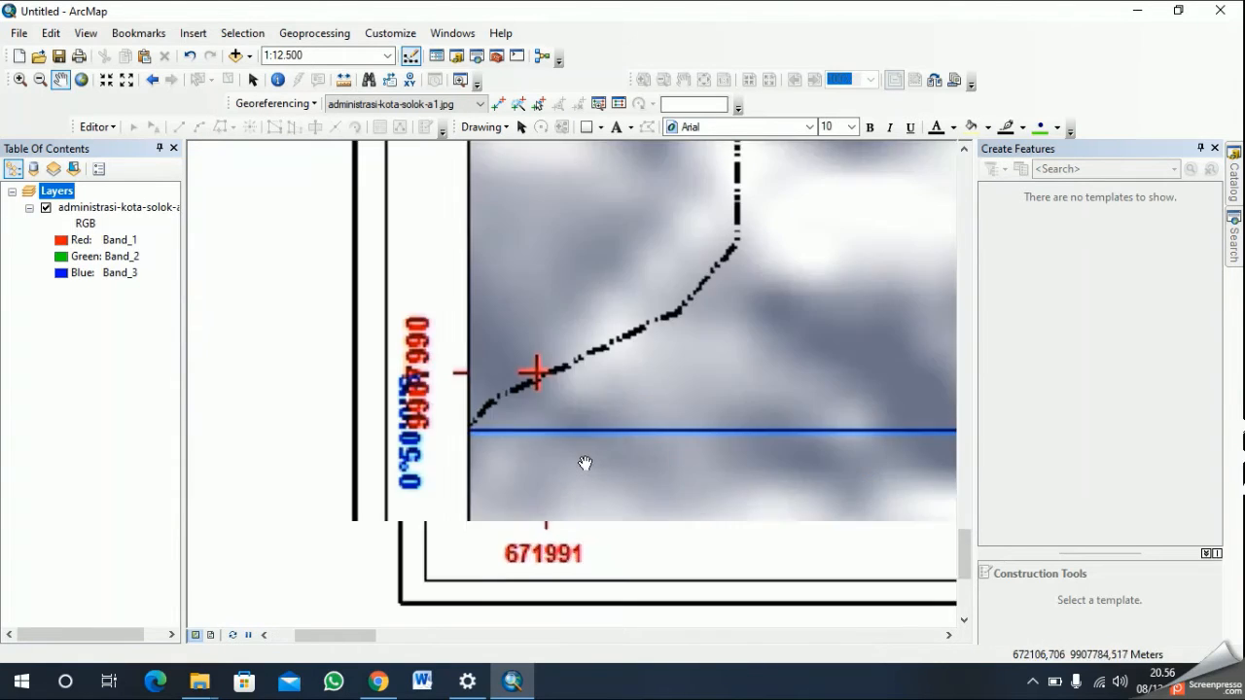
{"action": "scroll", "coordinate": [627, 219], "scroll_direction": "down", "scroll_amount": 2}
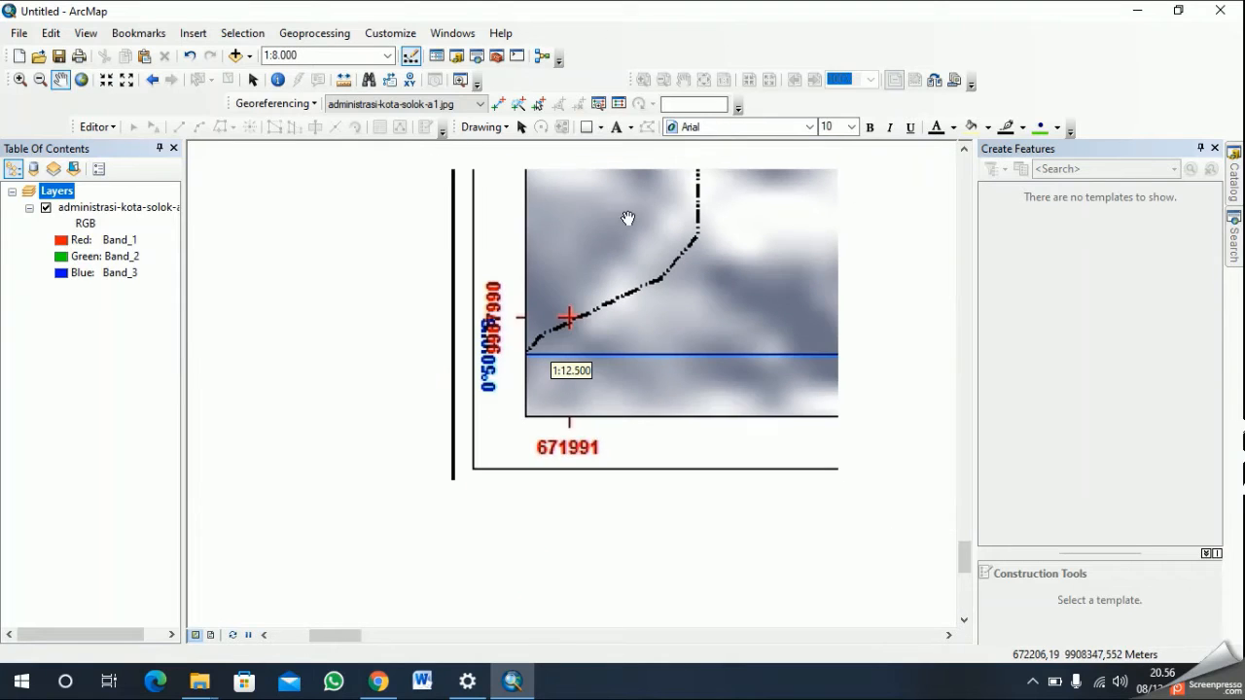
{"action": "left_click", "coordinate": [498, 103]}
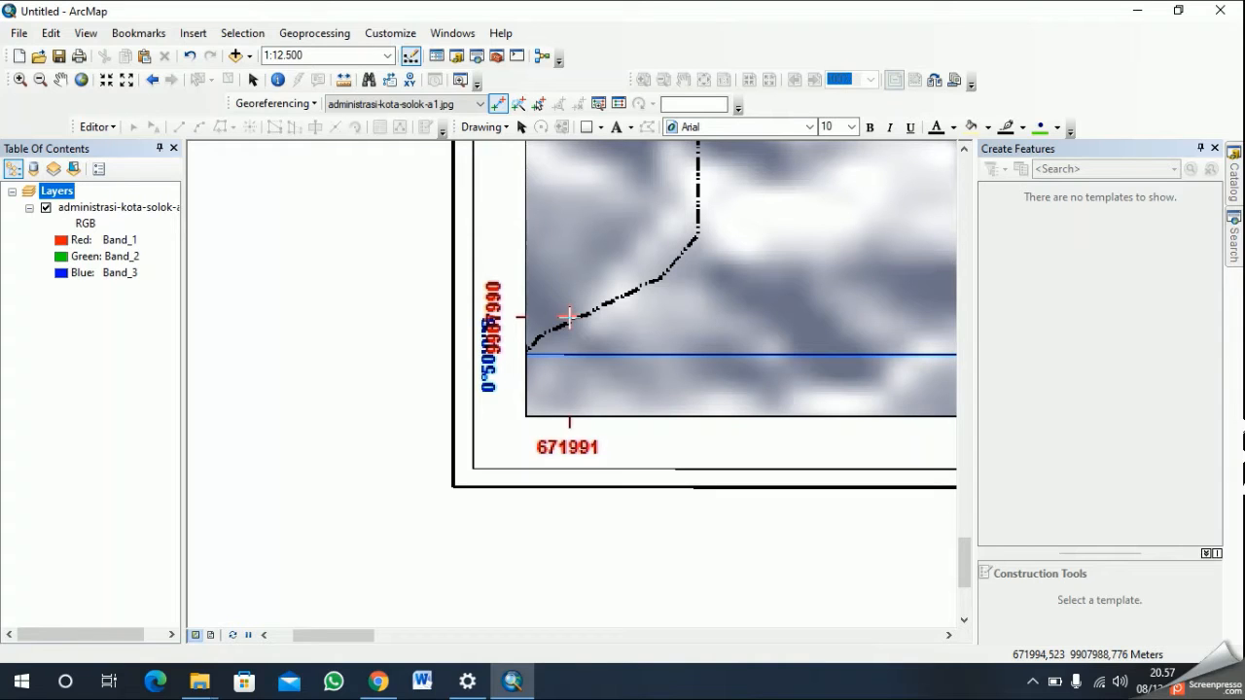
{"action": "scroll", "coordinate": [640, 322], "scroll_direction": "down", "scroll_amount": 1}
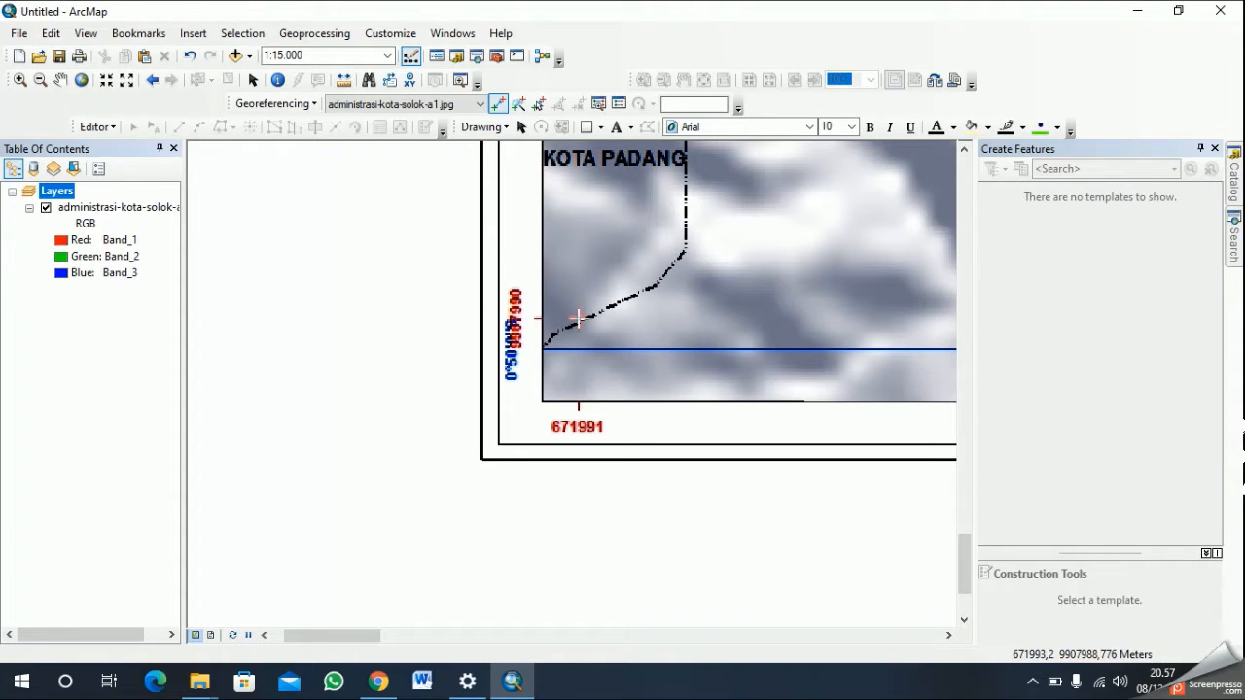
{"action": "scroll", "coordinate": [578, 318], "scroll_direction": "up", "scroll_amount": 1}
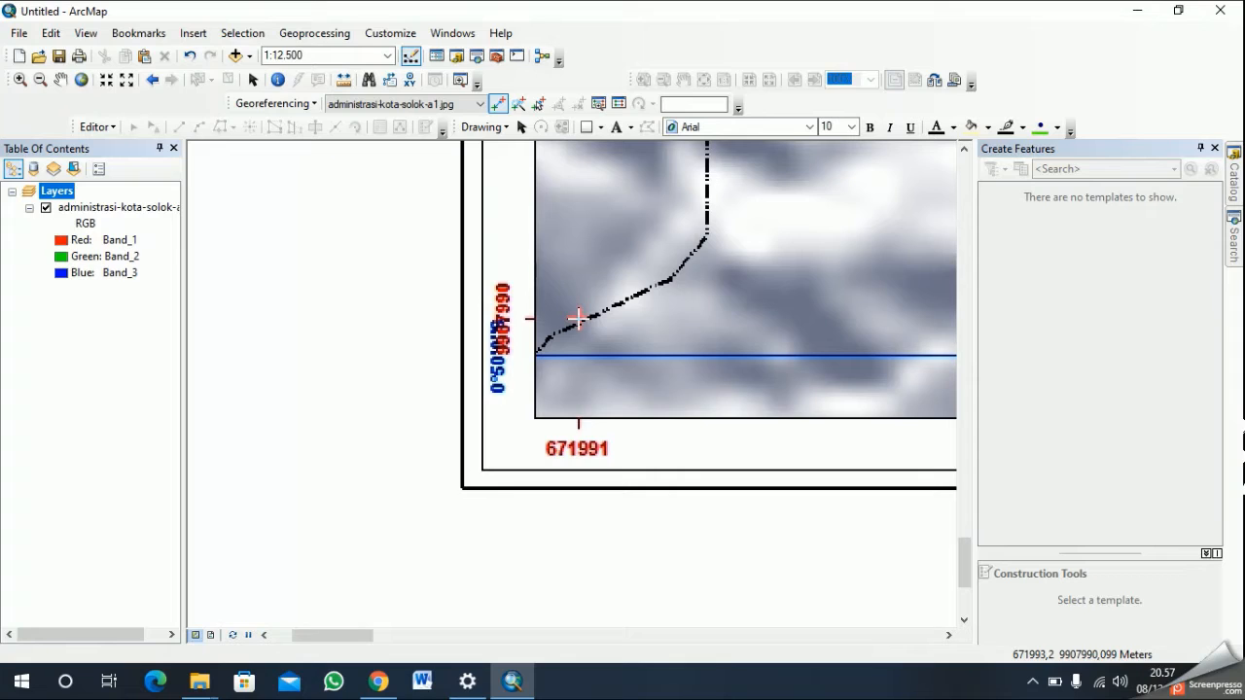
{"action": "left_click", "coordinate": [578, 318]}
- Assign the southwest corner control point the coordinates X 671991 and Y 9907990
{"action": "right_click", "coordinate": [580, 320]}
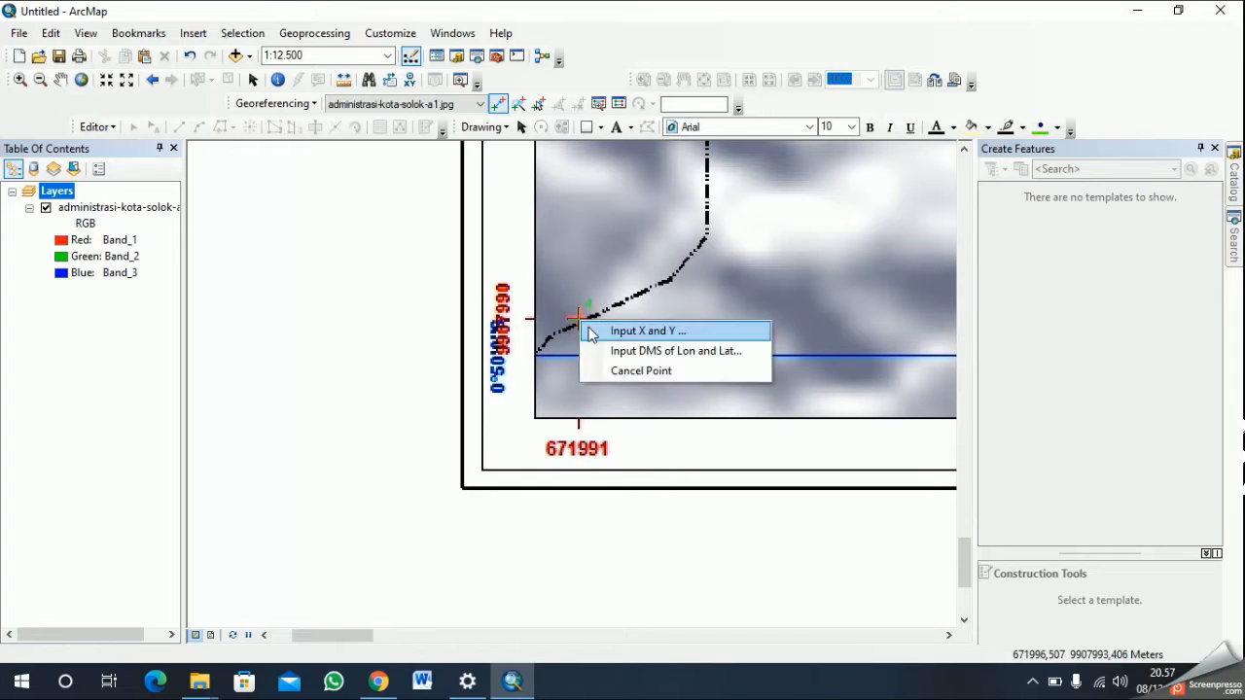
{"action": "left_click", "coordinate": [592, 332]}
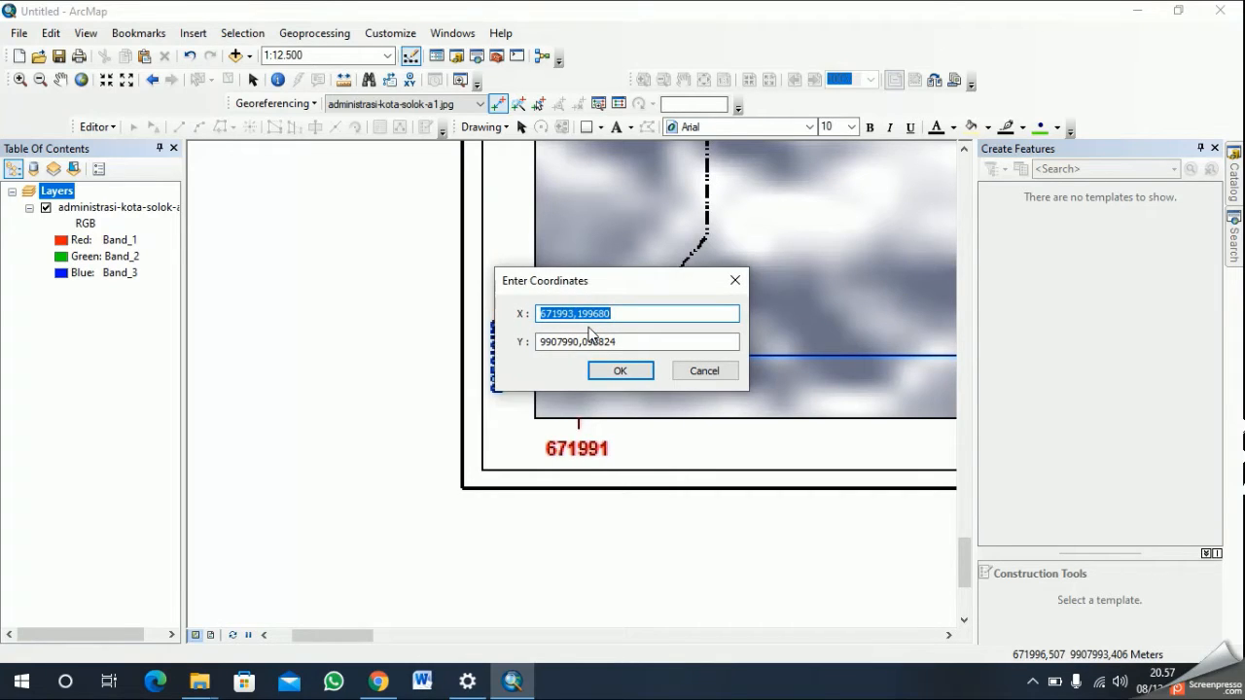
{"action": "type", "text": "671"}
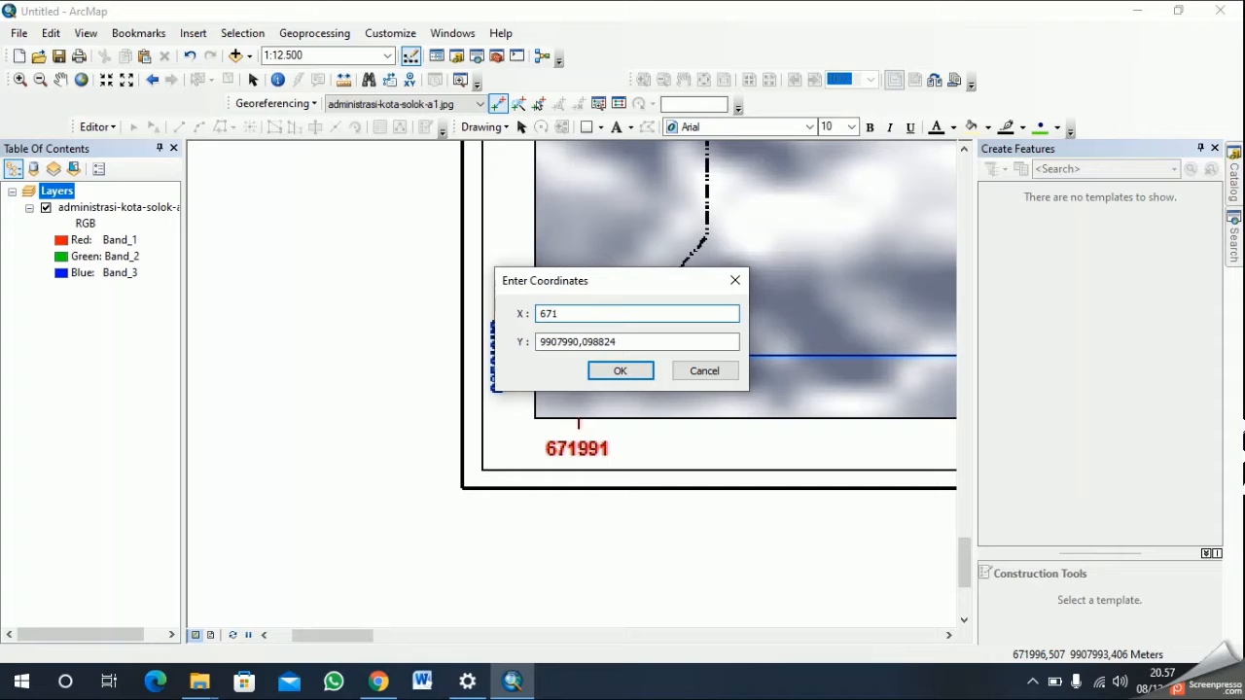
{"action": "type", "text": "991"}
{"action": "double_click", "coordinate": [625, 340]}
{"action": "type", "text": "9"}
{"action": "key", "text": "BackSpace"}
{"action": "type", "text": "99"}
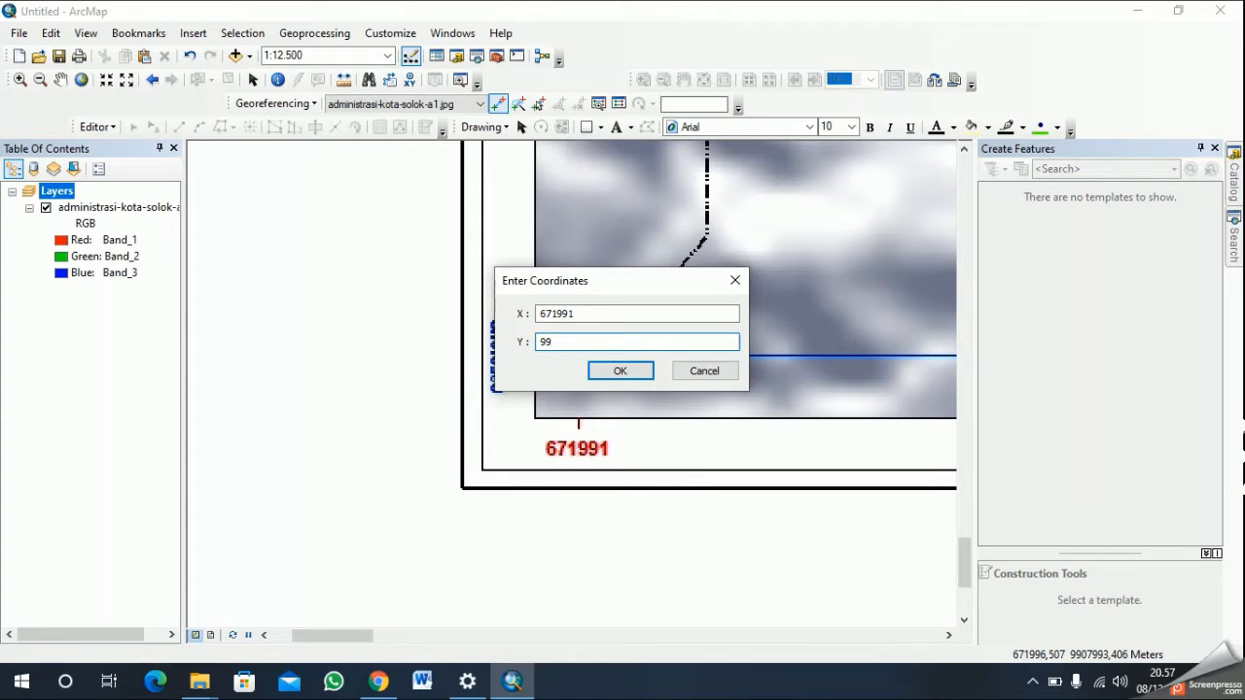
{"action": "type", "text": "070990"}
{"action": "left_click", "coordinate": [620, 371]}
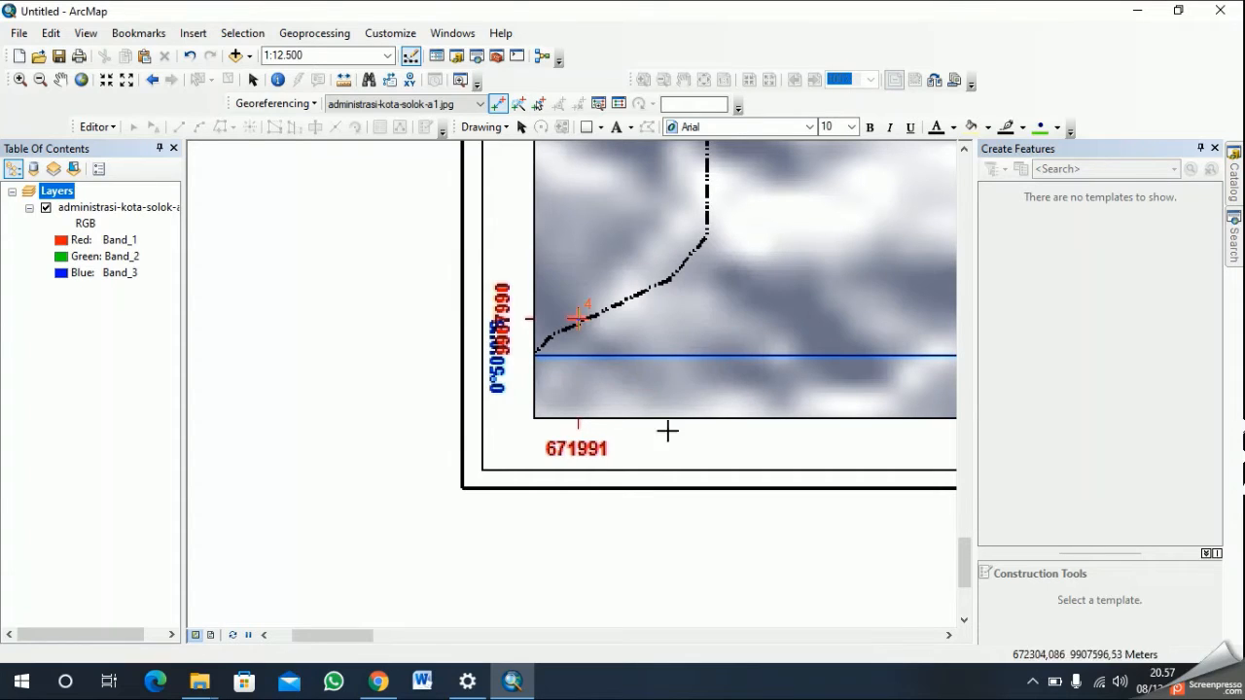
- Show the whole map sheet and update the georeferencing of administrasi-kota-solok-a1.jpg with the four control points
{"action": "left_click", "coordinate": [80, 80]}
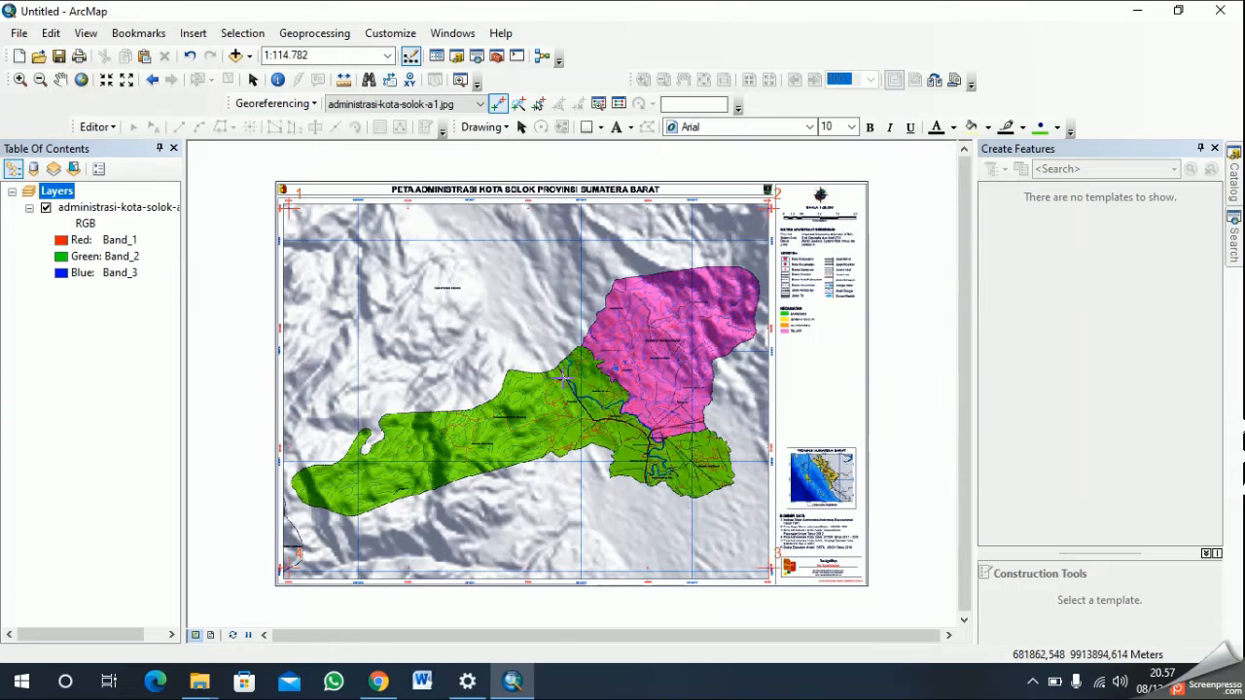
{"action": "left_click", "coordinate": [307, 105]}
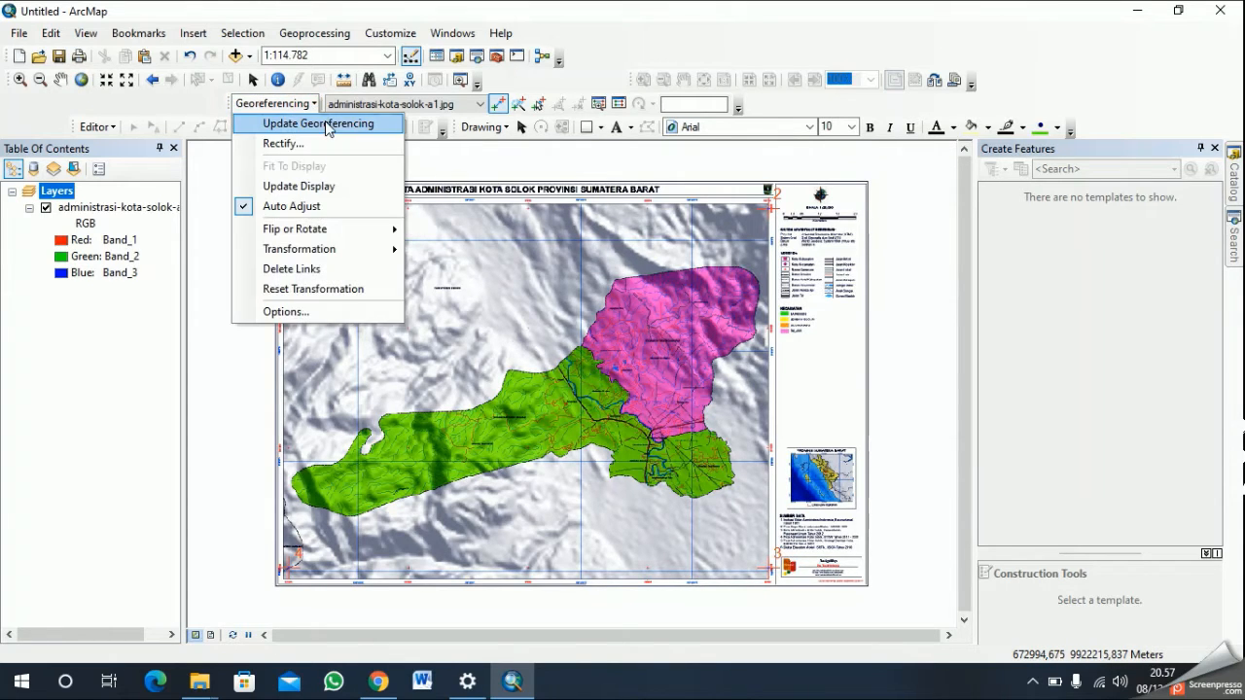
{"action": "left_click", "coordinate": [326, 125]}
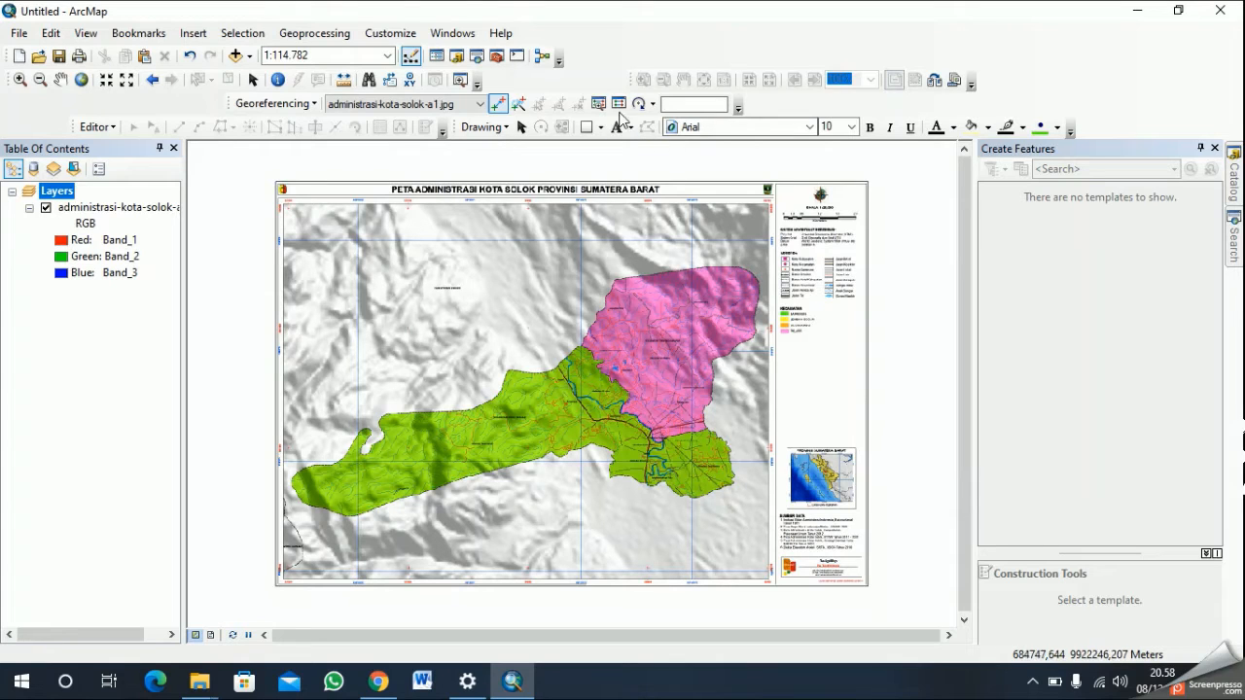
- Review the control points' coordinates, residuals and total RMS error in the link table
{"action": "left_click", "coordinate": [618, 104]}
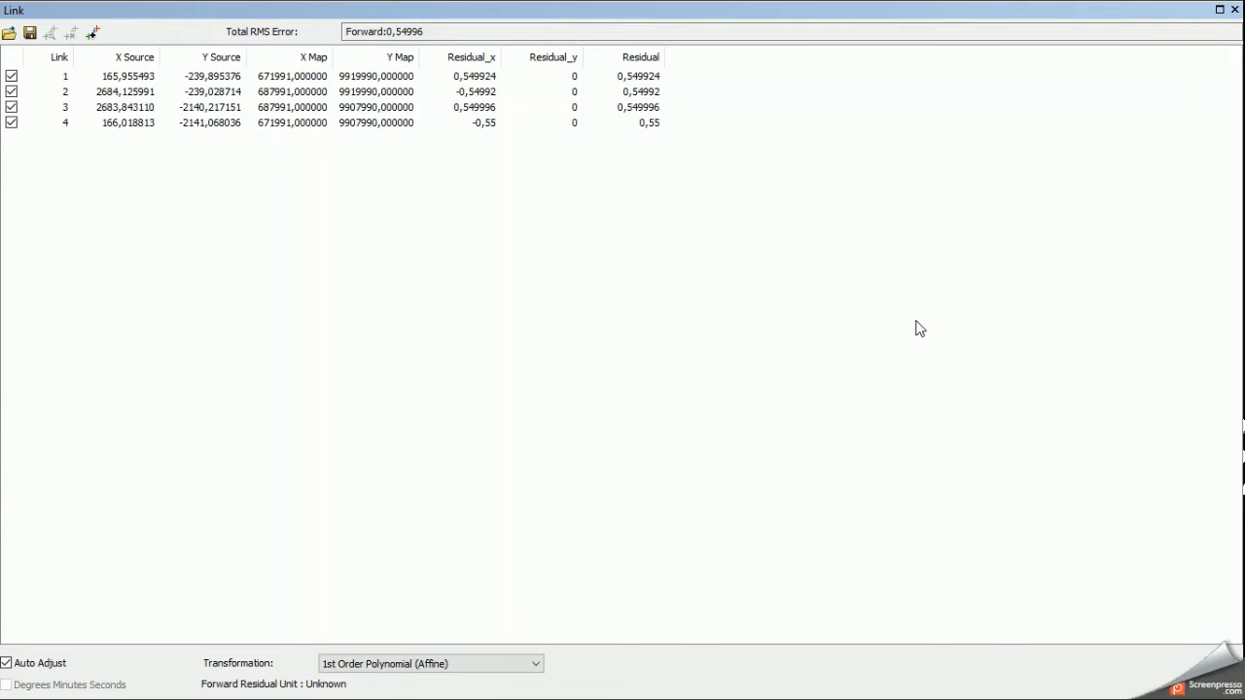
{"action": "left_click", "coordinate": [1234, 12]}
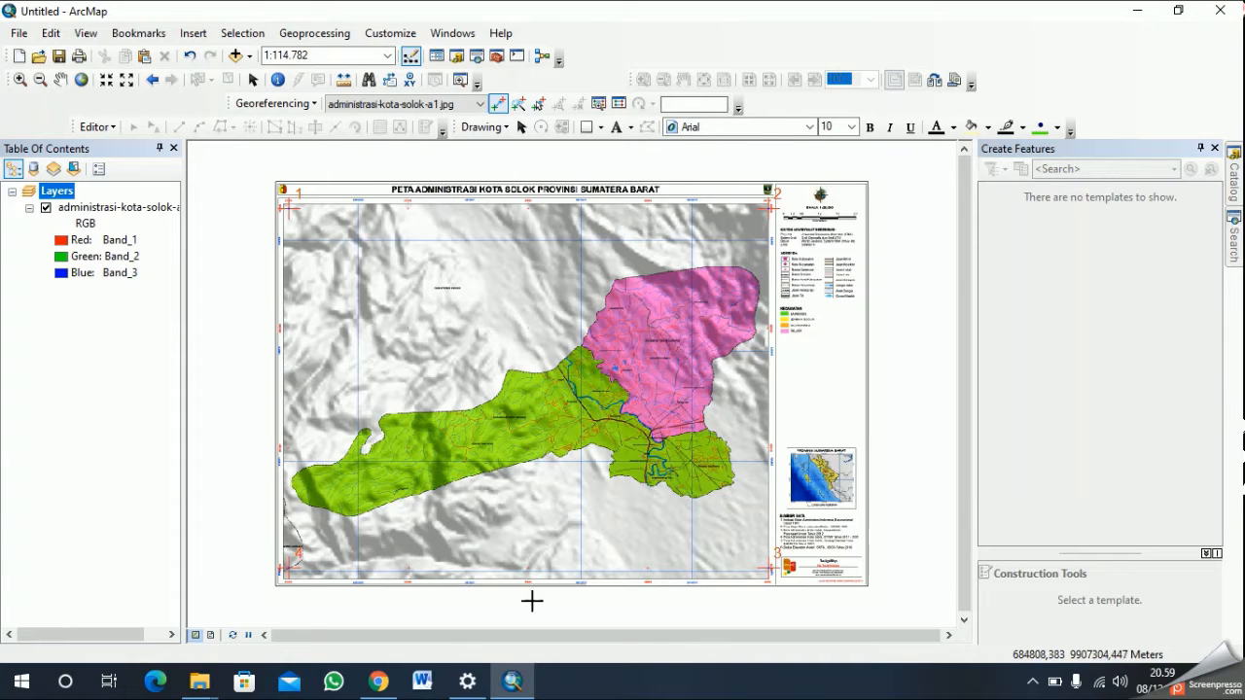
{"action": "left_click", "coordinate": [617, 103]}
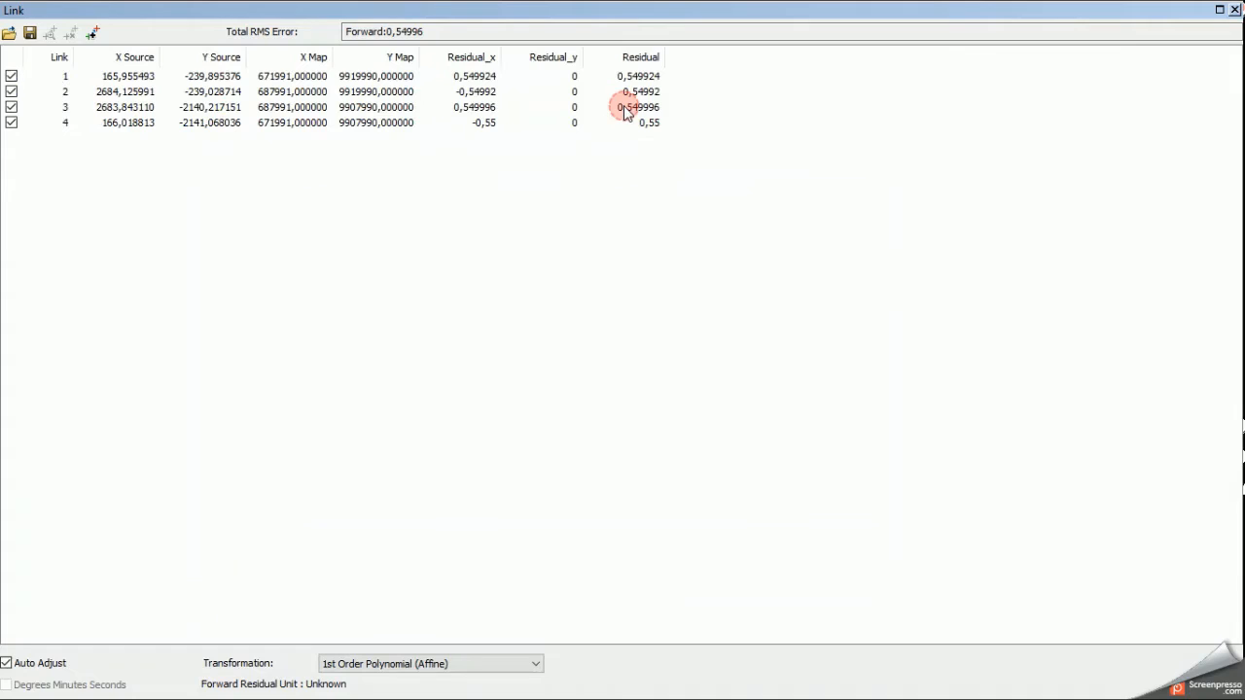
{"action": "left_click", "coordinate": [1233, 10]}
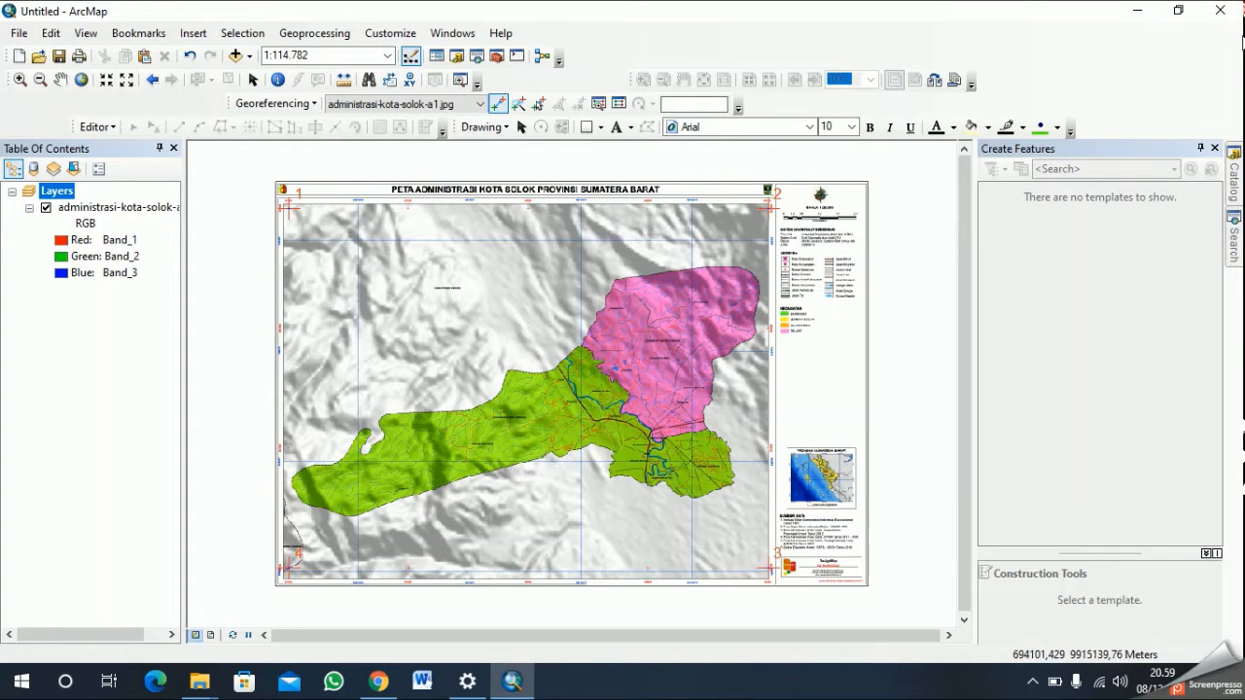
- Close the untitled map with its changes to be kept and browse the save locations to Libraries
{"action": "left_click", "coordinate": [1220, 12]}
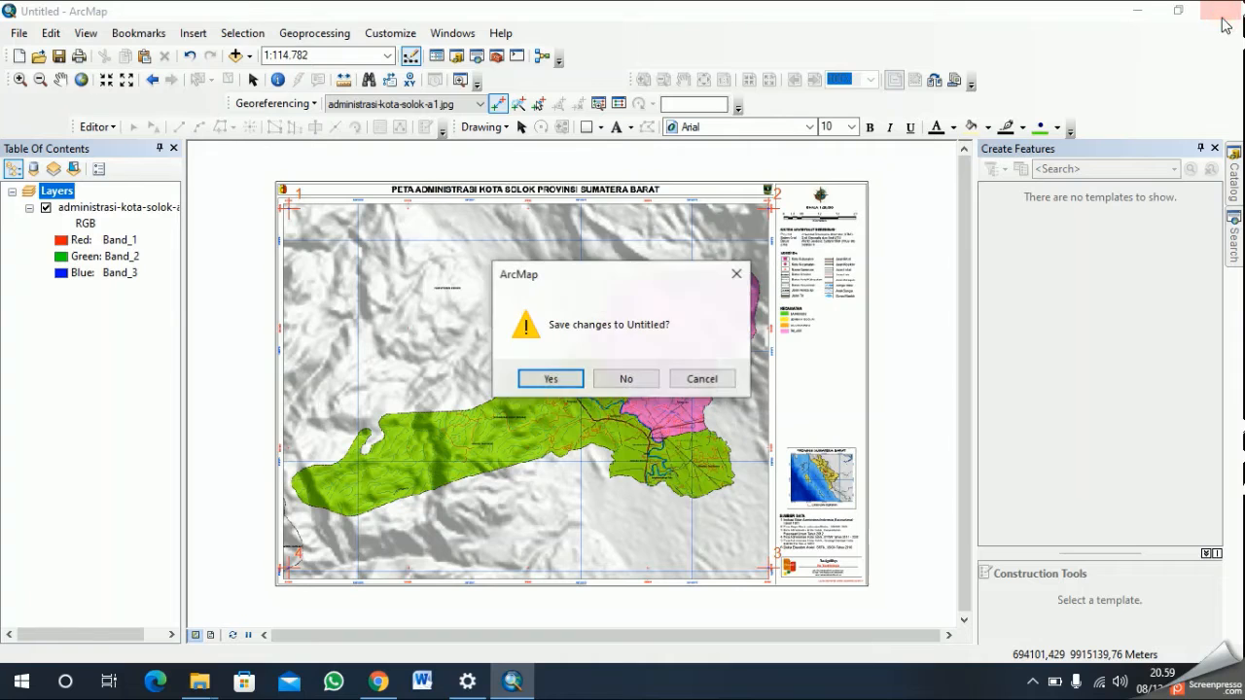
{"action": "left_click", "coordinate": [551, 379]}
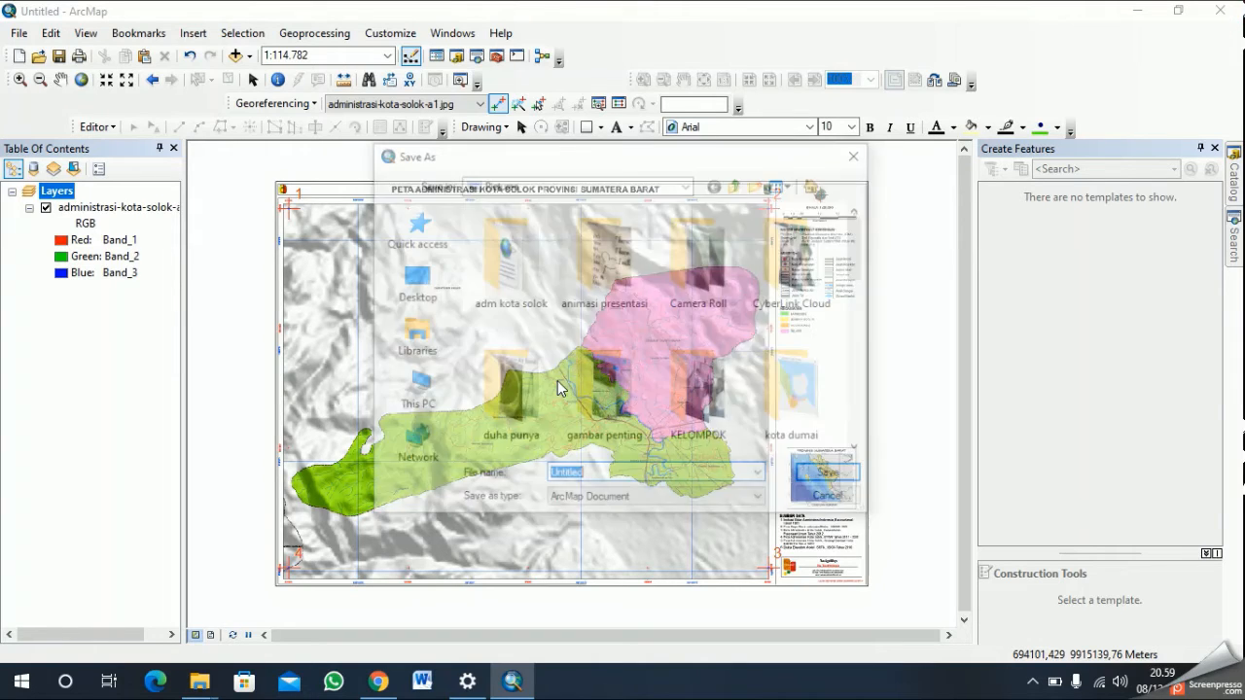
{"action": "left_click", "coordinate": [416, 350]}
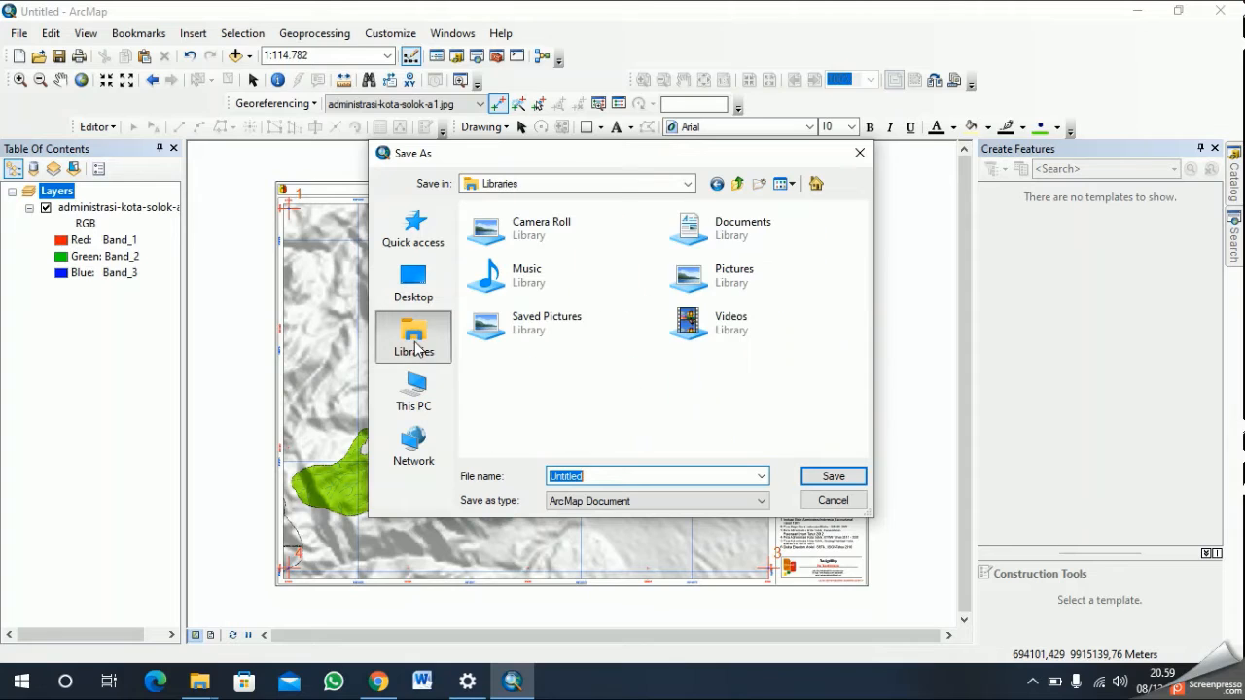
{"action": "left_click", "coordinate": [418, 286]}
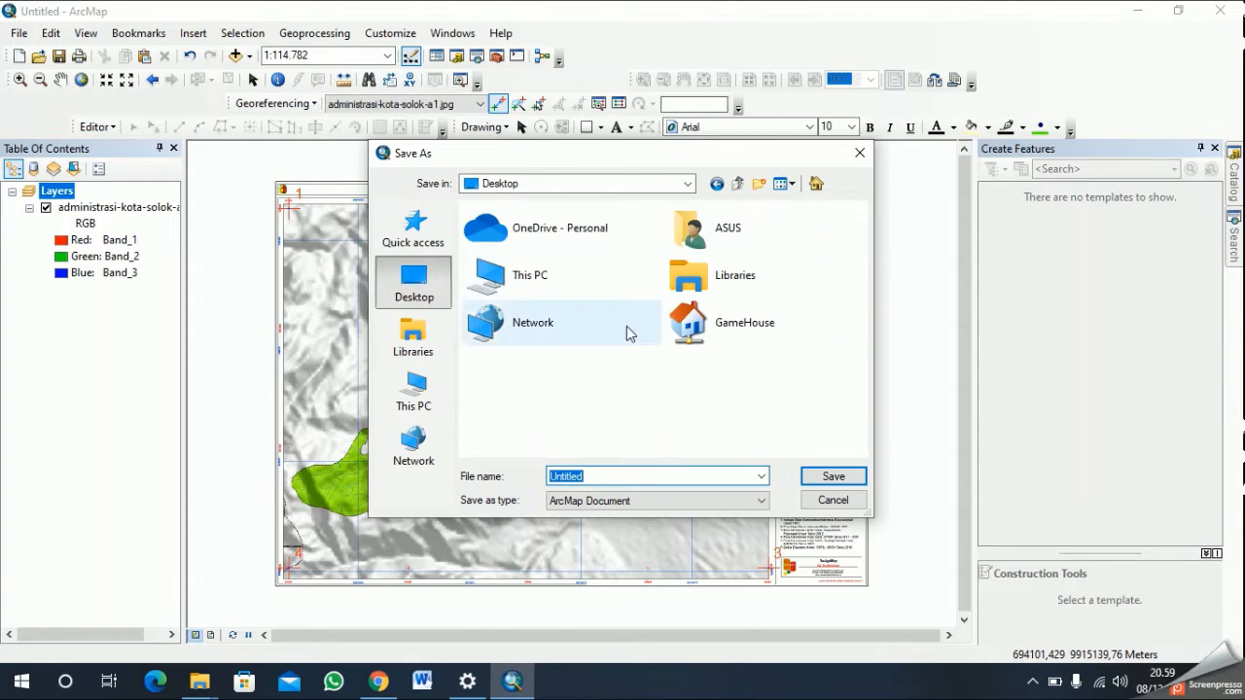
{"action": "left_click", "coordinate": [416, 234]}
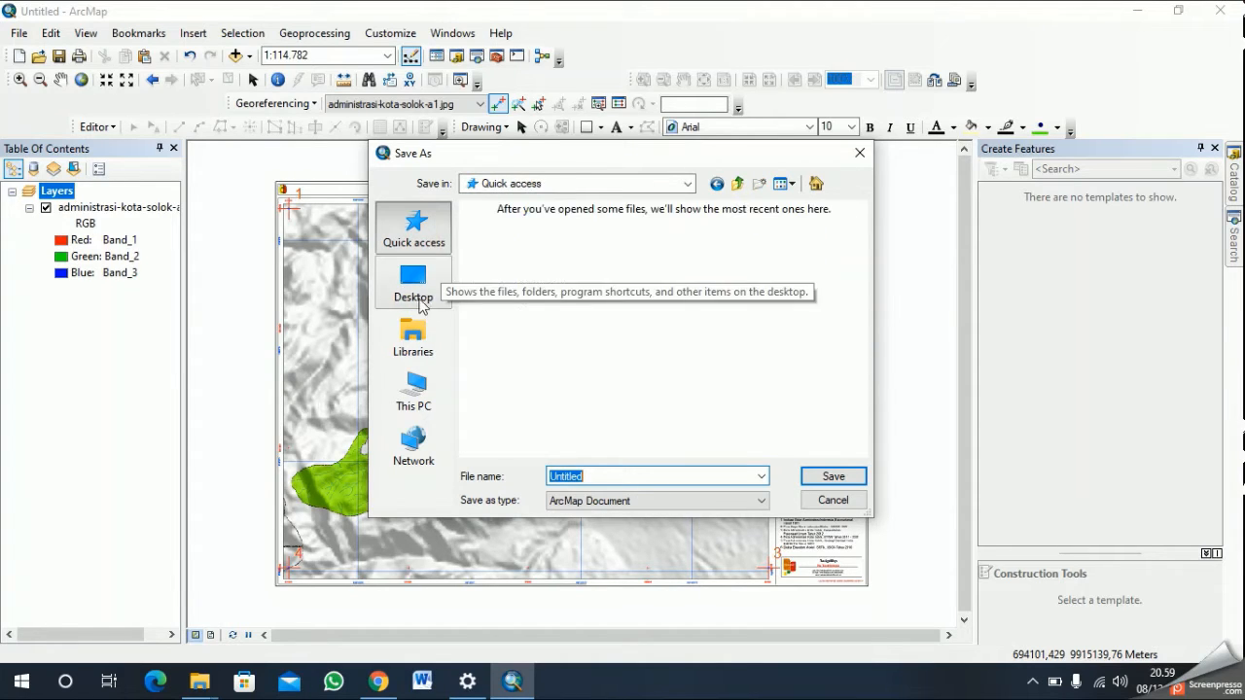
{"action": "left_click", "coordinate": [417, 394]}
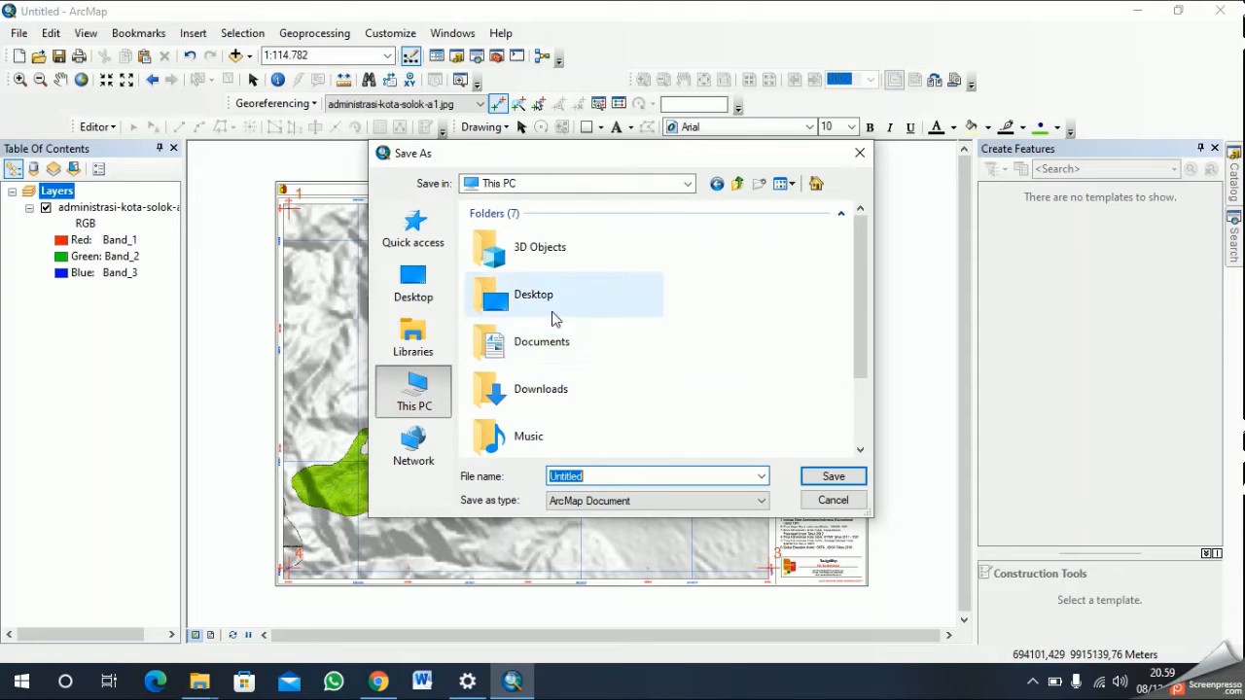
{"action": "scroll", "coordinate": [425, 457], "scroll_direction": "down", "scroll_amount": 5}
{"action": "left_click", "coordinate": [422, 457]}
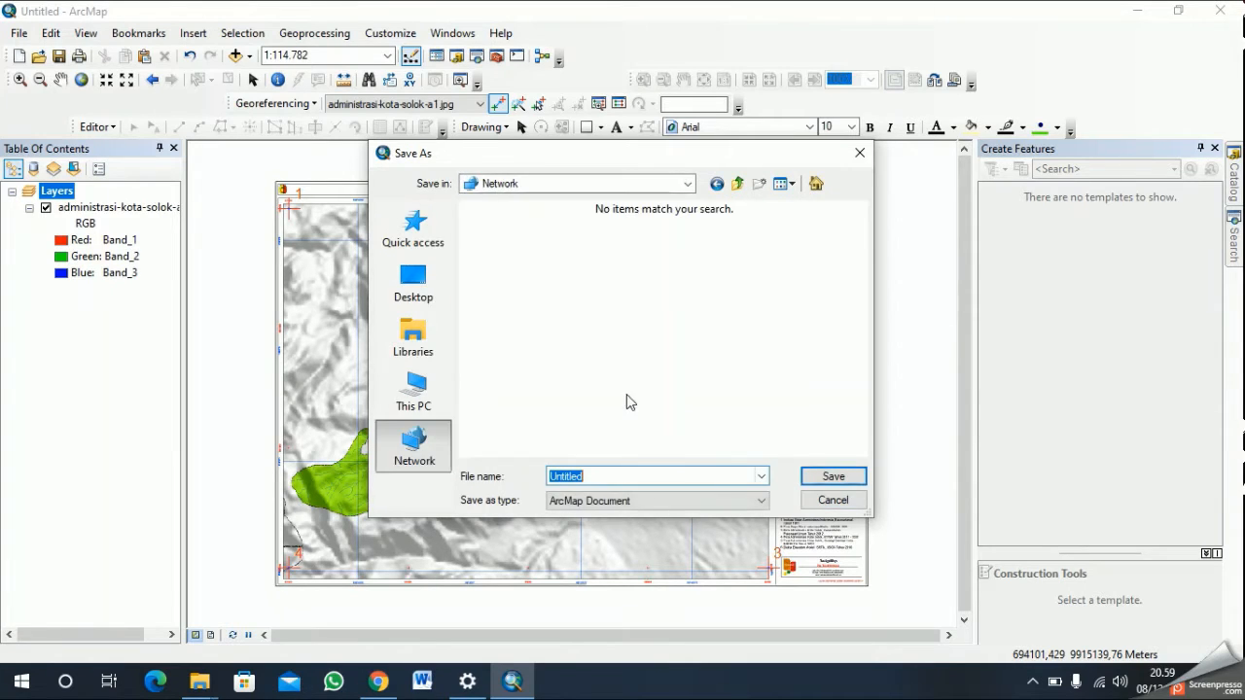
{"action": "left_click", "coordinate": [405, 303]}
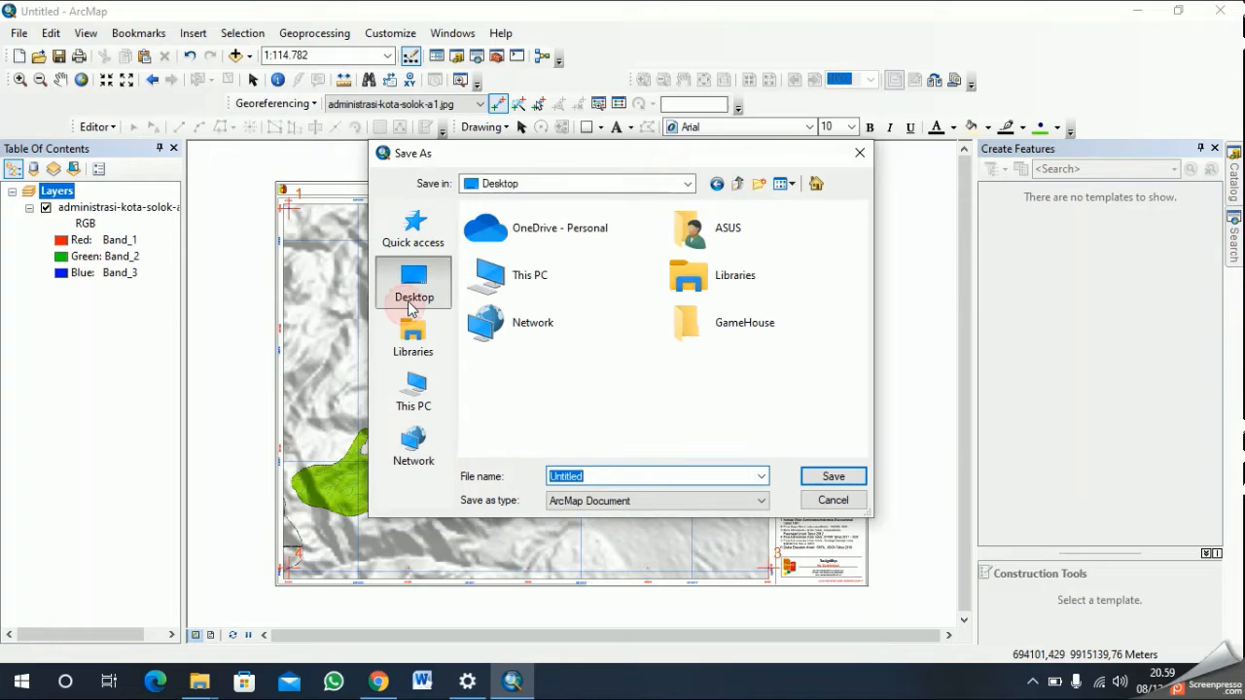
{"action": "left_click", "coordinate": [417, 351]}
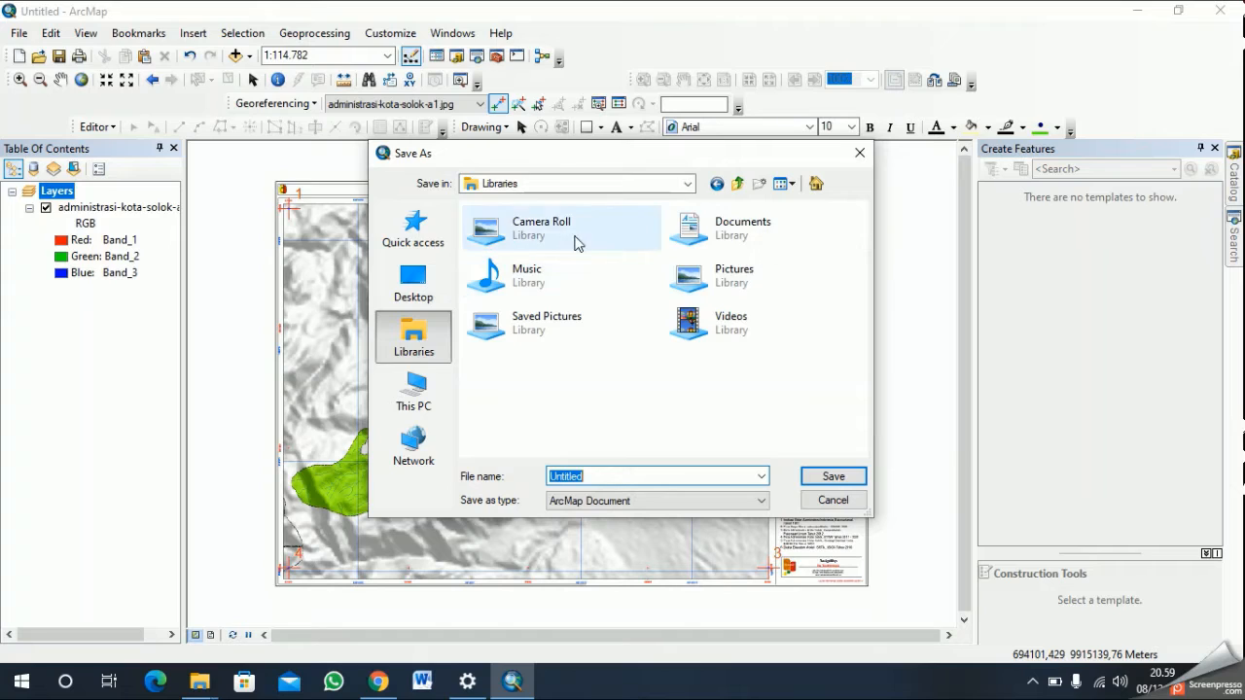
{"action": "left_click", "coordinate": [751, 233]}
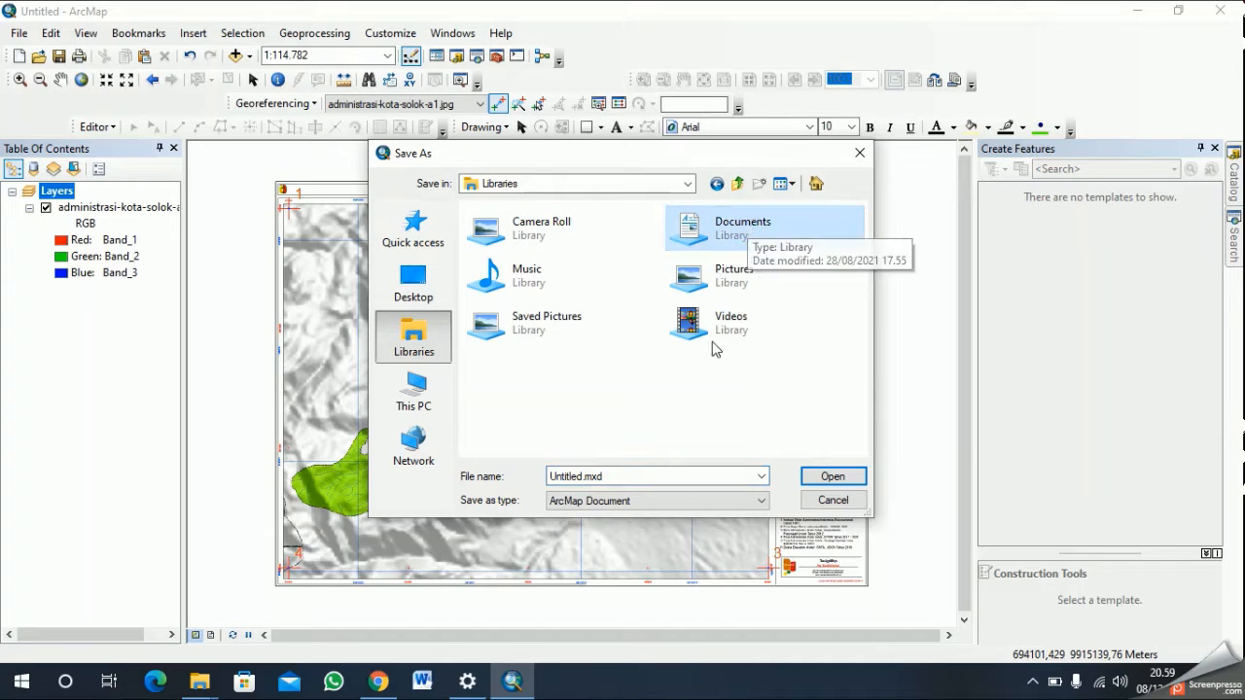
- Name the map document "georeferencing peta adm kota solok" and try to save it directly in Libraries
{"action": "left_click", "coordinate": [642, 476]}
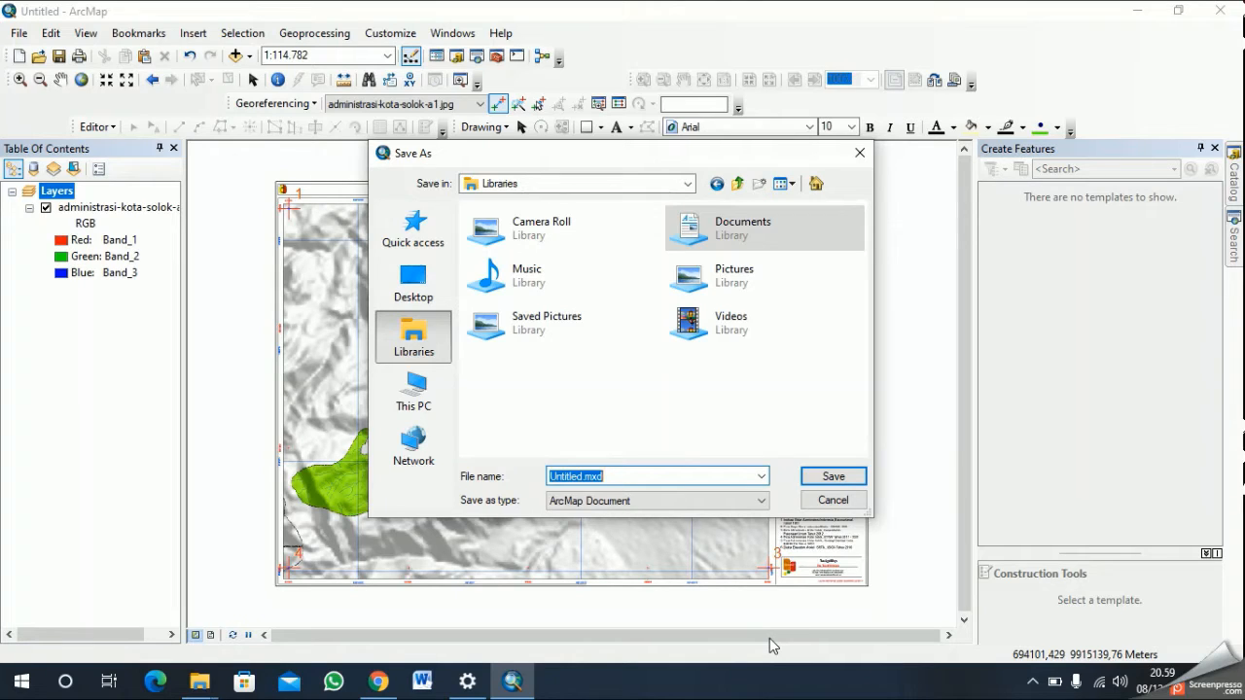
{"action": "type", "text": "ge"}
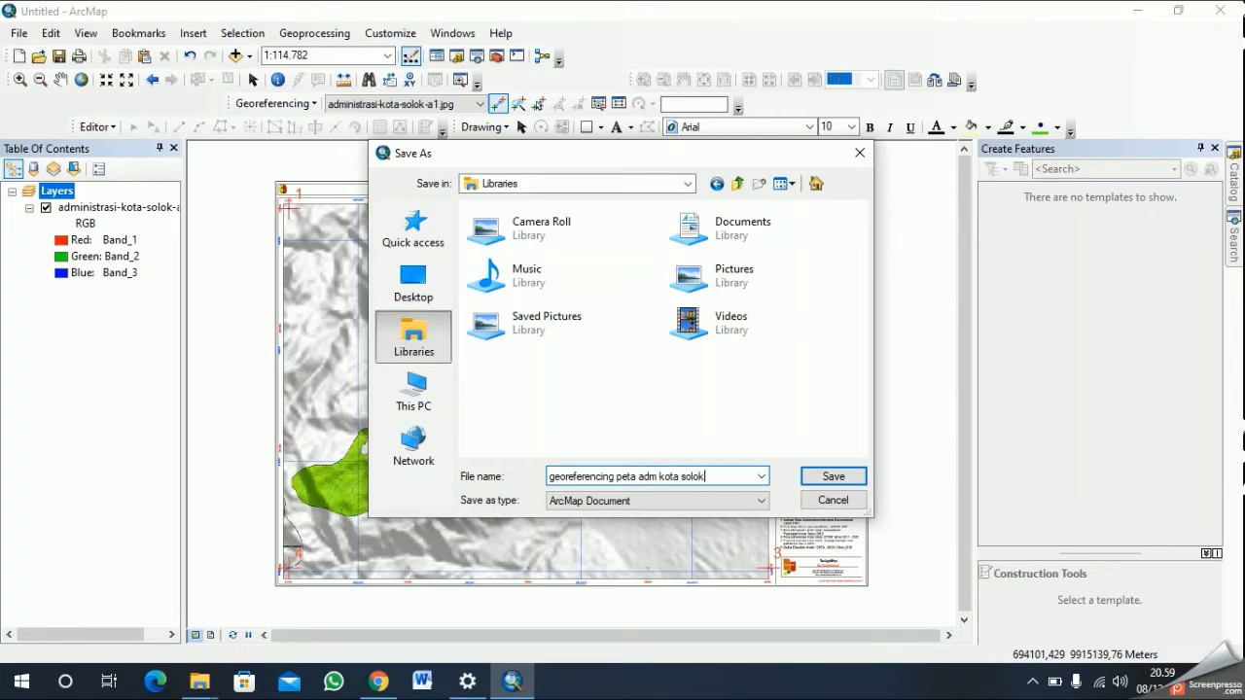
{"action": "left_click", "coordinate": [856, 481]}
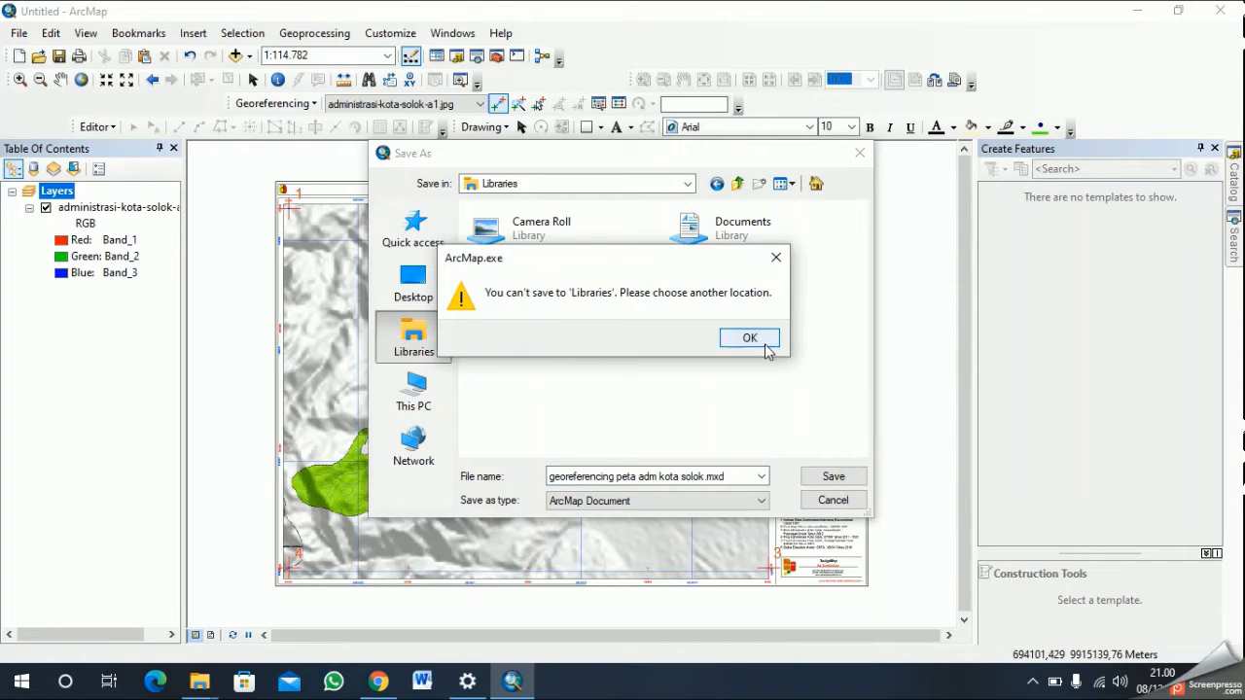
{"action": "left_click", "coordinate": [763, 345]}
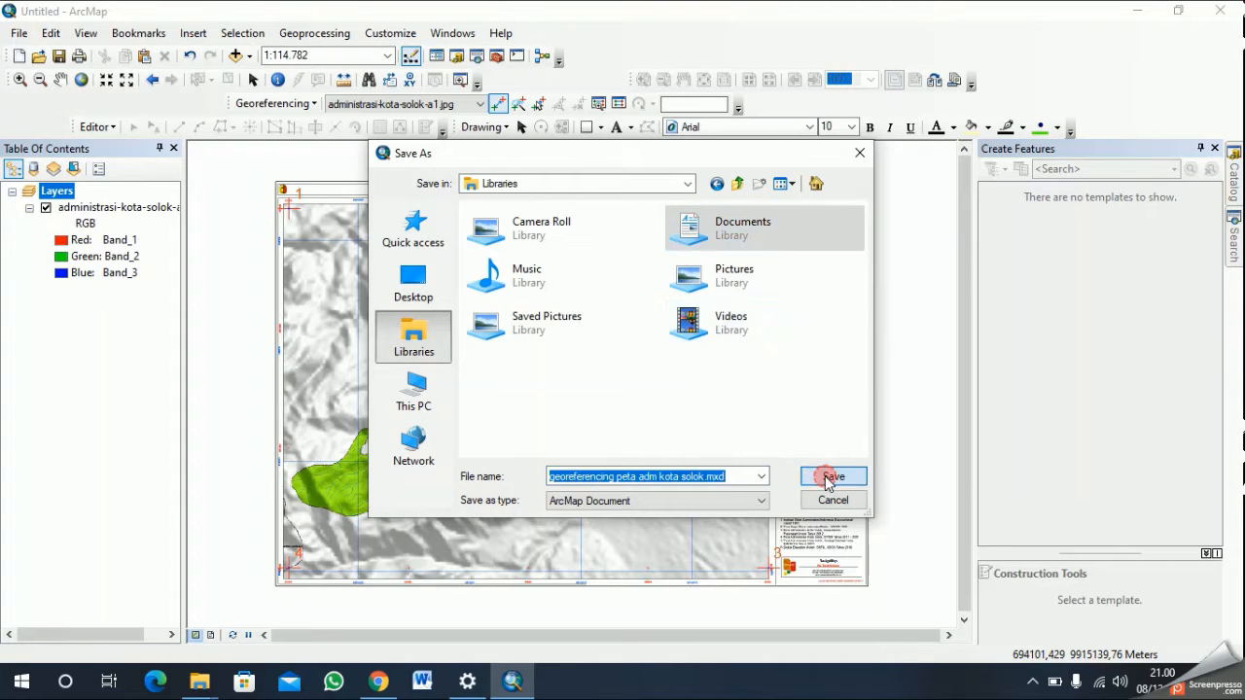
- Save the georeferencing map document in the Documents library
{"action": "left_click", "coordinate": [830, 477]}
{"action": "left_click", "coordinate": [750, 337]}
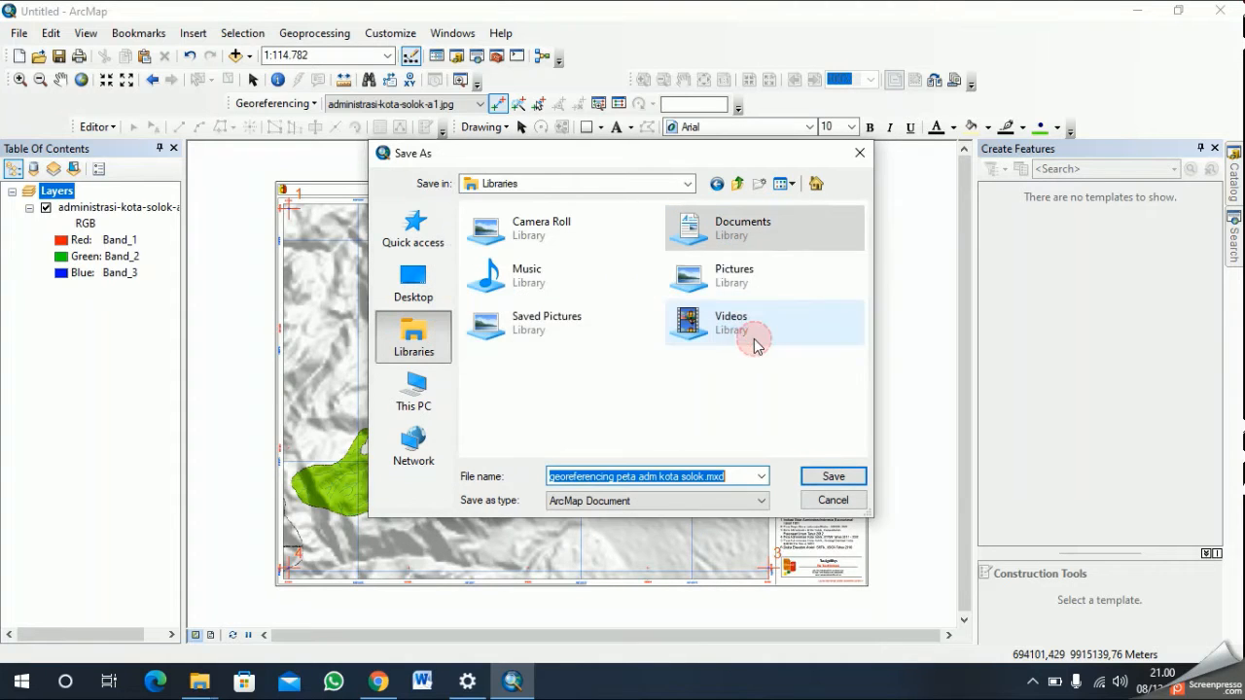
{"action": "double_click", "coordinate": [769, 235]}
{"action": "left_click", "coordinate": [829, 476]}
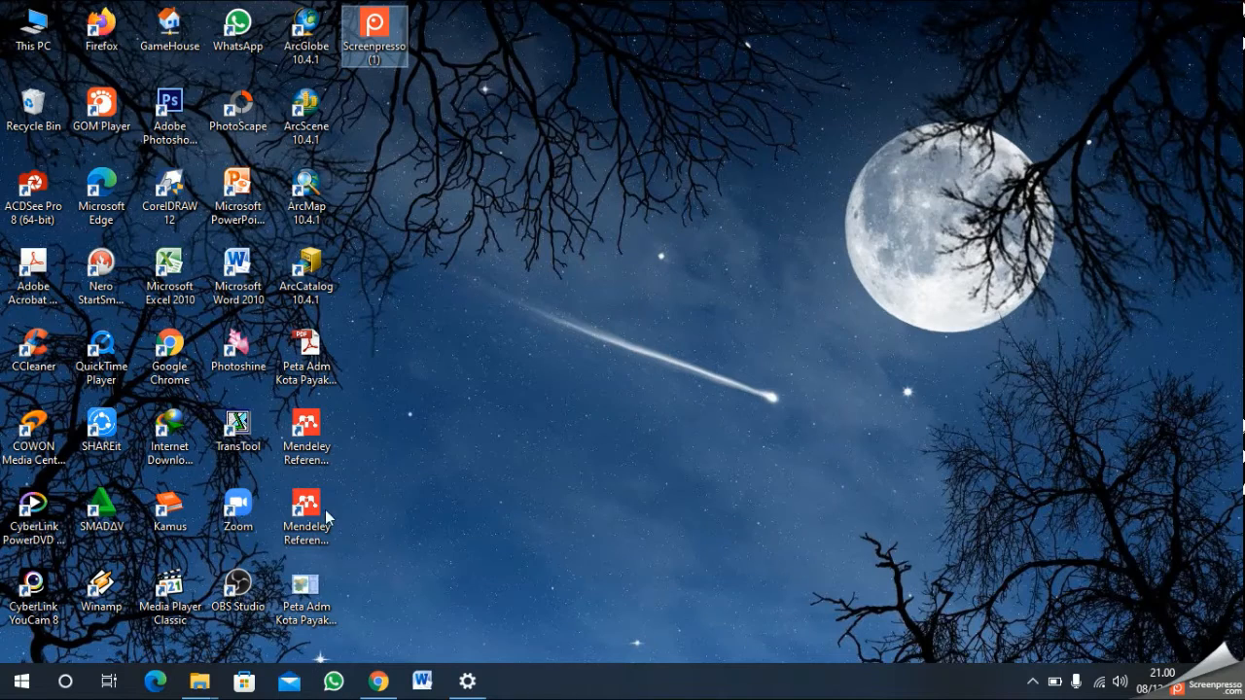
{"action": "left_click", "coordinate": [1034, 684]}
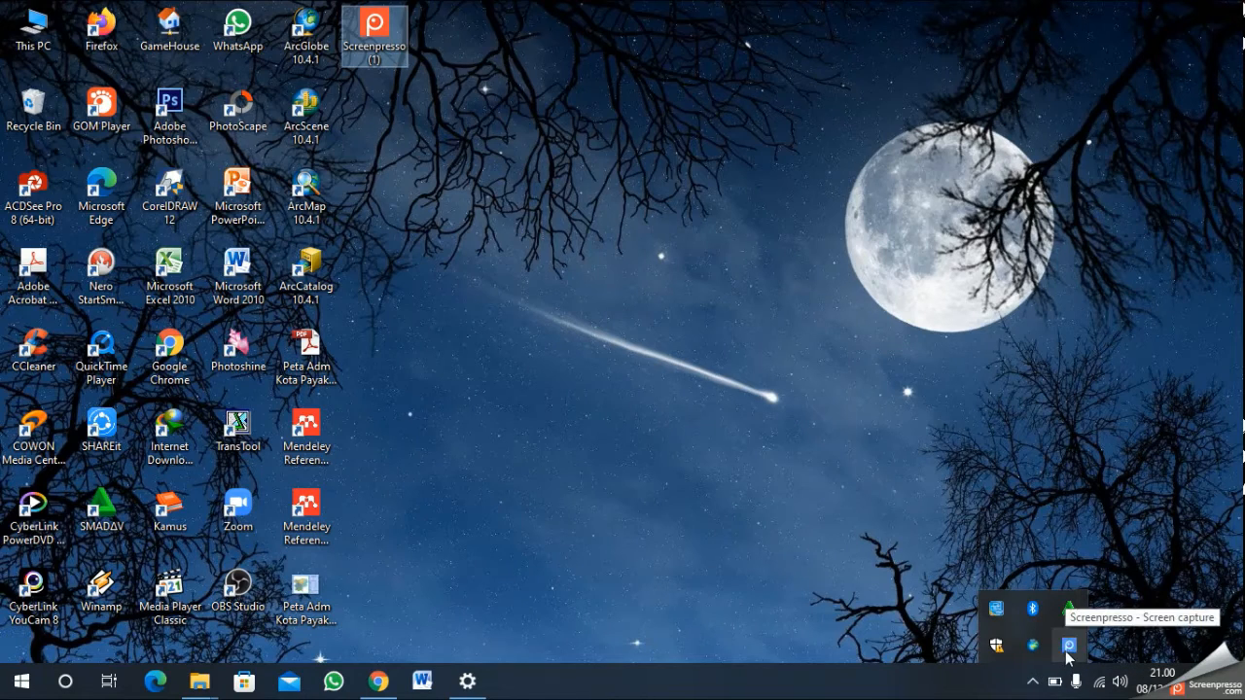
{"action": "left_click", "coordinate": [1068, 645]}
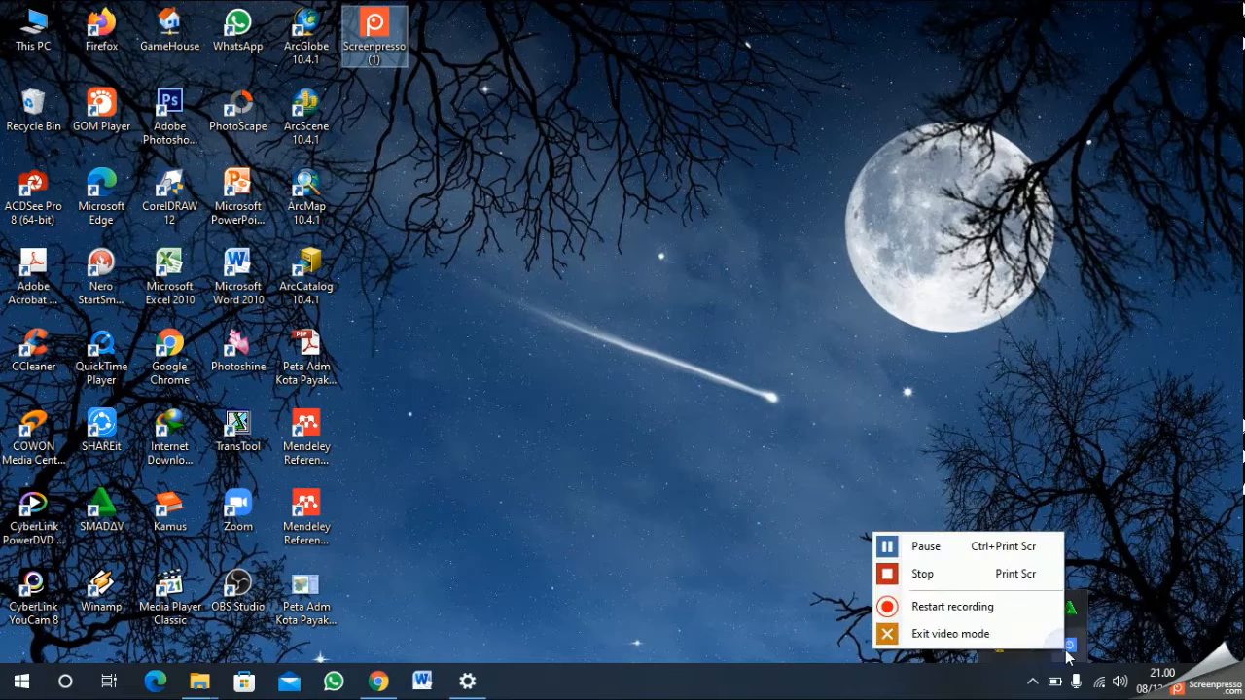
{"action": "left_click", "coordinate": [1004, 576]}
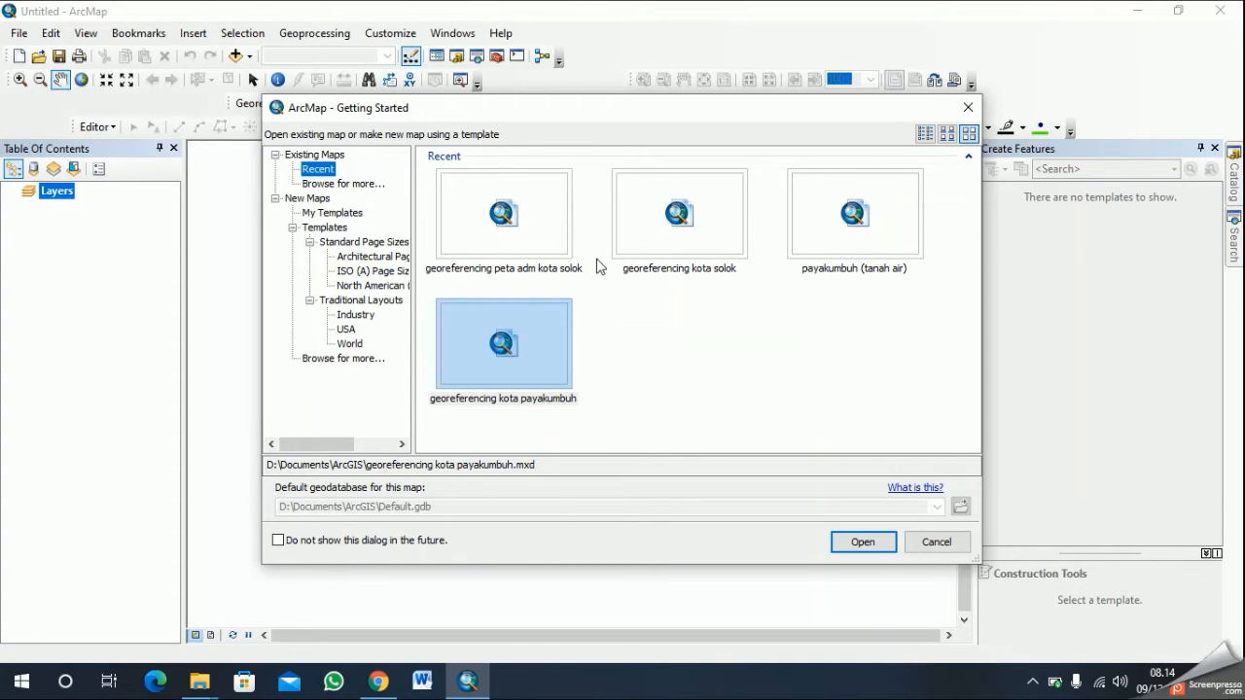
- Open the recent map document "georeferencing peta adm kota solok" and look over the whole administrative map
{"action": "left_click", "coordinate": [540, 236]}
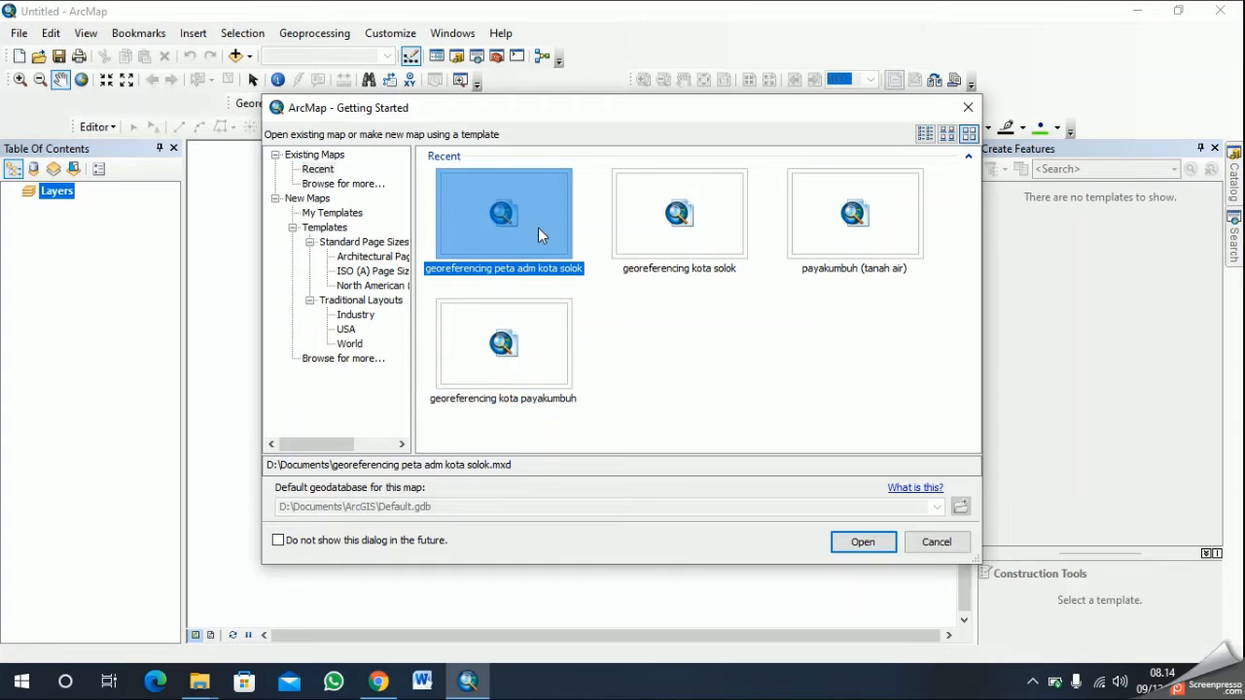
{"action": "left_click", "coordinate": [862, 544]}
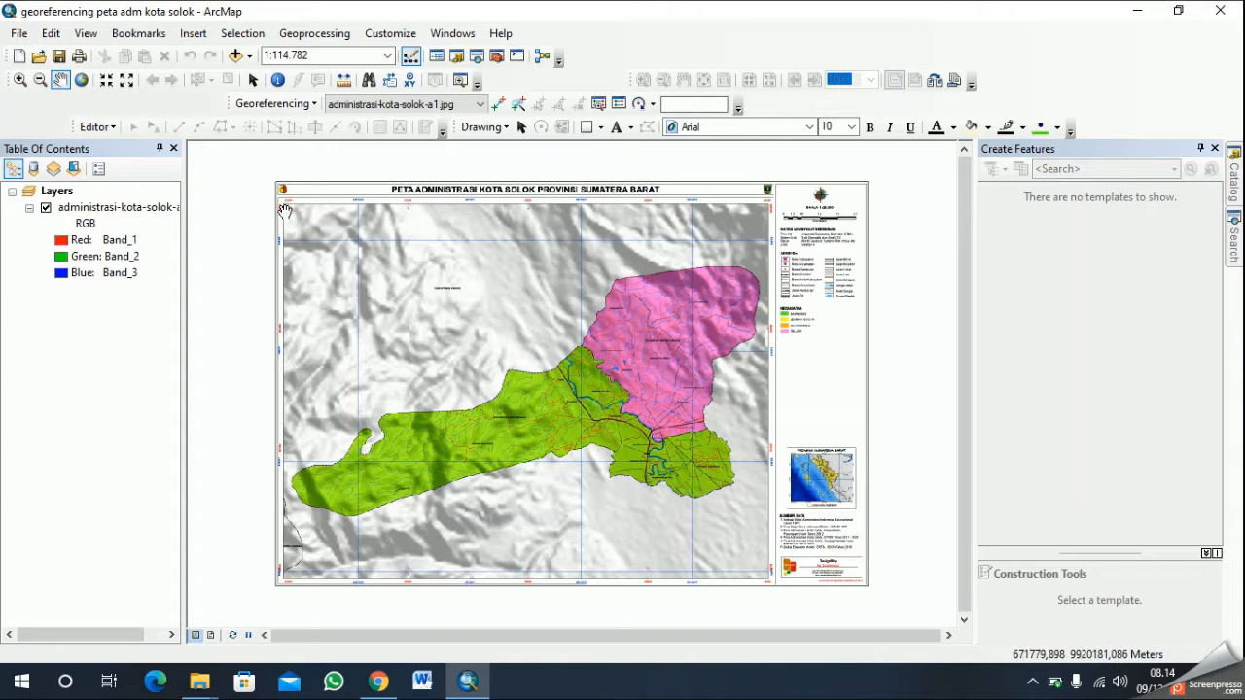
{"action": "scroll", "coordinate": [319, 228], "scroll_direction": "down", "scroll_amount": 1}
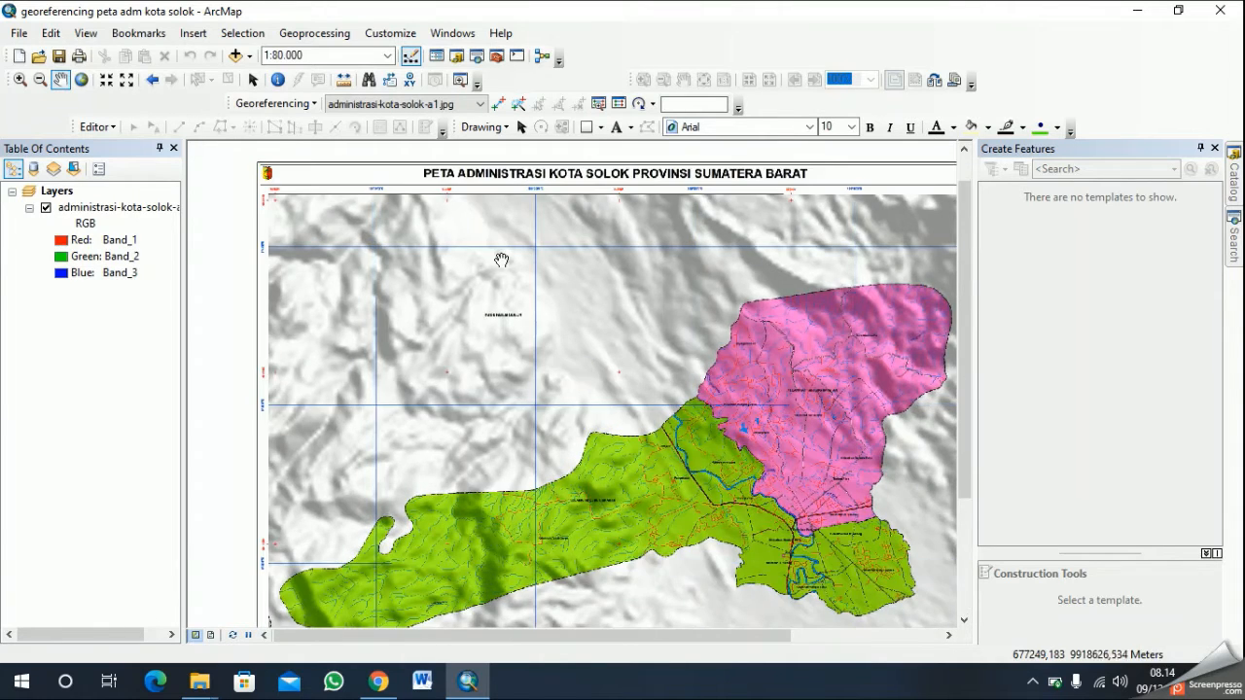
{"action": "left_click_drag", "start_coordinate": [500, 253], "coordinate": [555, 331]}
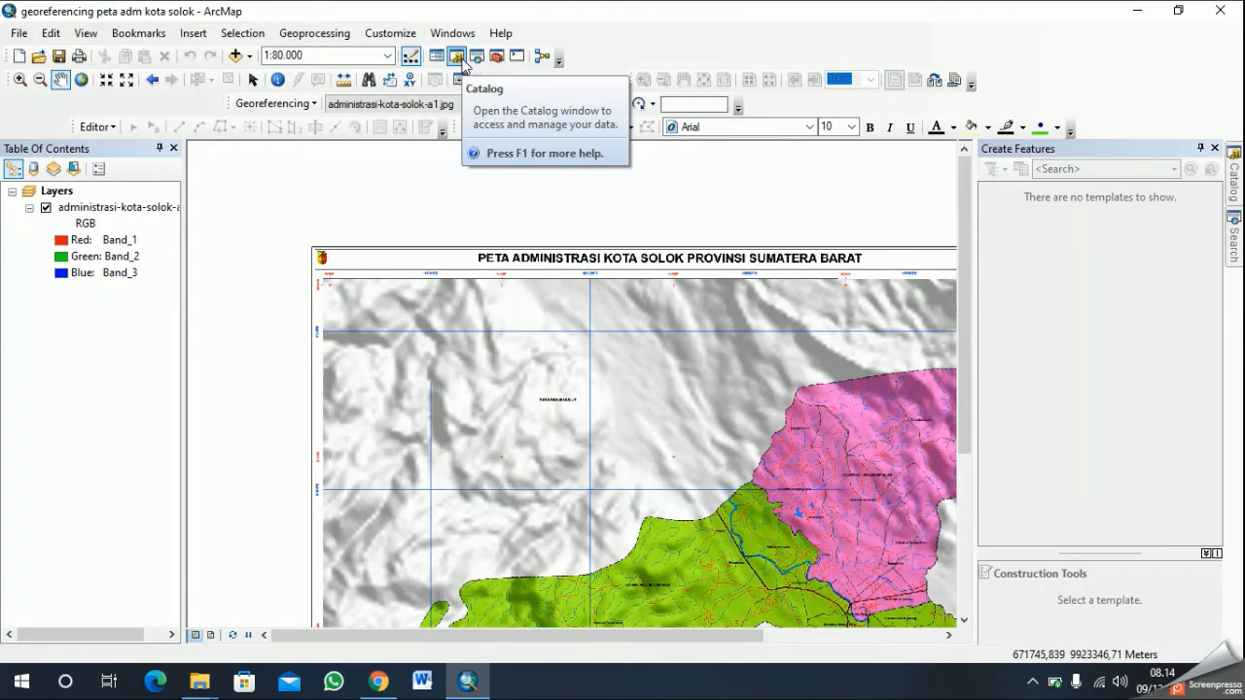
{"action": "scroll", "coordinate": [739, 347], "scroll_direction": "down", "scroll_amount": 1}
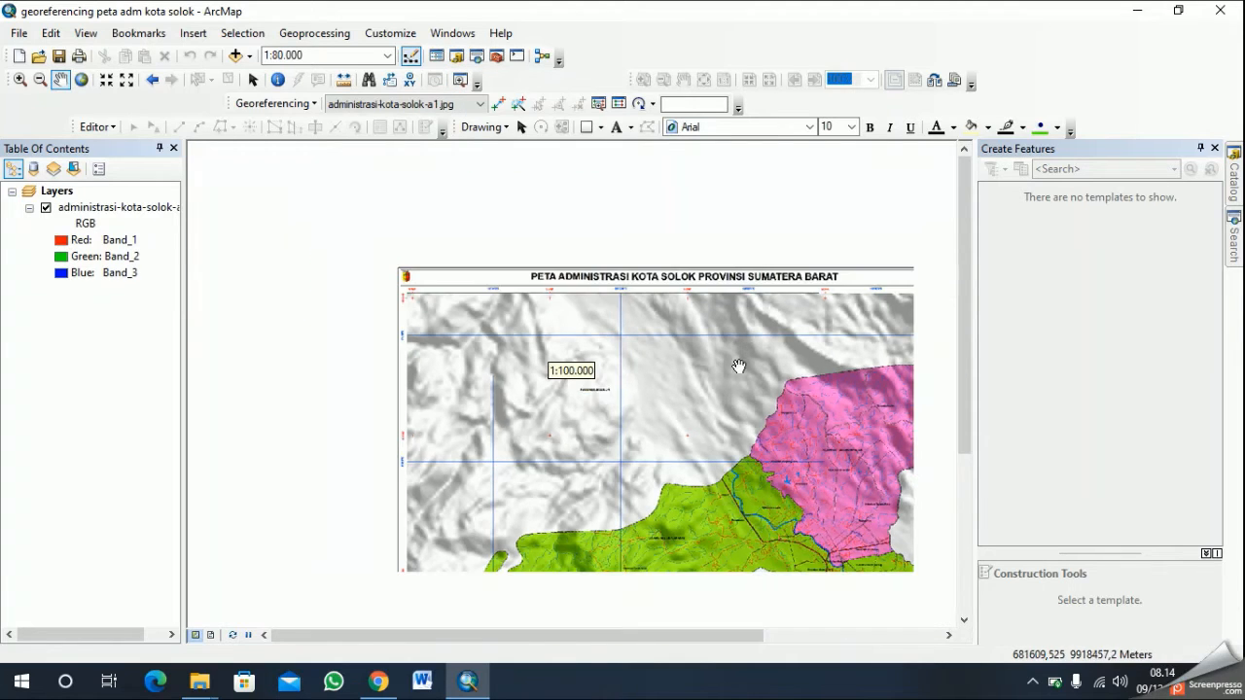
{"action": "left_click_drag", "start_coordinate": [742, 412], "coordinate": [640, 273]}
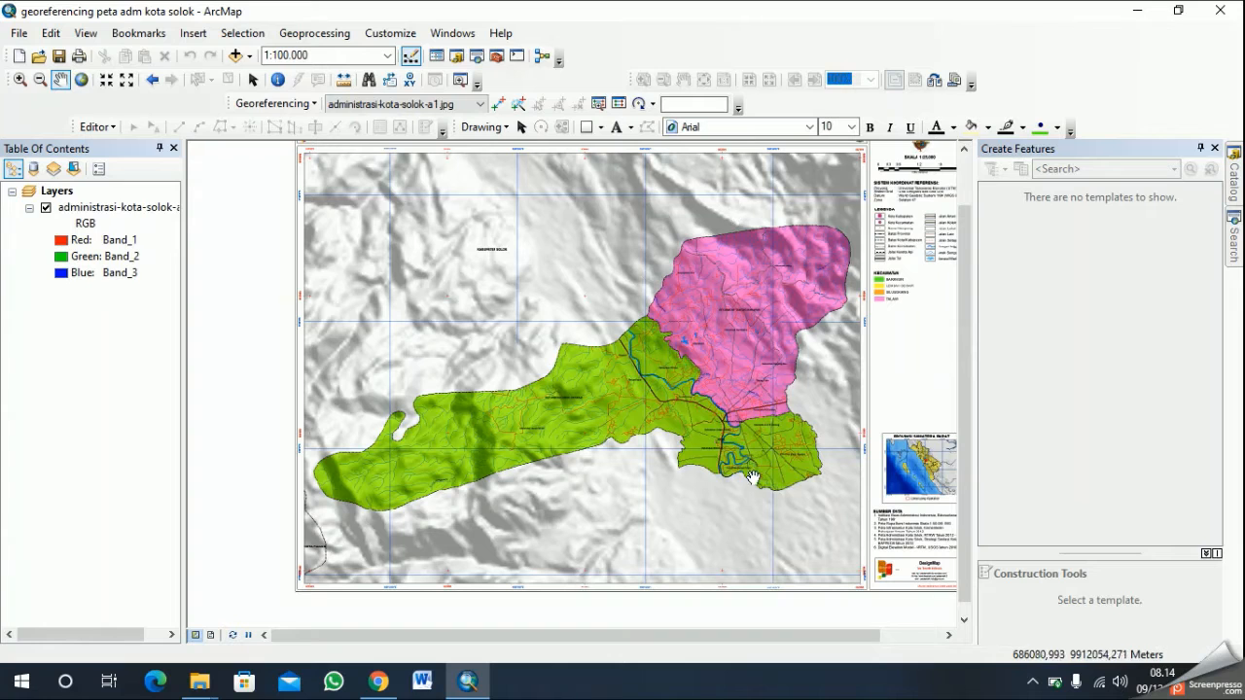
{"action": "scroll", "coordinate": [716, 373], "scroll_direction": "down", "scroll_amount": 1}
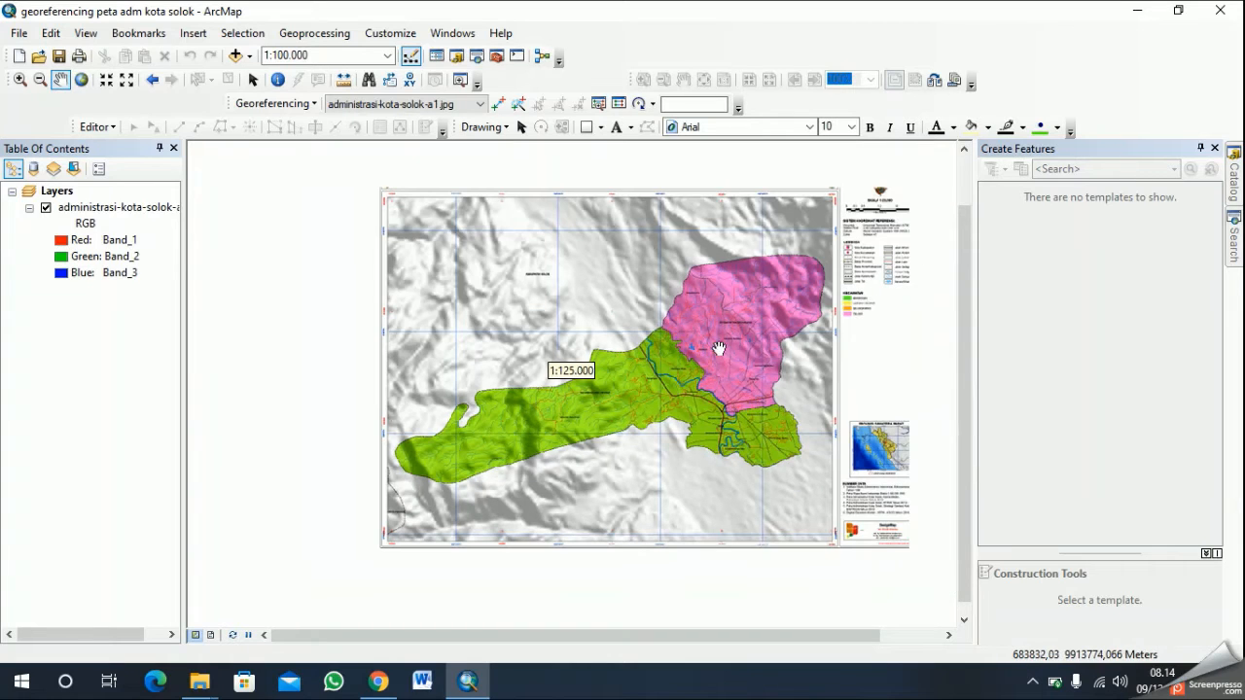
- Start a new polygon shapefile named "Kecamatan" in the connected Downloads\KOTA_SOLOK folder
{"action": "left_click", "coordinate": [456, 58]}
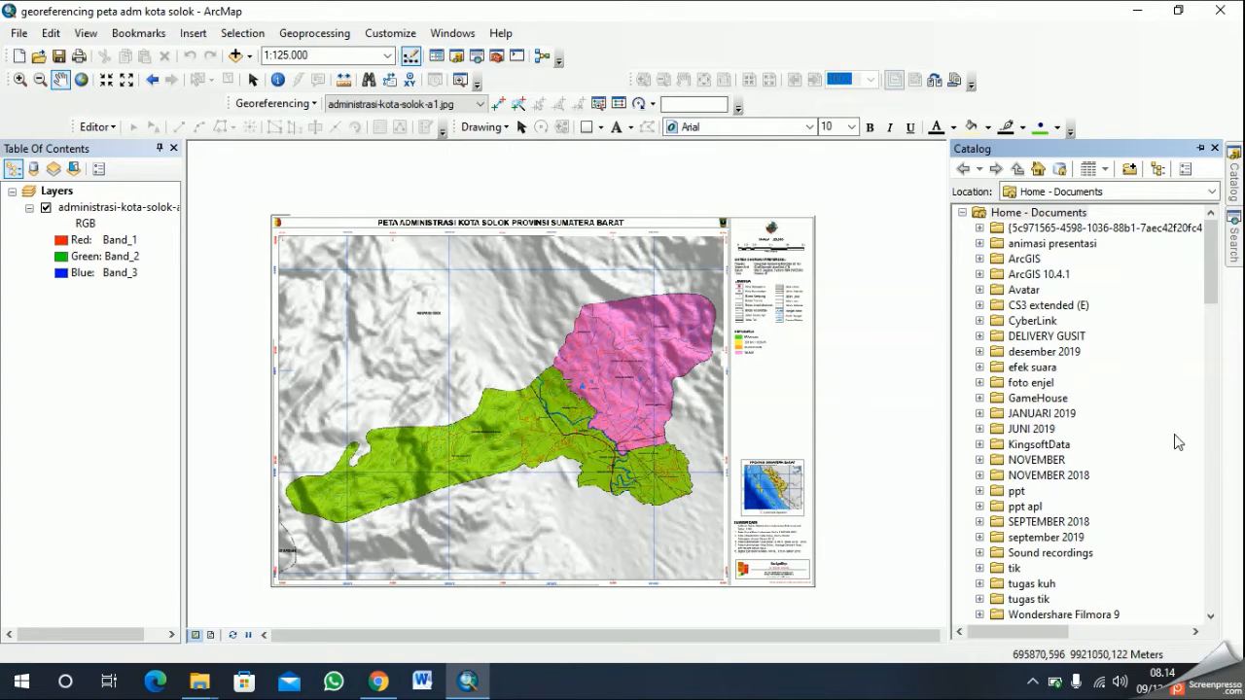
{"action": "scroll", "coordinate": [1108, 422], "scroll_direction": "down", "scroll_amount": 6}
{"action": "scroll", "coordinate": [1110, 418], "scroll_direction": "down", "scroll_amount": 15}
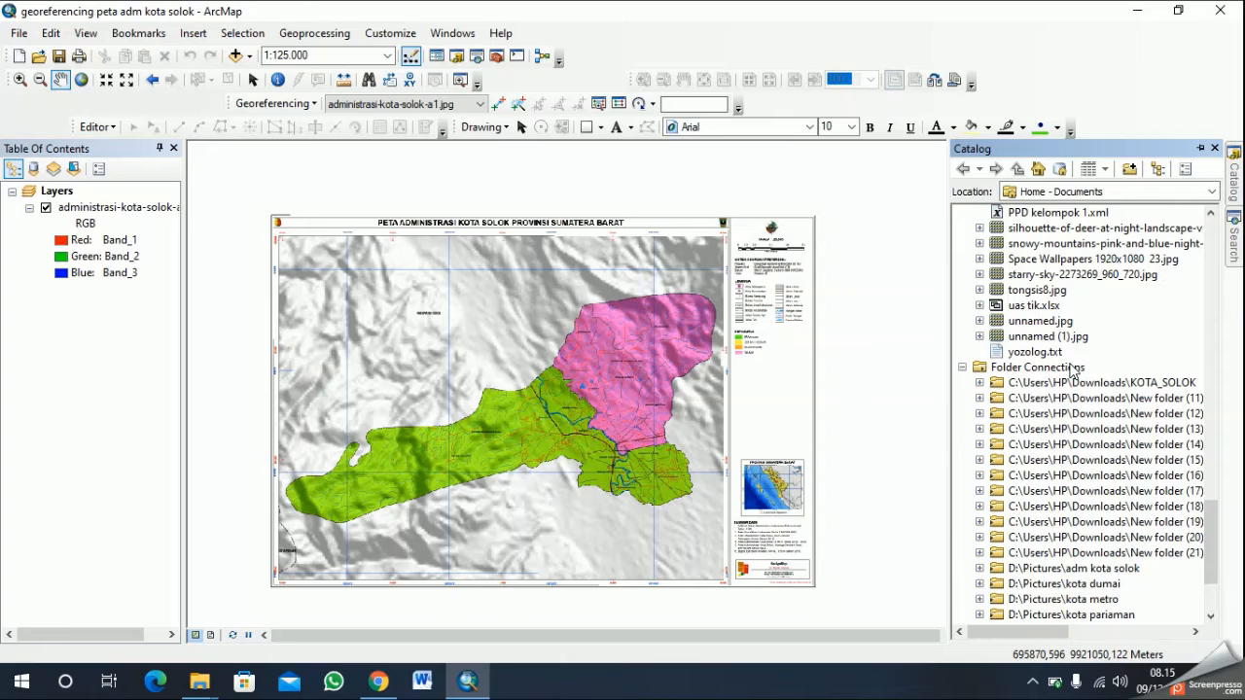
{"action": "left_click", "coordinate": [1076, 385]}
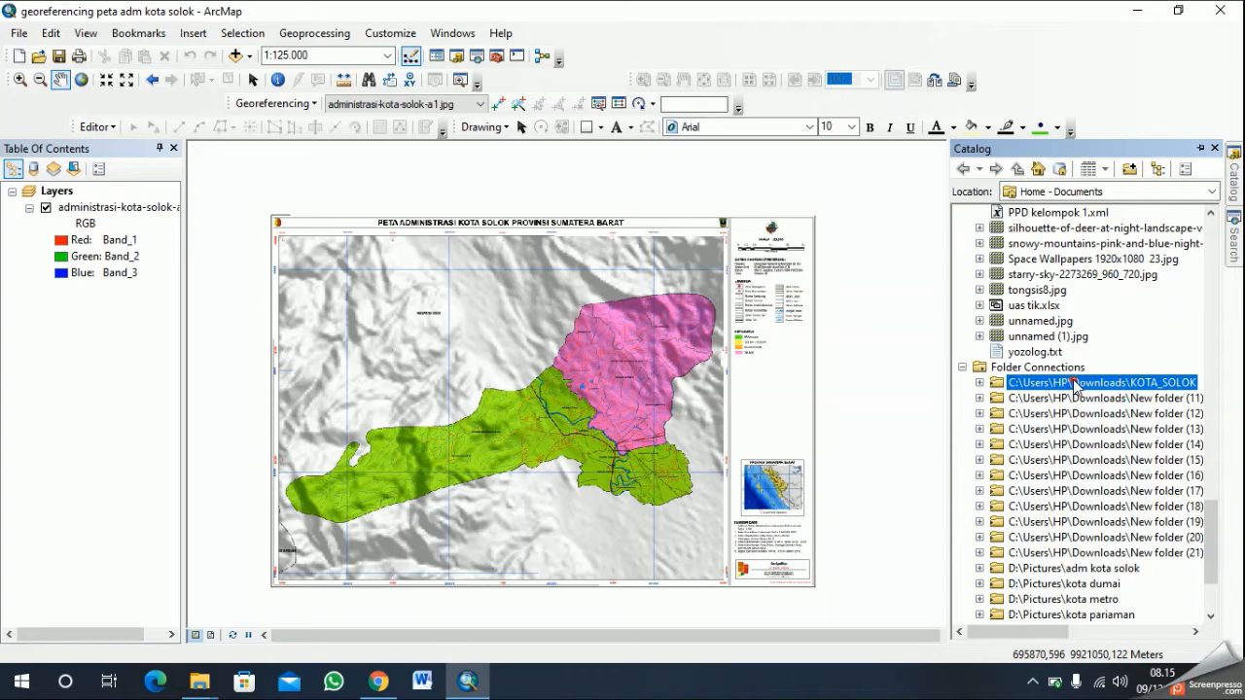
{"action": "right_click", "coordinate": [1076, 385]}
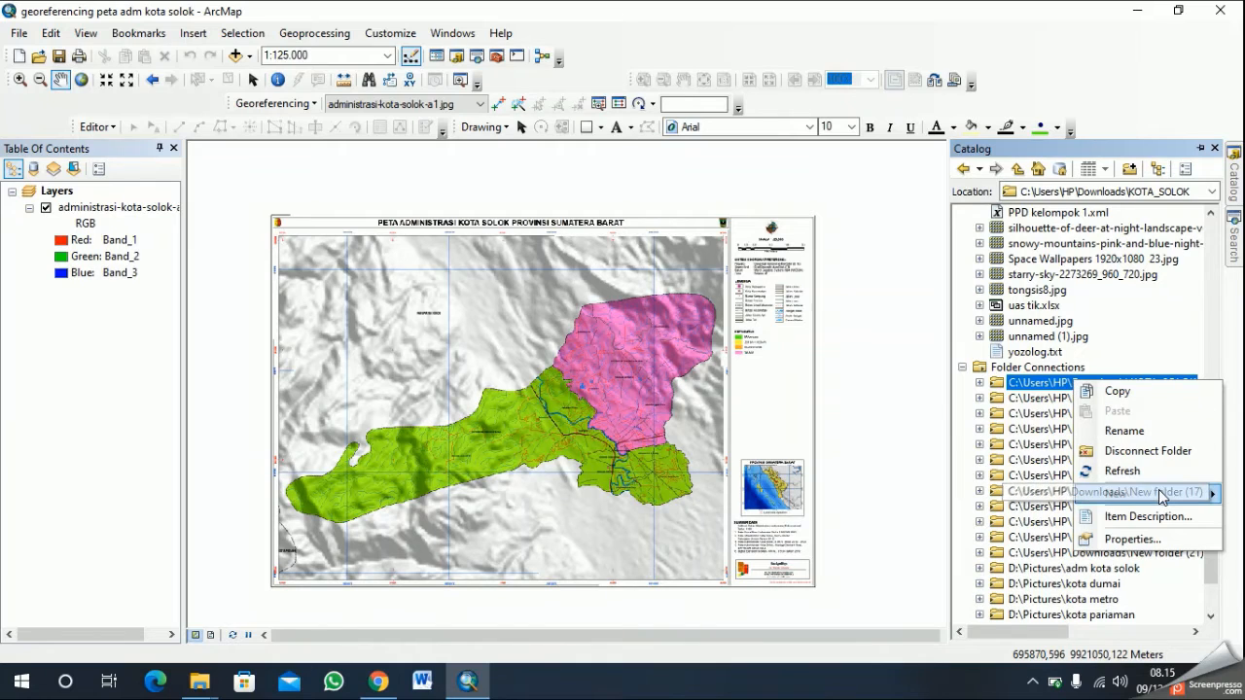
{"action": "mouse_move", "coordinate": [1159, 496]}
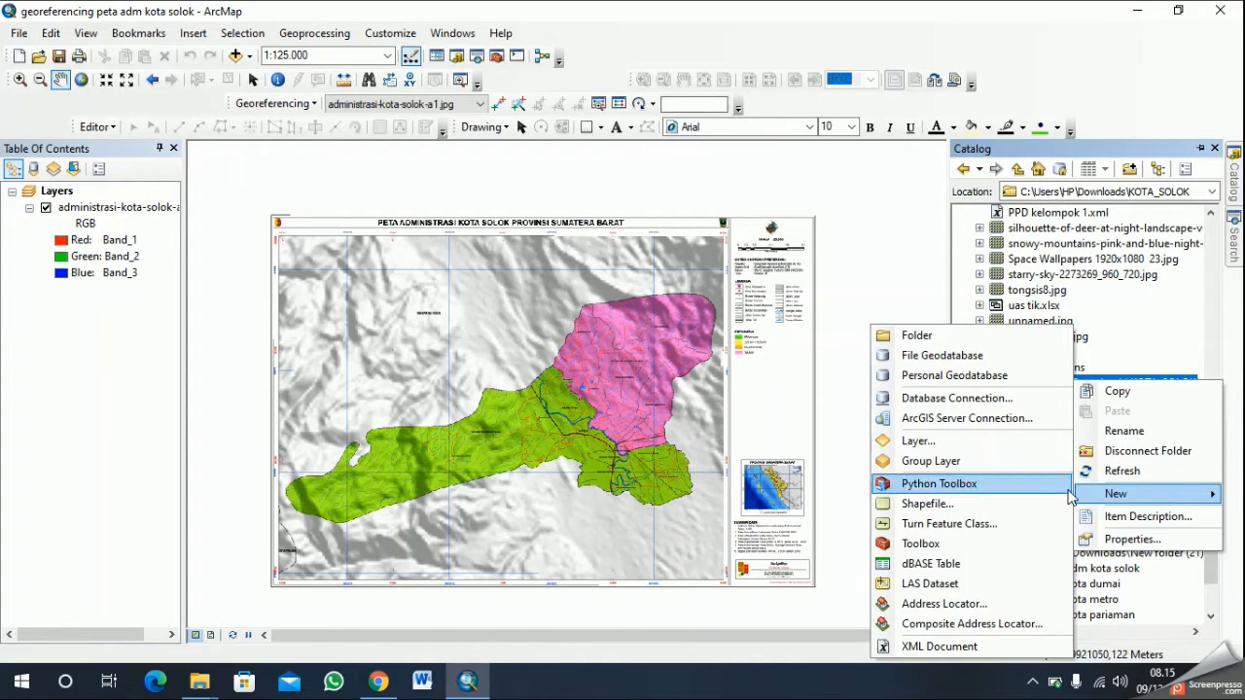
{"action": "left_click", "coordinate": [1017, 504]}
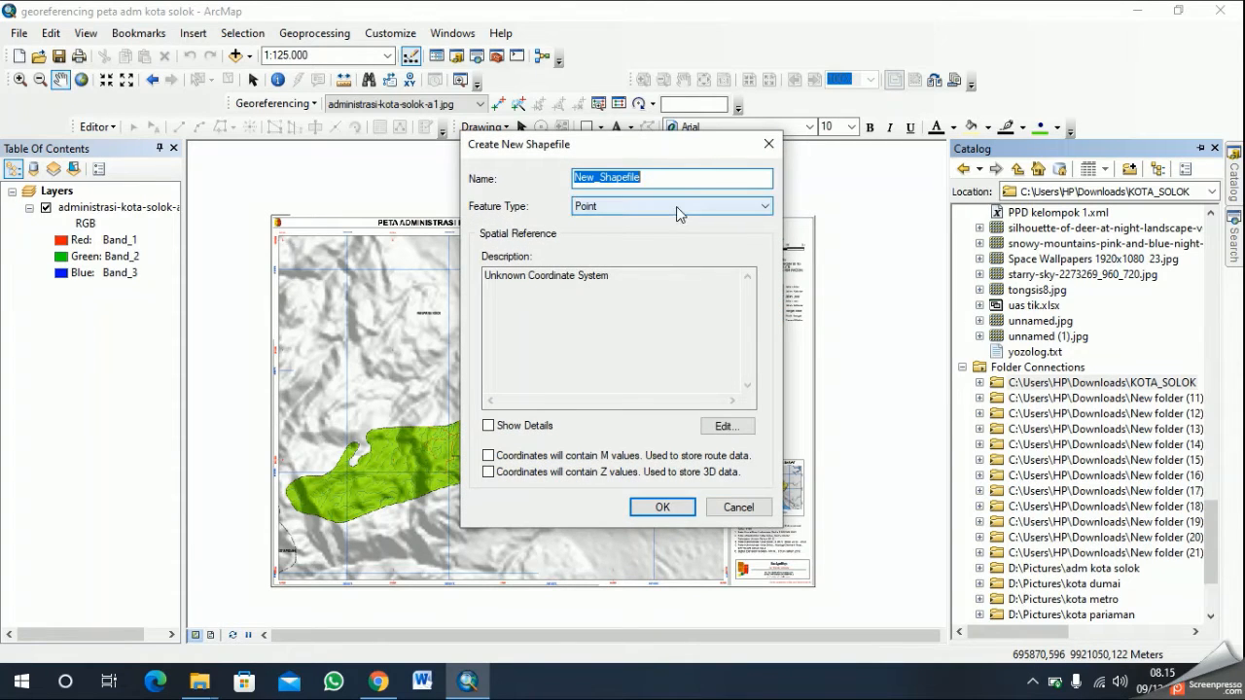
{"action": "type", "text": "Kecamatan"}
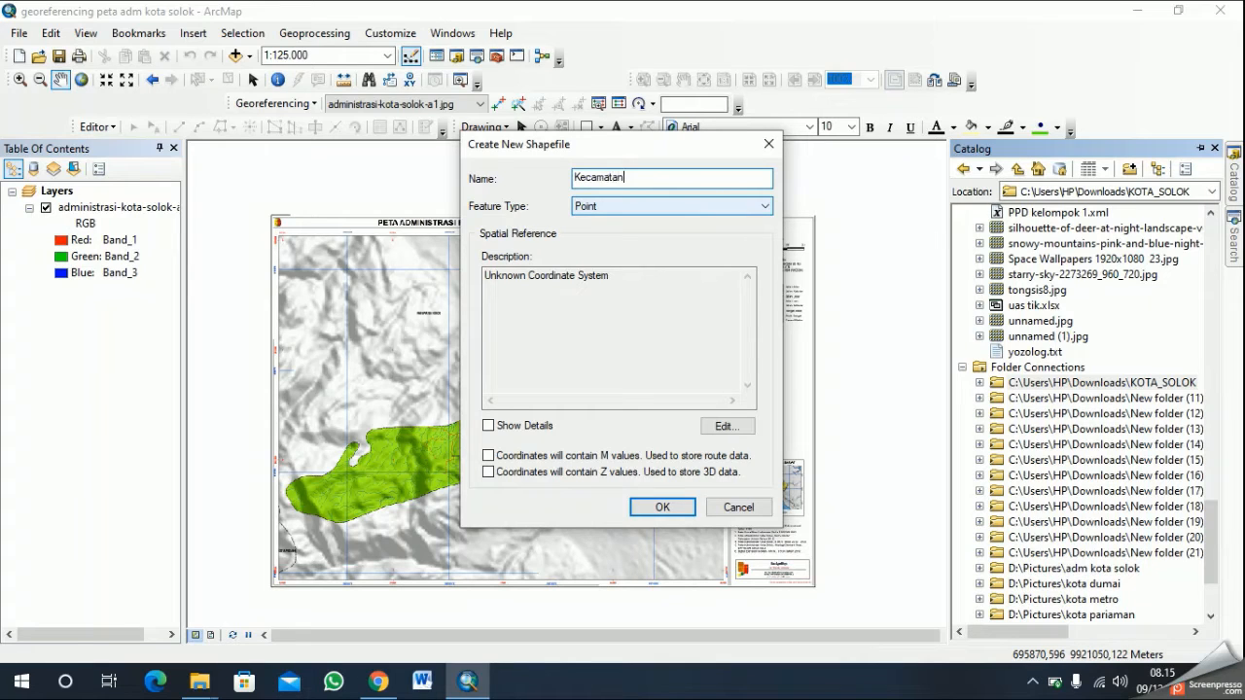
{"action": "left_click", "coordinate": [677, 207]}
{"action": "left_click", "coordinate": [669, 247]}
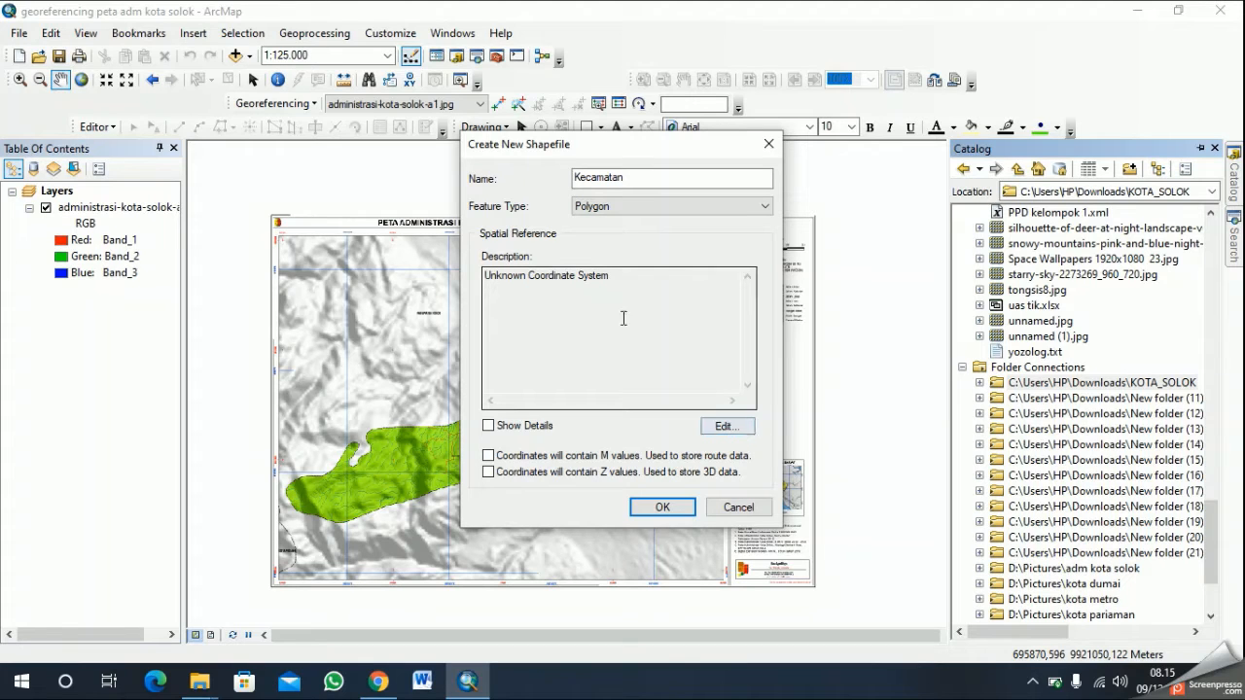
- Open the shapefile's spatial reference settings and look through the World group of projected coordinate systems
{"action": "left_click", "coordinate": [724, 434]}
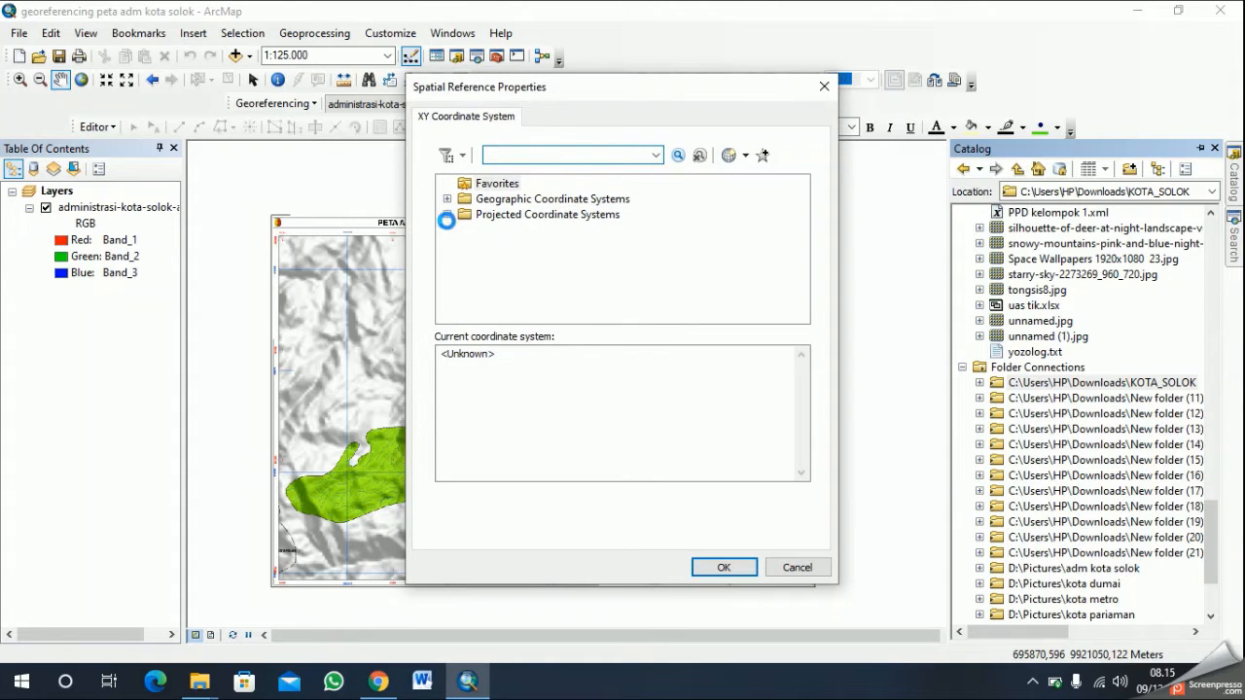
{"action": "left_click", "coordinate": [447, 215]}
{"action": "scroll", "coordinate": [545, 279], "scroll_direction": "down", "scroll_amount": 2}
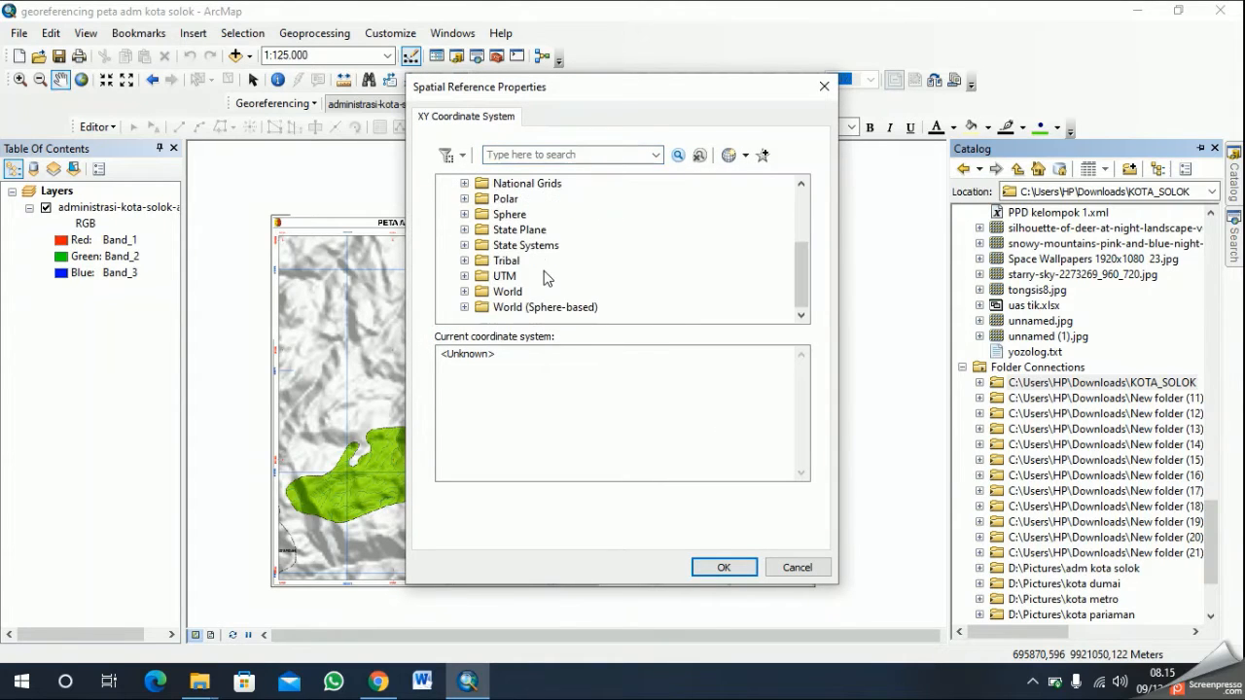
{"action": "left_click", "coordinate": [464, 292]}
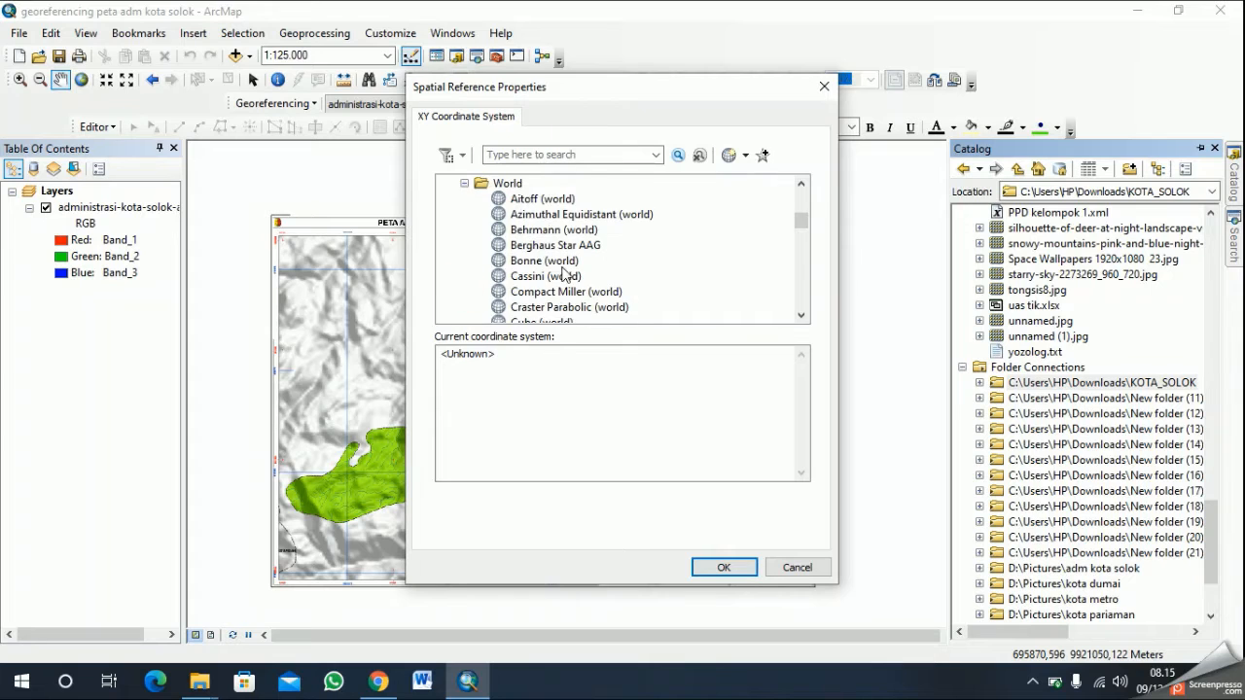
{"action": "scroll", "coordinate": [564, 280], "scroll_direction": "down", "scroll_amount": 12}
{"action": "scroll", "coordinate": [565, 287], "scroll_direction": "up", "scroll_amount": 15}
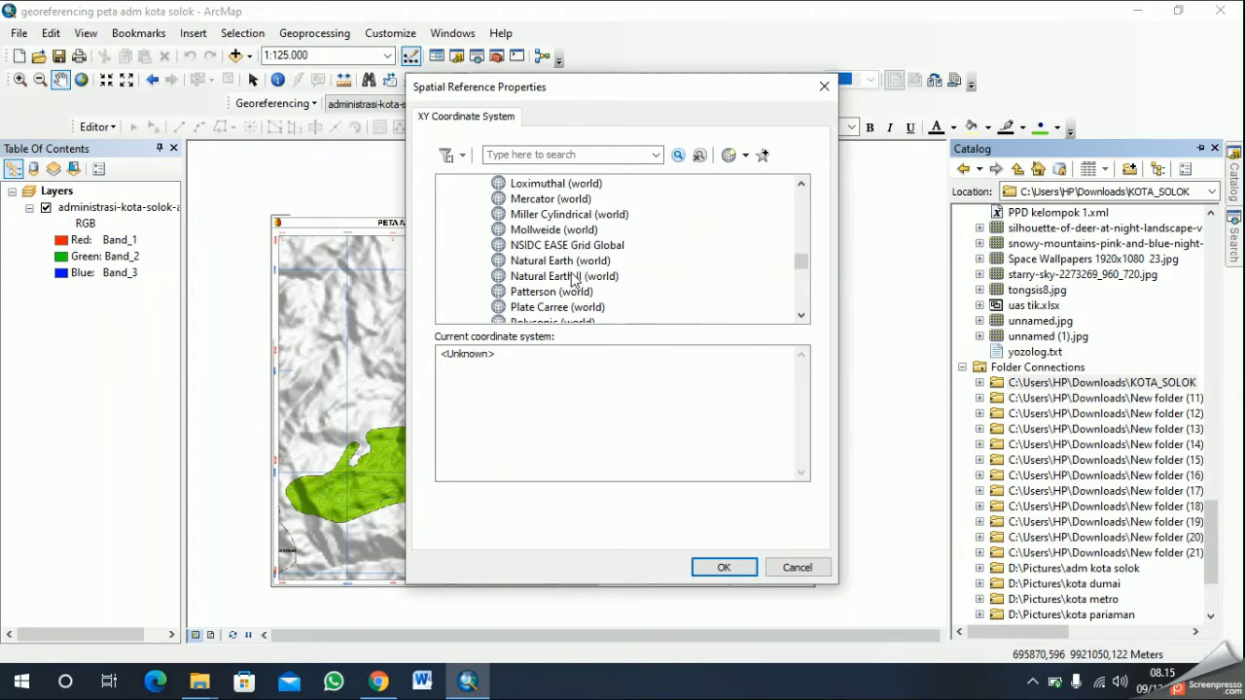
{"action": "scroll", "coordinate": [559, 294], "scroll_direction": "down", "scroll_amount": 2}
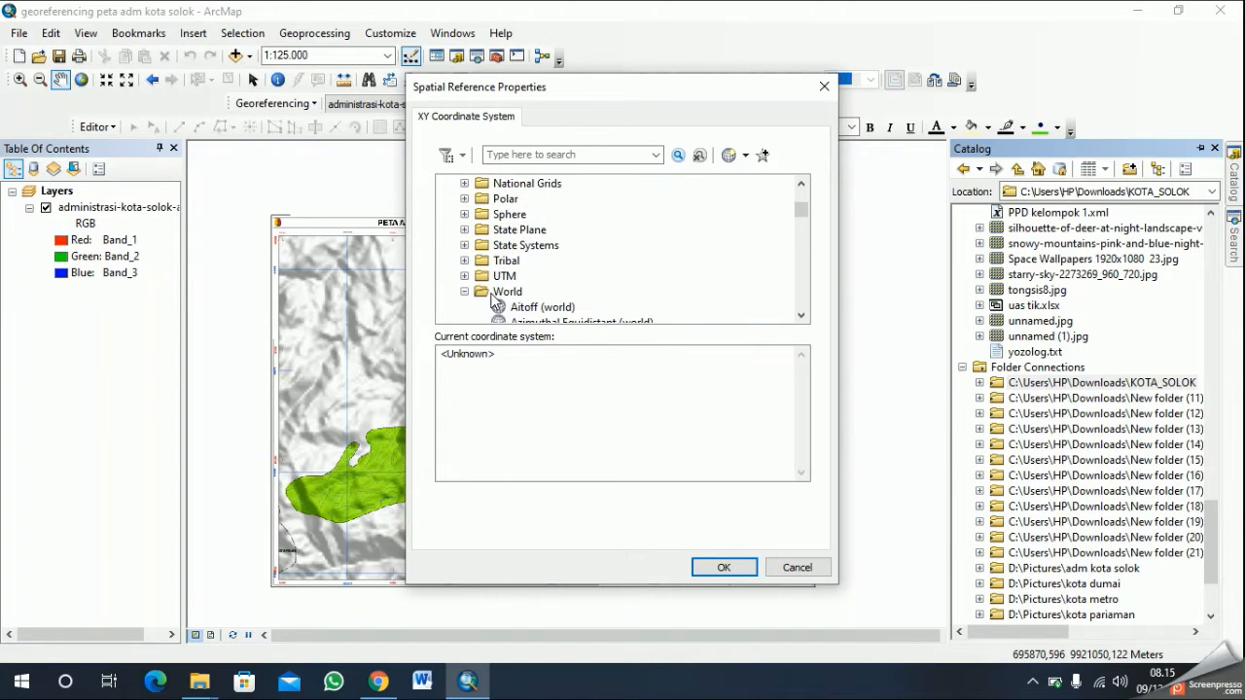
- Assign the projected coordinate system WGS 1984 UTM Zone 49S to the Kecamatan shapefile and create it
{"action": "left_click", "coordinate": [464, 276]}
{"action": "scroll", "coordinate": [525, 282], "scroll_direction": "down", "scroll_amount": 20}
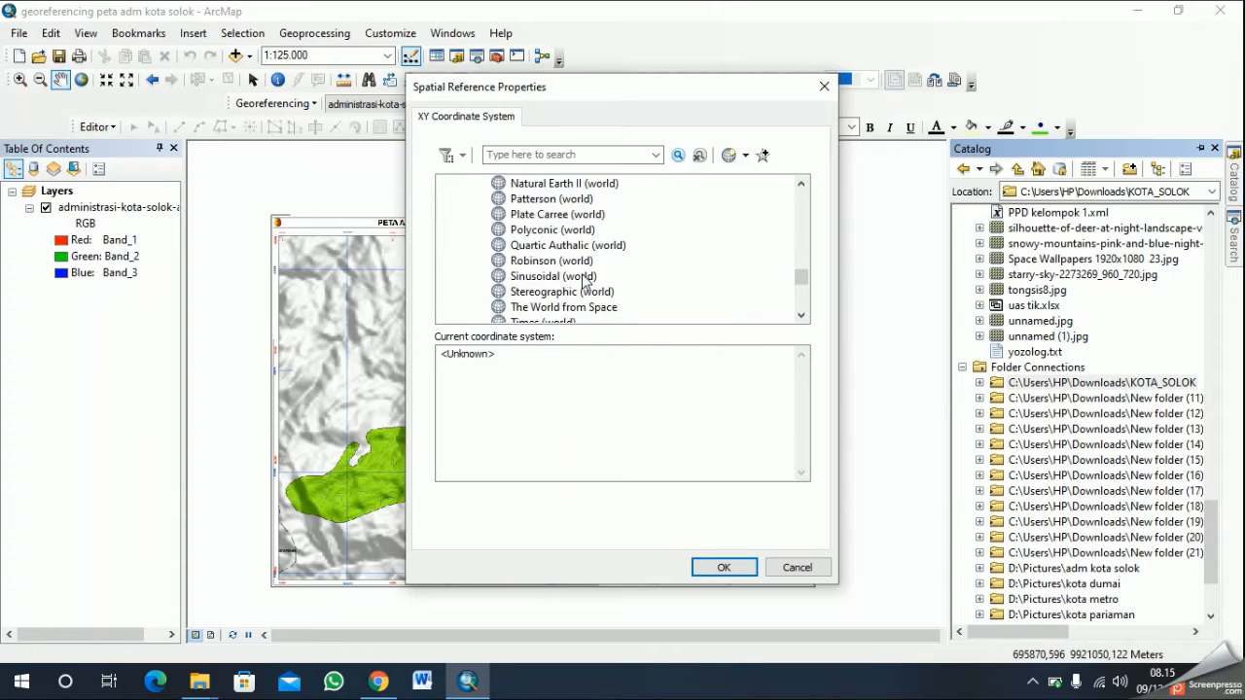
{"action": "scroll", "coordinate": [583, 281], "scroll_direction": "up", "scroll_amount": 3}
{"action": "scroll", "coordinate": [587, 279], "scroll_direction": "up", "scroll_amount": 20}
{"action": "scroll", "coordinate": [589, 275], "scroll_direction": "down", "scroll_amount": 3}
{"action": "scroll", "coordinate": [590, 278], "scroll_direction": "up", "scroll_amount": 1}
{"action": "scroll", "coordinate": [588, 277], "scroll_direction": "up", "scroll_amount": 2}
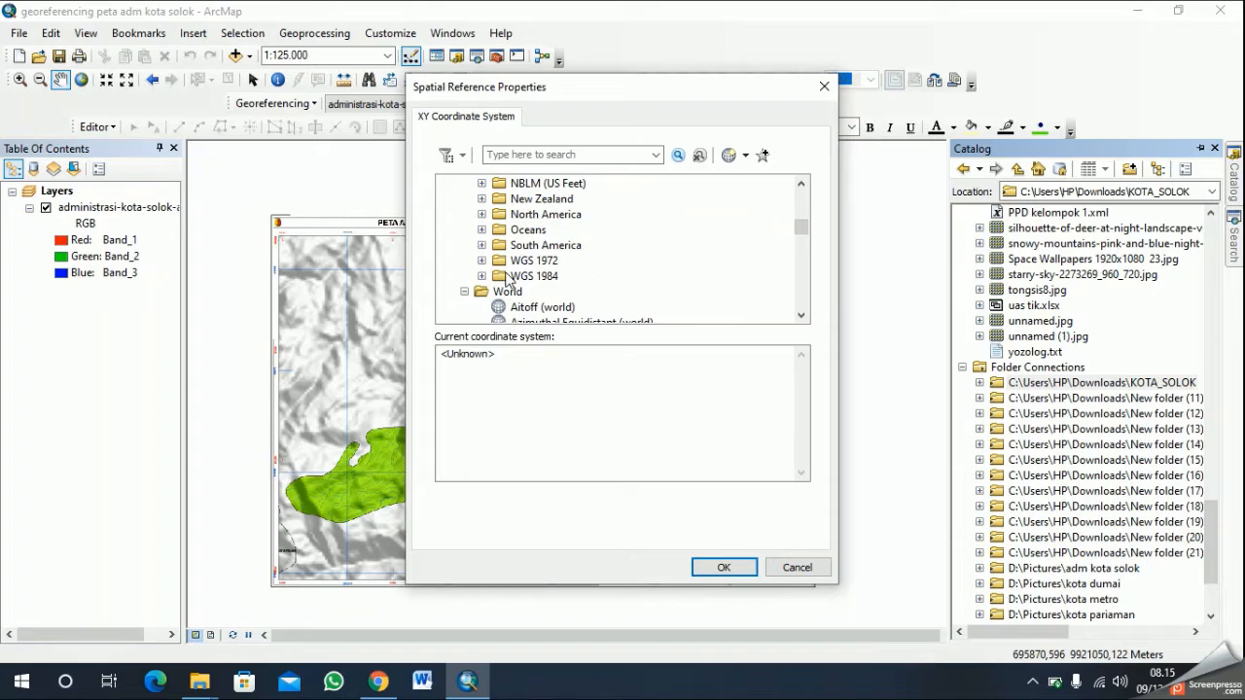
{"action": "scroll", "coordinate": [528, 277], "scroll_direction": "down", "scroll_amount": 3}
{"action": "scroll", "coordinate": [545, 277], "scroll_direction": "up", "scroll_amount": 4}
{"action": "scroll", "coordinate": [545, 277], "scroll_direction": "down", "scroll_amount": 3}
{"action": "scroll", "coordinate": [510, 270], "scroll_direction": "up", "scroll_amount": 1}
{"action": "left_click", "coordinate": [481, 230]}
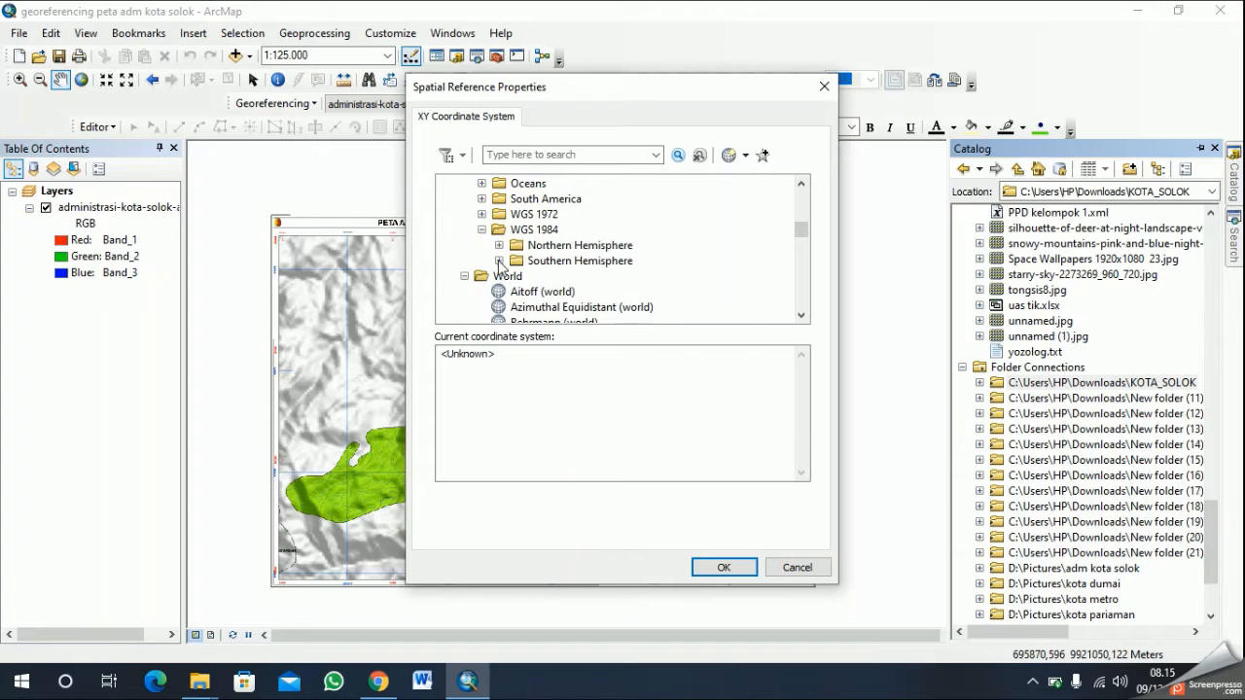
{"action": "left_click", "coordinate": [499, 260]}
{"action": "scroll", "coordinate": [505, 255], "scroll_direction": "down", "scroll_amount": 12}
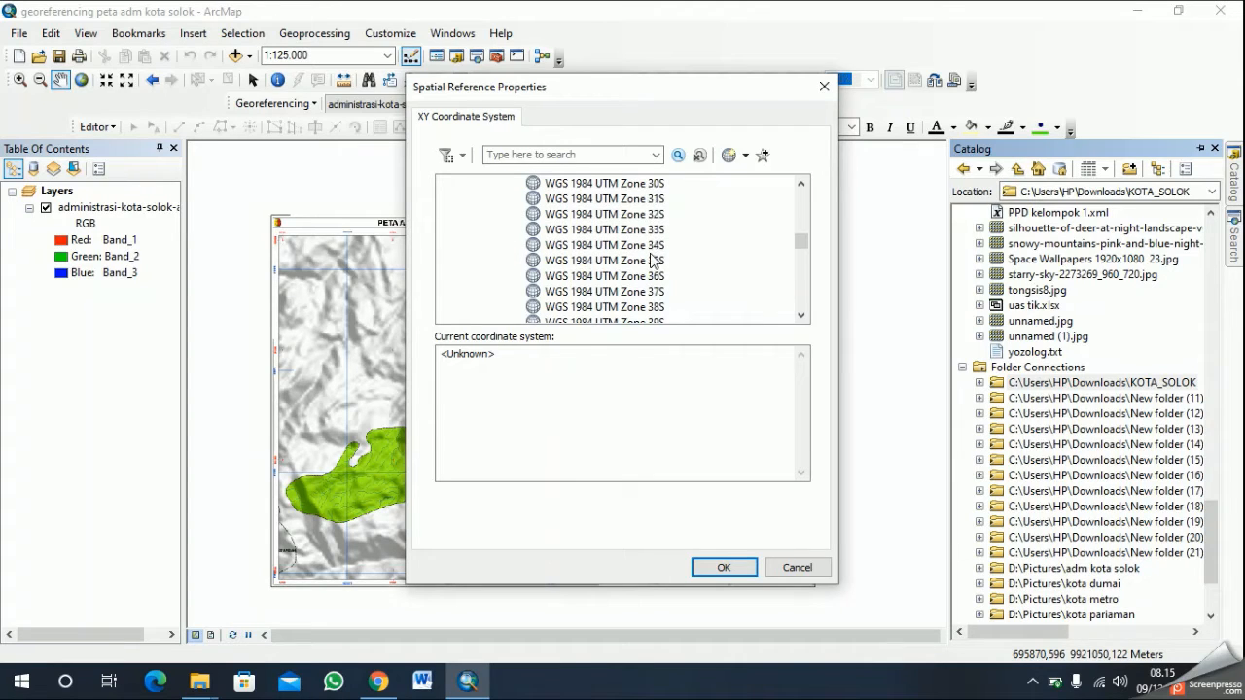
{"action": "scroll", "coordinate": [678, 278], "scroll_direction": "down", "scroll_amount": 3}
{"action": "scroll", "coordinate": [681, 286], "scroll_direction": "down", "scroll_amount": 4}
{"action": "scroll", "coordinate": [683, 292], "scroll_direction": "up", "scroll_amount": 4}
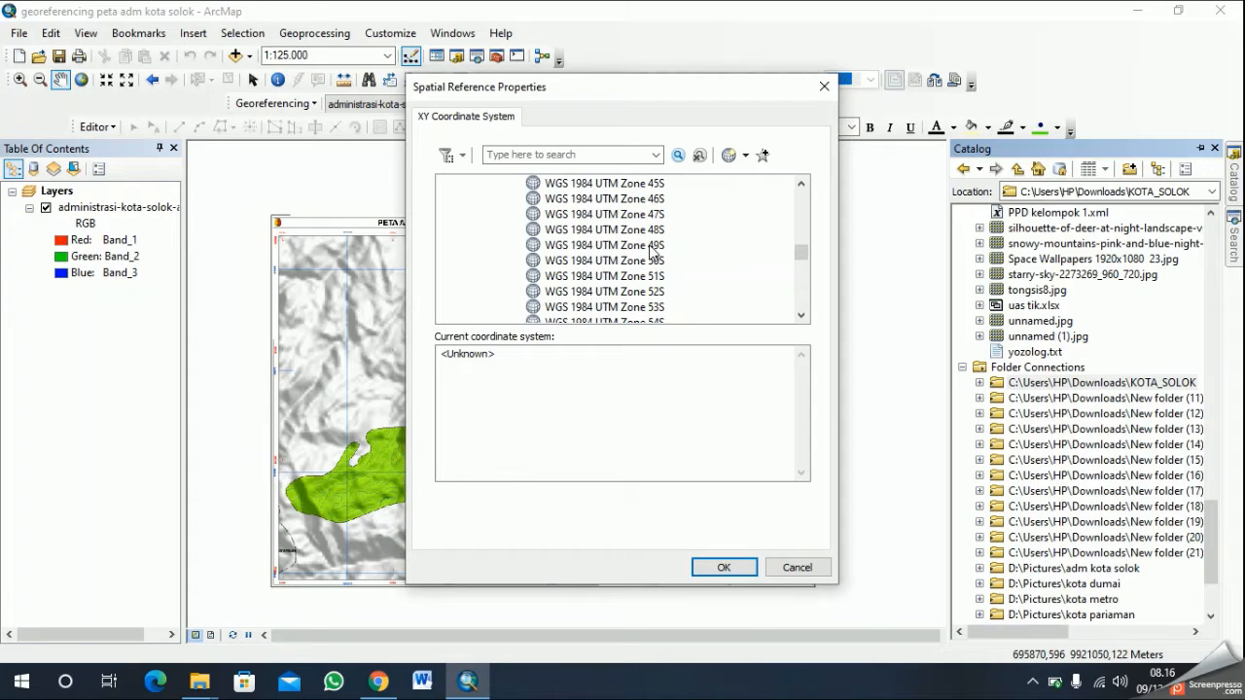
{"action": "left_click", "coordinate": [649, 246]}
{"action": "left_click", "coordinate": [741, 568]}
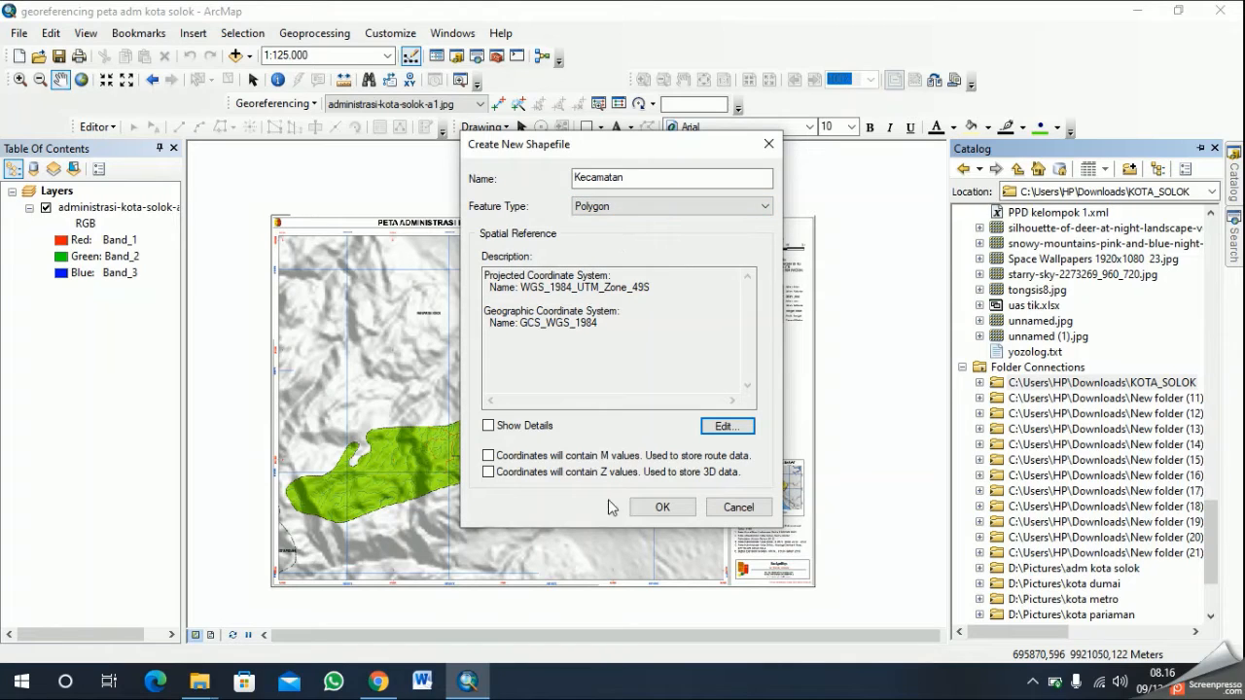
{"action": "left_click", "coordinate": [662, 508]}
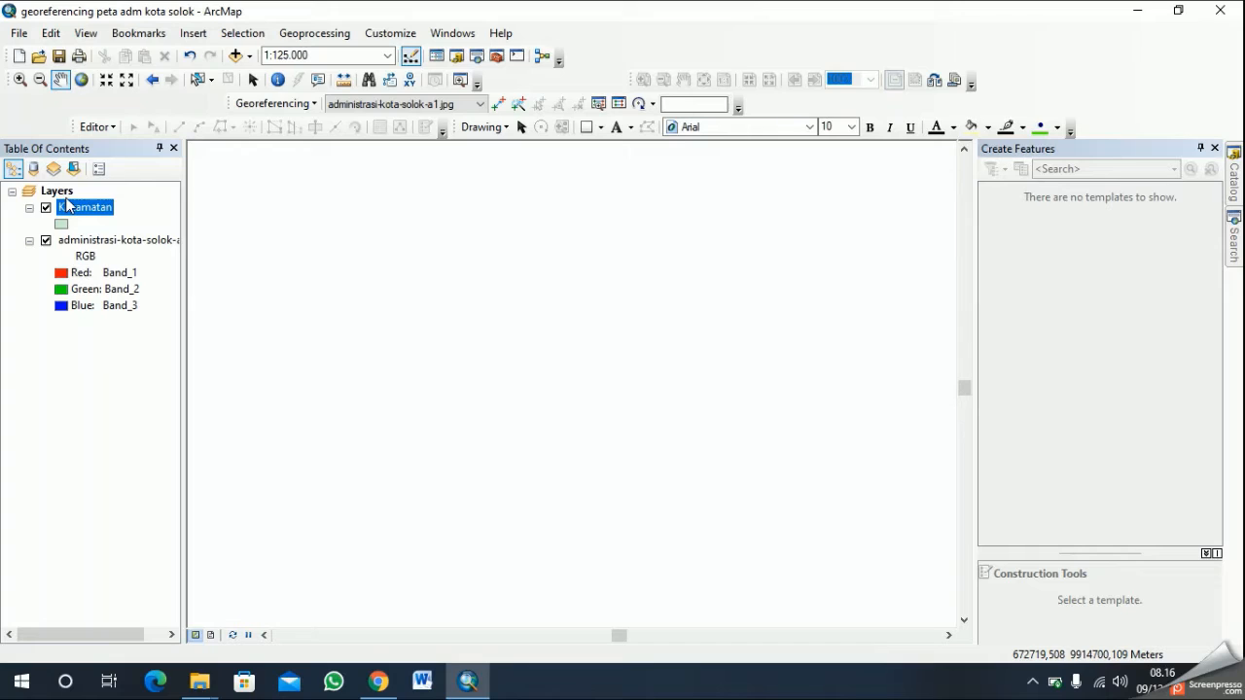
- Bring the administrasi-kota-solok-a1.jpg layer back into view and select the Kecamatan layer
{"action": "left_click", "coordinate": [101, 240]}
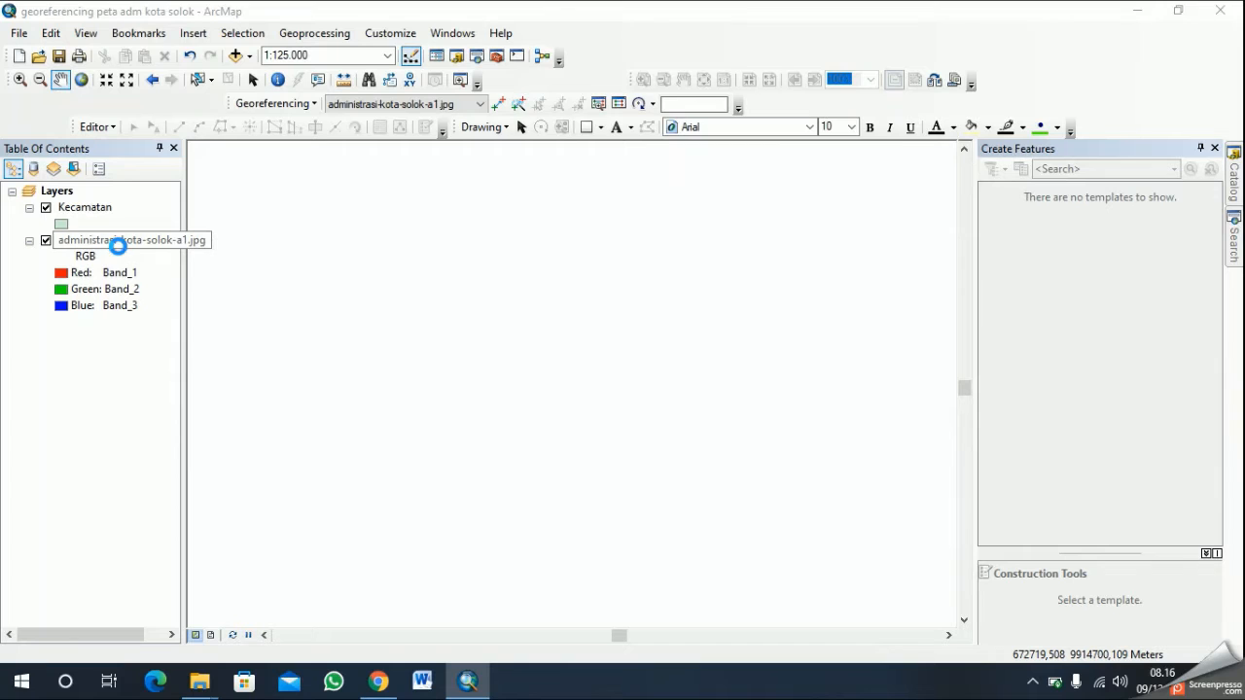
{"action": "left_click", "coordinate": [789, 534]}
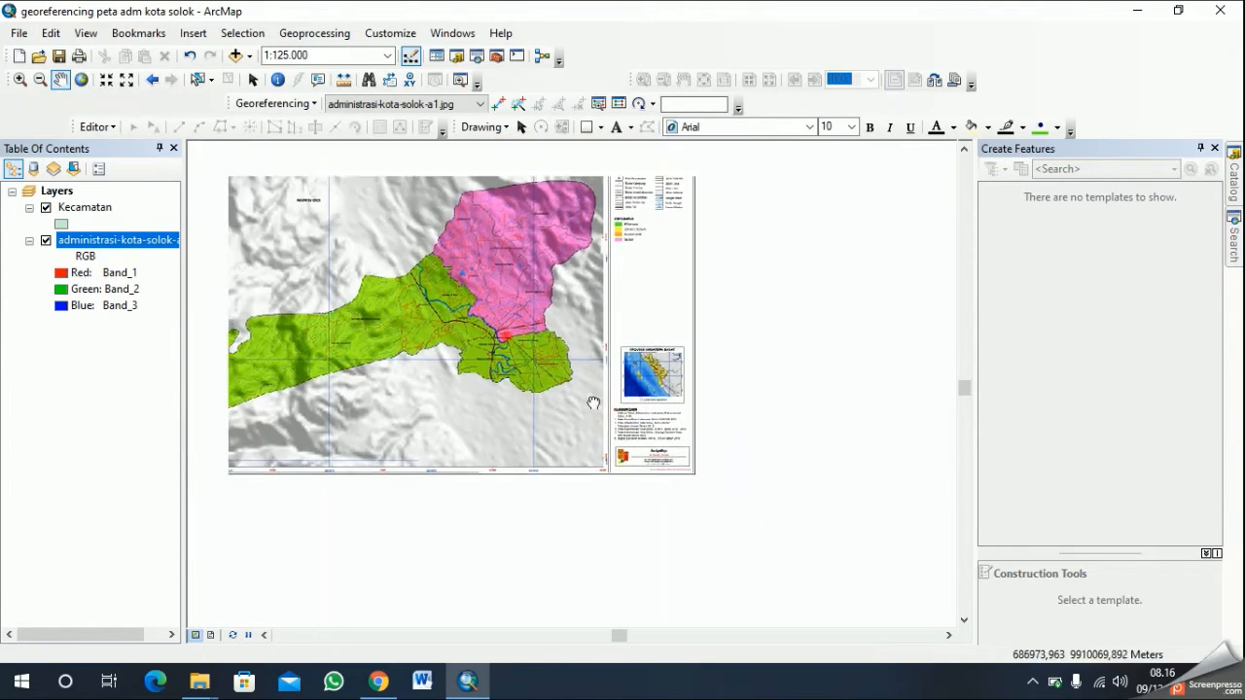
{"action": "scroll", "coordinate": [592, 389], "scroll_direction": "up", "scroll_amount": 2}
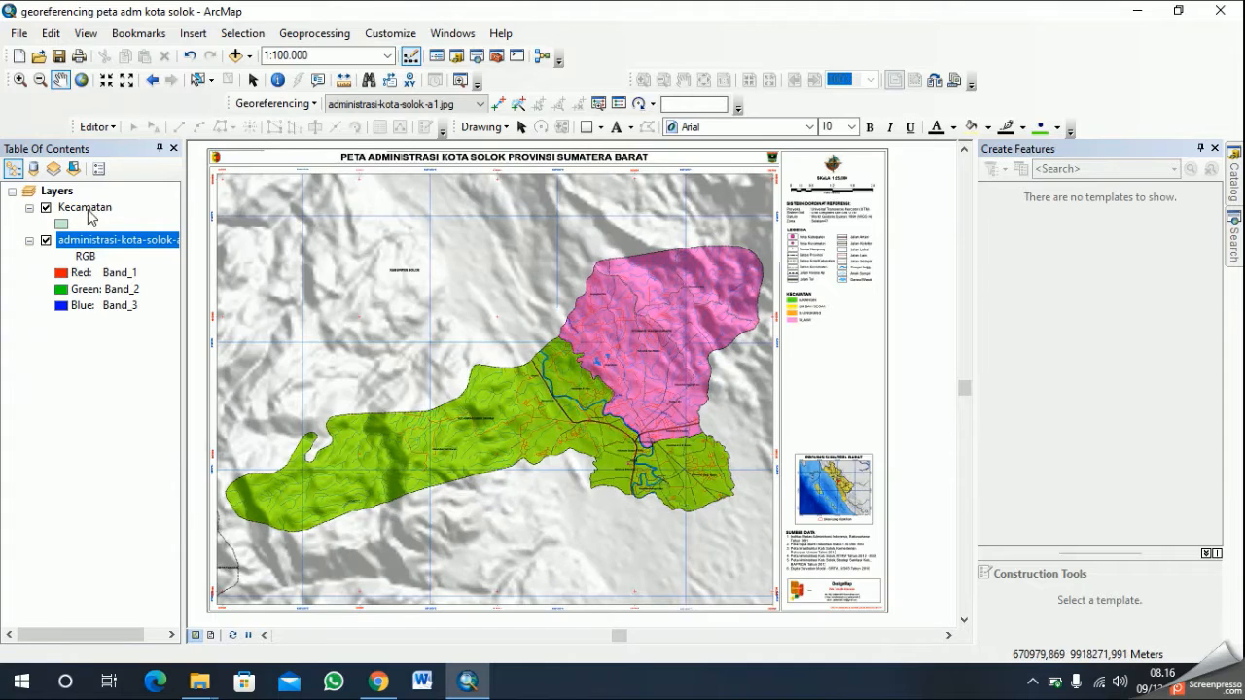
{"action": "left_click", "coordinate": [88, 210]}
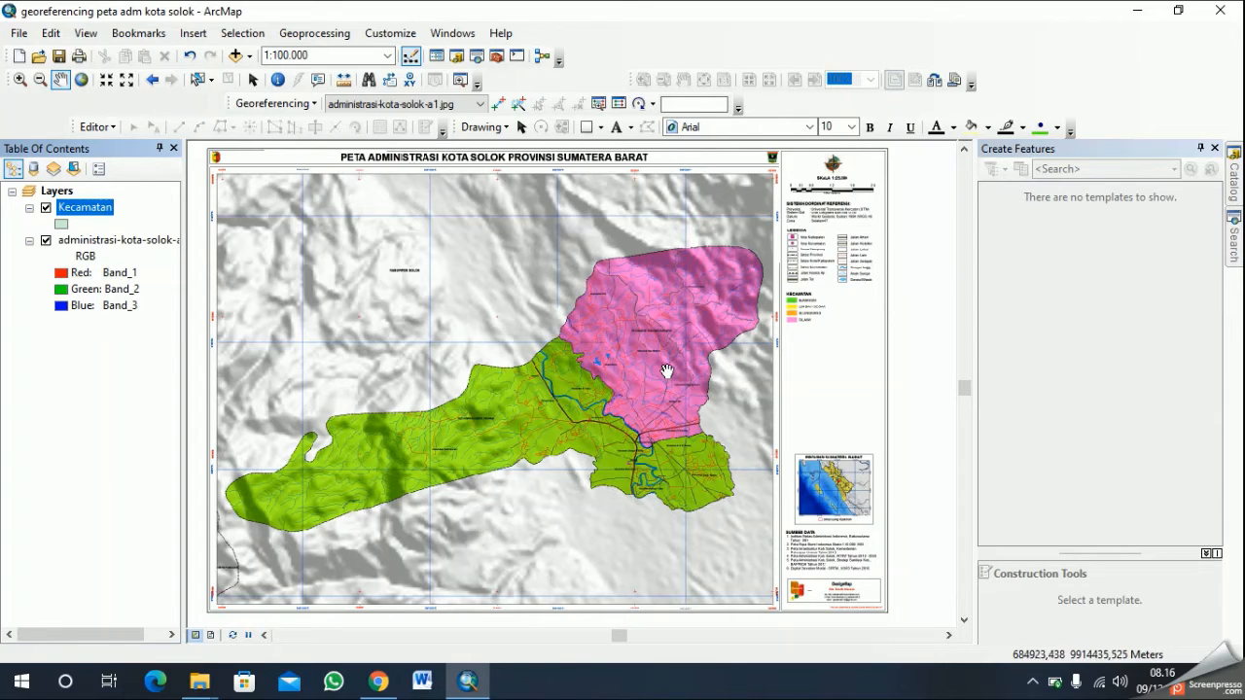
{"action": "scroll", "coordinate": [576, 389], "scroll_direction": "up", "scroll_amount": 1}
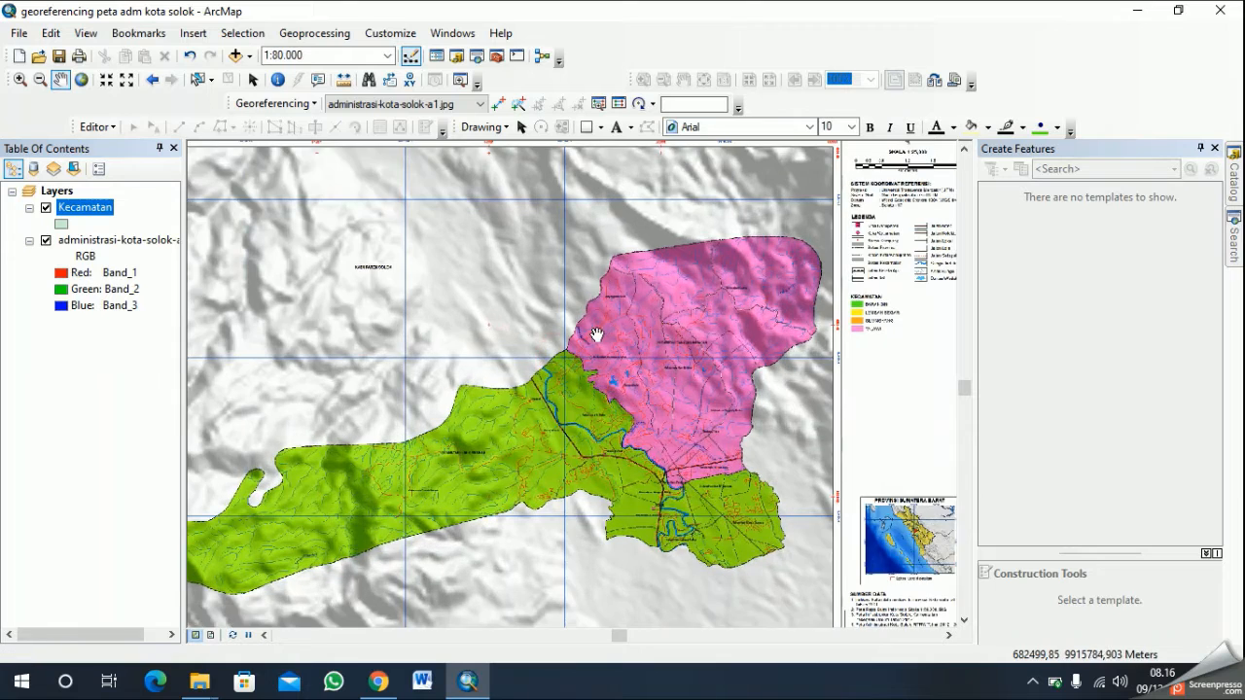
{"action": "scroll", "coordinate": [596, 335], "scroll_direction": "down", "scroll_amount": 2}
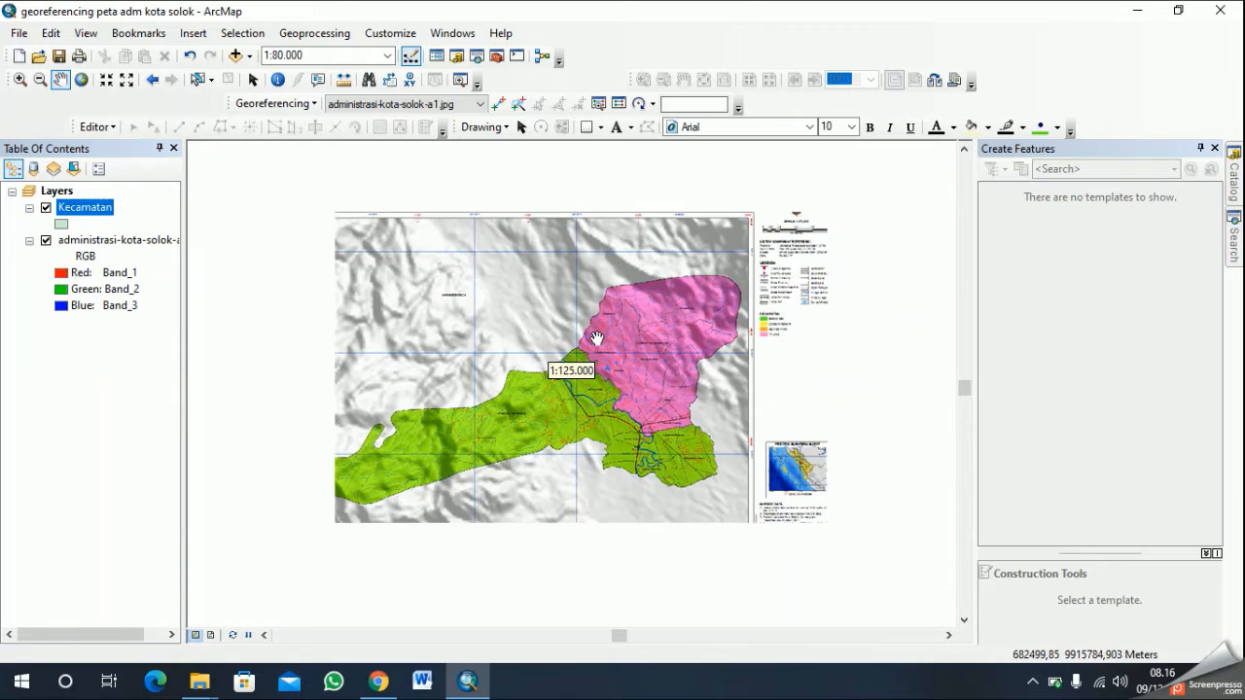
- Add a Text field named "Keterangan" with length 50 to the Kecamatan layer's attribute table and close the table
{"action": "right_click", "coordinate": [108, 214]}
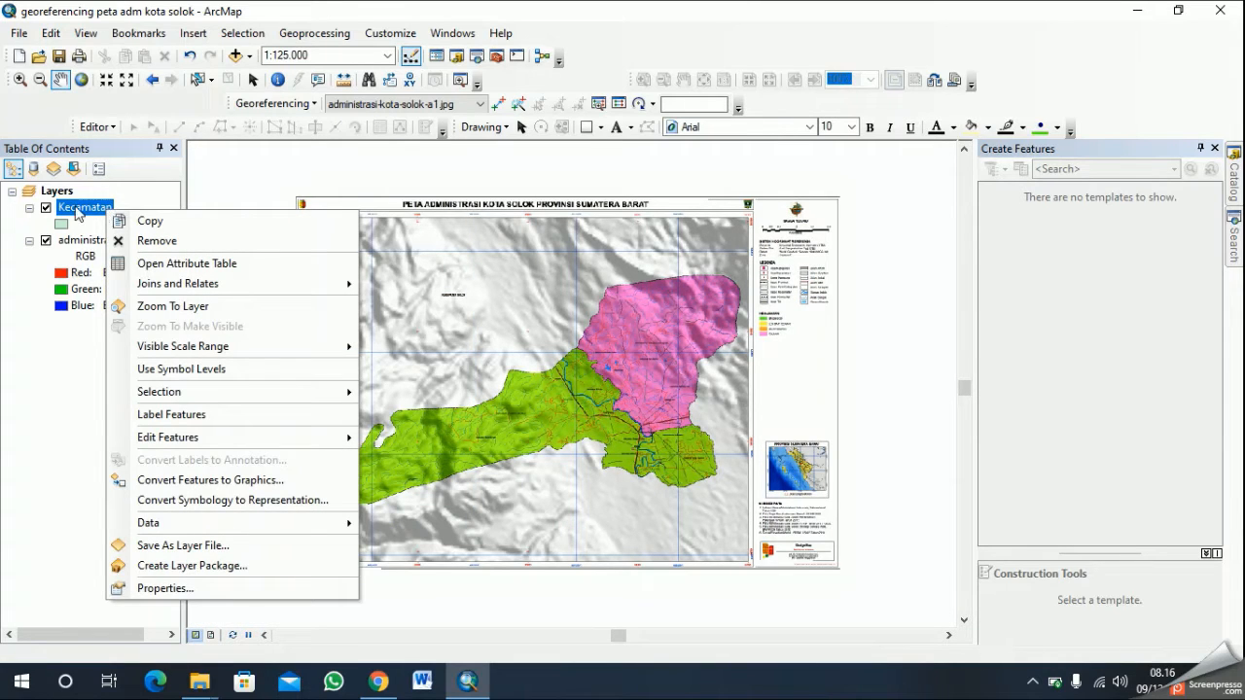
{"action": "left_click", "coordinate": [241, 265]}
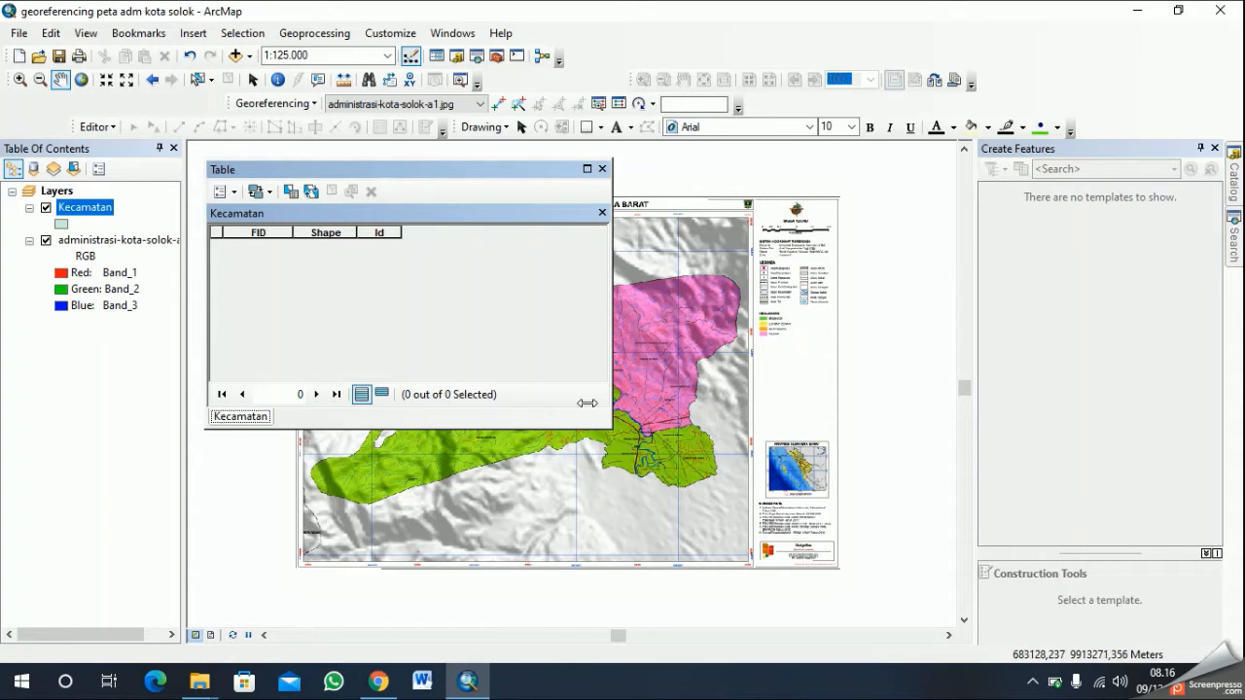
{"action": "left_click", "coordinate": [220, 194]}
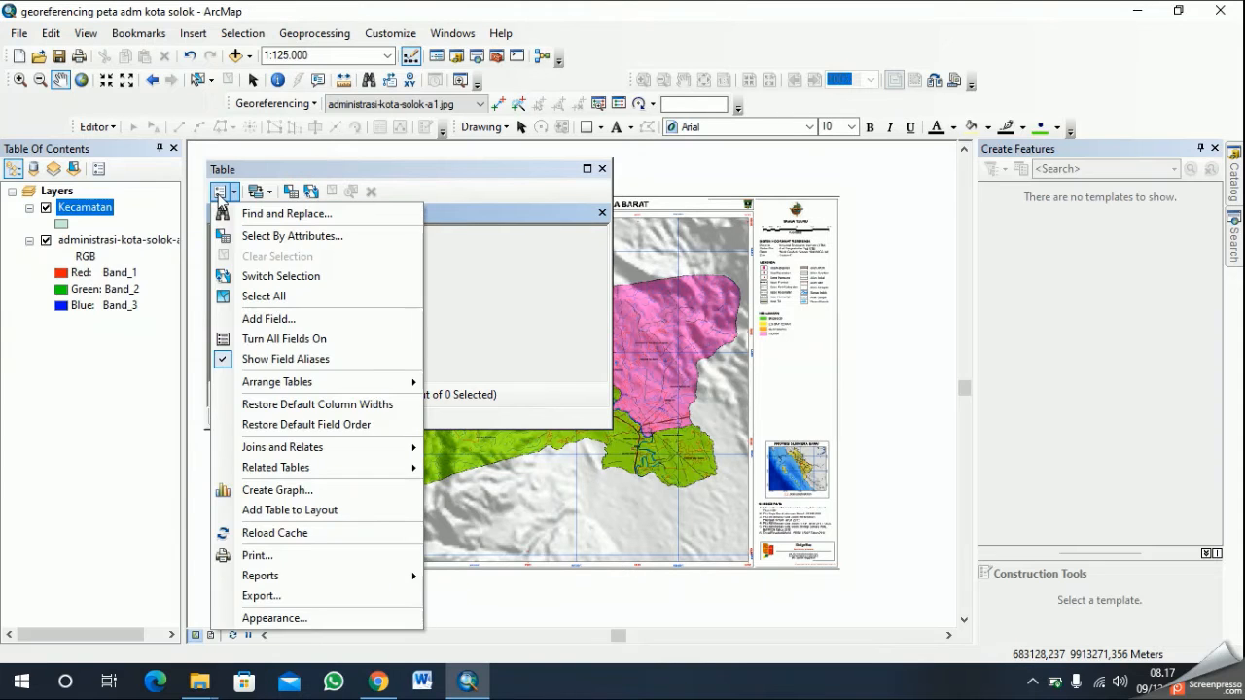
{"action": "left_click", "coordinate": [331, 321]}
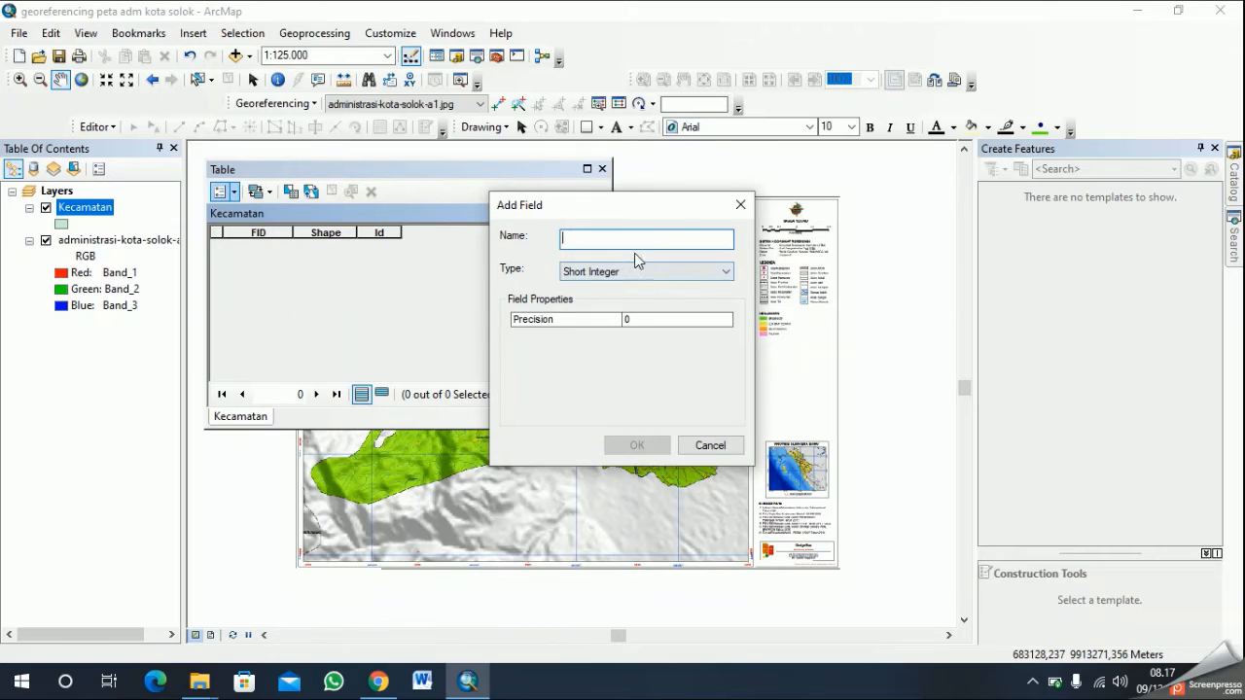
{"action": "type", "text": "Keterangan"}
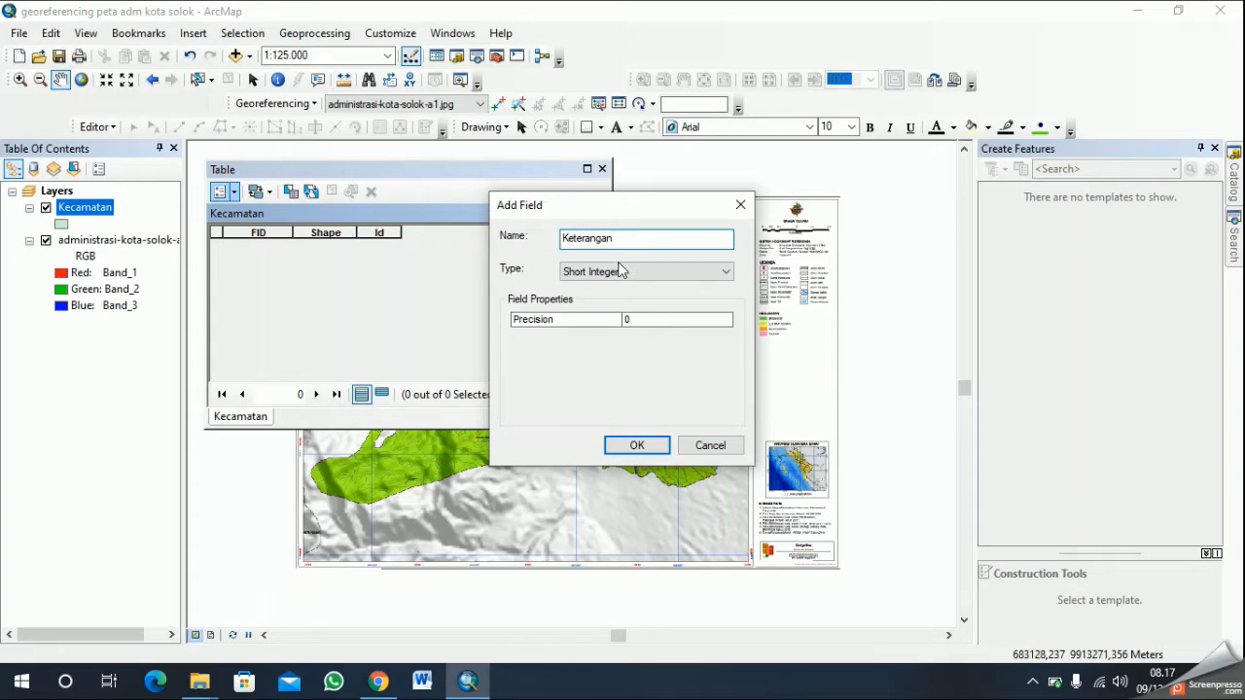
{"action": "left_click", "coordinate": [649, 270]}
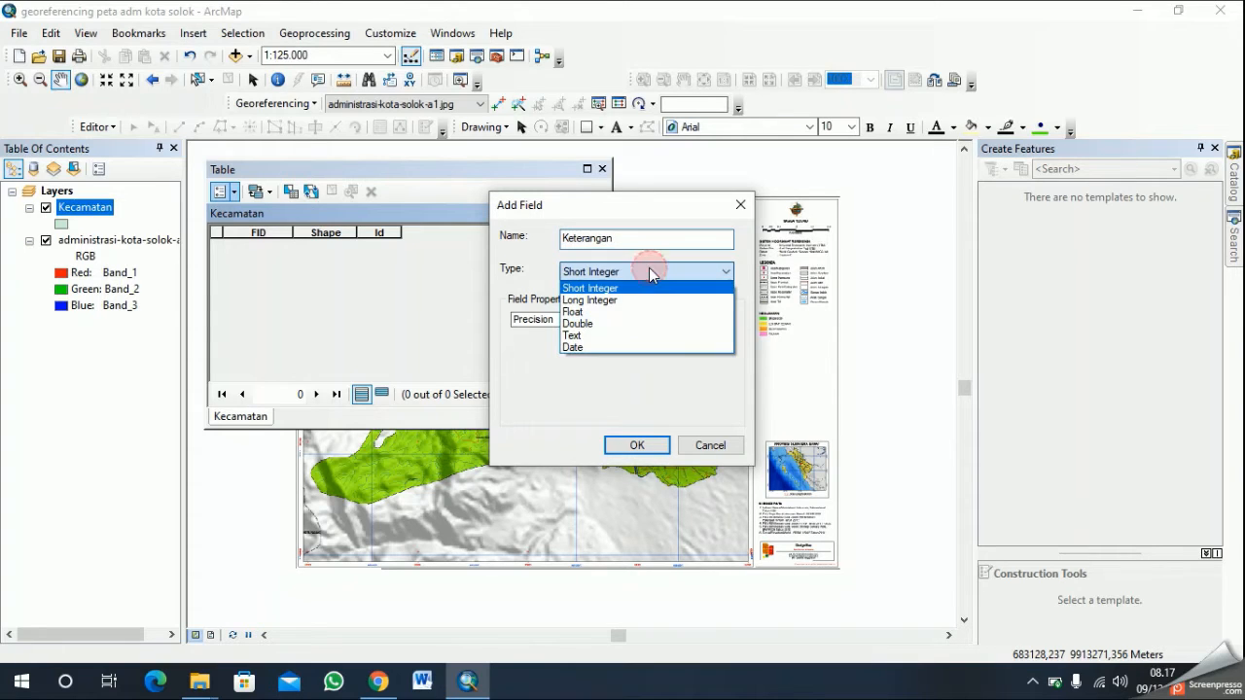
{"action": "left_click", "coordinate": [631, 335]}
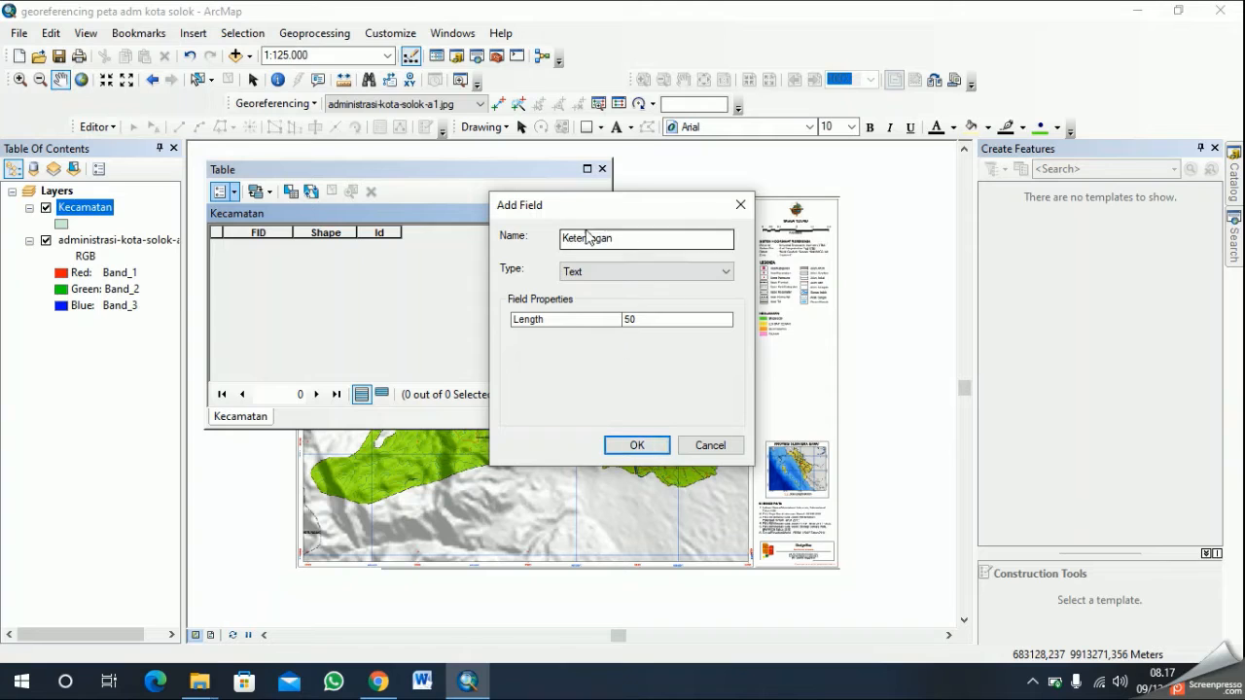
{"action": "left_click", "coordinate": [639, 445]}
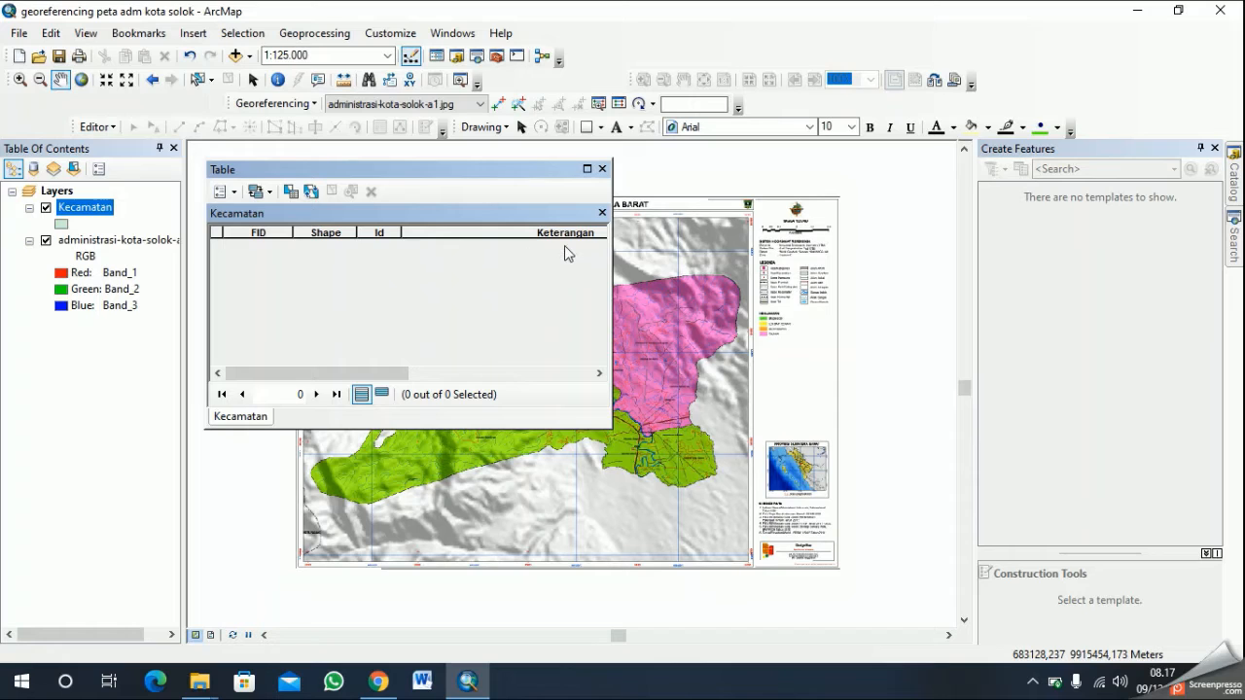
{"action": "left_click", "coordinate": [602, 169]}
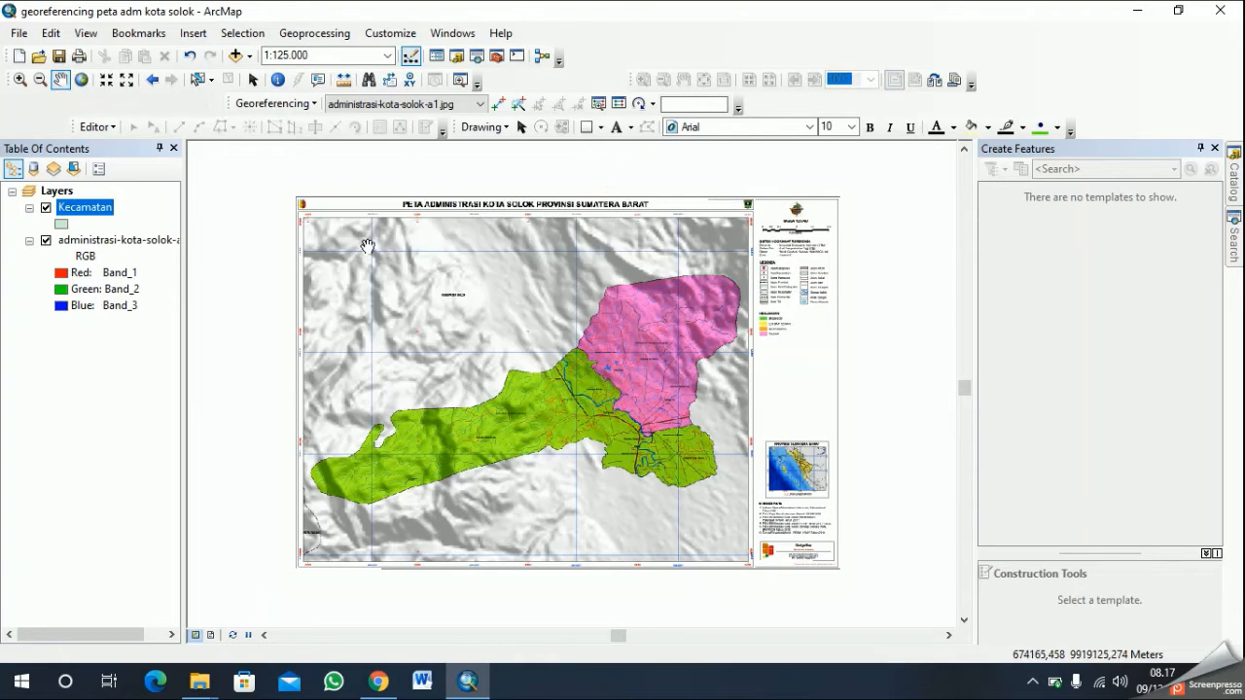
{"action": "scroll", "coordinate": [573, 296], "scroll_direction": "down", "scroll_amount": 1}
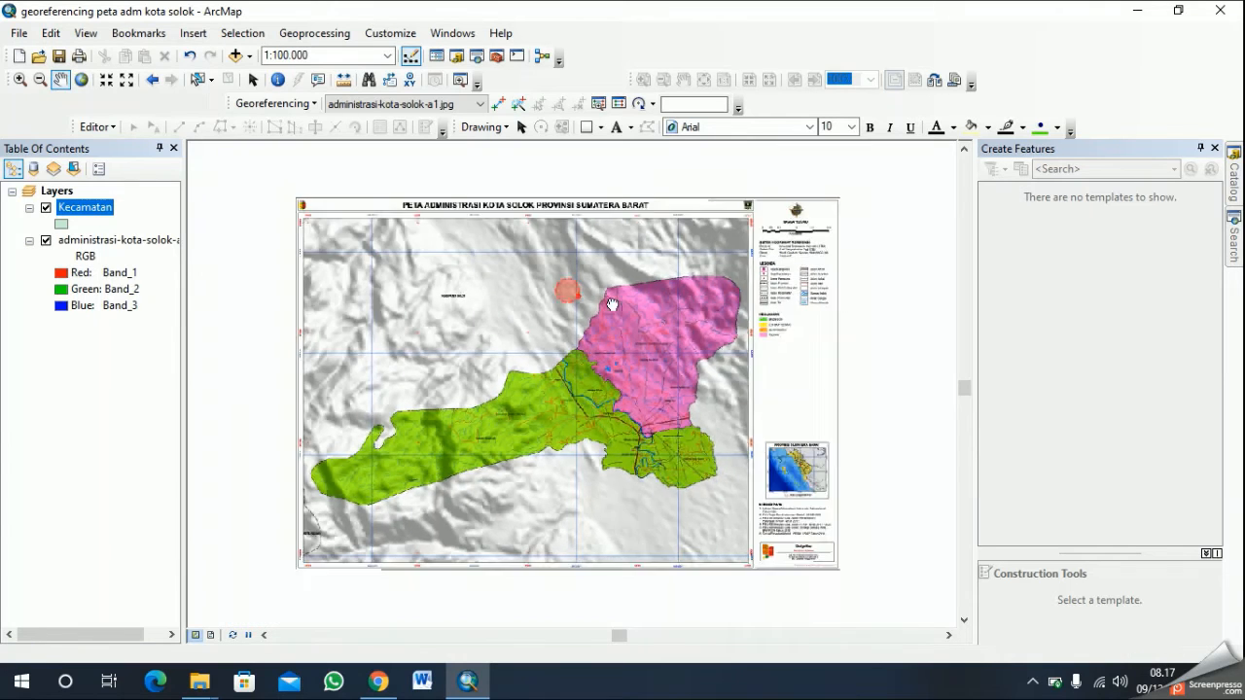
{"action": "scroll", "coordinate": [589, 292], "scroll_direction": "down", "scroll_amount": 1}
{"action": "scroll", "coordinate": [564, 426], "scroll_direction": "up", "scroll_amount": 1}
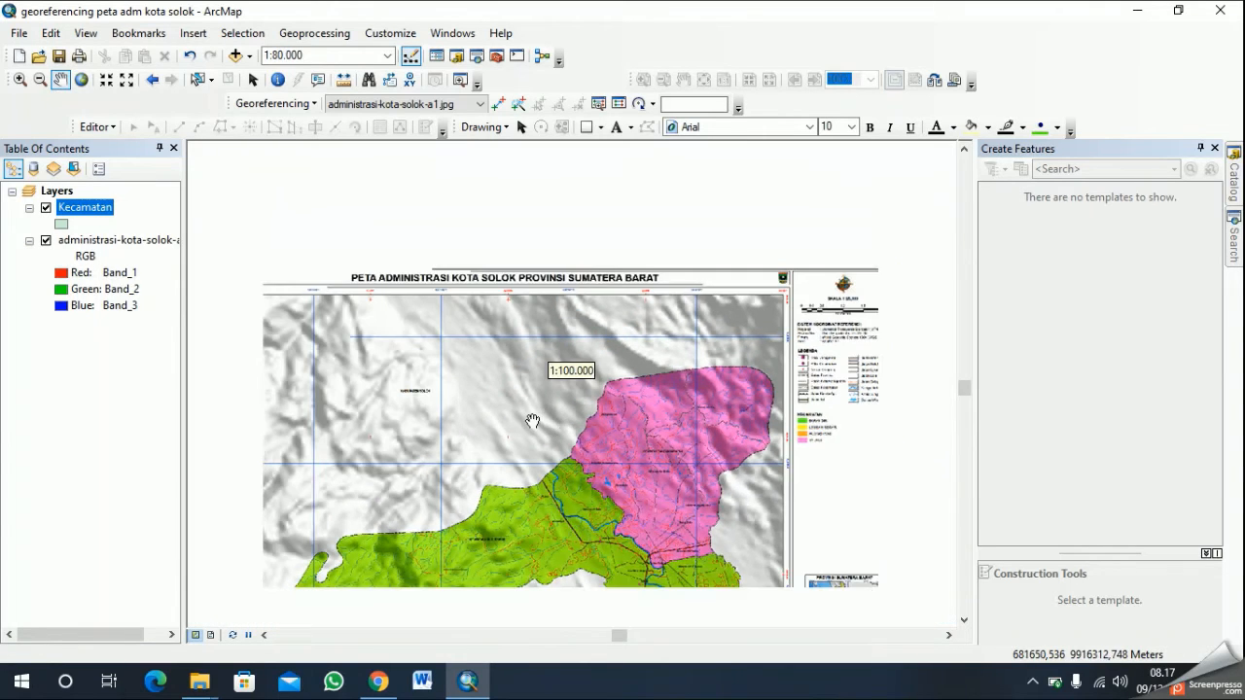
{"action": "left_click_drag", "start_coordinate": [529, 431], "coordinate": [679, 377]}
{"action": "left_click_drag", "start_coordinate": [721, 454], "coordinate": [677, 365]}
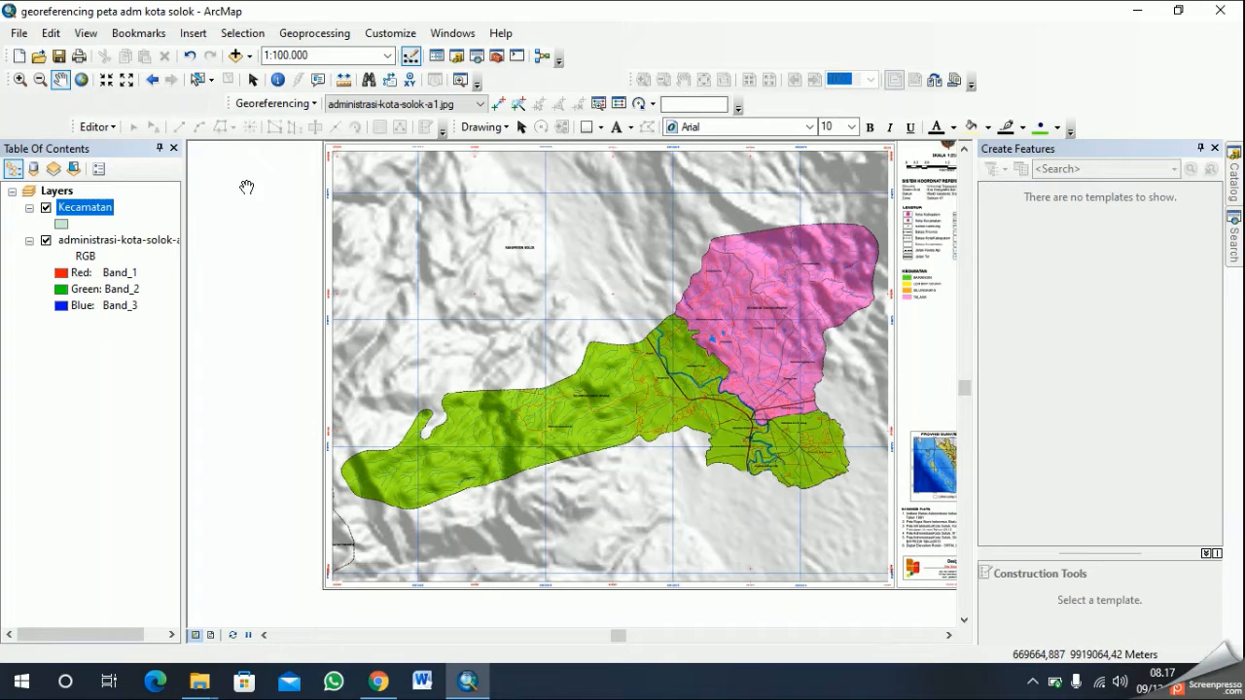
{"action": "right_click", "coordinate": [587, 44]}
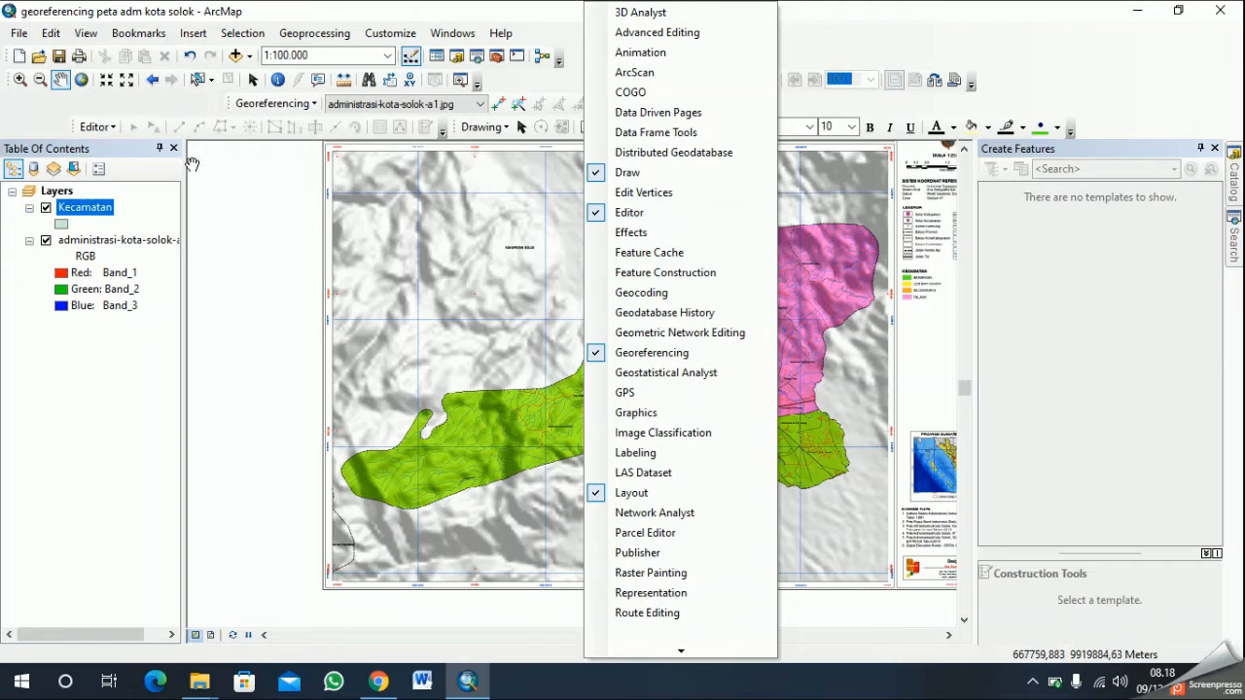
{"action": "left_click", "coordinate": [288, 156]}
{"action": "left_click_drag", "start_coordinate": [659, 313], "coordinate": [594, 235]}
{"action": "left_click_drag", "start_coordinate": [791, 399], "coordinate": [434, 271]}
{"action": "left_click_drag", "start_coordinate": [549, 350], "coordinate": [618, 385]}
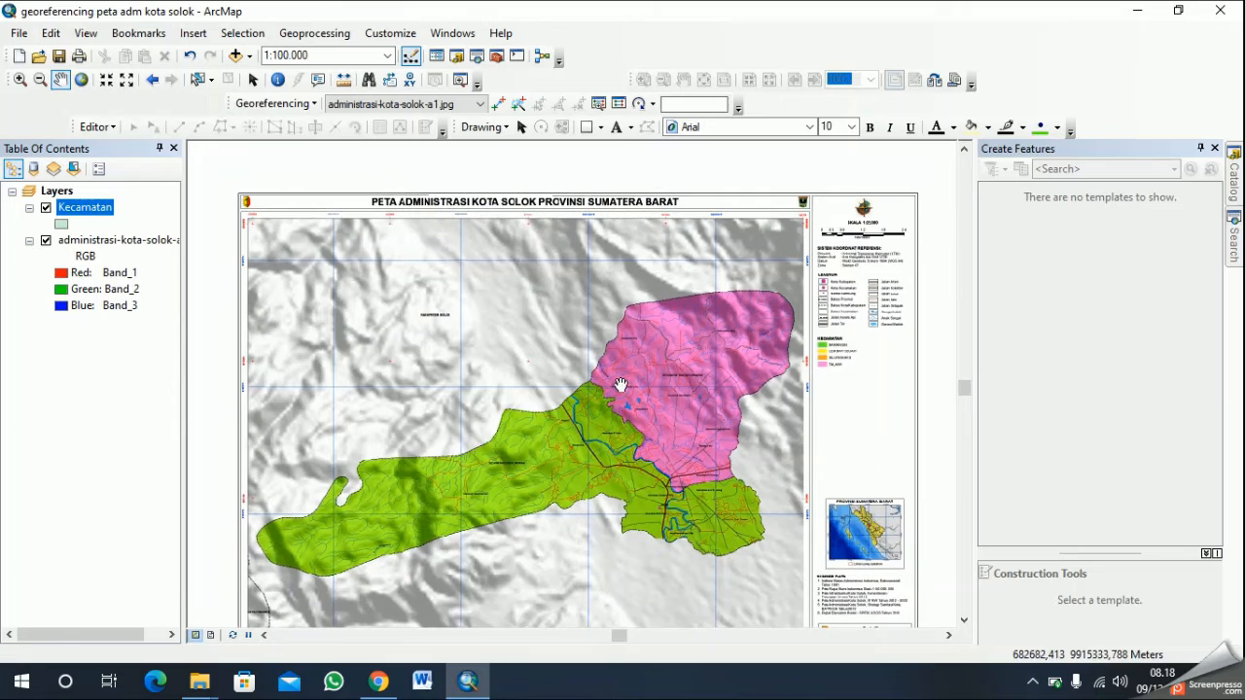
- Start an edit session and activate the Kecamatan feature template with the Polygon construction tool
{"action": "left_click", "coordinate": [106, 128]}
{"action": "left_click", "coordinate": [105, 145]}
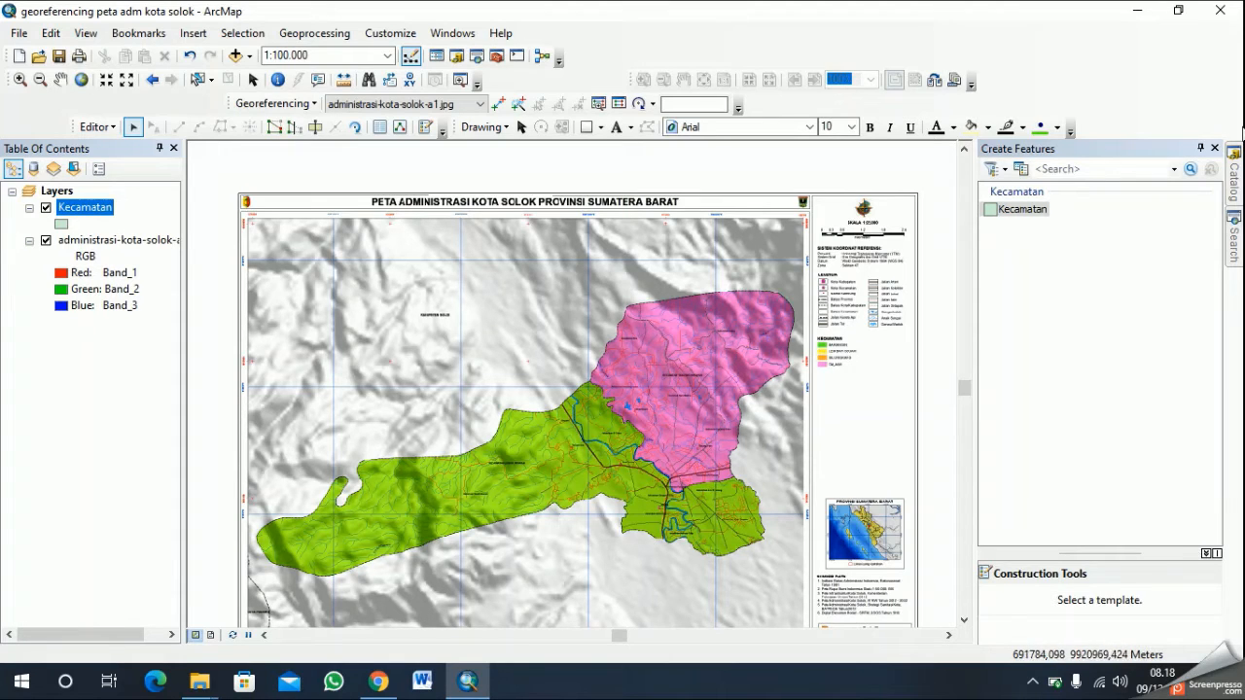
{"action": "left_click", "coordinate": [1035, 215]}
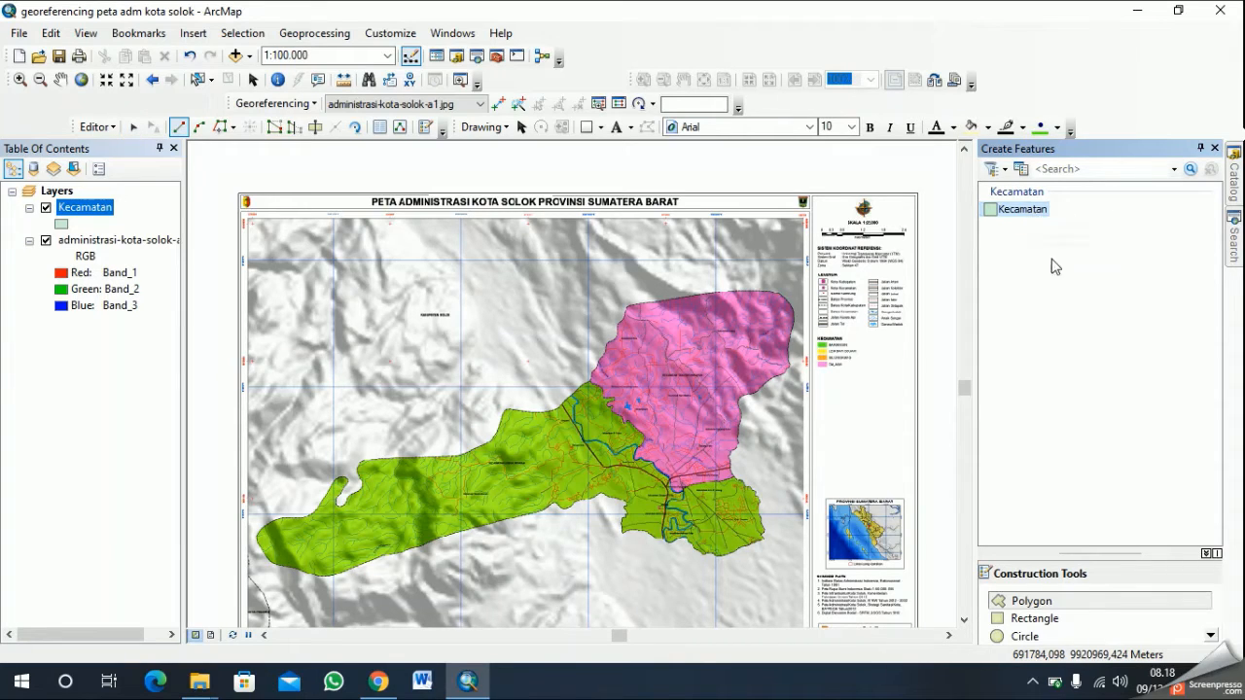
{"action": "left_click", "coordinate": [1048, 603]}
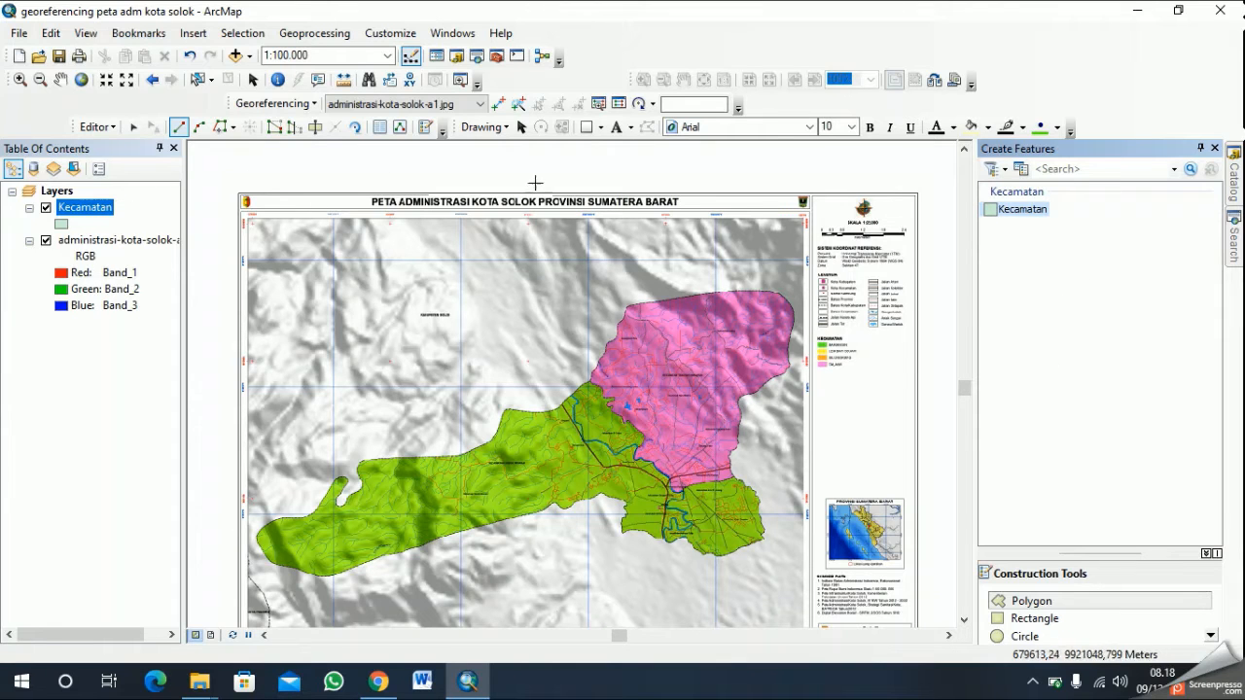
{"action": "scroll", "coordinate": [714, 443], "scroll_direction": "up", "scroll_amount": 2}
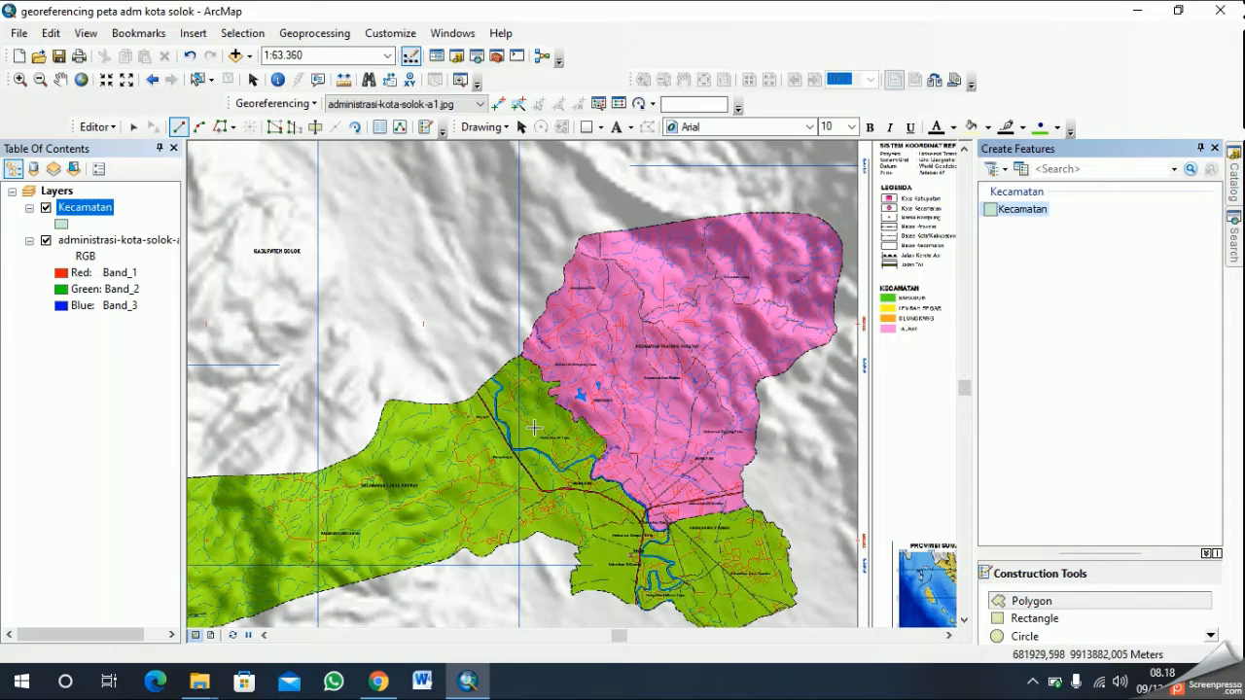
{"action": "scroll", "coordinate": [611, 371], "scroll_direction": "down", "scroll_amount": 2}
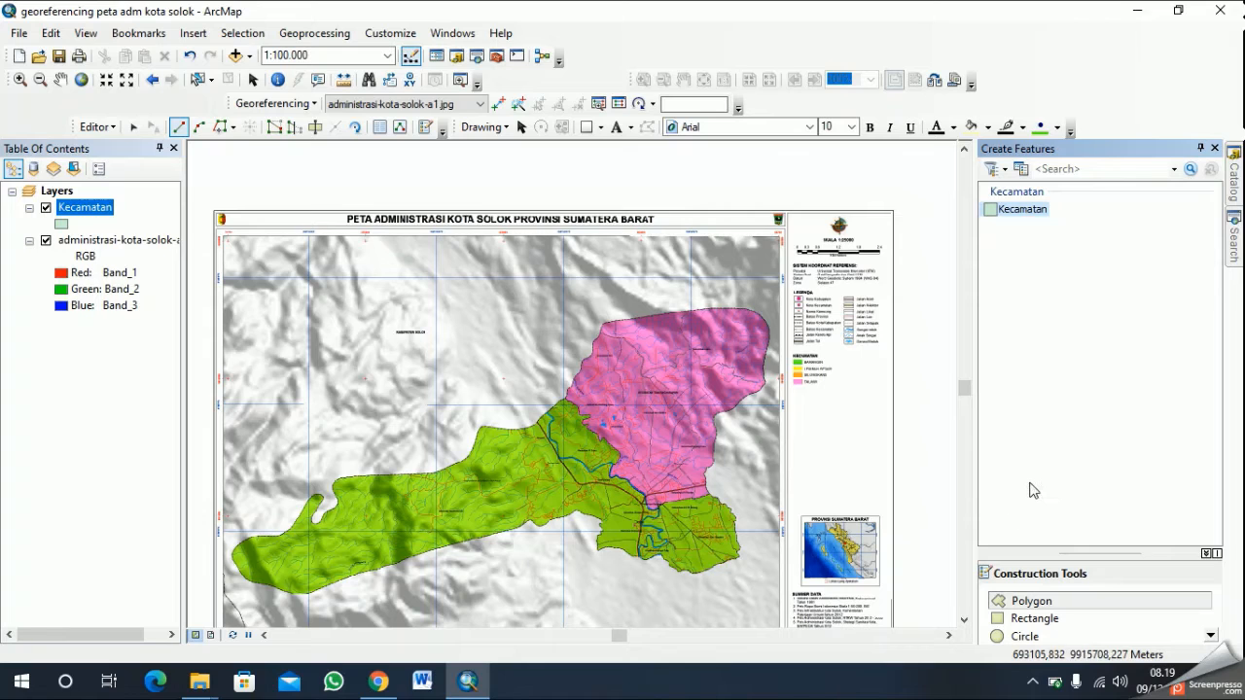
{"action": "left_click", "coordinate": [64, 86]}
{"action": "left_click_drag", "start_coordinate": [369, 380], "coordinate": [519, 287]}
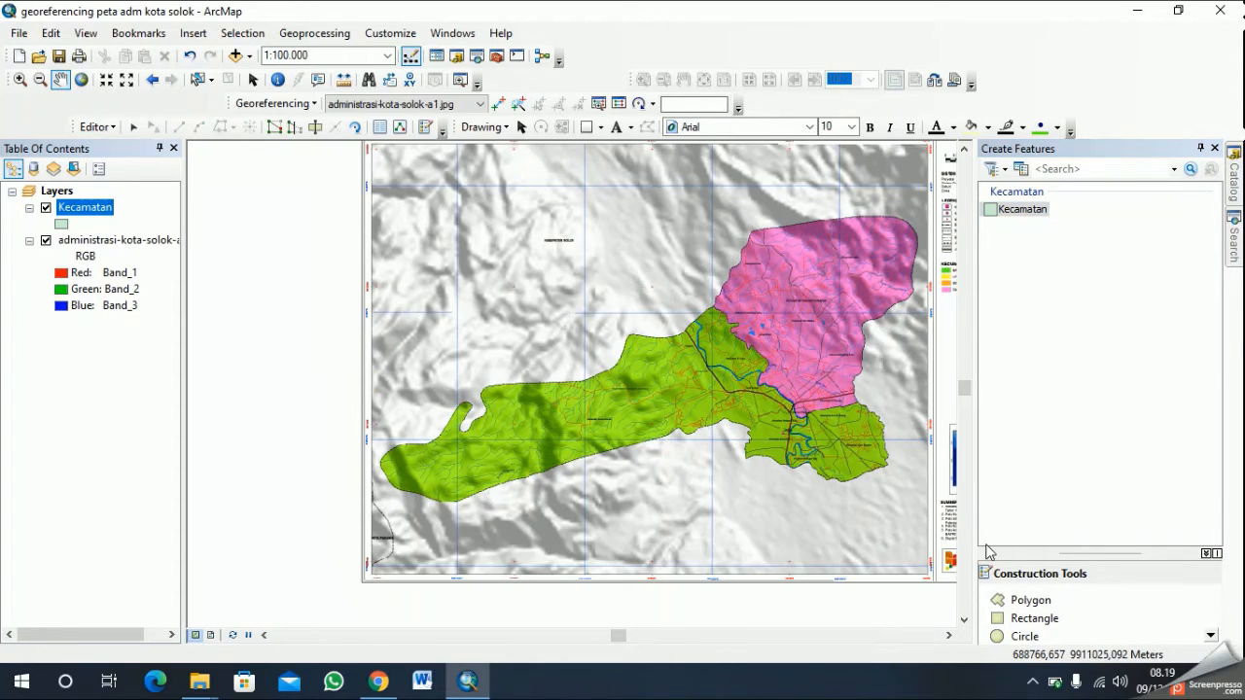
{"action": "left_click", "coordinate": [1028, 216]}
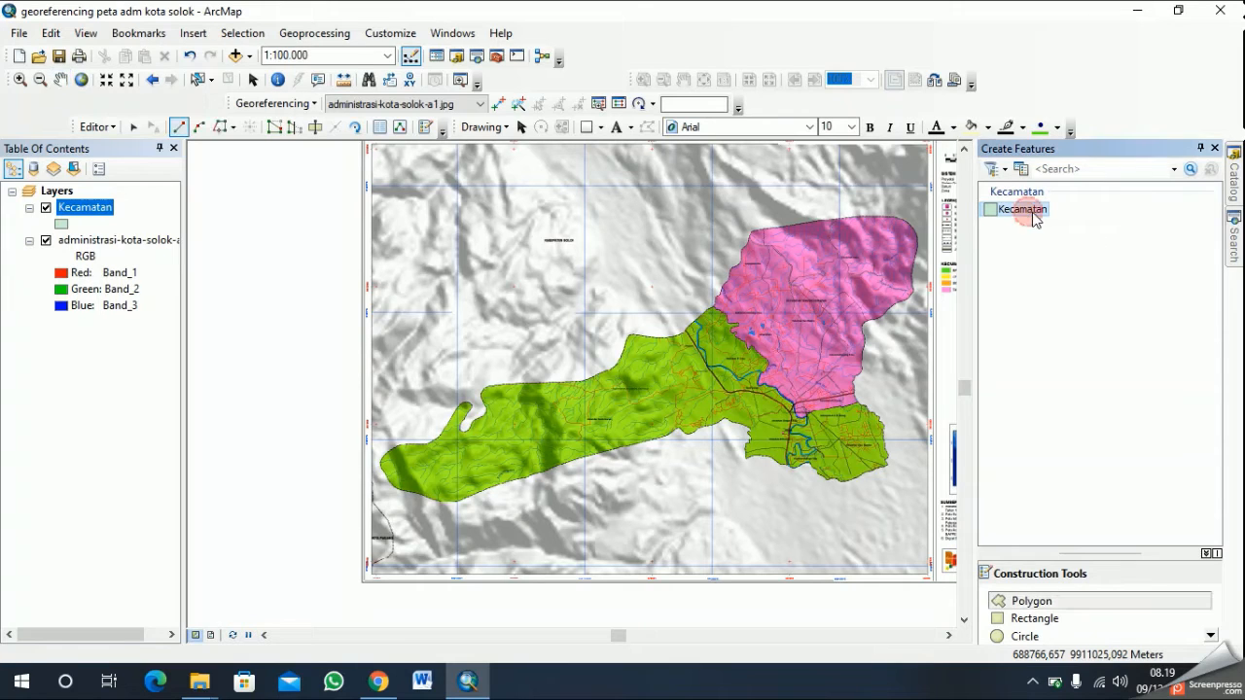
{"action": "left_click", "coordinate": [1075, 600]}
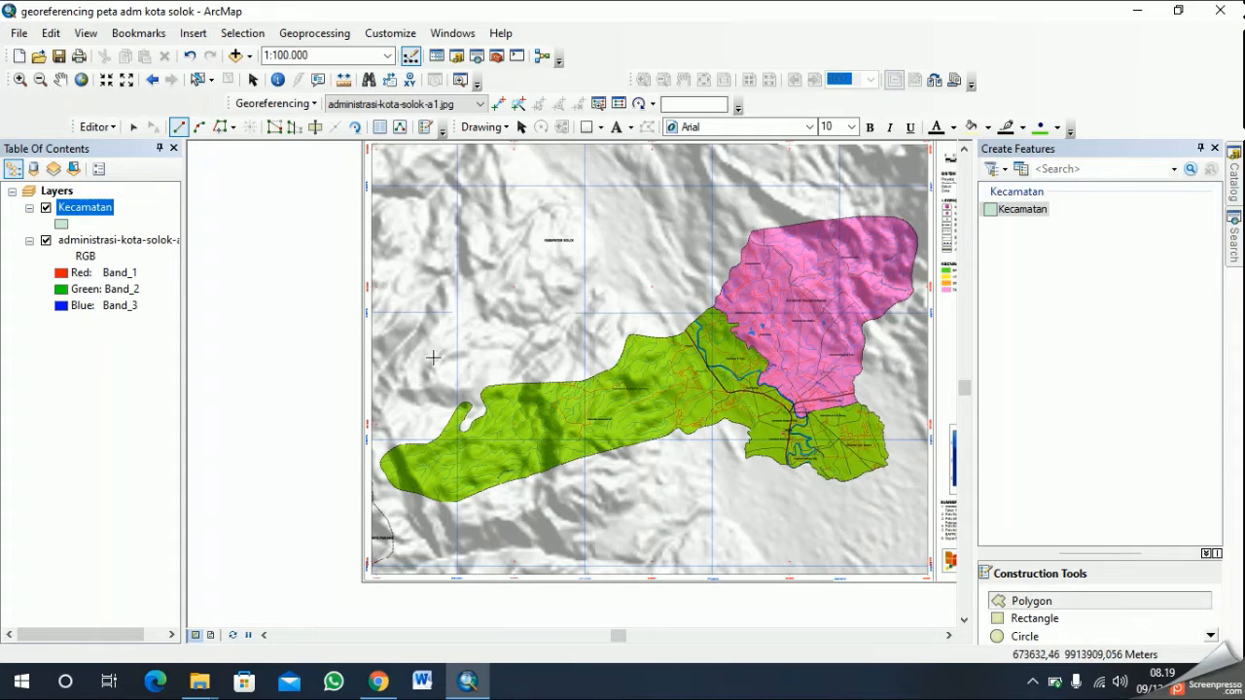
- Frame the western end of the green district at about 1:25.000 and reactivate the Polygon construction tool
{"action": "scroll", "coordinate": [539, 410], "scroll_direction": "up", "scroll_amount": 2}
{"action": "scroll", "coordinate": [534, 403], "scroll_direction": "up", "scroll_amount": 1}
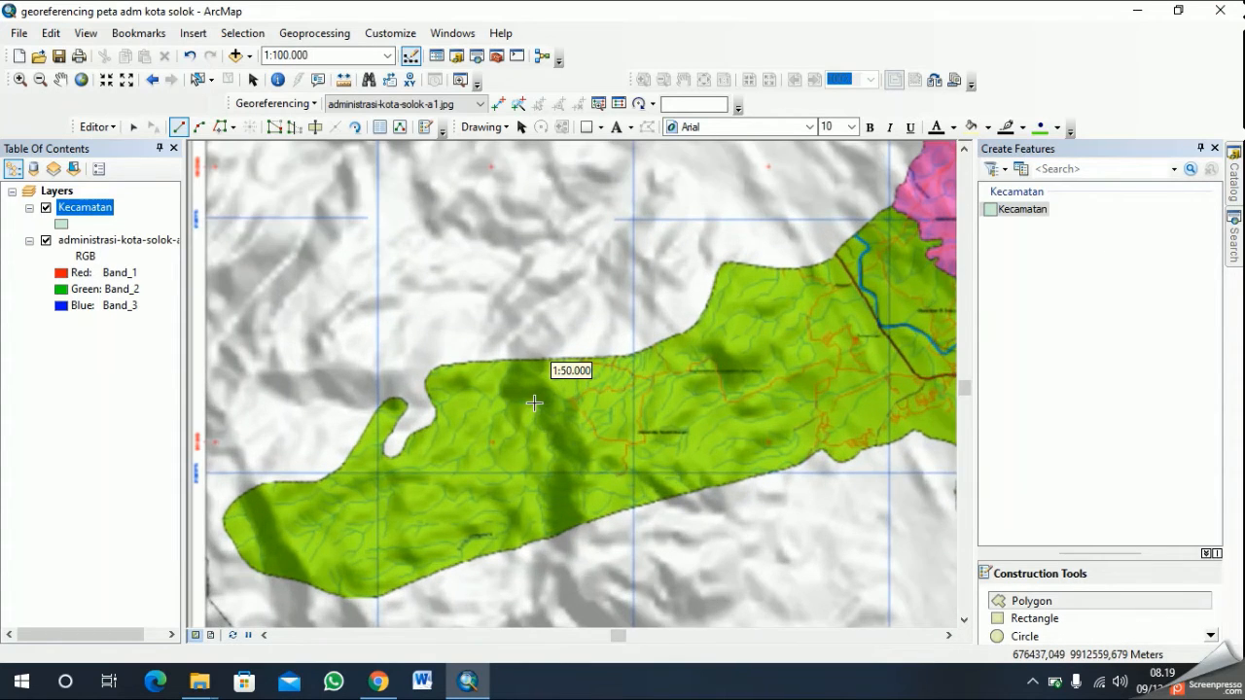
{"action": "scroll", "coordinate": [534, 403], "scroll_direction": "up", "scroll_amount": 1}
{"action": "scroll", "coordinate": [534, 403], "scroll_direction": "up", "scroll_amount": 1}
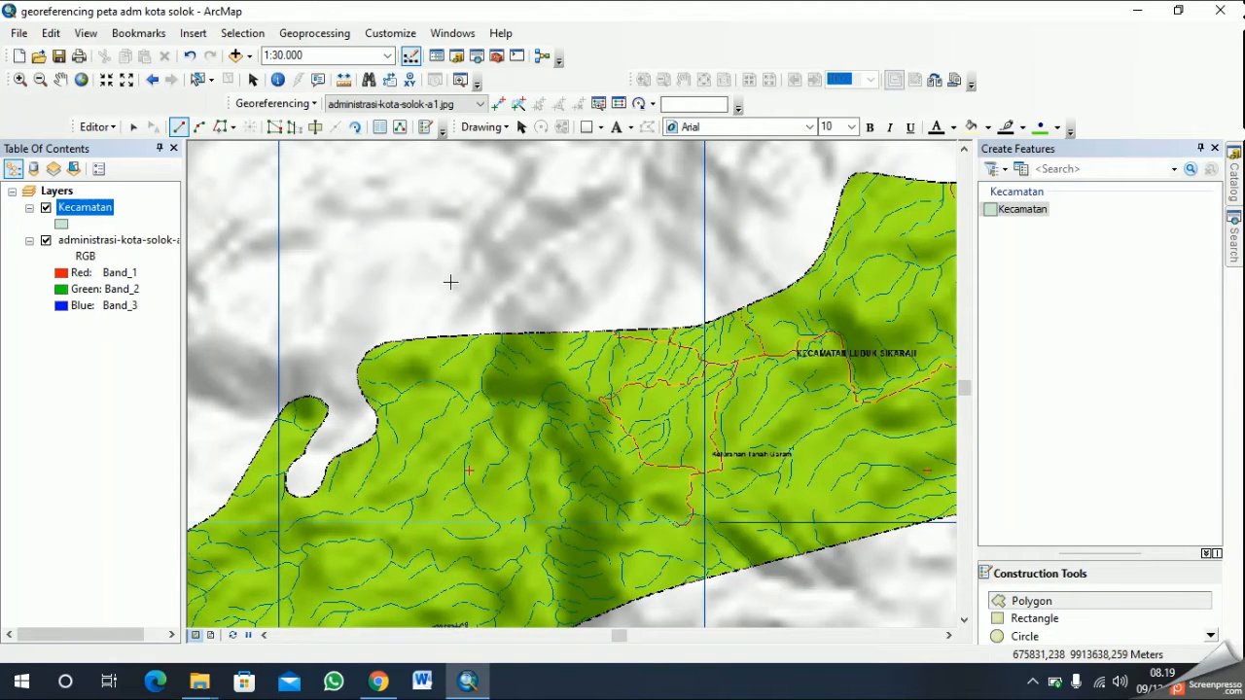
{"action": "left_click", "coordinate": [60, 78]}
{"action": "left_click_drag", "start_coordinate": [519, 525], "coordinate": [632, 369]}
{"action": "left_click_drag", "start_coordinate": [506, 402], "coordinate": [569, 389]}
{"action": "scroll", "coordinate": [651, 394], "scroll_direction": "up", "scroll_amount": 1}
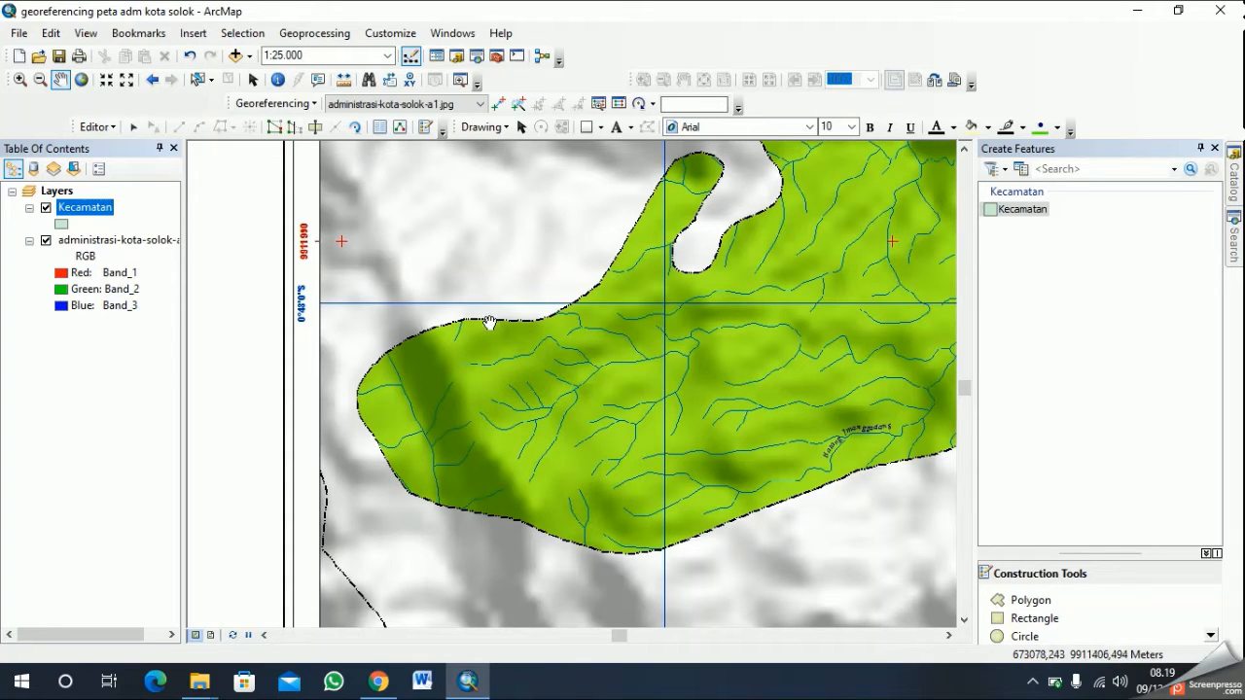
{"action": "left_click", "coordinate": [1031, 601]}
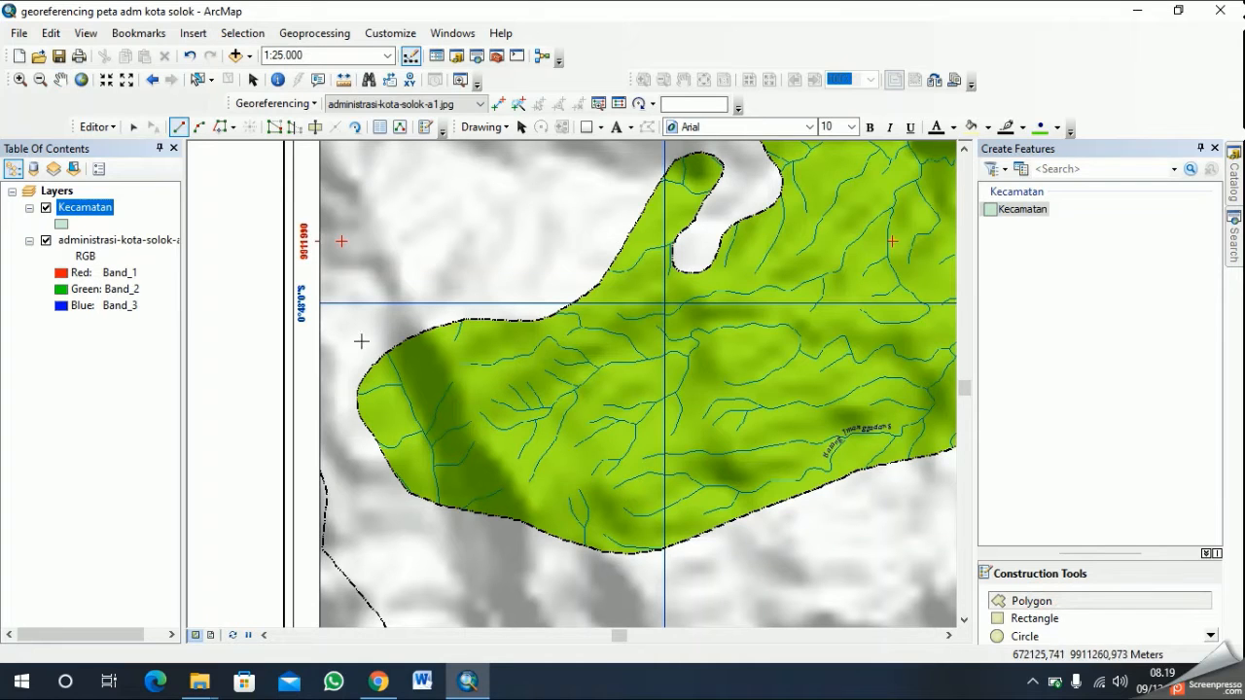
- Try to trace the green district's boundary from its western tip, finishing the polygon after four vertices
{"action": "scroll", "coordinate": [359, 408], "scroll_direction": "up", "scroll_amount": 1}
{"action": "left_click", "coordinate": [358, 409]}
{"action": "left_click", "coordinate": [355, 390]}
{"action": "left_click", "coordinate": [363, 369]}
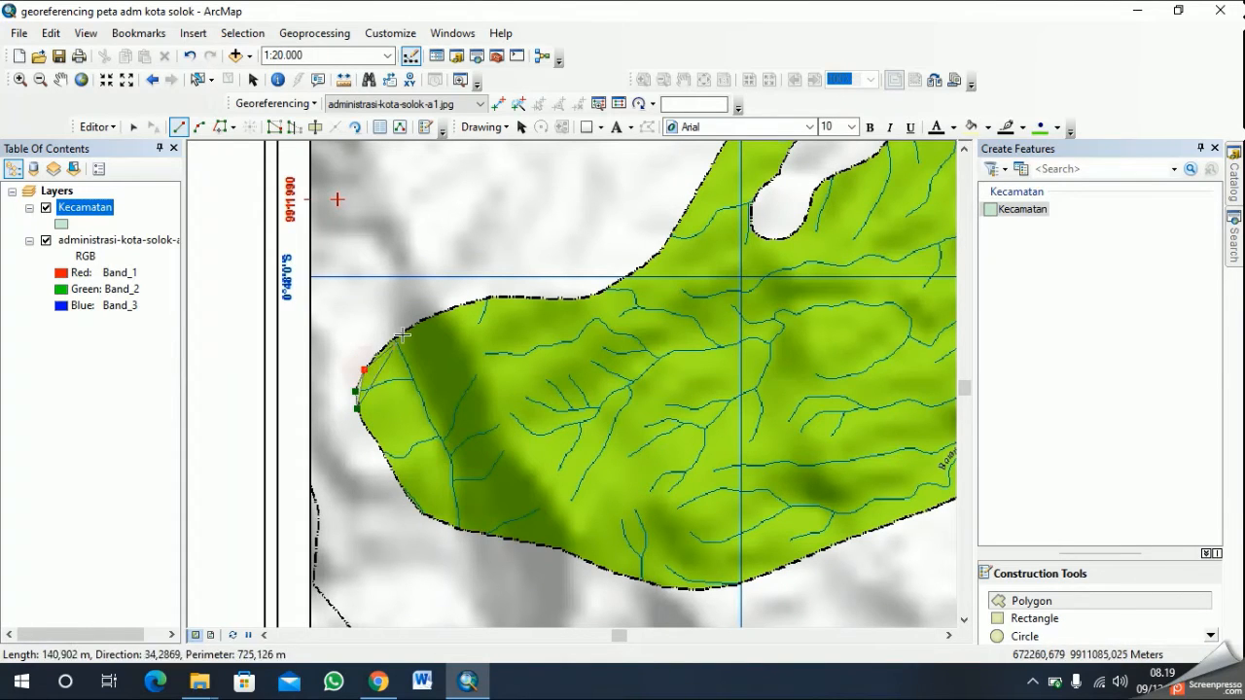
{"action": "double_click", "coordinate": [397, 336]}
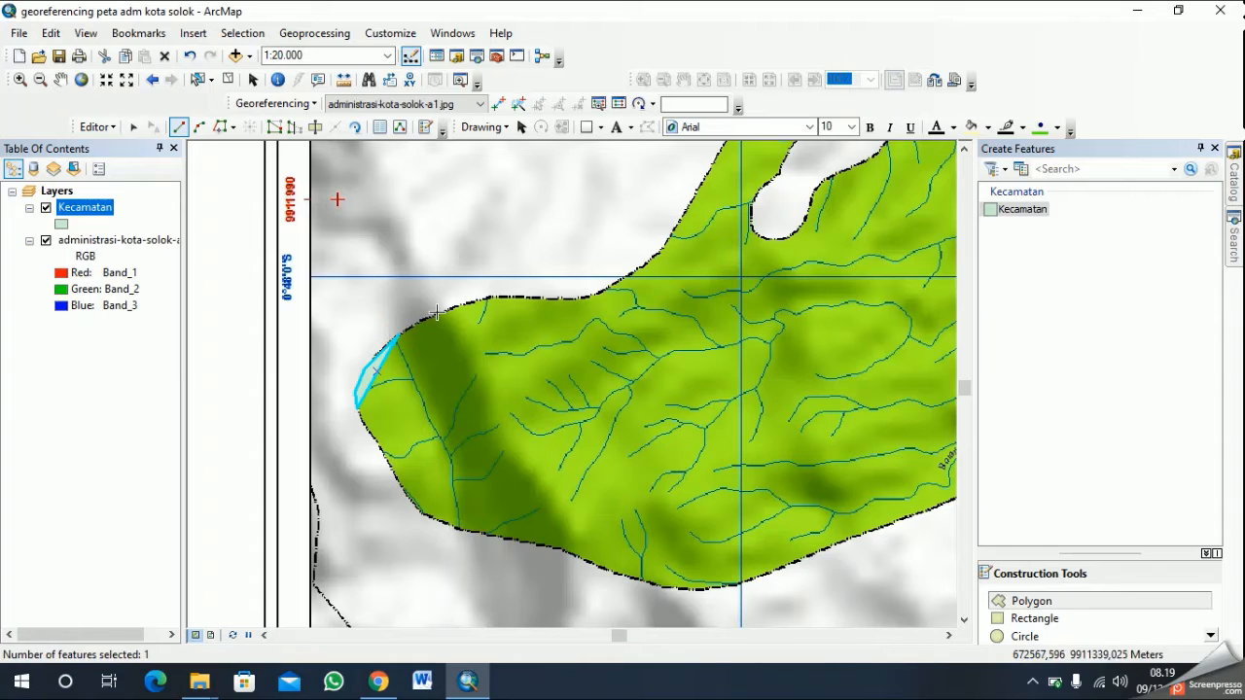
- Undo the stray vertex beside the small polygon and delete that polygon
{"action": "left_click", "coordinate": [401, 332]}
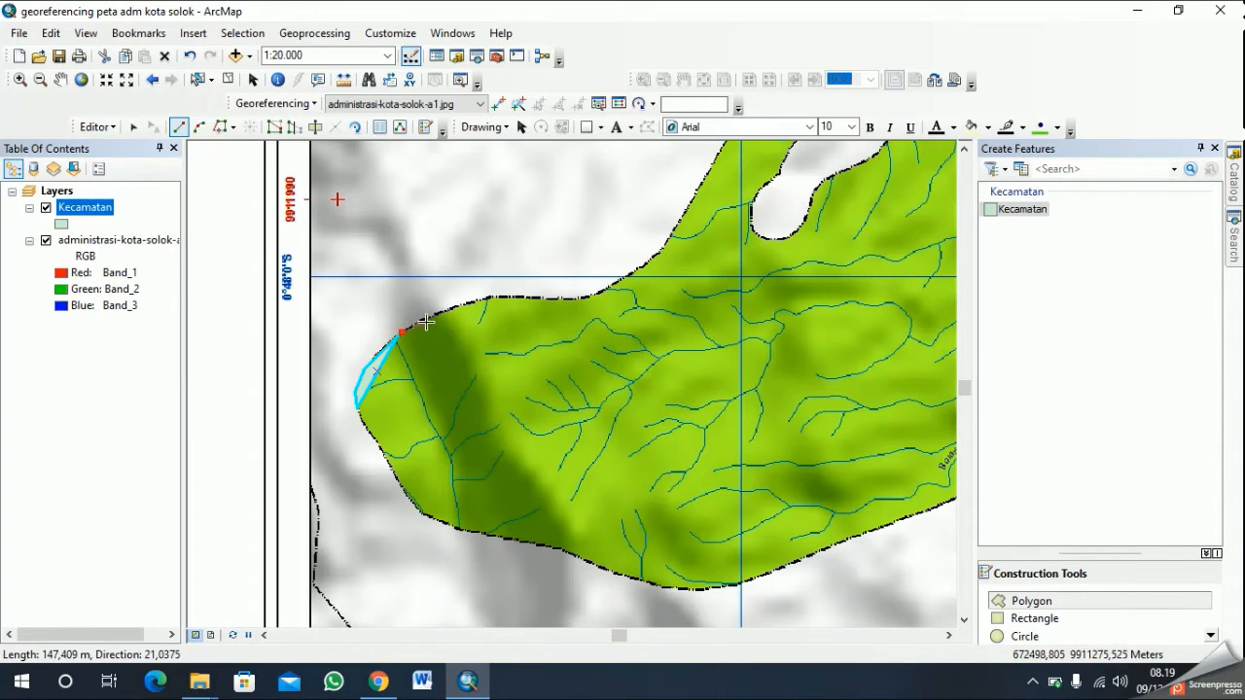
{"action": "key", "text": "ctrl+z"}
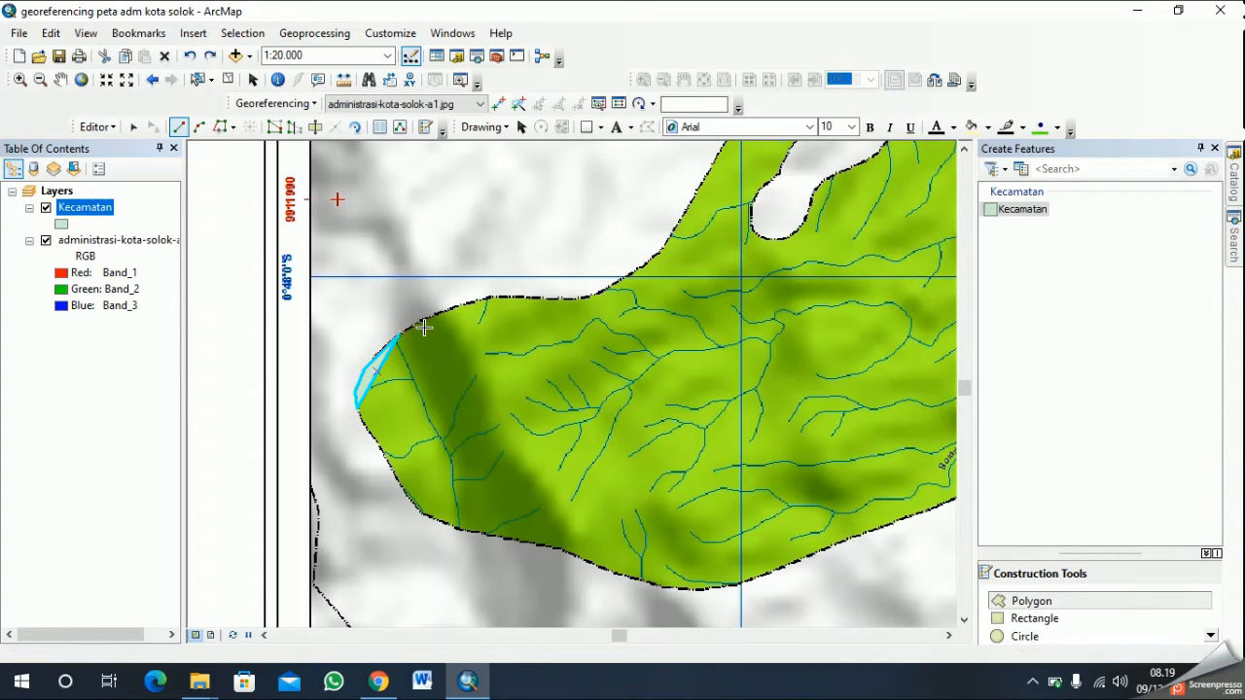
{"action": "key", "text": "Delete"}
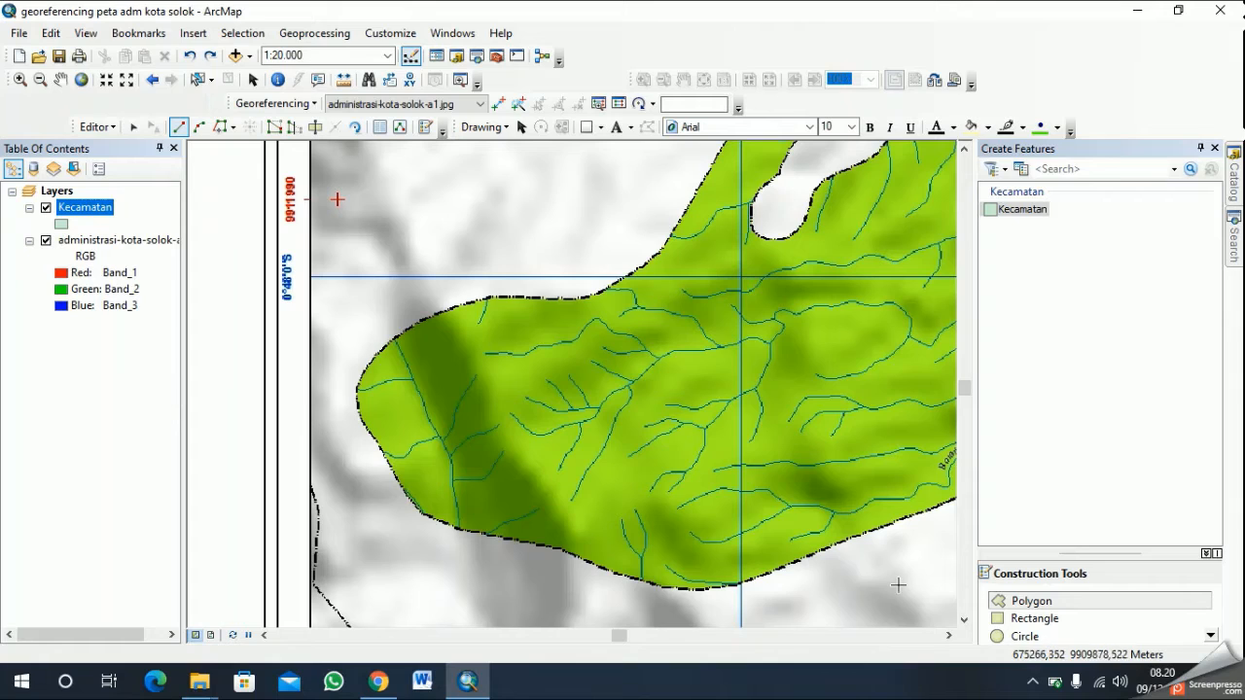
{"action": "left_click", "coordinate": [1111, 599]}
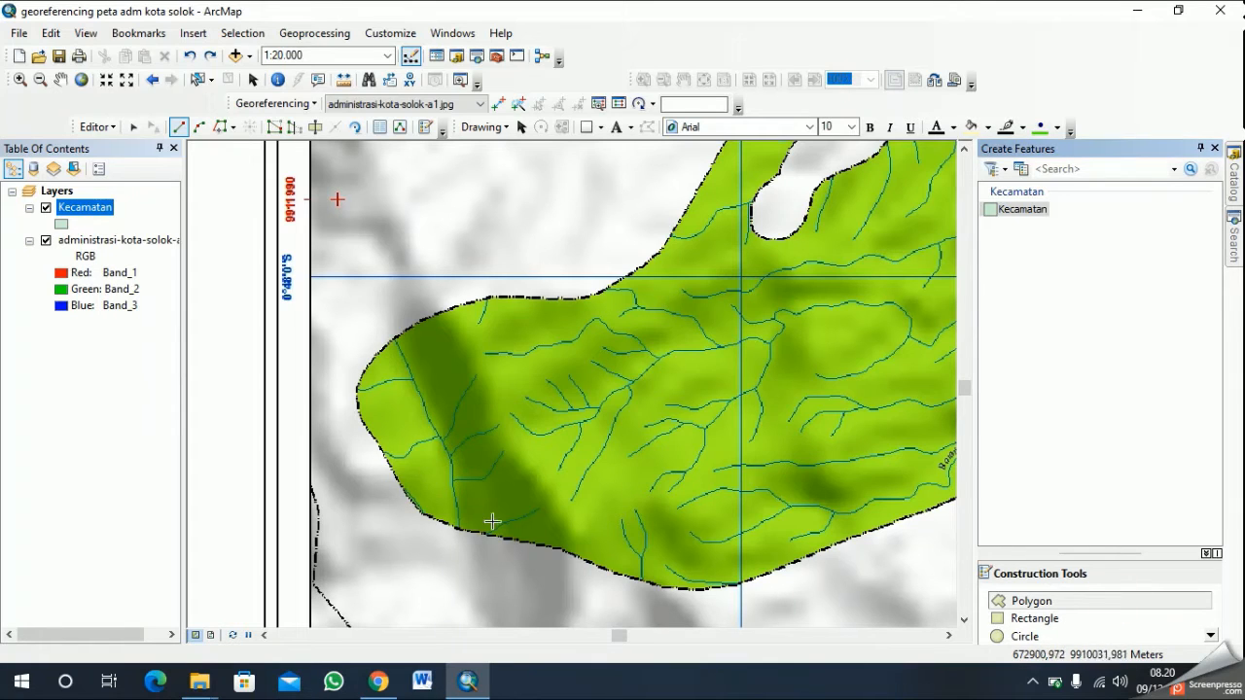
{"action": "left_click", "coordinate": [359, 407]}
{"action": "left_click", "coordinate": [362, 374]}
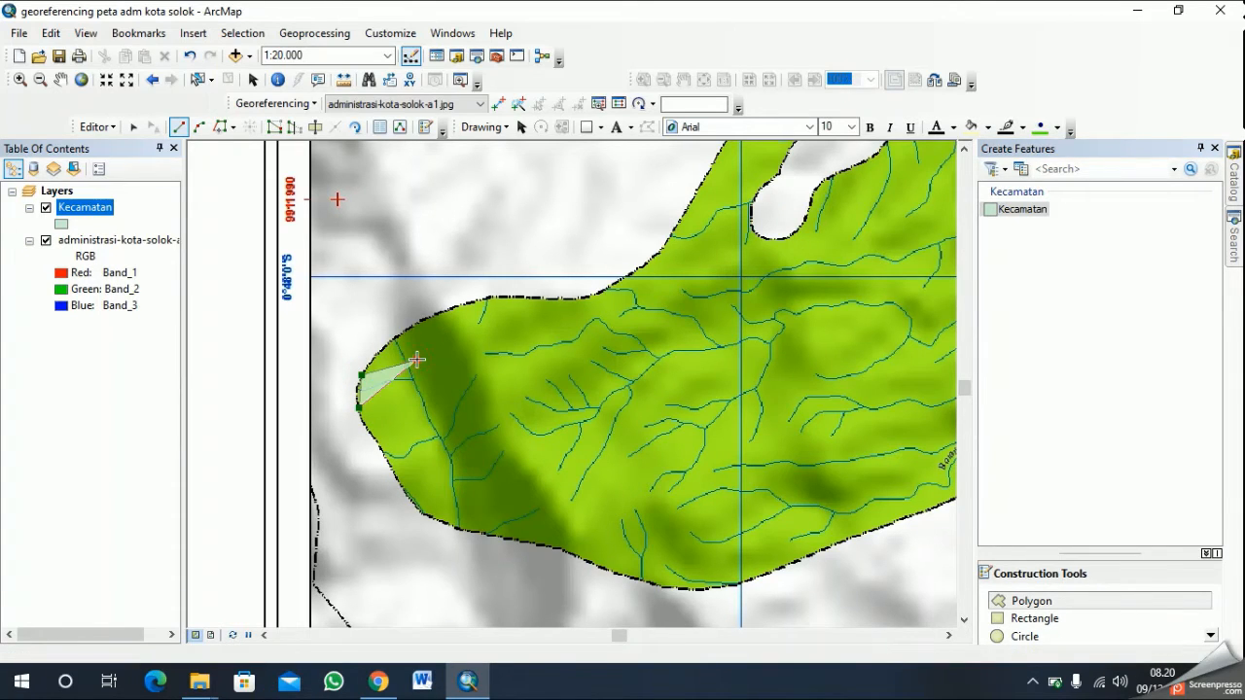
{"action": "right_click", "coordinate": [441, 355]}
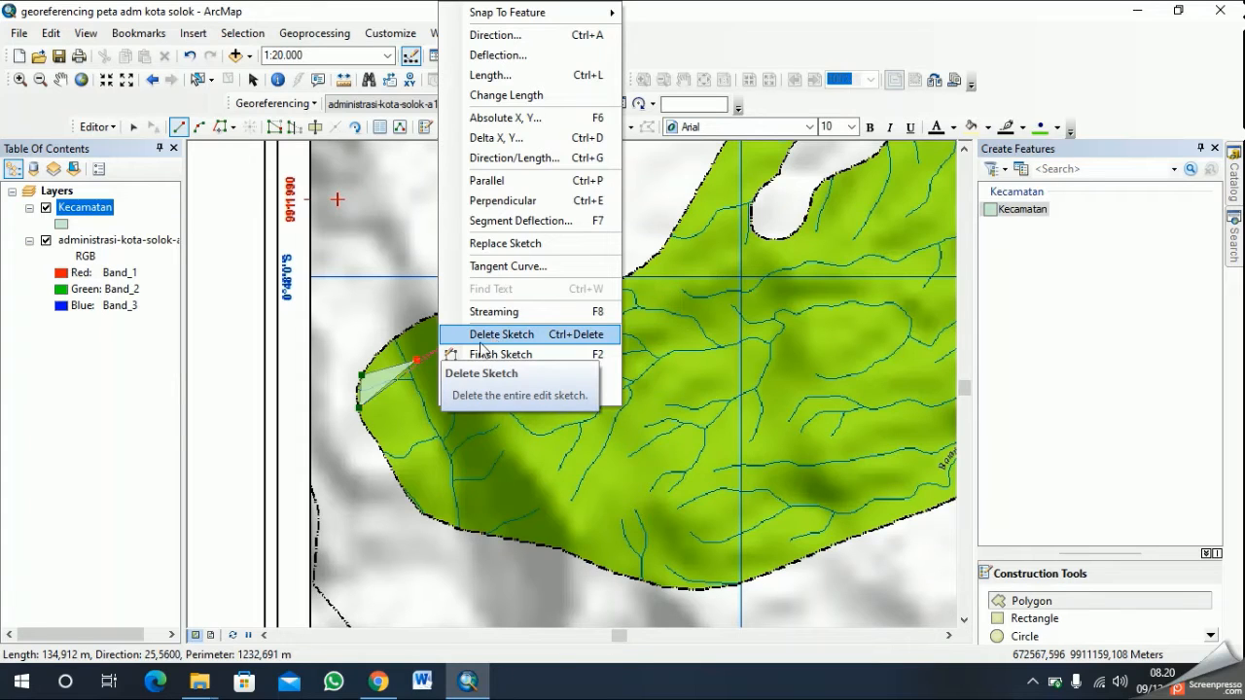
{"action": "left_click", "coordinate": [372, 416]}
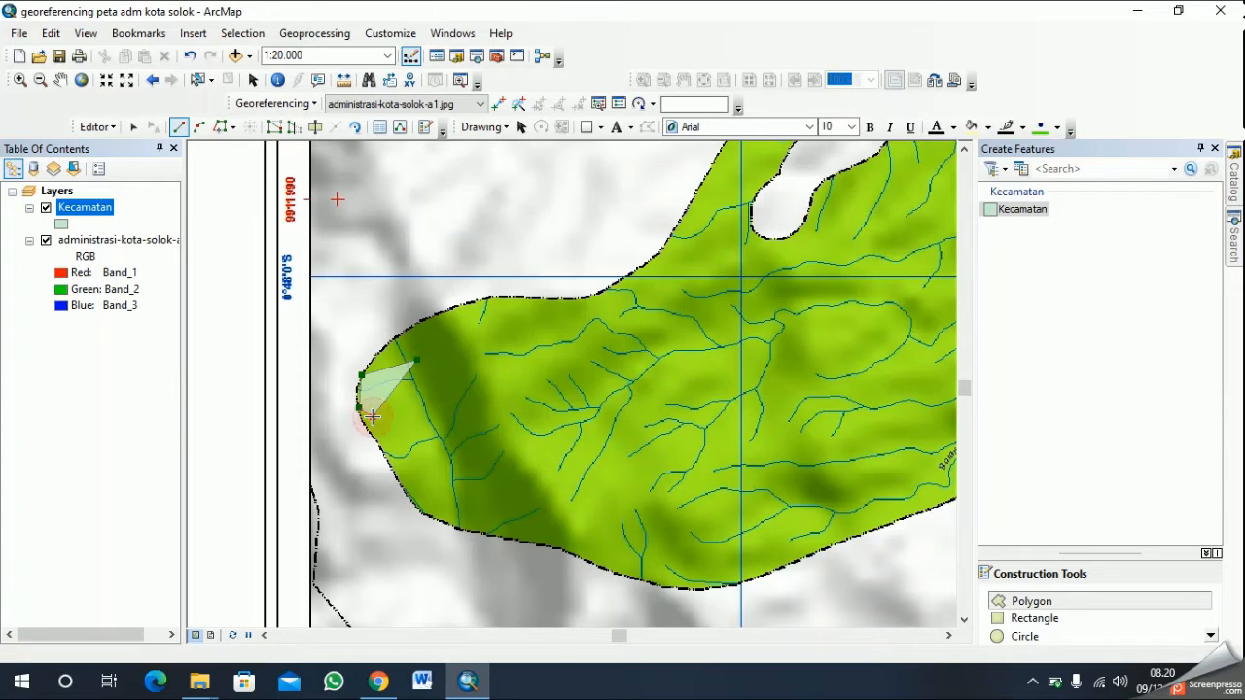
{"action": "key", "text": "ctrl+z"}
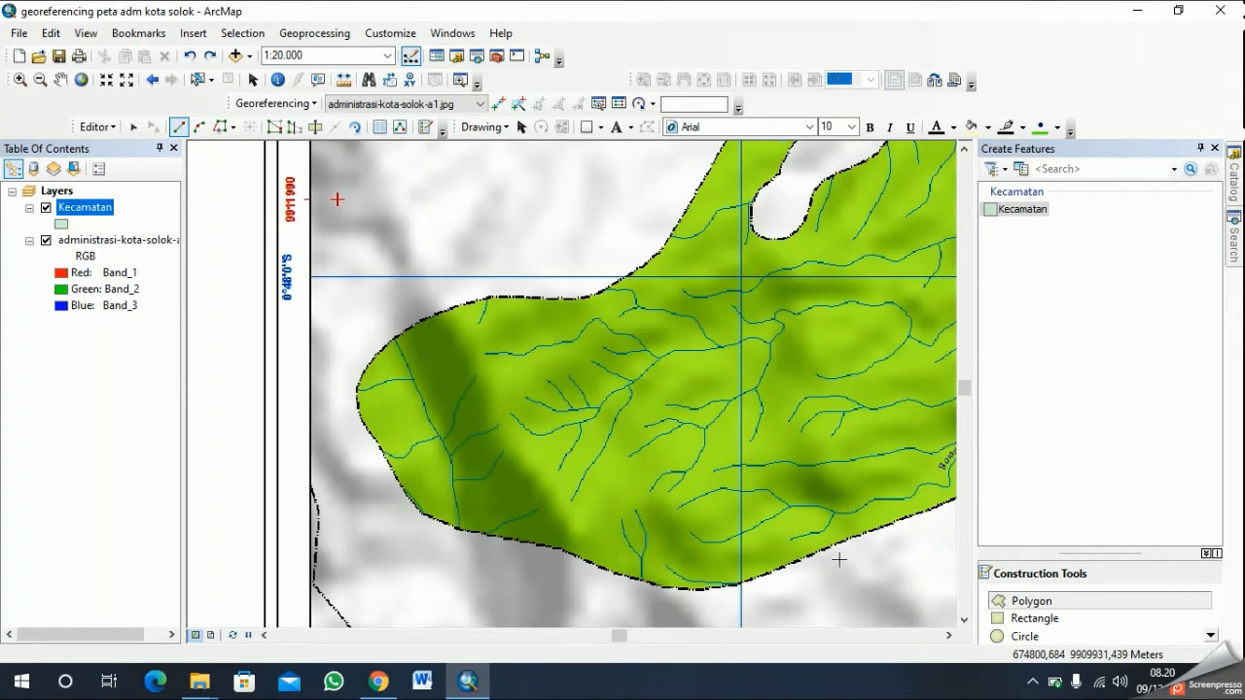
- Try to trace the green district's northwestern edge from the western tip as an eight-vertex polygon, and undo the finished polygon
{"action": "left_click", "coordinate": [1050, 603]}
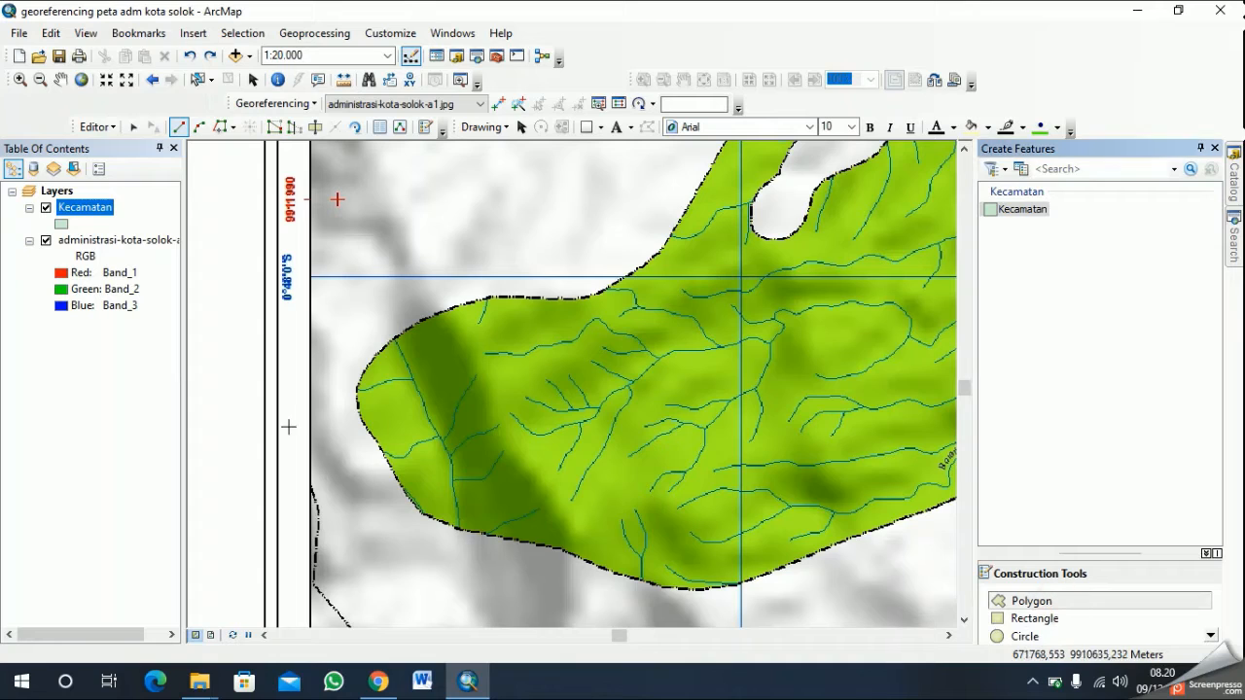
{"action": "left_click", "coordinate": [372, 434]}
{"action": "left_click", "coordinate": [358, 409]}
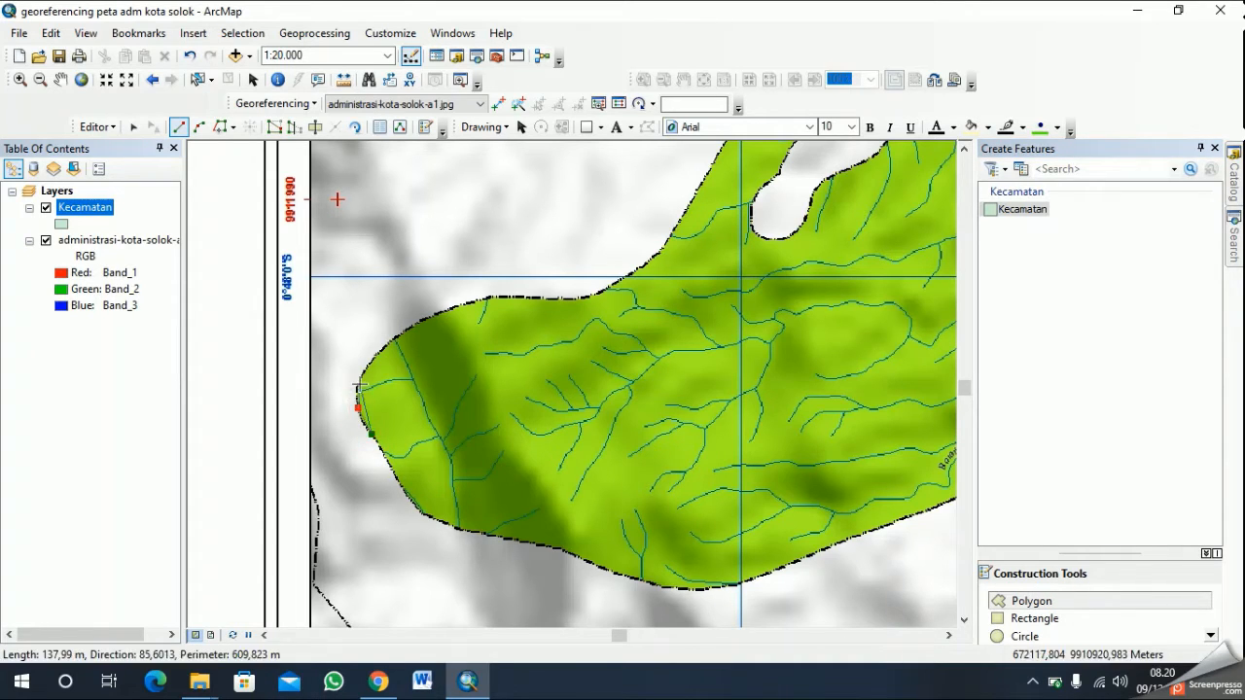
{"action": "left_click", "coordinate": [356, 382]}
{"action": "left_click", "coordinate": [377, 354]}
{"action": "left_click", "coordinate": [418, 321]}
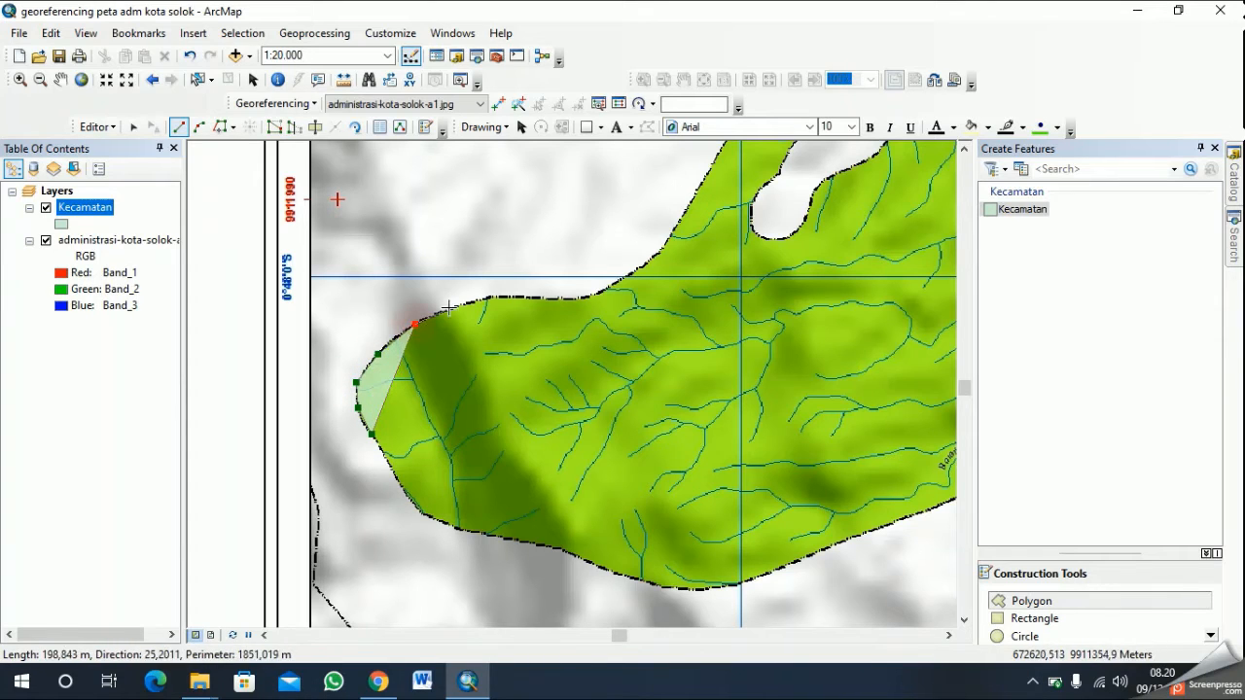
{"action": "left_click", "coordinate": [459, 305]}
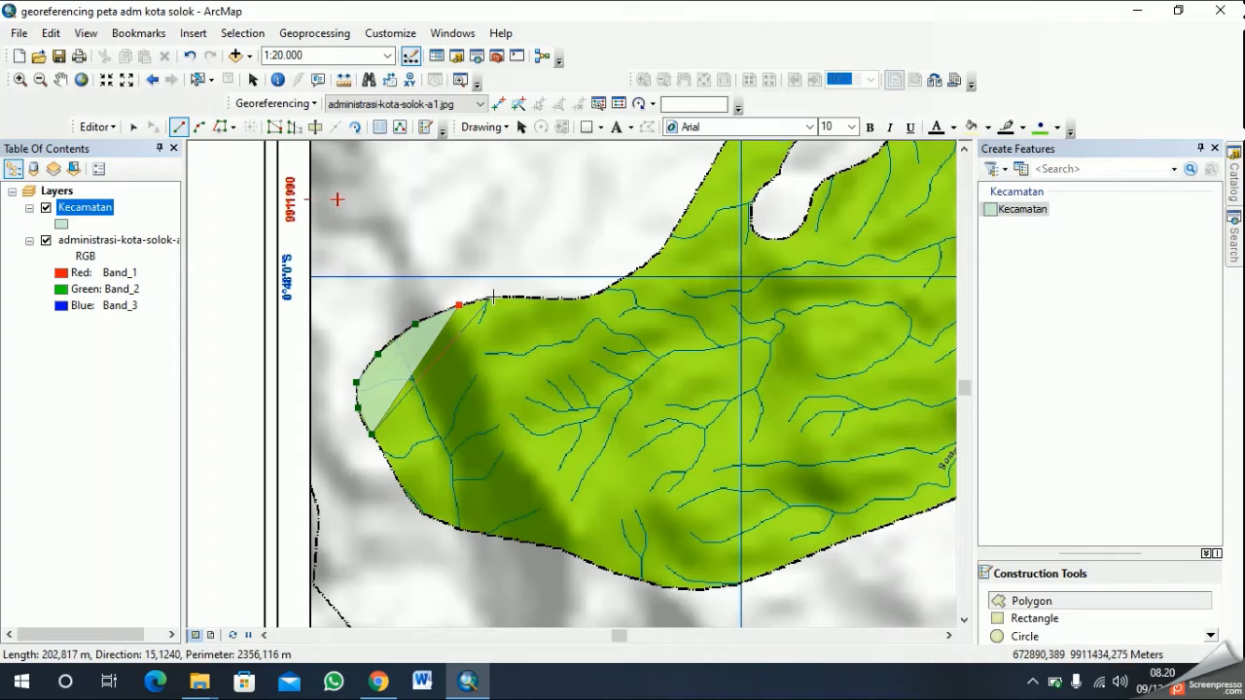
{"action": "left_click", "coordinate": [493, 297]}
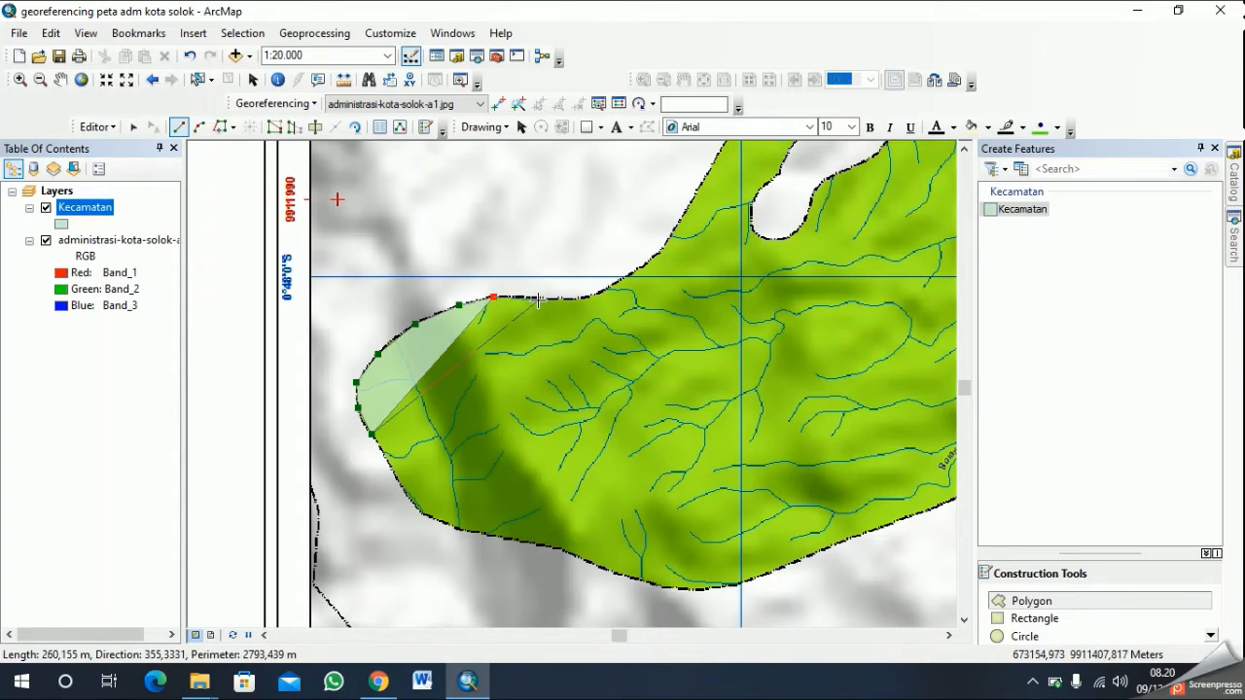
{"action": "double_click", "coordinate": [540, 297]}
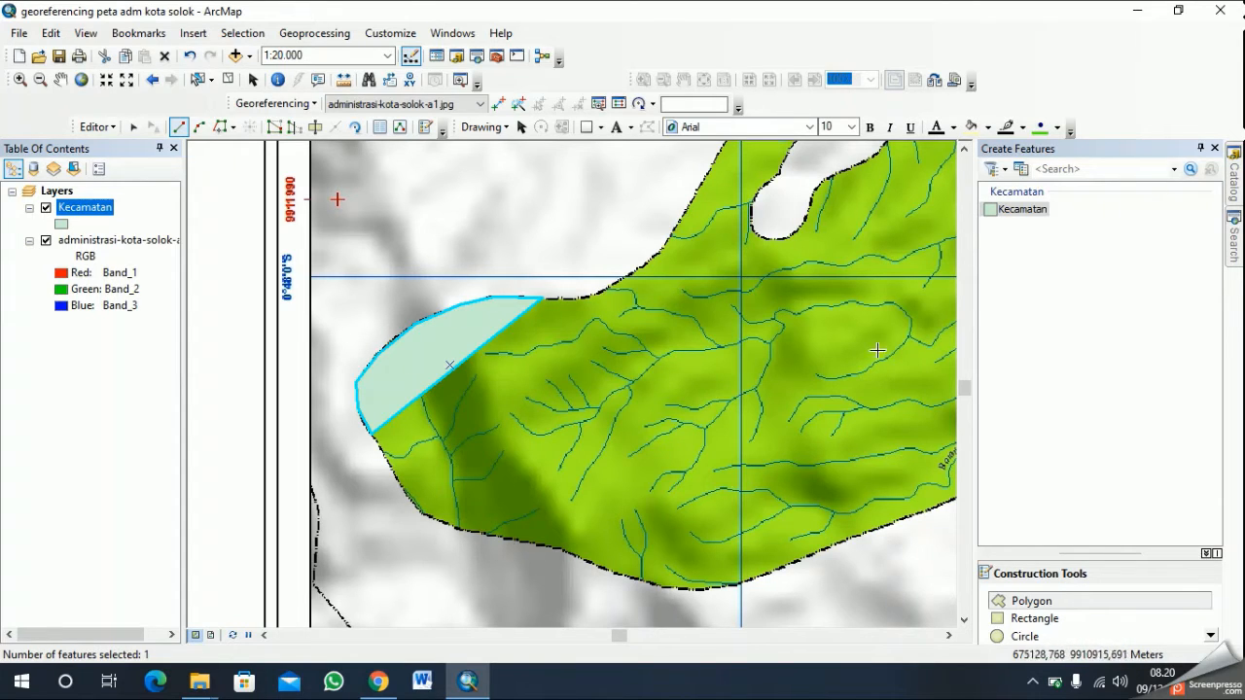
{"action": "key", "text": "ctrl+z"}
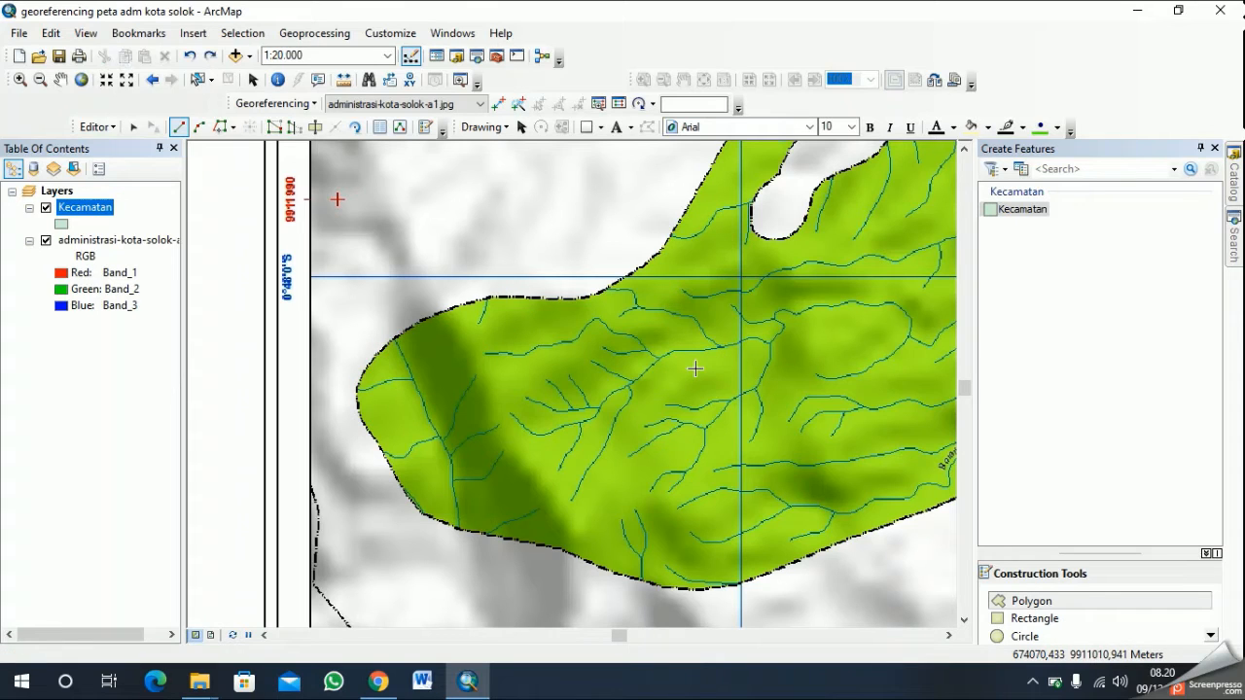
- Try to trace the green district's southwestern edge up to the western tip as a seven-vertex polygon, and undo it
{"action": "left_click", "coordinate": [456, 526]}
{"action": "left_click", "coordinate": [422, 514]}
{"action": "left_click", "coordinate": [406, 495]}
{"action": "left_click", "coordinate": [390, 472]}
{"action": "left_click", "coordinate": [385, 453]}
{"action": "left_click", "coordinate": [376, 442]}
{"action": "double_click", "coordinate": [359, 415]}
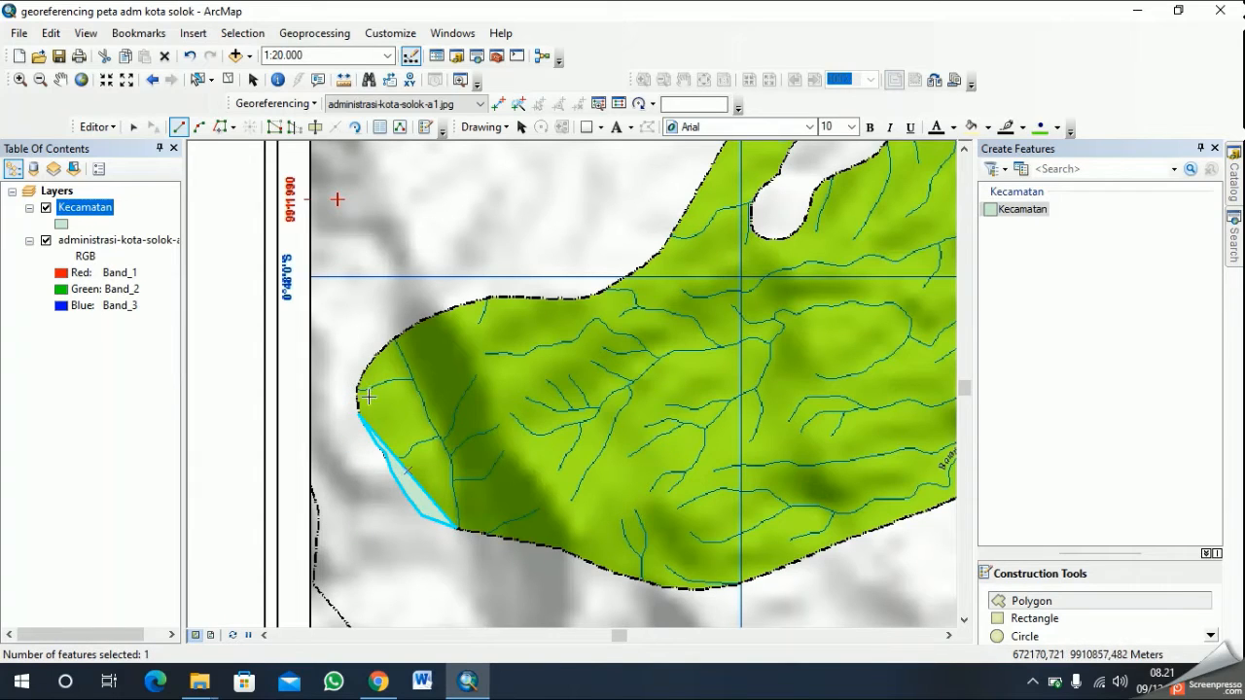
{"action": "key", "text": "ctrl+z"}
- Try to retrace the green district's southwestern edge toward the western tip with six vertices, and undo the last vertex
{"action": "left_click", "coordinate": [429, 516]}
{"action": "left_click", "coordinate": [406, 500]}
{"action": "left_click", "coordinate": [398, 478]}
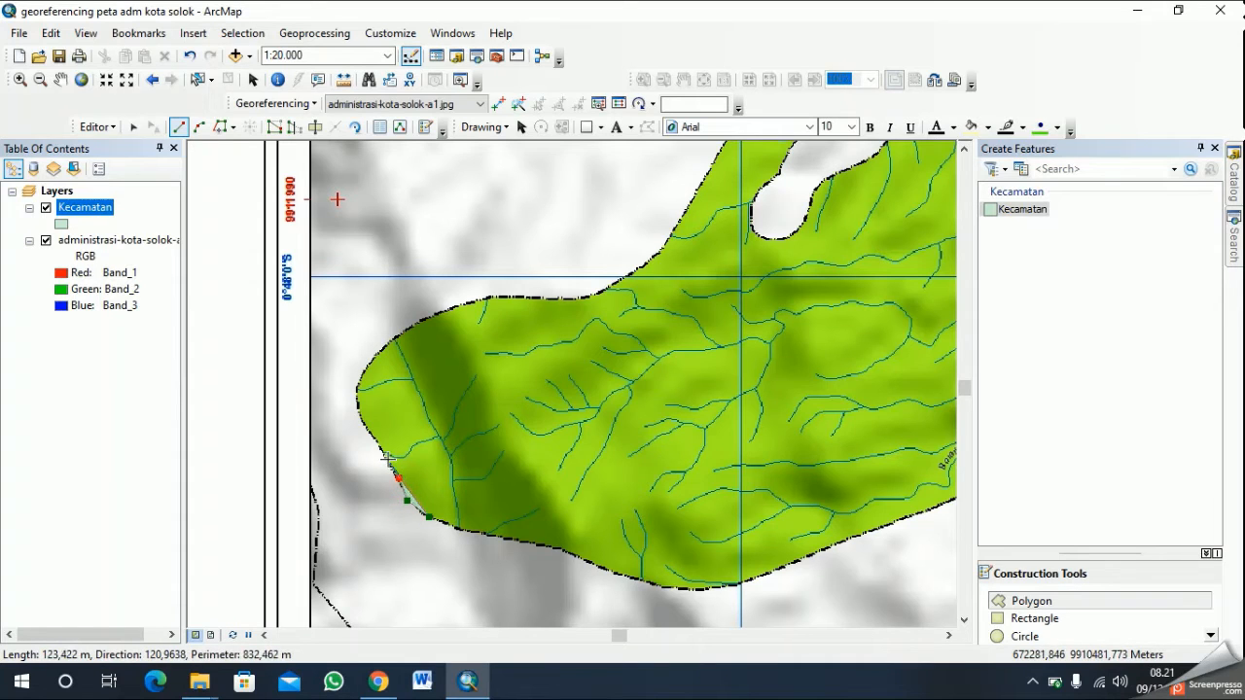
{"action": "left_click", "coordinate": [386, 459]}
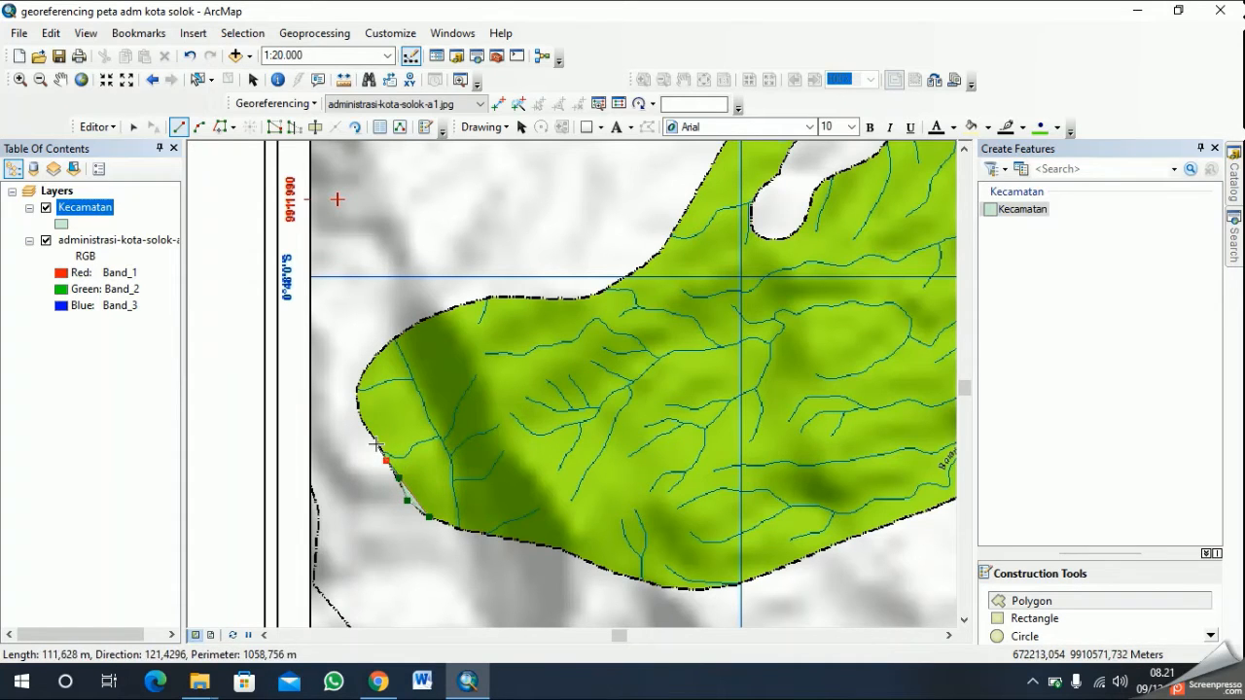
{"action": "left_click", "coordinate": [377, 443]}
{"action": "left_click", "coordinate": [365, 424]}
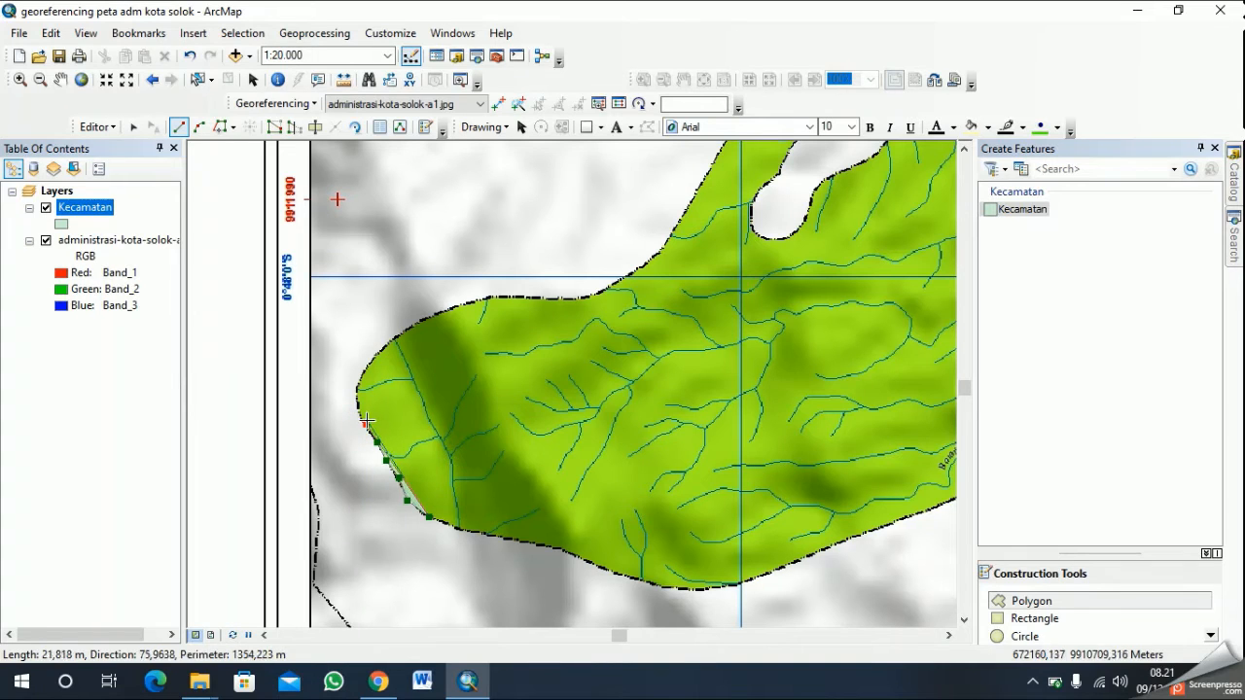
{"action": "right_click", "coordinate": [468, 525]}
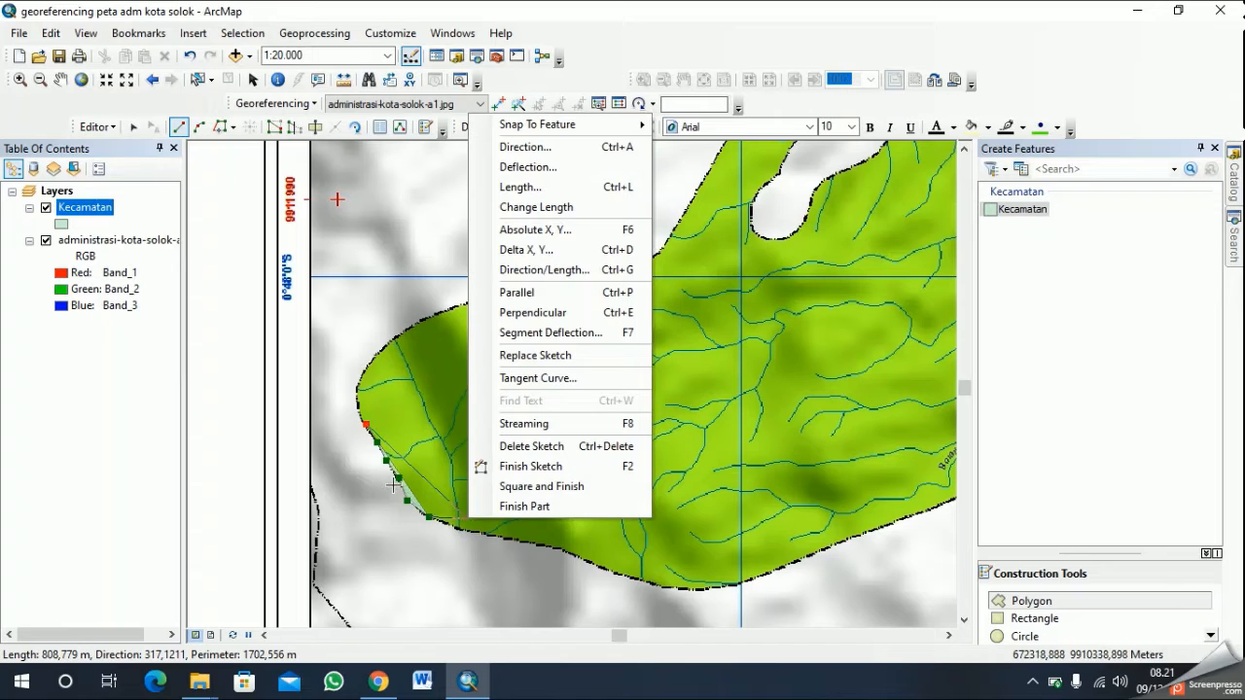
{"action": "key", "text": "Escape"}
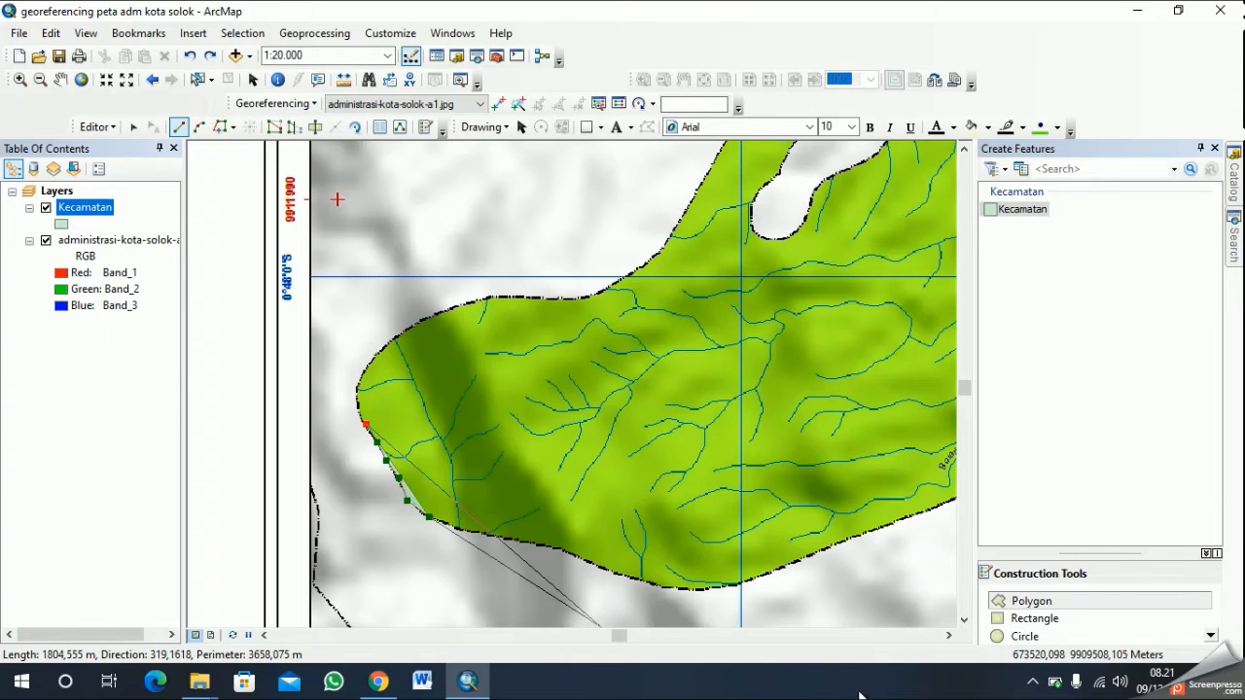
{"action": "key", "text": "ctrl+z"}
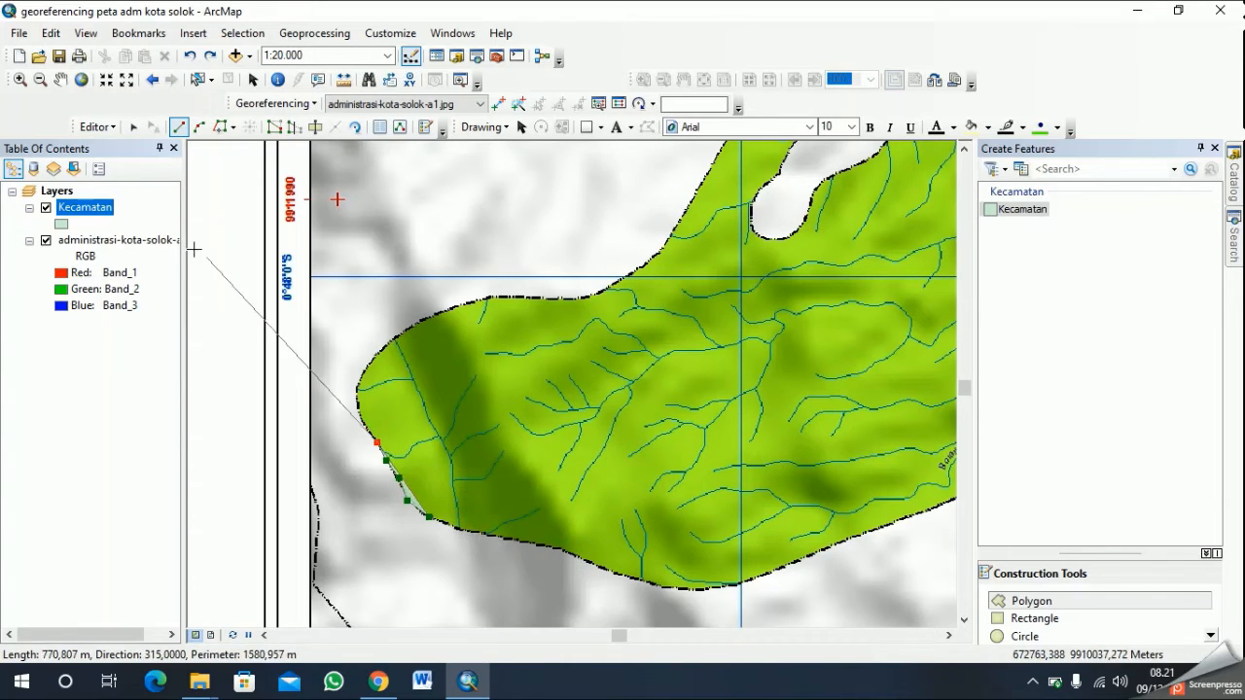
{"action": "left_click", "coordinate": [60, 79]}
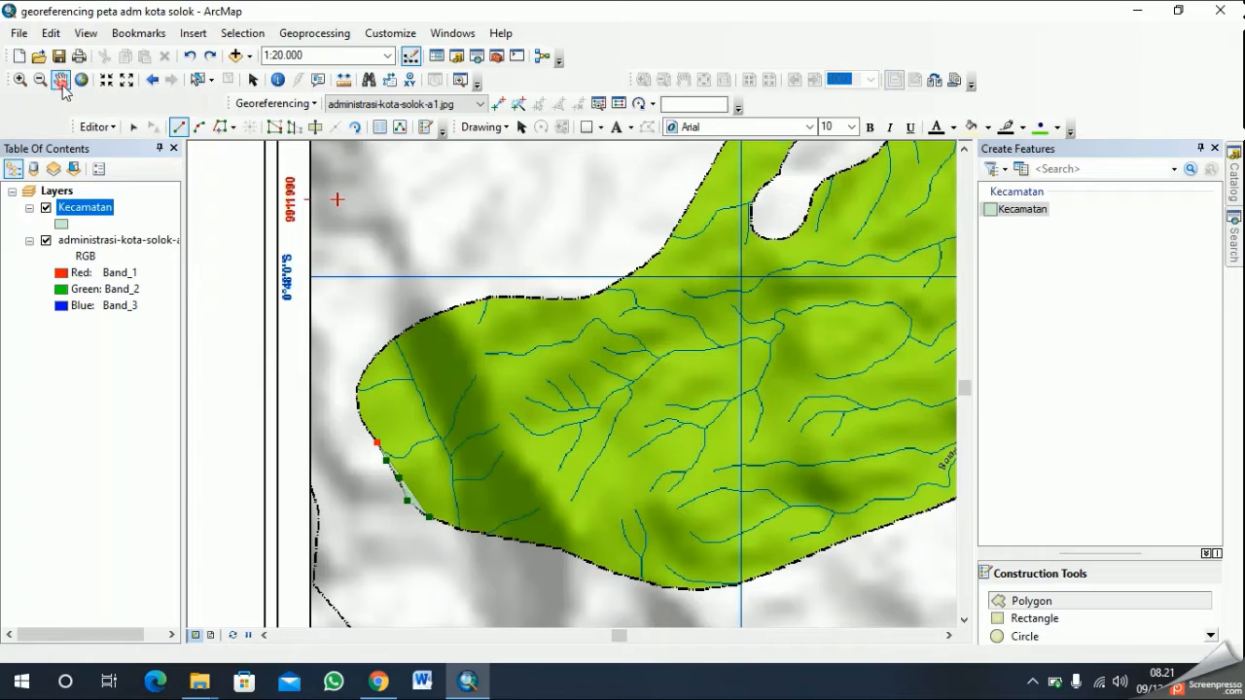
{"action": "left_click", "coordinate": [1032, 682]}
{"action": "left_click", "coordinate": [1069, 646]}
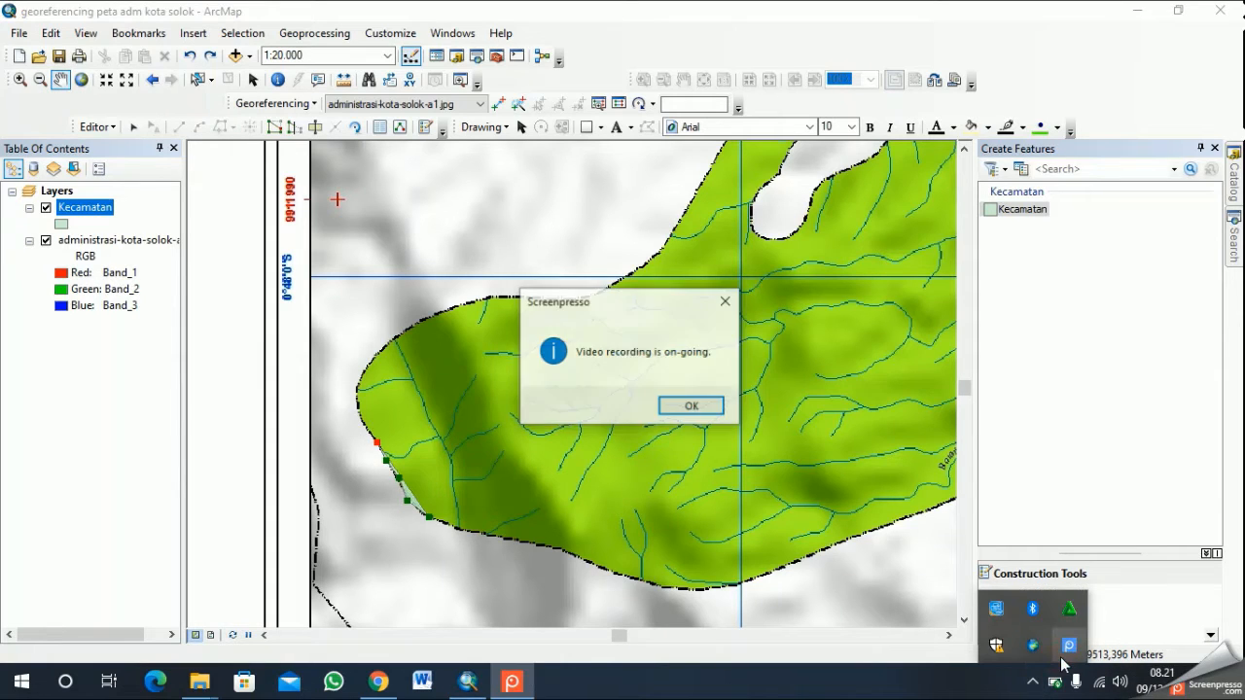
{"action": "left_click", "coordinate": [702, 407]}
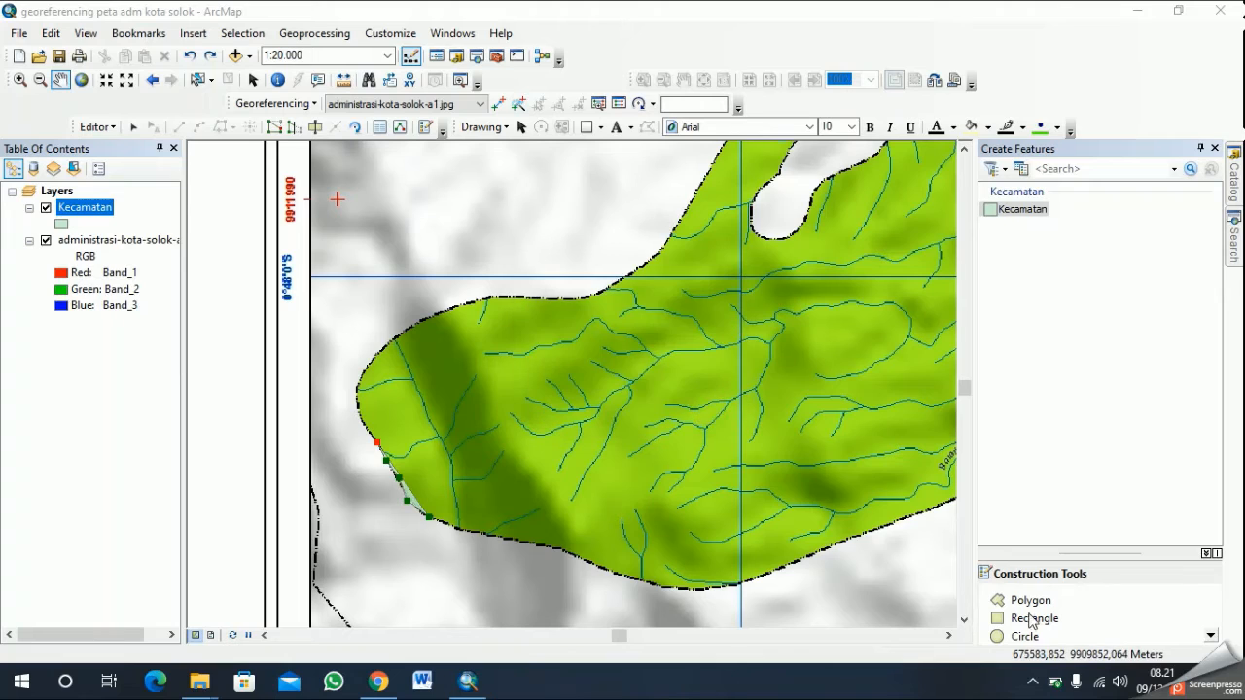
{"action": "left_click", "coordinate": [1032, 682]}
{"action": "right_click", "coordinate": [1067, 645]}
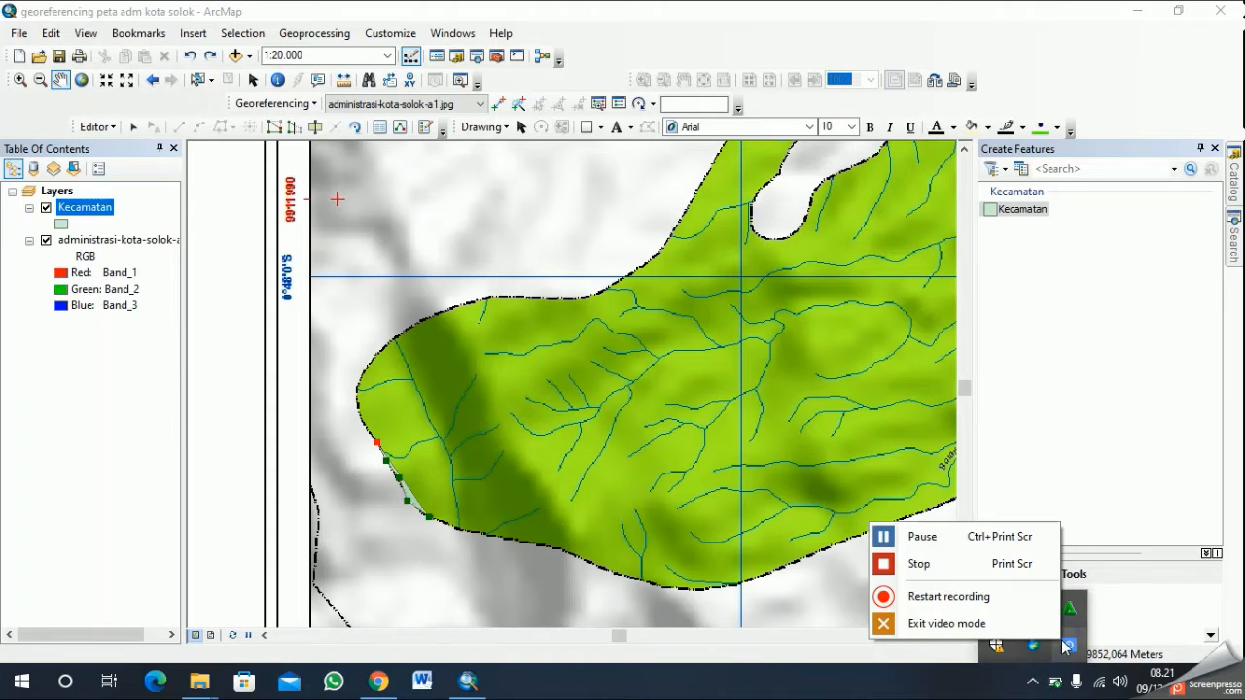
{"action": "left_click", "coordinate": [978, 571]}
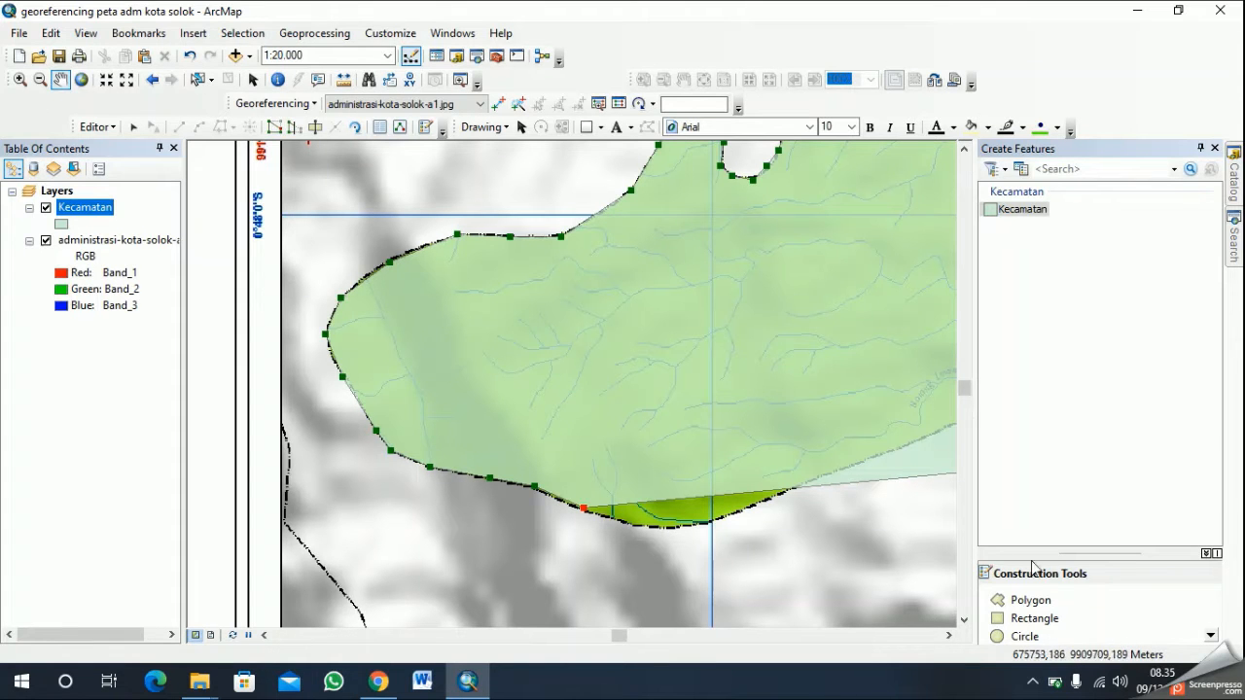
- Continue the district polygon sketch along the southern boundary with six vertices, passing the southernmost bend and heading northeast
{"action": "left_click", "coordinate": [1039, 601]}
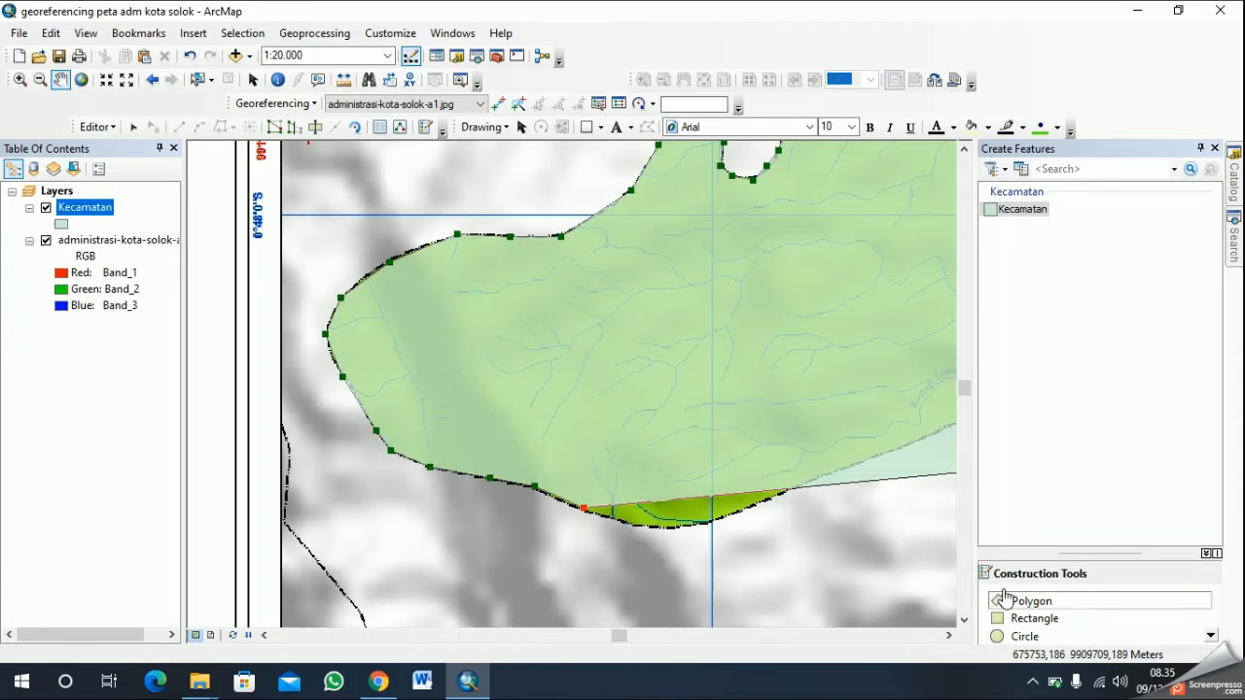
{"action": "left_click", "coordinate": [627, 523]}
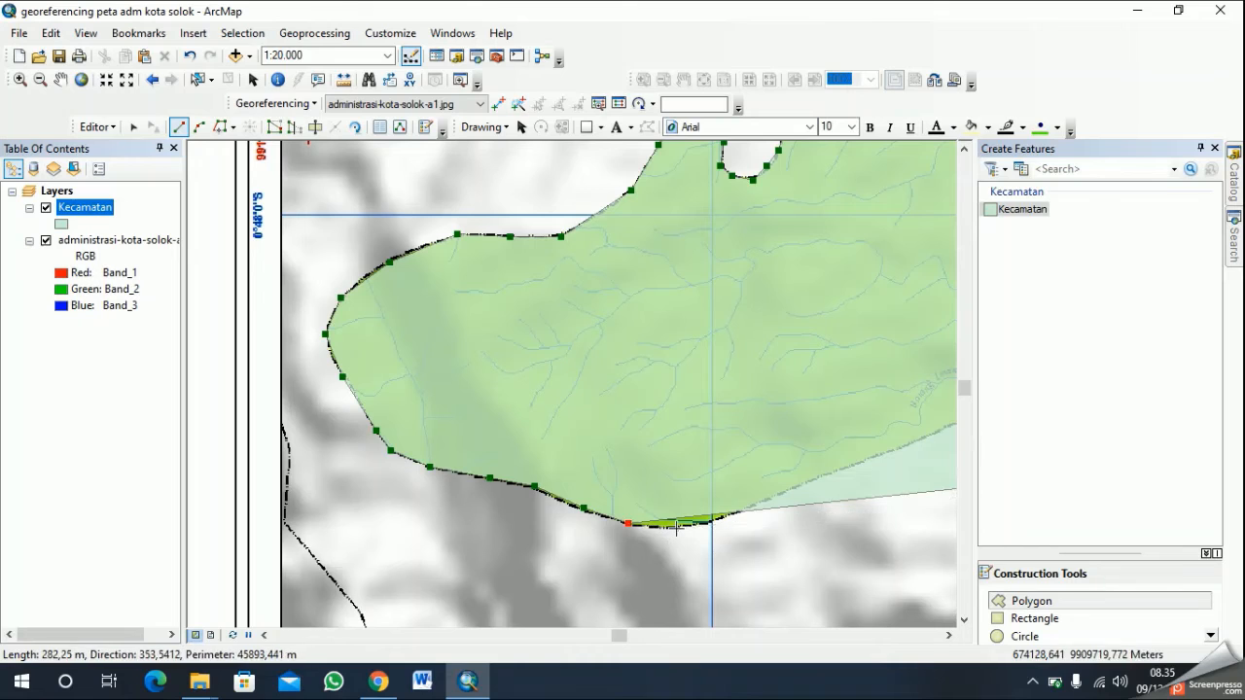
{"action": "left_click", "coordinate": [676, 528]}
{"action": "left_click", "coordinate": [726, 515]}
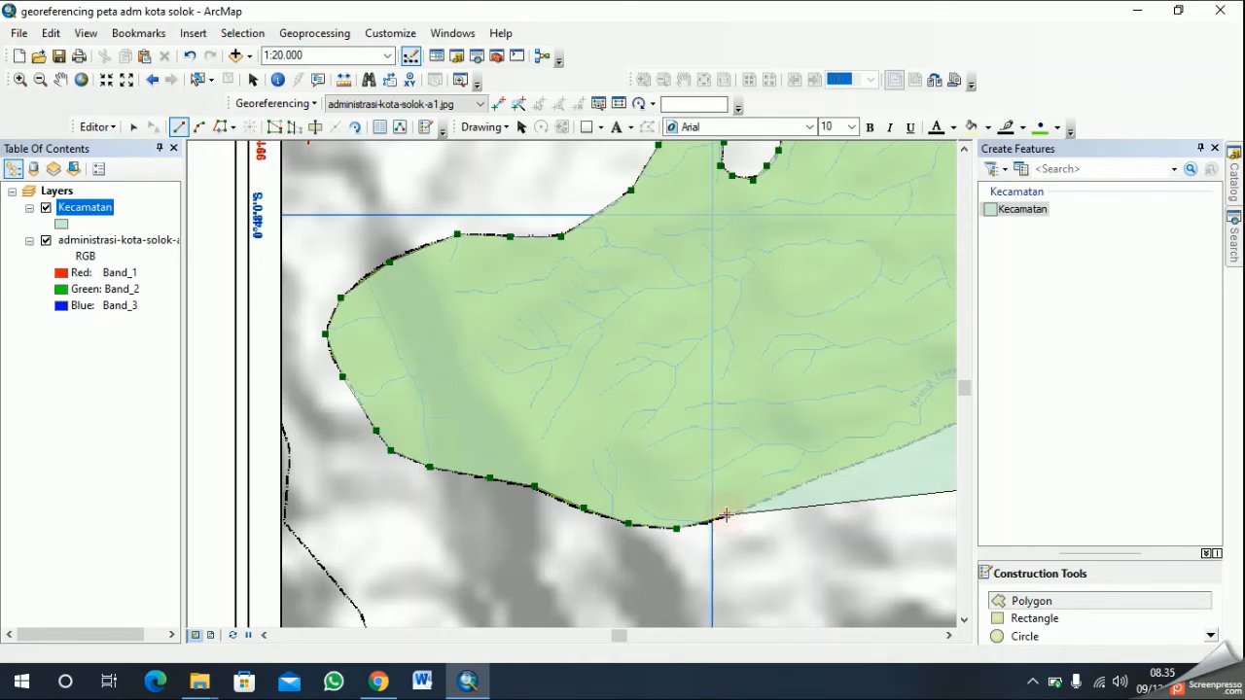
{"action": "left_click", "coordinate": [789, 493]}
{"action": "left_click", "coordinate": [837, 471]}
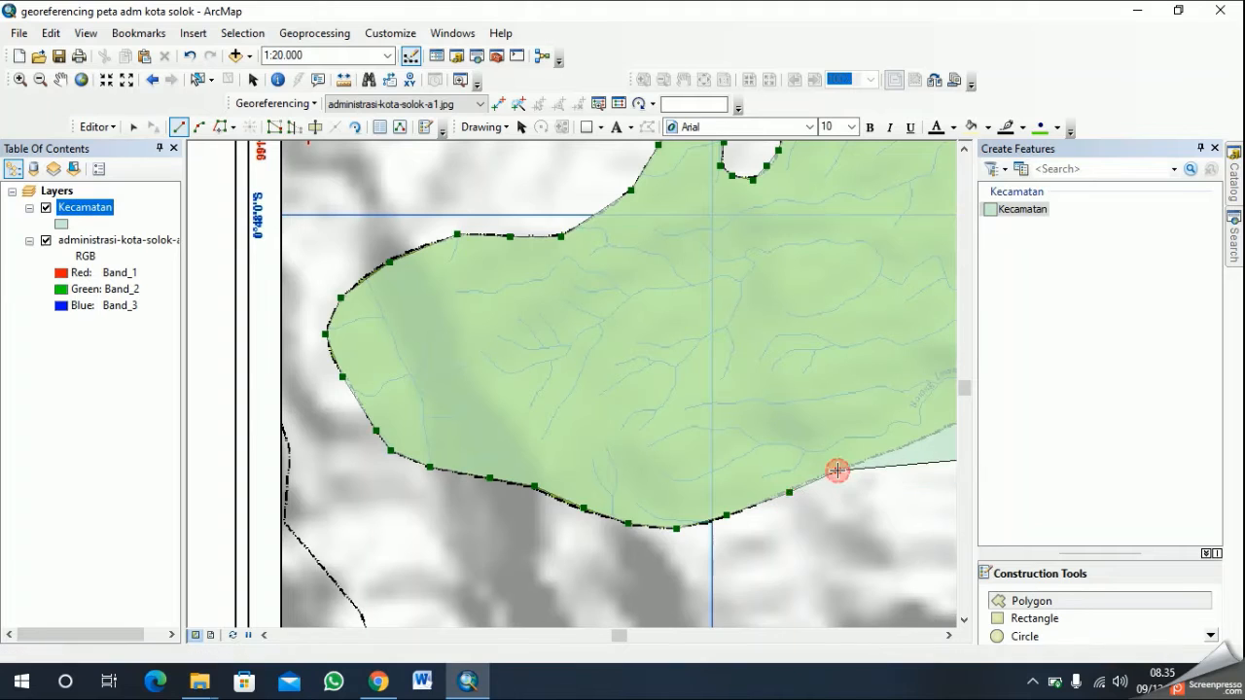
{"action": "left_click", "coordinate": [895, 448]}
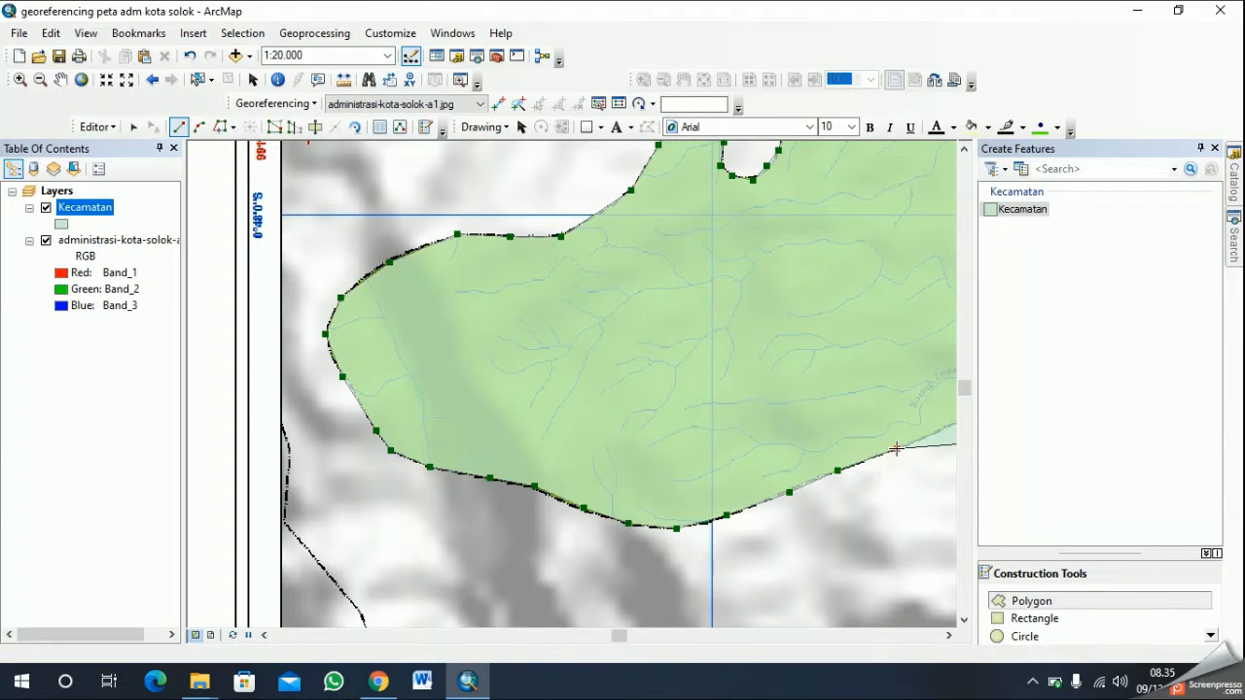
- Continue the district polygon sketch northeast along the nearly straight southern boundary with ten vertices, ending just past the vertical grid line
{"action": "left_click", "coordinate": [60, 82]}
{"action": "left_click_drag", "start_coordinate": [749, 381], "coordinate": [340, 409]}
{"action": "left_click_drag", "start_coordinate": [886, 529], "coordinate": [741, 530]}
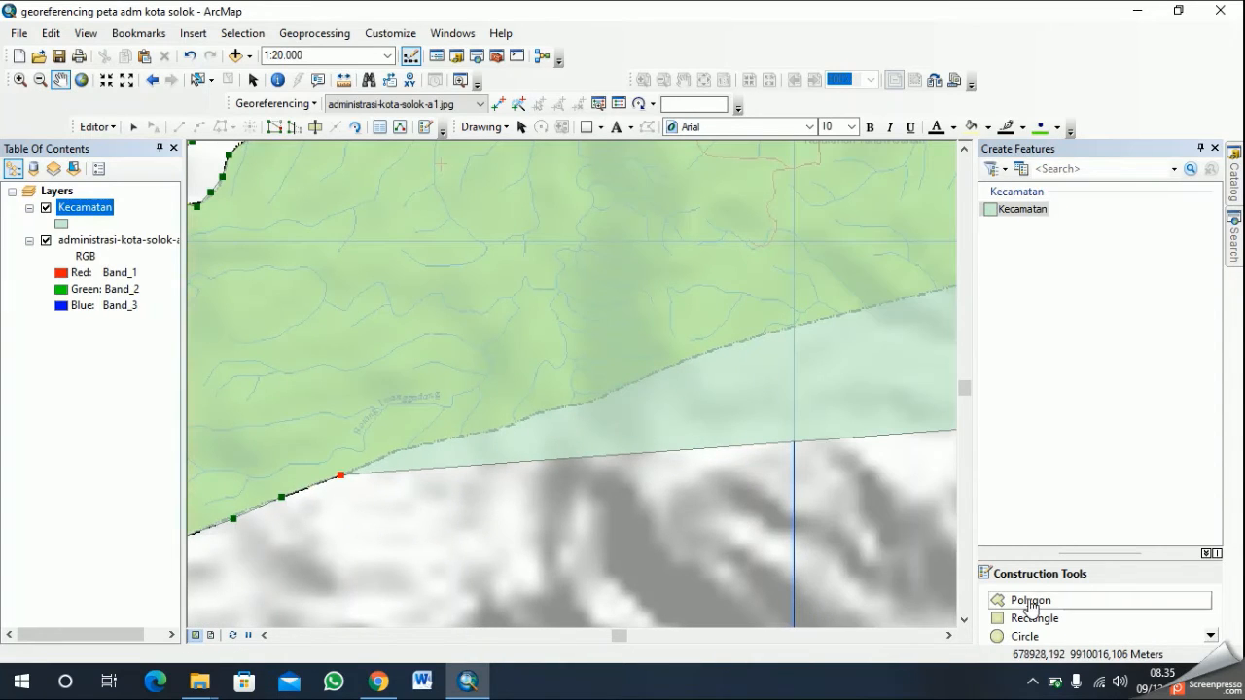
{"action": "left_click", "coordinate": [1031, 603]}
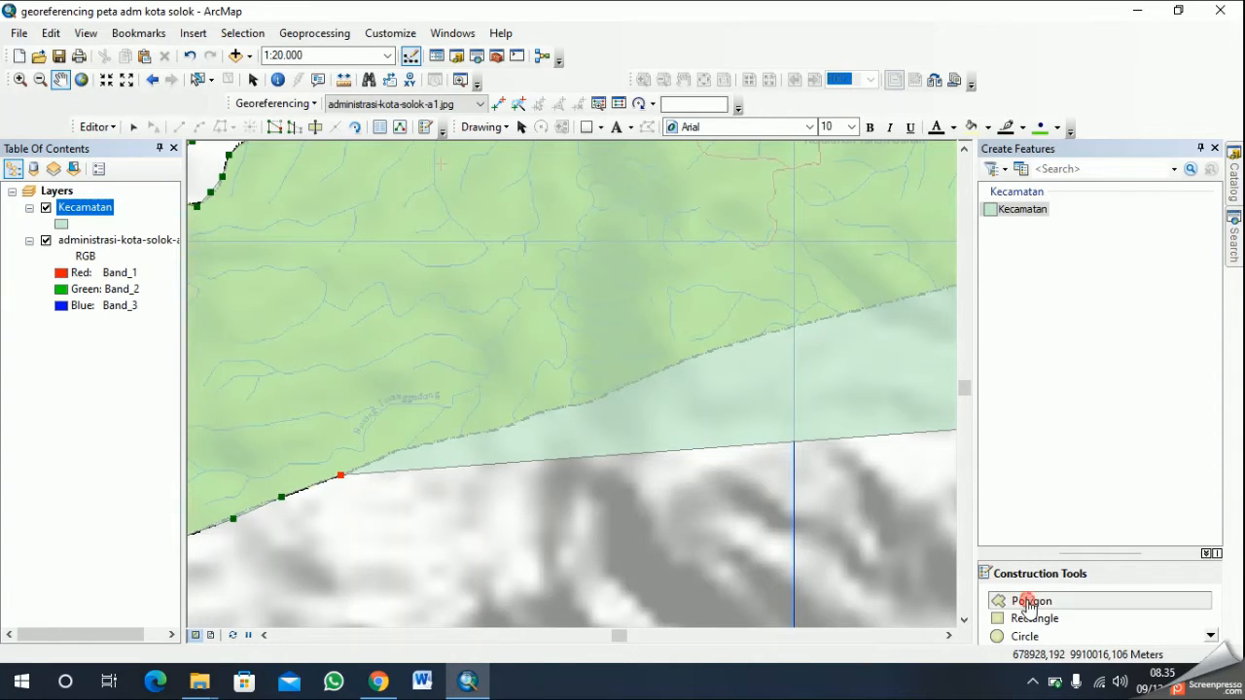
{"action": "left_click", "coordinate": [392, 454]}
{"action": "left_click", "coordinate": [431, 443]}
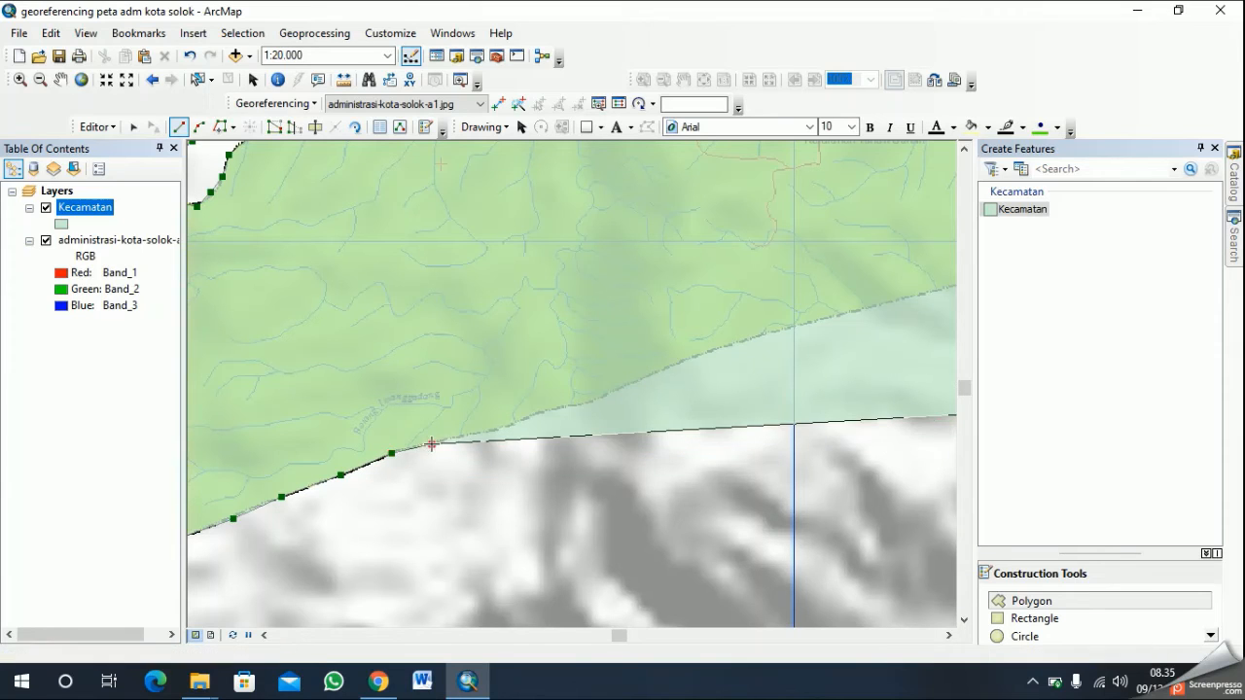
{"action": "left_click", "coordinate": [456, 439]}
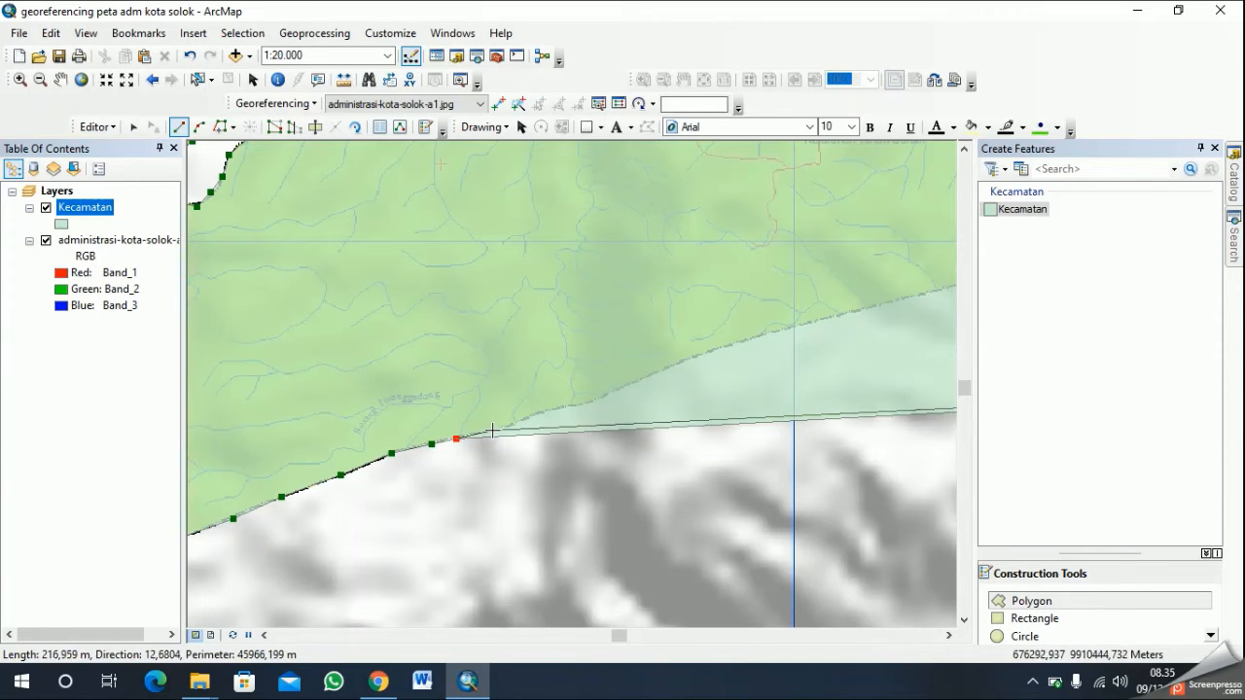
{"action": "left_click", "coordinate": [497, 431]}
{"action": "left_click", "coordinate": [543, 412]}
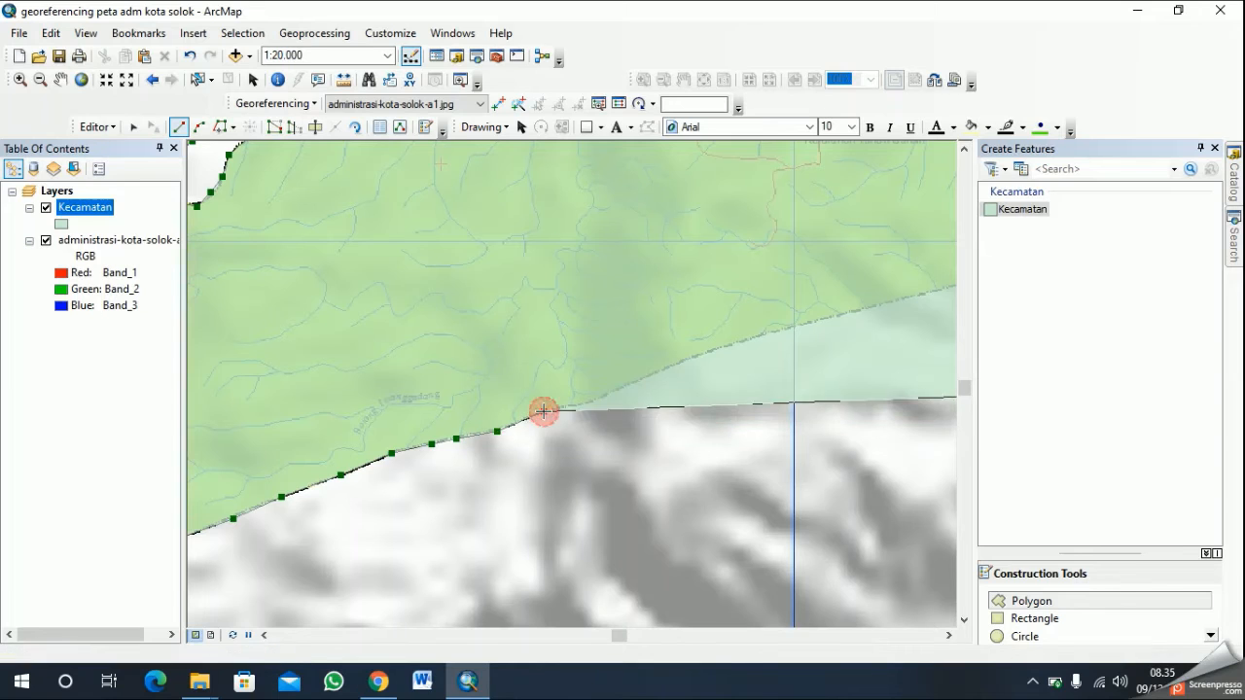
{"action": "left_click", "coordinate": [573, 405]}
{"action": "left_click", "coordinate": [595, 396]}
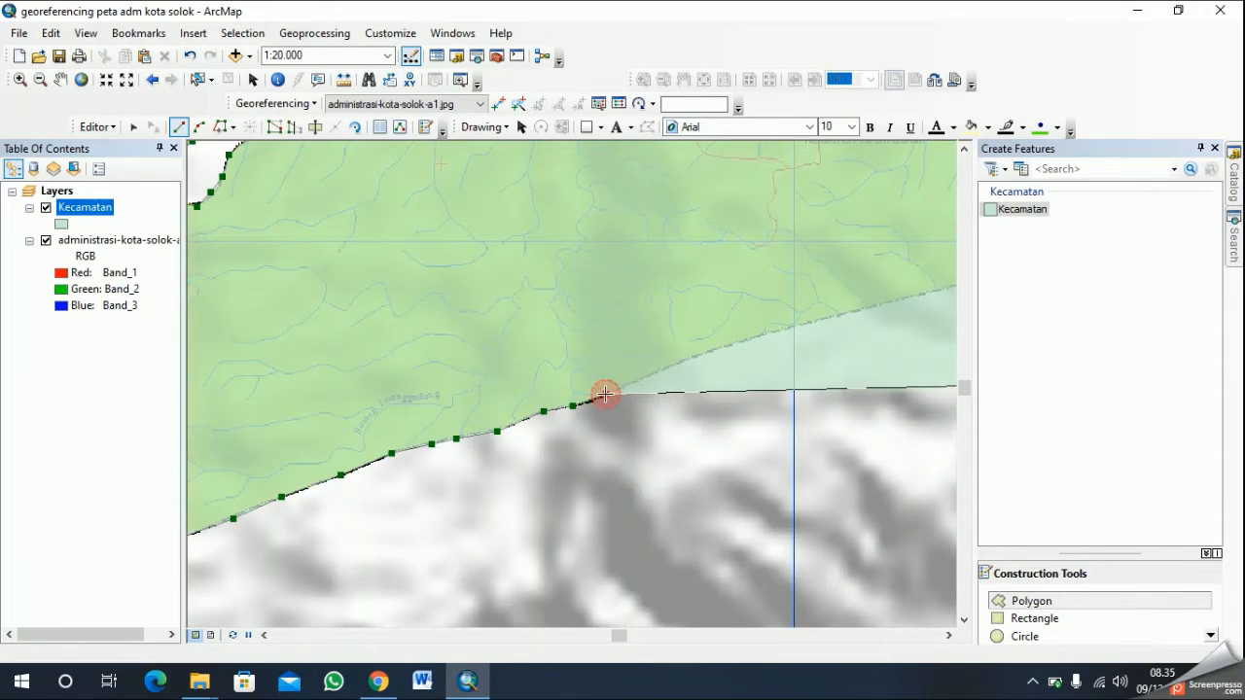
{"action": "left_click", "coordinate": [675, 365]}
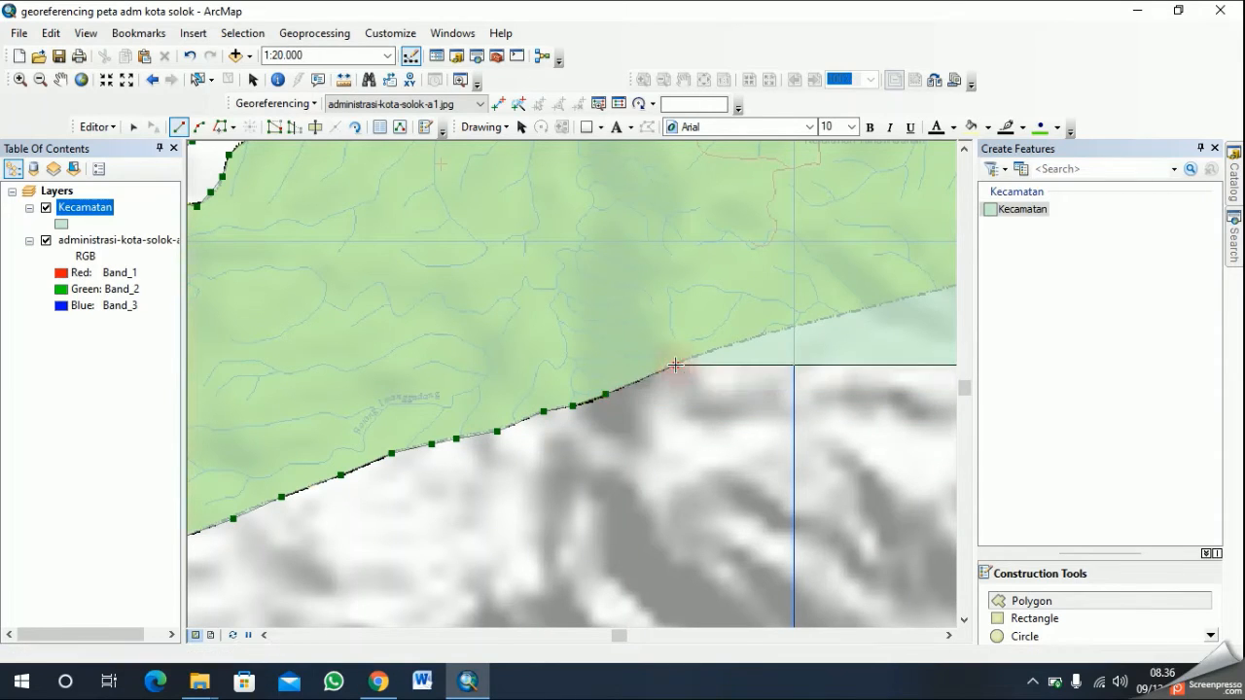
{"action": "left_click", "coordinate": [768, 332]}
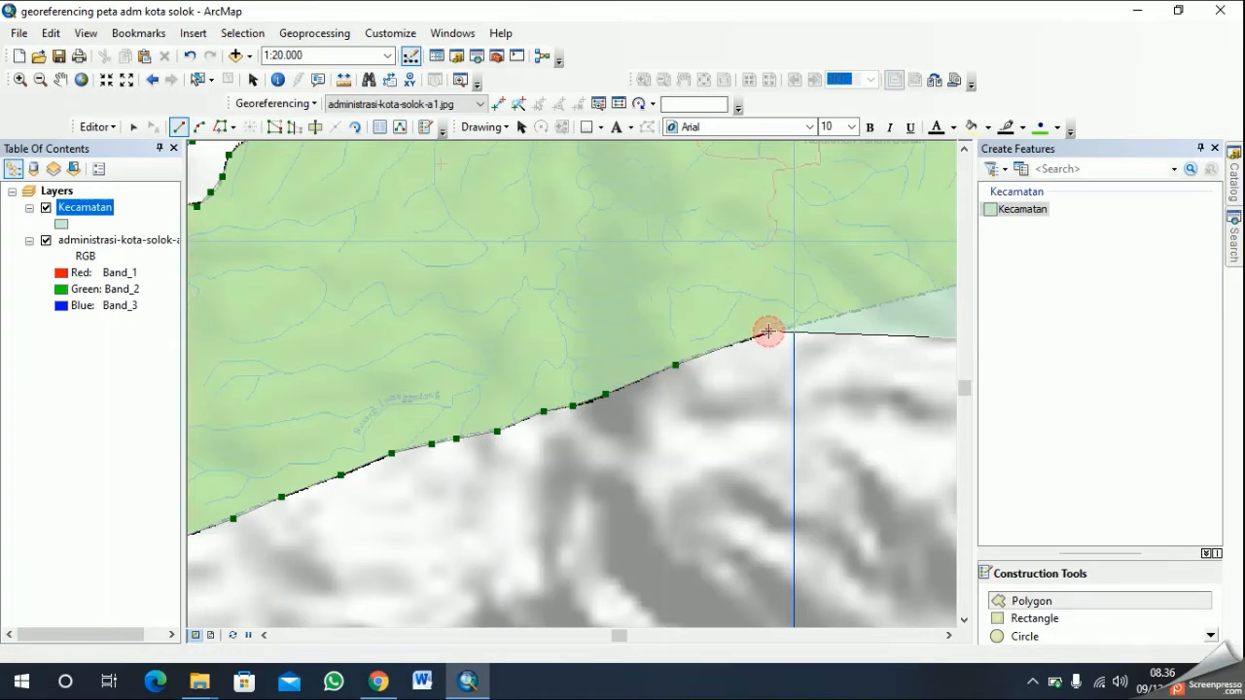
{"action": "left_click", "coordinate": [856, 311]}
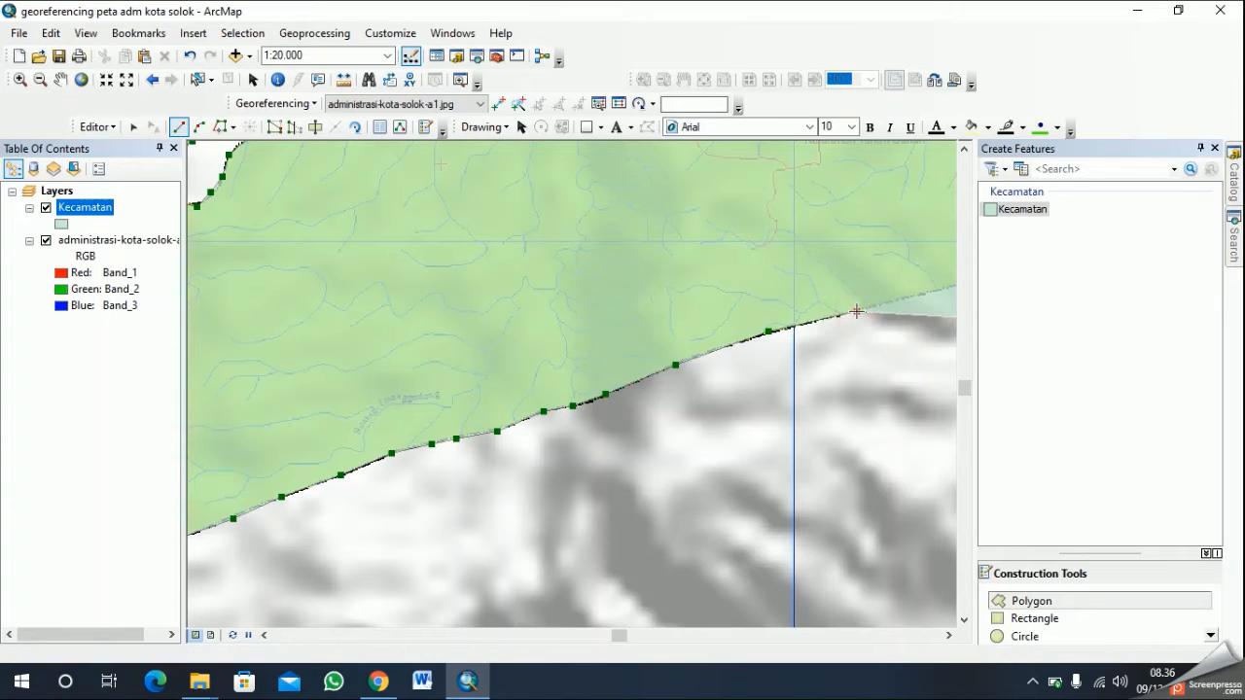
- Extend the polygon sketch along the boundary south of Kelurahan Tanah Garam with six vertices, up to the foot of the small notch
{"action": "left_click", "coordinate": [61, 79]}
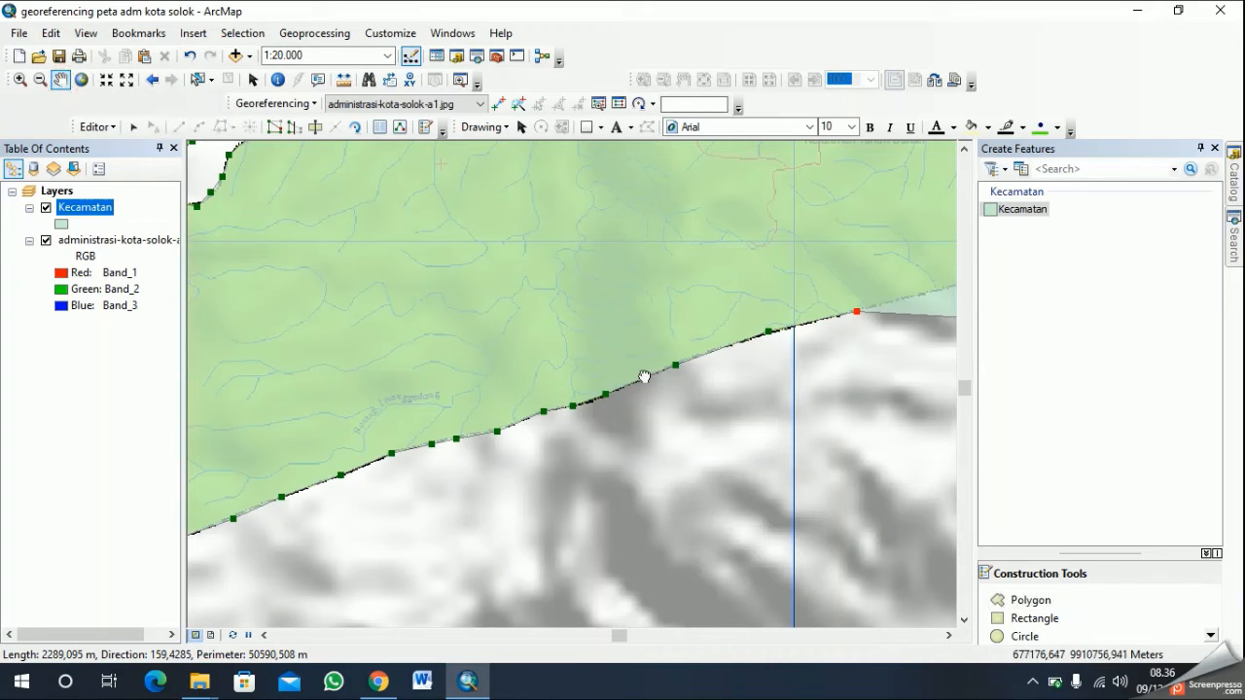
{"action": "left_click_drag", "start_coordinate": [644, 377], "coordinate": [386, 434]}
{"action": "left_click_drag", "start_coordinate": [914, 405], "coordinate": [764, 497]}
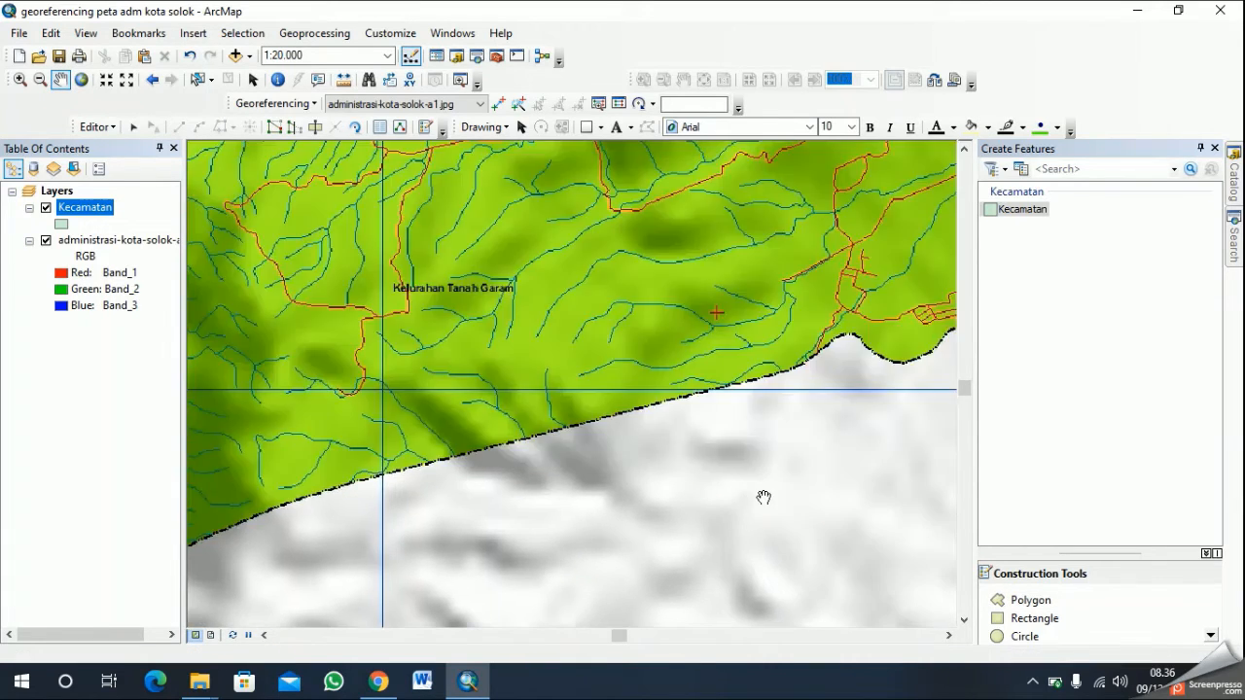
{"action": "left_click_drag", "start_coordinate": [837, 484], "coordinate": [745, 500]}
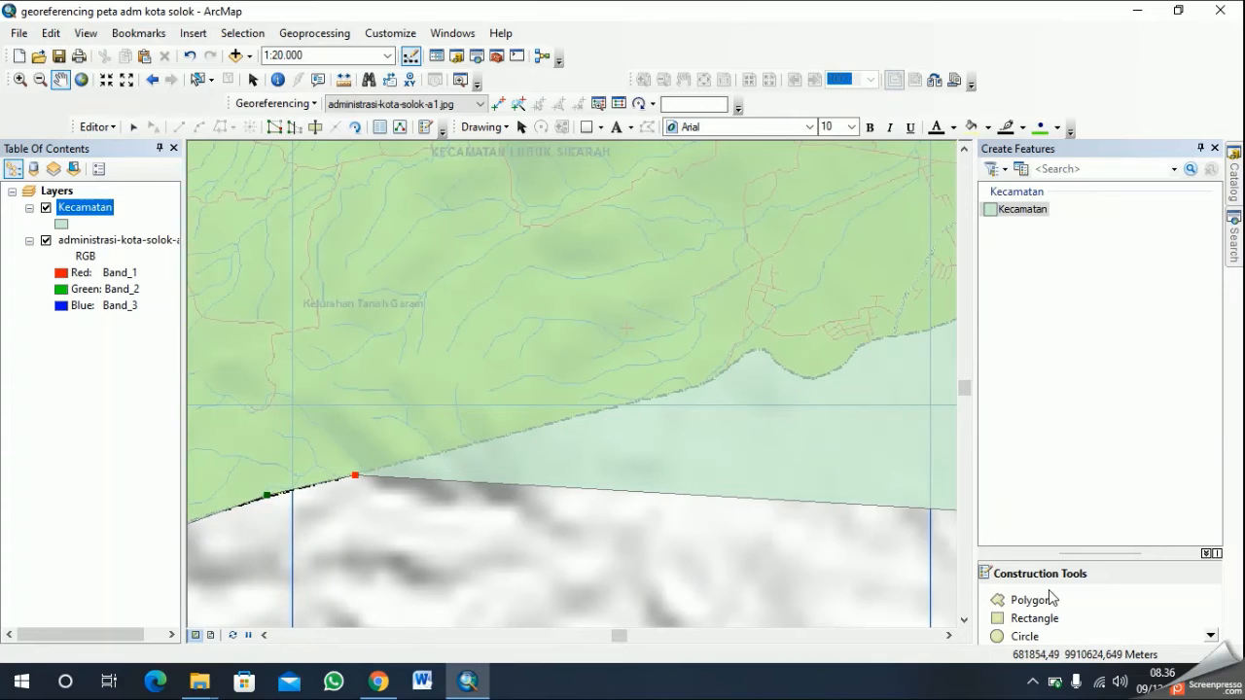
{"action": "left_click", "coordinate": [1055, 600]}
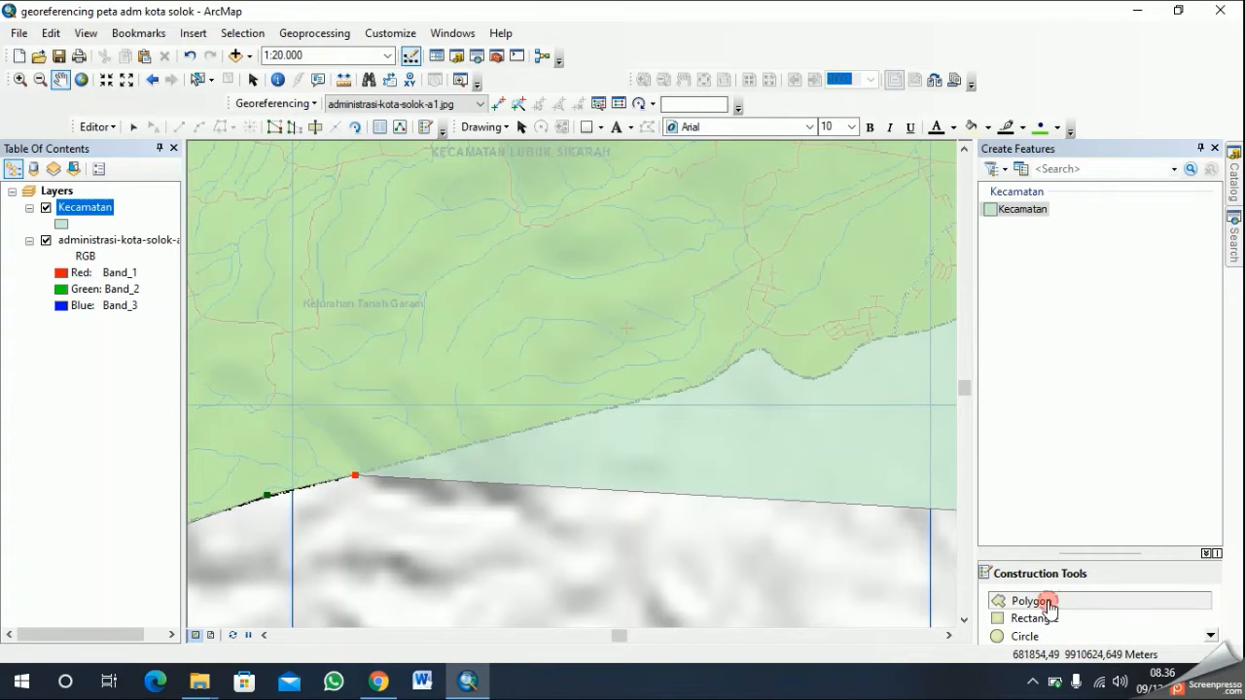
{"action": "left_click", "coordinate": [482, 444]}
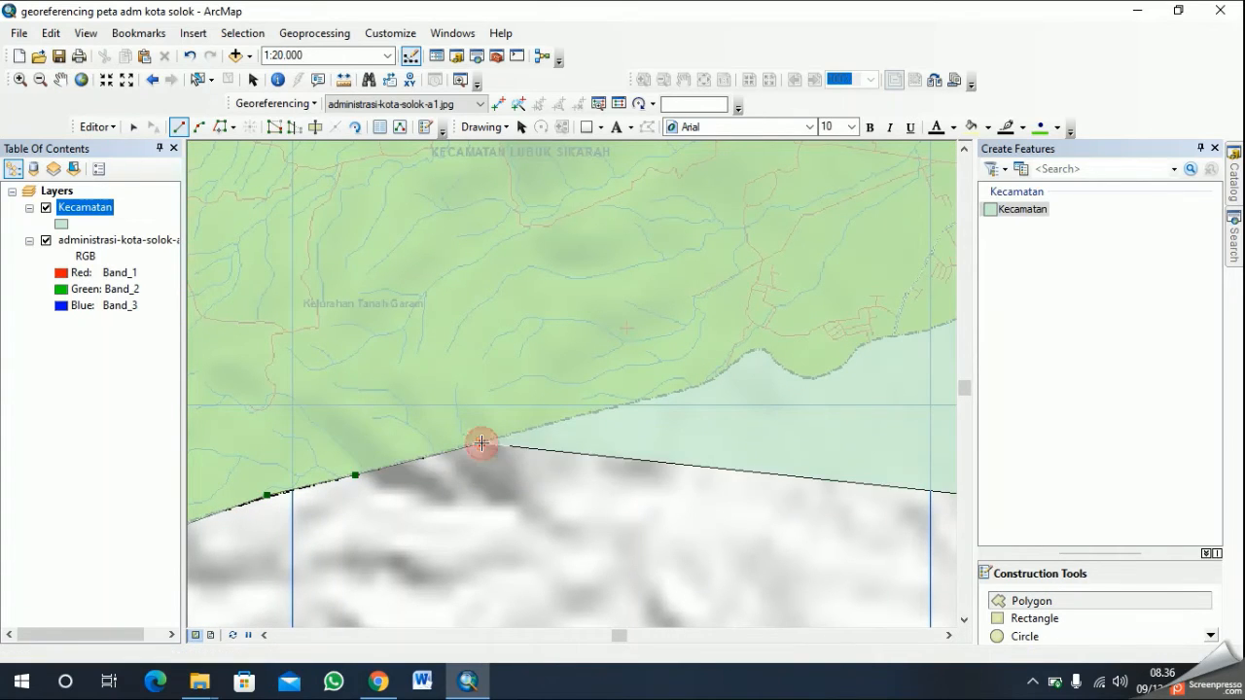
{"action": "left_click", "coordinate": [553, 424]}
{"action": "left_click", "coordinate": [610, 408]}
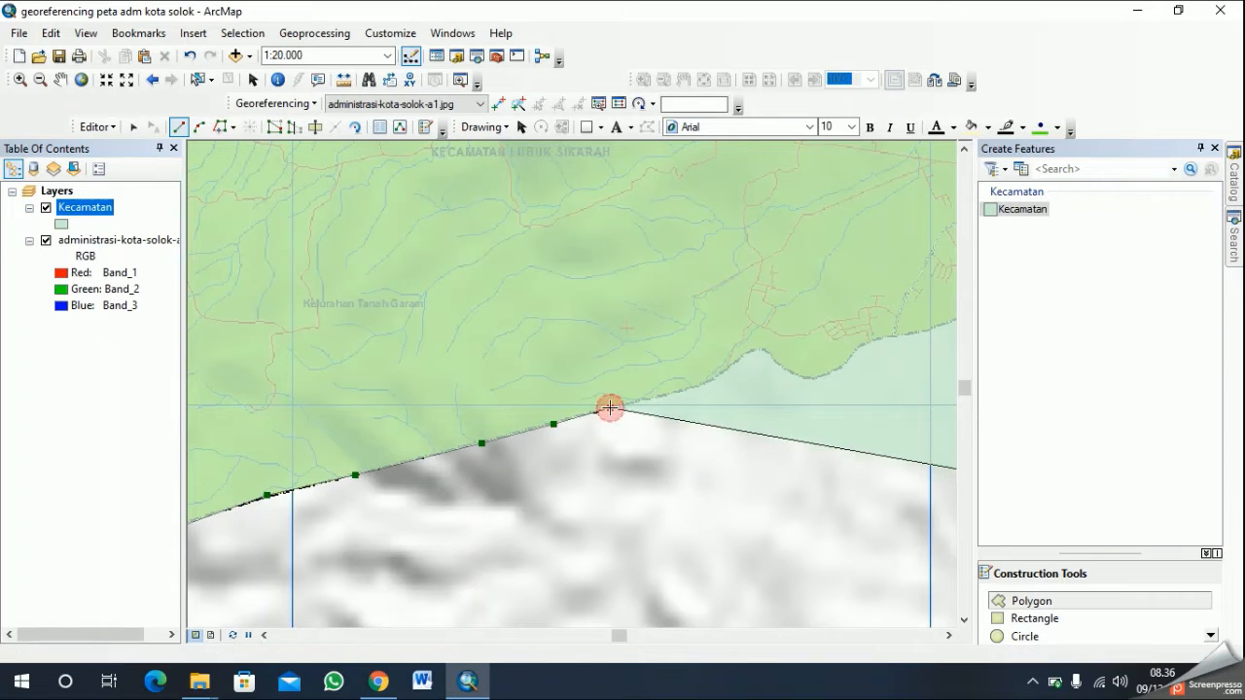
{"action": "left_click", "coordinate": [655, 399]}
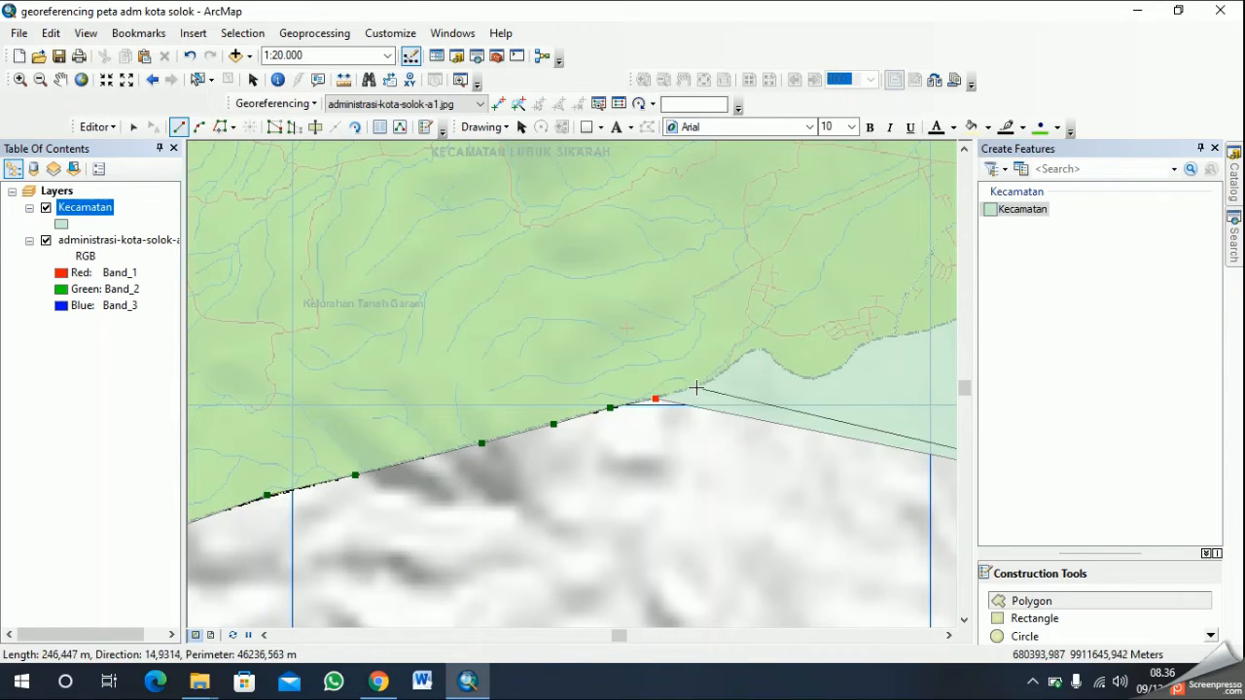
{"action": "left_click", "coordinate": [697, 388]}
{"action": "left_click", "coordinate": [715, 377]}
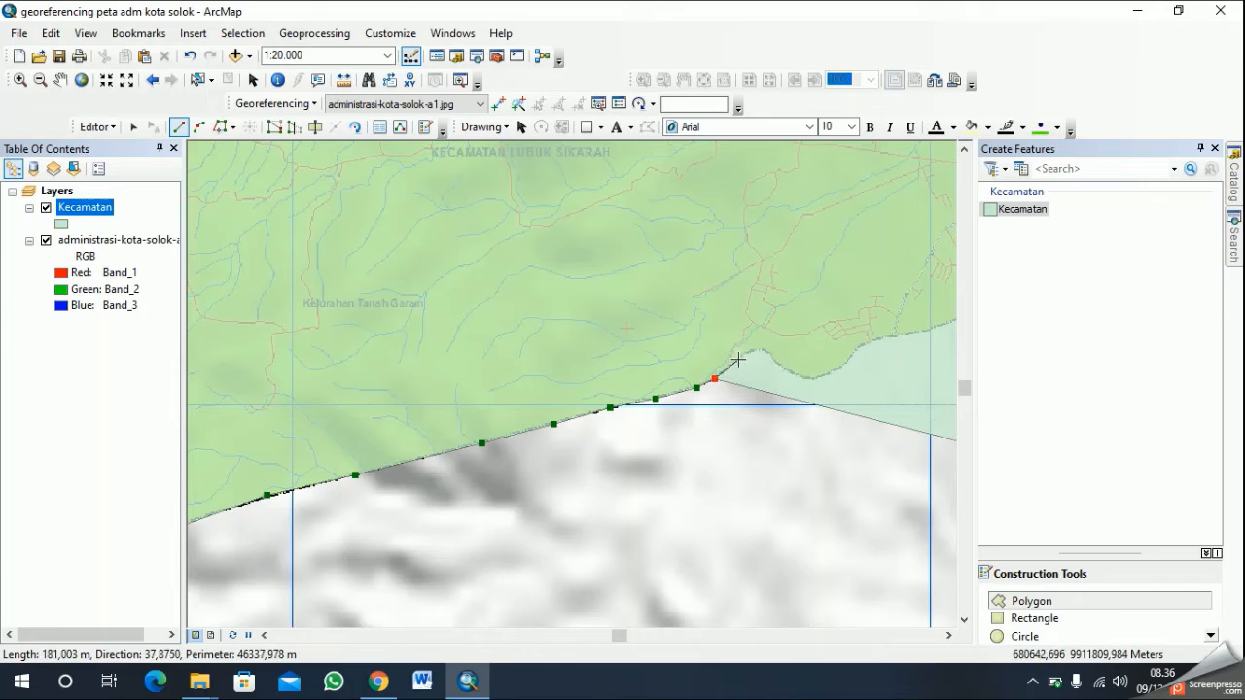
- Trace the boundary's small notch and the rounded bulge east of it with nine closely spaced vertices
{"action": "left_click", "coordinate": [734, 359]}
{"action": "left_click", "coordinate": [748, 350]}
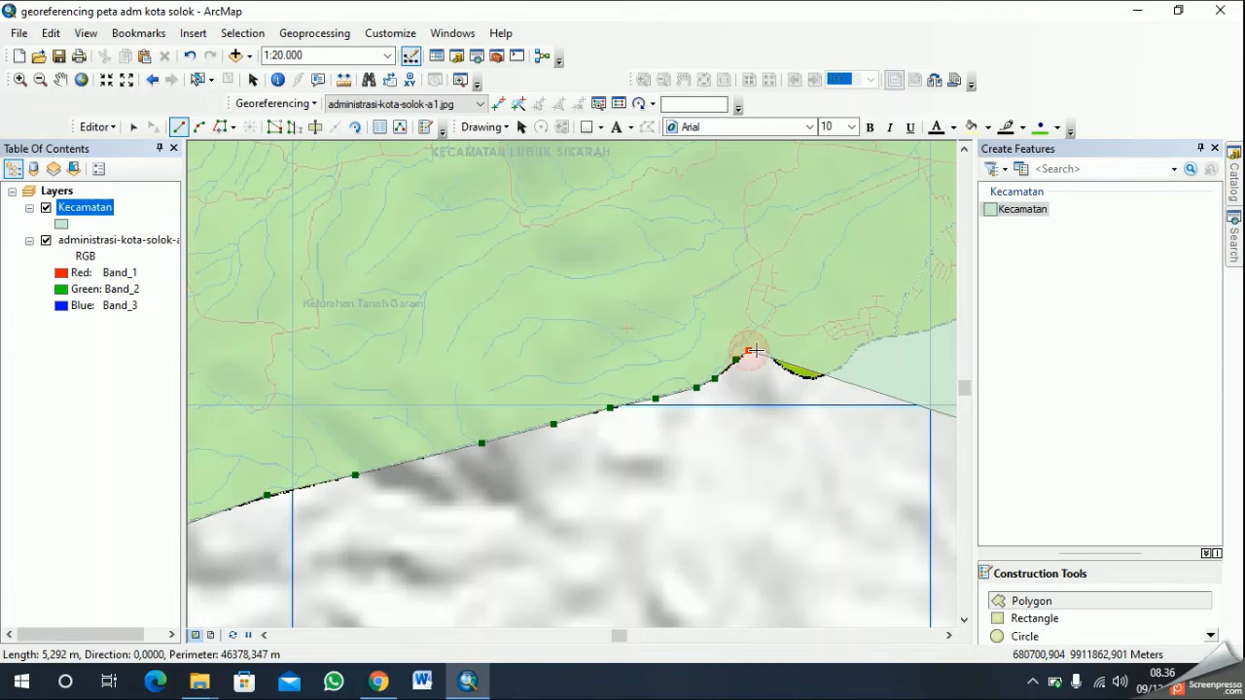
{"action": "left_click", "coordinate": [765, 349]}
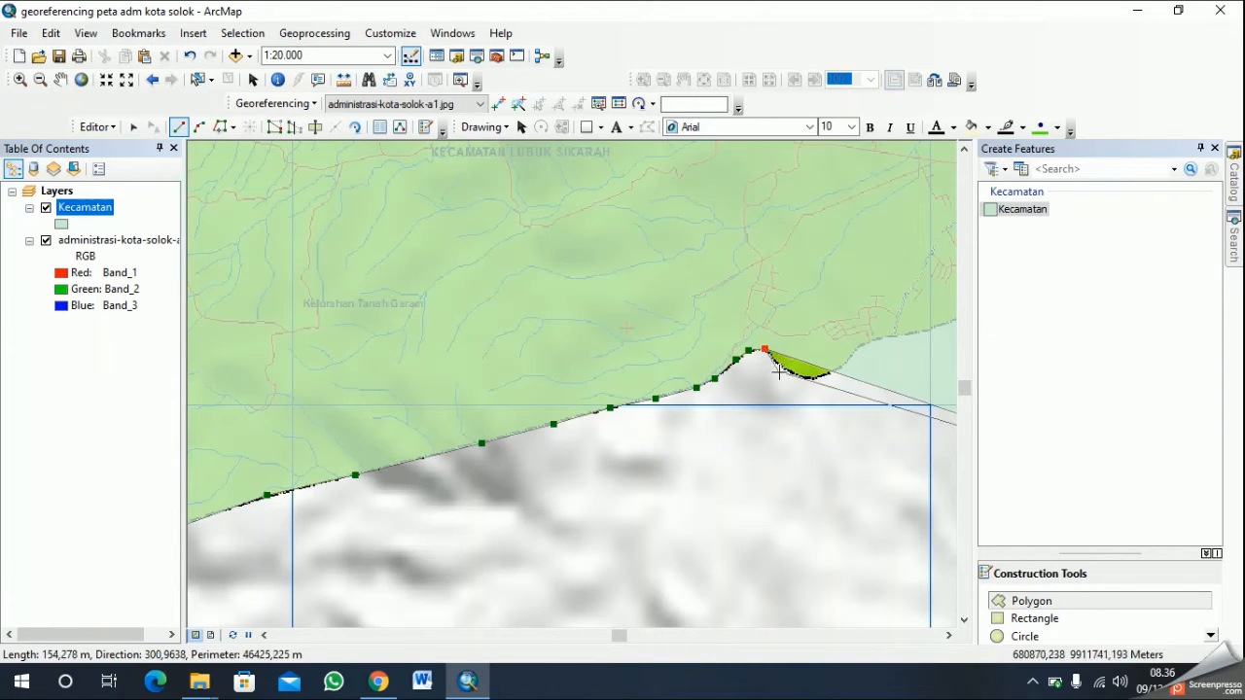
{"action": "left_click", "coordinate": [780, 366]}
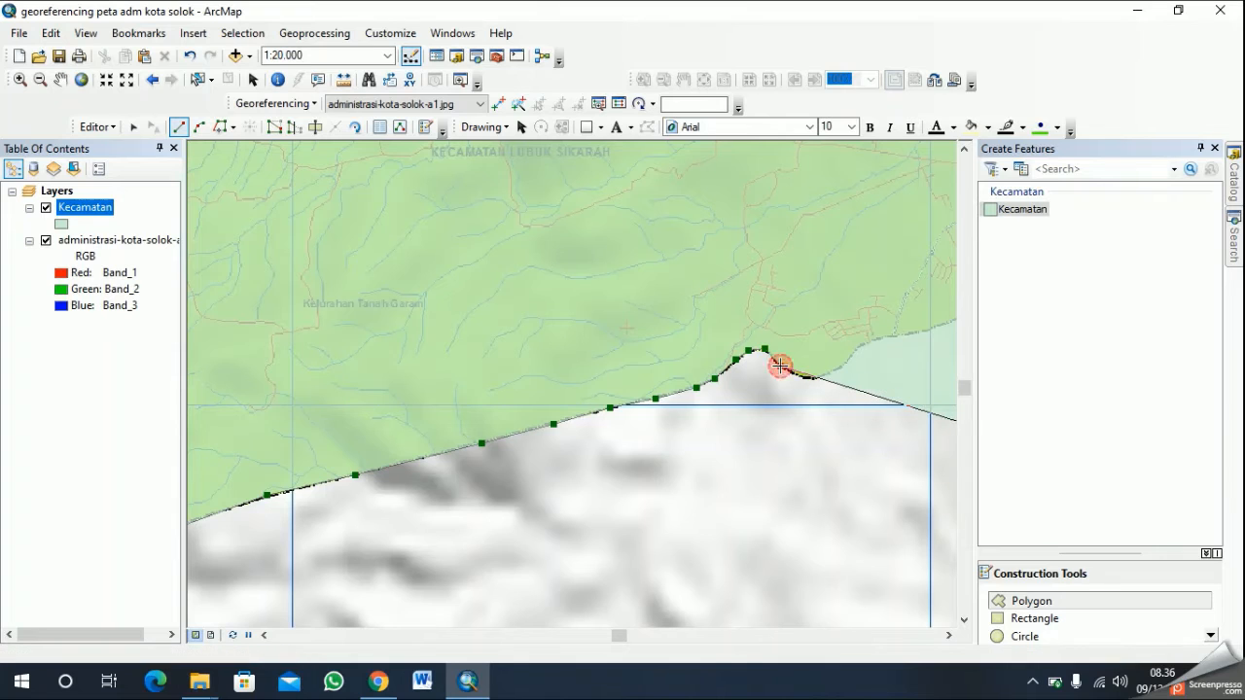
{"action": "left_click", "coordinate": [804, 376]}
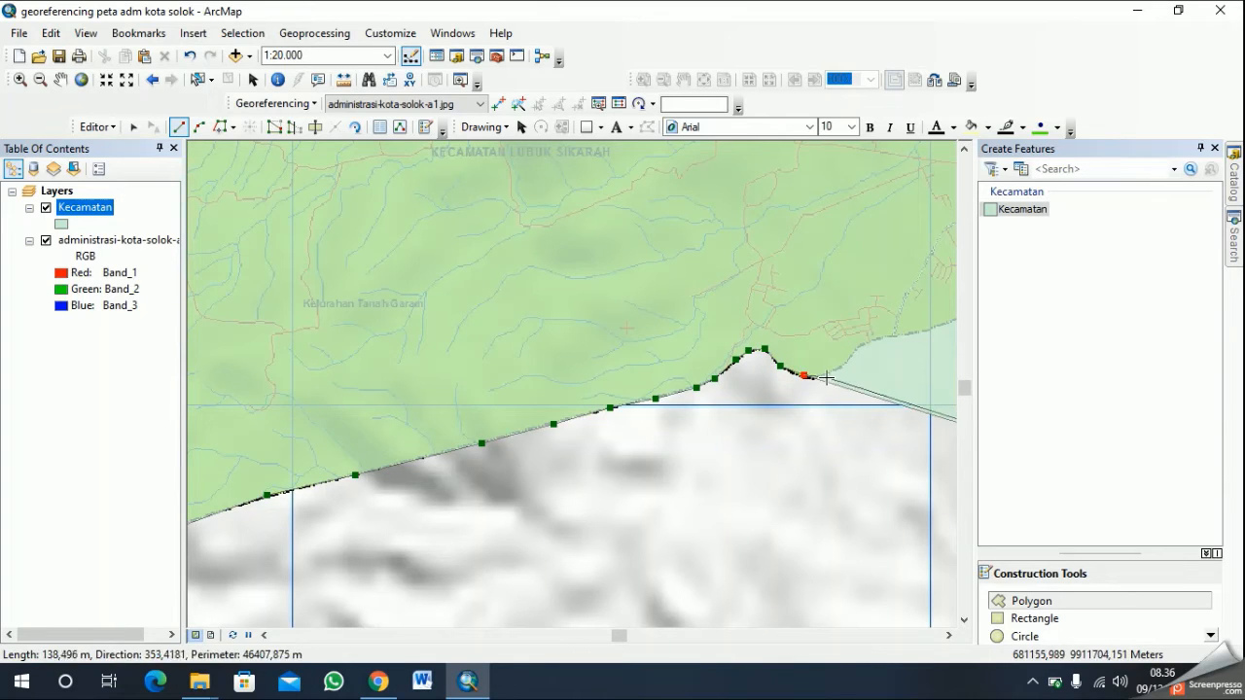
{"action": "left_click", "coordinate": [822, 374]}
{"action": "left_click", "coordinate": [844, 364]}
{"action": "left_click", "coordinate": [860, 347]}
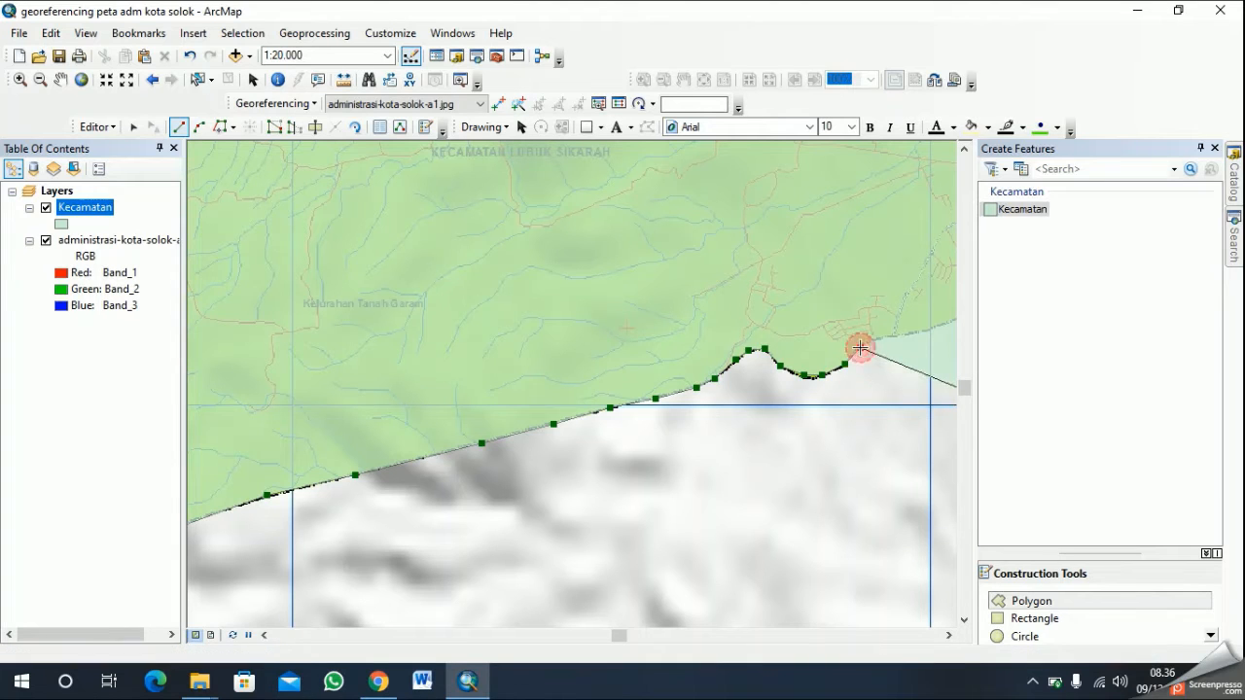
{"action": "left_click", "coordinate": [885, 337]}
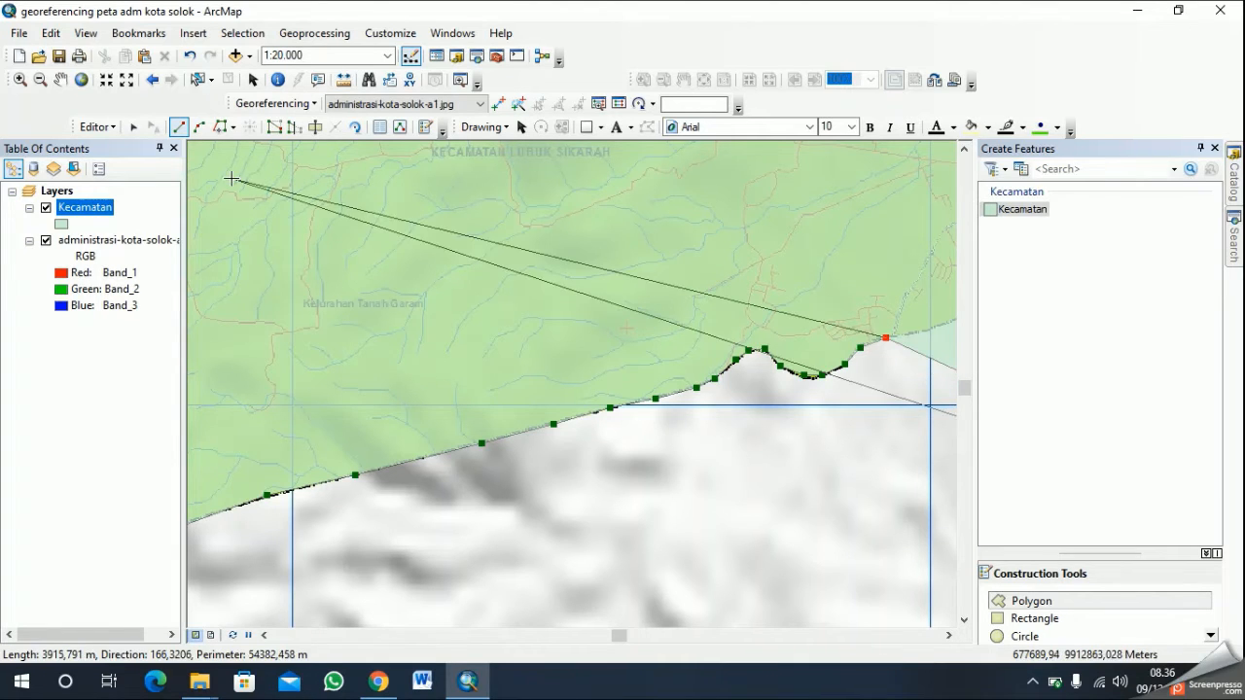
- Continue the polygon sketch east with eight vertices, over the boundary's peak and partway down its southeastern slope
{"action": "left_click", "coordinate": [60, 79]}
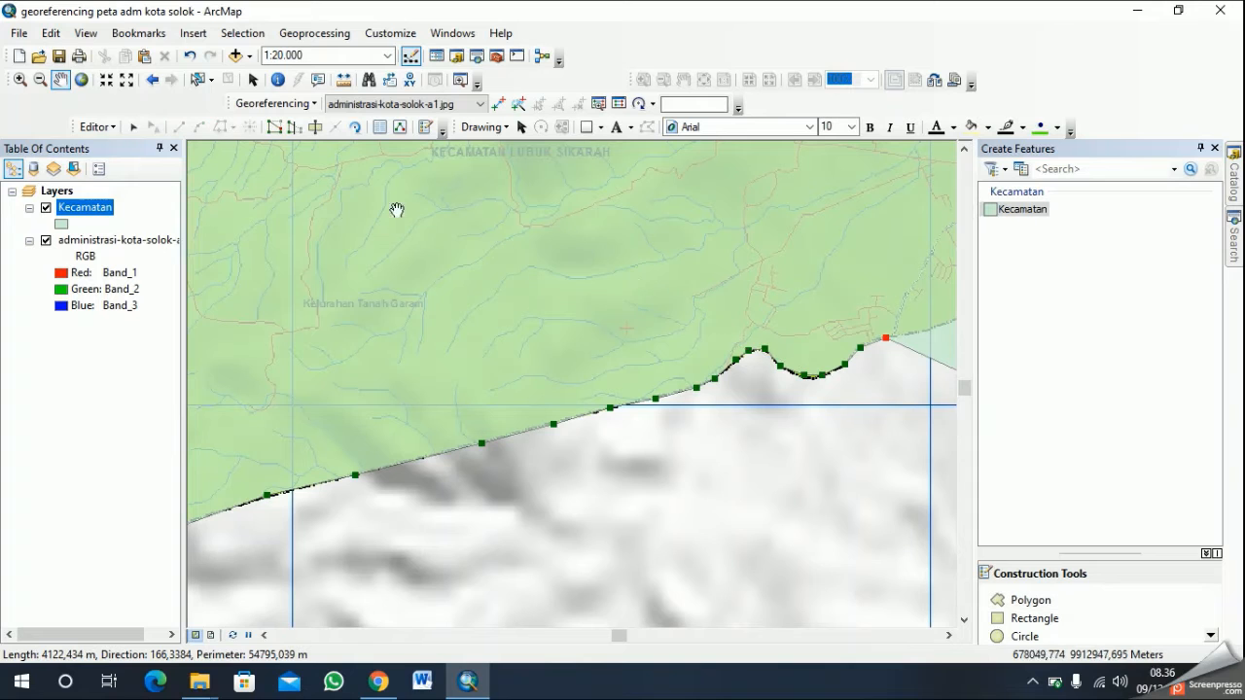
{"action": "left_click_drag", "start_coordinate": [698, 393], "coordinate": [403, 431]}
{"action": "left_click_drag", "start_coordinate": [784, 461], "coordinate": [575, 474]}
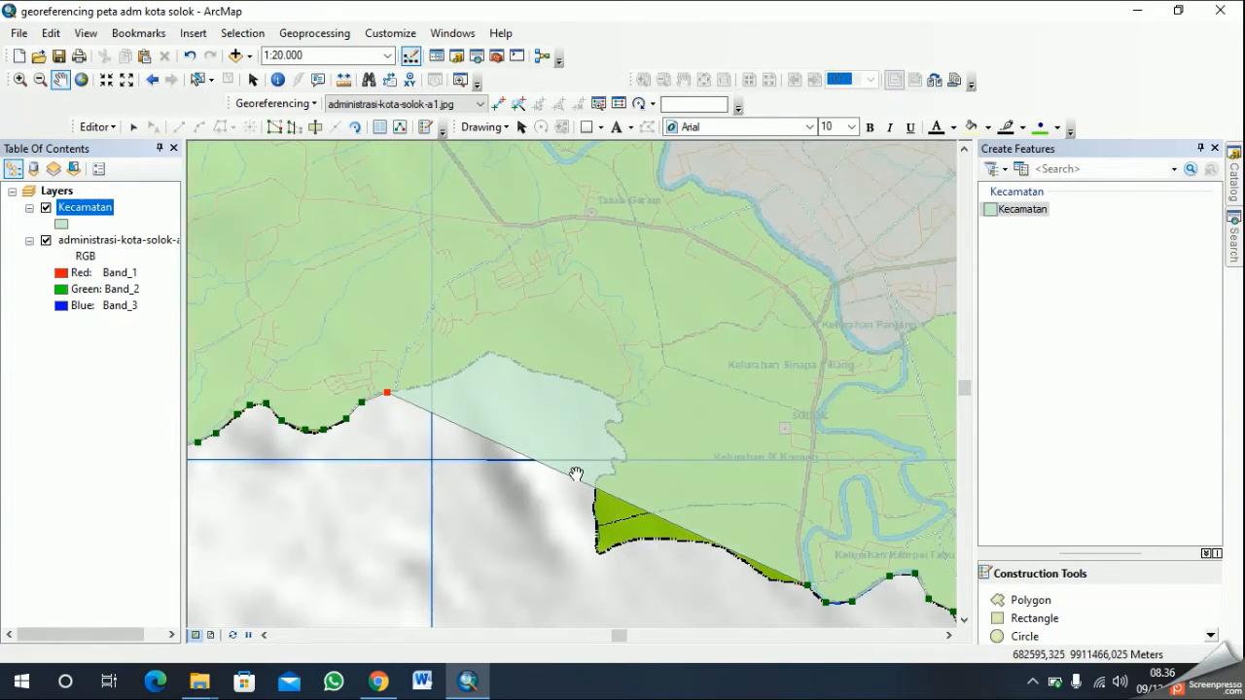
{"action": "left_click", "coordinate": [1038, 603]}
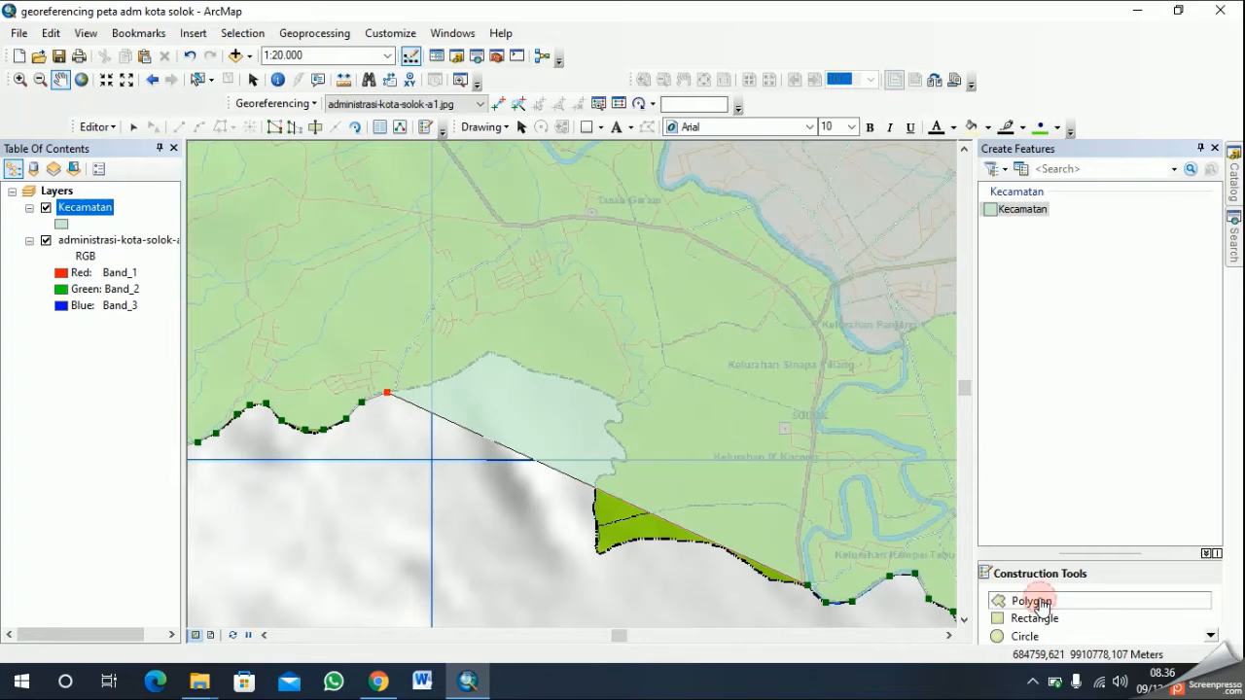
{"action": "left_click", "coordinate": [431, 386]}
{"action": "left_click", "coordinate": [453, 375]}
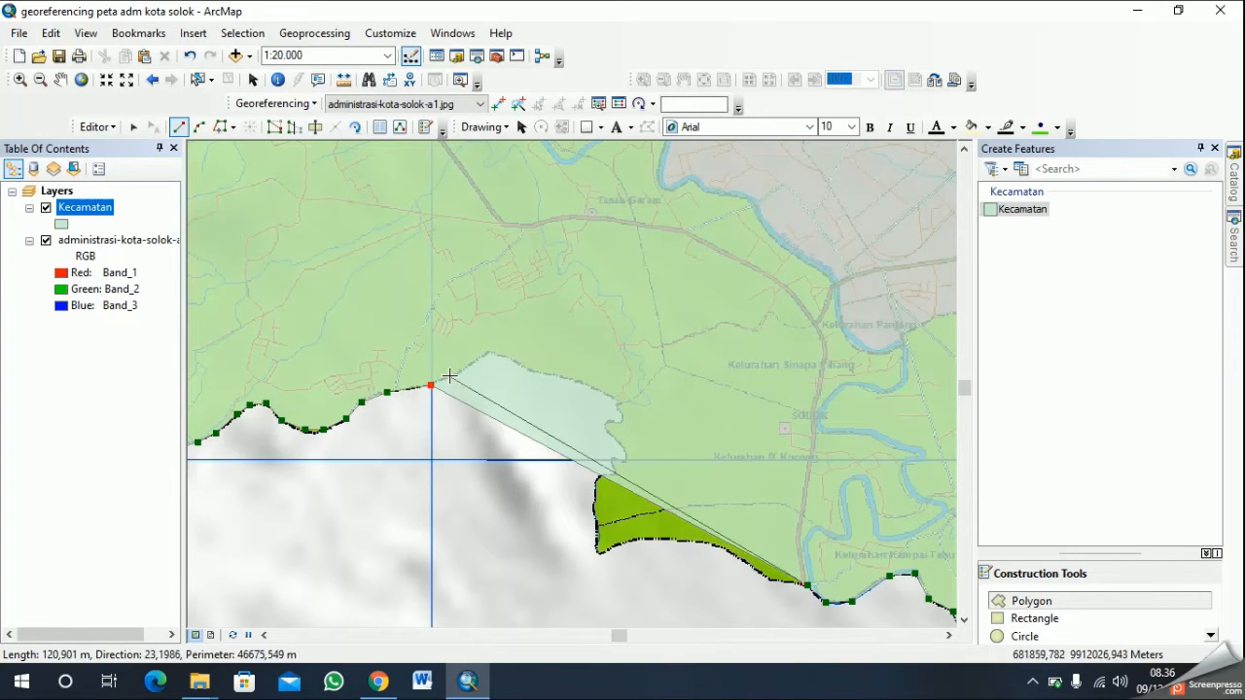
{"action": "left_click", "coordinate": [474, 364]}
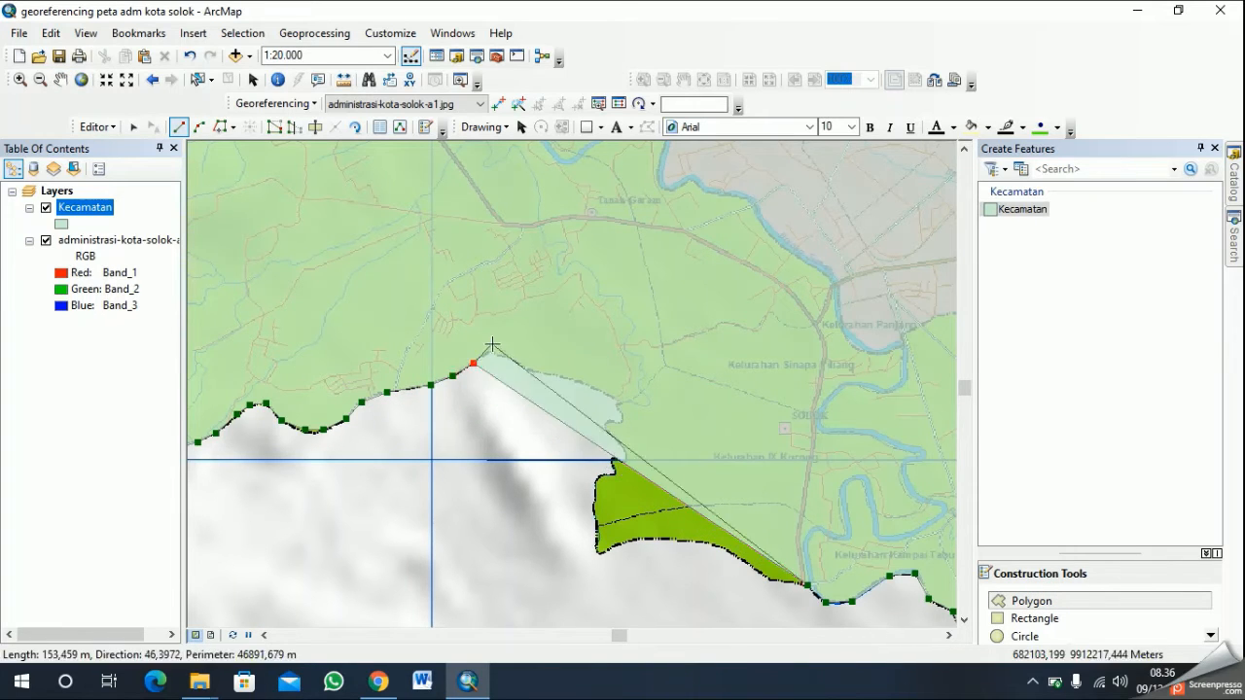
{"action": "left_click", "coordinate": [487, 354]}
{"action": "left_click", "coordinate": [497, 356]}
{"action": "left_click", "coordinate": [518, 362]}
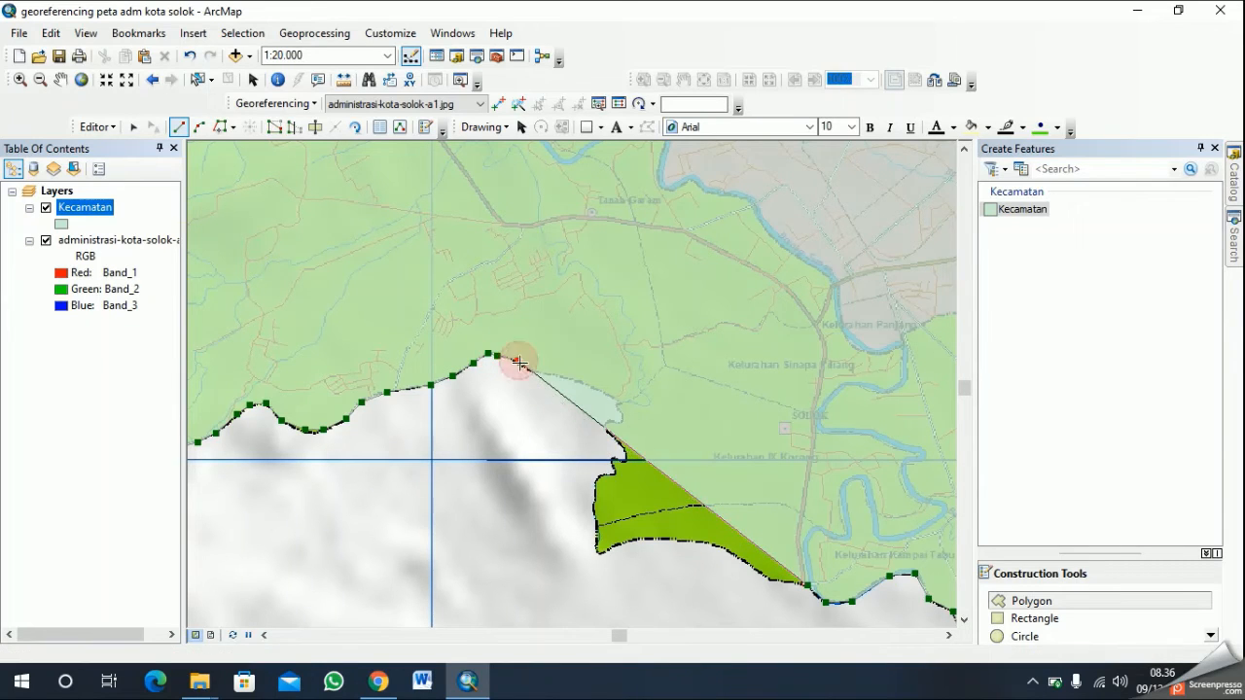
{"action": "left_click", "coordinate": [530, 375]}
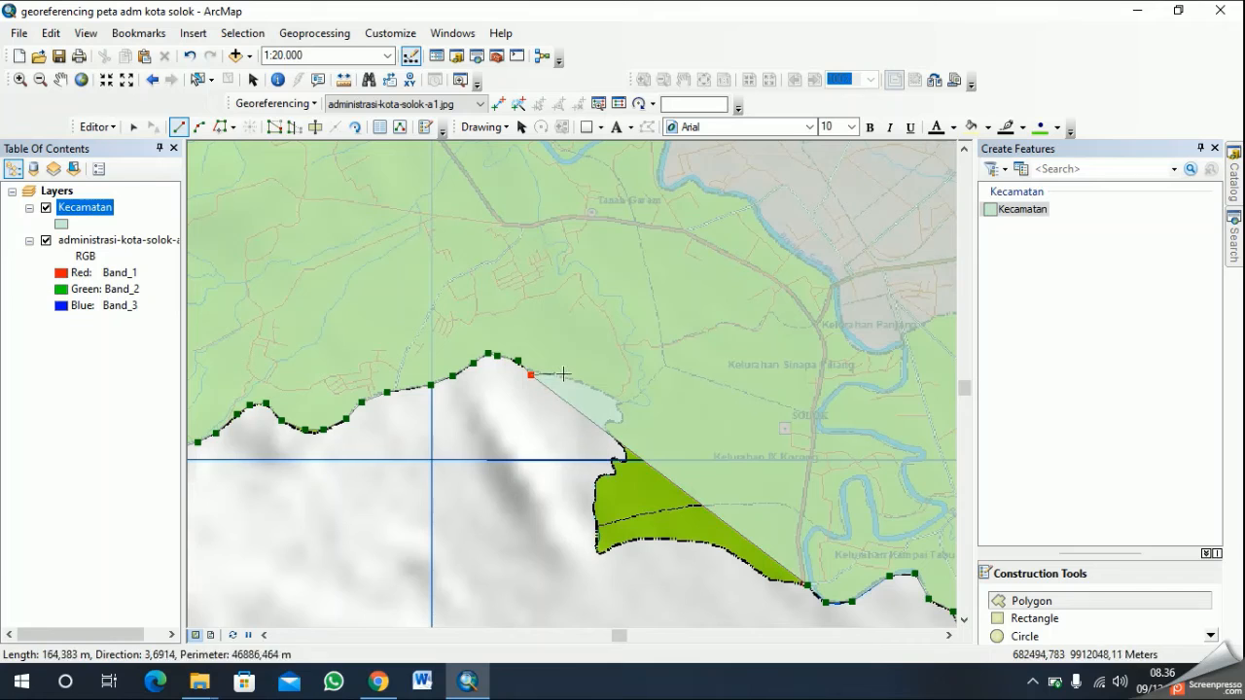
{"action": "left_click", "coordinate": [572, 379]}
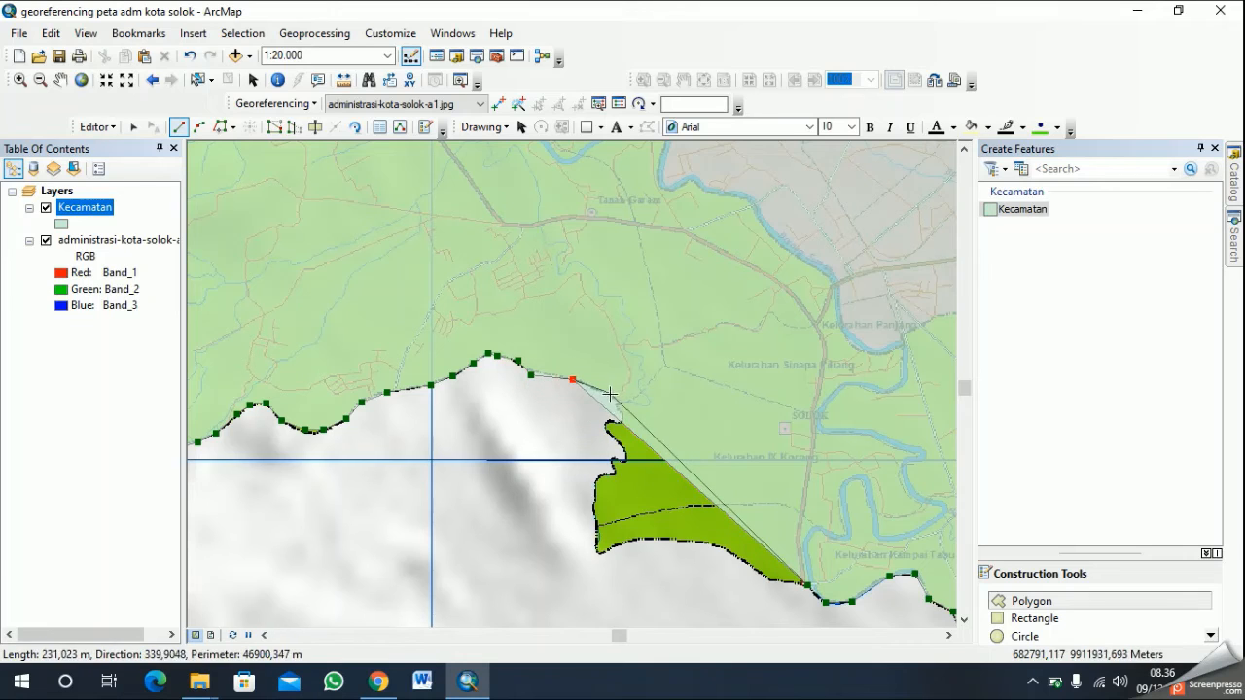
- Continue the polygon sketch down the jagged, indented stretch of boundary with closely spaced vertices, ending just below the horizontal grid line
{"action": "left_click", "coordinate": [611, 396]}
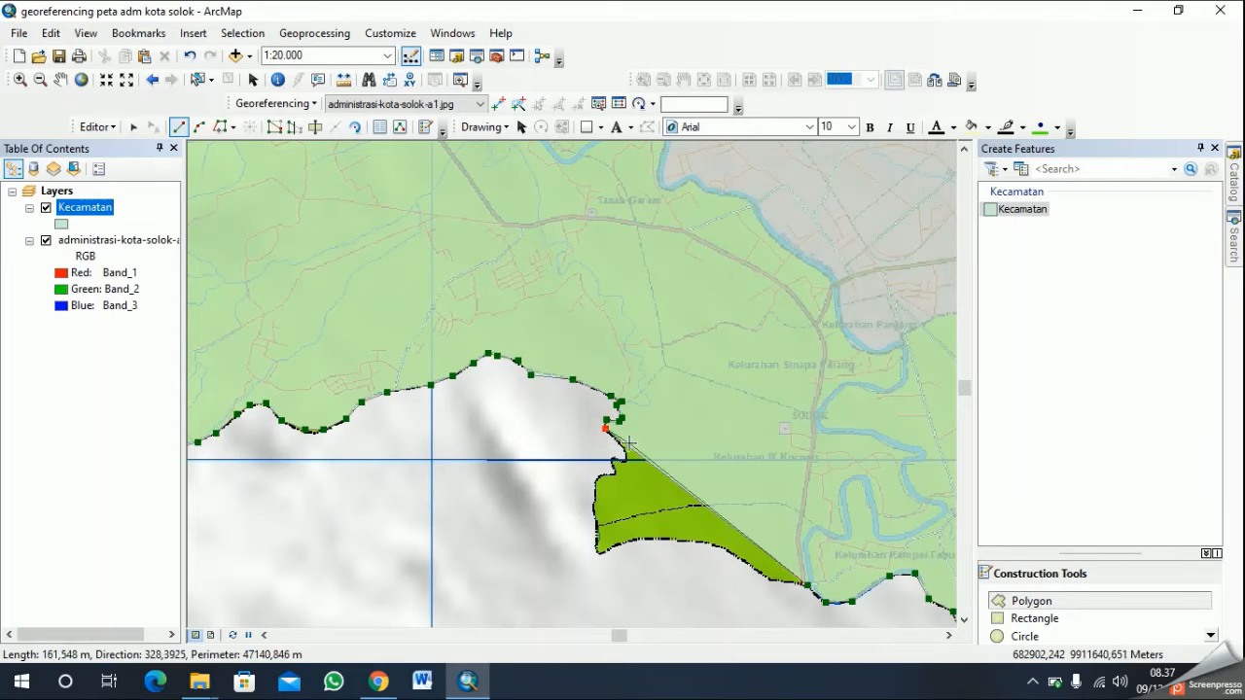
{"action": "left_click", "coordinate": [623, 451]}
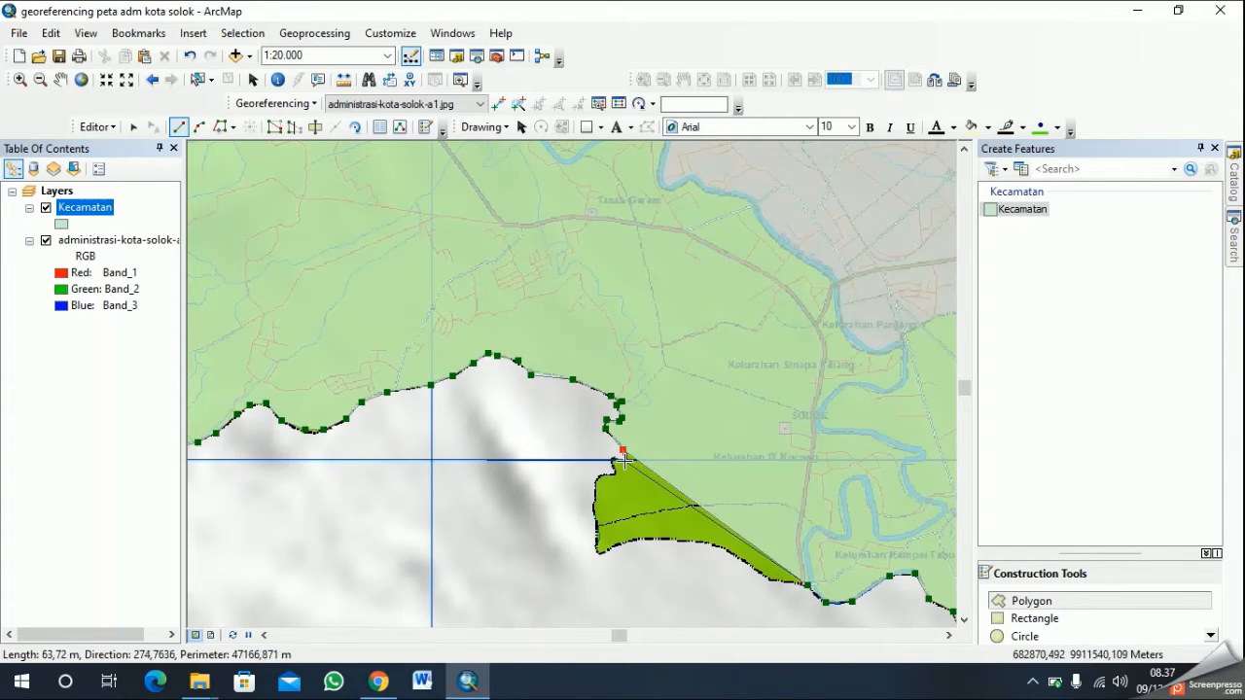
{"action": "left_click", "coordinate": [624, 462]}
{"action": "left_click", "coordinate": [613, 459]}
{"action": "left_click", "coordinate": [611, 464]}
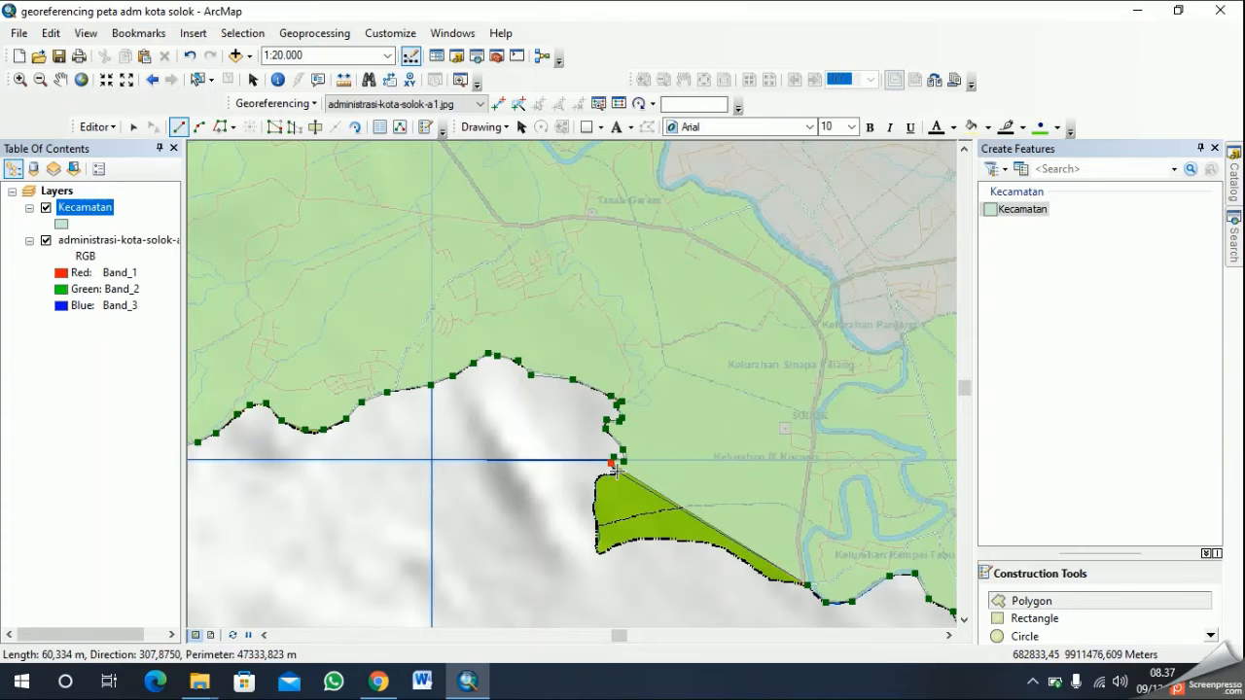
- Extend the polygon sketch south along the nearly vertical western edge of the remaining area, down to its sharp southwestern corner
{"action": "left_click", "coordinate": [596, 476]}
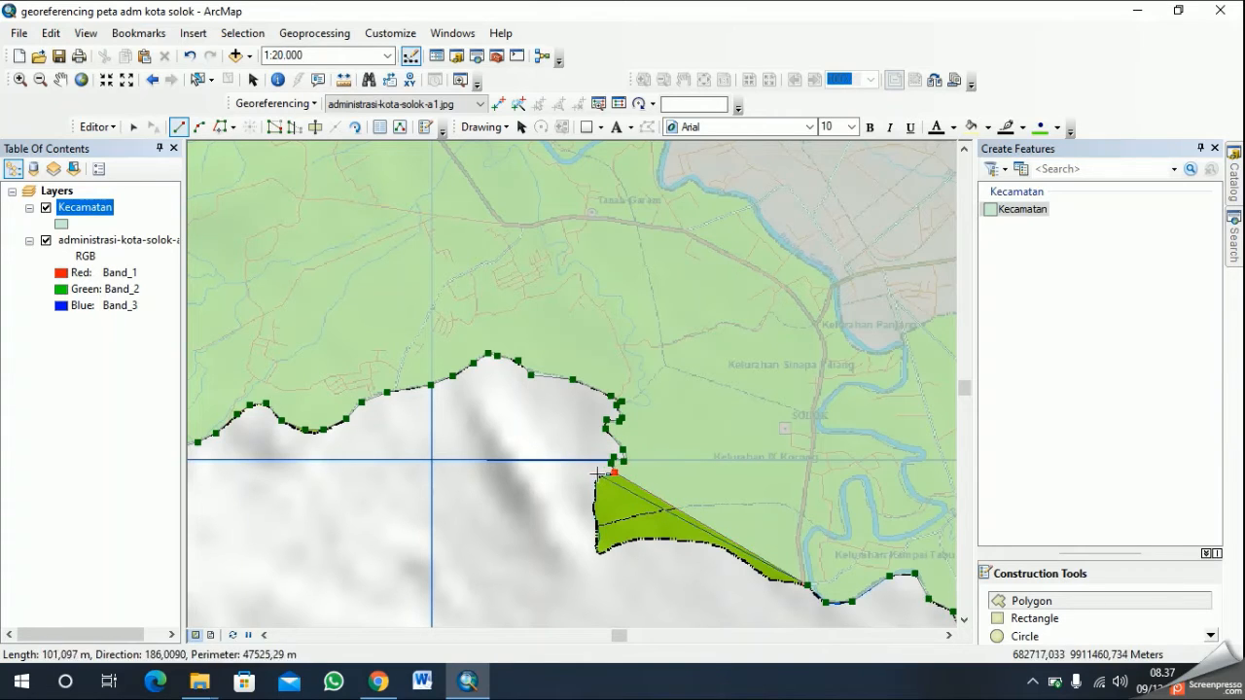
{"action": "left_click", "coordinate": [593, 497]}
{"action": "left_click", "coordinate": [592, 508]}
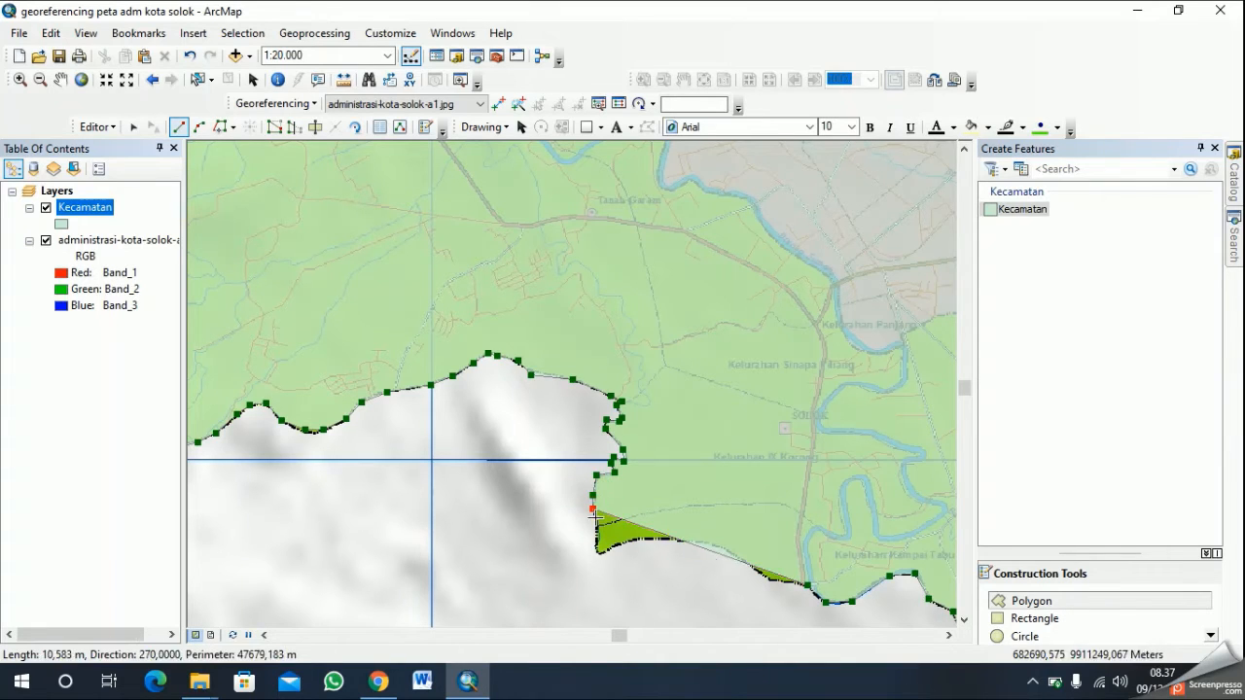
{"action": "left_click", "coordinate": [596, 532]}
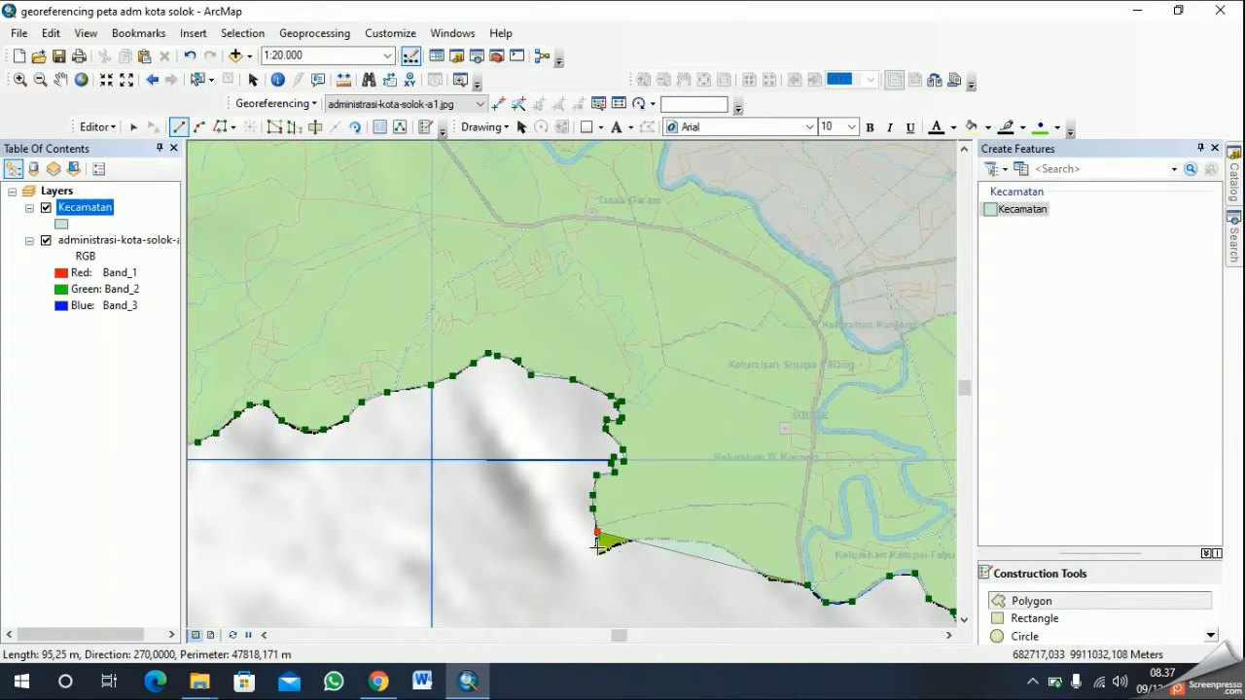
{"action": "left_click", "coordinate": [599, 552]}
- Trace the curved southern boundary east from the sharp corner back to the sketch's starting vertex, and finish the sketch
{"action": "left_click", "coordinate": [627, 540]}
{"action": "left_click", "coordinate": [661, 539]}
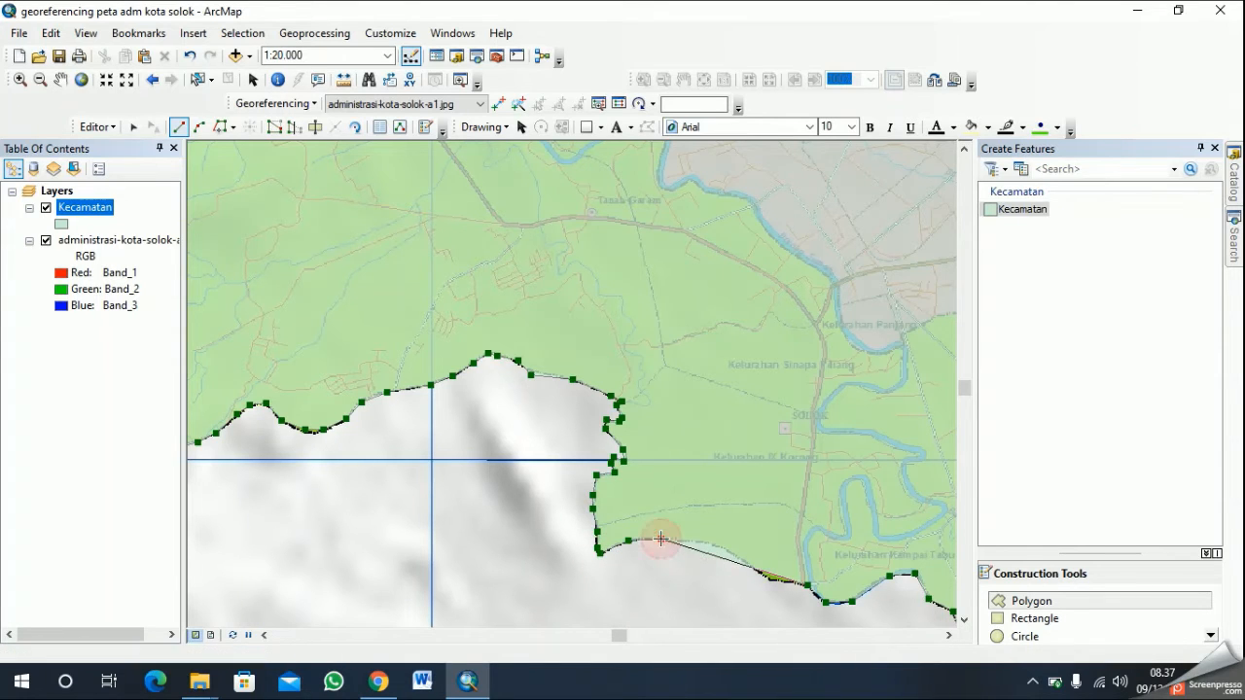
{"action": "left_click", "coordinate": [676, 542]}
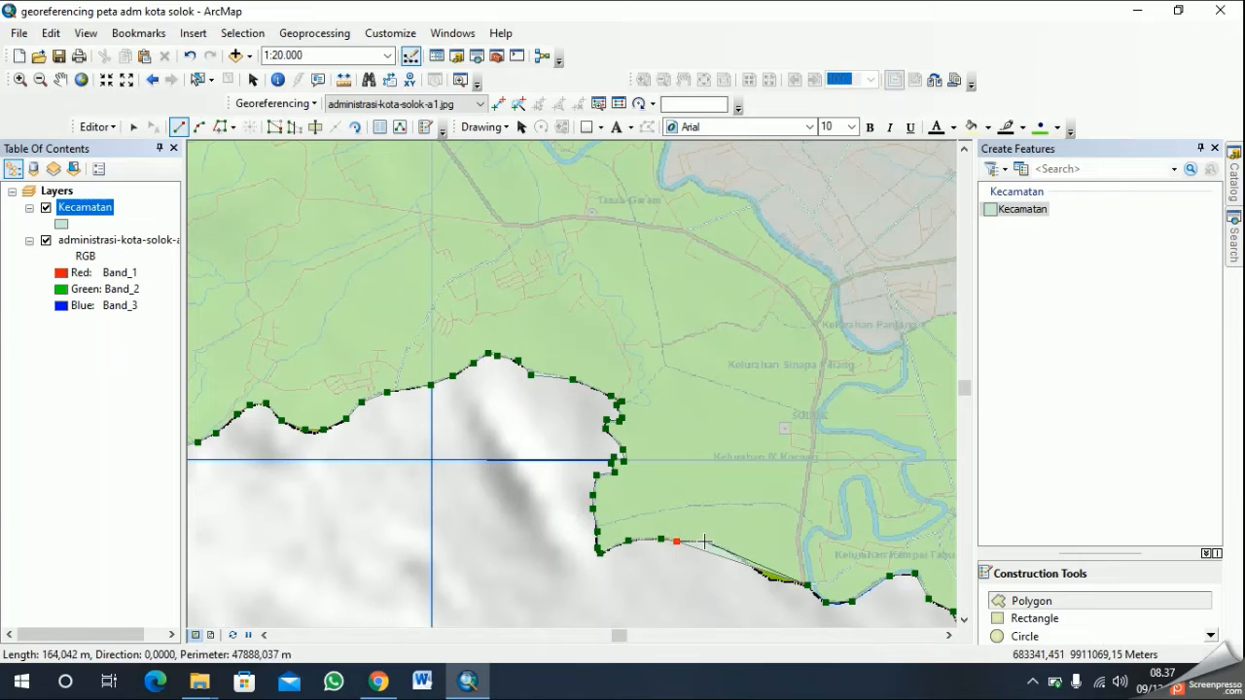
{"action": "left_click", "coordinate": [708, 543]}
{"action": "left_click", "coordinate": [734, 555]}
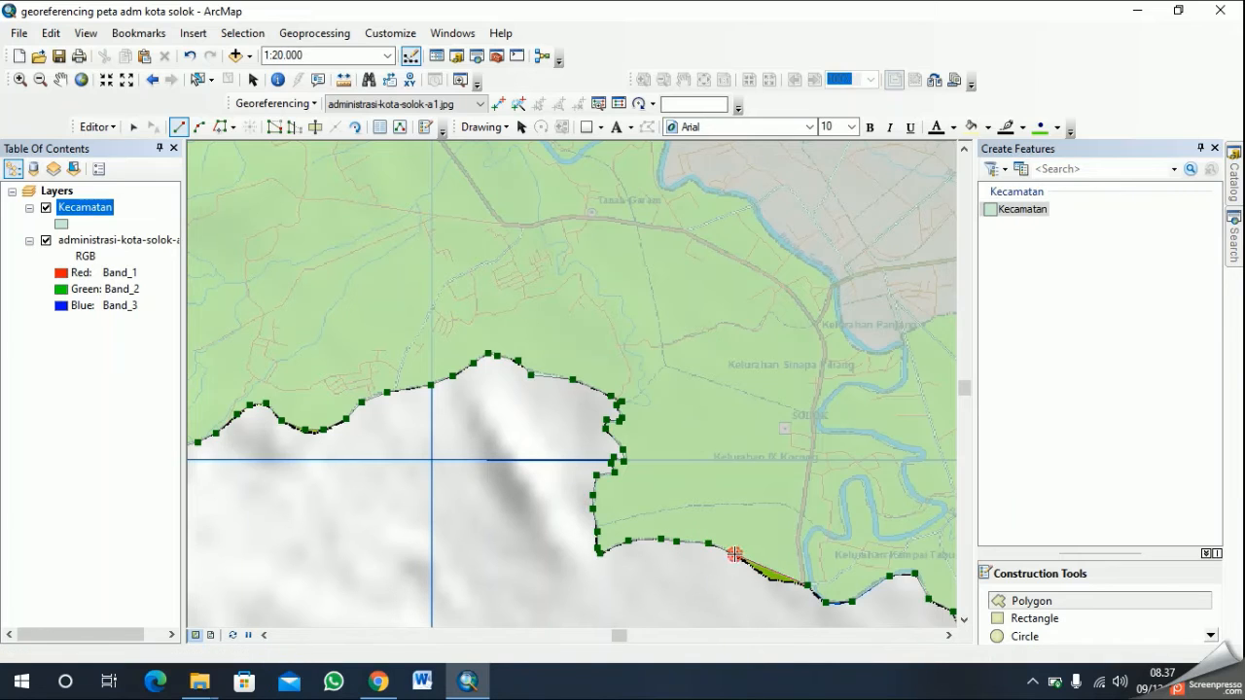
{"action": "left_click", "coordinate": [758, 574]}
{"action": "left_click", "coordinate": [772, 581]}
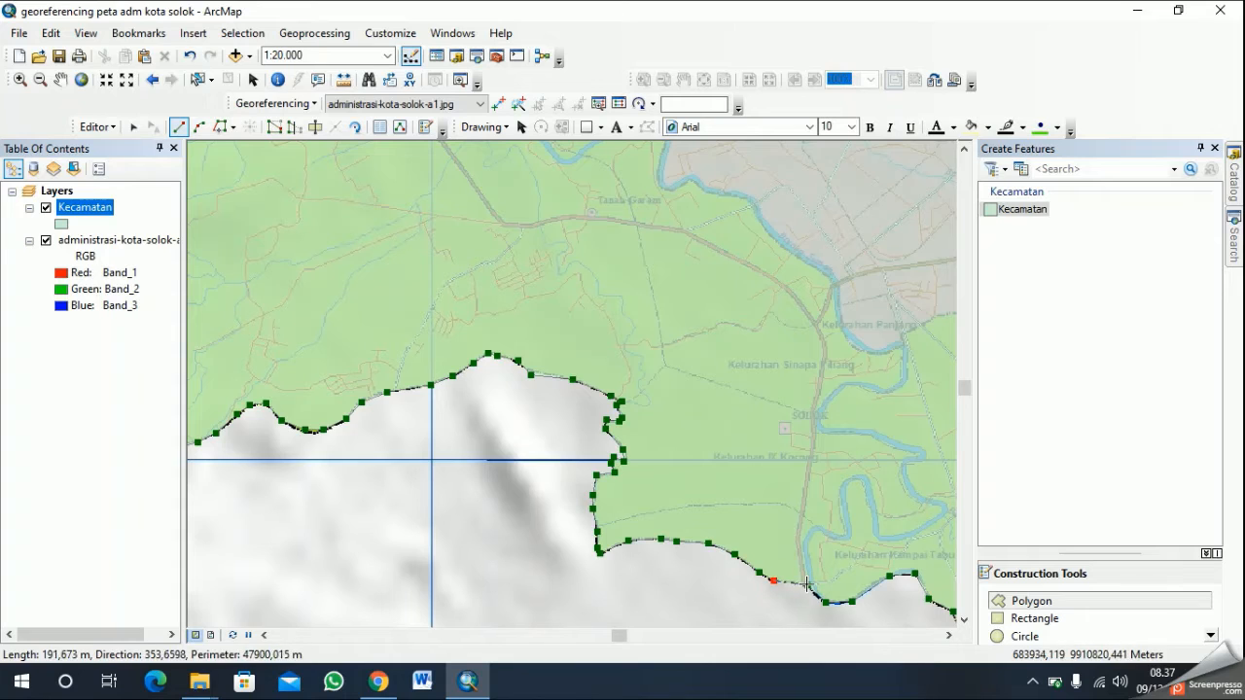
{"action": "left_click", "coordinate": [807, 584]}
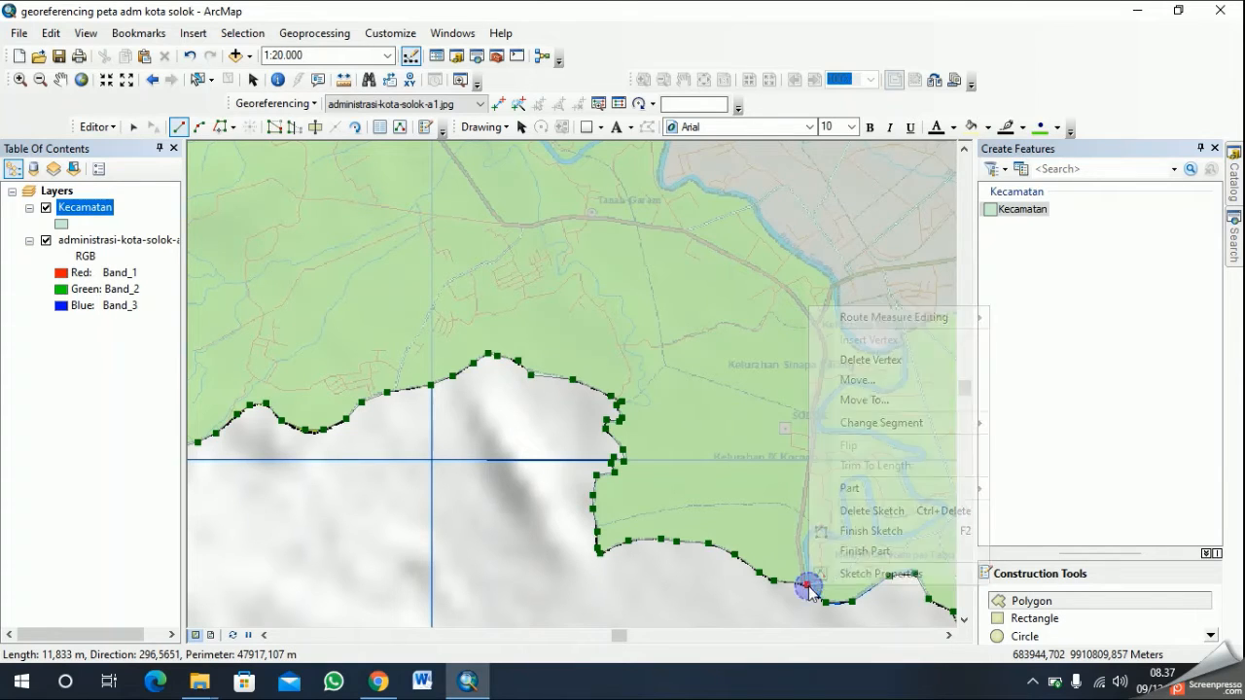
{"action": "right_click", "coordinate": [807, 584]}
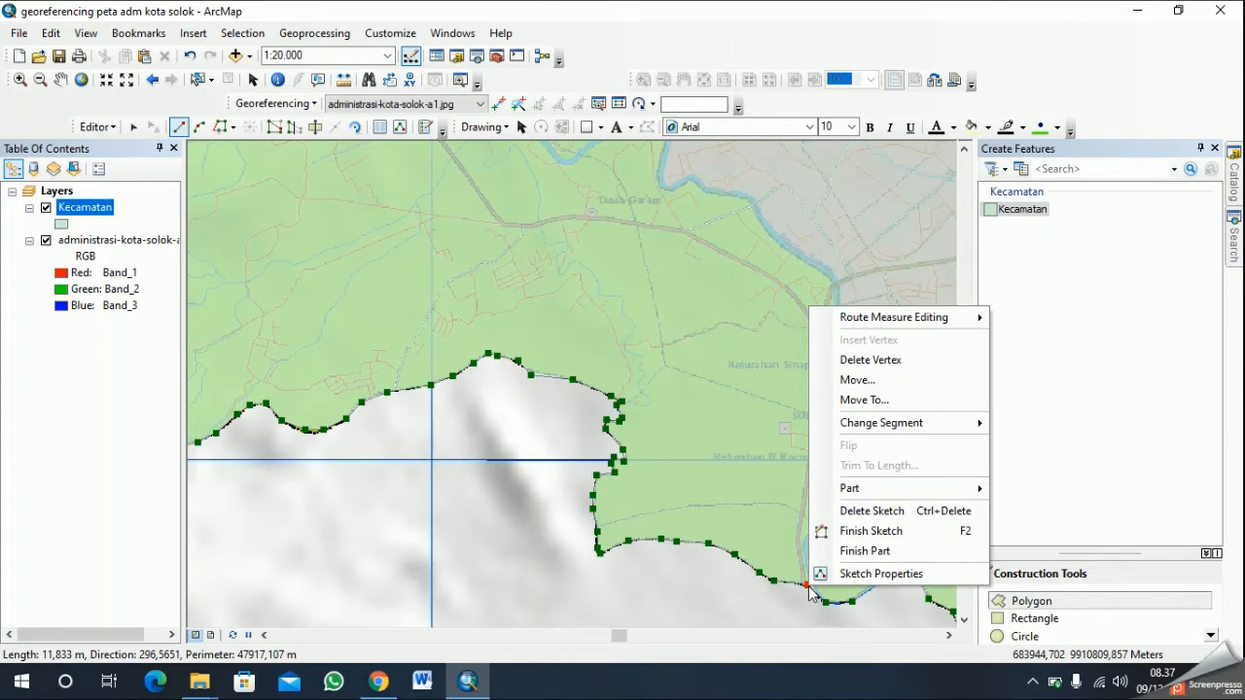
{"action": "left_click", "coordinate": [910, 532]}
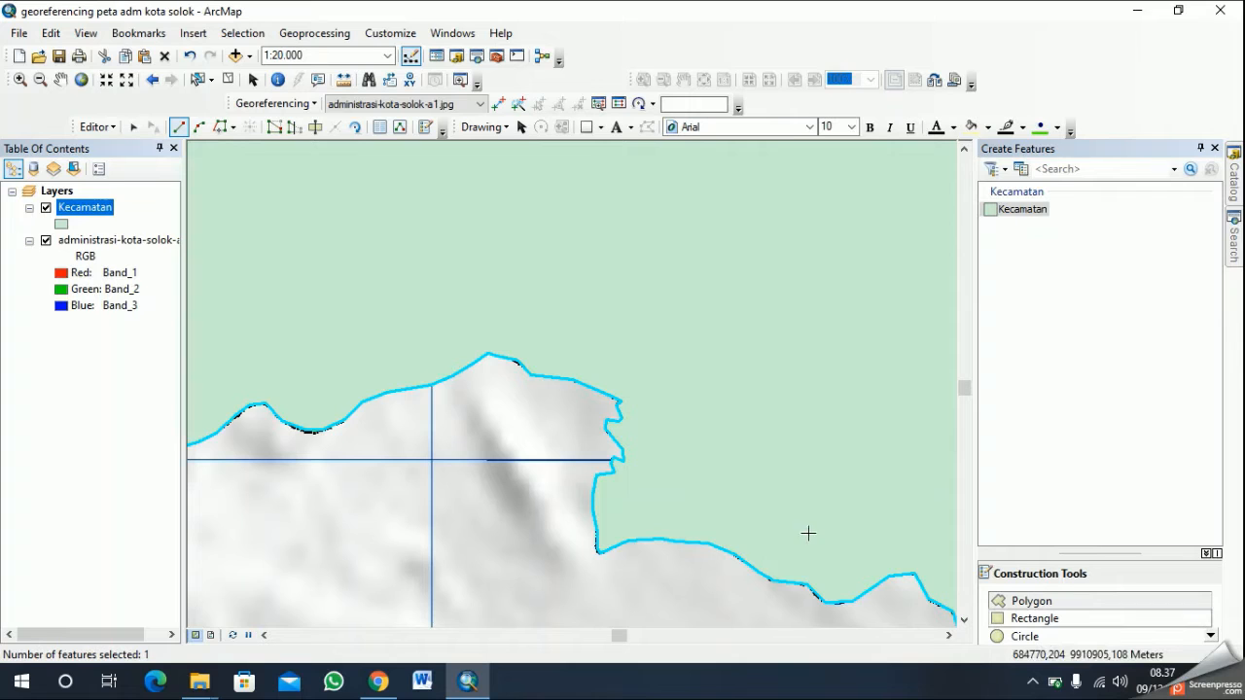
- Examine the complete polygon at full map extent, comparing it with the map image by switching the image and Kecamatan layers' visibility
{"action": "scroll", "coordinate": [617, 392], "scroll_direction": "up", "scroll_amount": 4}
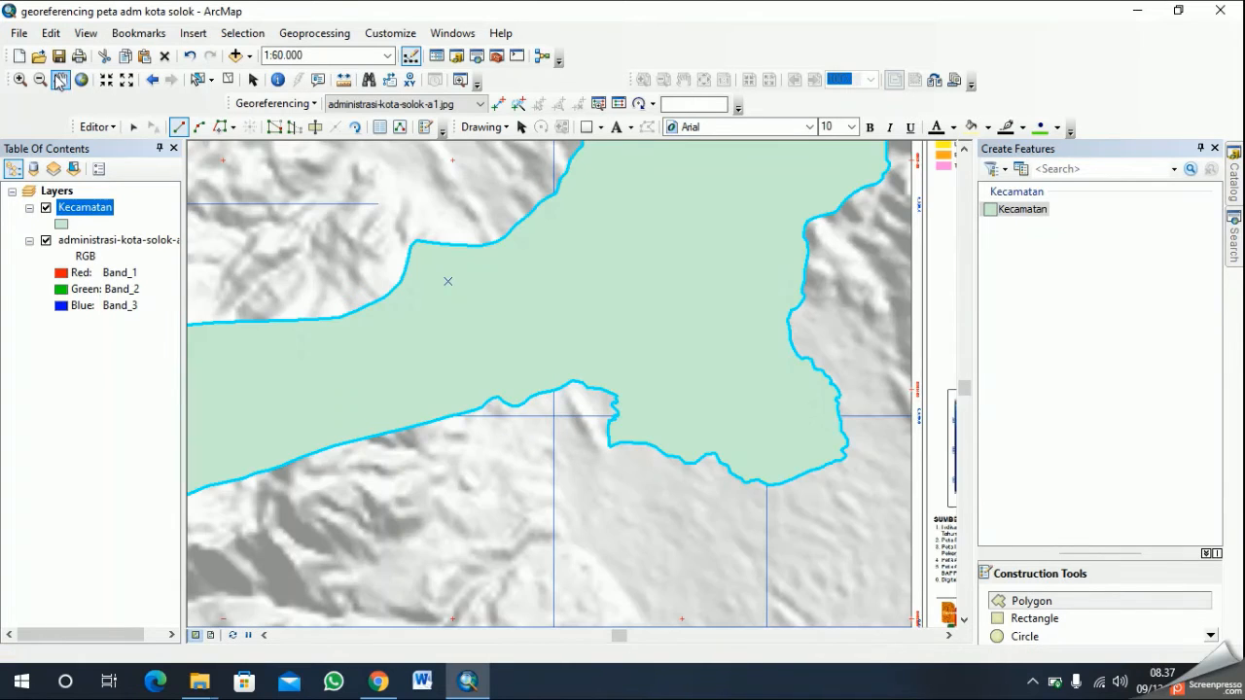
{"action": "left_click", "coordinate": [61, 80]}
{"action": "scroll", "coordinate": [349, 211], "scroll_direction": "up", "scroll_amount": 2}
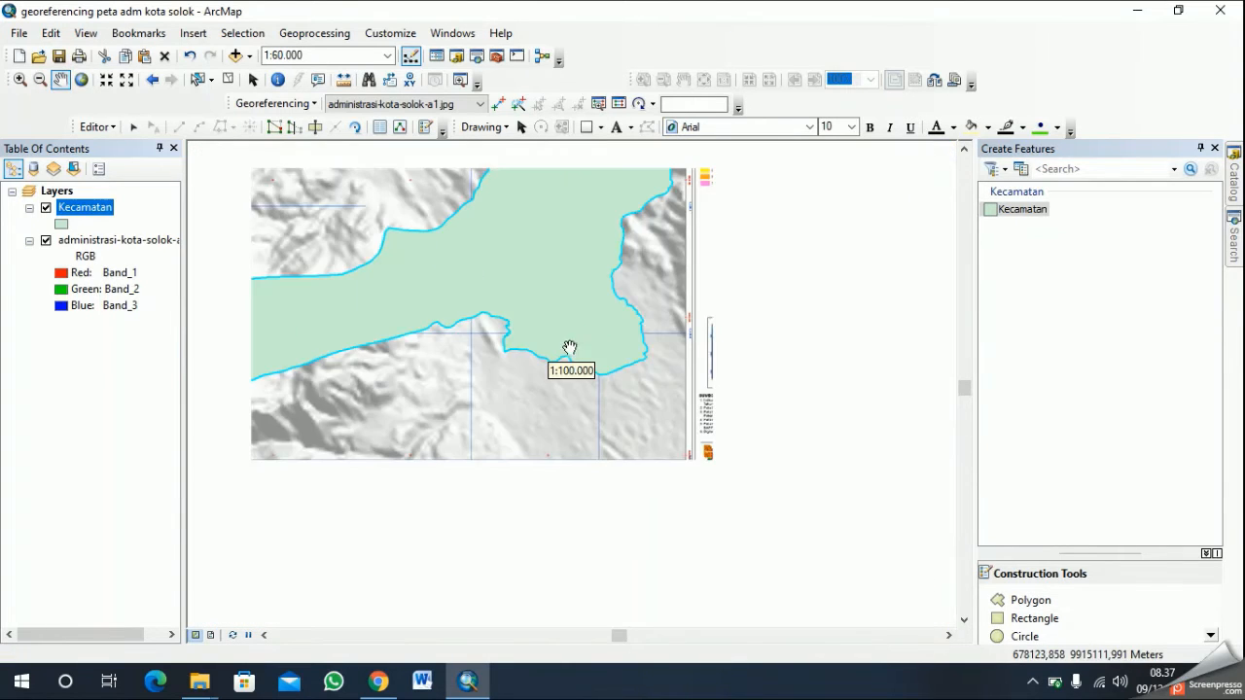
{"action": "scroll", "coordinate": [511, 311], "scroll_direction": "down", "scroll_amount": 1}
{"action": "left_click_drag", "start_coordinate": [509, 302], "coordinate": [609, 361]}
{"action": "left_click_drag", "start_coordinate": [549, 405], "coordinate": [628, 395]}
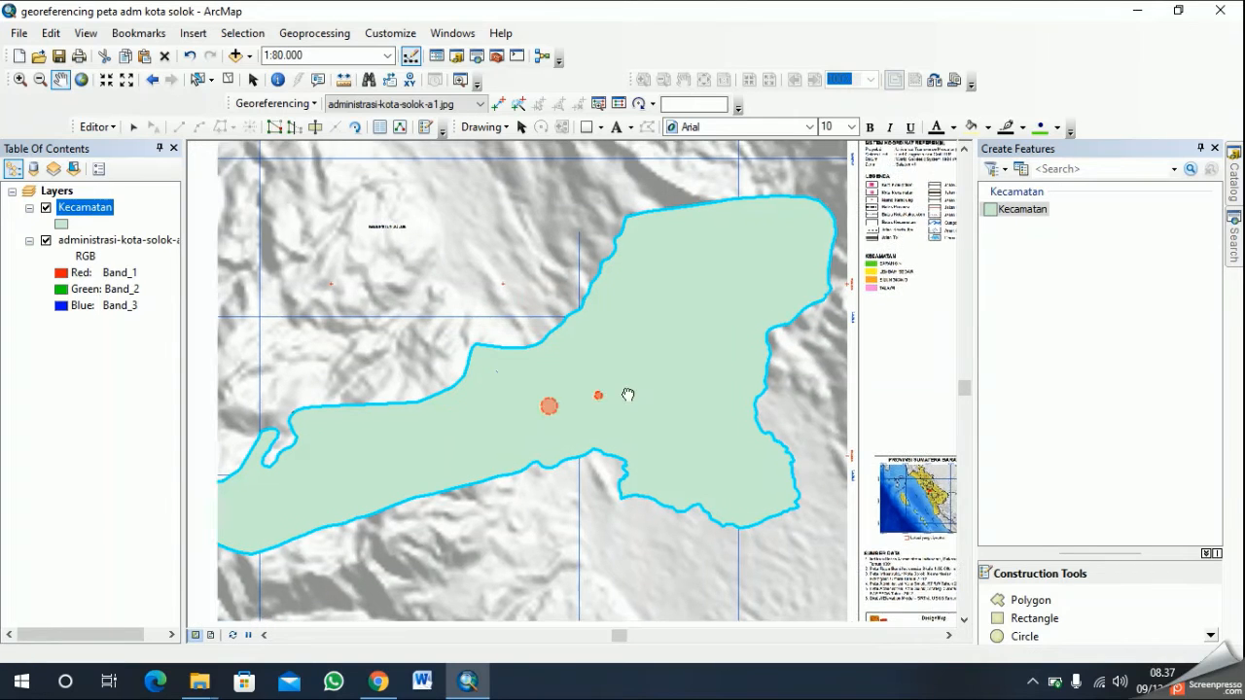
{"action": "scroll", "coordinate": [690, 431], "scroll_direction": "up", "scroll_amount": 1}
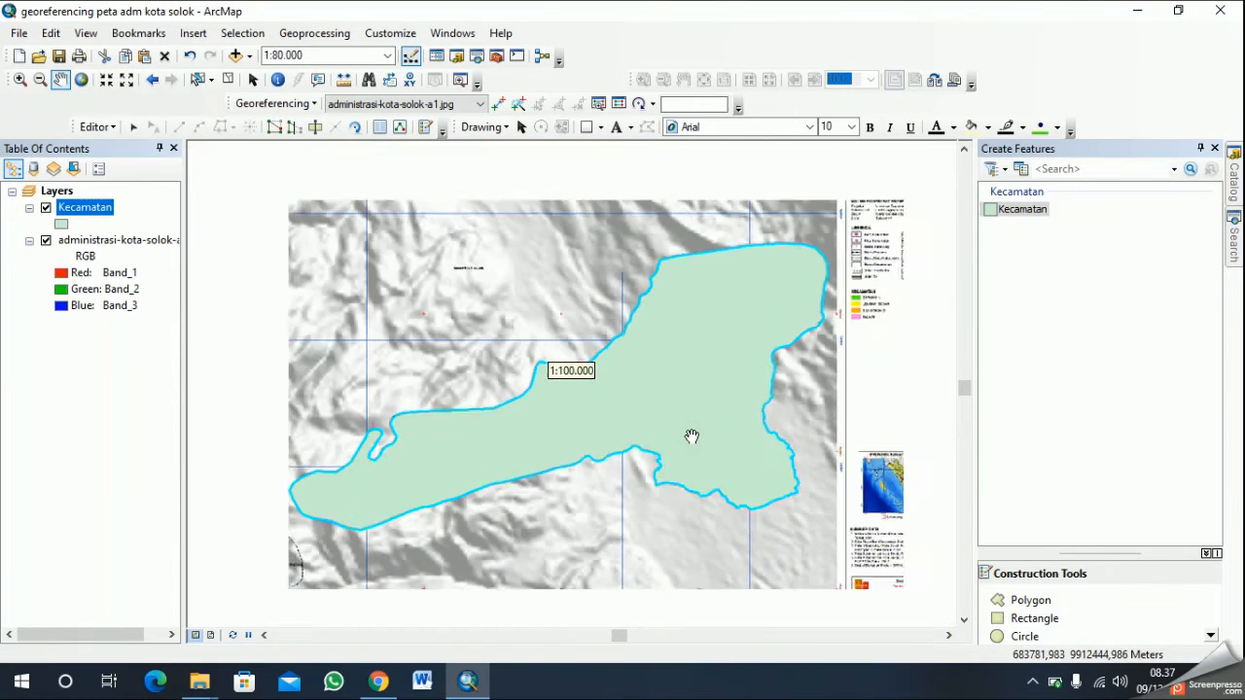
{"action": "scroll", "coordinate": [691, 437], "scroll_direction": "up", "scroll_amount": 1}
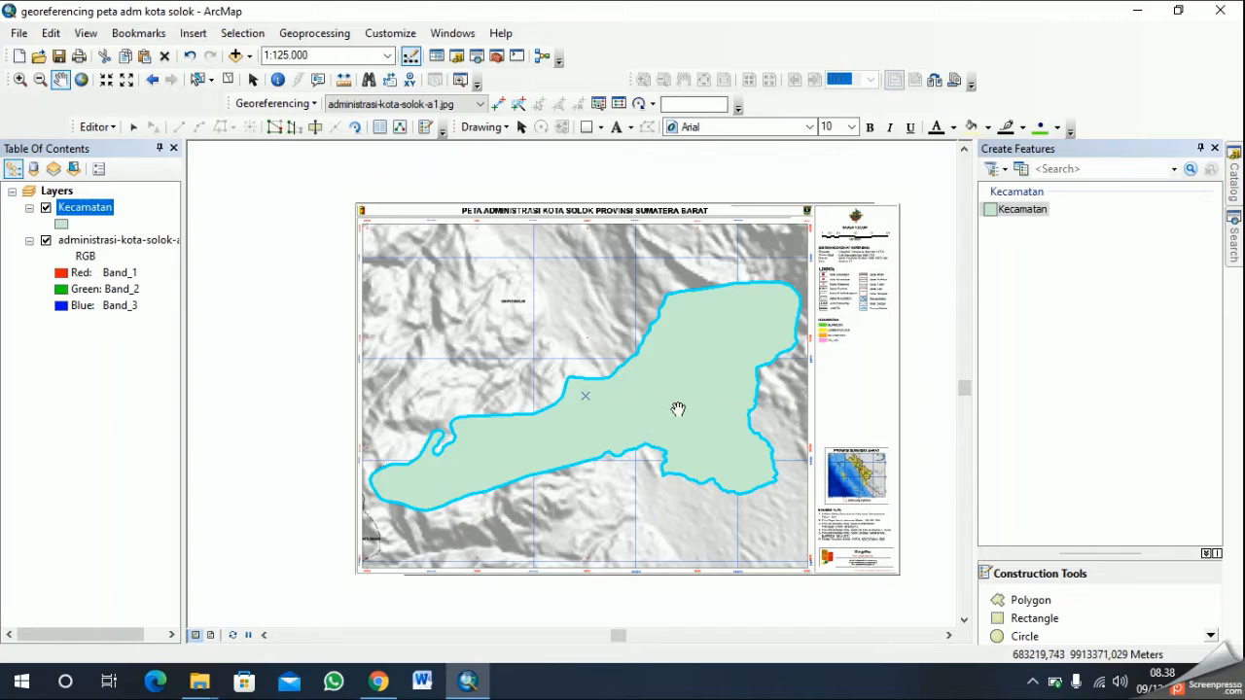
{"action": "left_click", "coordinate": [46, 241]}
{"action": "left_click", "coordinate": [46, 241]}
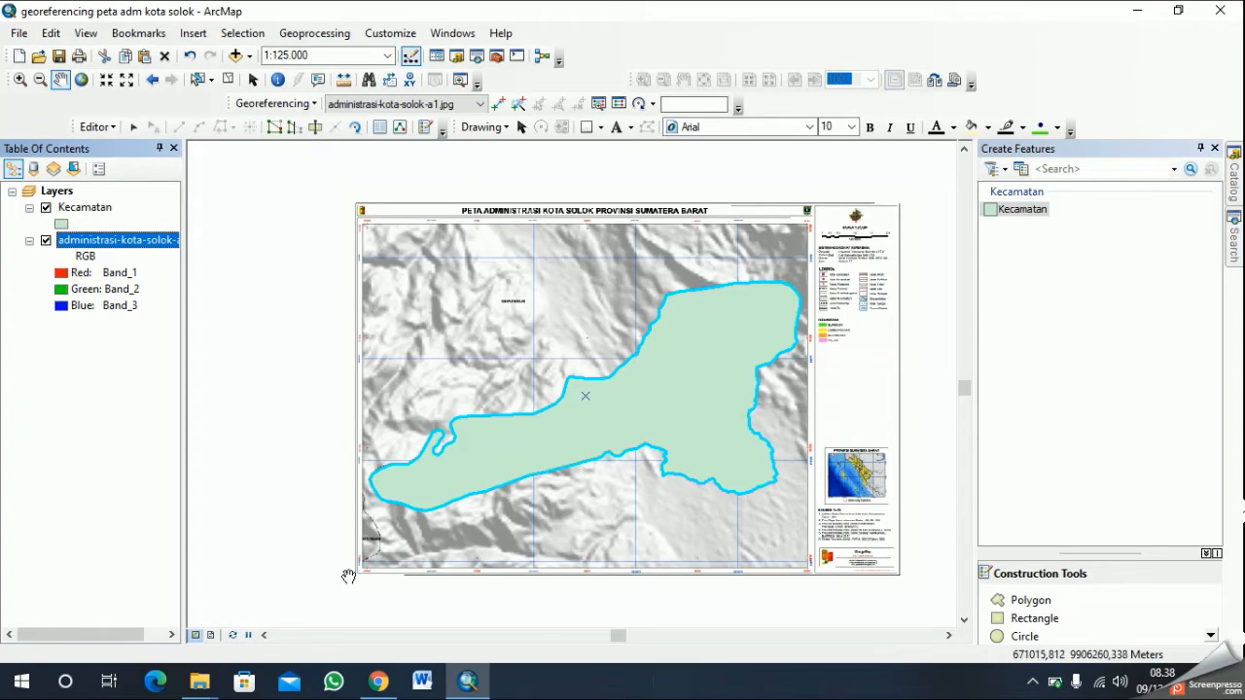
{"action": "left_click", "coordinate": [46, 208]}
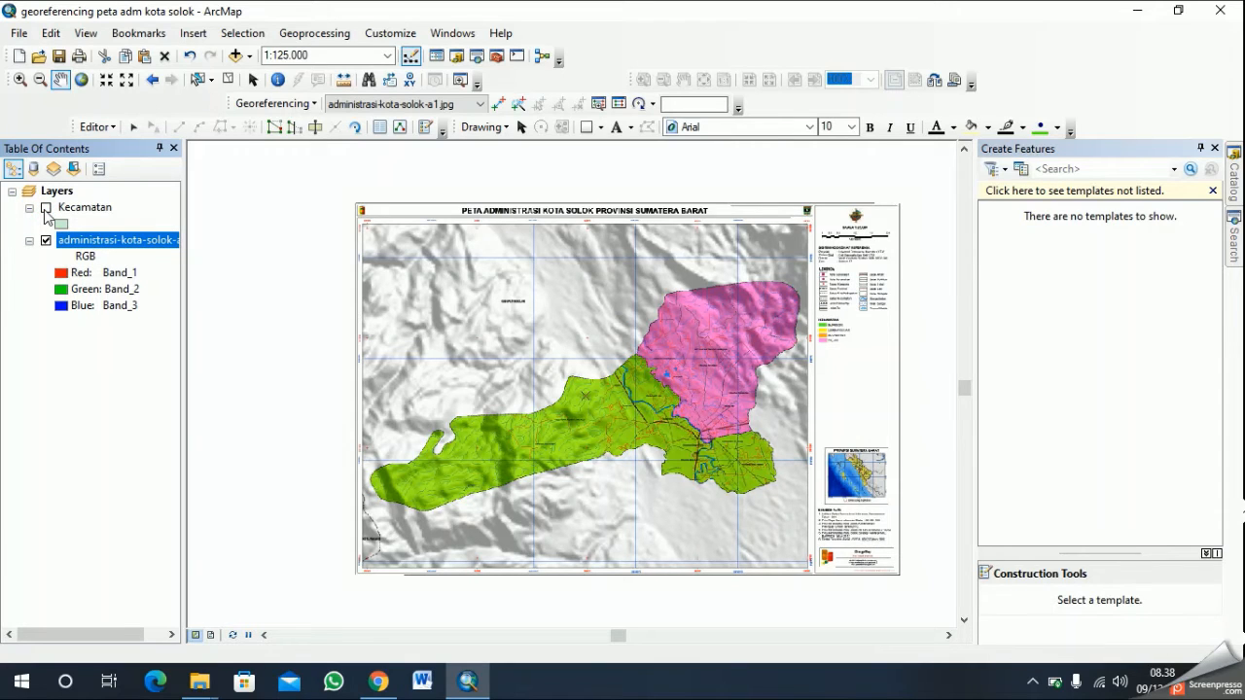
{"action": "left_click", "coordinate": [46, 208]}
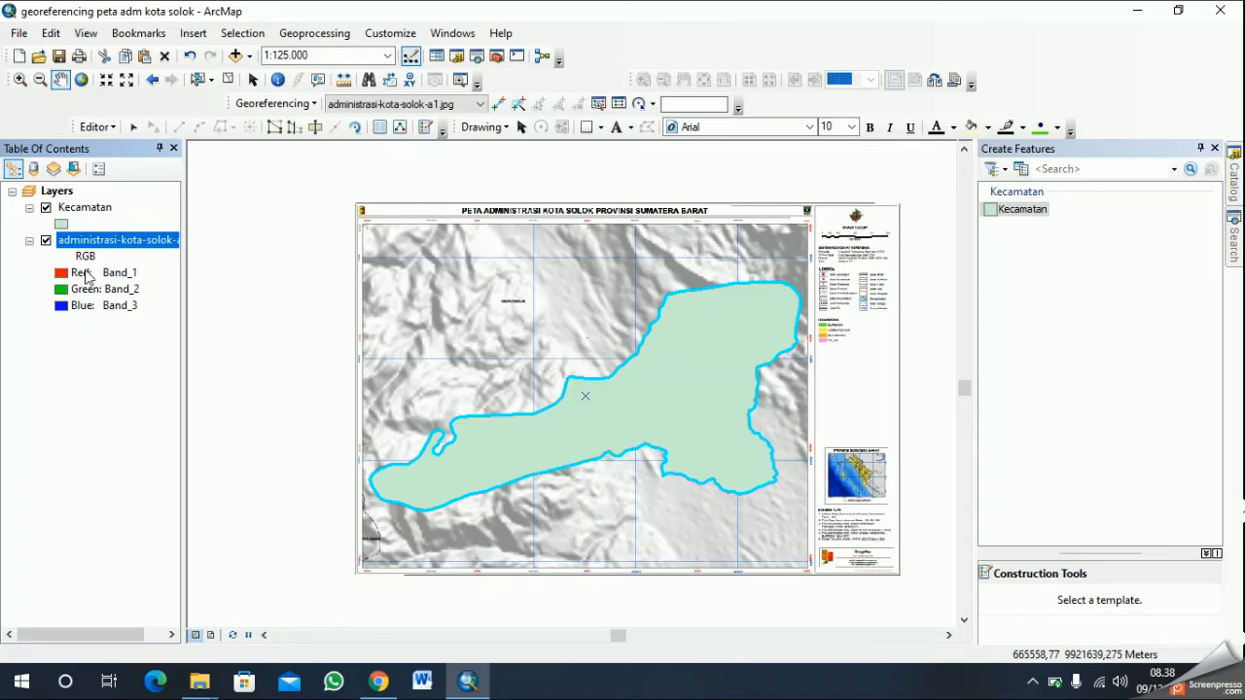
- Start adding data to the map and browse to the Downloads\KOTA_SOLOK folder
{"action": "left_click", "coordinate": [251, 56]}
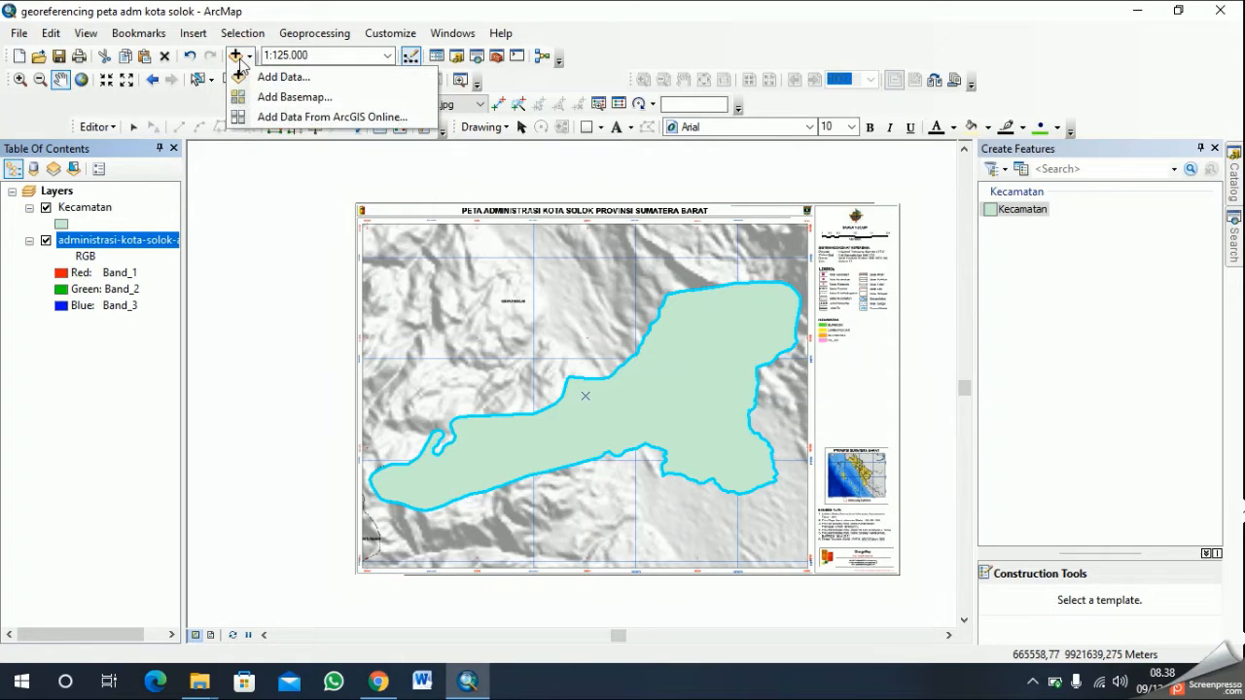
{"action": "left_click", "coordinate": [234, 56]}
{"action": "left_click", "coordinate": [235, 58]}
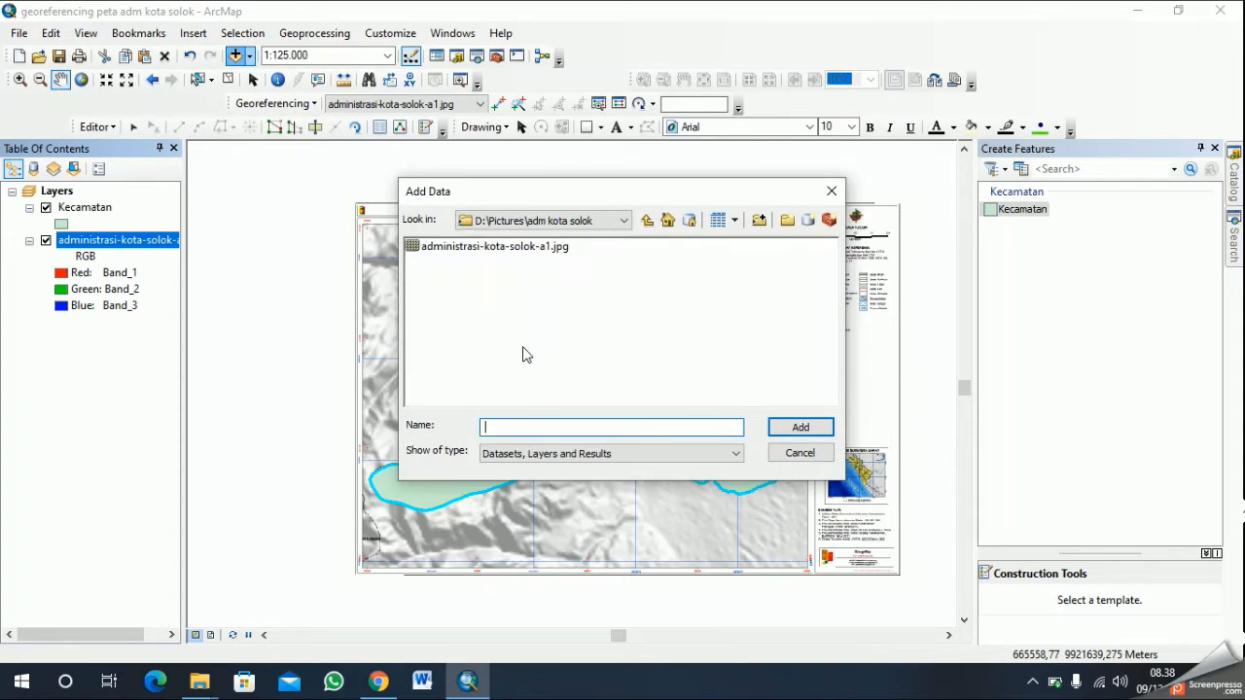
{"action": "left_click", "coordinate": [624, 220]}
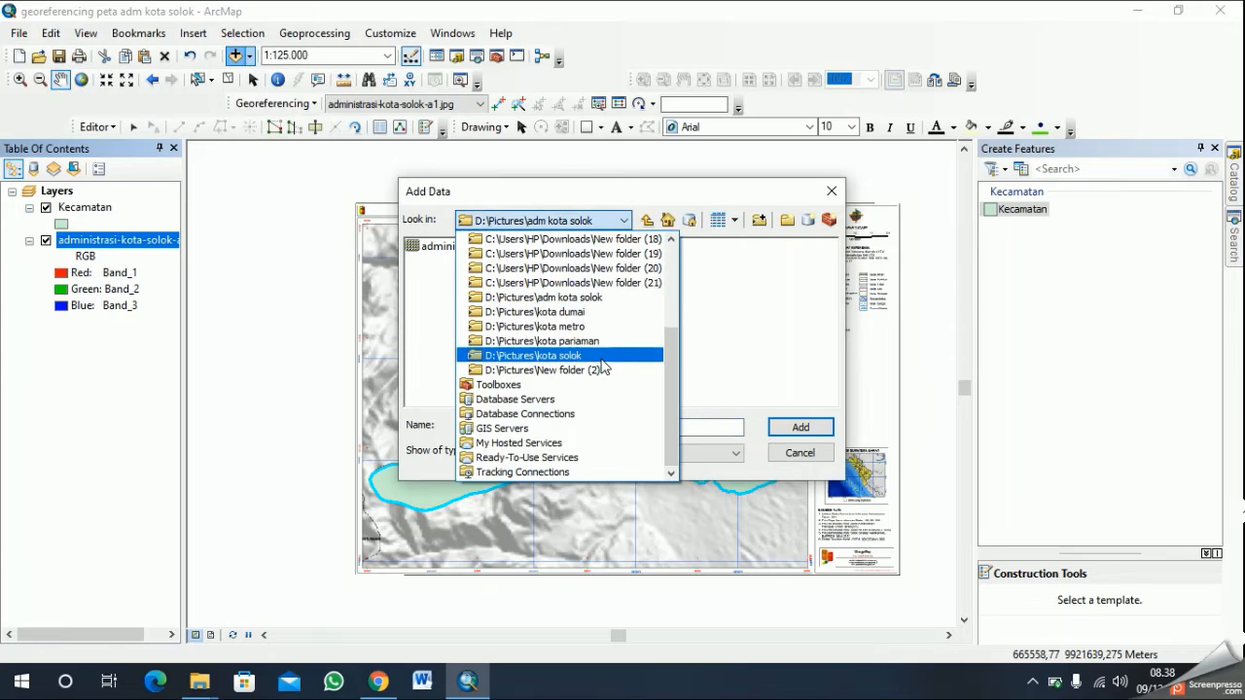
{"action": "scroll", "coordinate": [613, 351], "scroll_direction": "up", "scroll_amount": 3}
{"action": "left_click", "coordinate": [640, 270]}
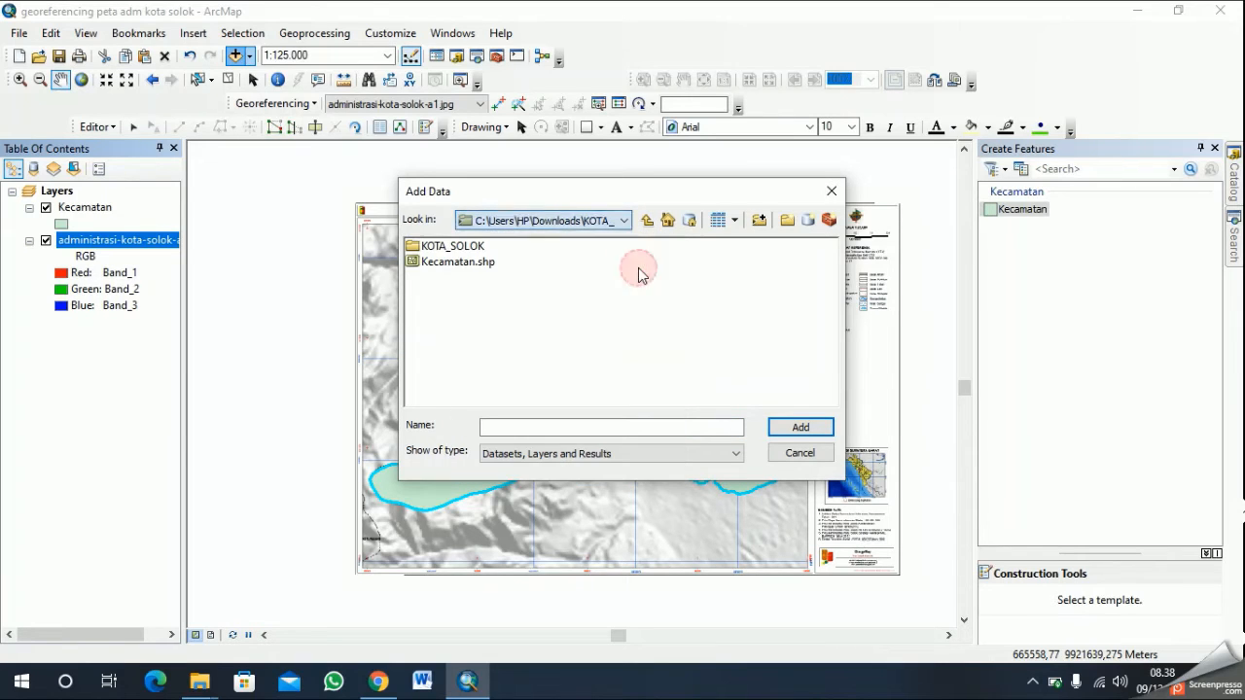
{"action": "left_click", "coordinate": [600, 221]}
{"action": "scroll", "coordinate": [627, 275], "scroll_direction": "up", "scroll_amount": 1}
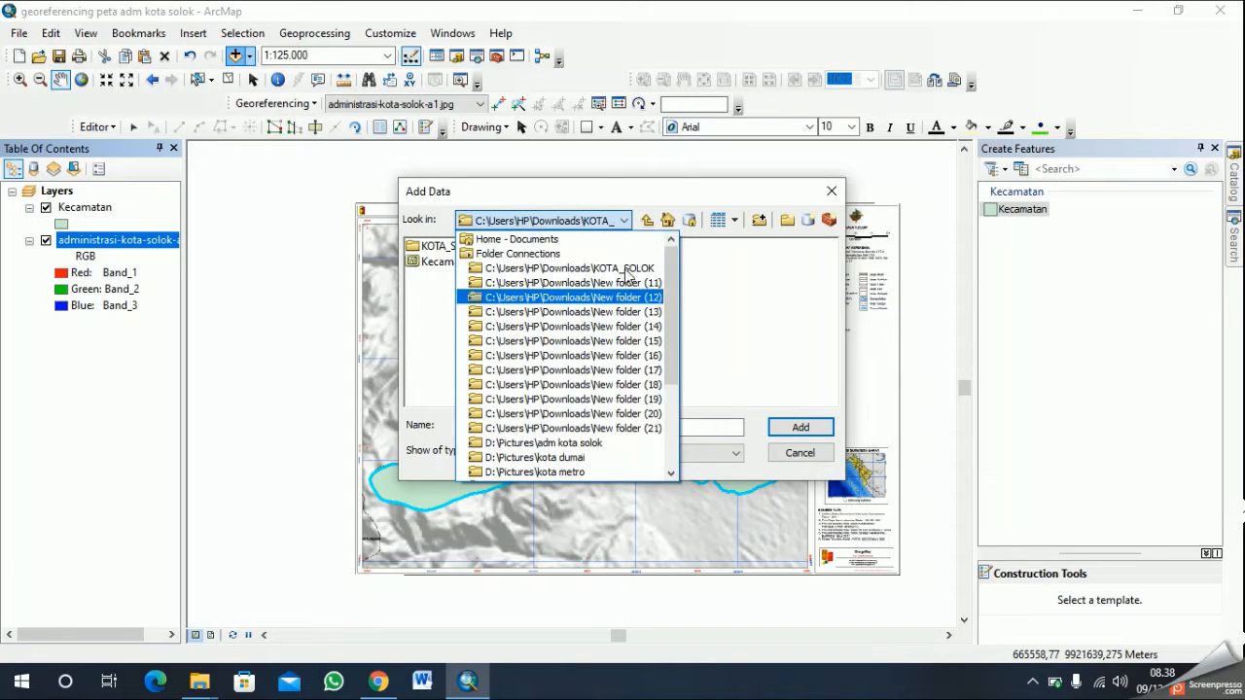
{"action": "left_click", "coordinate": [584, 443]}
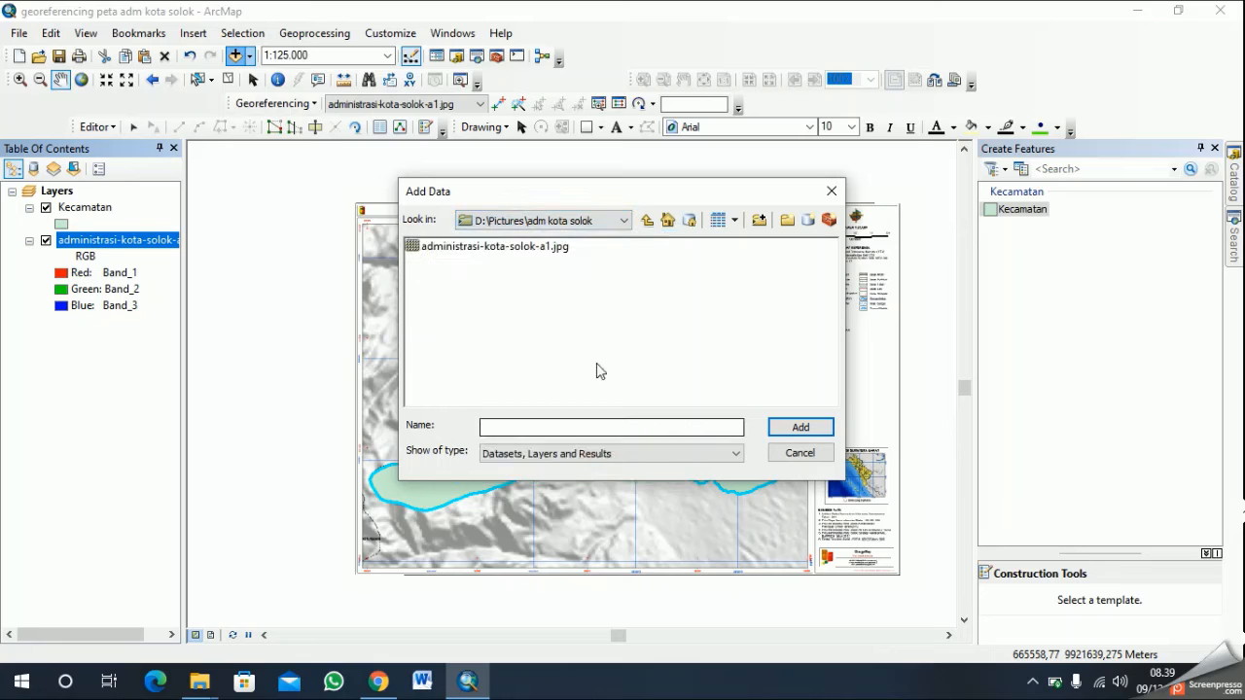
{"action": "left_click", "coordinate": [584, 219]}
{"action": "scroll", "coordinate": [587, 377], "scroll_direction": "up", "scroll_amount": 4}
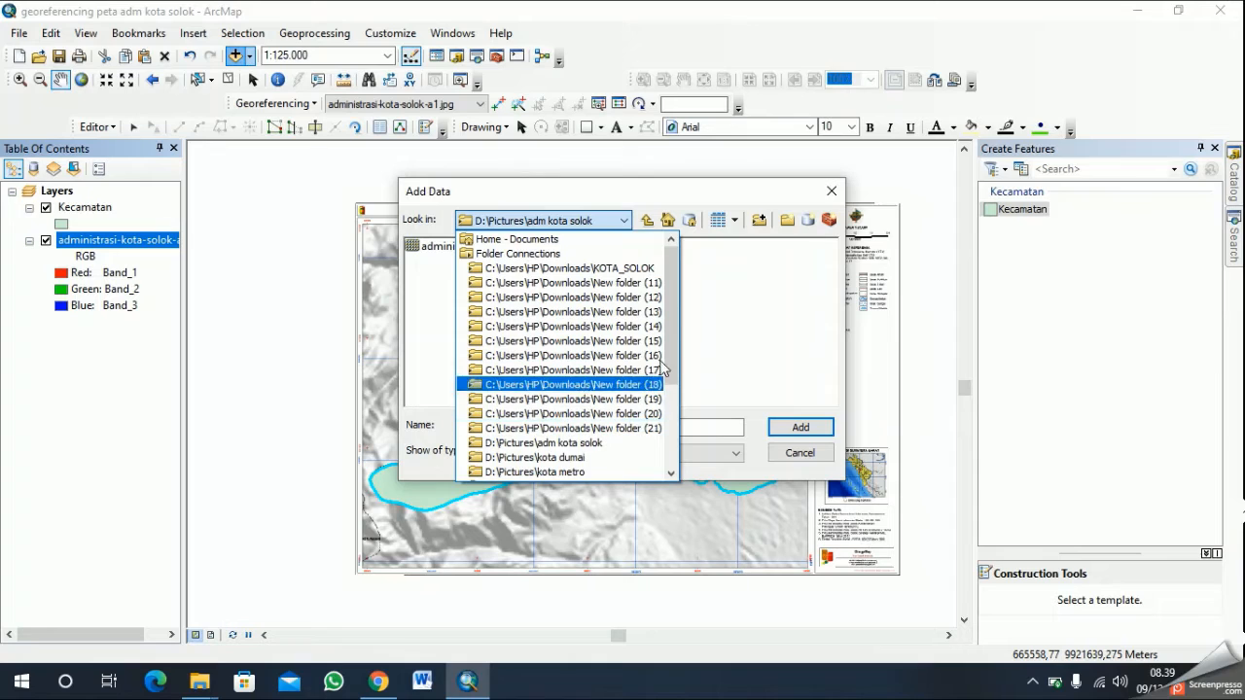
{"action": "left_click", "coordinate": [649, 269]}
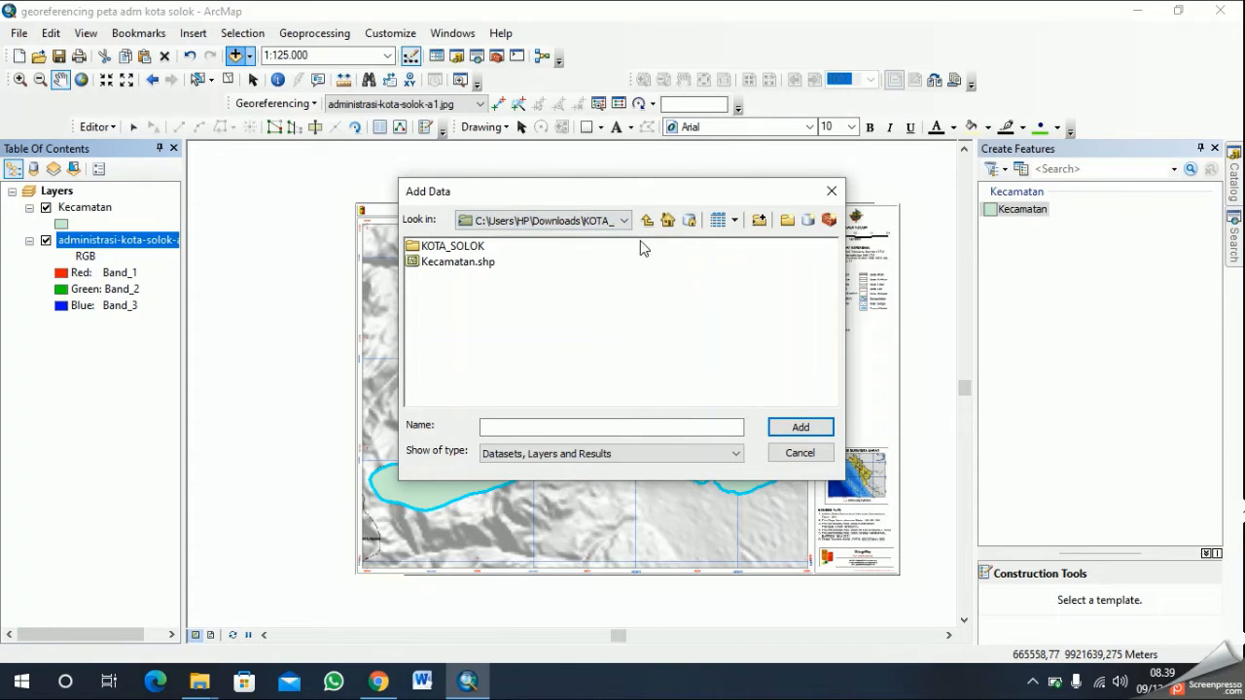
- Add the IG Dasar feature dataset from kota solok.mdb in the KOTA_SOLOK subfolder to the map
{"action": "double_click", "coordinate": [457, 247]}
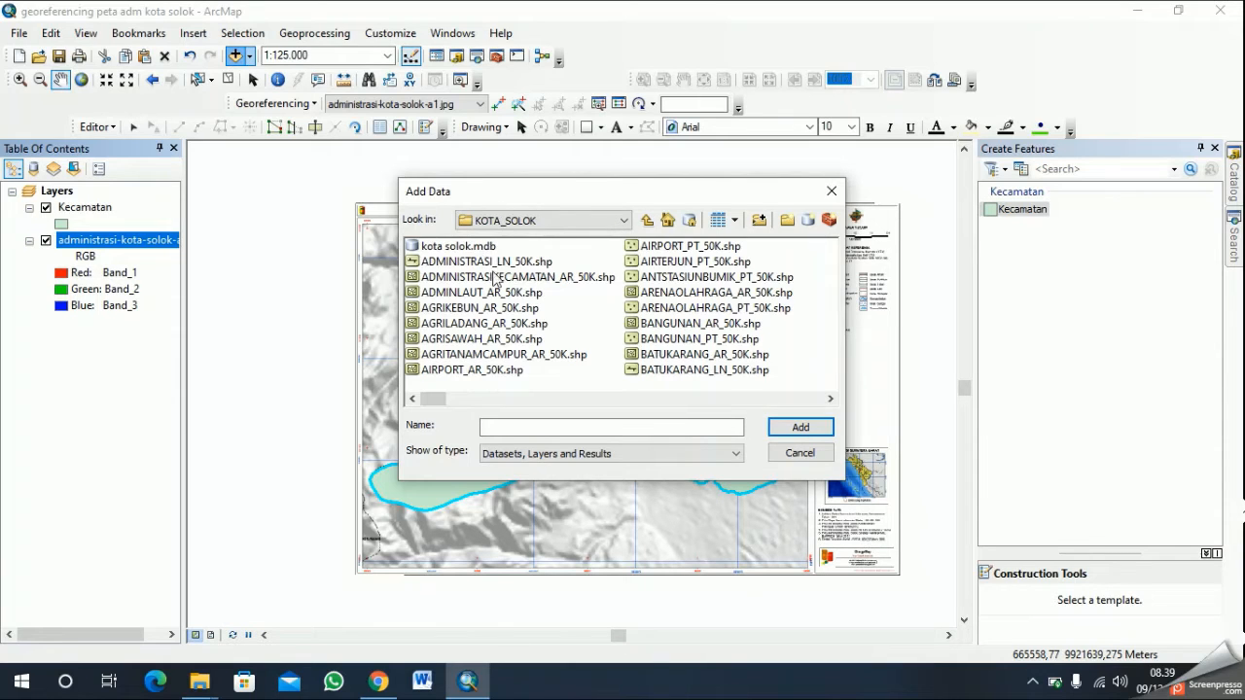
{"action": "scroll", "coordinate": [675, 340], "scroll_direction": "down", "scroll_amount": 3}
{"action": "scroll", "coordinate": [671, 340], "scroll_direction": "down", "scroll_amount": 3}
{"action": "scroll", "coordinate": [656, 331], "scroll_direction": "up", "scroll_amount": 6}
{"action": "double_click", "coordinate": [484, 249]}
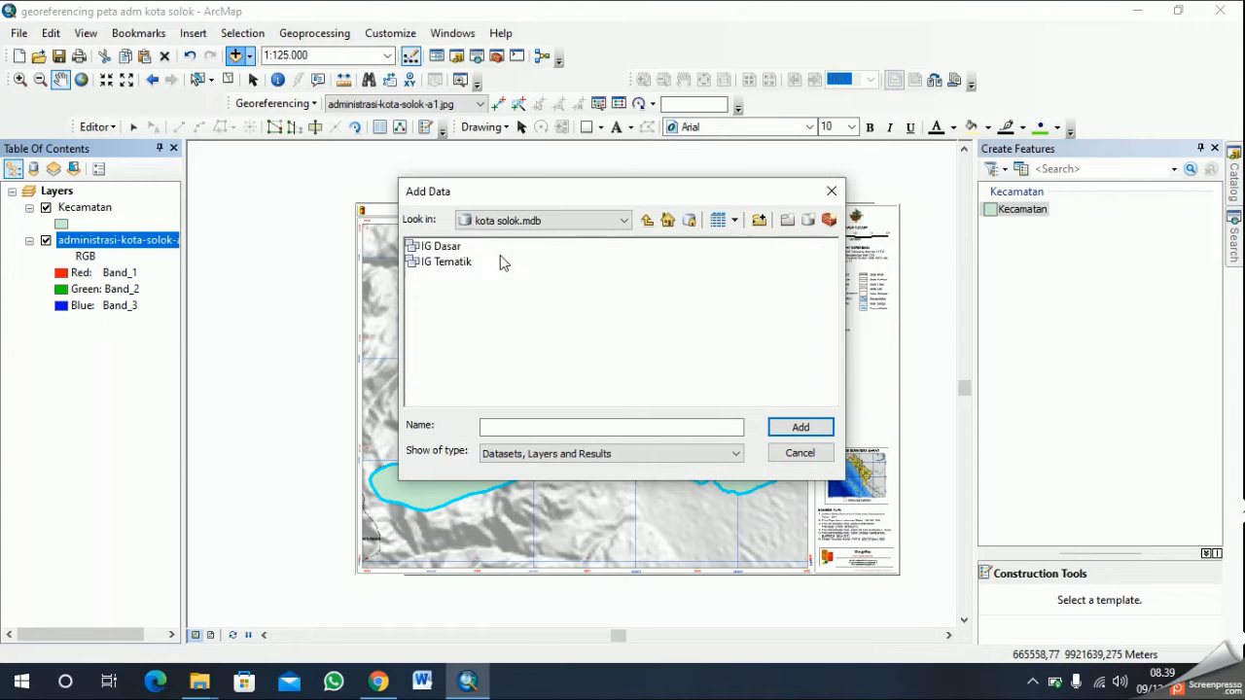
{"action": "left_click", "coordinate": [438, 248]}
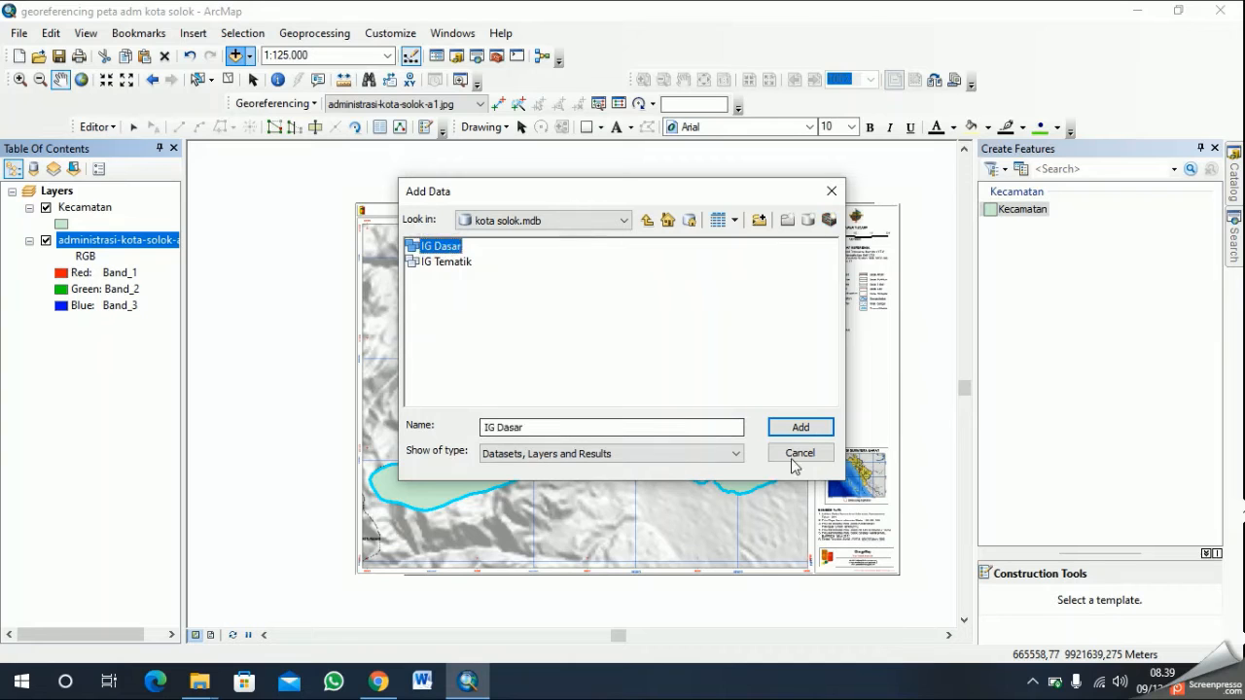
{"action": "left_click", "coordinate": [799, 428]}
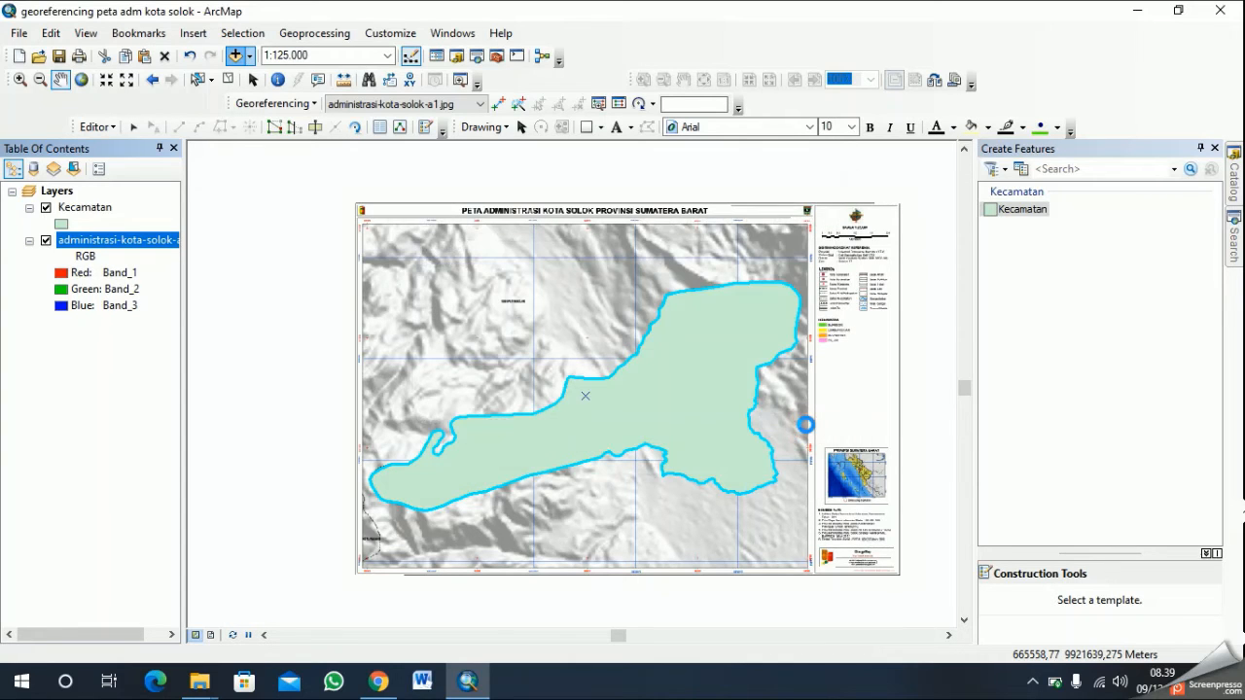
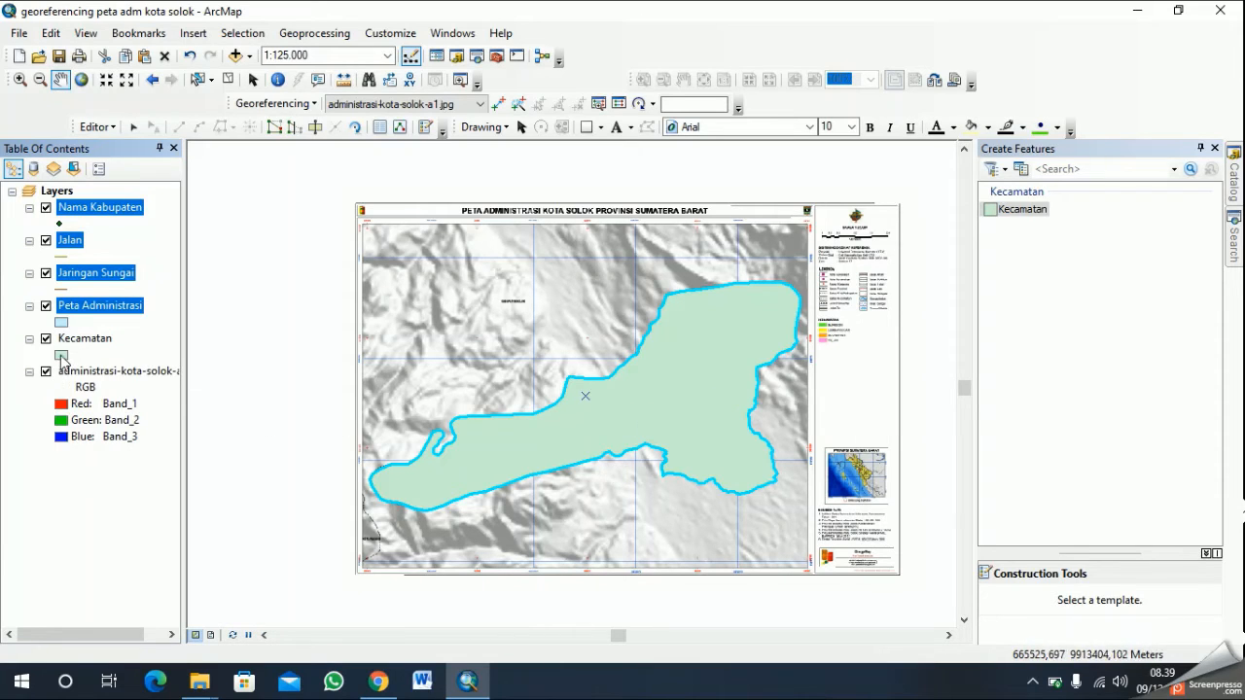
- Change the Kecamatan layer's polygon symbol to the Hollow style
{"action": "left_click", "coordinate": [61, 356]}
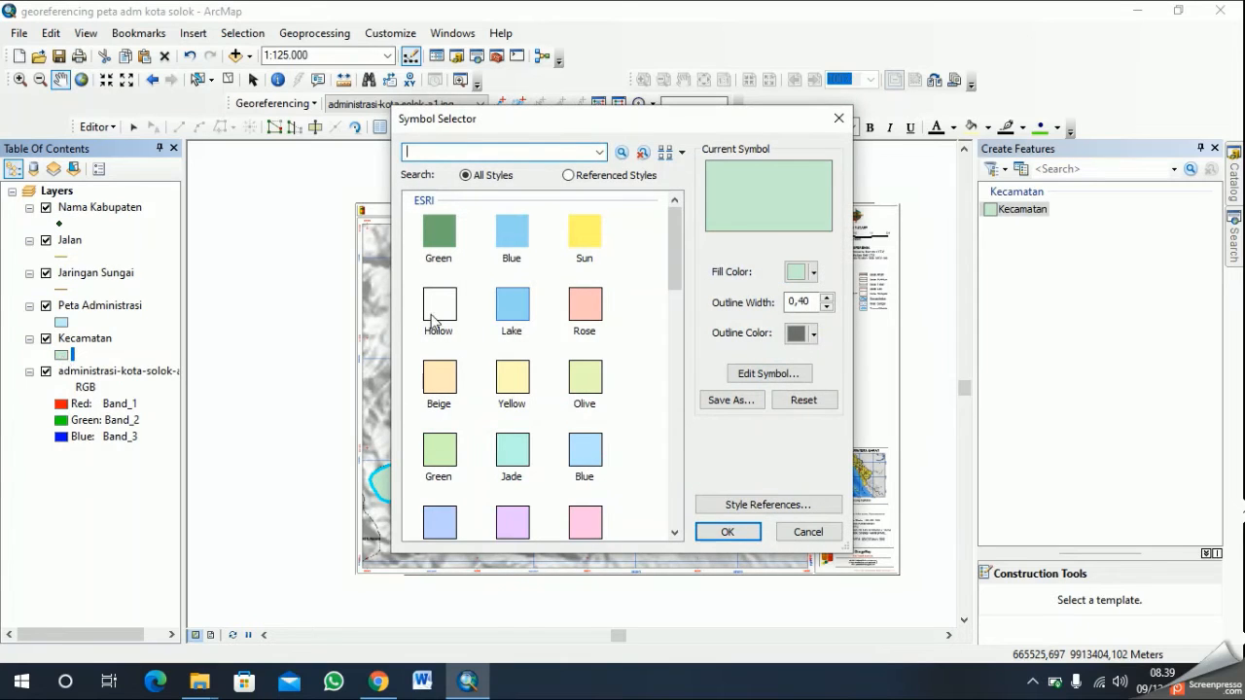
{"action": "left_click", "coordinate": [437, 309]}
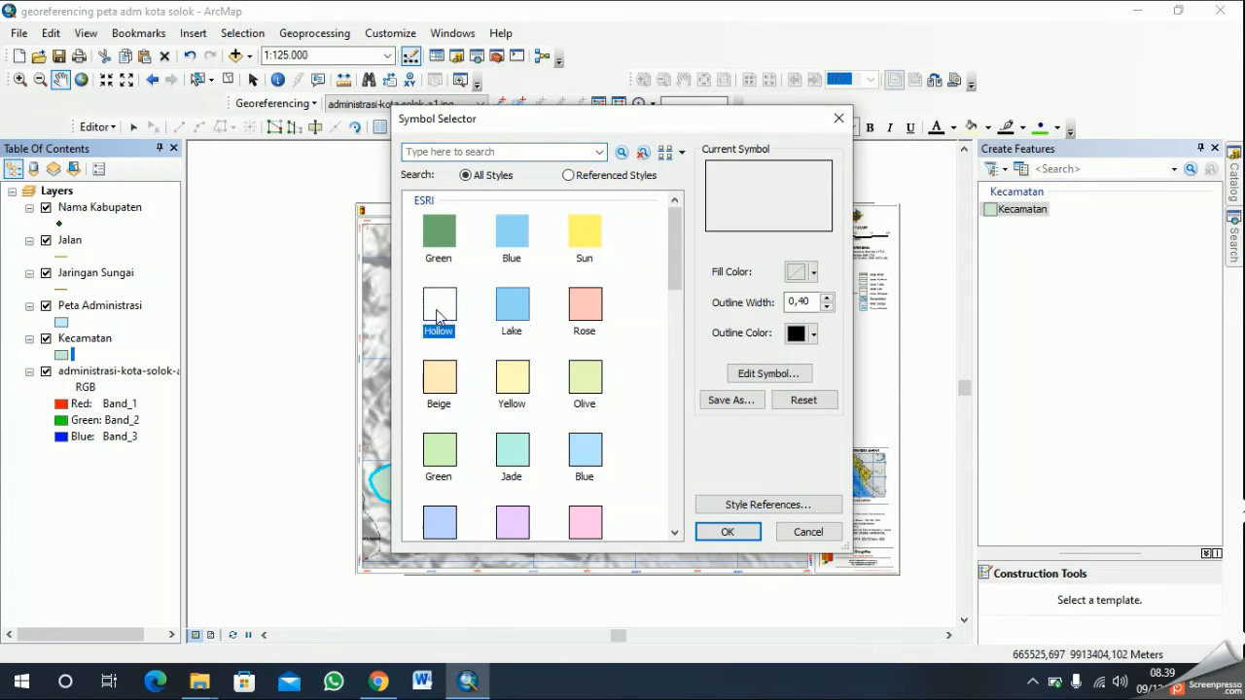
{"action": "left_click", "coordinate": [728, 531]}
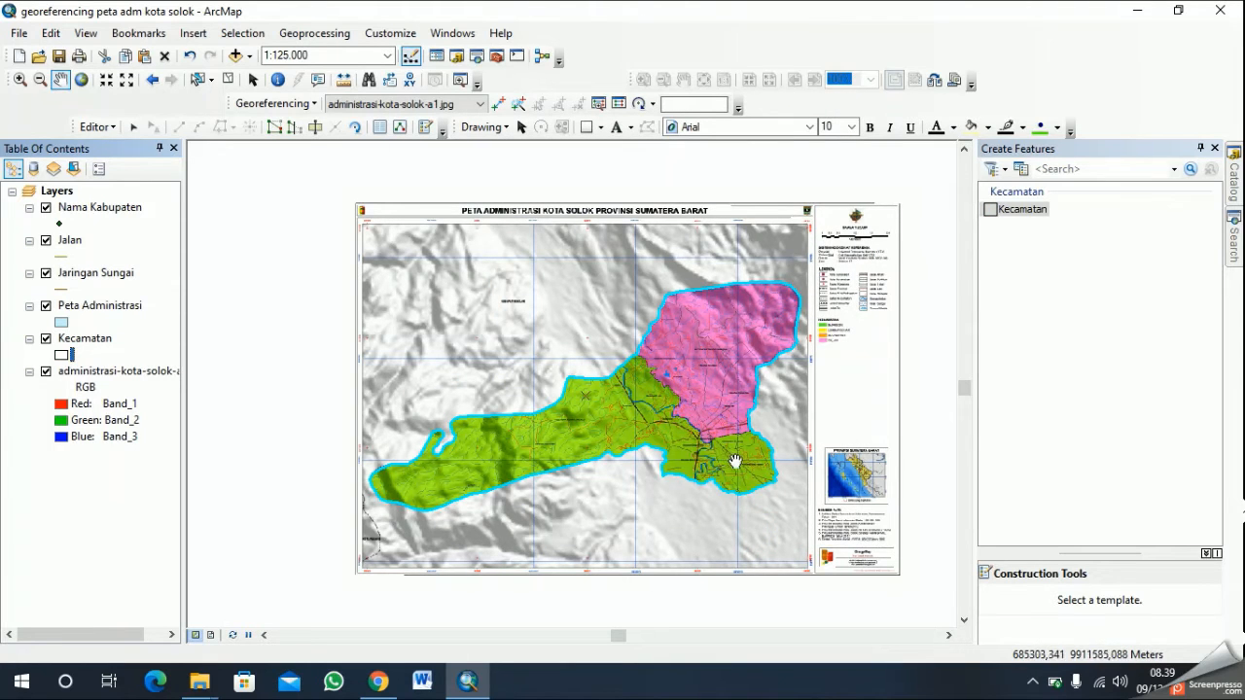
- Start a Cut Polygons line at the northwestern junction of the green and pink districts, tracing their boundary southeast beside Kelurahan Kampung Jawa
{"action": "scroll", "coordinate": [737, 471], "scroll_direction": "down", "scroll_amount": 2}
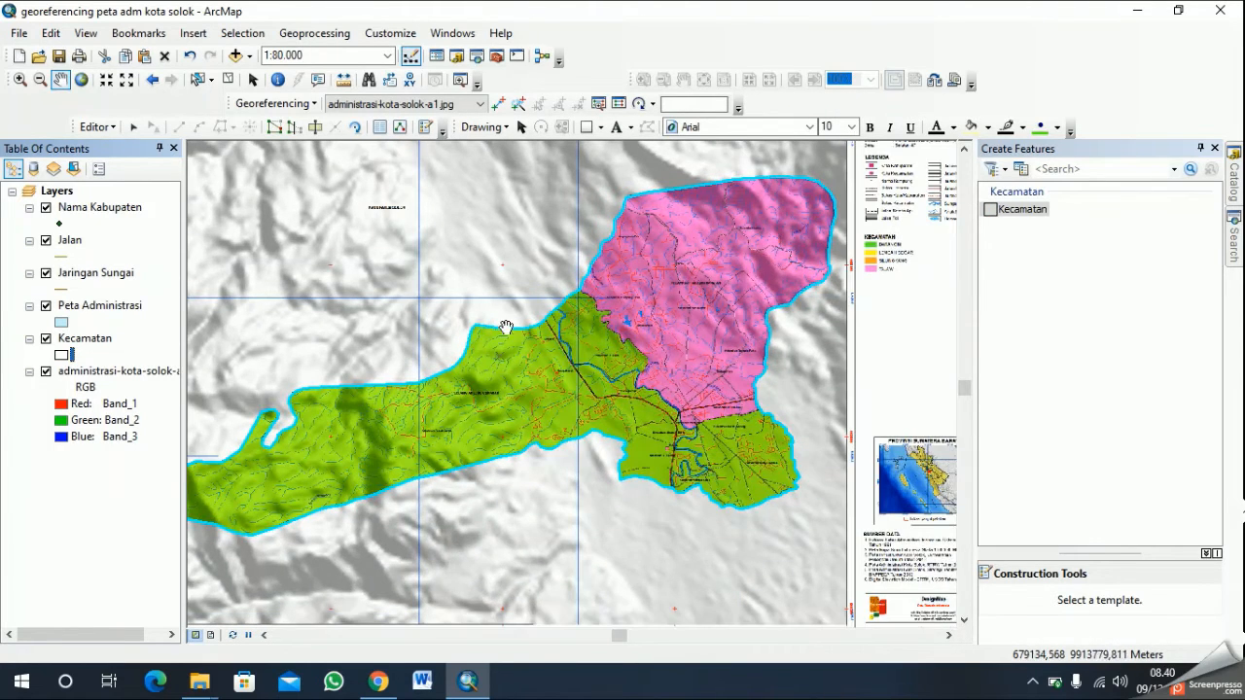
{"action": "scroll", "coordinate": [658, 444], "scroll_direction": "down", "scroll_amount": 1}
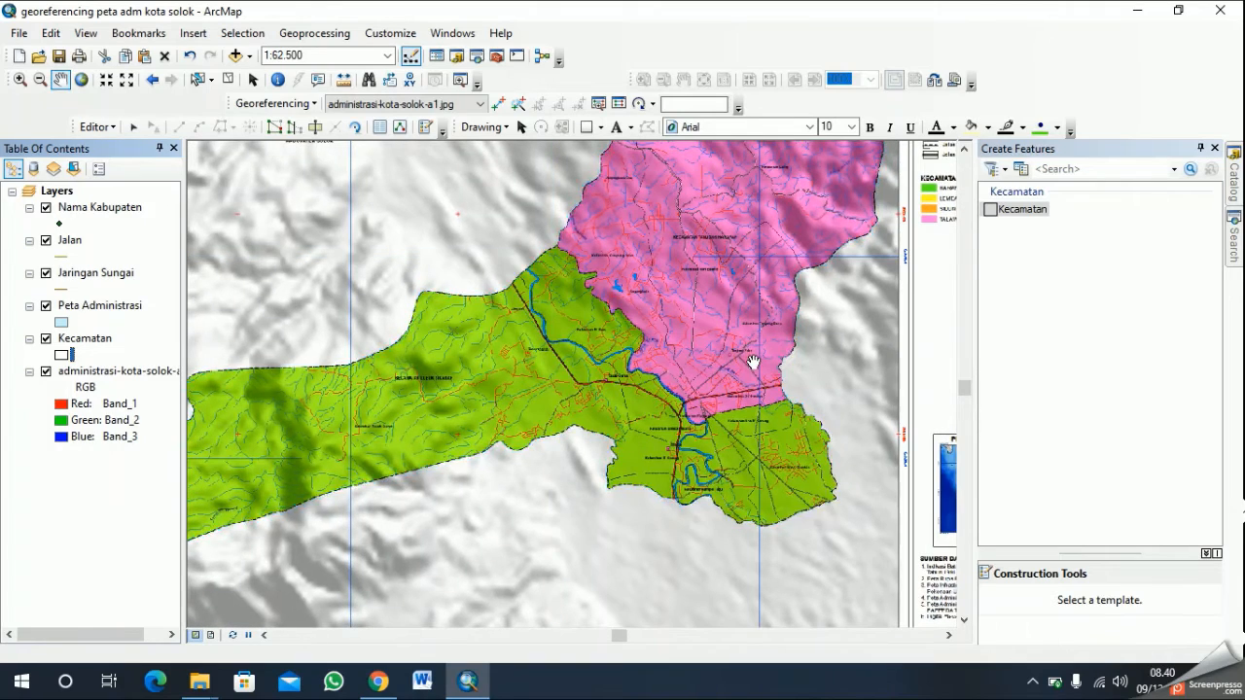
{"action": "scroll", "coordinate": [756, 354], "scroll_direction": "down", "scroll_amount": 3}
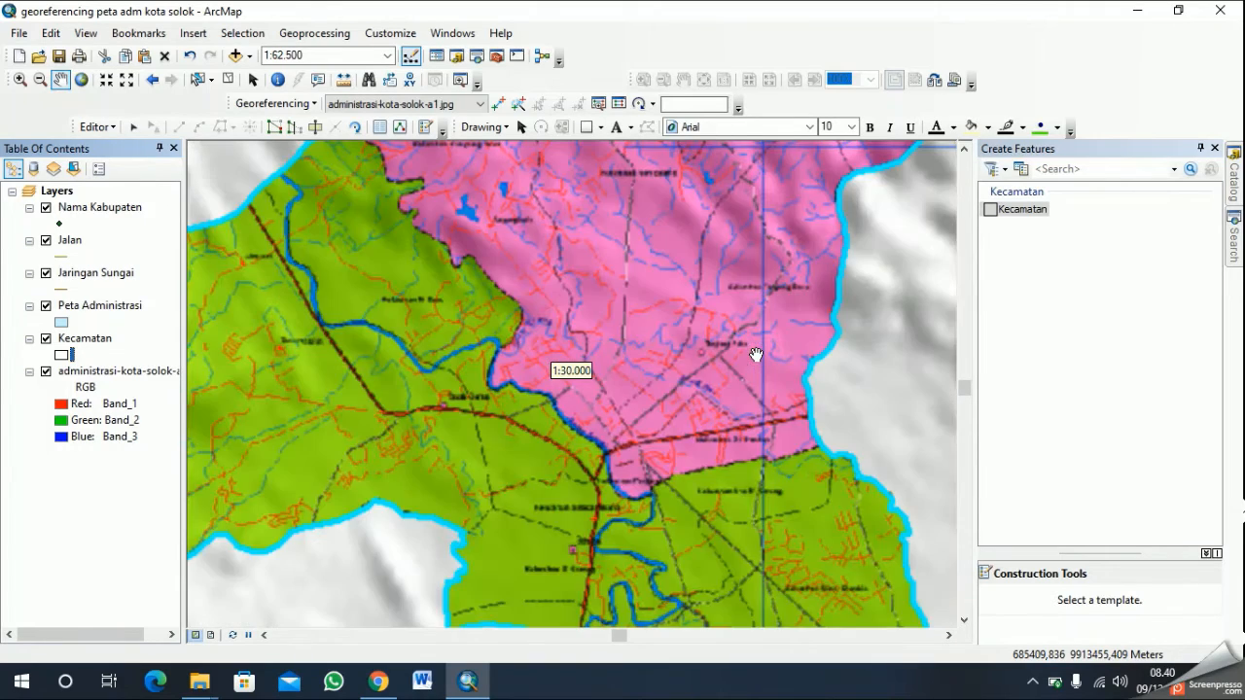
{"action": "left_click_drag", "start_coordinate": [643, 319], "coordinate": [638, 368]}
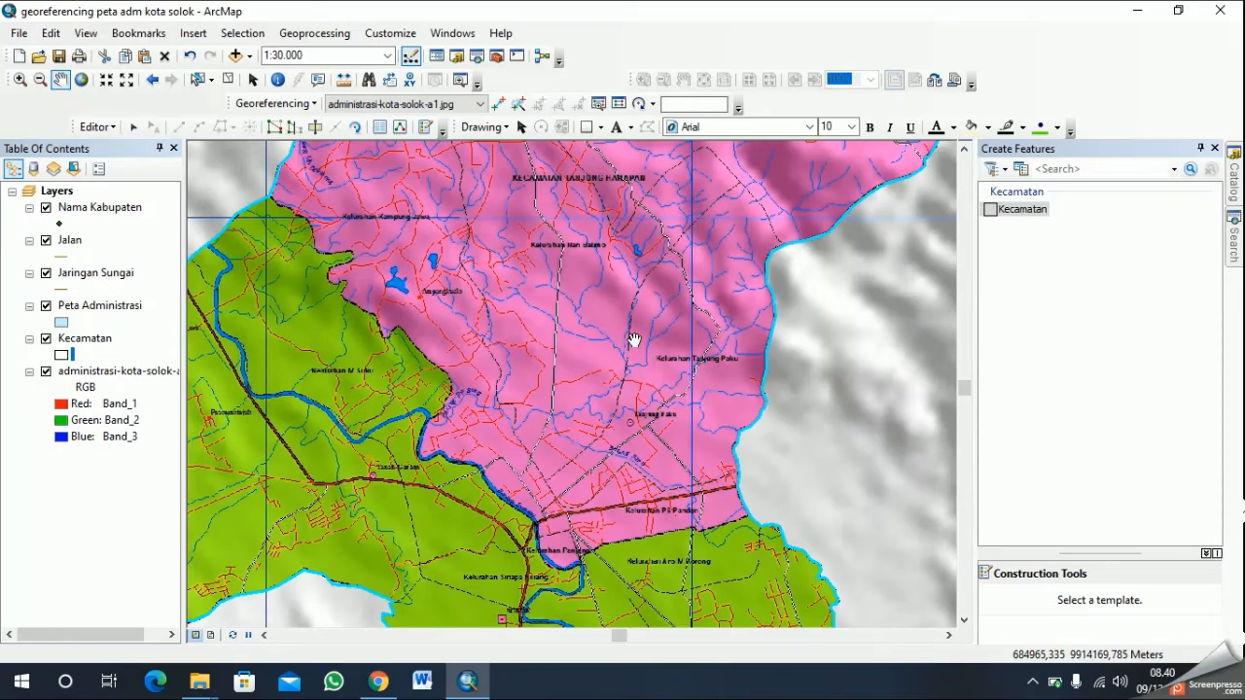
{"action": "left_click", "coordinate": [317, 128]}
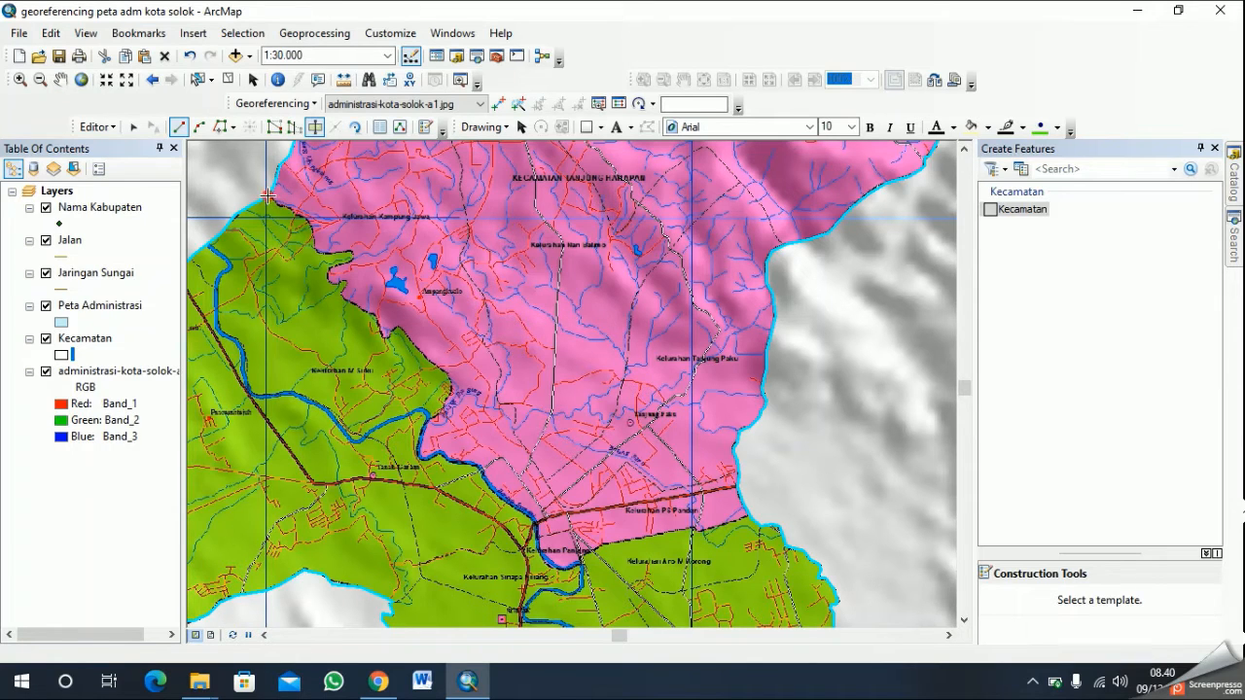
{"action": "scroll", "coordinate": [278, 200], "scroll_direction": "up", "scroll_amount": 1}
{"action": "scroll", "coordinate": [280, 205], "scroll_direction": "up", "scroll_amount": 1}
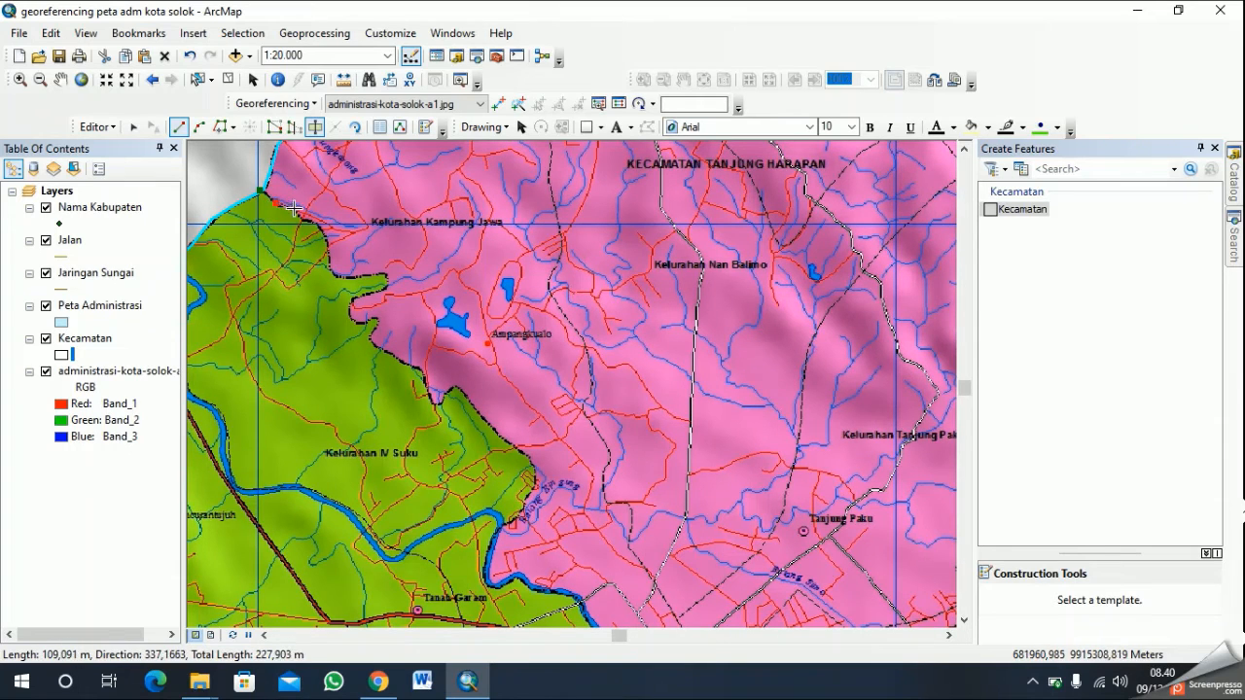
{"action": "left_click", "coordinate": [296, 210]}
{"action": "left_click", "coordinate": [304, 219]}
{"action": "left_click", "coordinate": [319, 224]}
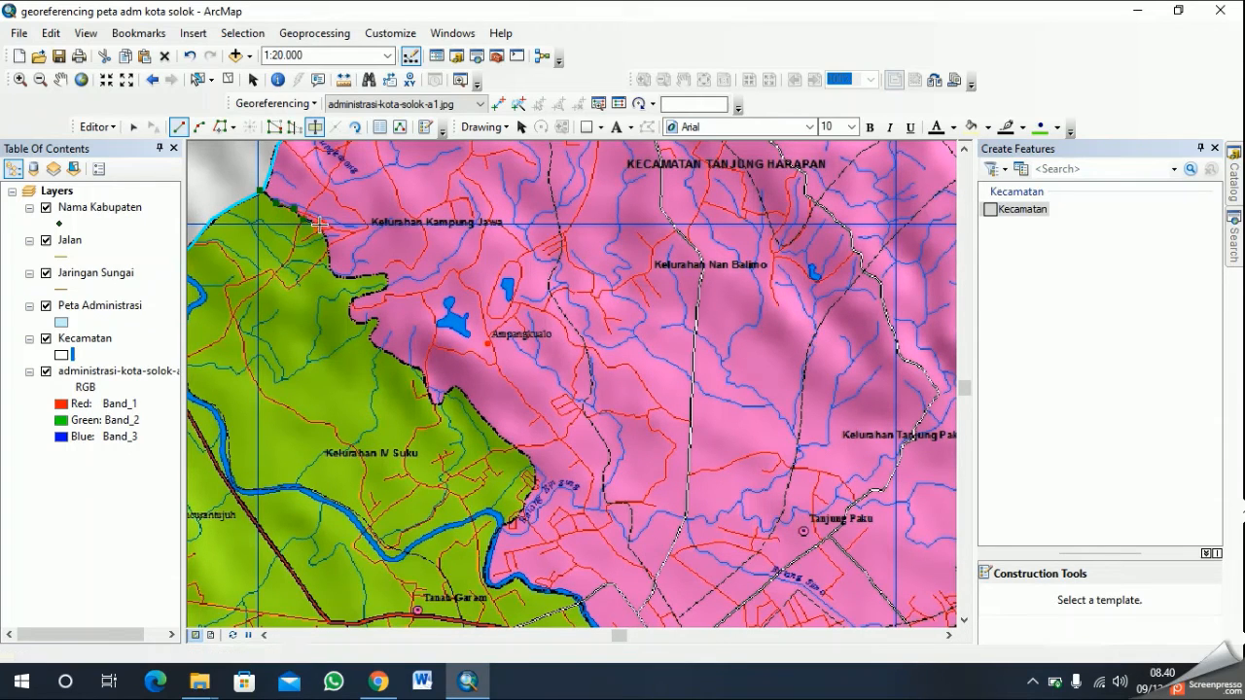
- Continue the cut line south and around the narrow green spur below Kelurahan Kampung Jawa
{"action": "left_click", "coordinate": [334, 271]}
{"action": "left_click", "coordinate": [342, 279]}
{"action": "left_click", "coordinate": [385, 278]}
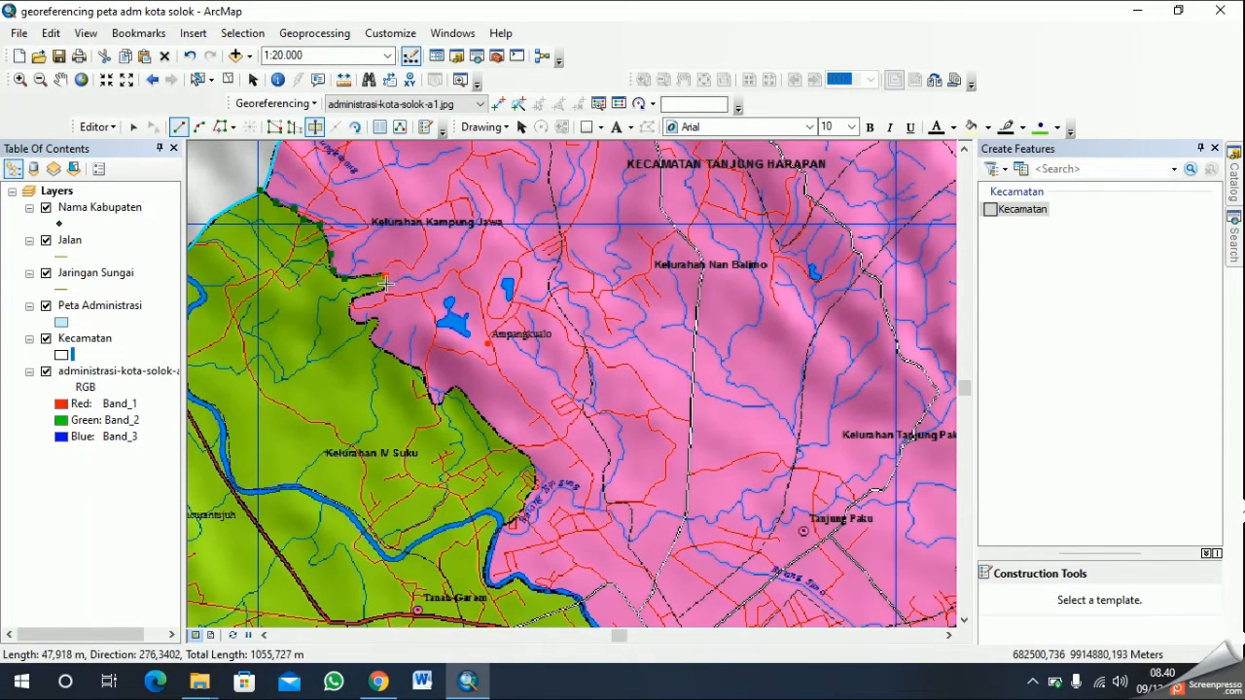
{"action": "left_click", "coordinate": [380, 290]}
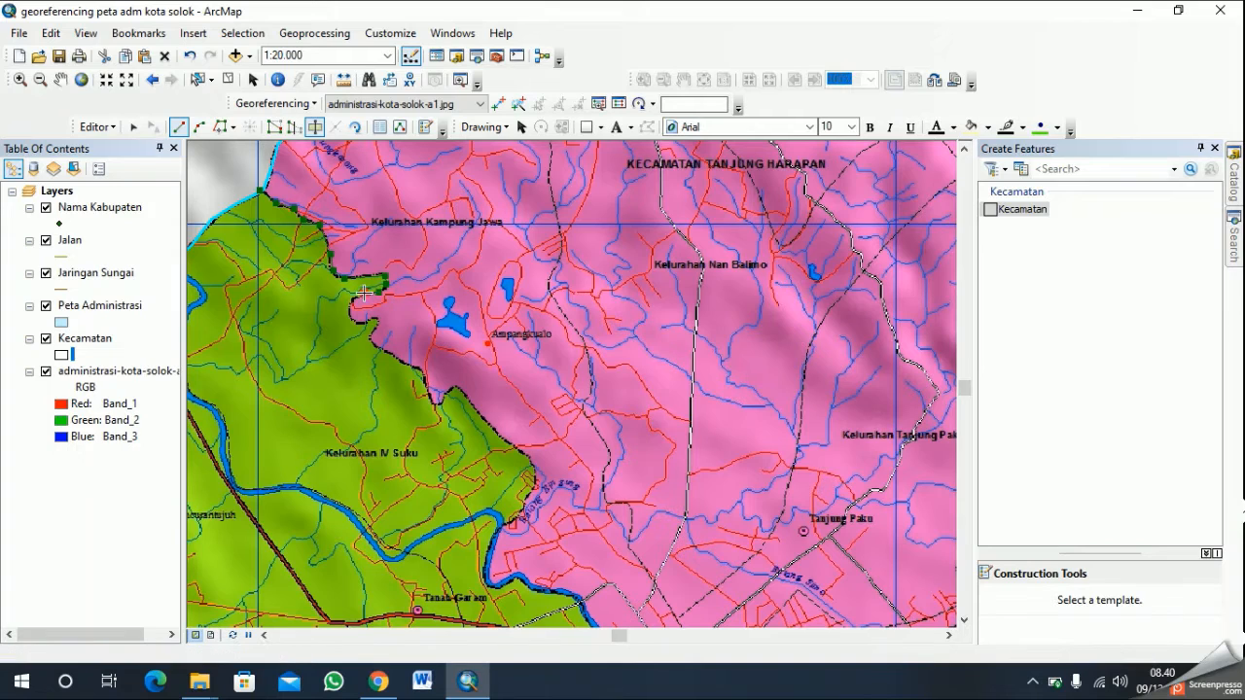
{"action": "left_click", "coordinate": [355, 300]}
{"action": "left_click", "coordinate": [349, 306]}
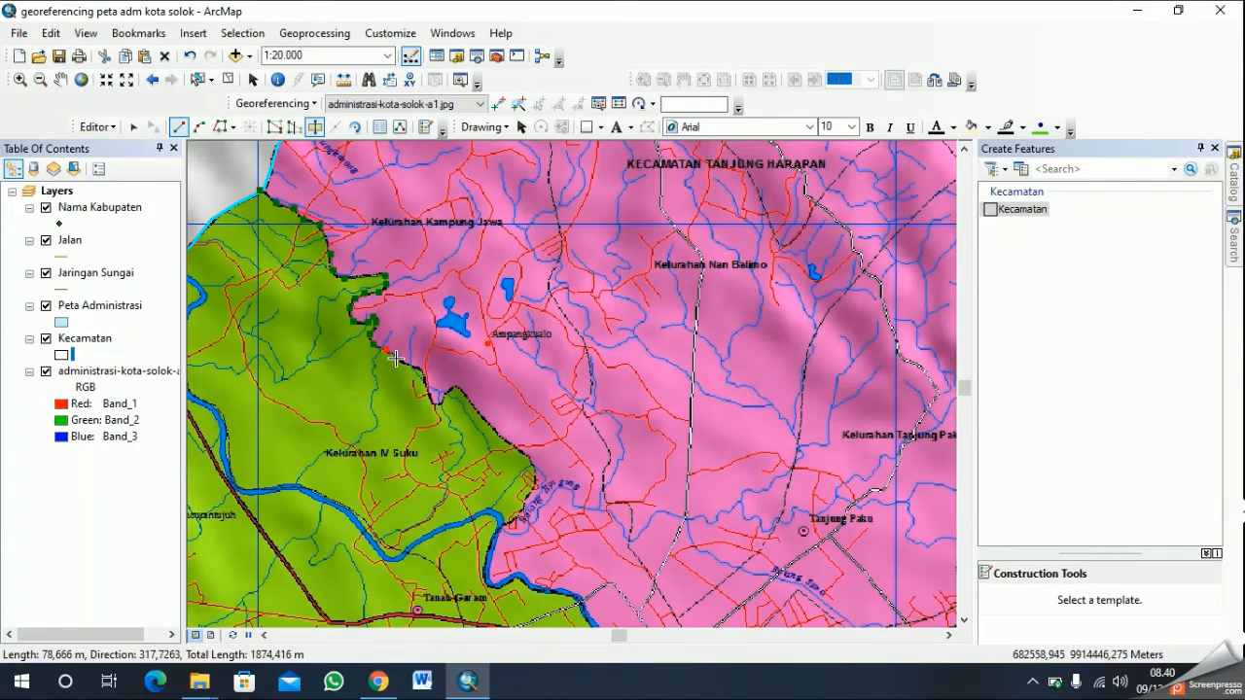
- Extend the cut line southeast along the district boundary and around the small notch southwest of Ampangkualo
{"action": "left_click", "coordinate": [396, 358]}
{"action": "left_click", "coordinate": [422, 370]}
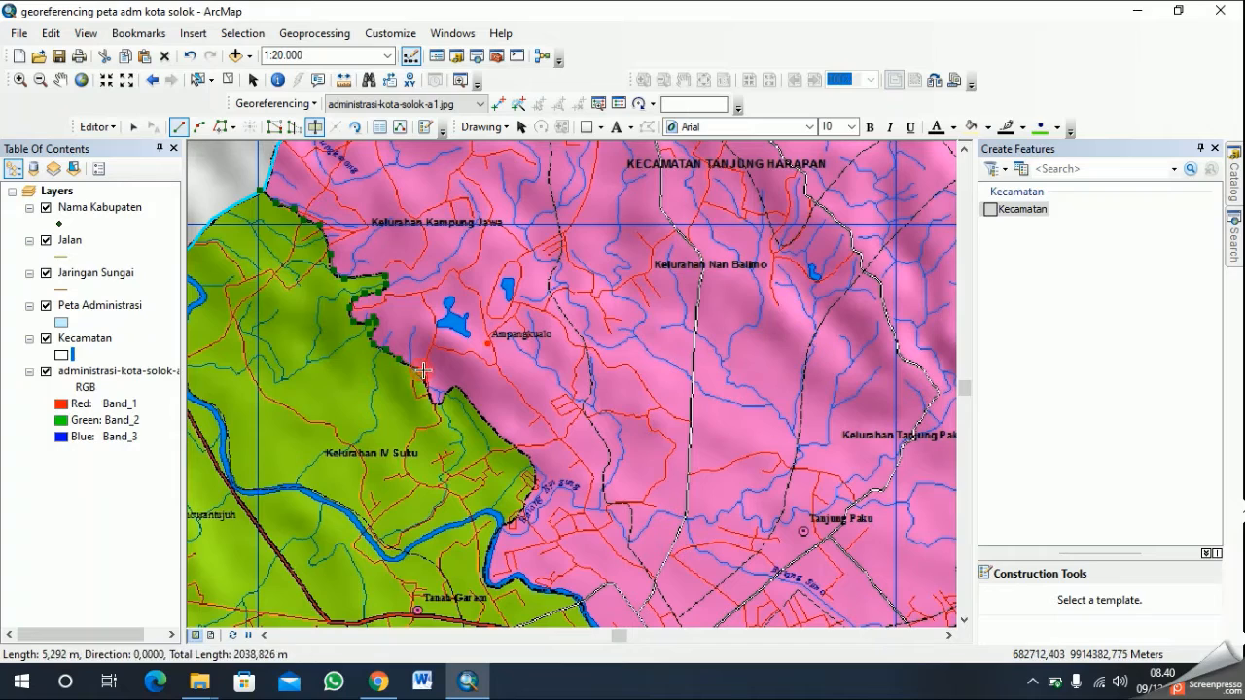
{"action": "left_click", "coordinate": [425, 382]}
{"action": "left_click", "coordinate": [431, 400]}
{"action": "left_click", "coordinate": [438, 403]}
{"action": "left_click", "coordinate": [442, 402]}
{"action": "left_click", "coordinate": [448, 388]}
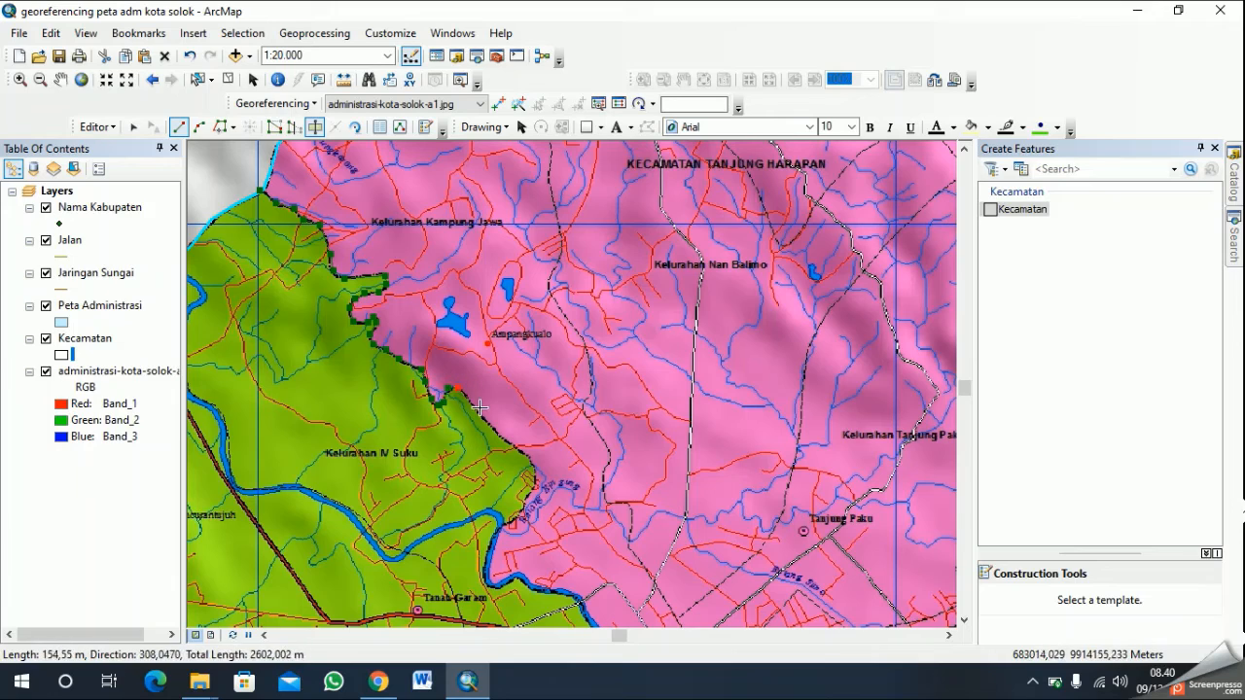
- Trace the boundary from the notch southeast past Kelurahan IV Suku and back southwest to the river
{"action": "left_click", "coordinate": [480, 415]}
{"action": "left_click", "coordinate": [498, 434]}
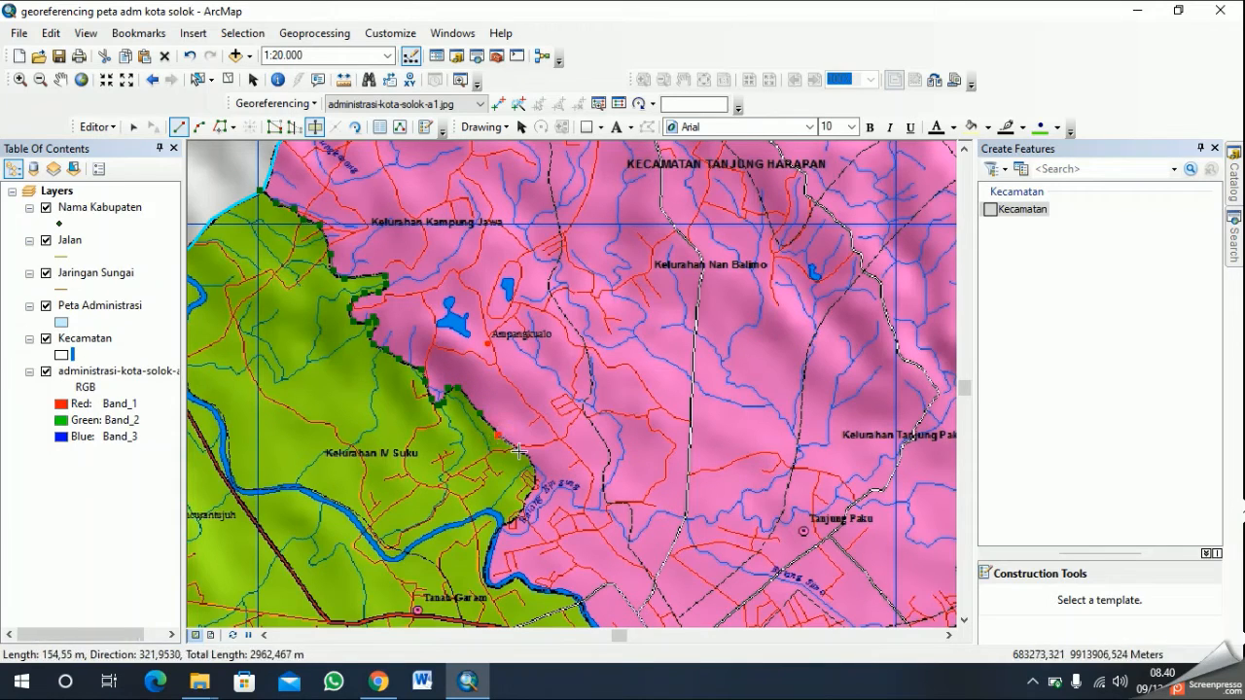
{"action": "left_click", "coordinate": [524, 454]}
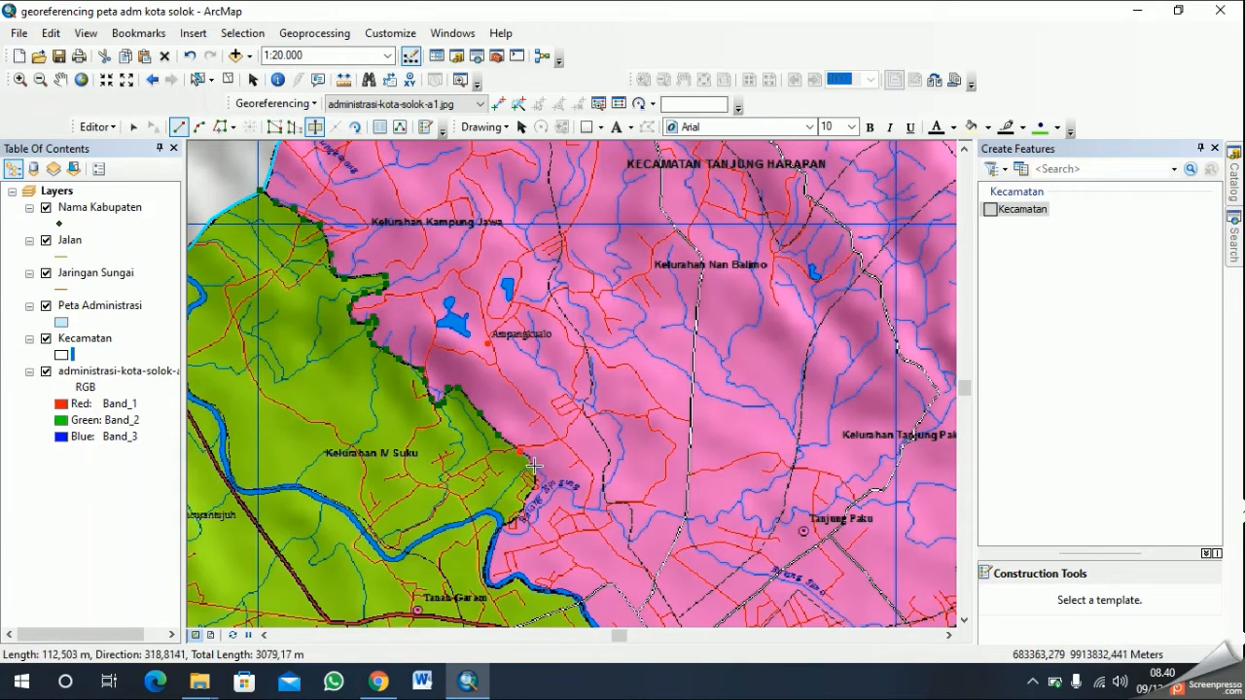
{"action": "left_click", "coordinate": [534, 484]}
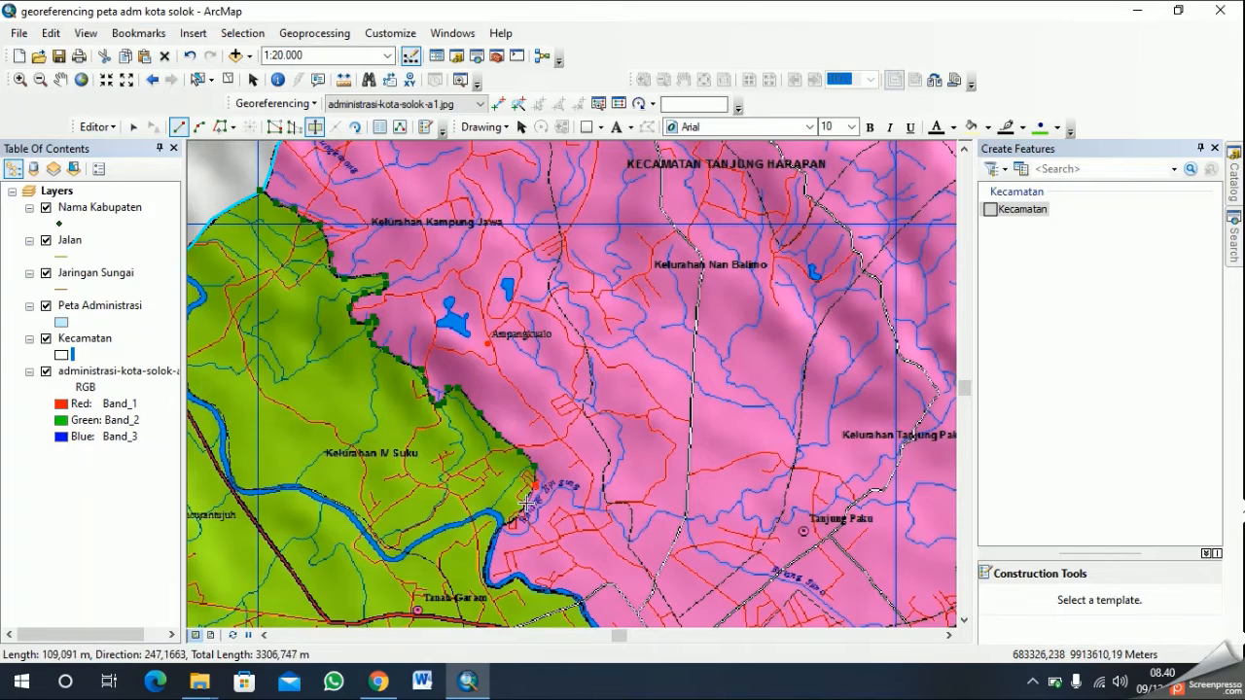
{"action": "left_click", "coordinate": [523, 501]}
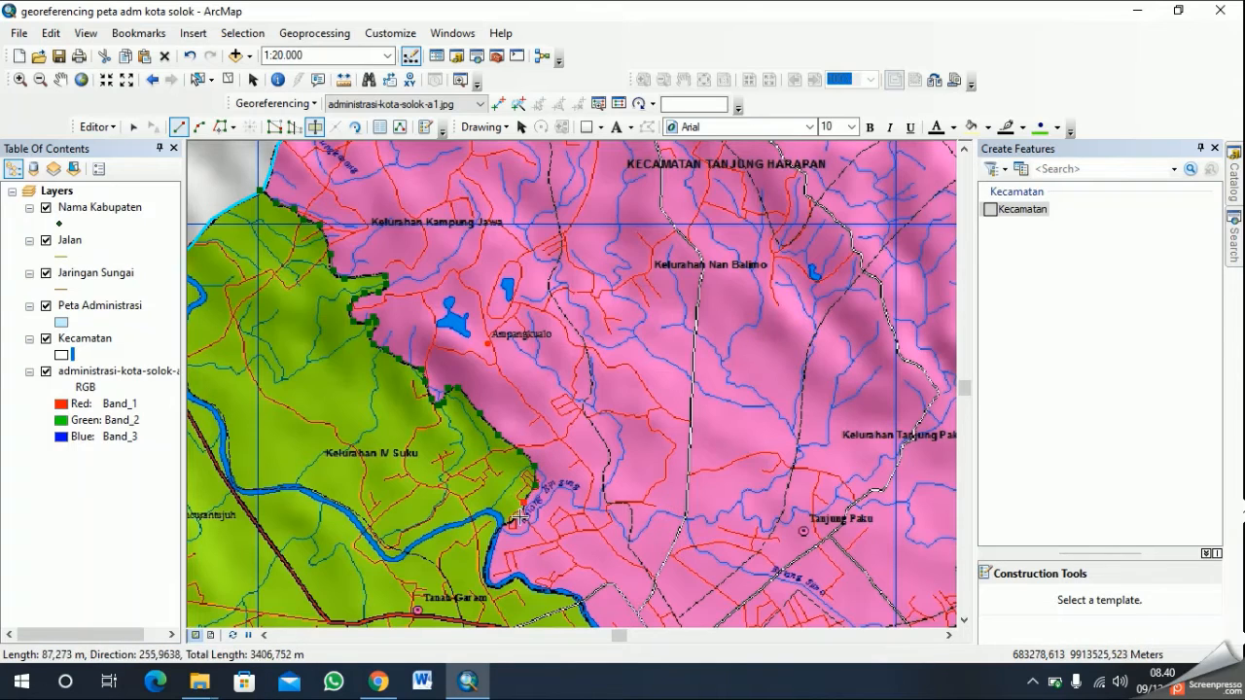
{"action": "left_click", "coordinate": [513, 523]}
{"action": "left_click", "coordinate": [495, 533]}
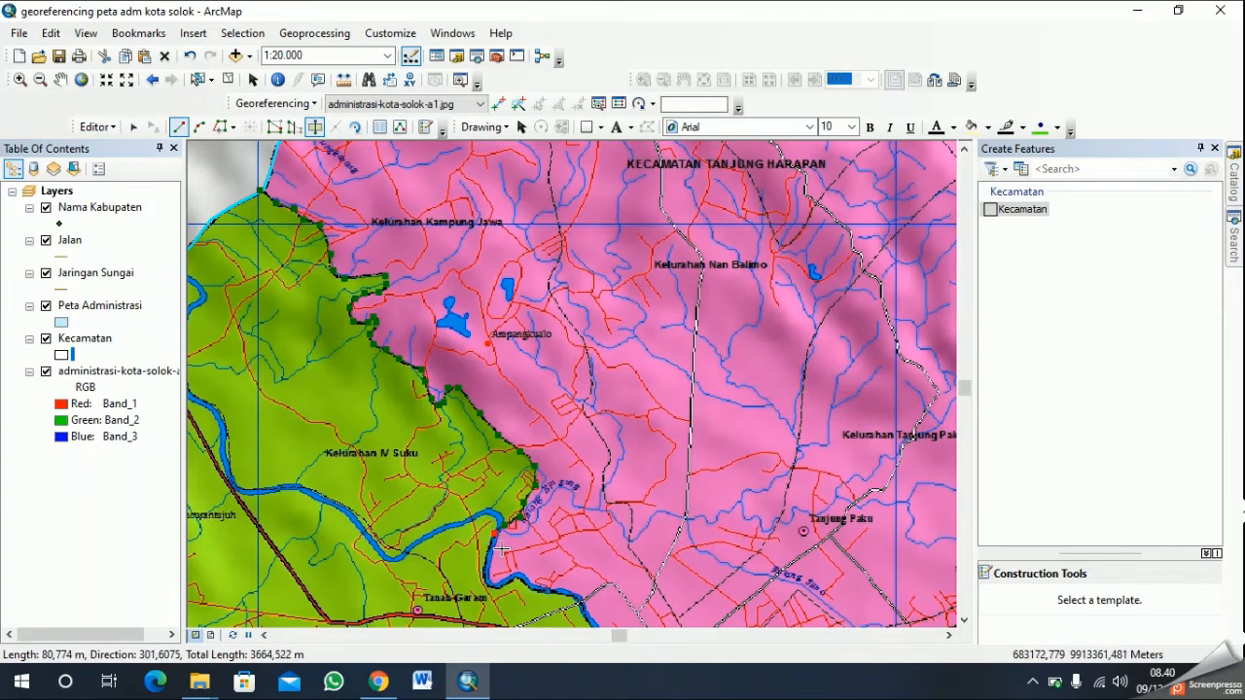
- Follow the boundary with the cut line around the river bend northeast of Tanah Garam
{"action": "left_click", "coordinate": [484, 571]}
{"action": "left_click", "coordinate": [494, 588]}
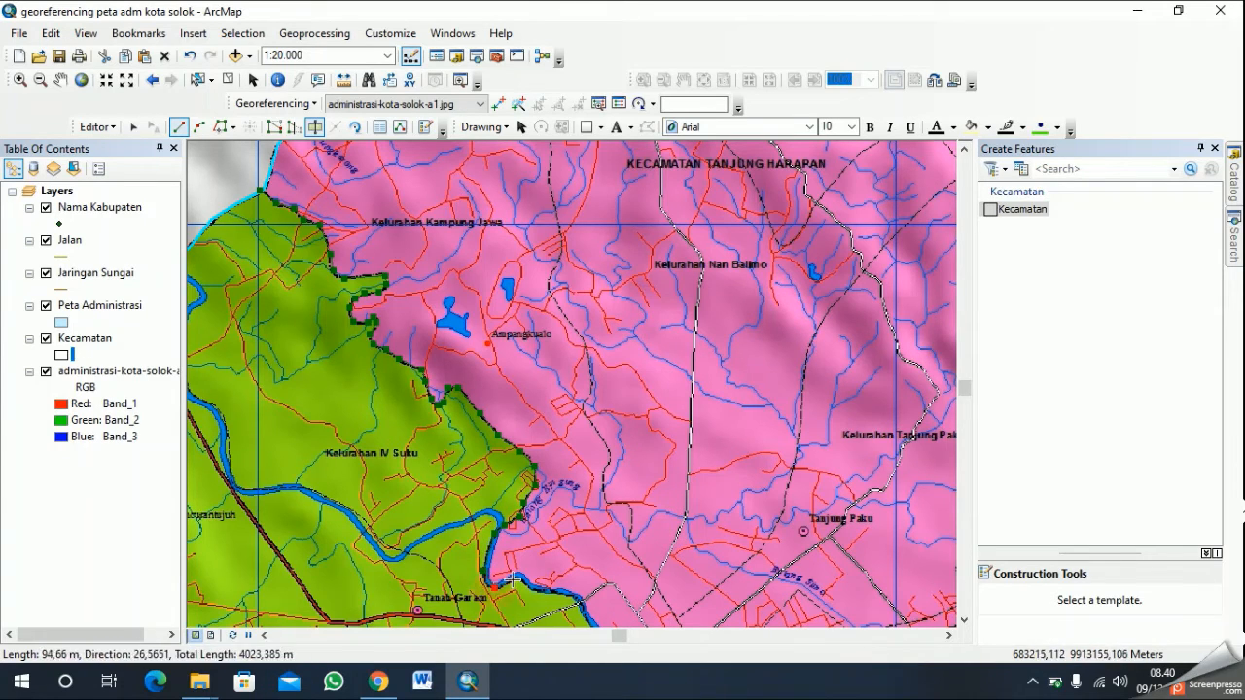
{"action": "left_click", "coordinate": [515, 581]}
{"action": "left_click", "coordinate": [520, 579]}
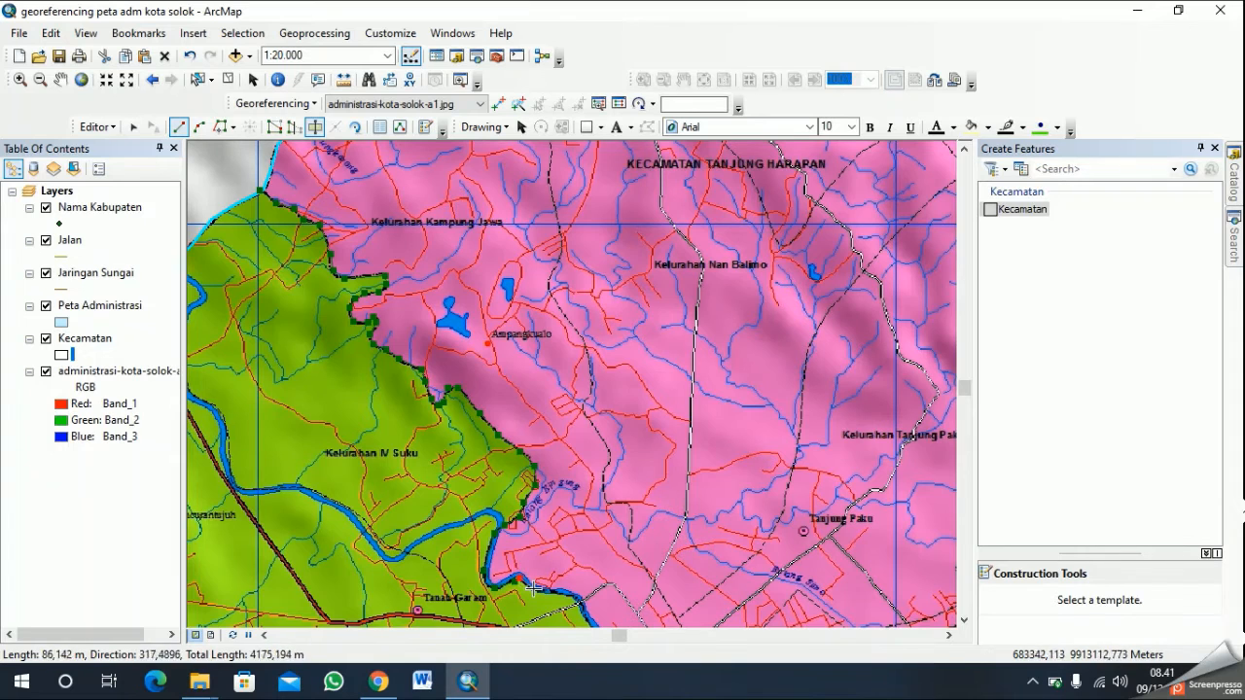
- Resume the Cut Polygons line and trace the river boundary southeast toward the main road crossing
{"action": "left_click", "coordinate": [60, 80]}
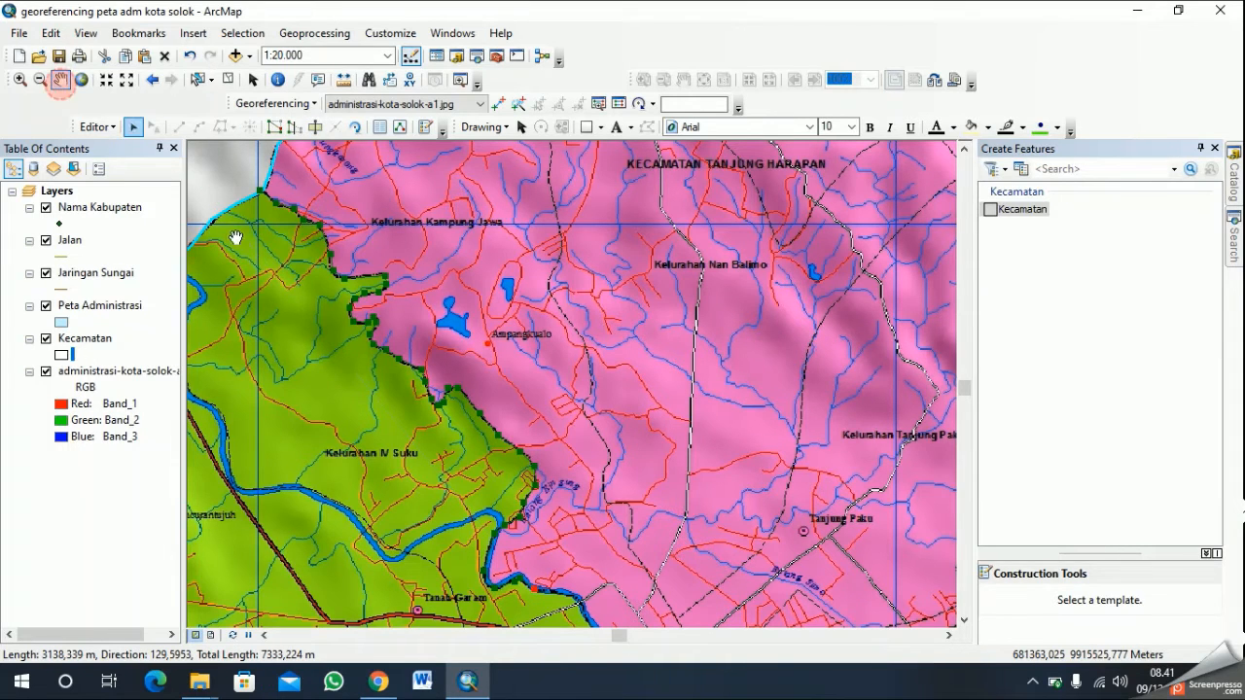
{"action": "left_click_drag", "start_coordinate": [600, 546], "coordinate": [492, 308]}
{"action": "left_click_drag", "start_coordinate": [644, 473], "coordinate": [568, 436]}
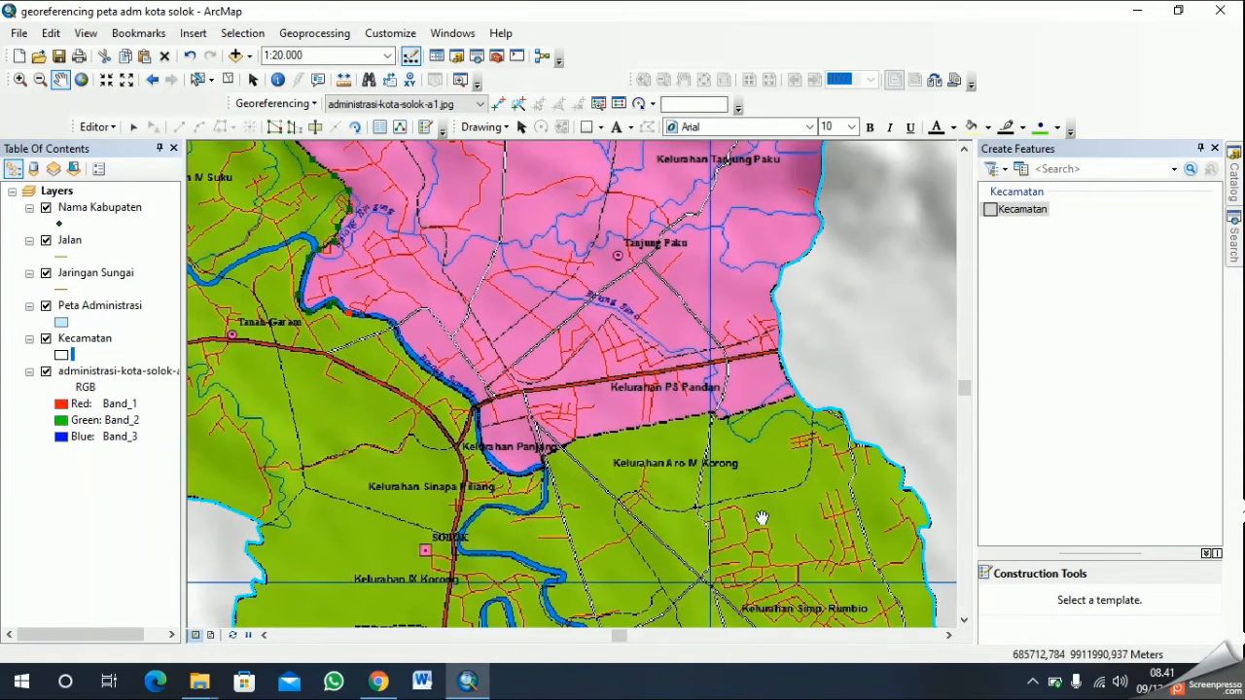
{"action": "left_click", "coordinate": [316, 130]}
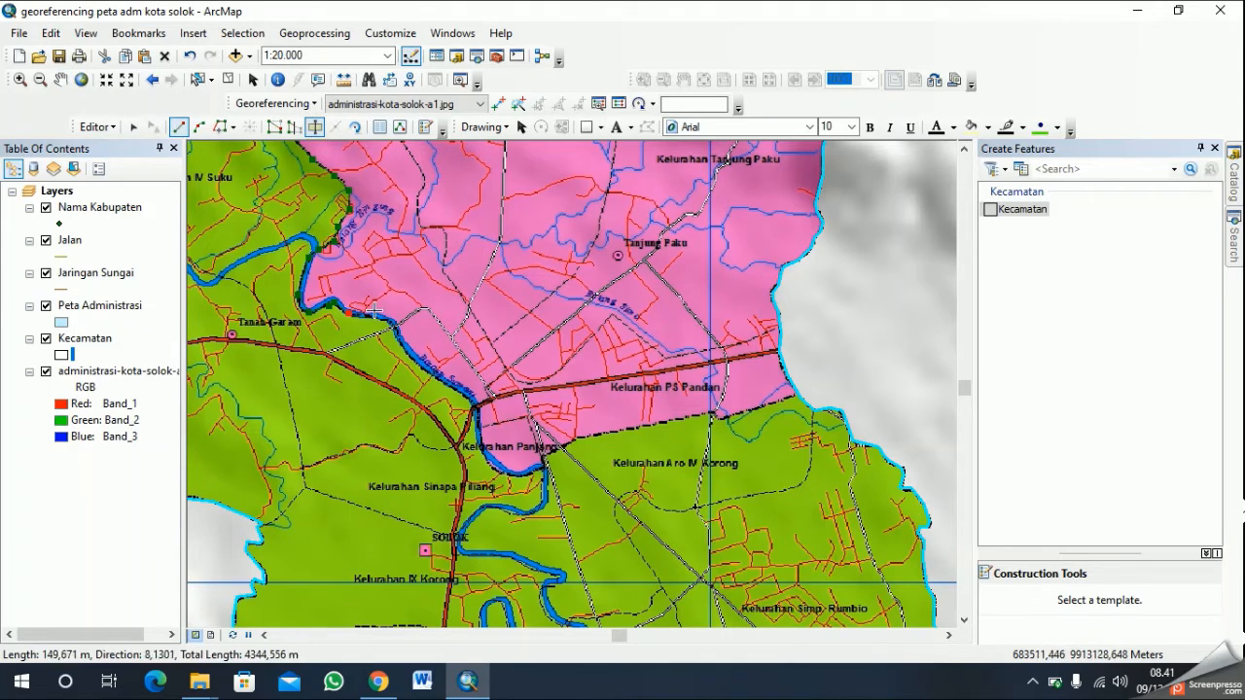
{"action": "left_click", "coordinate": [397, 334]}
{"action": "left_click", "coordinate": [408, 353]}
{"action": "left_click", "coordinate": [431, 371]}
{"action": "left_click", "coordinate": [453, 389]}
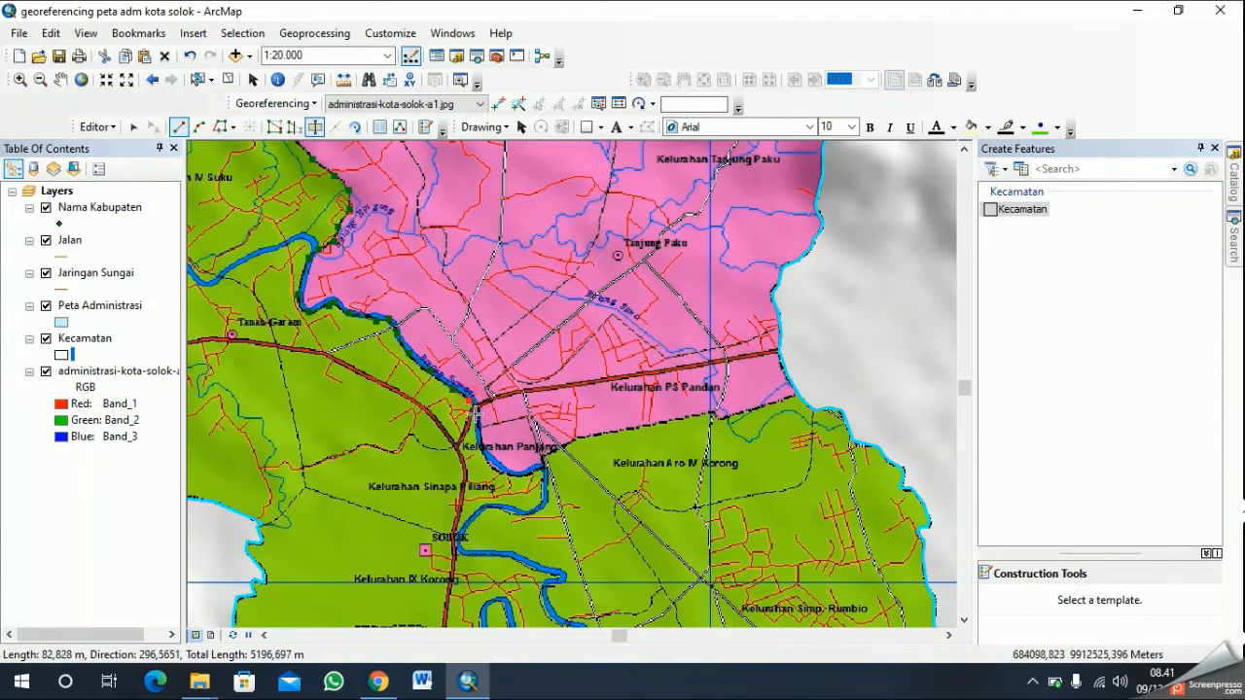
- Trace the cut line around the river bend enclosing Kelurahan Panjang
{"action": "left_click", "coordinate": [476, 414]}
{"action": "left_click", "coordinate": [481, 454]}
{"action": "left_click", "coordinate": [523, 478]}
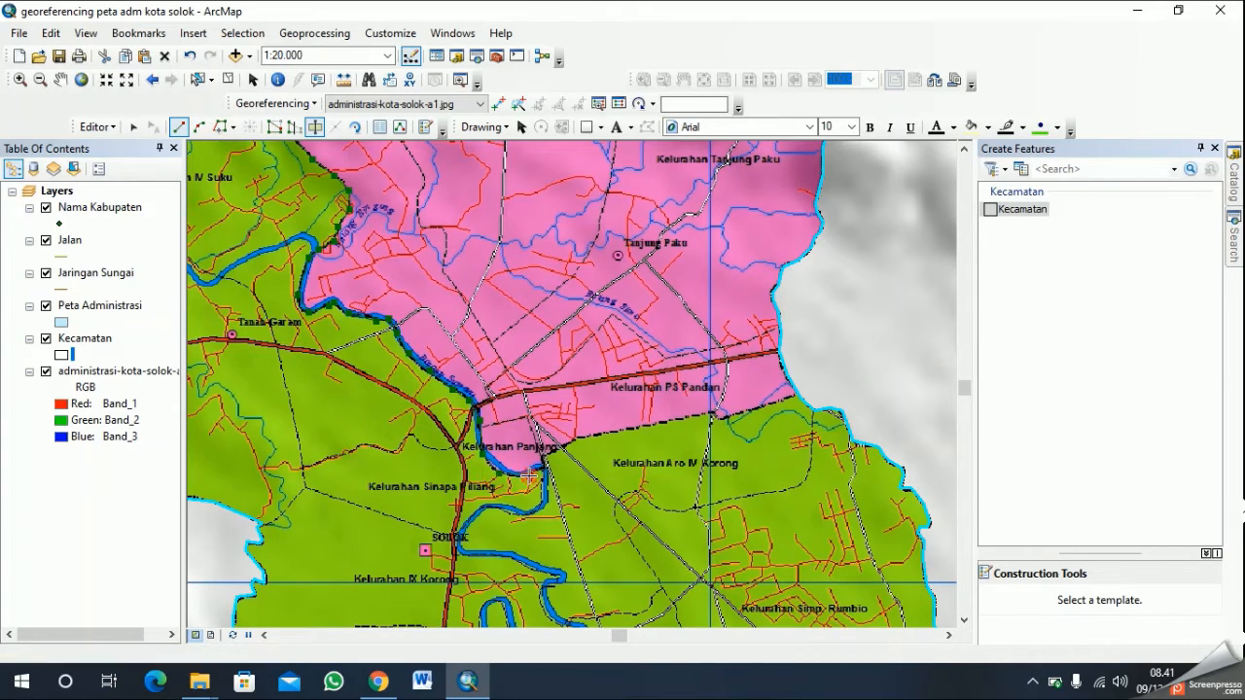
{"action": "left_click", "coordinate": [546, 461]}
- Trace the boundary east below Kelurahan PS Pandan to the polygon's eastern edge, and finish the sketch to cut the polygon
{"action": "left_click", "coordinate": [590, 439]}
{"action": "left_click", "coordinate": [648, 426]}
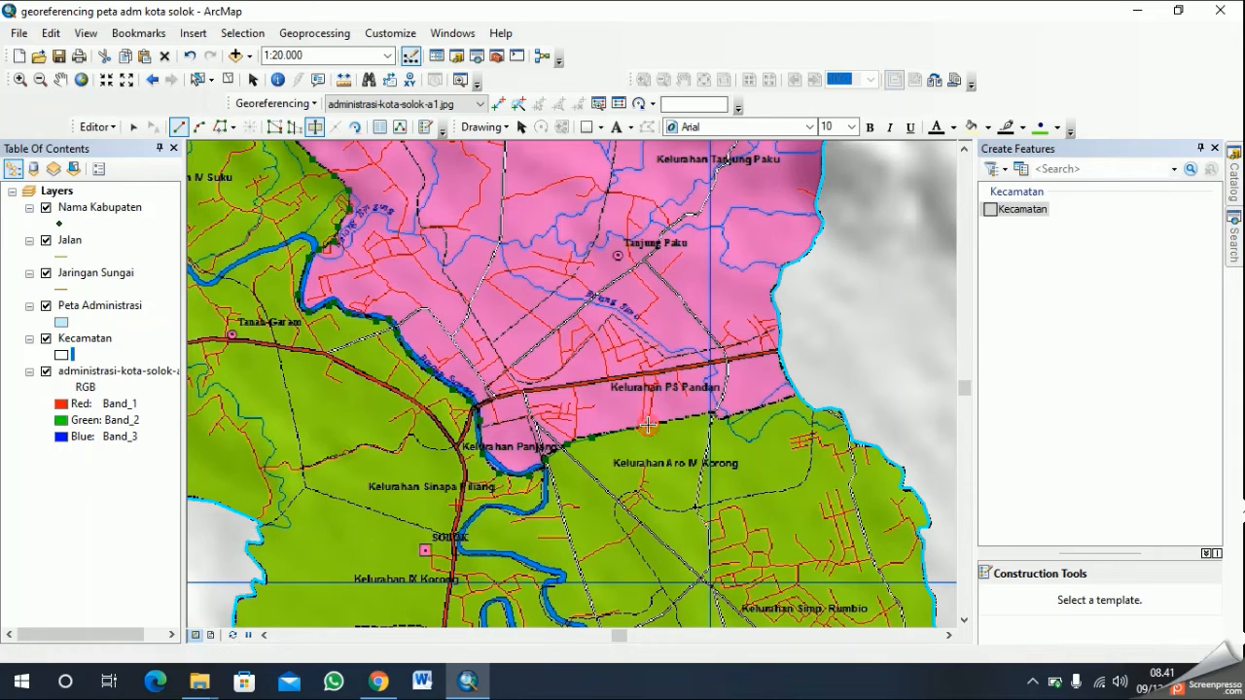
{"action": "left_click", "coordinate": [714, 415]}
{"action": "left_click", "coordinate": [718, 416]}
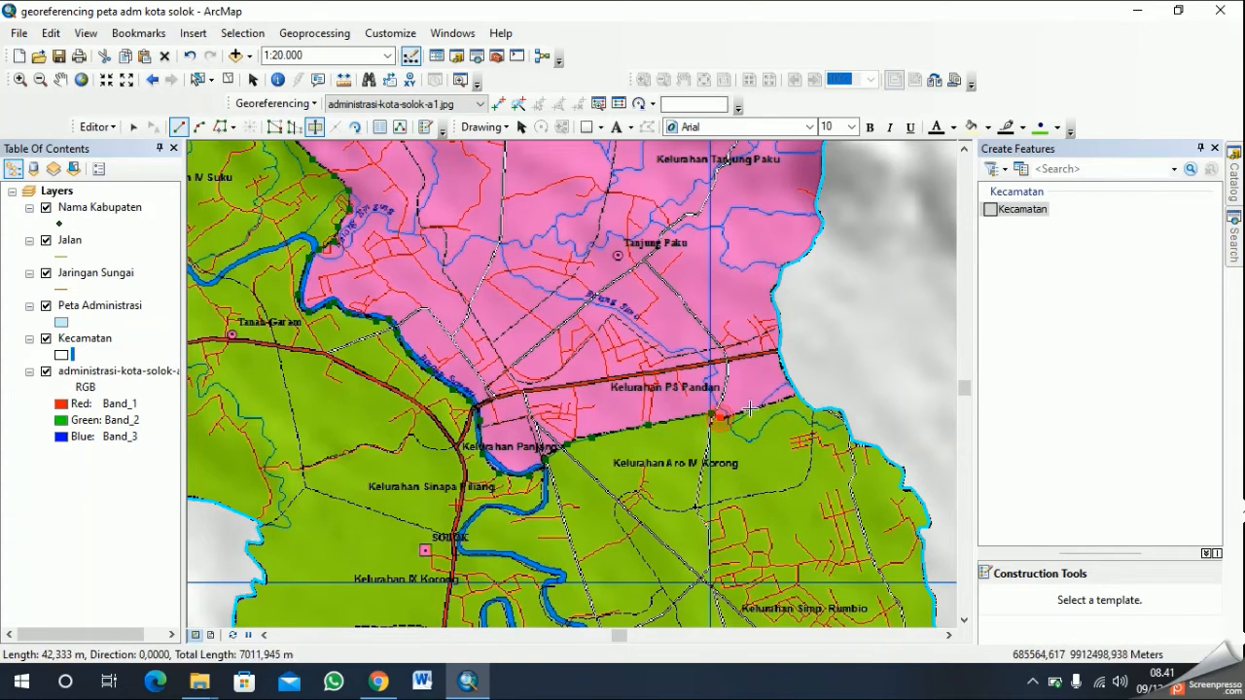
{"action": "left_click", "coordinate": [800, 392]}
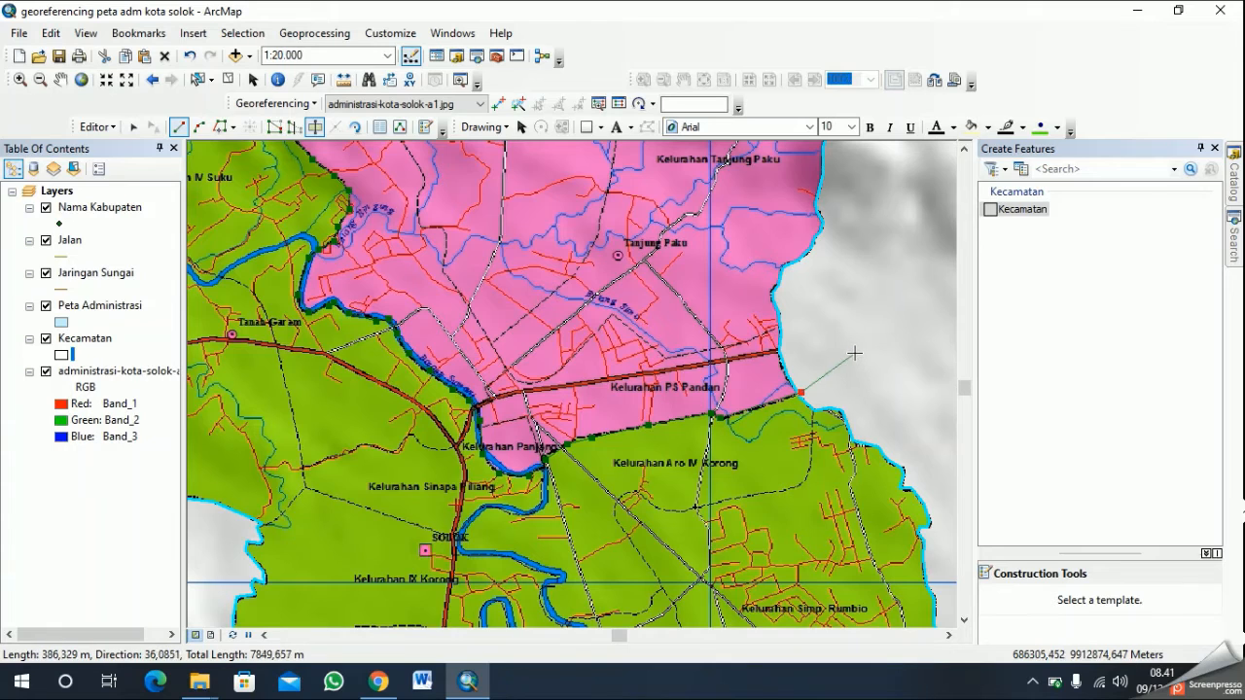
{"action": "right_click", "coordinate": [854, 354]}
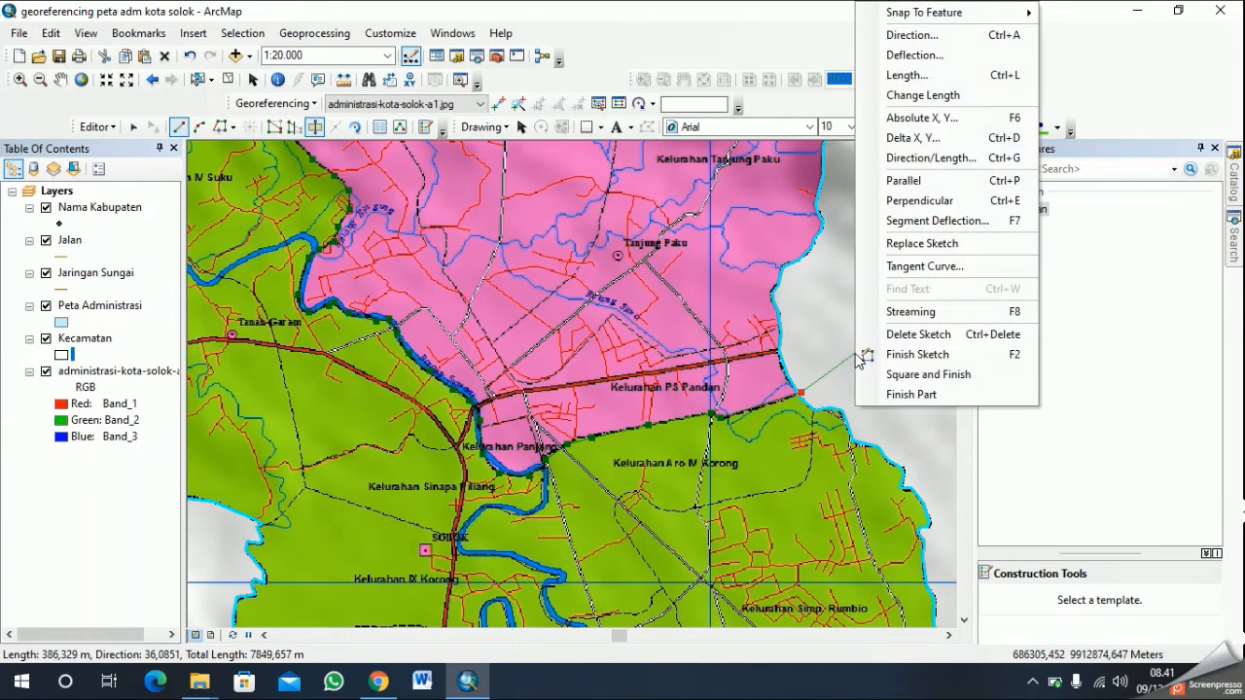
{"action": "left_click", "coordinate": [945, 356]}
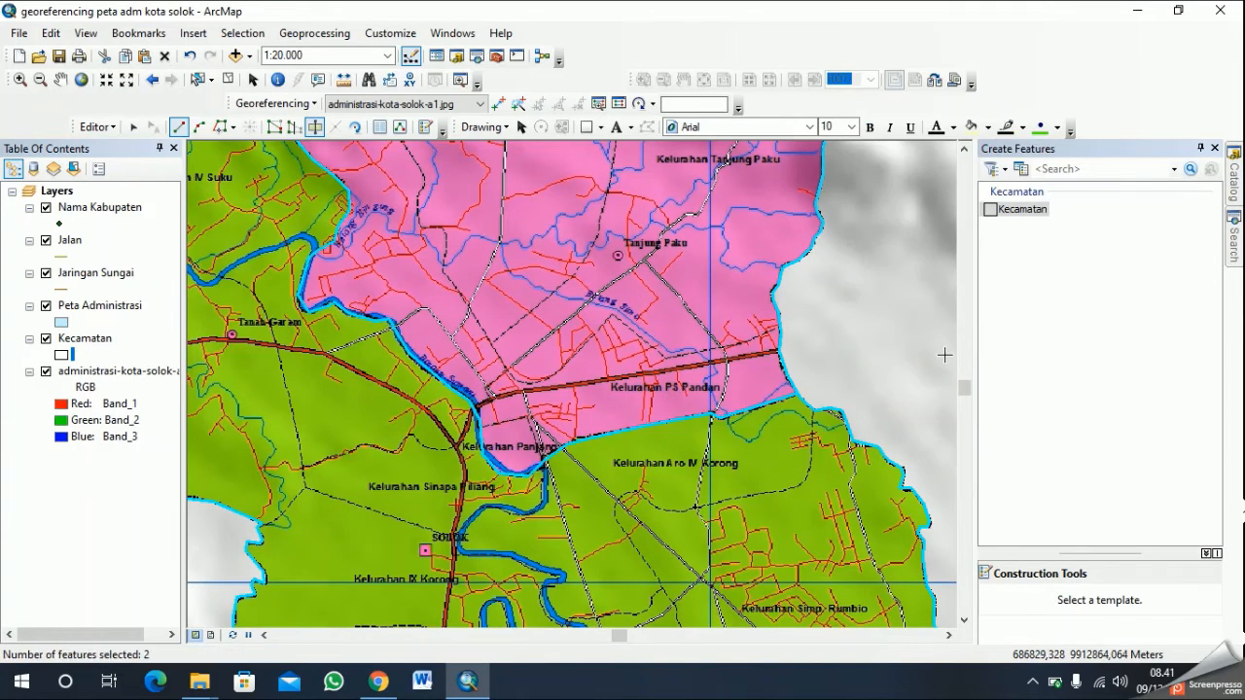
- Check the split by selecting the green and pink Kecamatan polygons one at a time with the Edit tool
{"action": "scroll", "coordinate": [686, 355], "scroll_direction": "up", "scroll_amount": 5}
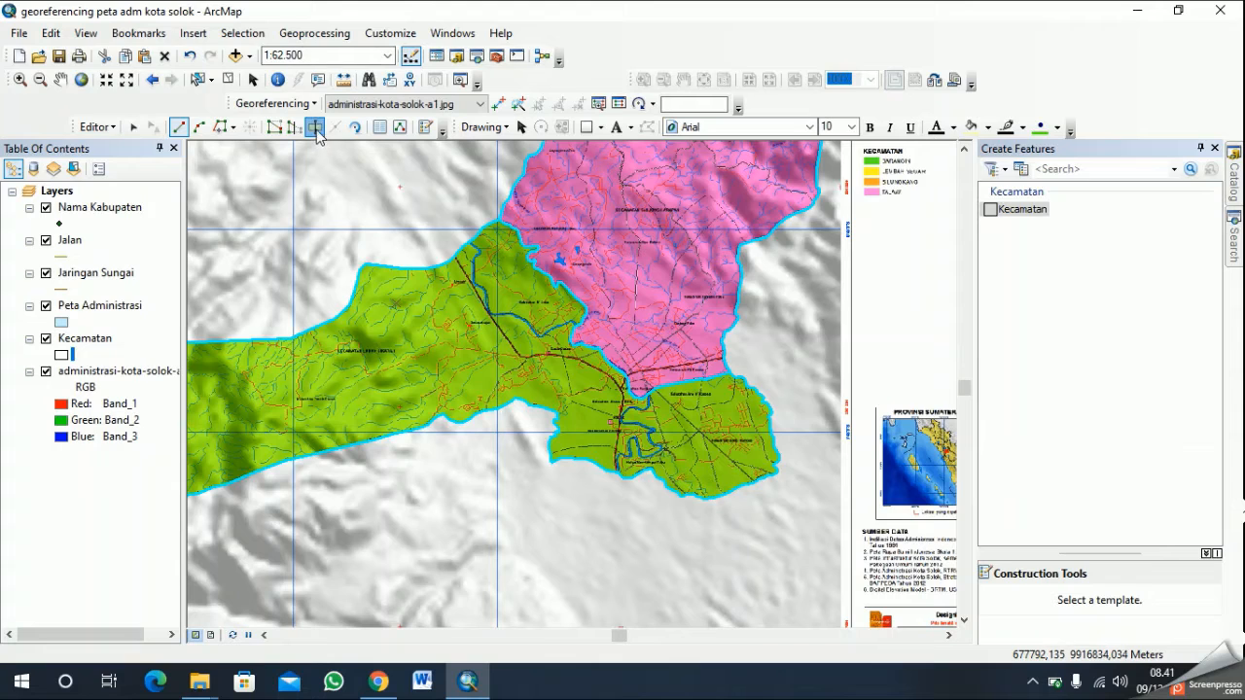
{"action": "left_click", "coordinate": [134, 128]}
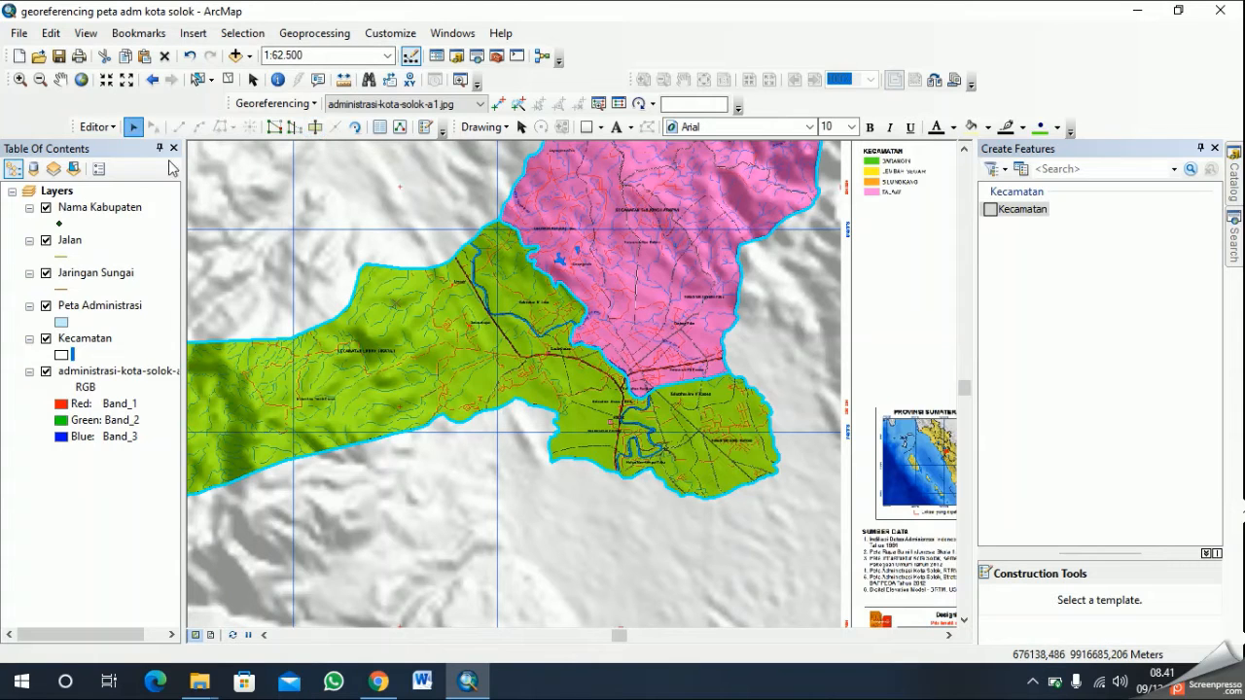
{"action": "left_click", "coordinate": [457, 362]}
{"action": "left_click", "coordinate": [638, 311]}
{"action": "left_click", "coordinate": [450, 333]}
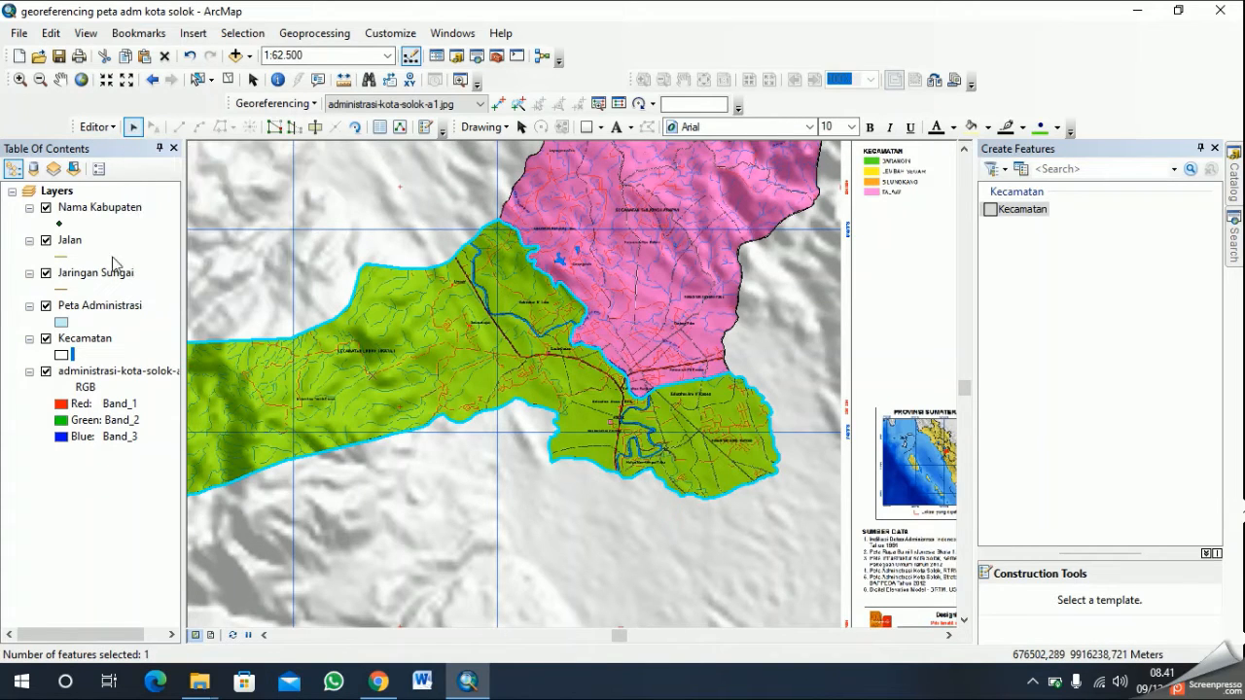
- Alternate the selection between the pink Tanjung Harapan and green Lubuk Sikarah polygons to verify the cut
{"action": "left_click", "coordinate": [671, 239]}
{"action": "left_click", "coordinate": [404, 304]}
{"action": "left_click", "coordinate": [632, 217]}
{"action": "left_click", "coordinate": [502, 307]}
{"action": "left_click", "coordinate": [635, 236]}
{"action": "left_click", "coordinate": [478, 324]}
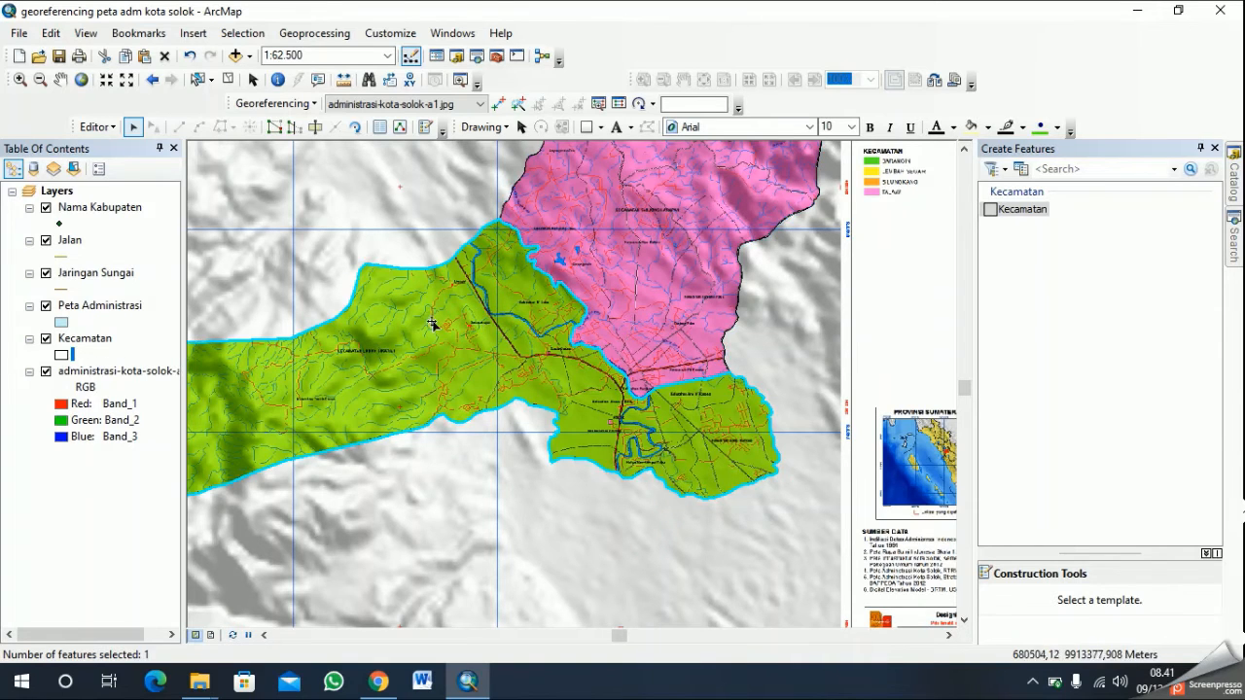
- Inspect both districts at full map extent and select the pink Kecamatan polygon
{"action": "left_click", "coordinate": [60, 79]}
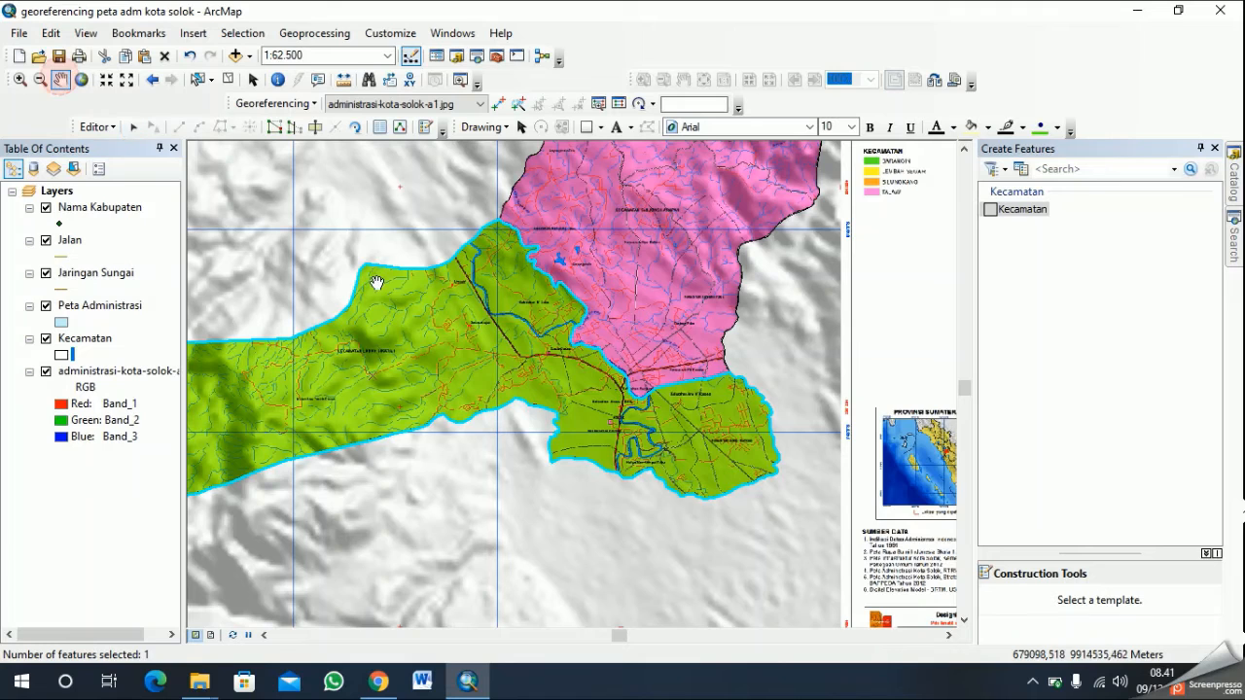
{"action": "left_click_drag", "start_coordinate": [405, 297], "coordinate": [540, 385]}
{"action": "scroll", "coordinate": [541, 385], "scroll_direction": "up", "scroll_amount": 2}
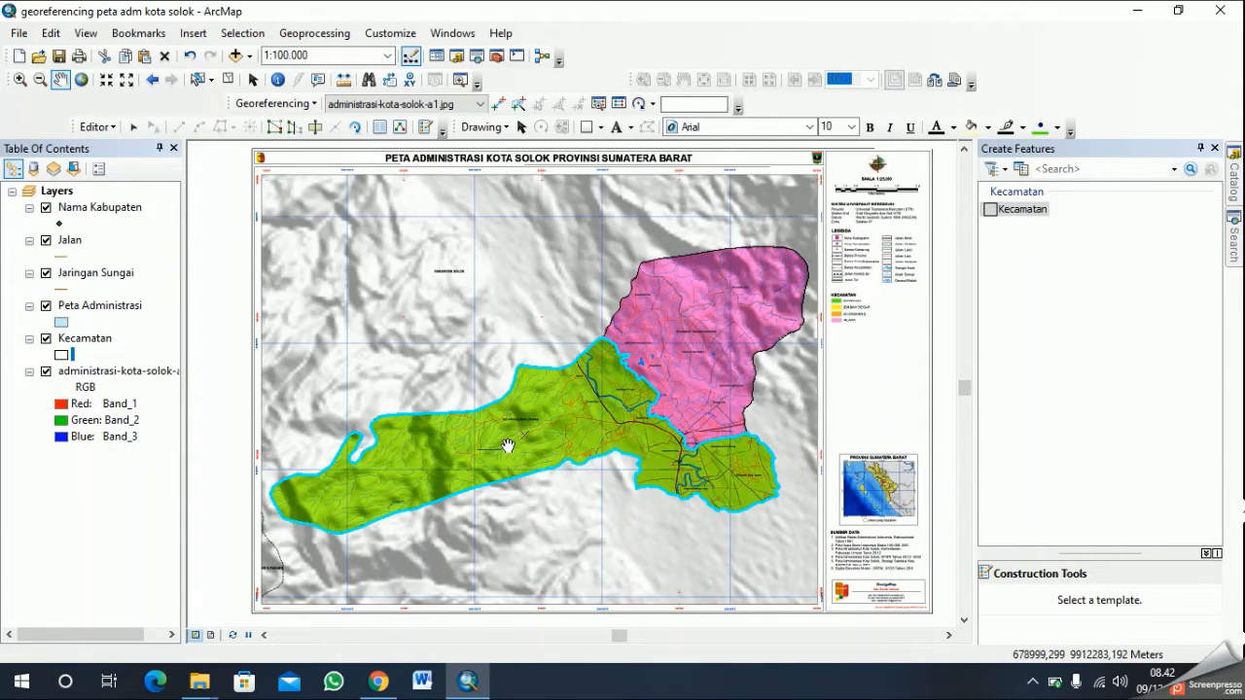
{"action": "left_click", "coordinate": [135, 127]}
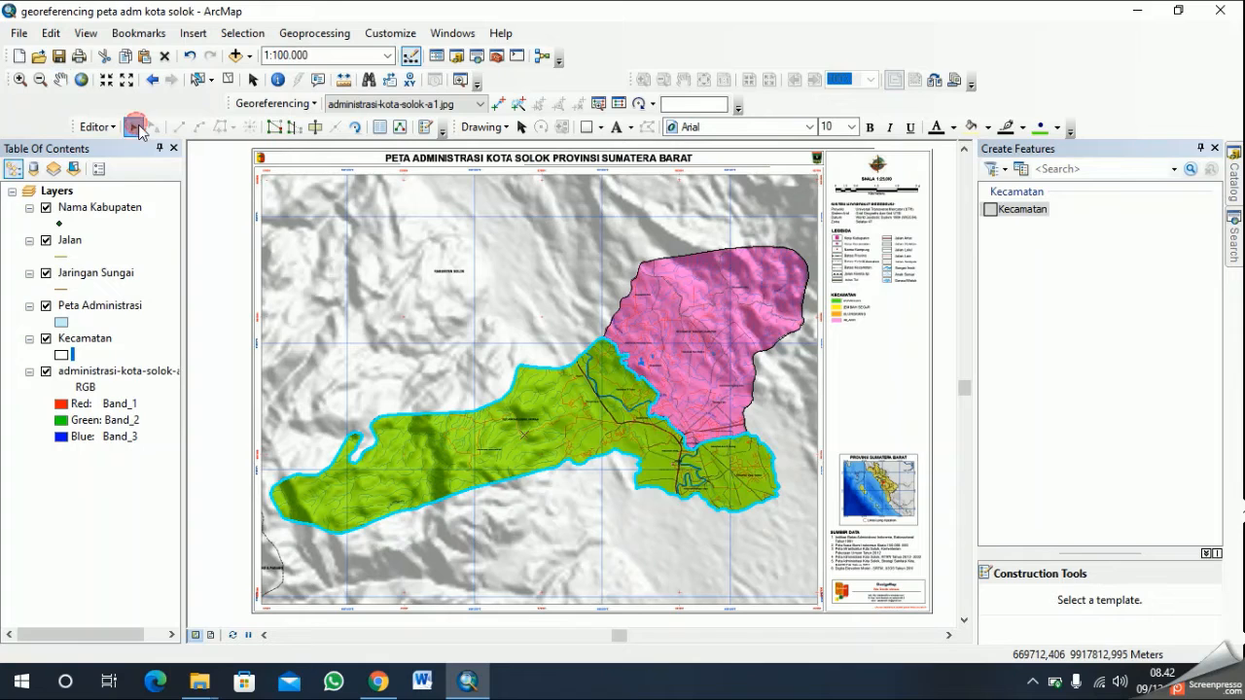
{"action": "left_click", "coordinate": [702, 312]}
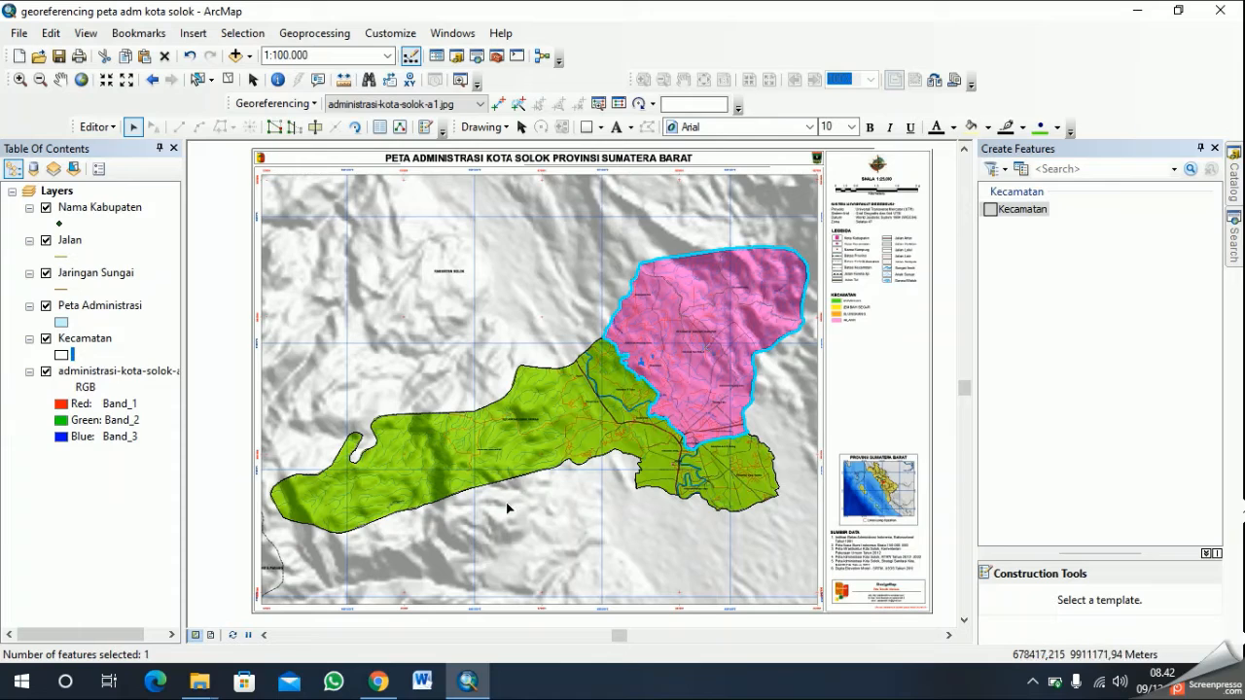
{"action": "double_click", "coordinate": [87, 209]}
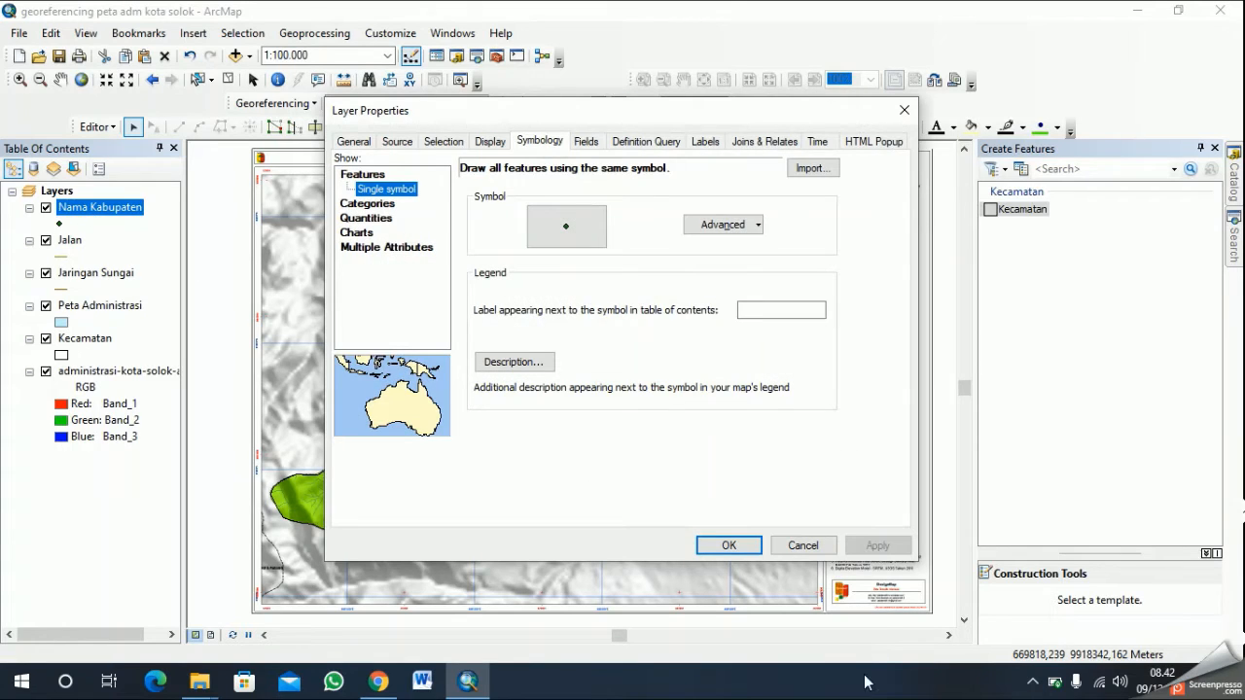
{"action": "left_click", "coordinate": [819, 546]}
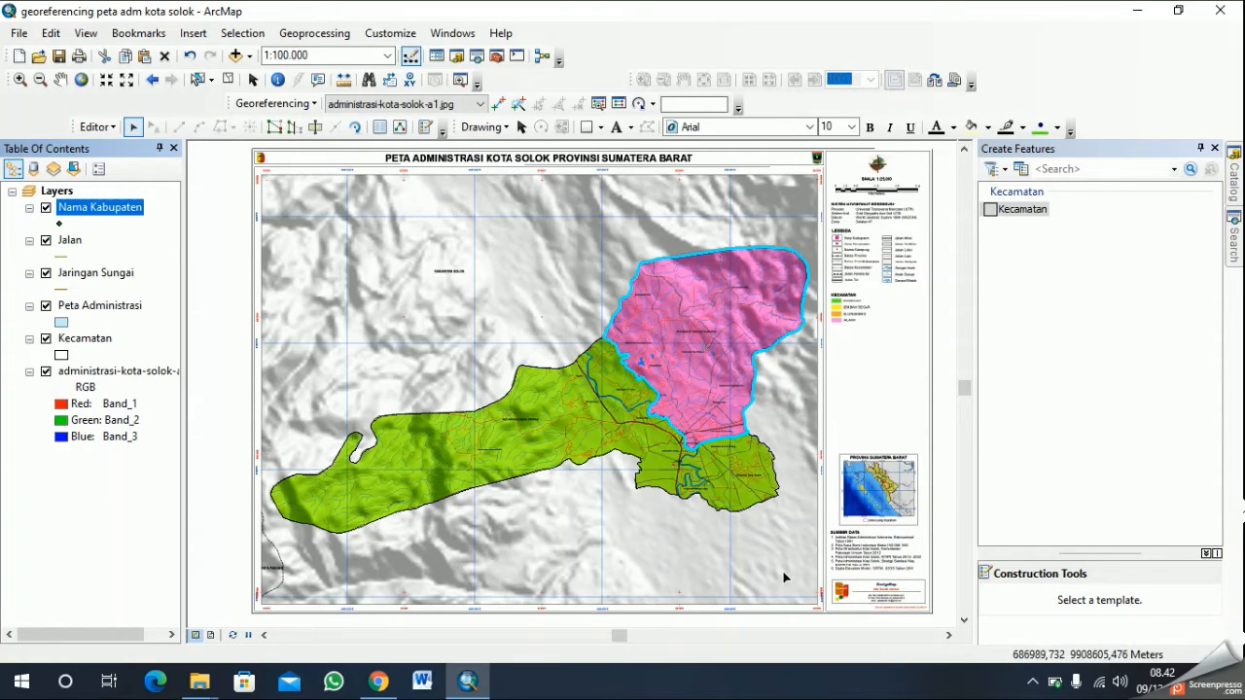
{"action": "left_click", "coordinate": [1033, 682]}
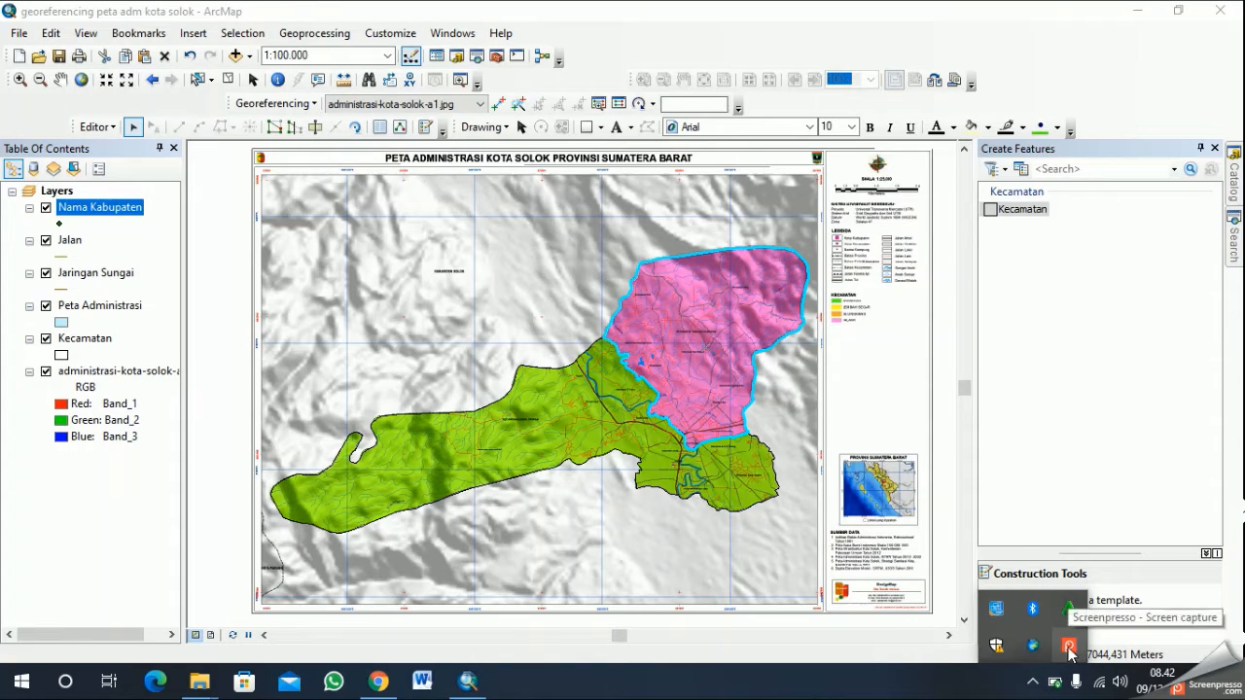
{"action": "right_click", "coordinate": [1070, 647]}
{"action": "left_click", "coordinate": [934, 568]}
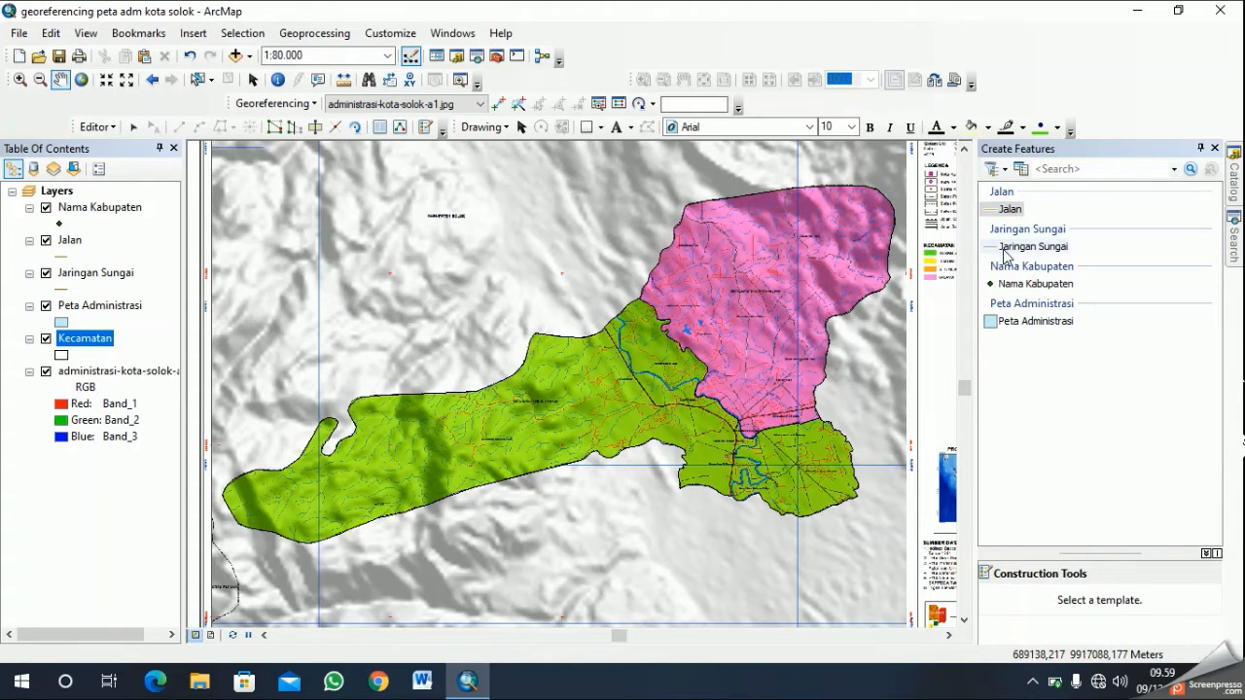
- Place a Nama Kabupaten point just below the KECAMATAN TANJUNG HARAPAN label in the pink district
{"action": "left_click", "coordinate": [1024, 285]}
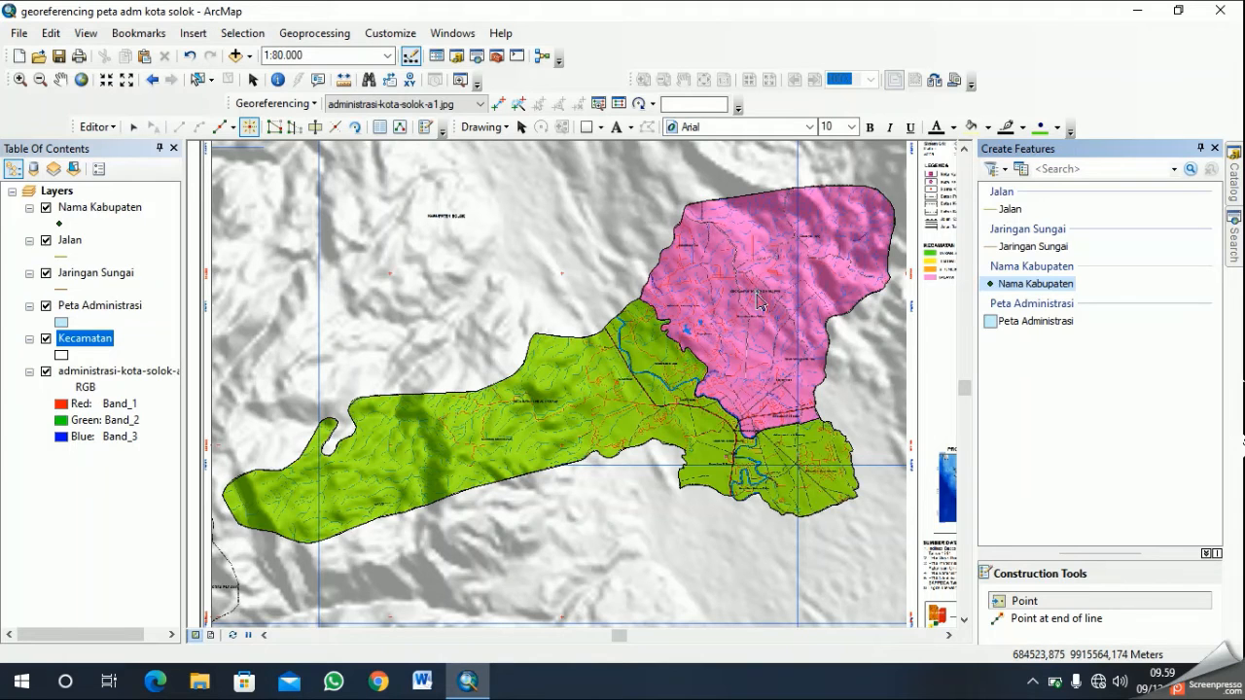
{"action": "scroll", "coordinate": [757, 308], "scroll_direction": "up", "scroll_amount": 3}
{"action": "scroll", "coordinate": [768, 272], "scroll_direction": "up", "scroll_amount": 1}
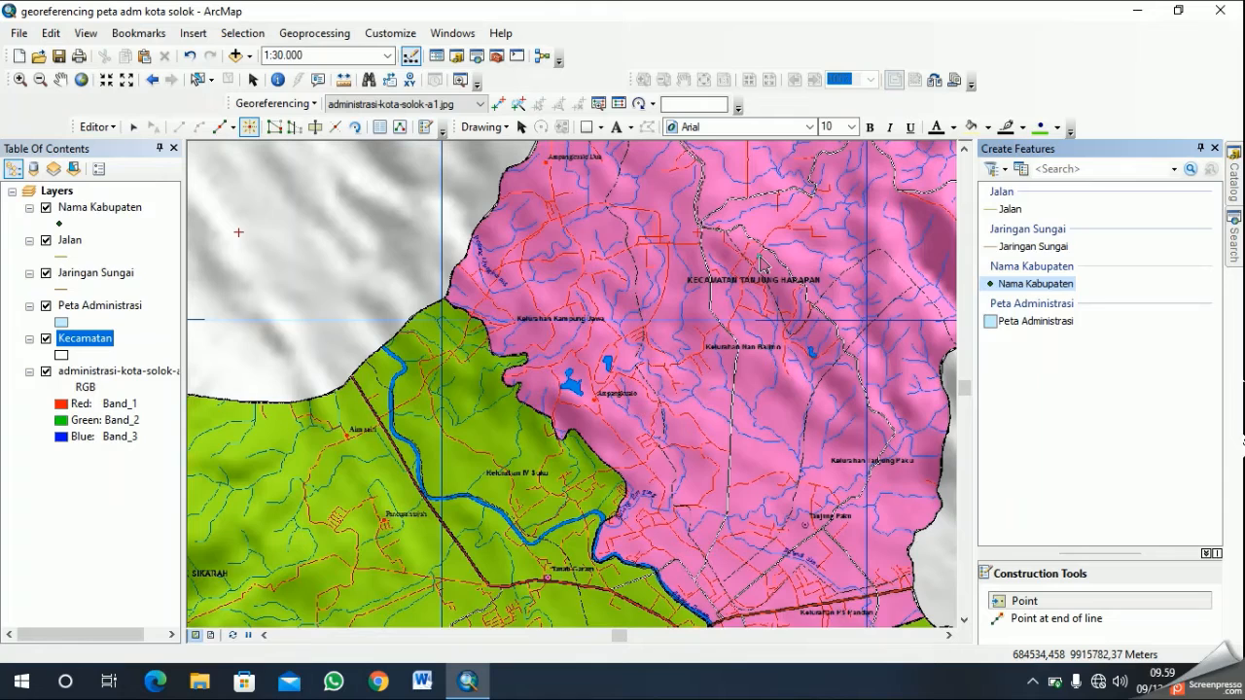
{"action": "left_click", "coordinate": [1024, 608]}
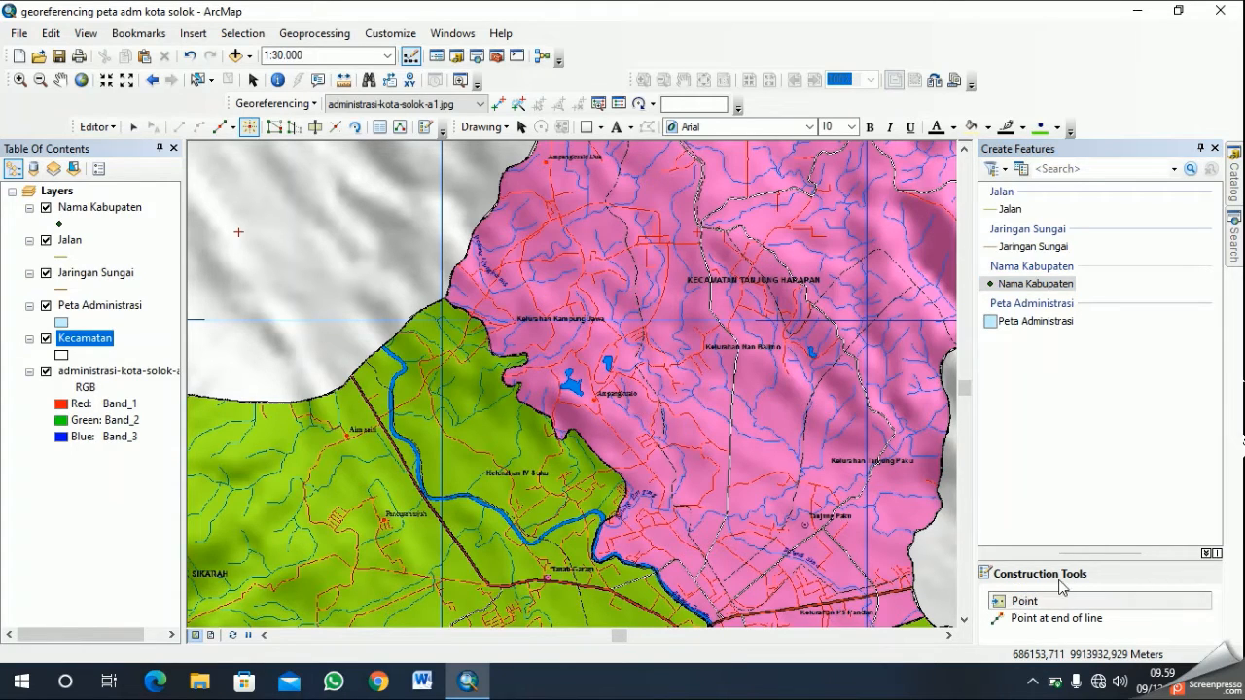
{"action": "left_click", "coordinate": [1012, 600]}
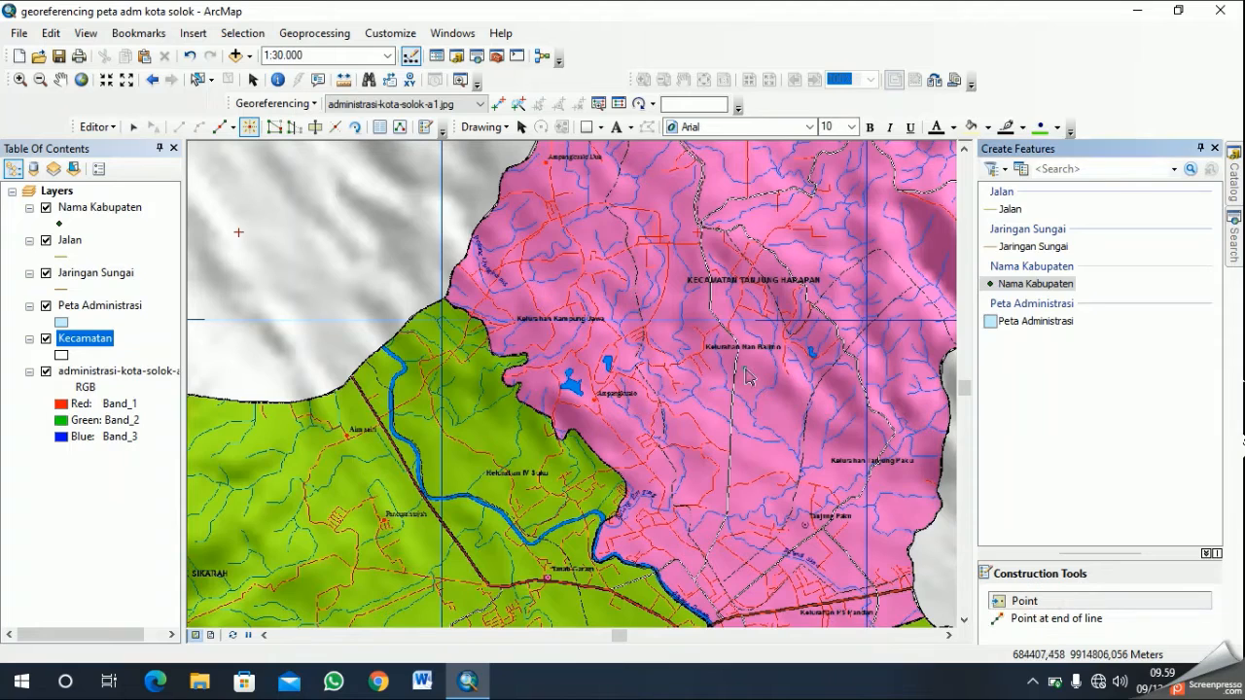
{"action": "left_click", "coordinate": [730, 292]}
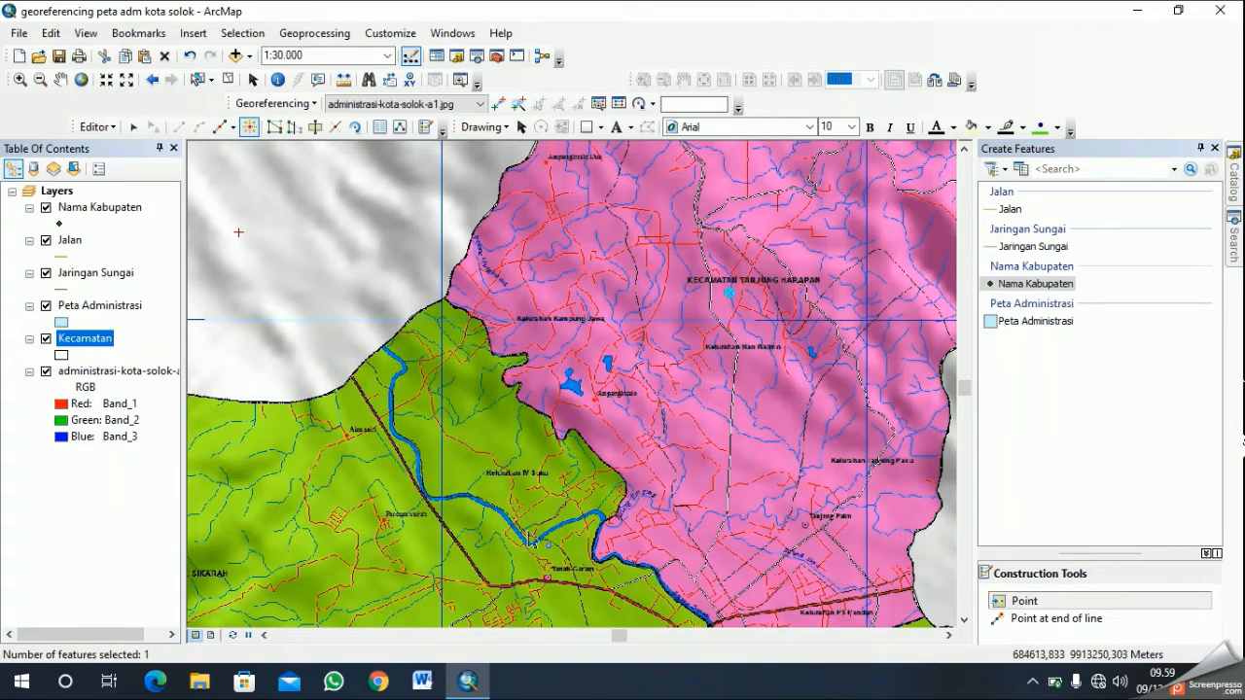
- Add a second Nama Kabupaten point just below the KECAMATAN LUBUK SIKARAH label in the green district
{"action": "left_click", "coordinate": [60, 79]}
{"action": "left_click_drag", "start_coordinate": [405, 619], "coordinate": [890, 418]}
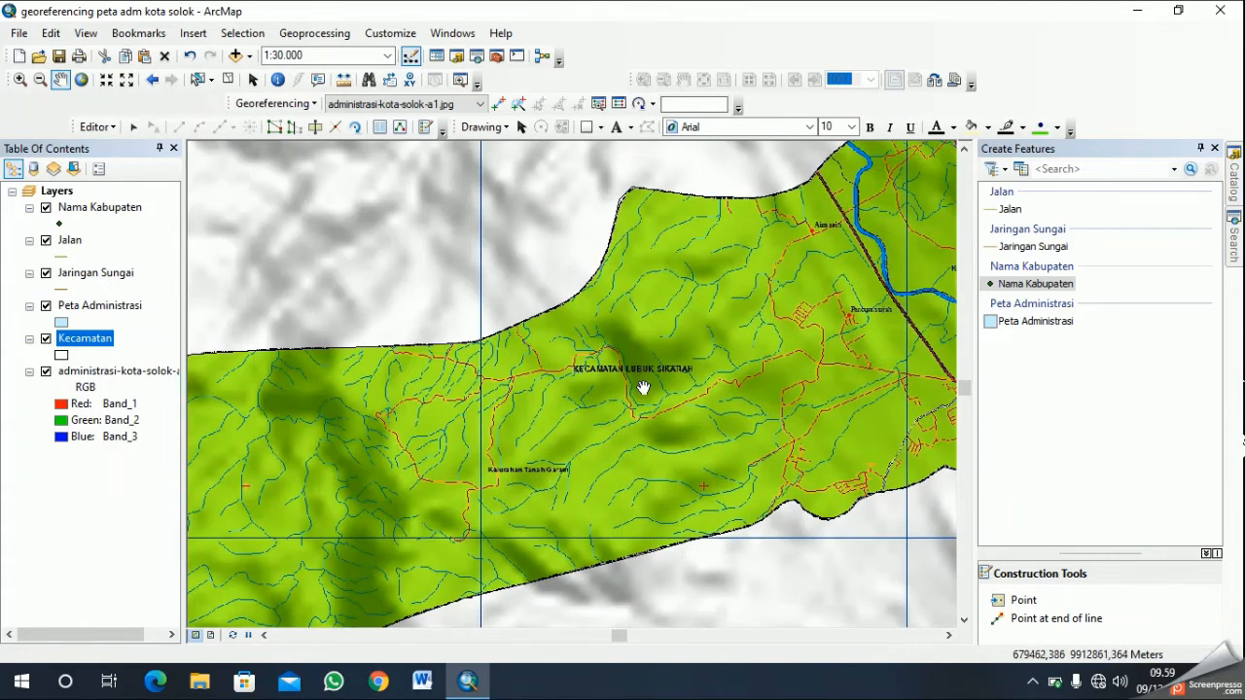
{"action": "scroll", "coordinate": [756, 406], "scroll_direction": "down", "scroll_amount": 1}
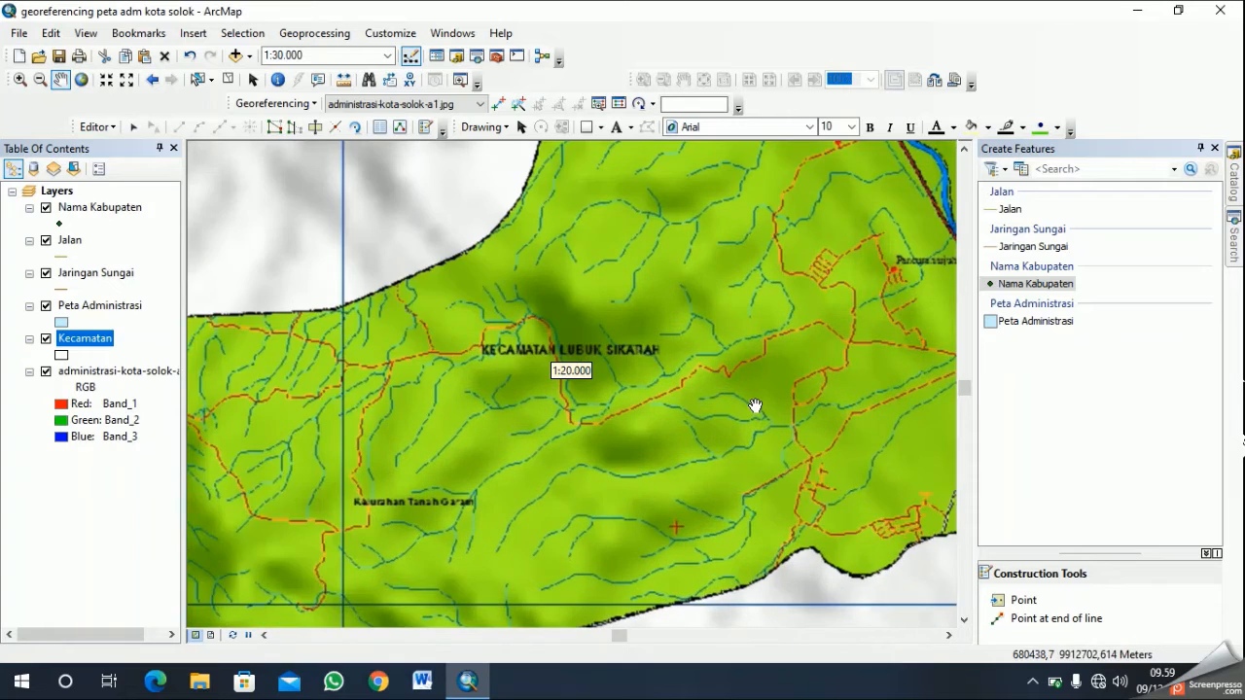
{"action": "left_click", "coordinate": [1018, 603]}
{"action": "left_click", "coordinate": [517, 389]}
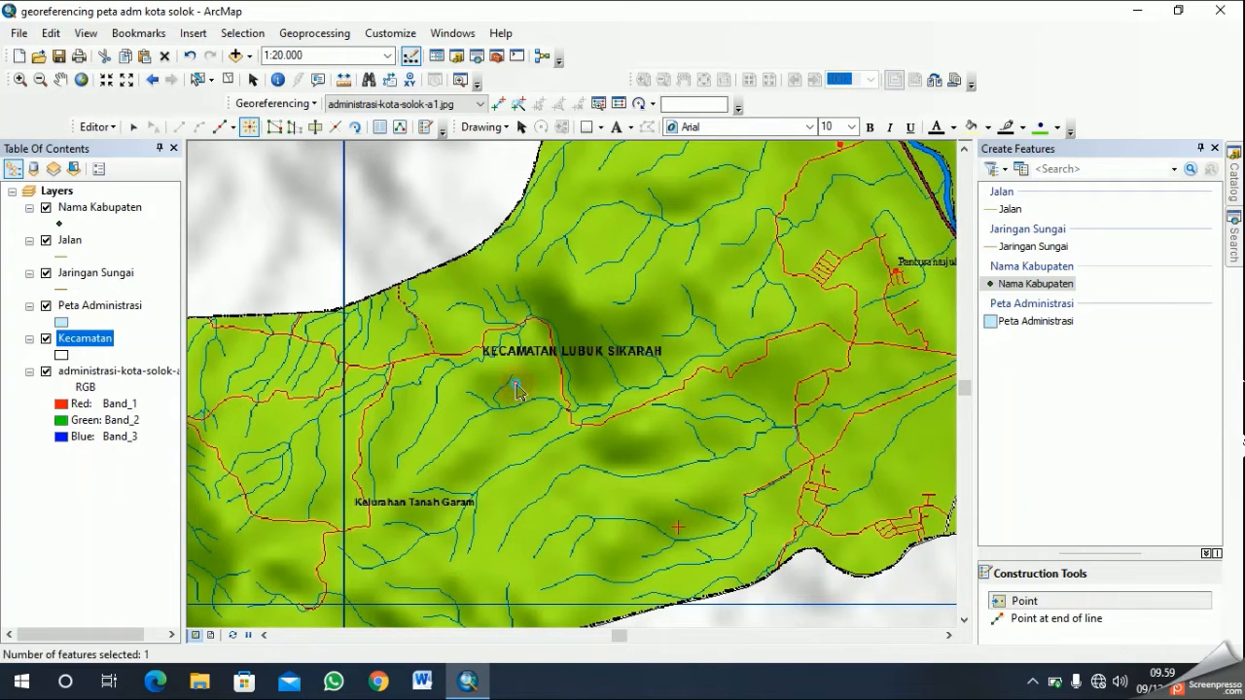
- Choose the Jalan feature template with the Line construction tool for digitizing roads
{"action": "scroll", "coordinate": [758, 477], "scroll_direction": "up", "scroll_amount": 2}
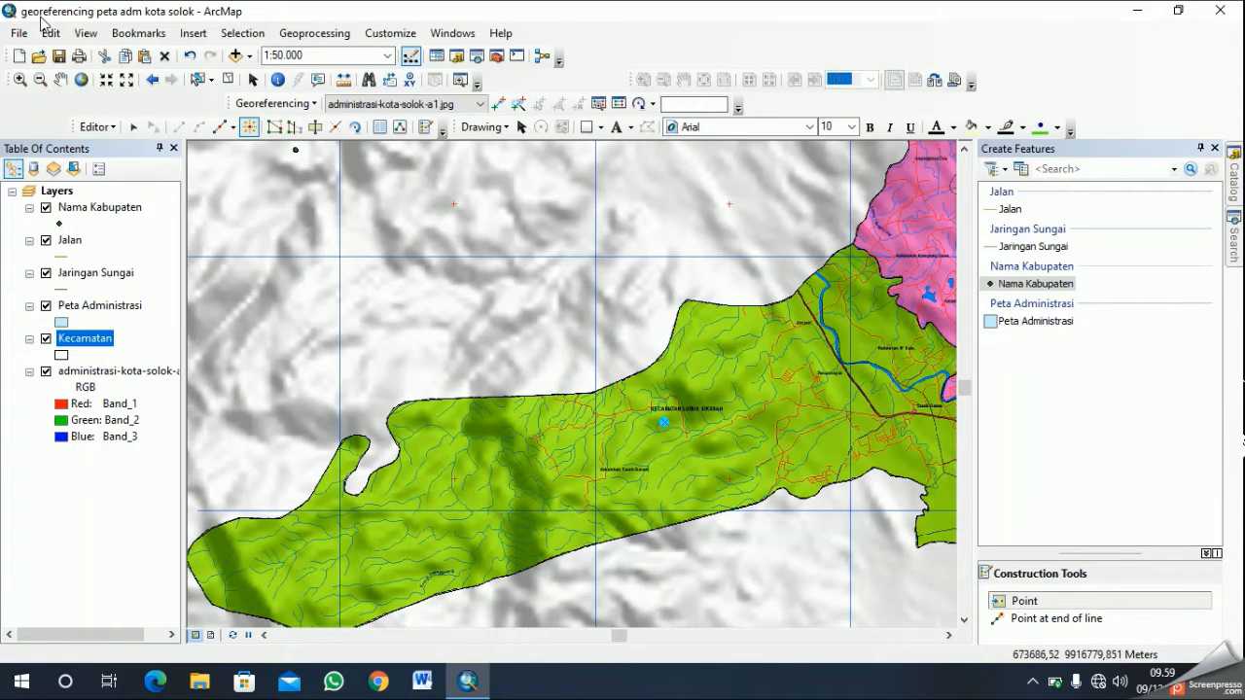
{"action": "left_click", "coordinate": [60, 79]}
{"action": "left_click_drag", "start_coordinate": [864, 342], "coordinate": [675, 332]}
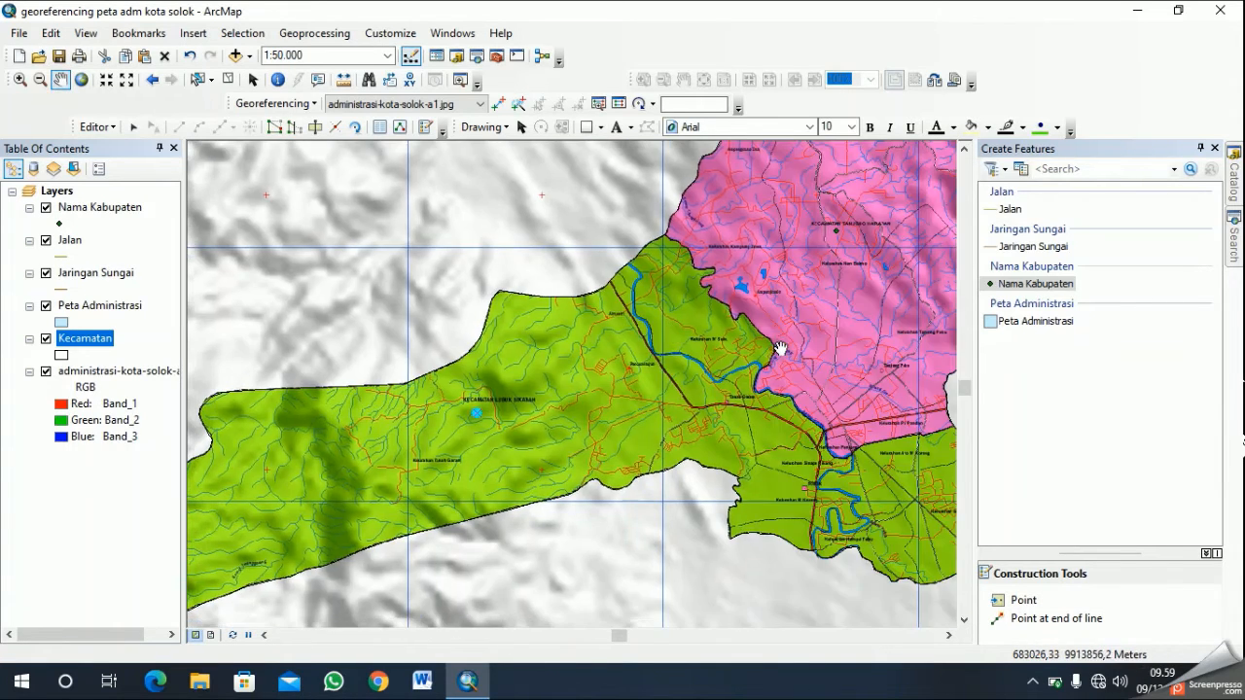
{"action": "scroll", "coordinate": [839, 328], "scroll_direction": "up", "scroll_amount": 1}
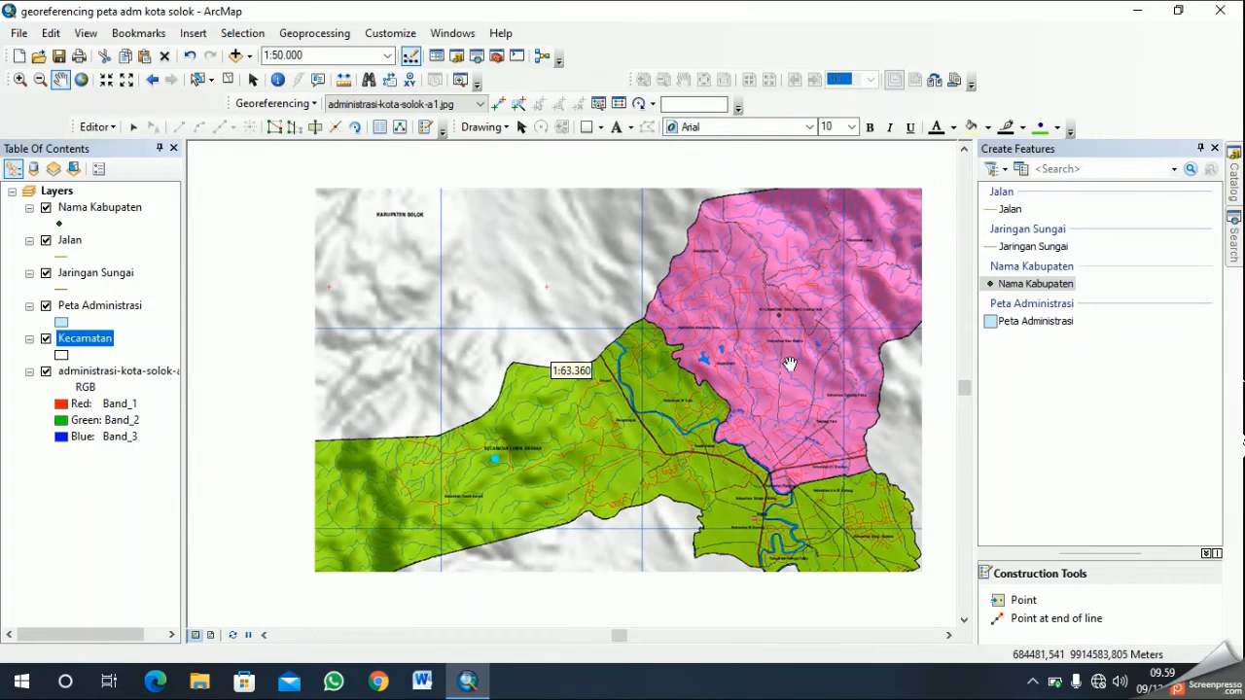
{"action": "scroll", "coordinate": [790, 338], "scroll_direction": "up", "scroll_amount": 2}
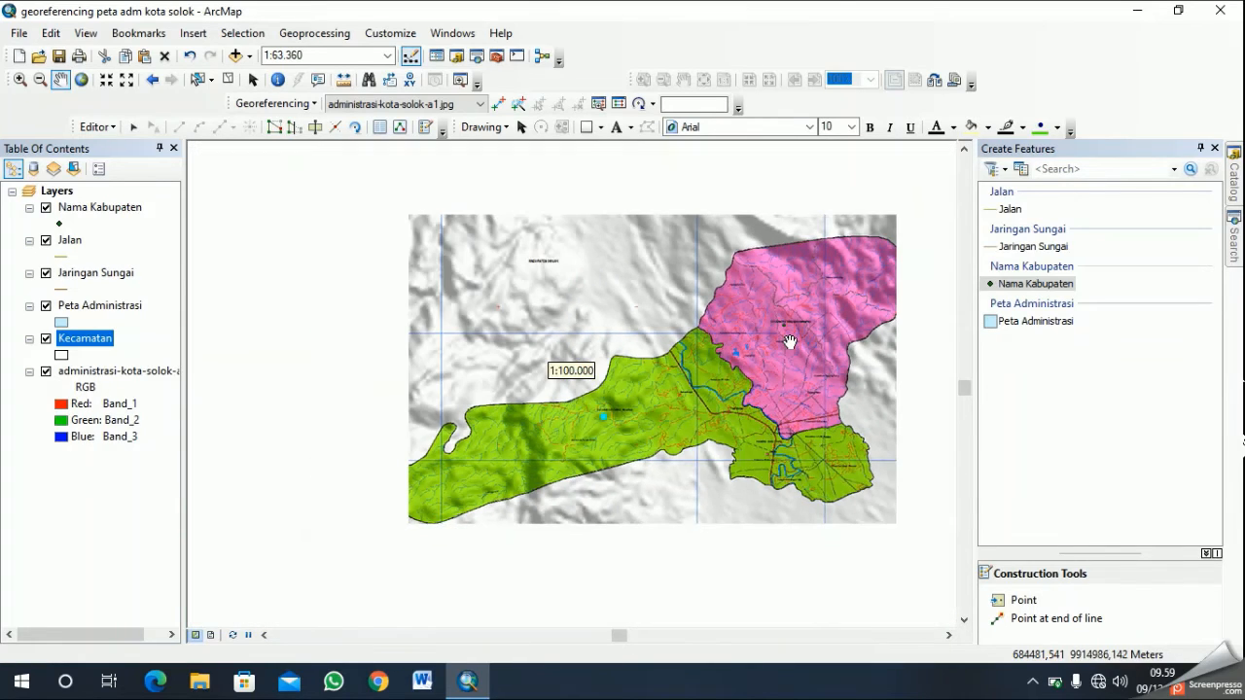
{"action": "left_click", "coordinate": [1011, 210]}
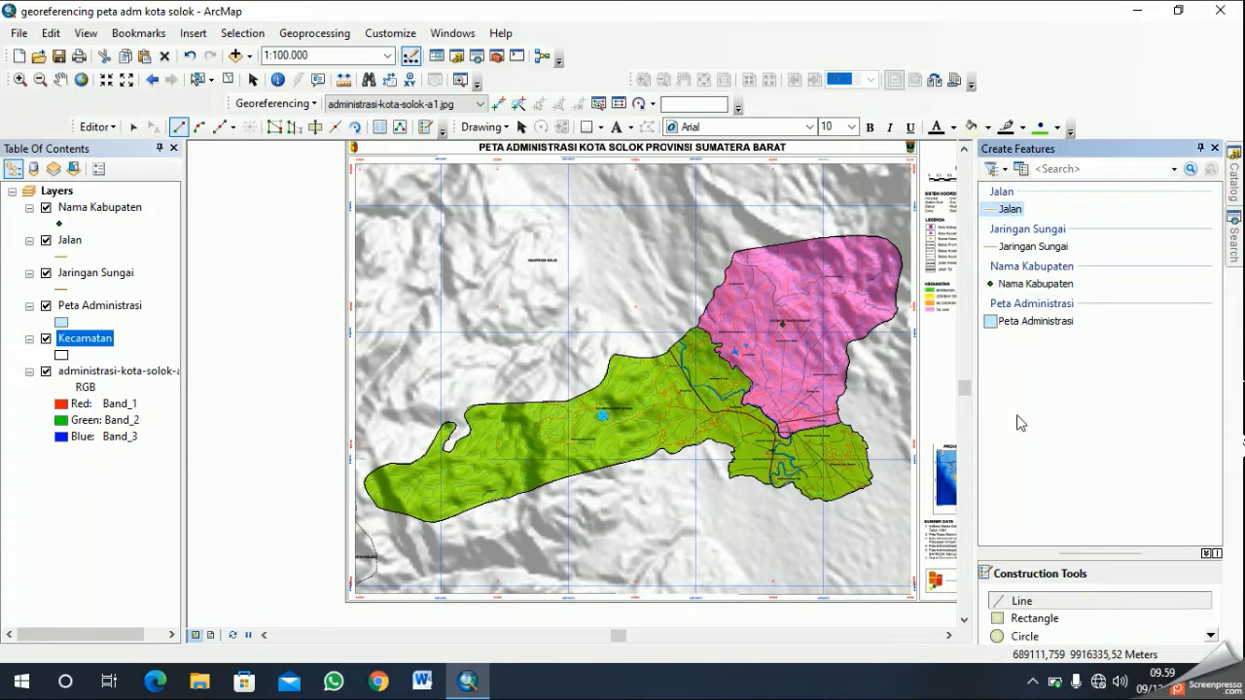
- Examine the road lines across both districts and read the road and river symbols in the map legend
{"action": "scroll", "coordinate": [620, 289], "scroll_direction": "down", "scroll_amount": 1}
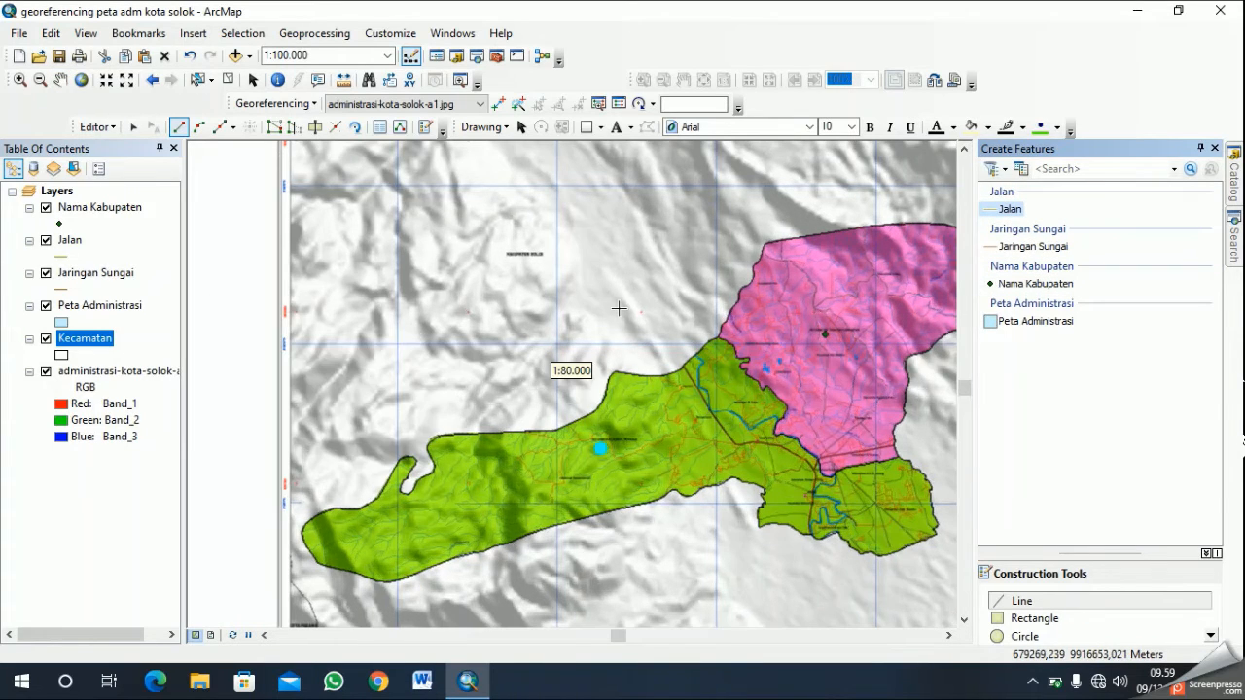
{"action": "left_click", "coordinate": [60, 78]}
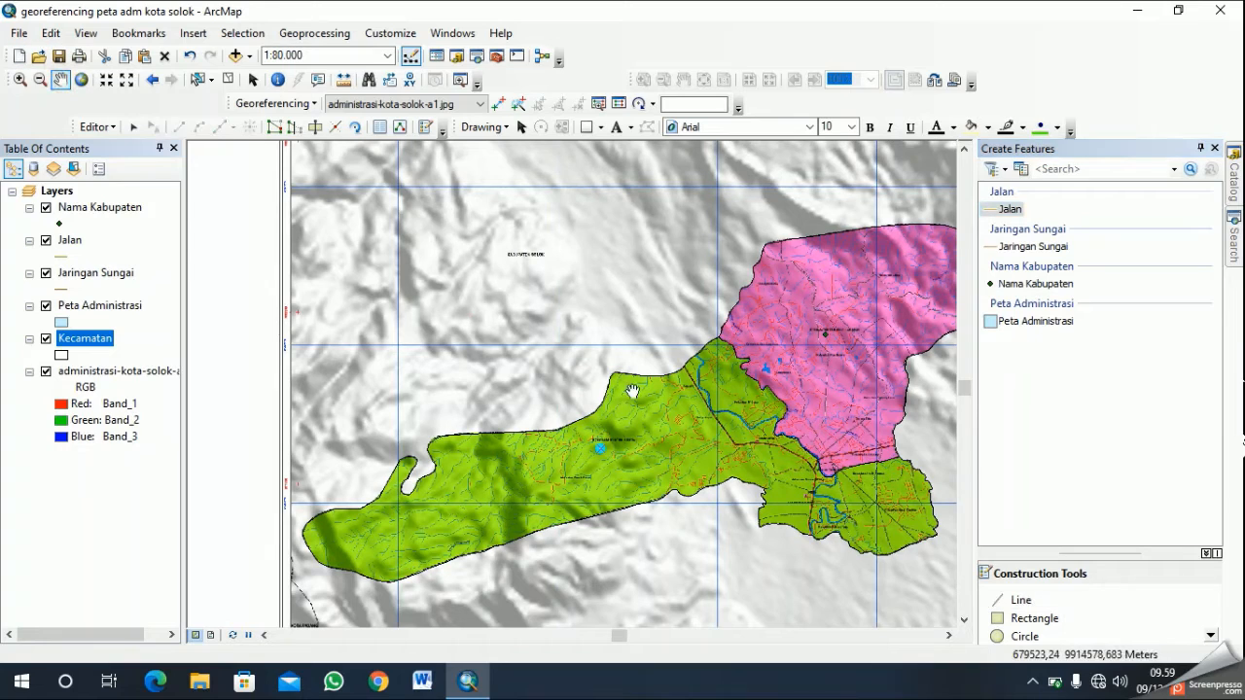
{"action": "scroll", "coordinate": [690, 354], "scroll_direction": "down", "scroll_amount": 2}
{"action": "scroll", "coordinate": [696, 450], "scroll_direction": "down", "scroll_amount": 2}
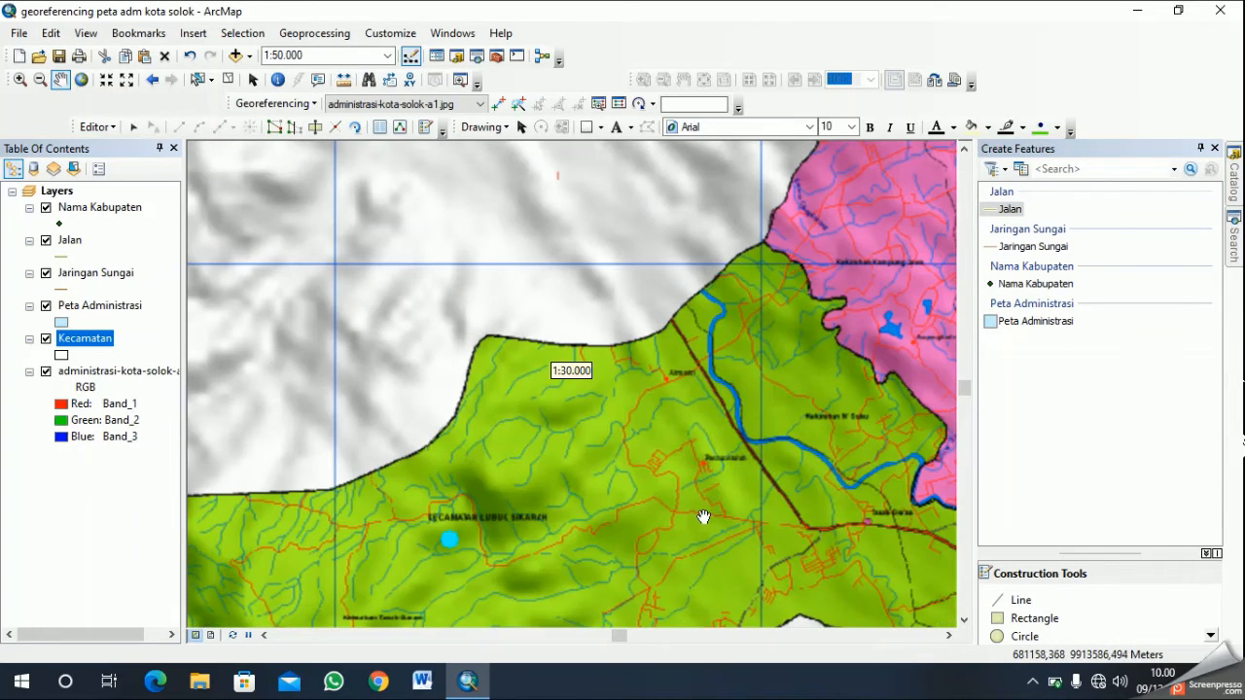
{"action": "left_click_drag", "start_coordinate": [704, 516], "coordinate": [806, 393]}
{"action": "left_click_drag", "start_coordinate": [779, 473], "coordinate": [428, 564]}
{"action": "left_click_drag", "start_coordinate": [784, 329], "coordinate": [514, 475]}
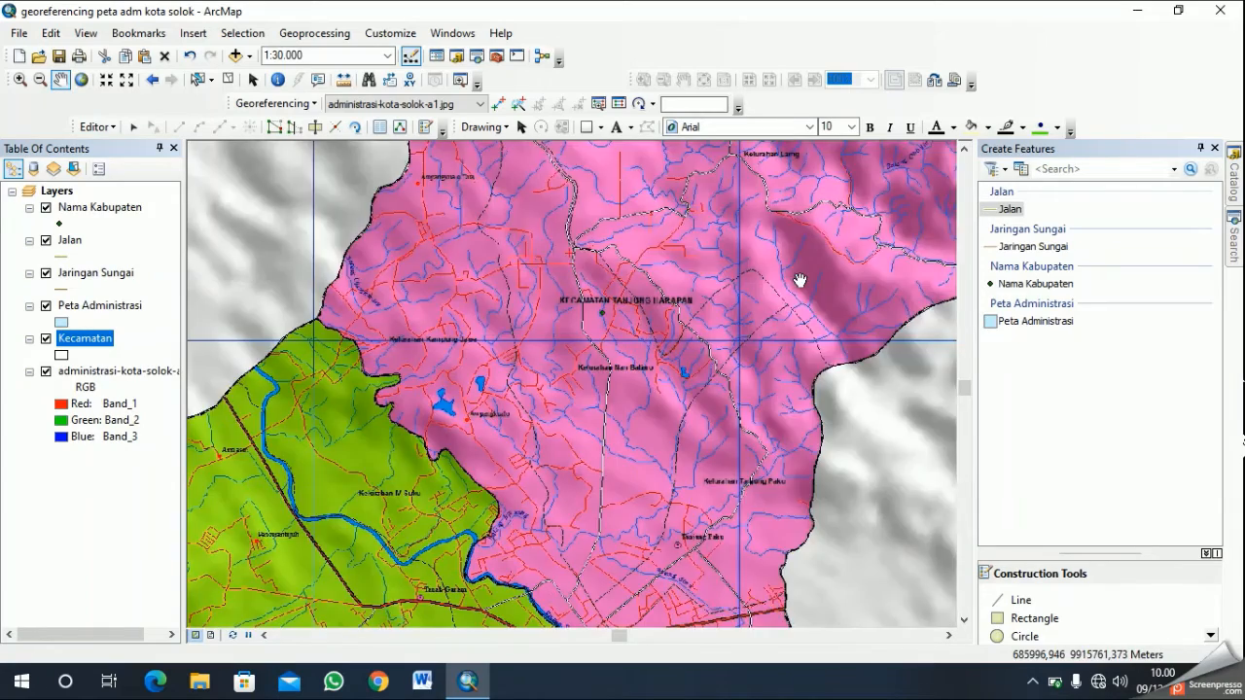
{"action": "scroll", "coordinate": [804, 281], "scroll_direction": "up", "scroll_amount": 2}
{"action": "scroll", "coordinate": [843, 288], "scroll_direction": "down", "scroll_amount": 3}
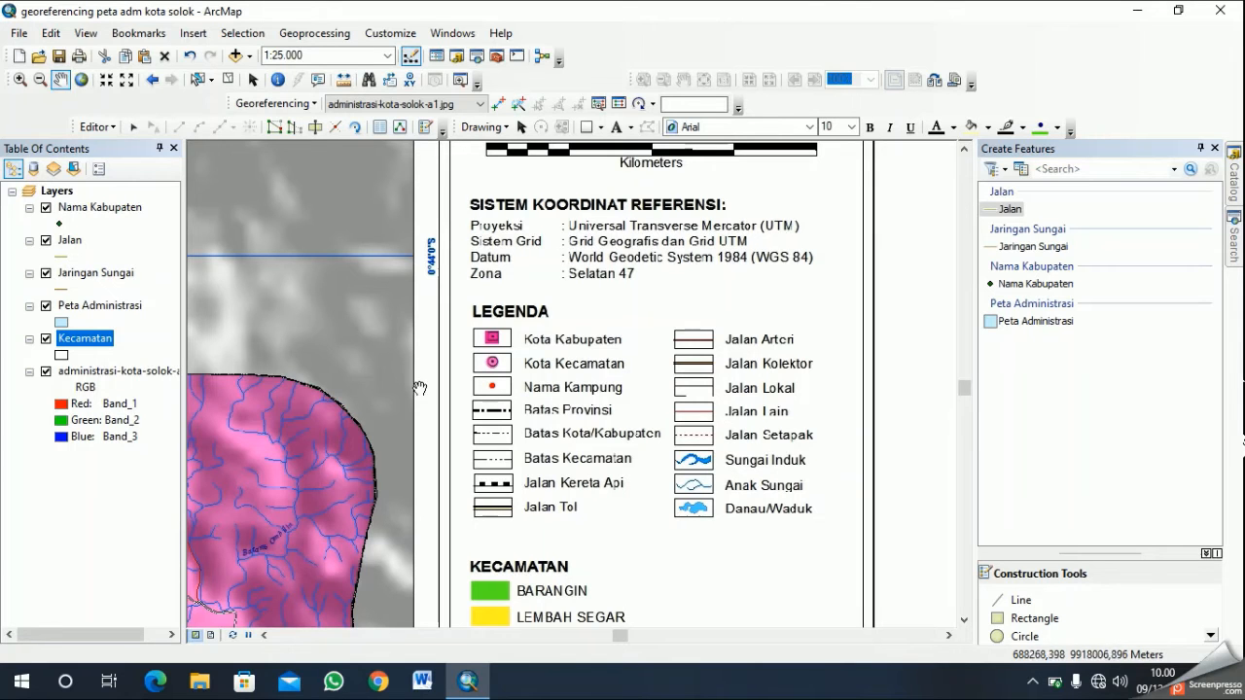
- Examine the roads around Kelurahan Laing and Kecamatan Tanjung Harapan and compare them with the Jalan symbols in the legend
{"action": "left_click_drag", "start_coordinate": [372, 405], "coordinate": [762, 380]}
{"action": "left_click_drag", "start_coordinate": [789, 431], "coordinate": [592, 494]}
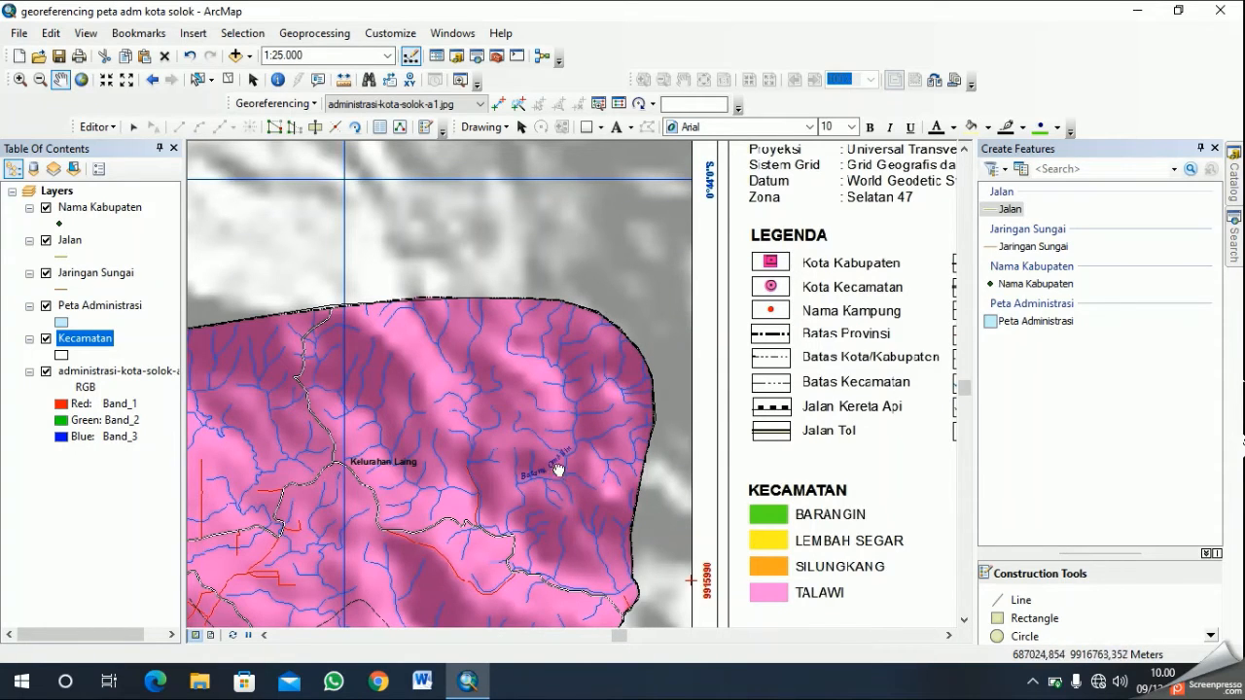
{"action": "left_click_drag", "start_coordinate": [560, 475], "coordinate": [695, 373]}
{"action": "left_click_drag", "start_coordinate": [600, 467], "coordinate": [734, 370]}
{"action": "left_click_drag", "start_coordinate": [858, 346], "coordinate": [557, 464]}
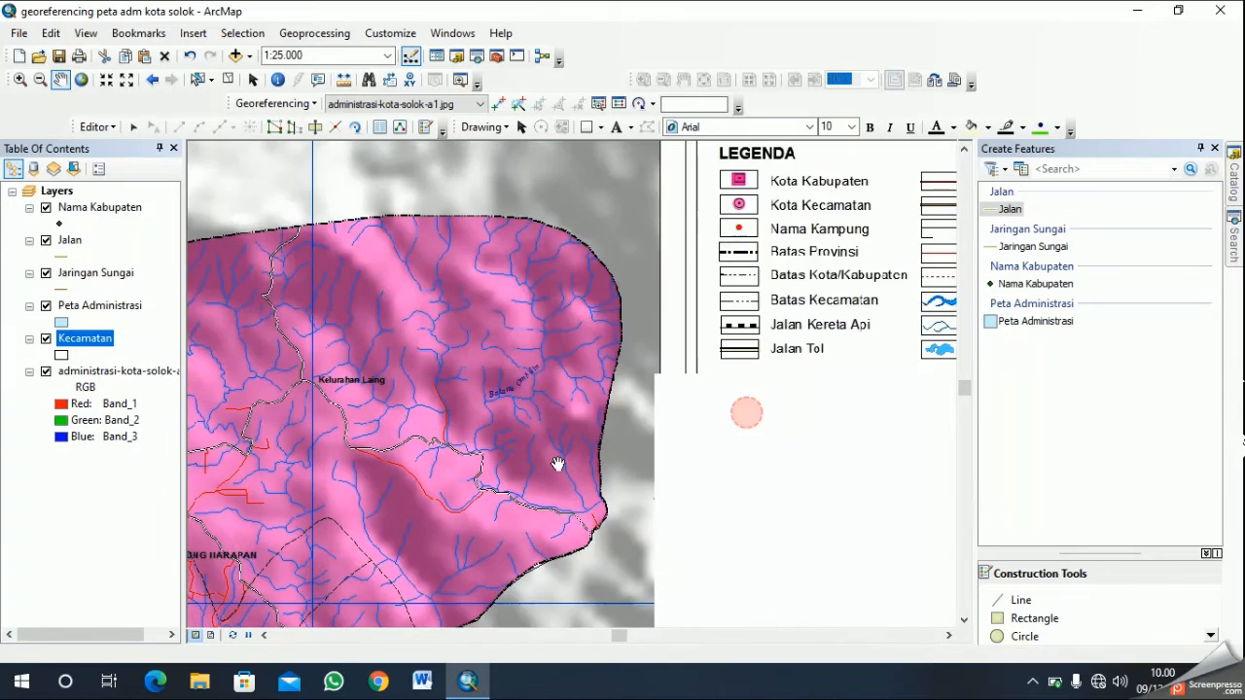
{"action": "left_click_drag", "start_coordinate": [458, 430], "coordinate": [621, 325]}
{"action": "left_click_drag", "start_coordinate": [496, 426], "coordinate": [836, 460]}
{"action": "left_click_drag", "start_coordinate": [667, 487], "coordinate": [717, 422]}
{"action": "scroll", "coordinate": [545, 362], "scroll_direction": "up", "scroll_amount": 2}
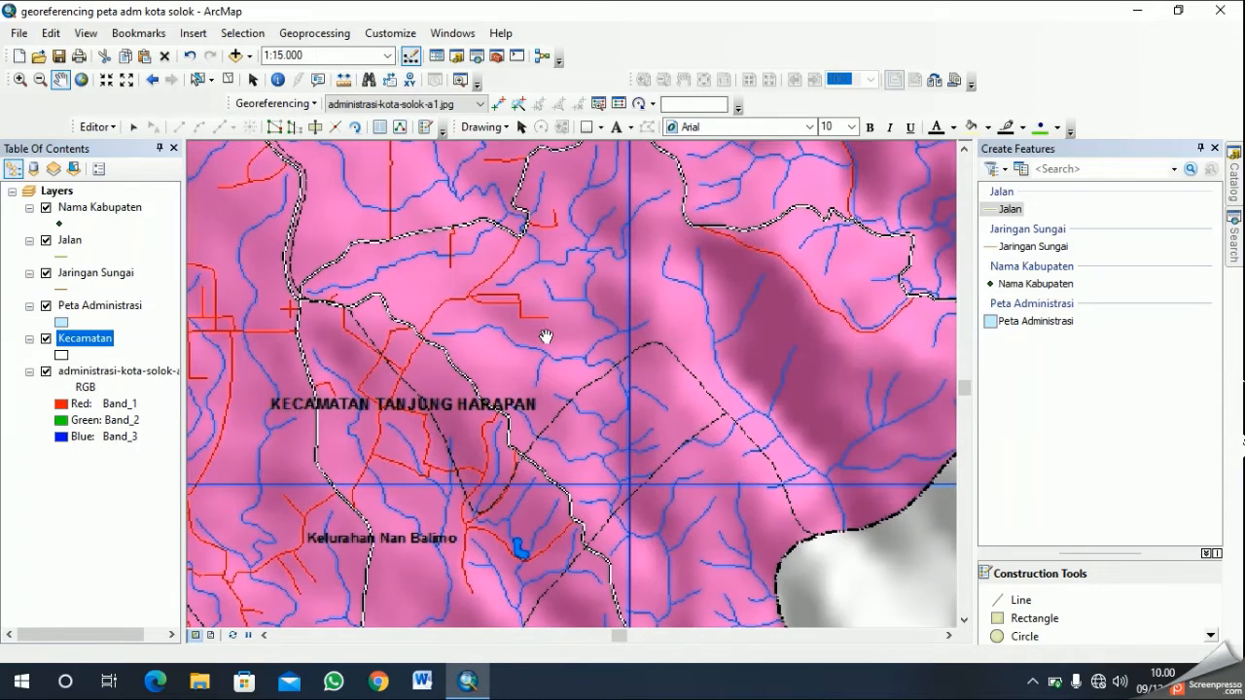
{"action": "left_click_drag", "start_coordinate": [796, 475], "coordinate": [753, 392]}
{"action": "left_click_drag", "start_coordinate": [788, 326], "coordinate": [647, 461]}
{"action": "left_click_drag", "start_coordinate": [780, 378], "coordinate": [696, 479]}
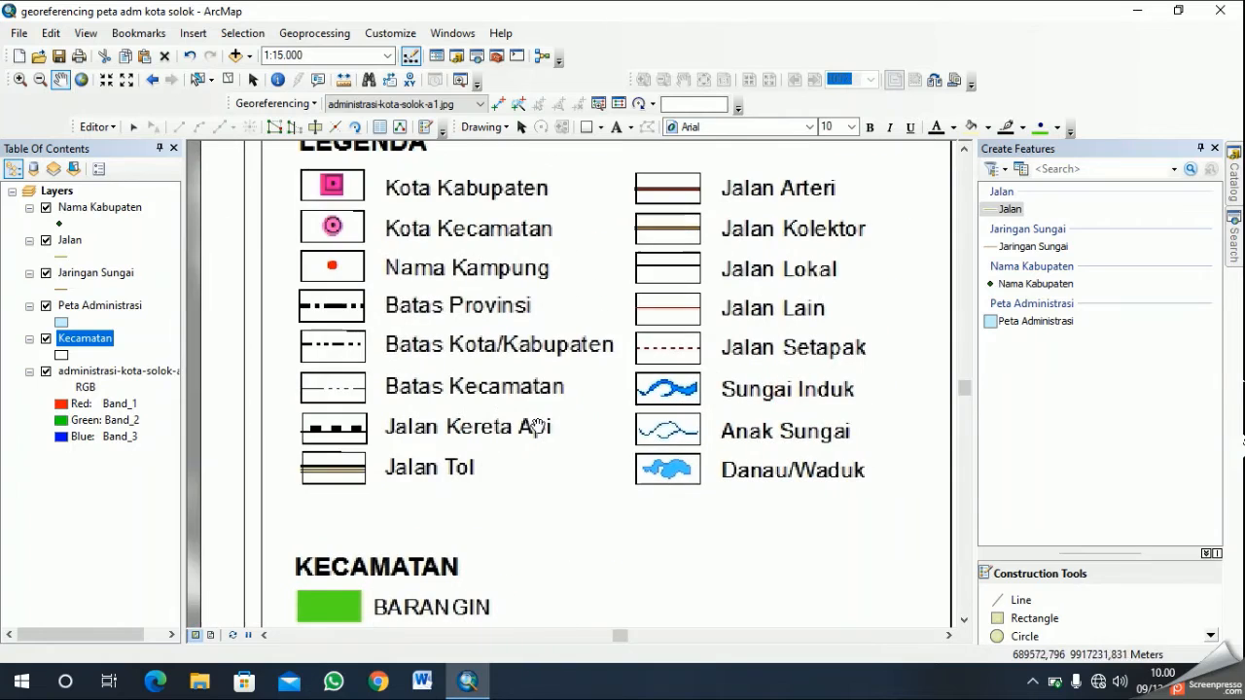
- Follow the road lines from Kelurahan Laing southwest to the main road near Tanah Garam
{"action": "left_click_drag", "start_coordinate": [506, 390], "coordinate": [818, 298]}
{"action": "left_click_drag", "start_coordinate": [400, 493], "coordinate": [865, 300]}
{"action": "left_click_drag", "start_coordinate": [587, 439], "coordinate": [536, 437]}
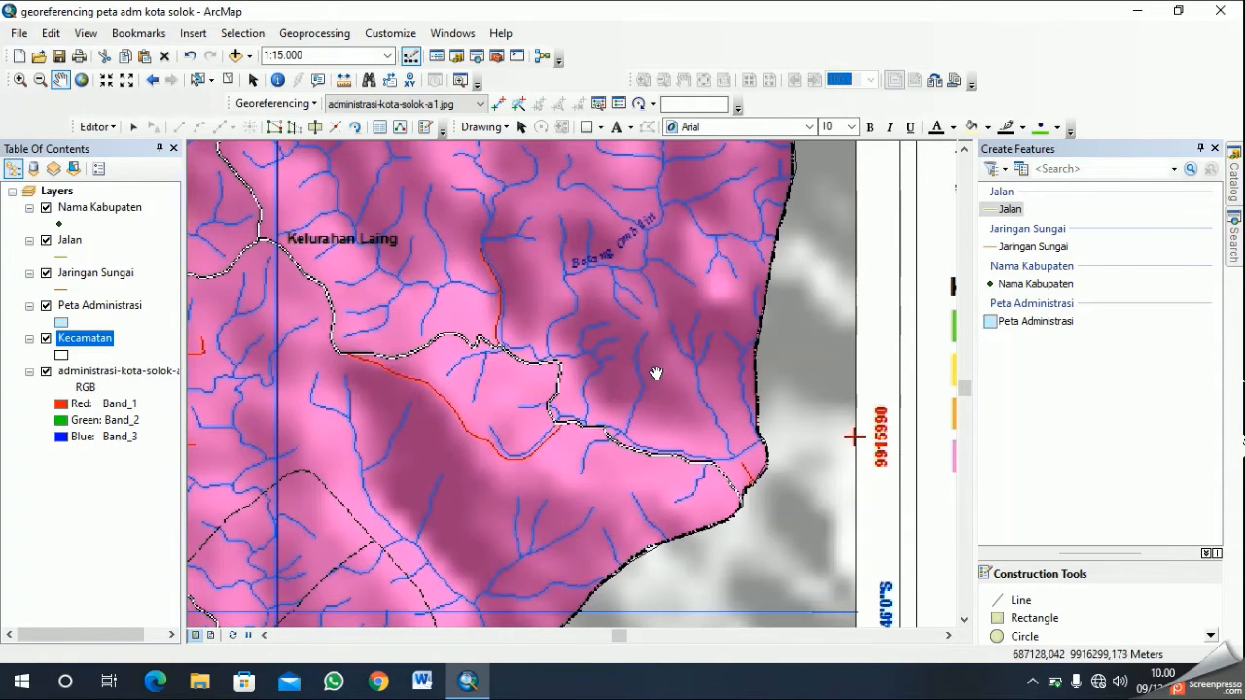
{"action": "left_click_drag", "start_coordinate": [405, 330], "coordinate": [780, 522]}
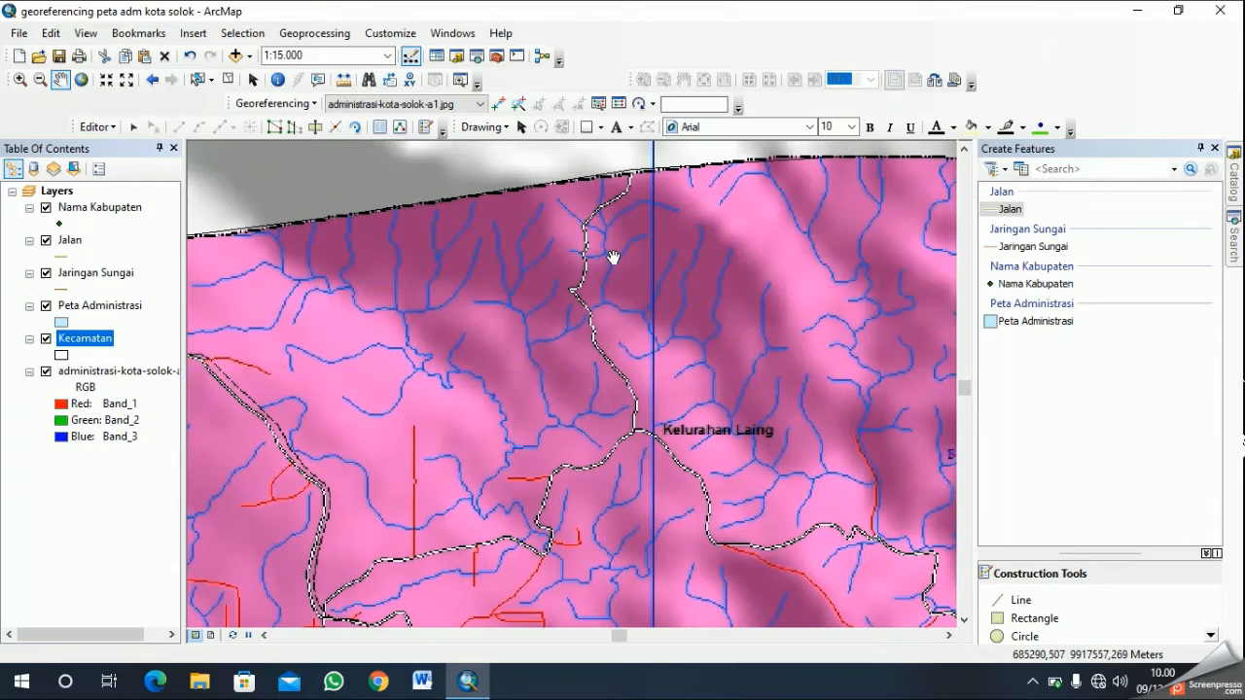
{"action": "left_click_drag", "start_coordinate": [348, 475], "coordinate": [615, 313]}
{"action": "left_click_drag", "start_coordinate": [672, 505], "coordinate": [720, 359]}
{"action": "left_click_drag", "start_coordinate": [702, 469], "coordinate": [753, 429]}
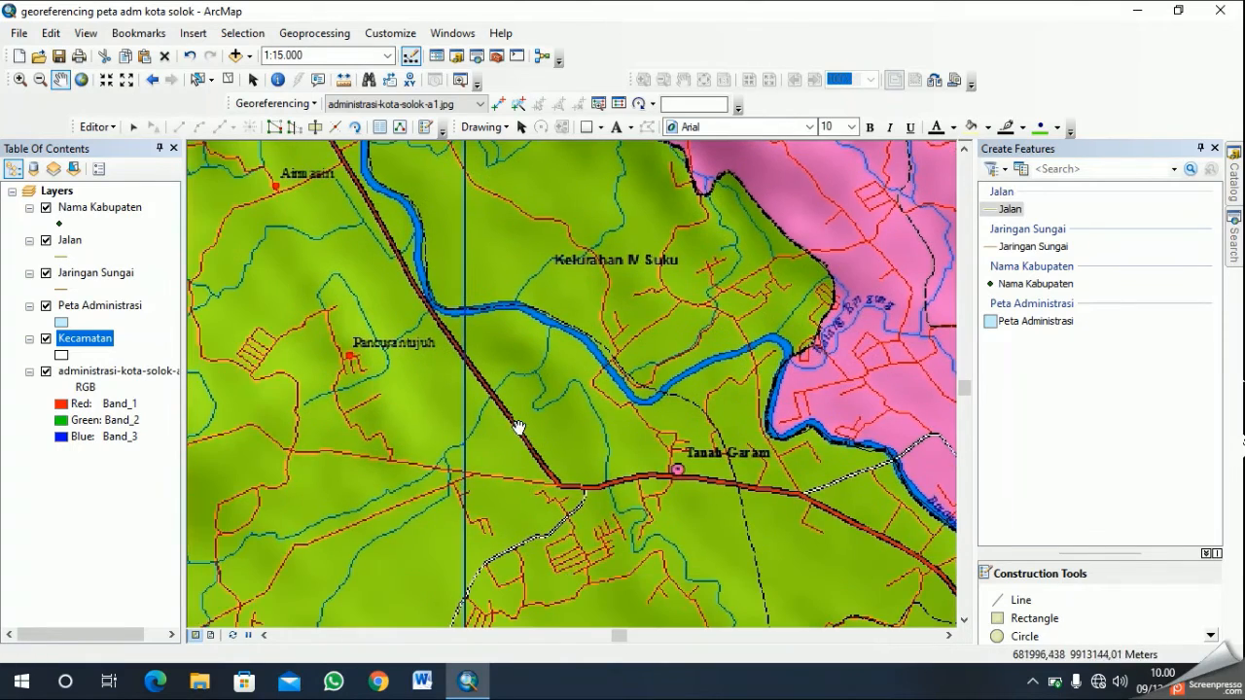
- Examine the roads west of Tanah Garam across Kecamatan Lubuk Sikarah
{"action": "left_click_drag", "start_coordinate": [536, 501], "coordinate": [678, 370]}
{"action": "left_click_drag", "start_coordinate": [575, 414], "coordinate": [736, 398]}
{"action": "left_click_drag", "start_coordinate": [530, 399], "coordinate": [895, 474]}
{"action": "scroll", "coordinate": [726, 473], "scroll_direction": "up", "scroll_amount": 2}
{"action": "left_click_drag", "start_coordinate": [639, 468], "coordinate": [766, 357]}
{"action": "left_click_drag", "start_coordinate": [678, 492], "coordinate": [801, 489]}
{"action": "left_click_drag", "start_coordinate": [591, 494], "coordinate": [719, 404]}
{"action": "left_click_drag", "start_coordinate": [653, 495], "coordinate": [802, 373]}
{"action": "left_click_drag", "start_coordinate": [741, 483], "coordinate": [538, 595]}
{"action": "left_click_drag", "start_coordinate": [839, 390], "coordinate": [725, 503]}
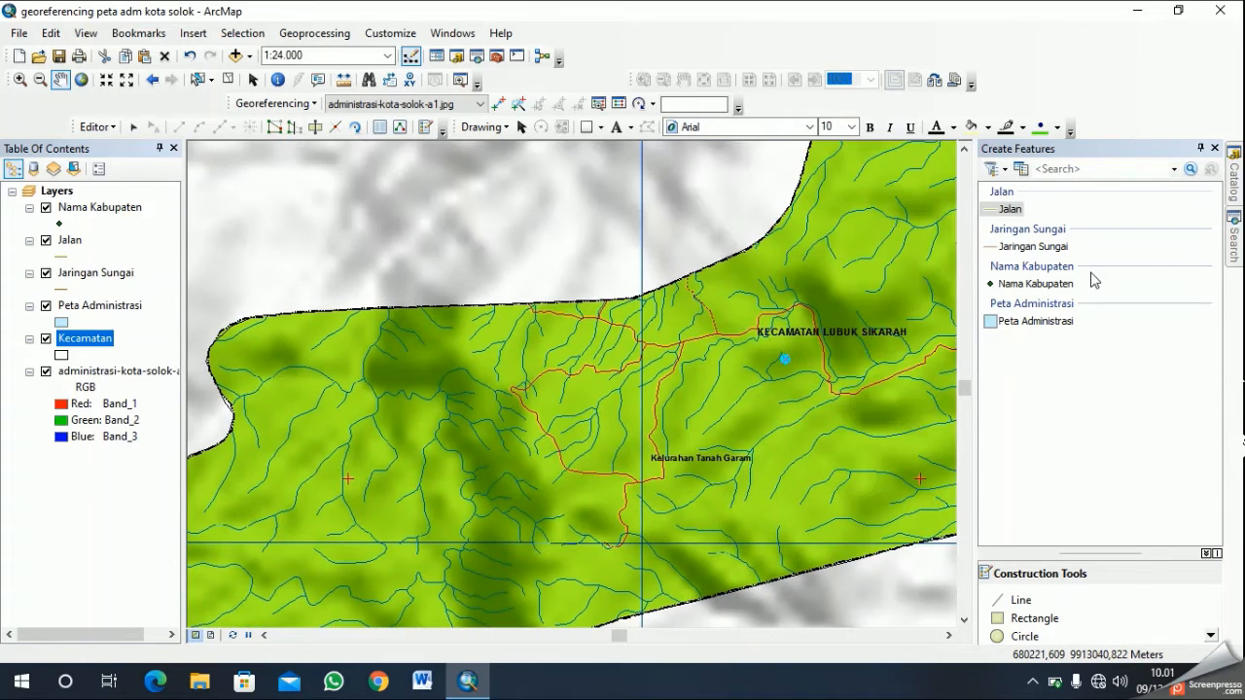
- Start a Jalan line at the northern boundary of Kecamatan Lubuk Sikarah and trace the western road southeast to its junction near the vertical grid line
{"action": "left_click", "coordinate": [1008, 211]}
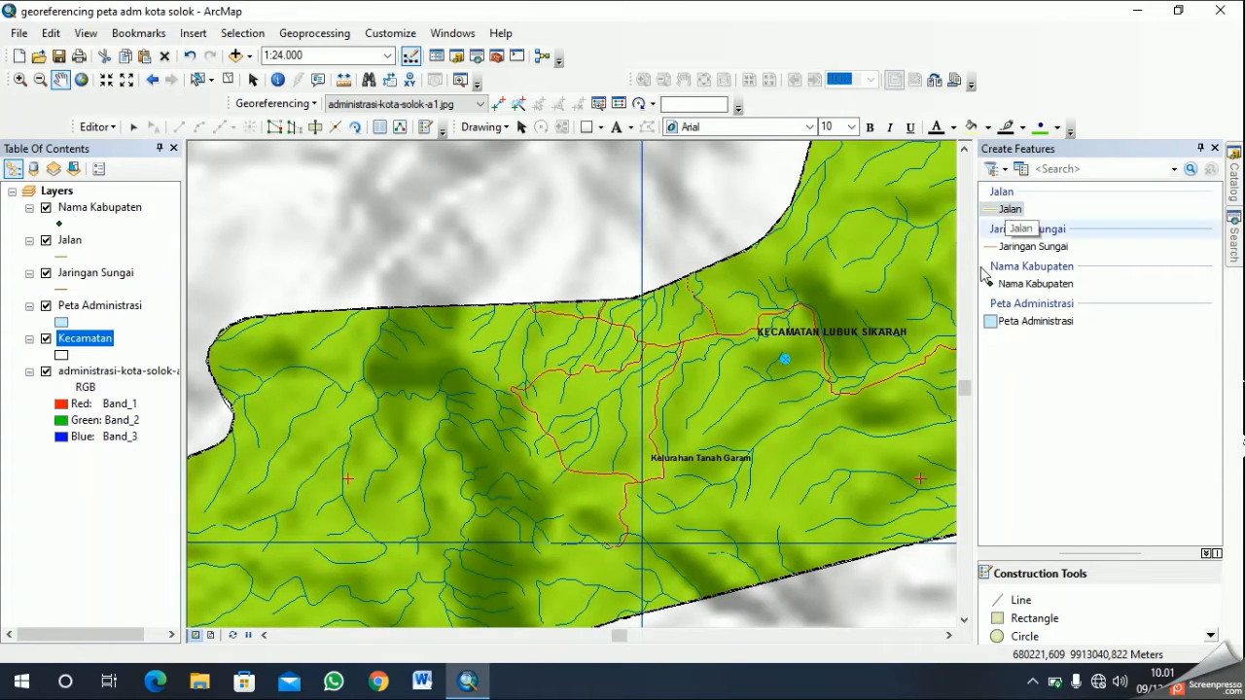
{"action": "left_click", "coordinate": [1094, 599]}
{"action": "scroll", "coordinate": [679, 421], "scroll_direction": "down", "scroll_amount": 3}
{"action": "scroll", "coordinate": [665, 375], "scroll_direction": "up", "scroll_amount": 2}
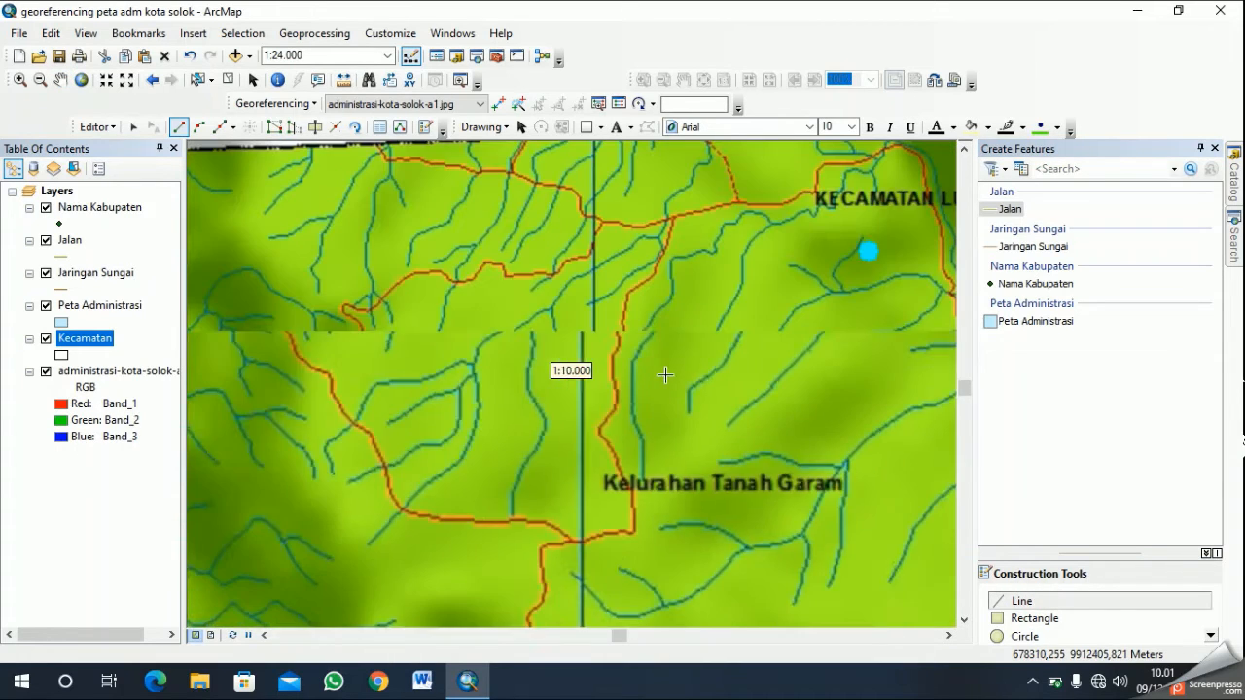
{"action": "left_click", "coordinate": [60, 81]}
{"action": "left_click_drag", "start_coordinate": [549, 263], "coordinate": [586, 359]}
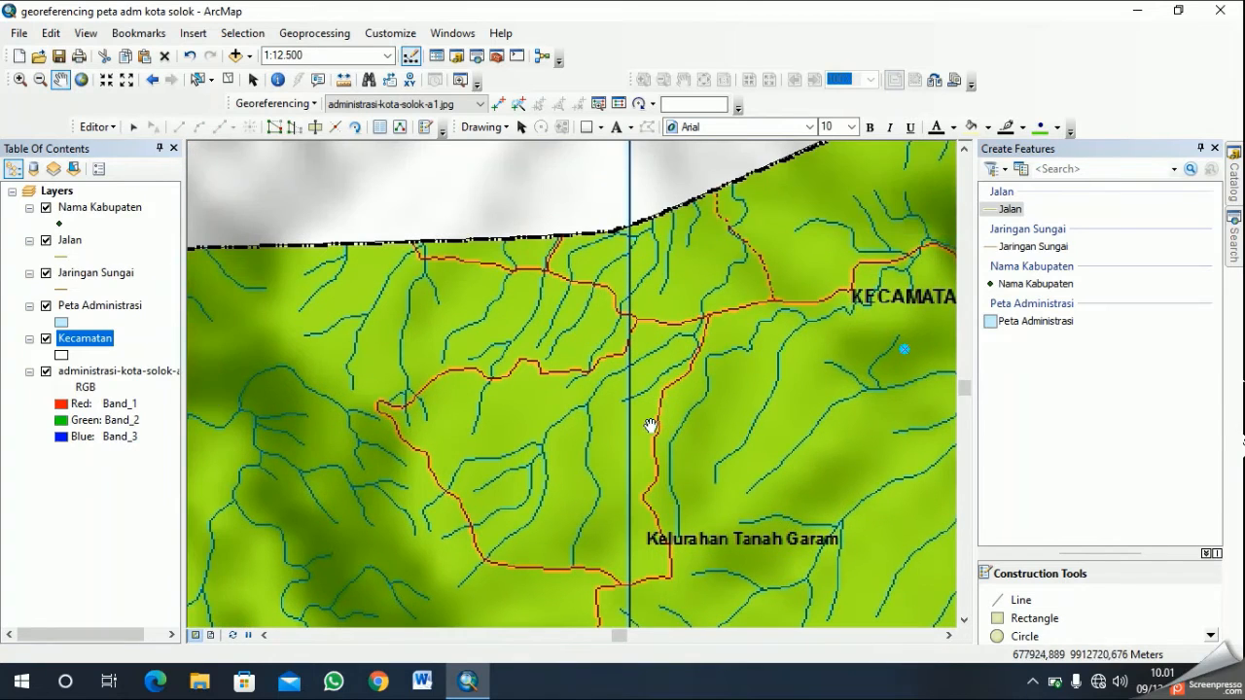
{"action": "left_click", "coordinate": [1018, 599]}
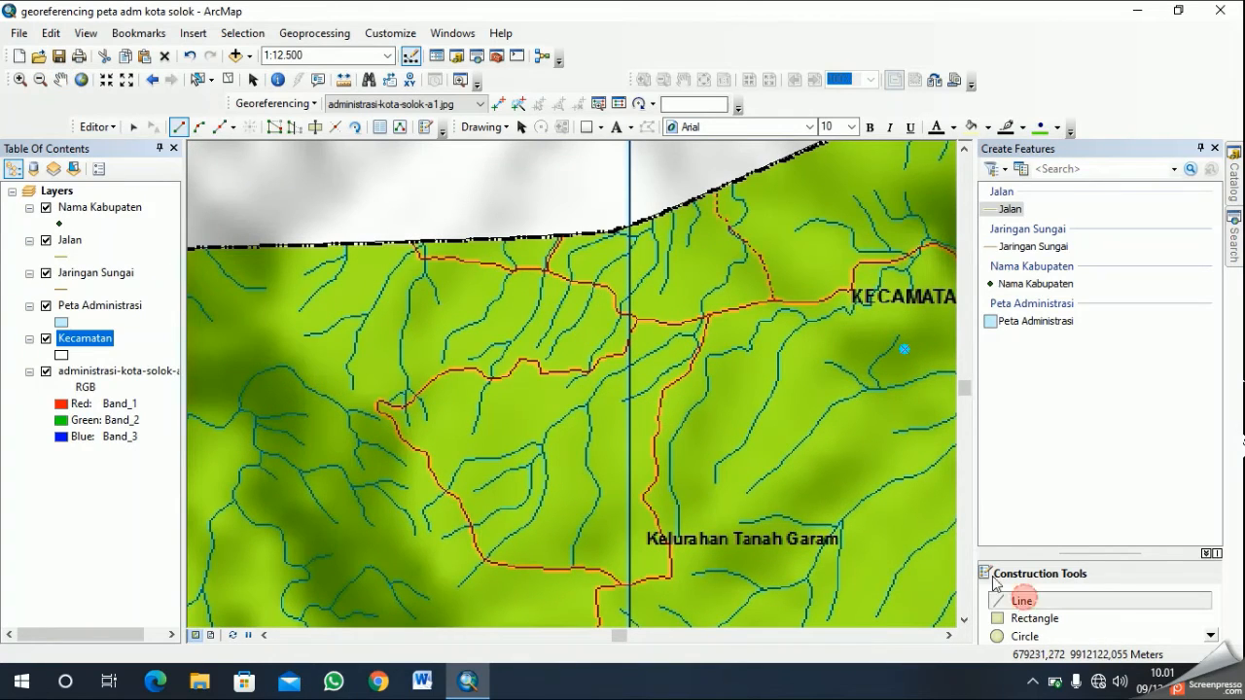
{"action": "left_click", "coordinate": [409, 240]}
{"action": "left_click", "coordinate": [420, 255]}
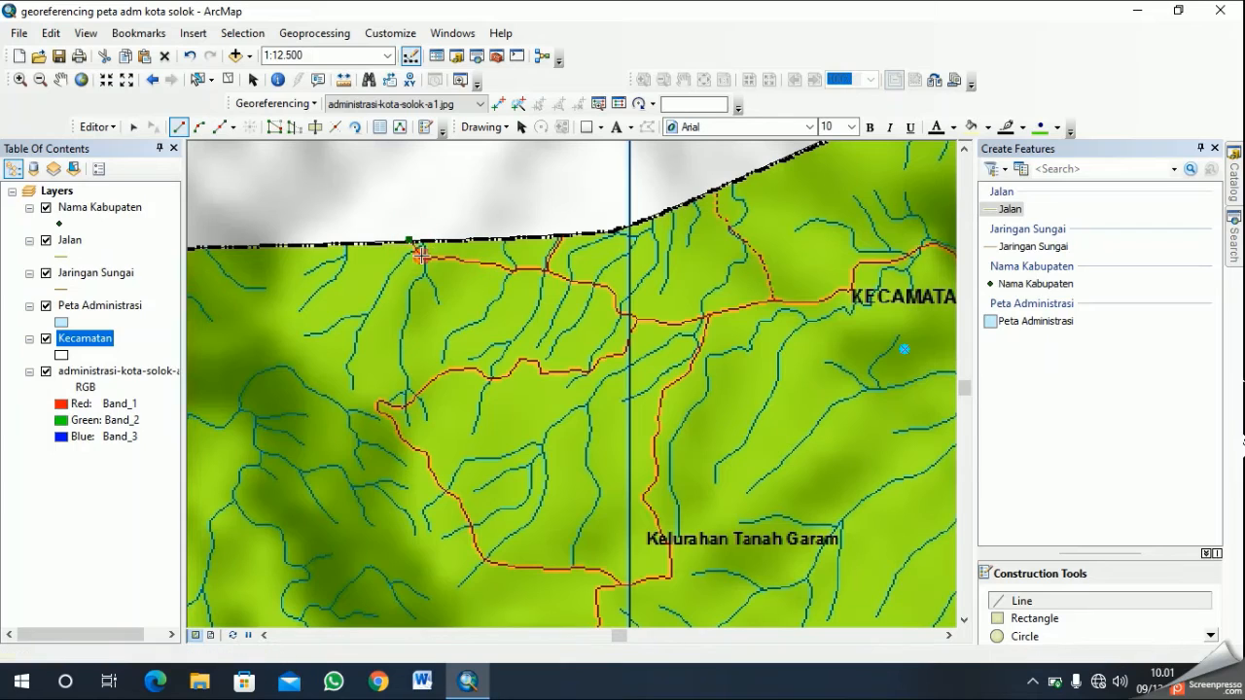
{"action": "left_click", "coordinate": [431, 257]}
{"action": "left_click", "coordinate": [445, 259]}
{"action": "left_click", "coordinate": [457, 257]}
{"action": "left_click", "coordinate": [469, 262]}
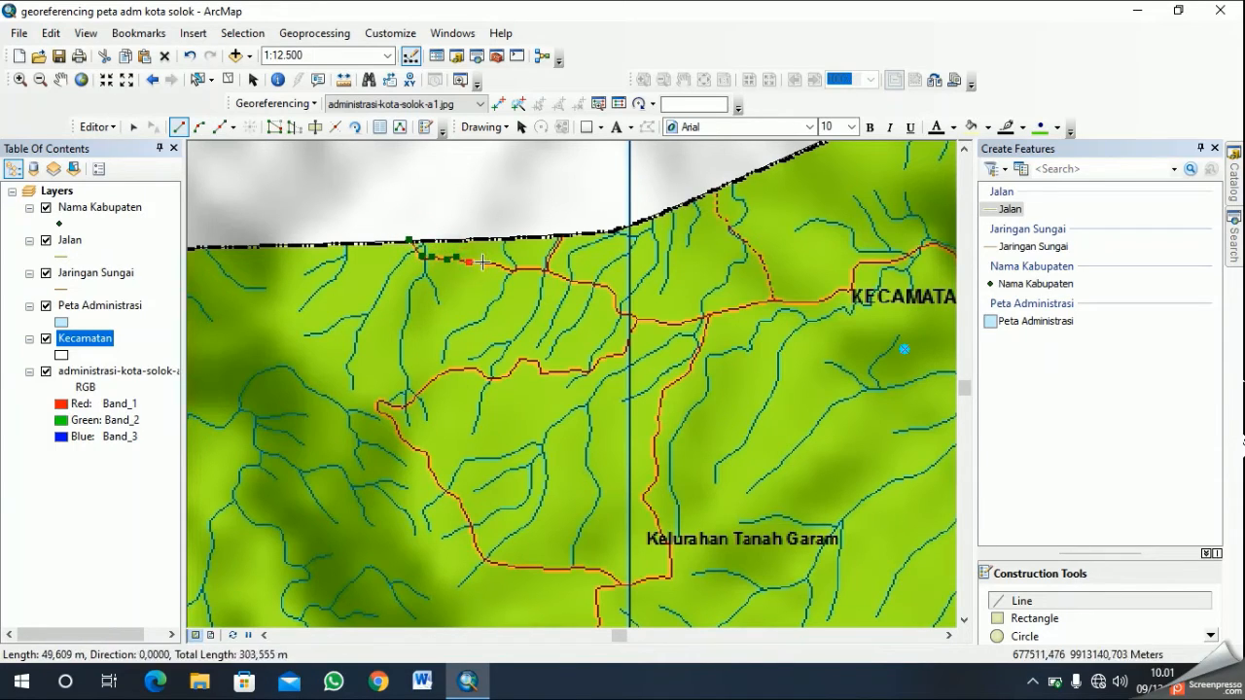
{"action": "left_click", "coordinate": [497, 264]}
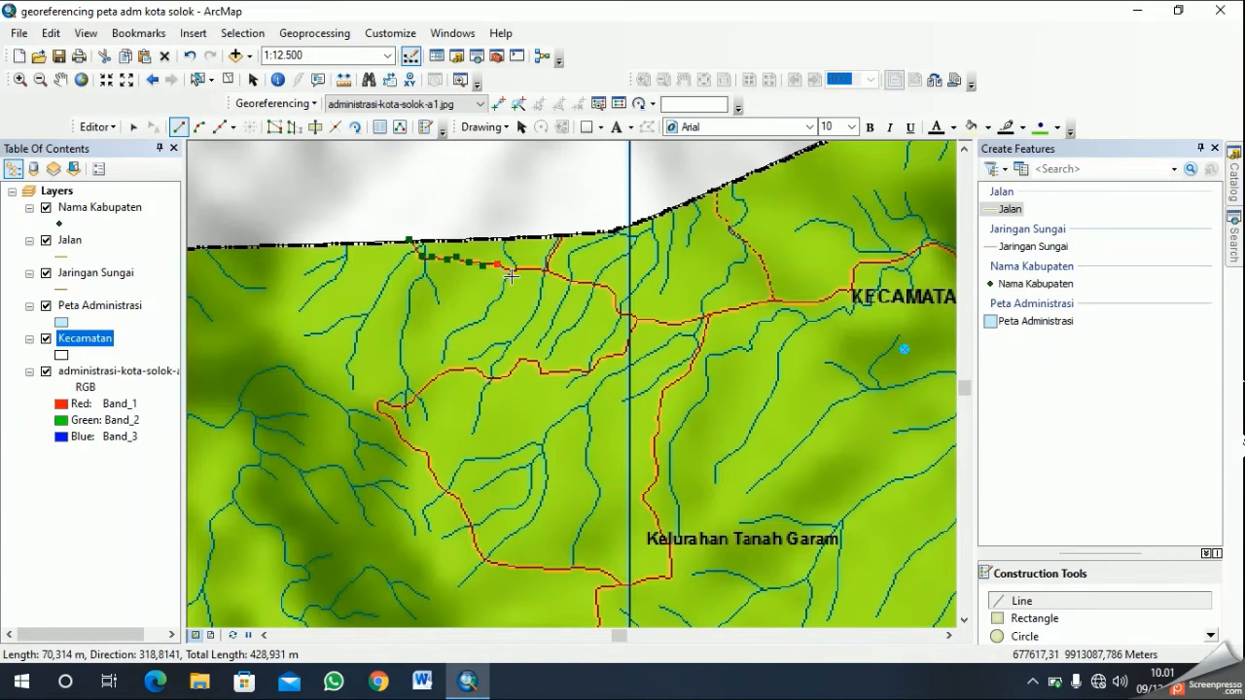
{"action": "left_click", "coordinate": [545, 271]}
{"action": "left_click", "coordinate": [573, 280]}
{"action": "left_click", "coordinate": [599, 283]}
{"action": "left_click", "coordinate": [617, 303]}
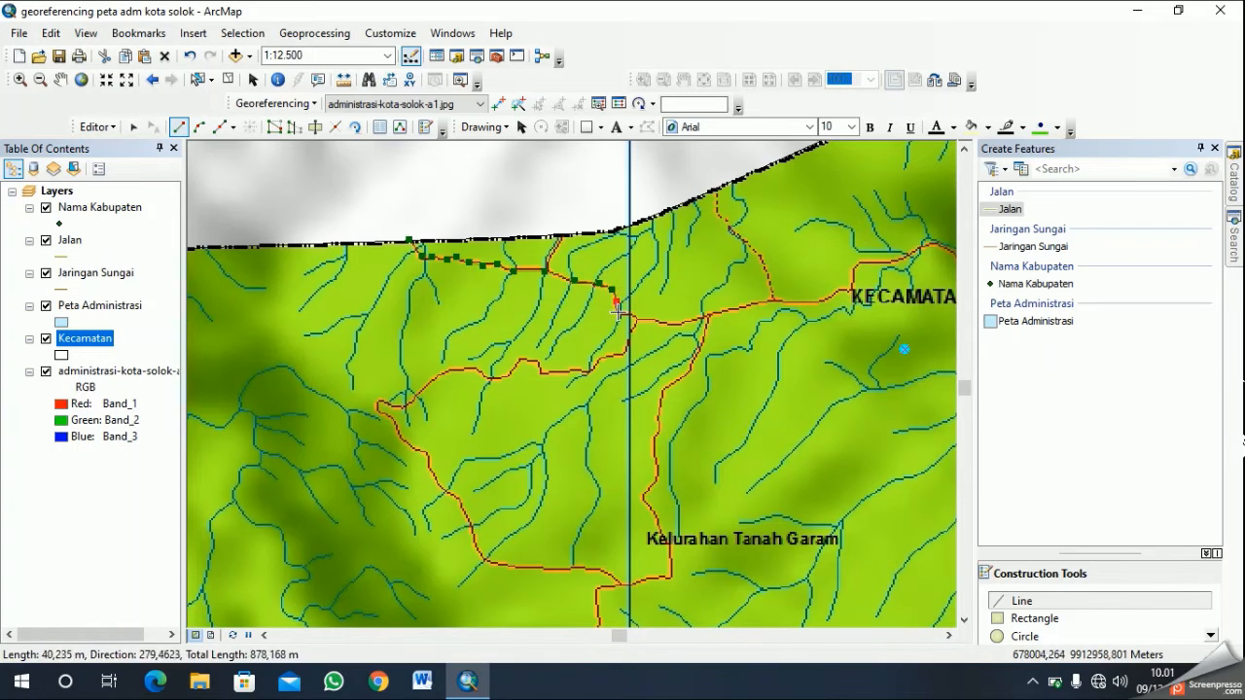
{"action": "left_click", "coordinate": [624, 317]}
{"action": "left_click", "coordinate": [632, 314]}
{"action": "left_click", "coordinate": [635, 318]}
- Continue the Jalan line from the junction south and then west along the winding road to its westernmost bend
{"action": "left_click", "coordinate": [634, 329]}
{"action": "left_click", "coordinate": [628, 344]}
{"action": "left_click", "coordinate": [620, 357]}
{"action": "left_click", "coordinate": [607, 358]}
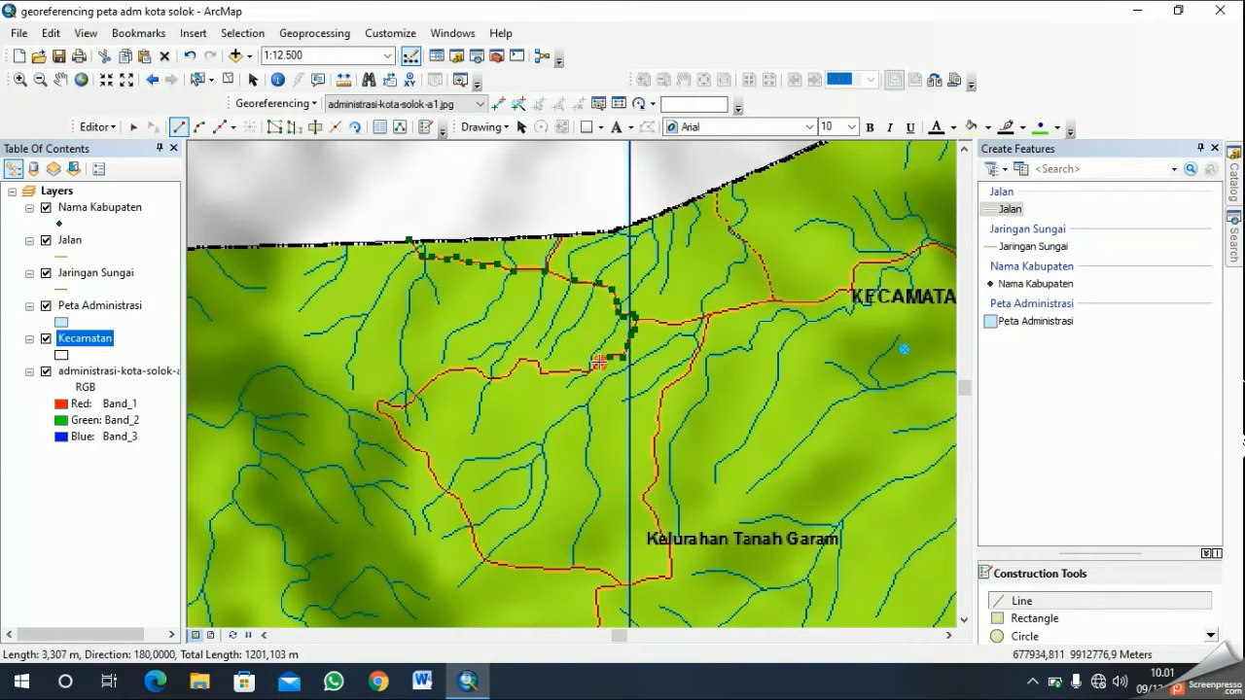
{"action": "left_click", "coordinate": [581, 367]}
{"action": "left_click", "coordinate": [563, 371]}
{"action": "left_click", "coordinate": [541, 373]}
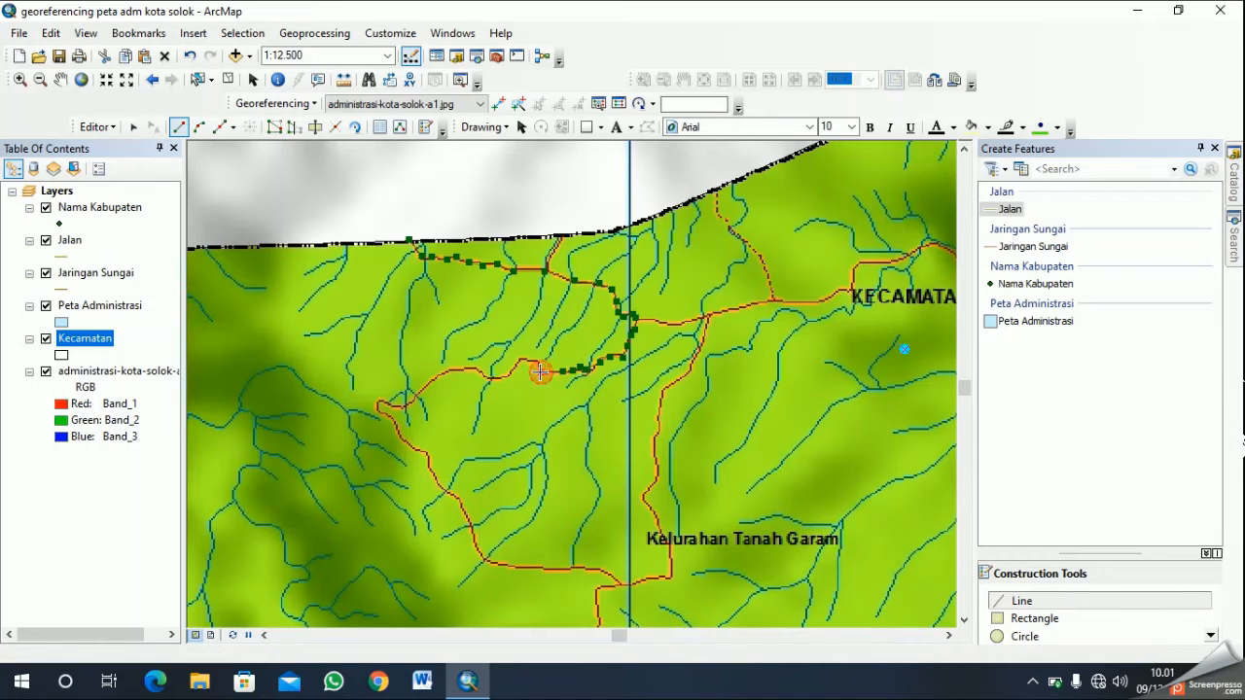
{"action": "left_click", "coordinate": [537, 363]}
{"action": "left_click", "coordinate": [526, 362]}
{"action": "left_click", "coordinate": [514, 368]}
{"action": "left_click", "coordinate": [506, 377]}
{"action": "left_click", "coordinate": [487, 377]}
{"action": "left_click", "coordinate": [474, 369]}
{"action": "left_click", "coordinate": [459, 368]}
{"action": "left_click", "coordinate": [447, 367]}
{"action": "left_click", "coordinate": [435, 376]}
{"action": "left_click", "coordinate": [424, 385]}
{"action": "left_click", "coordinate": [414, 395]}
{"action": "left_click", "coordinate": [406, 405]}
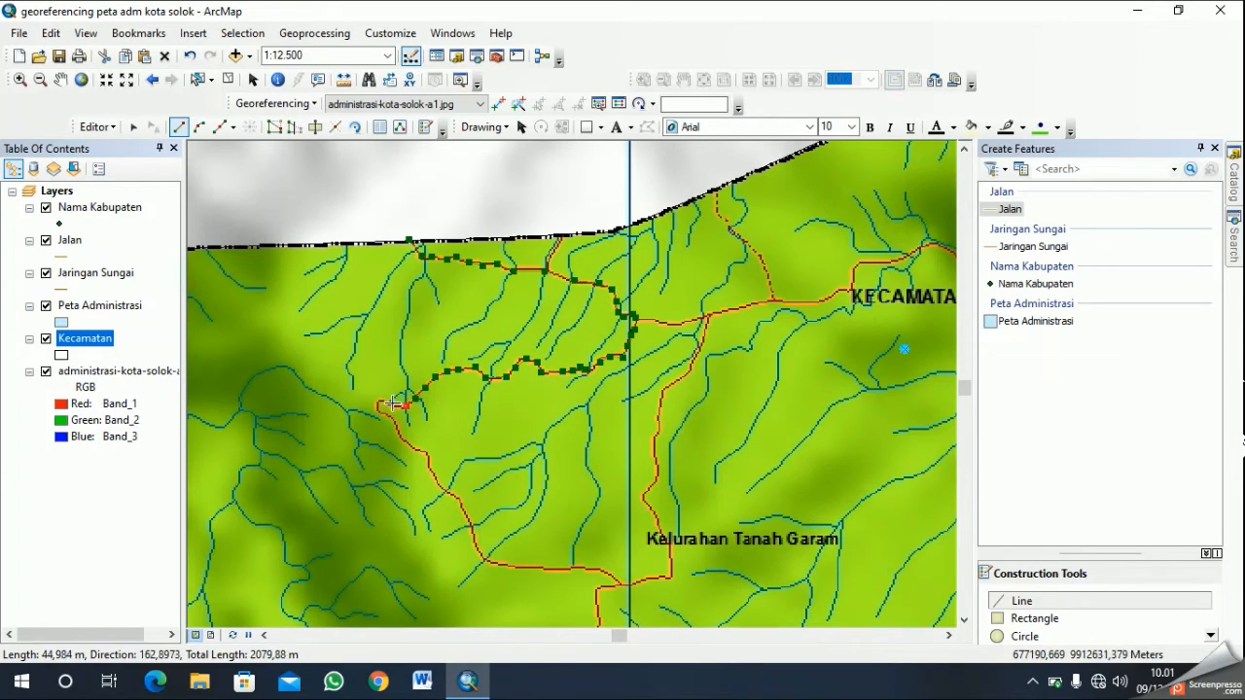
{"action": "left_click", "coordinate": [397, 402]}
{"action": "left_click", "coordinate": [385, 400]}
{"action": "left_click", "coordinate": [379, 407]}
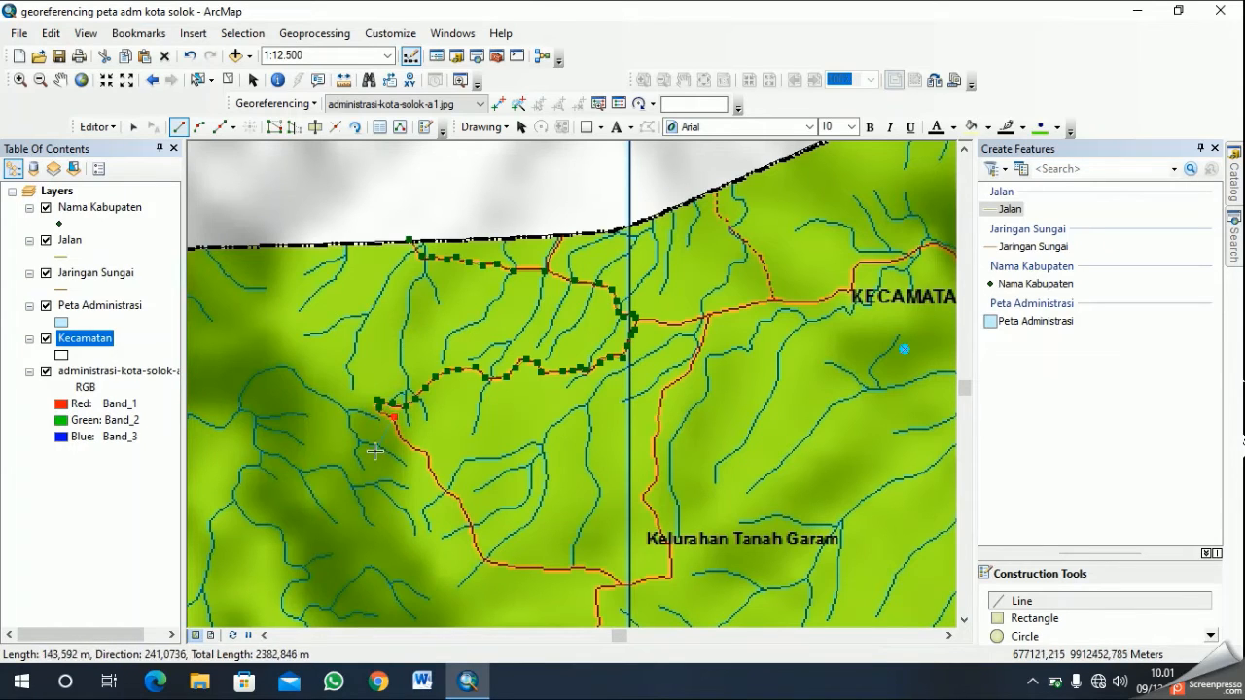
- Extend the Jalan line from the westernmost bend southeast, then east along the road to the corner south of the Kelurahan Tanah Garam label
{"action": "left_click", "coordinate": [414, 447]}
{"action": "left_click", "coordinate": [421, 451]}
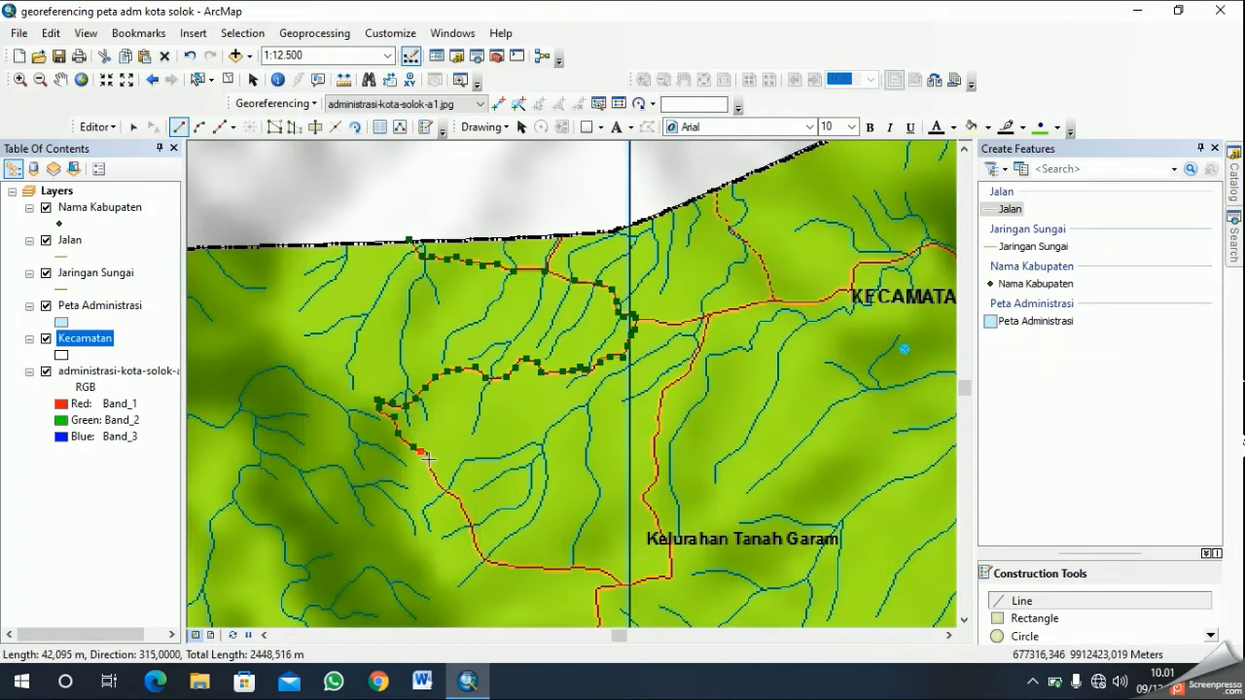
{"action": "left_click", "coordinate": [434, 473]}
{"action": "left_click", "coordinate": [438, 482]}
{"action": "left_click", "coordinate": [458, 501]}
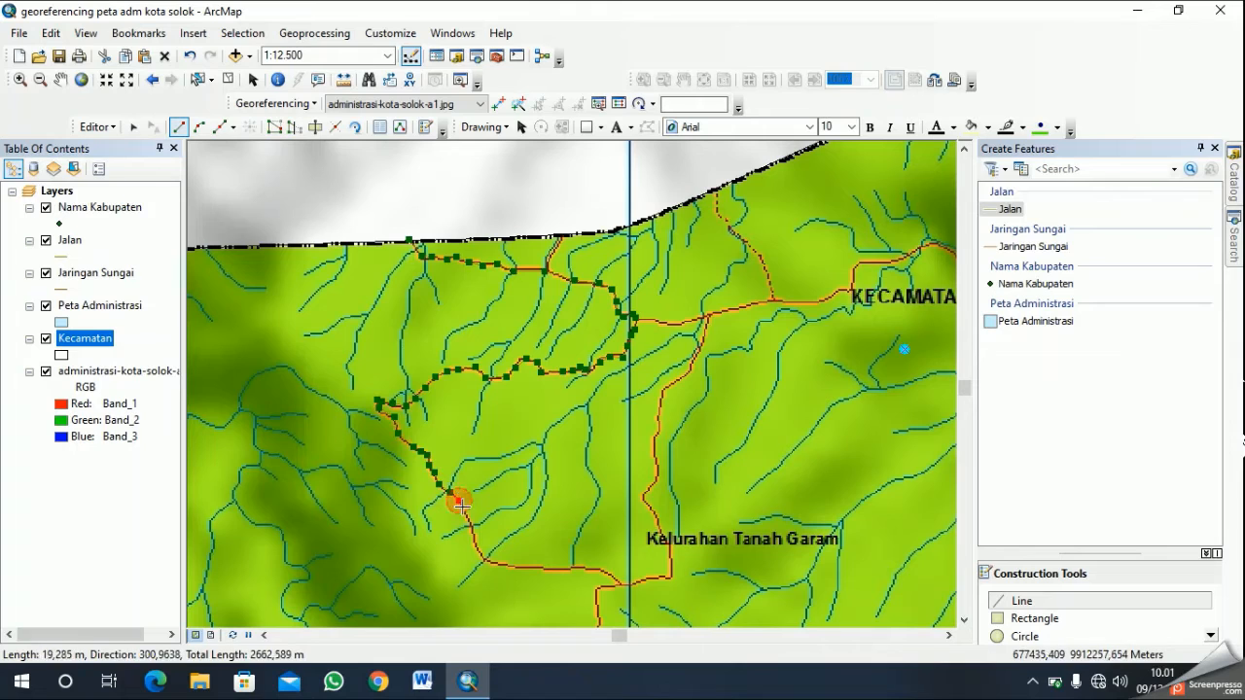
{"action": "left_click", "coordinate": [469, 523]}
{"action": "left_click", "coordinate": [474, 543]}
{"action": "left_click", "coordinate": [483, 559]}
{"action": "left_click", "coordinate": [504, 565]}
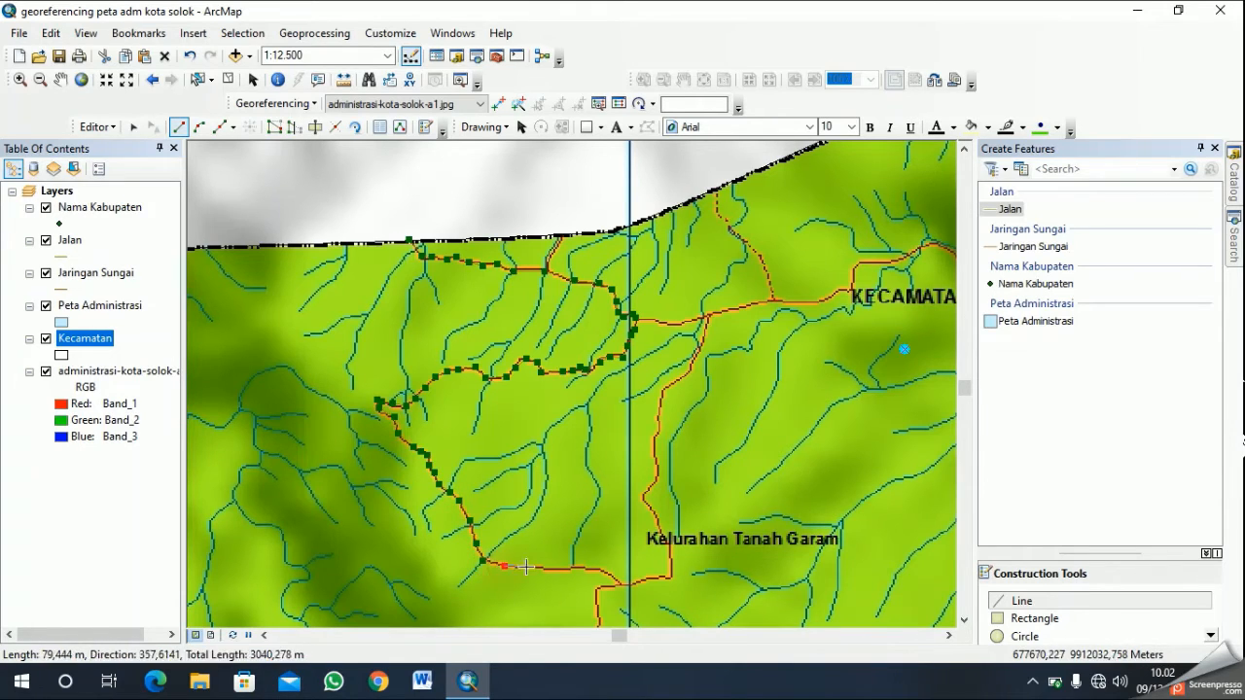
{"action": "left_click", "coordinate": [539, 567]}
{"action": "left_click", "coordinate": [573, 567]}
{"action": "left_click", "coordinate": [596, 569]}
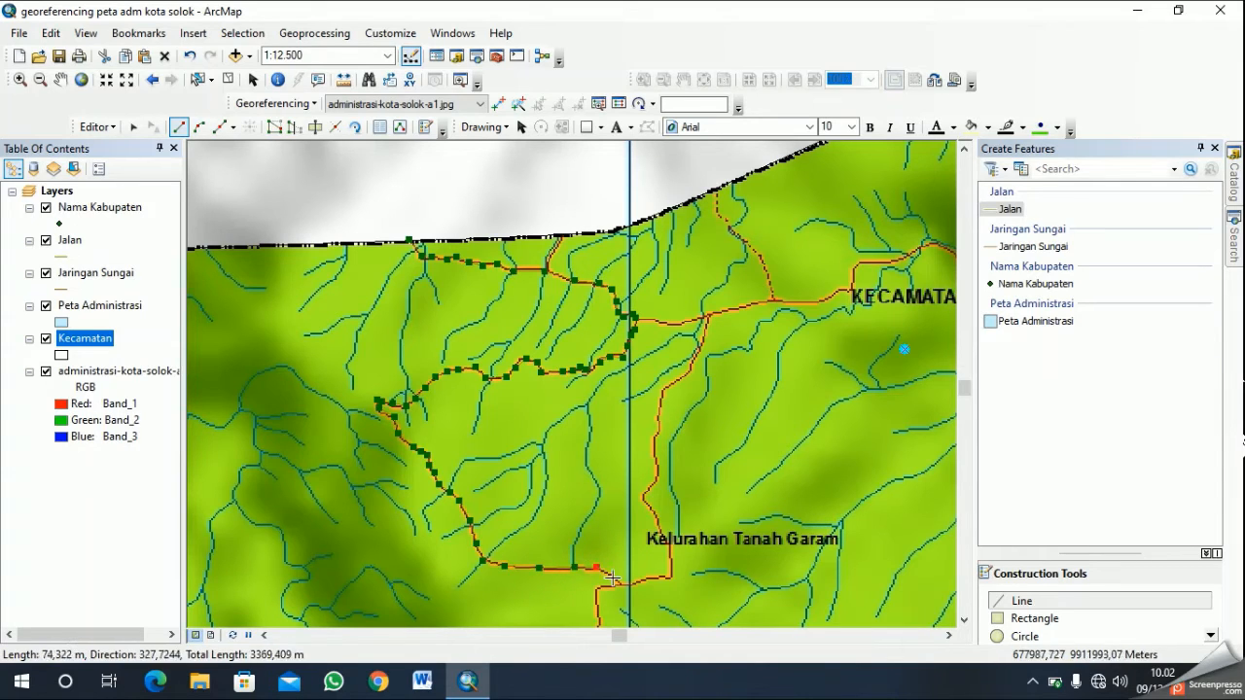
{"action": "left_click", "coordinate": [620, 581]}
{"action": "left_click", "coordinate": [642, 582]}
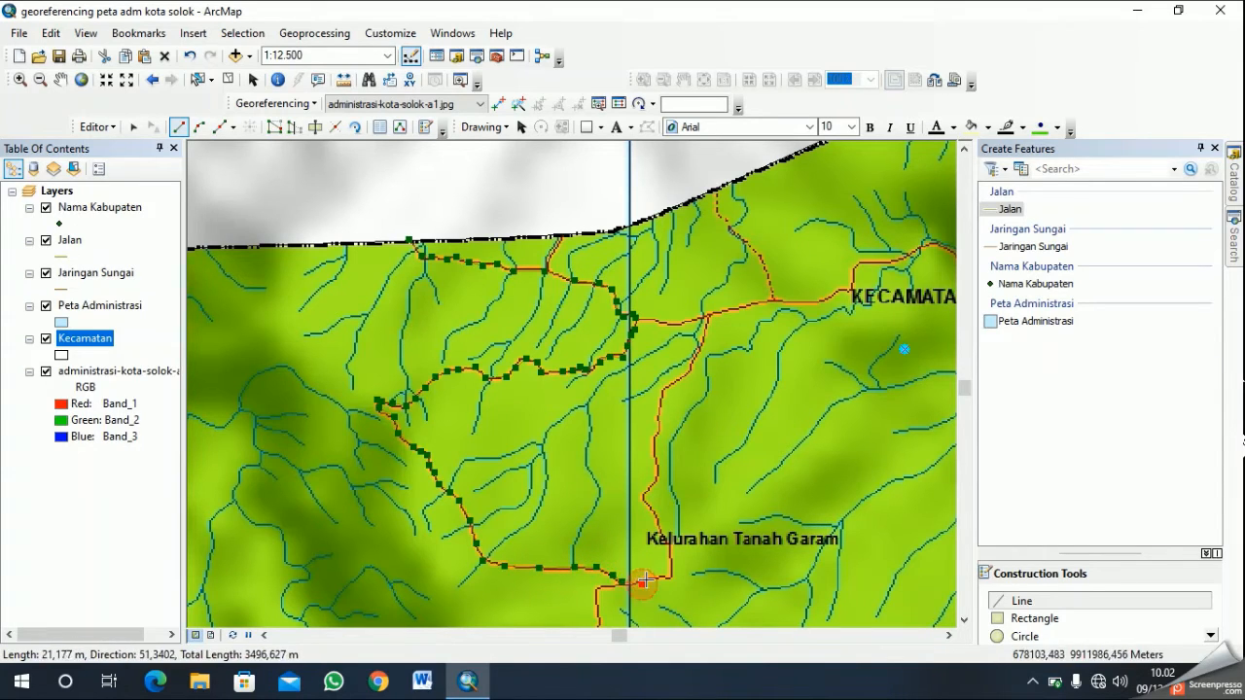
{"action": "left_click", "coordinate": [671, 576]}
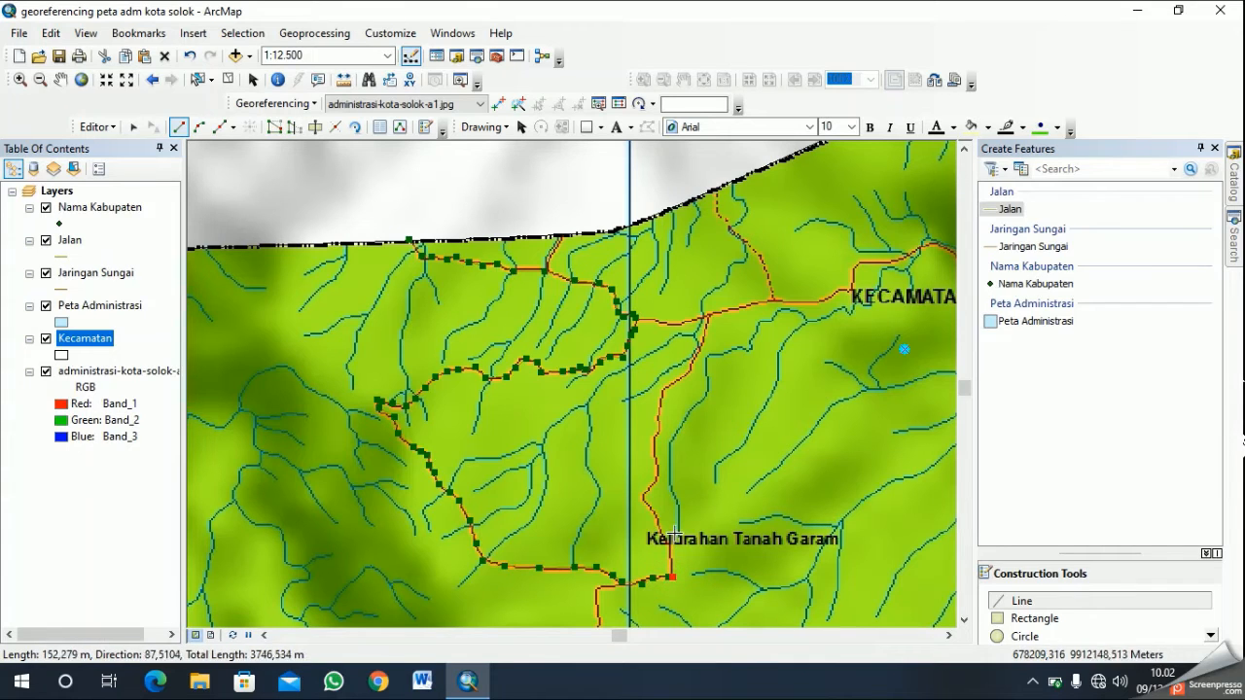
- Extend the Jalan line north from the corner past the Kelurahan Tanah Garam label to the main east-west road
{"action": "left_click", "coordinate": [668, 534]}
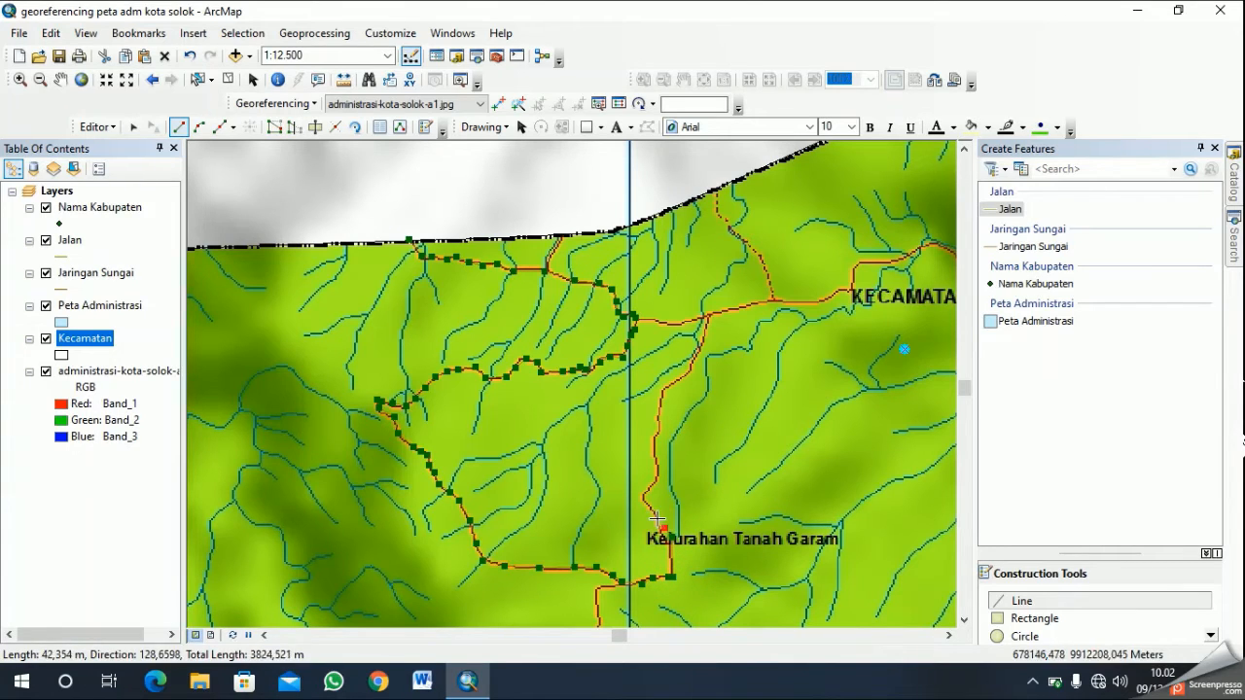
{"action": "left_click", "coordinate": [644, 499]}
{"action": "left_click", "coordinate": [657, 480]}
{"action": "left_click", "coordinate": [658, 468]}
{"action": "left_click", "coordinate": [658, 449]}
{"action": "left_click", "coordinate": [657, 430]}
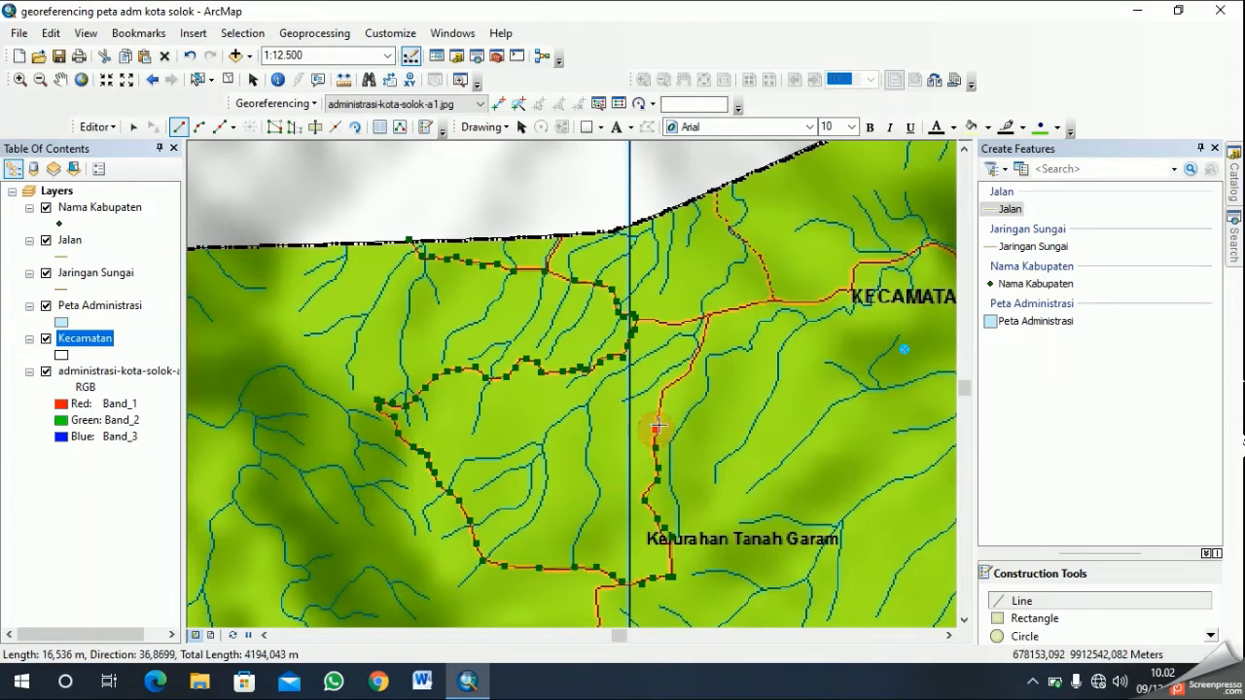
{"action": "left_click", "coordinate": [659, 411]}
{"action": "left_click", "coordinate": [664, 385]}
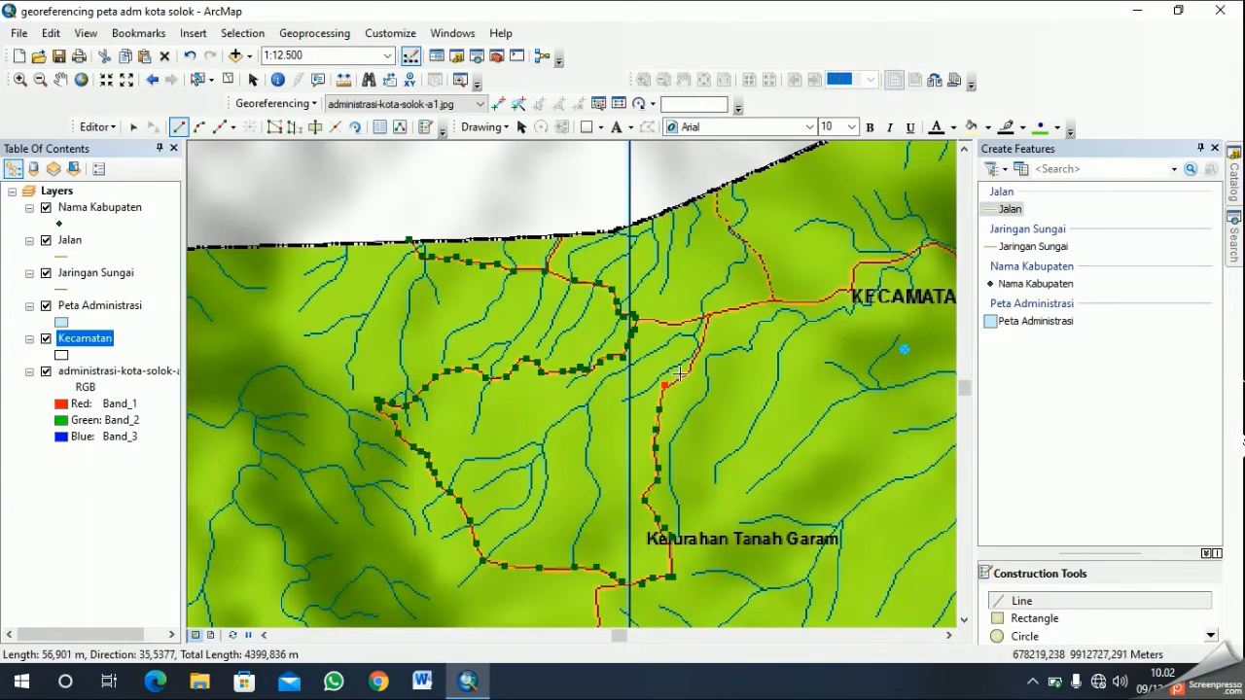
{"action": "left_click", "coordinate": [695, 368]}
{"action": "left_click", "coordinate": [703, 344]}
{"action": "left_click", "coordinate": [709, 316]}
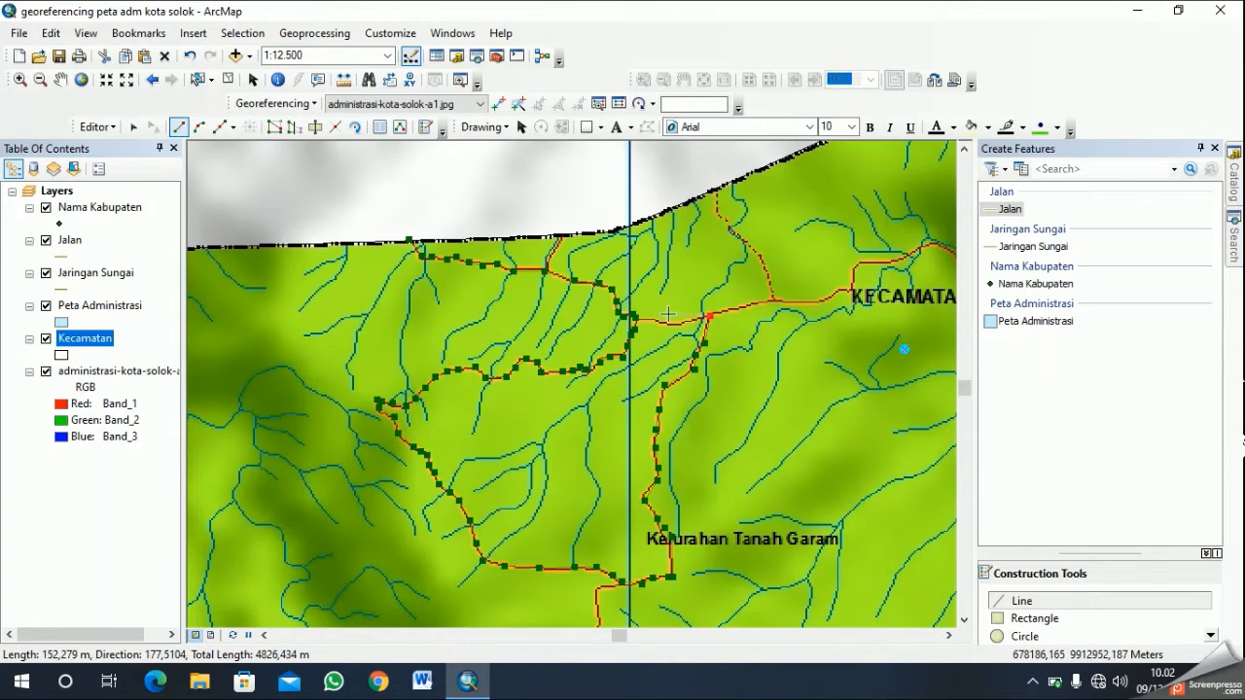
- Trace the connecting road west back to the junction near the vertical grid line, correcting the misplaced vertex, and finish the sketch
{"action": "left_click", "coordinate": [681, 323]}
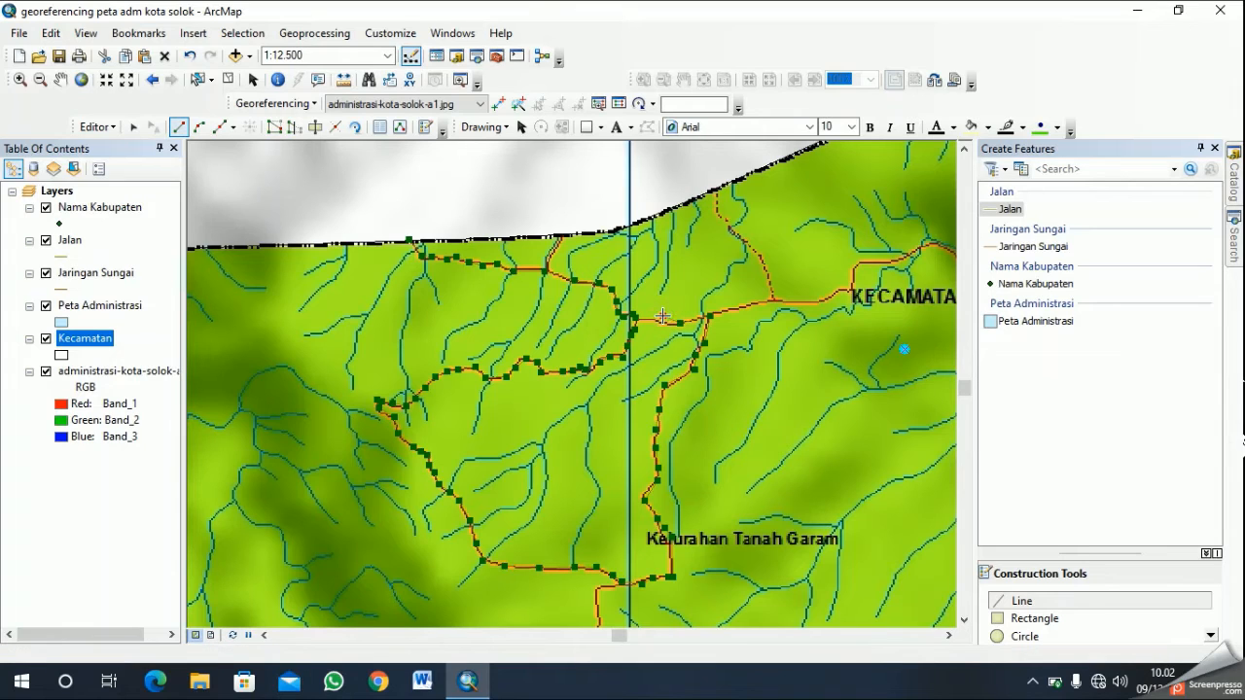
{"action": "left_click", "coordinate": [662, 317]}
{"action": "key", "text": "ctrl+z"}
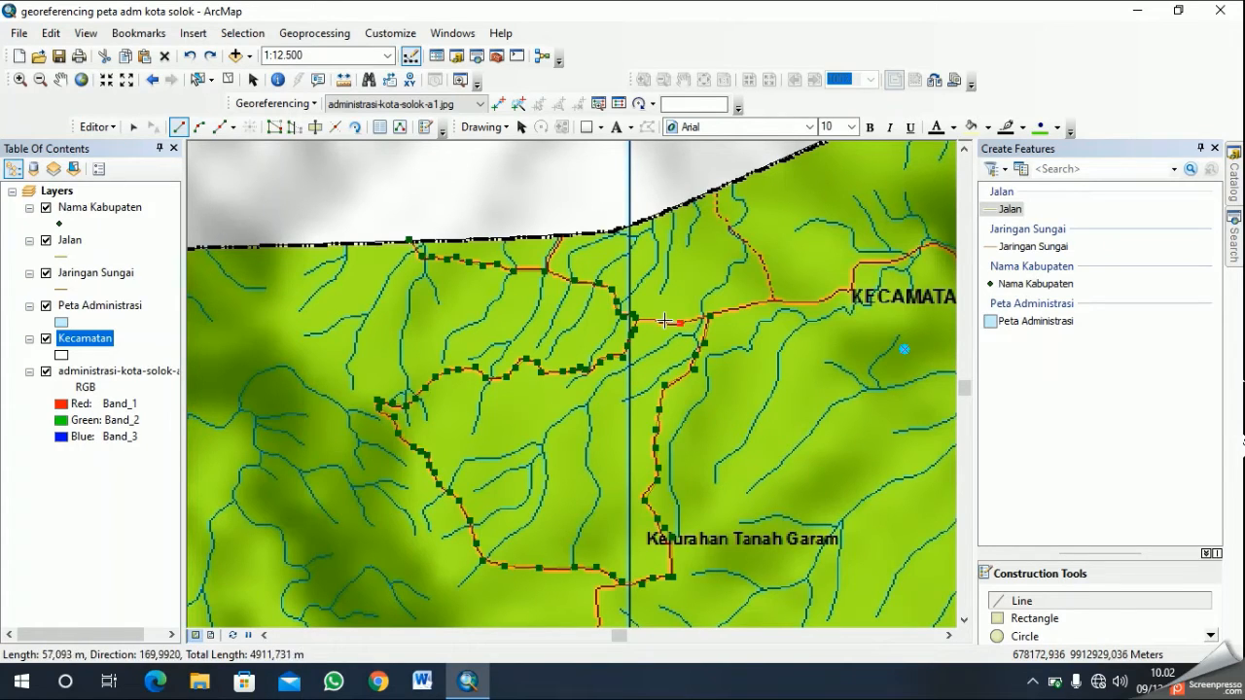
{"action": "key", "text": "ctrl+z"}
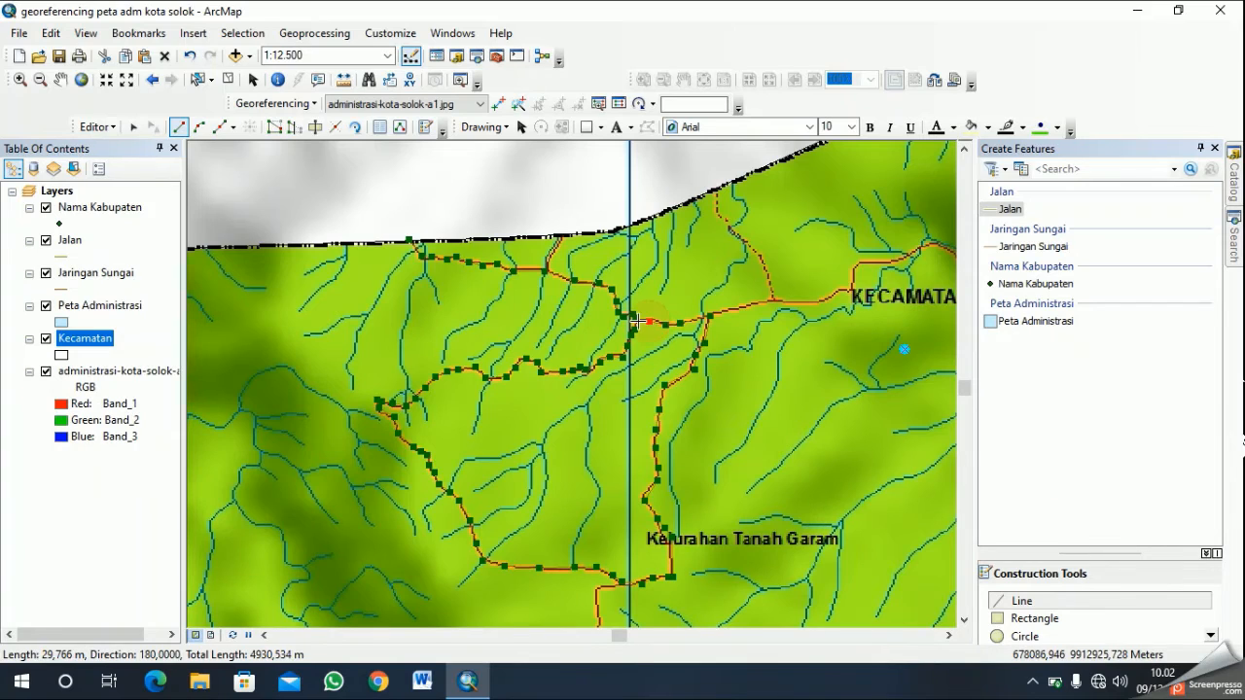
{"action": "left_click", "coordinate": [633, 320]}
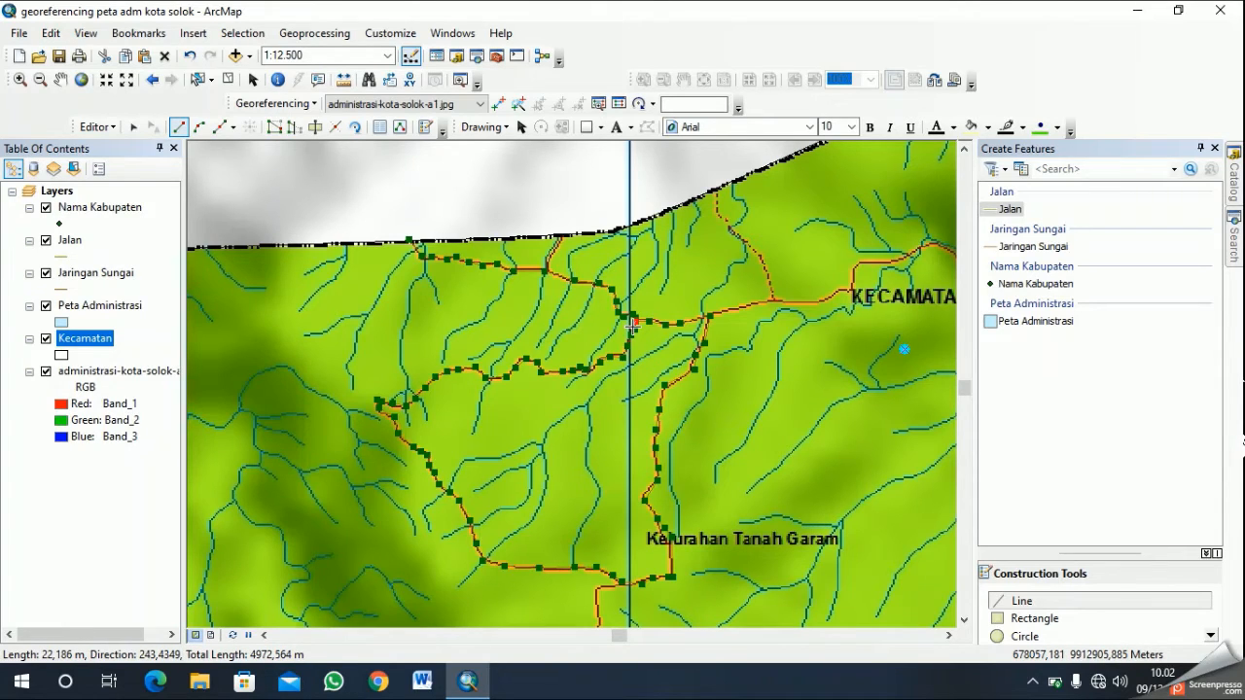
{"action": "right_click", "coordinate": [676, 240]}
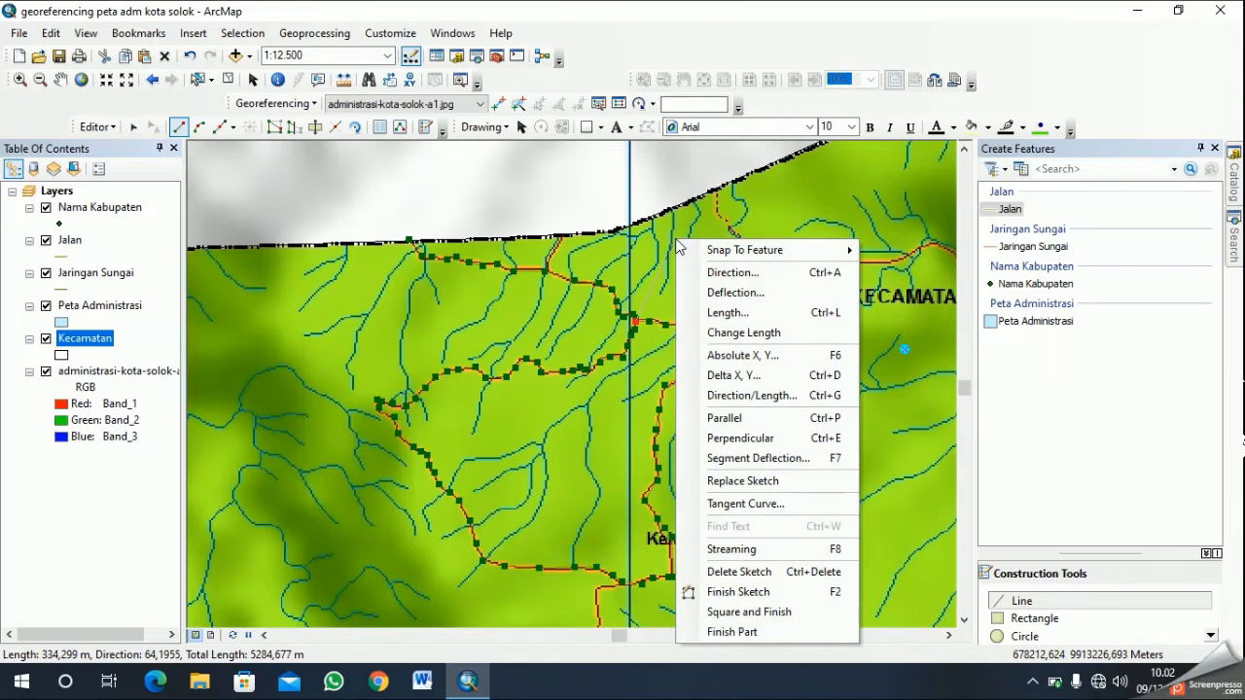
{"action": "left_click", "coordinate": [805, 592]}
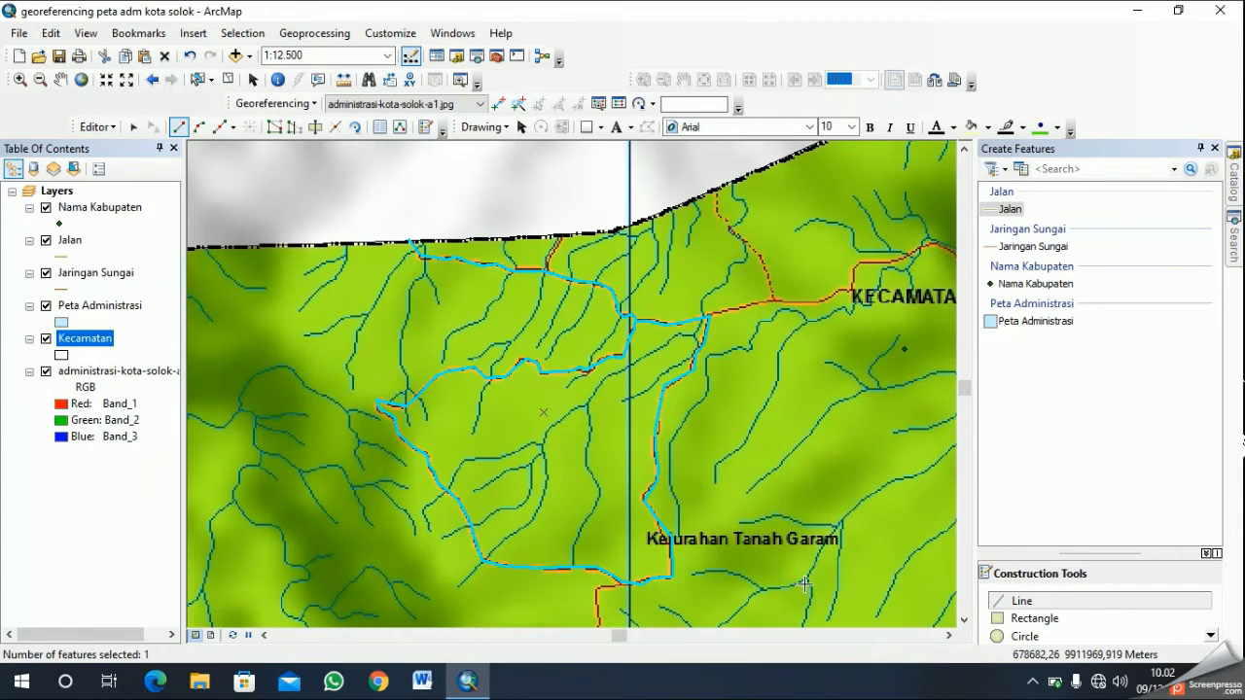
- Digitize the short Jalan branch from the northern boundary down to the western road and finish the sketch
{"action": "left_click", "coordinate": [561, 237]}
{"action": "left_click", "coordinate": [547, 272]}
{"action": "right_click", "coordinate": [689, 266]}
{"action": "left_click", "coordinate": [799, 601]}
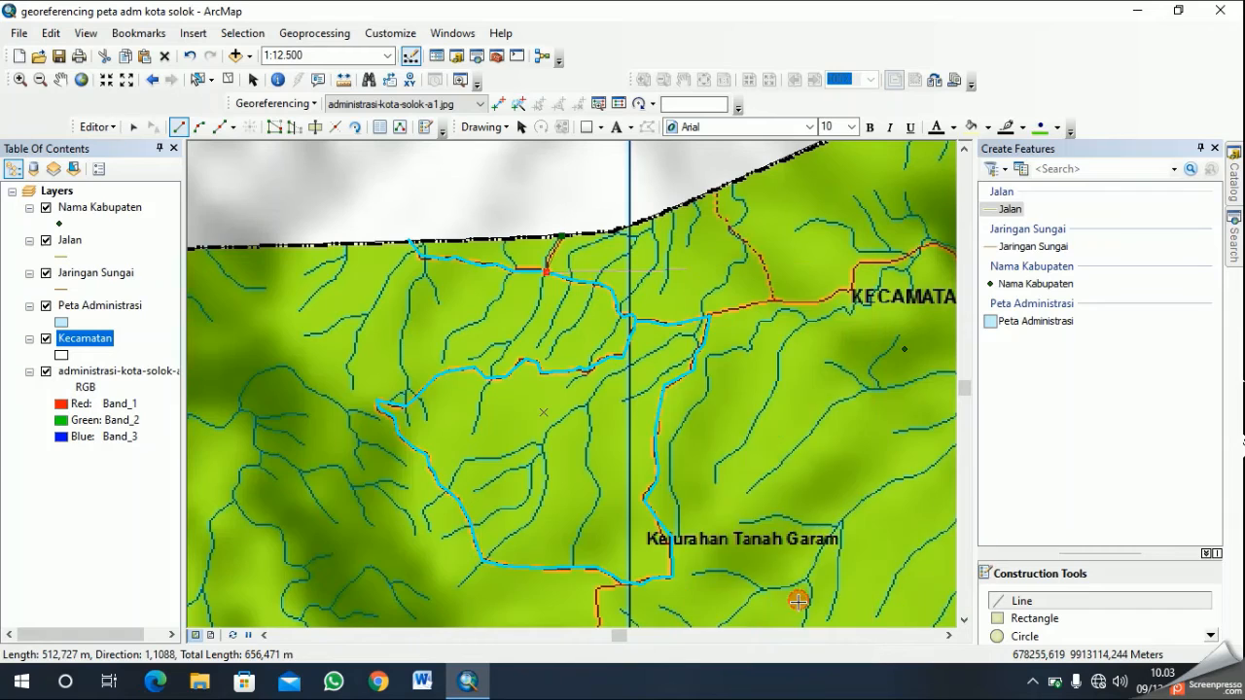
{"action": "left_click", "coordinate": [62, 85]}
{"action": "left_click_drag", "start_coordinate": [673, 385], "coordinate": [508, 435]}
{"action": "left_click_drag", "start_coordinate": [747, 464], "coordinate": [425, 327]}
{"action": "scroll", "coordinate": [662, 389], "scroll_direction": "up", "scroll_amount": 3}
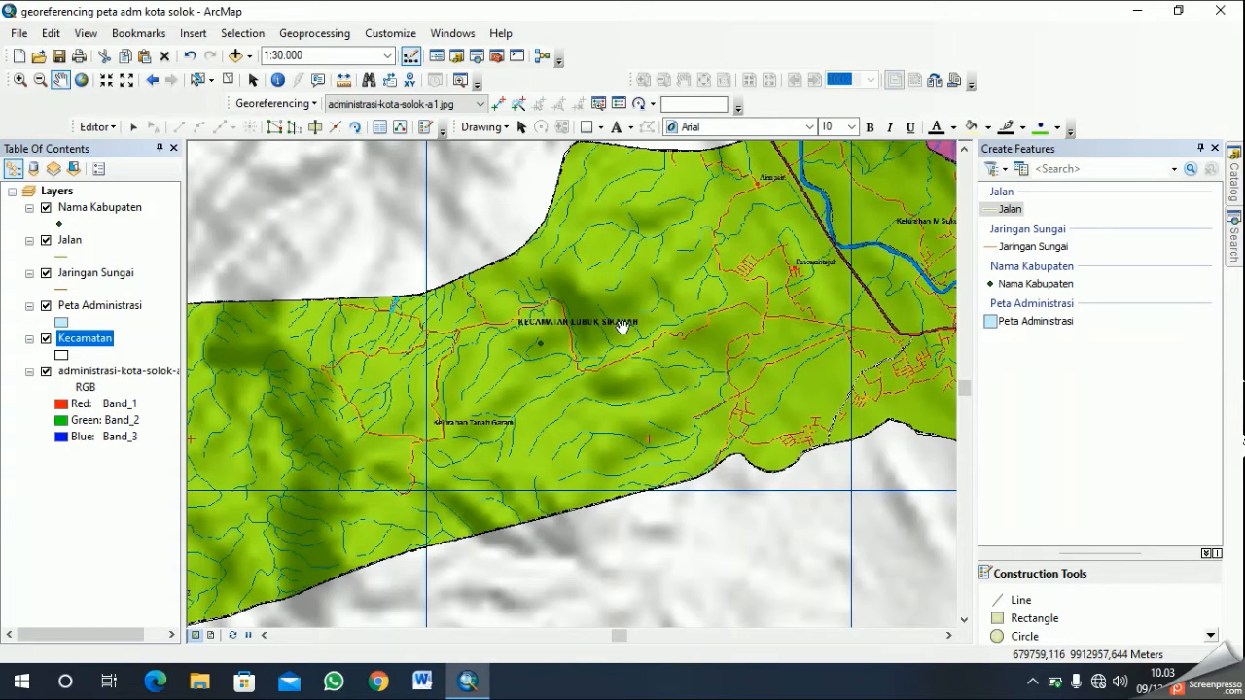
{"action": "left_click_drag", "start_coordinate": [711, 313], "coordinate": [645, 396]}
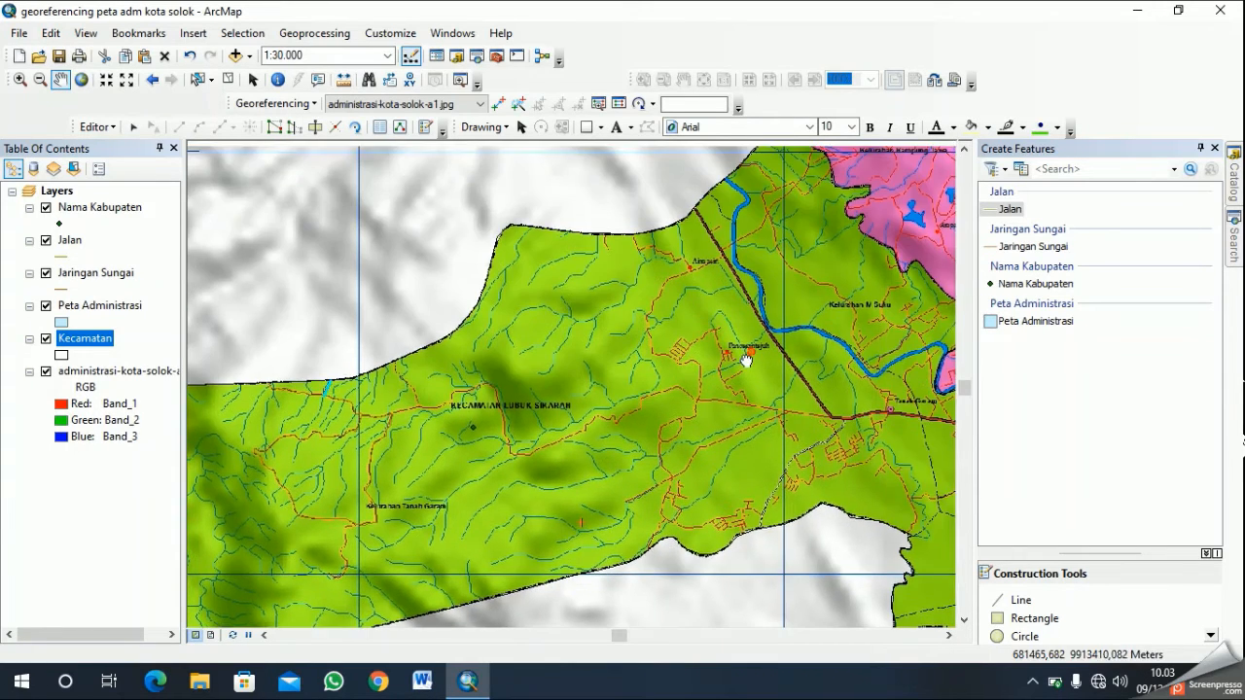
{"action": "left_click_drag", "start_coordinate": [747, 358], "coordinate": [642, 349]}
{"action": "left_click", "coordinate": [1030, 682]}
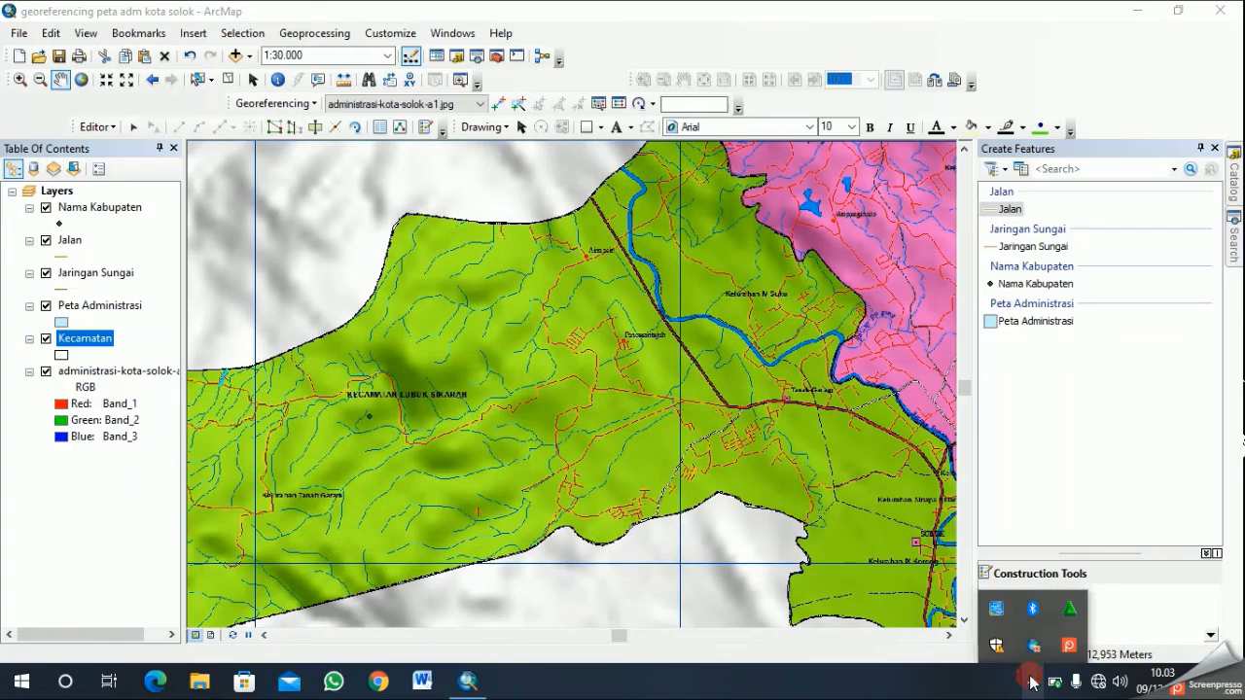
{"action": "right_click", "coordinate": [1069, 644]}
{"action": "left_click", "coordinate": [1002, 574]}
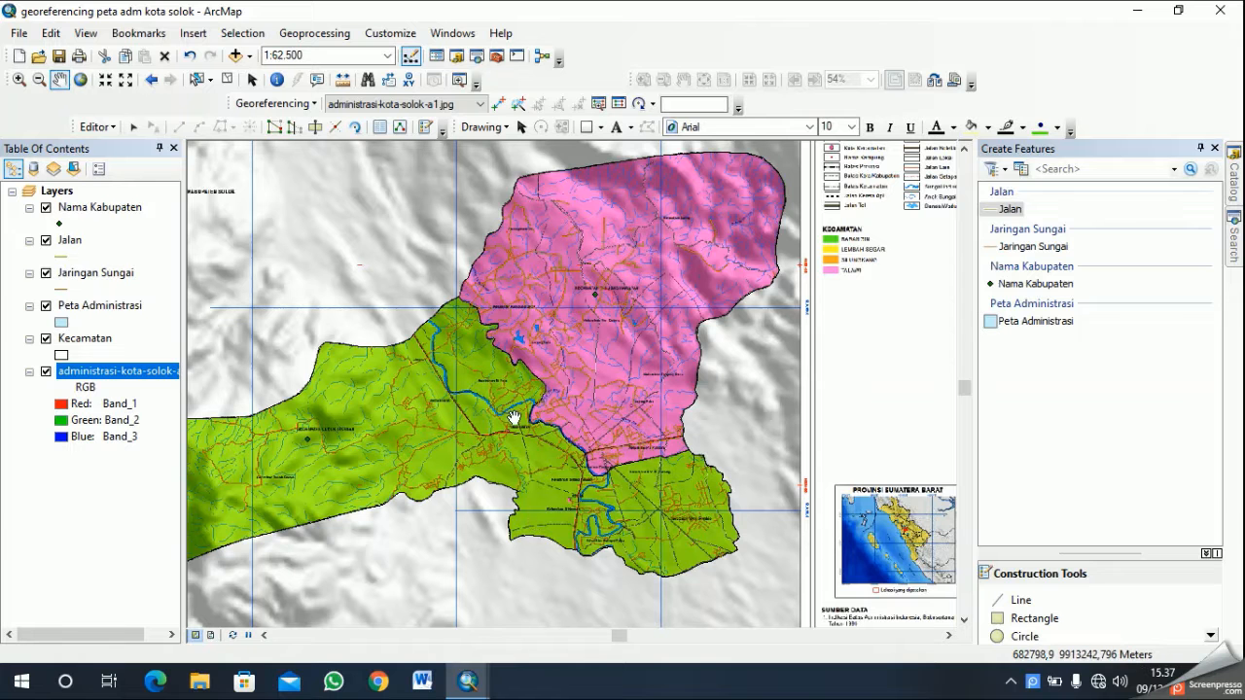
{"action": "scroll", "coordinate": [529, 426], "scroll_direction": "up", "scroll_amount": 1}
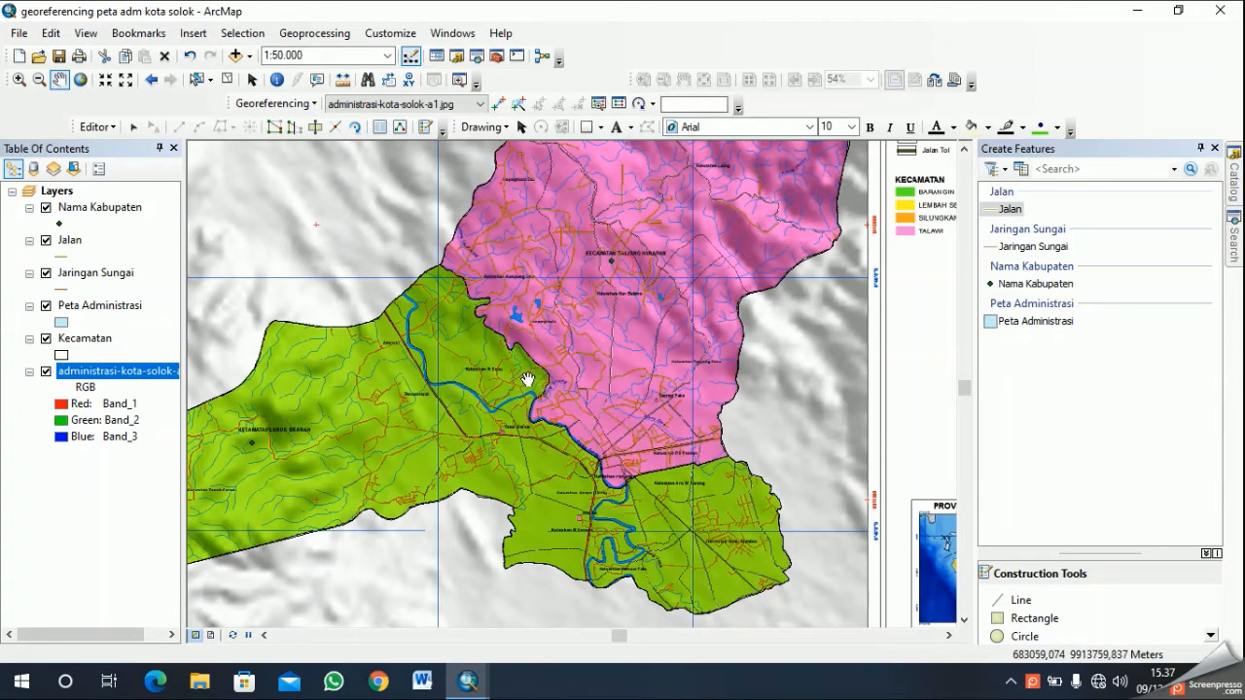
{"action": "left_click_drag", "start_coordinate": [366, 412], "coordinate": [426, 420]}
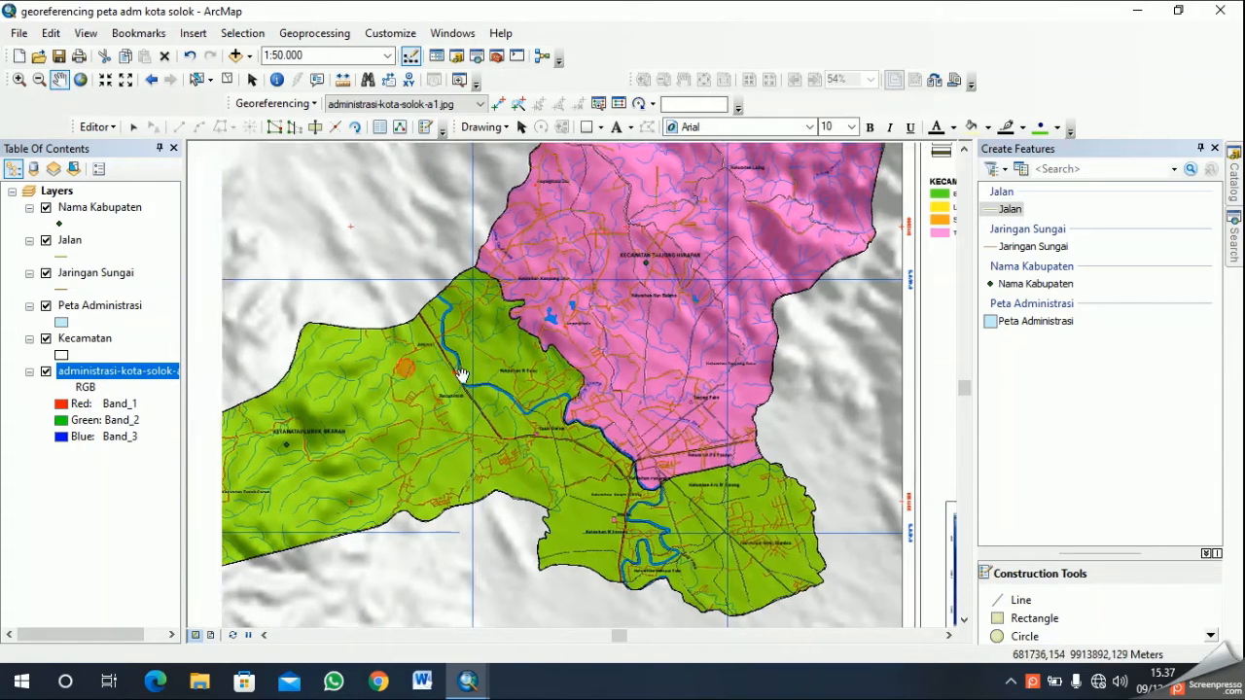
- Hide the administrative map raster to review the digitized roads and boundaries alone, and show the raster again
{"action": "scroll", "coordinate": [501, 368], "scroll_direction": "down", "scroll_amount": 2}
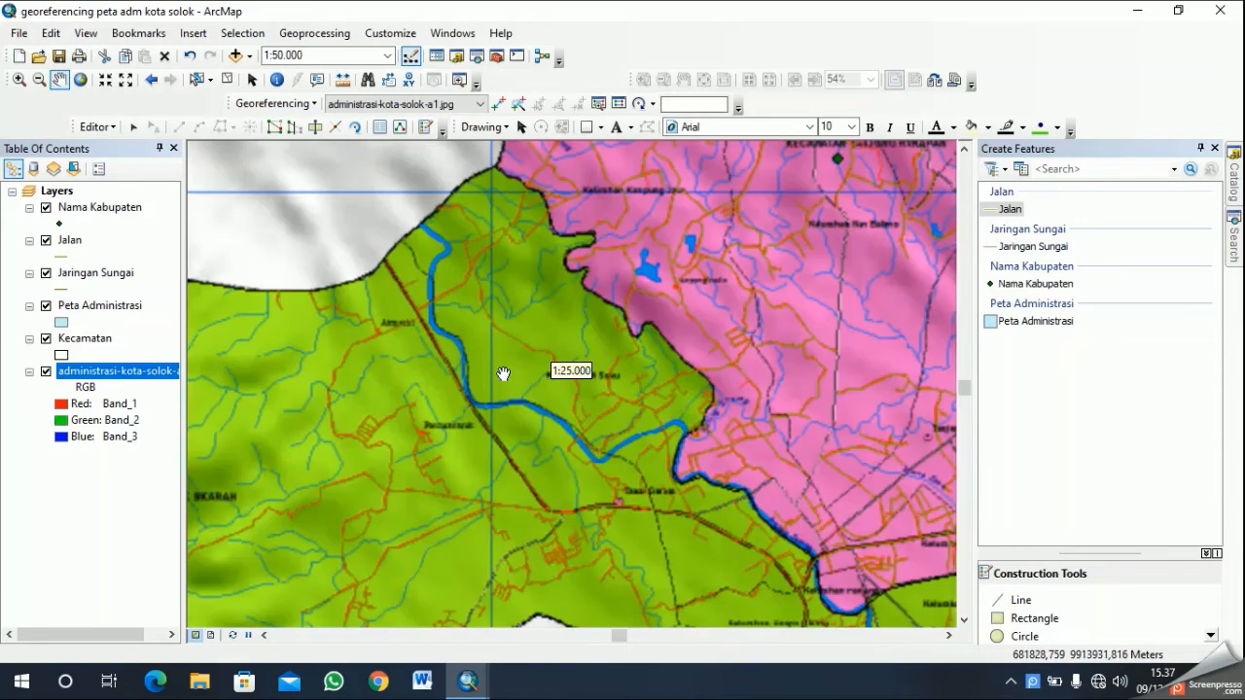
{"action": "scroll", "coordinate": [503, 374], "scroll_direction": "up", "scroll_amount": 2}
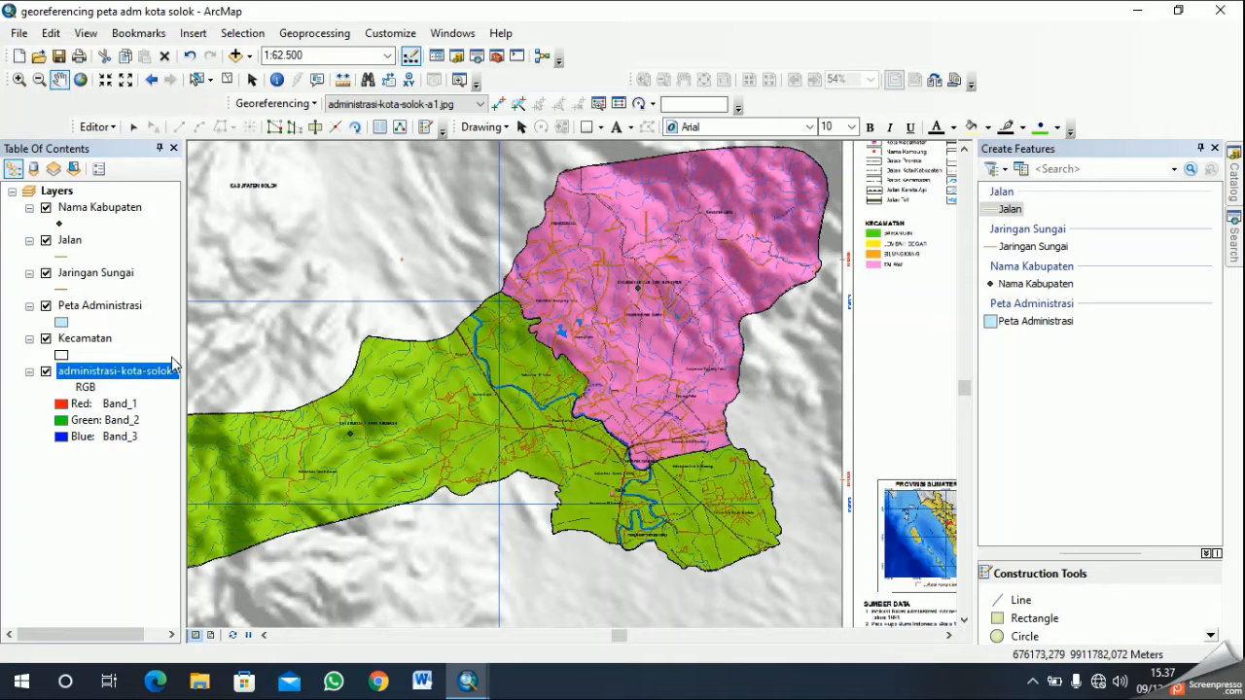
{"action": "left_click", "coordinate": [46, 372]}
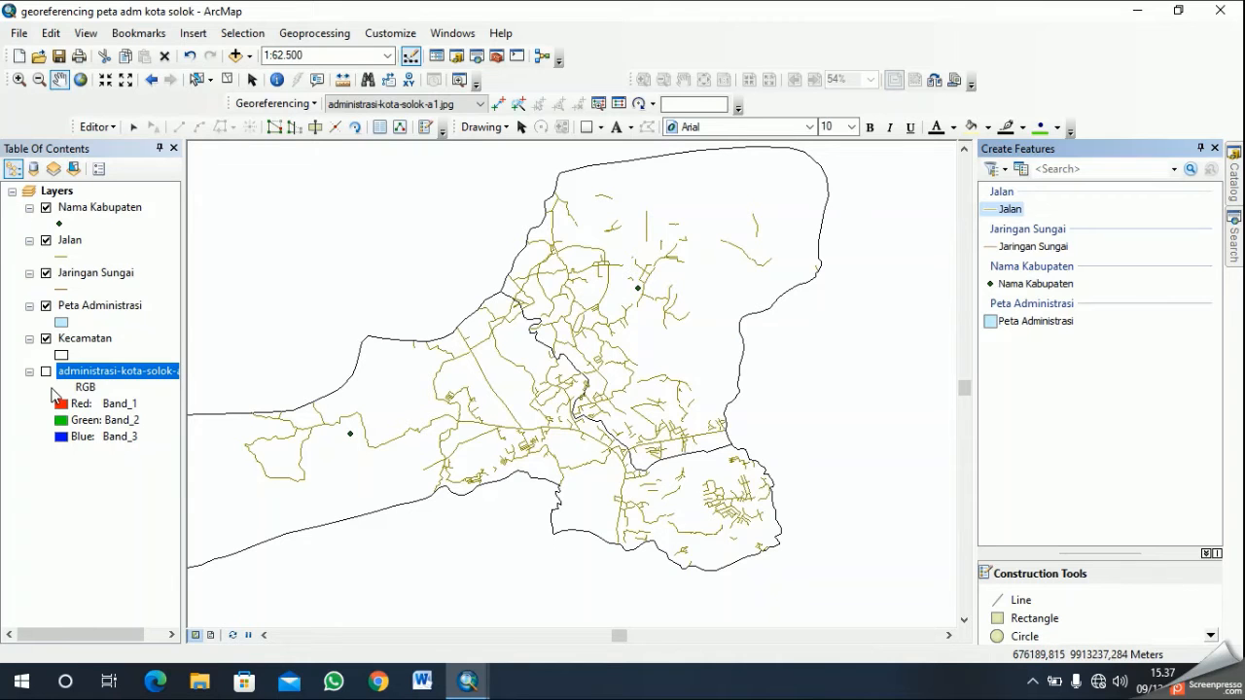
{"action": "left_click", "coordinate": [46, 371]}
- Examine the streams and roads across Kecamatan Lubuk Sikarah, from its western tip to the Tanah Garam area
{"action": "left_click_drag", "start_coordinate": [436, 383], "coordinate": [748, 244]}
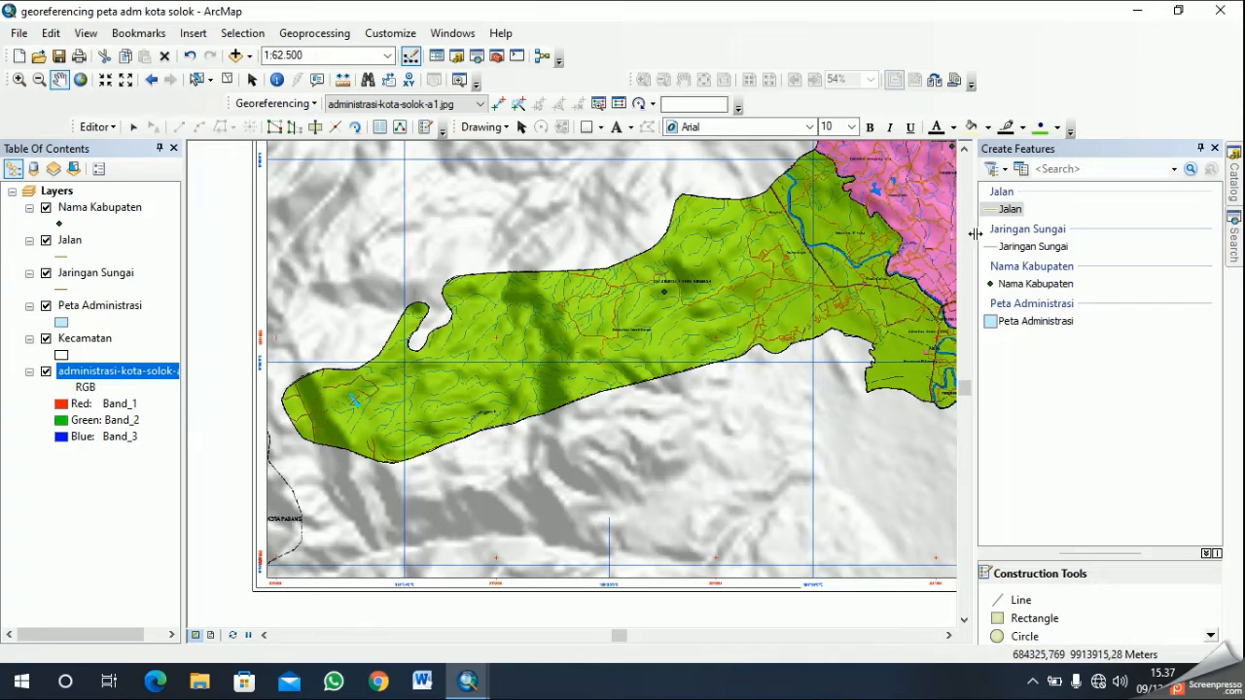
{"action": "scroll", "coordinate": [478, 354], "scroll_direction": "up", "scroll_amount": 2}
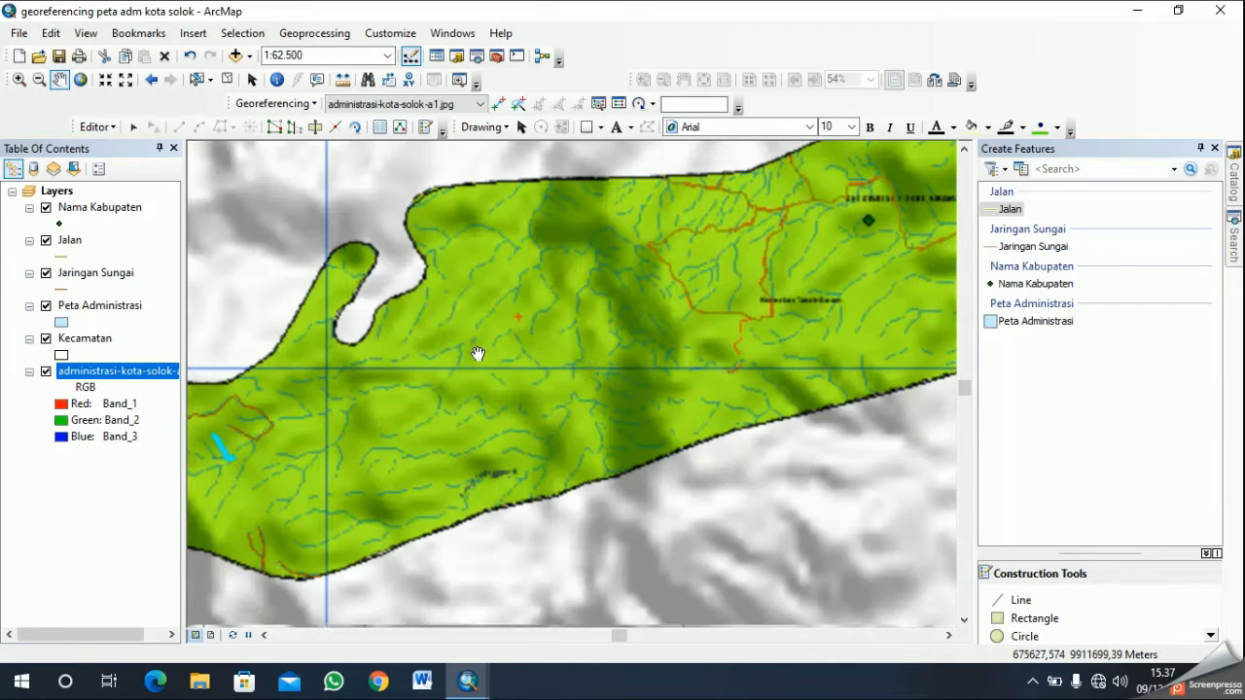
{"action": "left_click_drag", "start_coordinate": [430, 434], "coordinate": [584, 353]}
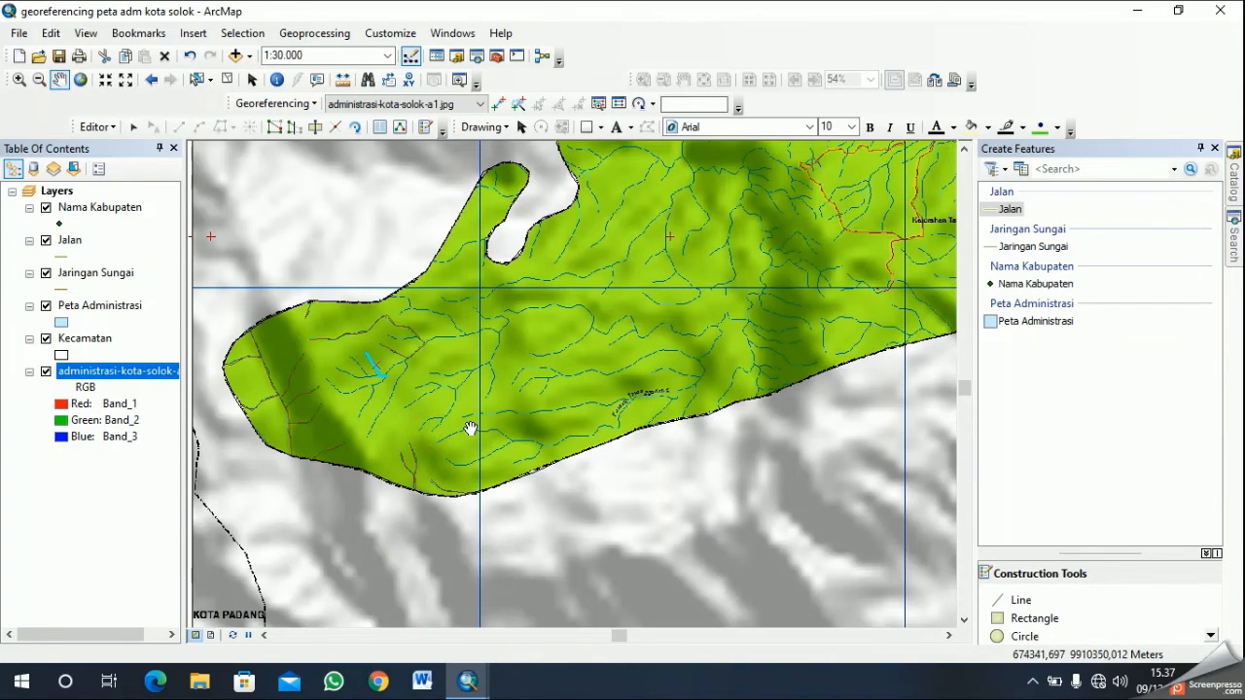
{"action": "left_click_drag", "start_coordinate": [516, 370], "coordinate": [622, 363]}
{"action": "scroll", "coordinate": [627, 364], "scroll_direction": "up", "scroll_amount": 1}
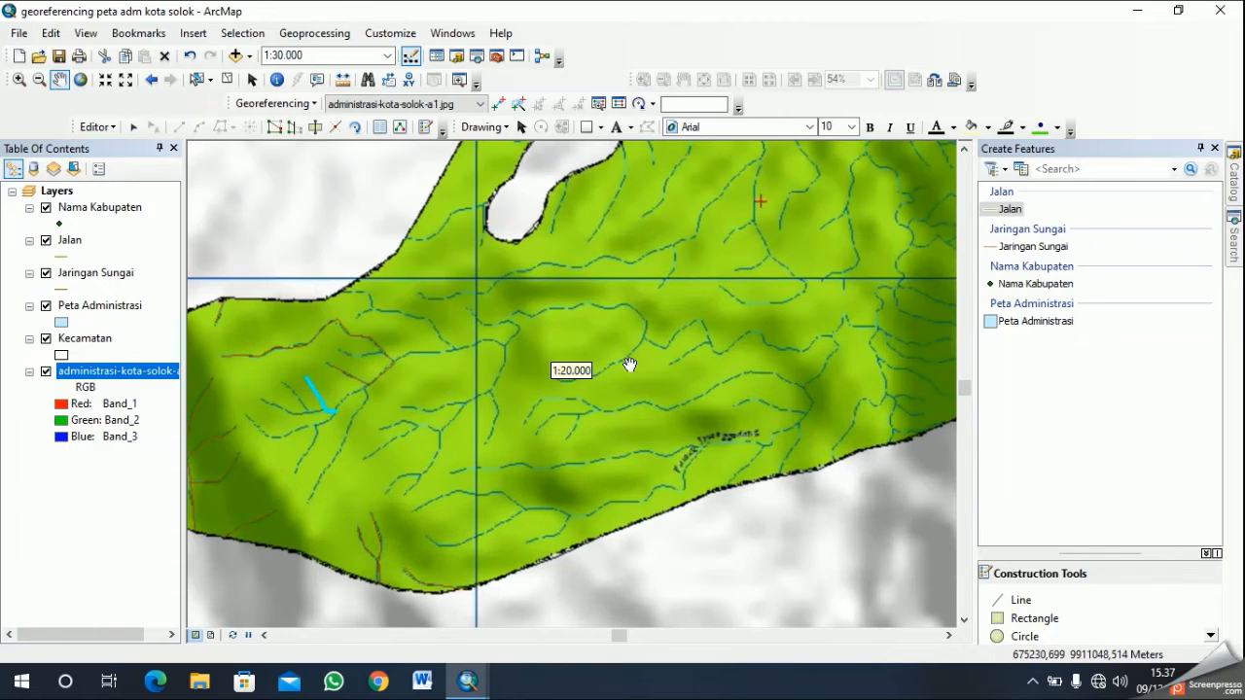
{"action": "left_click_drag", "start_coordinate": [778, 311], "coordinate": [606, 395]}
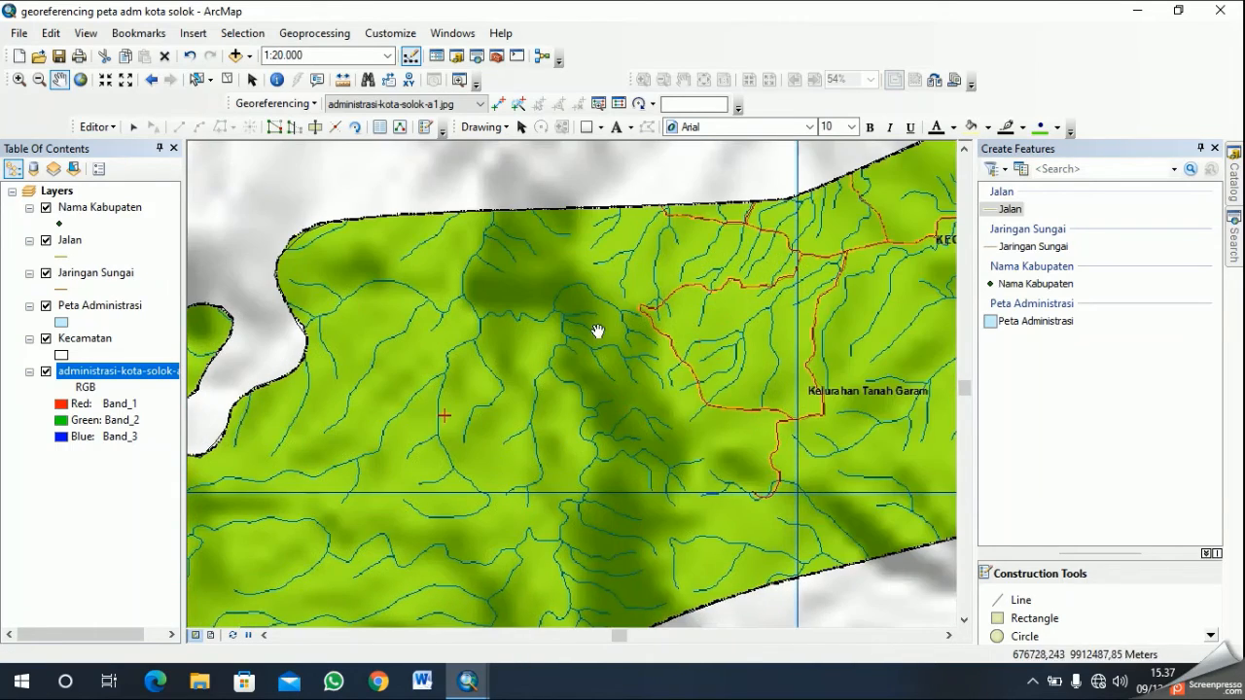
{"action": "left_click_drag", "start_coordinate": [741, 442], "coordinate": [549, 357]}
{"action": "left_click_drag", "start_coordinate": [765, 357], "coordinate": [661, 487]}
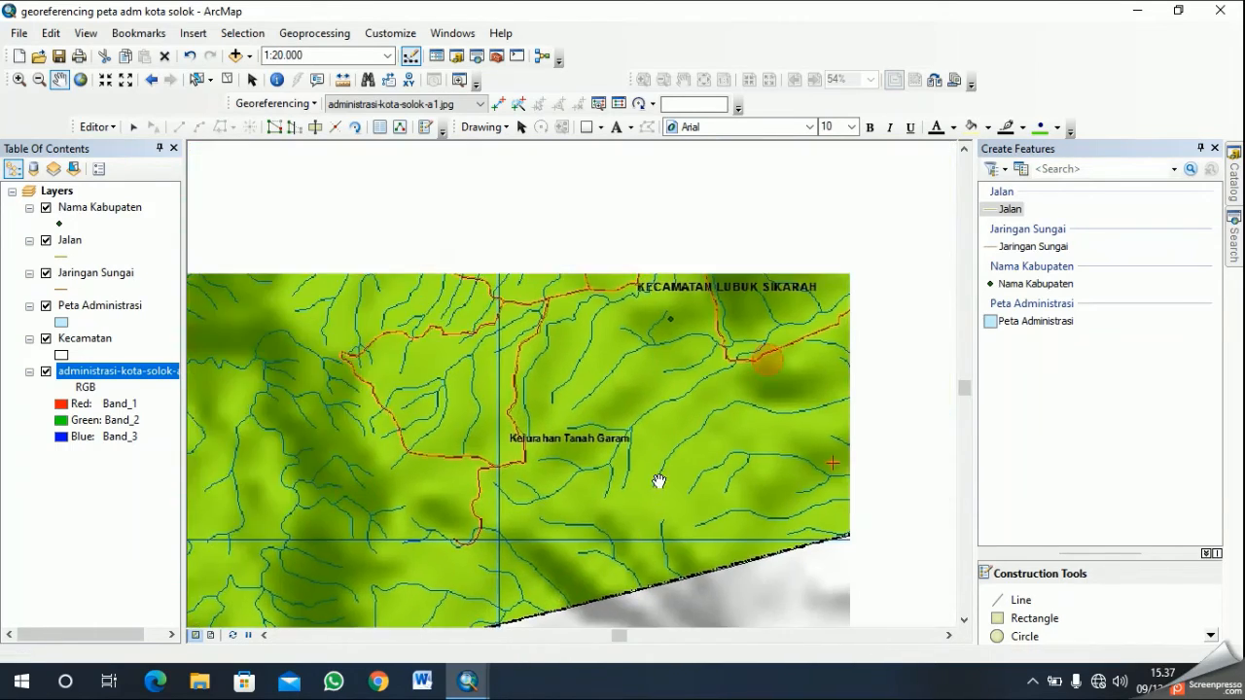
{"action": "scroll", "coordinate": [680, 435], "scroll_direction": "down", "scroll_amount": 1}
{"action": "left_click_drag", "start_coordinate": [798, 212], "coordinate": [398, 375]}
{"action": "left_click_drag", "start_coordinate": [666, 453], "coordinate": [521, 411]}
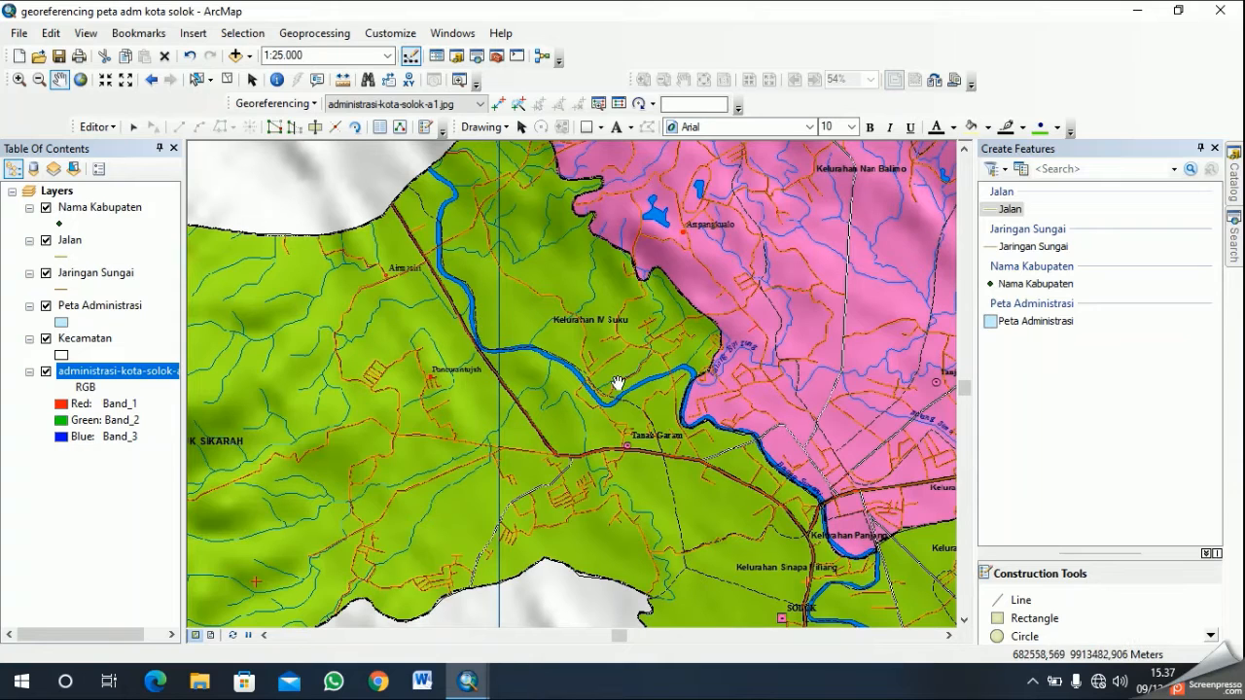
{"action": "left_click_drag", "start_coordinate": [411, 564], "coordinate": [605, 440]}
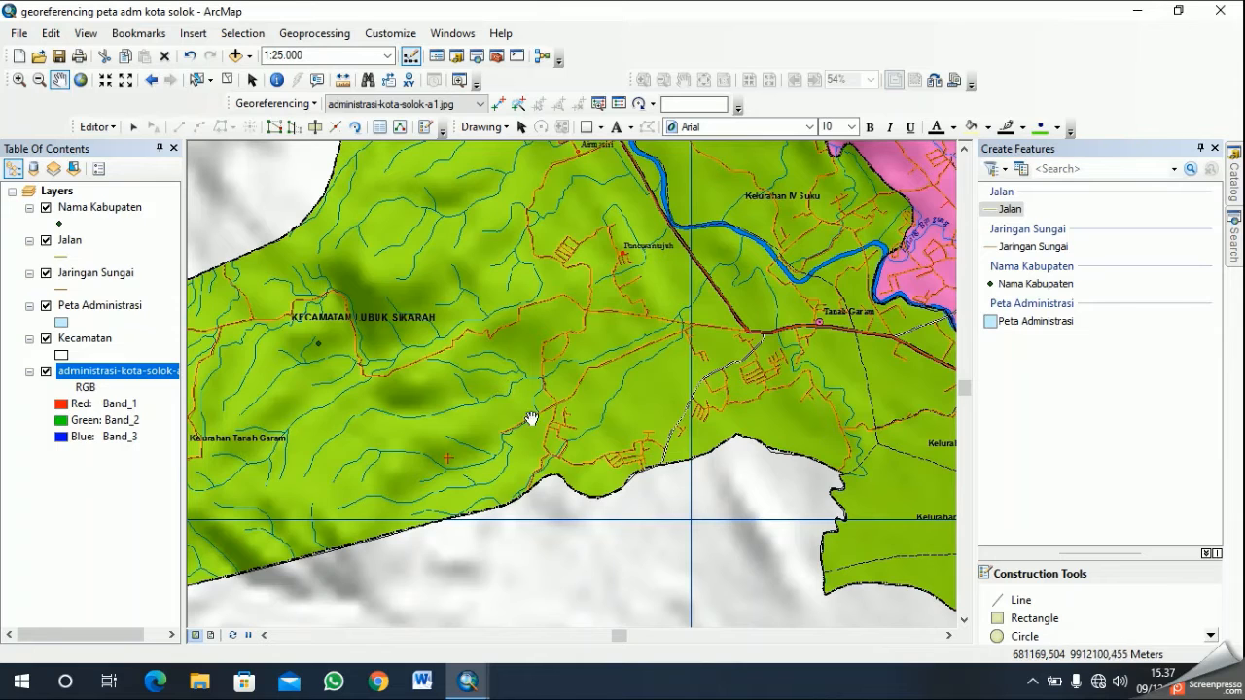
{"action": "left_click_drag", "start_coordinate": [410, 416], "coordinate": [533, 333]}
{"action": "left_click_drag", "start_coordinate": [358, 419], "coordinate": [744, 379]}
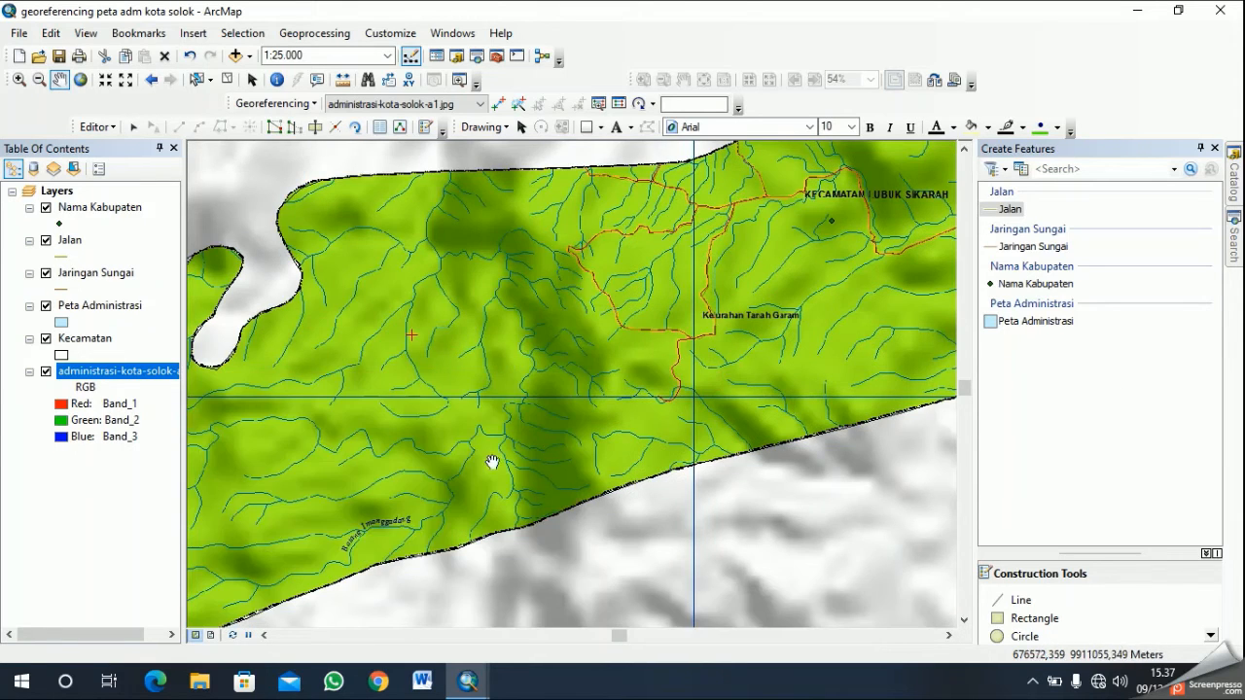
{"action": "left_click_drag", "start_coordinate": [492, 462], "coordinate": [825, 335]}
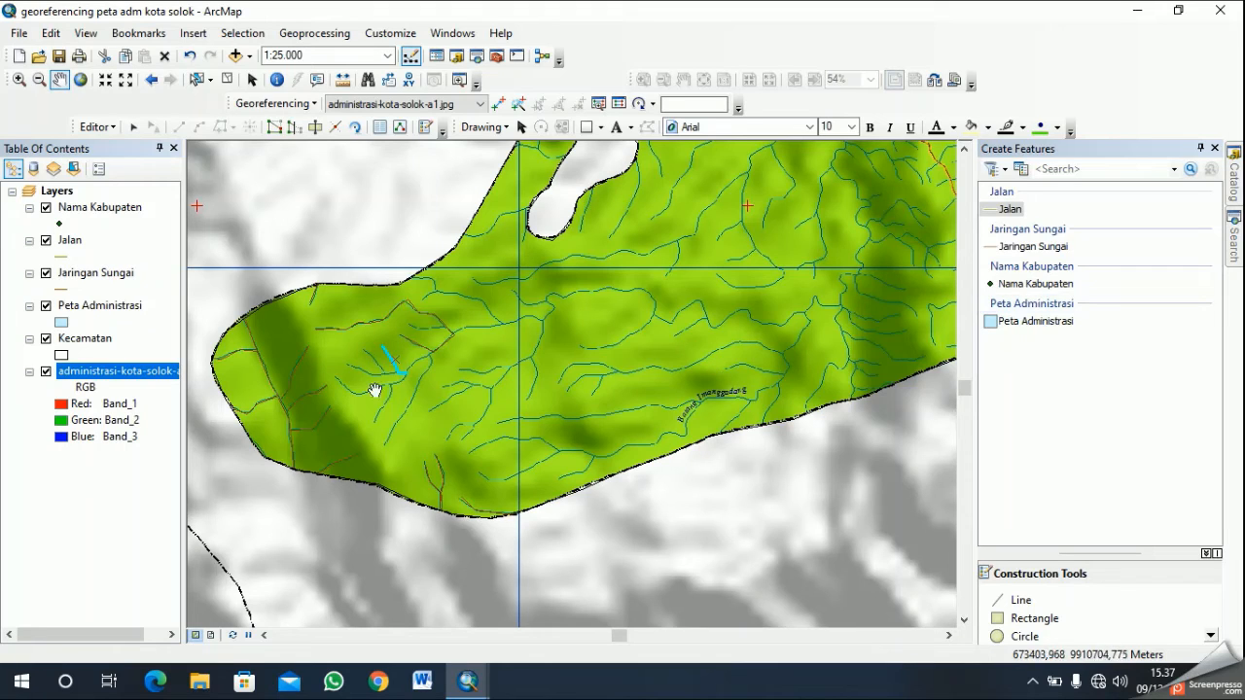
- Digitize a short Jaringan Sungai line from the selected stream's lower end northeast to the next river junction and finish the sketch
{"action": "left_click", "coordinate": [1001, 249]}
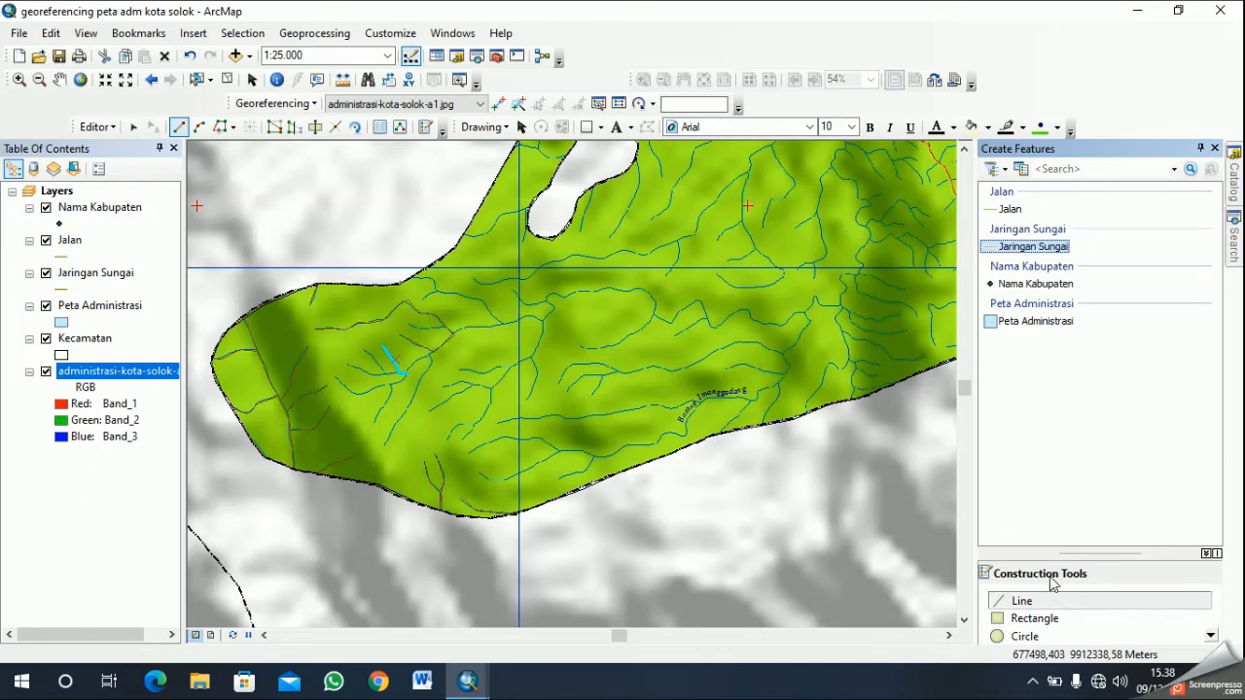
{"action": "left_click", "coordinate": [1087, 602]}
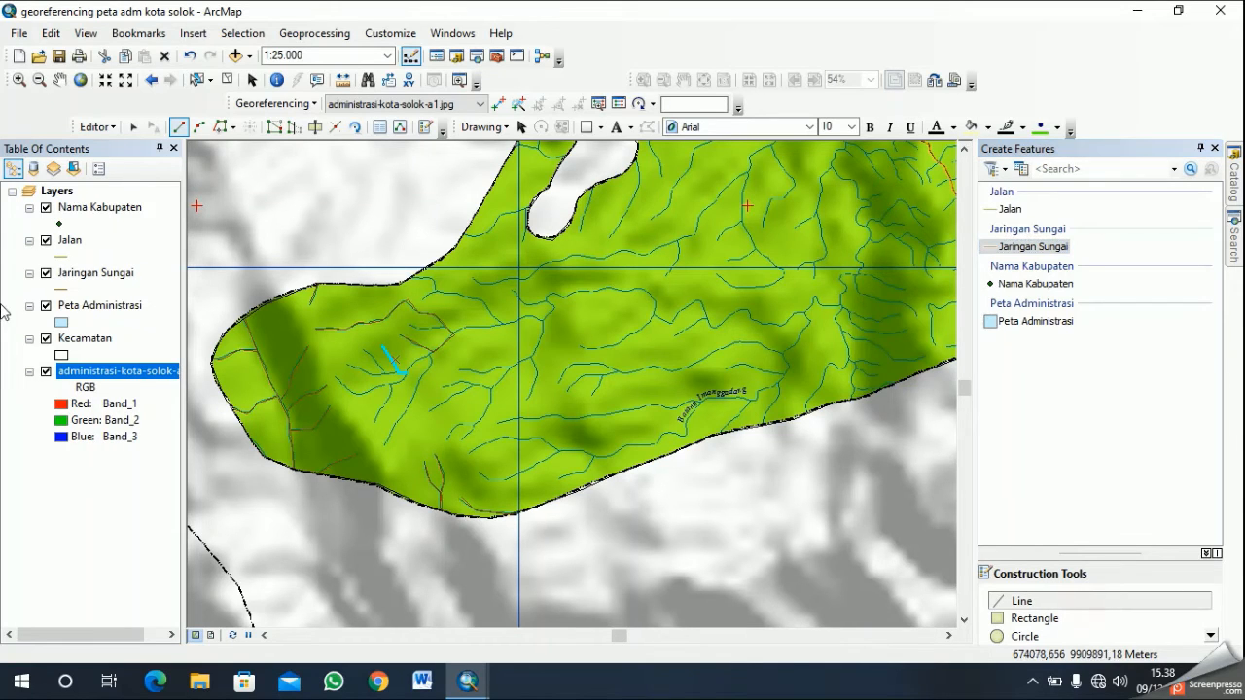
{"action": "scroll", "coordinate": [535, 342], "scroll_direction": "up", "scroll_amount": 2}
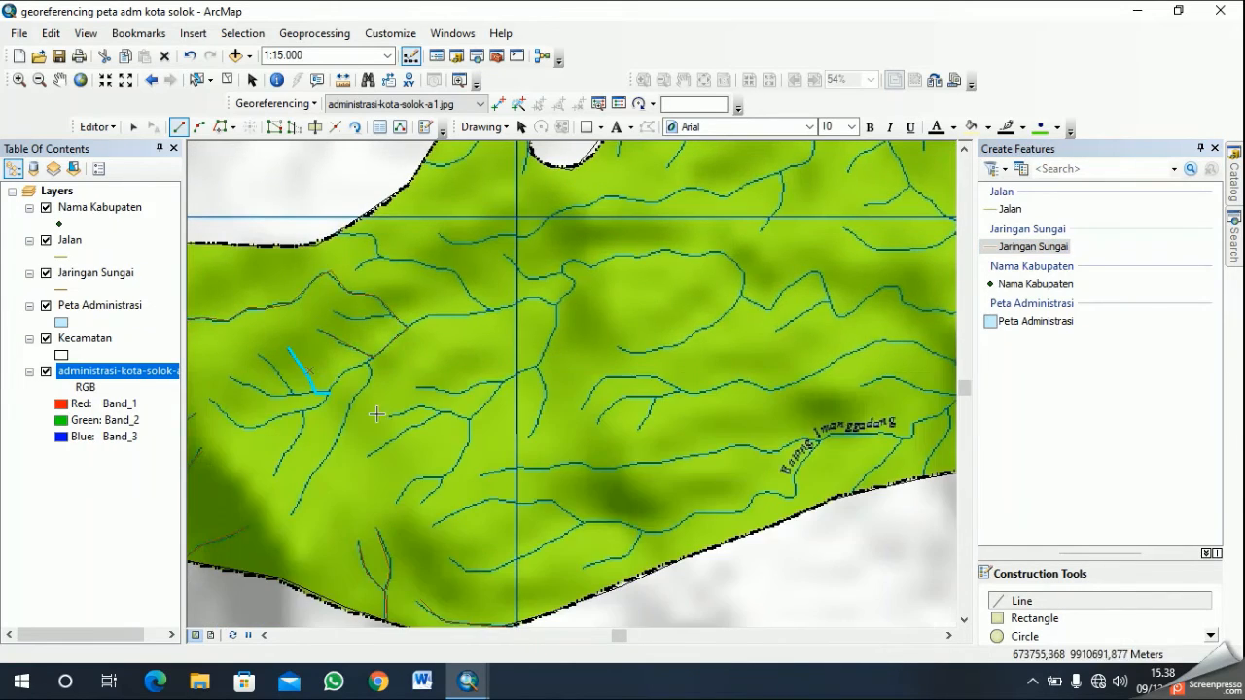
{"action": "left_click", "coordinate": [329, 390]}
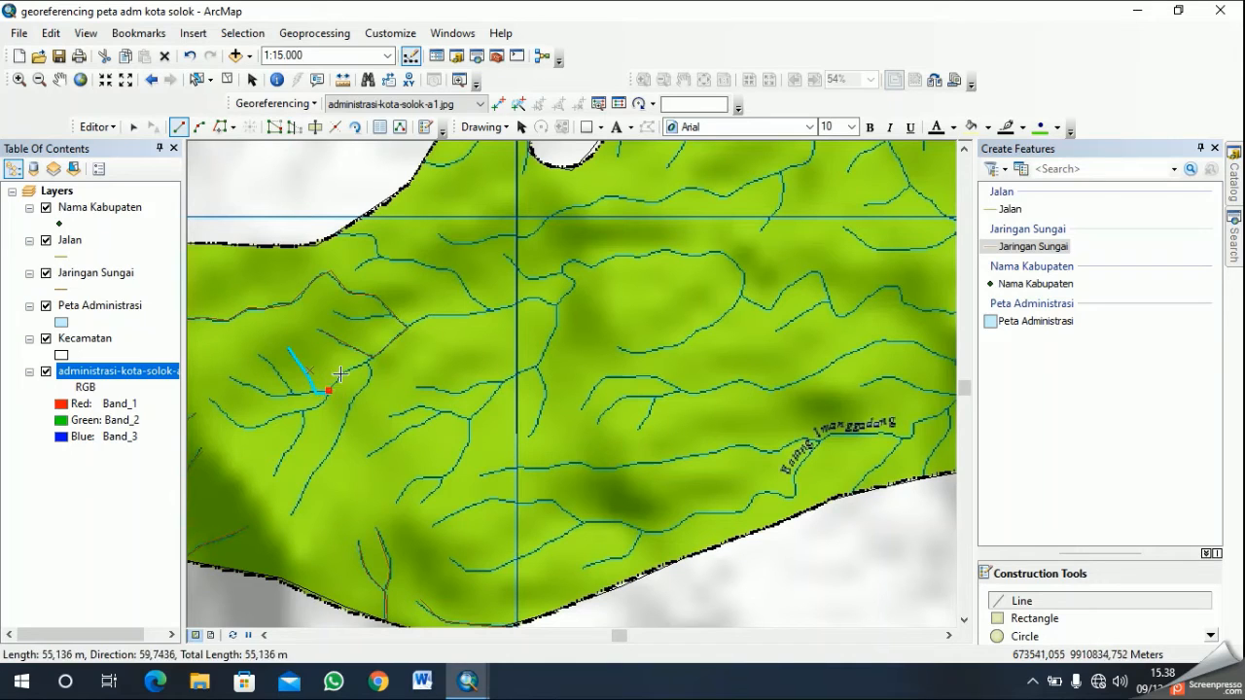
{"action": "left_click", "coordinate": [342, 374]}
{"action": "left_click", "coordinate": [370, 357]}
{"action": "right_click", "coordinate": [382, 348]}
{"action": "left_click", "coordinate": [461, 354]}
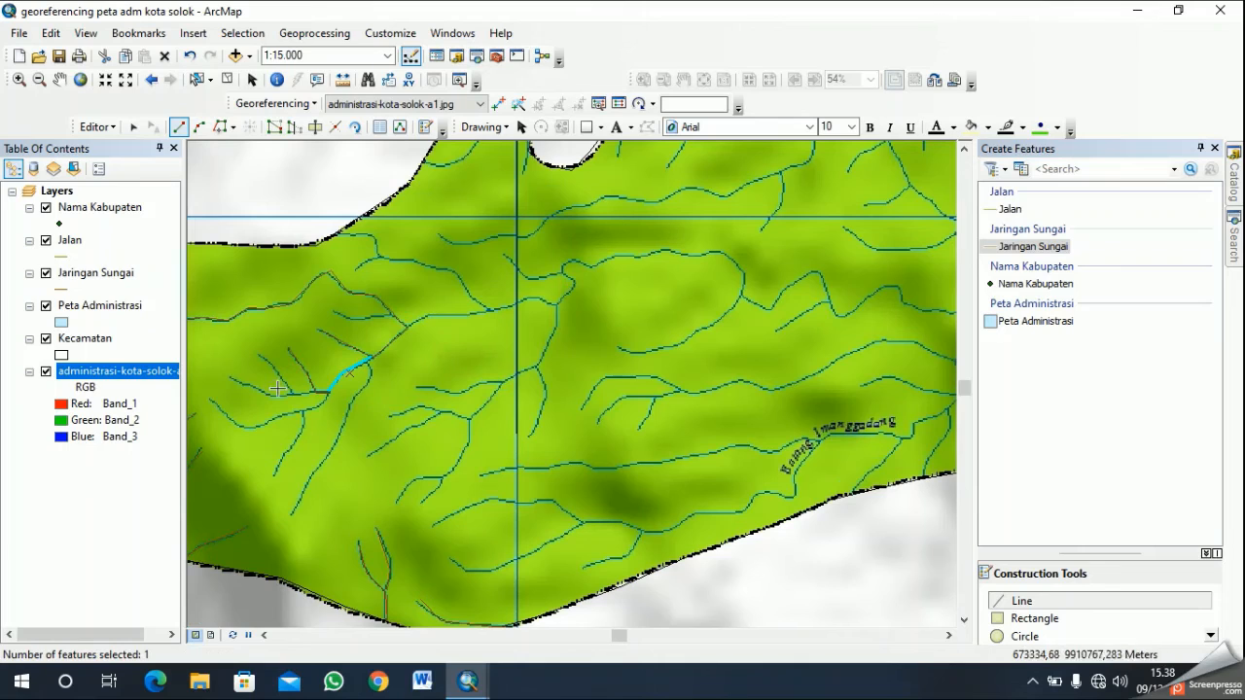
- Digitize the small tributary just west of the selected segment, running southeast and then east into the stream, and finish the sketch
{"action": "left_click", "coordinate": [262, 356]}
{"action": "left_click", "coordinate": [282, 377]}
{"action": "left_click", "coordinate": [294, 392]}
{"action": "left_click", "coordinate": [318, 391]}
{"action": "right_click", "coordinate": [325, 386]}
{"action": "left_click", "coordinate": [420, 356]}
- Digitize the westernmost small tributary from its upper end southeast, then east to the previous tributary's bend, and finish the sketch
{"action": "left_click", "coordinate": [228, 376]}
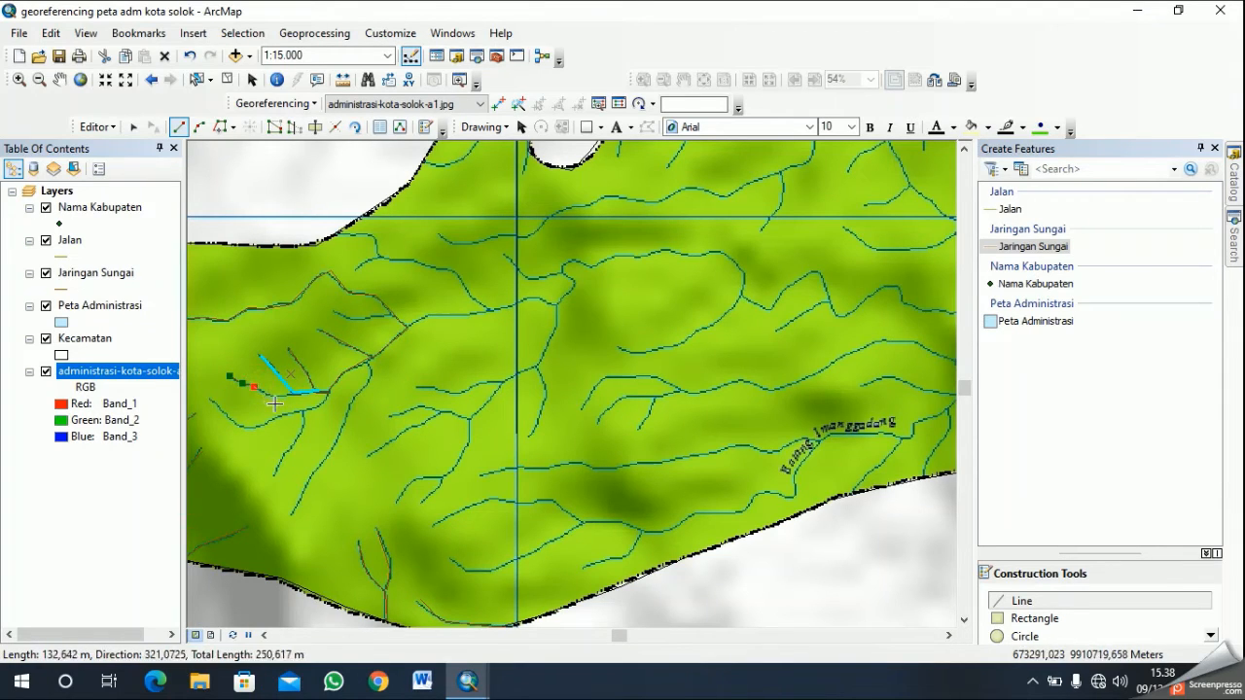
{"action": "left_click", "coordinate": [273, 395]}
{"action": "left_click", "coordinate": [291, 393]}
{"action": "right_click", "coordinate": [325, 399]}
{"action": "left_click", "coordinate": [389, 353]}
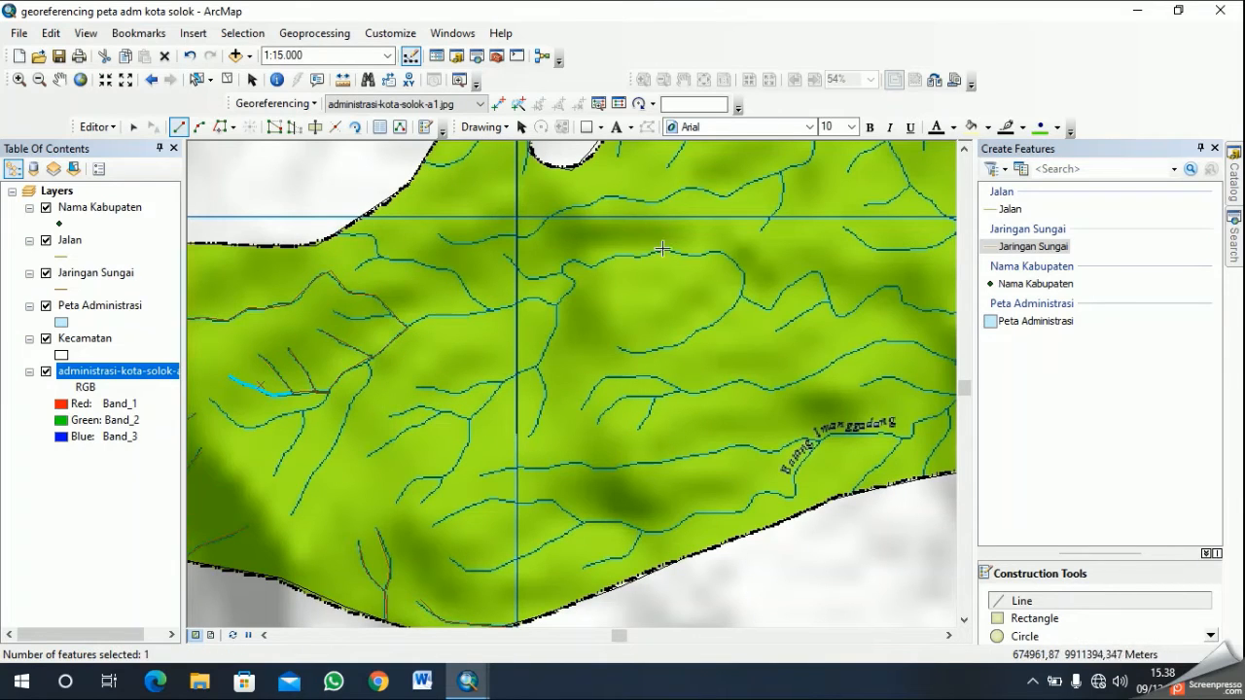
- Digitize the curved stream south of the tributaries from its western end, around the bend, northeast to the confluence, and finish the sketch
{"action": "left_click", "coordinate": [60, 79]}
{"action": "scroll", "coordinate": [525, 350], "scroll_direction": "up", "scroll_amount": 2}
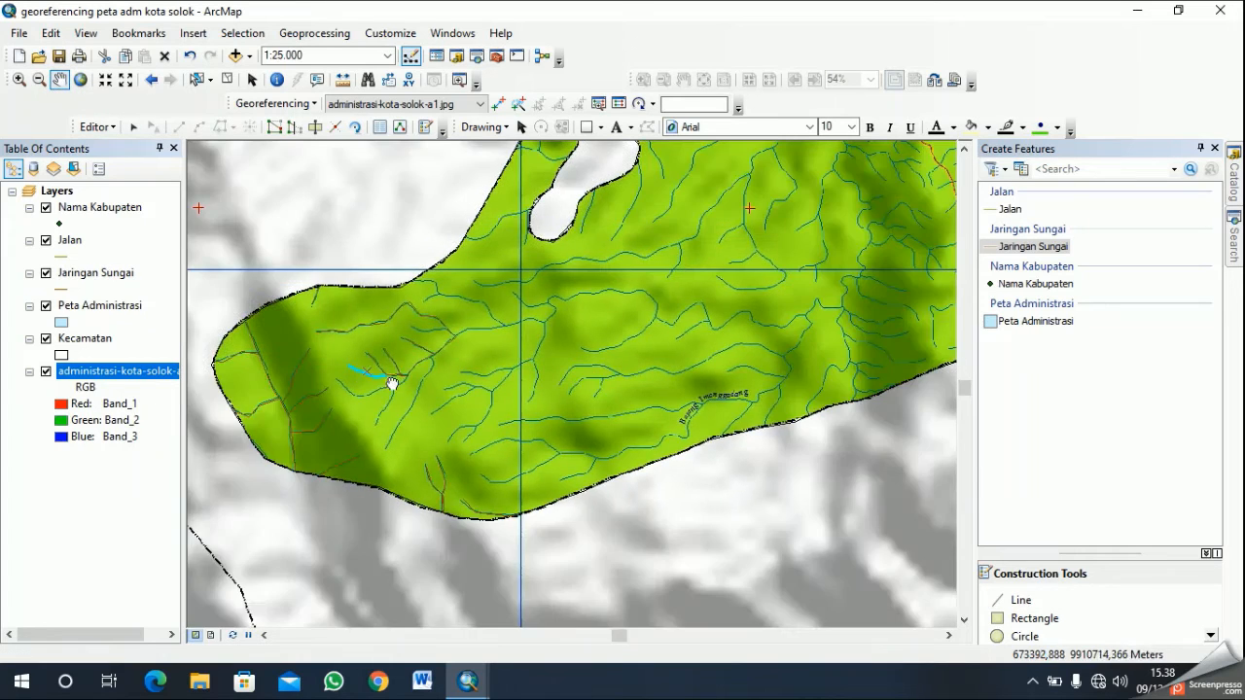
{"action": "left_click_drag", "start_coordinate": [392, 383], "coordinate": [575, 369]}
{"action": "scroll", "coordinate": [578, 367], "scroll_direction": "down", "scroll_amount": 2}
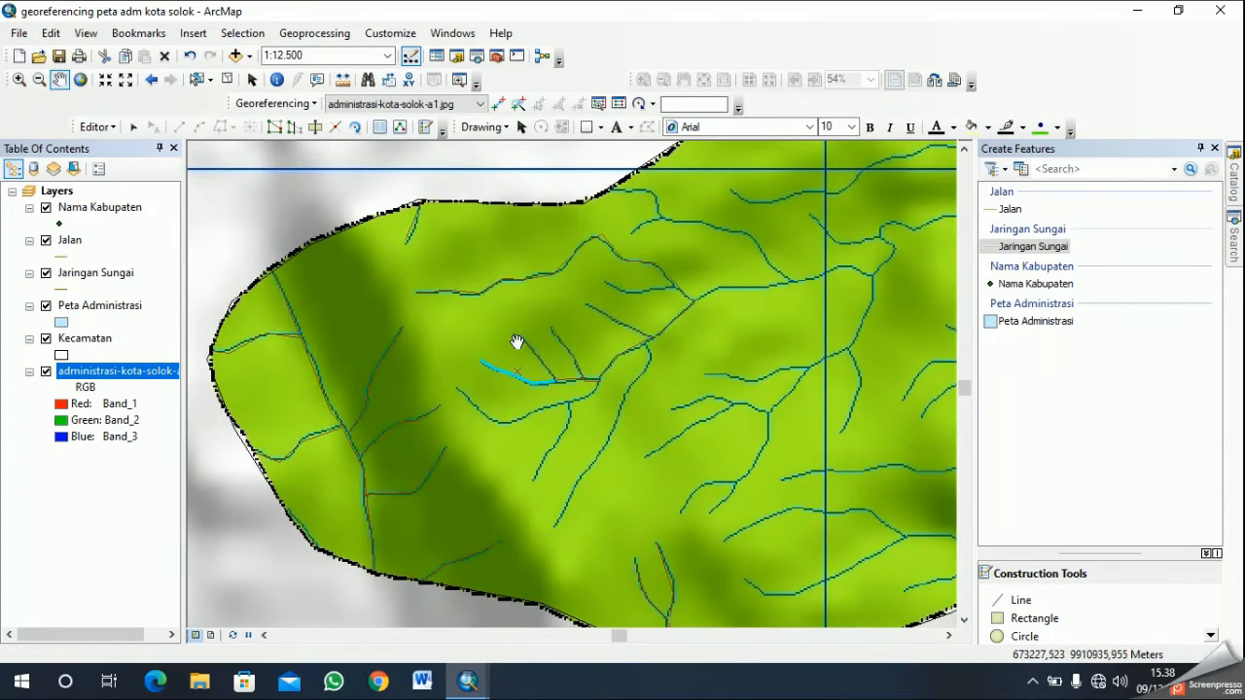
{"action": "left_click", "coordinate": [1099, 602]}
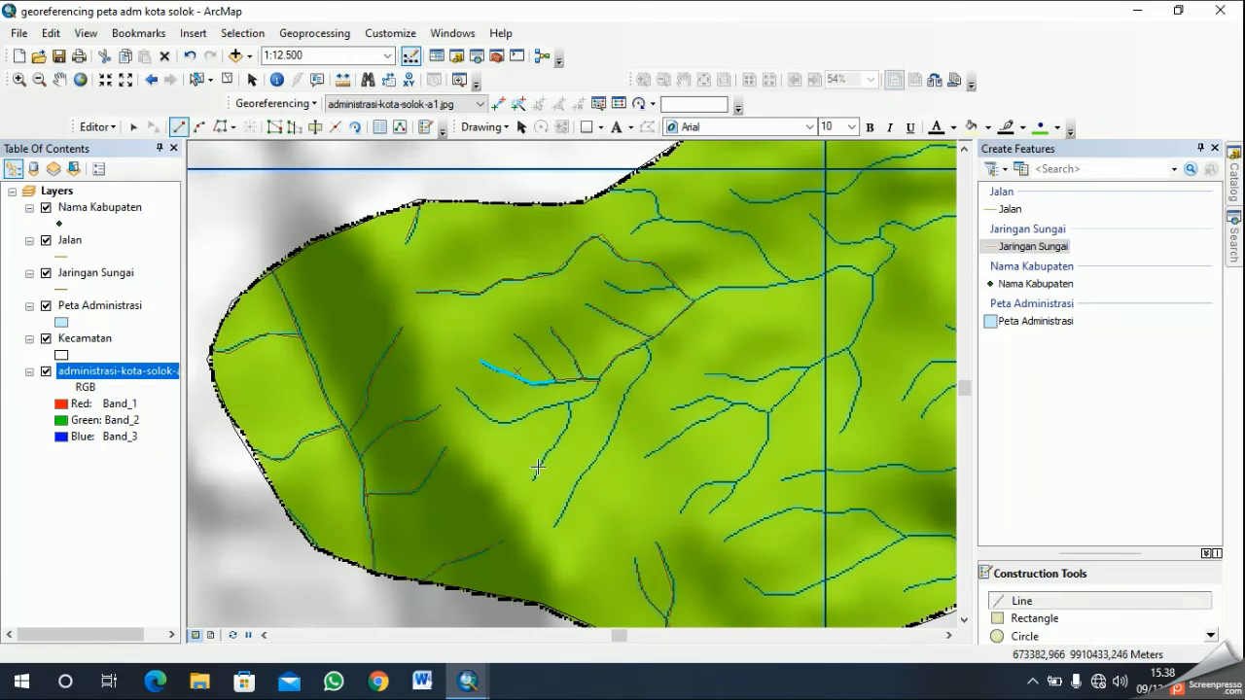
{"action": "left_click", "coordinate": [458, 387]}
{"action": "left_click", "coordinate": [483, 413]}
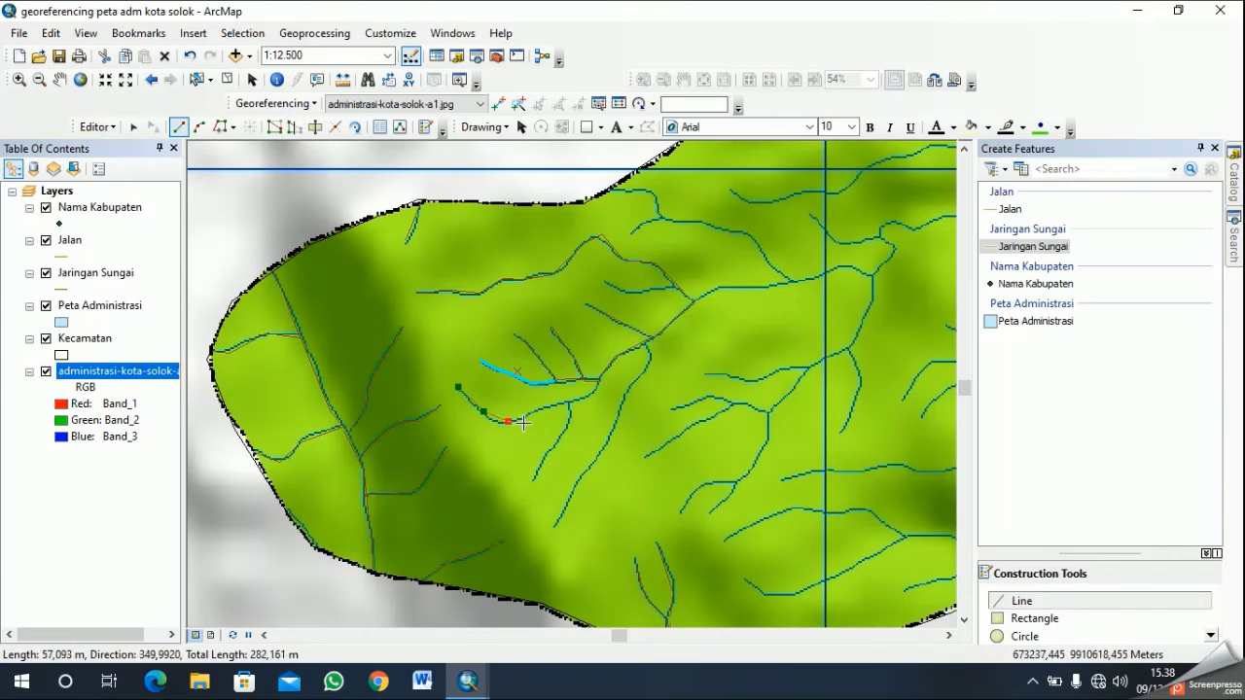
{"action": "left_click", "coordinate": [501, 425]}
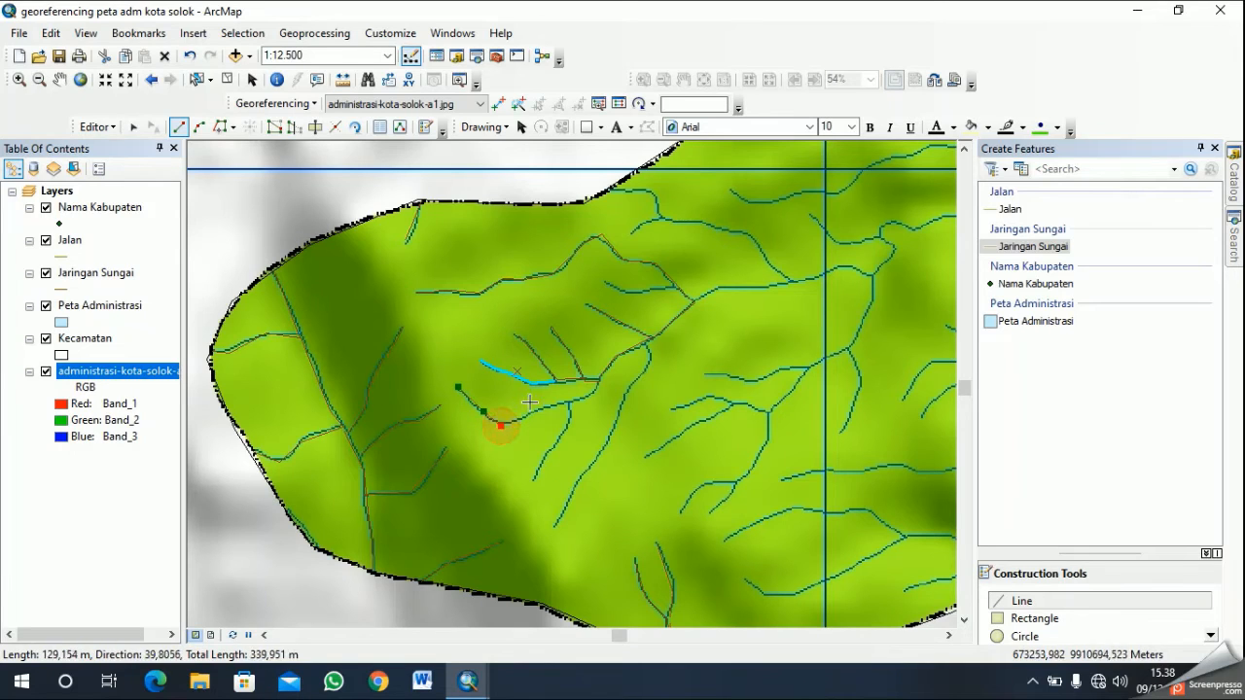
{"action": "left_click", "coordinate": [553, 402]}
{"action": "left_click", "coordinate": [586, 396]}
{"action": "left_click", "coordinate": [600, 381]}
{"action": "right_click", "coordinate": [601, 381]}
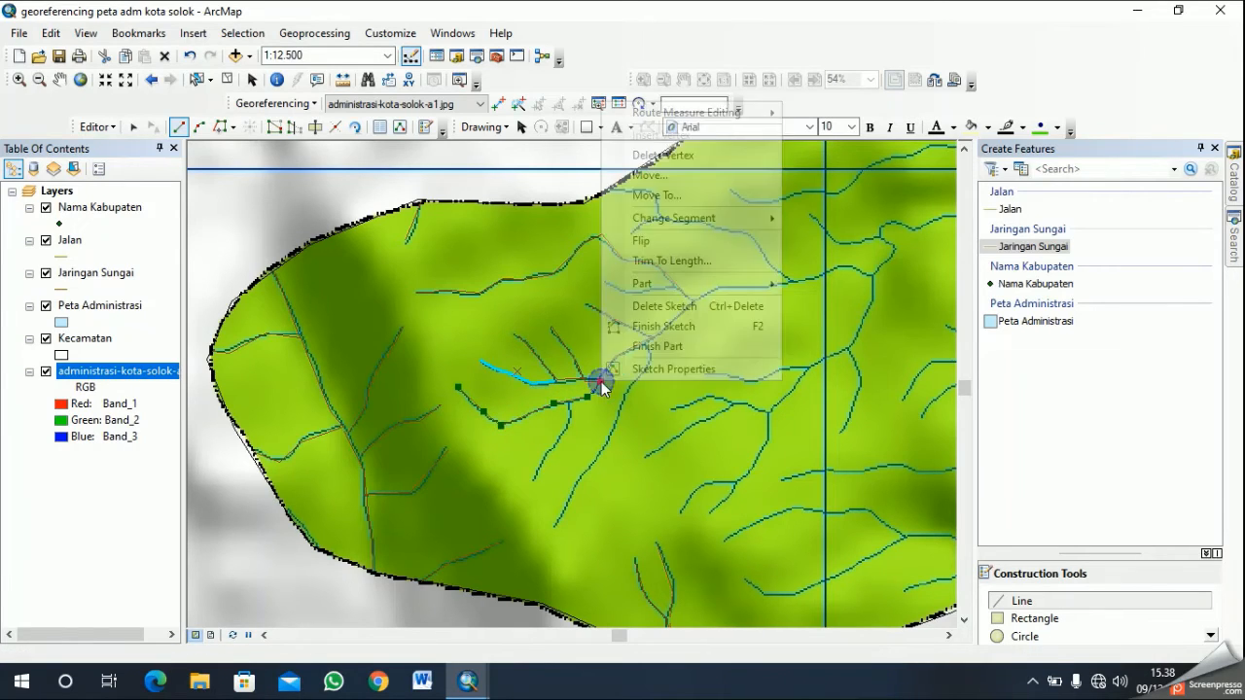
{"action": "left_click", "coordinate": [683, 326]}
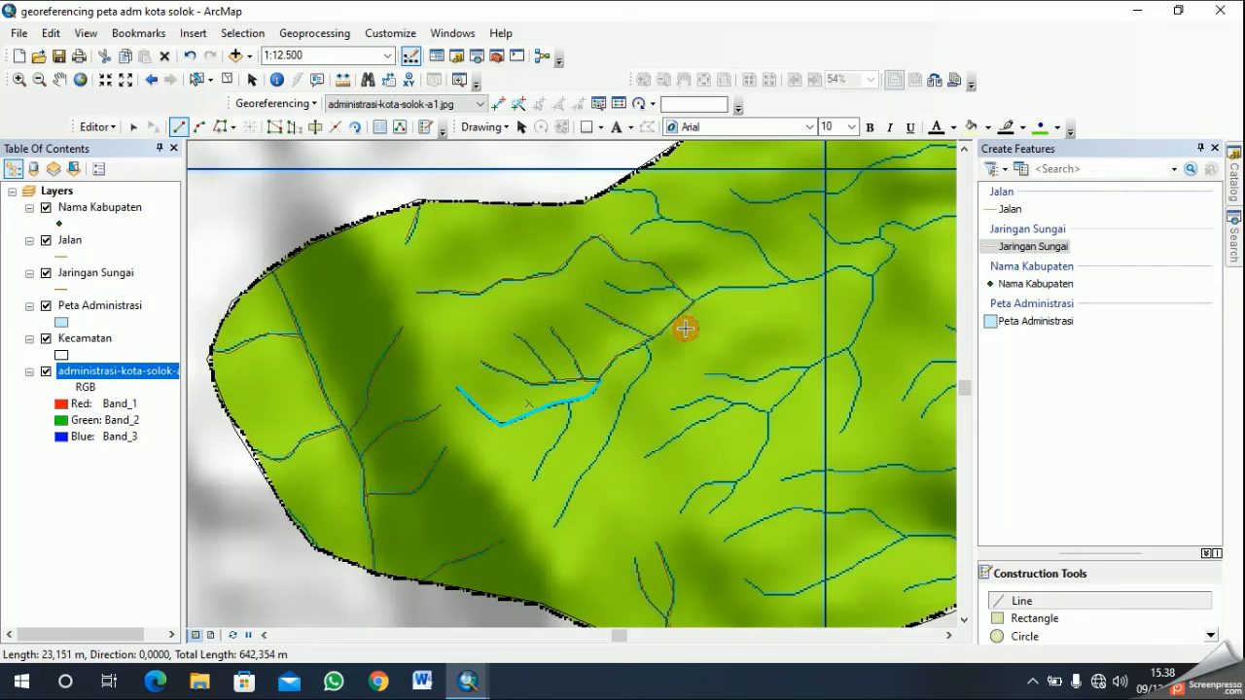
{"action": "left_click", "coordinate": [1032, 681]}
{"action": "left_click", "coordinate": [1067, 646]}
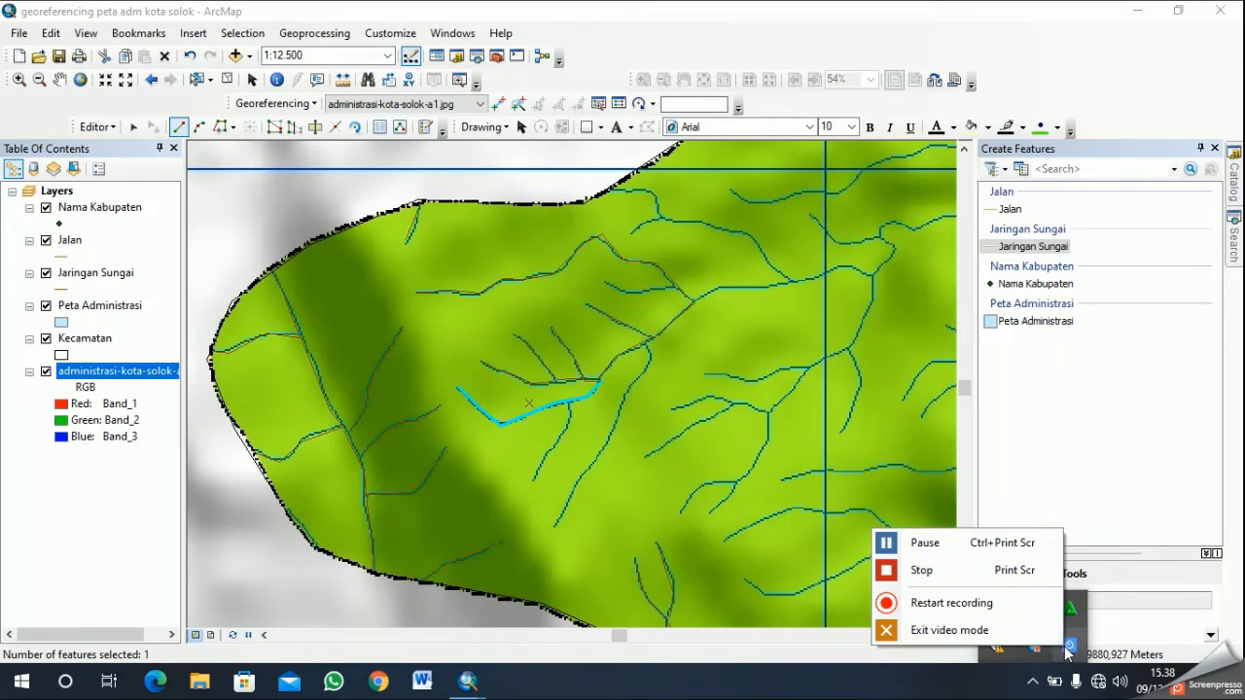
{"action": "left_click", "coordinate": [1004, 582]}
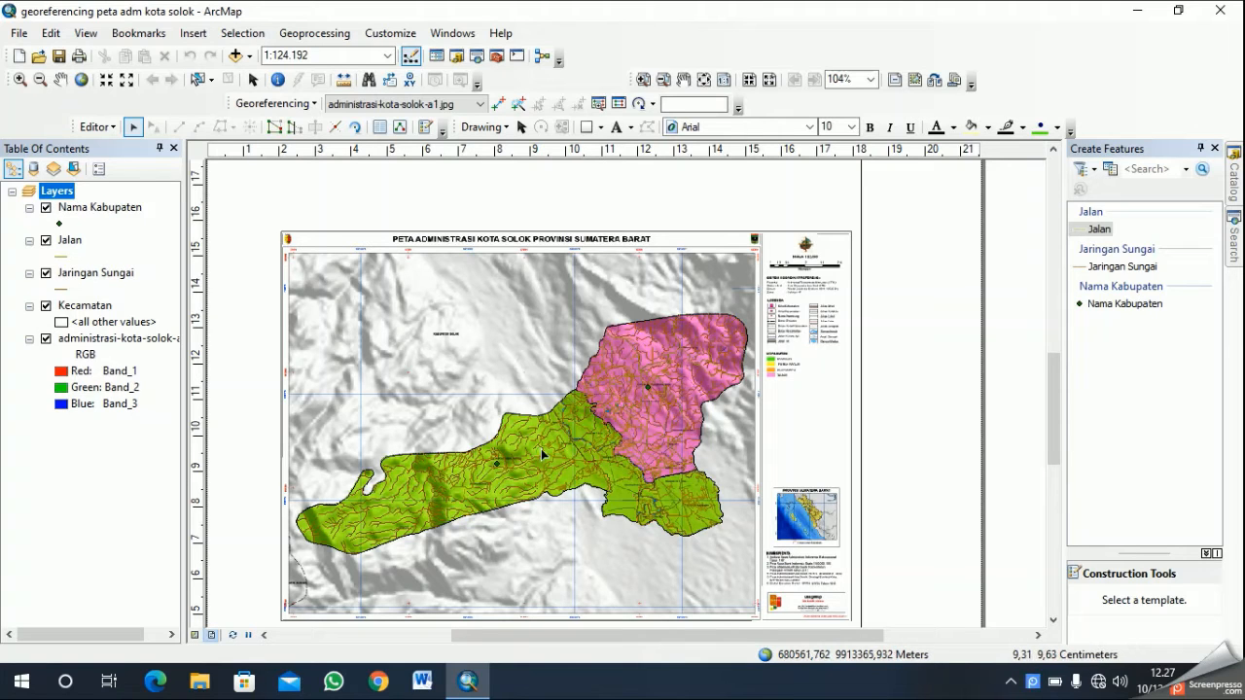
- Examine the digitized roads and rivers across the whole Kota Solok map in layout view
{"action": "scroll", "coordinate": [547, 460], "scroll_direction": "up", "scroll_amount": 1}
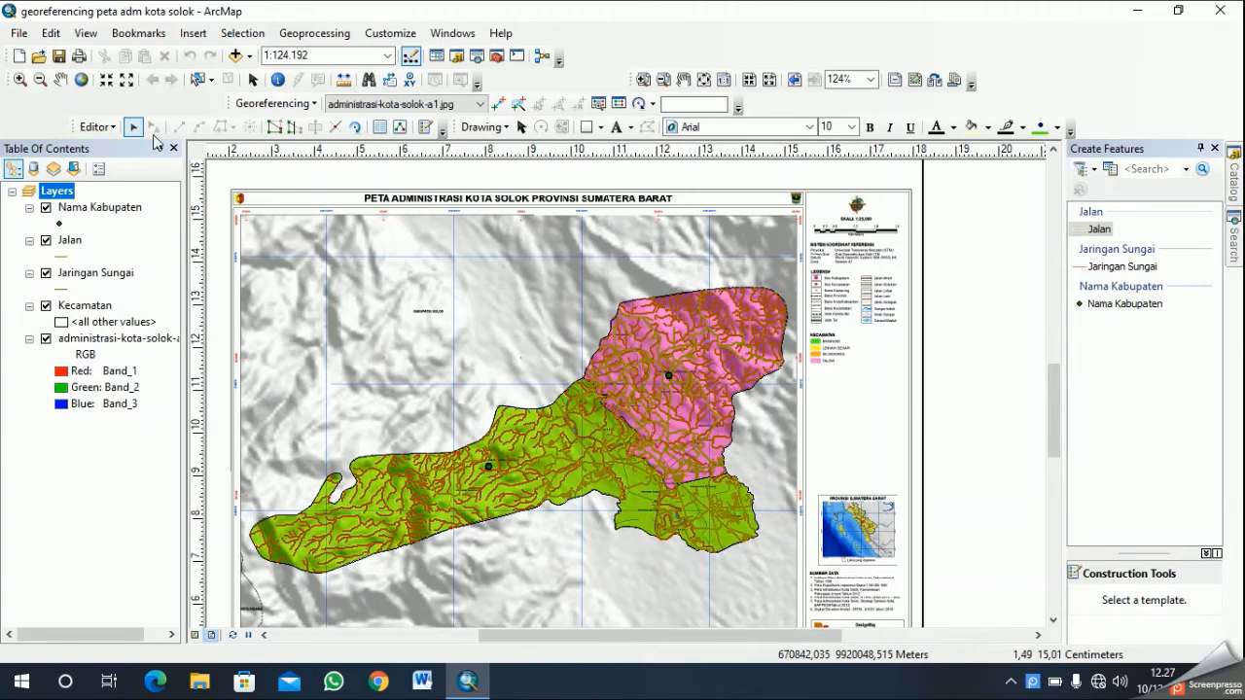
{"action": "left_click", "coordinate": [61, 79]}
{"action": "left_click_drag", "start_coordinate": [453, 497], "coordinate": [593, 380]}
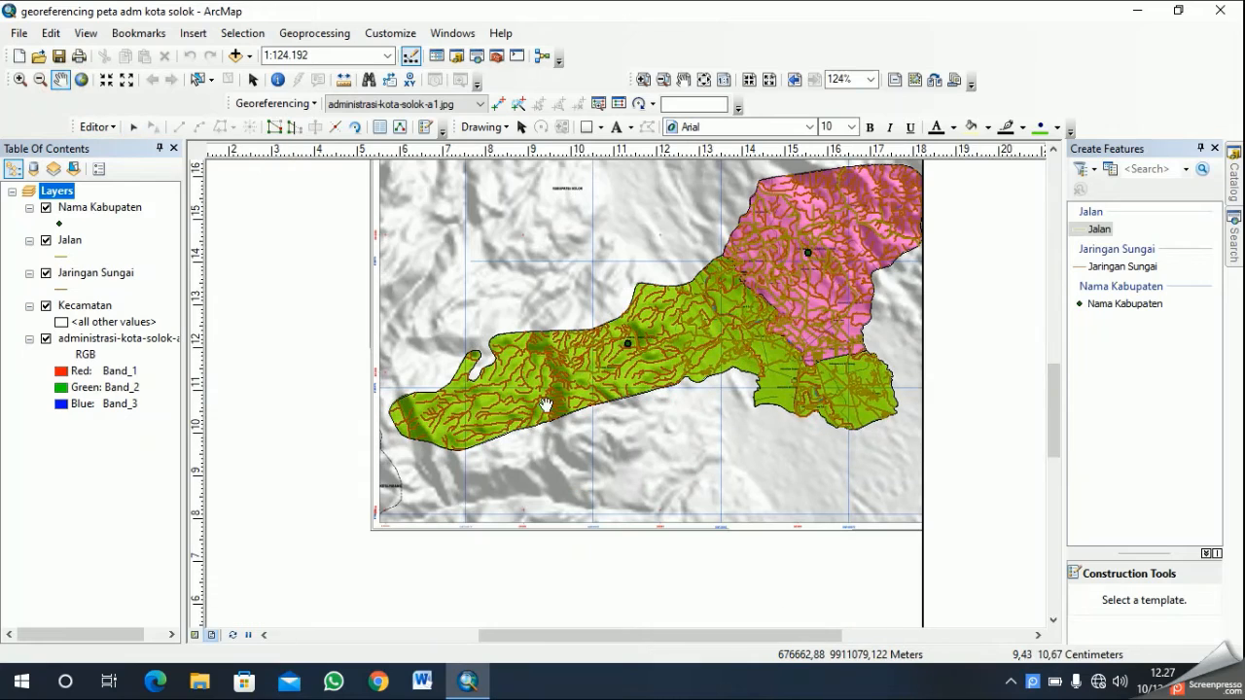
{"action": "scroll", "coordinate": [611, 372], "scroll_direction": "up", "scroll_amount": 2}
{"action": "scroll", "coordinate": [741, 360], "scroll_direction": "down", "scroll_amount": 2}
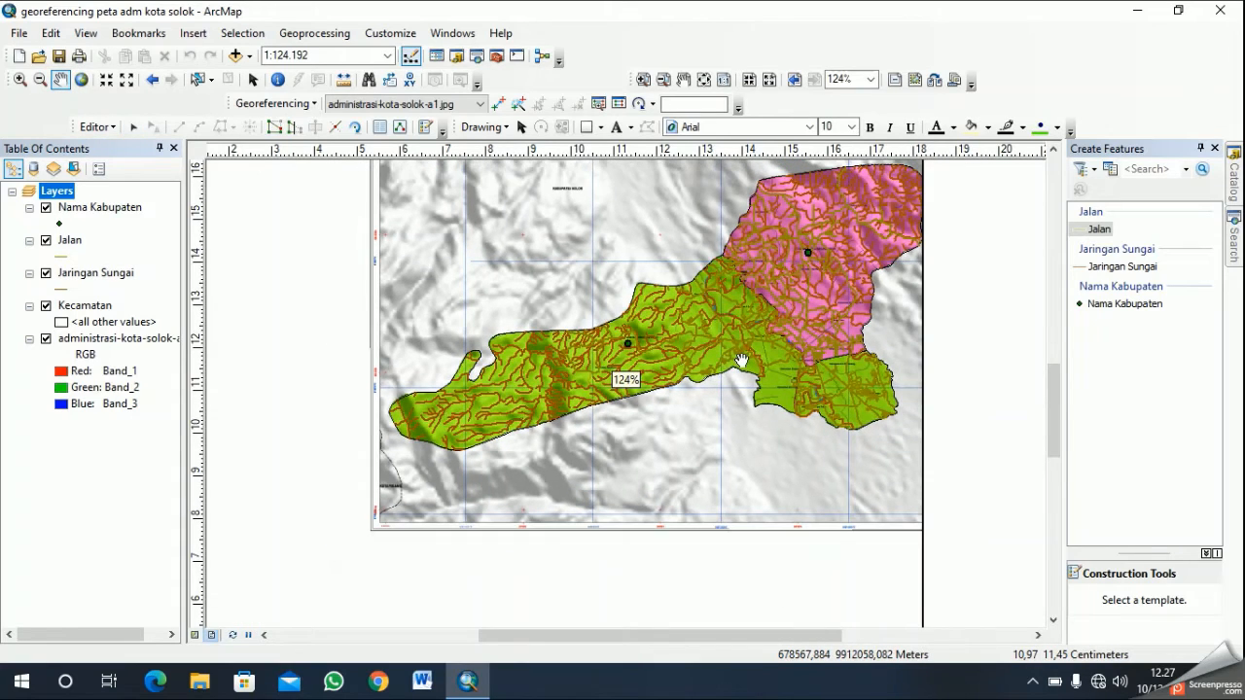
{"action": "left_click_drag", "start_coordinate": [749, 352], "coordinate": [646, 389]}
{"action": "scroll", "coordinate": [694, 390], "scroll_direction": "down", "scroll_amount": 1}
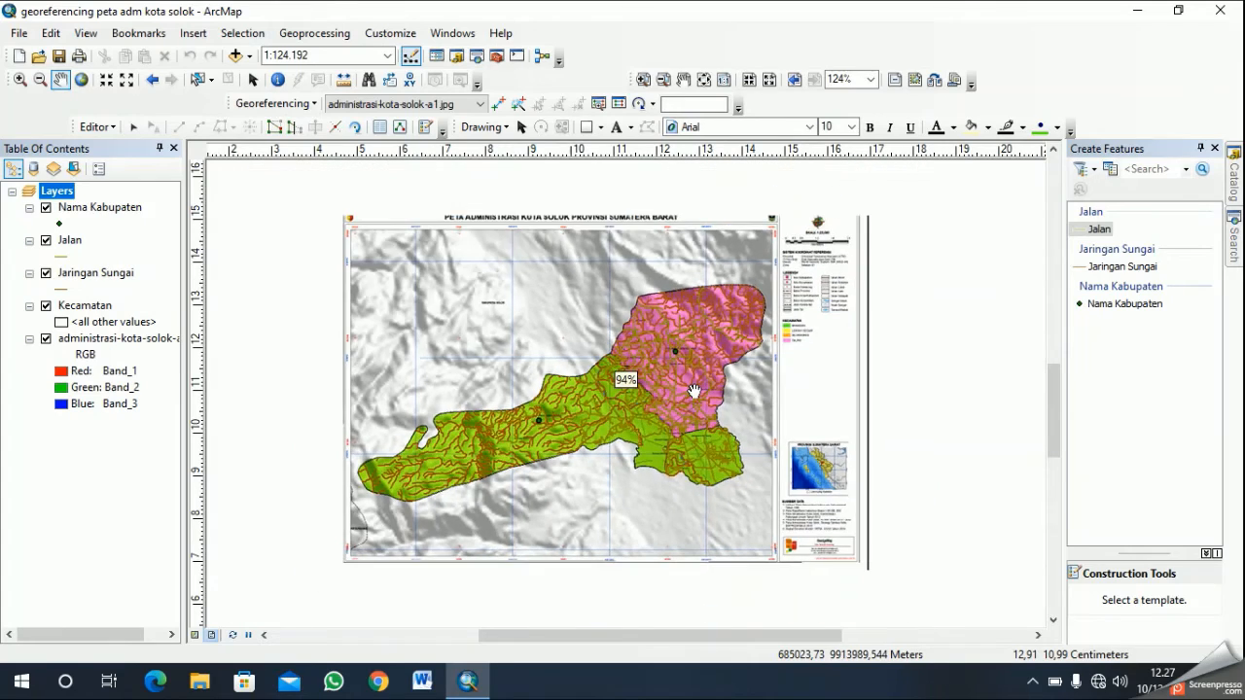
{"action": "scroll", "coordinate": [694, 391], "scroll_direction": "up", "scroll_amount": 2}
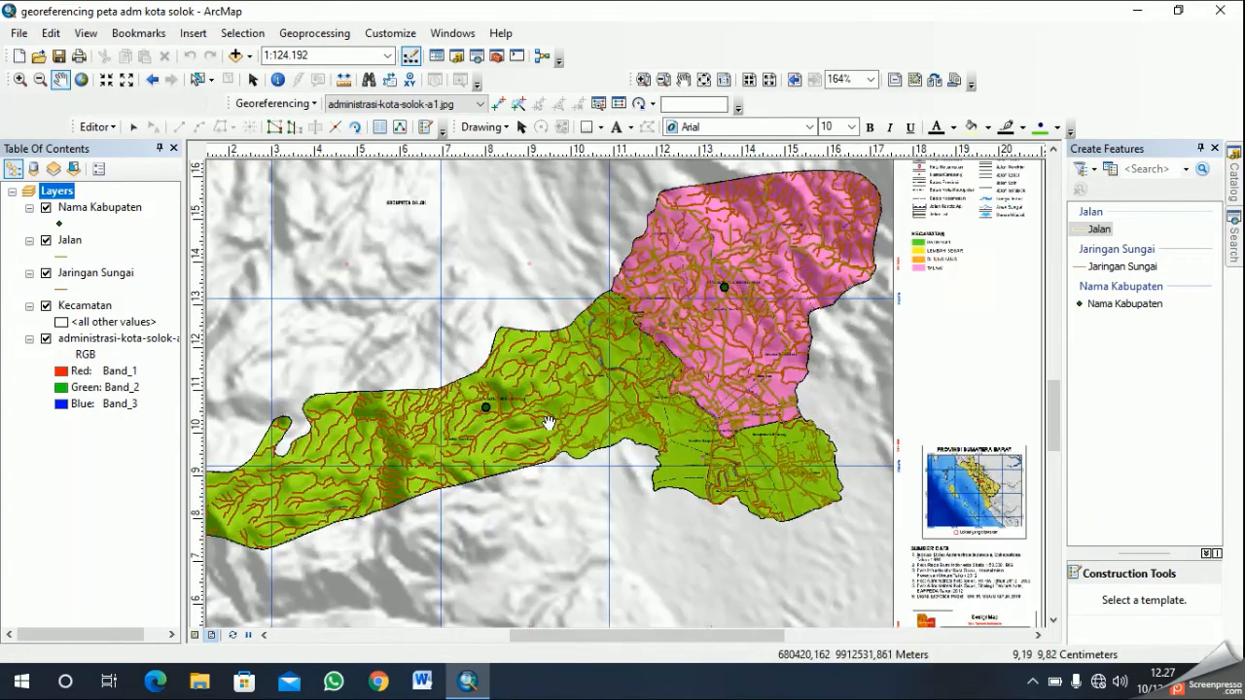
{"action": "left_click_drag", "start_coordinate": [550, 422], "coordinate": [727, 382]}
{"action": "left_click_drag", "start_coordinate": [649, 400], "coordinate": [525, 402]}
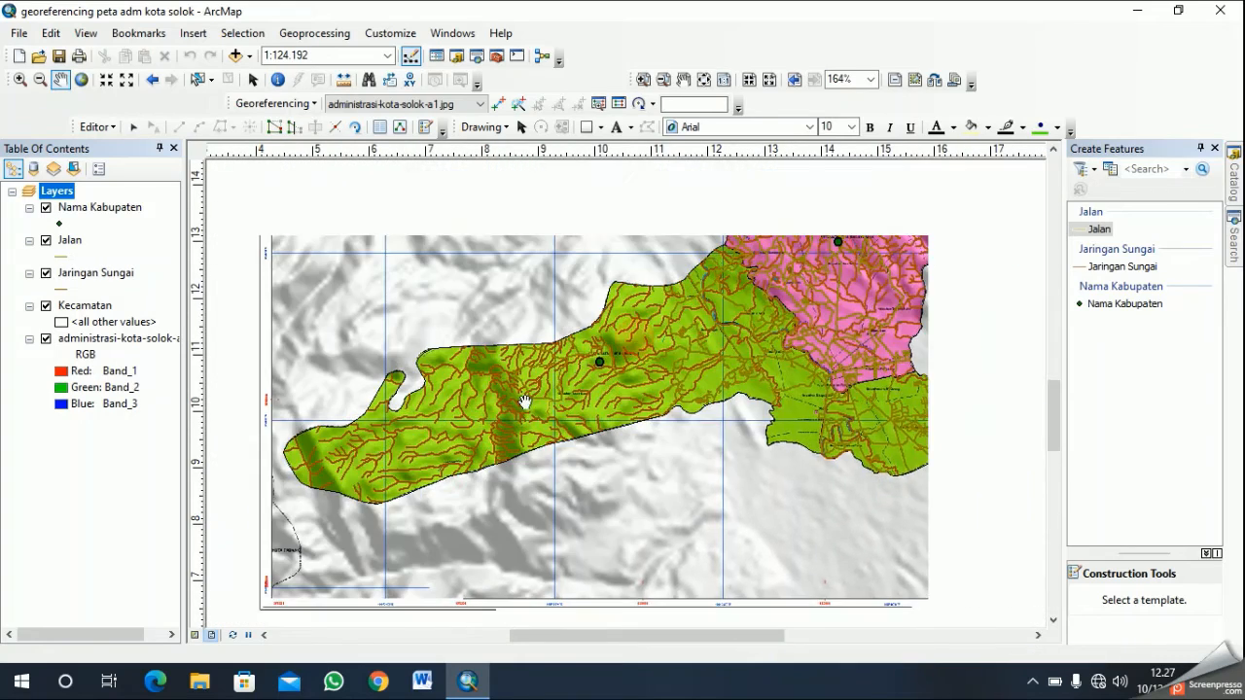
- Hide the scanned administrasi-kota-solok-a1.jpg map so that only the digitized layers are displayed
{"action": "left_click_drag", "start_coordinate": [768, 348], "coordinate": [683, 449]}
{"action": "left_click_drag", "start_coordinate": [726, 402], "coordinate": [652, 472]}
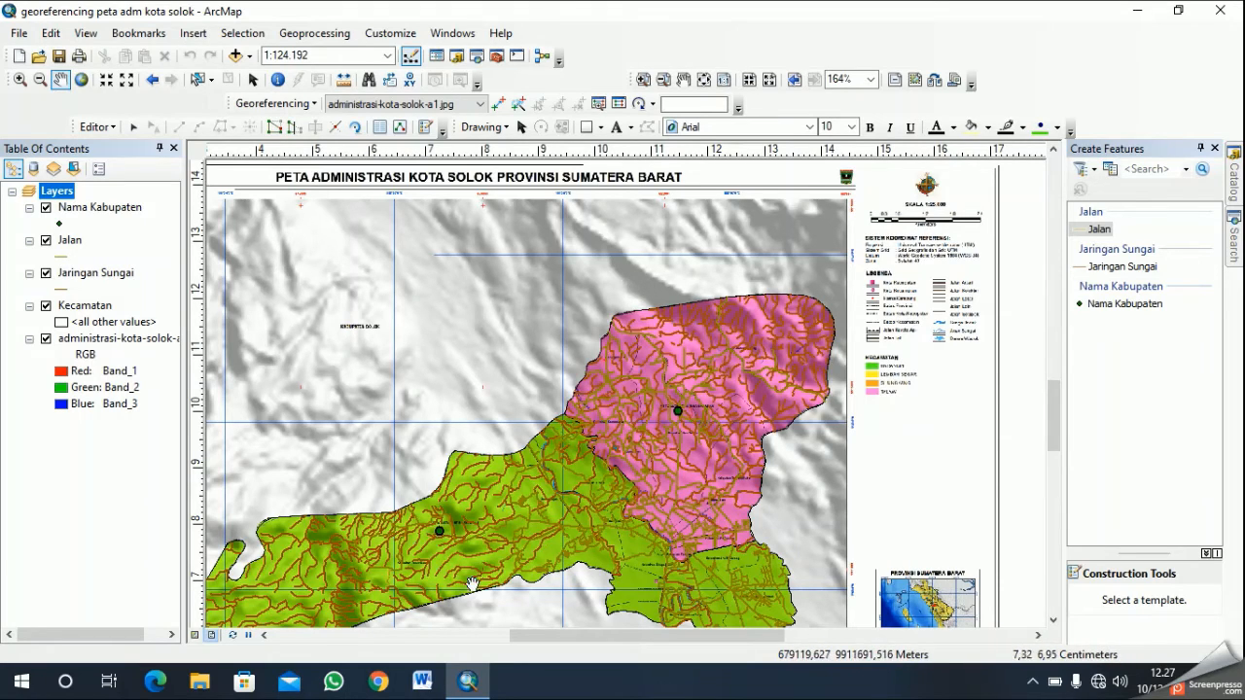
{"action": "scroll", "coordinate": [666, 460], "scroll_direction": "down", "scroll_amount": 2}
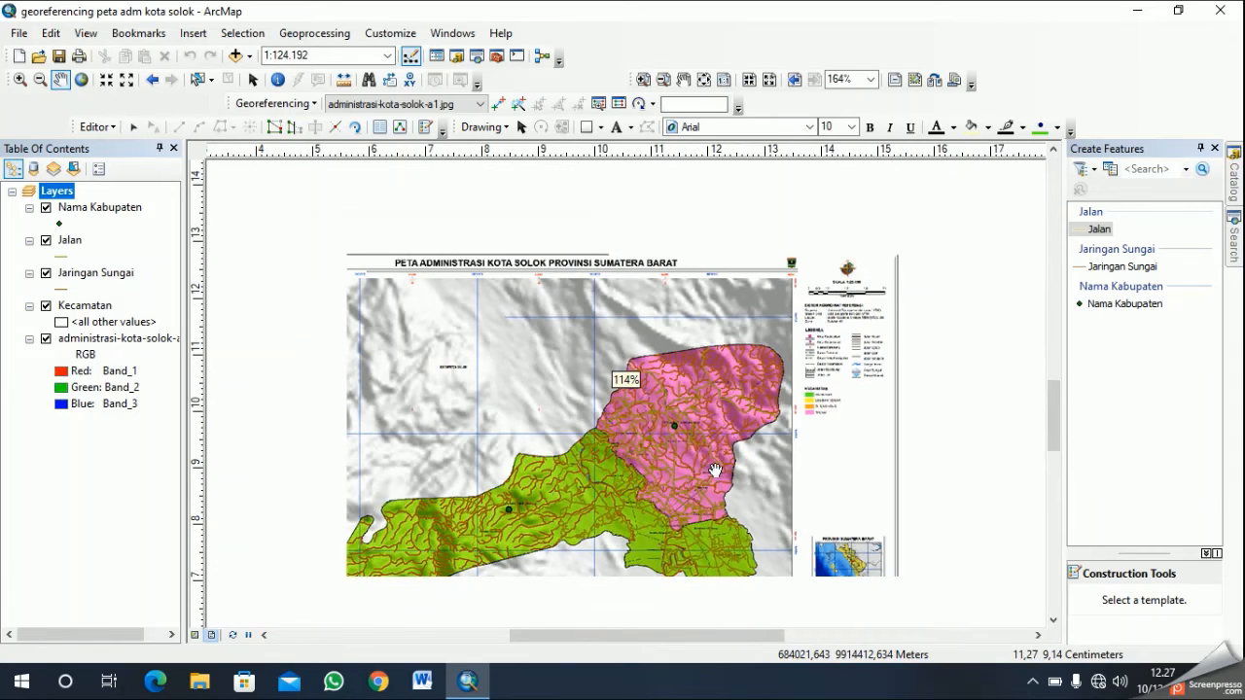
{"action": "left_click_drag", "start_coordinate": [707, 490], "coordinate": [706, 429]}
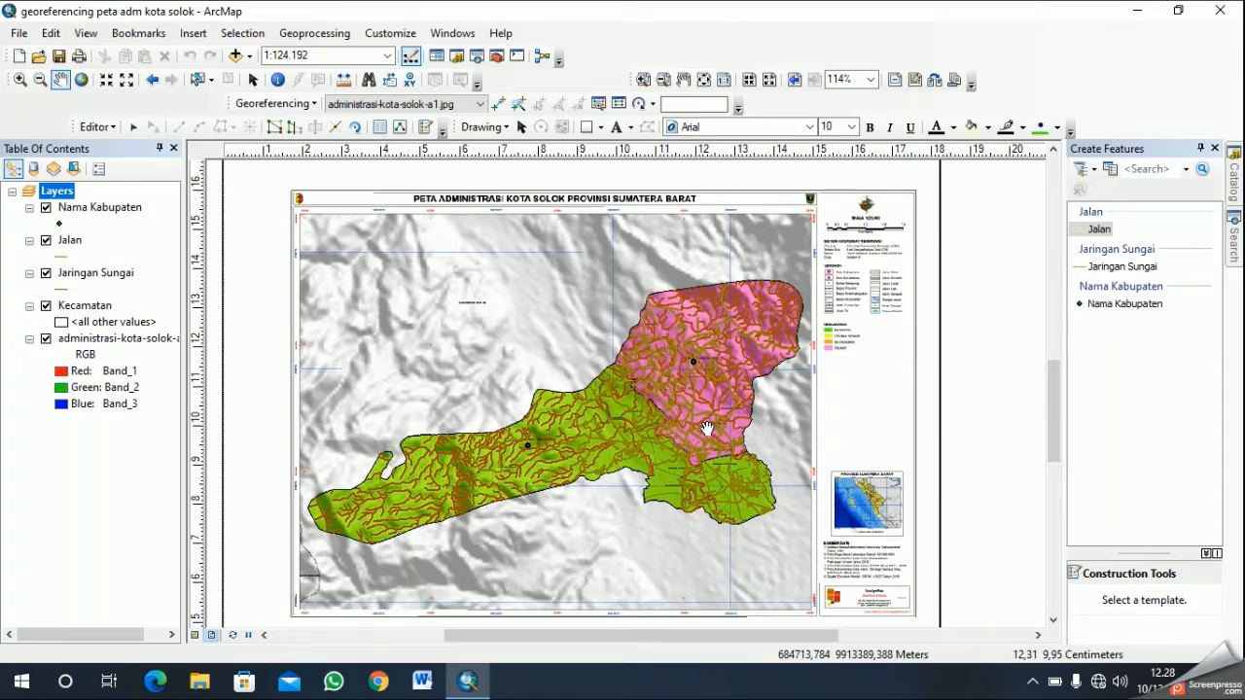
{"action": "scroll", "coordinate": [707, 428], "scroll_direction": "down", "scroll_amount": 1}
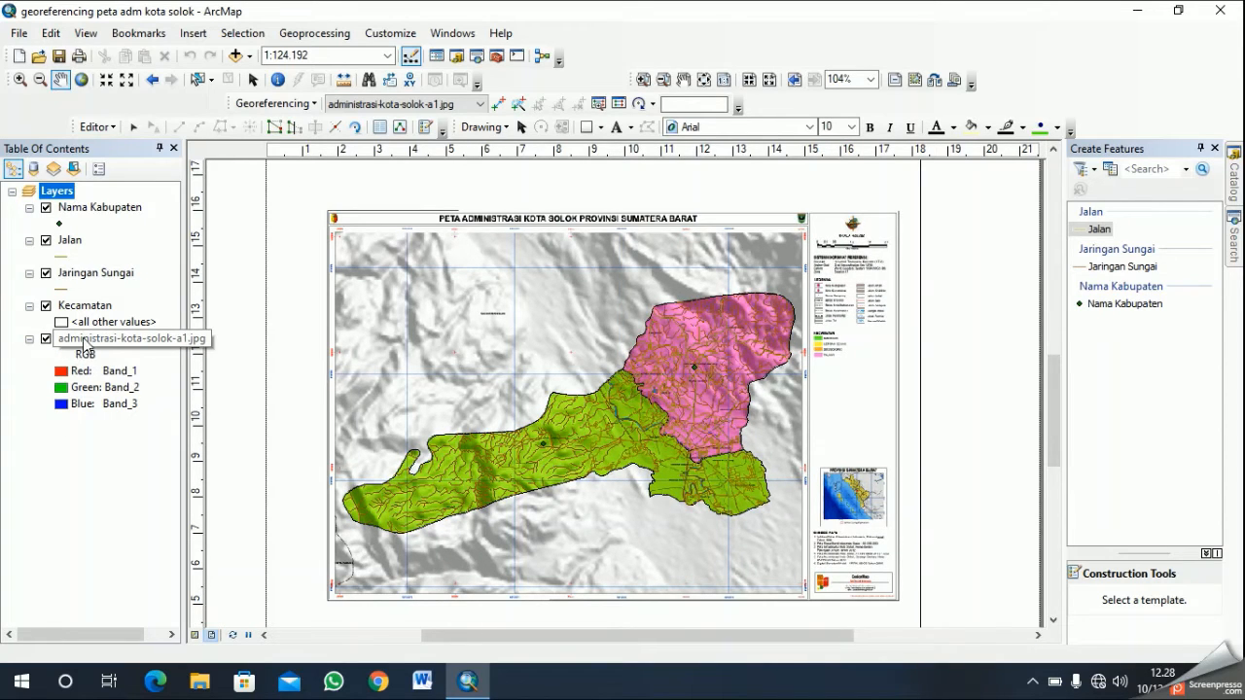
{"action": "left_click", "coordinate": [46, 340]}
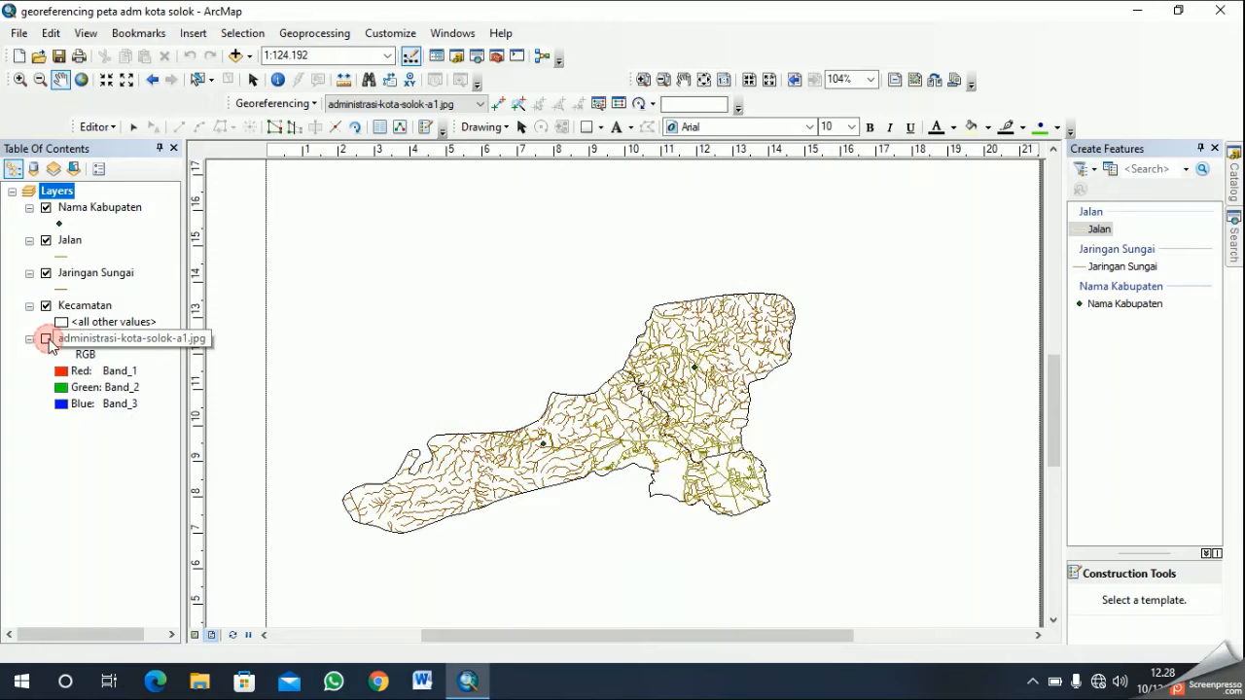
- Examine the digitized roads, rivers, name points and Kecamatan boundaries across Kota Solok without the scanned map
{"action": "scroll", "coordinate": [536, 444], "scroll_direction": "up", "scroll_amount": 1}
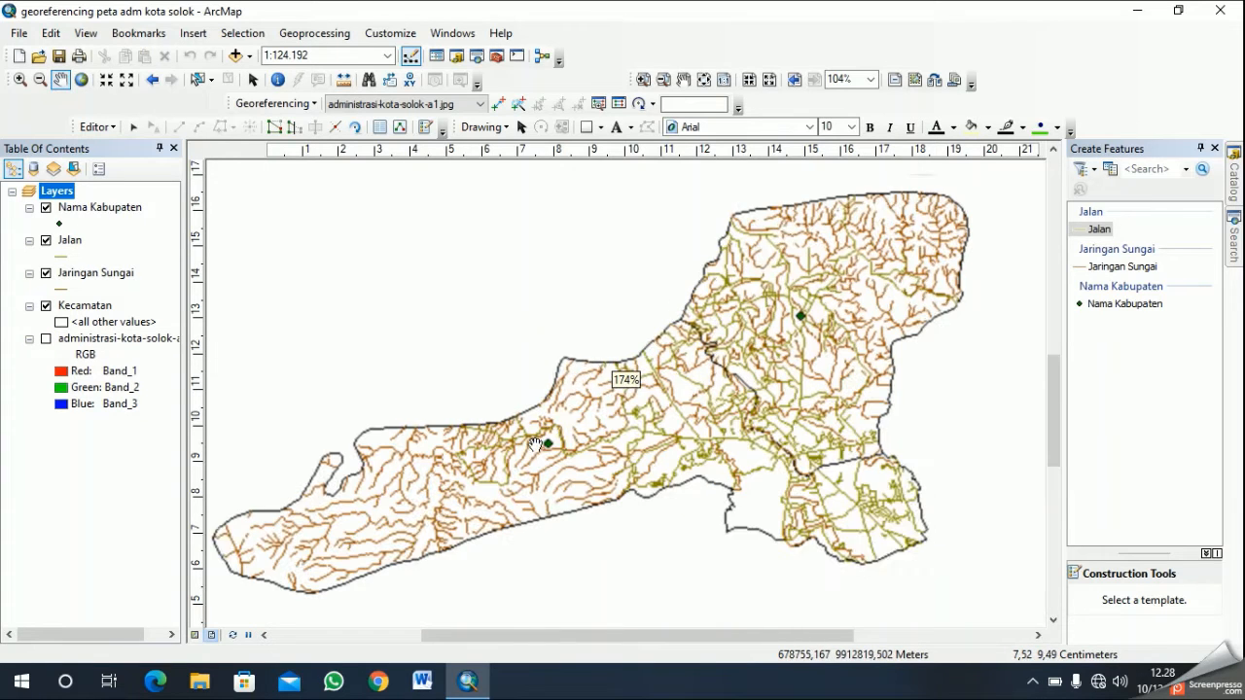
{"action": "scroll", "coordinate": [771, 437], "scroll_direction": "up", "scroll_amount": 1}
{"action": "left_click_drag", "start_coordinate": [789, 415], "coordinate": [751, 451]}
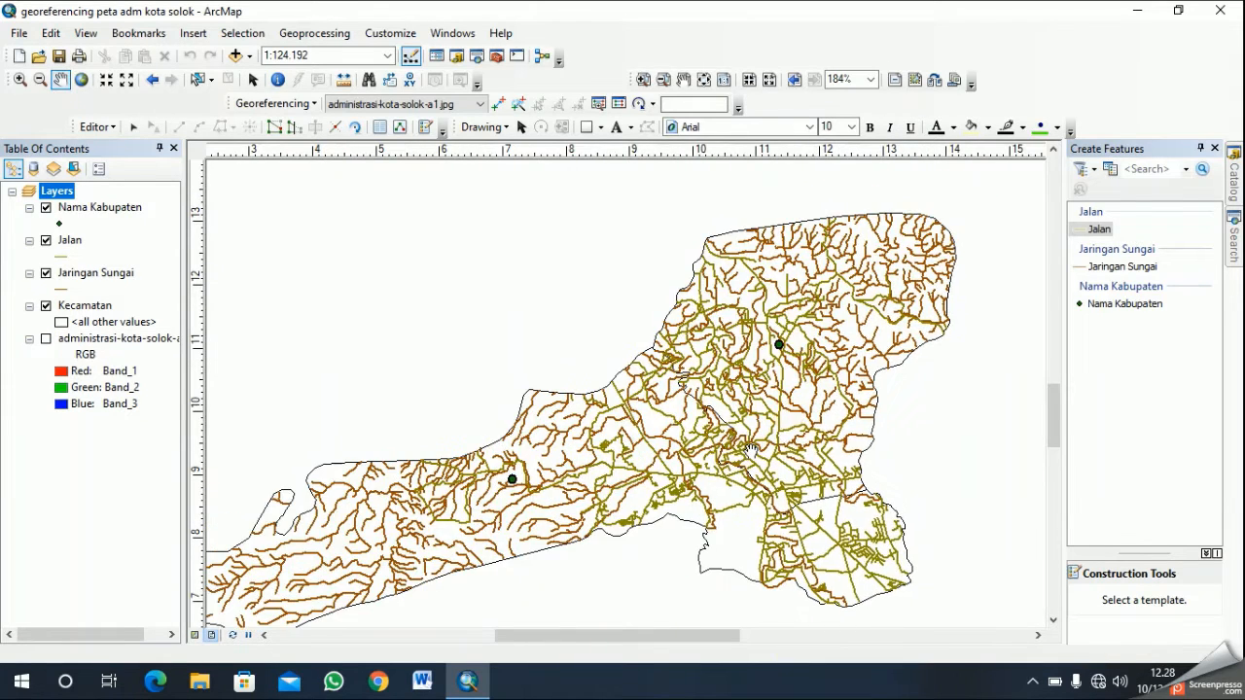
{"action": "left_click_drag", "start_coordinate": [423, 576], "coordinate": [545, 484]}
{"action": "scroll", "coordinate": [446, 502], "scroll_direction": "up", "scroll_amount": 1}
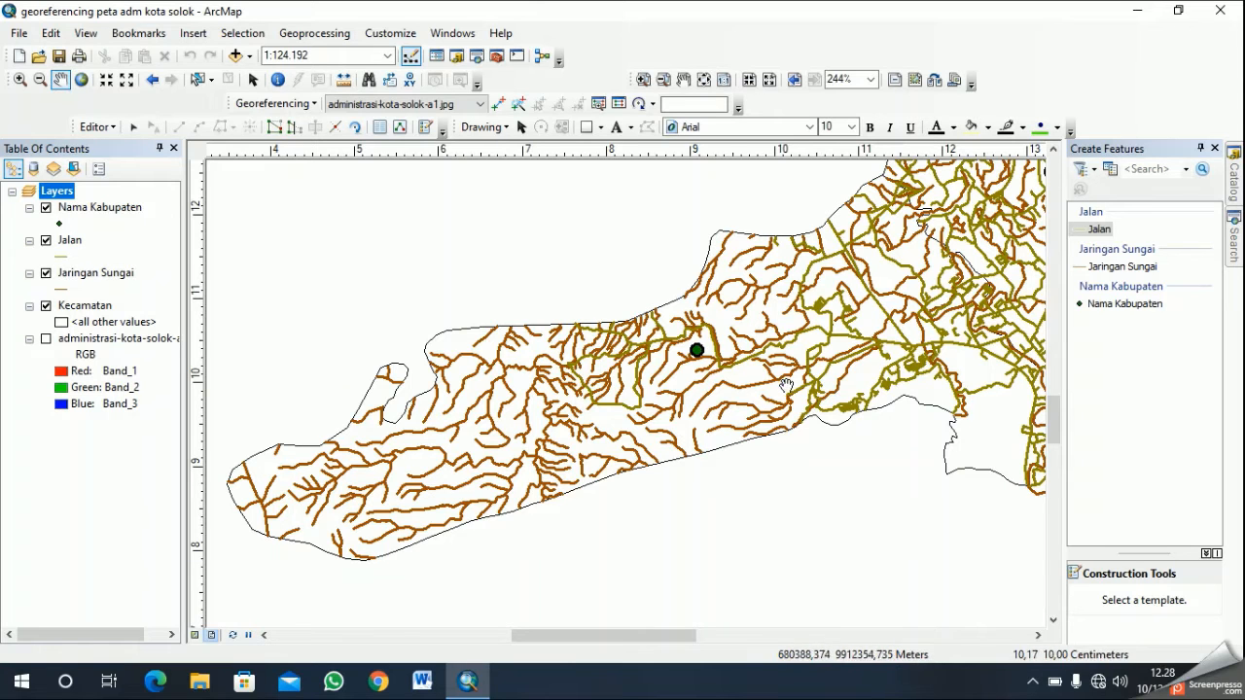
{"action": "left_click_drag", "start_coordinate": [766, 398], "coordinate": [709, 437]}
{"action": "left_click_drag", "start_coordinate": [850, 407], "coordinate": [750, 460]}
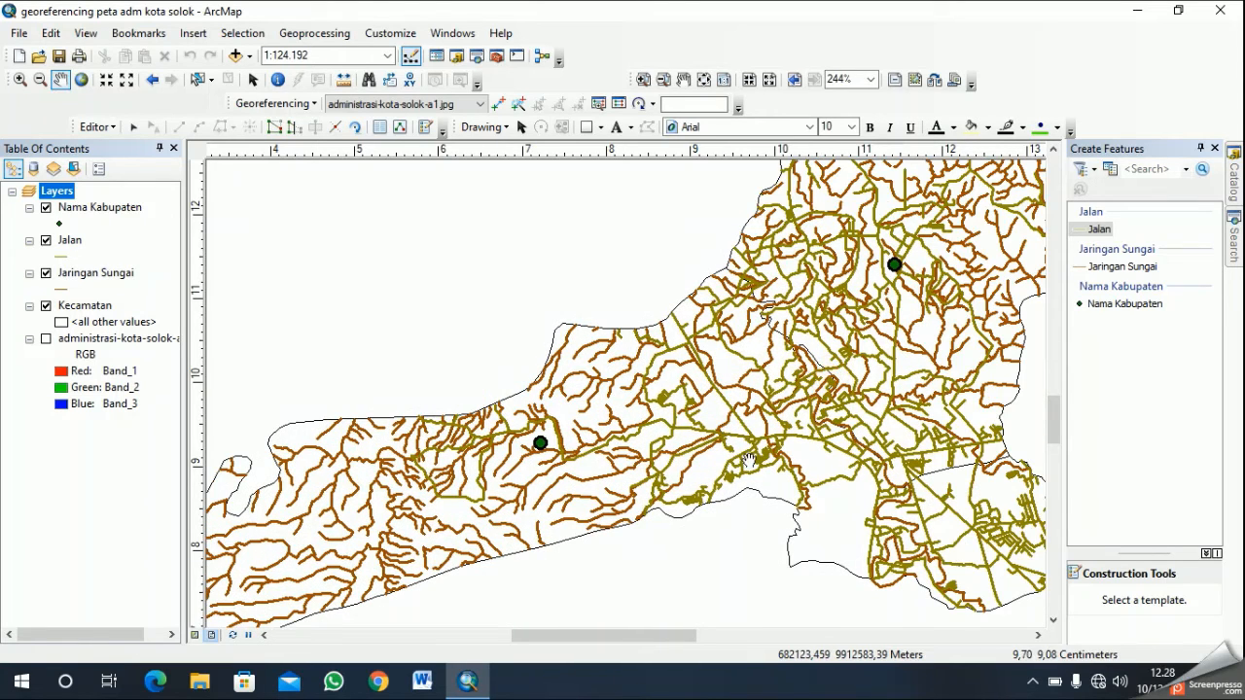
{"action": "left_click_drag", "start_coordinate": [749, 416], "coordinate": [731, 476]}
{"action": "left_click_drag", "start_coordinate": [941, 489], "coordinate": [786, 469]}
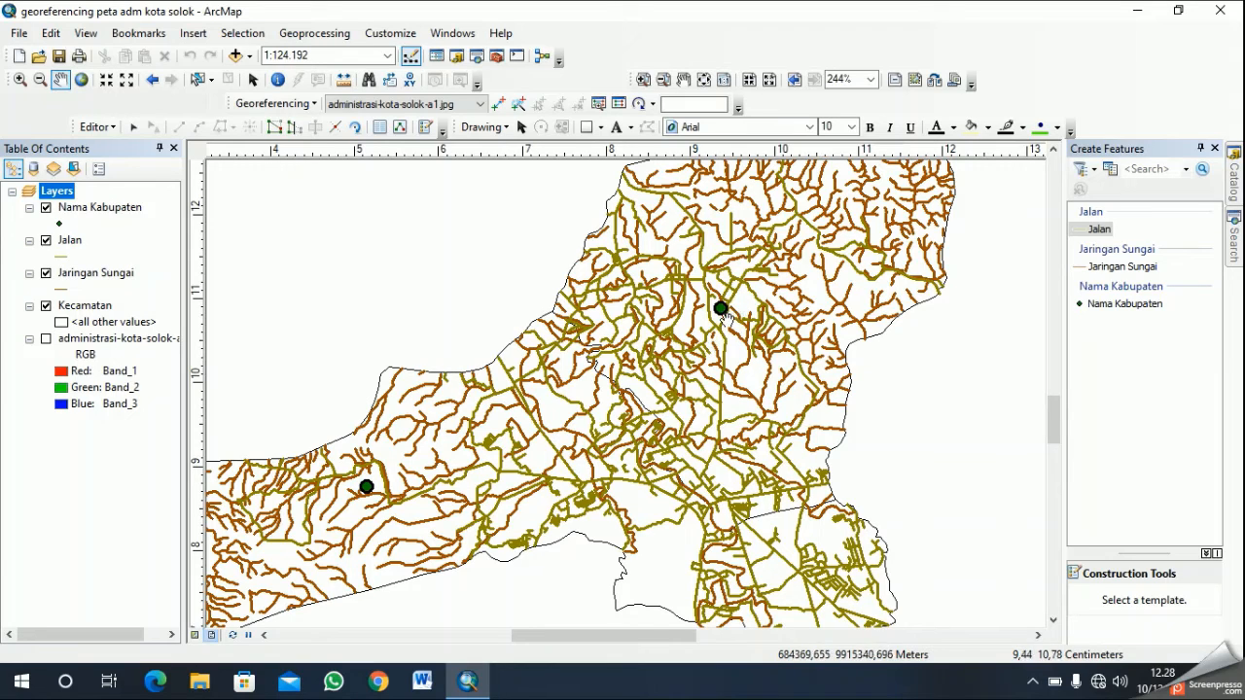
{"action": "left_click_drag", "start_coordinate": [684, 467], "coordinate": [712, 409]}
{"action": "scroll", "coordinate": [578, 336], "scroll_direction": "down", "scroll_amount": 1}
{"action": "scroll", "coordinate": [611, 334], "scroll_direction": "down", "scroll_amount": 1}
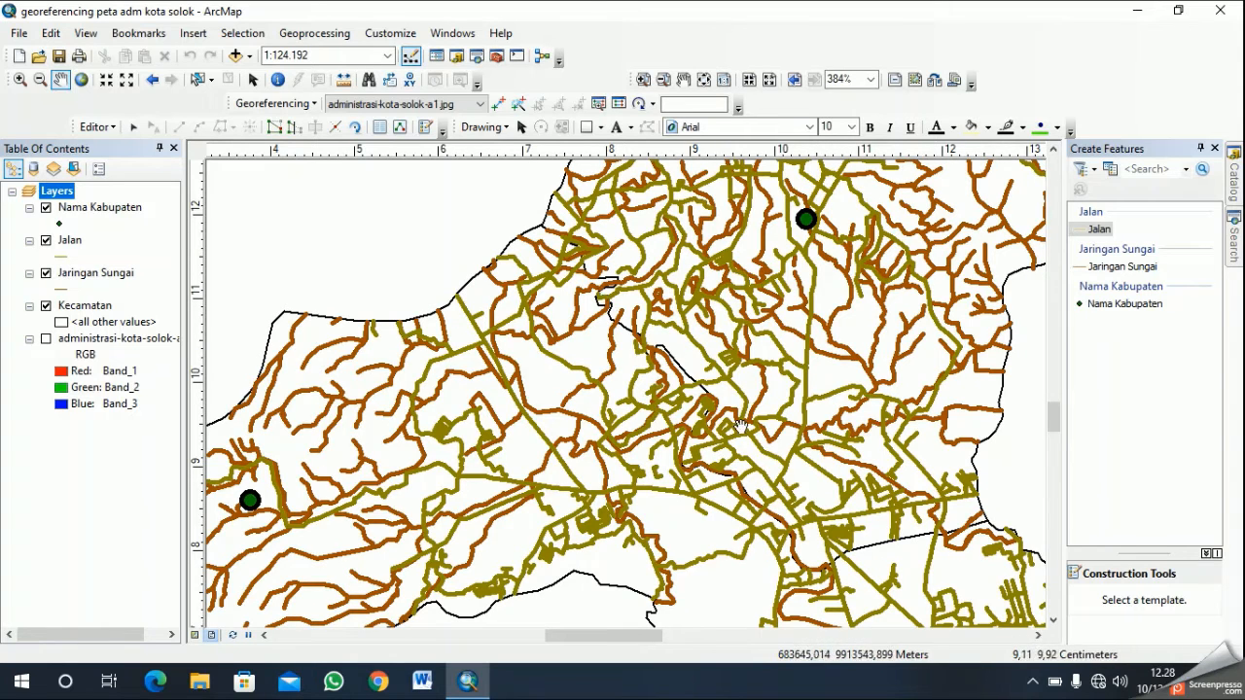
{"action": "scroll", "coordinate": [744, 418], "scroll_direction": "up", "scroll_amount": 2}
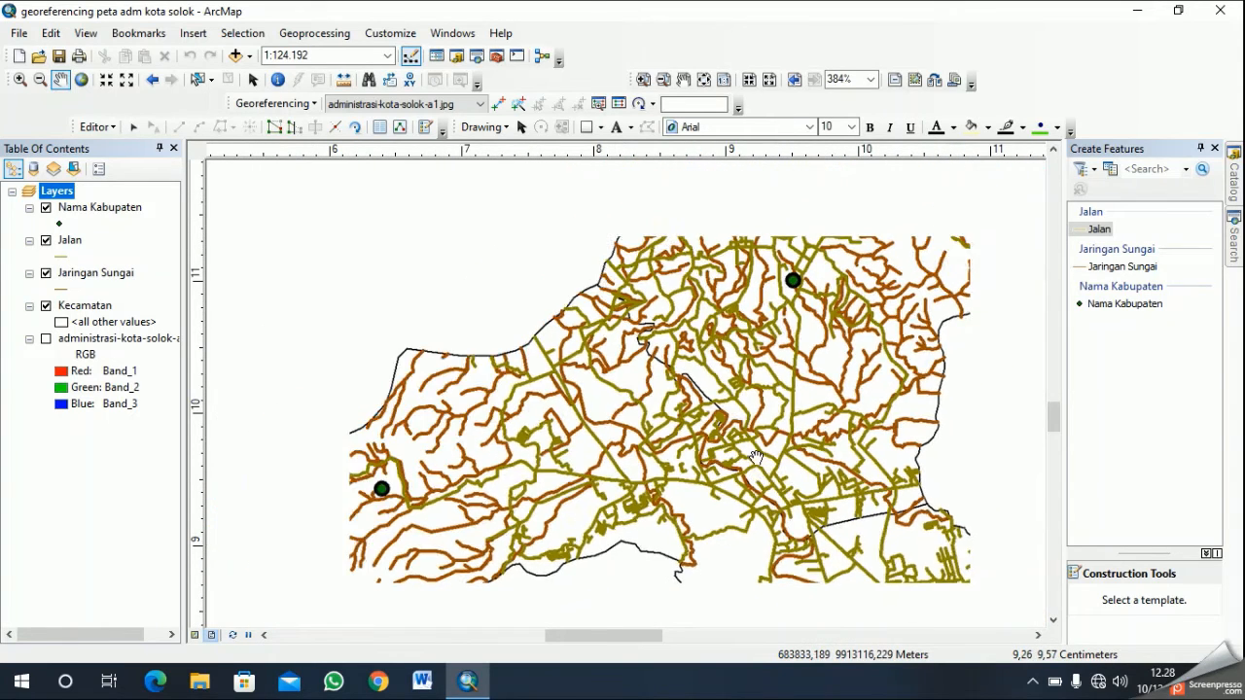
{"action": "scroll", "coordinate": [687, 451], "scroll_direction": "up", "scroll_amount": 1}
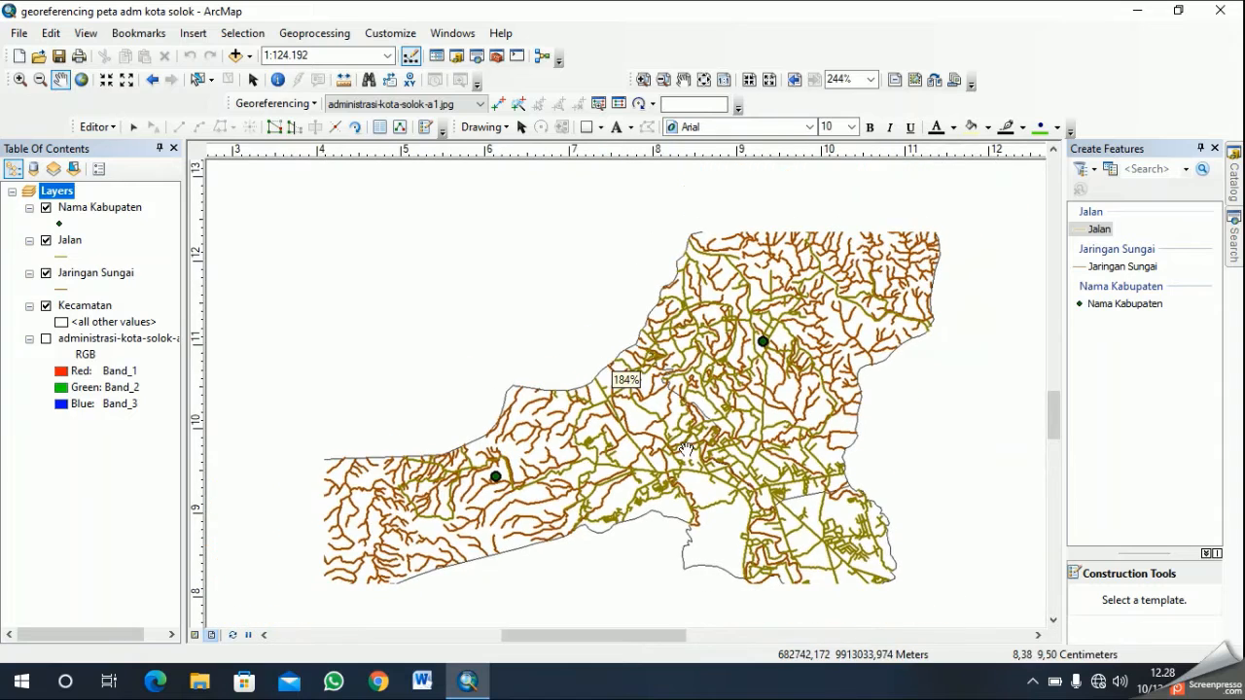
{"action": "scroll", "coordinate": [656, 435], "scroll_direction": "up", "scroll_amount": 1}
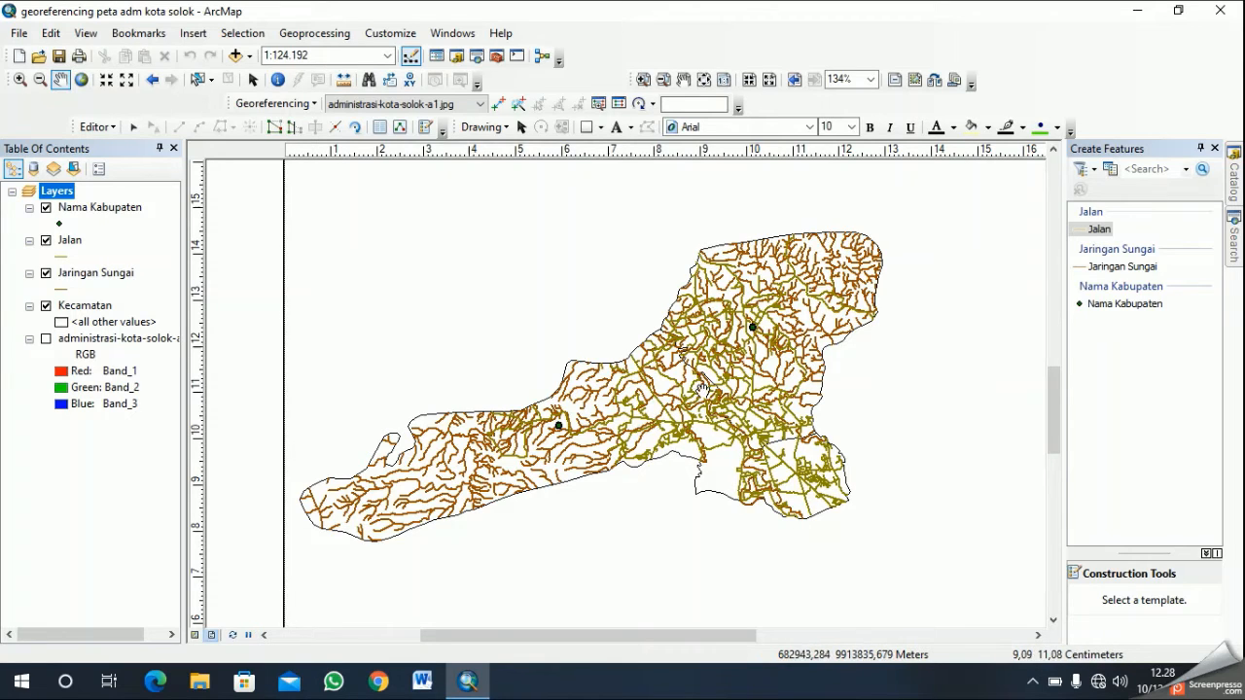
{"action": "scroll", "coordinate": [702, 389], "scroll_direction": "up", "scroll_amount": 3}
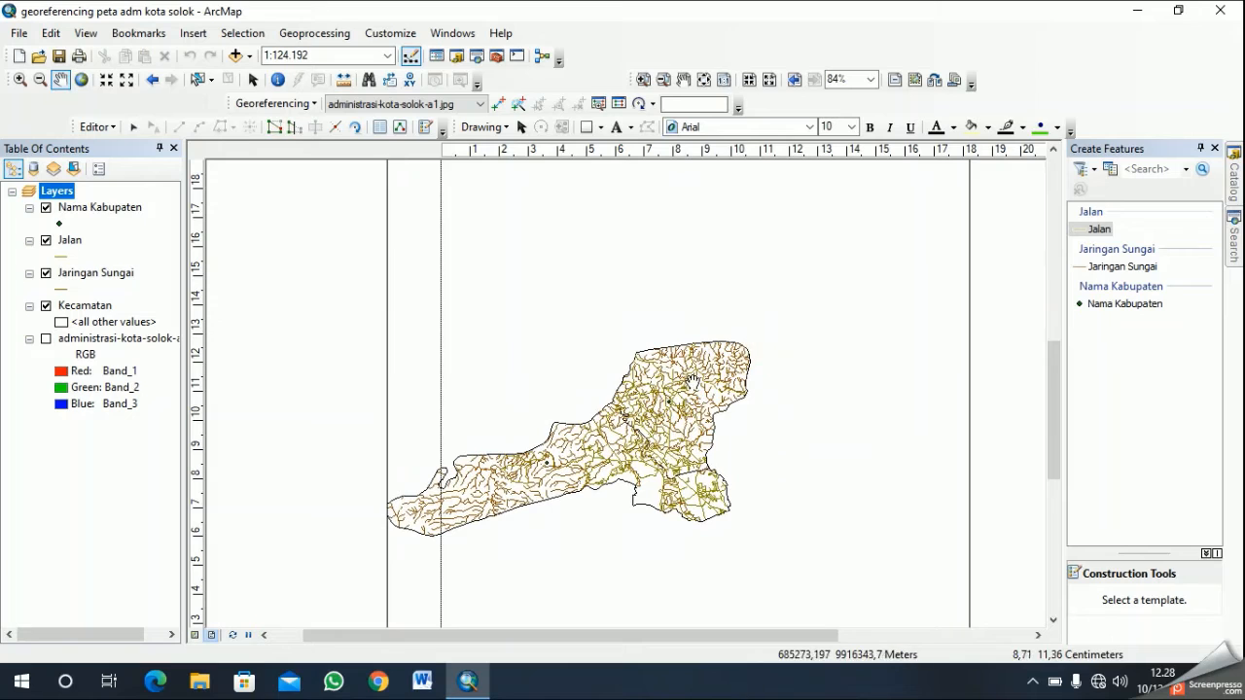
{"action": "left_click_drag", "start_coordinate": [699, 401], "coordinate": [769, 349]}
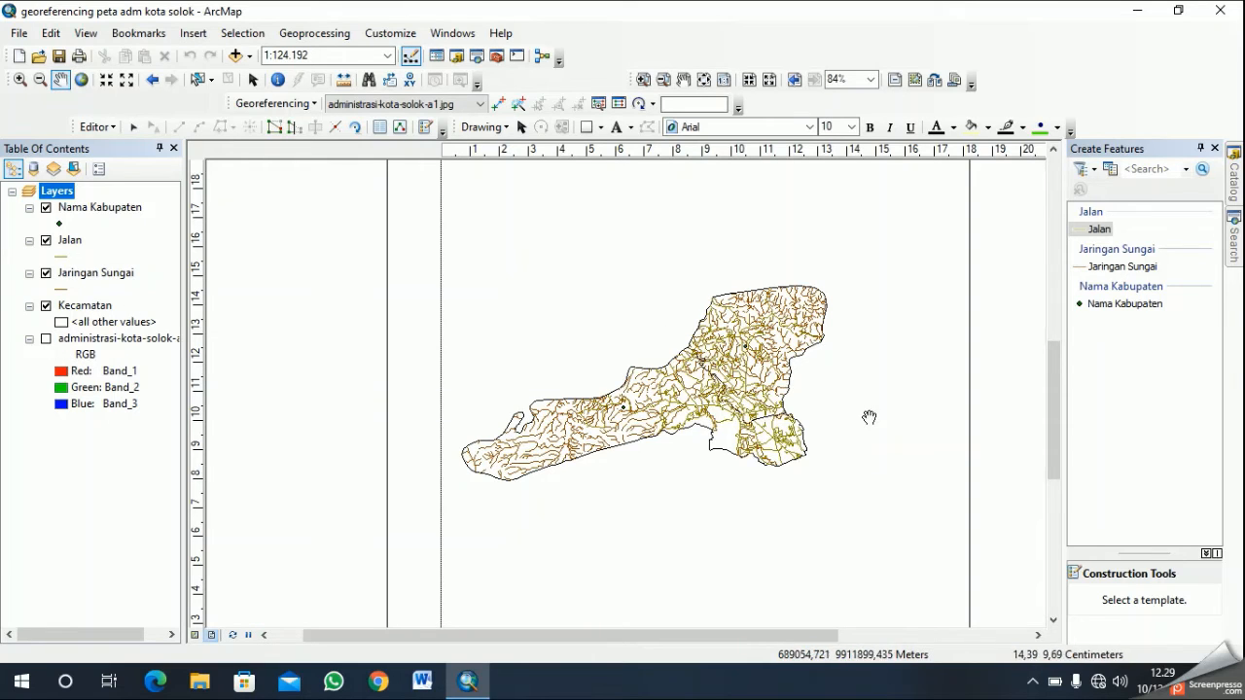
- Symbolize the Kecamatan layer by unique values of the Keterangan field, adding all values and excluding all other values
{"action": "left_click", "coordinate": [105, 311]}
{"action": "right_click", "coordinate": [104, 313]}
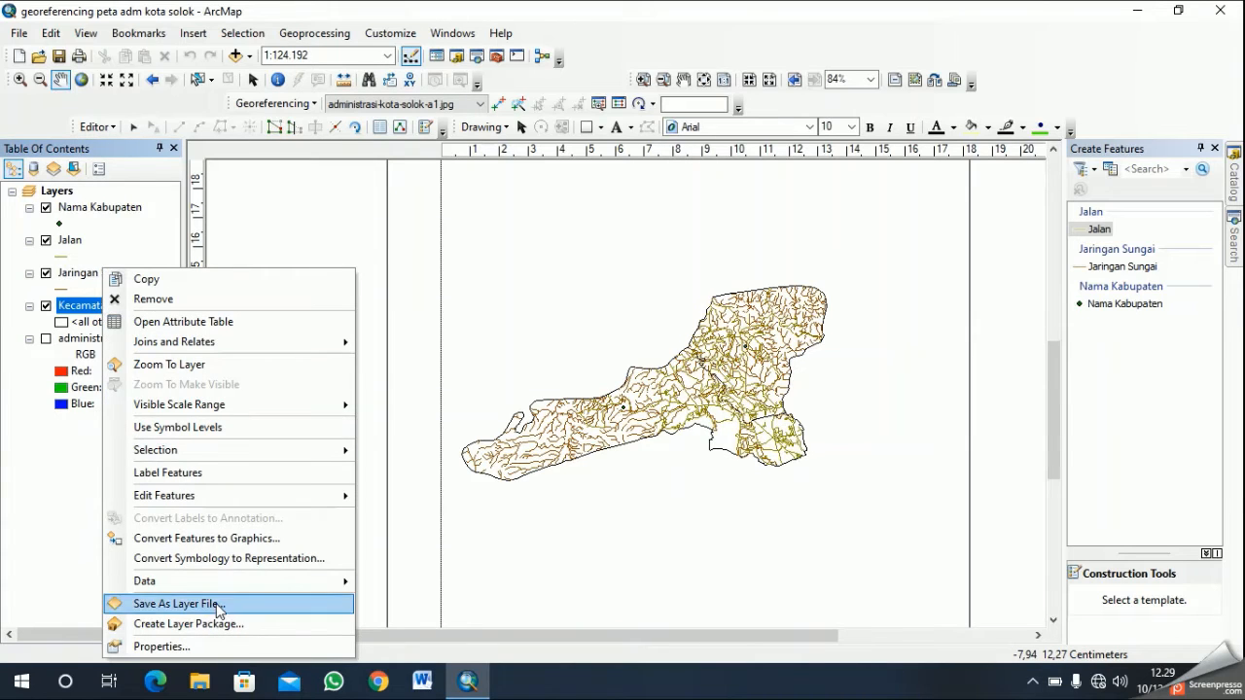
{"action": "left_click", "coordinate": [185, 647]}
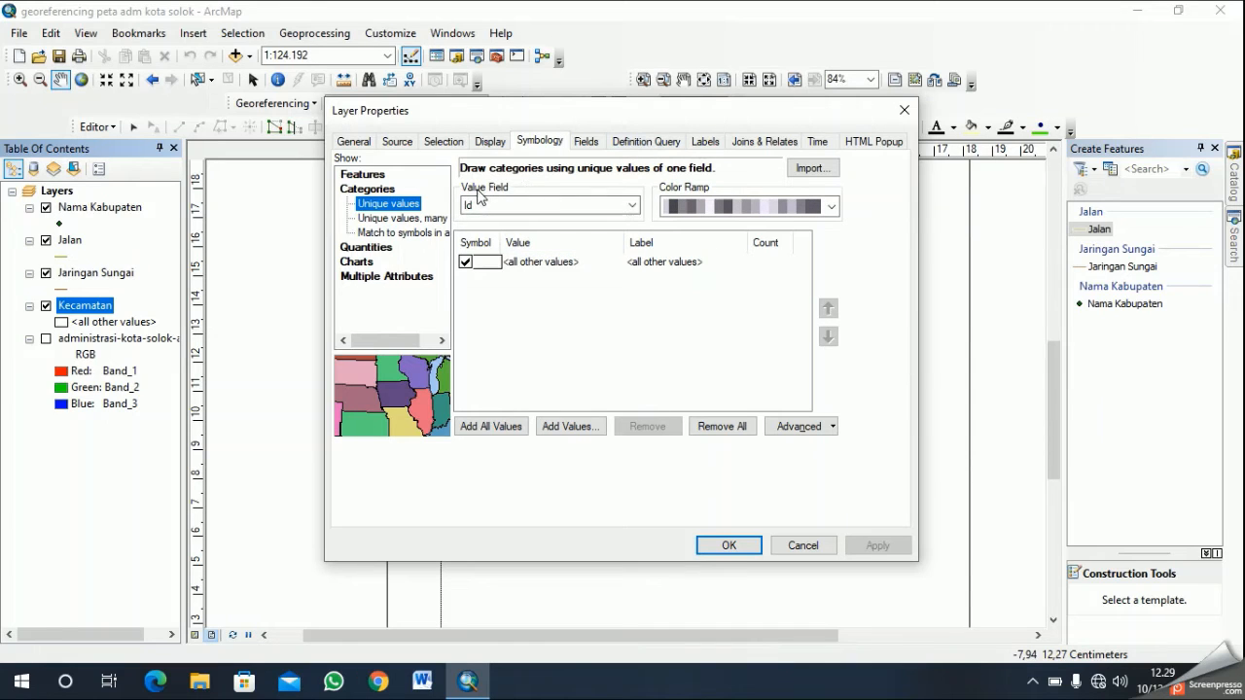
{"action": "left_click", "coordinate": [632, 205]}
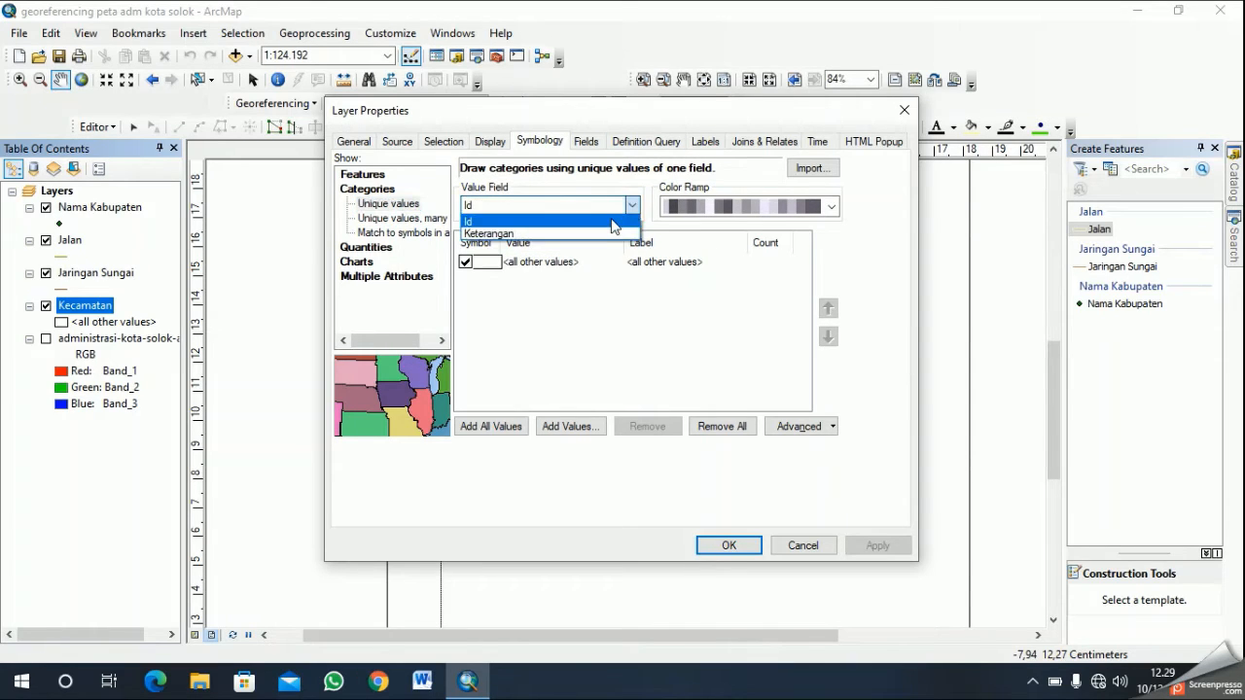
{"action": "left_click", "coordinate": [608, 235]}
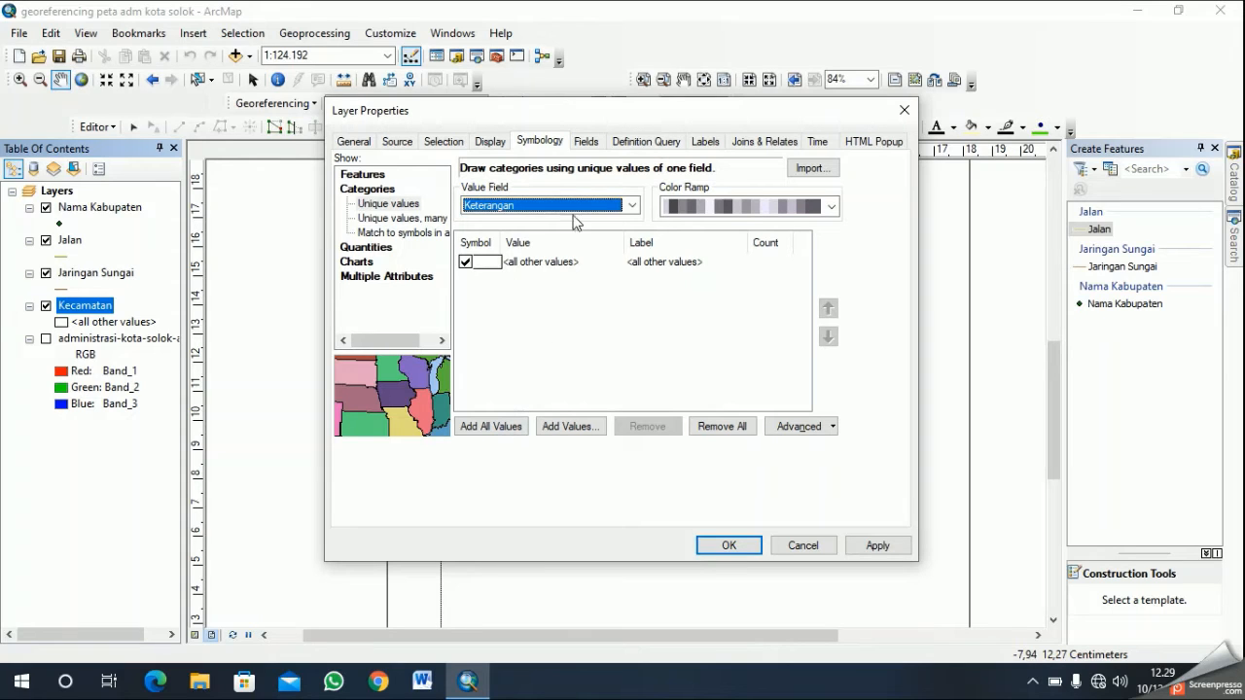
{"action": "left_click", "coordinate": [483, 428]}
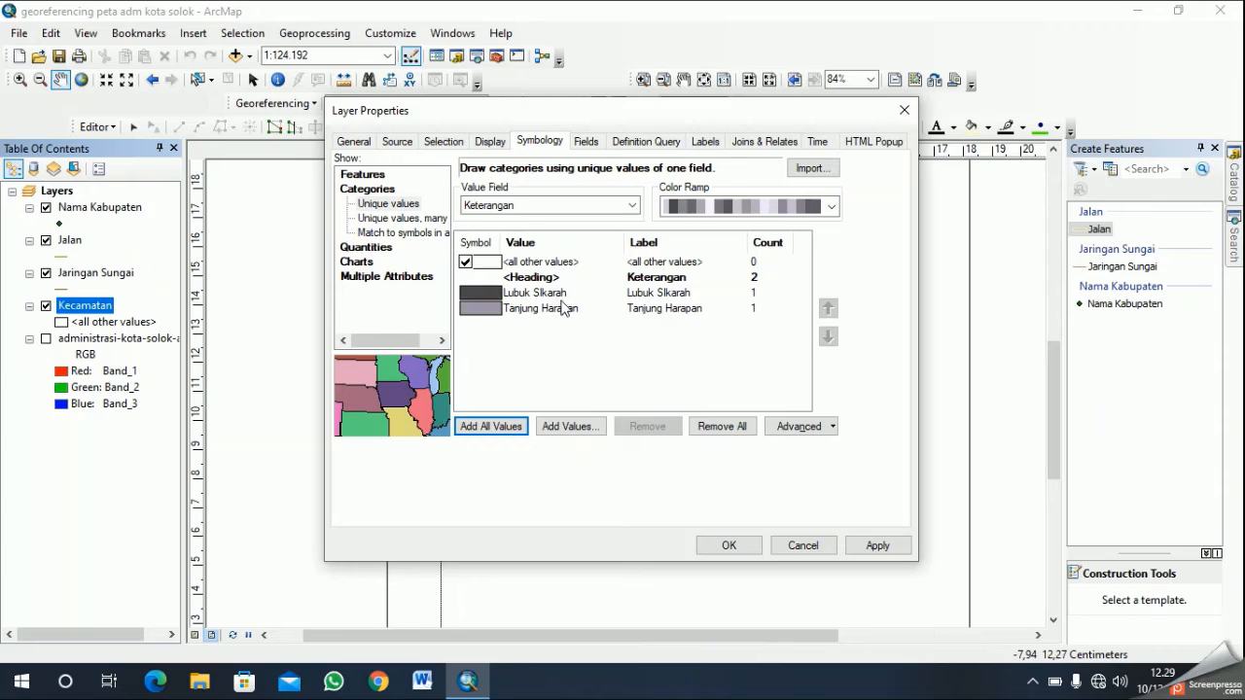
{"action": "left_click", "coordinate": [466, 263]}
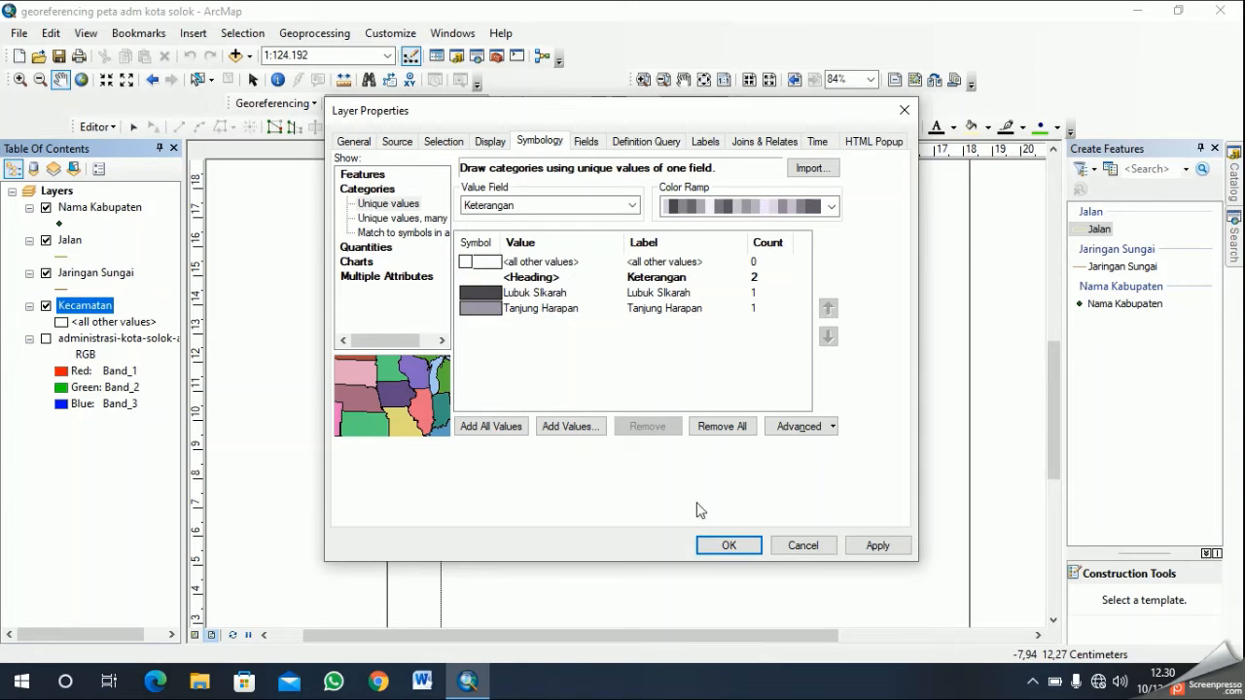
{"action": "left_click", "coordinate": [727, 545]}
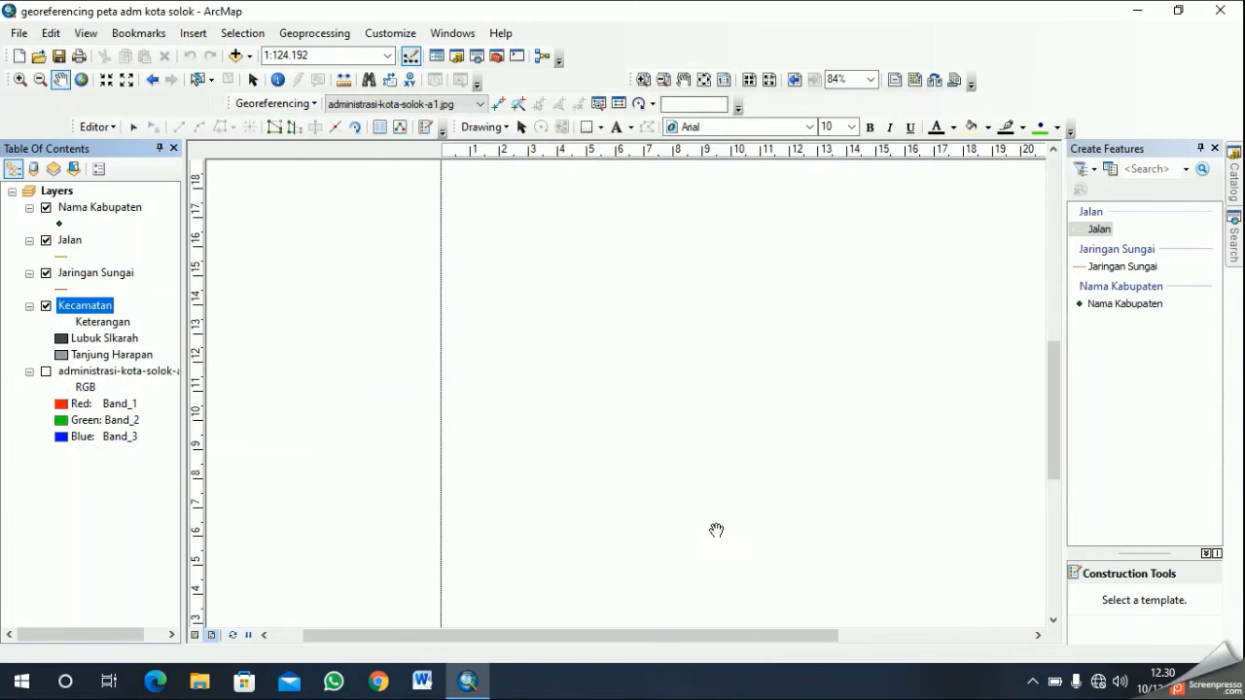
- Apply a blue-toned color ramp to the Kecamatan layer's unique-value symbols
{"action": "scroll", "coordinate": [736, 457], "scroll_direction": "down", "scroll_amount": 5}
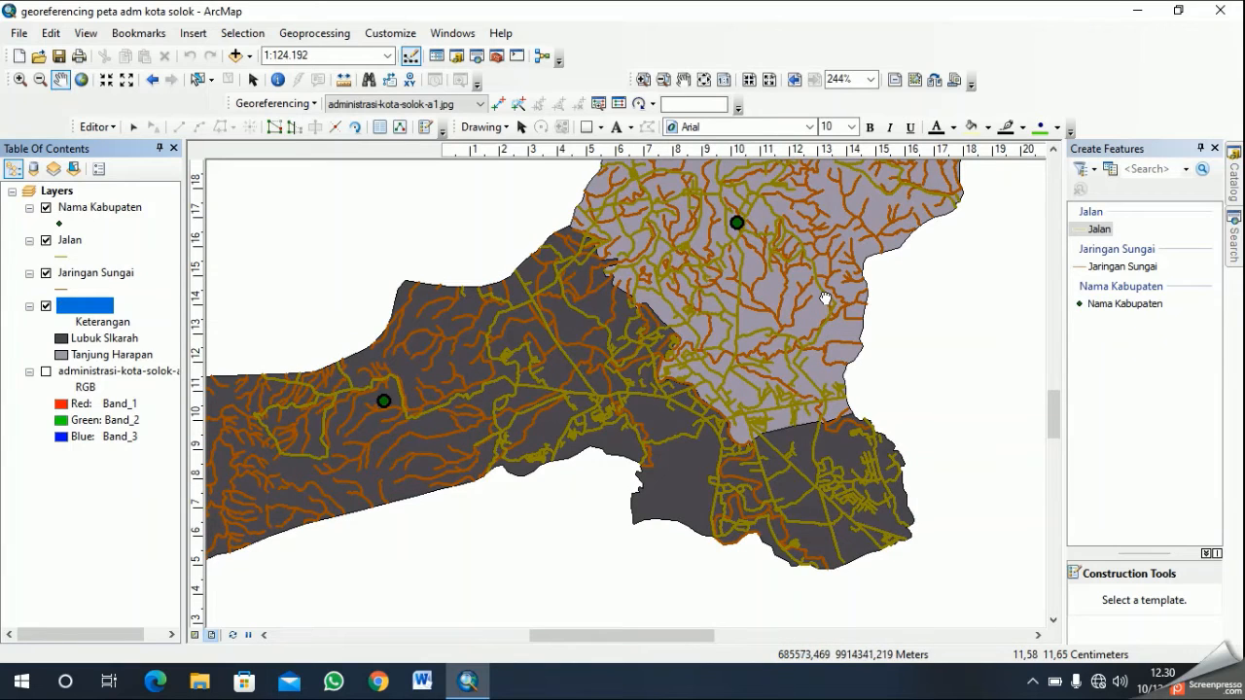
{"action": "scroll", "coordinate": [825, 297], "scroll_direction": "down", "scroll_amount": 3}
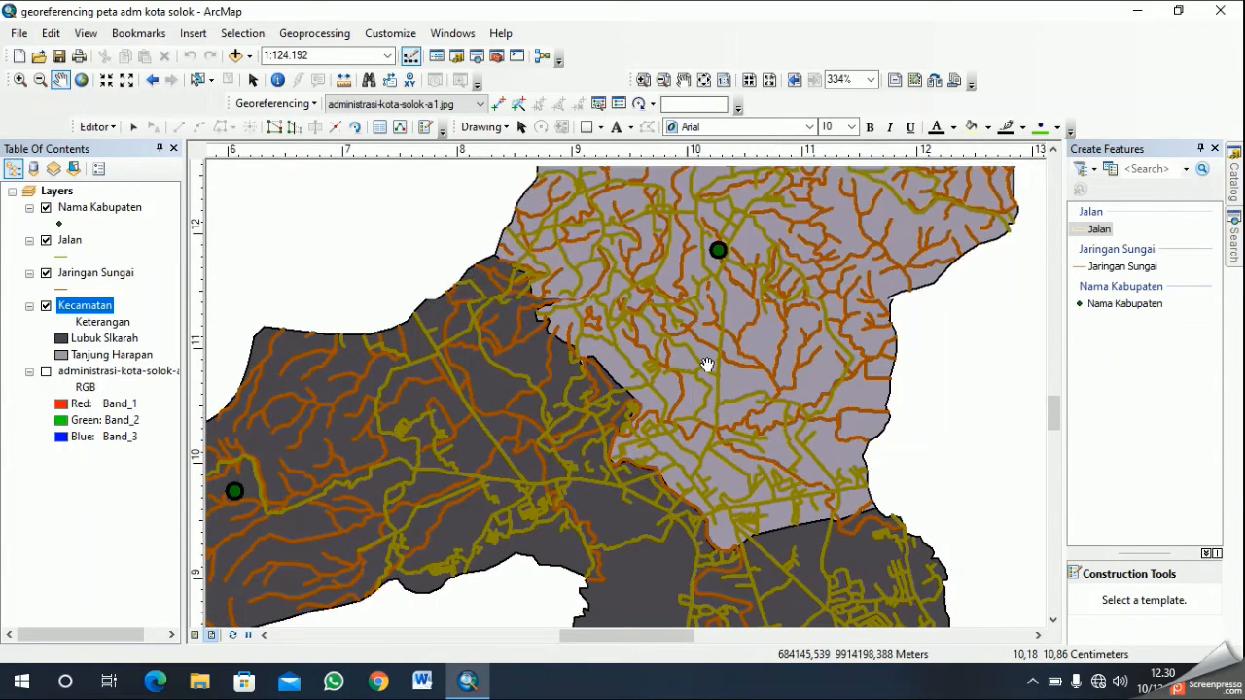
{"action": "scroll", "coordinate": [707, 365], "scroll_direction": "up", "scroll_amount": 3}
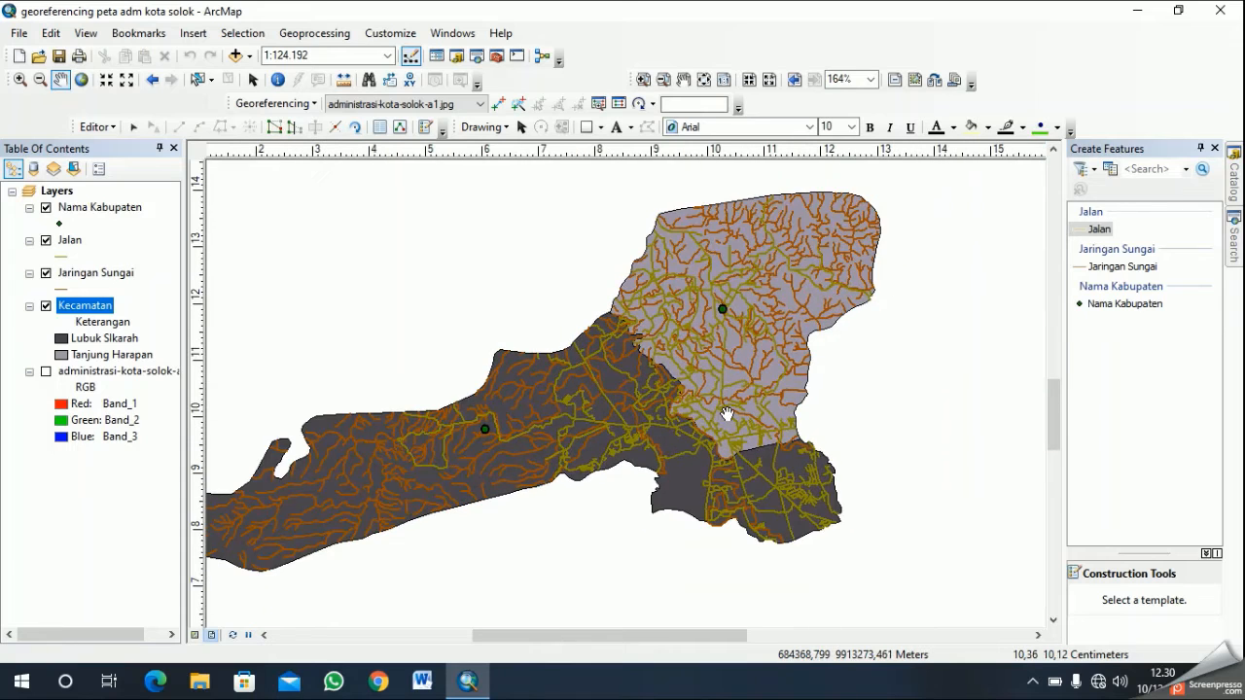
{"action": "scroll", "coordinate": [732, 418], "scroll_direction": "up", "scroll_amount": 3}
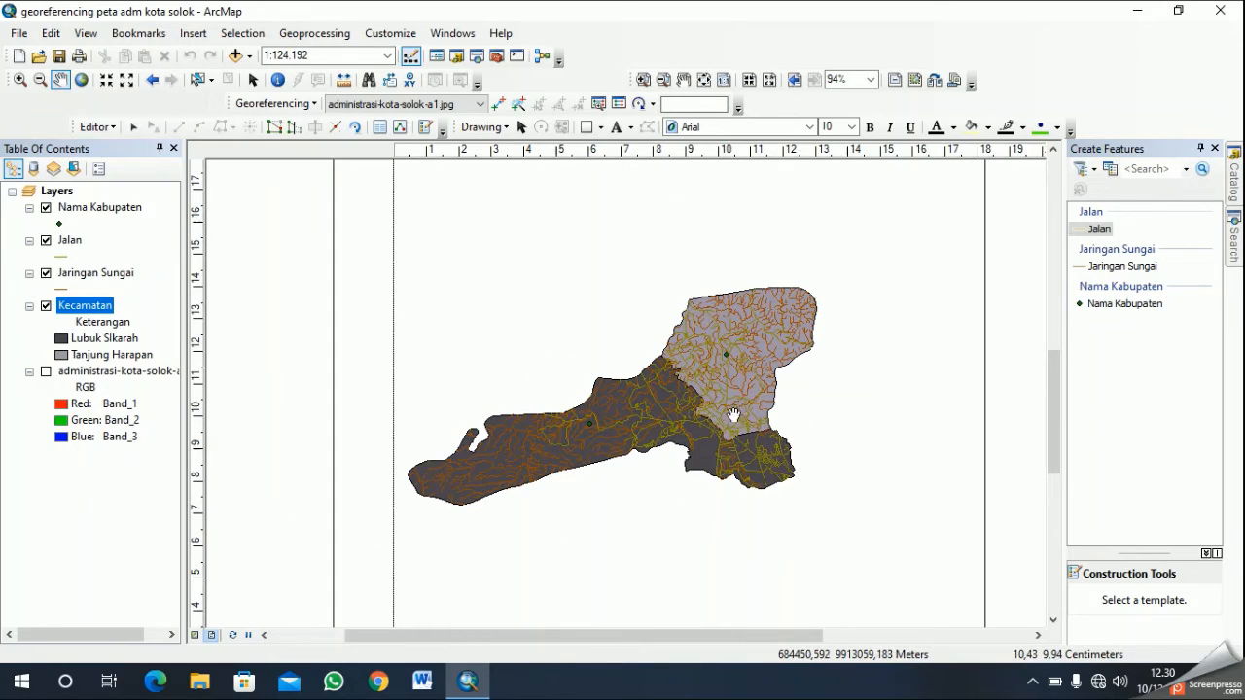
{"action": "right_click", "coordinate": [74, 313]}
{"action": "left_click", "coordinate": [189, 646]}
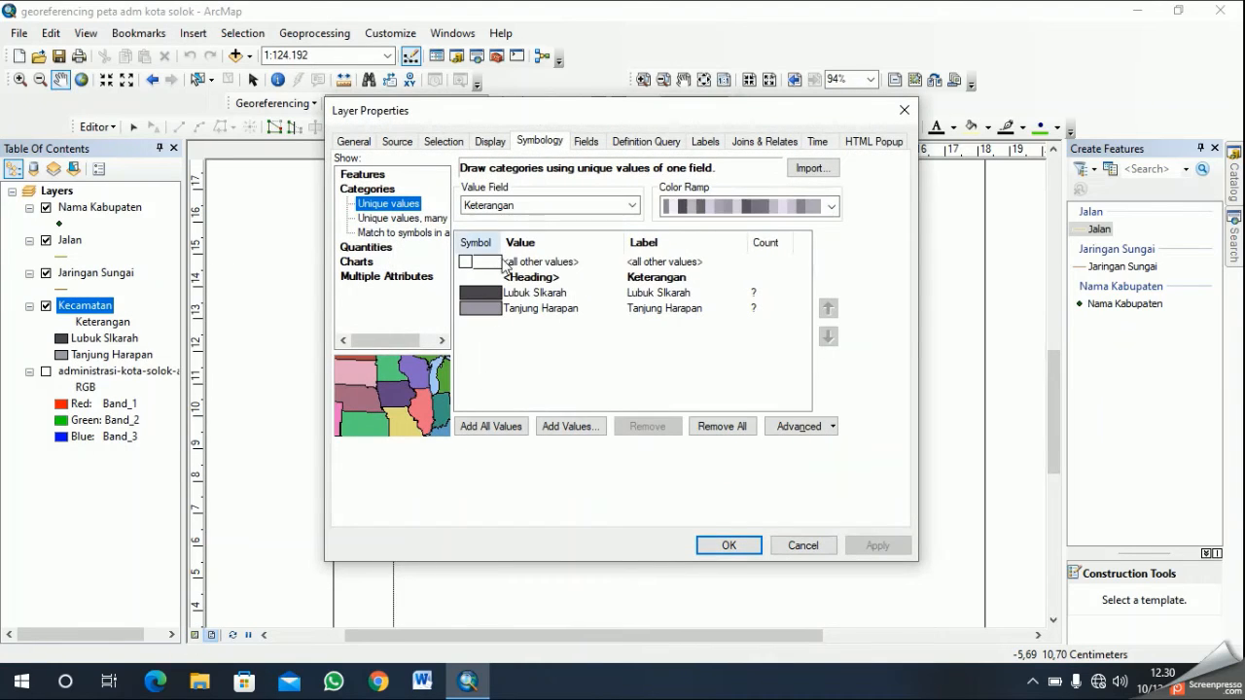
{"action": "left_click", "coordinate": [834, 207]}
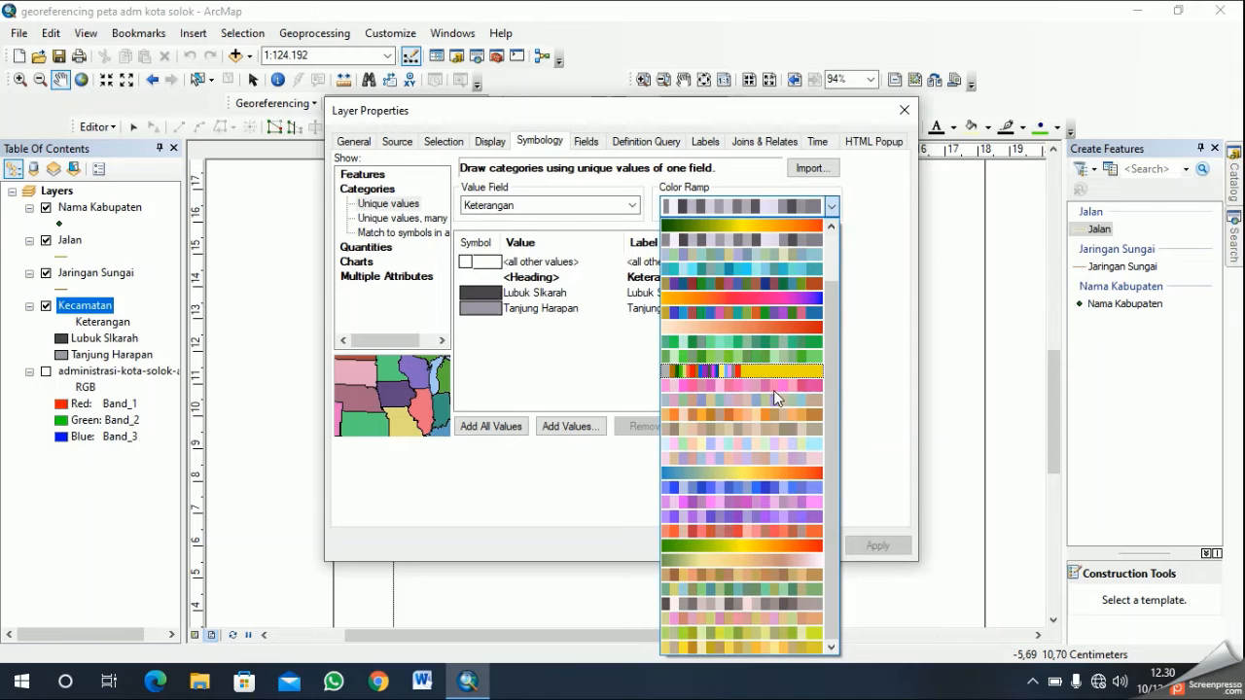
{"action": "left_click", "coordinate": [764, 481]}
{"action": "left_click", "coordinate": [716, 542]}
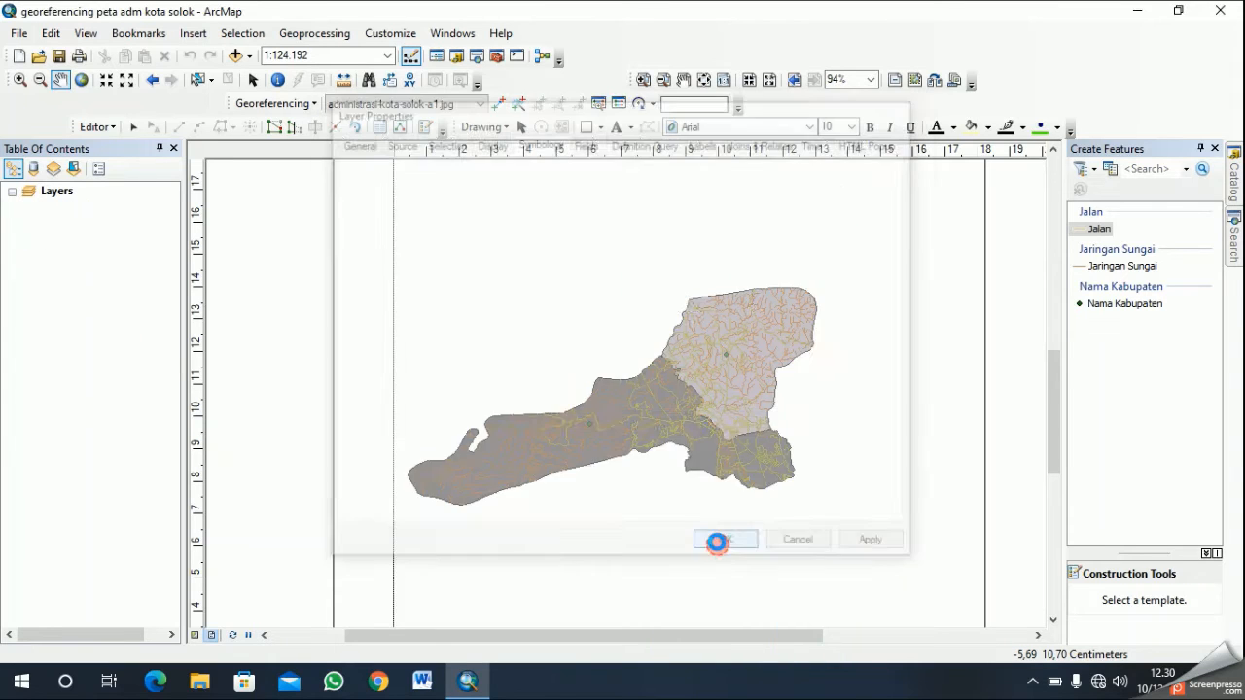
- Apply an orange-toned color ramp to the Kecamatan layer's unique-value symbols
{"action": "right_click", "coordinate": [109, 321]}
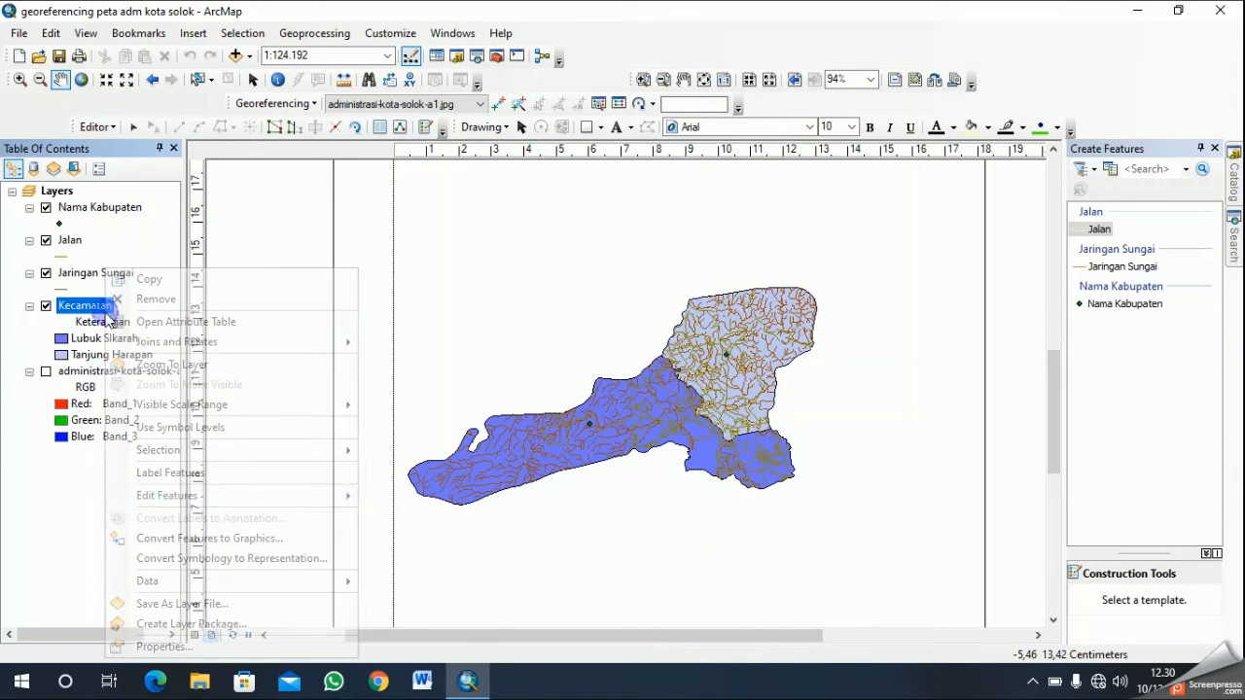
{"action": "left_click", "coordinate": [245, 645]}
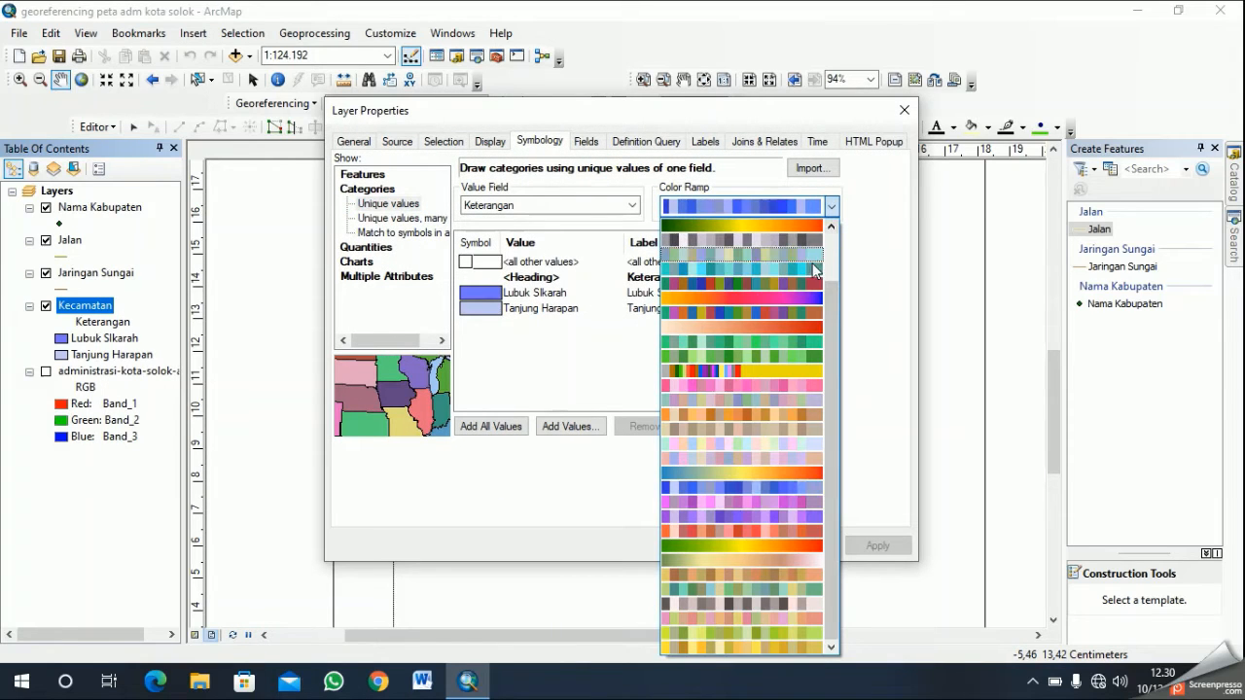
{"action": "left_click", "coordinate": [779, 411]}
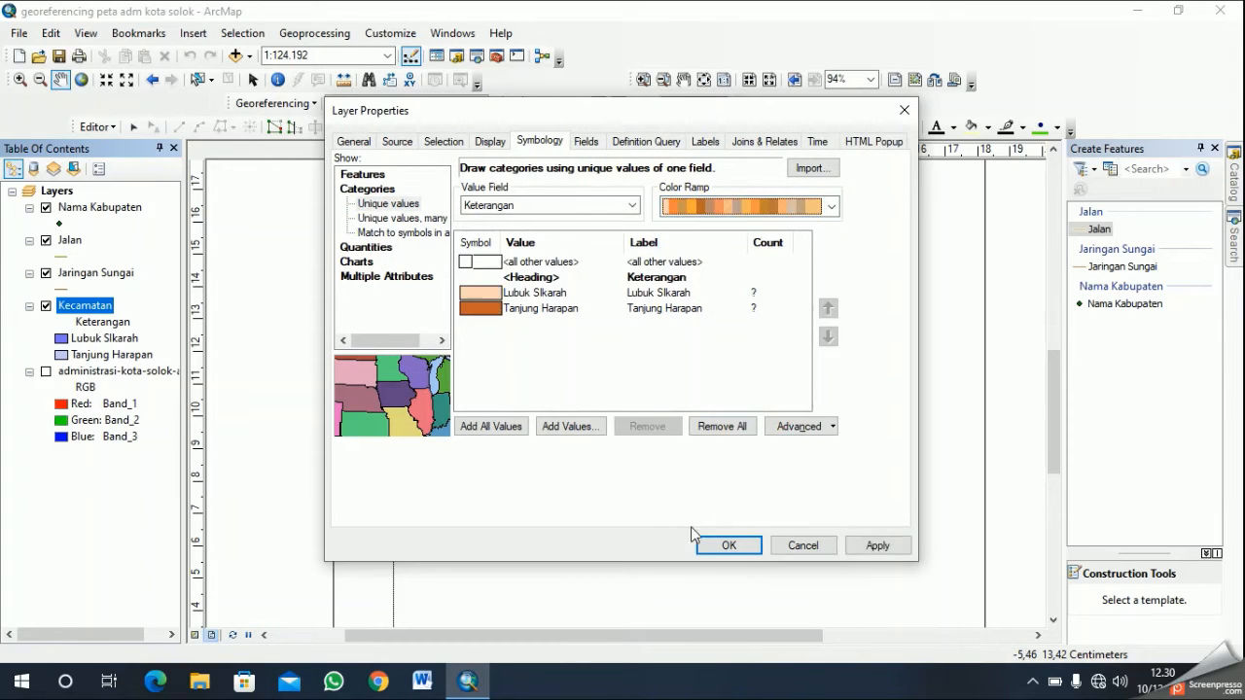
{"action": "left_click", "coordinate": [700, 542]}
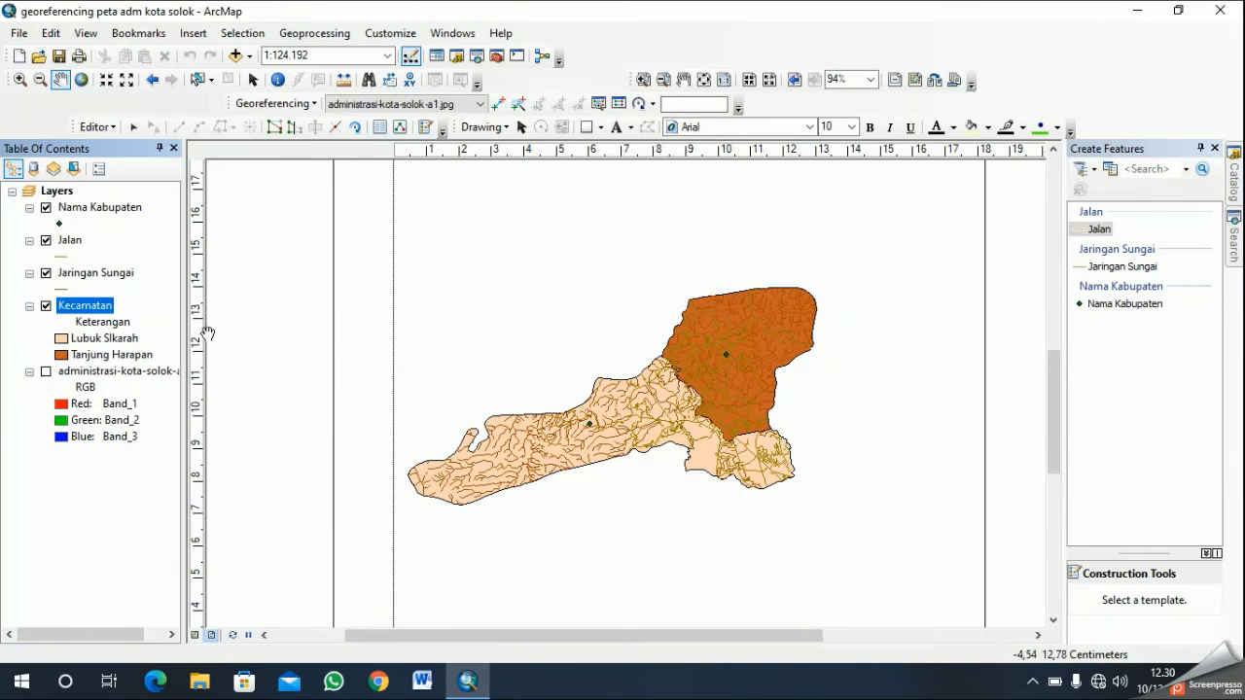
- Apply a muted brown-and-beige color ramp to the Kecamatan layer's unique-value symbols
{"action": "right_click", "coordinate": [100, 310]}
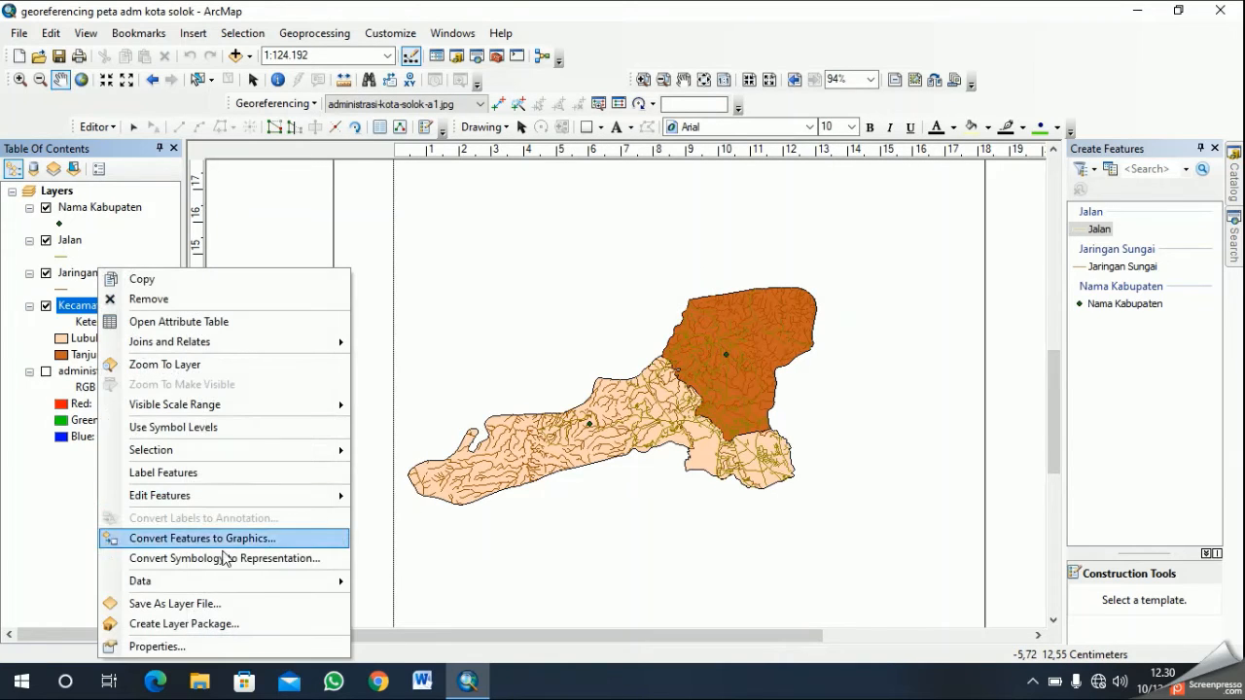
{"action": "left_click", "coordinate": [297, 647]}
{"action": "left_click", "coordinate": [831, 206]}
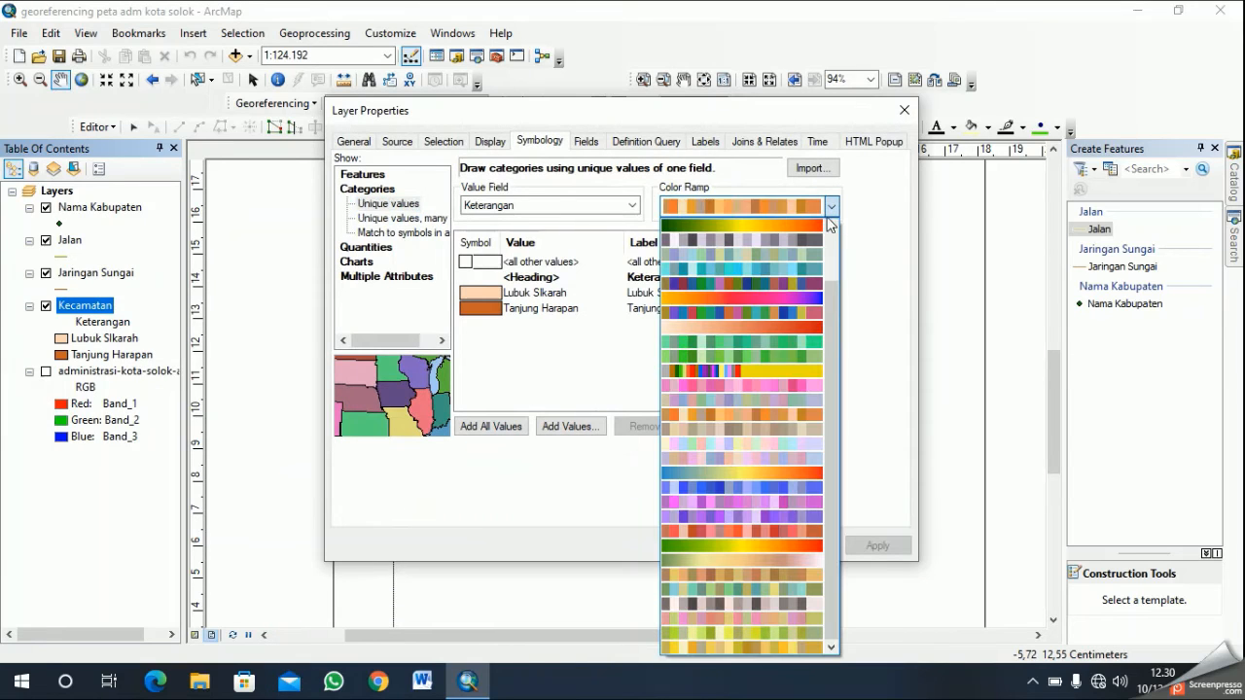
{"action": "left_click", "coordinate": [764, 423]}
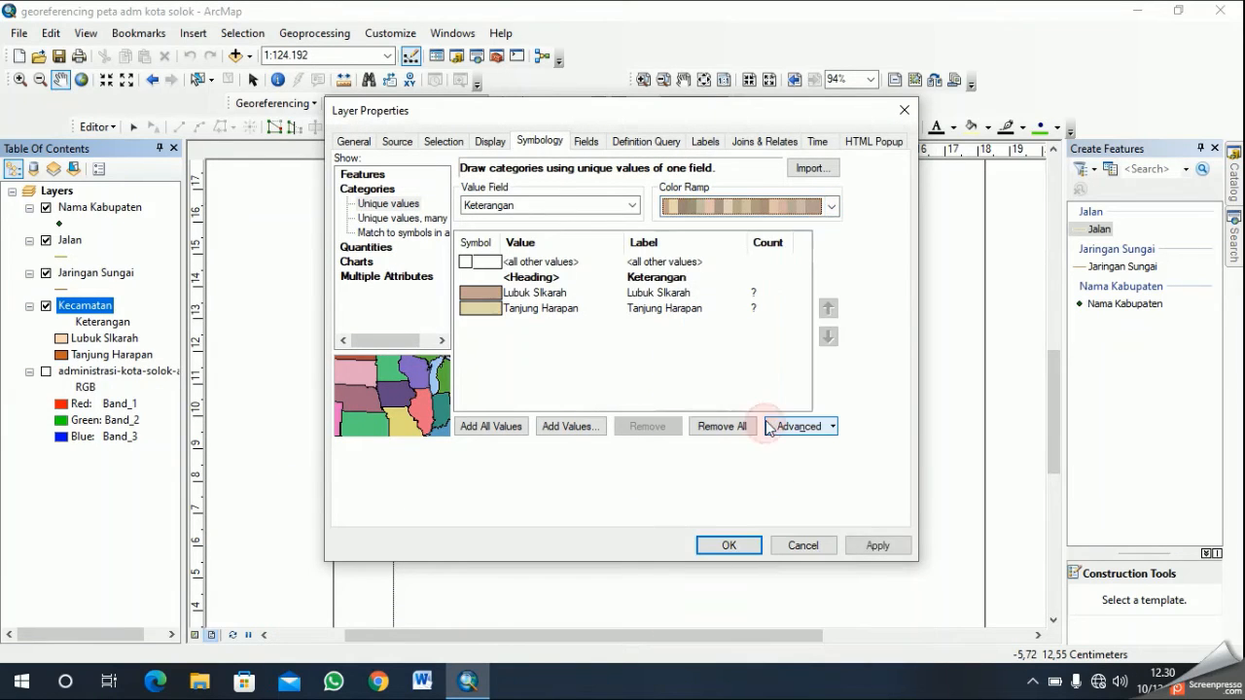
{"action": "left_click", "coordinate": [732, 540]}
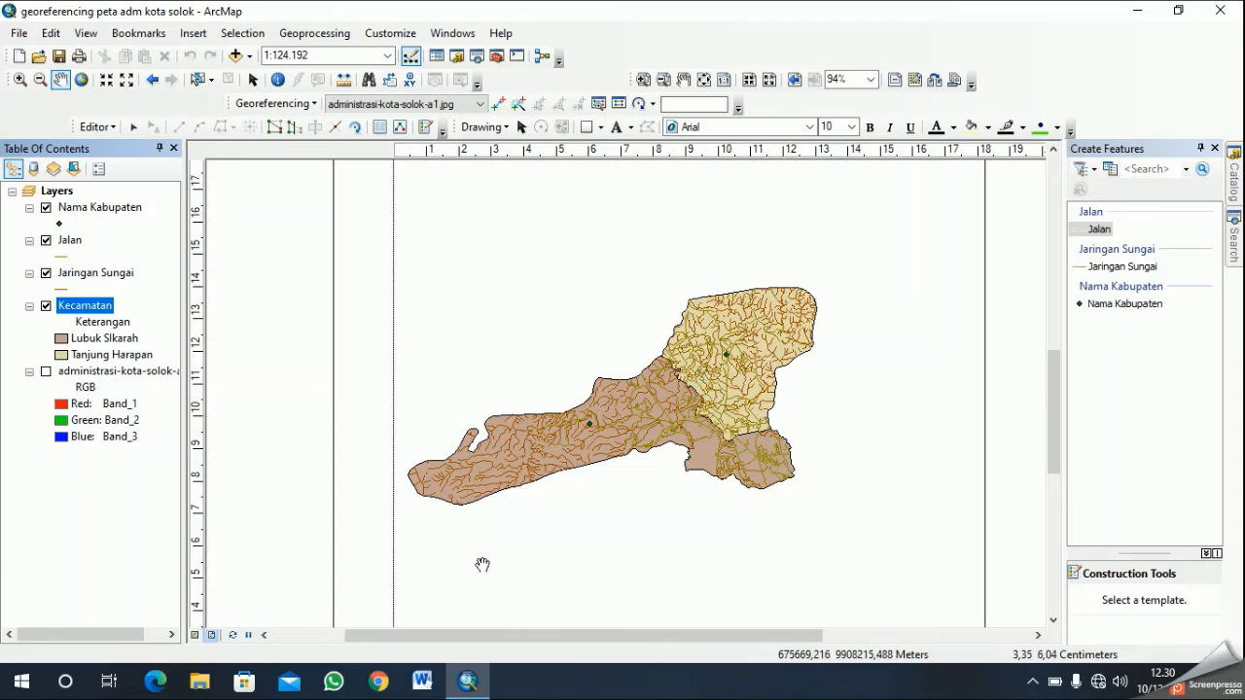
- Reposition the Kota Solok map nearer the middle of the layout's data frame and select the frame
{"action": "left_click", "coordinate": [213, 637]}
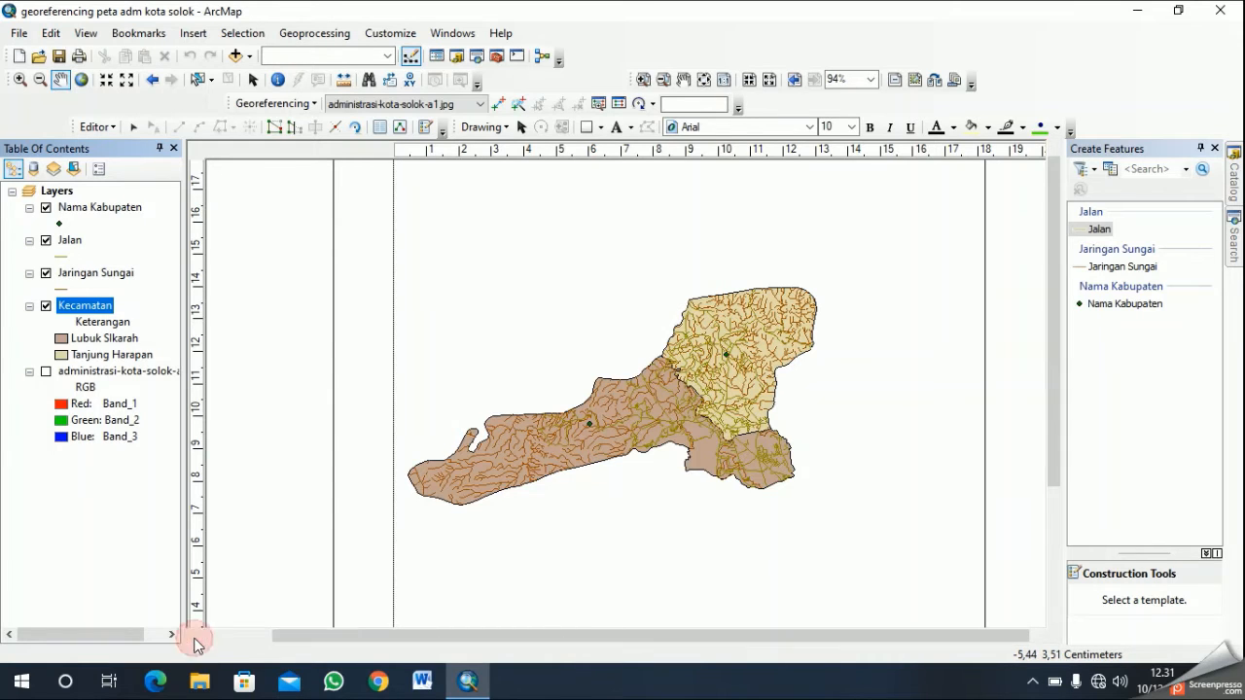
{"action": "left_click", "coordinate": [196, 635]}
{"action": "left_click", "coordinate": [210, 637]}
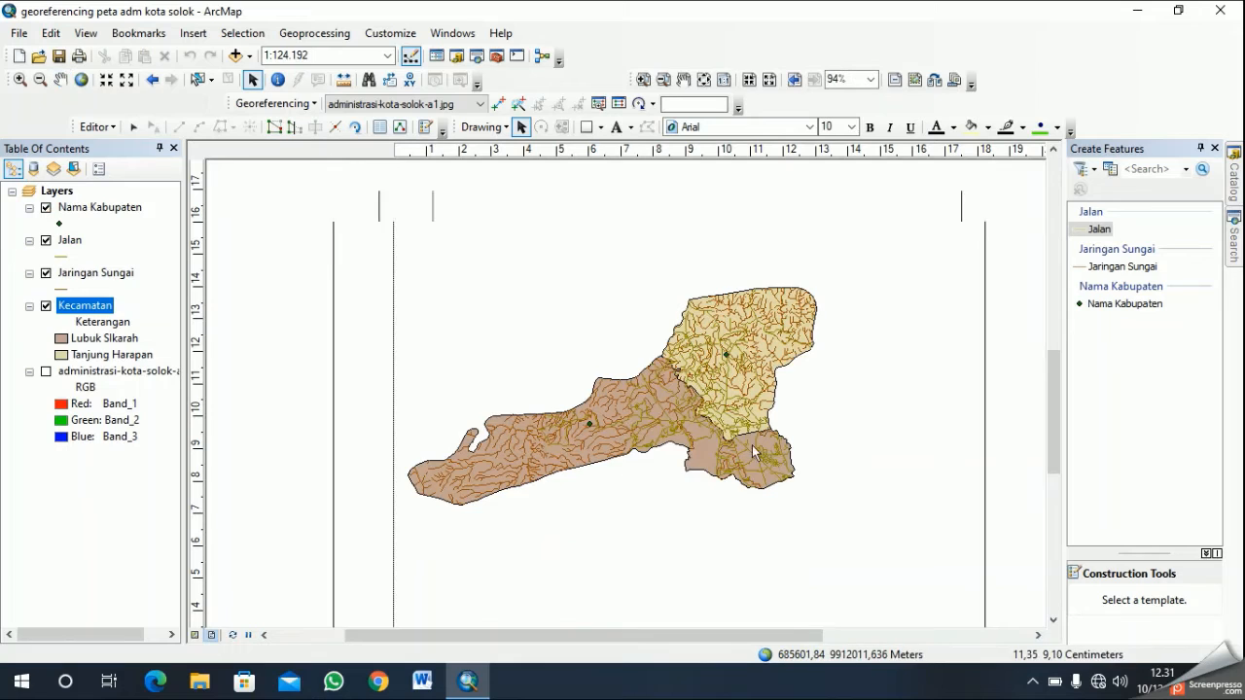
{"action": "scroll", "coordinate": [744, 442], "scroll_direction": "up", "scroll_amount": 3}
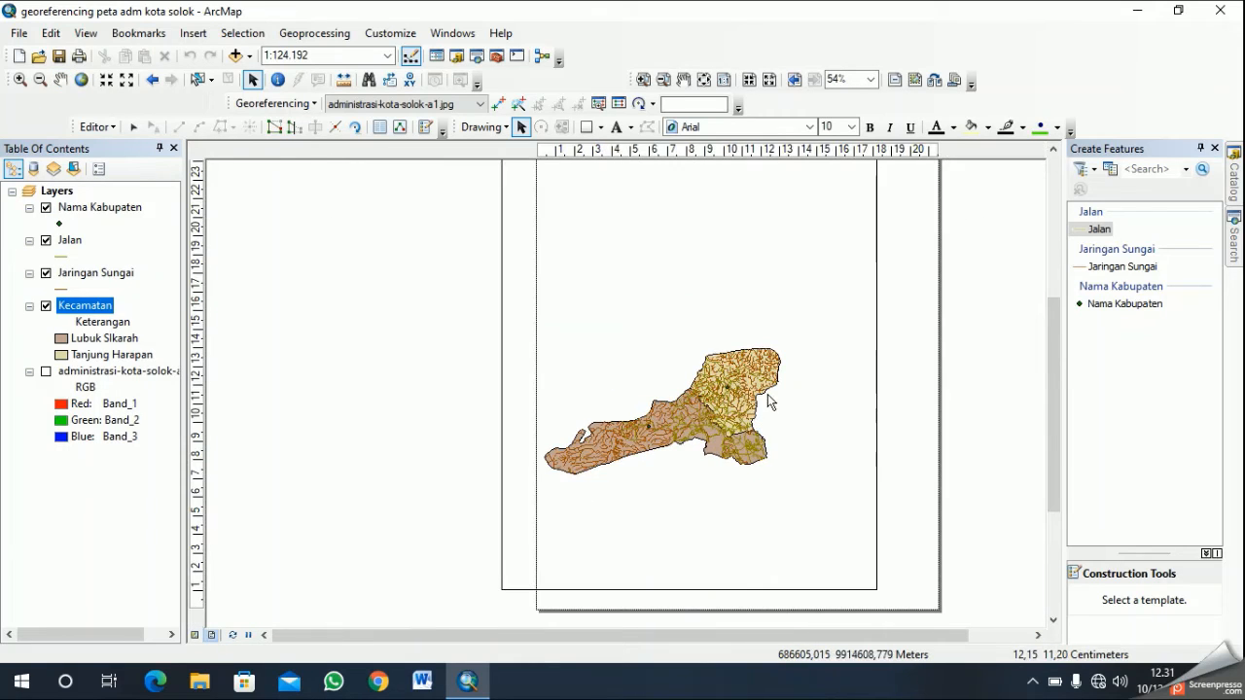
{"action": "left_click", "coordinate": [56, 85]}
{"action": "left_click_drag", "start_coordinate": [774, 422], "coordinate": [857, 460]}
{"action": "left_click_drag", "start_coordinate": [775, 450], "coordinate": [761, 424]}
{"action": "left_click", "coordinate": [870, 561]}
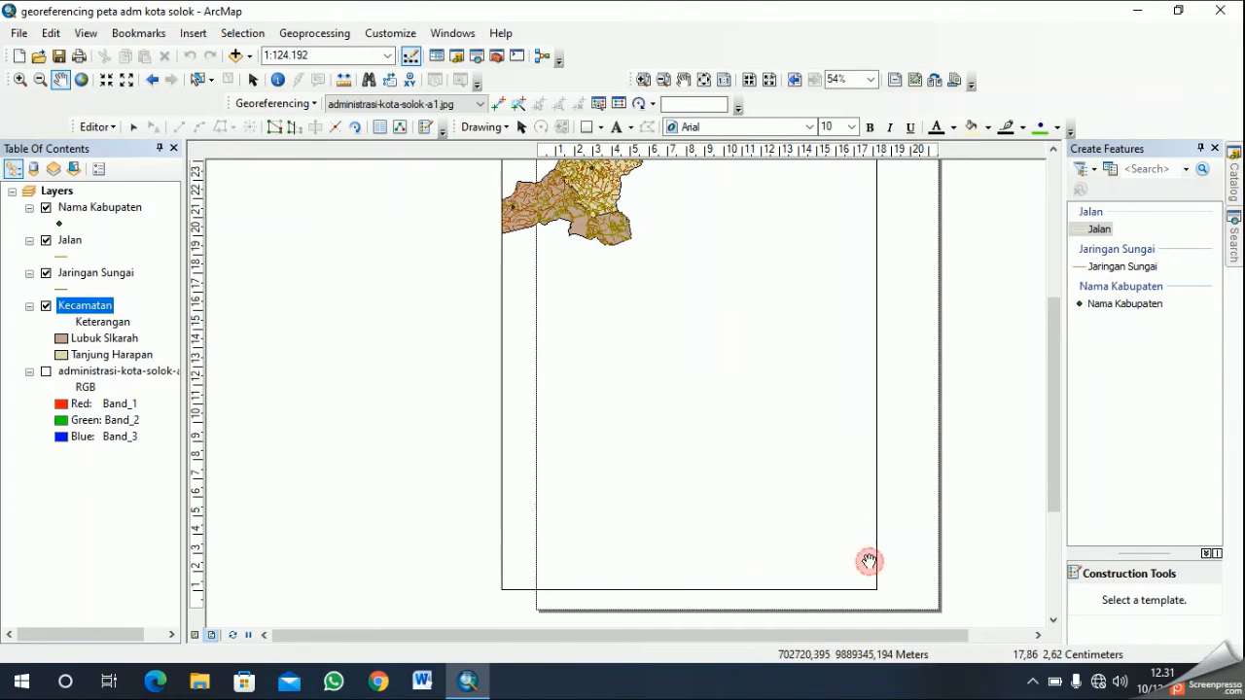
{"action": "left_click_drag", "start_coordinate": [600, 209], "coordinate": [733, 341]}
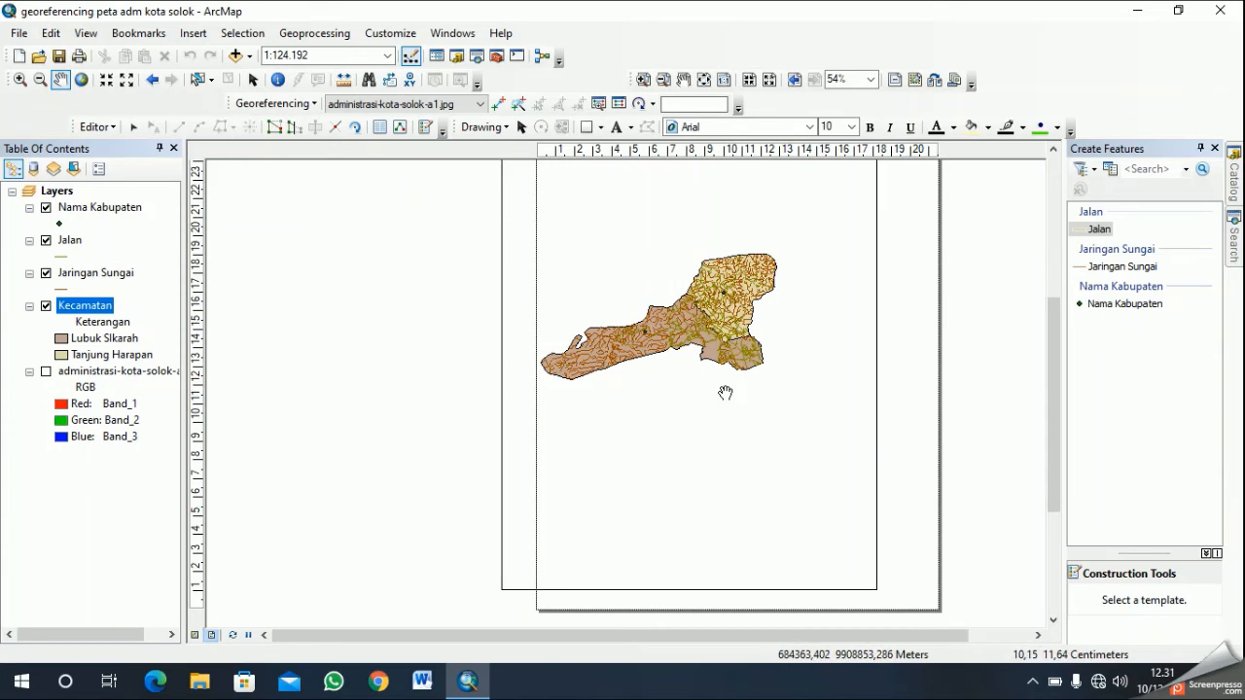
{"action": "left_click_drag", "start_coordinate": [650, 339], "coordinate": [745, 349]}
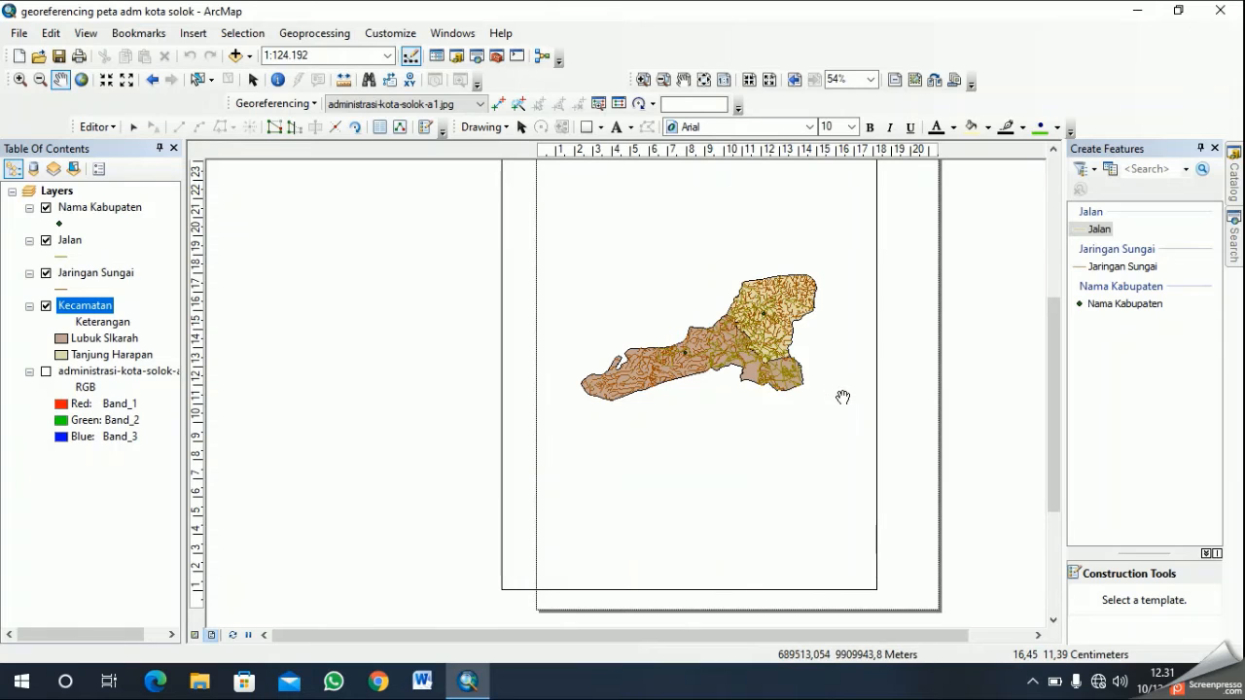
{"action": "left_click", "coordinate": [521, 129]}
{"action": "left_click", "coordinate": [737, 453]}
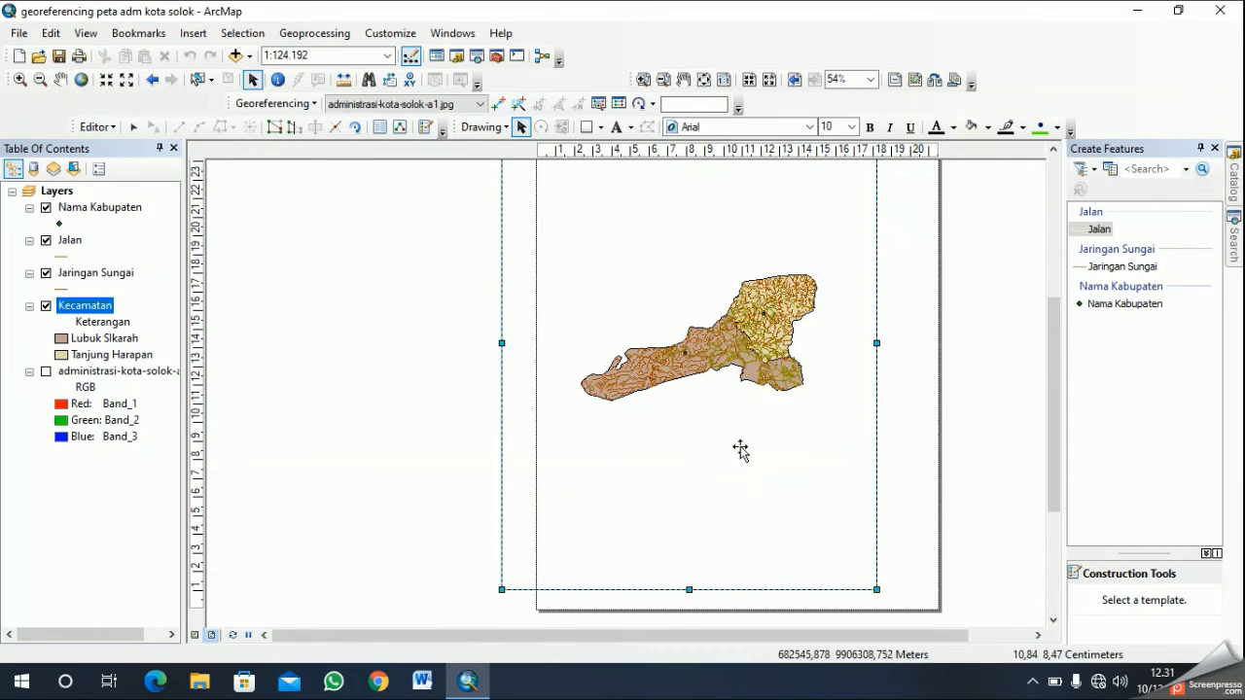
{"action": "right_click", "coordinate": [584, 49]}
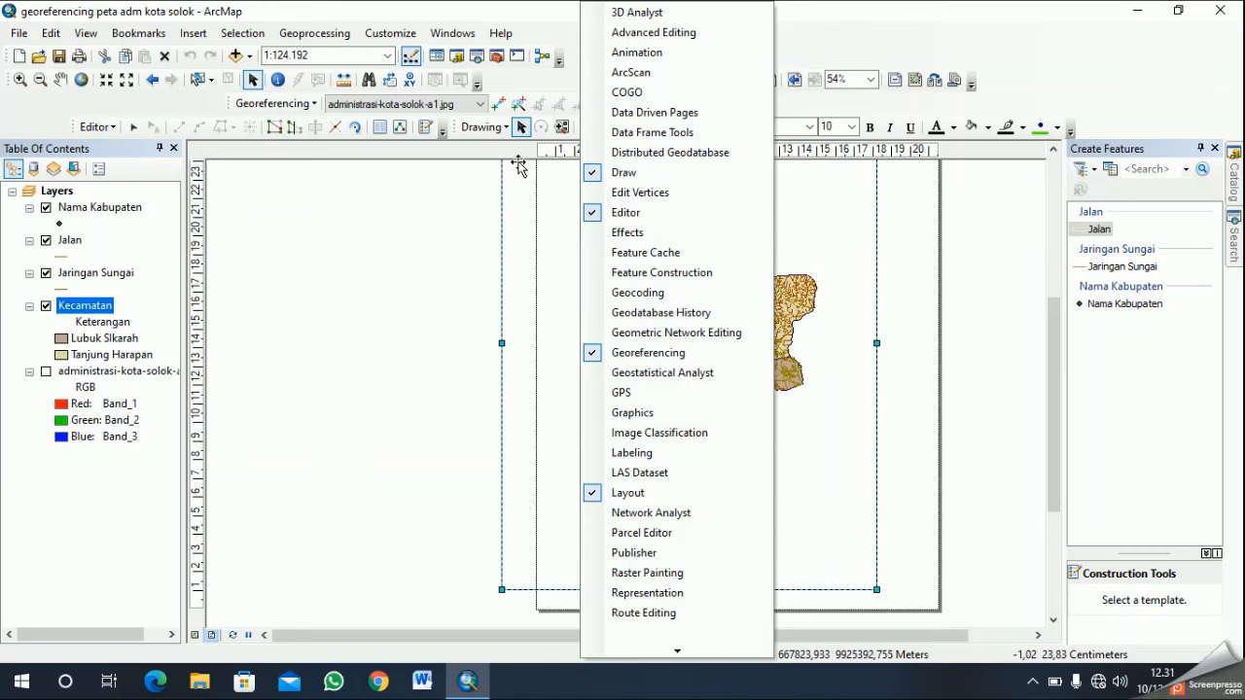
{"action": "left_click", "coordinate": [551, 265]}
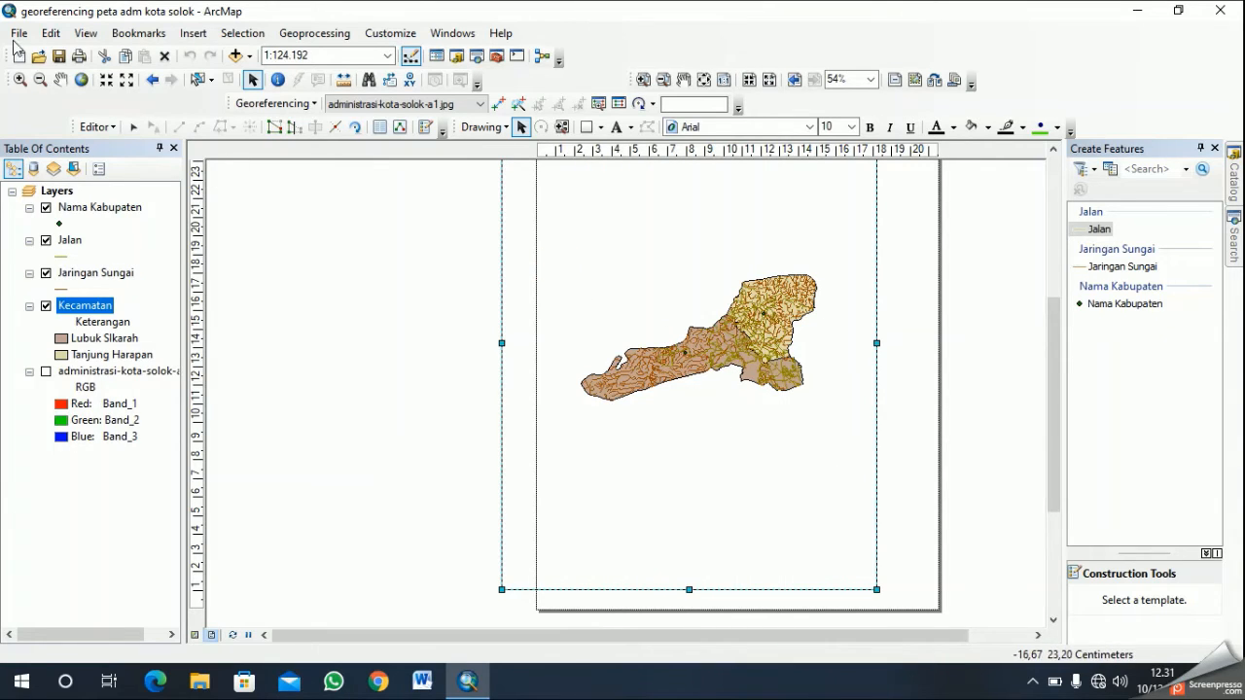
{"action": "left_click", "coordinate": [17, 37]}
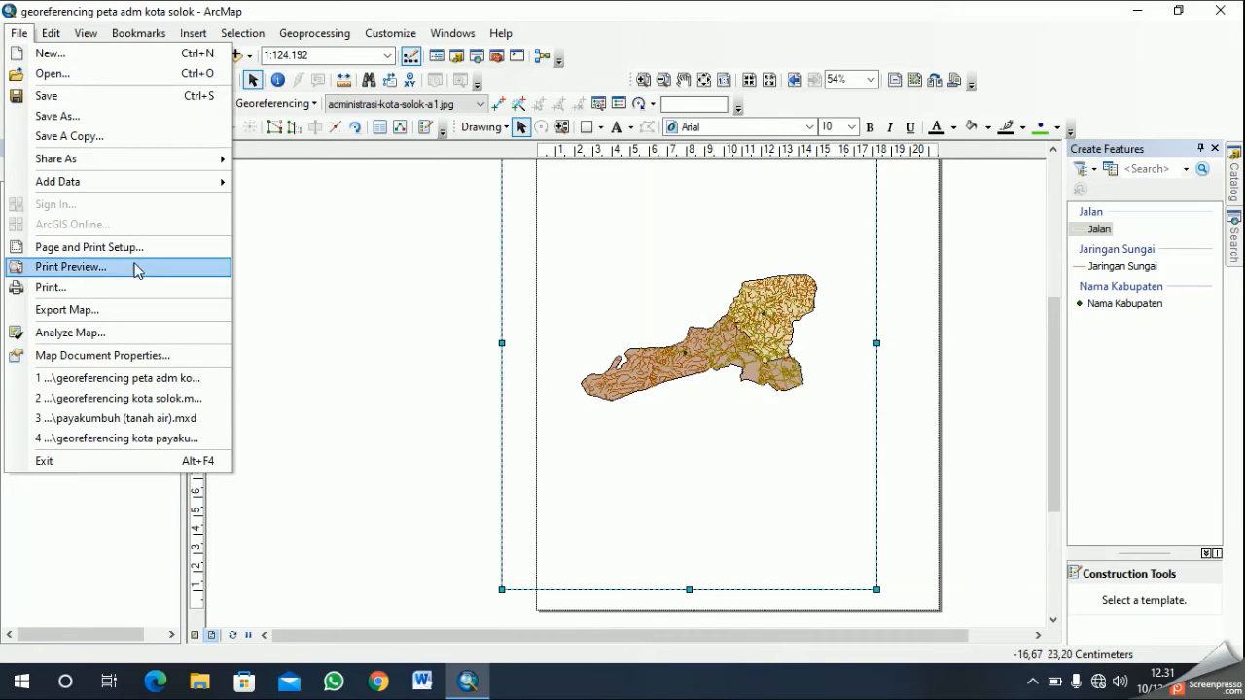
{"action": "left_click", "coordinate": [667, 329]}
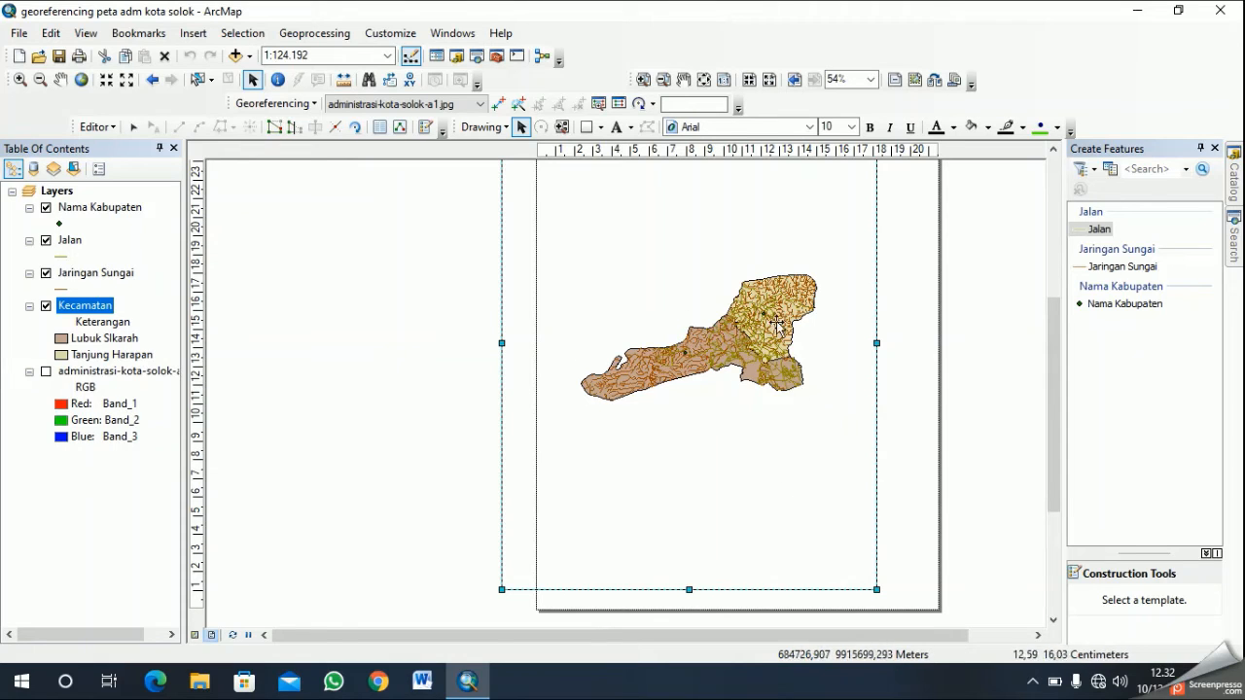
- Set the layout page to A4 paper size in landscape orientation
{"action": "left_click", "coordinate": [18, 33]}
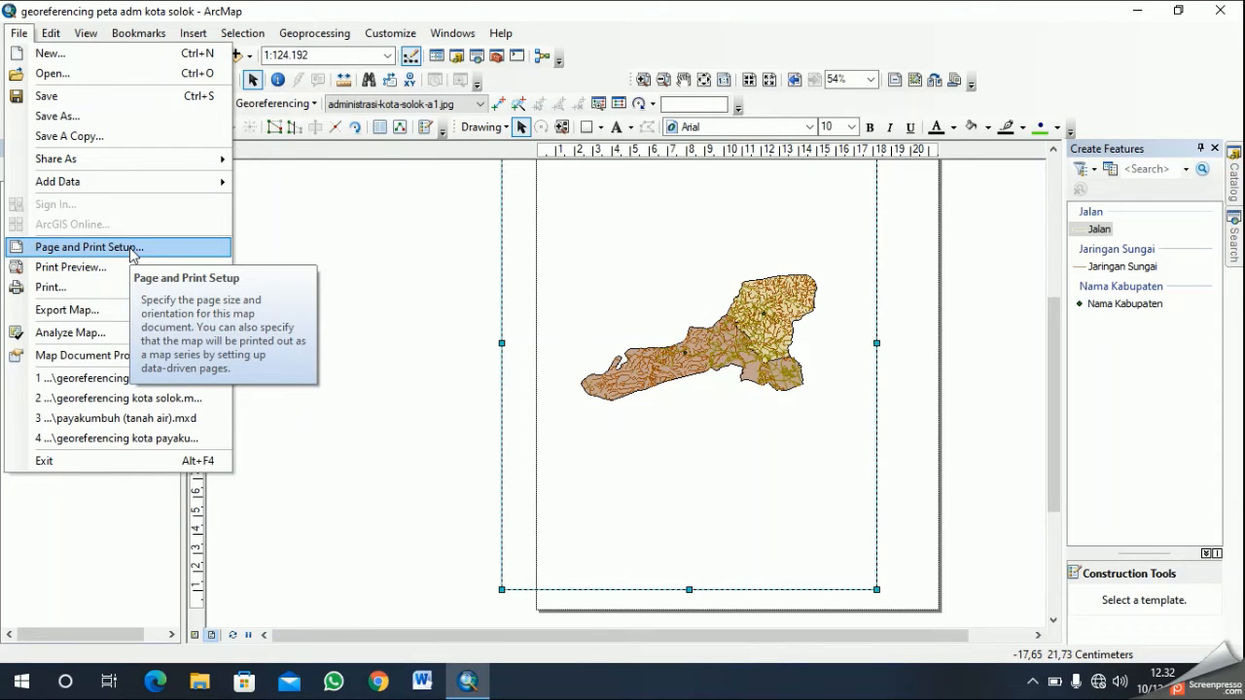
{"action": "left_click", "coordinate": [130, 249]}
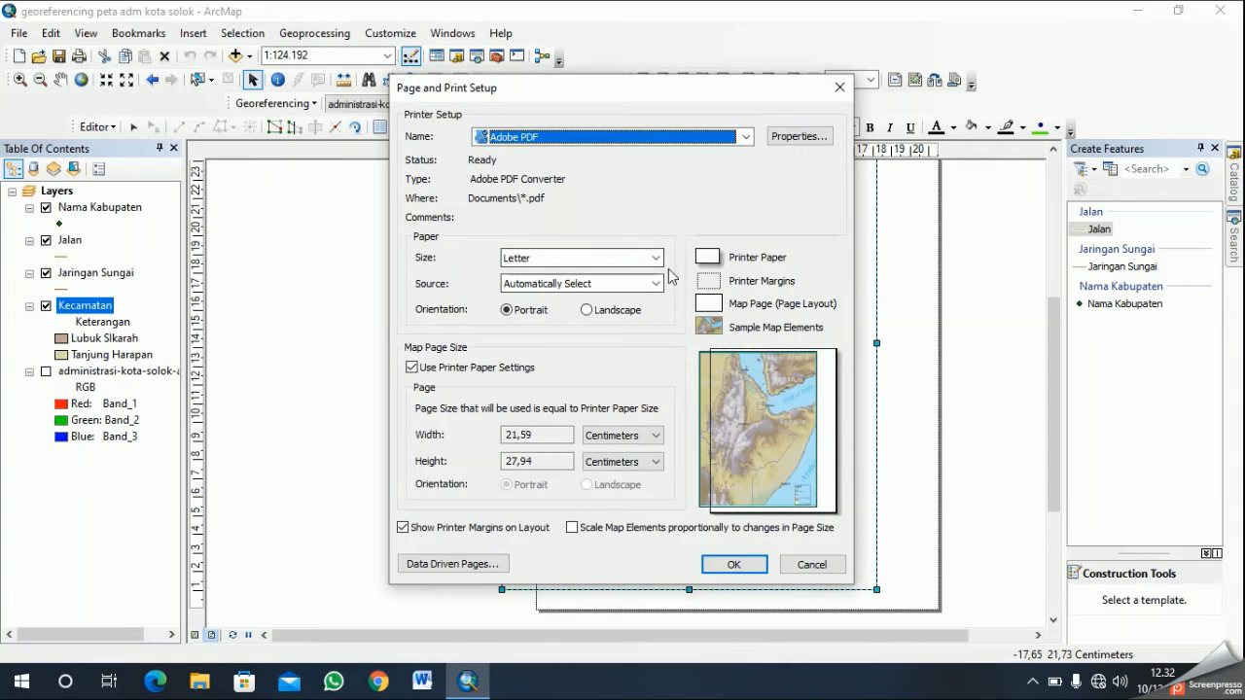
{"action": "left_click", "coordinate": [657, 257]}
{"action": "scroll", "coordinate": [613, 315], "scroll_direction": "up", "scroll_amount": 10}
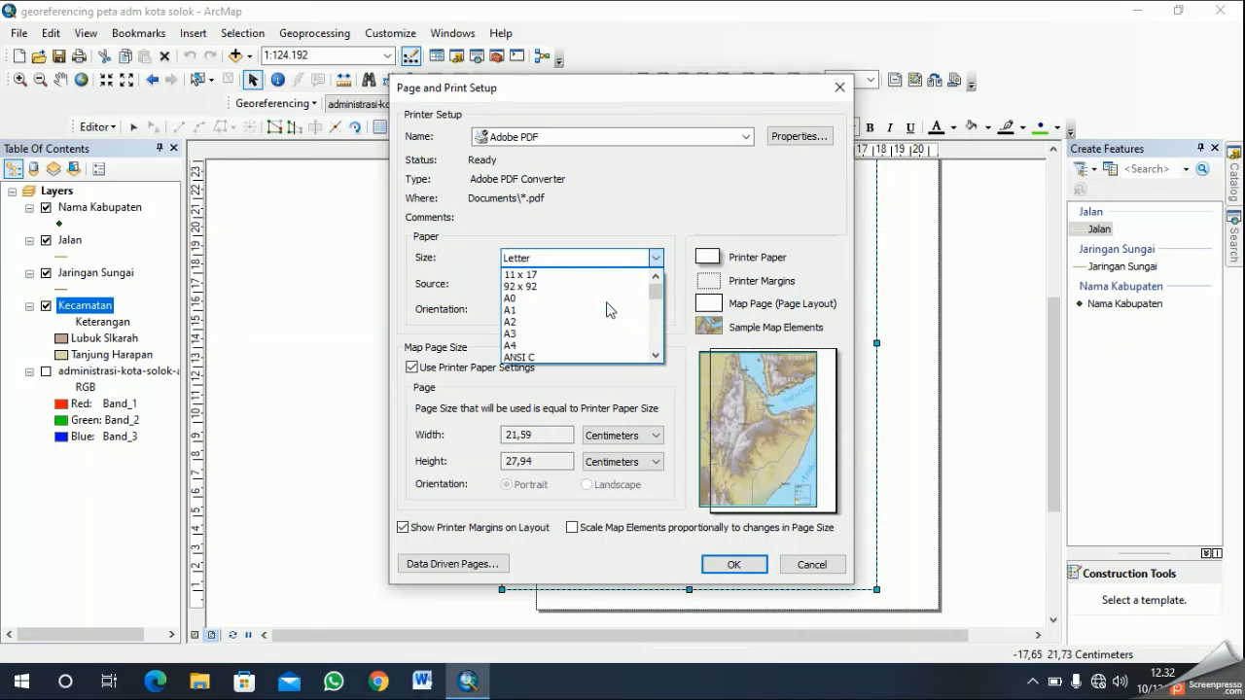
{"action": "left_click", "coordinate": [558, 345]}
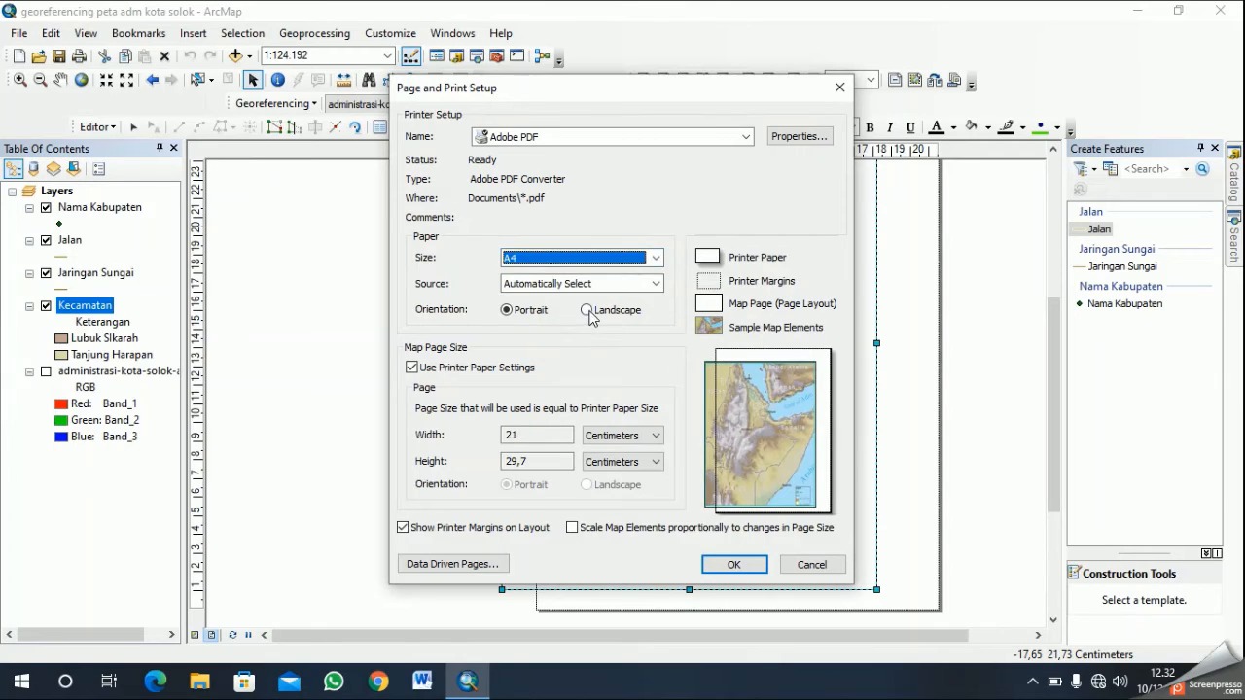
{"action": "left_click", "coordinate": [590, 313]}
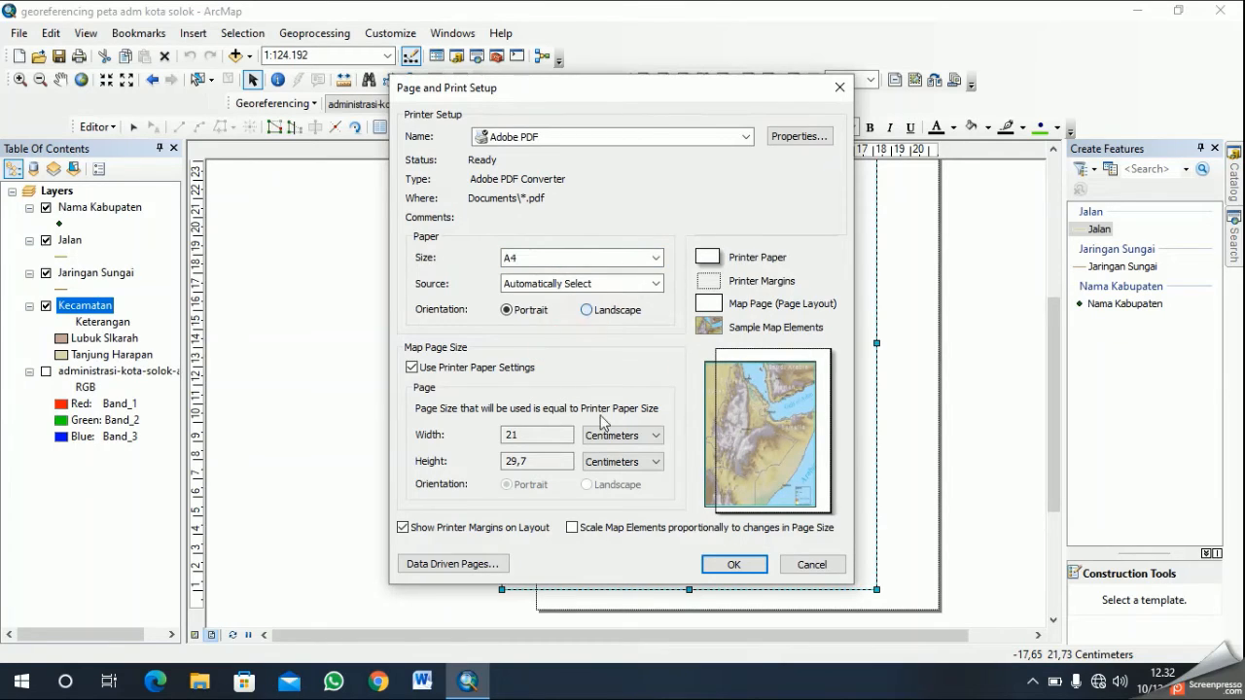
{"action": "left_click", "coordinate": [731, 565]}
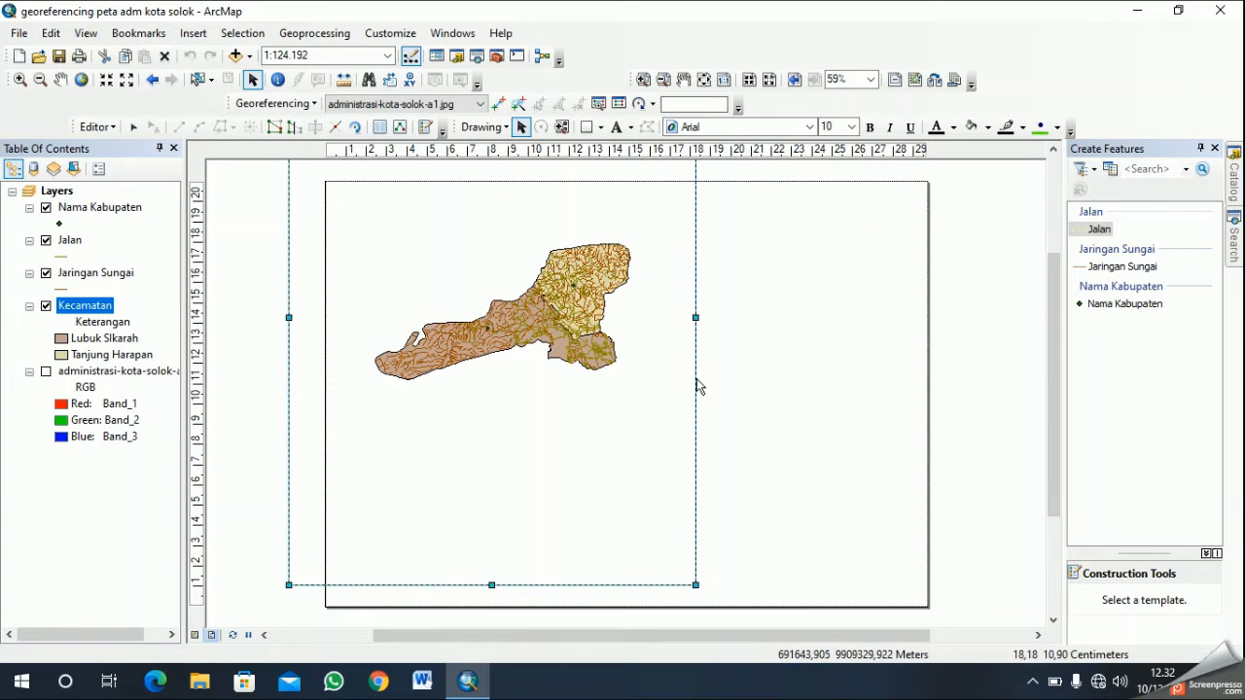
- Move and resize the data frame to fit inside the left part of the landscape page, leaving a margin around it
{"action": "scroll", "coordinate": [593, 375], "scroll_direction": "up", "scroll_amount": 3}
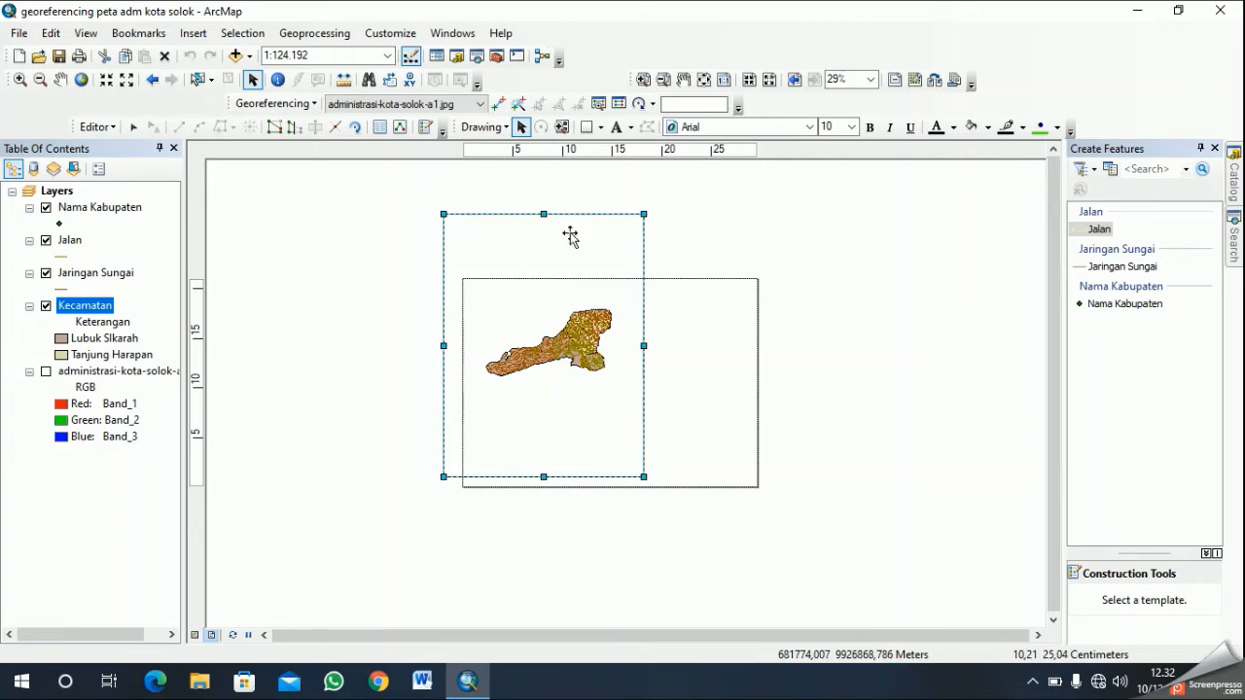
{"action": "left_click_drag", "start_coordinate": [546, 255], "coordinate": [565, 285]}
{"action": "left_click_drag", "start_coordinate": [442, 383], "coordinate": [475, 383]}
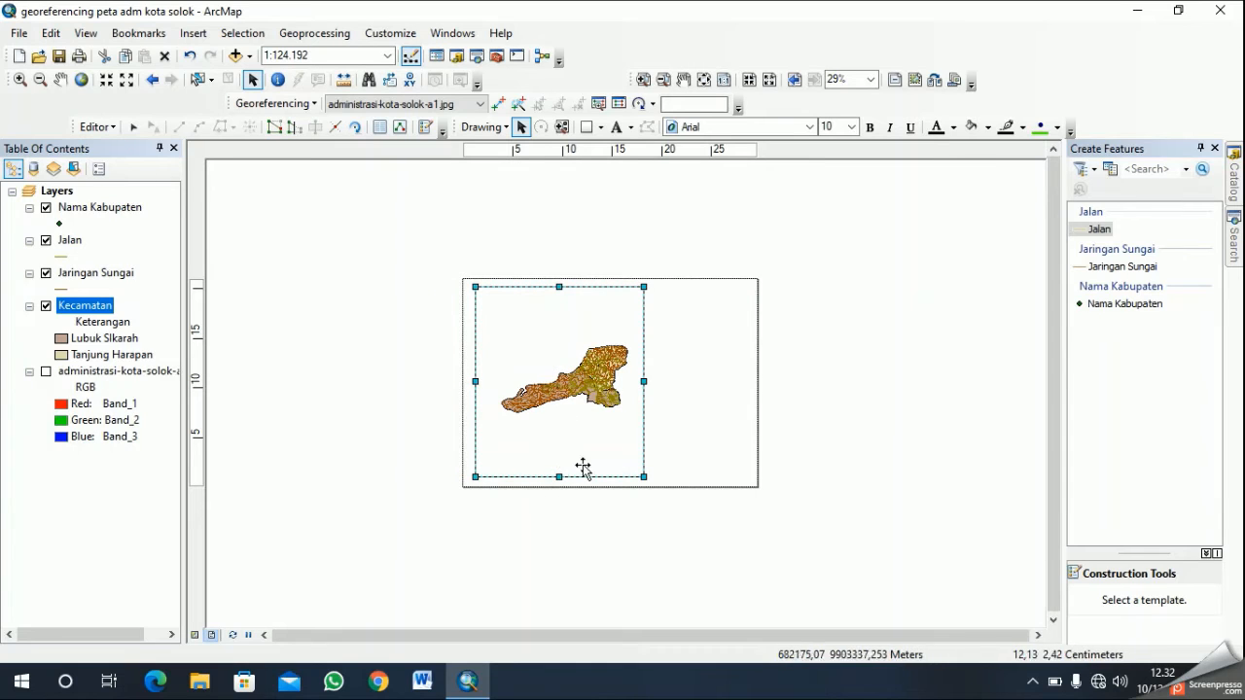
{"action": "left_click_drag", "start_coordinate": [475, 384], "coordinate": [478, 382]}
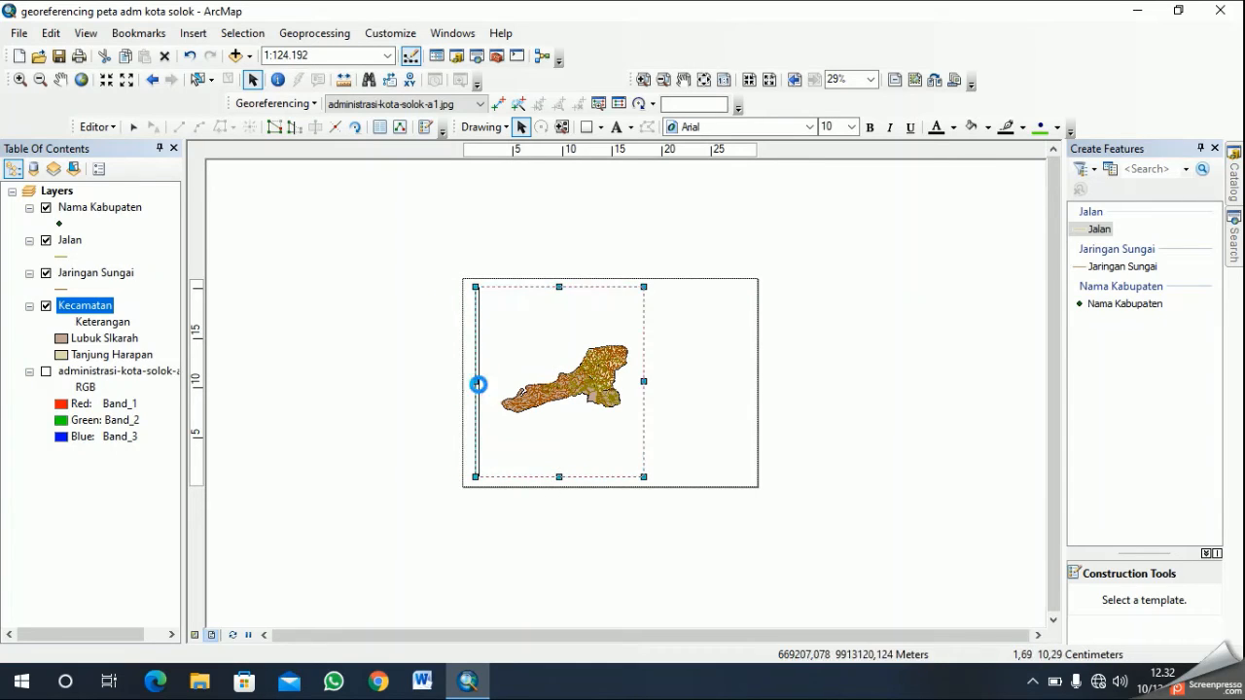
{"action": "left_click_drag", "start_coordinate": [562, 288], "coordinate": [561, 297]}
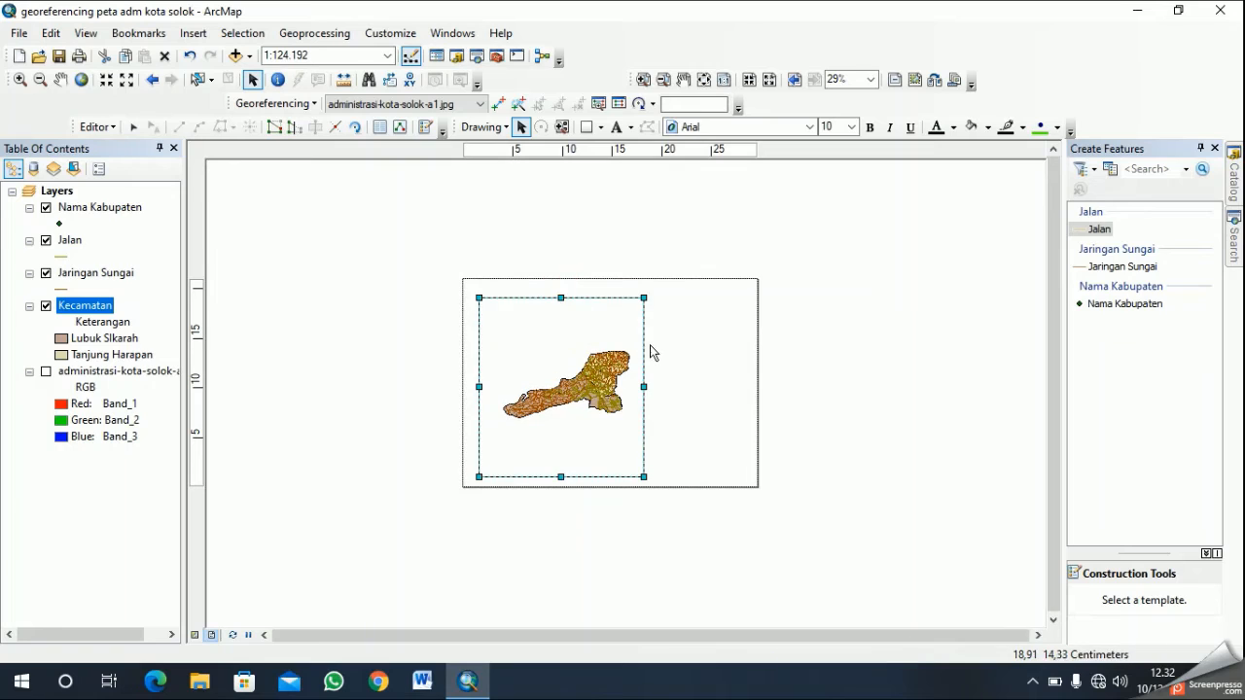
{"action": "scroll", "coordinate": [650, 353], "scroll_direction": "up", "scroll_amount": 2}
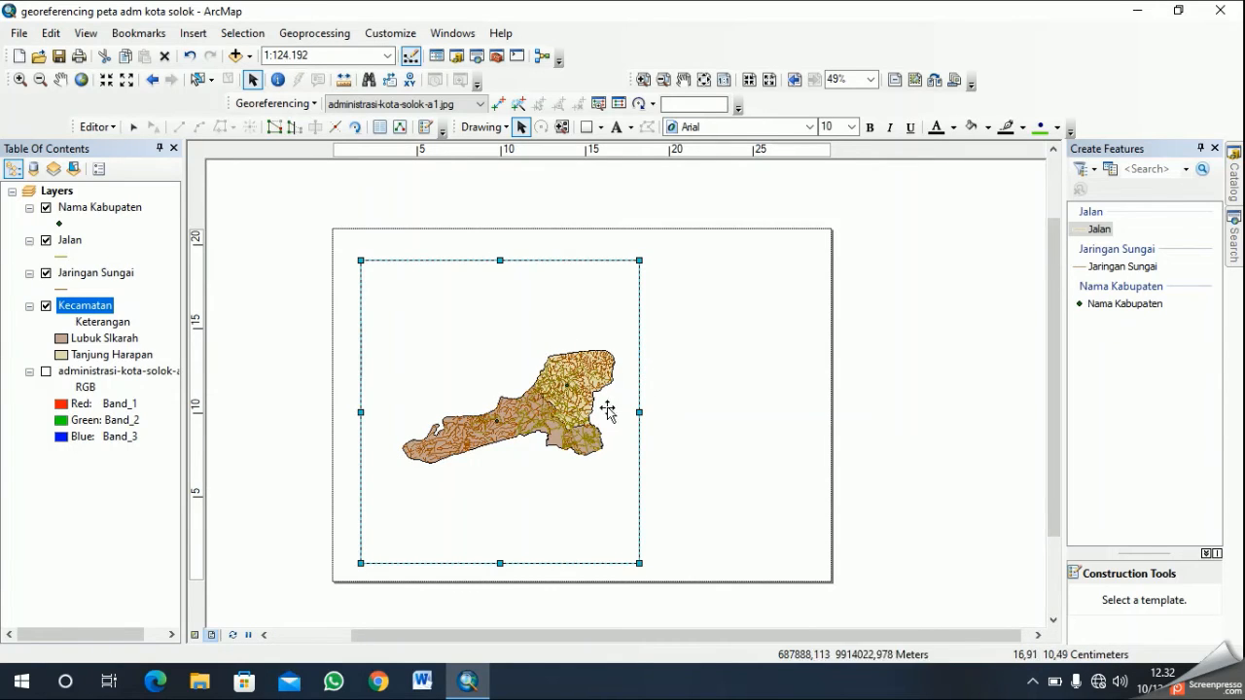
{"action": "mouse_move", "coordinate": [526, 407]}
{"action": "left_mouse_down"}
{"action": "mouse_move", "coordinate": [501, 397]}
{"action": "mouse_move", "coordinate": [526, 413]}
{"action": "mouse_move", "coordinate": [524, 386]}
{"action": "mouse_move", "coordinate": [521, 406]}
{"action": "left_mouse_up"}
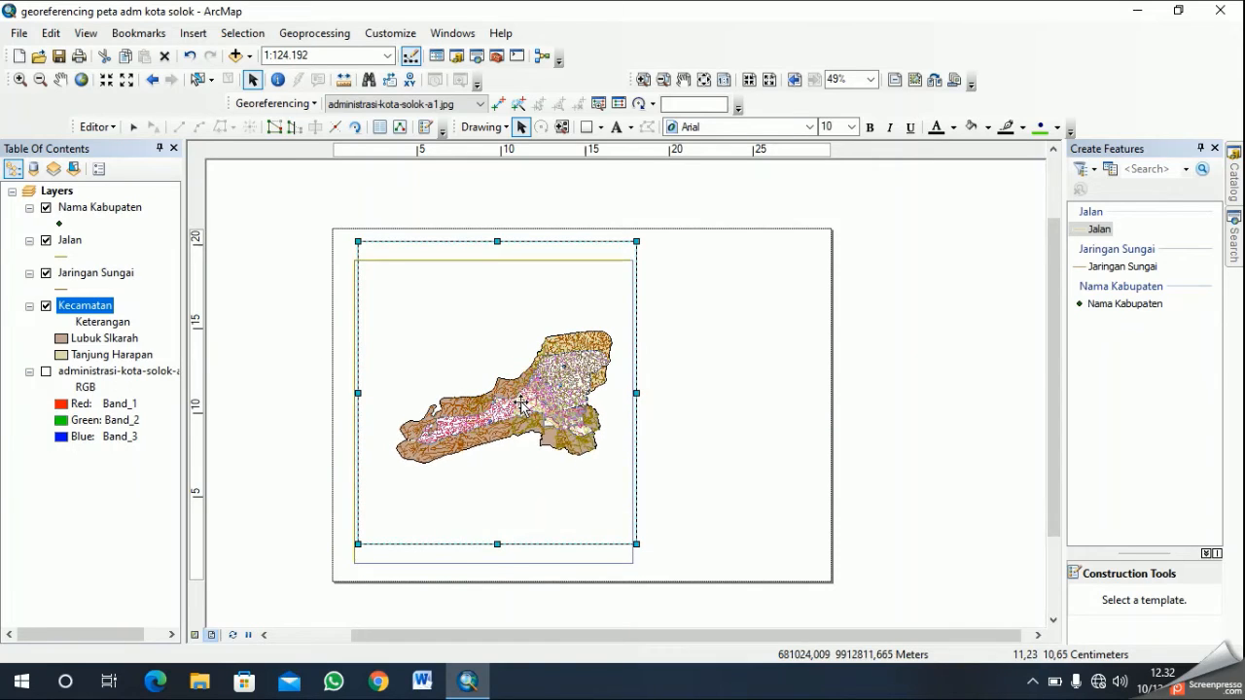
- Draw a rectangle about 29.1 by 20.1 cm just inside the page edges and send it to the back
{"action": "left_click", "coordinate": [586, 126]}
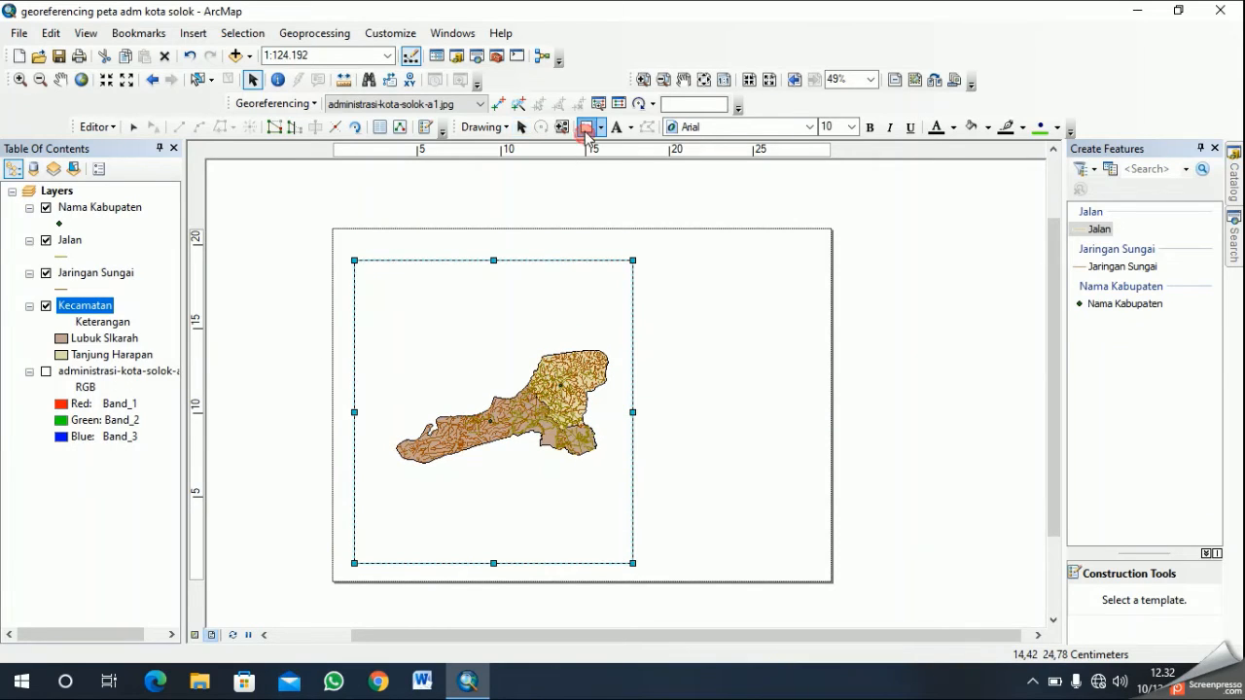
{"action": "left_click_drag", "start_coordinate": [336, 235], "coordinate": [825, 574]}
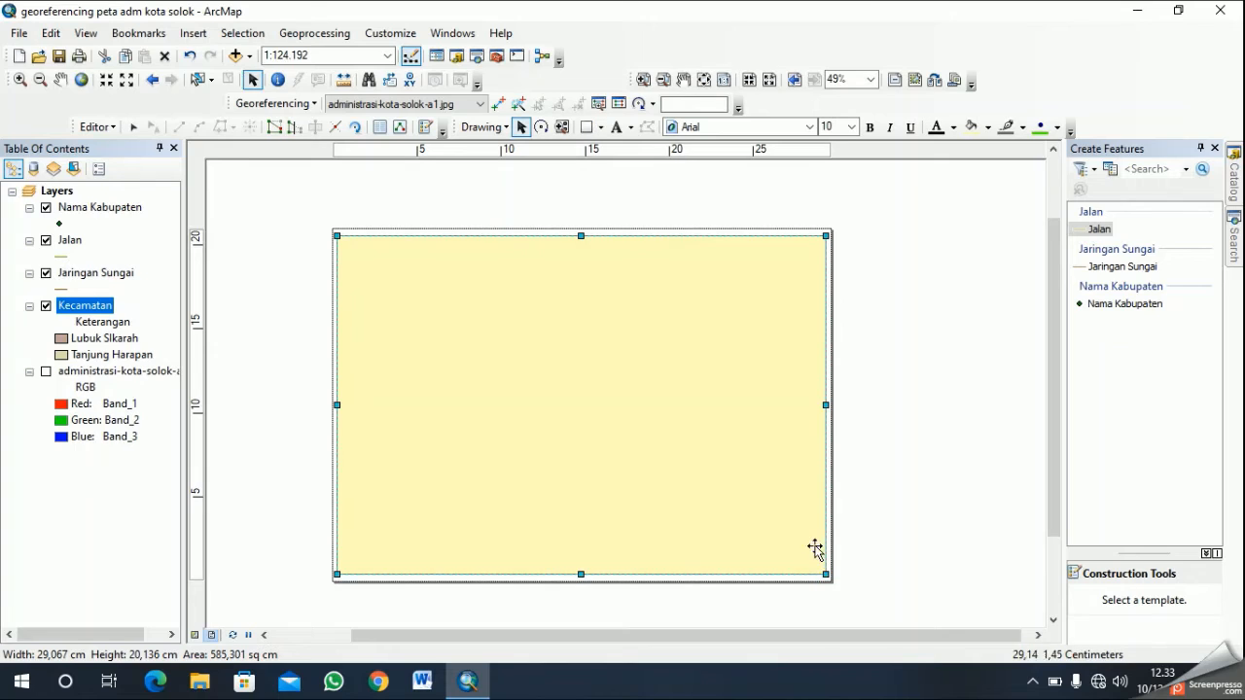
{"action": "right_click", "coordinate": [541, 354]}
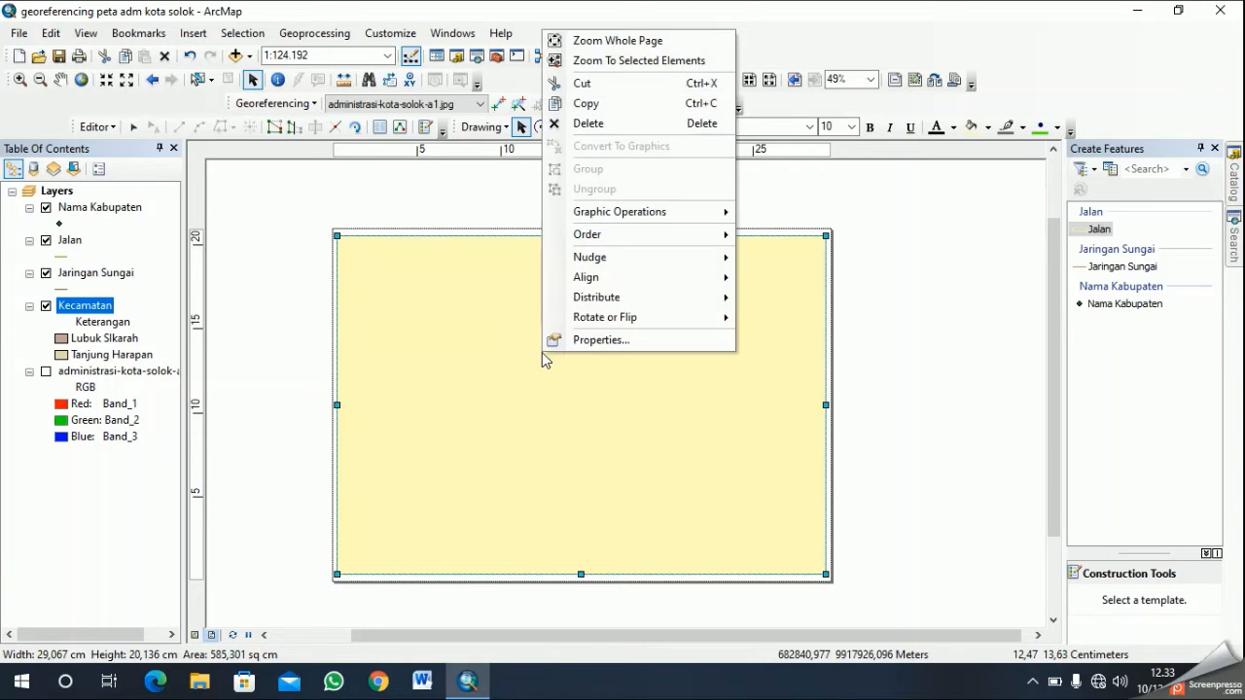
{"action": "mouse_move", "coordinate": [659, 250]}
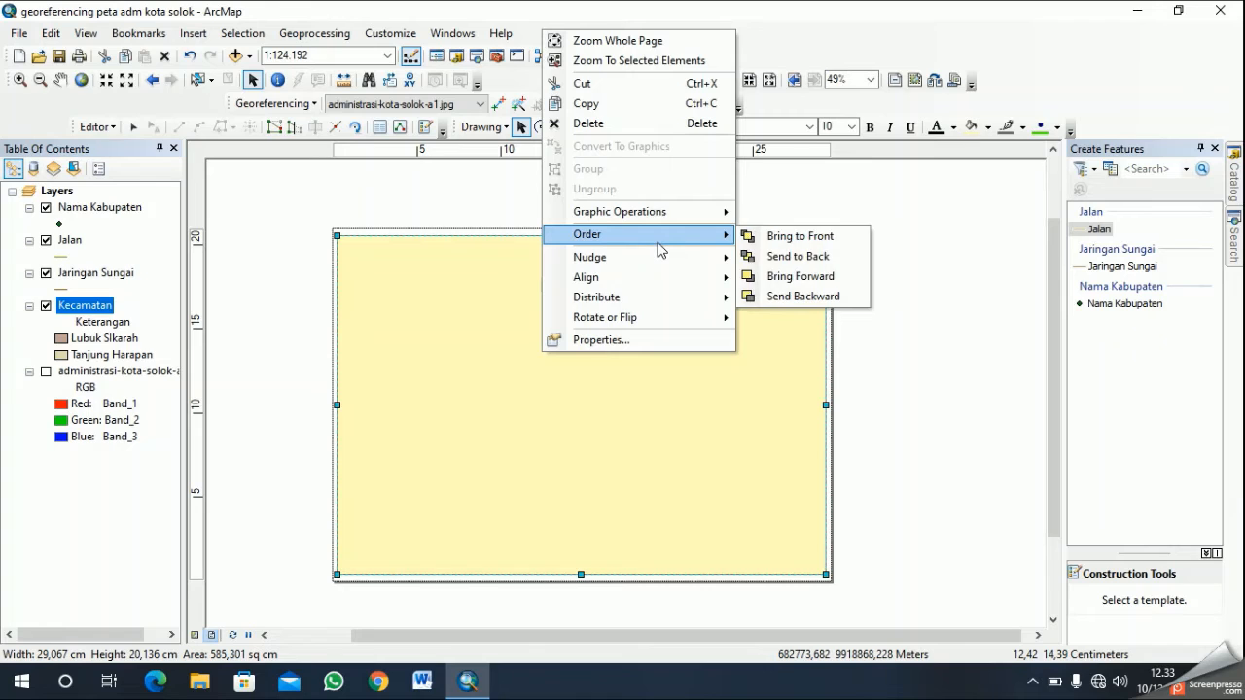
{"action": "left_click", "coordinate": [781, 256]}
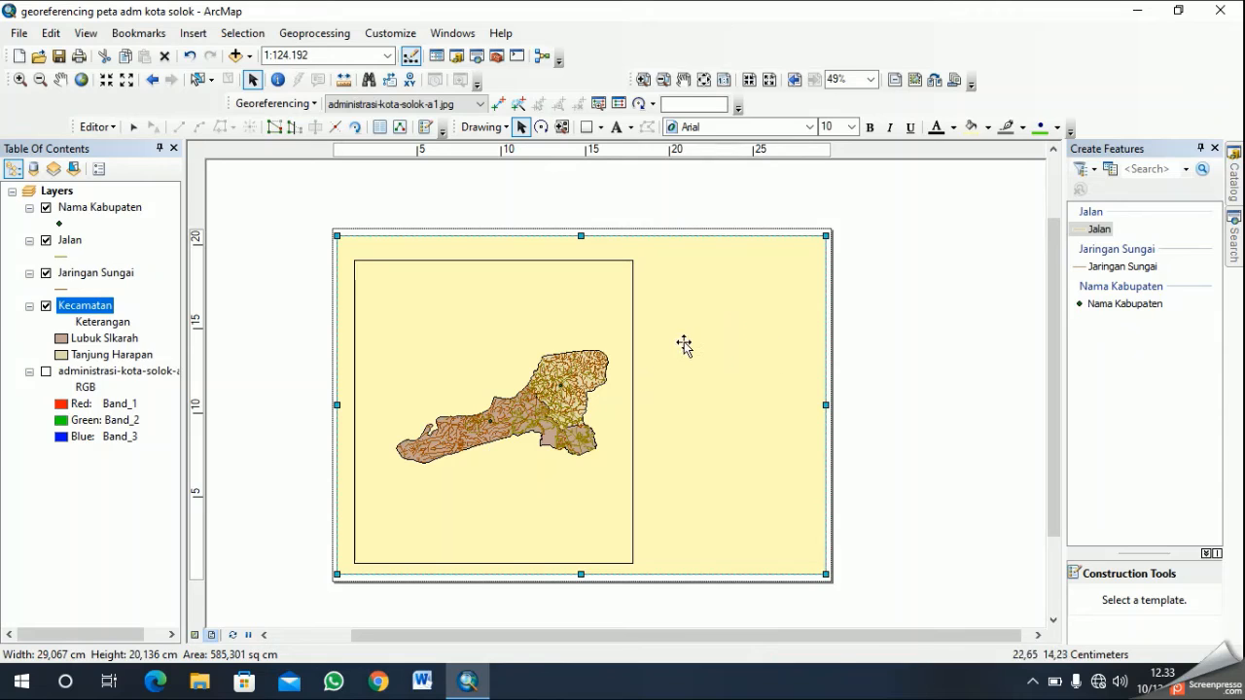
- Try a muted orange fill colour on the background rectangle behind the data frame
{"action": "right_click", "coordinate": [745, 282]}
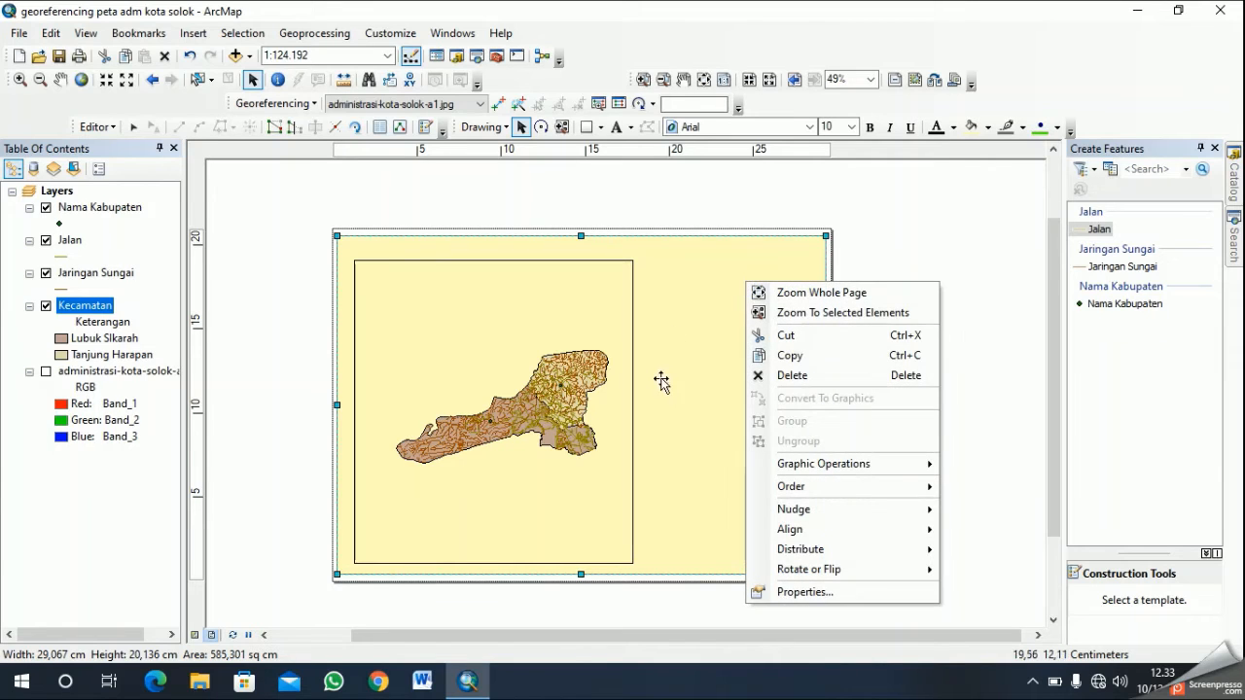
{"action": "left_click", "coordinate": [703, 266]}
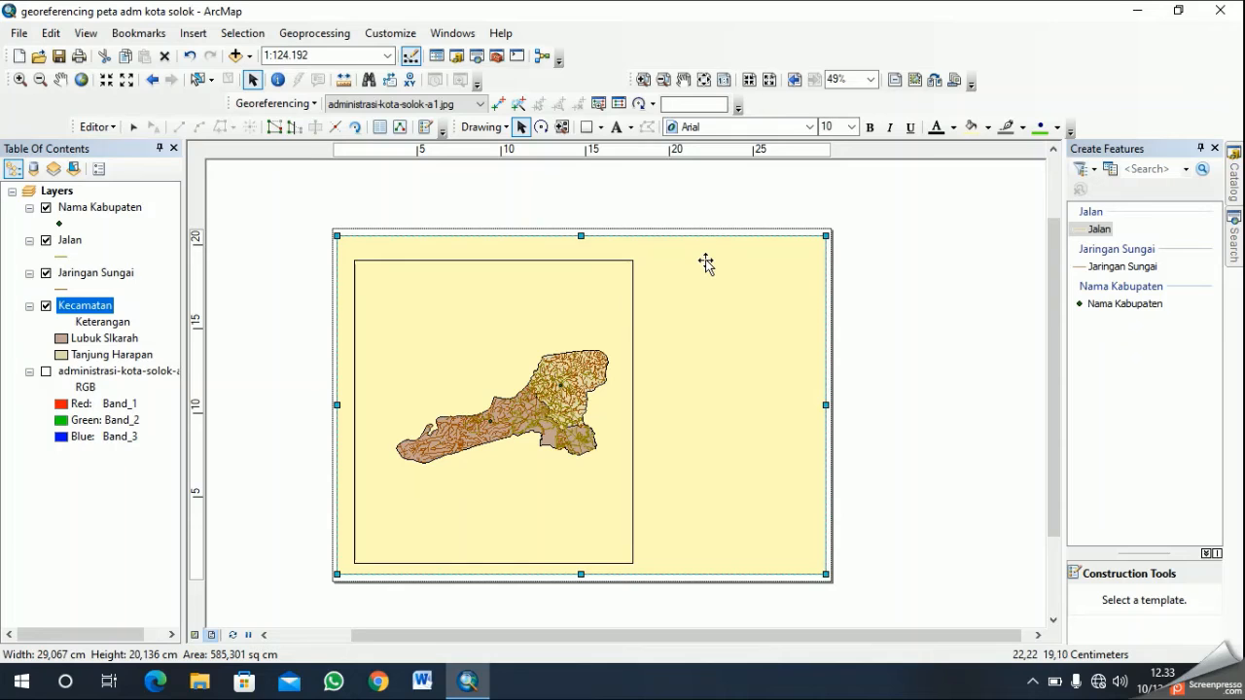
{"action": "right_click", "coordinate": [705, 254]}
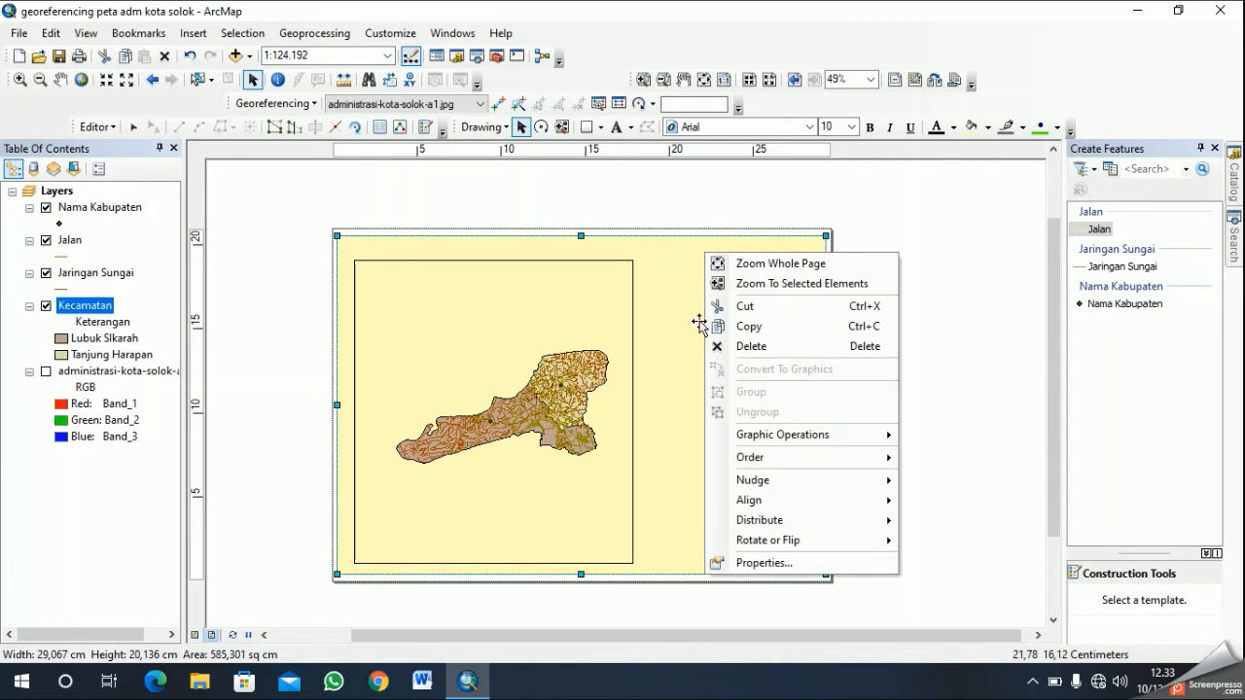
{"action": "left_click", "coordinate": [859, 561]}
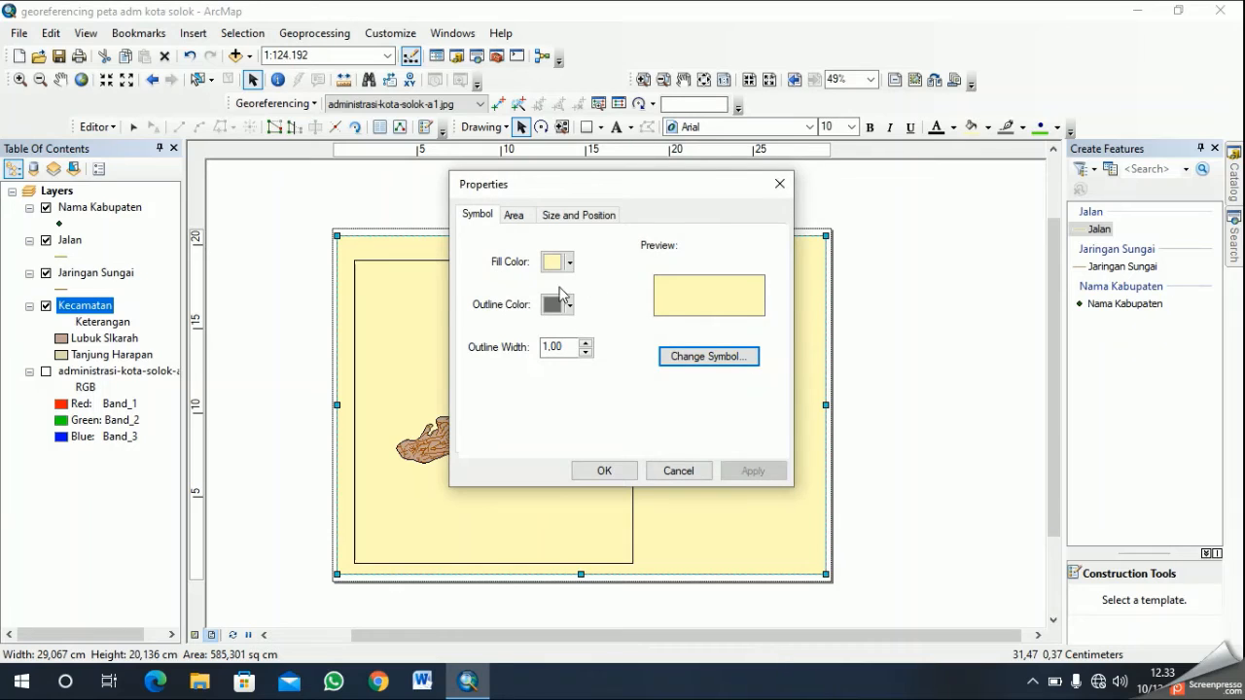
{"action": "left_click", "coordinate": [569, 262]}
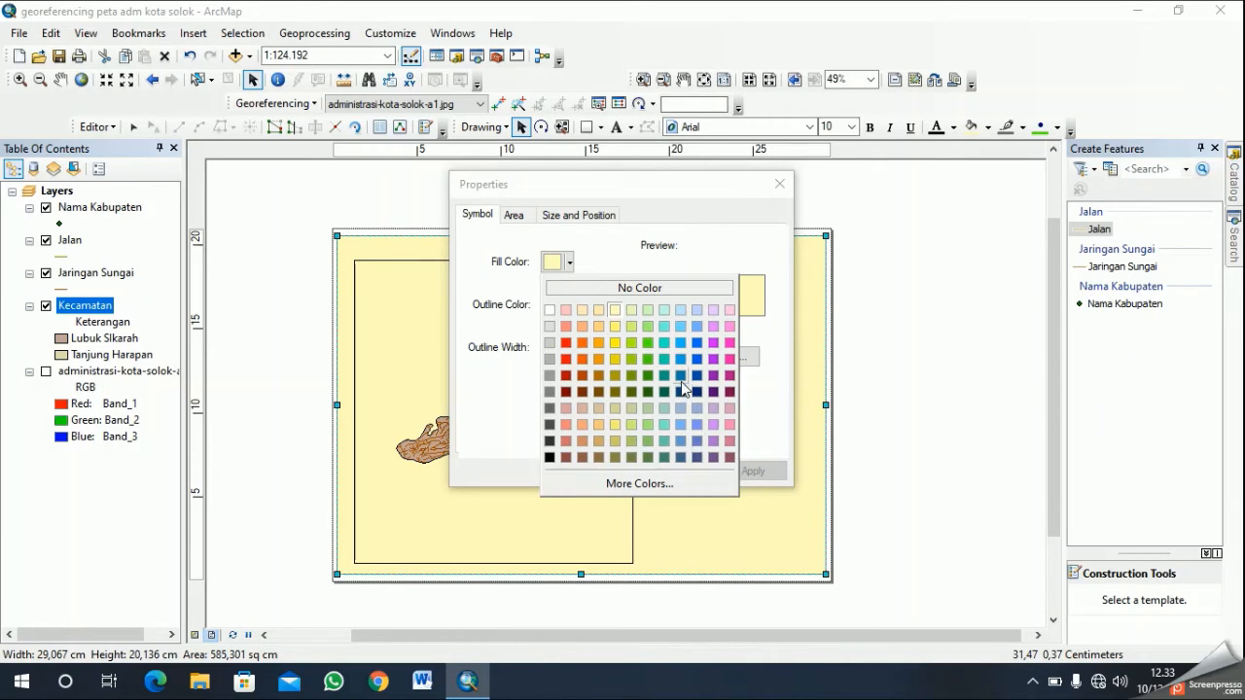
{"action": "left_click", "coordinate": [581, 440]}
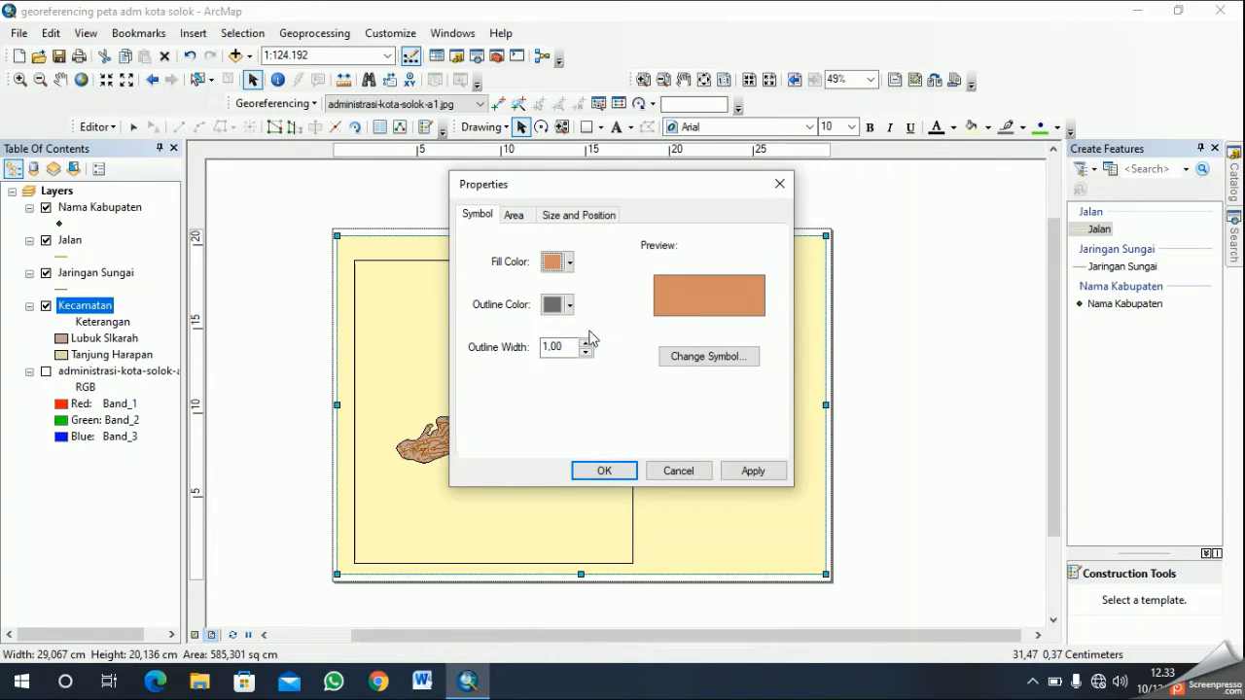
{"action": "left_click", "coordinate": [570, 261]}
{"action": "left_click", "coordinate": [613, 441]}
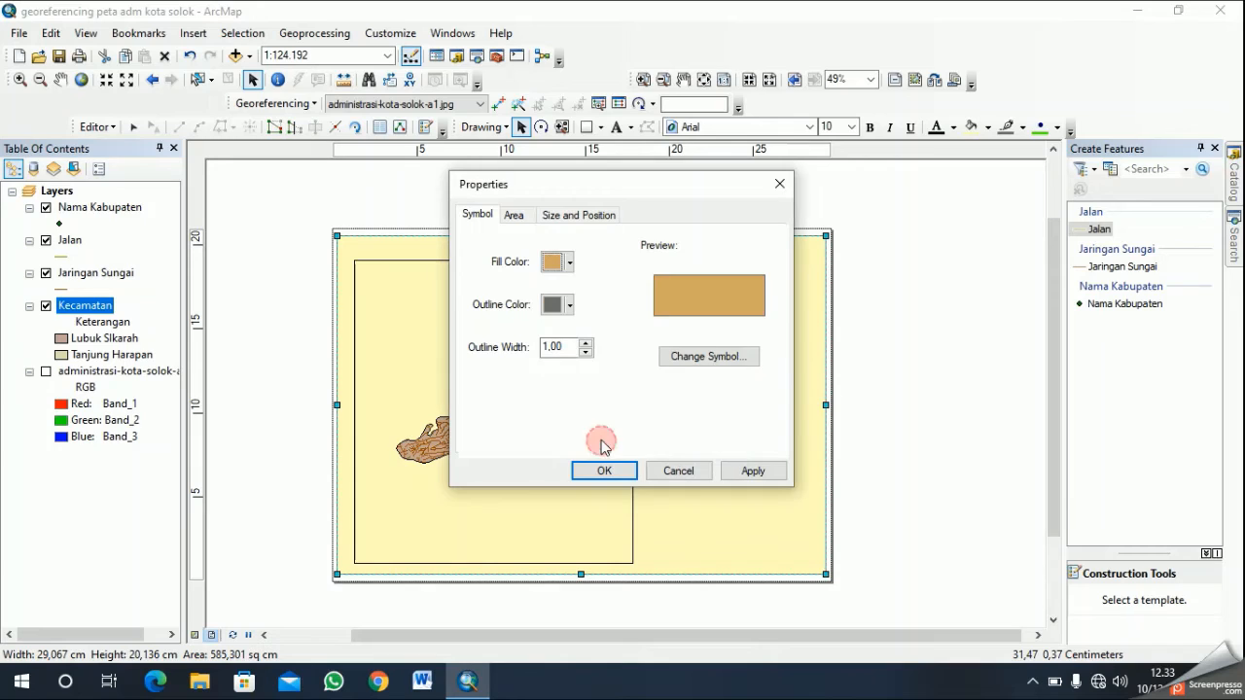
{"action": "left_click", "coordinate": [562, 263]}
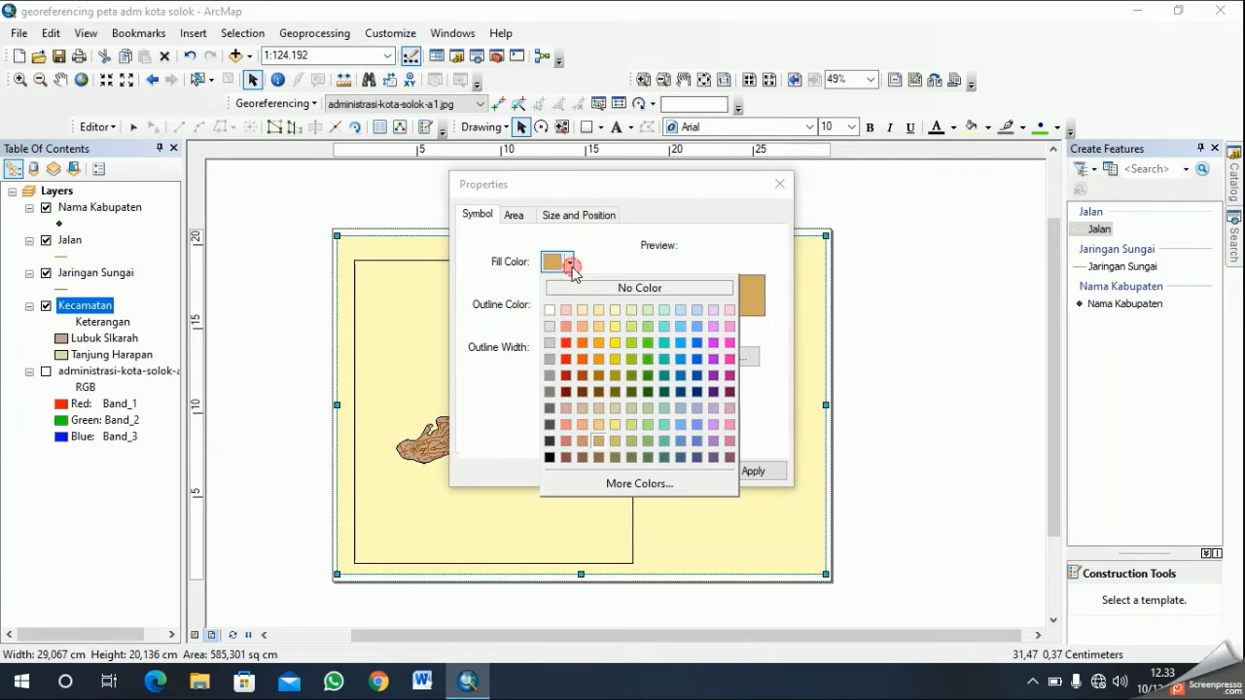
{"action": "left_click", "coordinate": [588, 448]}
{"action": "left_click", "coordinate": [588, 470]}
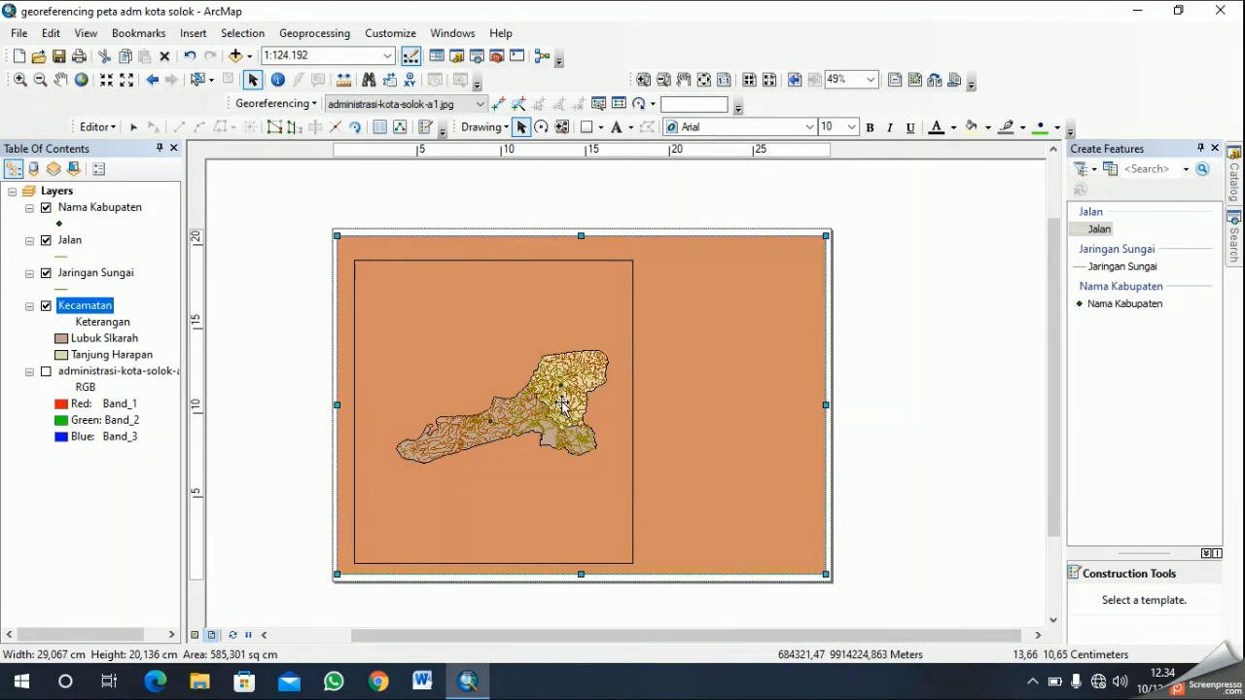
- Try a khaki fill colour on the background rectangle behind the data frame
{"action": "left_click", "coordinate": [661, 319]}
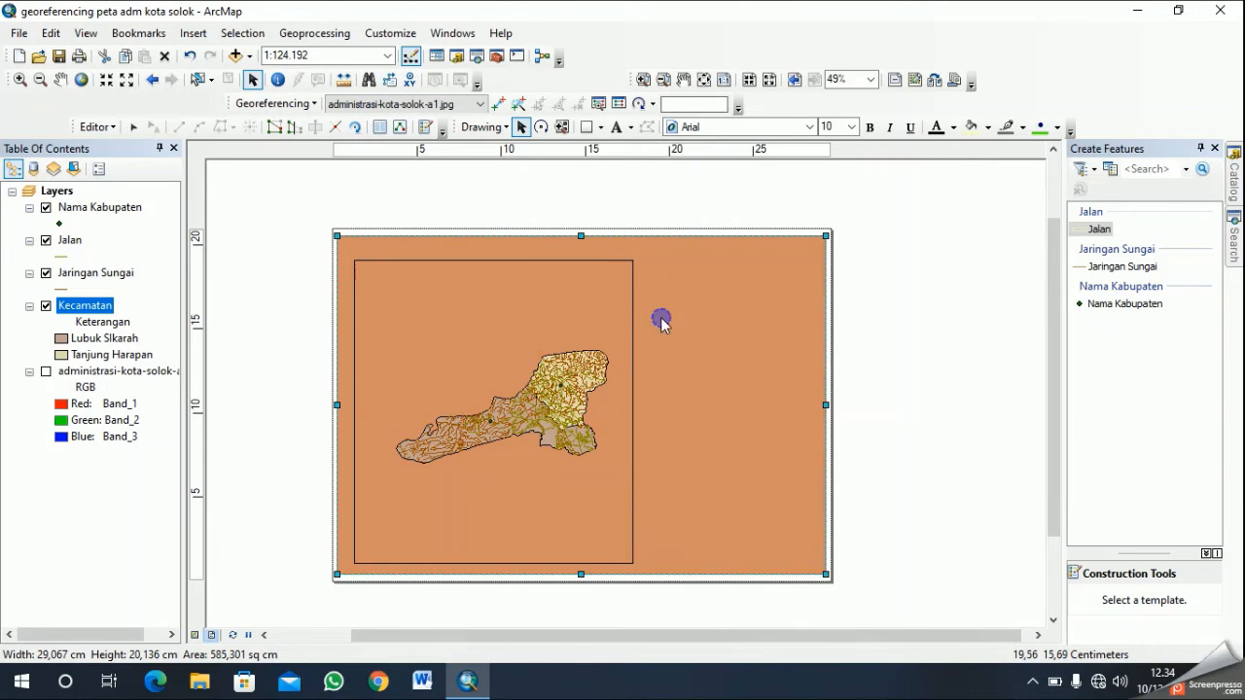
{"action": "right_click", "coordinate": [661, 319]}
{"action": "left_click", "coordinate": [694, 626]}
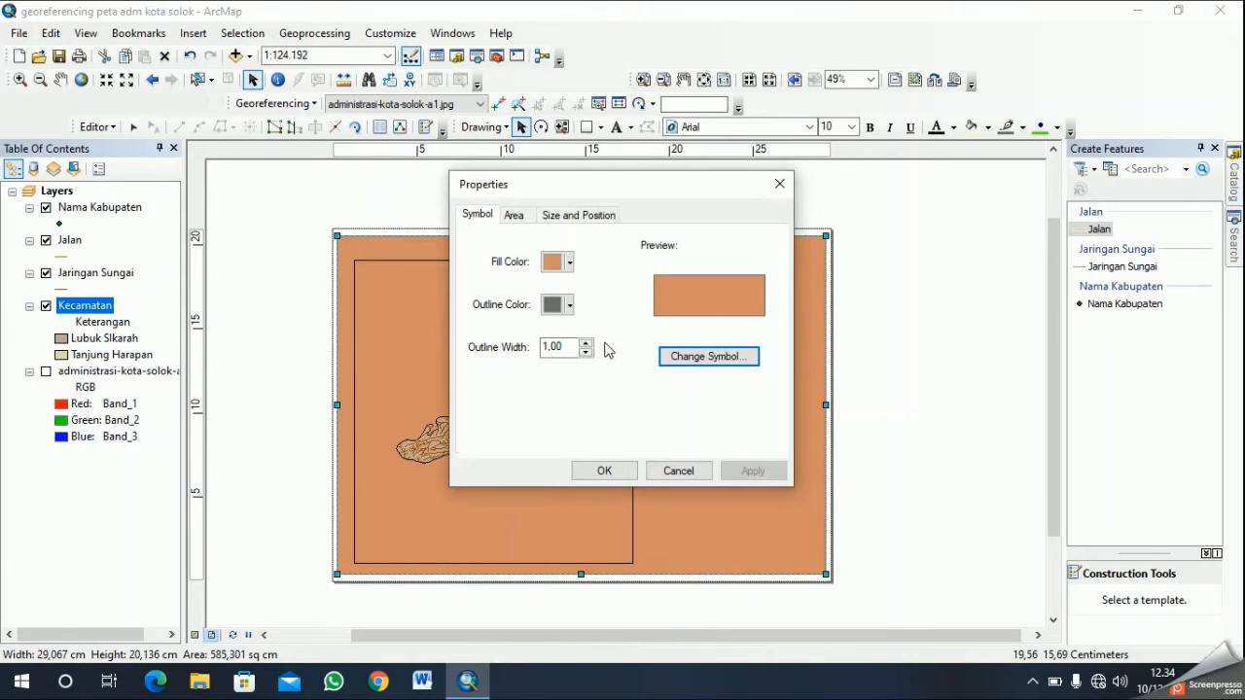
{"action": "left_click", "coordinate": [570, 262]}
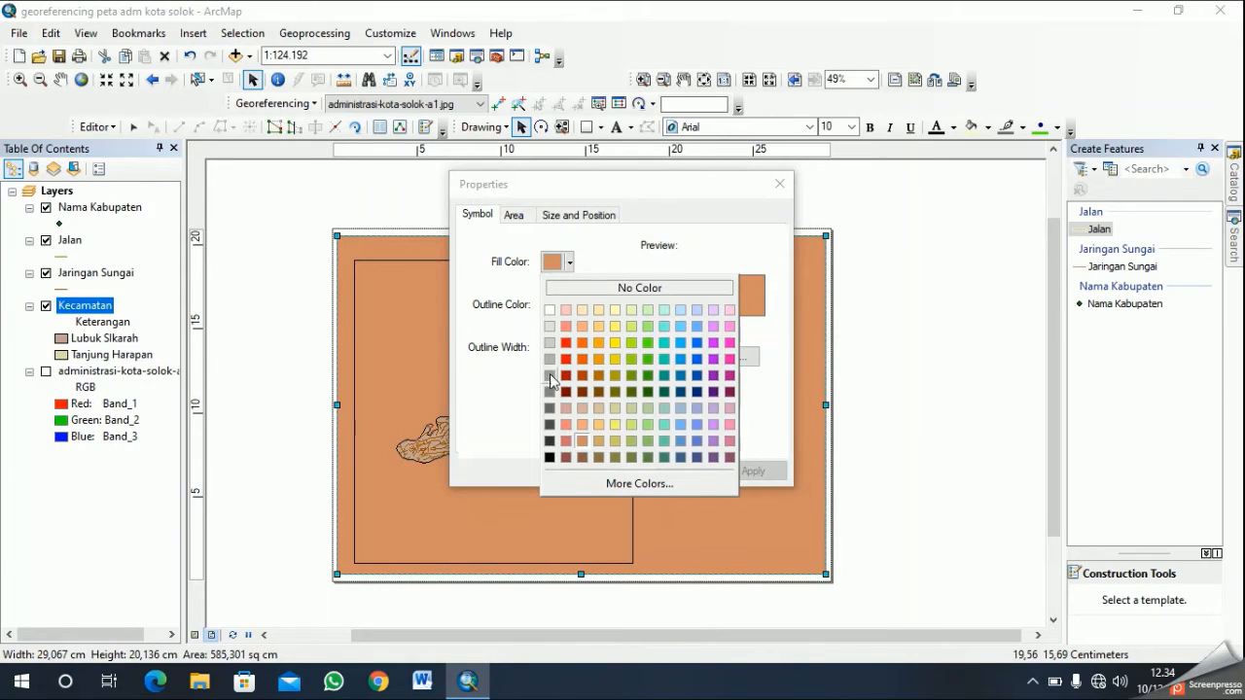
{"action": "left_click", "coordinate": [617, 443]}
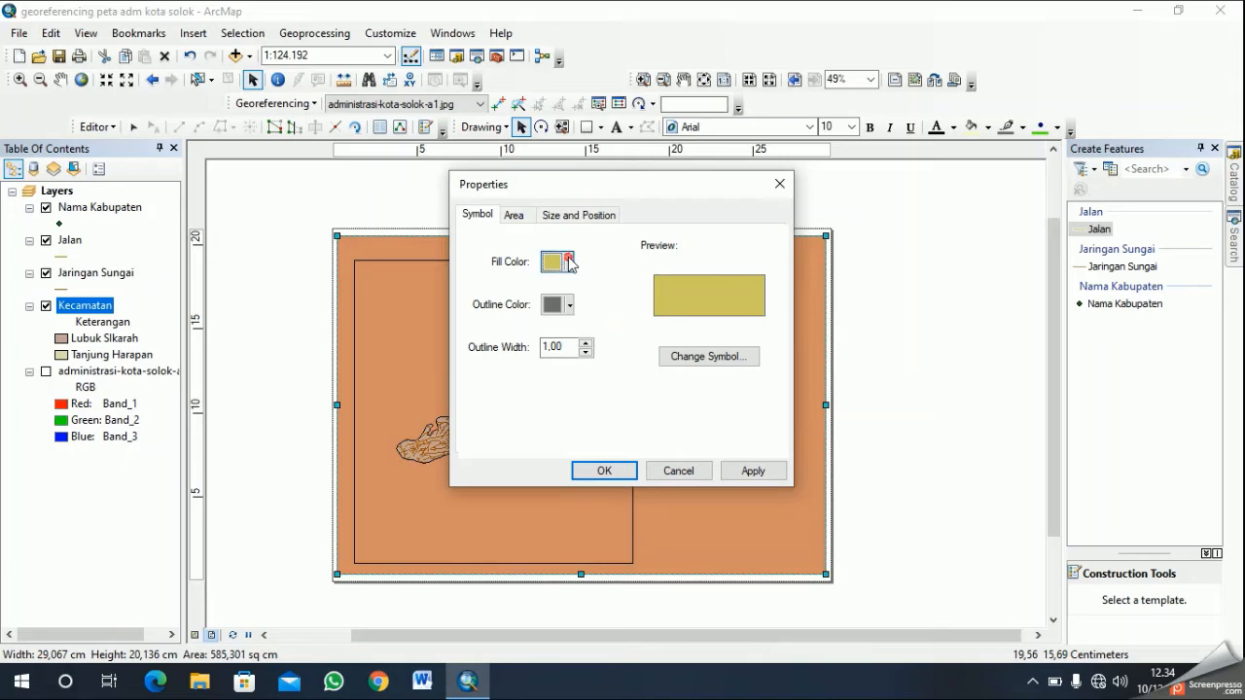
{"action": "left_click", "coordinate": [570, 262]}
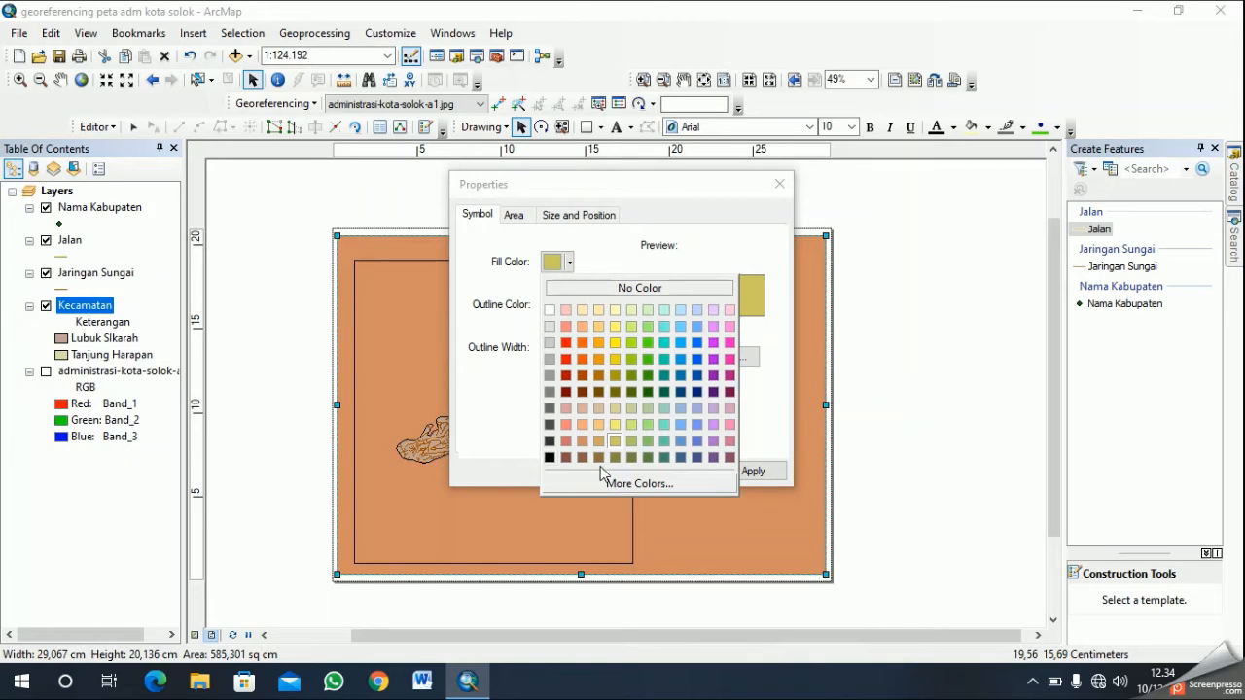
{"action": "left_click", "coordinate": [634, 426]}
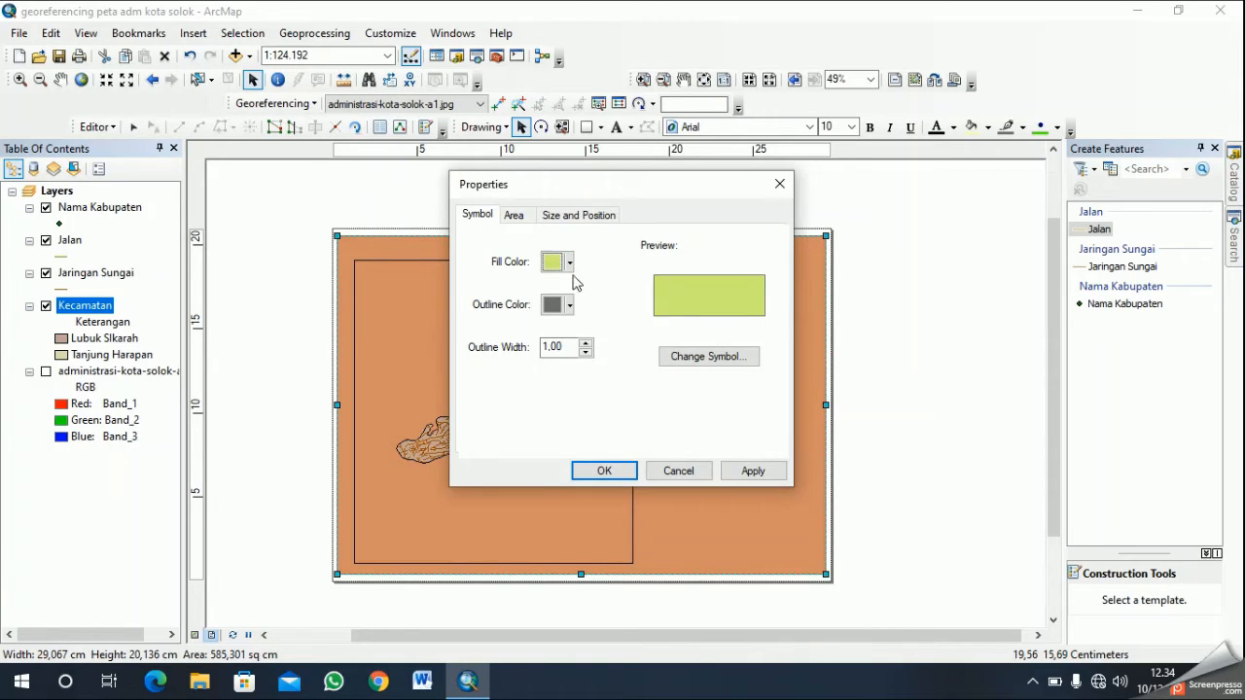
{"action": "left_click", "coordinate": [570, 262]}
{"action": "left_click", "coordinate": [615, 408]}
{"action": "left_click", "coordinate": [617, 470]}
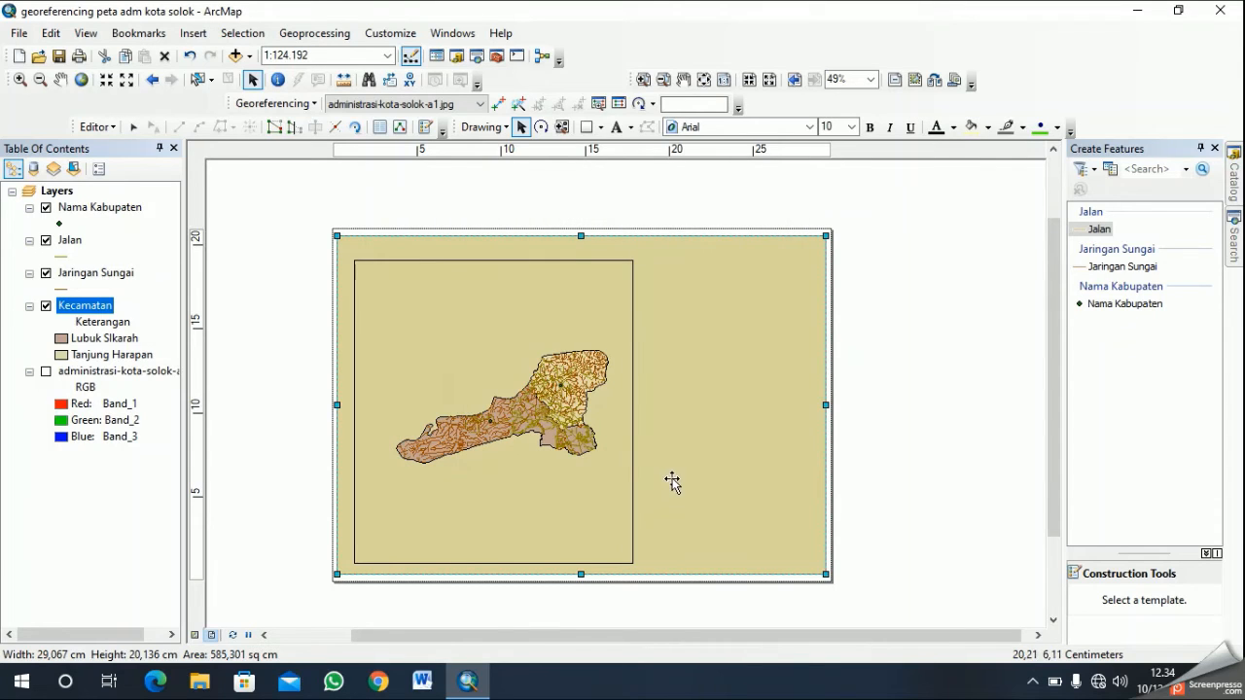
- Change the background rectangle's fill colour to a soft sage green
{"action": "right_click", "coordinate": [547, 433]}
{"action": "left_click", "coordinate": [717, 463]}
{"action": "right_click", "coordinate": [717, 464]}
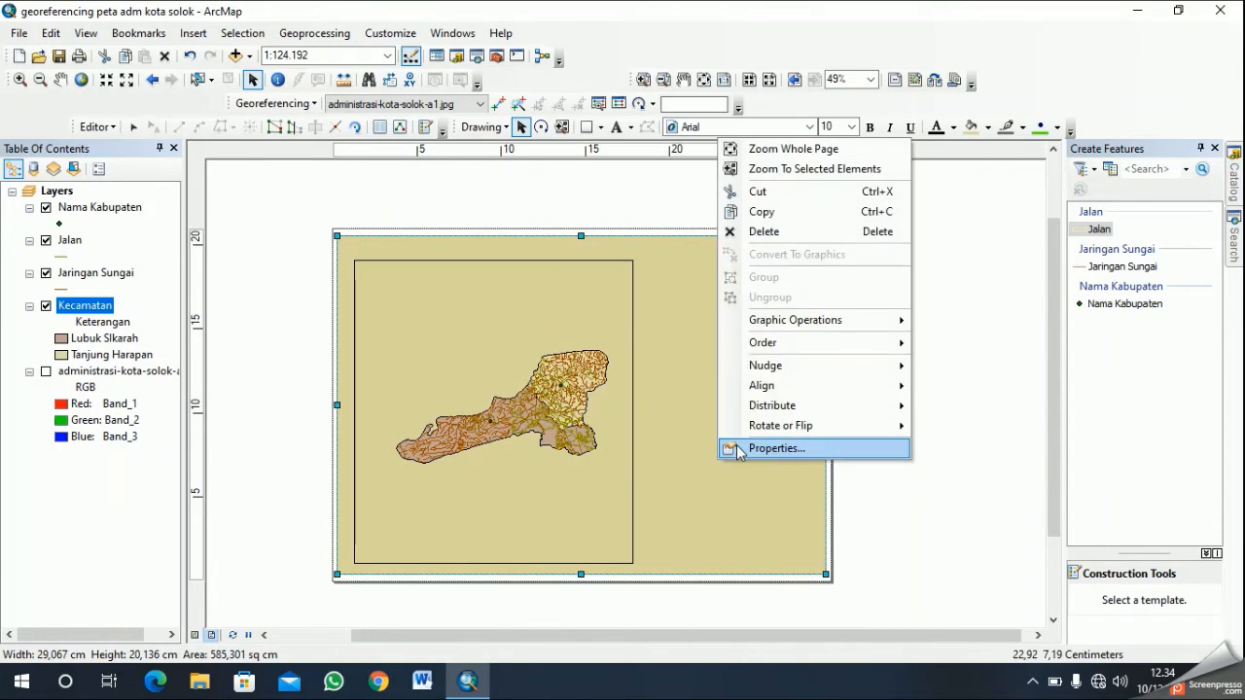
{"action": "left_click", "coordinate": [777, 451]}
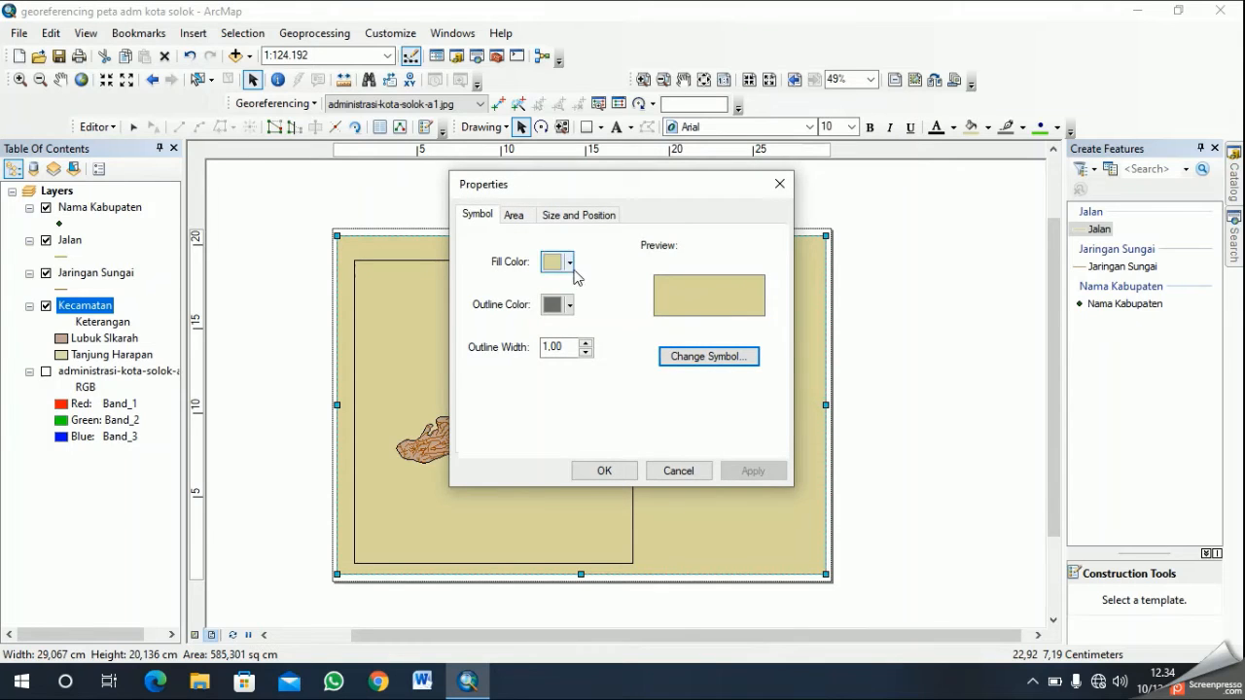
{"action": "left_click", "coordinate": [570, 263]}
{"action": "left_click", "coordinate": [632, 409]}
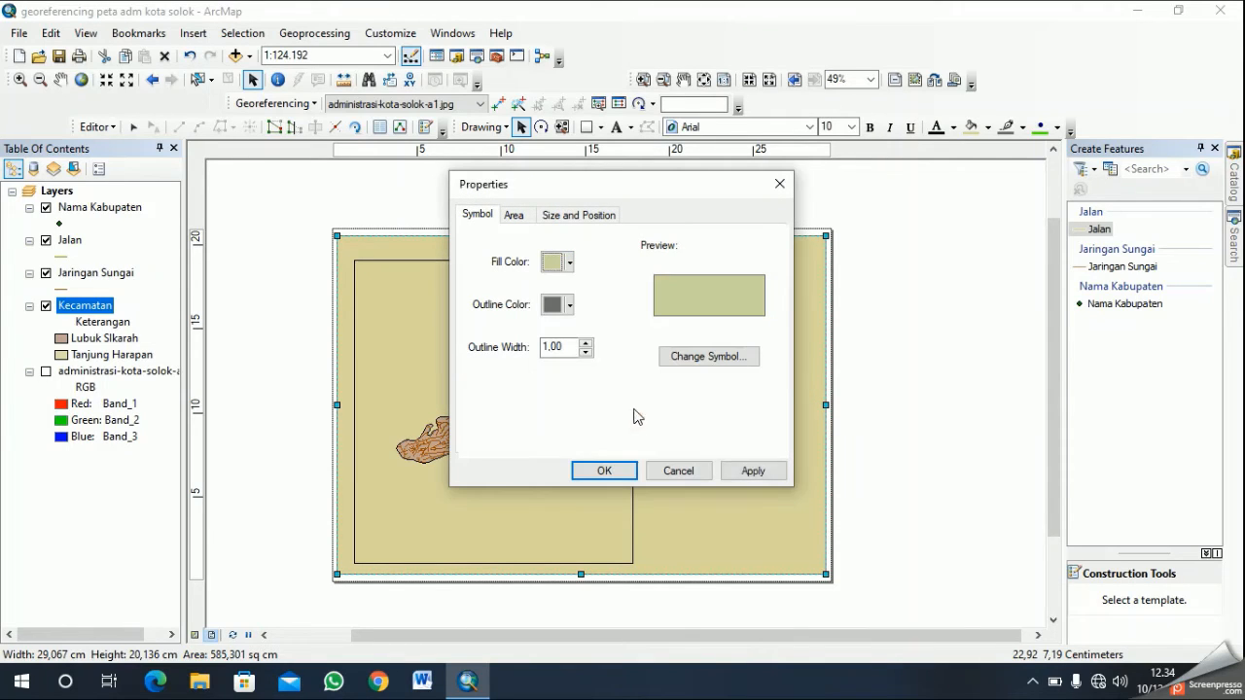
{"action": "left_click", "coordinate": [570, 263]}
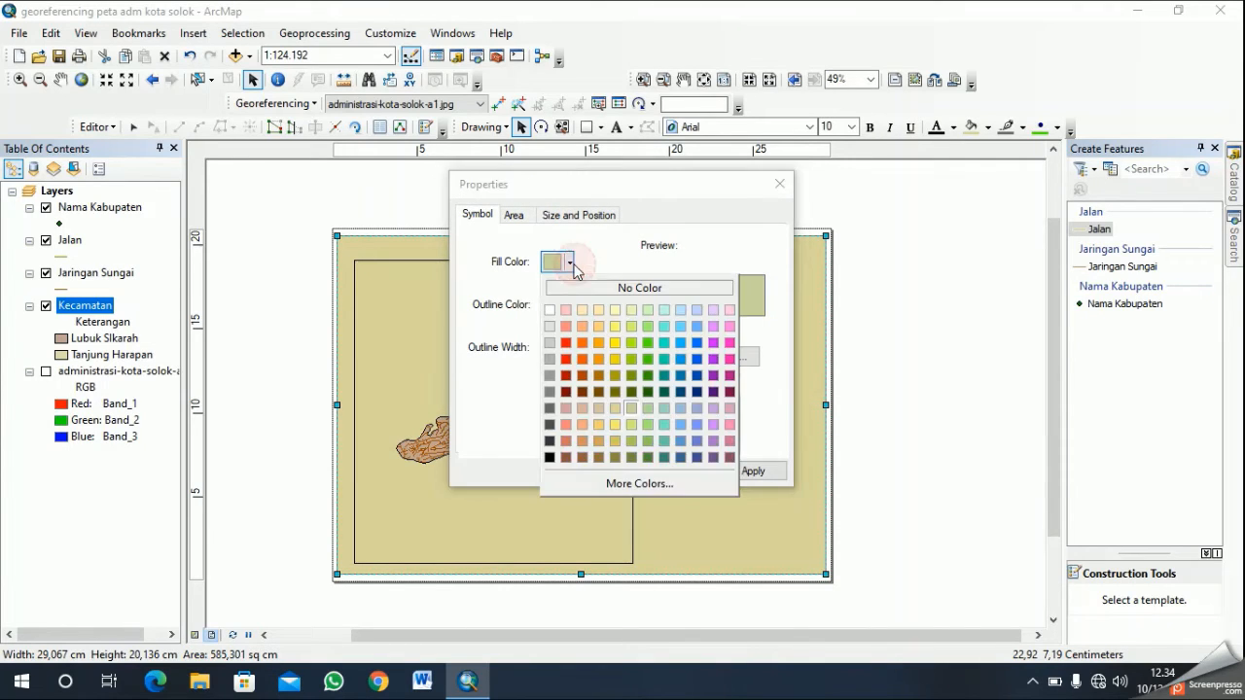
{"action": "left_click", "coordinate": [648, 411]}
{"action": "left_click", "coordinate": [604, 471]}
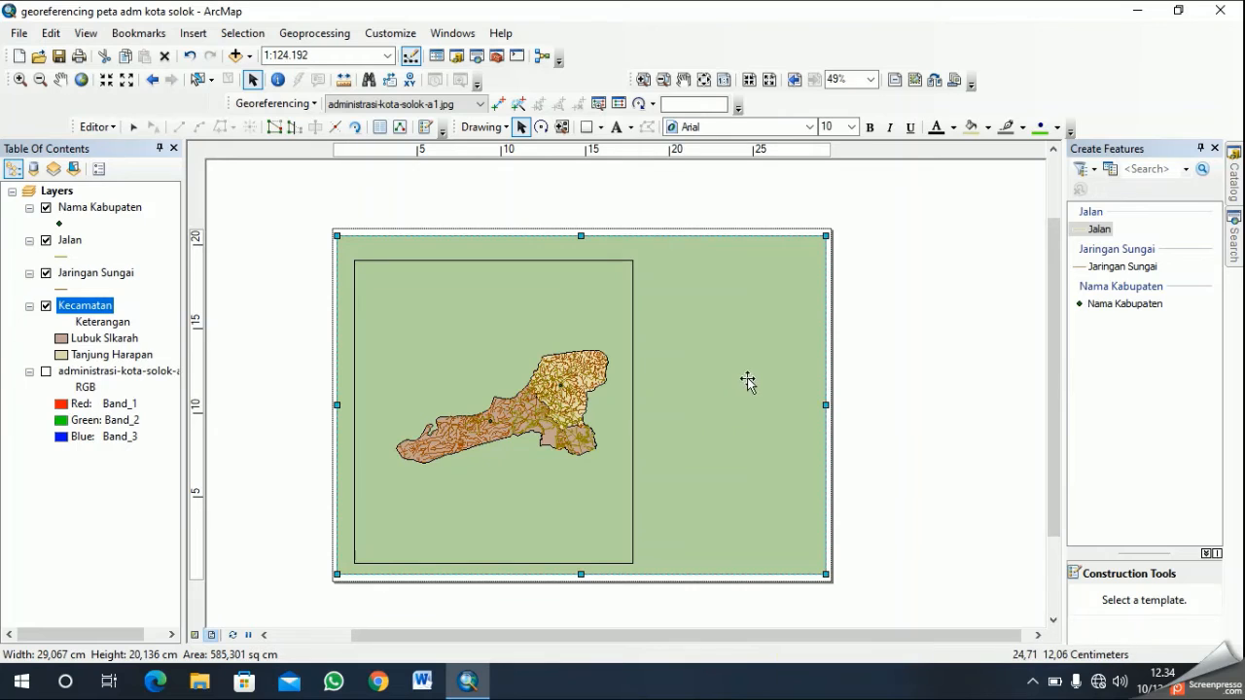
- Raise the data frame's lower edge slightly and reposition the green background rectangle just inside the page edges
{"action": "left_click", "coordinate": [511, 300]}
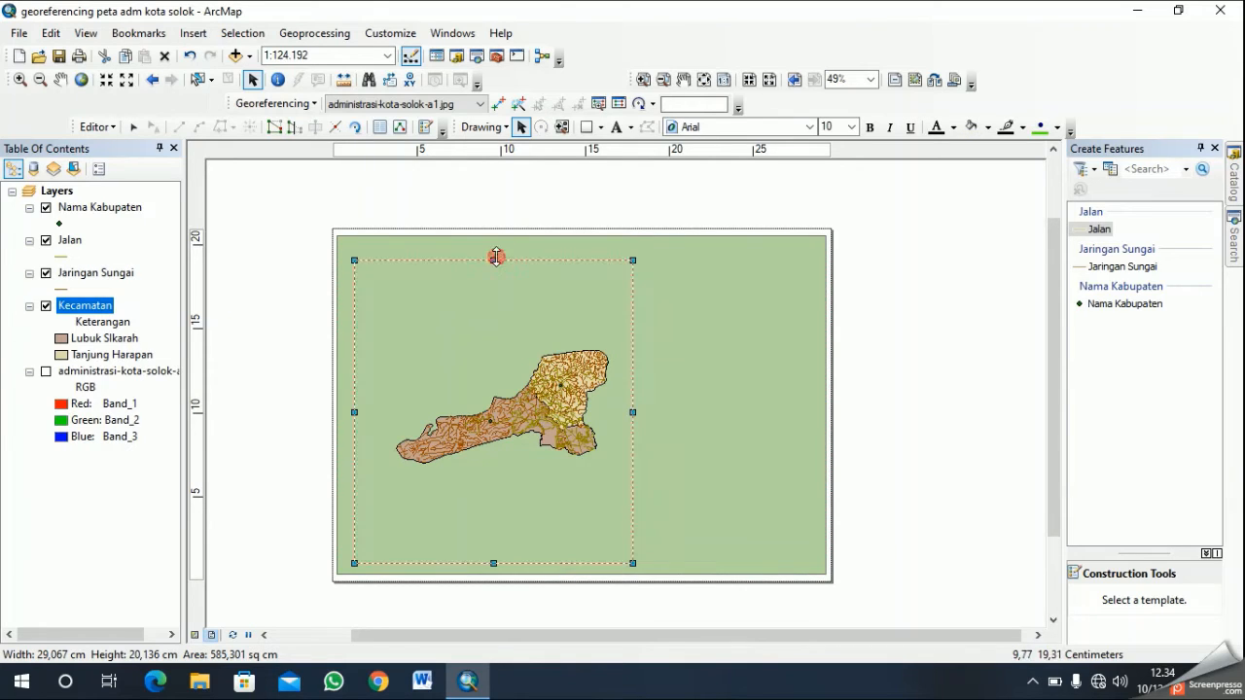
{"action": "left_click_drag", "start_coordinate": [492, 566], "coordinate": [494, 563]}
{"action": "left_click", "coordinate": [521, 417]}
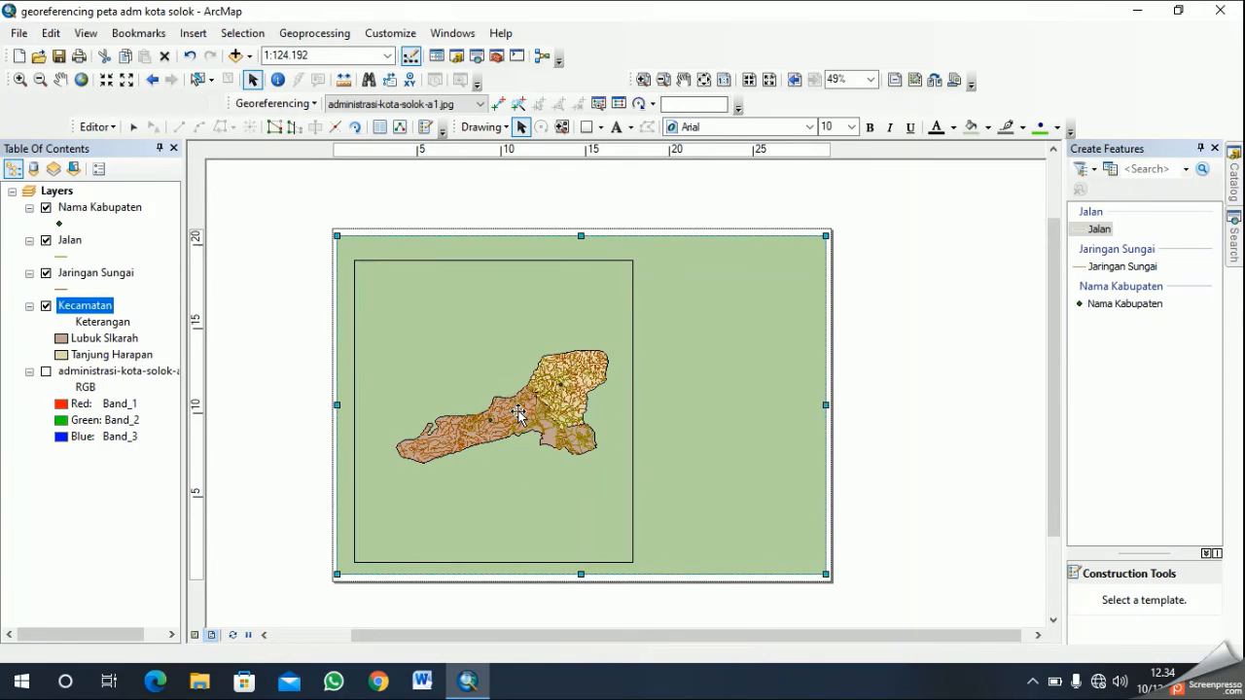
{"action": "left_click", "coordinate": [518, 404]}
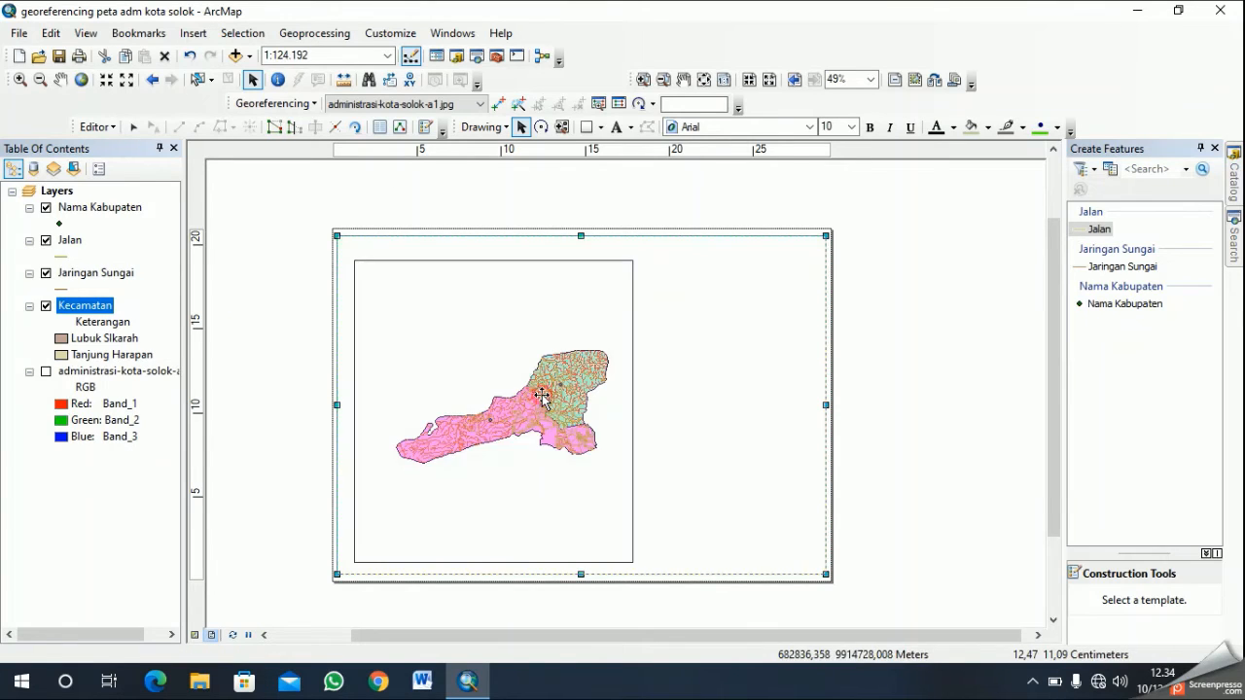
{"action": "left_click", "coordinate": [523, 408]}
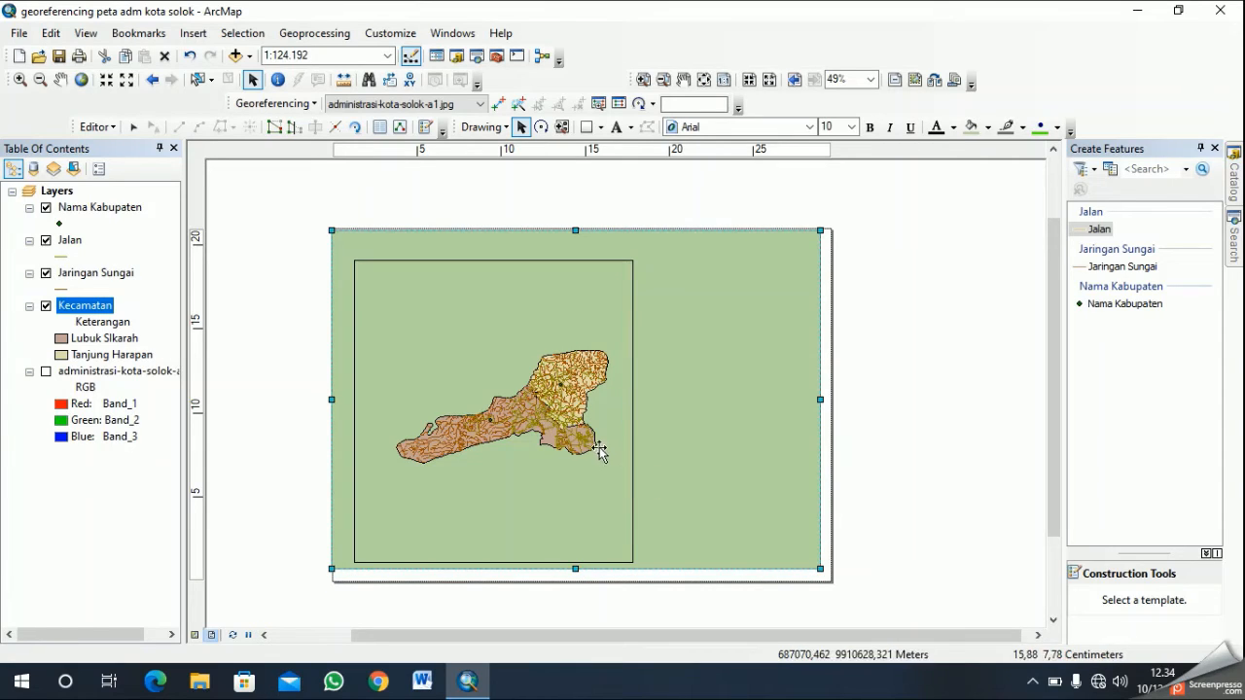
{"action": "double_click", "coordinate": [700, 350]}
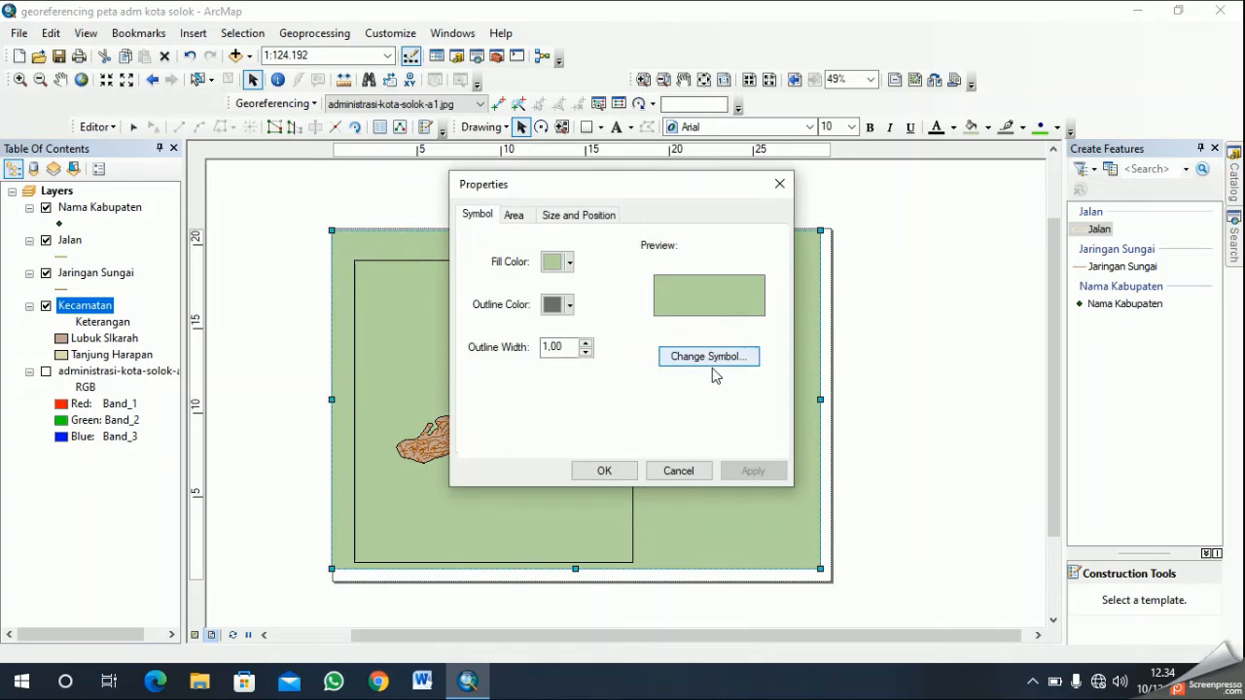
{"action": "left_click", "coordinate": [678, 470]}
{"action": "left_click", "coordinate": [693, 371]}
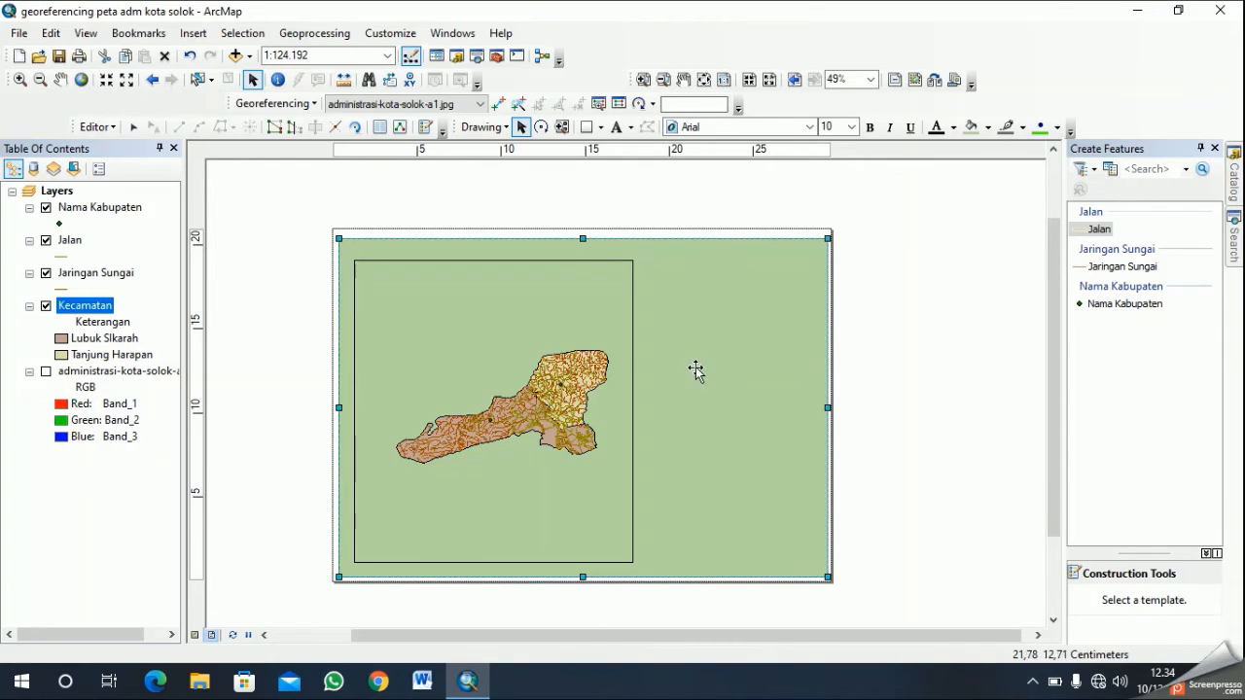
{"action": "left_click", "coordinate": [686, 338]}
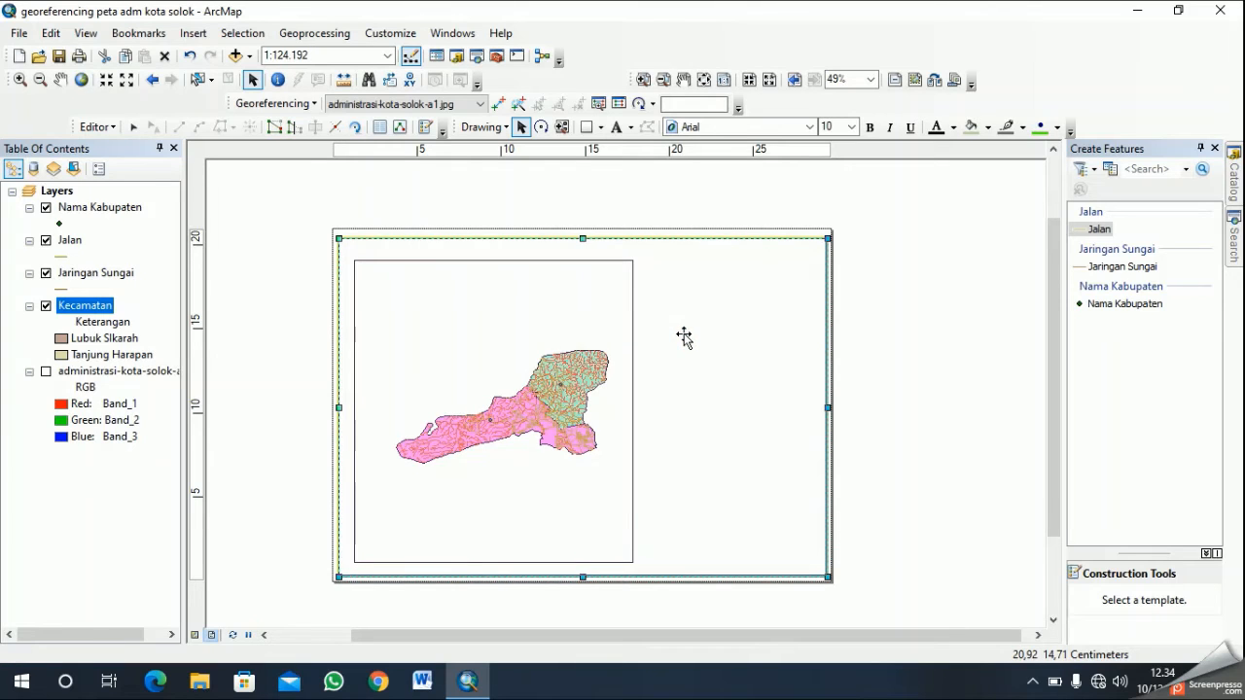
{"action": "left_click_drag", "start_coordinate": [684, 335], "coordinate": [683, 335]}
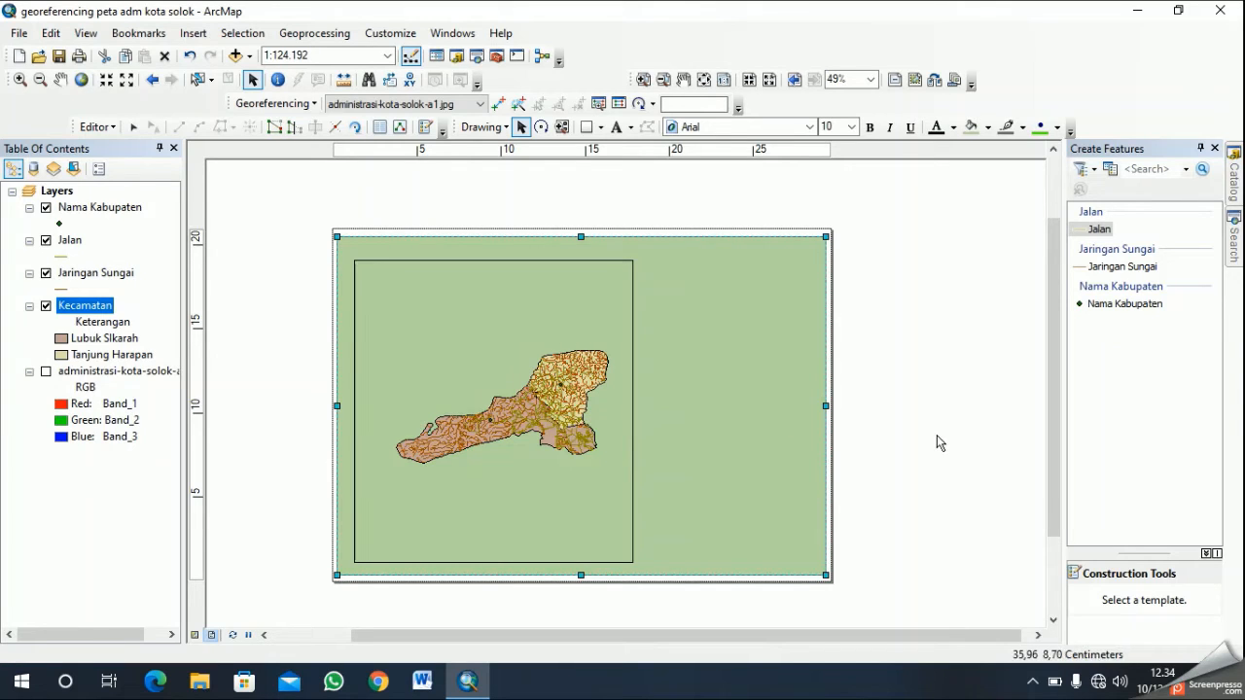
- Set the data frame's map scale to 1:100.000 and widen the frame slightly on its right side
{"action": "left_click", "coordinate": [486, 411]}
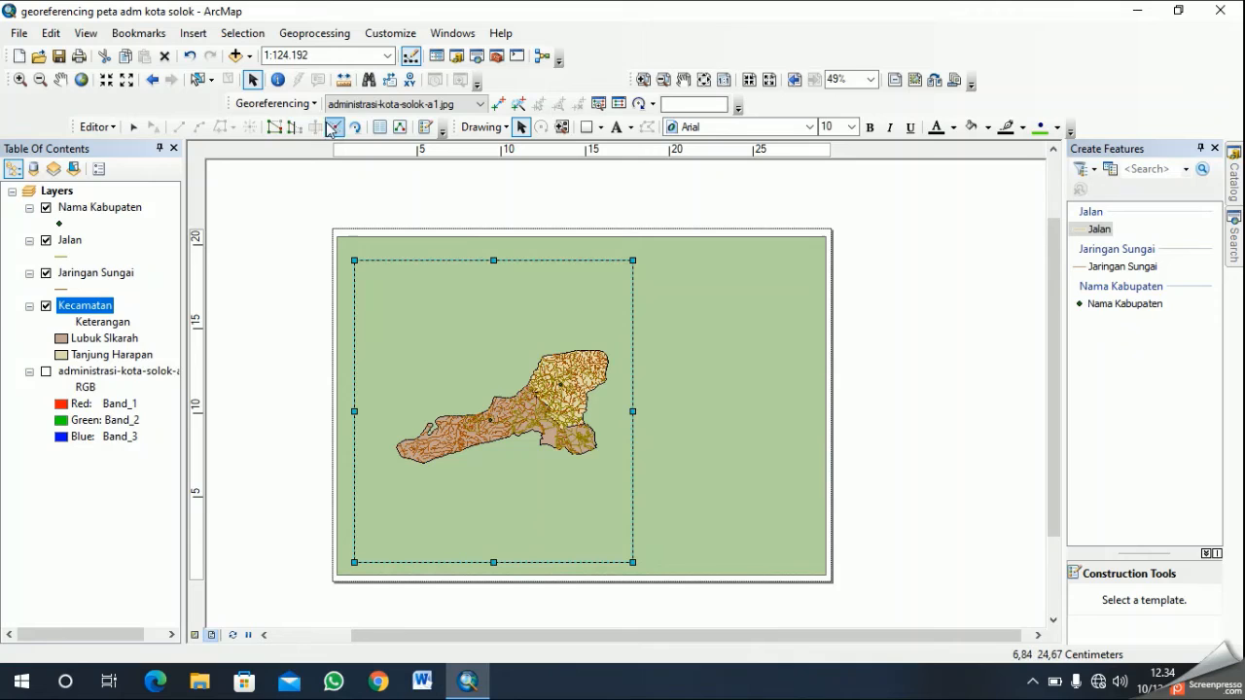
{"action": "left_click", "coordinate": [387, 55]}
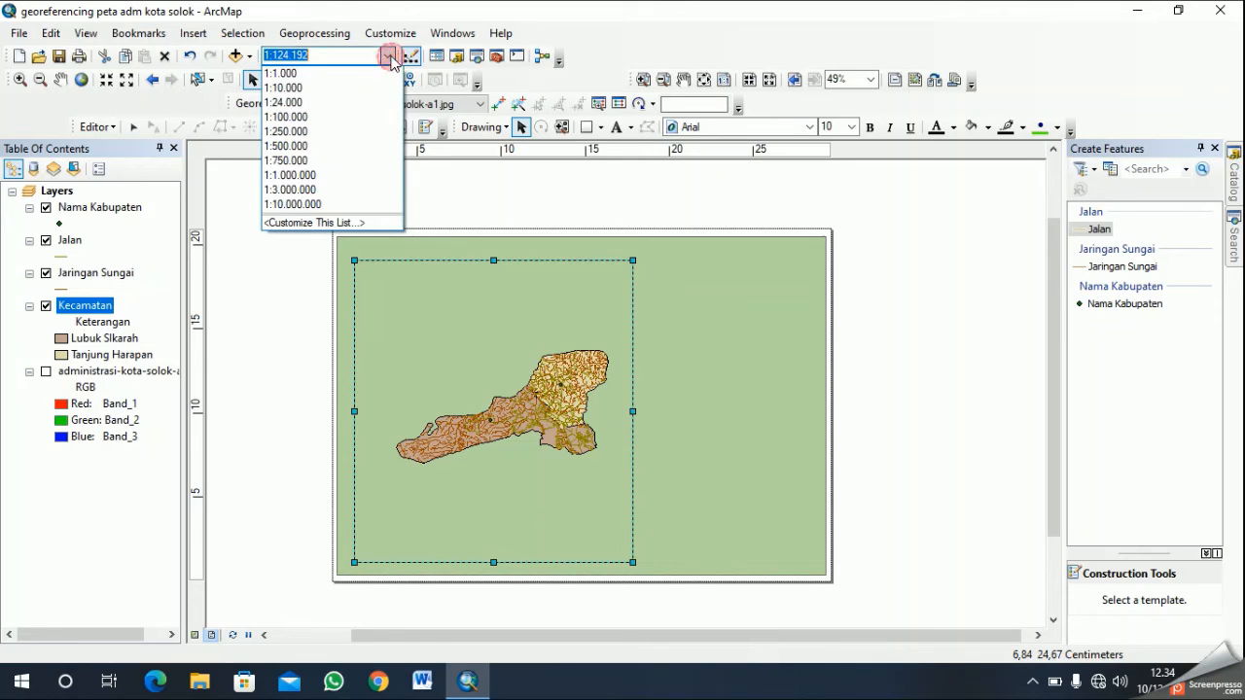
{"action": "left_click", "coordinate": [327, 117]}
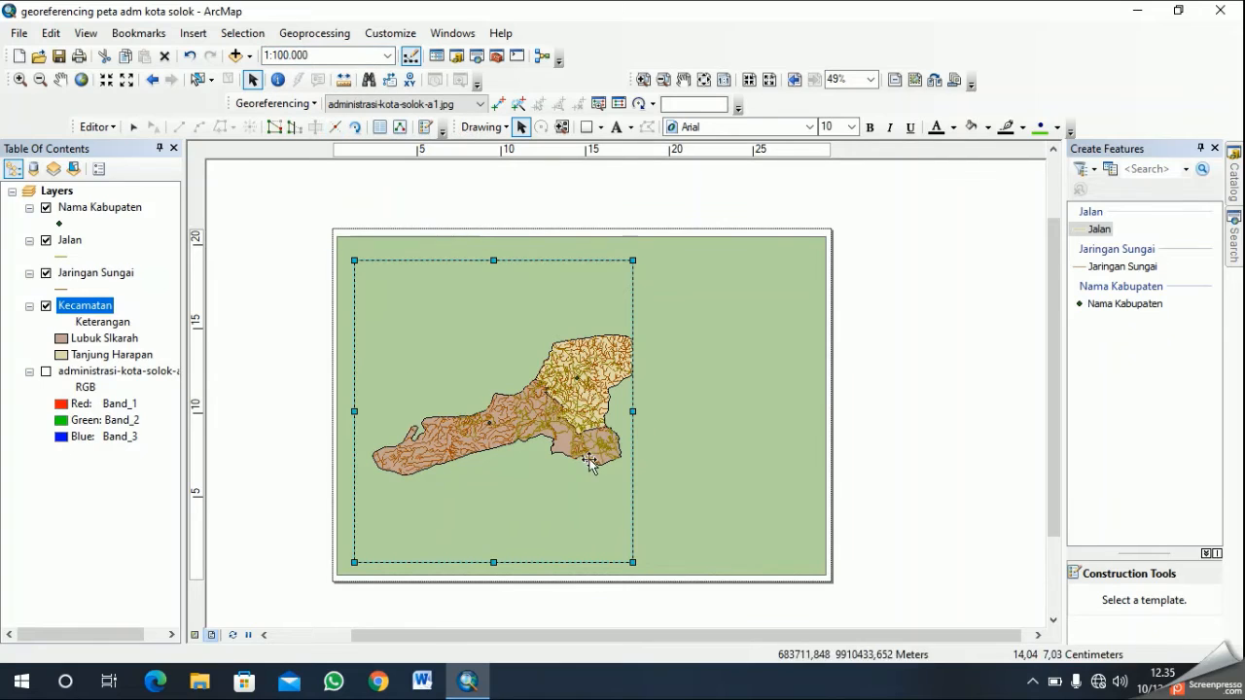
{"action": "left_click_drag", "start_coordinate": [633, 412], "coordinate": [637, 413]}
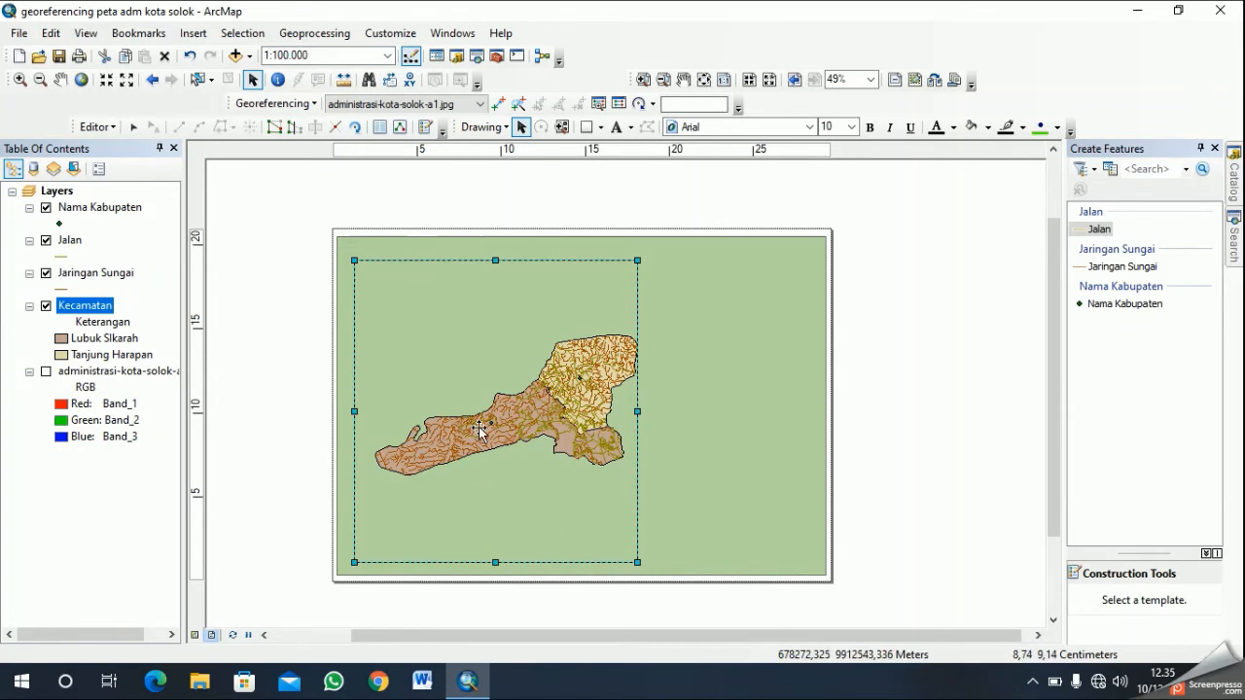
- Nudge the green background rectangle slightly upward, and resize the data frame by moving its left edge inward and right edge outward
{"action": "left_click", "coordinate": [479, 431]}
{"action": "mouse_move", "coordinate": [480, 426]}
{"action": "left_mouse_down"}
{"action": "mouse_move", "coordinate": [464, 425]}
{"action": "mouse_move", "coordinate": [484, 429]}
{"action": "left_mouse_up"}
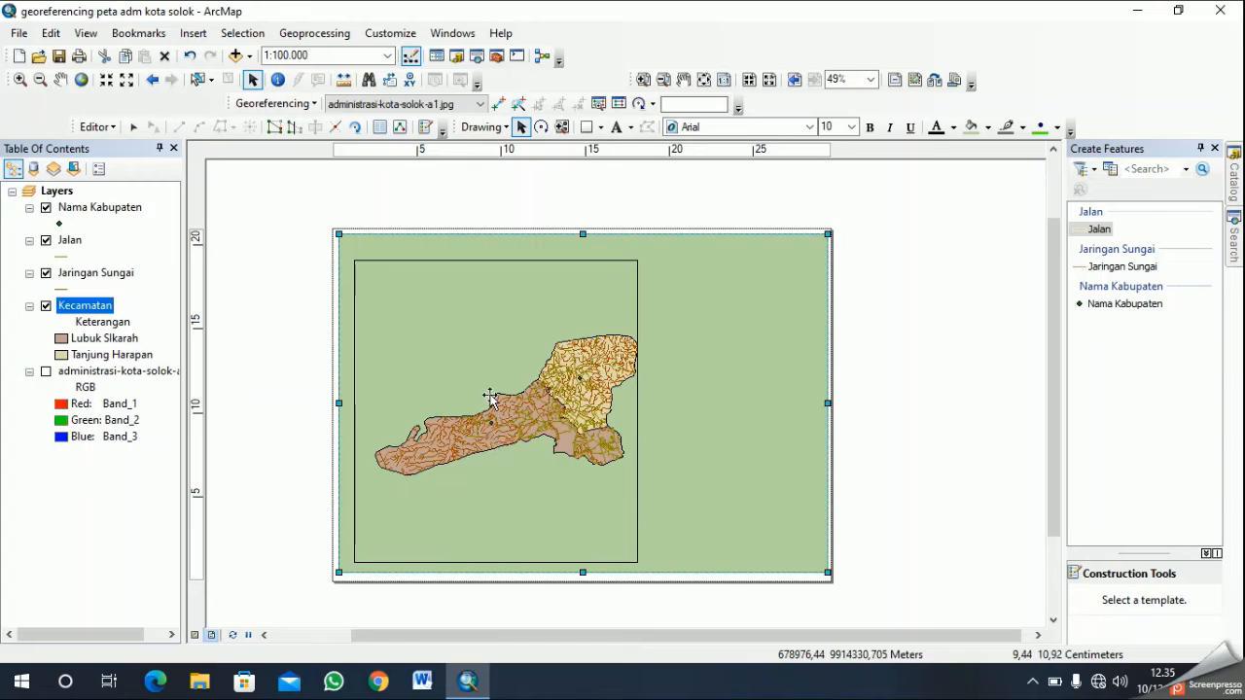
{"action": "left_click", "coordinate": [526, 407]}
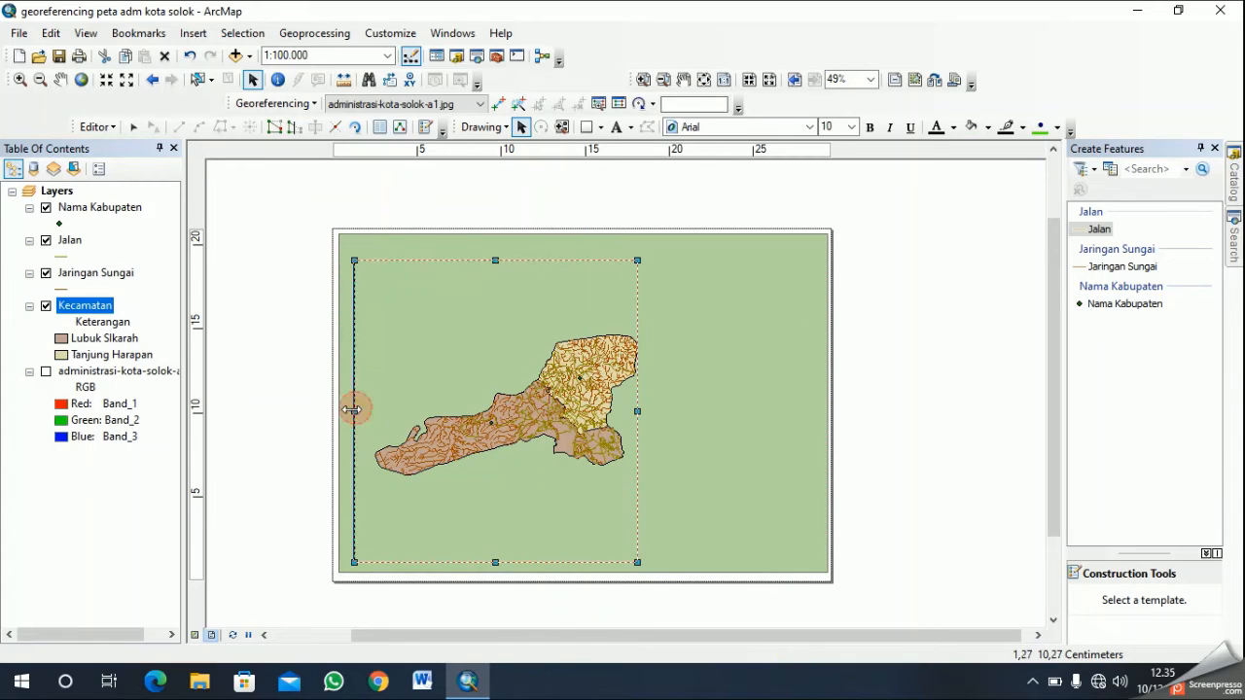
{"action": "left_click_drag", "start_coordinate": [347, 411], "coordinate": [339, 411]}
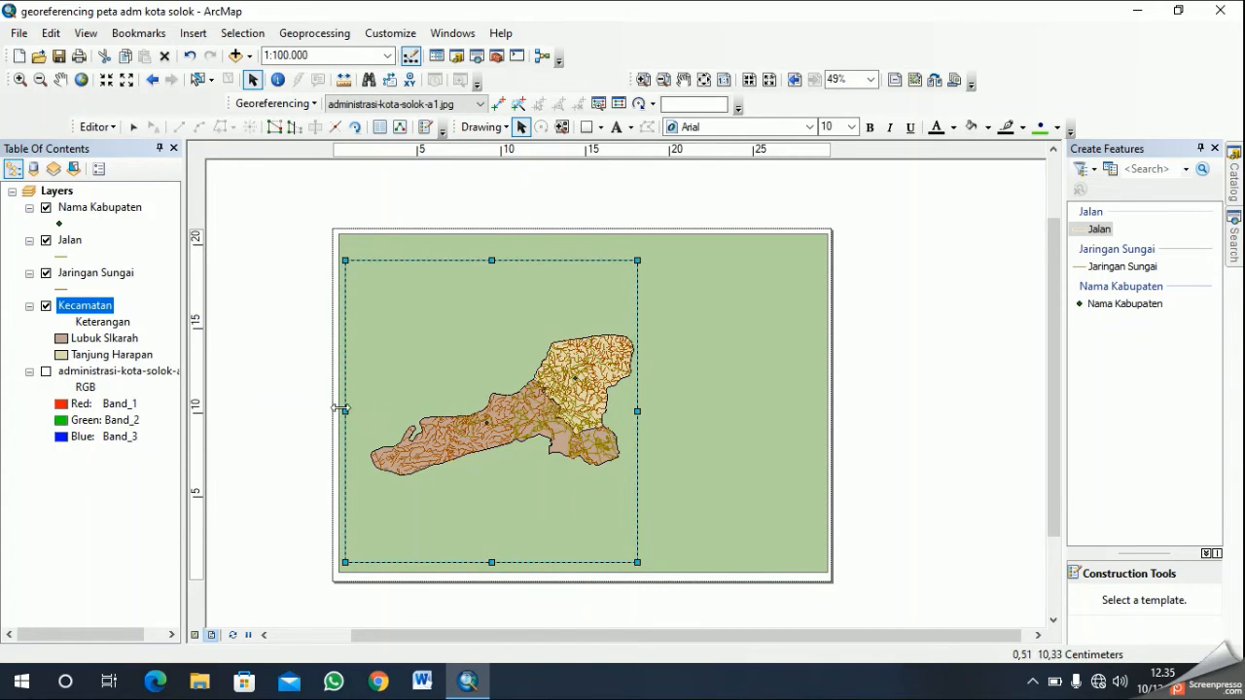
{"action": "left_click_drag", "start_coordinate": [348, 412], "coordinate": [360, 411]}
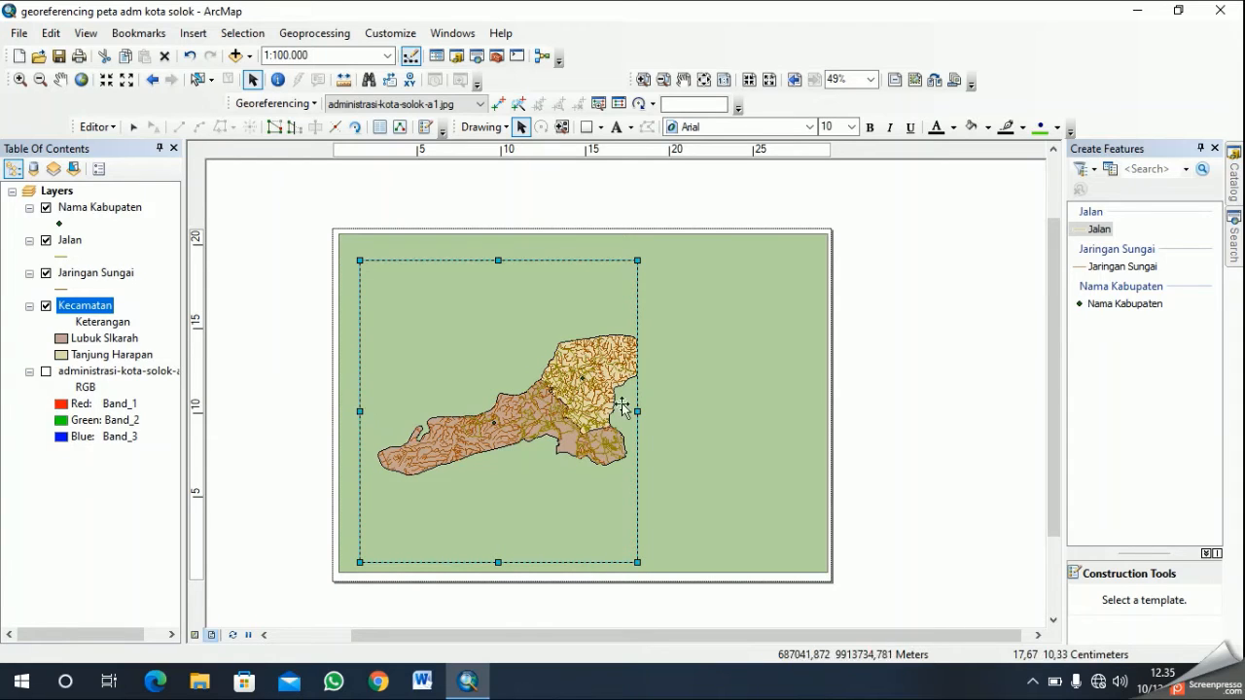
{"action": "left_click_drag", "start_coordinate": [637, 414], "coordinate": [656, 413]}
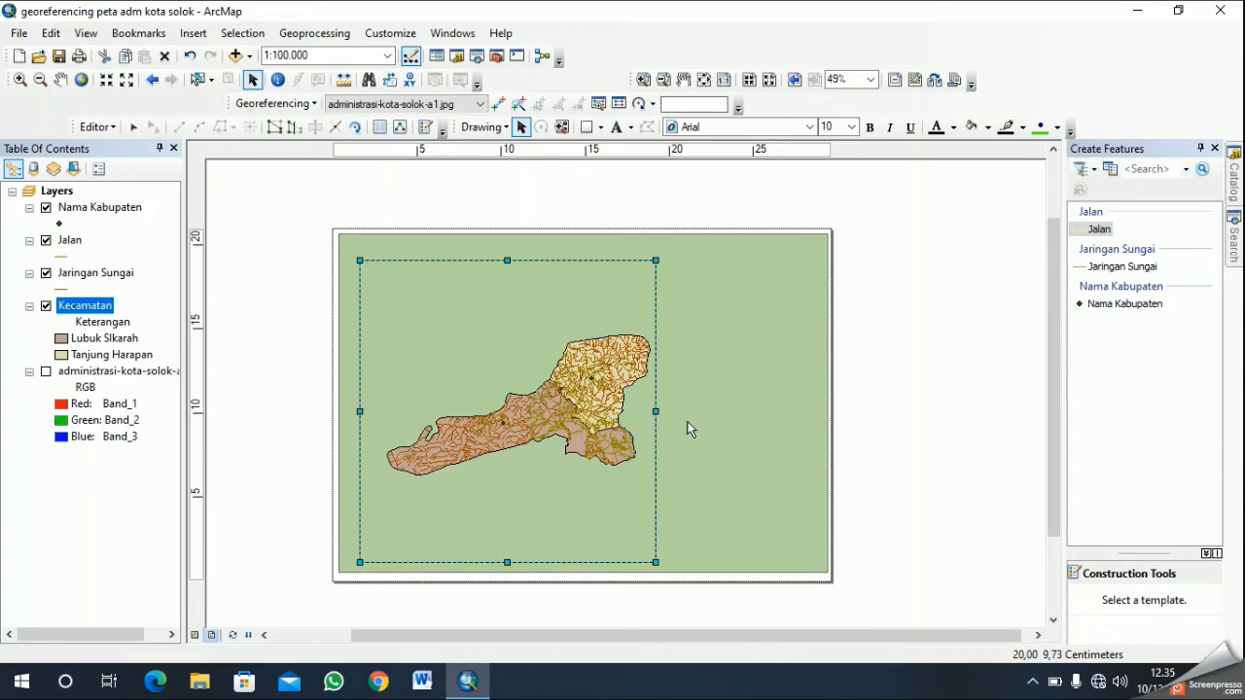
{"action": "left_click", "coordinate": [715, 475]}
{"action": "left_click", "coordinate": [359, 397]}
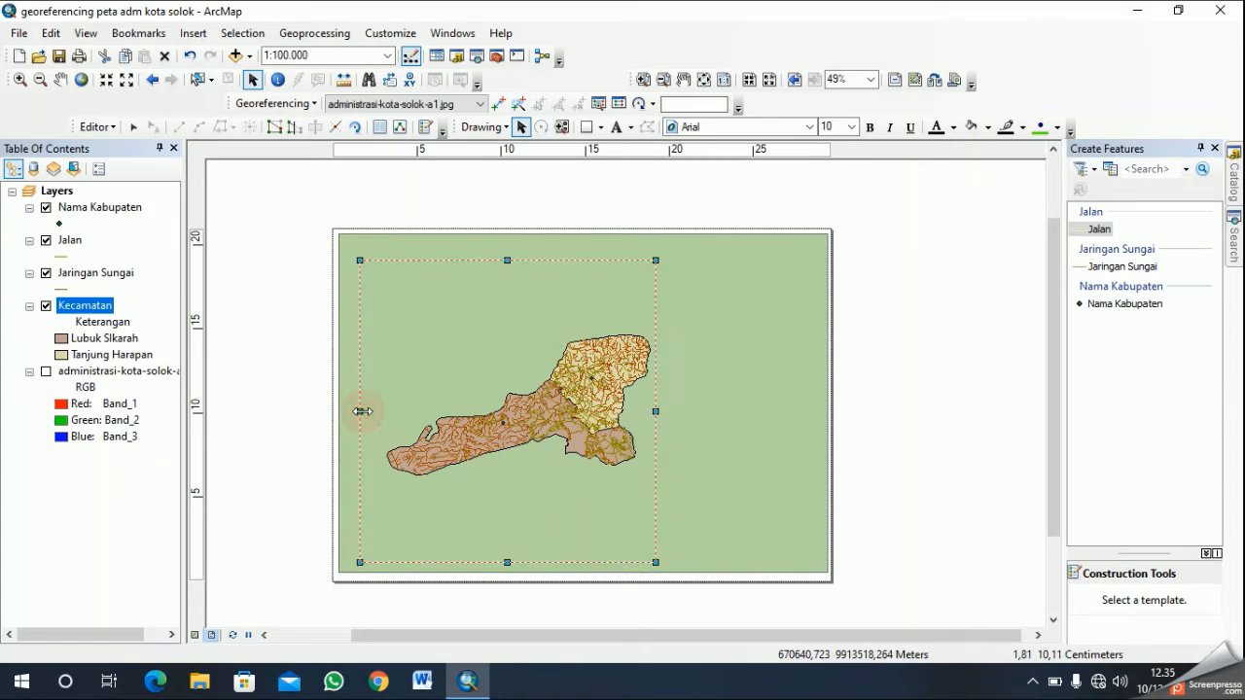
{"action": "left_click_drag", "start_coordinate": [362, 410], "coordinate": [366, 411]}
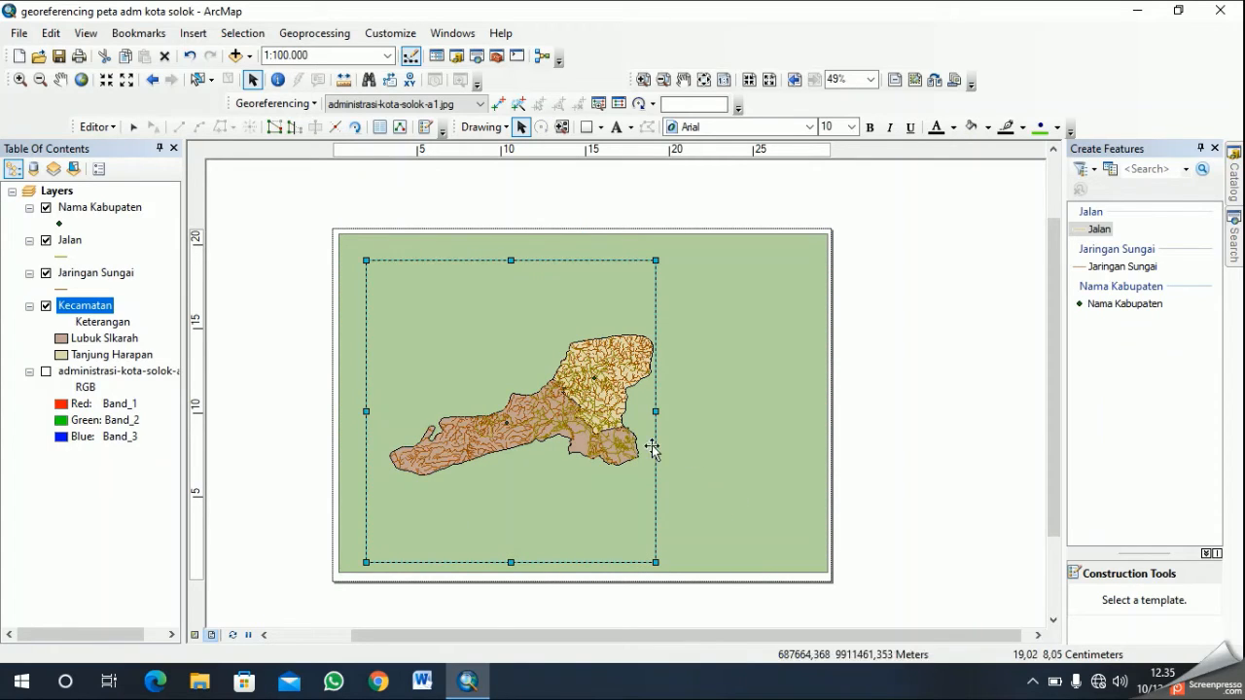
- Move the data frame slightly up and to the left within the green background rectangle
{"action": "left_click", "coordinate": [581, 412]}
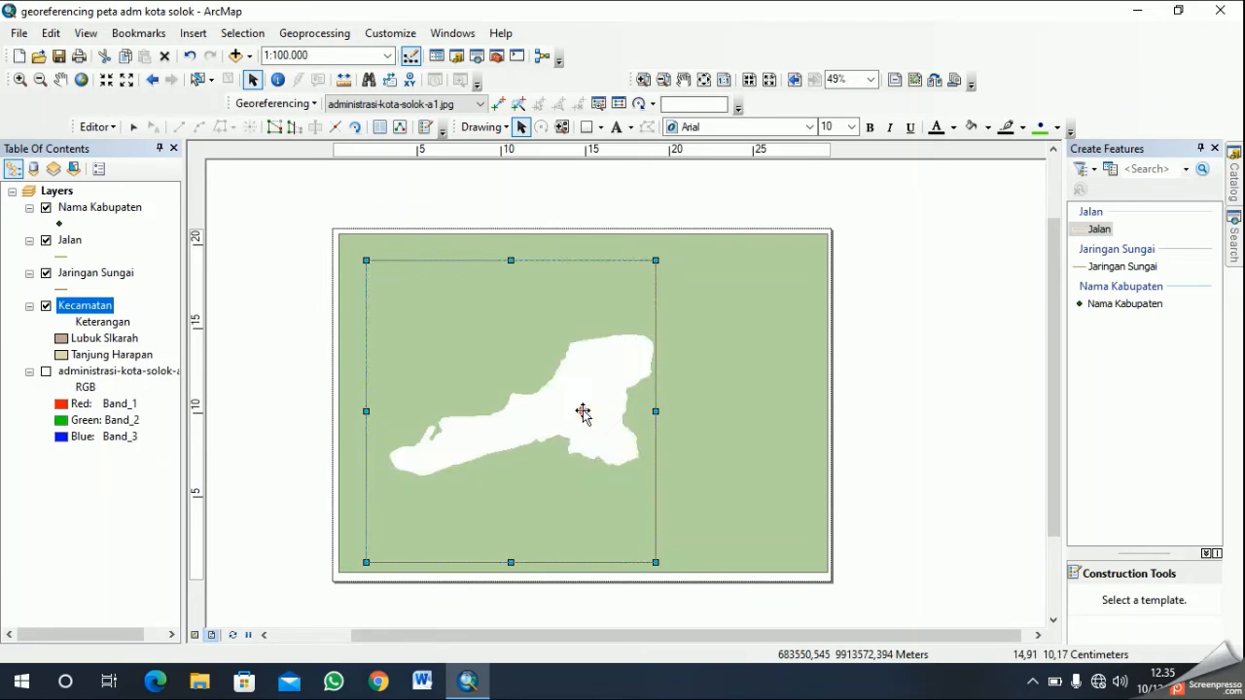
{"action": "left_click", "coordinate": [470, 335]}
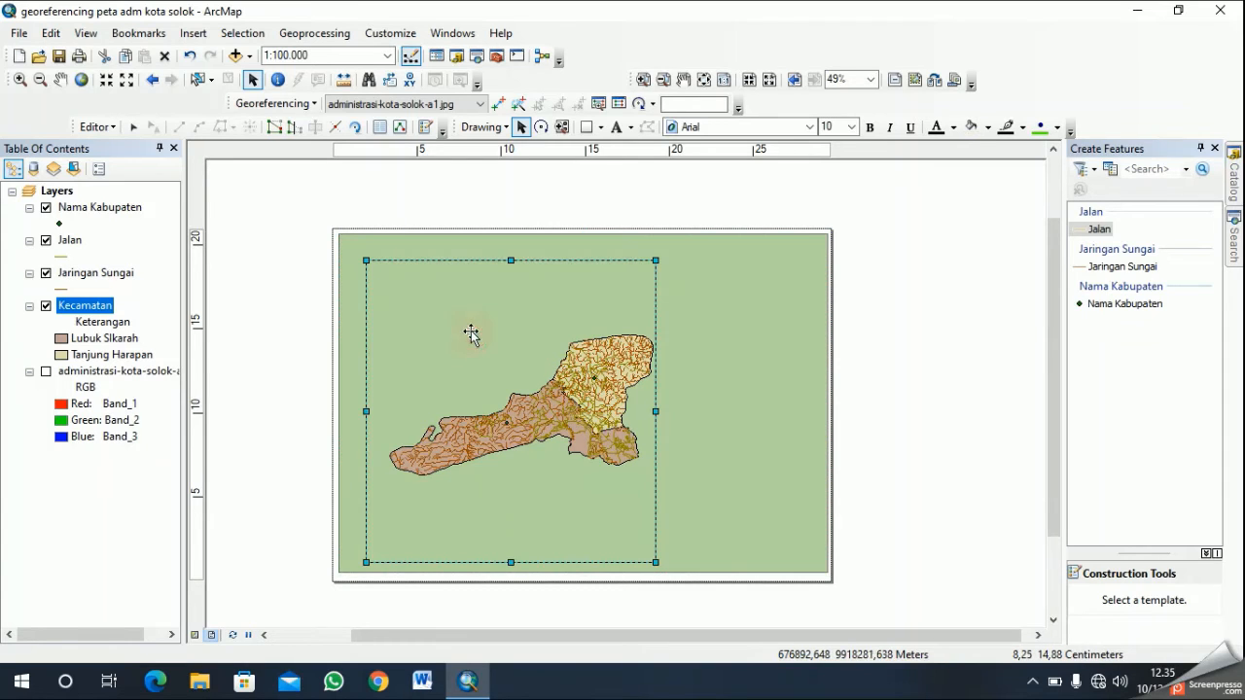
{"action": "mouse_move", "coordinate": [455, 319]}
{"action": "left_mouse_down"}
{"action": "mouse_move", "coordinate": [467, 332]}
{"action": "mouse_move", "coordinate": [463, 322]}
{"action": "left_mouse_up"}
{"action": "left_click", "coordinate": [764, 400]}
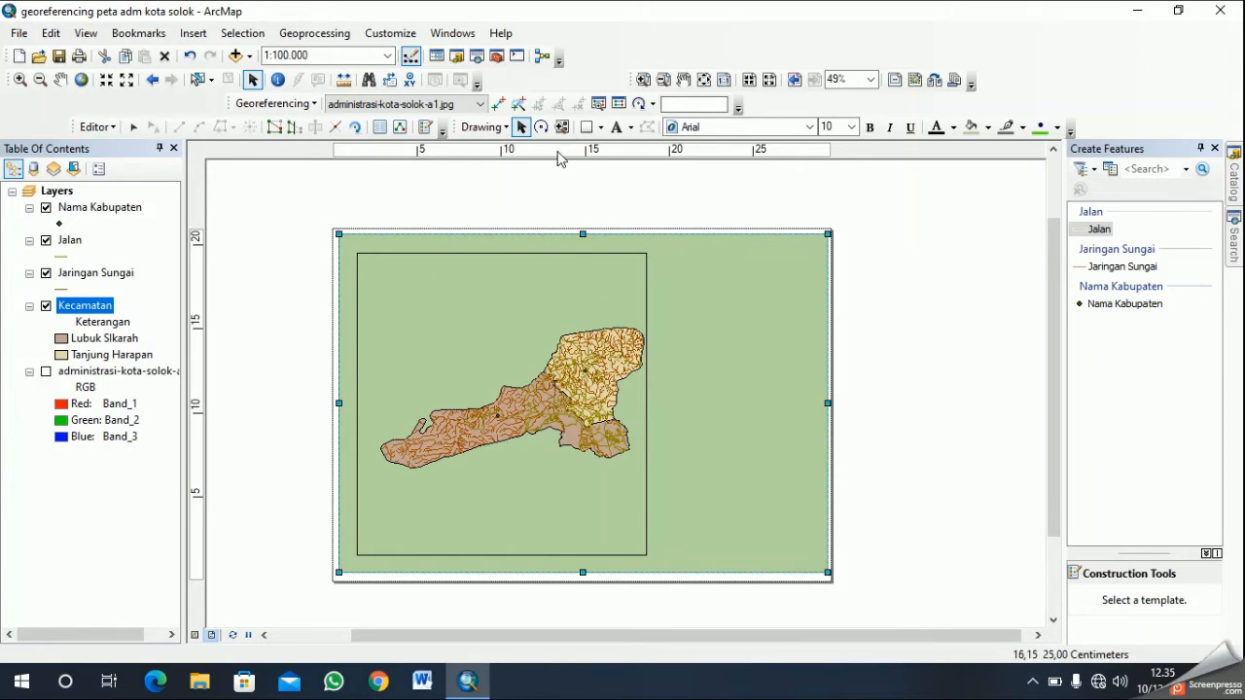
{"action": "left_click", "coordinate": [585, 128]}
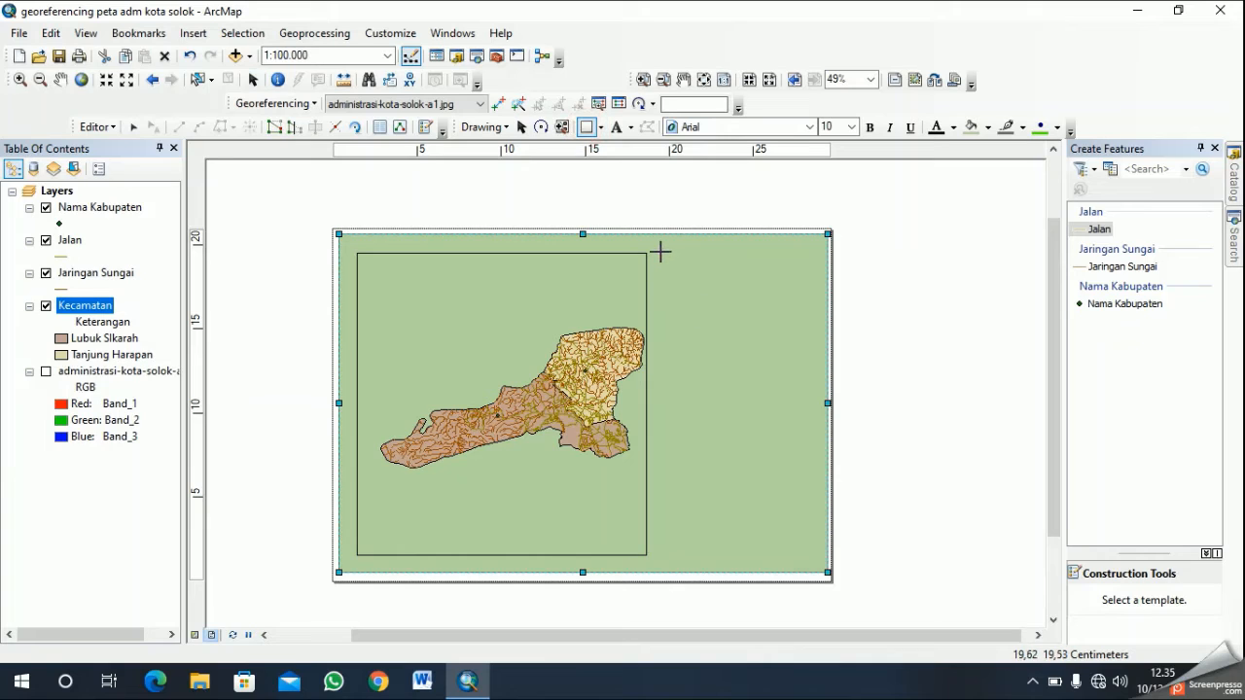
{"action": "left_click_drag", "start_coordinate": [659, 252], "coordinate": [822, 558]}
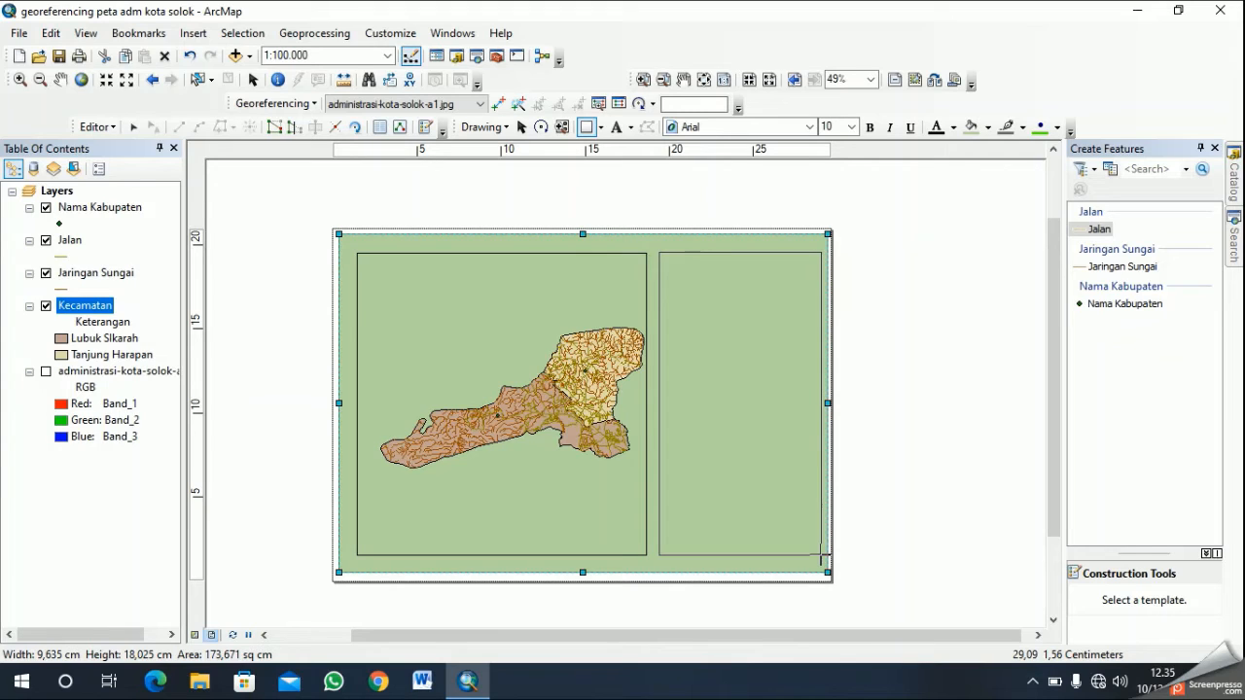
{"action": "left_click_drag", "start_coordinate": [822, 558], "coordinate": [723, 348]}
{"action": "right_click", "coordinate": [723, 345]}
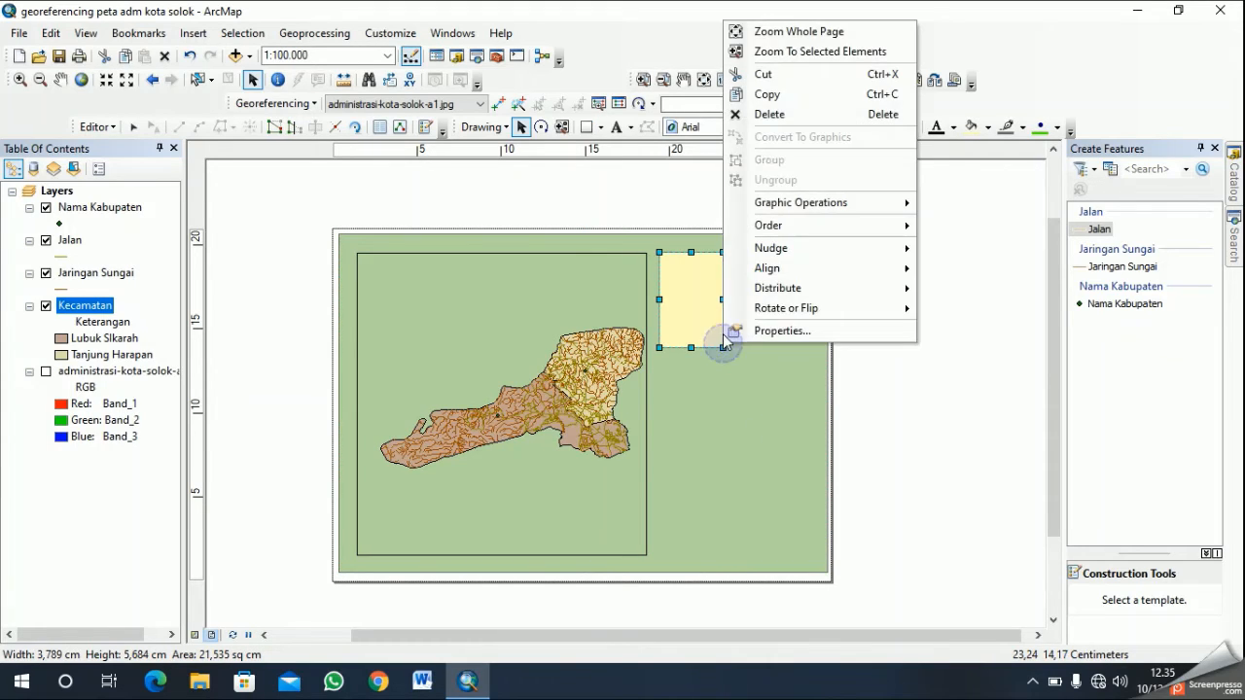
{"action": "left_click", "coordinate": [827, 114]}
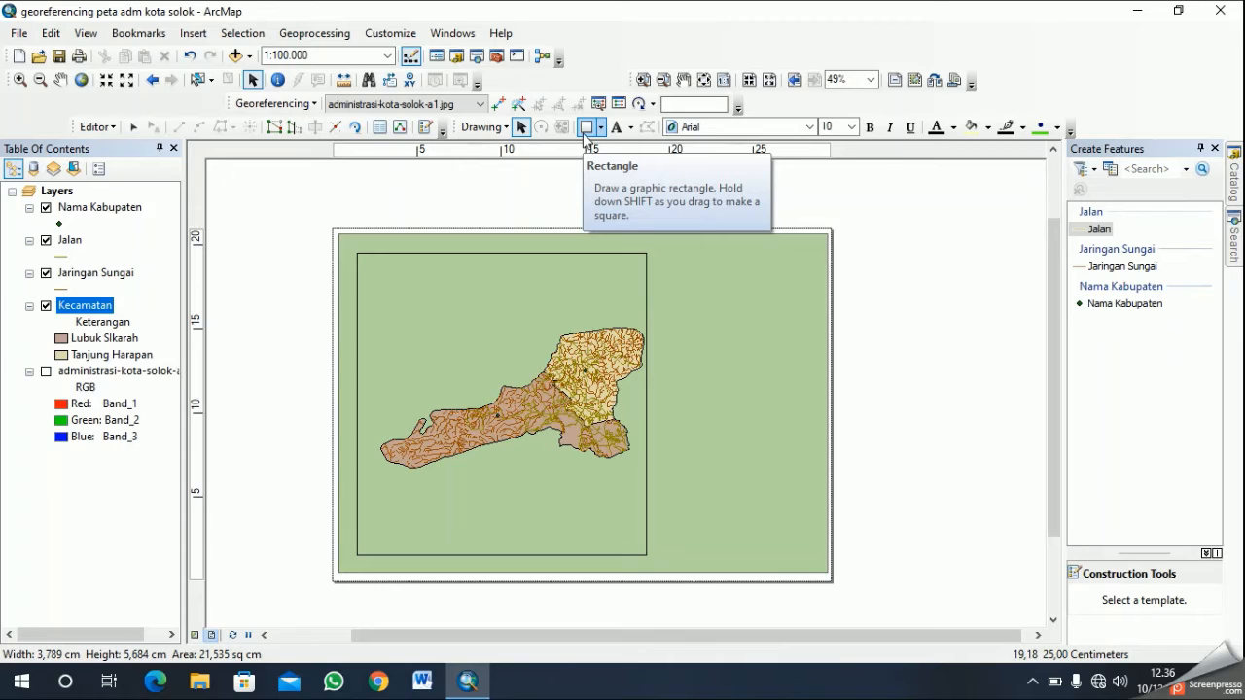
- Draw a rectangle about 10.1 cm wide and 18.0 cm high right of the data frame and fill it with light green
{"action": "left_click", "coordinate": [586, 133]}
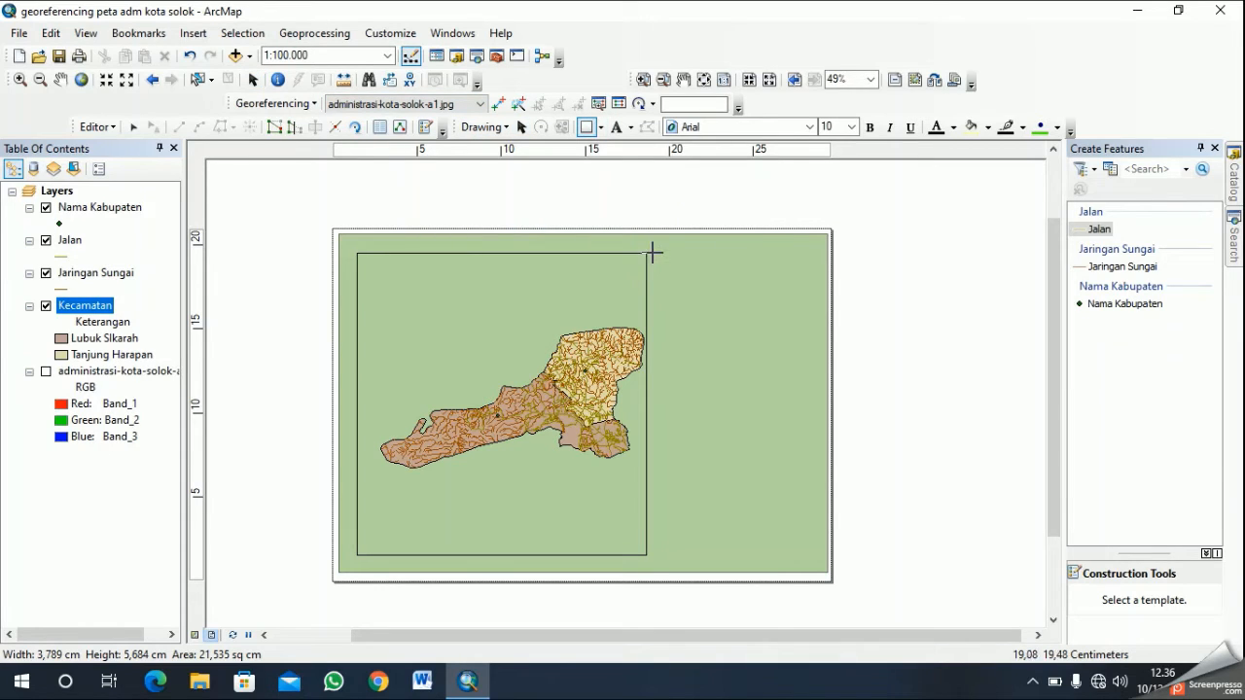
{"action": "left_click_drag", "start_coordinate": [652, 251], "coordinate": [824, 560]}
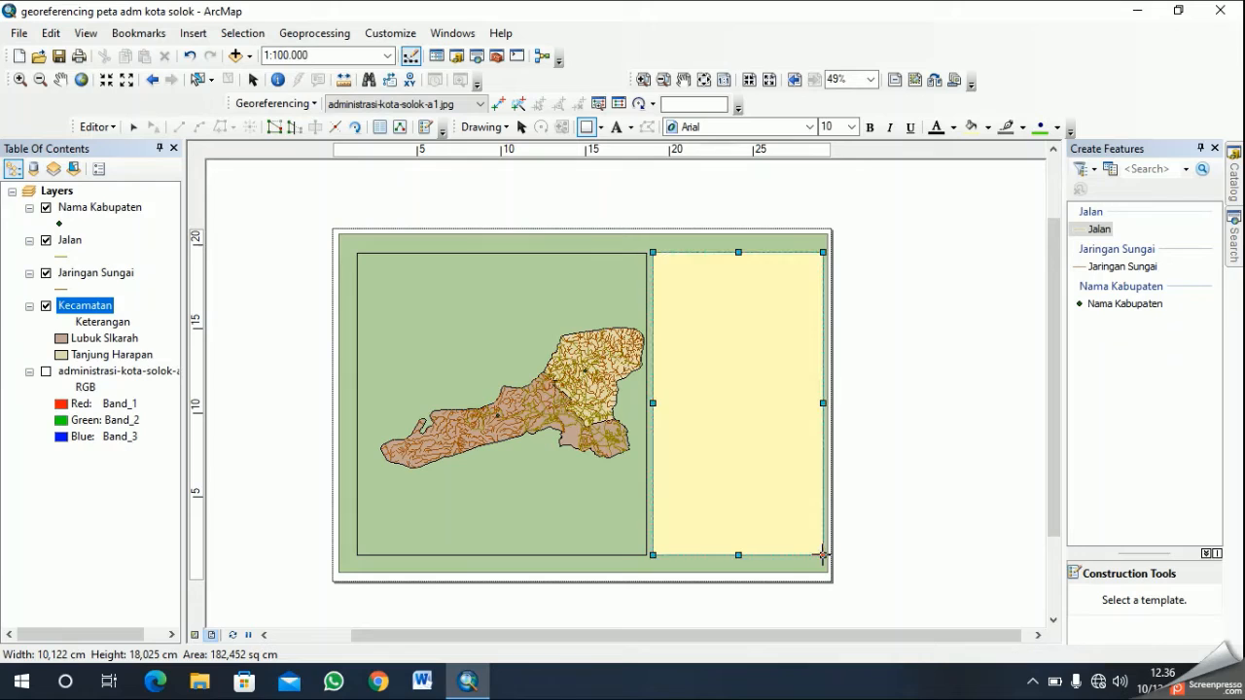
{"action": "right_click", "coordinate": [759, 317]}
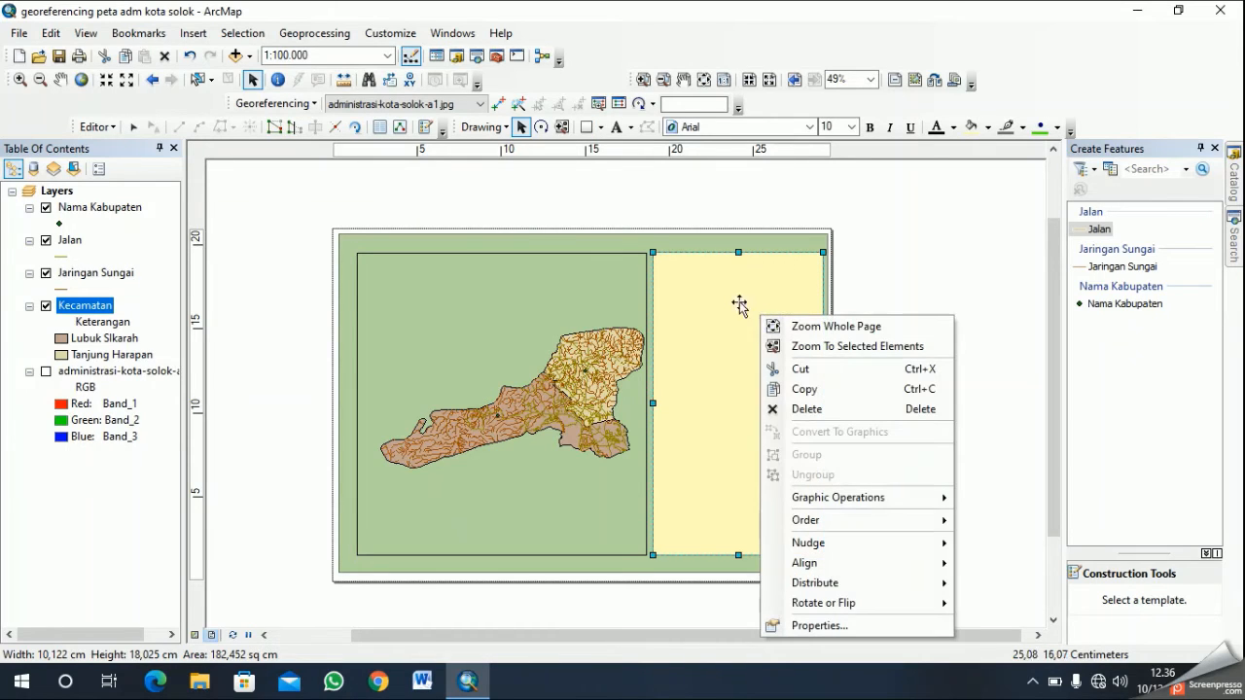
{"action": "left_click", "coordinate": [817, 627]}
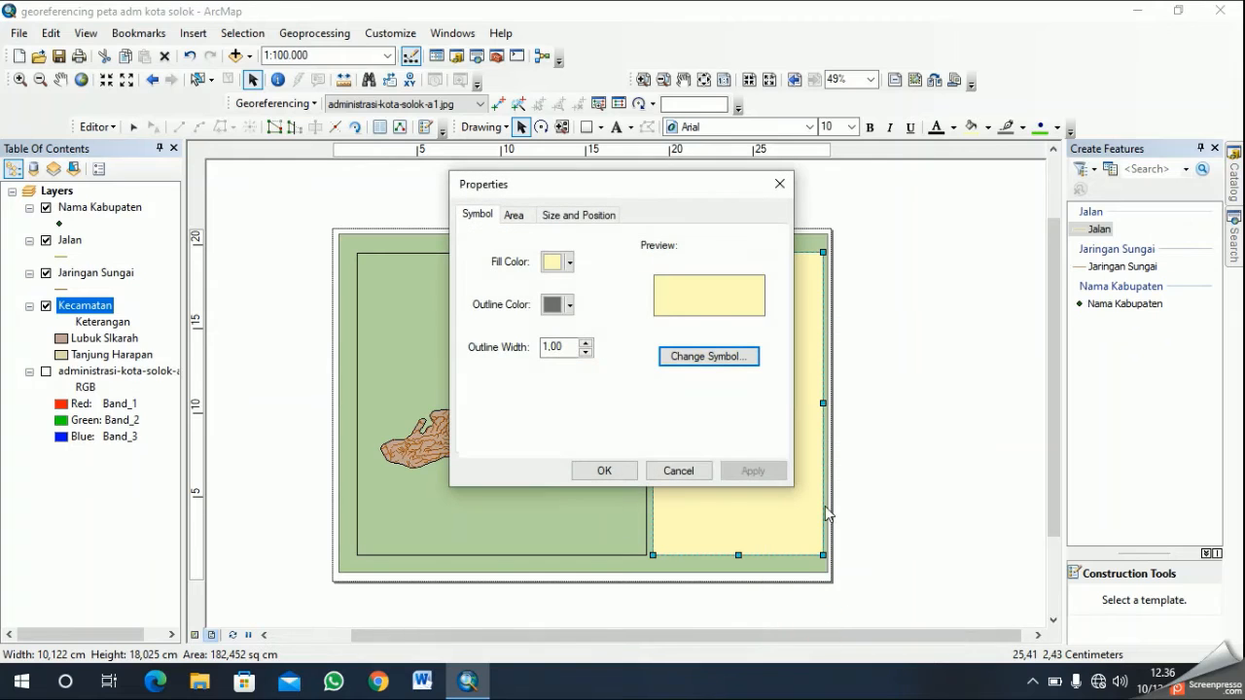
{"action": "left_click", "coordinate": [568, 261]}
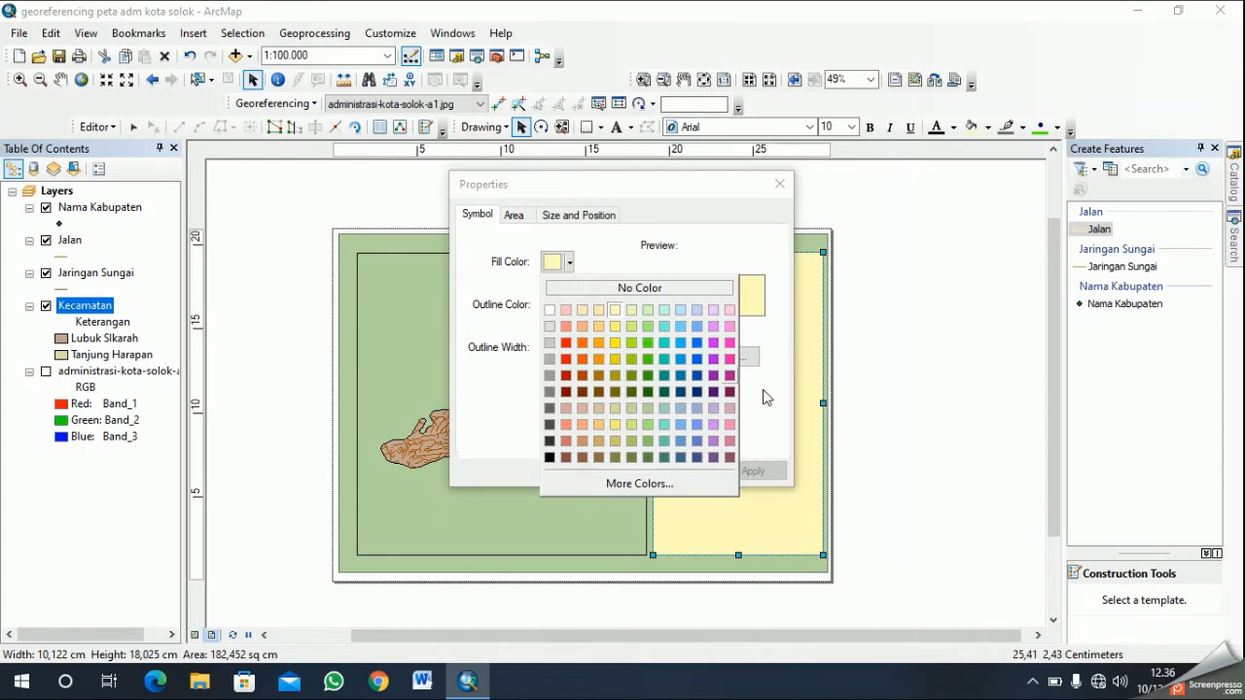
{"action": "left_click", "coordinate": [646, 440]}
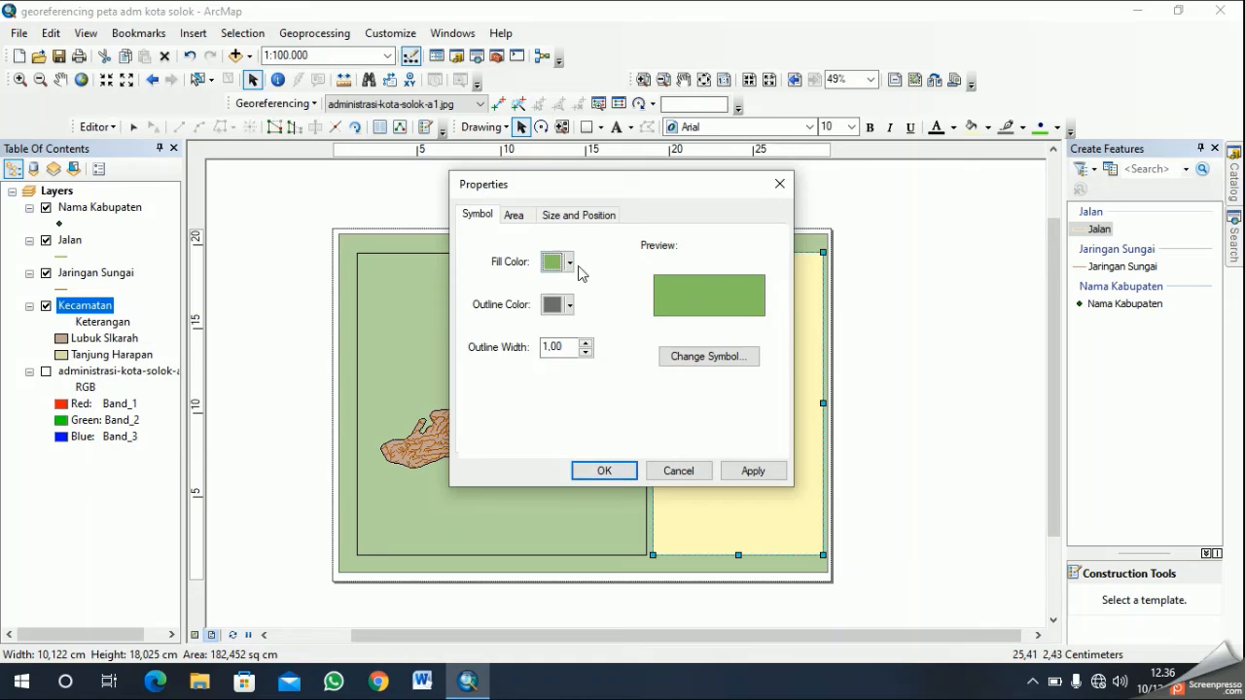
{"action": "left_click", "coordinate": [569, 262]}
{"action": "left_click", "coordinate": [643, 425]}
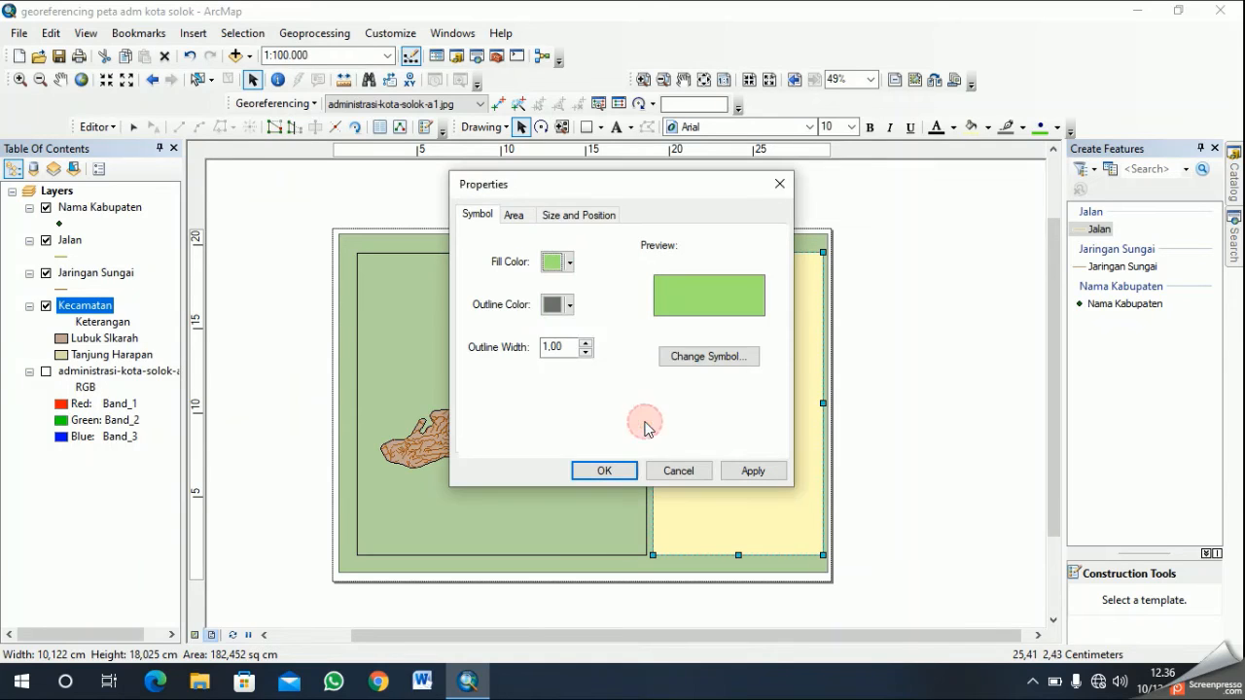
{"action": "left_click", "coordinate": [608, 471]}
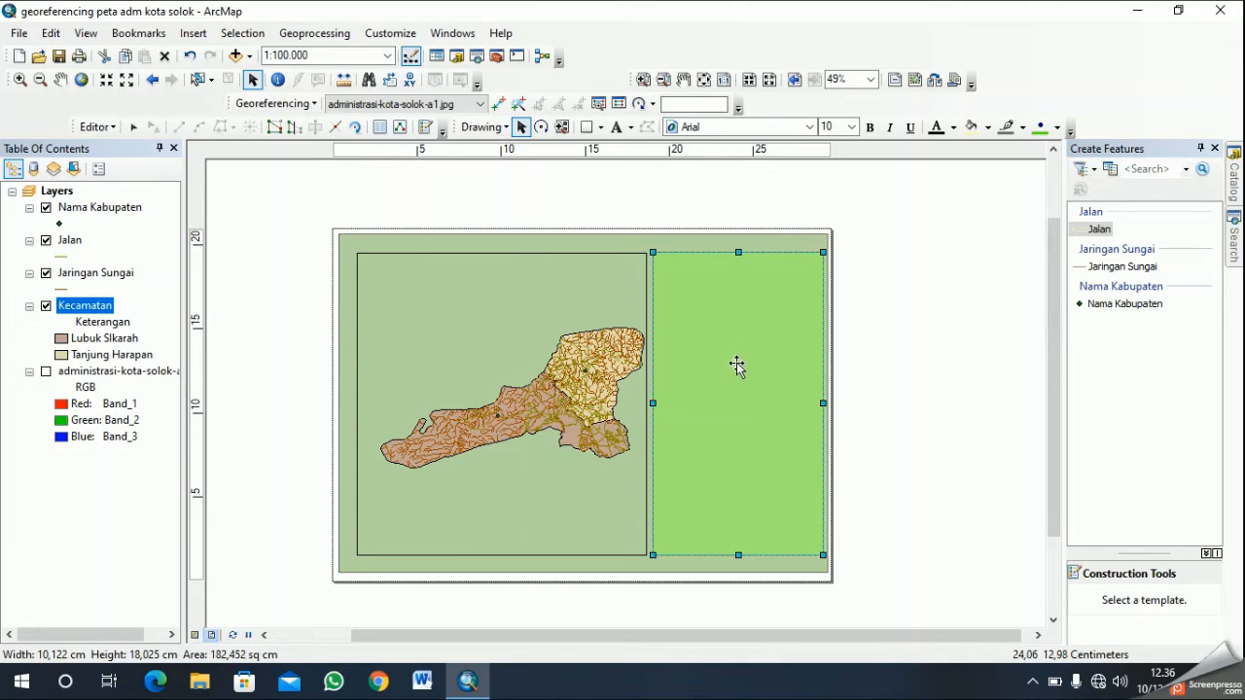
- Try a map scale of 1:89.000 for the data frame
{"action": "left_click", "coordinate": [540, 362]}
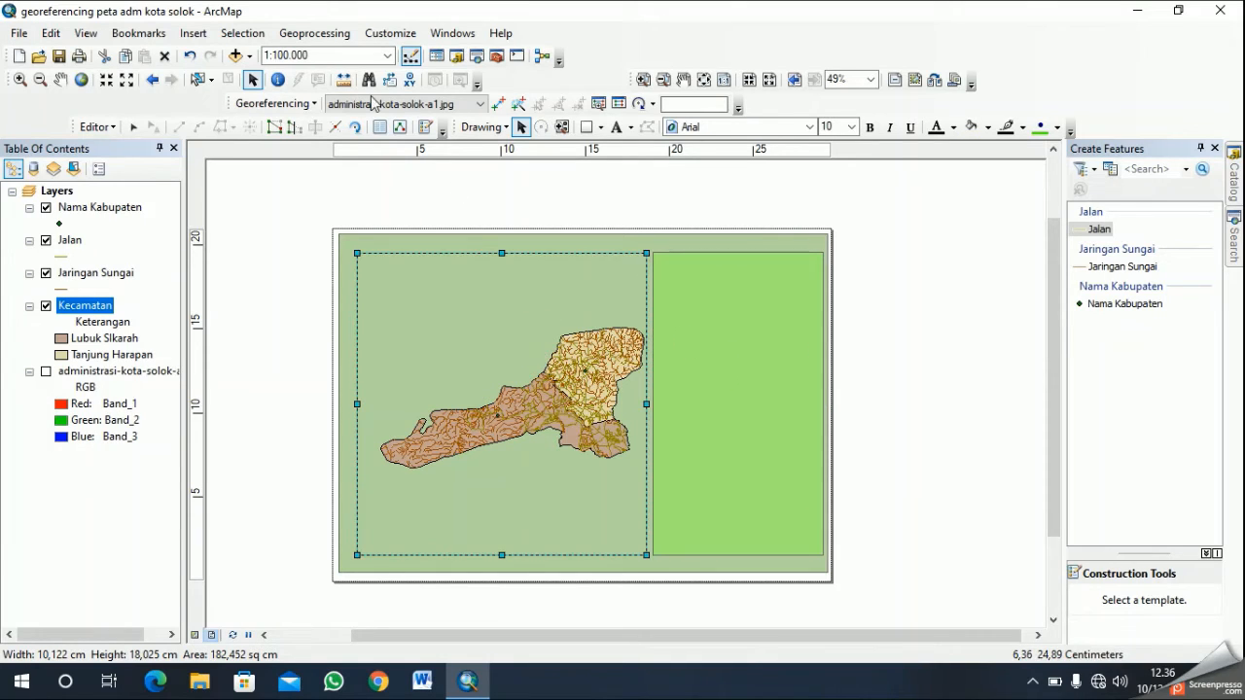
{"action": "left_click", "coordinate": [387, 56]}
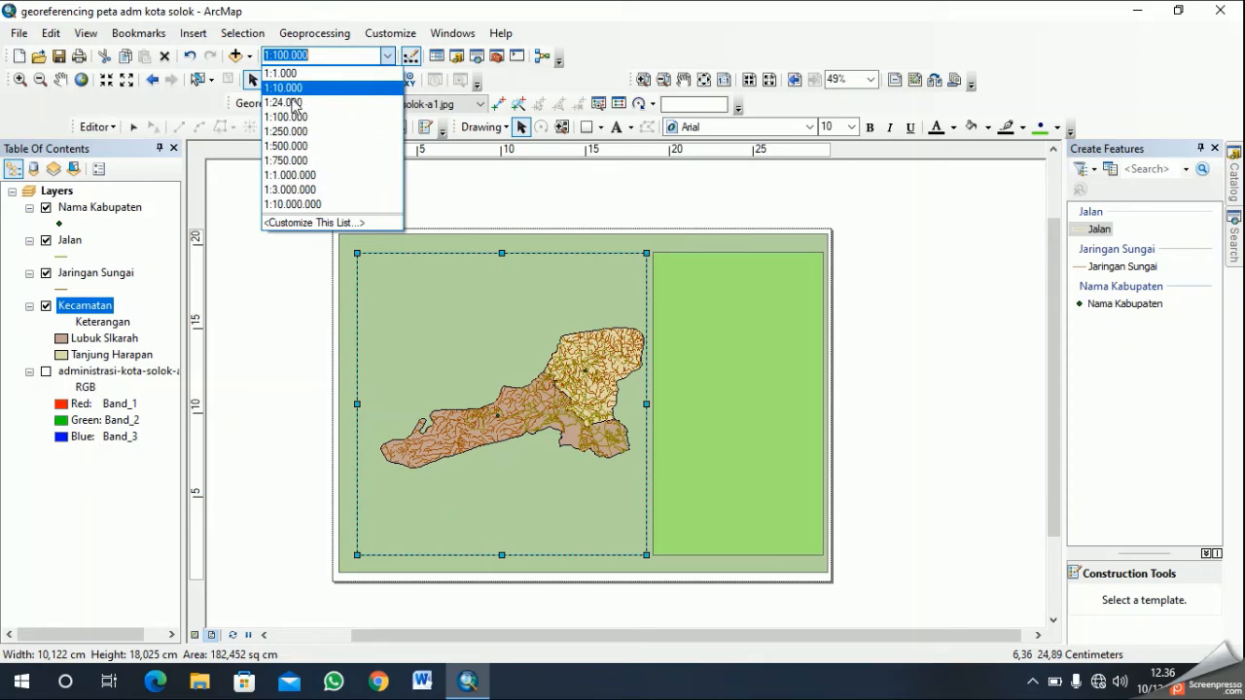
{"action": "left_click", "coordinate": [283, 58]}
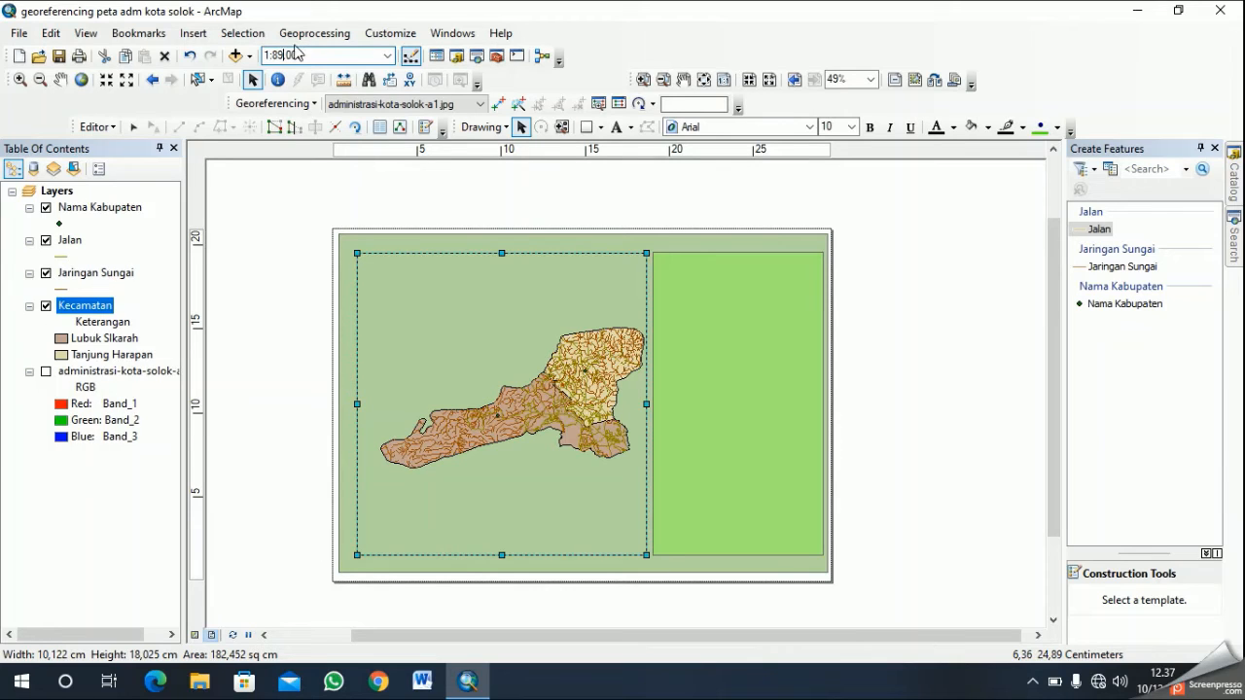
{"action": "key", "text": "Return"}
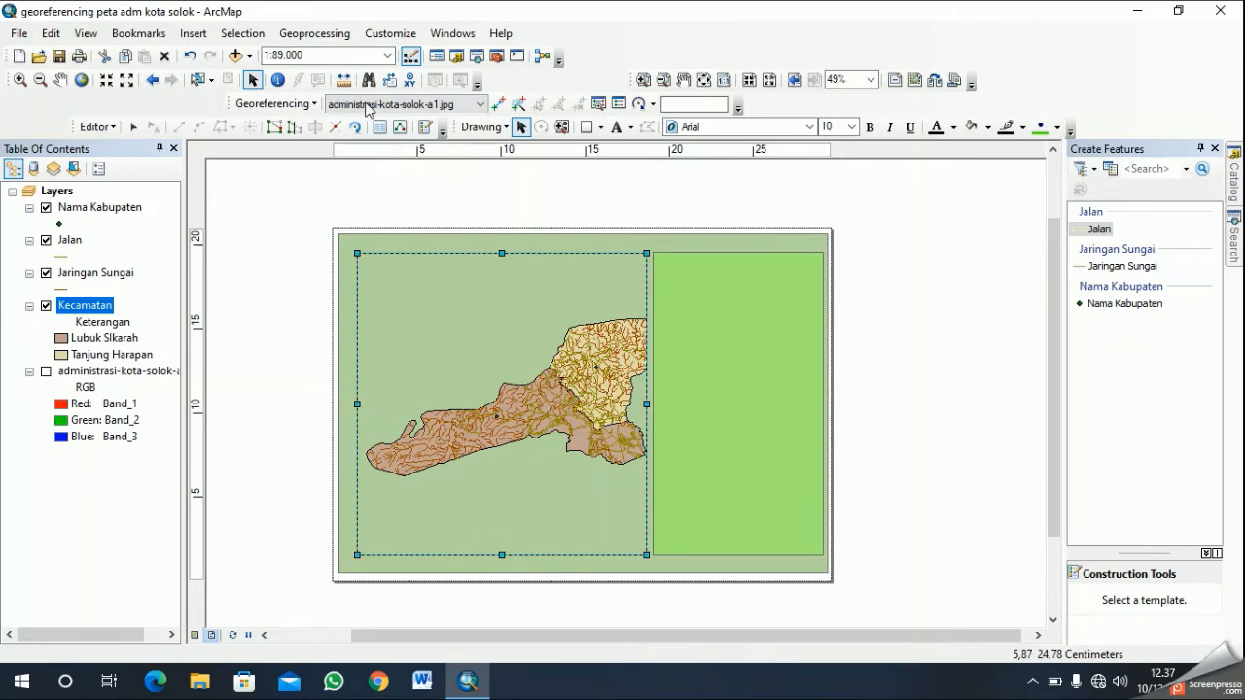
- Set the data frame's map scale to 1:110.000 and pull its right edge slightly inward
{"action": "left_click", "coordinate": [387, 56]}
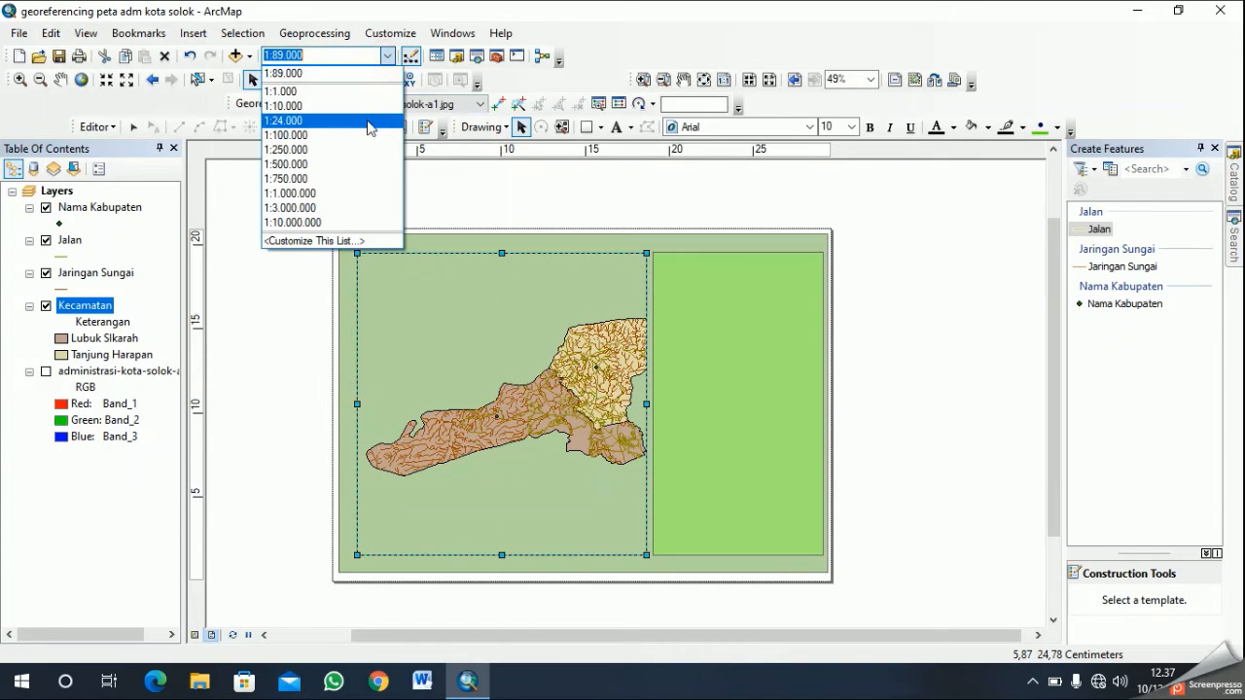
{"action": "left_click", "coordinate": [282, 55]}
{"action": "key", "text": "BackSpace"}
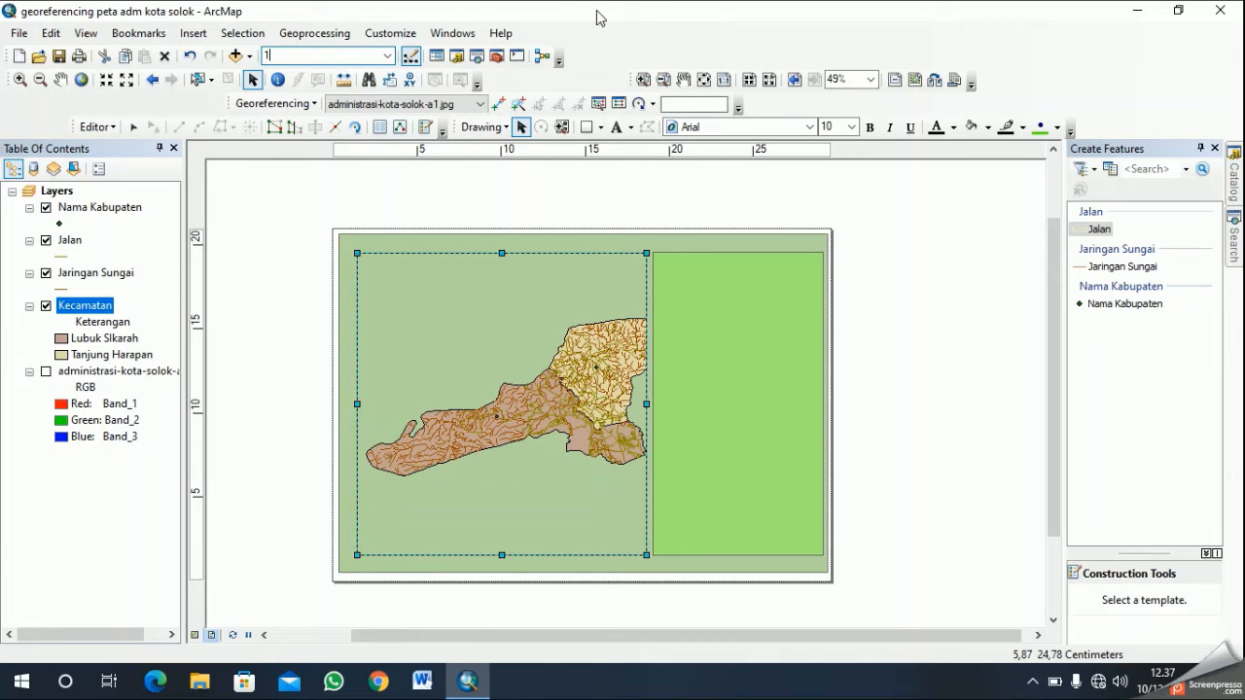
{"action": "left_click", "coordinate": [387, 55]}
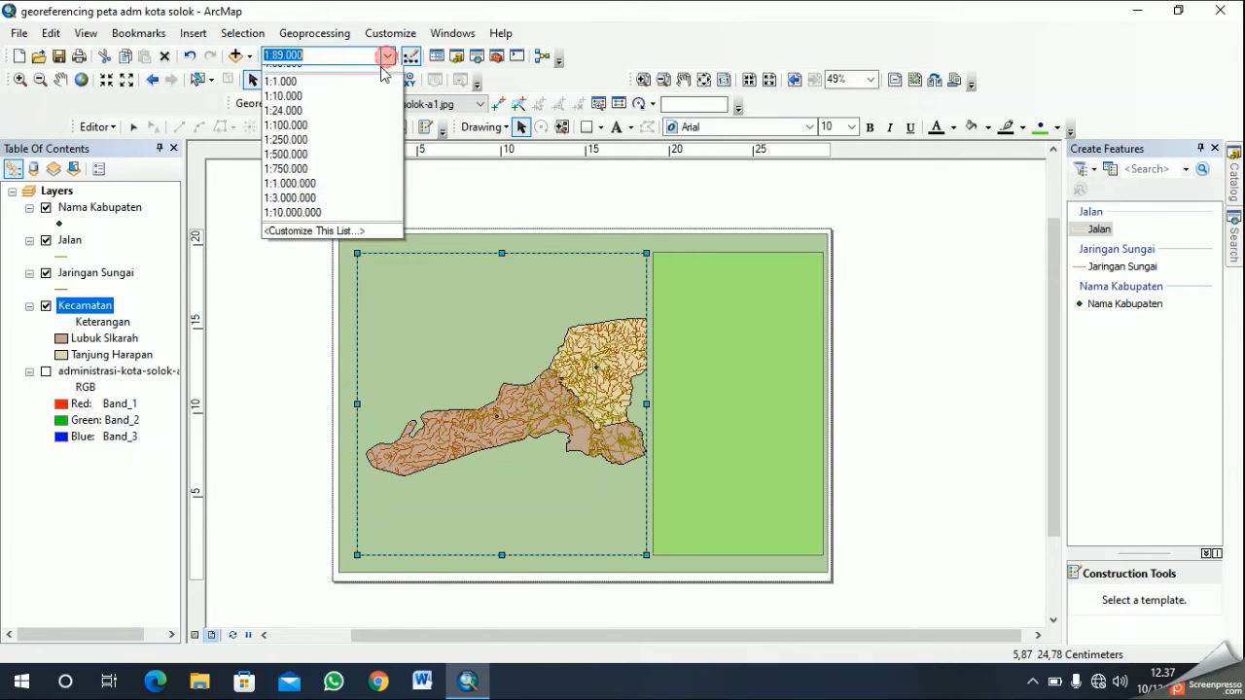
{"action": "left_click", "coordinate": [317, 143]}
{"action": "left_click", "coordinate": [282, 56]}
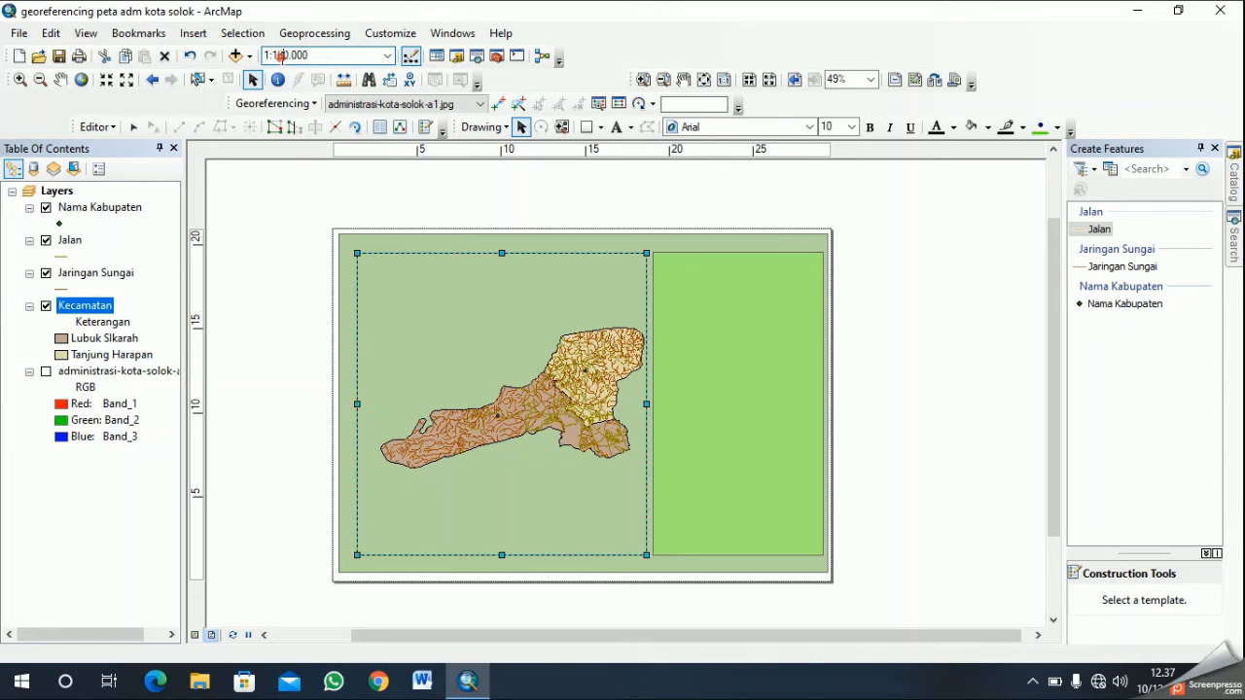
{"action": "key", "text": "Delete"}
{"action": "type", "text": "1"}
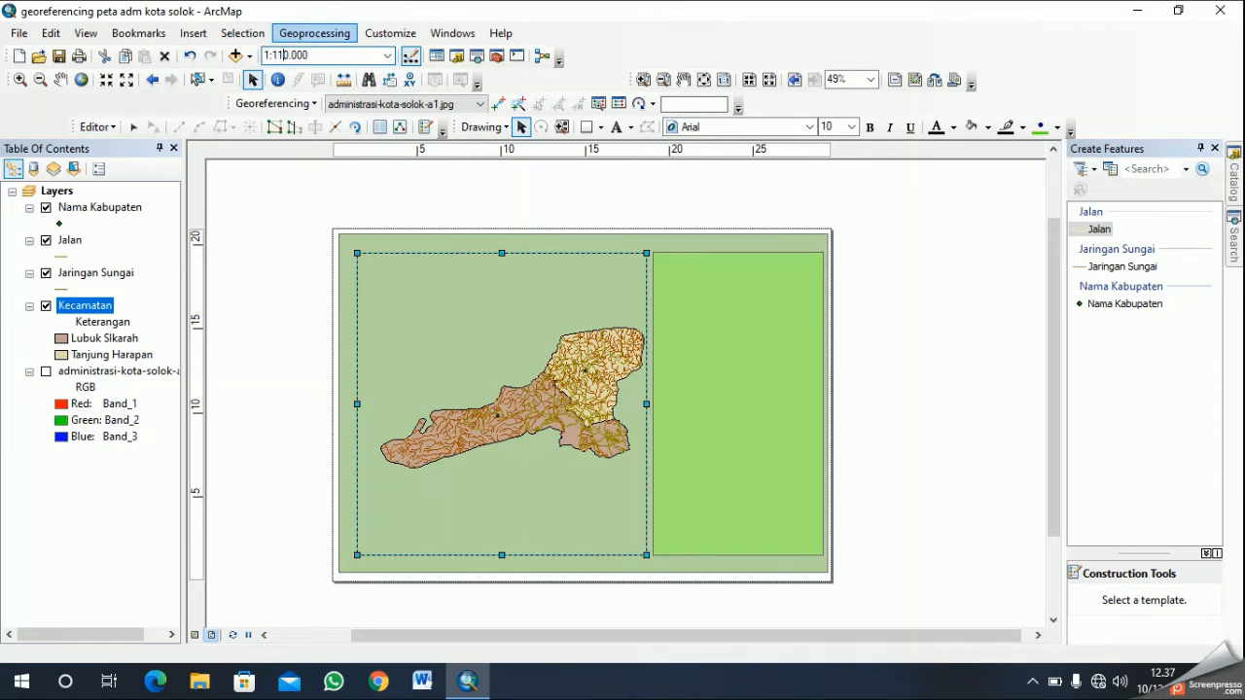
{"action": "key", "text": "Return"}
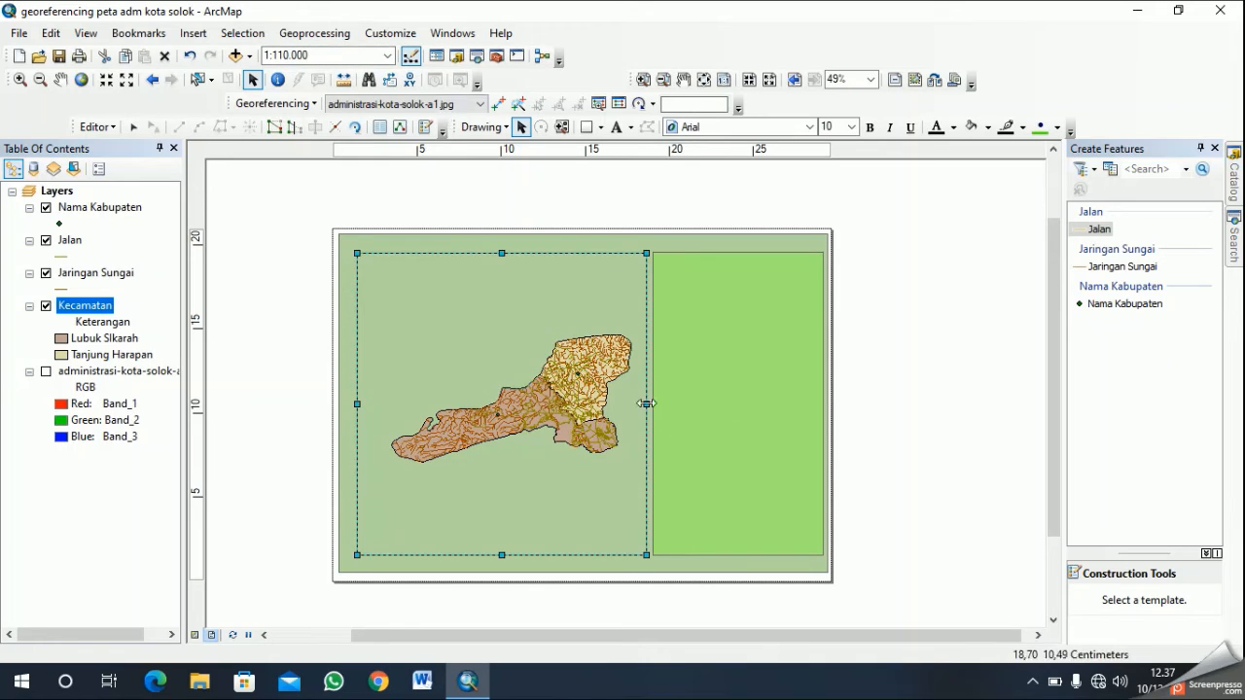
{"action": "left_click_drag", "start_coordinate": [646, 404], "coordinate": [632, 405]}
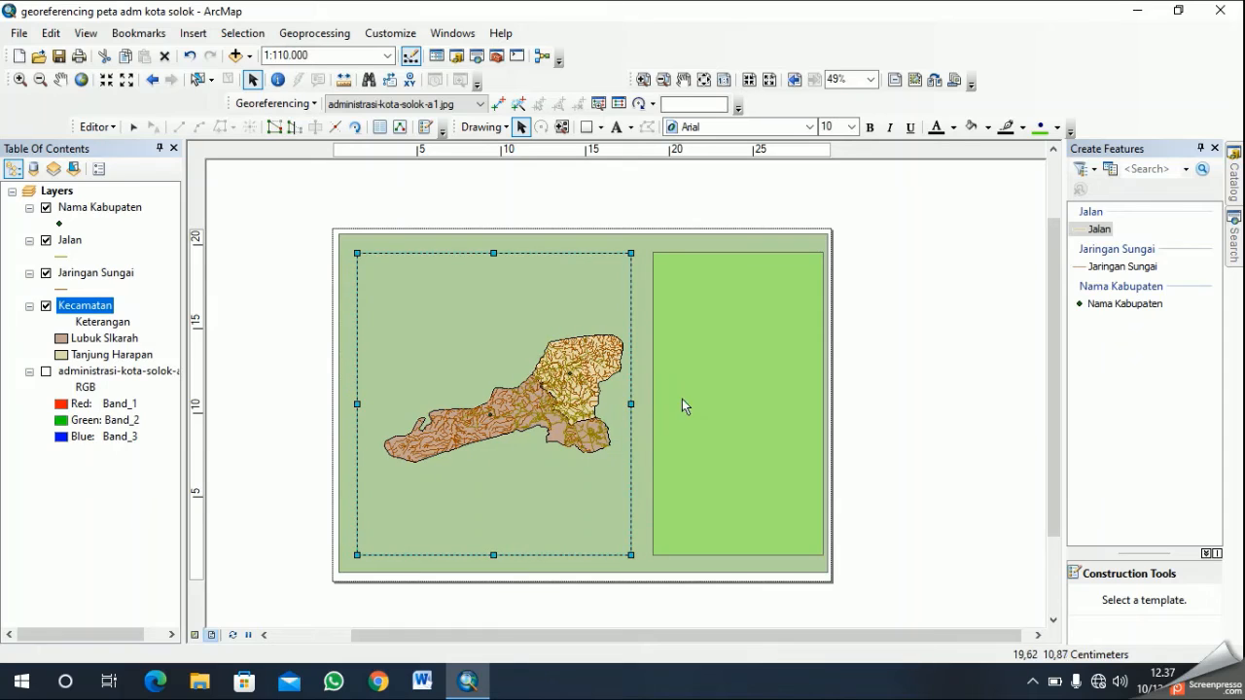
- Insert a text element into the layout and move it off the map onto the light green side panel
{"action": "left_click", "coordinate": [749, 361]}
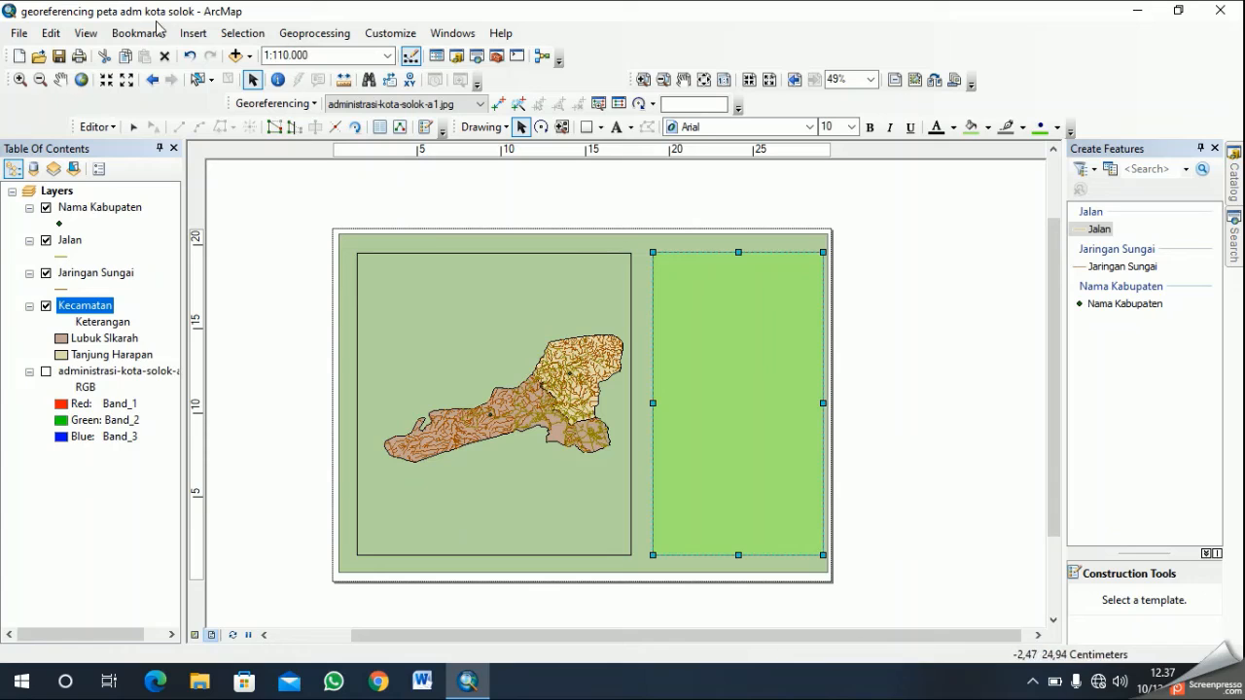
{"action": "left_click", "coordinate": [192, 33]}
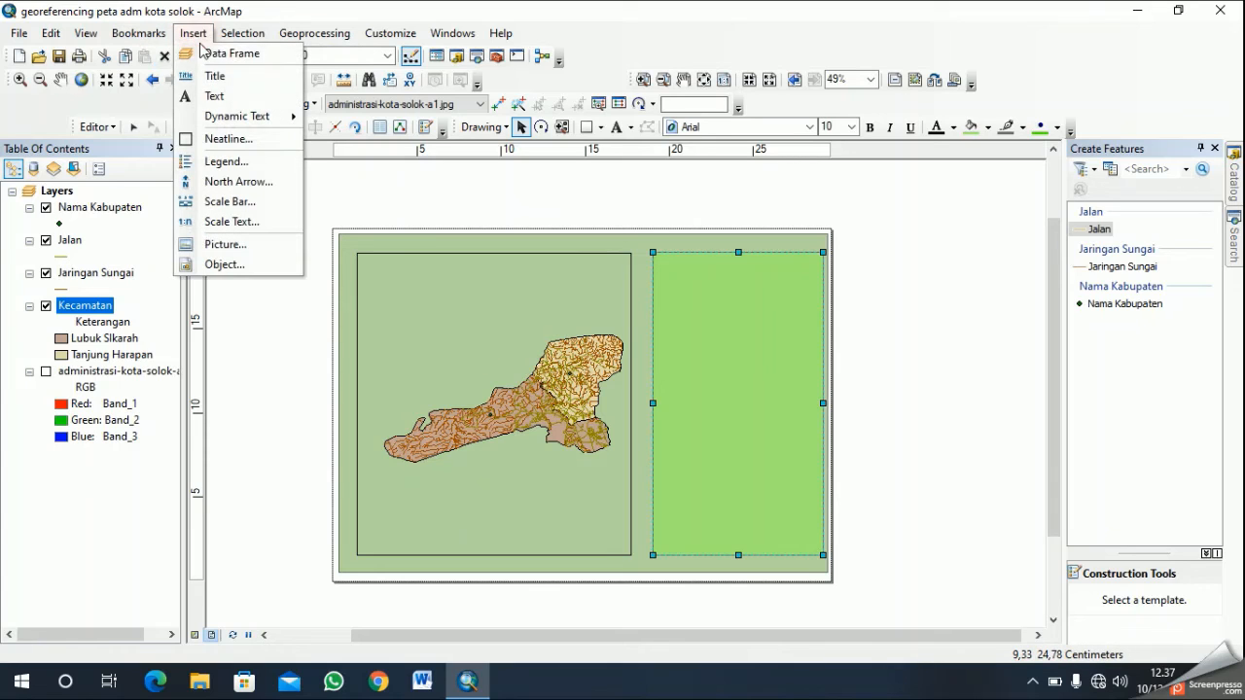
{"action": "left_click", "coordinate": [232, 98]}
{"action": "scroll", "coordinate": [600, 400], "scroll_direction": "down", "scroll_amount": 5}
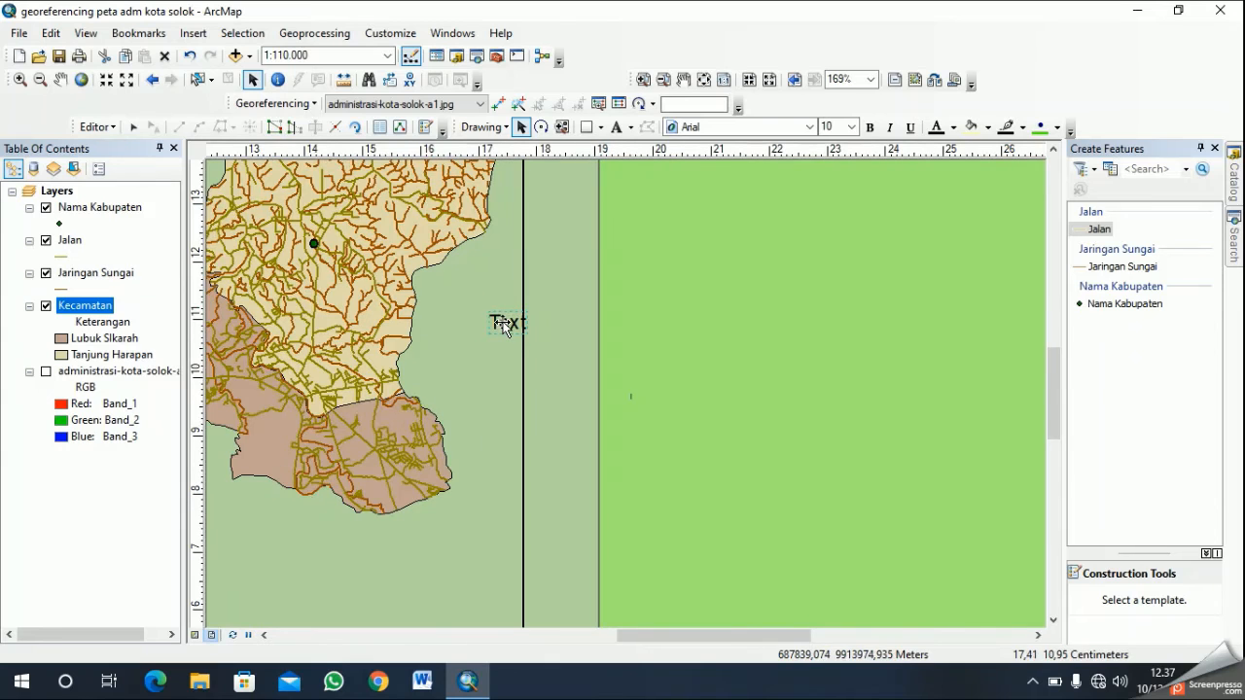
{"action": "left_click", "coordinate": [503, 323]}
{"action": "left_click", "coordinate": [503, 322]}
{"action": "left_click", "coordinate": [500, 322]}
{"action": "left_click", "coordinate": [491, 318]}
{"action": "double_click", "coordinate": [500, 321]}
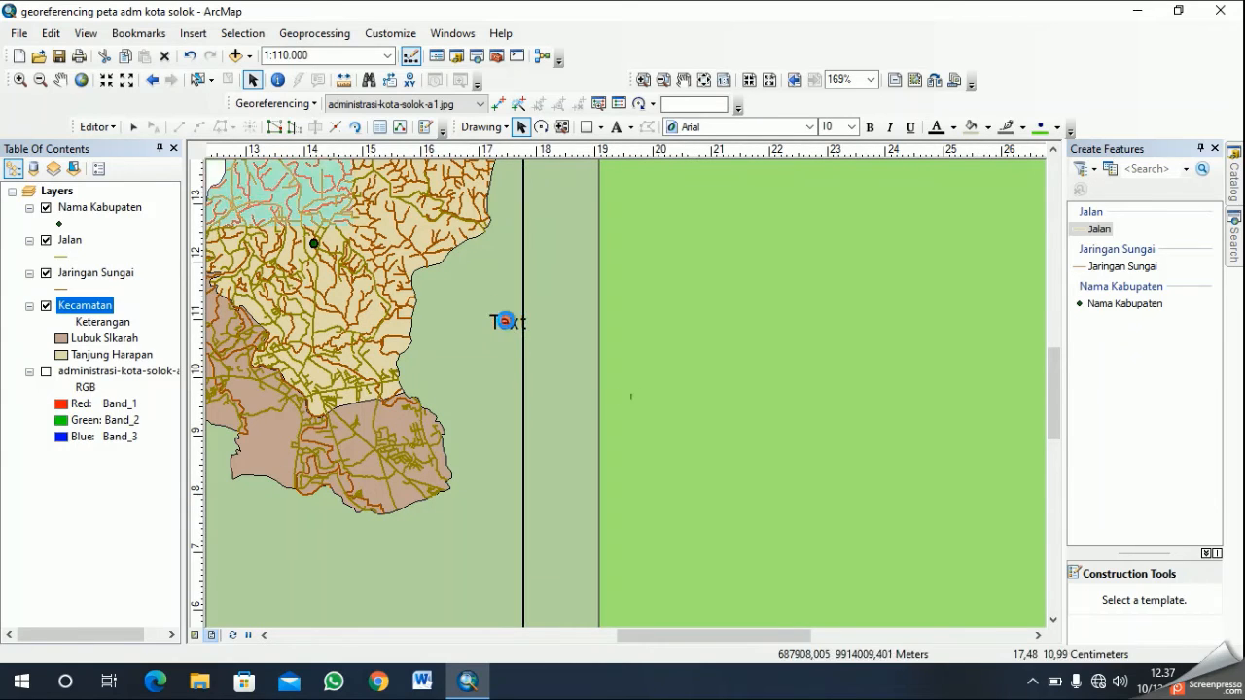
{"action": "left_click_drag", "start_coordinate": [507, 322], "coordinate": [720, 241]}
- Move the text element up to the upper-left corner of the light green side panel
{"action": "scroll", "coordinate": [720, 286], "scroll_direction": "up", "scroll_amount": 3}
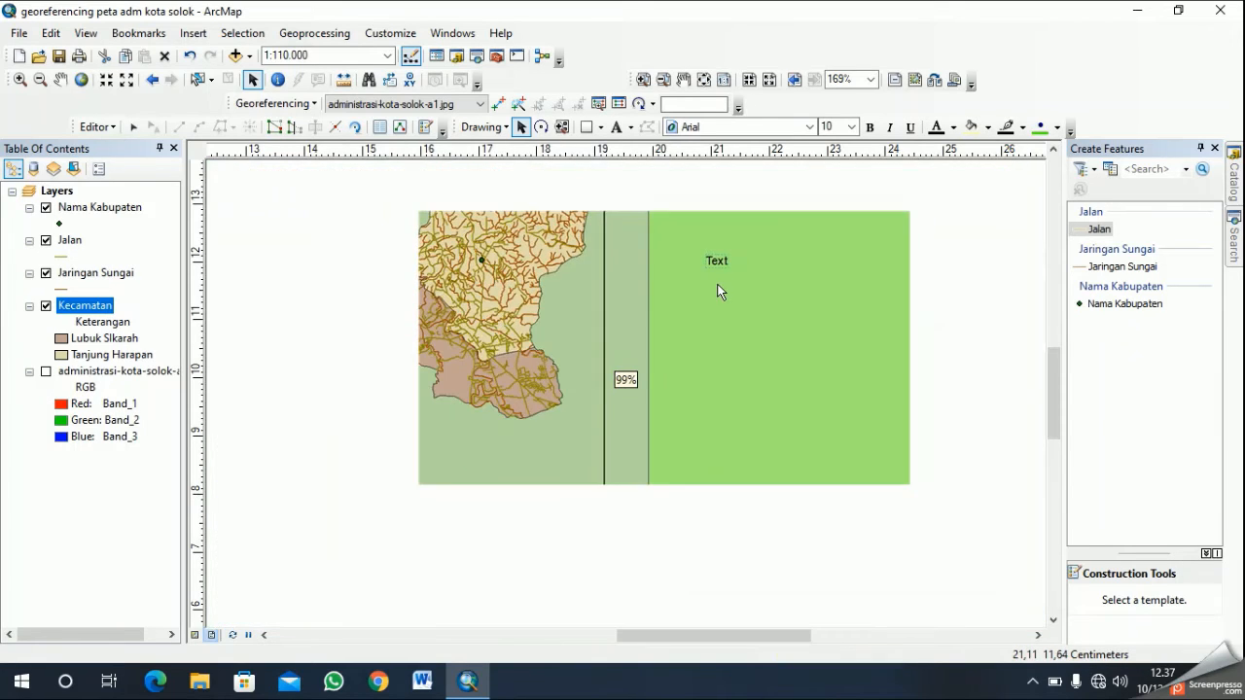
{"action": "scroll", "coordinate": [821, 321], "scroll_direction": "up", "scroll_amount": 5}
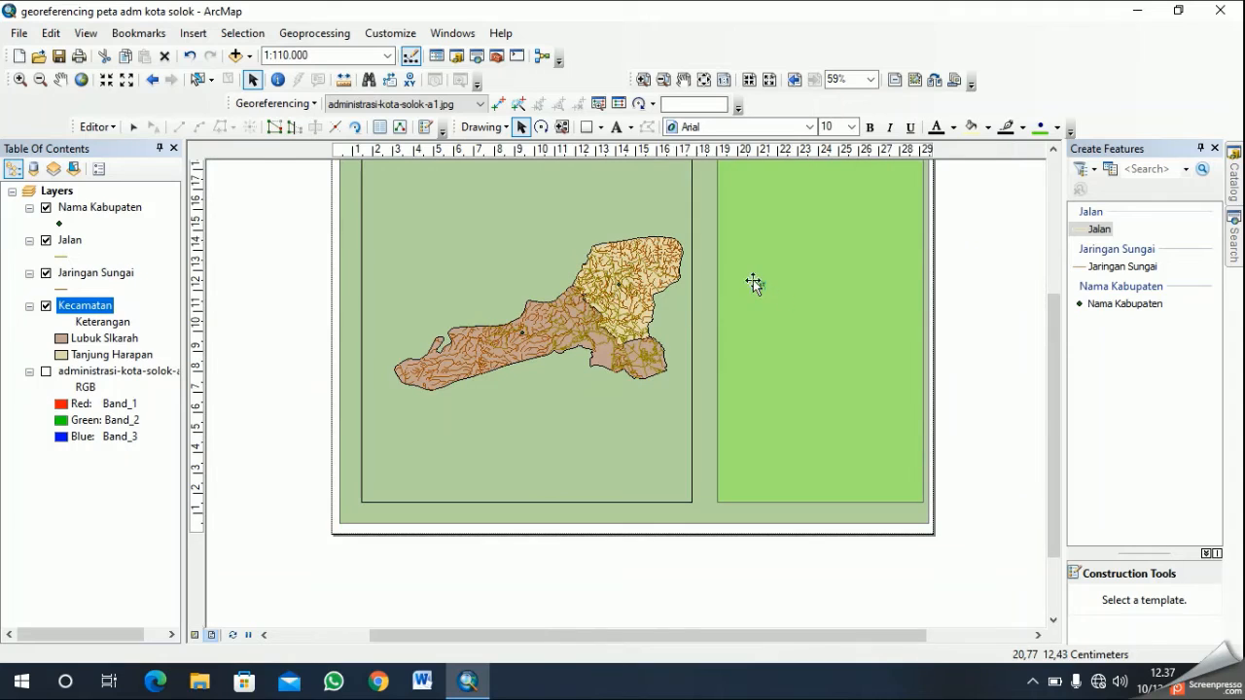
{"action": "left_click", "coordinate": [1054, 151]}
{"action": "left_click", "coordinate": [758, 378]}
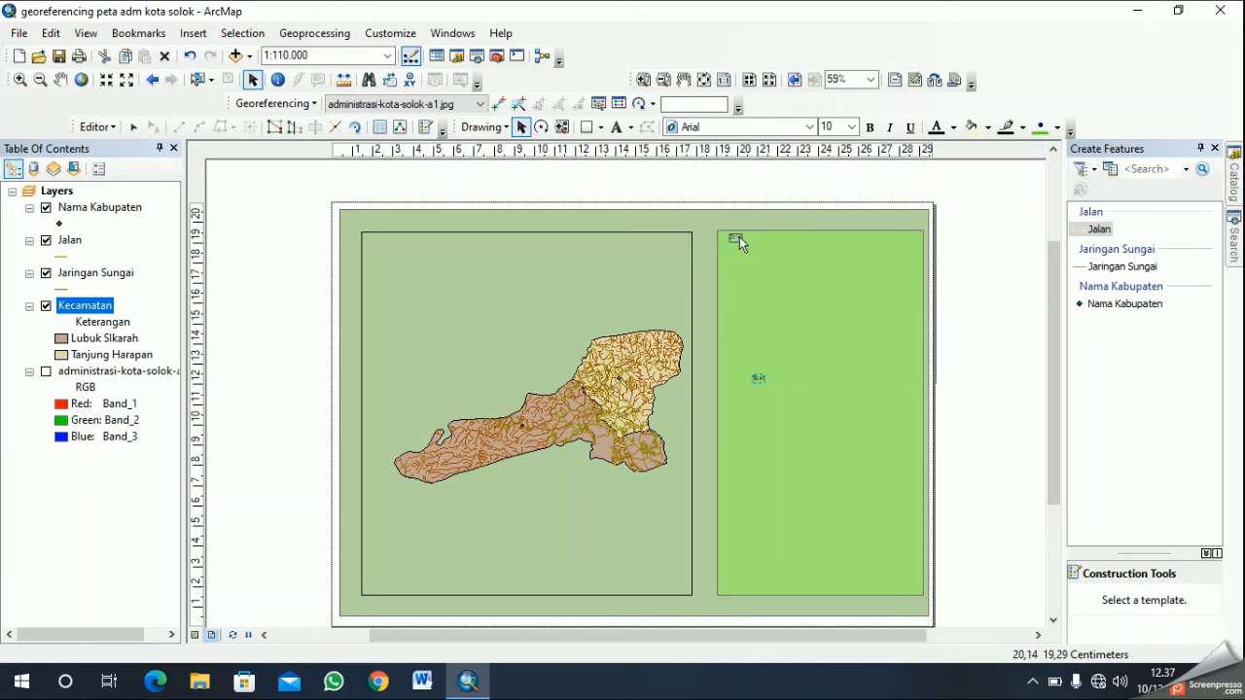
- Replace the placeholder text with "Peta Administrasi" and "Kota Solok, Sumatera Barat" on two lines, and open its symbol settings
{"action": "scroll", "coordinate": [739, 243], "scroll_direction": "down", "scroll_amount": 4}
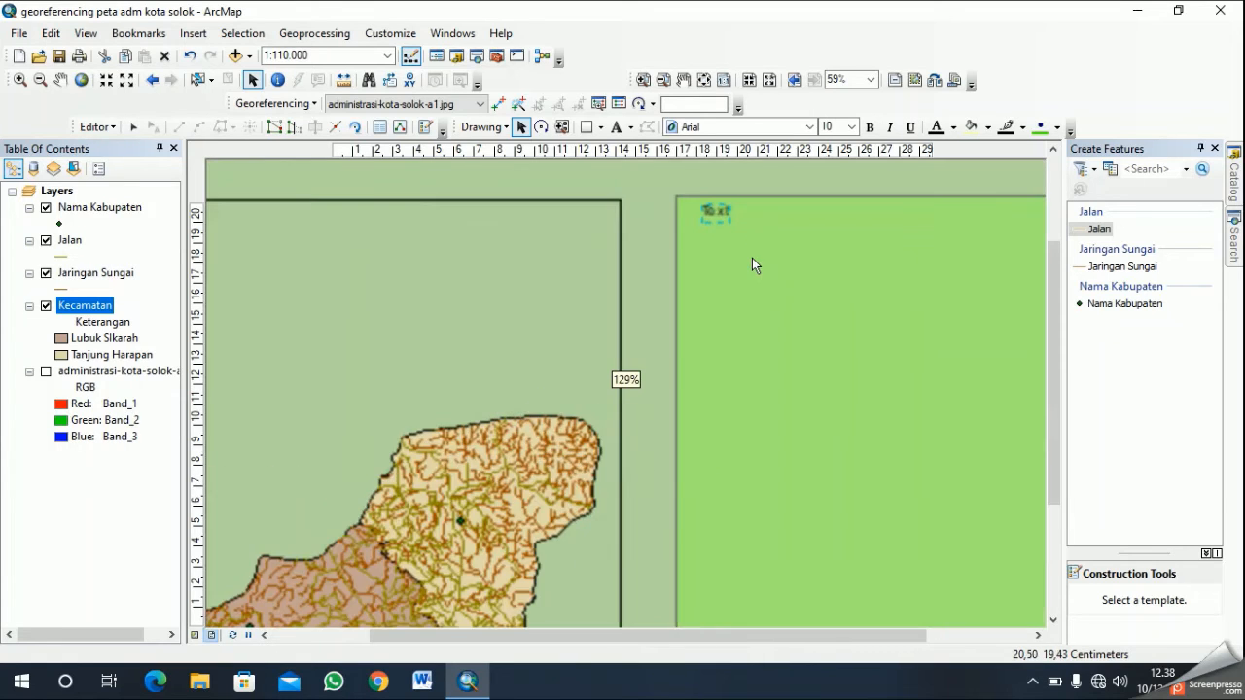
{"action": "right_click", "coordinate": [720, 211]}
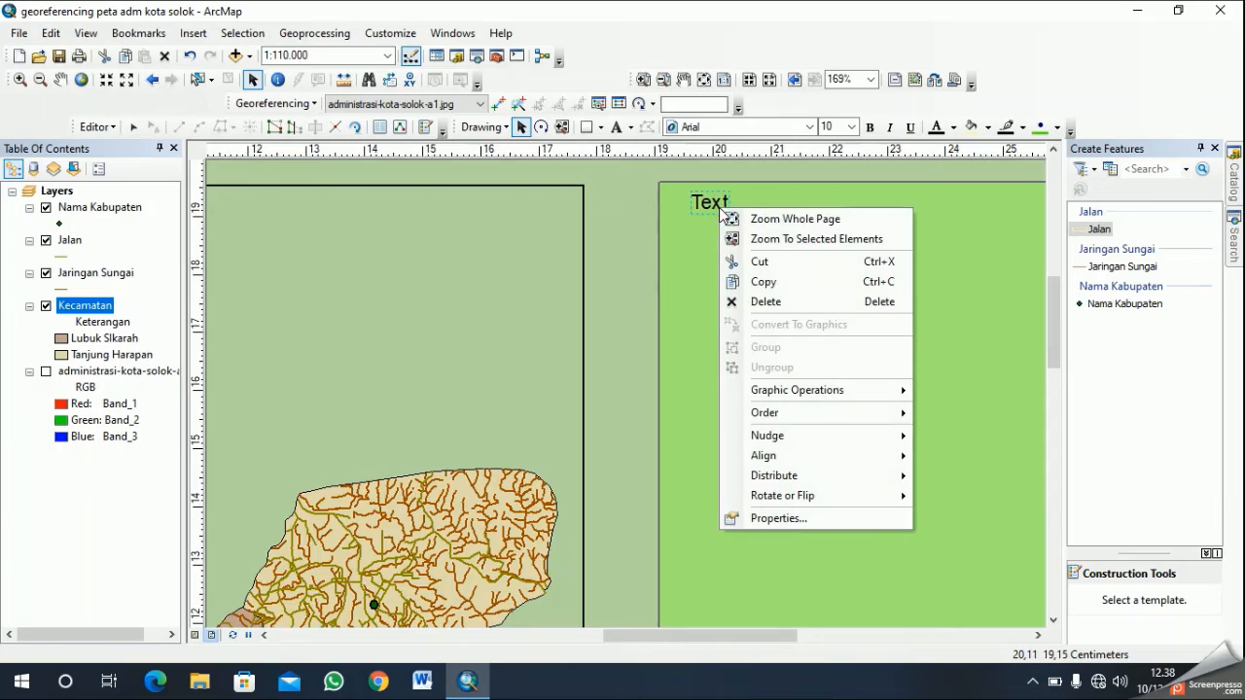
{"action": "left_click", "coordinate": [789, 522]}
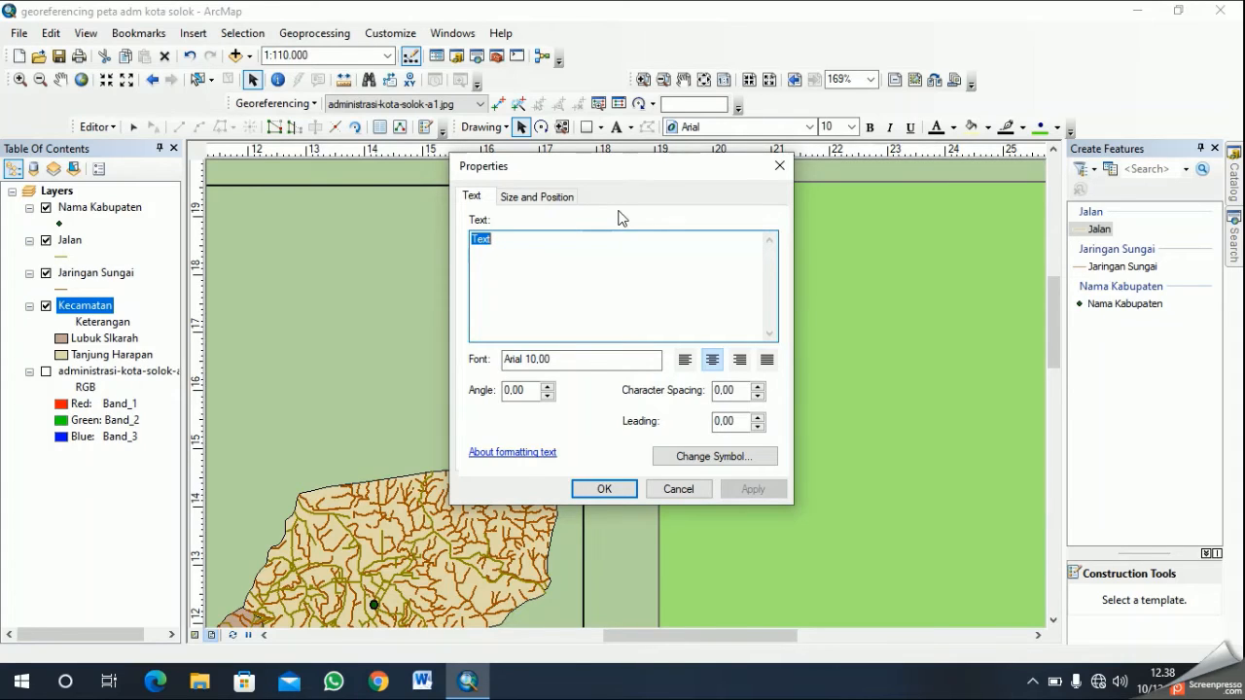
{"action": "type", "text": "Peta Administrasi"}
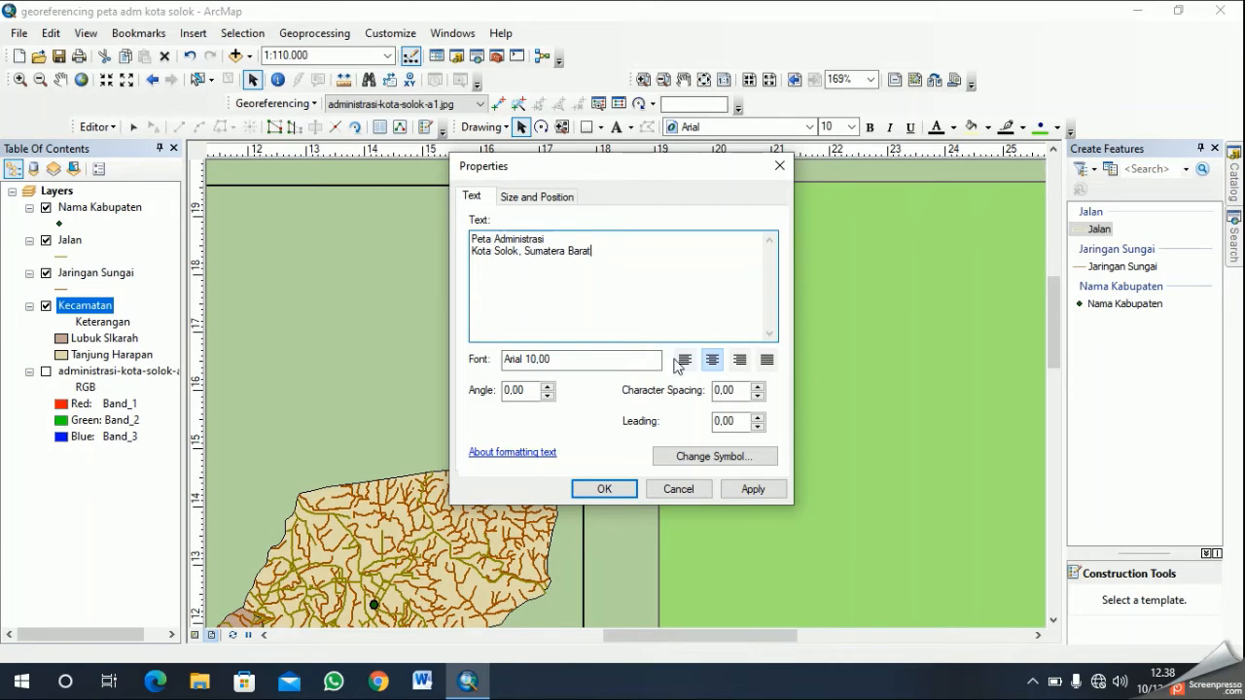
{"action": "left_click", "coordinate": [605, 272]}
{"action": "left_click", "coordinate": [705, 458]}
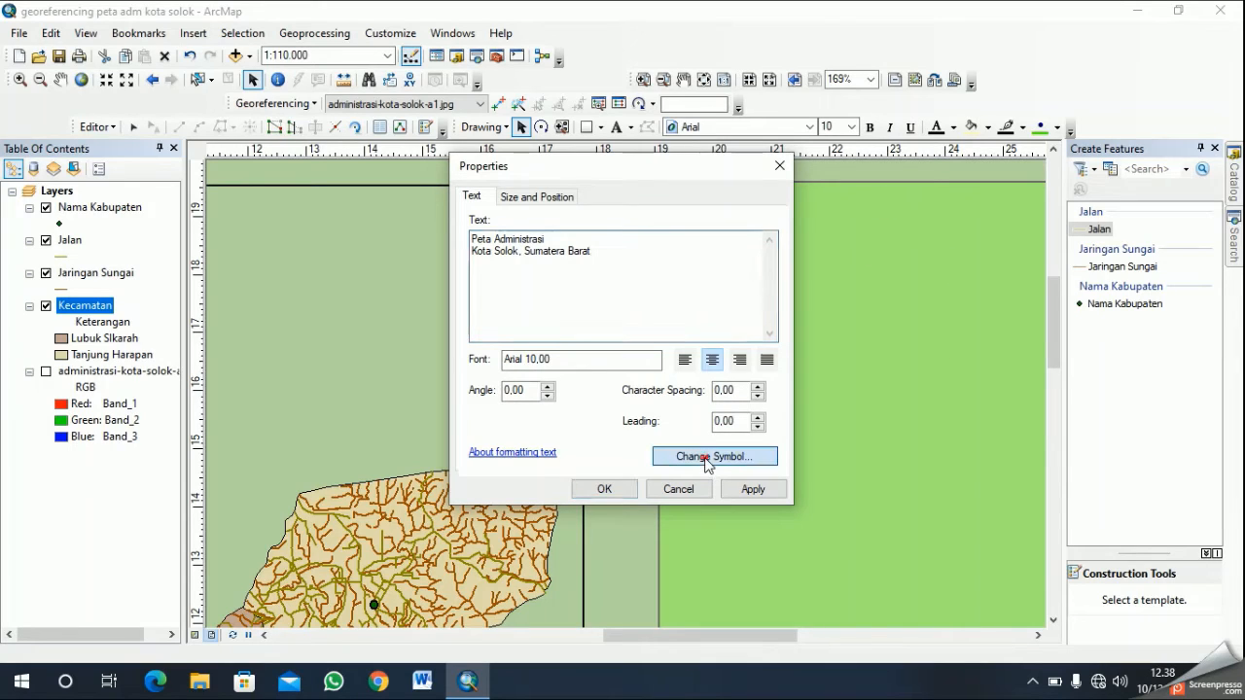
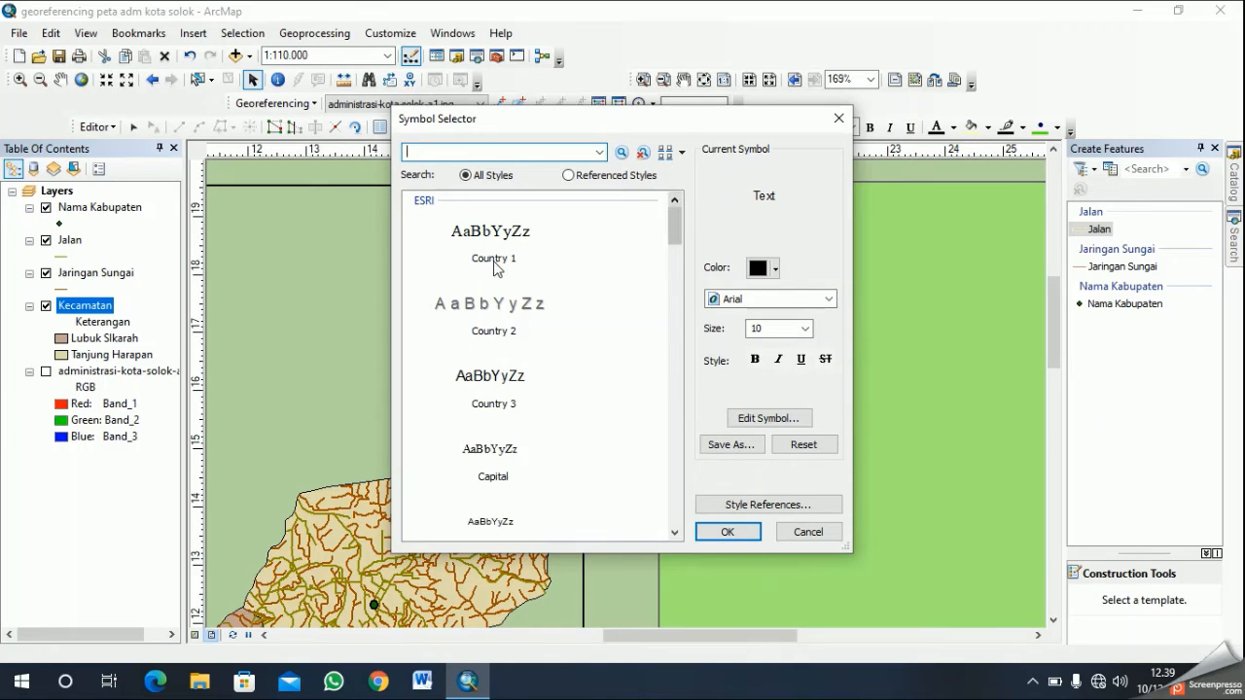
- Format the map title text with the Country 1 style in bold 18-point Times New Roman and apply the properties
{"action": "scroll", "coordinate": [498, 271], "scroll_direction": "down", "scroll_amount": 10}
{"action": "scroll", "coordinate": [519, 328], "scroll_direction": "down", "scroll_amount": 8}
{"action": "scroll", "coordinate": [520, 330], "scroll_direction": "up", "scroll_amount": 3}
{"action": "scroll", "coordinate": [555, 341], "scroll_direction": "up", "scroll_amount": 15}
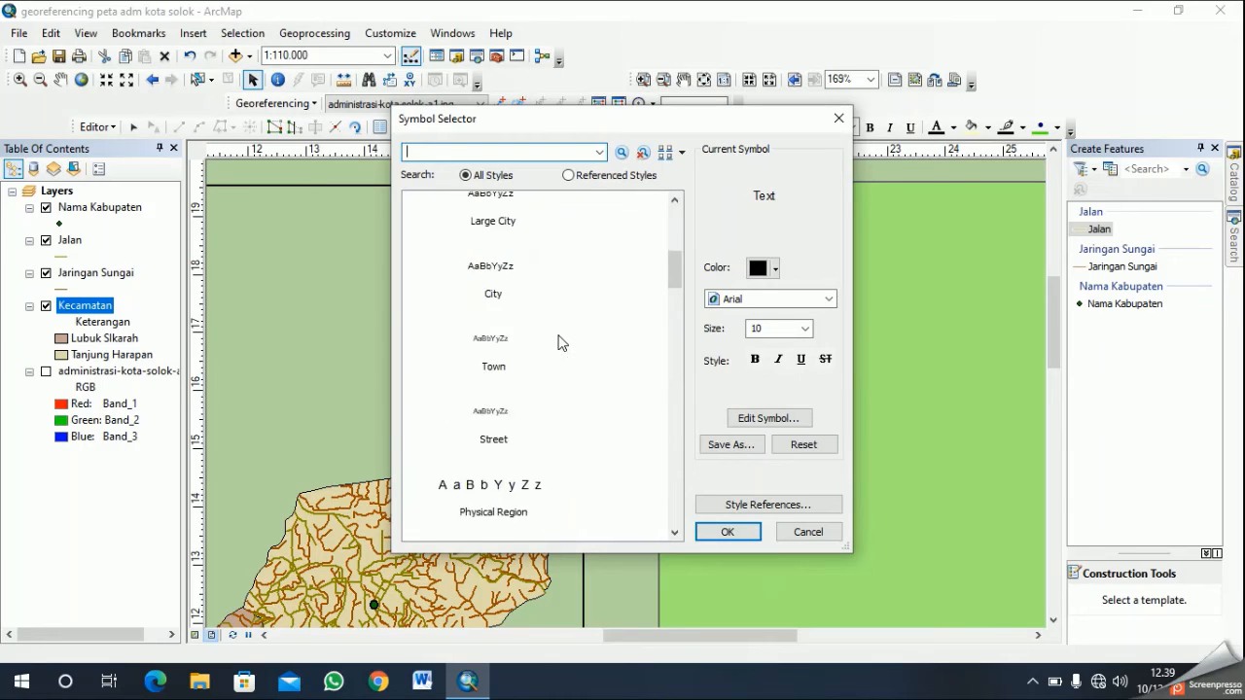
{"action": "left_click", "coordinate": [492, 240]}
{"action": "left_click", "coordinate": [804, 328]}
{"action": "left_click", "coordinate": [790, 369]}
{"action": "left_click", "coordinate": [756, 360]}
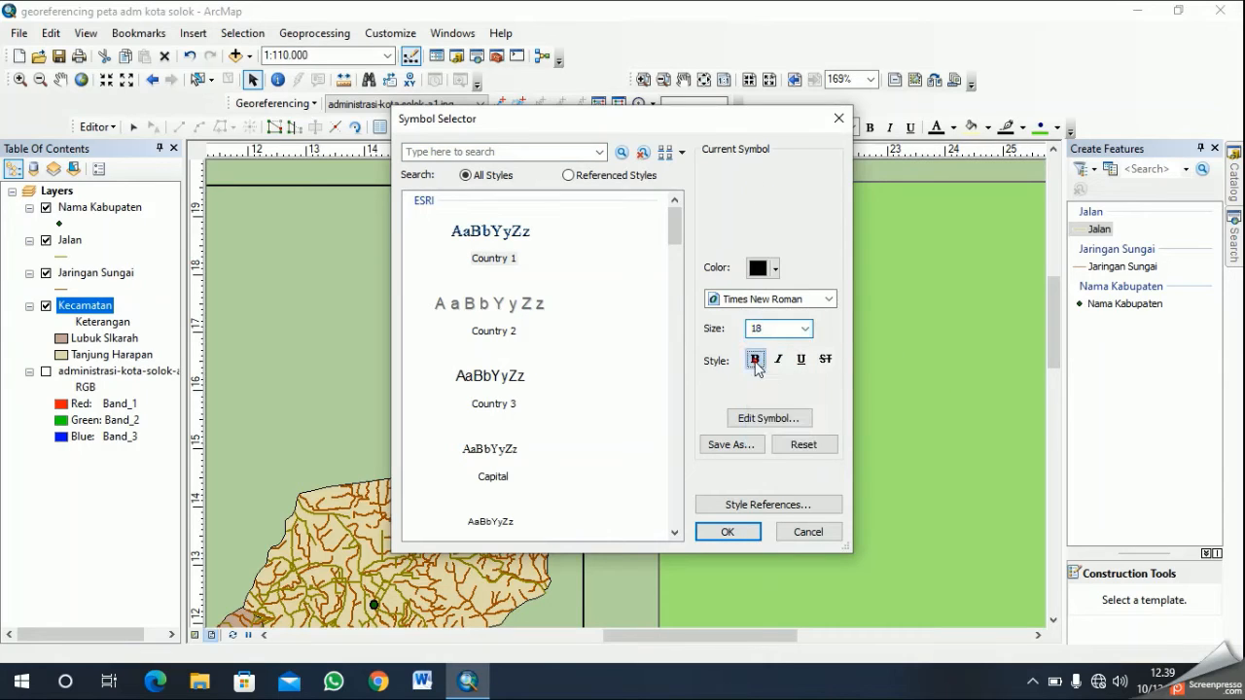
{"action": "left_click", "coordinate": [749, 539]}
{"action": "left_click", "coordinate": [712, 361]}
{"action": "left_click", "coordinate": [620, 493]}
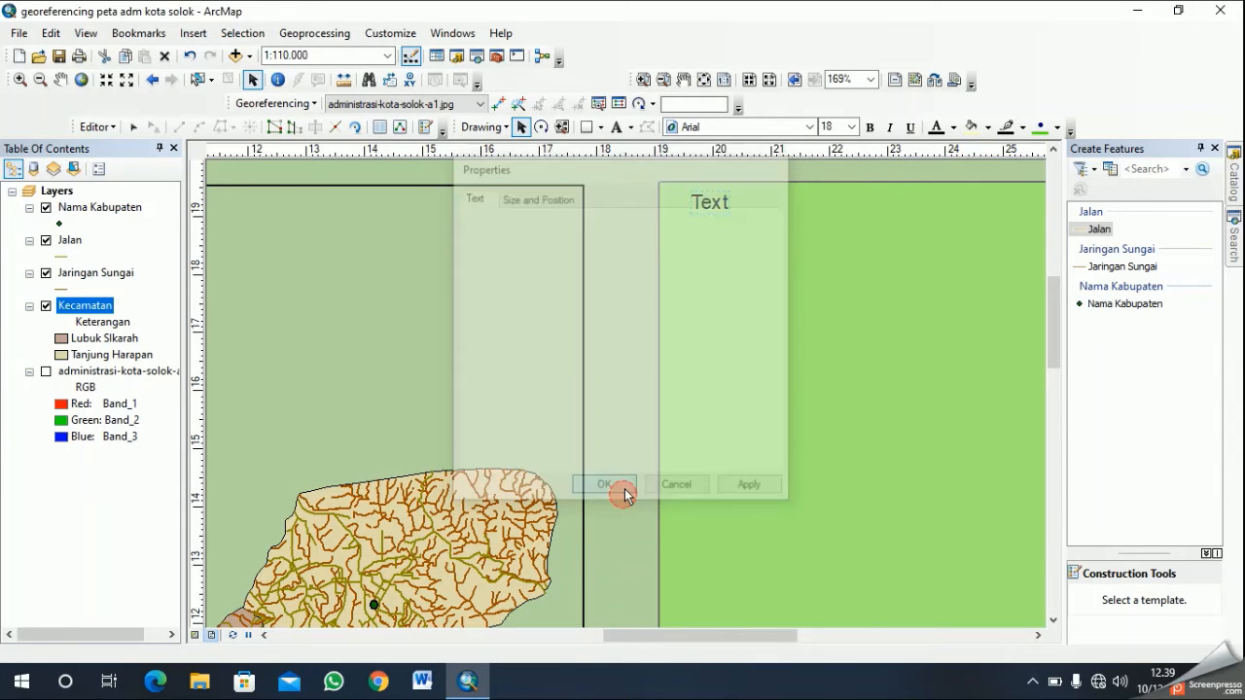
- Move the title "Peta Administrasi Kota Solok, Sumatera Barat" to the top of the light green panel, centred near its upper edge
{"action": "scroll", "coordinate": [814, 294], "scroll_direction": "up", "scroll_amount": 5}
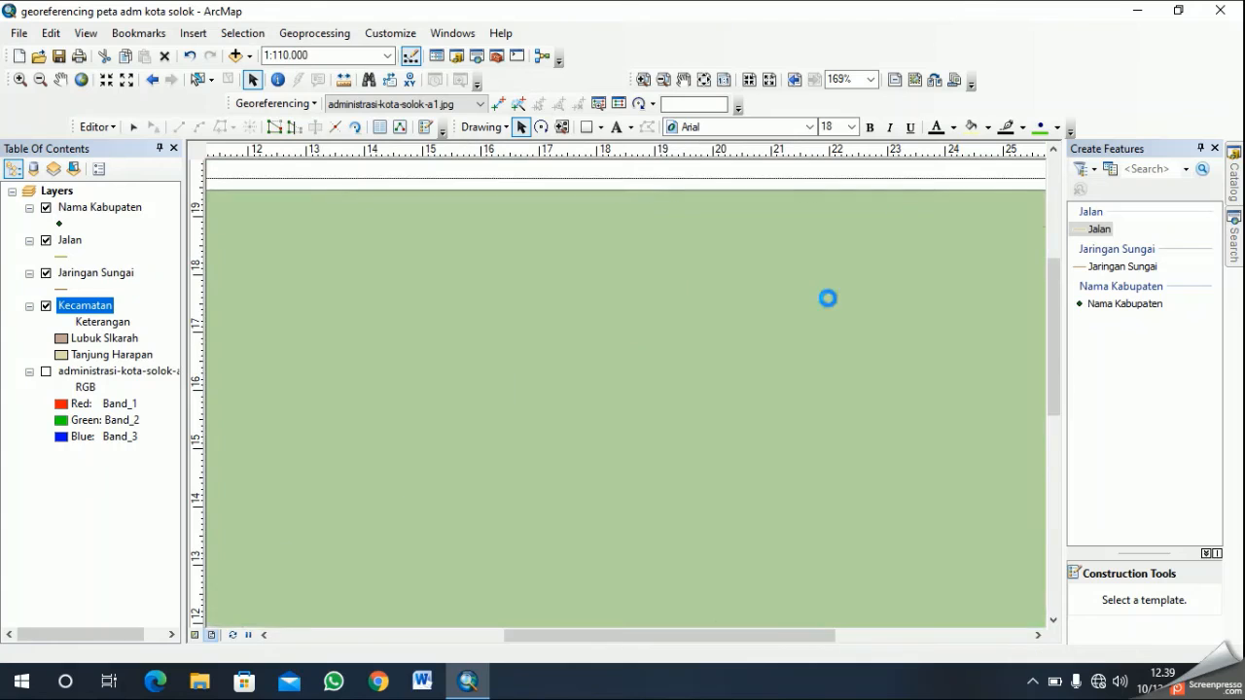
{"action": "left_click_drag", "start_coordinate": [757, 217], "coordinate": [899, 274]}
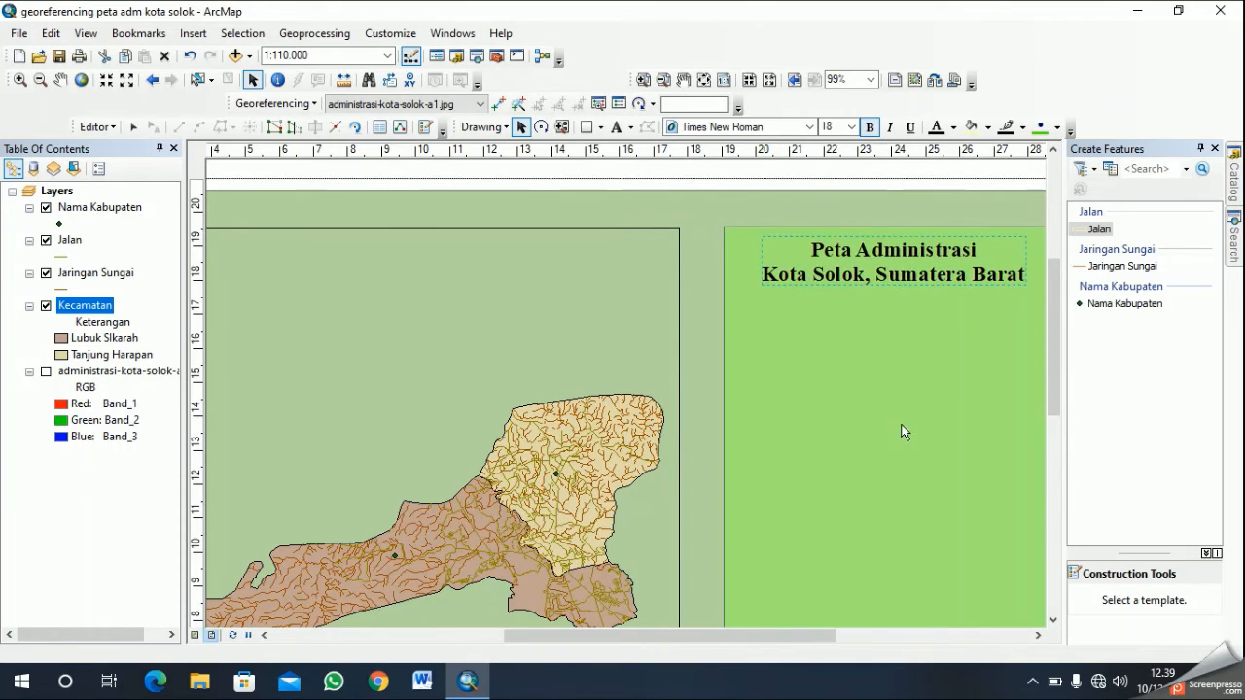
{"action": "scroll", "coordinate": [641, 338], "scroll_direction": "up", "scroll_amount": 3}
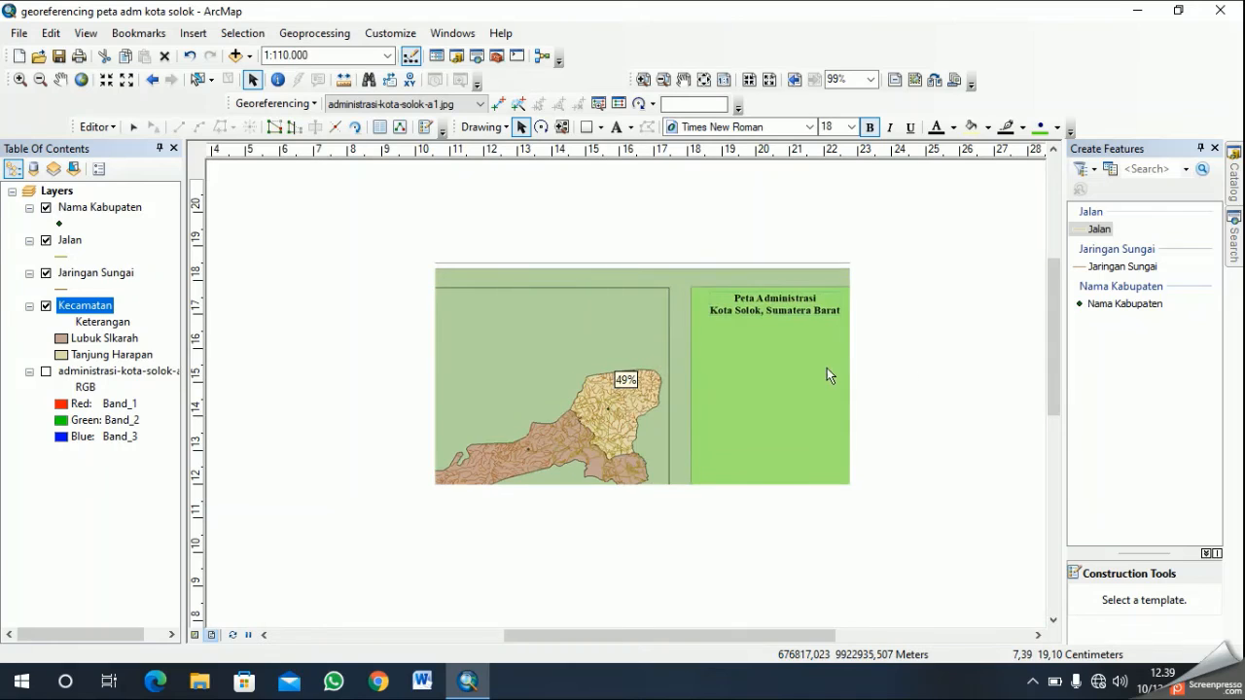
{"action": "left_click_drag", "start_coordinate": [795, 307], "coordinate": [796, 305]}
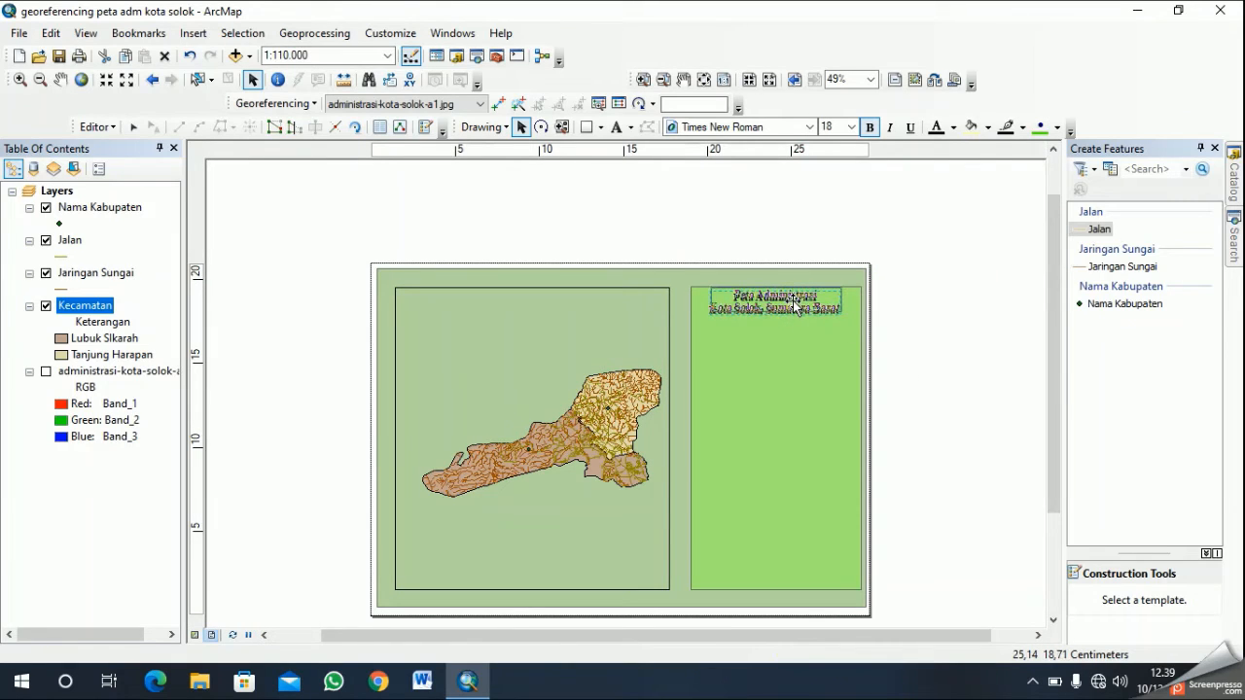
{"action": "left_click", "coordinate": [961, 389]}
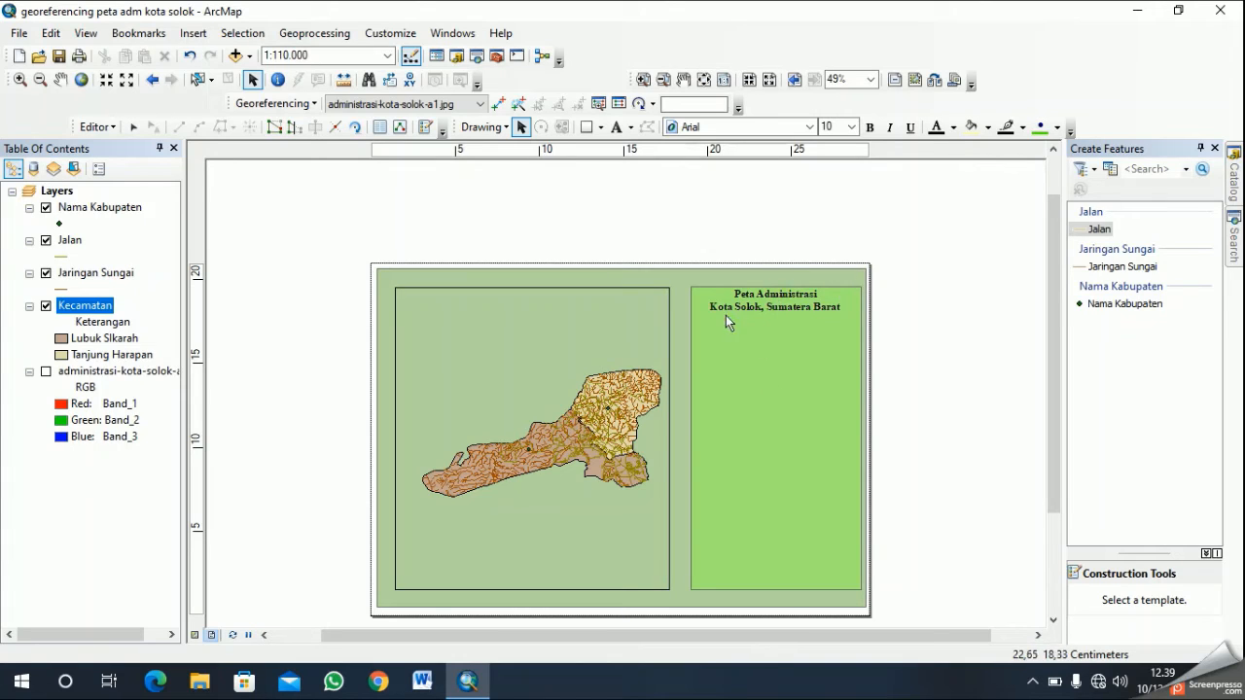
- Draw a divider line about 10.3 cm long across the light green panel, just below the map title
{"action": "left_click", "coordinate": [602, 129]}
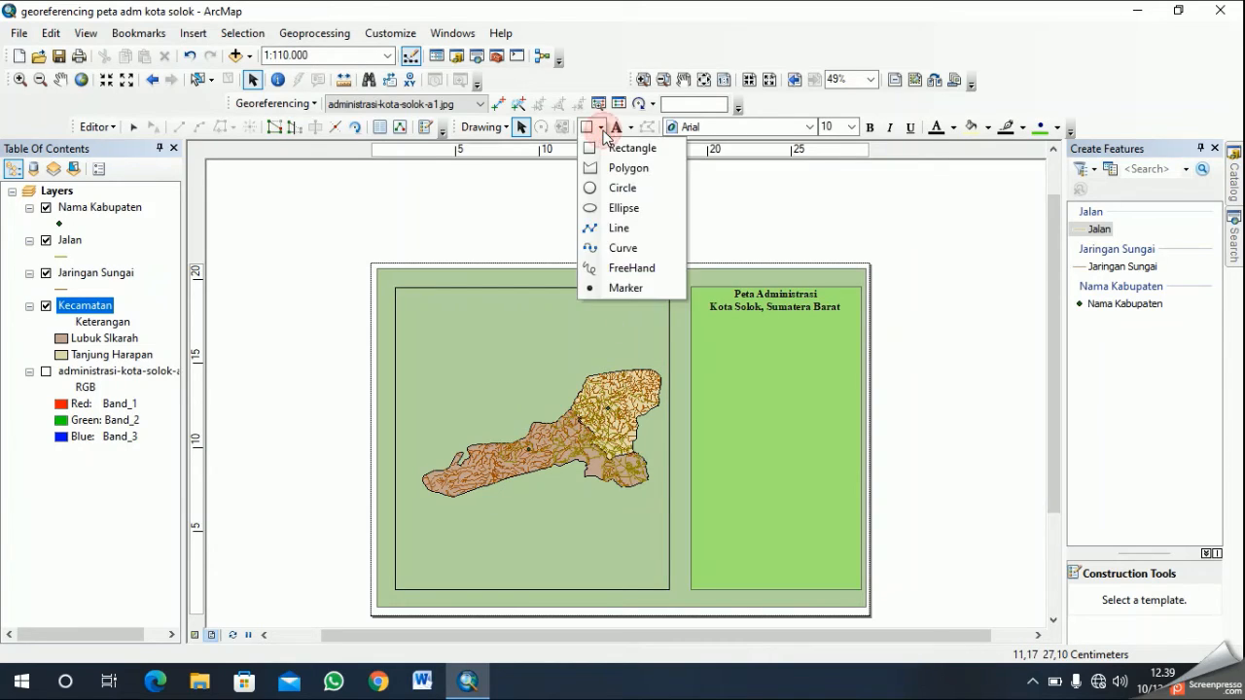
{"action": "left_click", "coordinate": [625, 238]}
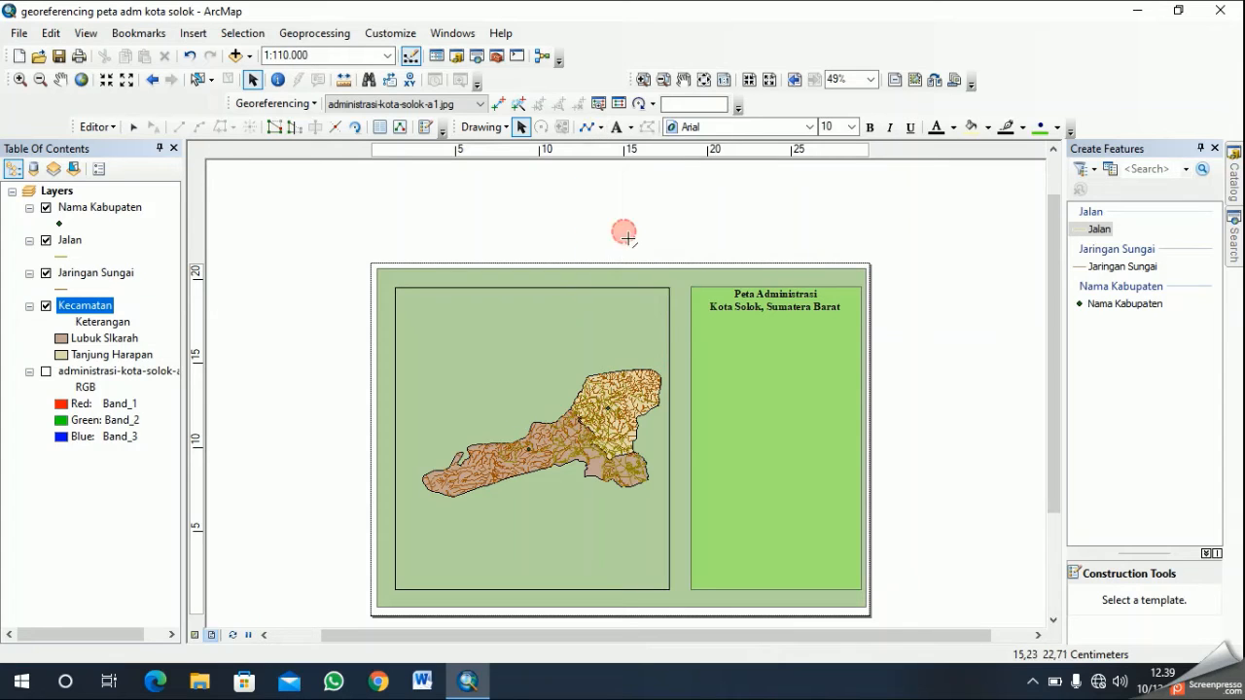
{"action": "scroll", "coordinate": [708, 330], "scroll_direction": "up", "scroll_amount": 1}
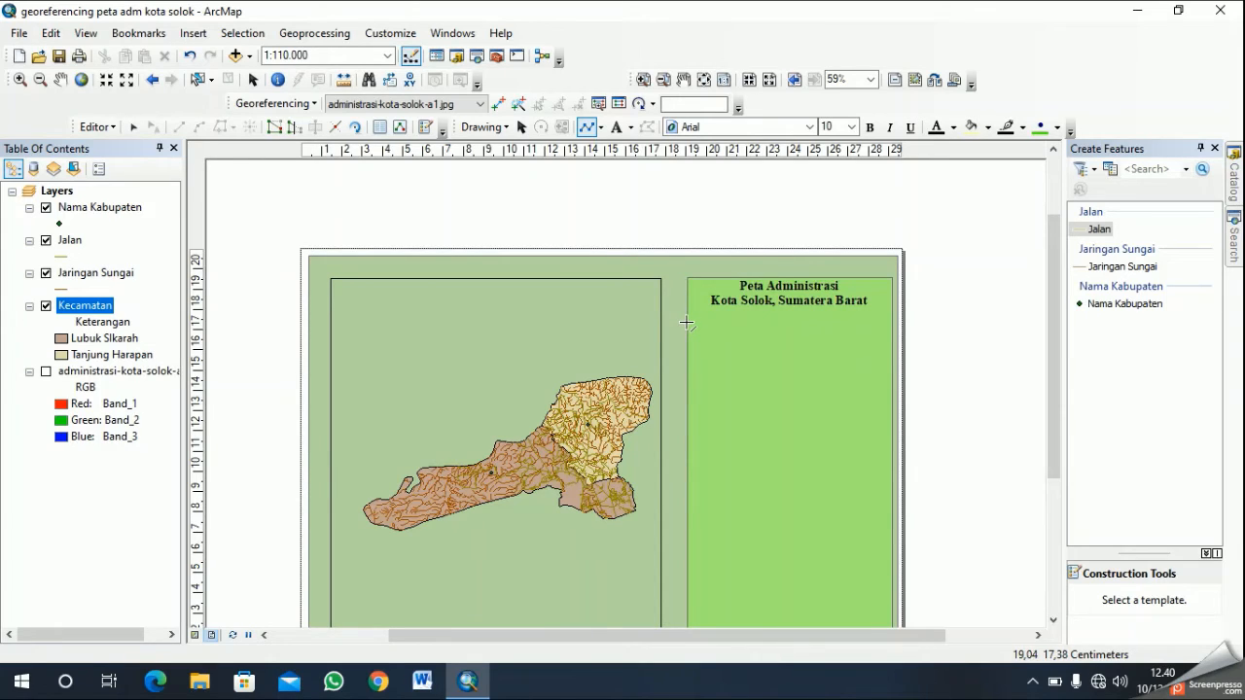
{"action": "left_click", "coordinate": [687, 322]}
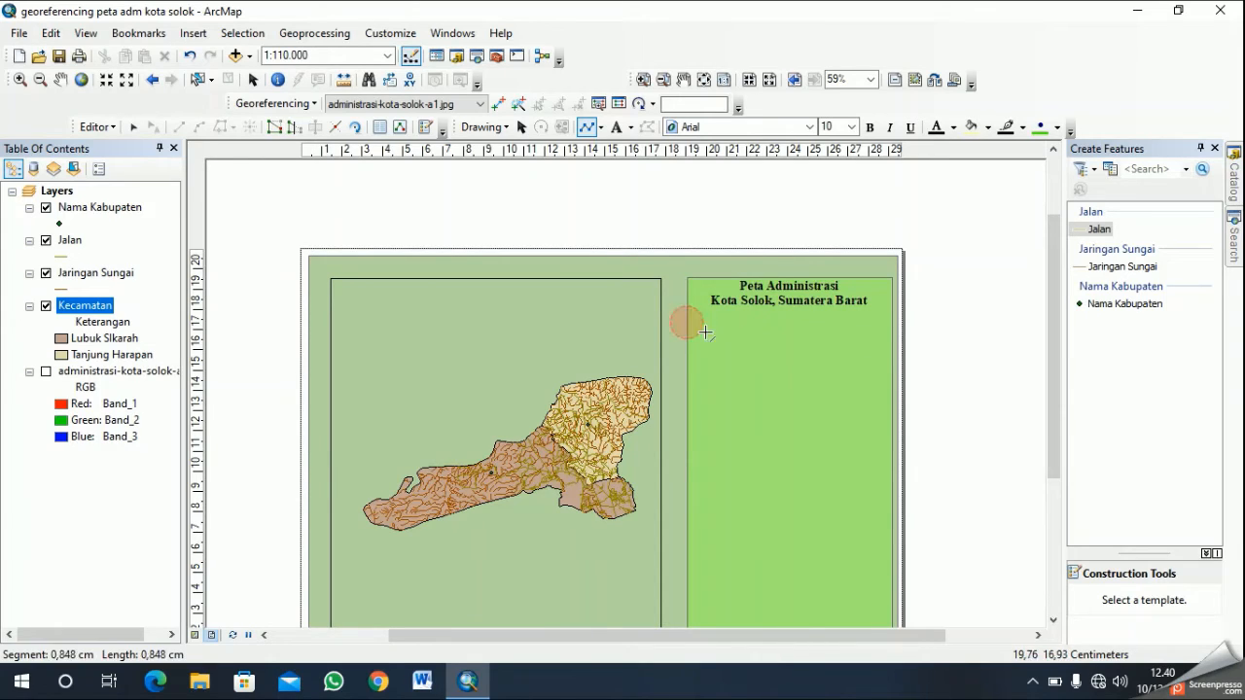
{"action": "double_click", "coordinate": [896, 318]}
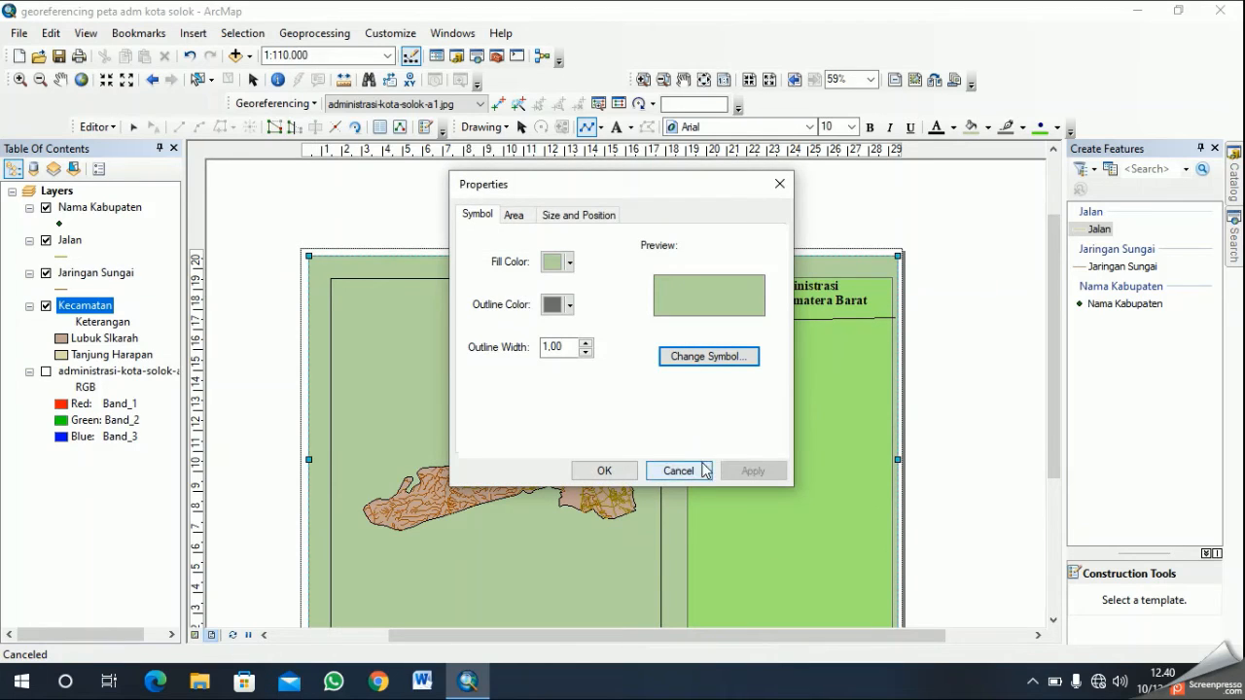
- Close the background rectangle's properties without changes and delete the slanted divider line below the title
{"action": "left_click", "coordinate": [702, 471]}
{"action": "left_click", "coordinate": [846, 322]}
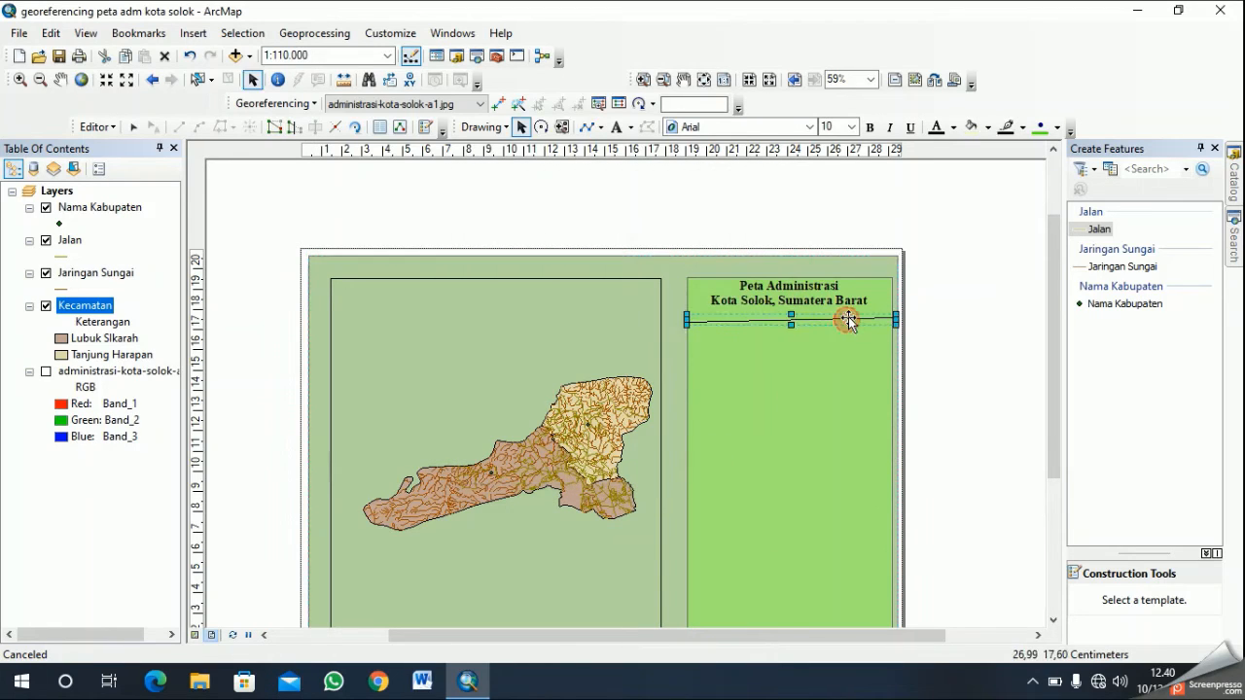
{"action": "right_click", "coordinate": [848, 318]}
{"action": "left_click", "coordinate": [882, 403]}
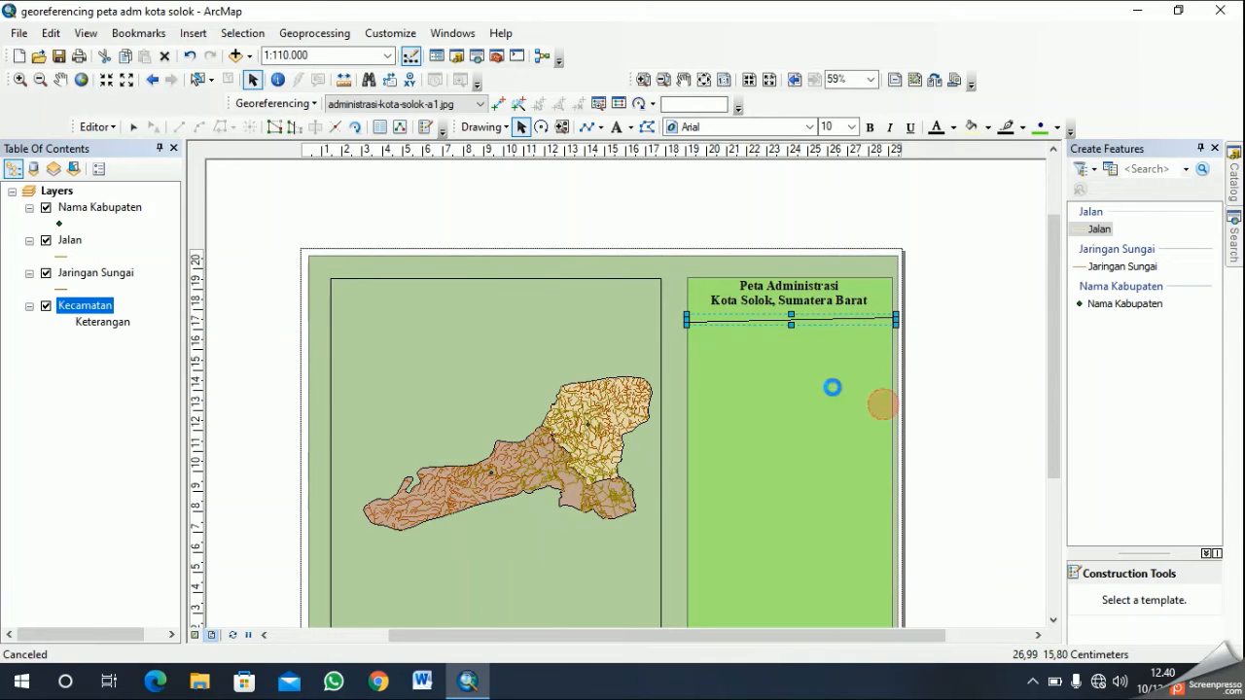
- Redraw the divider line about 10.3 cm long between the light green panel's side edges and delete the attempt
{"action": "left_click", "coordinate": [587, 126]}
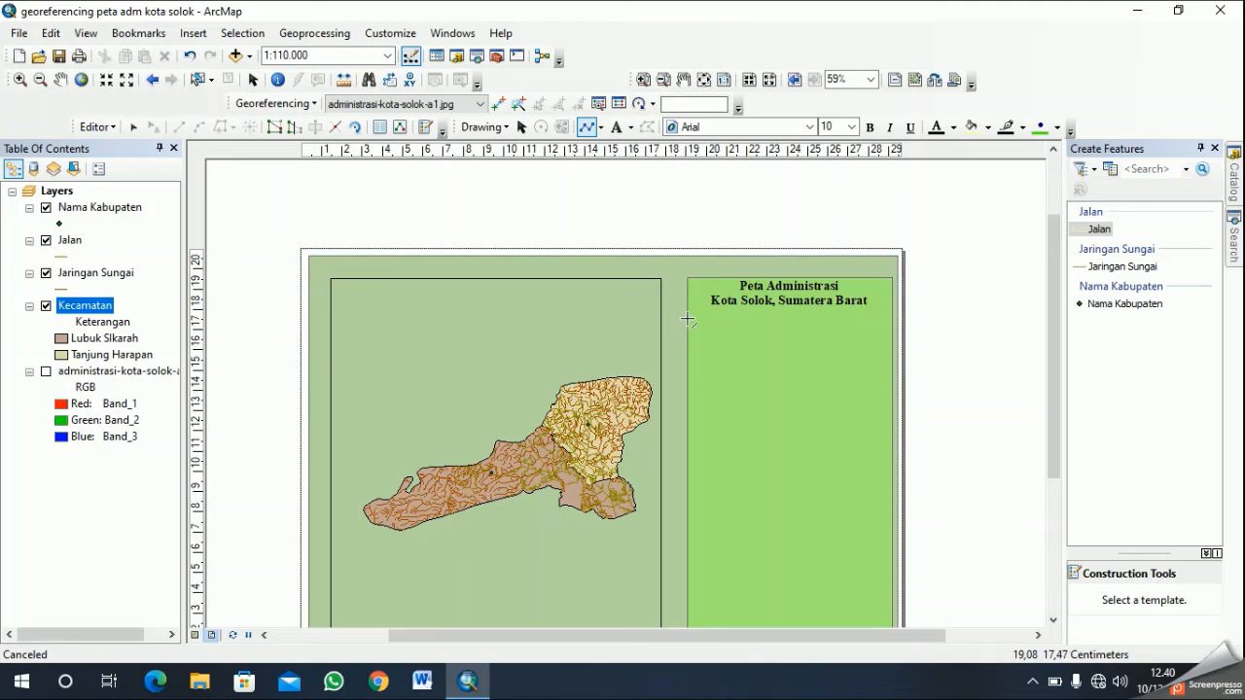
{"action": "left_click", "coordinate": [688, 318]}
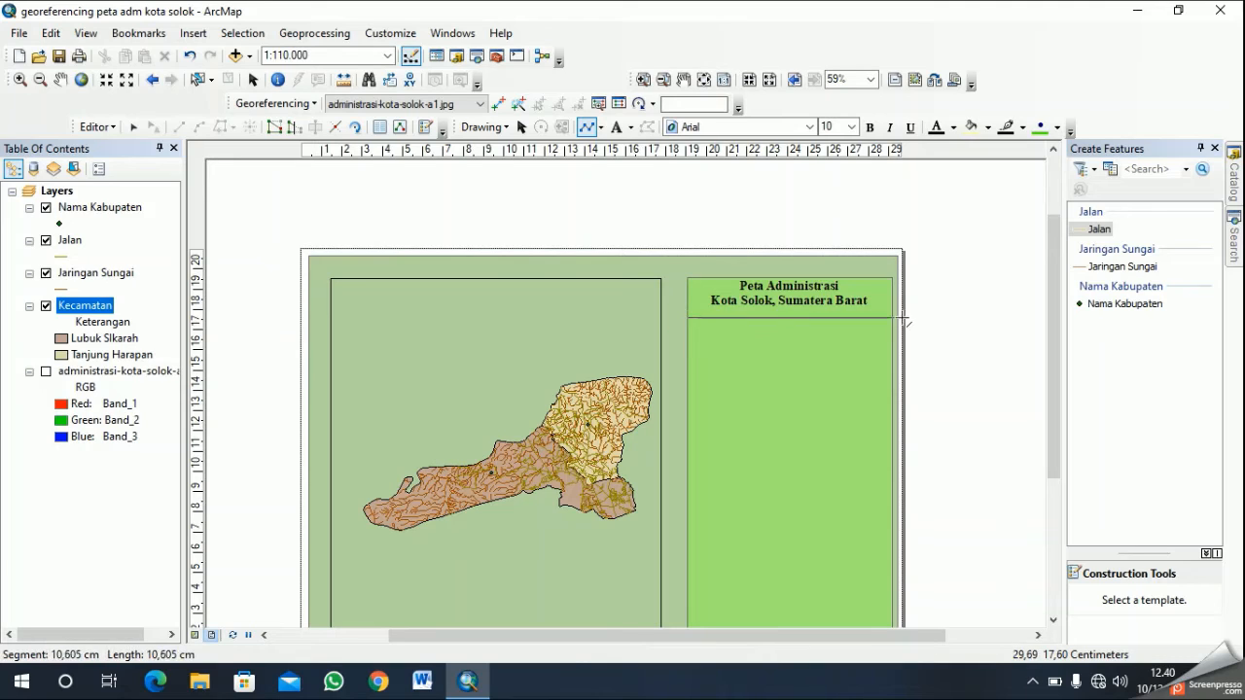
{"action": "double_click", "coordinate": [892, 322]}
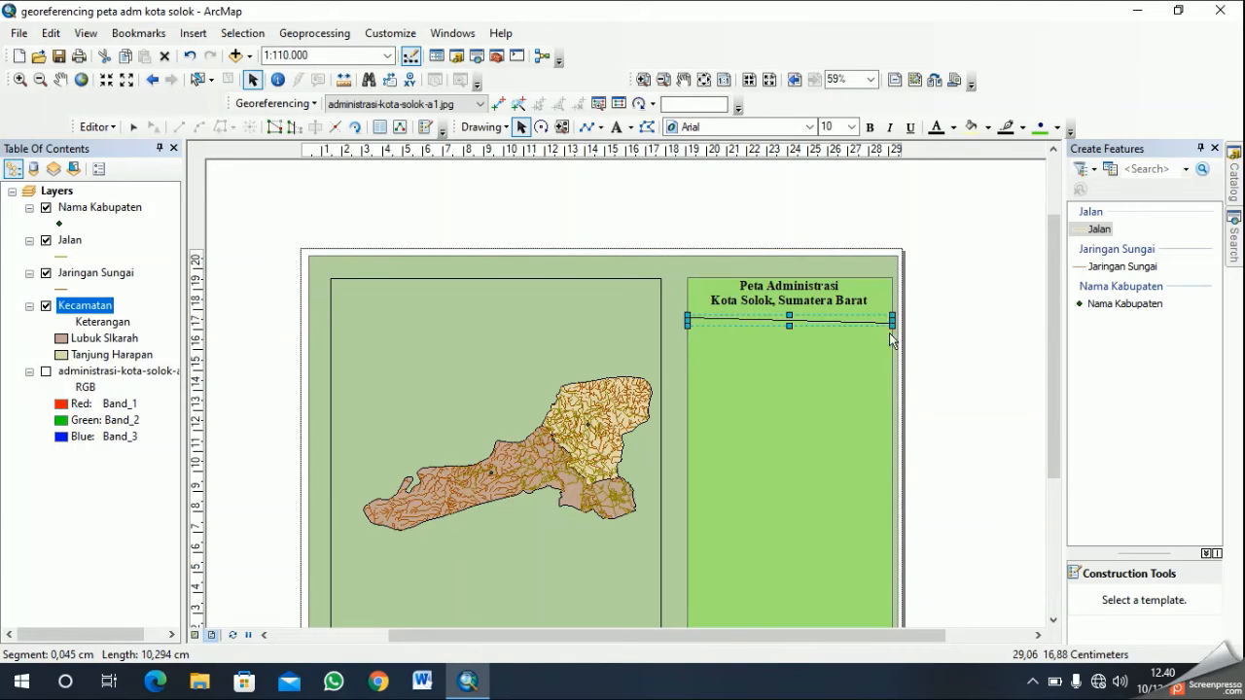
{"action": "right_click", "coordinate": [881, 324]}
{"action": "left_click", "coordinate": [969, 417]}
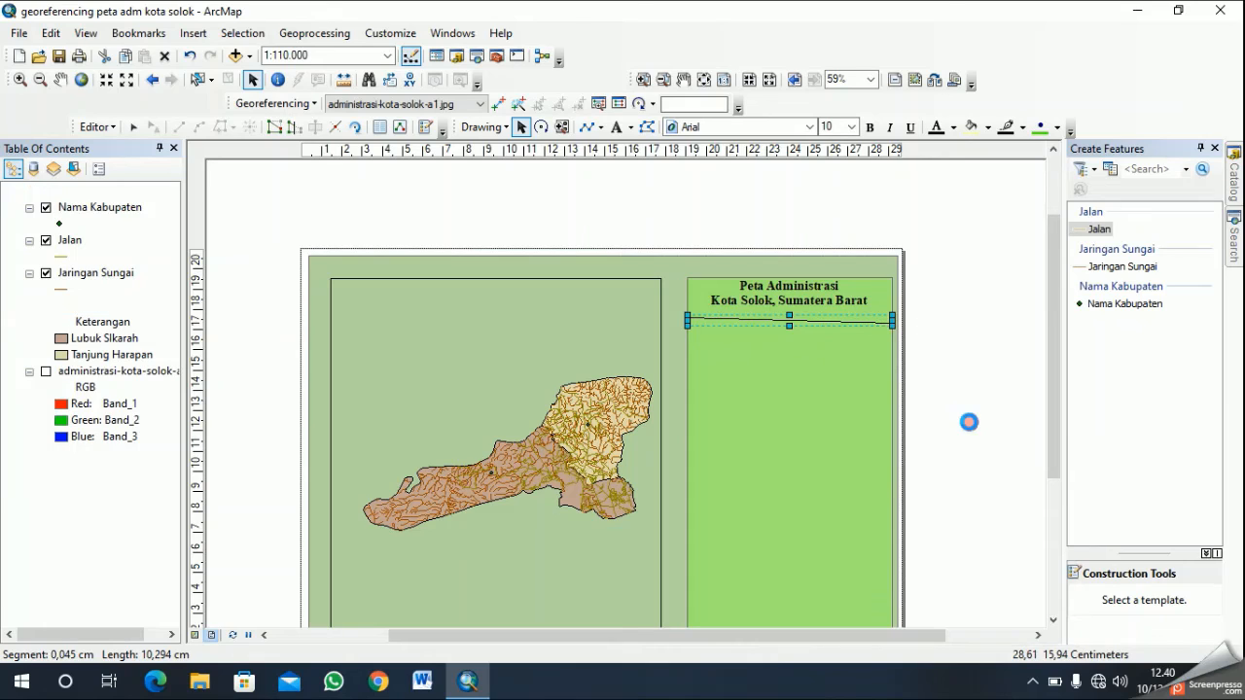
- Try to draw a level divider slightly lower beneath the title, across the light green panel, and delete it
{"action": "left_click", "coordinate": [586, 127]}
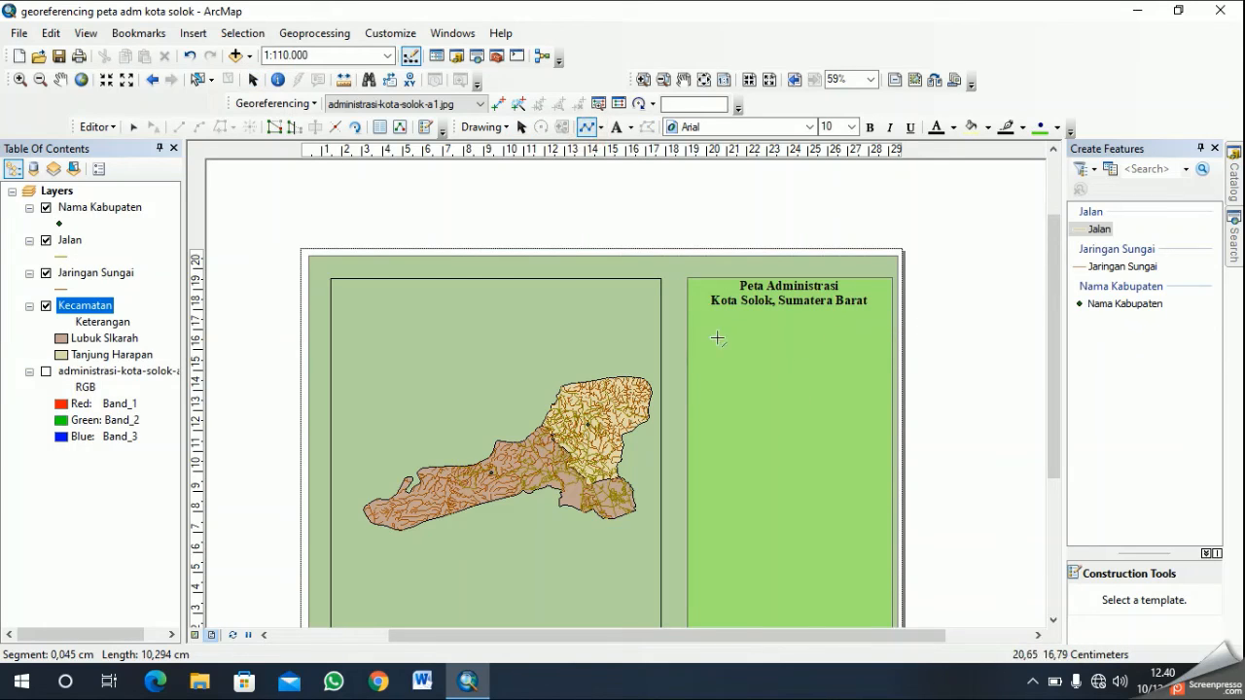
{"action": "left_click", "coordinate": [688, 326]}
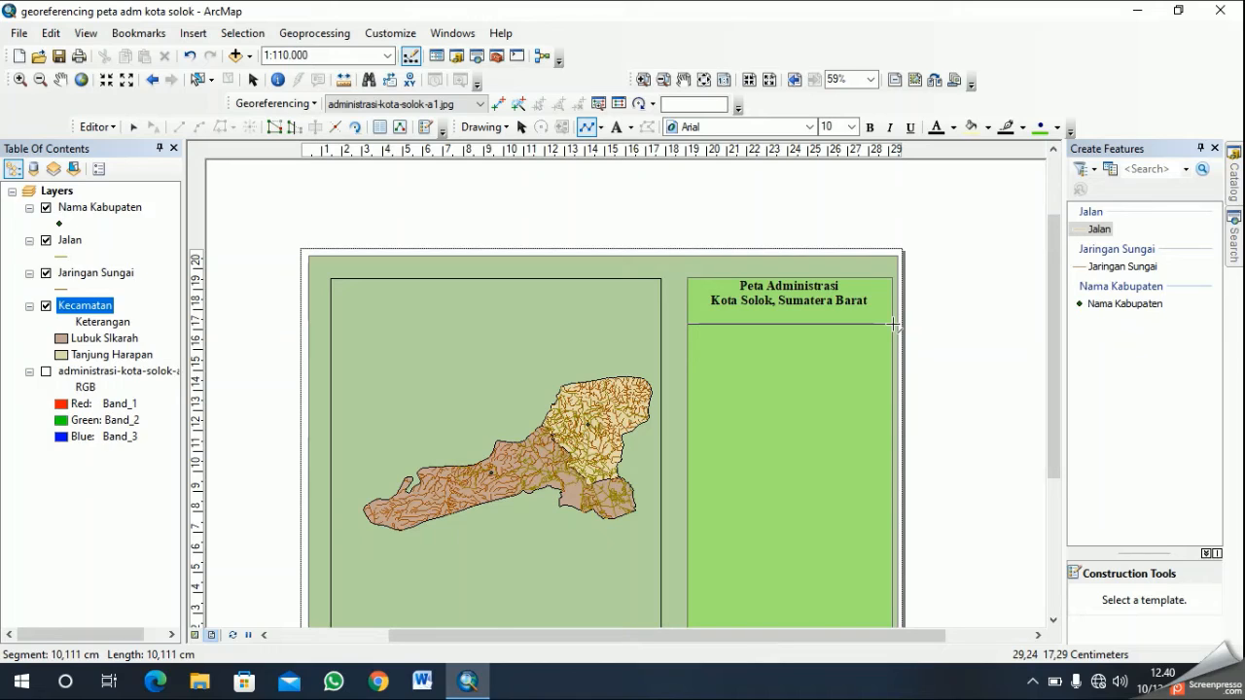
{"action": "left_click", "coordinate": [892, 322]}
{"action": "right_click", "coordinate": [857, 303]}
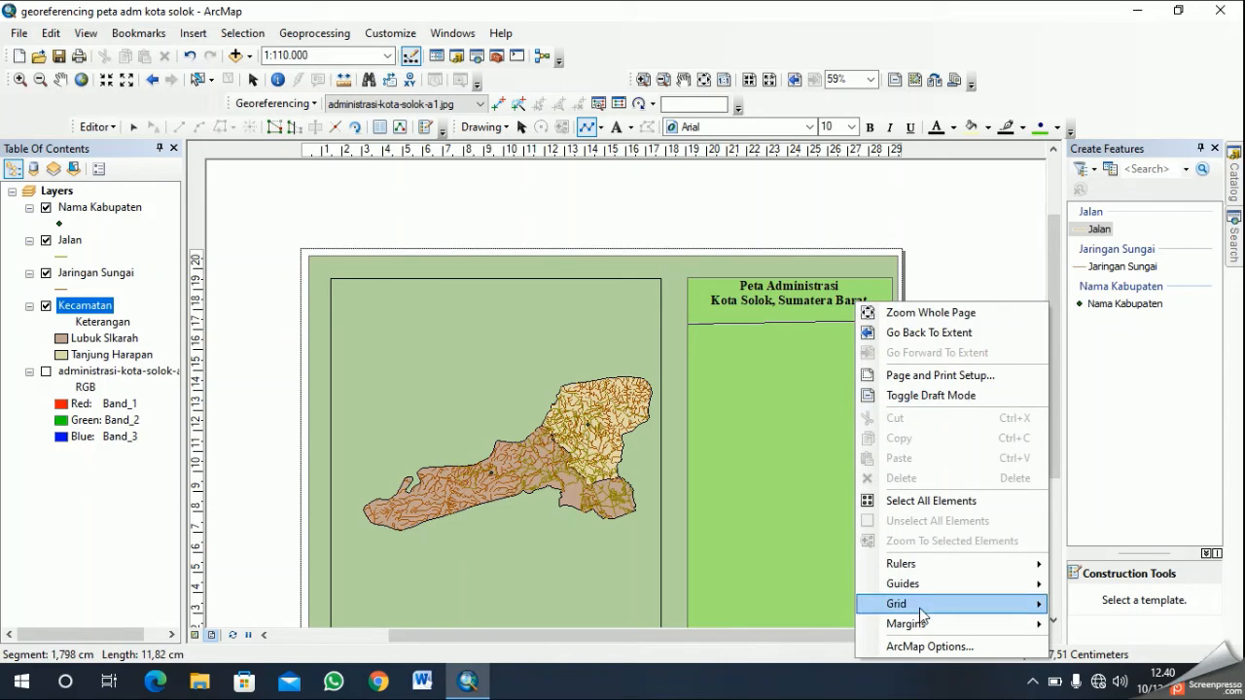
{"action": "double_click", "coordinate": [829, 320]}
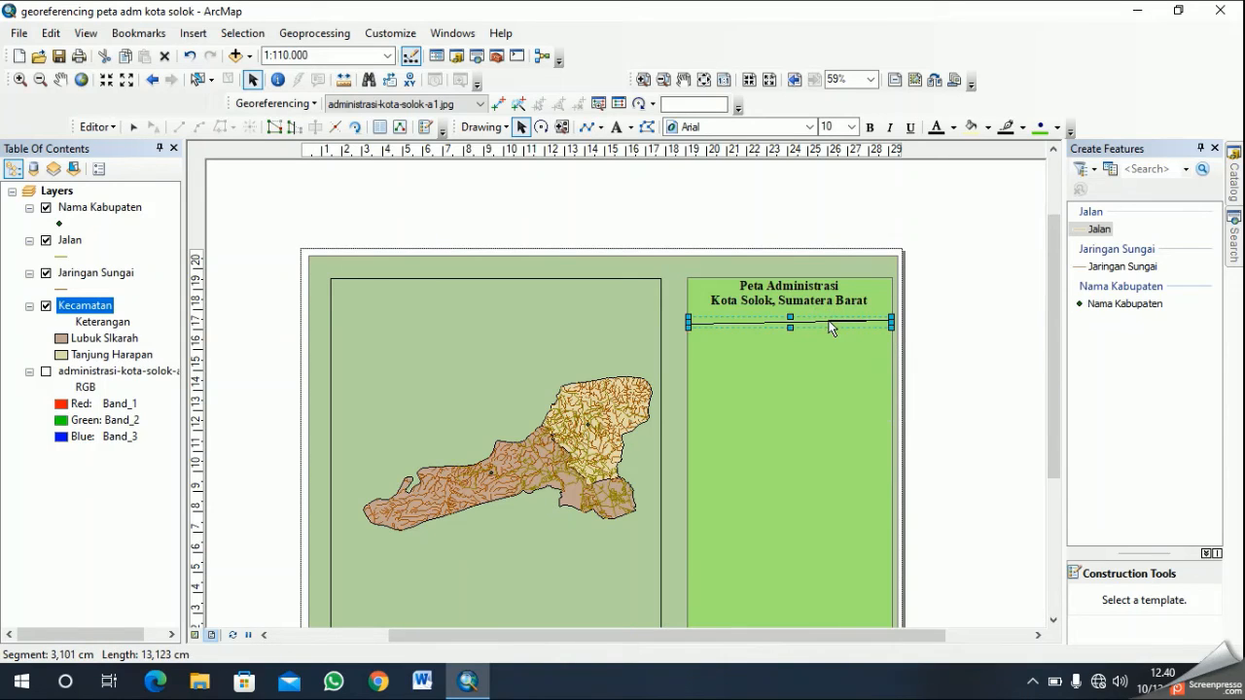
{"action": "right_click", "coordinate": [828, 321]}
{"action": "left_click", "coordinate": [903, 413]}
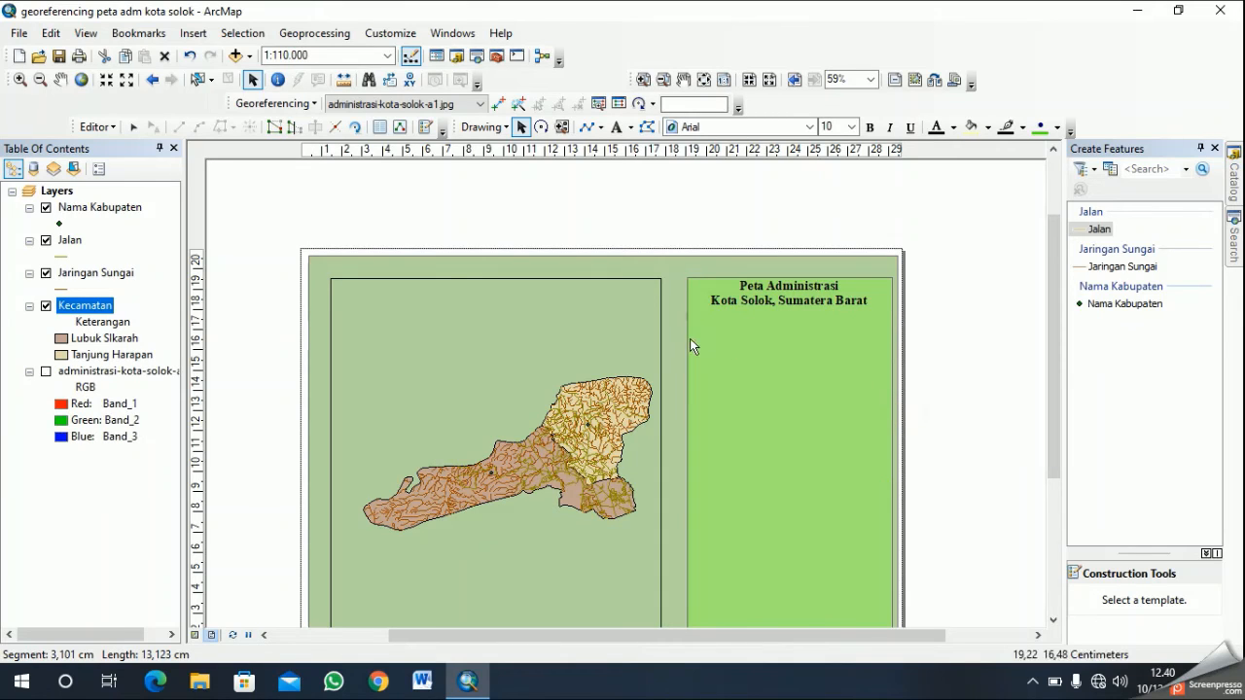
- Start another divider from the light green panel's left edge, end it about 1.7 cm long, and delete it
{"action": "left_click", "coordinate": [588, 127]}
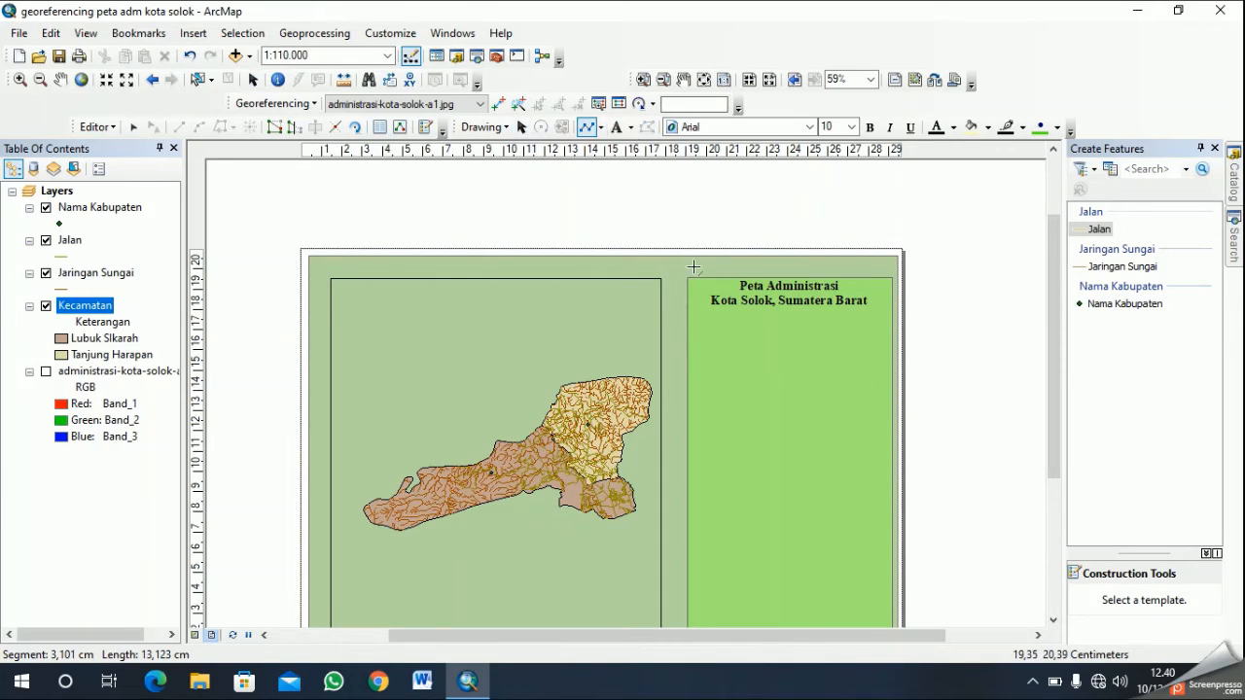
{"action": "left_click", "coordinate": [688, 329]}
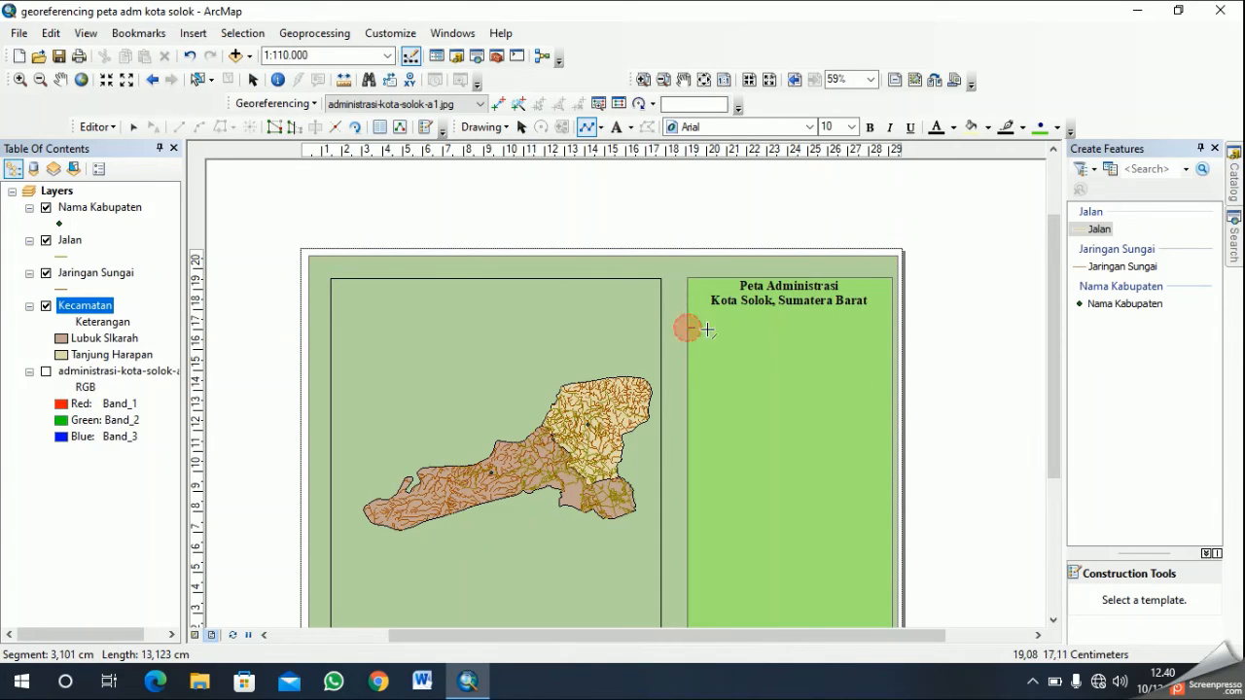
{"action": "right_click", "coordinate": [769, 325]}
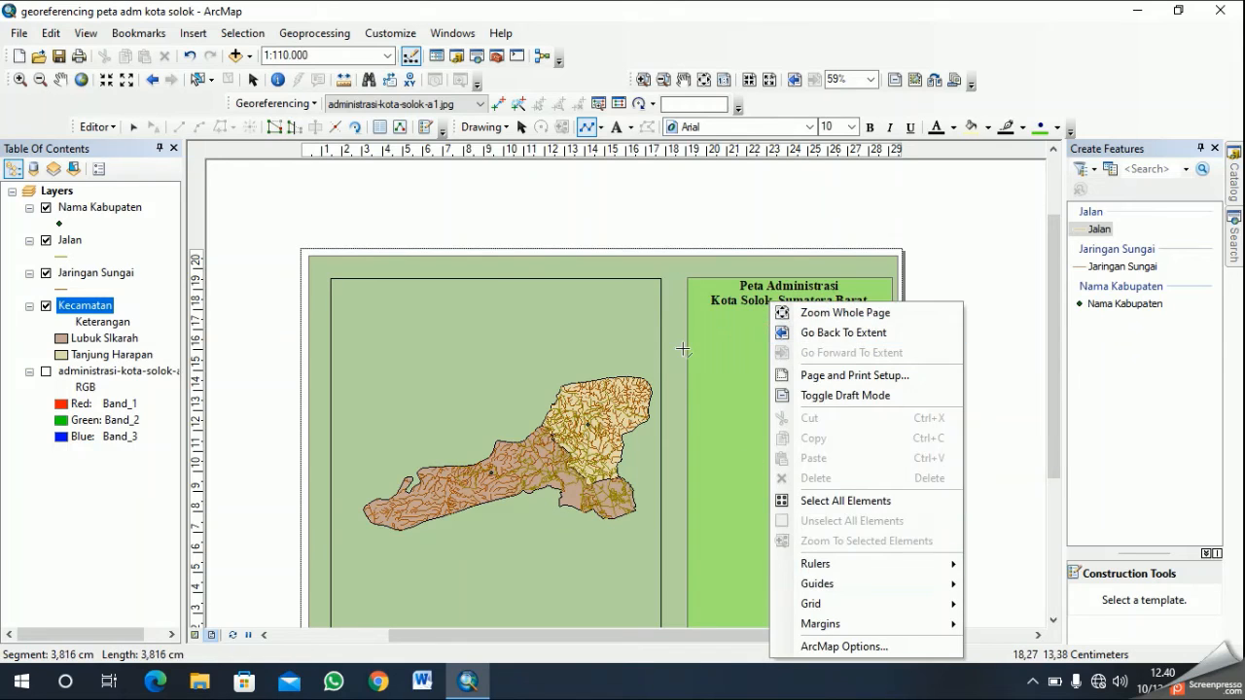
{"action": "left_click", "coordinate": [720, 333]}
{"action": "double_click", "coordinate": [719, 333]}
{"action": "right_click", "coordinate": [719, 332]}
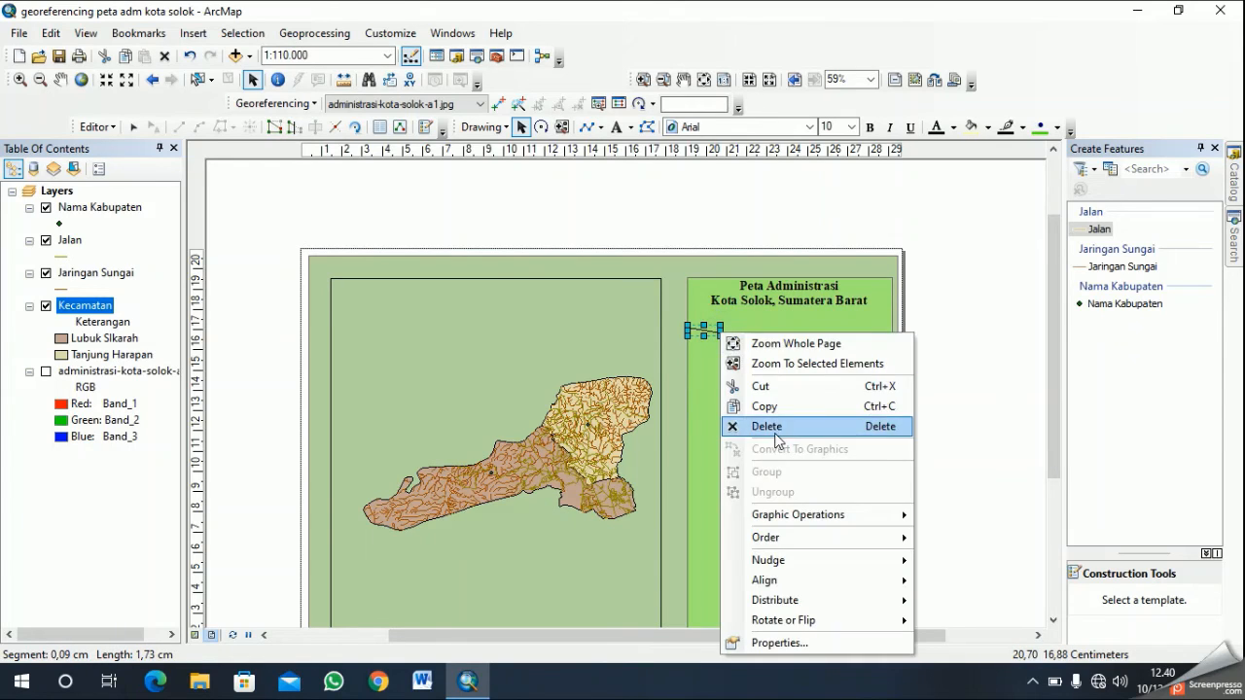
{"action": "left_click", "coordinate": [676, 224]}
{"action": "key", "text": "Delete"}
- Draw a horizontal divider line about 10.2 cm long beneath the title, spanning the full width of the light green panel
{"action": "left_click", "coordinate": [586, 127]}
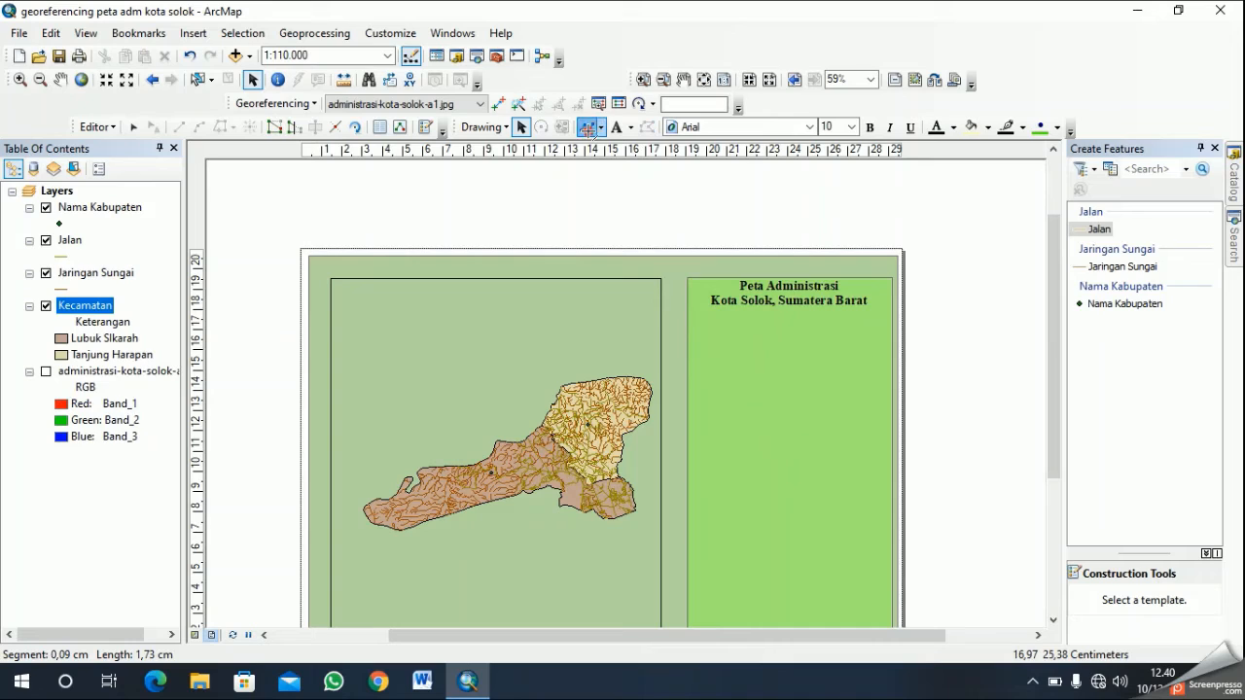
{"action": "left_click", "coordinate": [687, 321]}
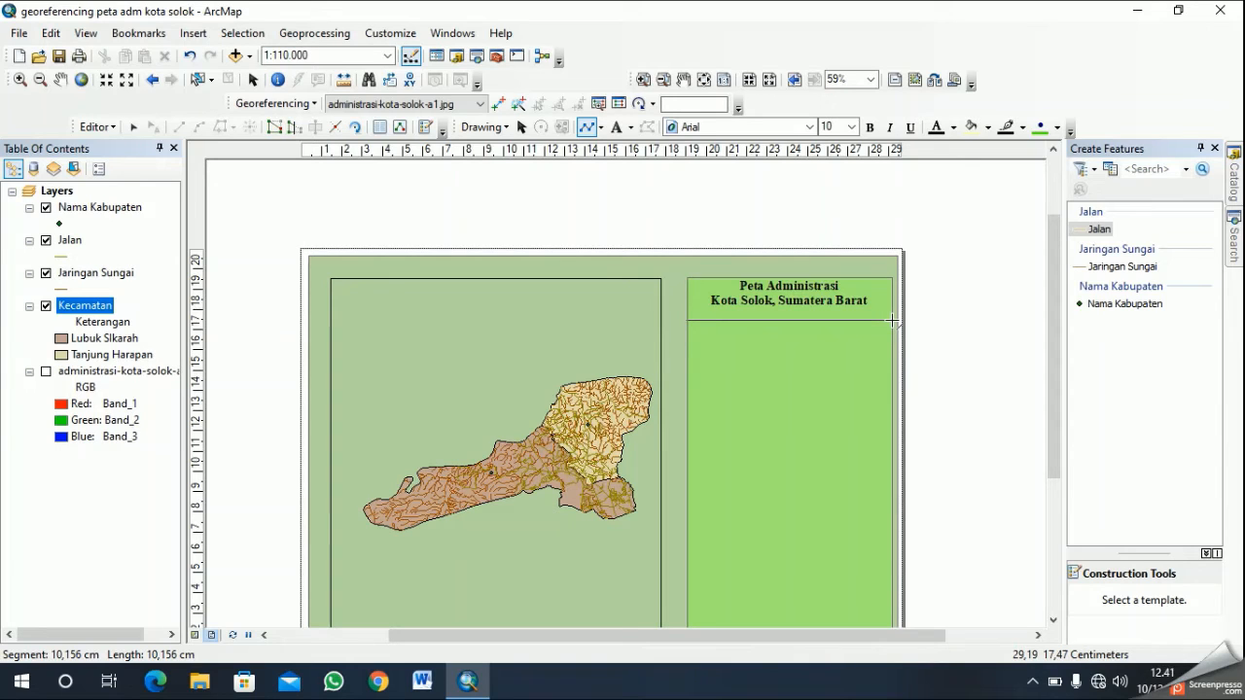
{"action": "double_click", "coordinate": [892, 320]}
{"action": "left_click", "coordinate": [848, 380]}
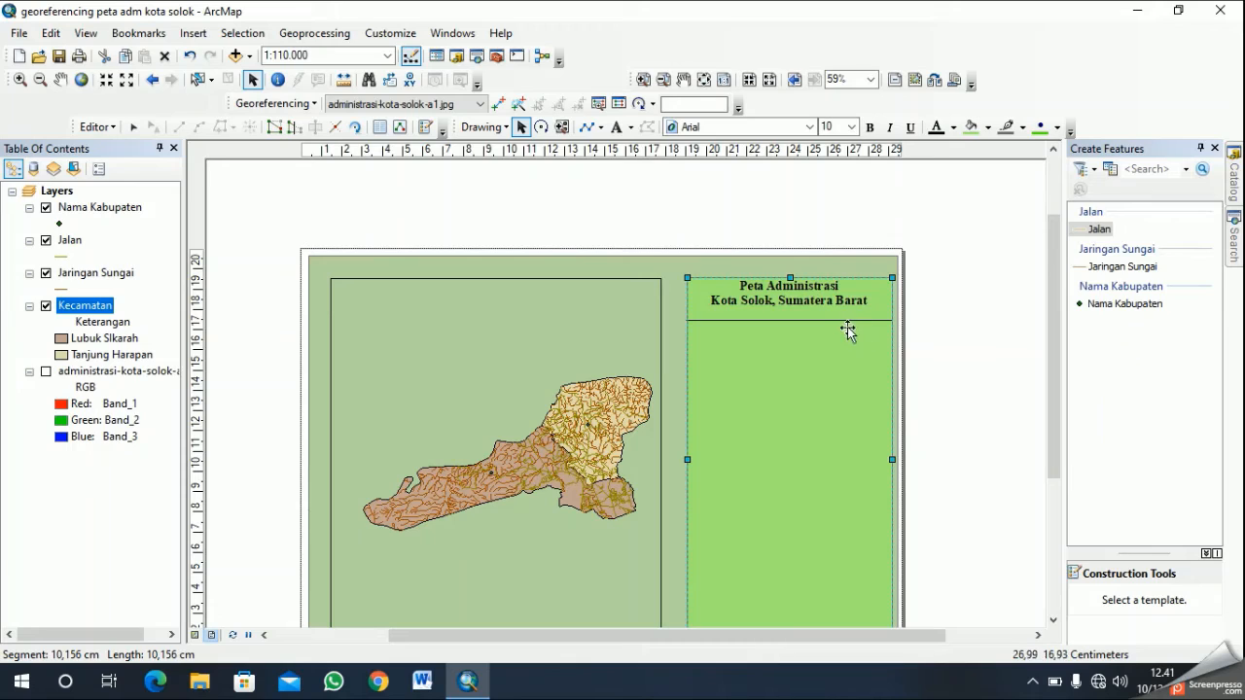
{"action": "left_click", "coordinate": [829, 307]}
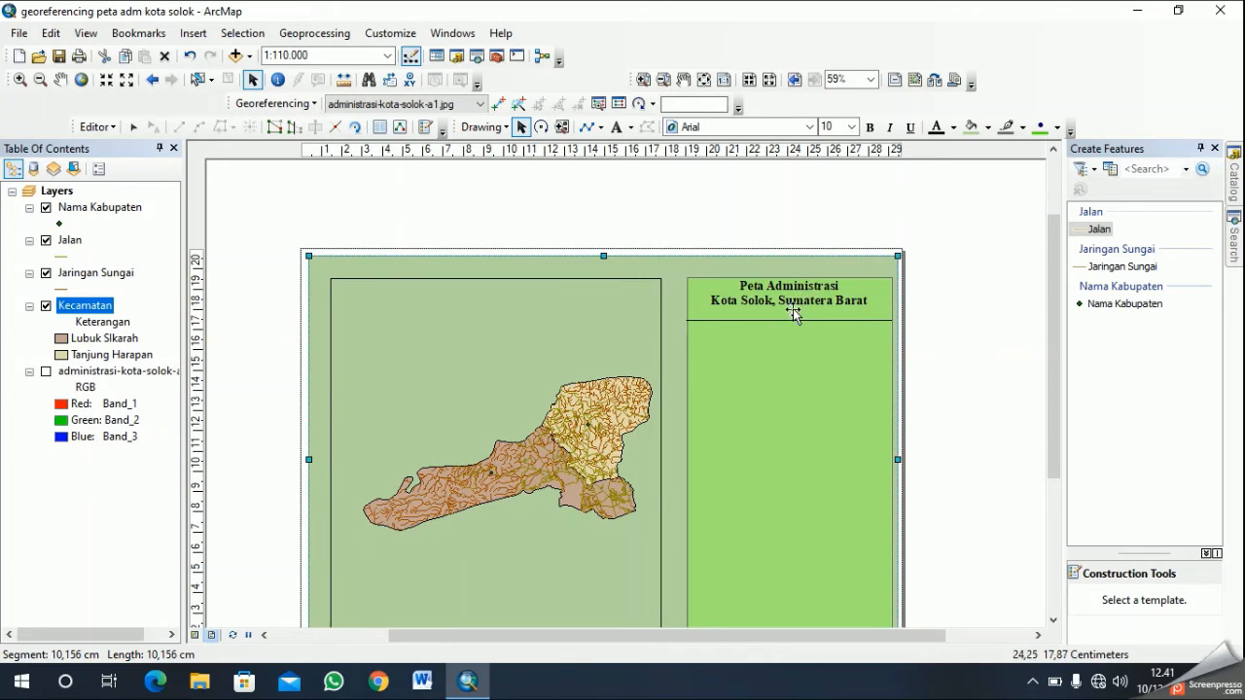
{"action": "left_click", "coordinate": [795, 303]}
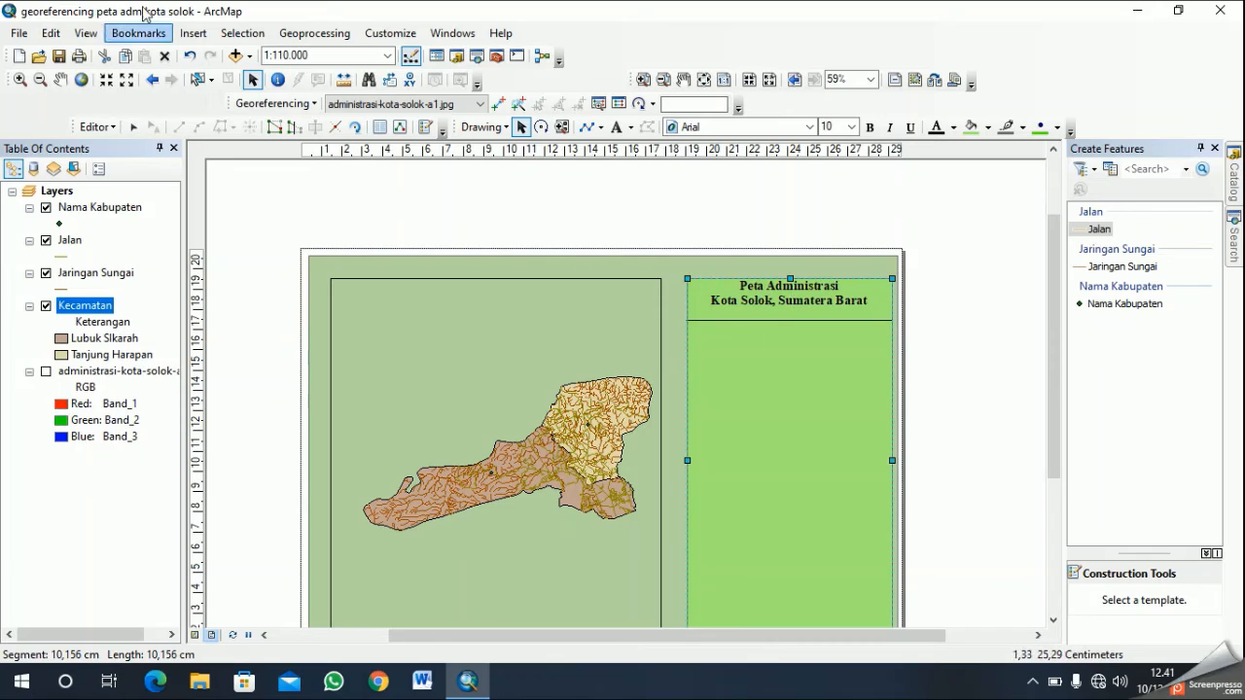
- Try the ESRI North 1 north arrow, enlarged beneath the divider line in the light green panel, and delete it
{"action": "left_click", "coordinate": [191, 35]}
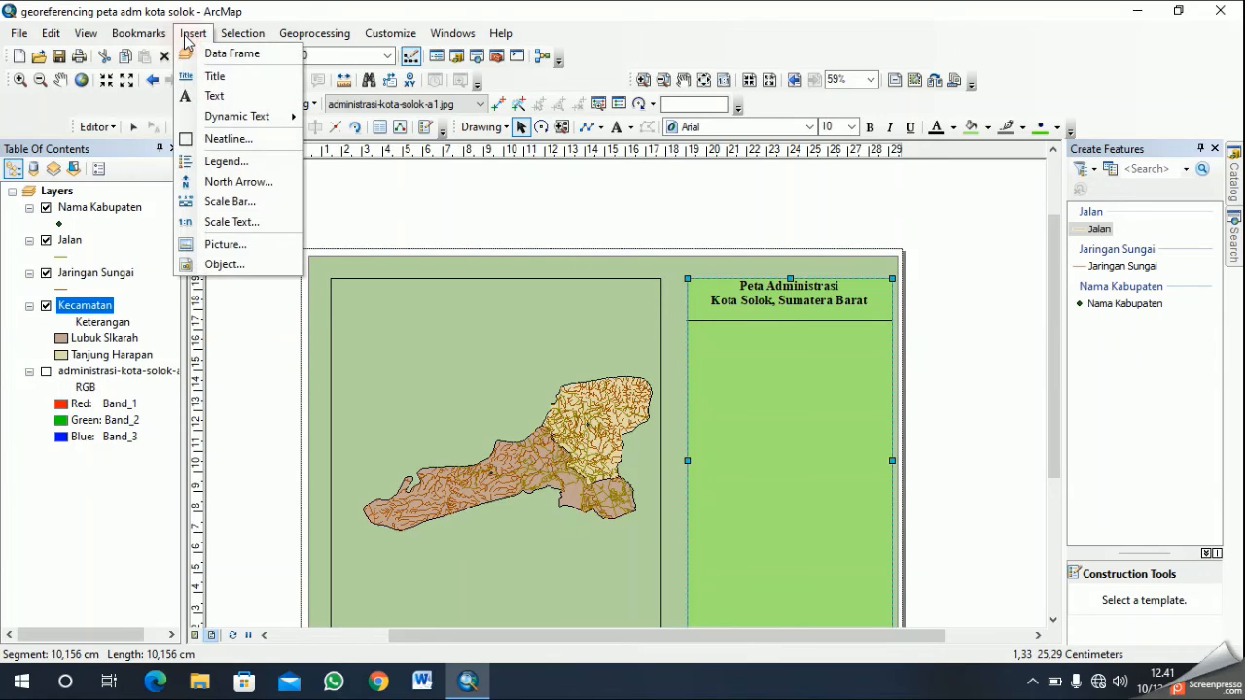
{"action": "left_click", "coordinate": [284, 186]}
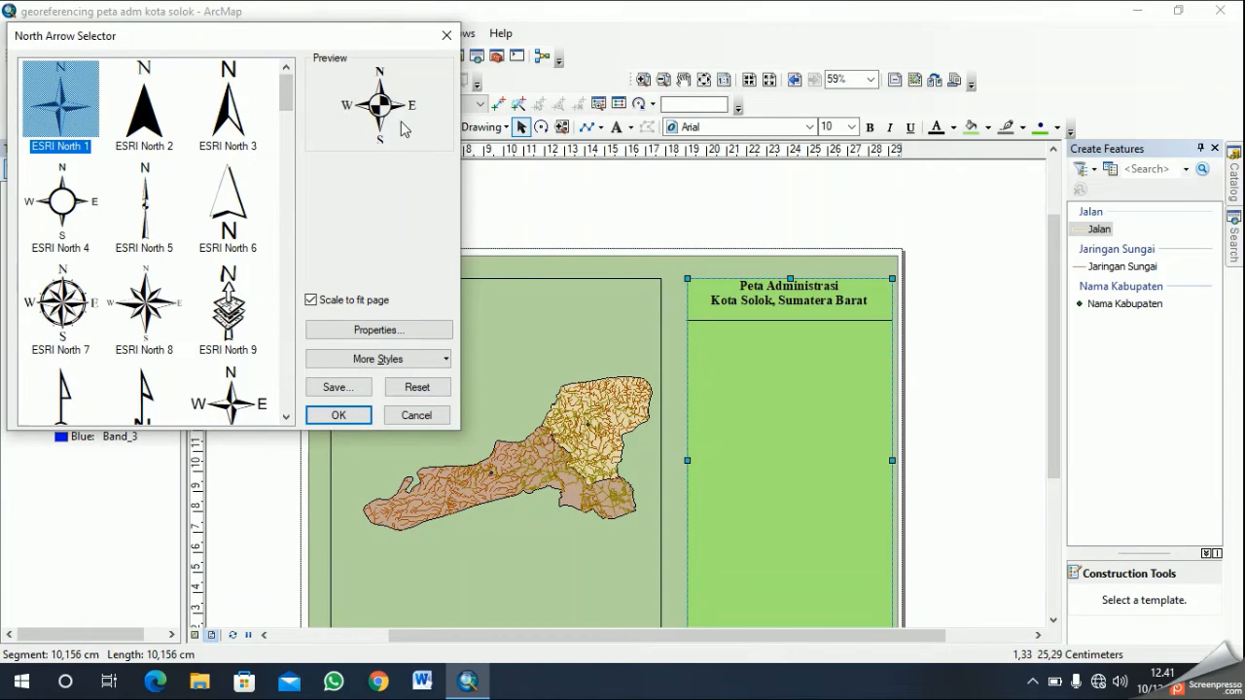
{"action": "left_click", "coordinate": [76, 118]}
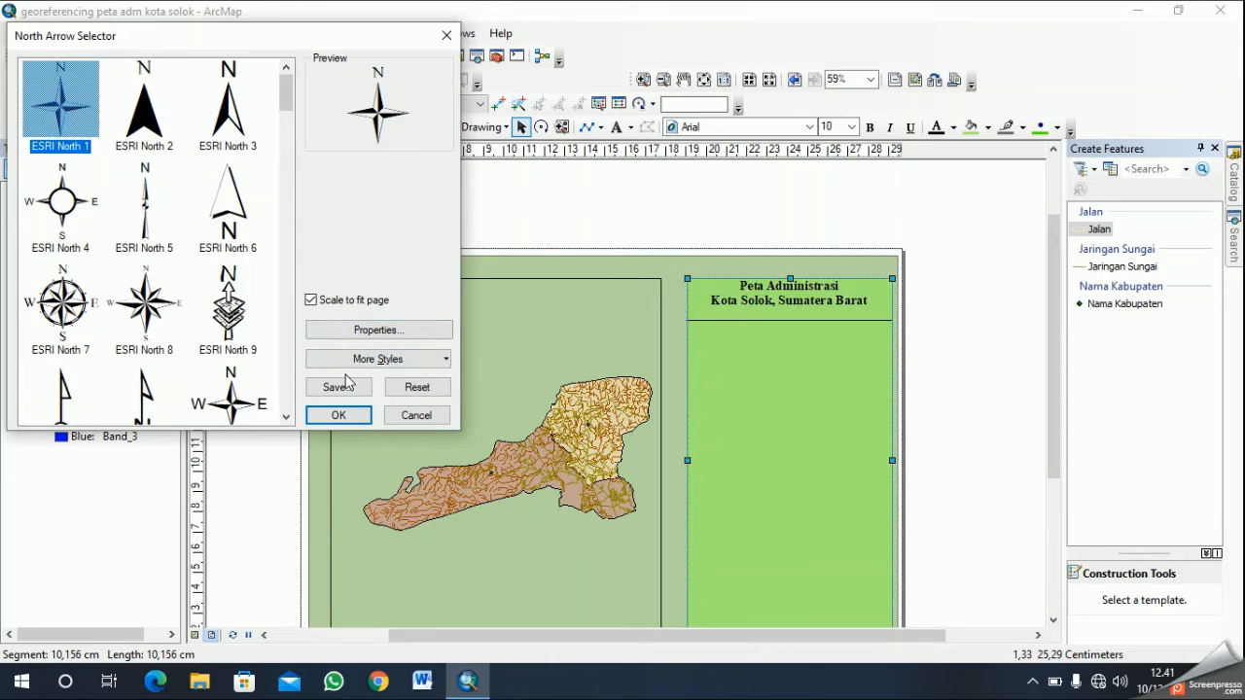
{"action": "left_click", "coordinate": [348, 415]}
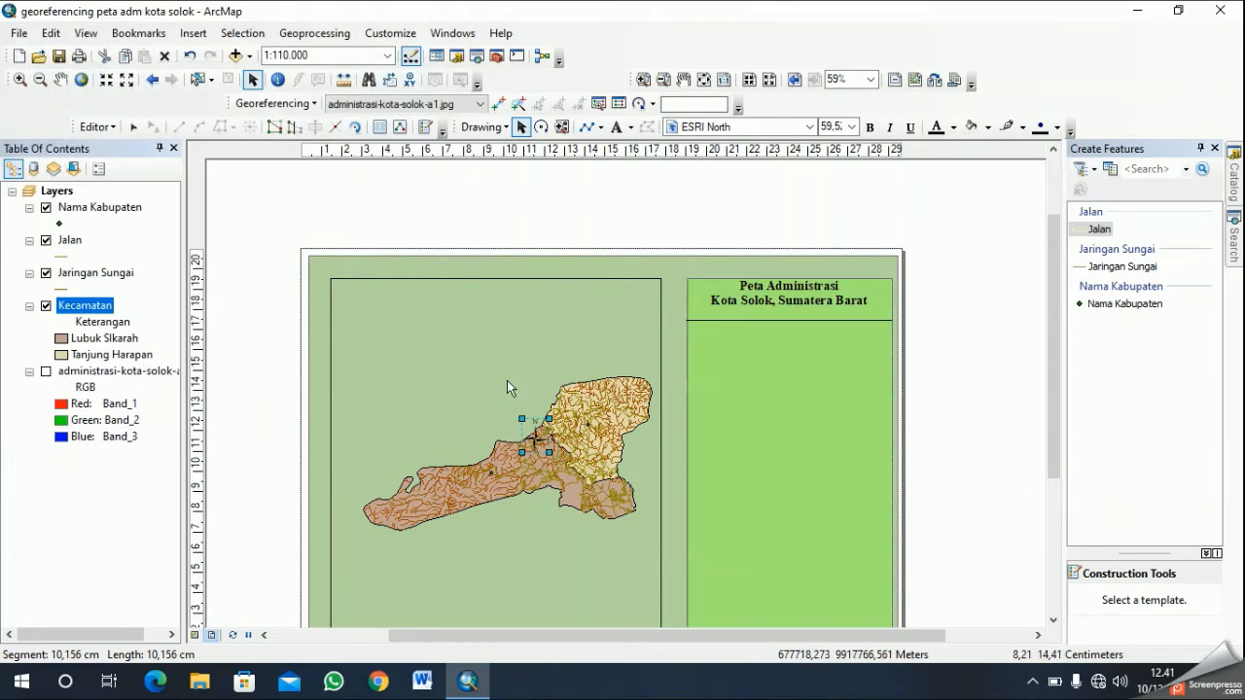
{"action": "left_click_drag", "start_coordinate": [539, 439], "coordinate": [820, 385]}
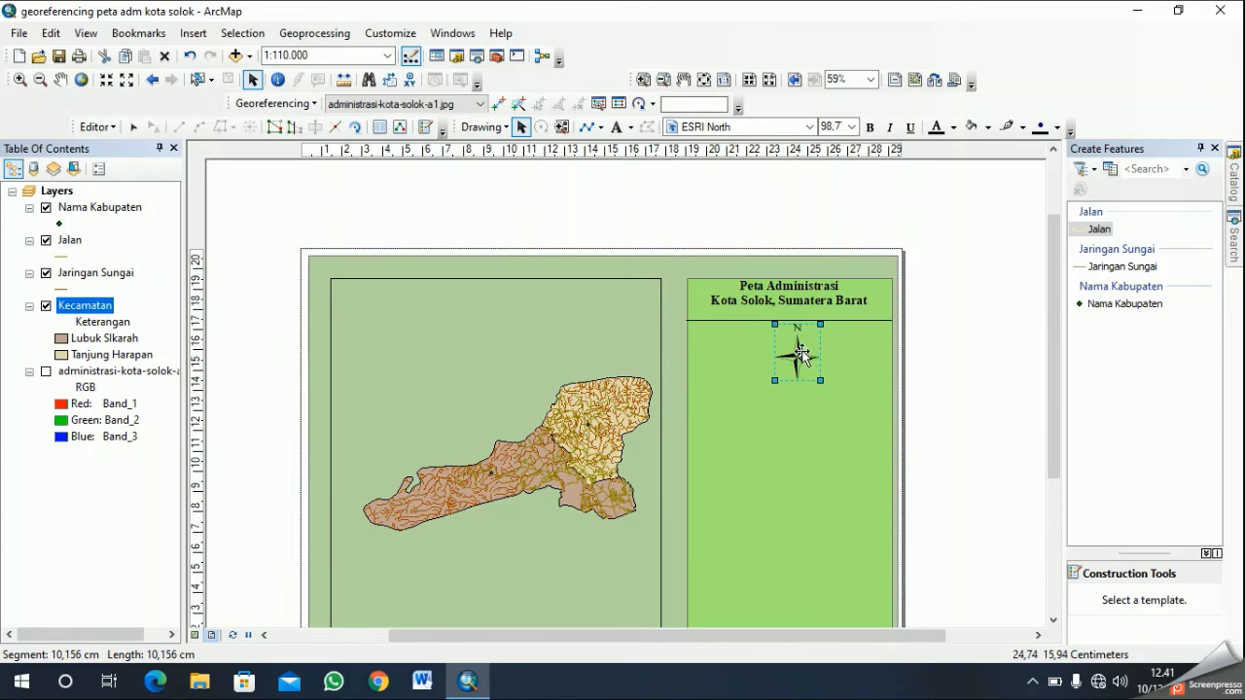
{"action": "right_click", "coordinate": [798, 350]}
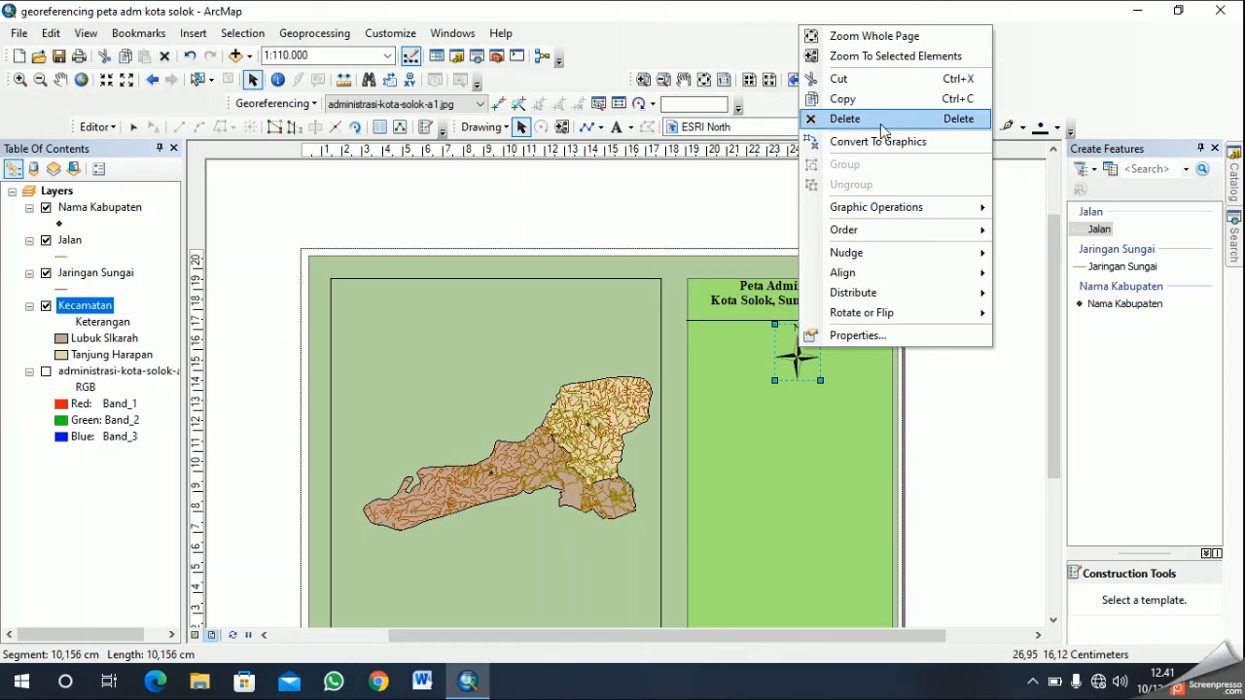
{"action": "left_click", "coordinate": [584, 75]}
- Insert the round compass north arrow labelled N, E, S and W, enlarge it and centre it beneath the divider line
{"action": "left_click", "coordinate": [192, 33]}
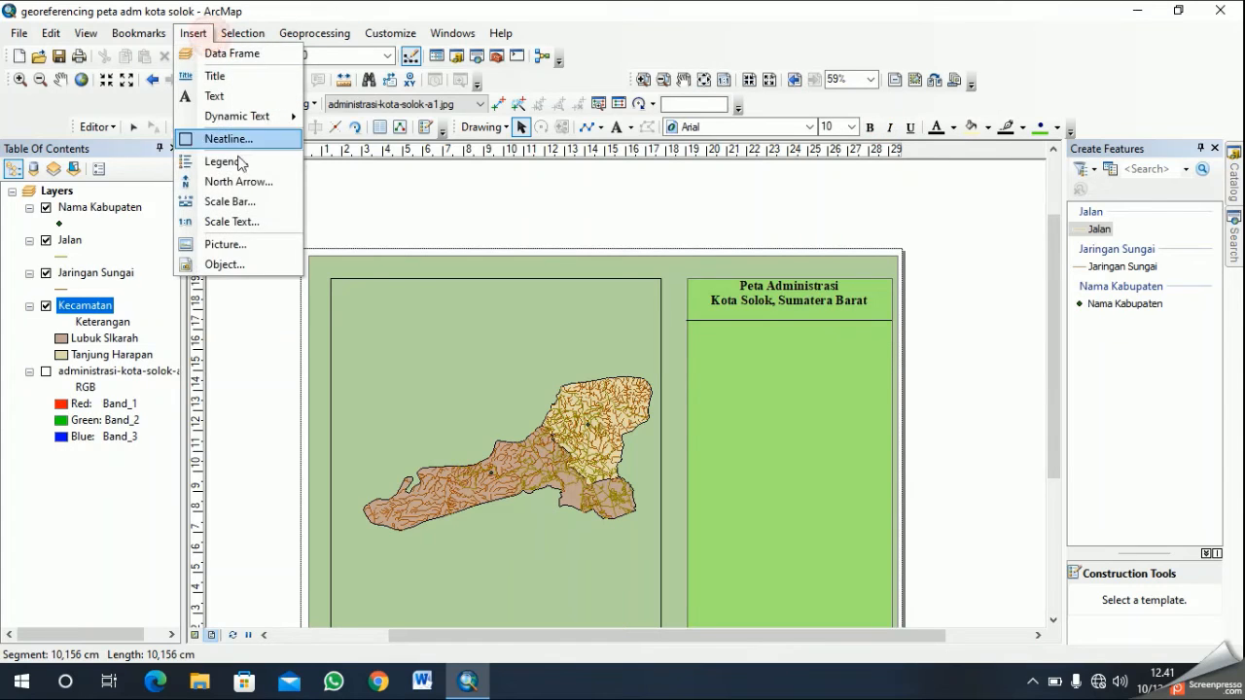
{"action": "left_click", "coordinate": [249, 182]}
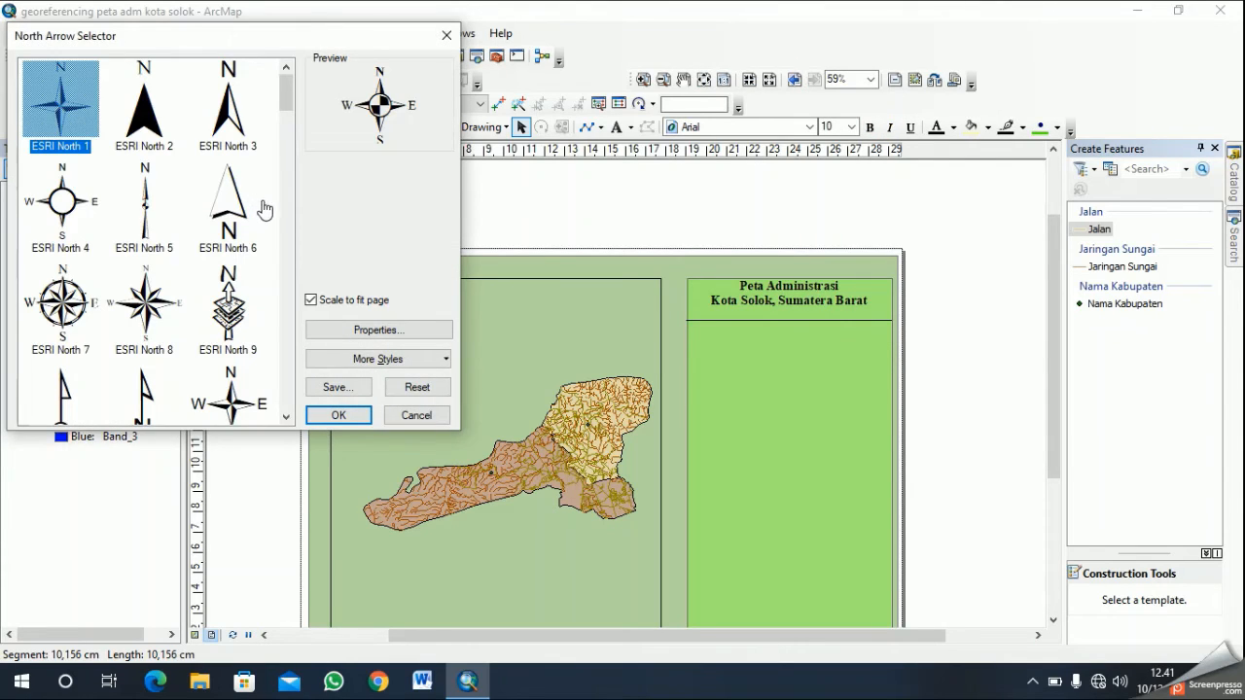
{"action": "left_click", "coordinate": [359, 414]}
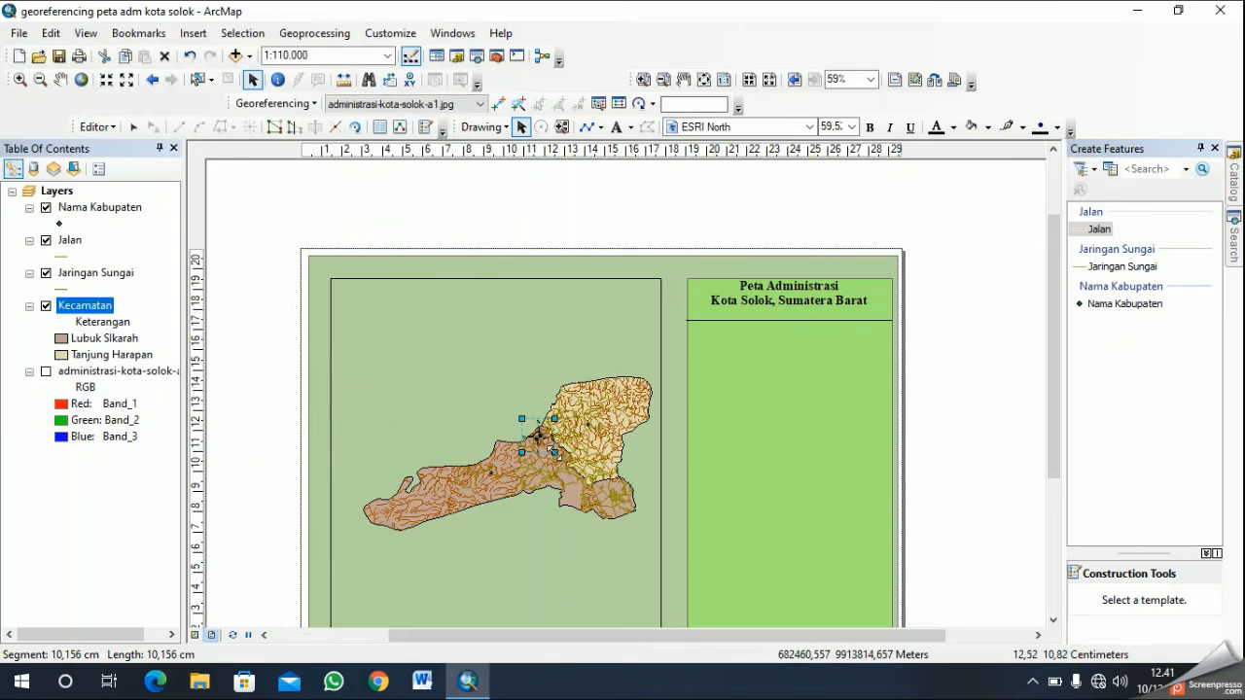
{"action": "left_click_drag", "start_coordinate": [540, 441], "coordinate": [777, 347]}
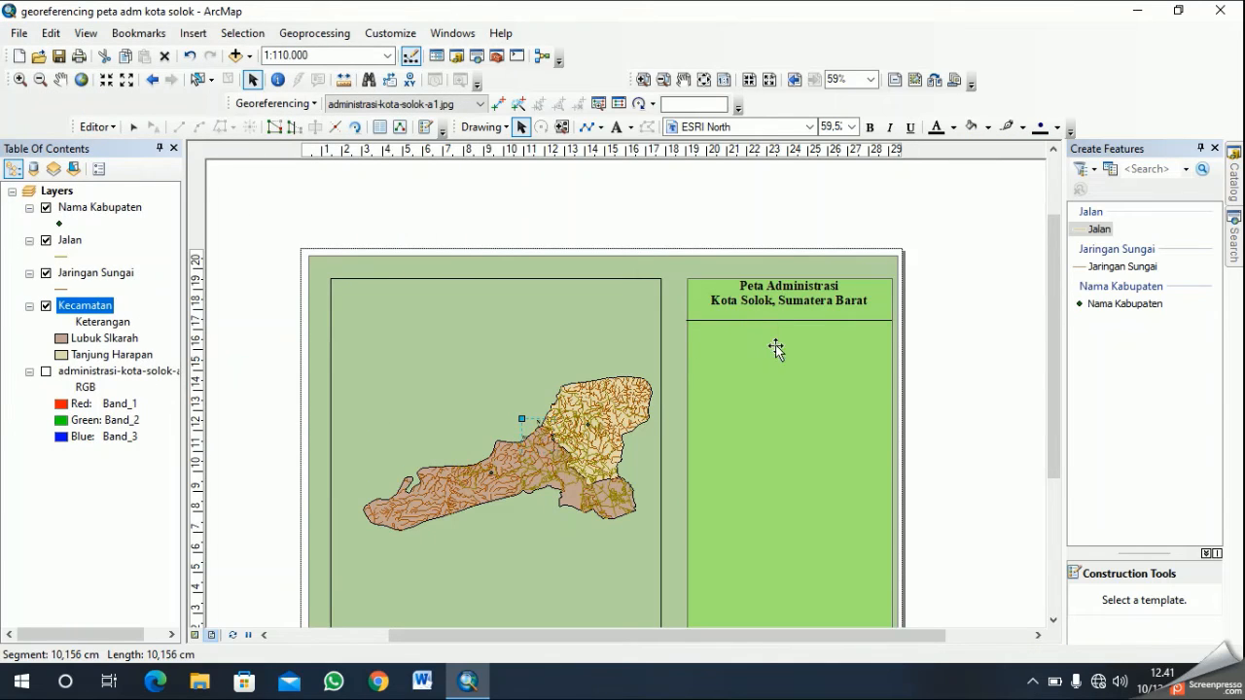
{"action": "left_click_drag", "start_coordinate": [822, 388], "coordinate": [823, 385]}
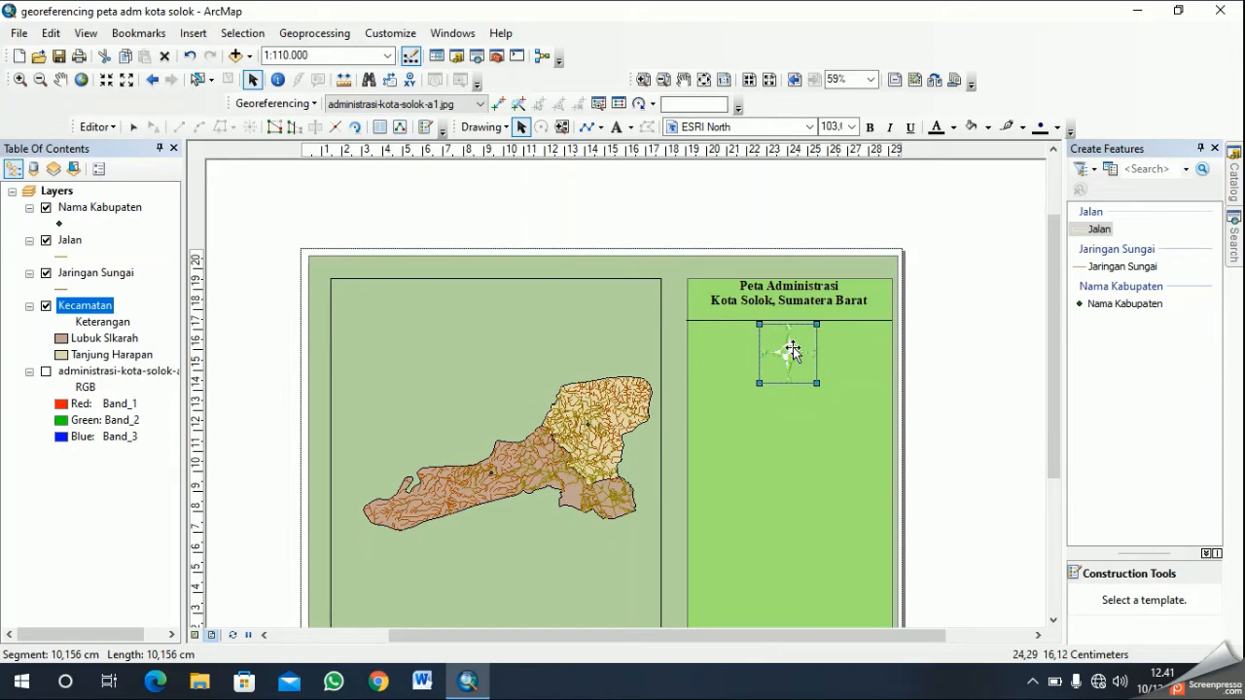
{"action": "left_click", "coordinate": [850, 399]}
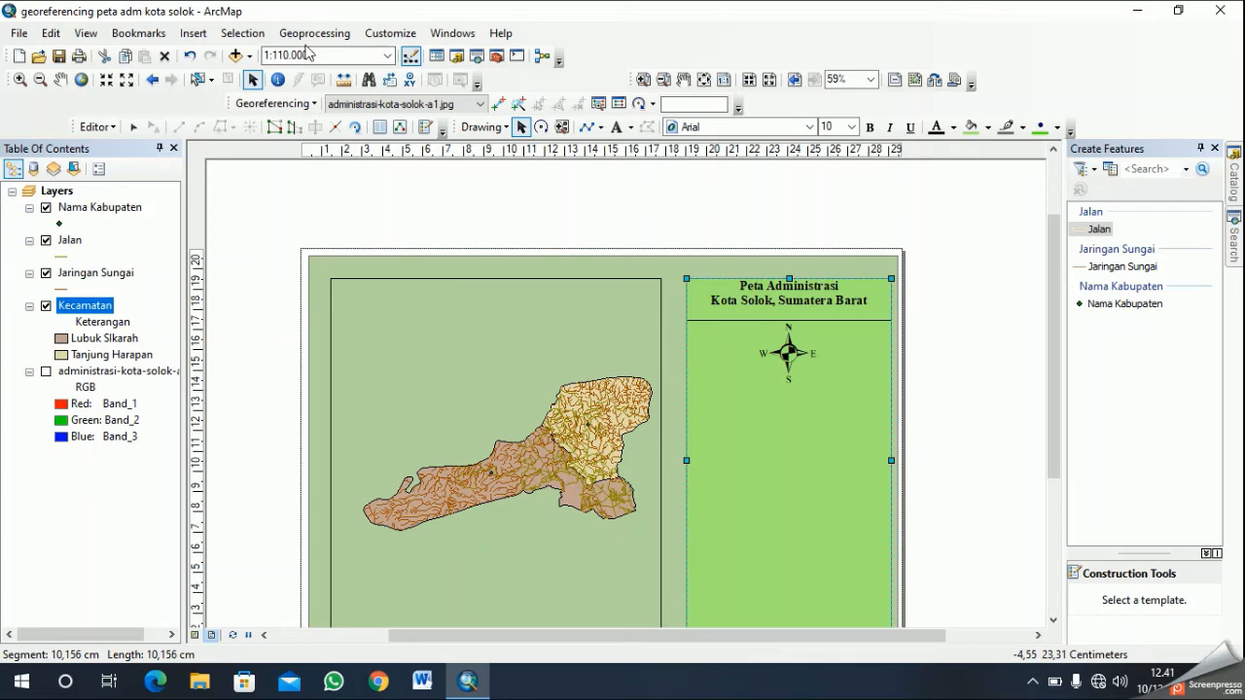
- Insert an Absolute Scale text, enlarge it and place it just beneath the north arrow
{"action": "left_click", "coordinate": [192, 37]}
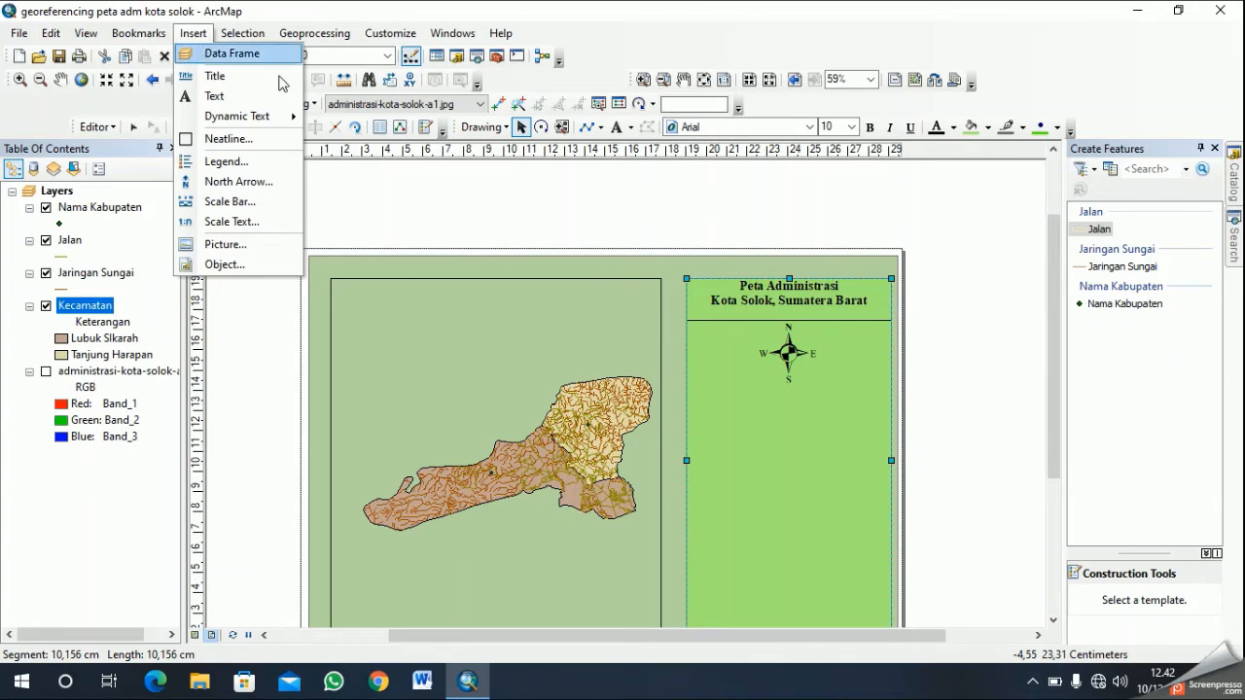
{"action": "left_click", "coordinate": [280, 223]}
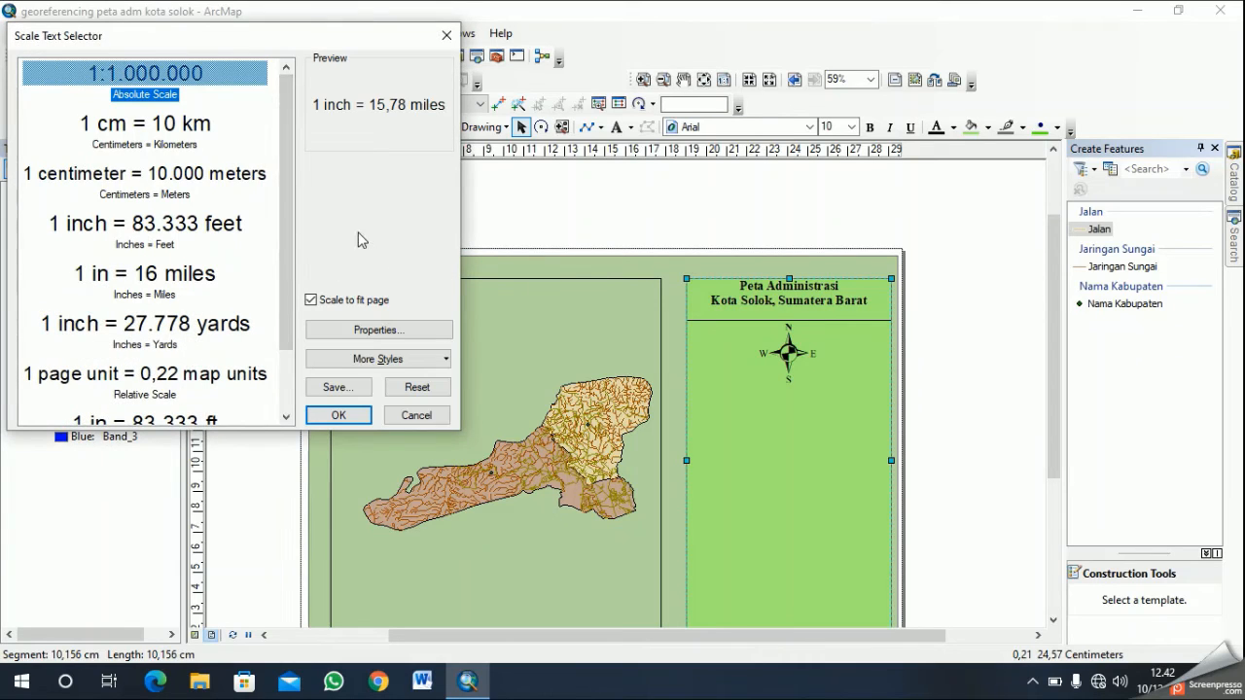
{"action": "left_click", "coordinate": [195, 85]}
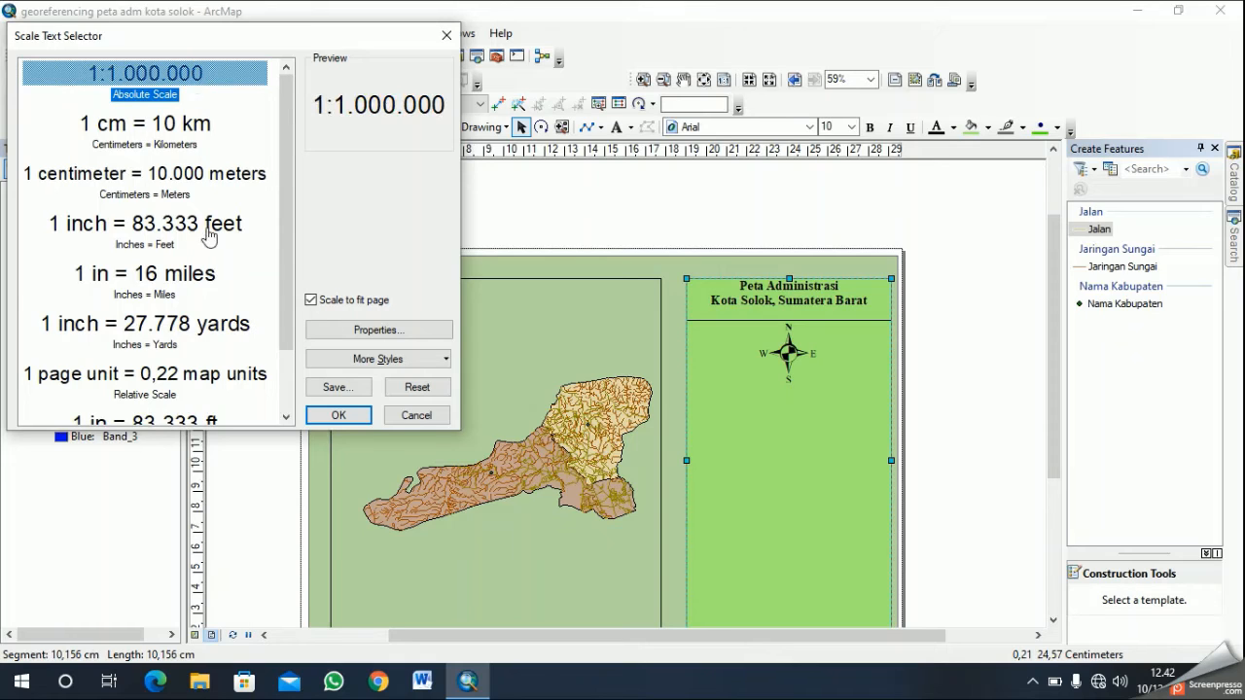
{"action": "left_click", "coordinate": [336, 414]}
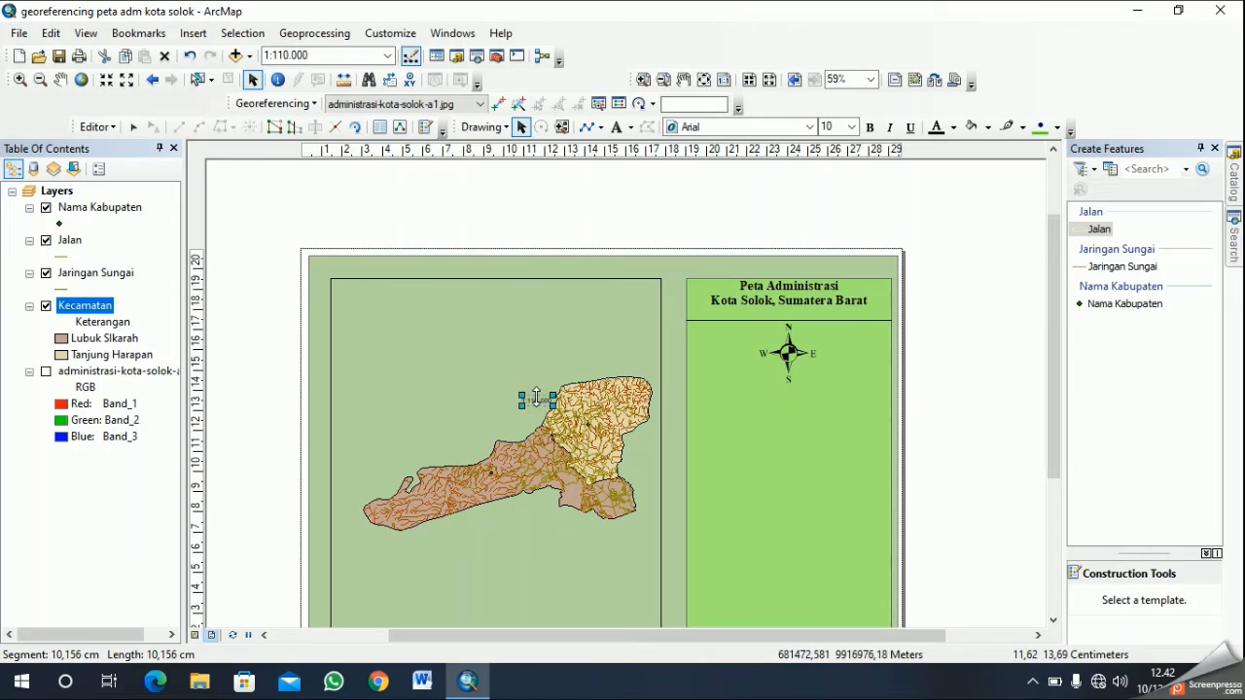
{"action": "left_click_drag", "start_coordinate": [536, 399], "coordinate": [789, 392]}
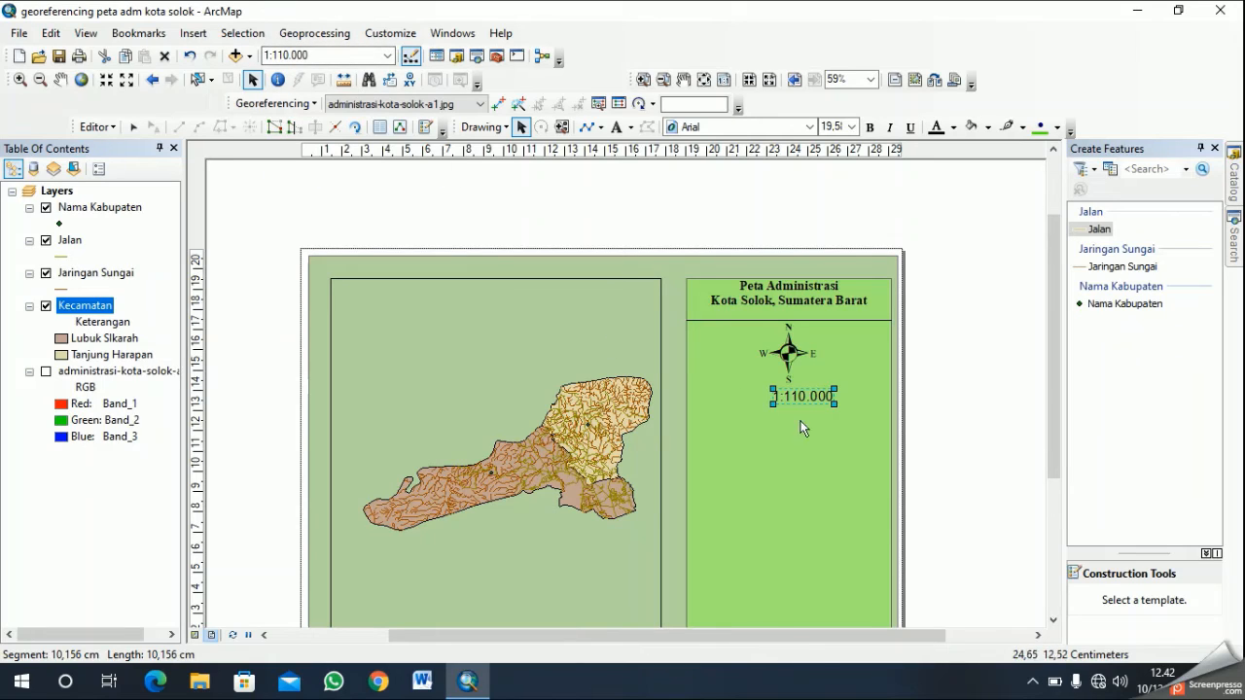
{"action": "left_click_drag", "start_coordinate": [792, 399], "coordinate": [782, 397]}
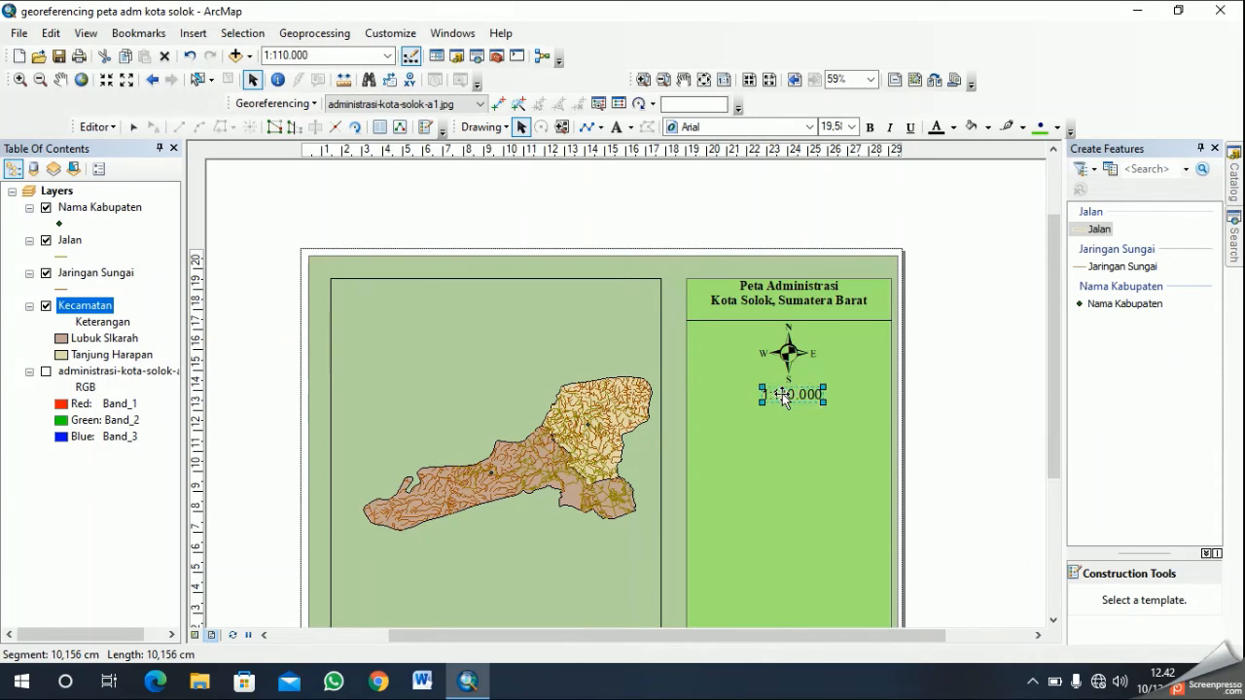
- Examine the scale text's properties, including its format settings
{"action": "left_click", "coordinate": [781, 394]}
{"action": "left_click", "coordinate": [781, 393]}
{"action": "right_click", "coordinate": [789, 391]}
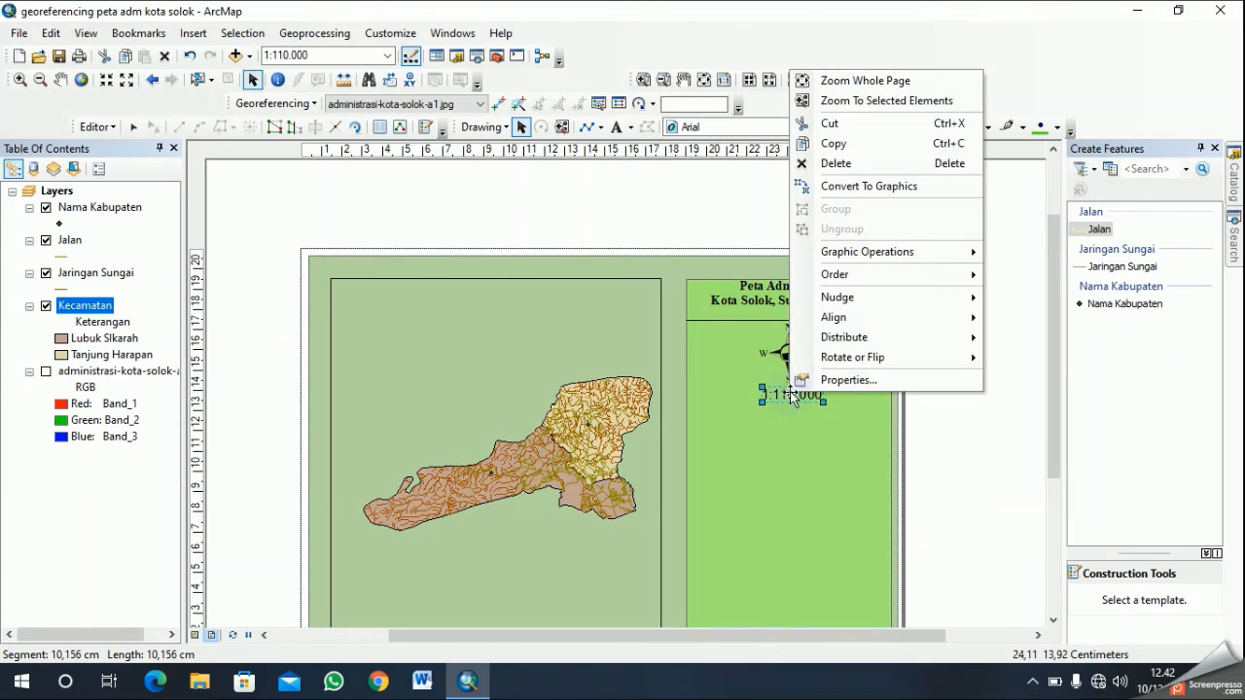
{"action": "left_click", "coordinate": [852, 380]}
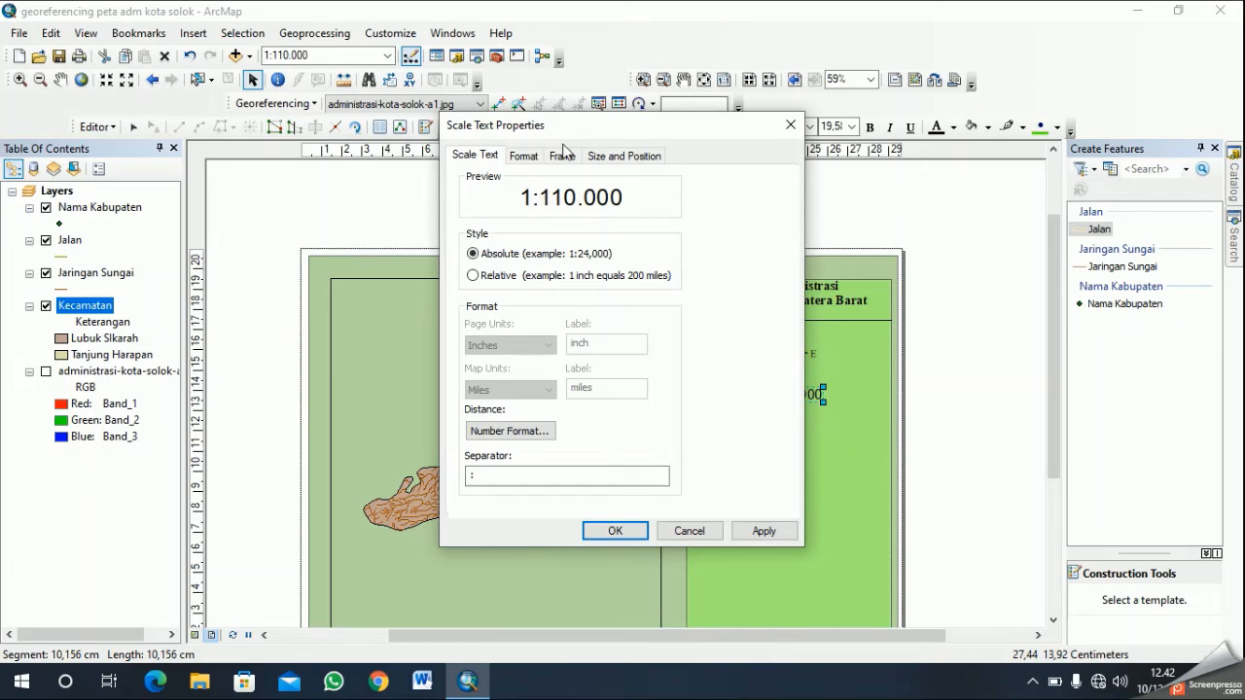
{"action": "left_click", "coordinate": [523, 156]}
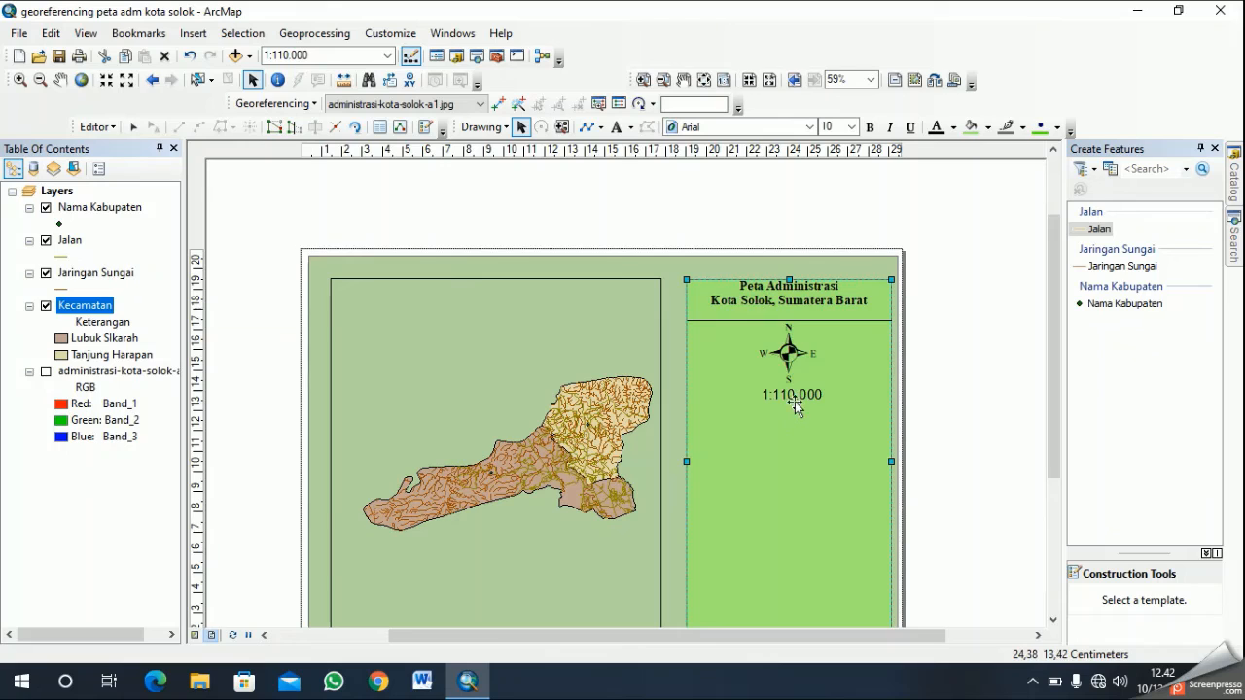
- Nudge the scale text slightly so that it is centred beneath the north arrow
{"action": "left_click", "coordinate": [786, 391]}
{"action": "left_click", "coordinate": [781, 394]}
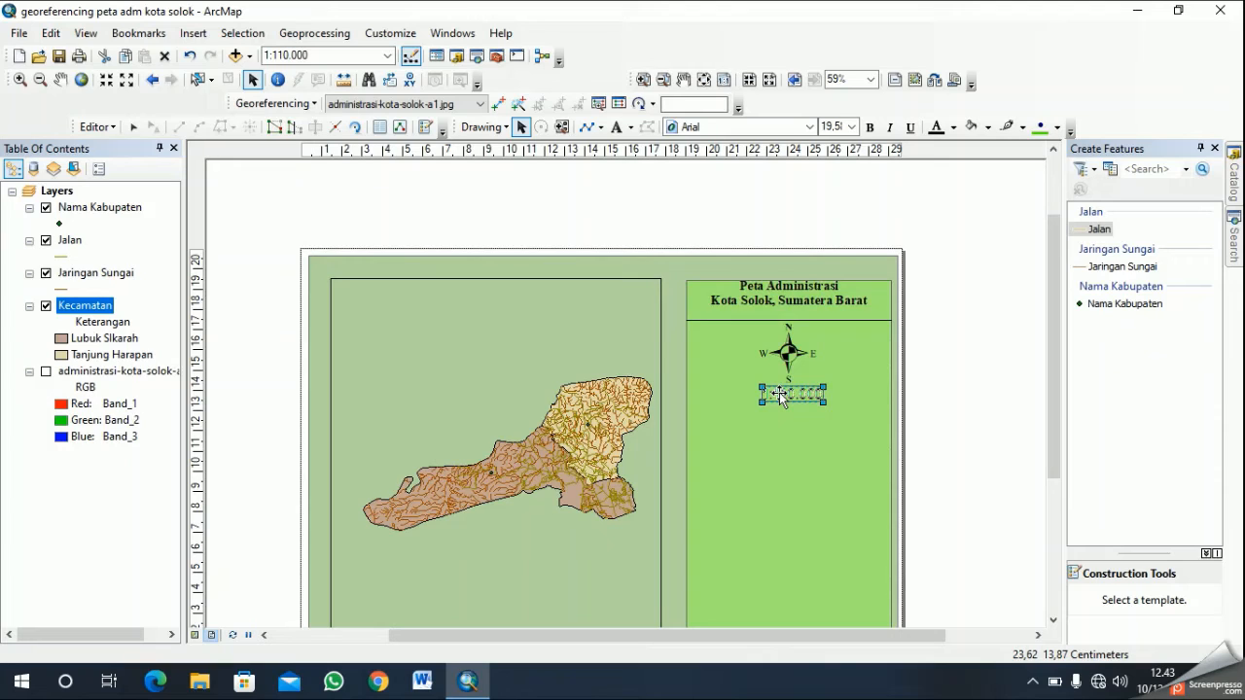
{"action": "left_click", "coordinate": [798, 431]}
{"action": "left_click", "coordinate": [798, 430]}
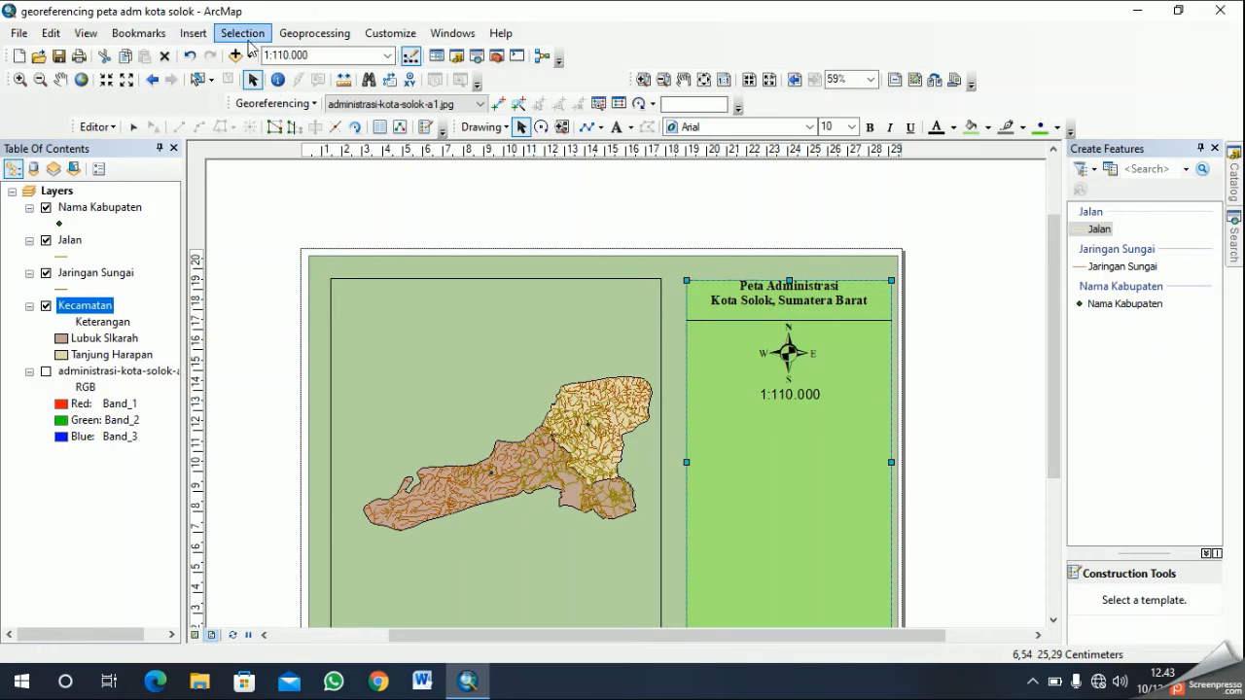
- Insert an Alternating Scale Bar 1 and place it beneath the scale text, across the light green panel
{"action": "left_click", "coordinate": [192, 33]}
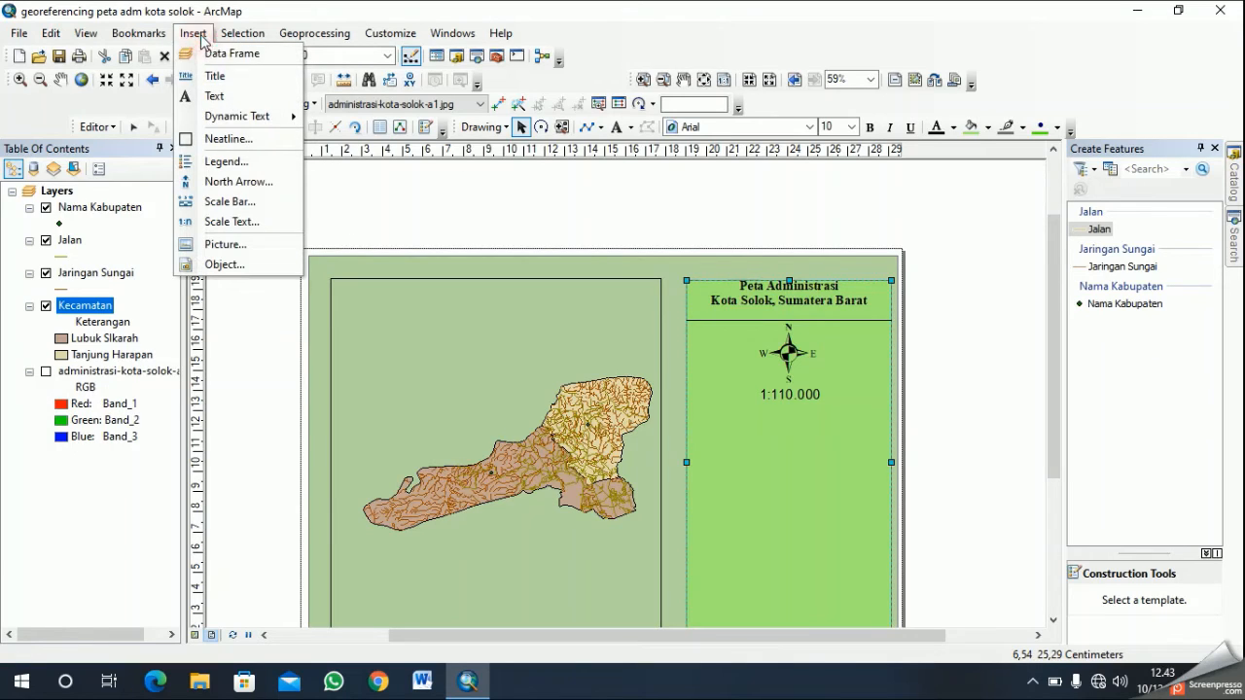
{"action": "left_click", "coordinate": [271, 213]}
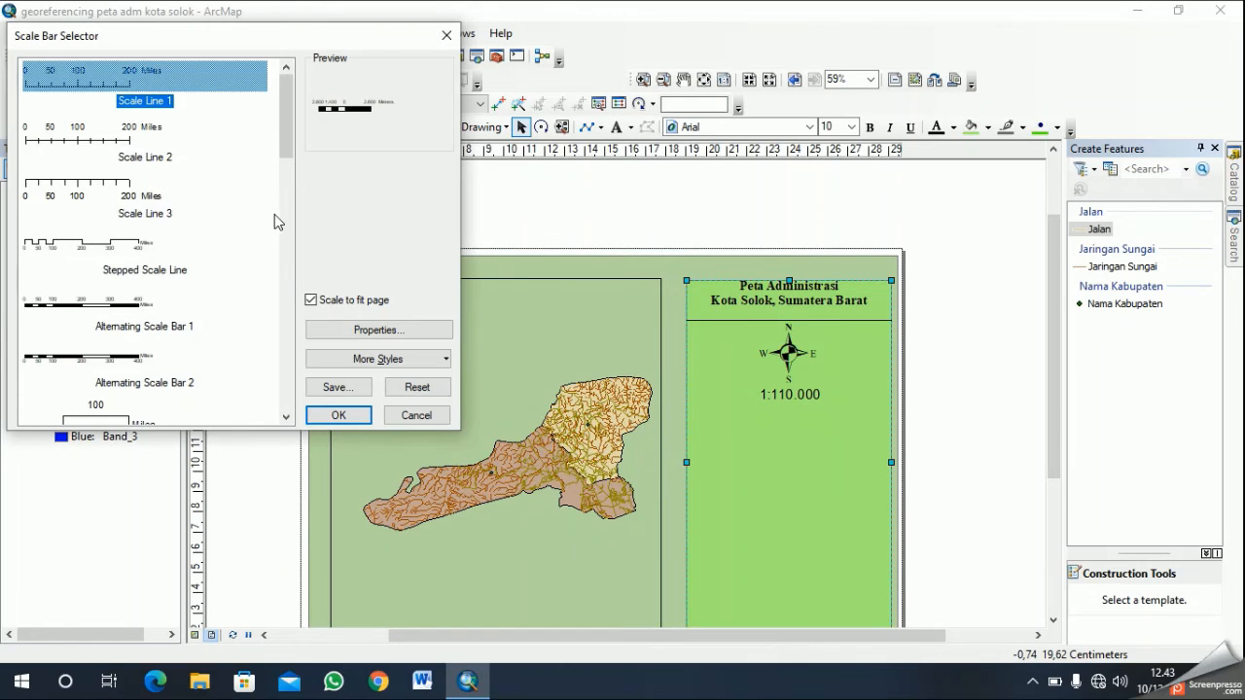
{"action": "scroll", "coordinate": [207, 269], "scroll_direction": "down", "scroll_amount": 5}
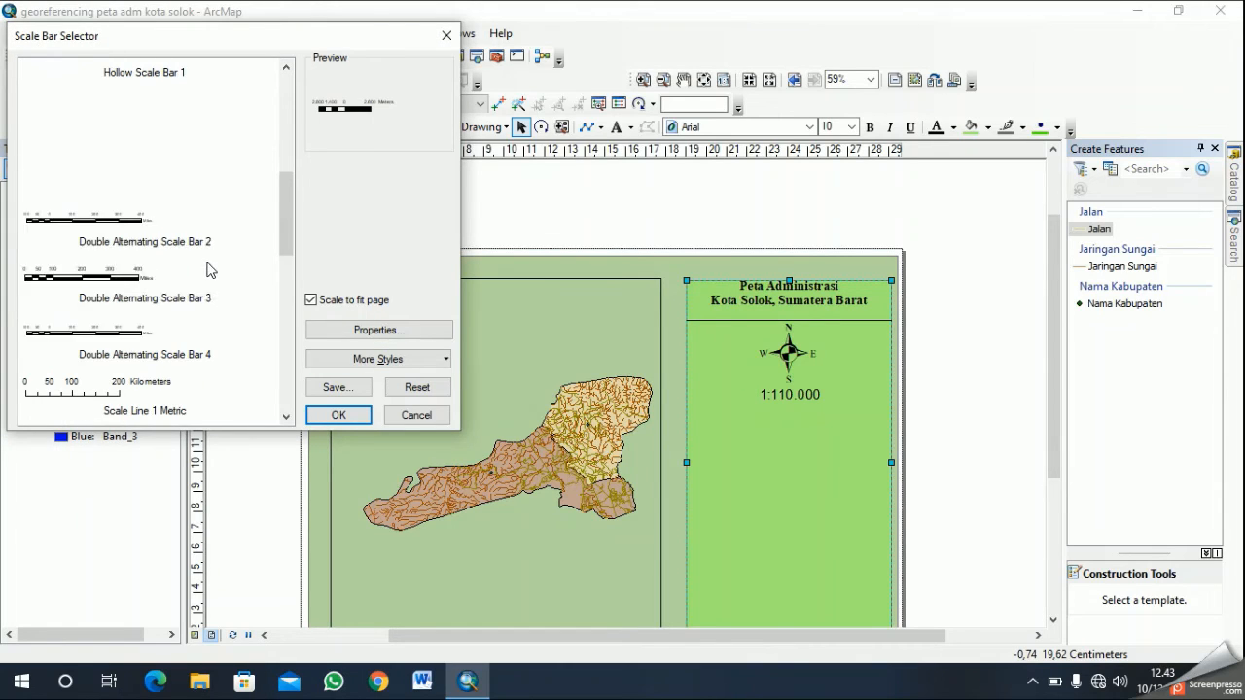
{"action": "scroll", "coordinate": [234, 211], "scroll_direction": "up", "scroll_amount": 5}
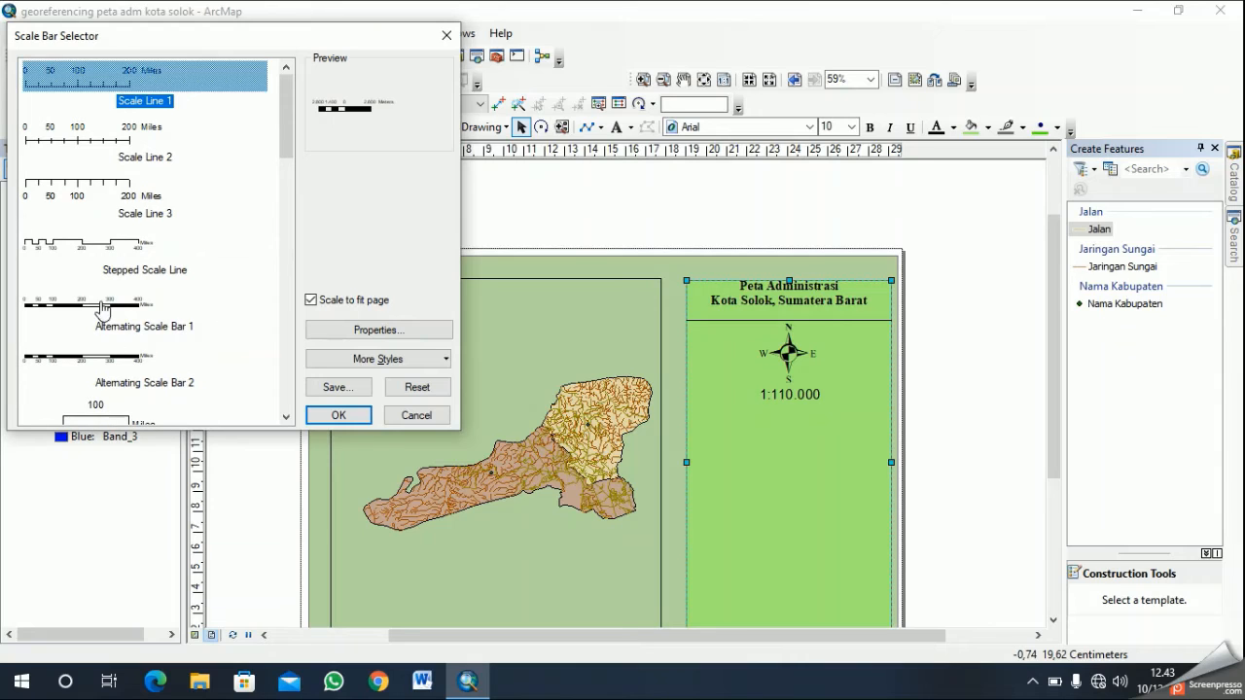
{"action": "left_click", "coordinate": [137, 307]}
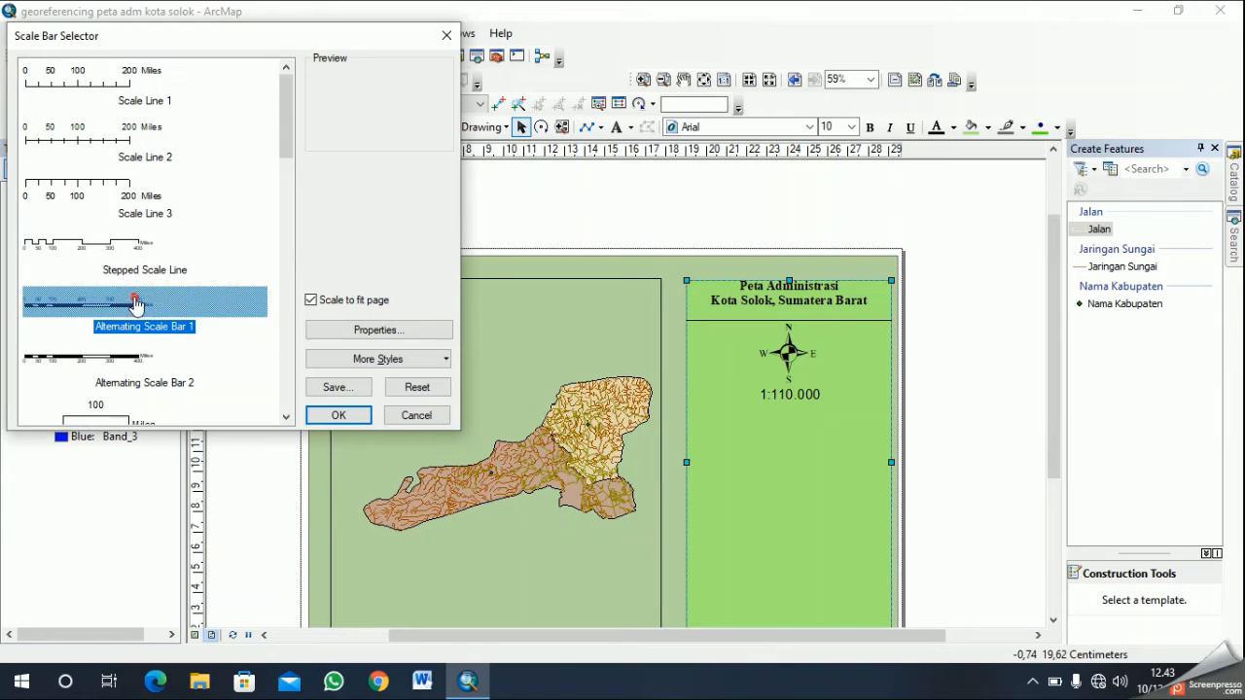
{"action": "left_click", "coordinate": [337, 415]}
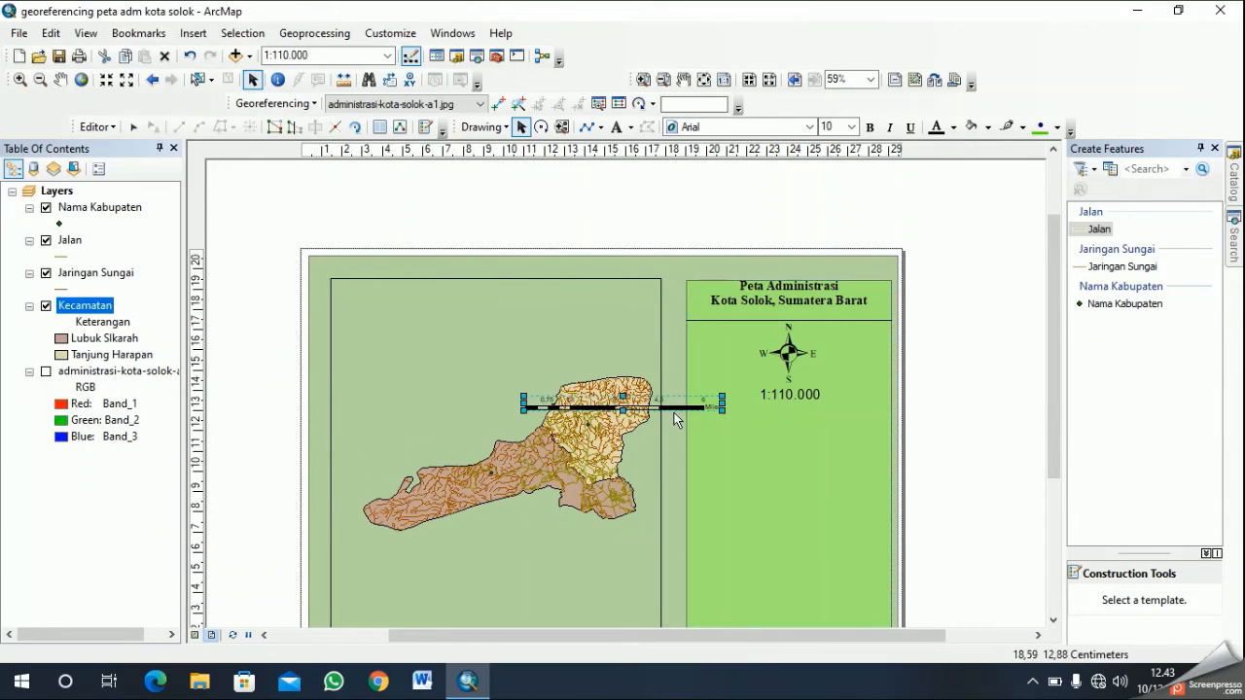
{"action": "left_click_drag", "start_coordinate": [664, 411], "coordinate": [833, 425]}
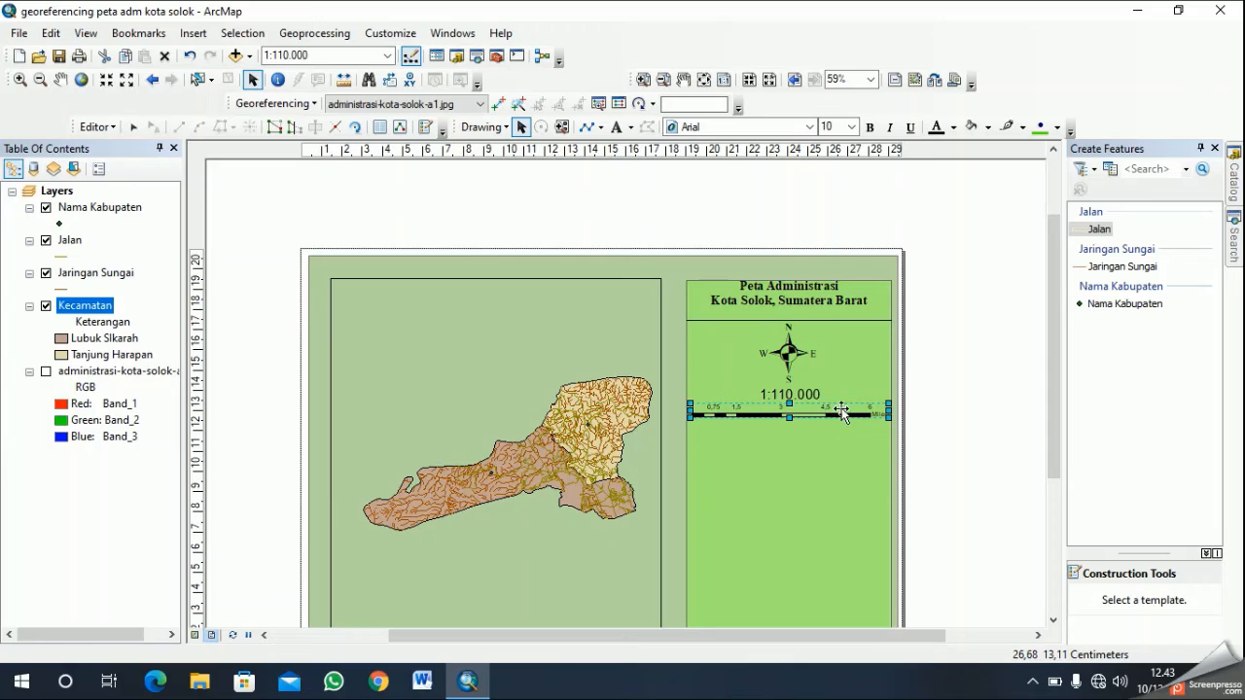
{"action": "left_click", "coordinate": [853, 463]}
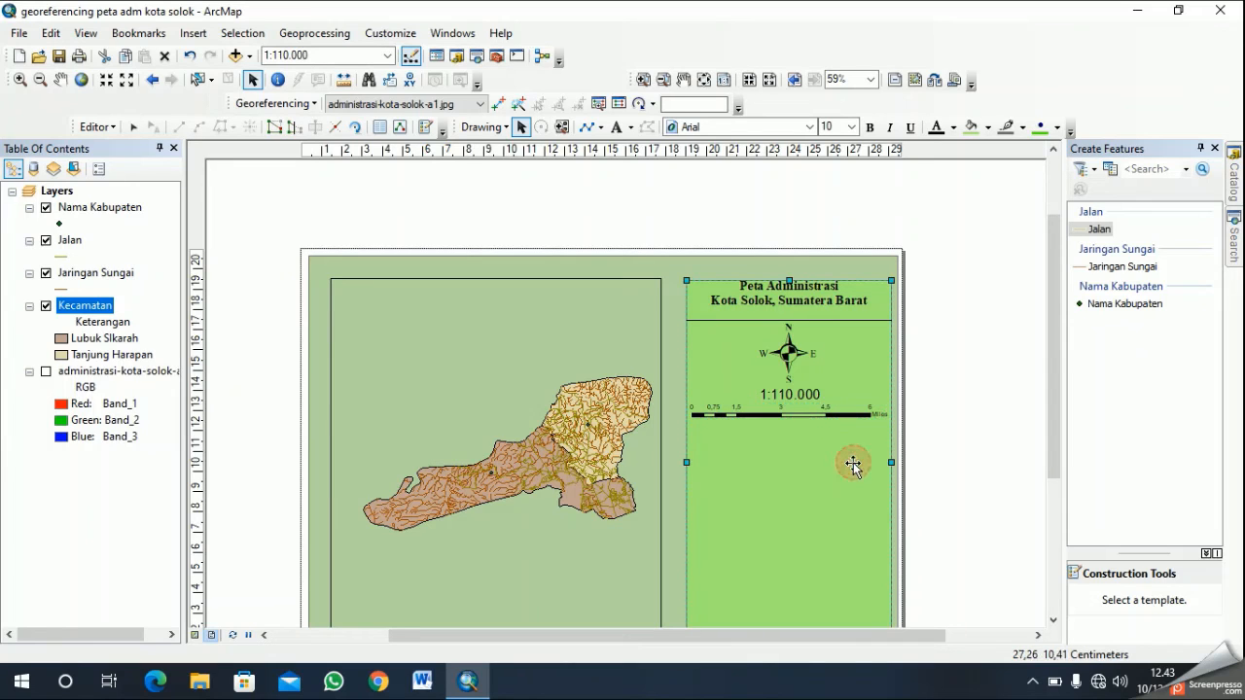
- Set the scale bar's division units to Meters and its label position to above center
{"action": "left_click", "coordinate": [834, 414]}
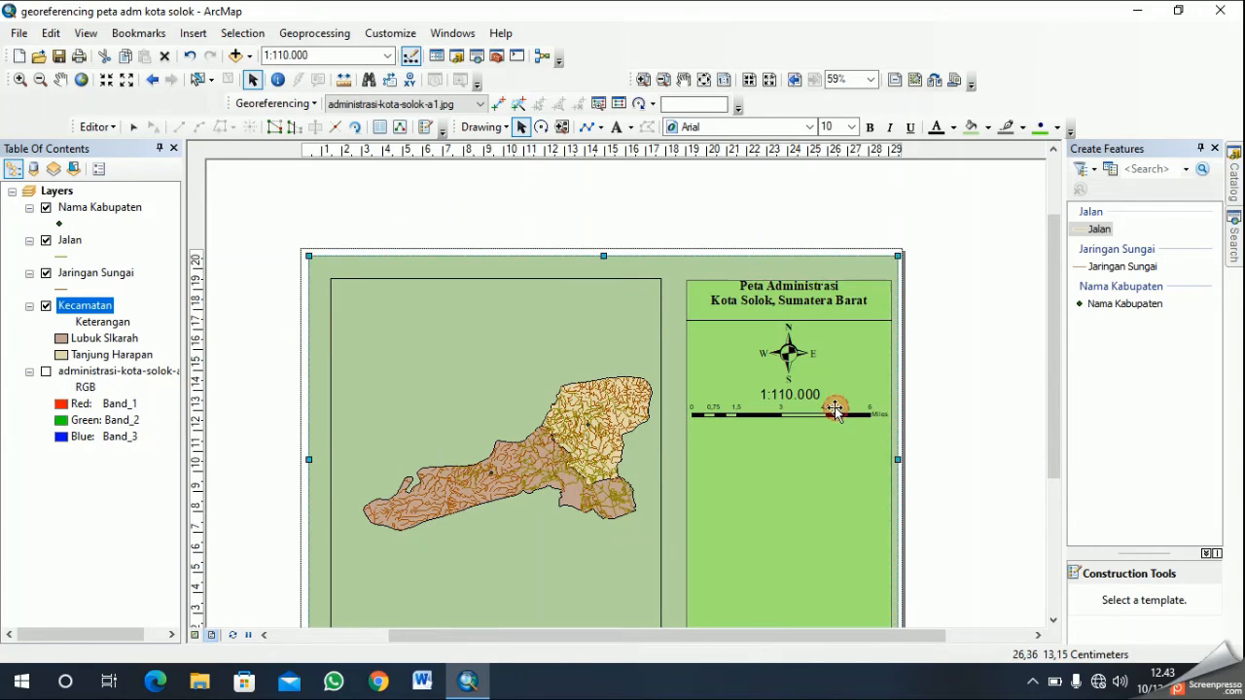
{"action": "left_click", "coordinate": [774, 418]}
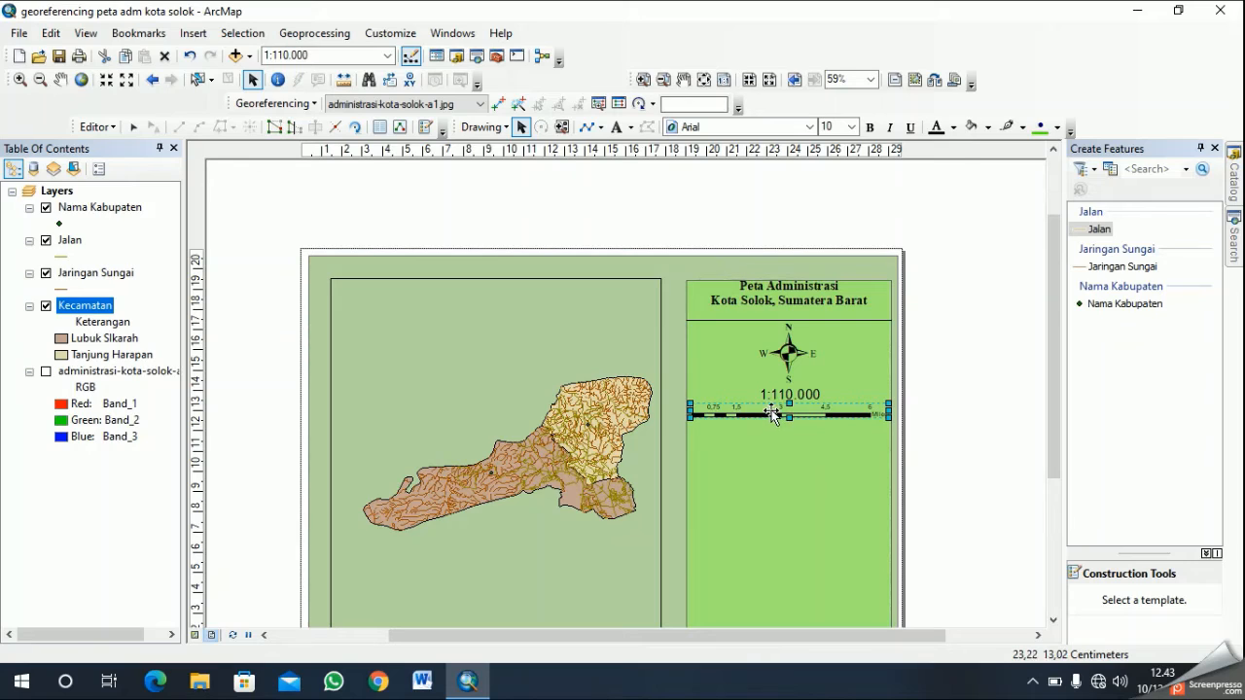
{"action": "right_click", "coordinate": [771, 409]}
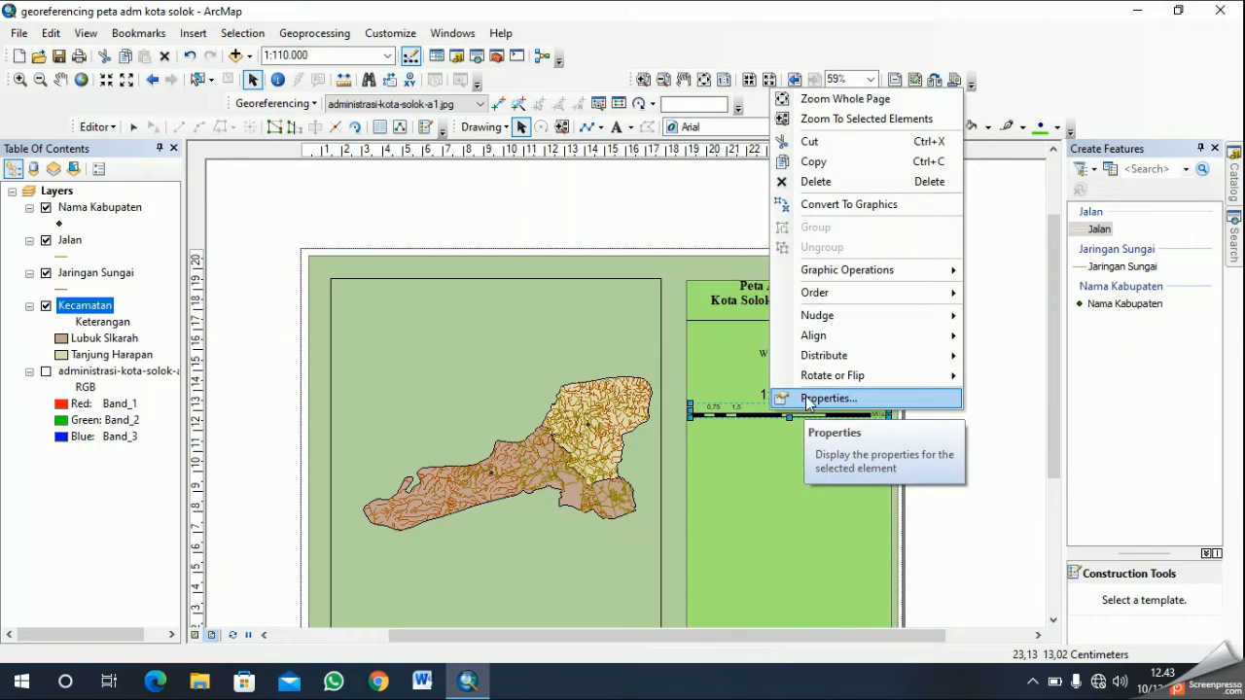
{"action": "left_click", "coordinate": [808, 399]}
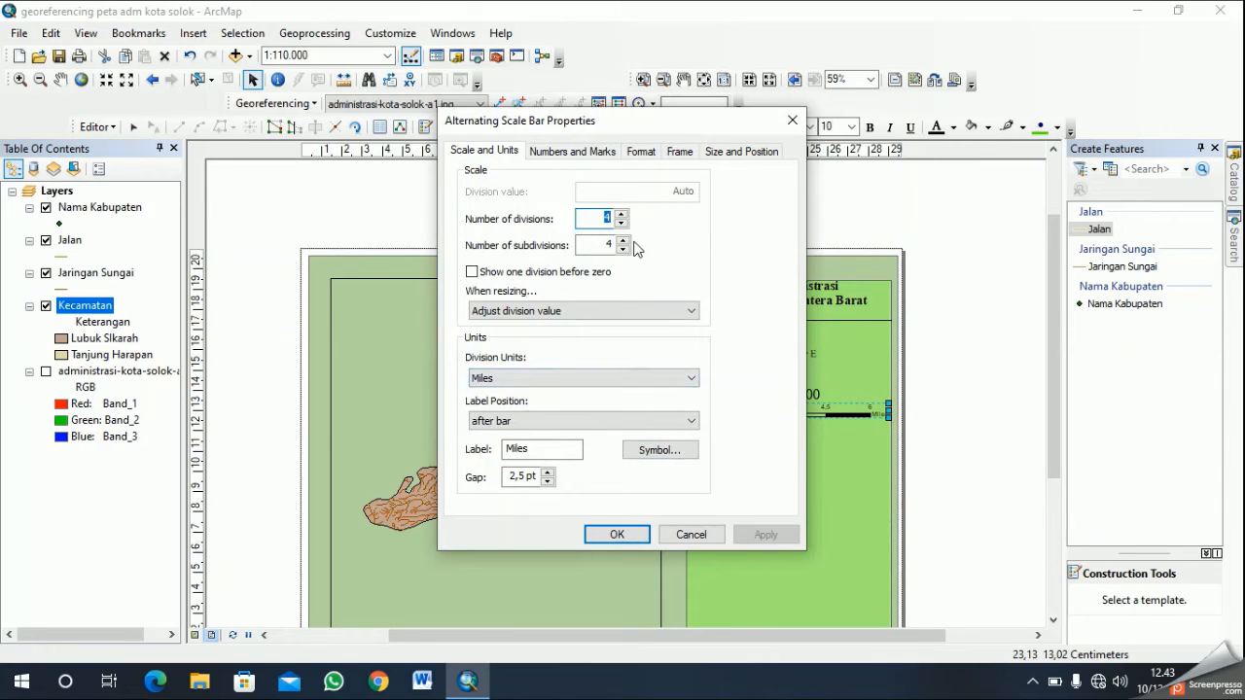
{"action": "left_click", "coordinate": [531, 379]}
{"action": "left_click", "coordinate": [522, 466]}
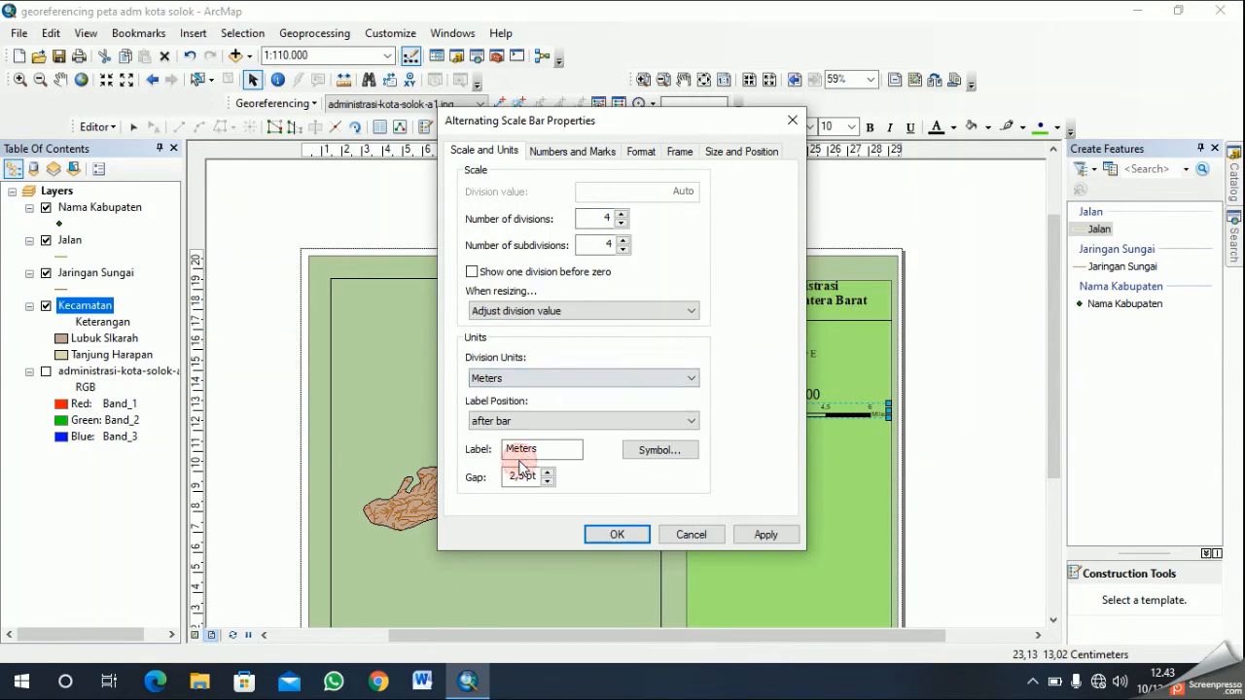
{"action": "left_click", "coordinate": [523, 421]}
{"action": "scroll", "coordinate": [540, 448], "scroll_direction": "up", "scroll_amount": 2}
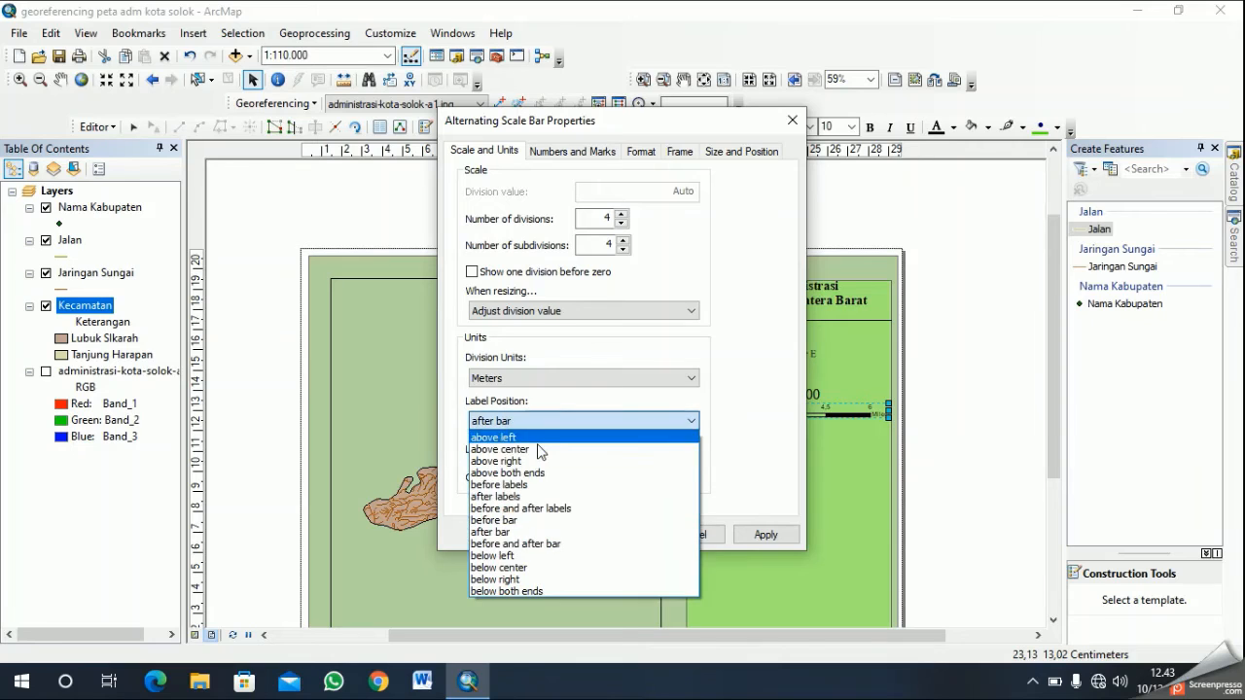
{"action": "left_click", "coordinate": [539, 448]}
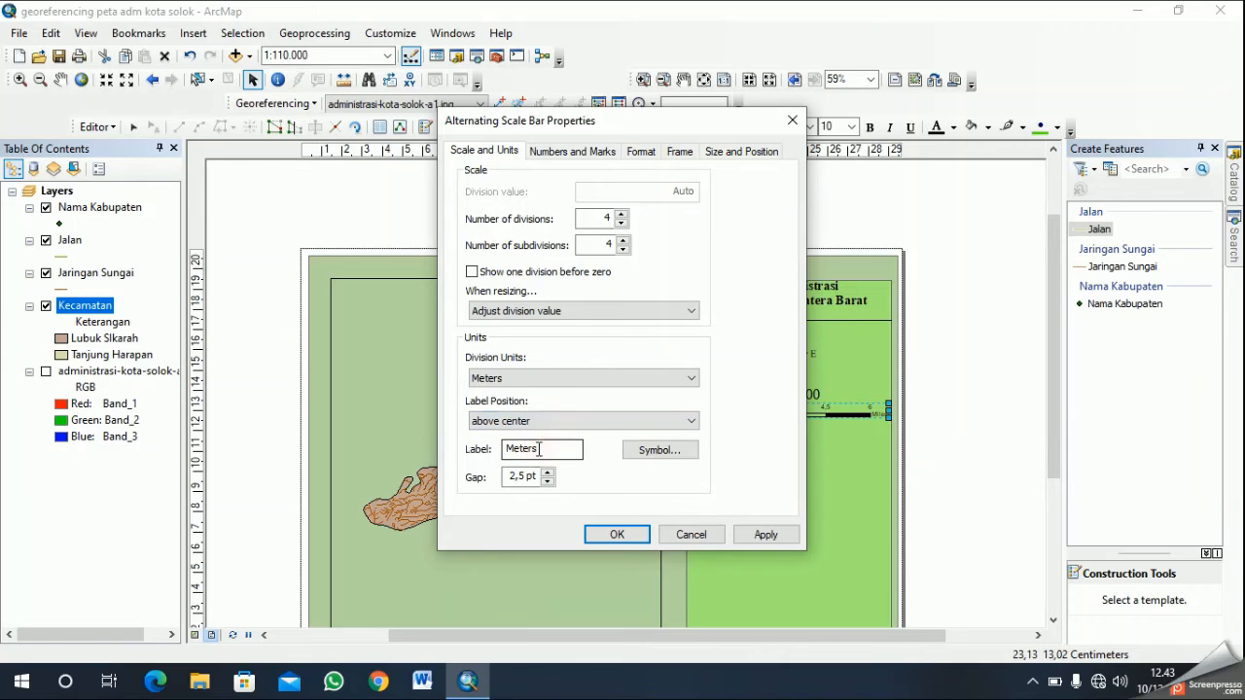
{"action": "left_click", "coordinate": [627, 530]}
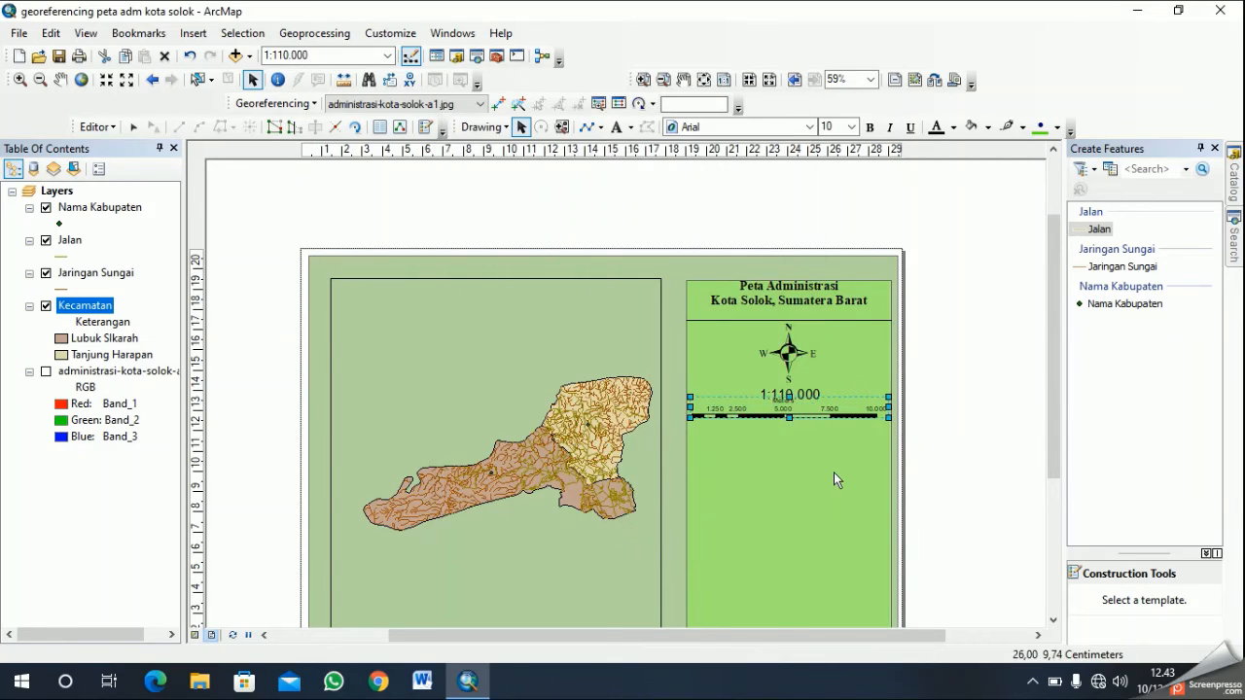
- Move the scale bar slightly down and centre it beneath the scale text, clear of the text
{"action": "left_click_drag", "start_coordinate": [818, 415], "coordinate": [818, 422]}
{"action": "left_click", "coordinate": [811, 470]}
{"action": "left_click", "coordinate": [804, 418]}
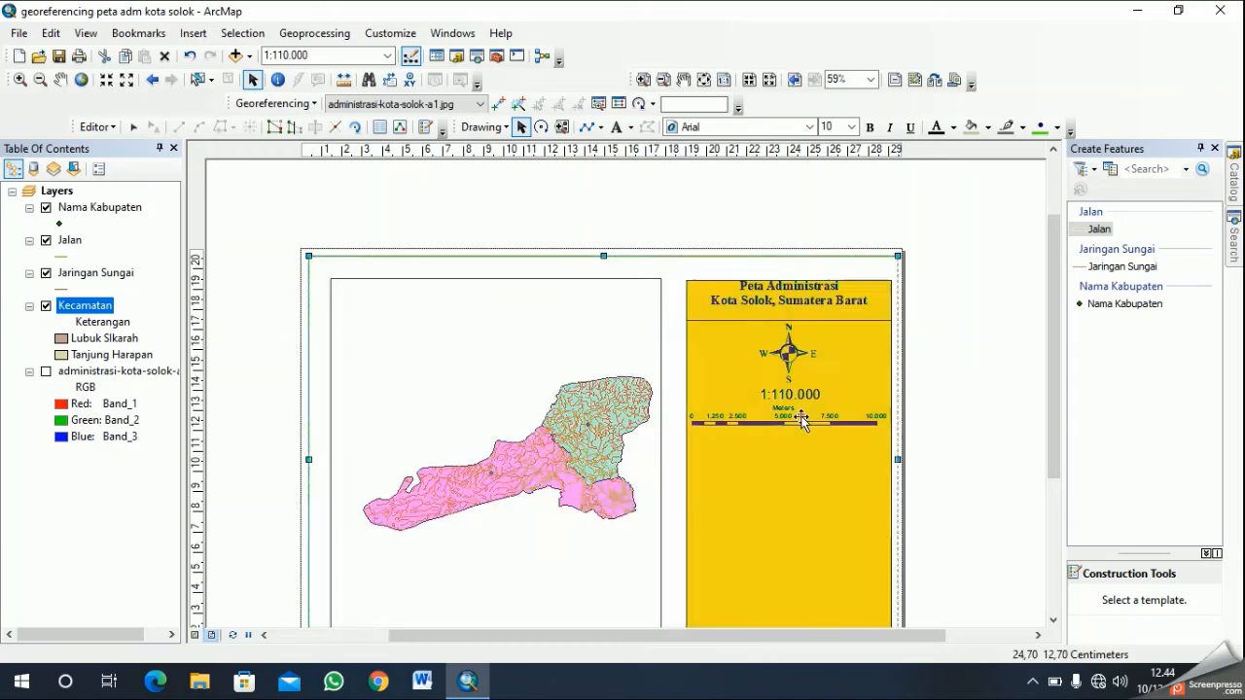
{"action": "left_click_drag", "start_coordinate": [785, 413], "coordinate": [790, 420]}
{"action": "left_click", "coordinate": [824, 469]}
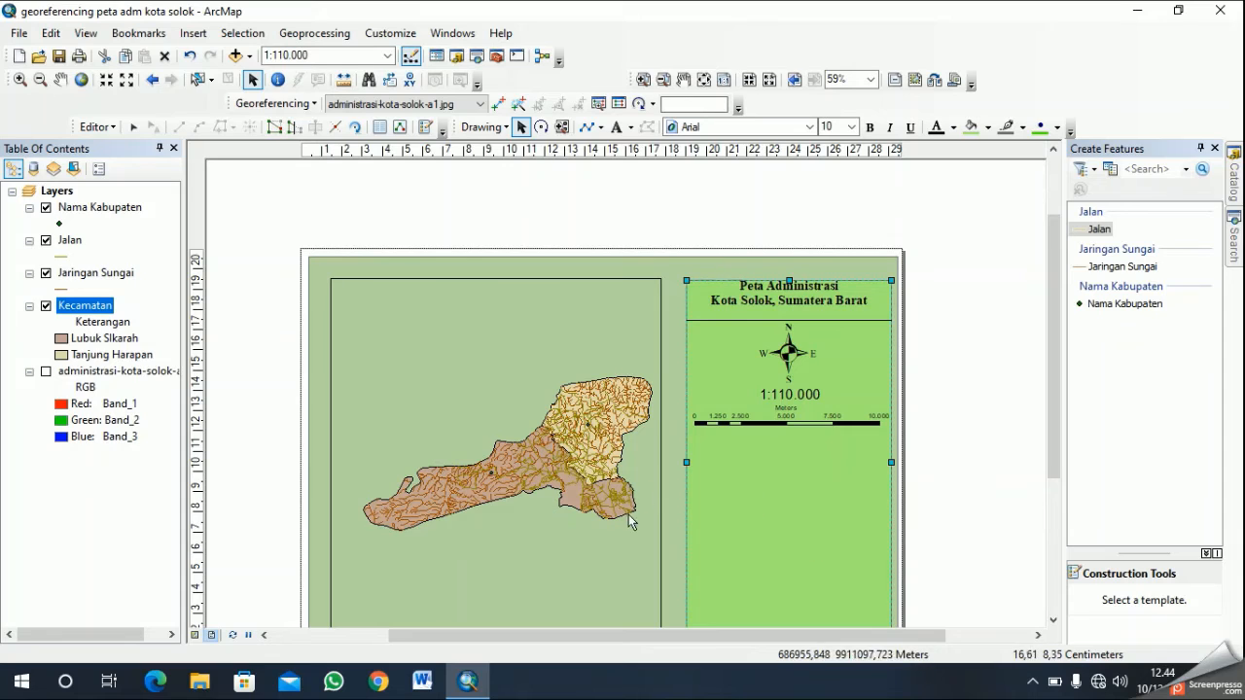
- Move the map title slightly down so it sits midway between the panel's upper edge and the divider line
{"action": "left_click", "coordinate": [792, 291]}
{"action": "left_click", "coordinate": [797, 304]}
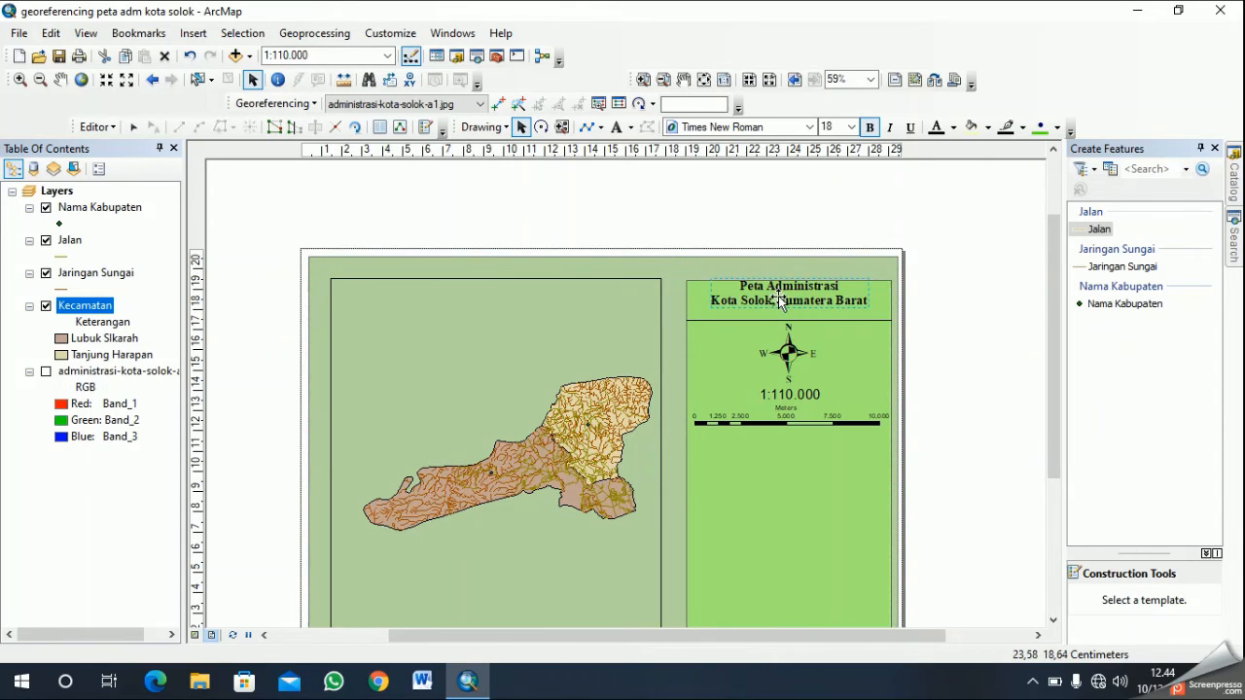
{"action": "left_click_drag", "start_coordinate": [795, 290], "coordinate": [795, 298]}
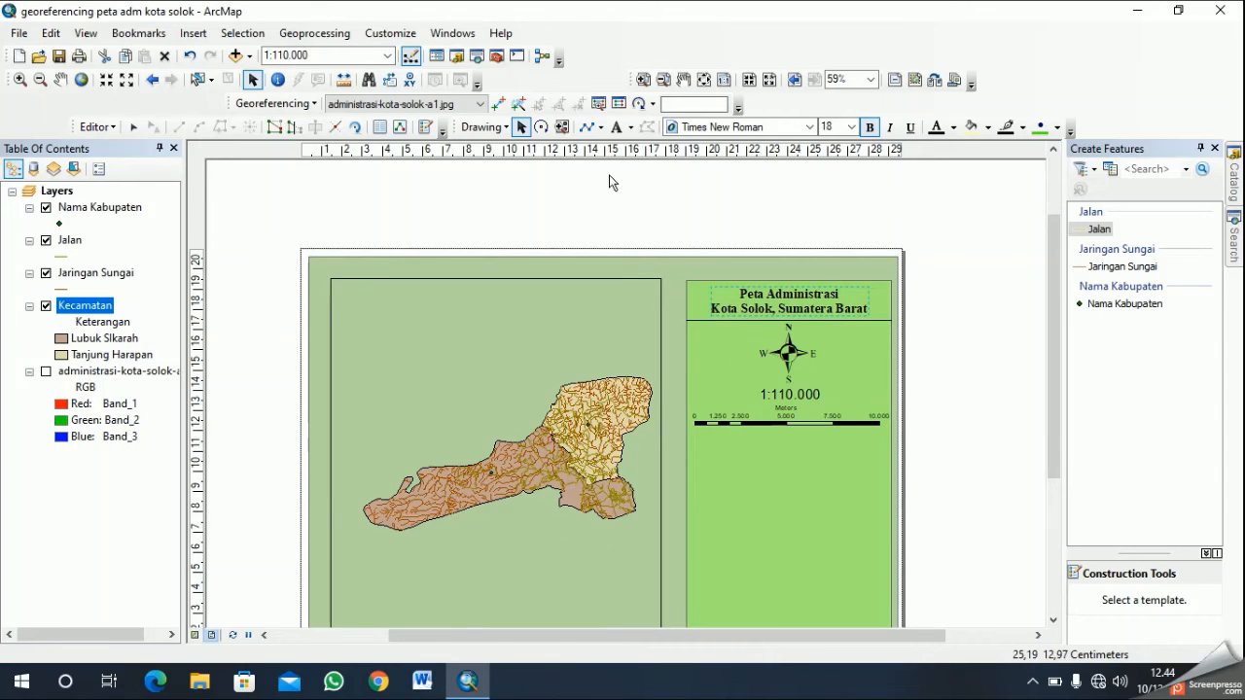
- Draw a horizontal divider line about 10 cm long across the light green panel, just beneath the scale bar
{"action": "left_click", "coordinate": [587, 127]}
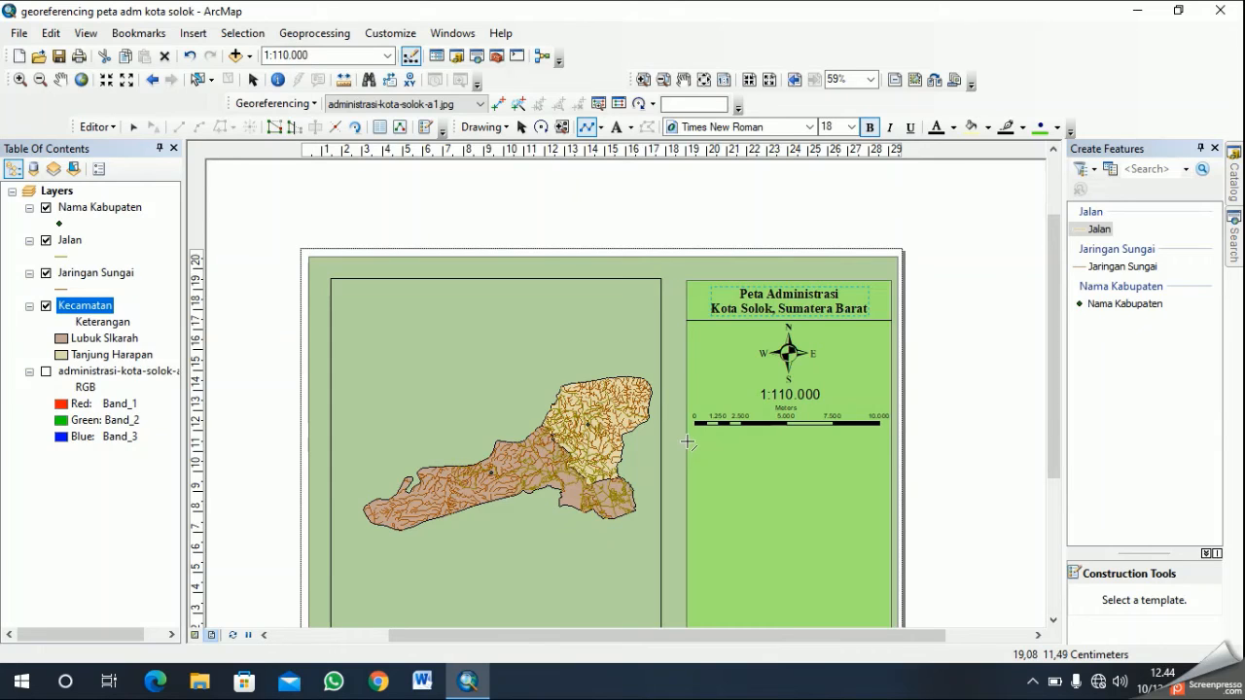
{"action": "left_click", "coordinate": [687, 442]}
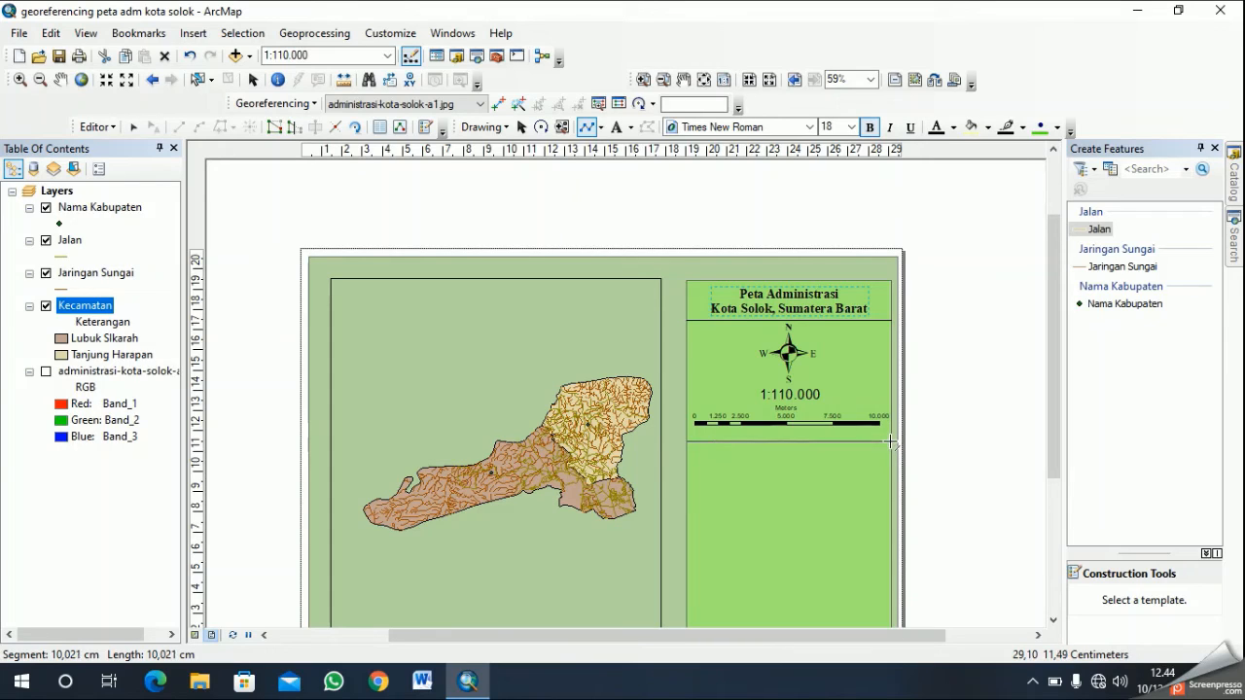
{"action": "double_click", "coordinate": [890, 442]}
{"action": "left_click", "coordinate": [815, 474]}
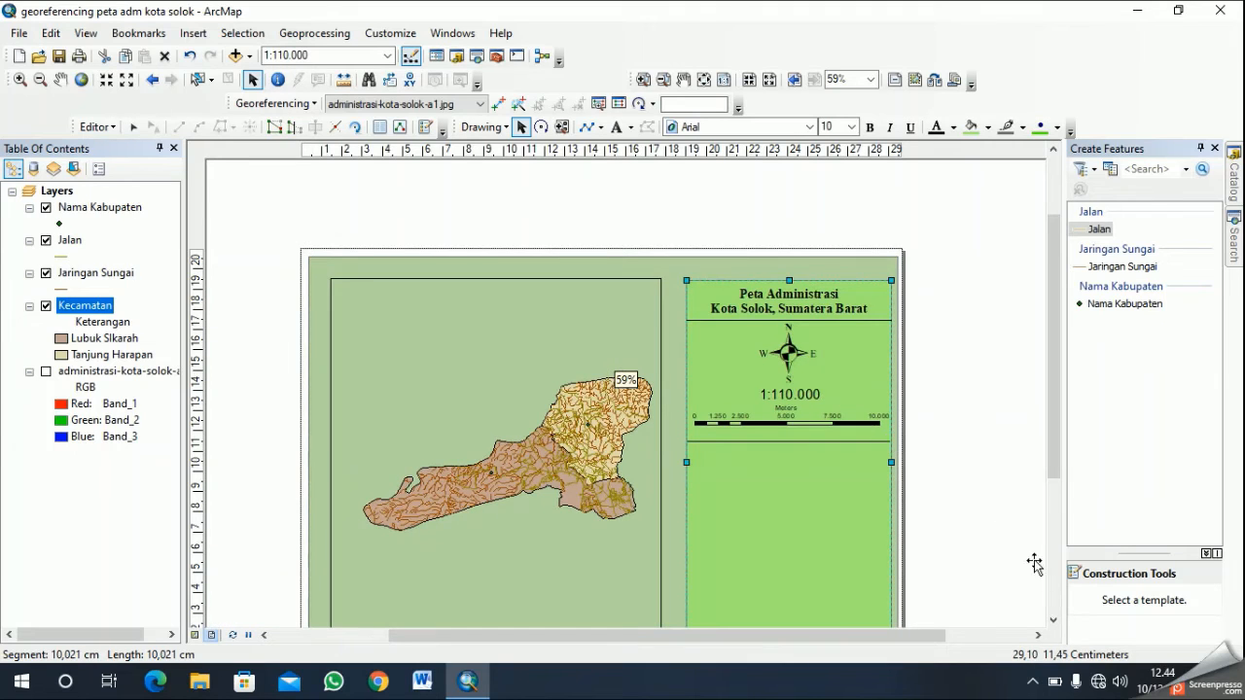
- Start a one-column legend containing the Nama Kabupaten, Jalan, Jaringan Sungai and Kecamatan layers
{"action": "left_click", "coordinate": [1052, 620]}
{"action": "left_click", "coordinate": [1052, 620]}
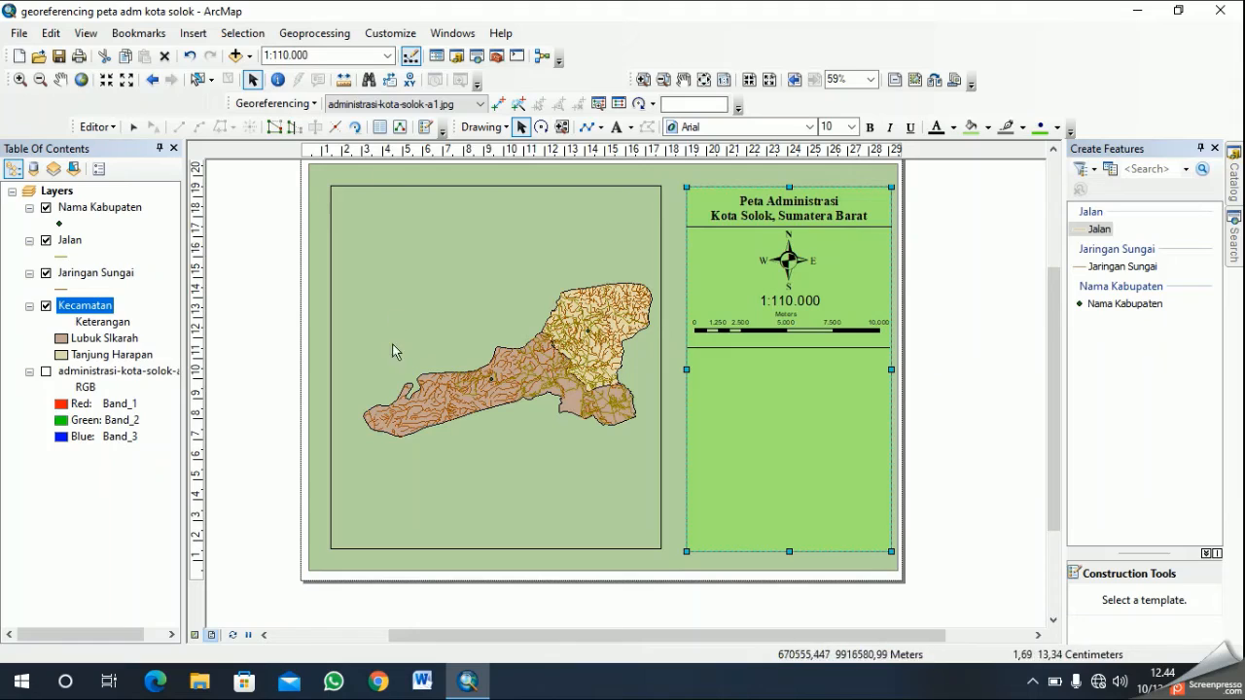
{"action": "left_click", "coordinate": [193, 33]}
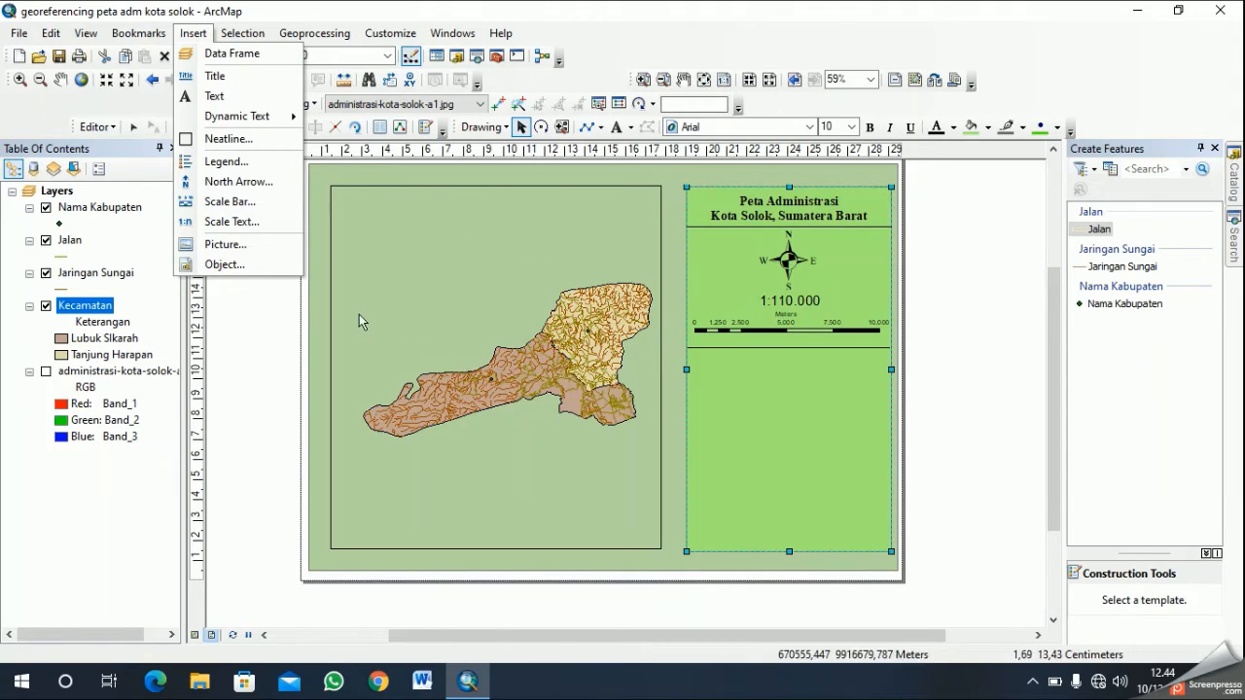
{"action": "left_click", "coordinate": [273, 162]}
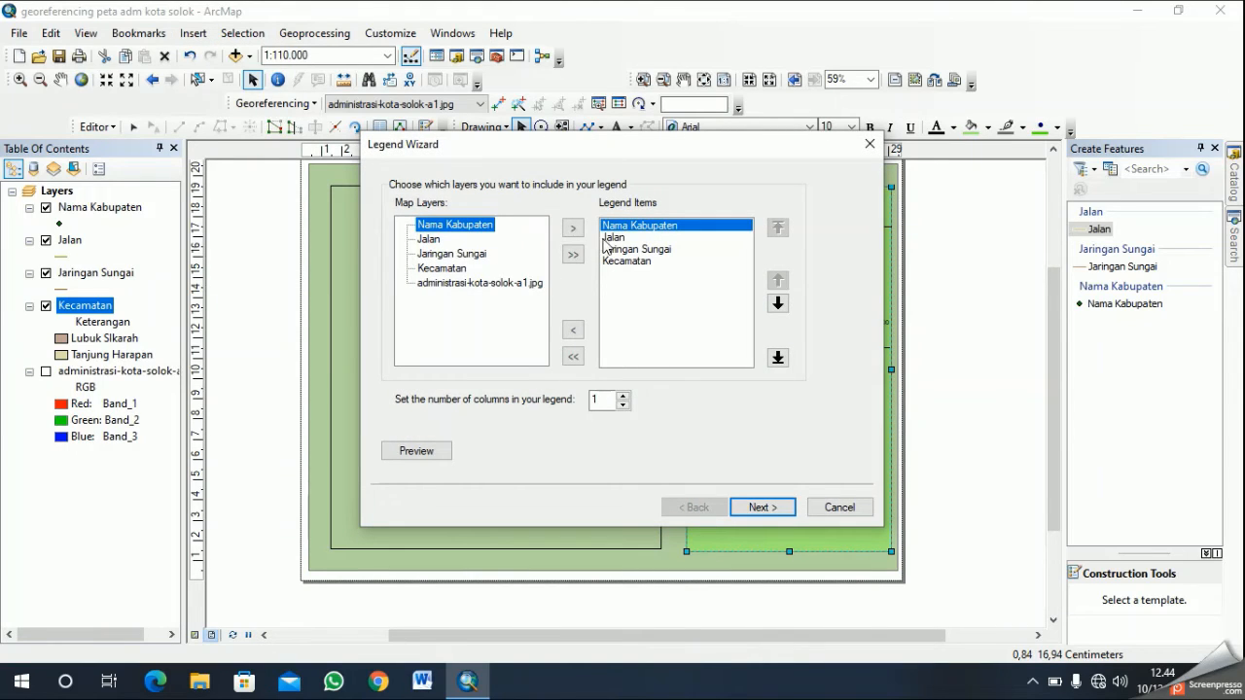
{"action": "left_click", "coordinate": [786, 514]}
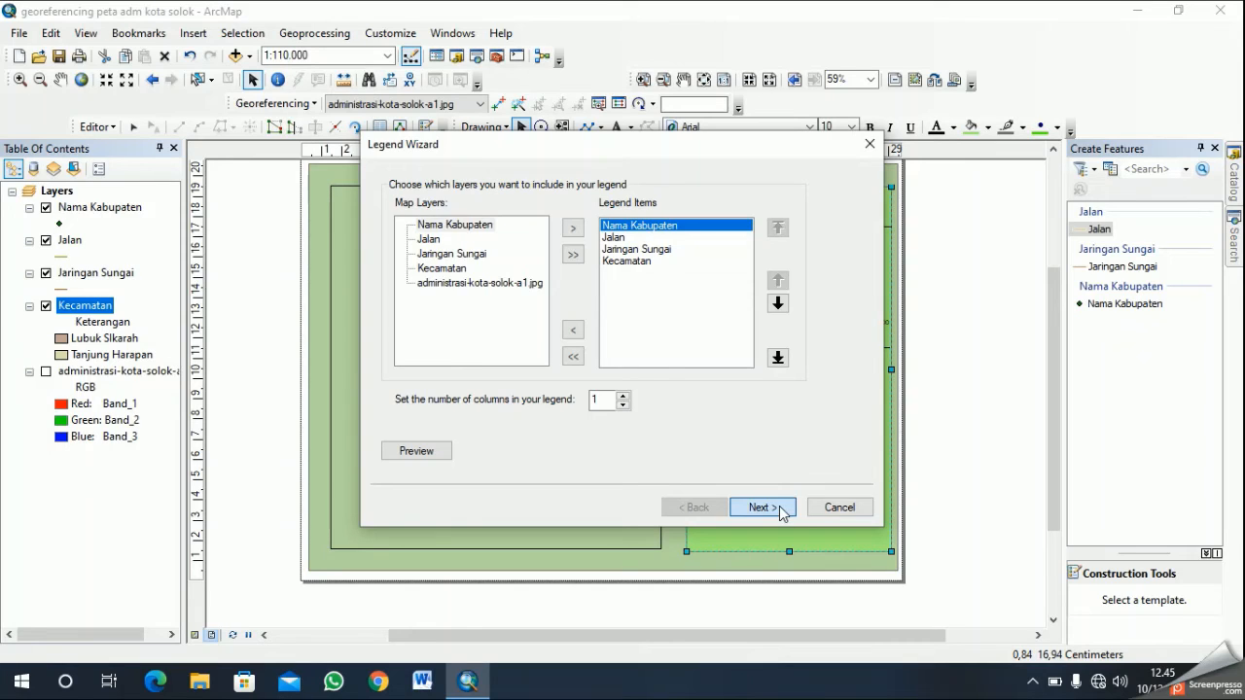
{"action": "left_click", "coordinate": [781, 509]}
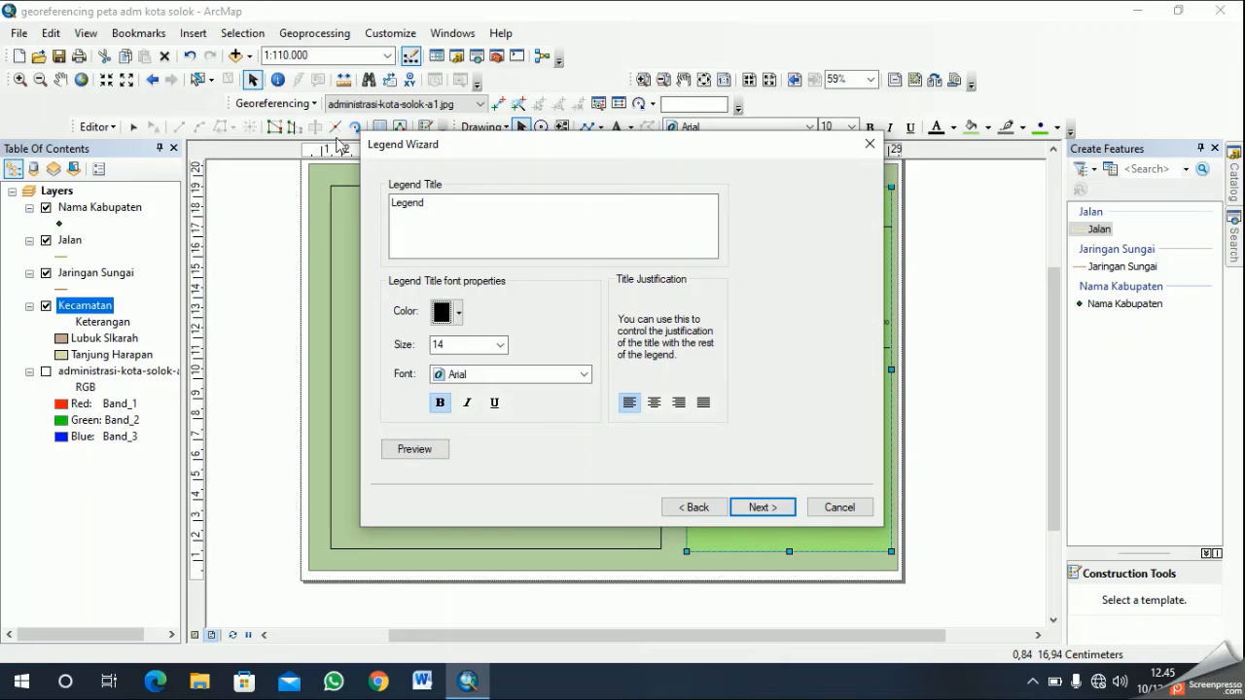
- Title the legend "Legenda" and keep the title's font size at 14
{"action": "left_click", "coordinate": [512, 211]}
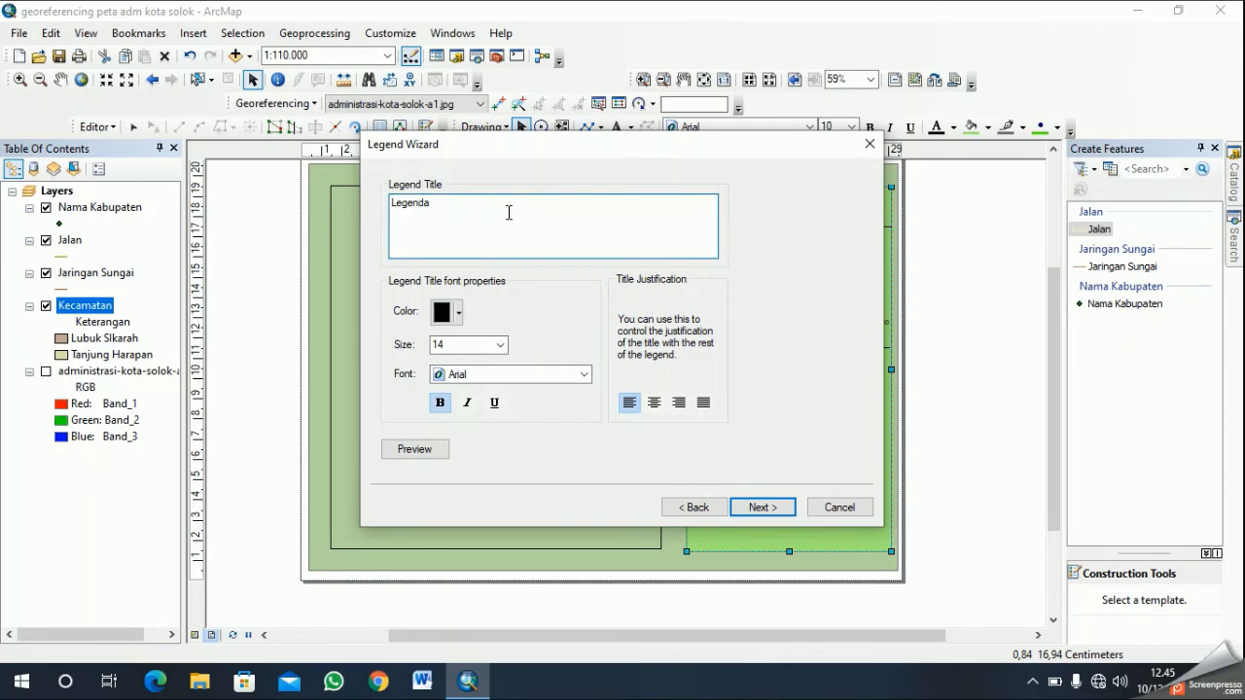
{"action": "left_click", "coordinate": [502, 345]}
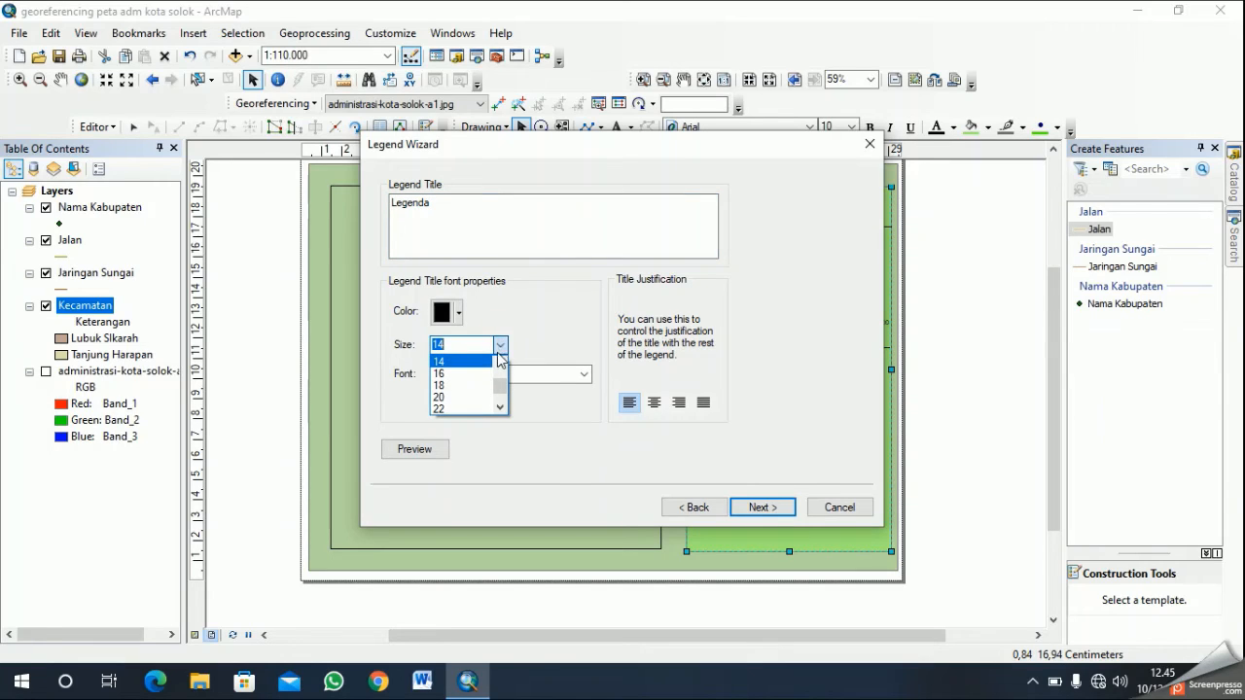
{"action": "left_click", "coordinate": [480, 364]}
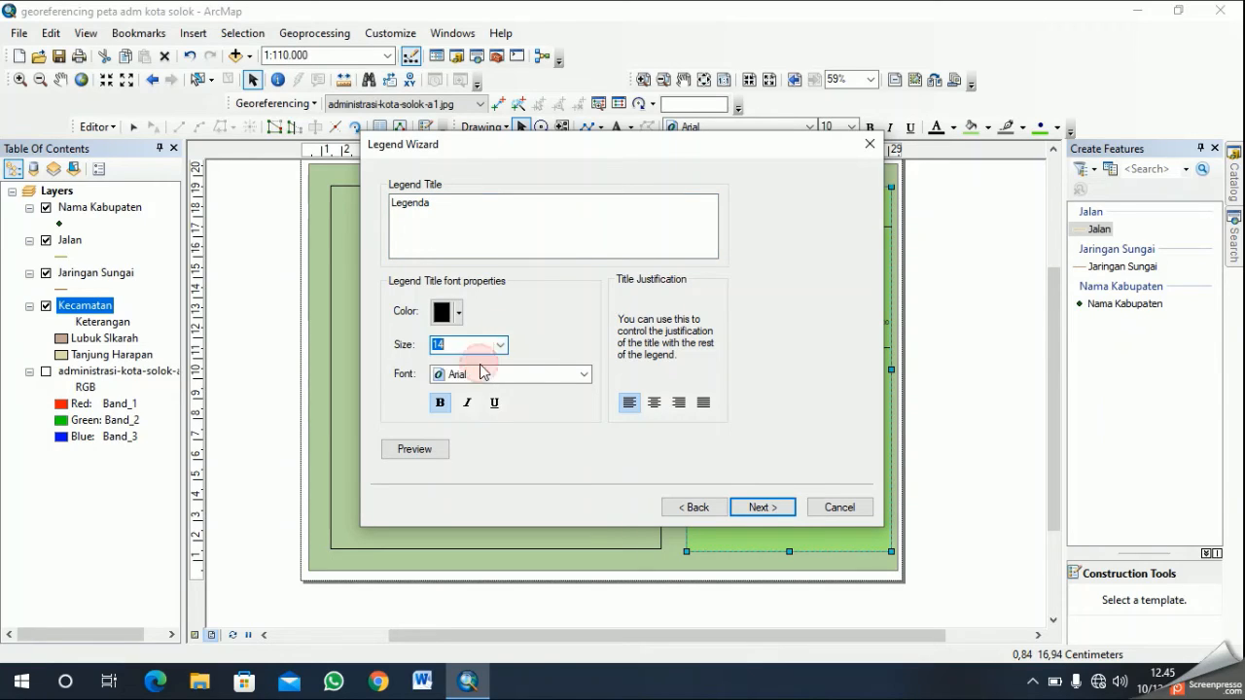
- Set the legend title's font to bold Times New Roman
{"action": "left_click", "coordinate": [588, 375]}
{"action": "scroll", "coordinate": [519, 428], "scroll_direction": "down", "scroll_amount": 10}
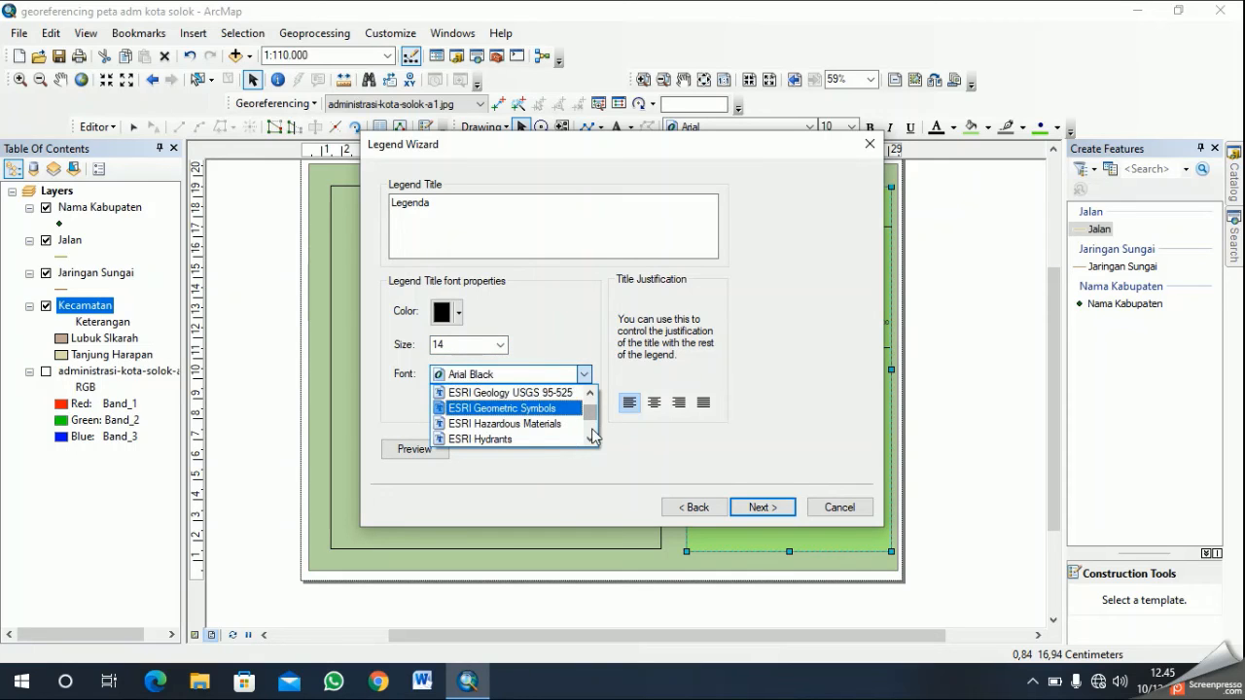
{"action": "scroll", "coordinate": [588, 420], "scroll_direction": "down", "scroll_amount": 8}
{"action": "left_click_drag", "start_coordinate": [592, 421], "coordinate": [592, 440]}
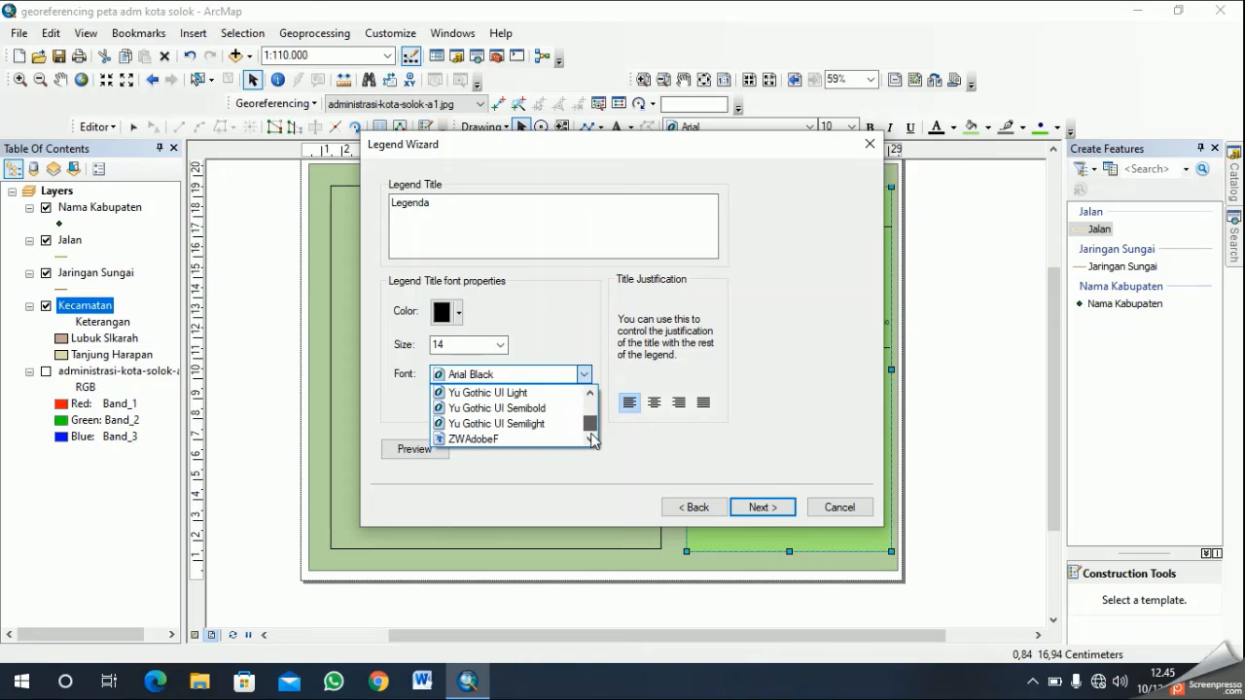
{"action": "scroll", "coordinate": [556, 422], "scroll_direction": "up", "scroll_amount": 20}
{"action": "scroll", "coordinate": [561, 413], "scroll_direction": "down", "scroll_amount": 4}
{"action": "scroll", "coordinate": [564, 409], "scroll_direction": "down", "scroll_amount": 5}
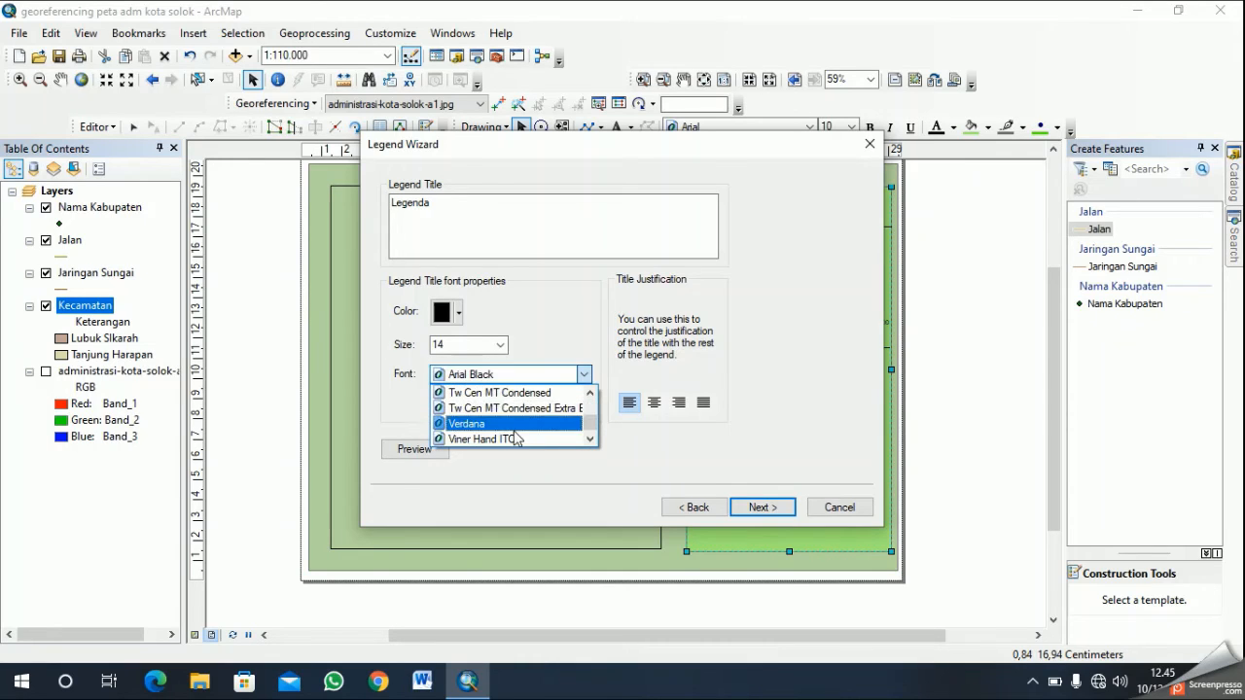
{"action": "left_click", "coordinate": [590, 393]}
{"action": "left_click", "coordinate": [589, 393]}
{"action": "left_click", "coordinate": [589, 393]}
{"action": "left_click", "coordinate": [589, 393]}
{"action": "left_click", "coordinate": [590, 393]}
{"action": "left_click", "coordinate": [590, 441]}
{"action": "left_click", "coordinate": [540, 439]}
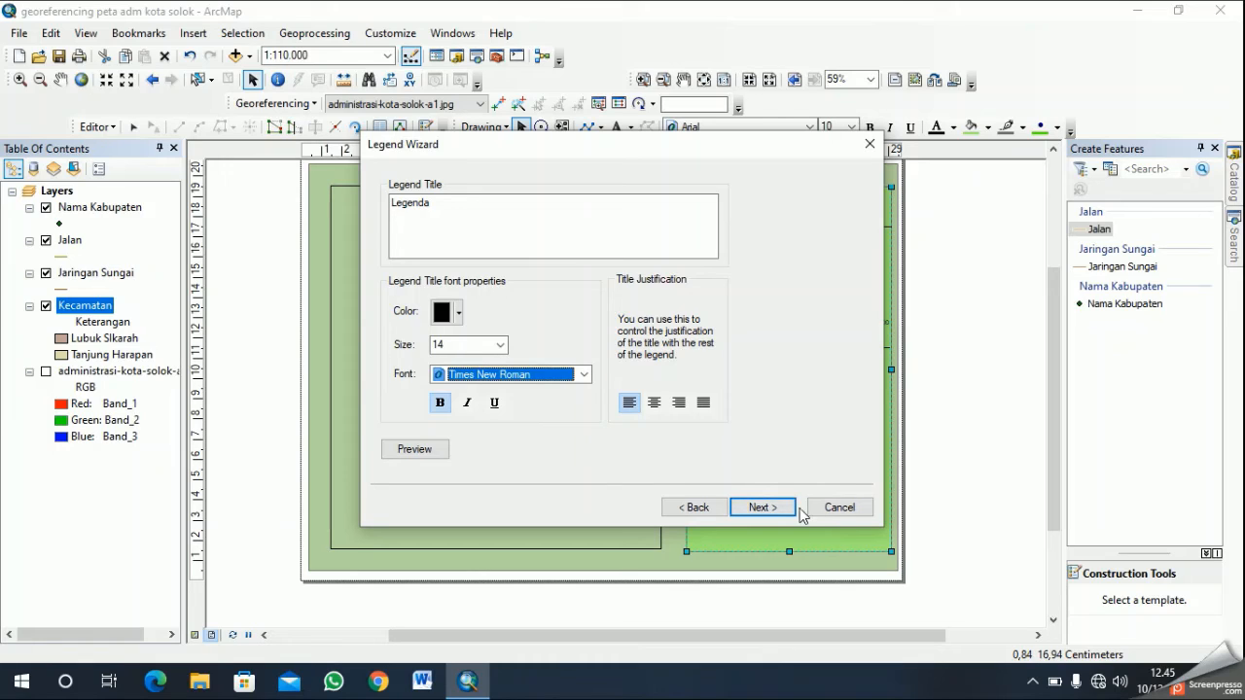
{"action": "left_click", "coordinate": [439, 403]}
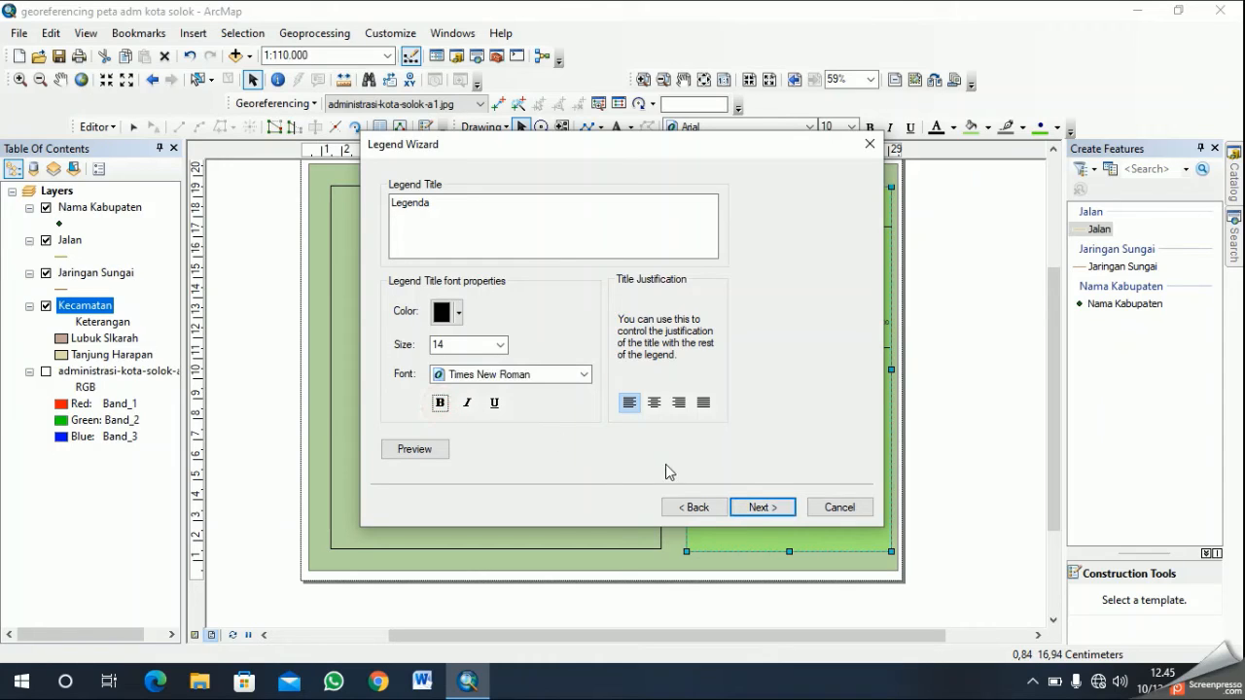
- Finish the legend with the default frame, patch and spacing settings and place it beneath the lower divider, along the light green panel's left edge
{"action": "left_click", "coordinate": [762, 507]}
{"action": "left_click", "coordinate": [762, 507]}
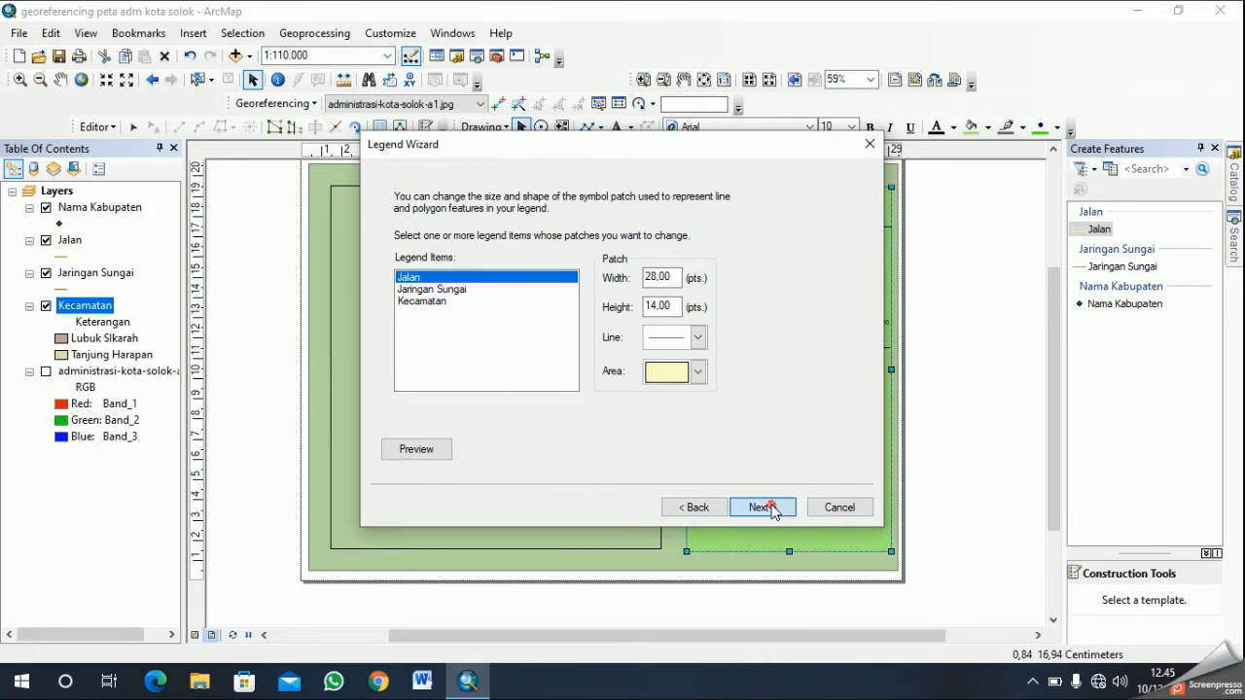
{"action": "left_click", "coordinate": [763, 507]}
{"action": "left_click", "coordinate": [772, 507]}
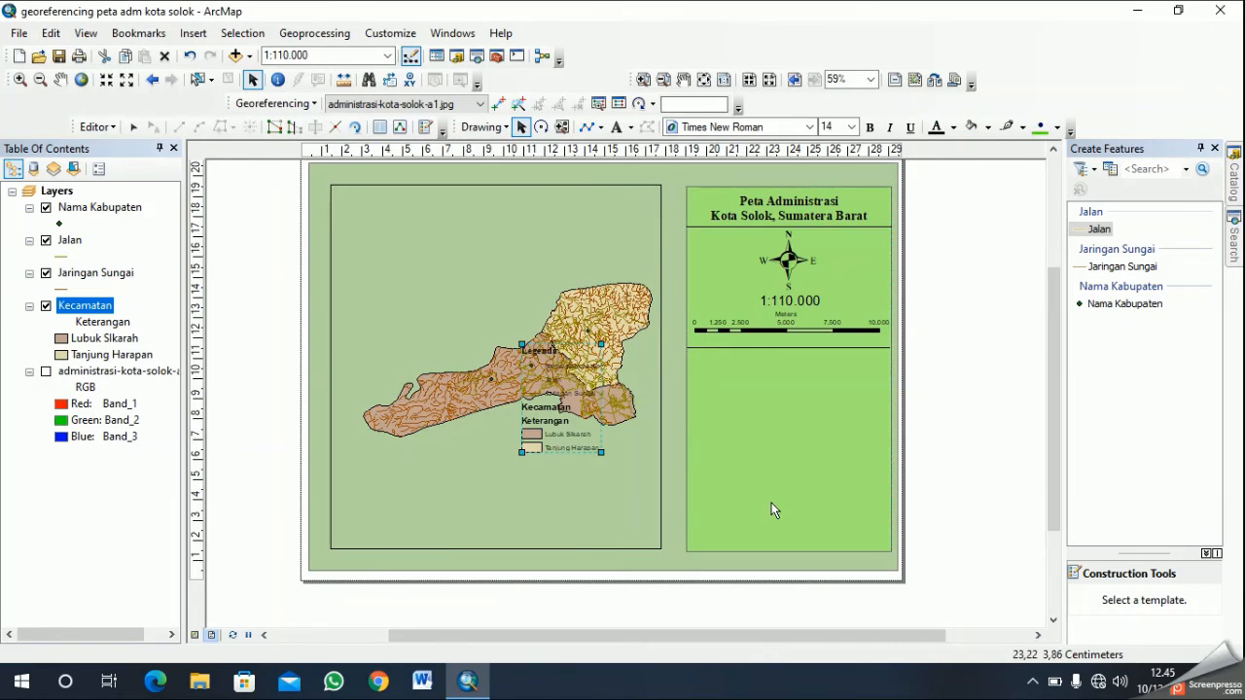
{"action": "left_click_drag", "start_coordinate": [548, 418], "coordinate": [734, 401]}
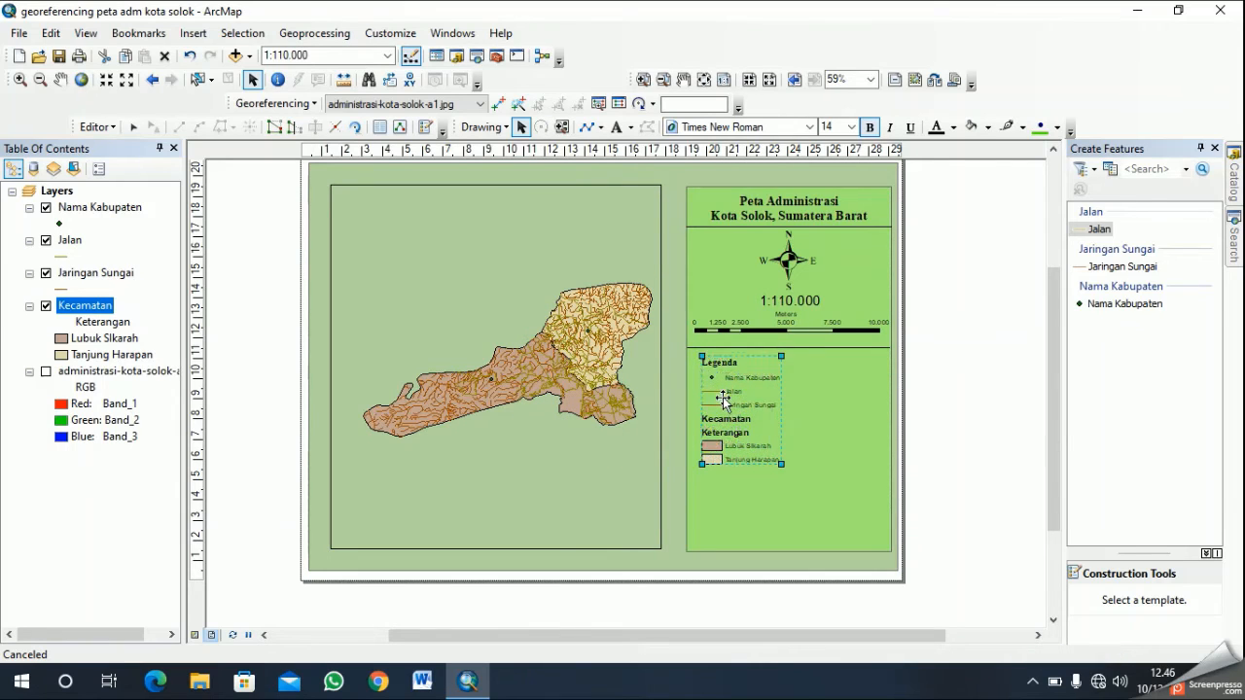
{"action": "left_click", "coordinate": [790, 465]}
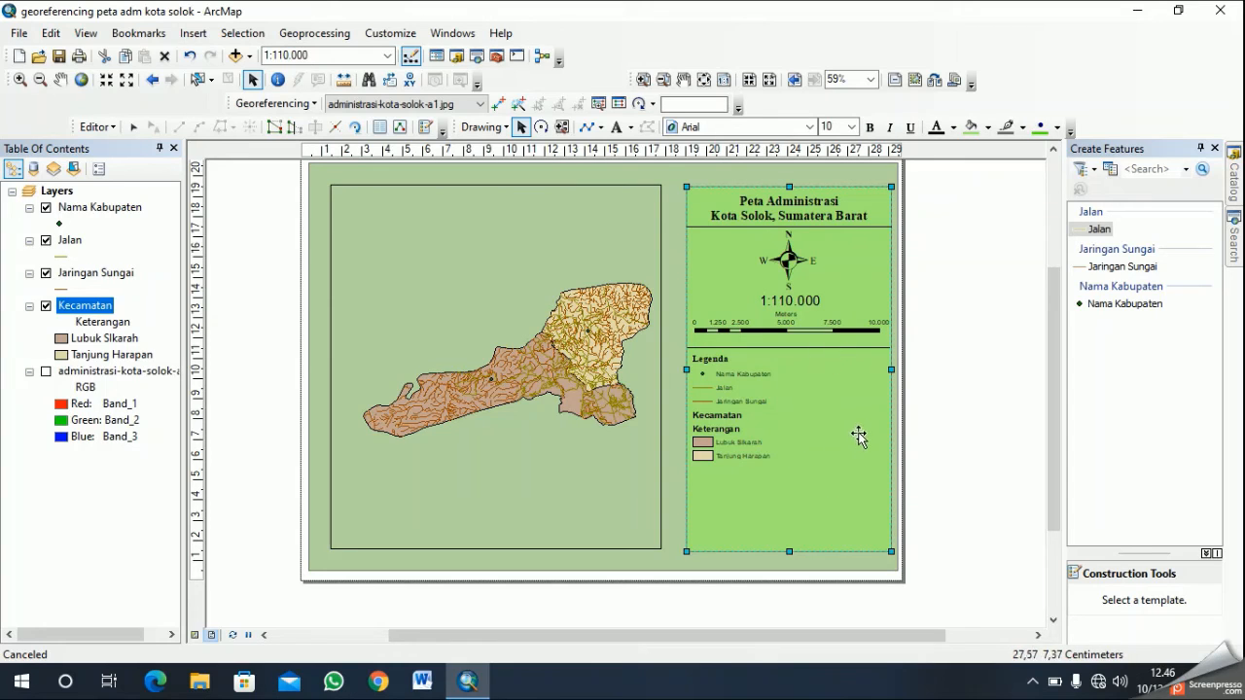
{"action": "left_click", "coordinate": [749, 417]}
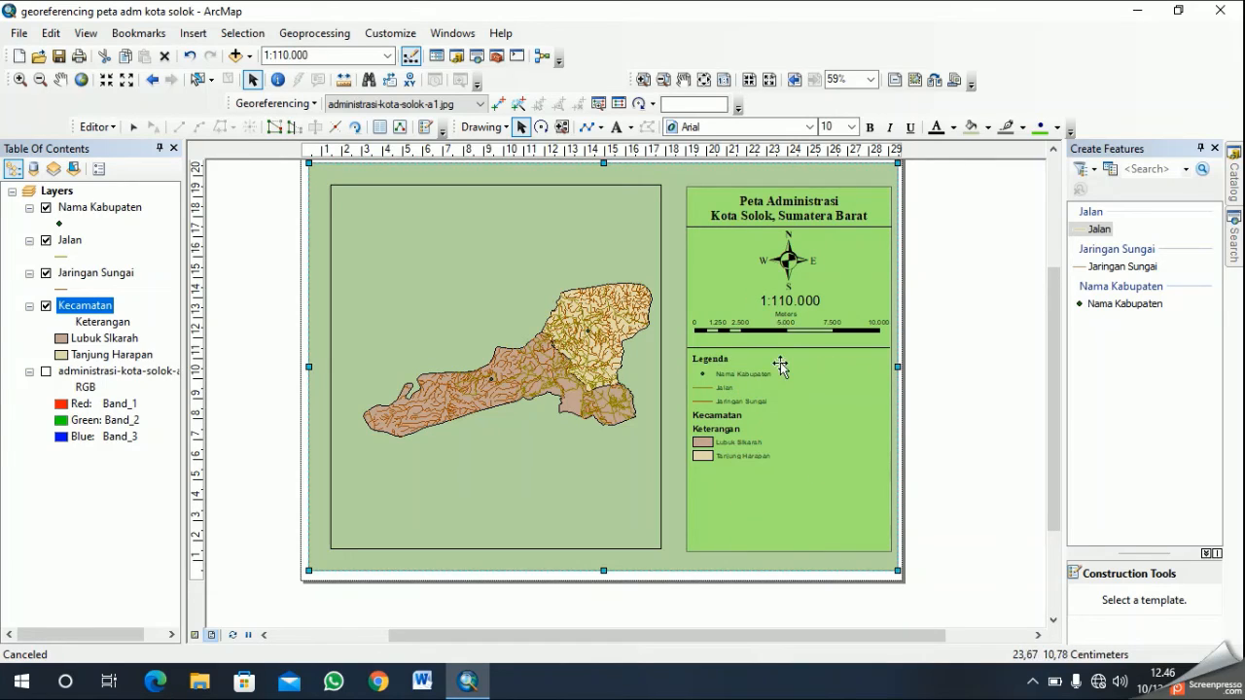
- Draw a vertical divider line about 10.1 cm long beside the legend, from the lower divider down to the light green panel's bottom edge
{"action": "left_click", "coordinate": [589, 129]}
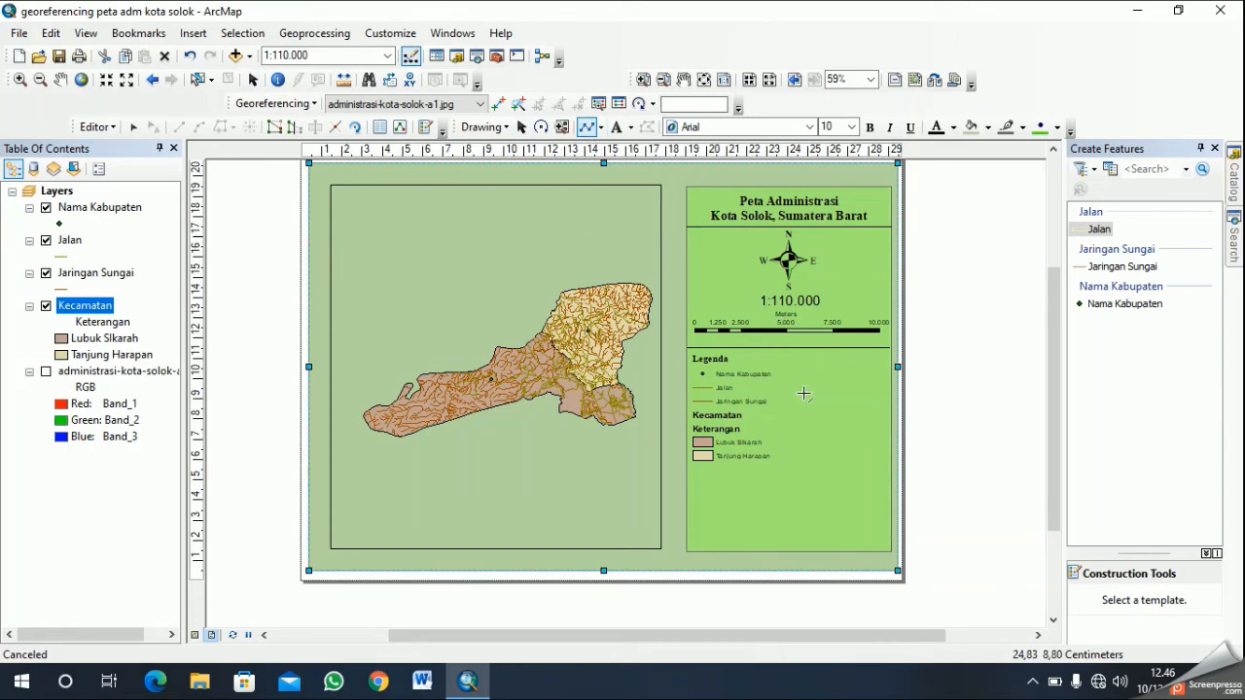
{"action": "left_click", "coordinate": [777, 347]}
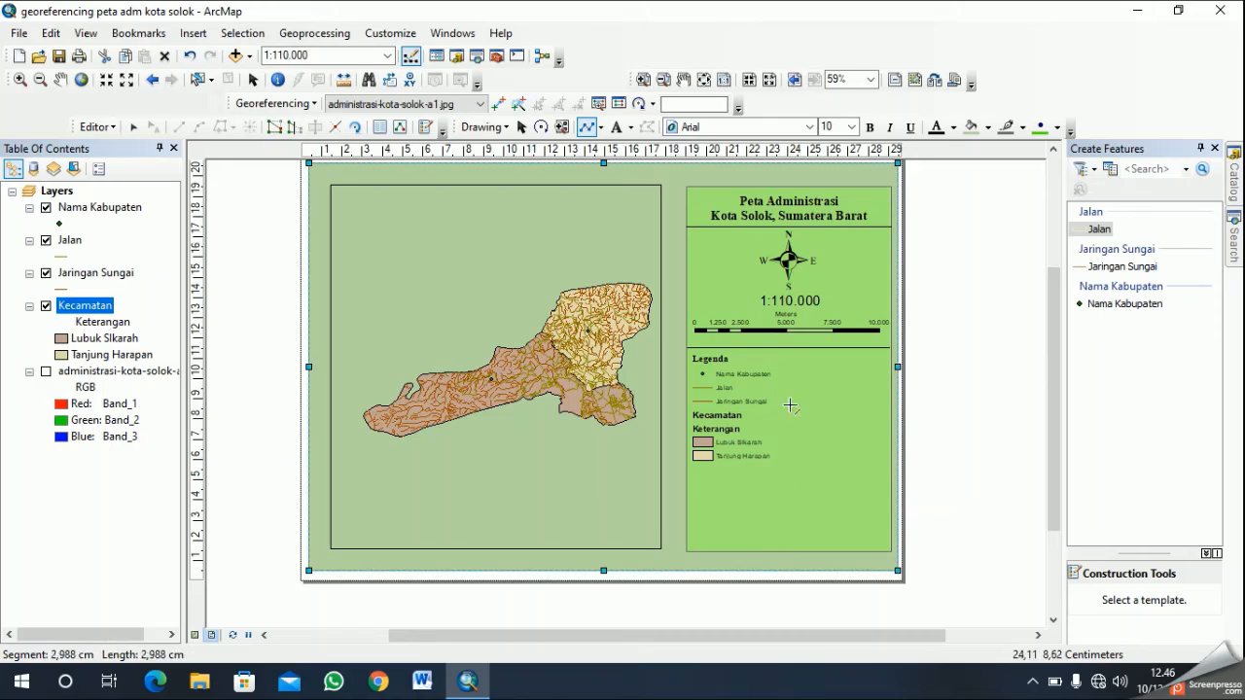
{"action": "double_click", "coordinate": [776, 553]}
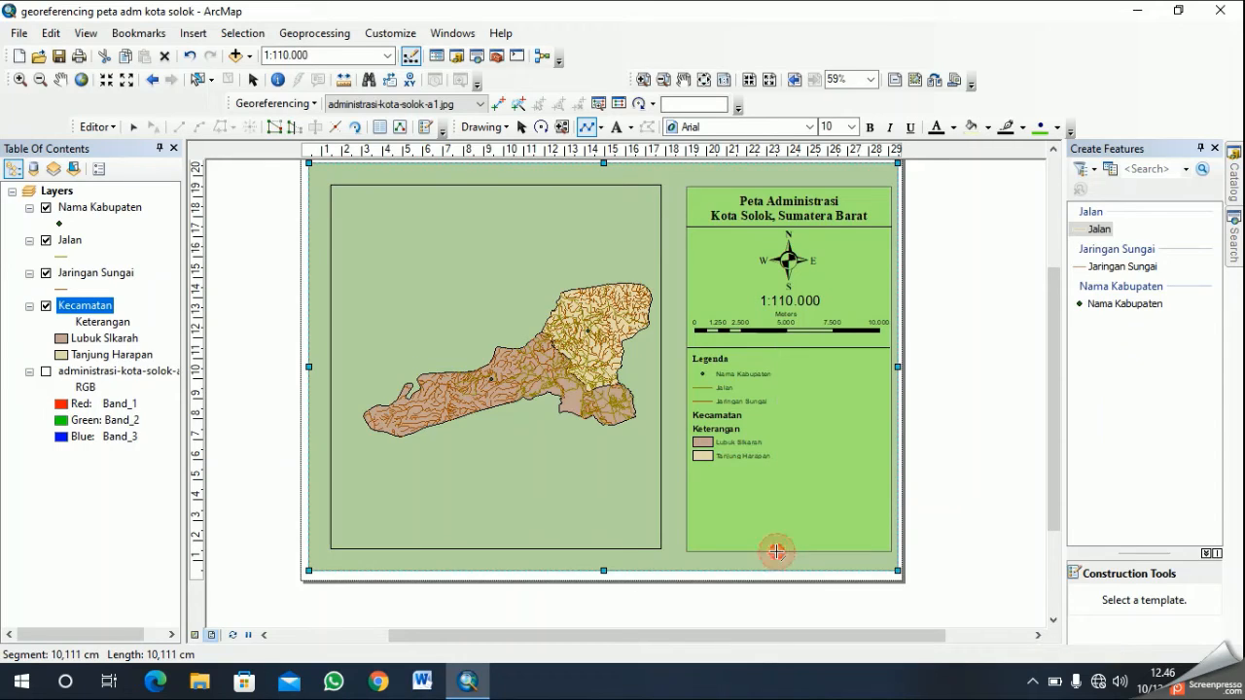
{"action": "left_click", "coordinate": [888, 416]}
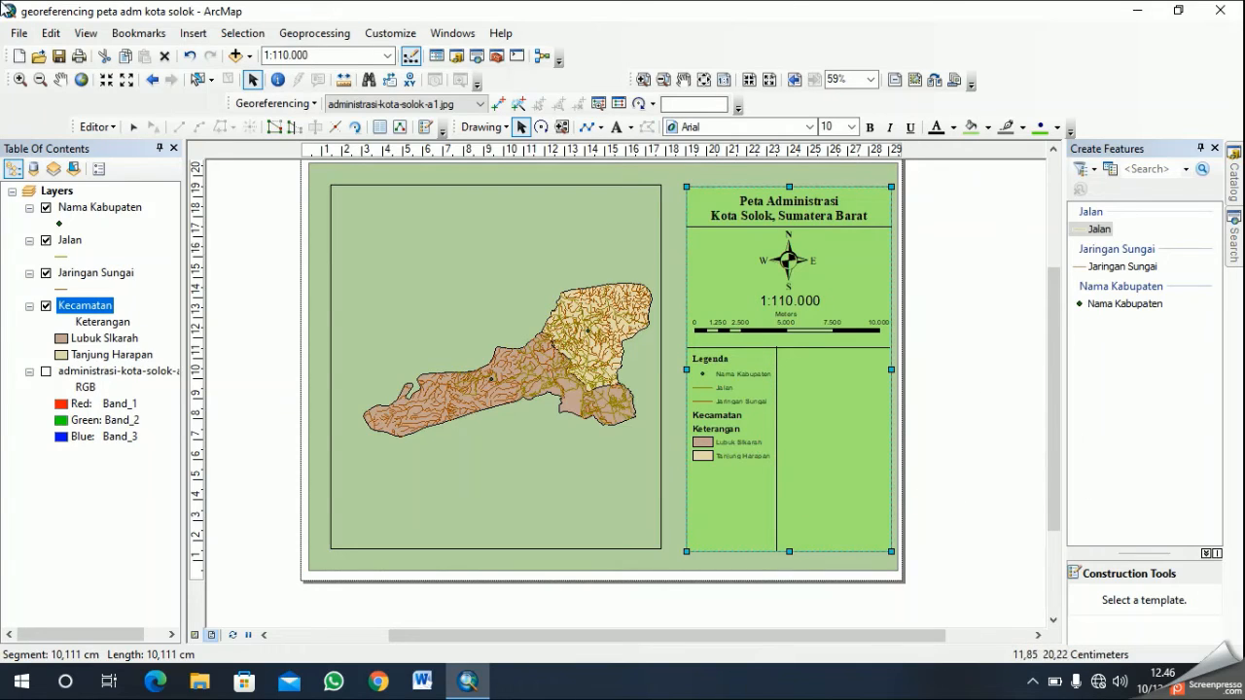
- Insert a text element and place it beside the vertical divider, level with the Legenda title
{"action": "left_click", "coordinate": [192, 35]}
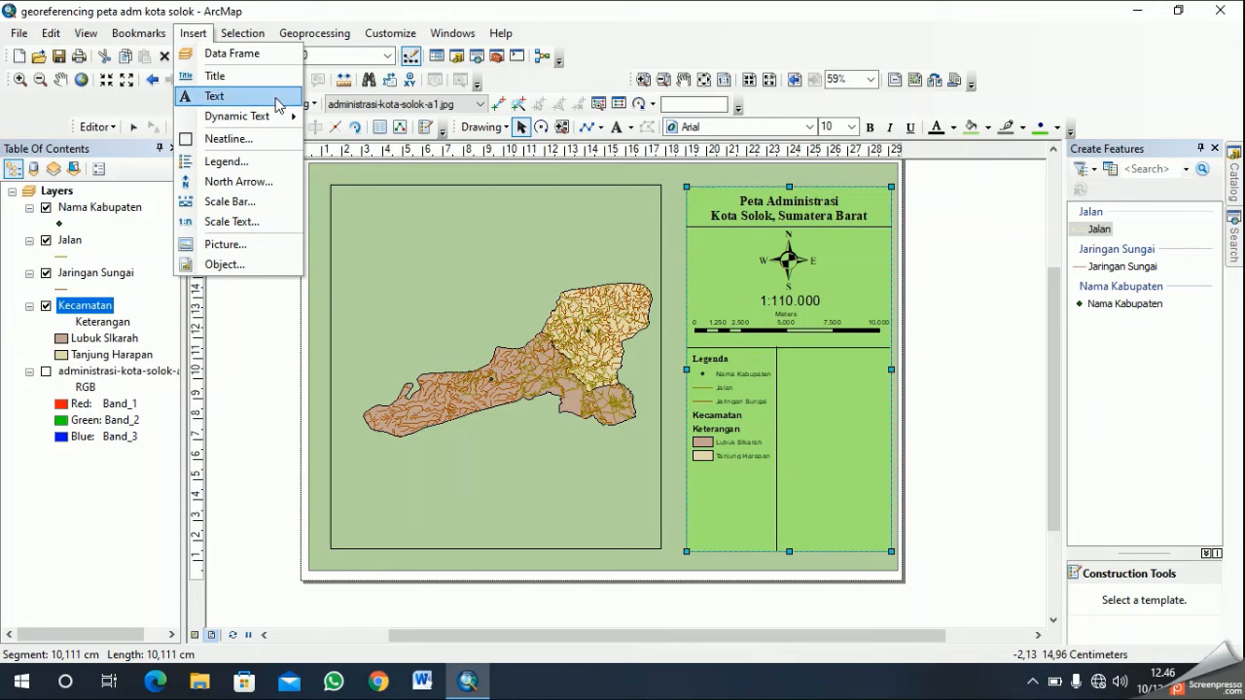
{"action": "left_click", "coordinate": [209, 97]}
{"action": "scroll", "coordinate": [624, 416], "scroll_direction": "up", "scroll_amount": 3}
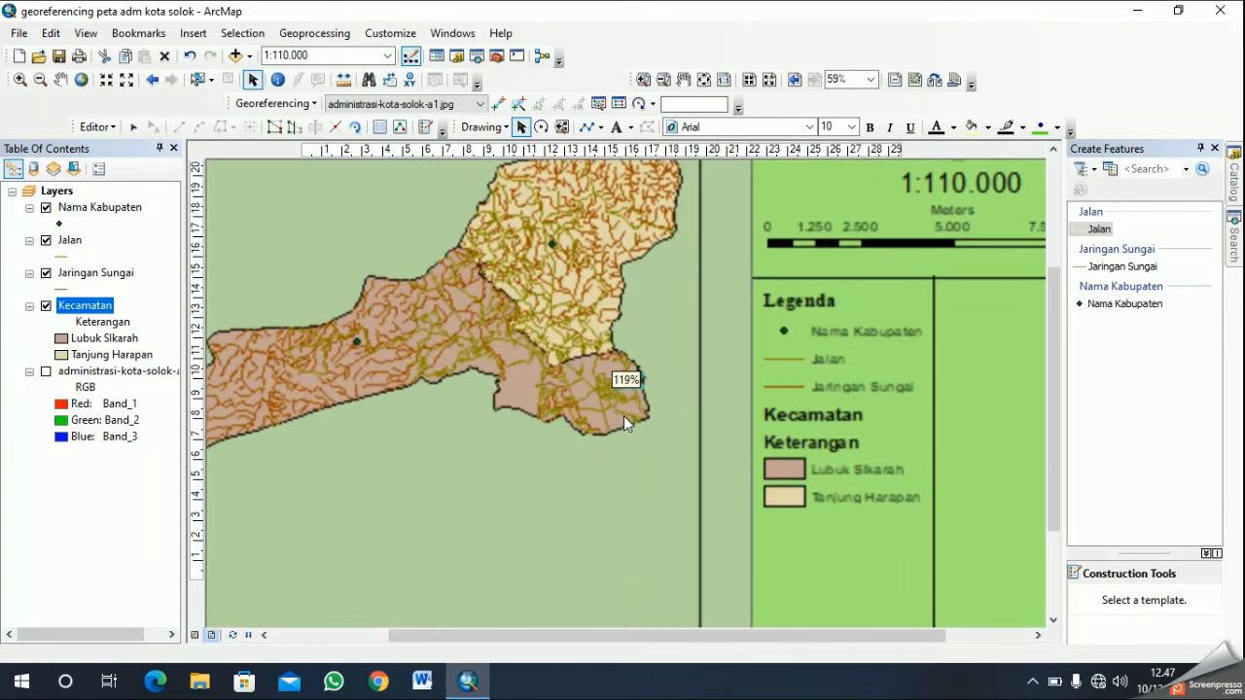
{"action": "left_click_drag", "start_coordinate": [634, 386], "coordinate": [758, 387]}
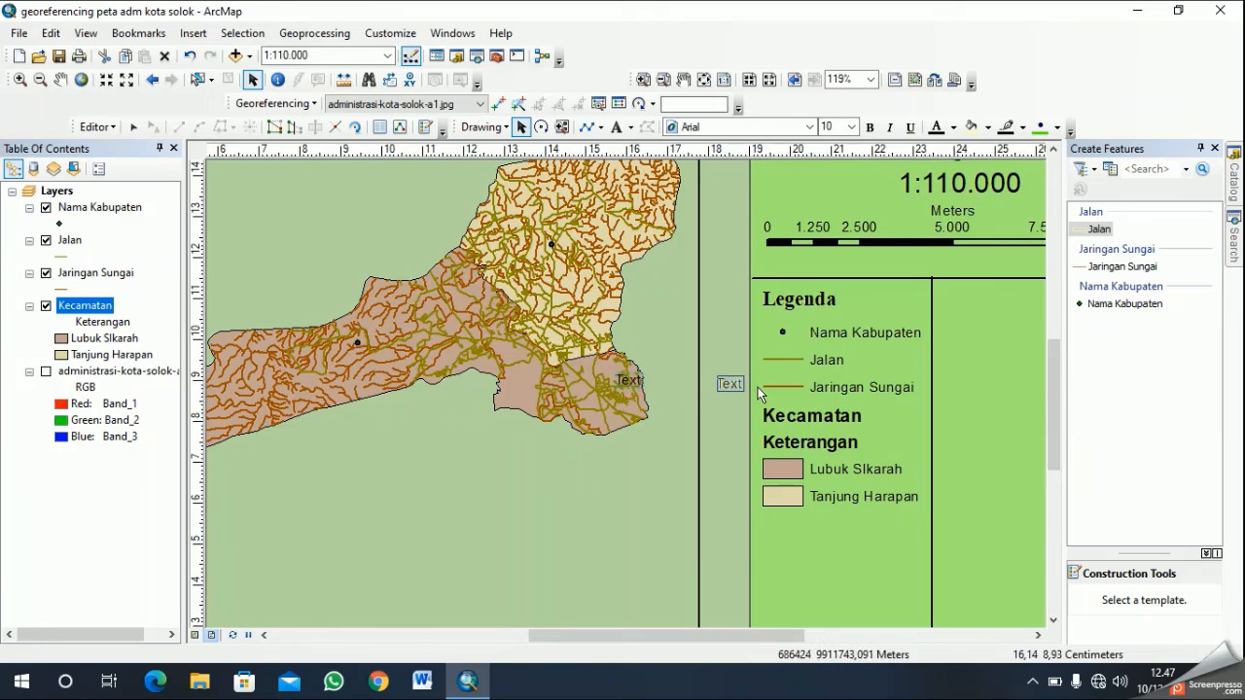
{"action": "left_click_drag", "start_coordinate": [973, 307], "coordinate": [953, 297]}
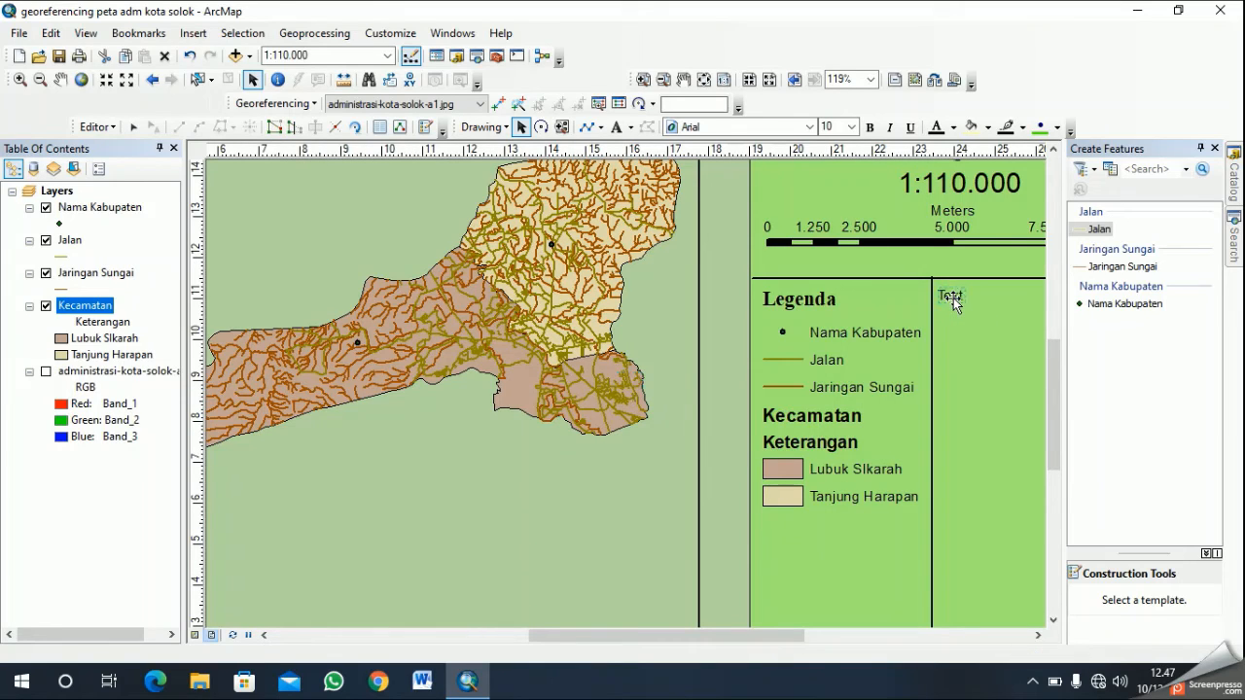
- Replace the new element's placeholder text with "Dibuat Oleh" followed by the author's name on two lines
{"action": "right_click", "coordinate": [953, 298]}
{"action": "left_click", "coordinate": [1011, 605]}
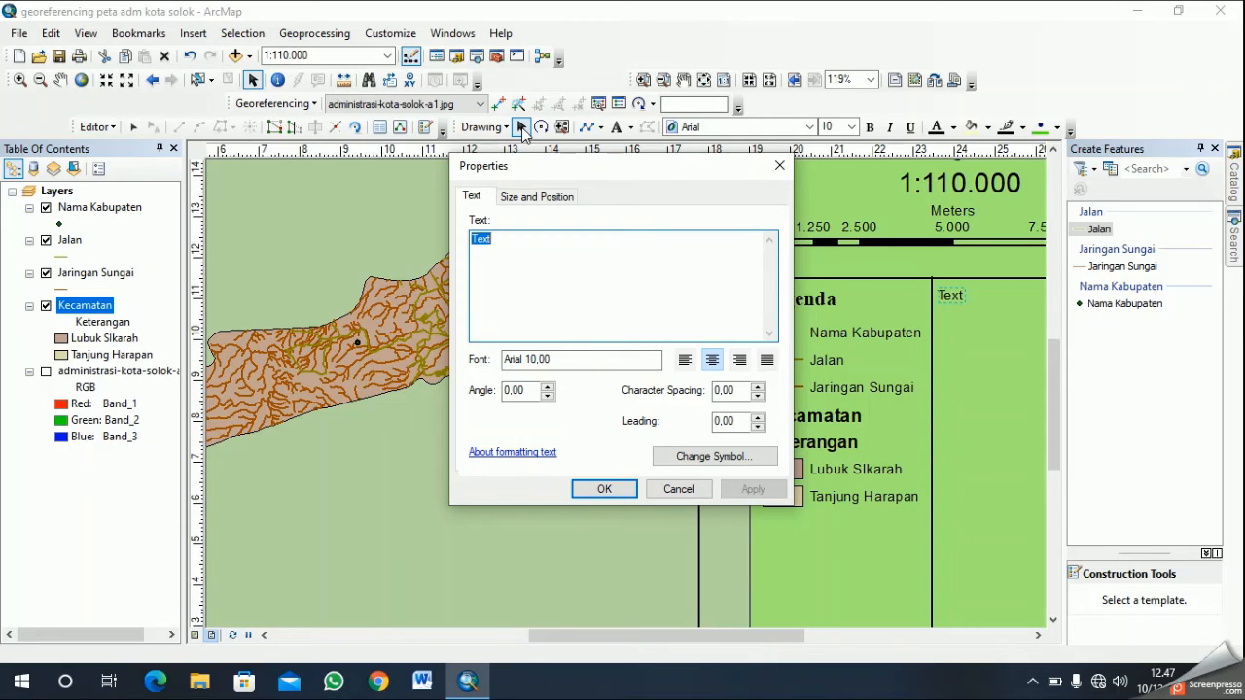
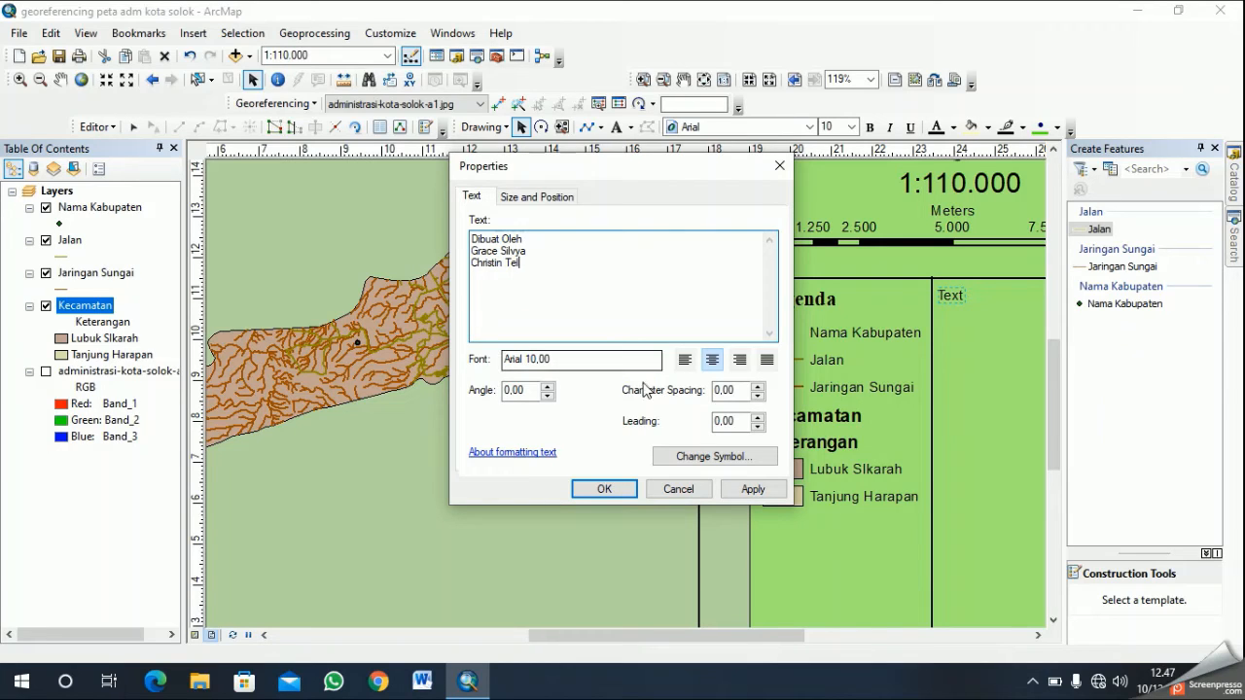
- Format the author credit with the Country 1 text style in bold Times New Roman, size 10, and apply it
{"action": "left_click", "coordinate": [716, 458]}
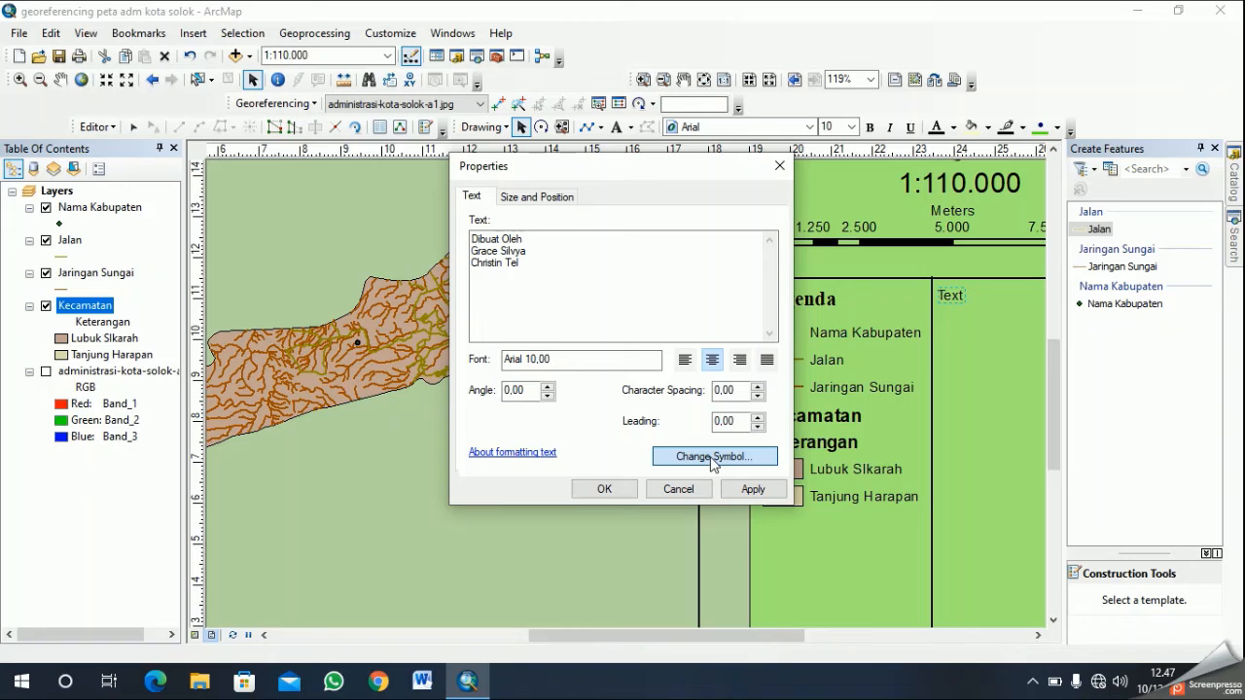
{"action": "left_click", "coordinate": [713, 457]}
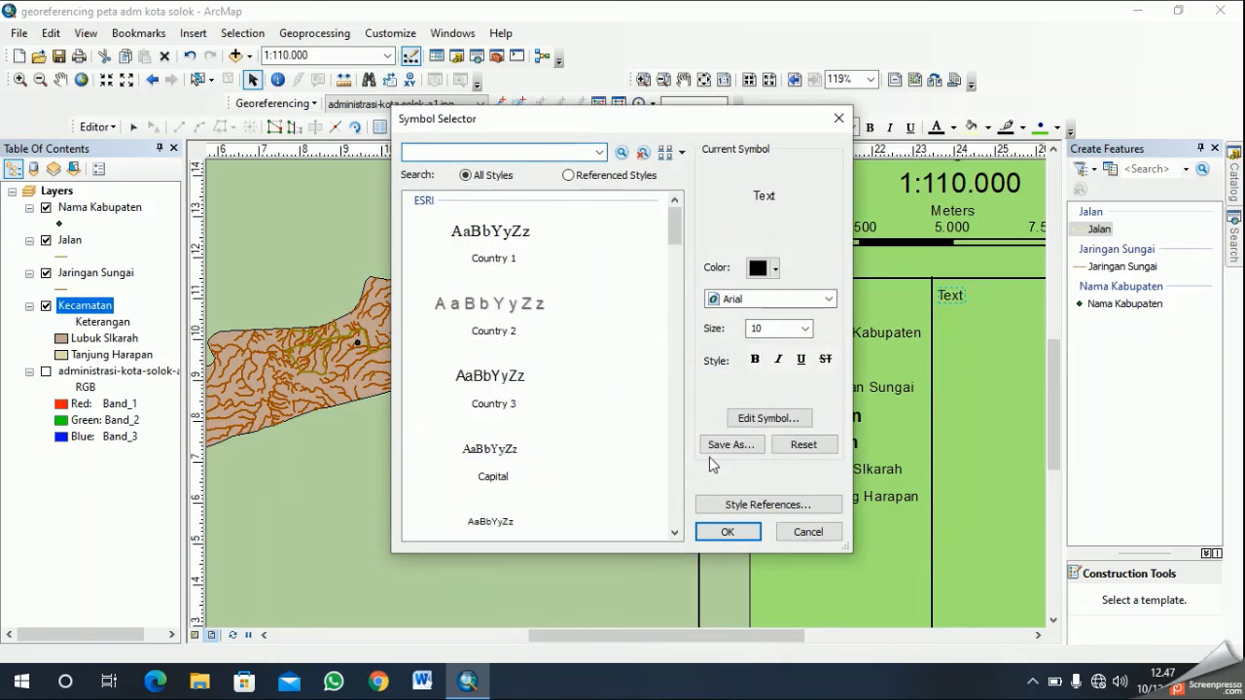
{"action": "left_click", "coordinate": [828, 299]}
{"action": "left_click", "coordinate": [528, 258]}
{"action": "left_click", "coordinate": [526, 258]}
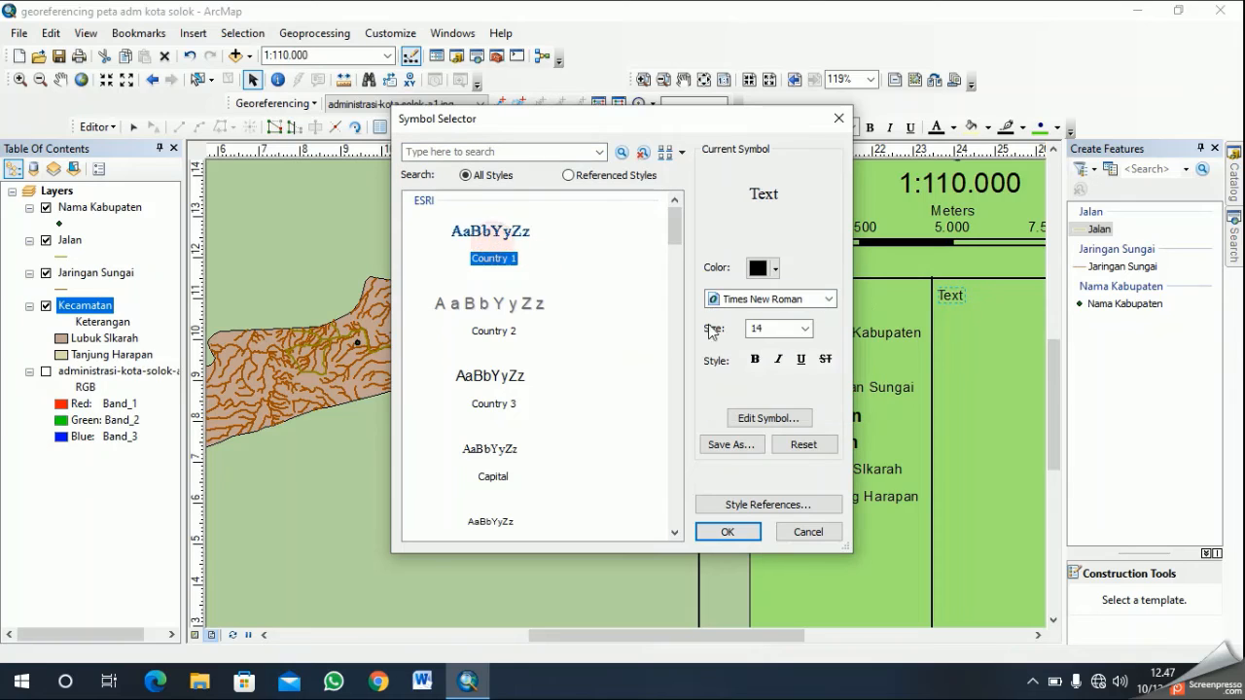
{"action": "left_click", "coordinate": [805, 329]}
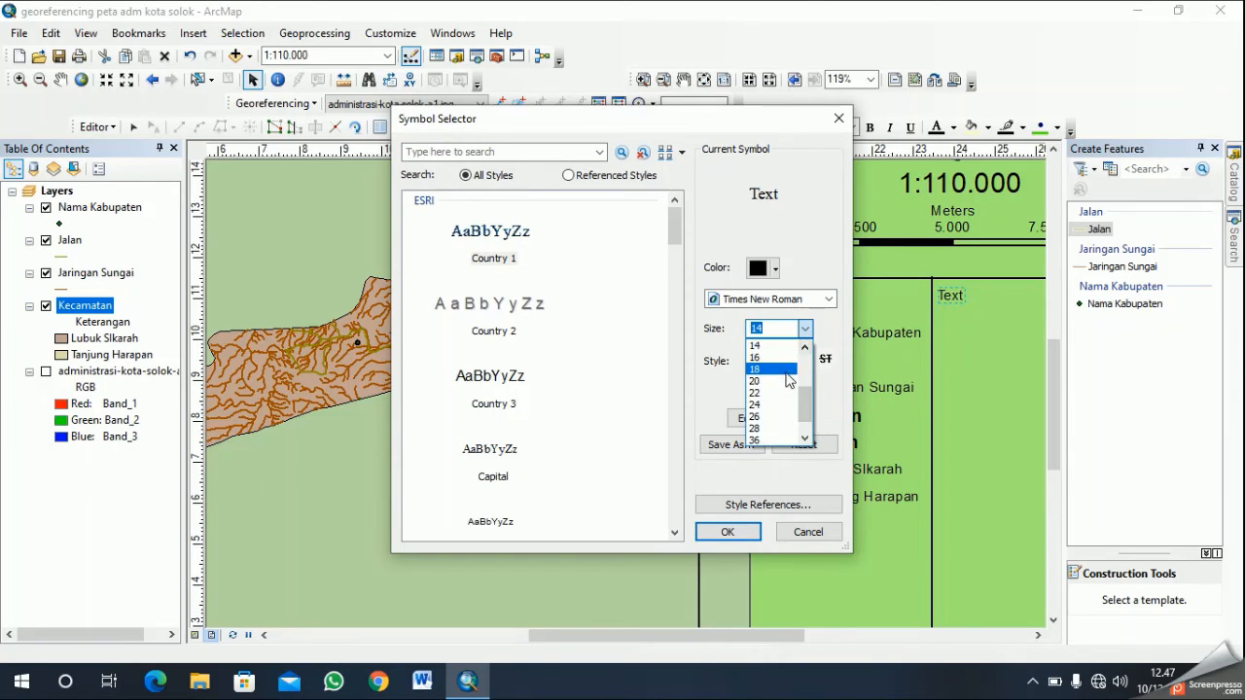
{"action": "left_click", "coordinate": [805, 347]}
{"action": "left_click", "coordinate": [805, 348]}
{"action": "left_click", "coordinate": [805, 347]}
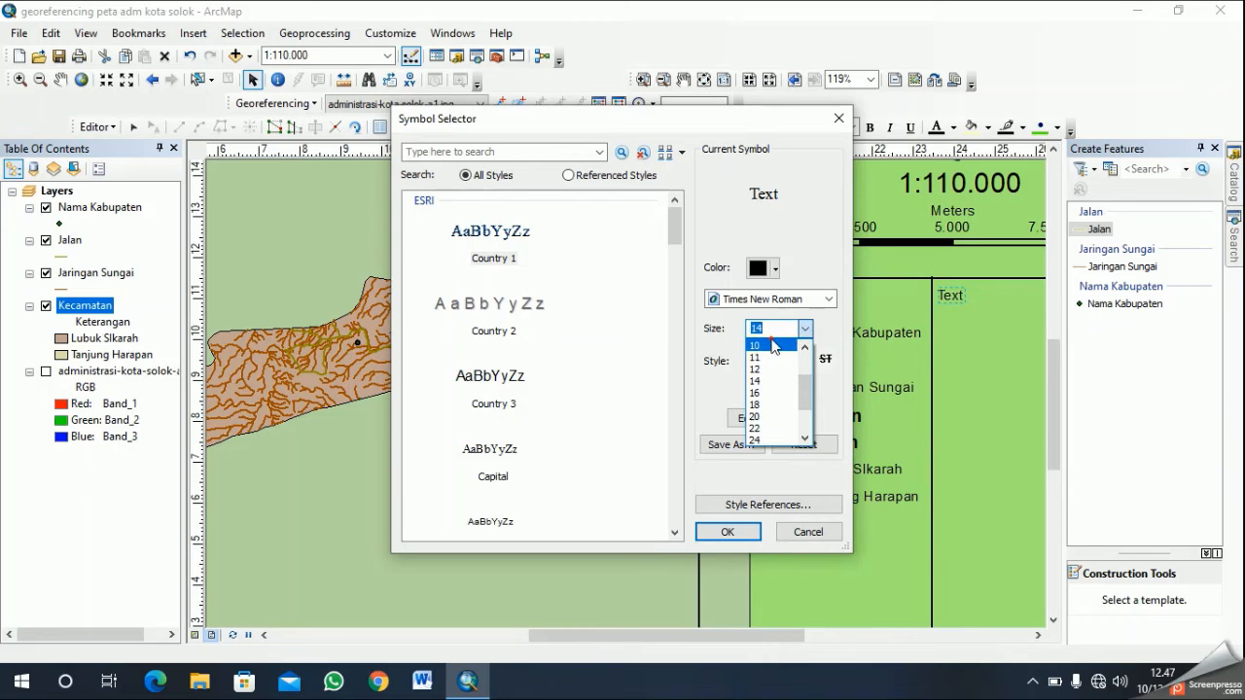
{"action": "left_click", "coordinate": [768, 346]}
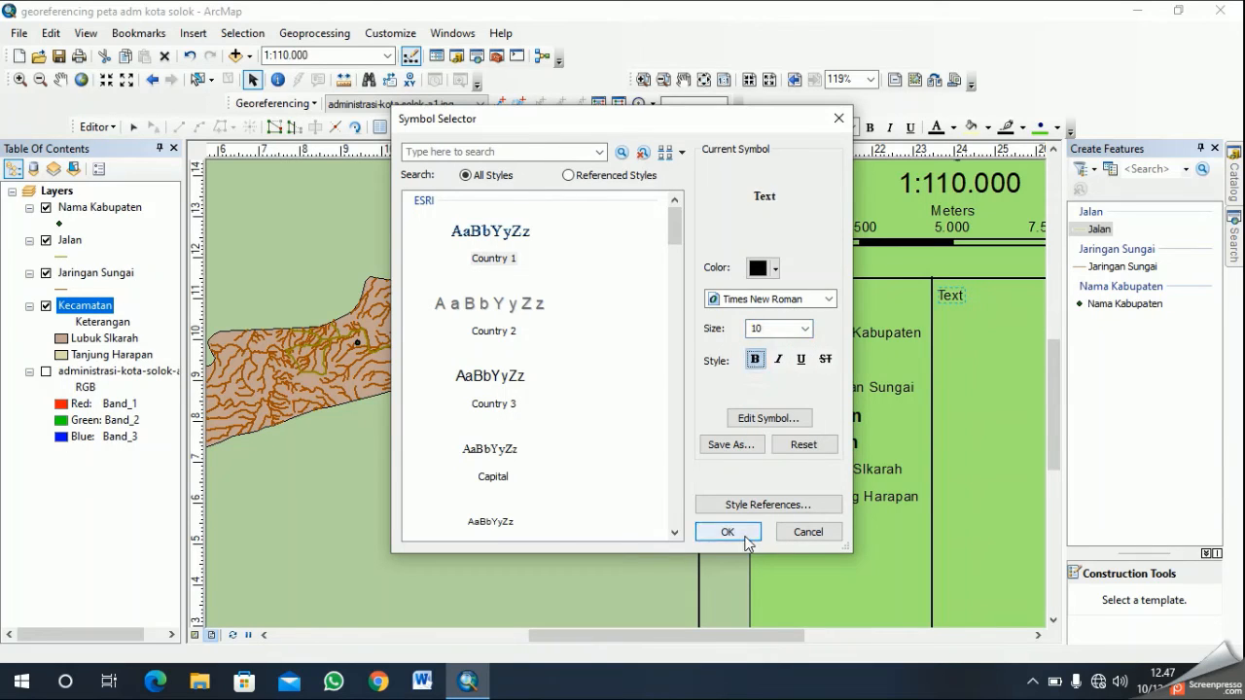
{"action": "left_click", "coordinate": [745, 532]}
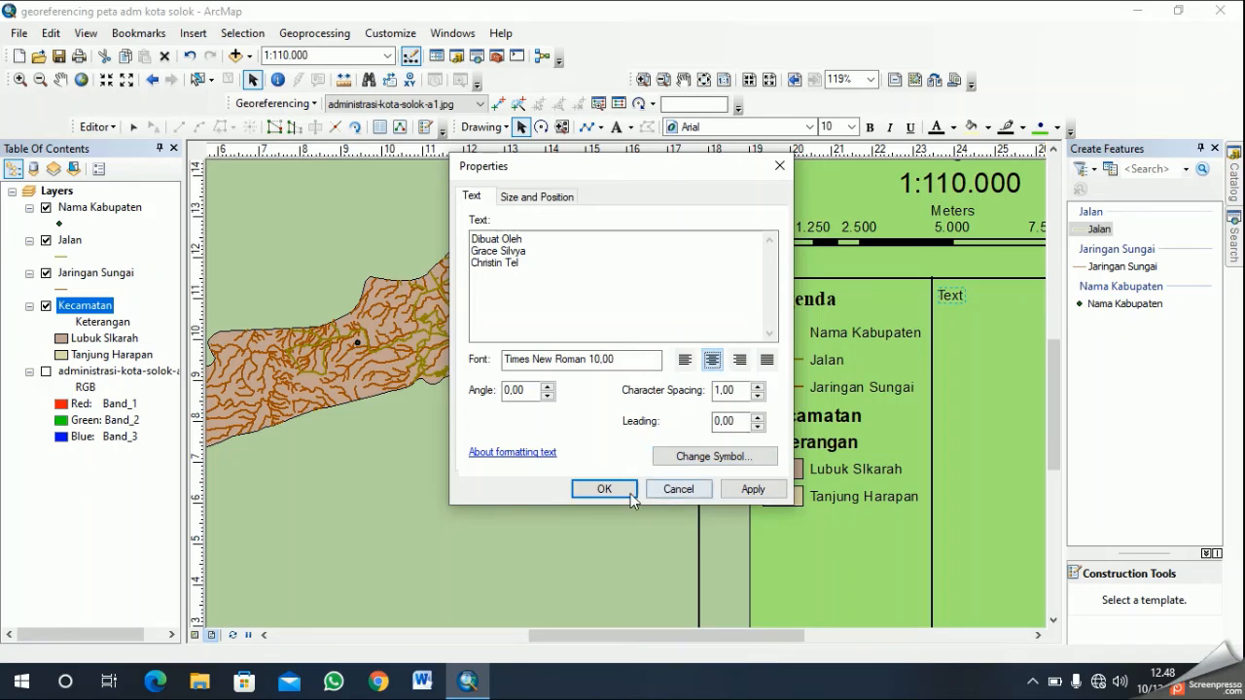
{"action": "left_click", "coordinate": [604, 489]}
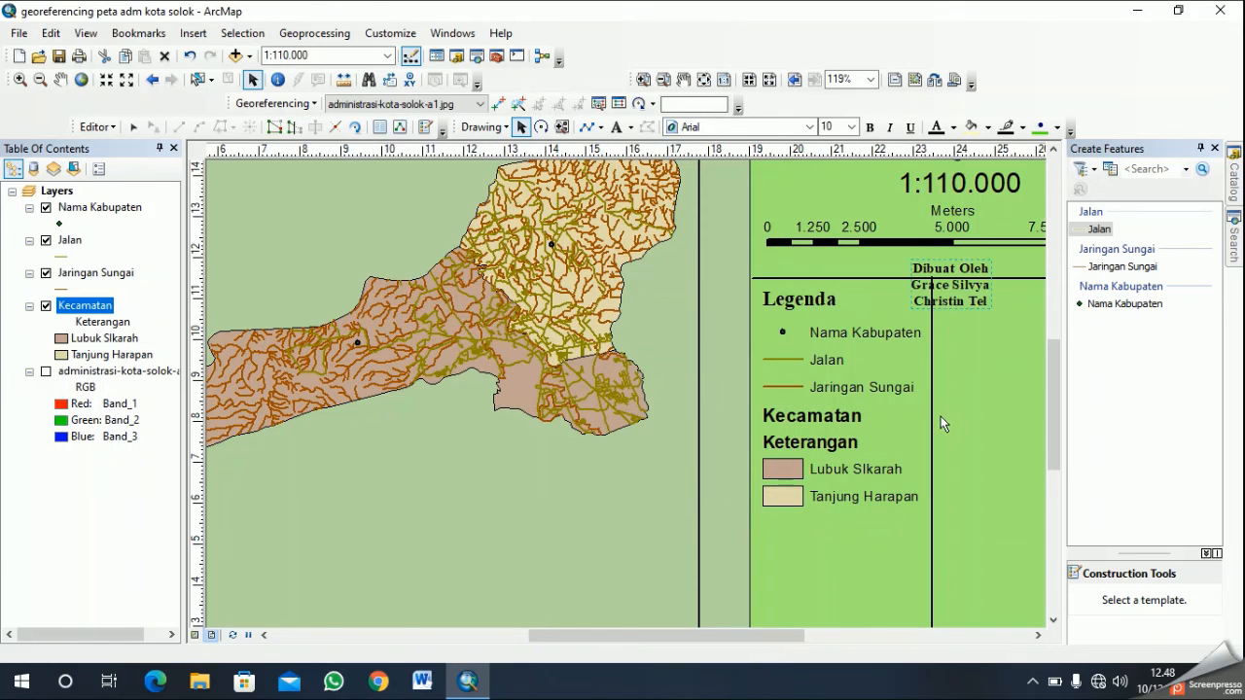
- Move the author credit into the empty compartment on the right of the vertical divider
{"action": "left_click_drag", "start_coordinate": [956, 279], "coordinate": [1006, 304]}
{"action": "left_click", "coordinate": [1038, 635]}
{"action": "left_click", "coordinate": [1038, 636]}
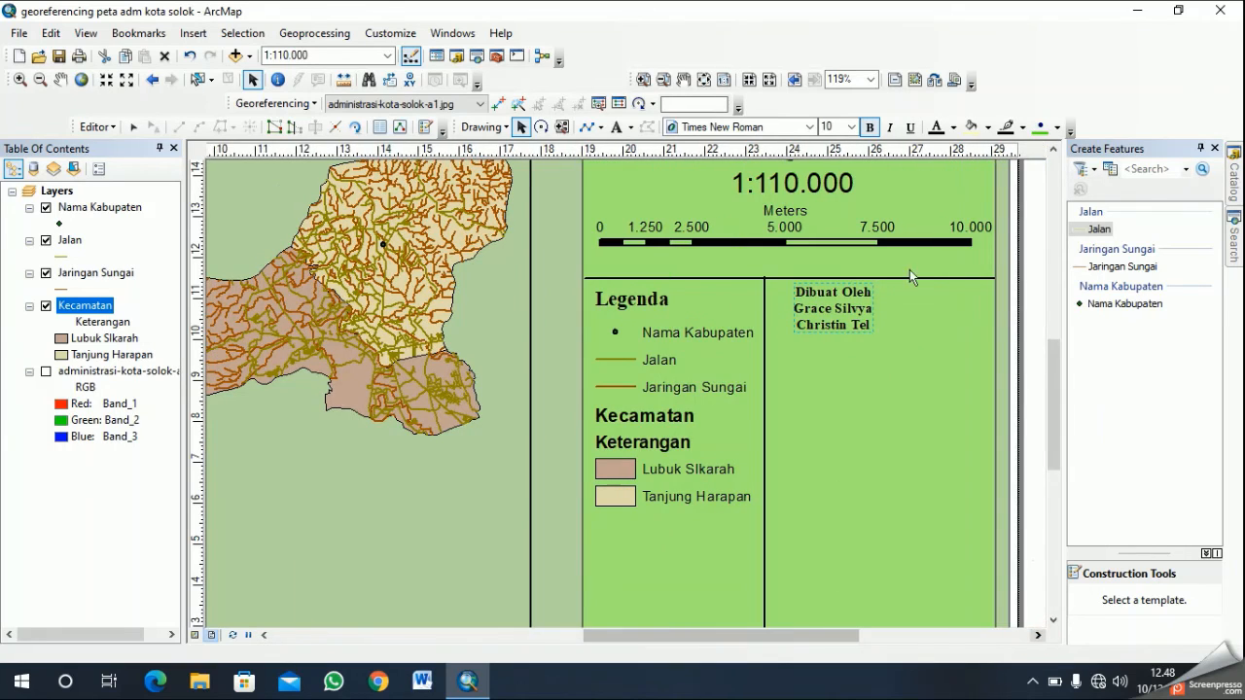
- Edit the author credit to put the full name on one line and add a colon after "Dibuat Oleh"
{"action": "left_click", "coordinate": [848, 309]}
{"action": "left_click", "coordinate": [848, 309]}
{"action": "right_click", "coordinate": [851, 313]}
{"action": "left_click", "coordinate": [934, 612]}
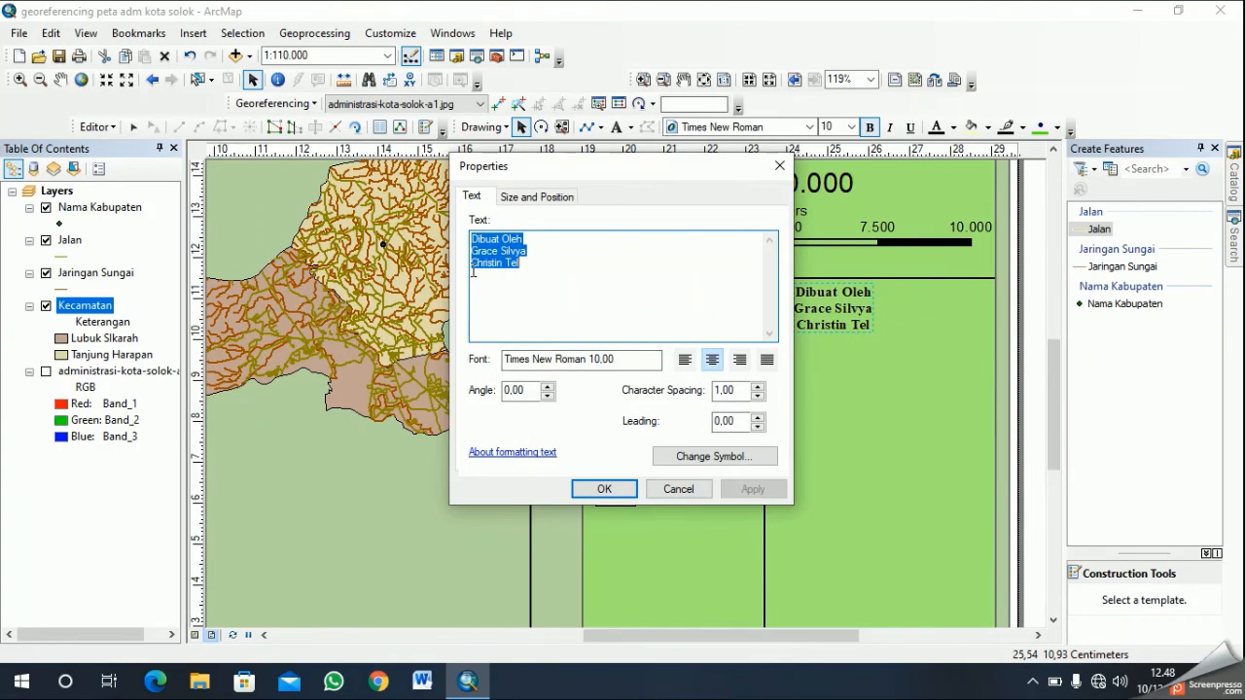
{"action": "left_click", "coordinate": [473, 265]}
{"action": "key", "text": "BackSpace"}
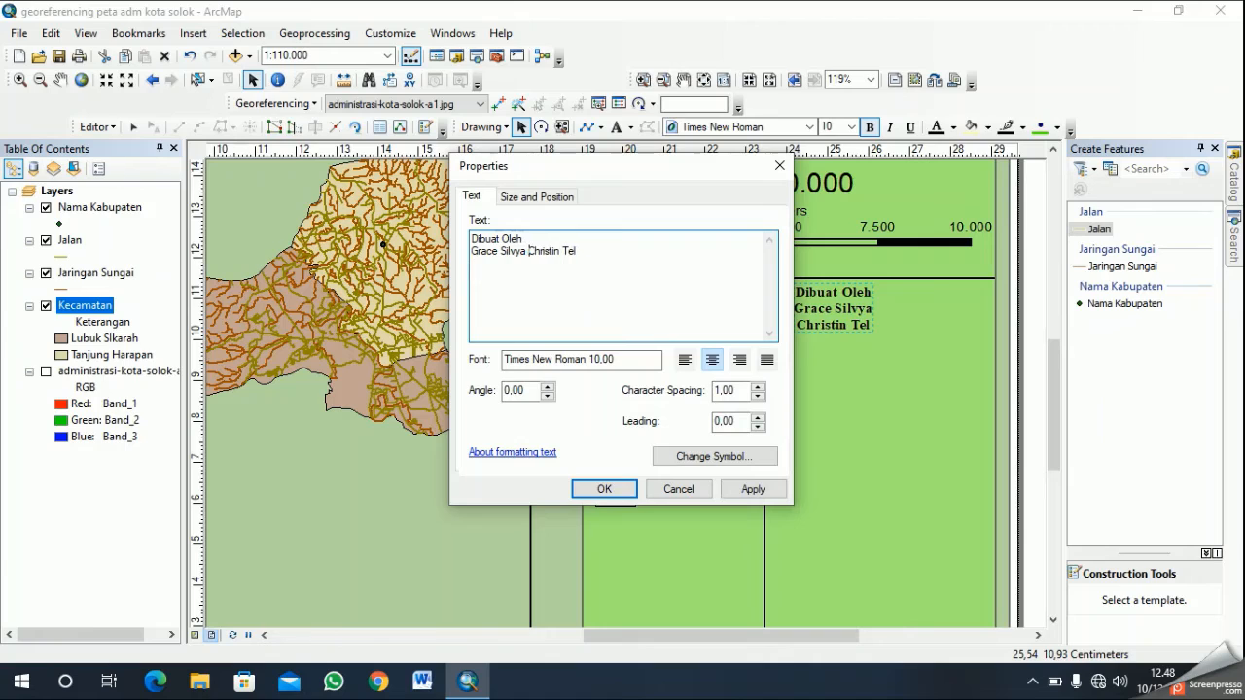
{"action": "left_click", "coordinate": [533, 236]}
{"action": "left_click", "coordinate": [604, 489]}
- Center the author credit horizontally at the top of its compartment, just below the lower divider
{"action": "left_click_drag", "start_coordinate": [826, 311], "coordinate": [869, 306]}
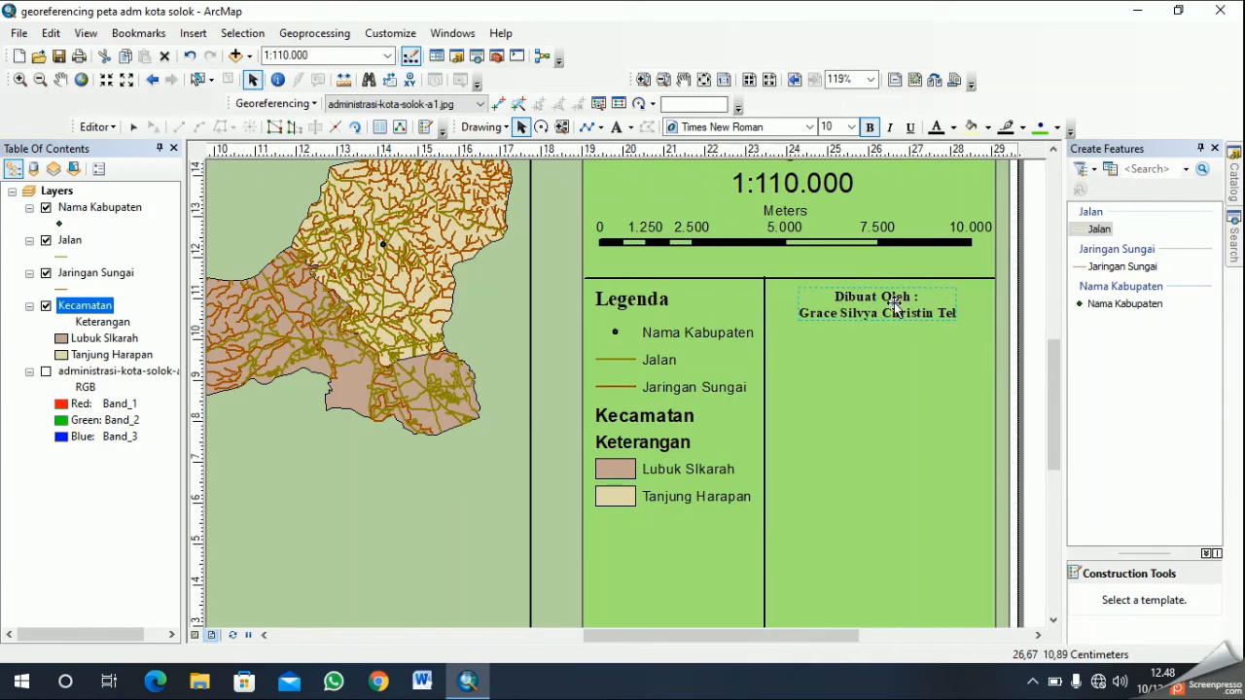
{"action": "right_click", "coordinate": [894, 302]}
{"action": "left_click", "coordinate": [835, 375]}
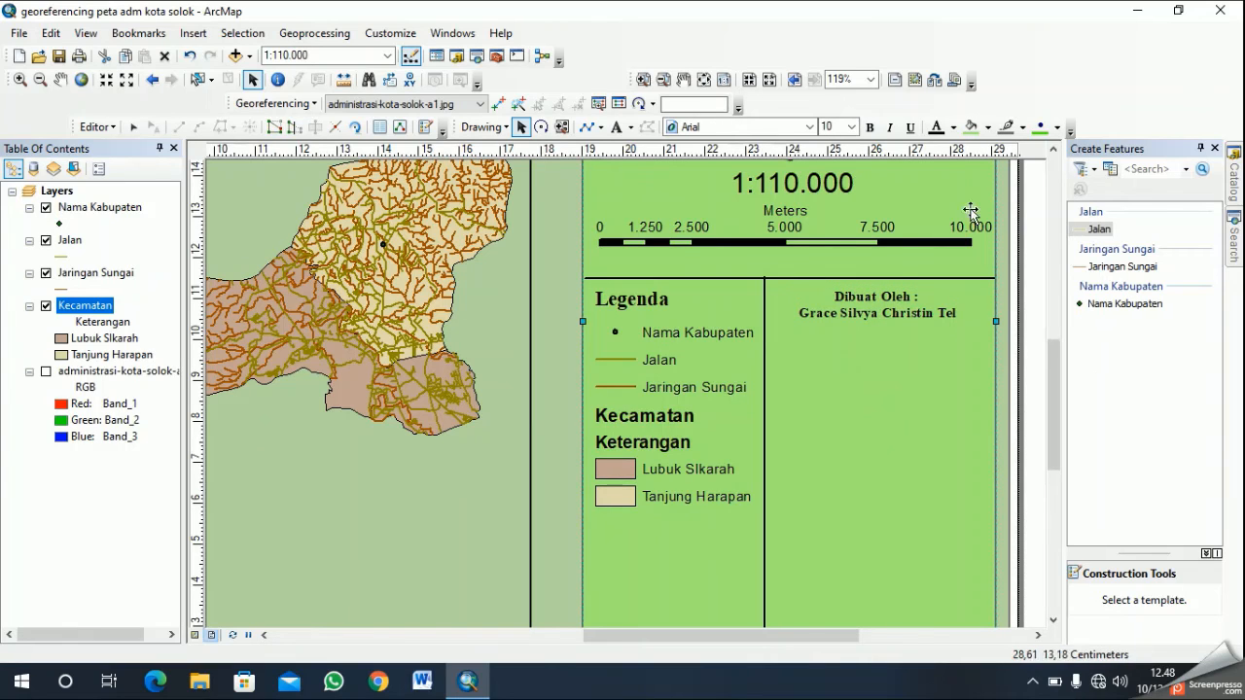
{"action": "left_click", "coordinate": [587, 126]}
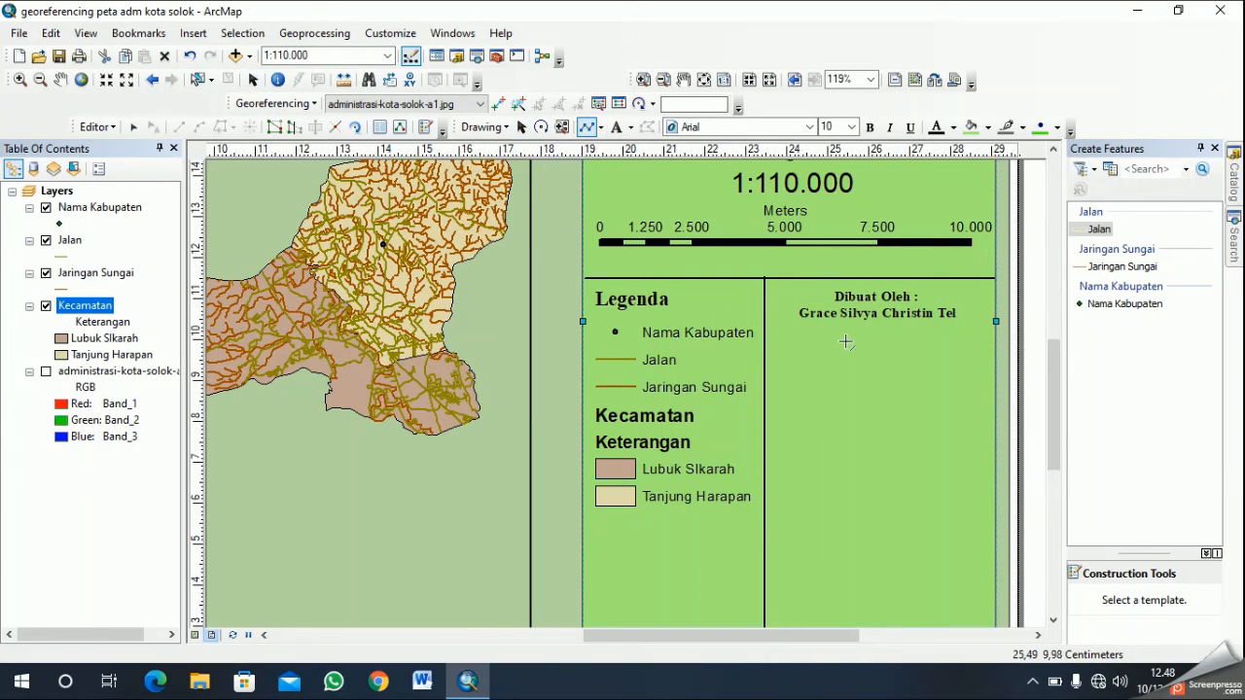
{"action": "left_click", "coordinate": [765, 333]}
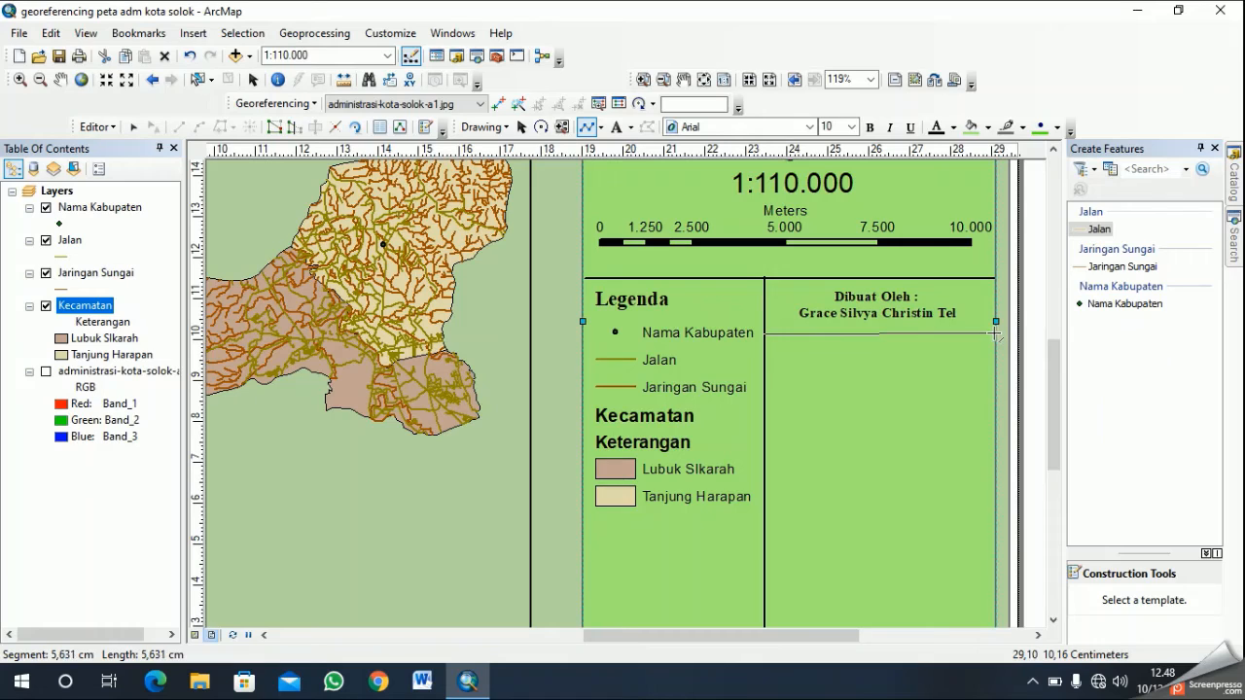
{"action": "left_click", "coordinate": [994, 334]}
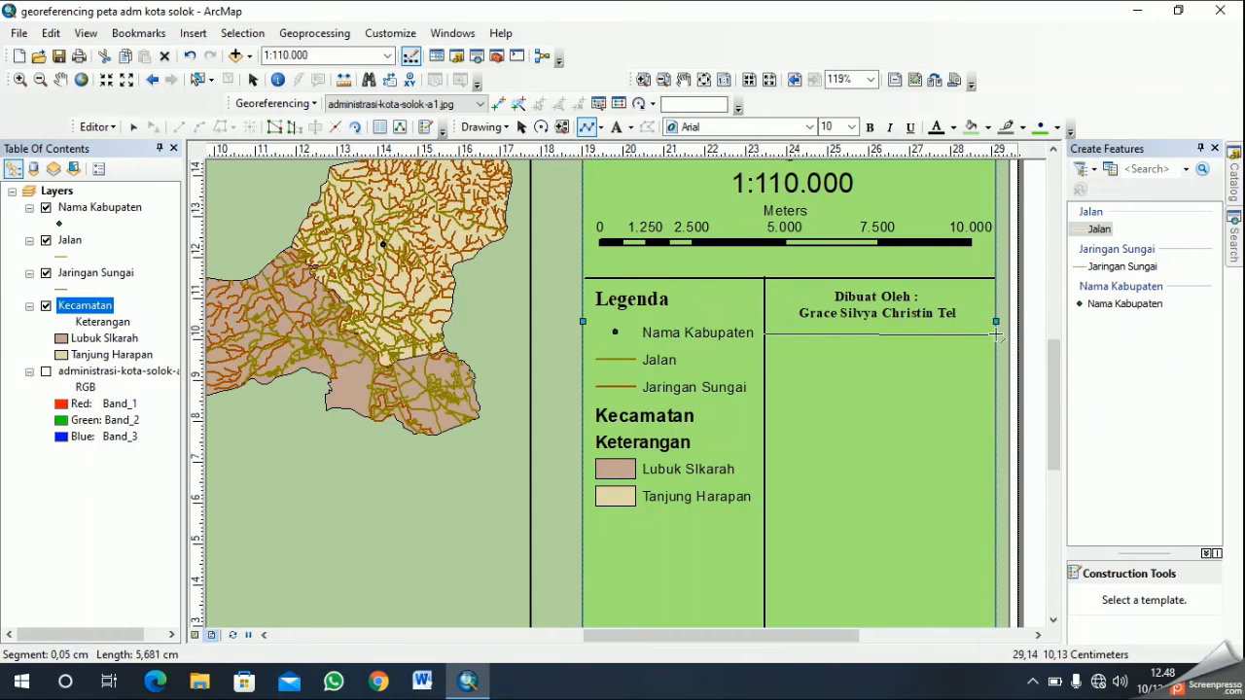
{"action": "right_click", "coordinate": [968, 356]}
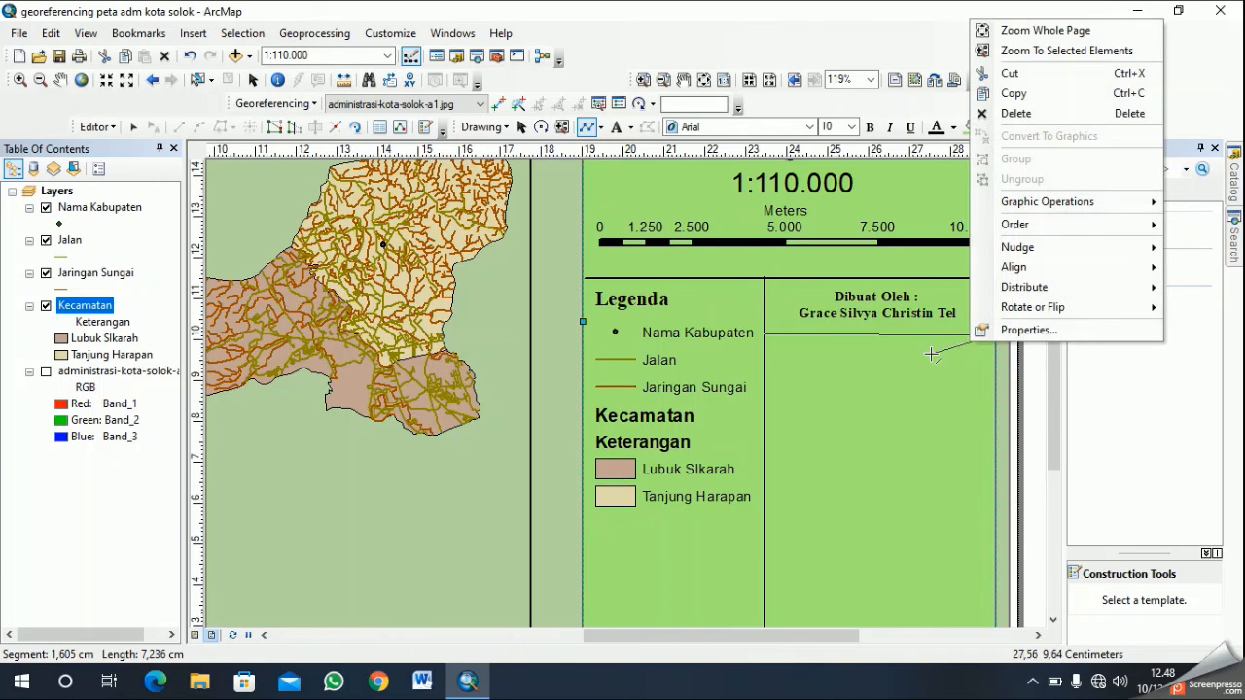
{"action": "left_click", "coordinate": [930, 354]}
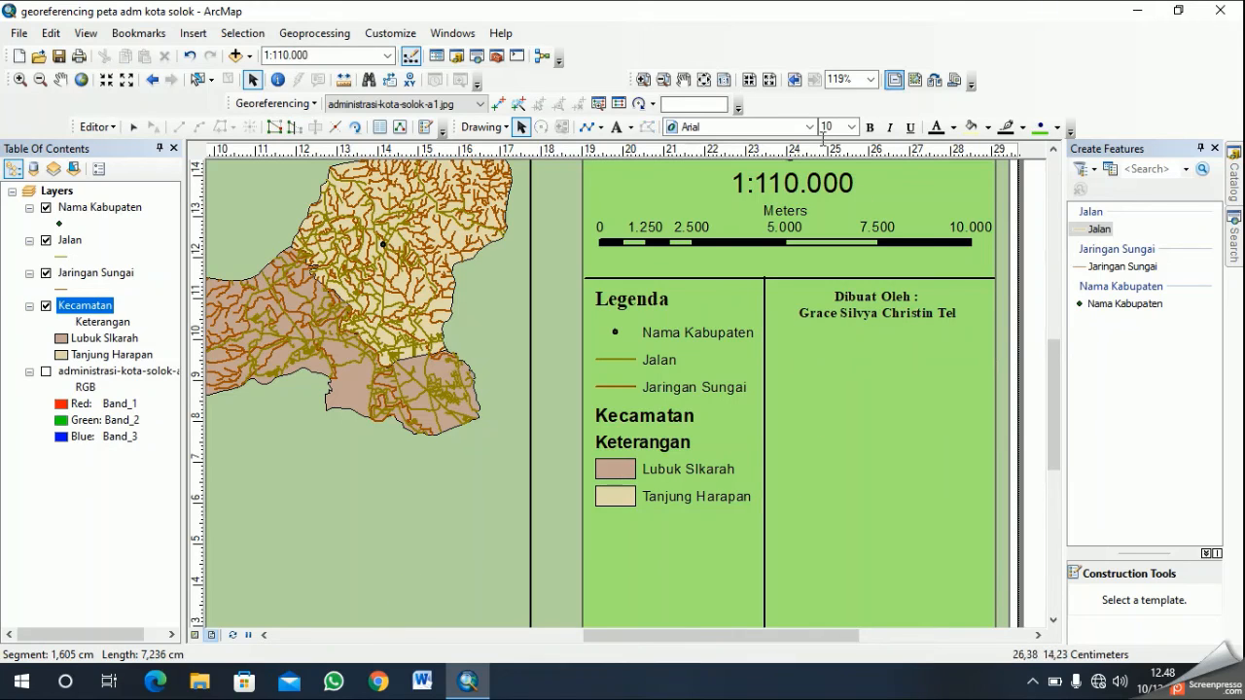
- Try to draw a horizontal divider line across the compartment just below the author credit, and delete the drawn line
{"action": "left_click", "coordinate": [586, 127]}
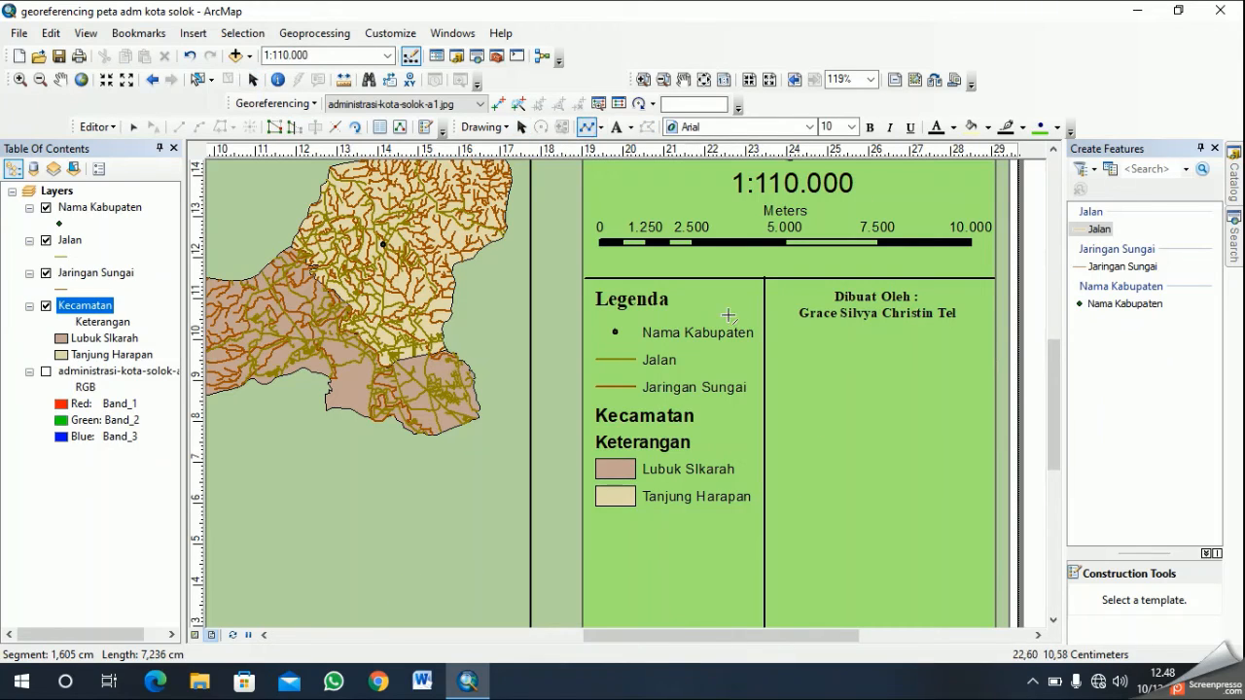
{"action": "left_click", "coordinate": [764, 337]}
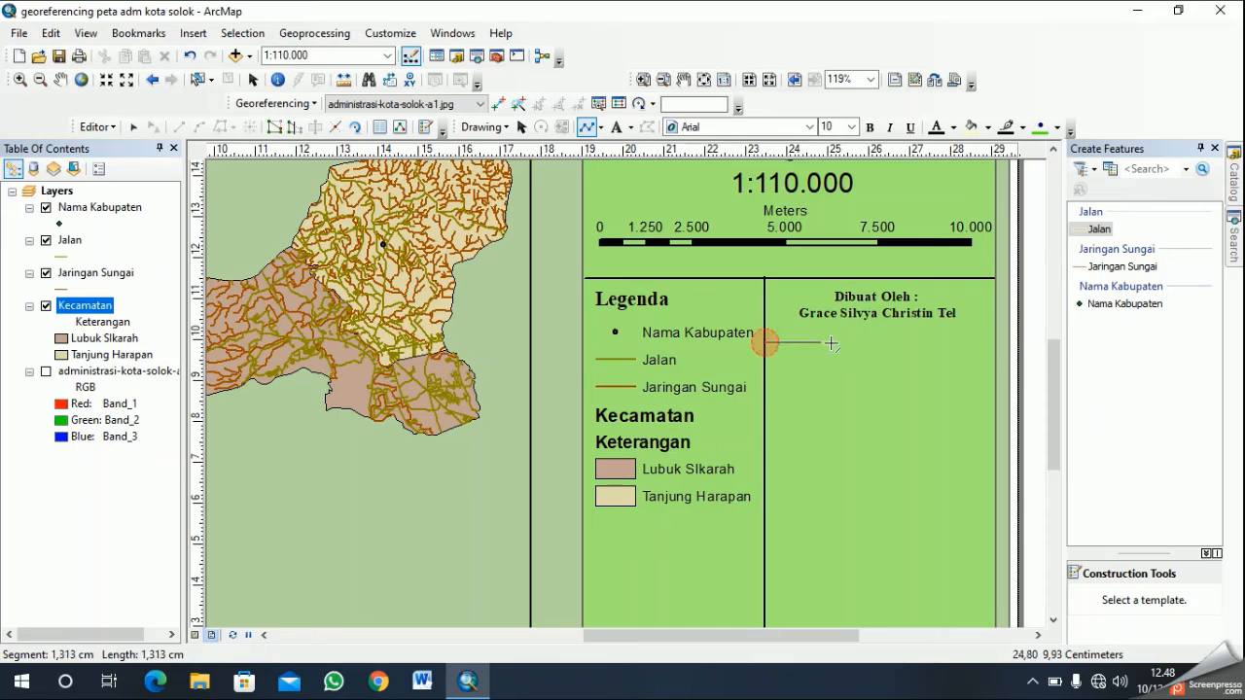
{"action": "left_click", "coordinate": [989, 339]}
{"action": "double_click", "coordinate": [992, 342]}
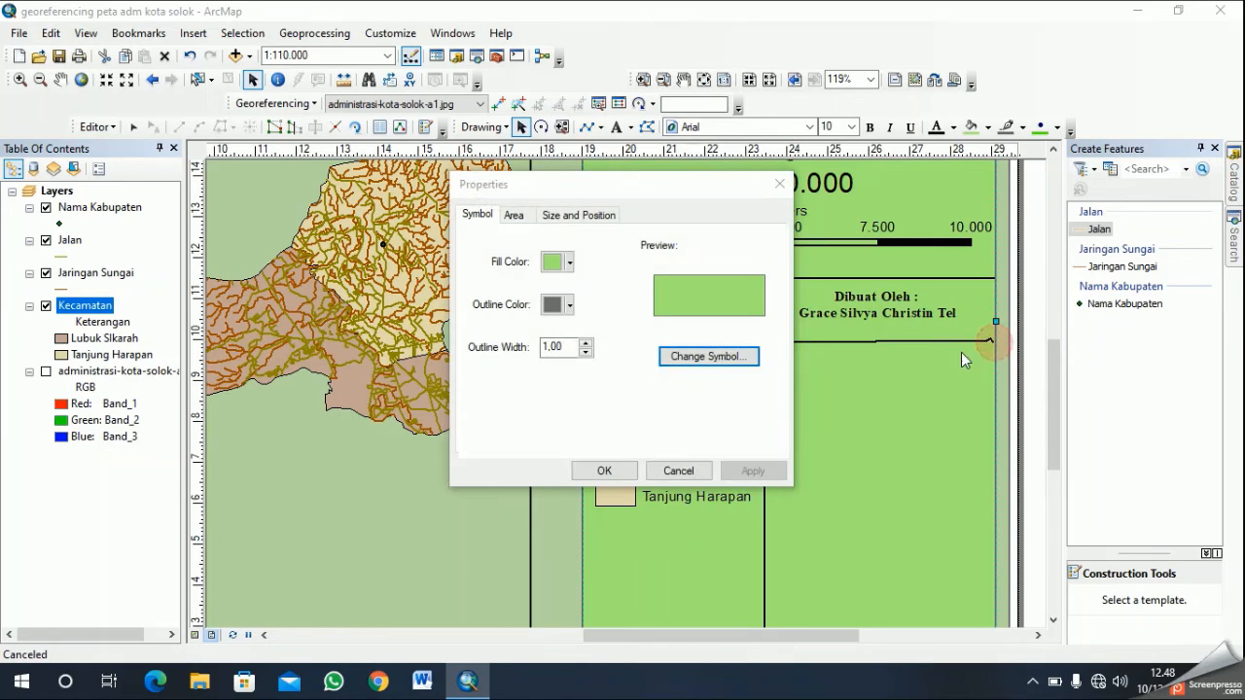
{"action": "left_click", "coordinate": [678, 471]}
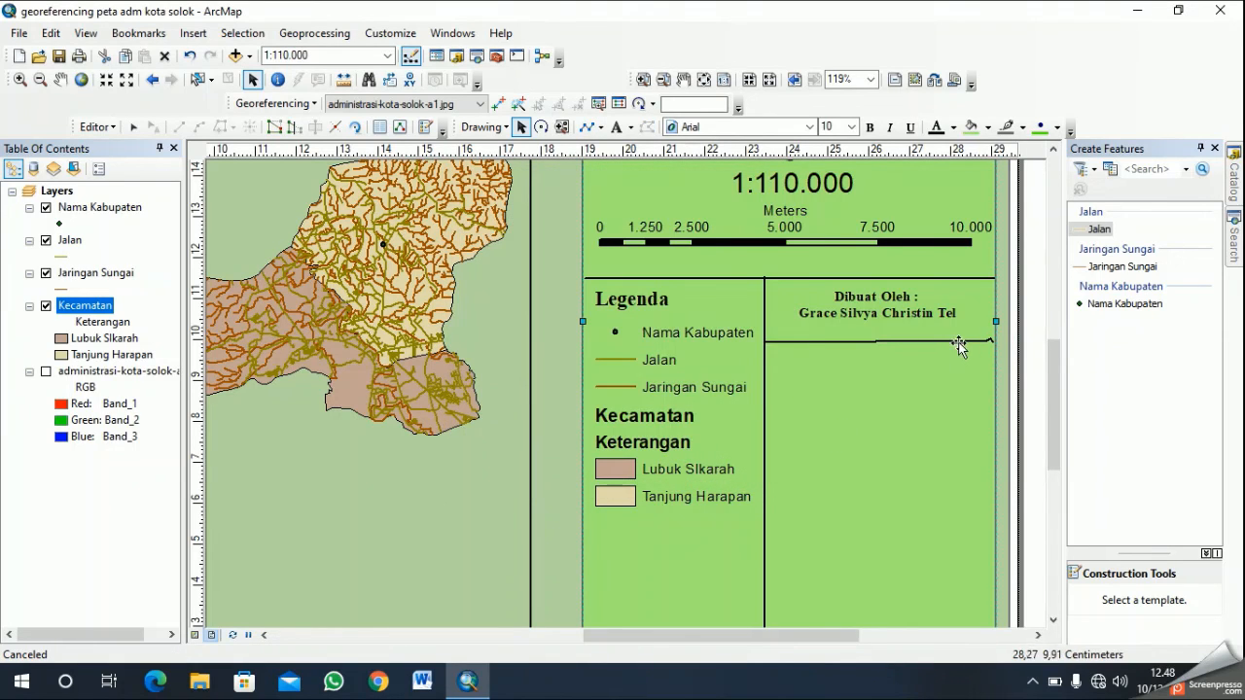
{"action": "double_click", "coordinate": [851, 338]}
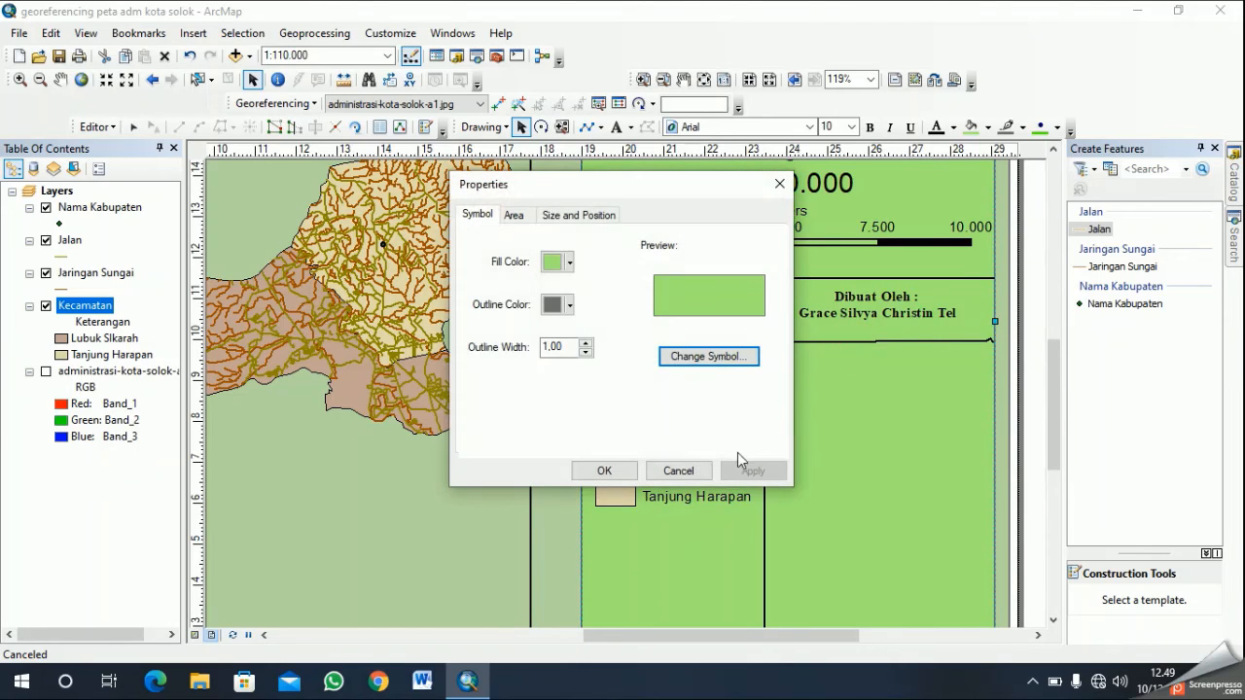
{"action": "left_click", "coordinate": [681, 471]}
{"action": "left_click", "coordinate": [975, 338]}
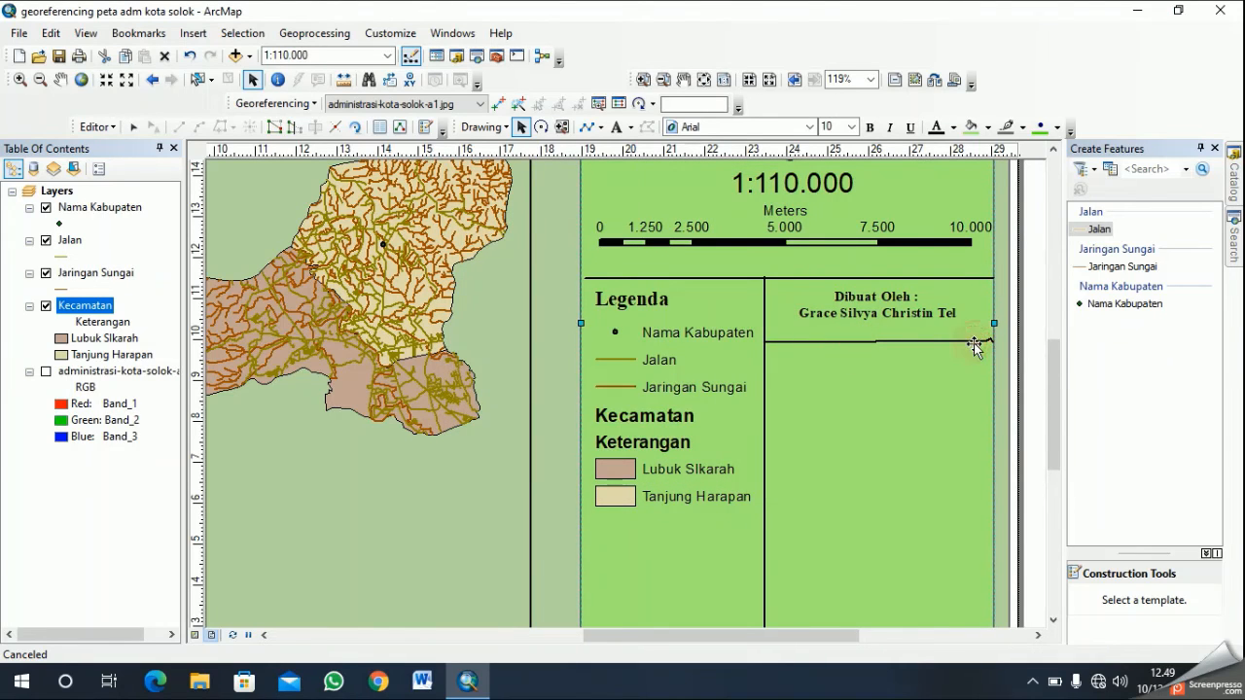
{"action": "left_click", "coordinate": [961, 341]}
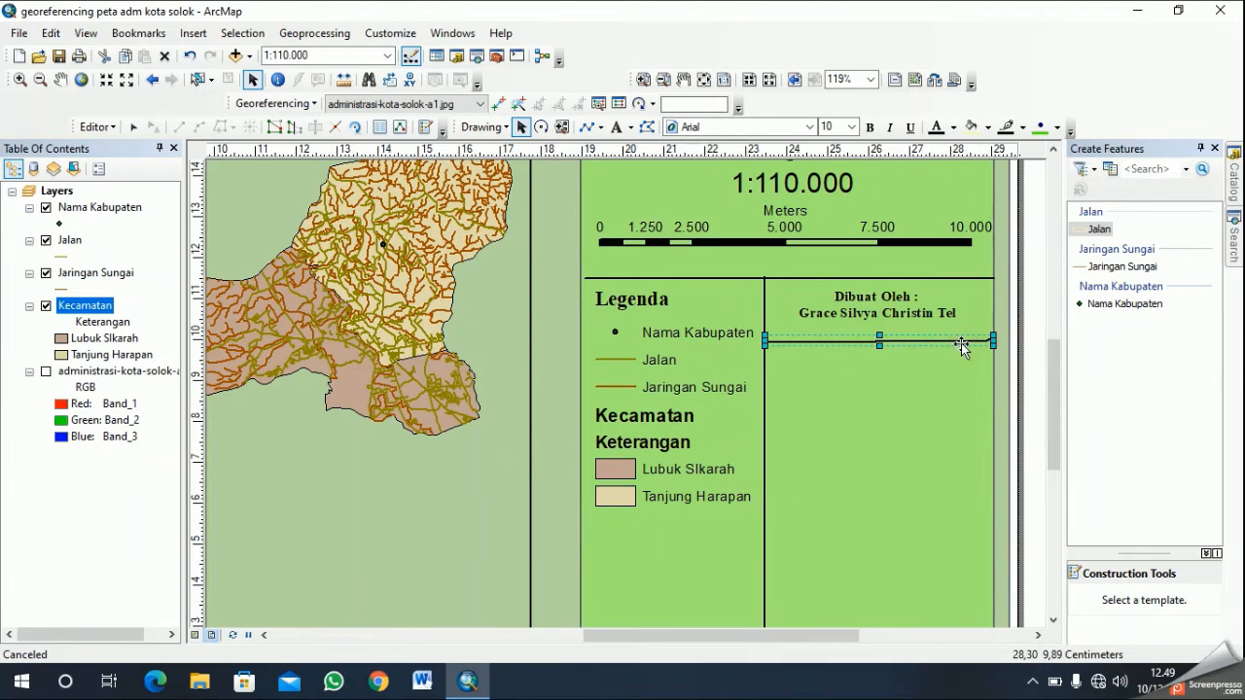
{"action": "right_click", "coordinate": [887, 337]}
{"action": "left_click", "coordinate": [924, 424]}
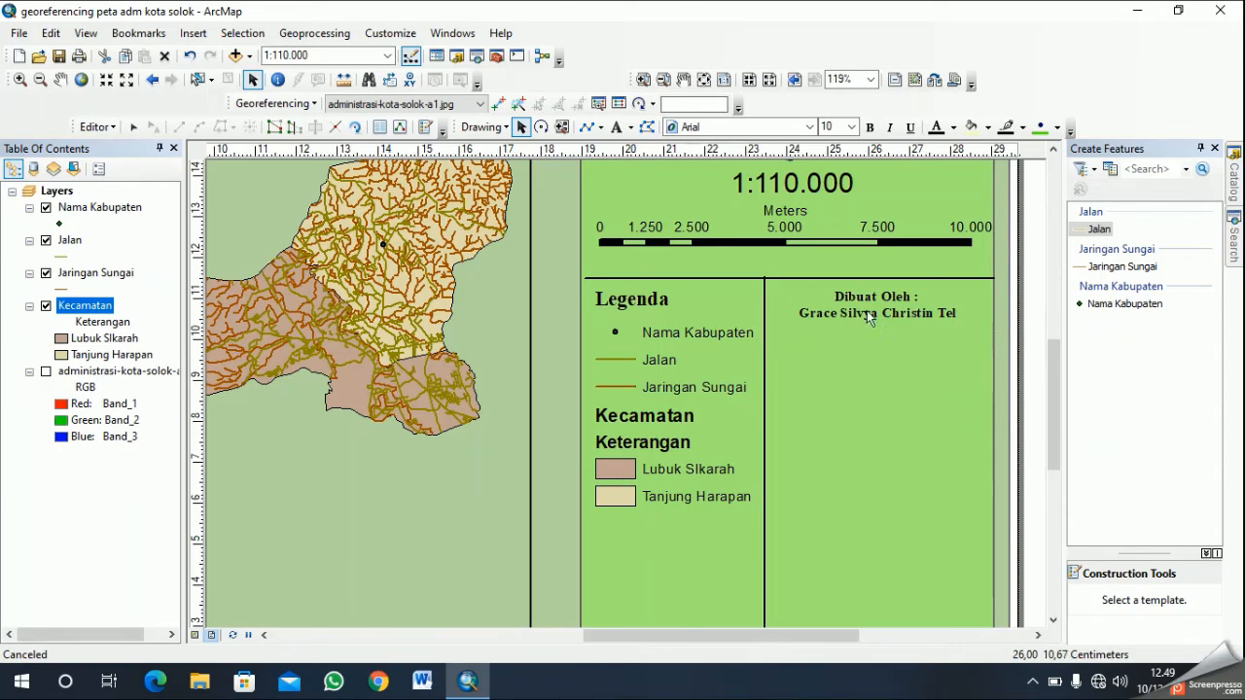
- Draw a straight horizontal divider about 5.59 cm long below the author credit, from the vertical divider to the panel's right edge
{"action": "left_click", "coordinate": [586, 126]}
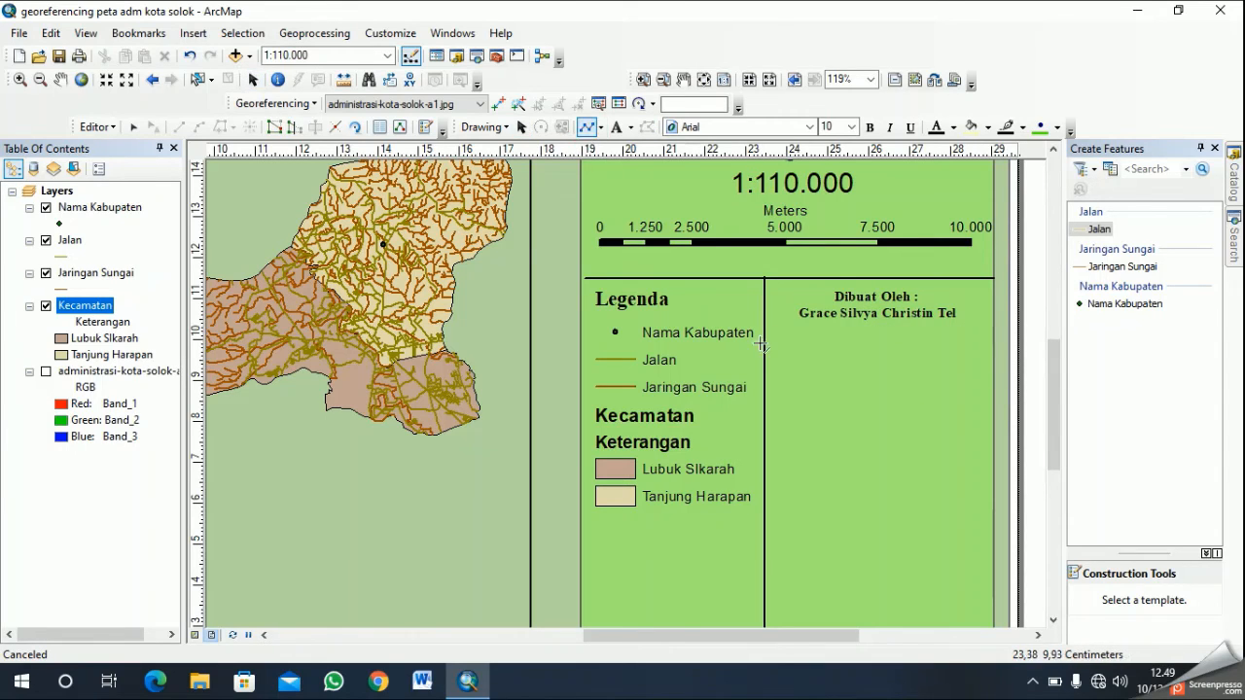
{"action": "left_click", "coordinate": [765, 341]}
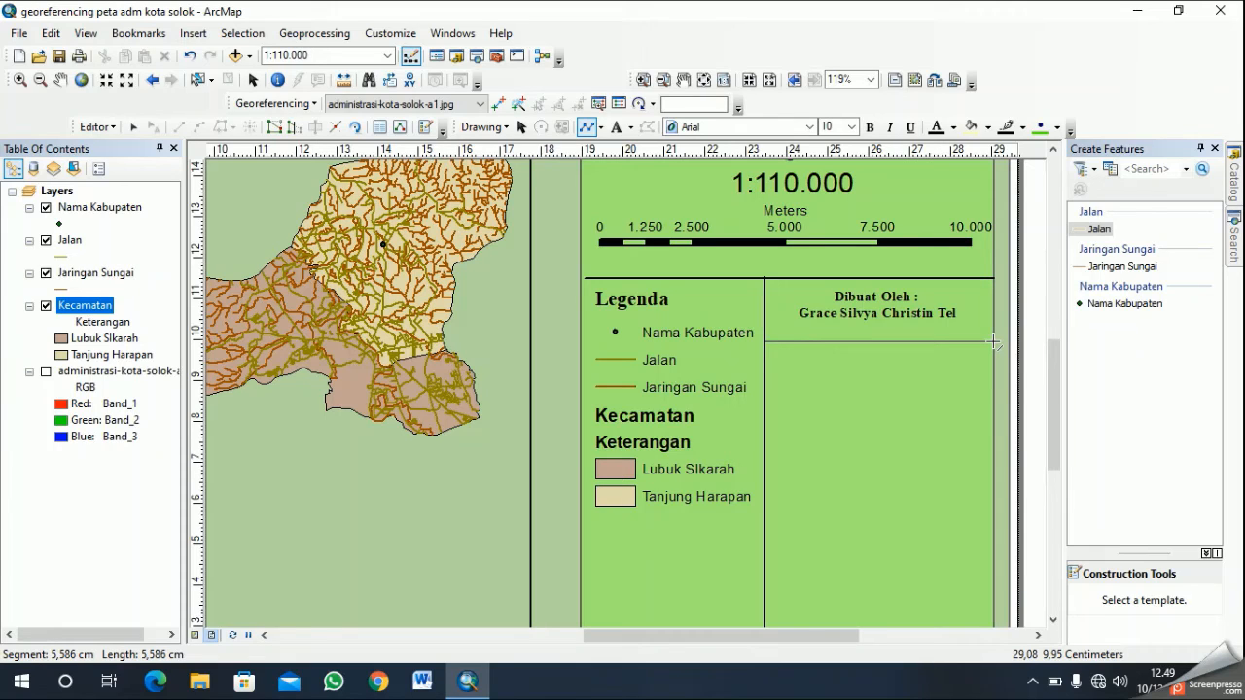
{"action": "double_click", "coordinate": [993, 341]}
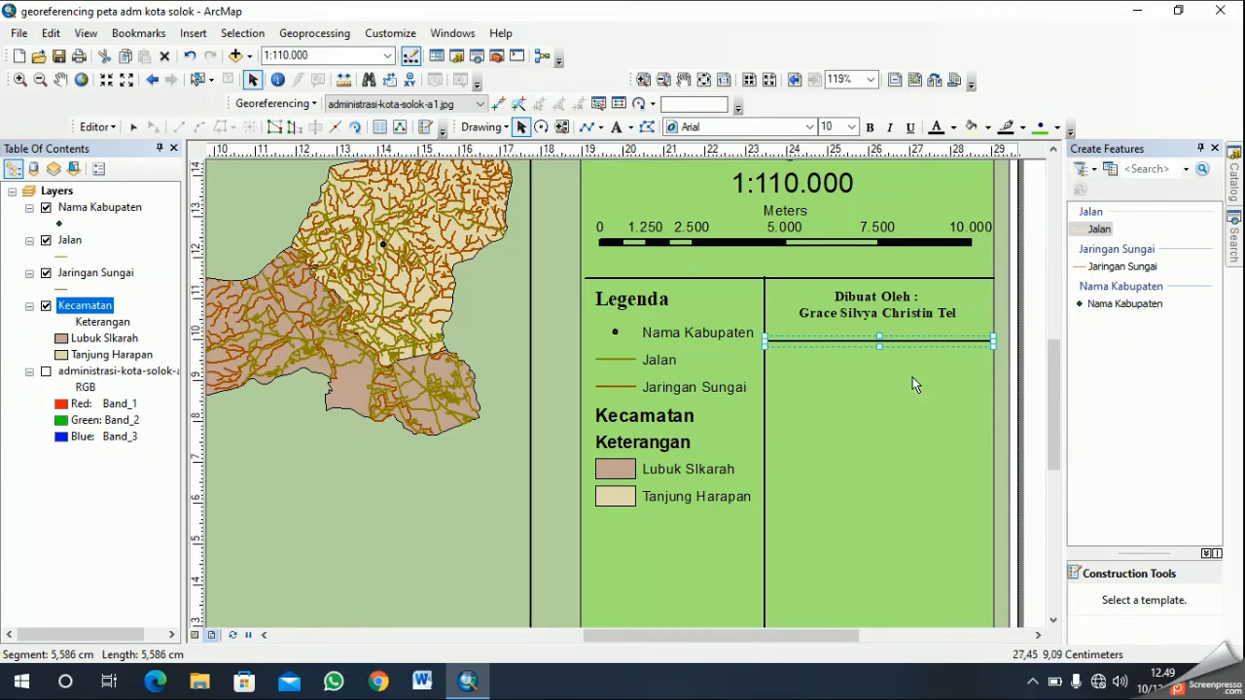
{"action": "left_click", "coordinate": [856, 429]}
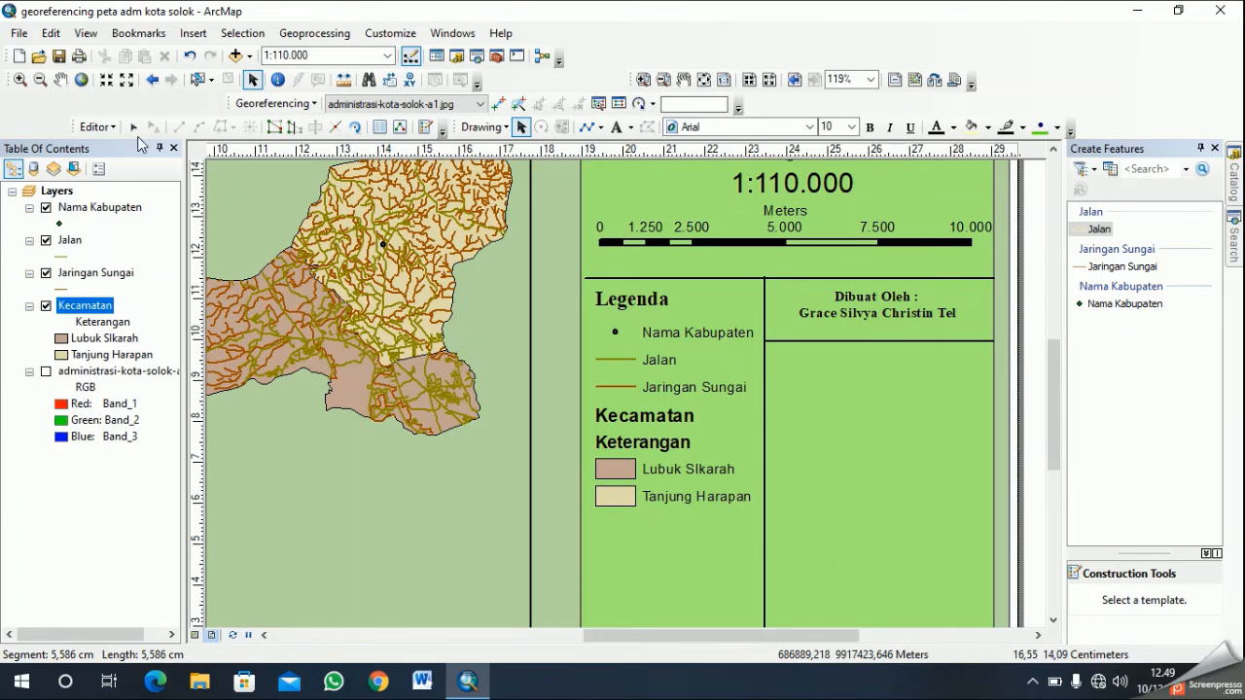
- Insert a new text element and place it just below the divider under the author credit
{"action": "left_click", "coordinate": [192, 33]}
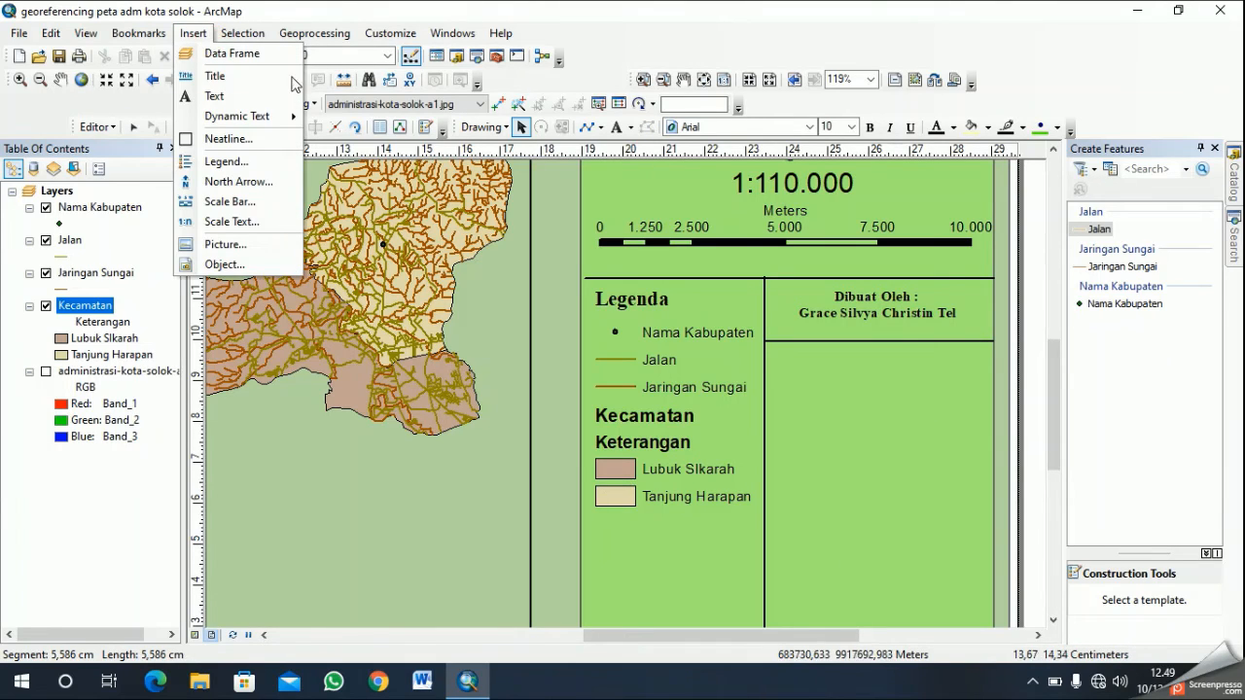
{"action": "left_click", "coordinate": [234, 96]}
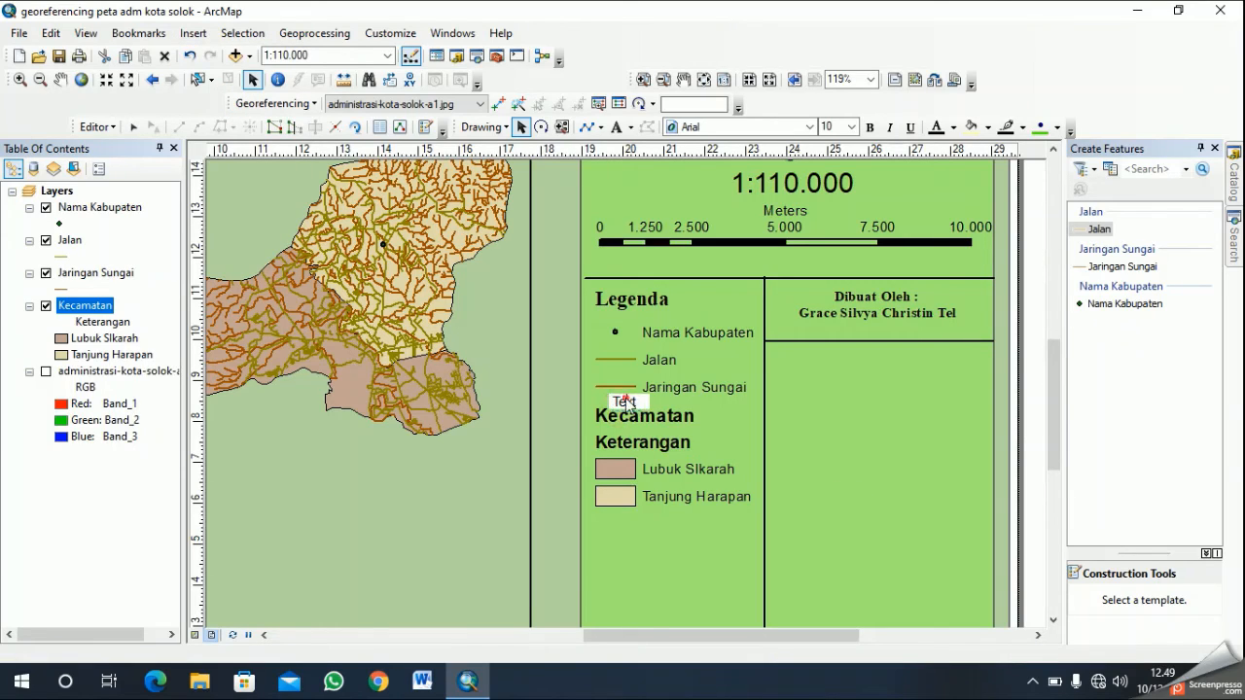
{"action": "left_click", "coordinate": [903, 457]}
{"action": "left_click_drag", "start_coordinate": [625, 399], "coordinate": [784, 354]}
- Set the new text to "Diperiksa Oleh :", a blank line, and the two reviewers' full names with titles, separated by a line with "&"
{"action": "right_click", "coordinate": [784, 353]}
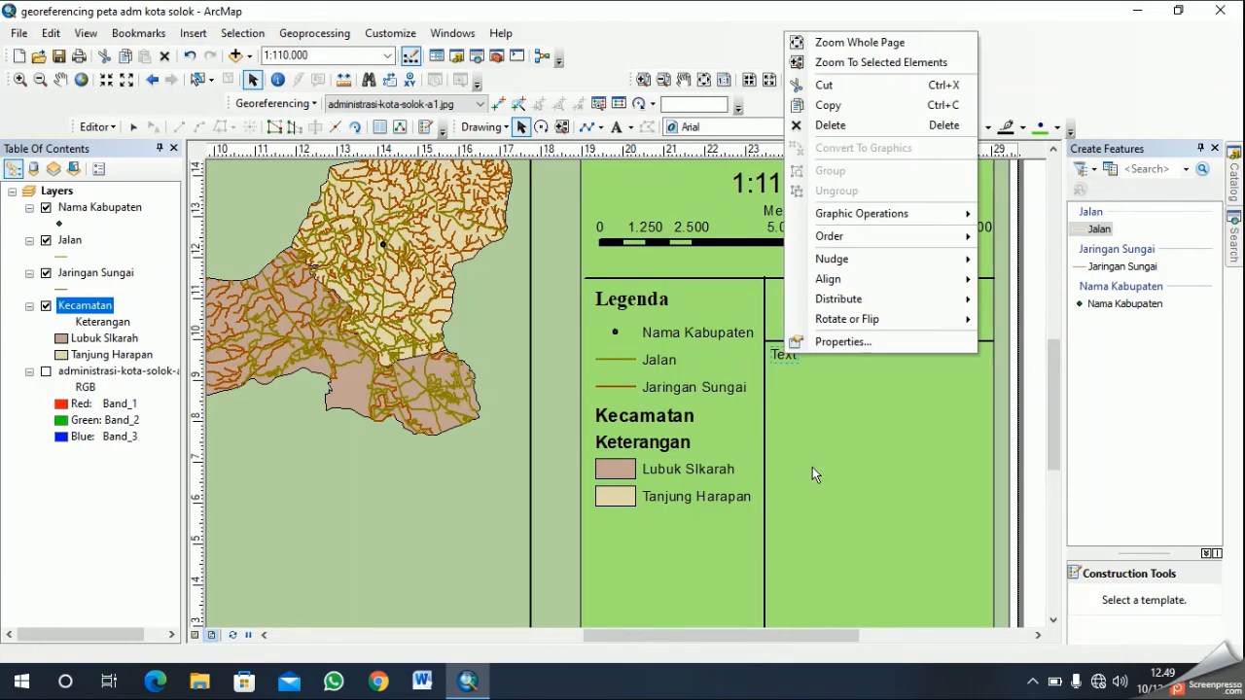
{"action": "left_click", "coordinate": [856, 343]}
{"action": "type", "text": "D"}
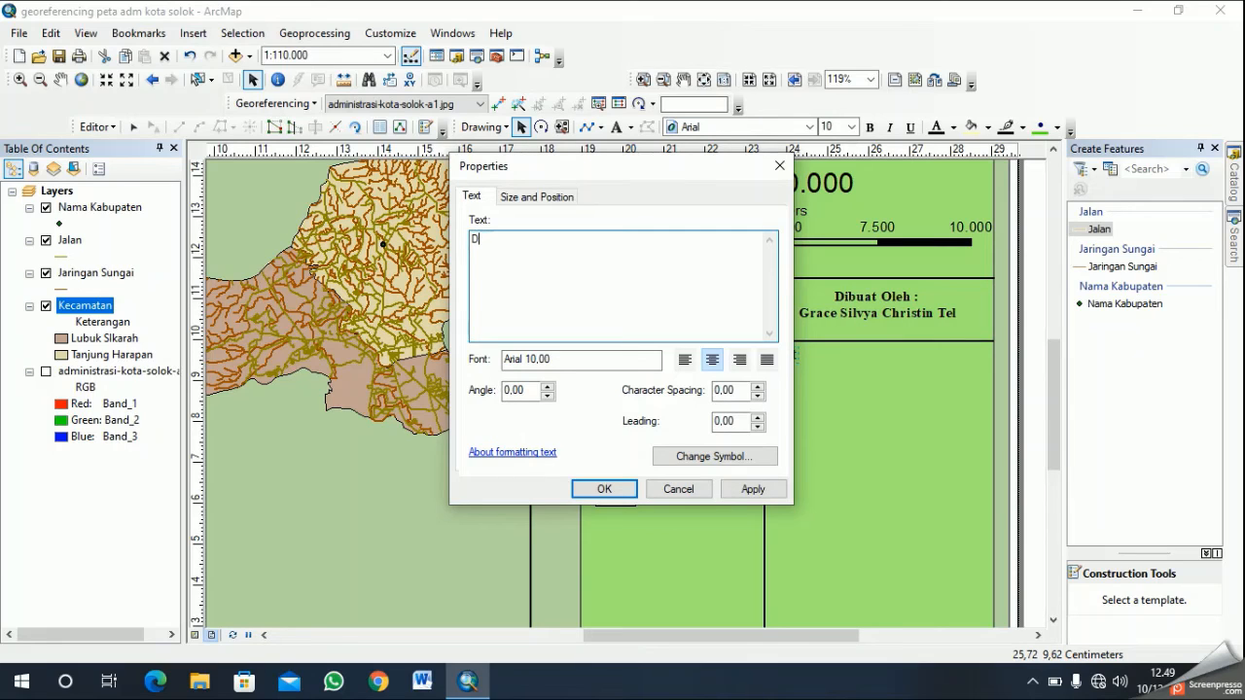
{"action": "type", "text": "operika"}
{"action": "key", "text": "BackSpace"}
{"action": "type", "text": "sa Oleh"}
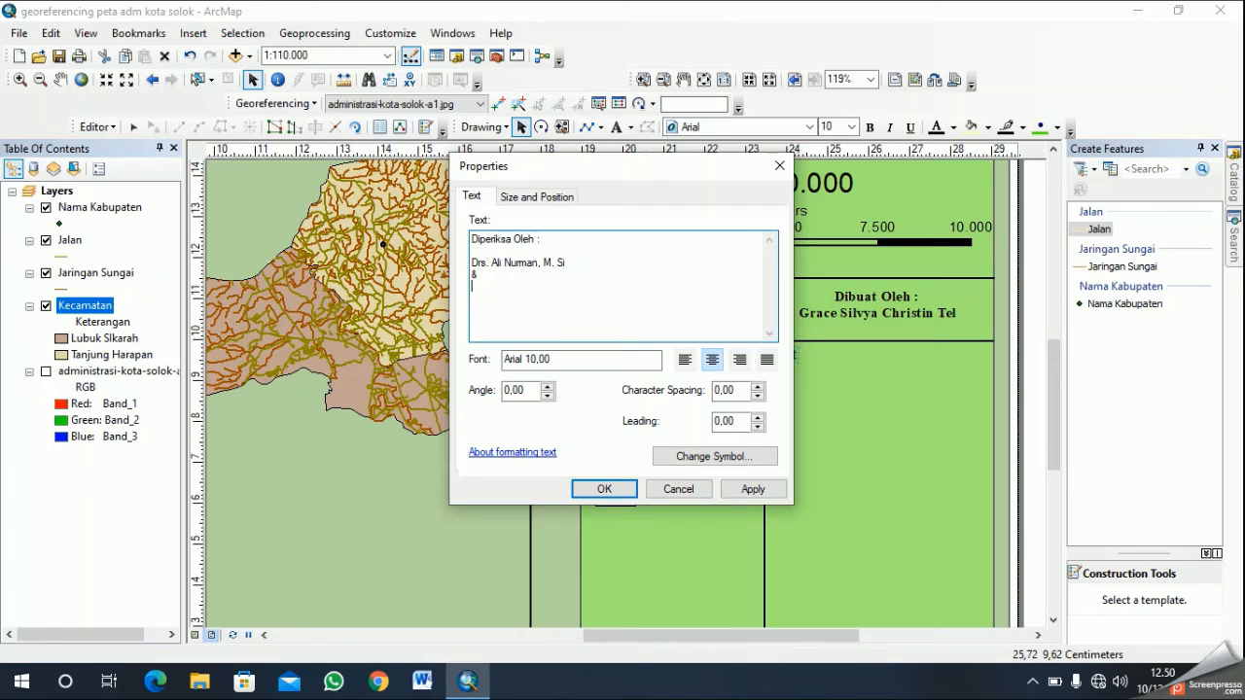
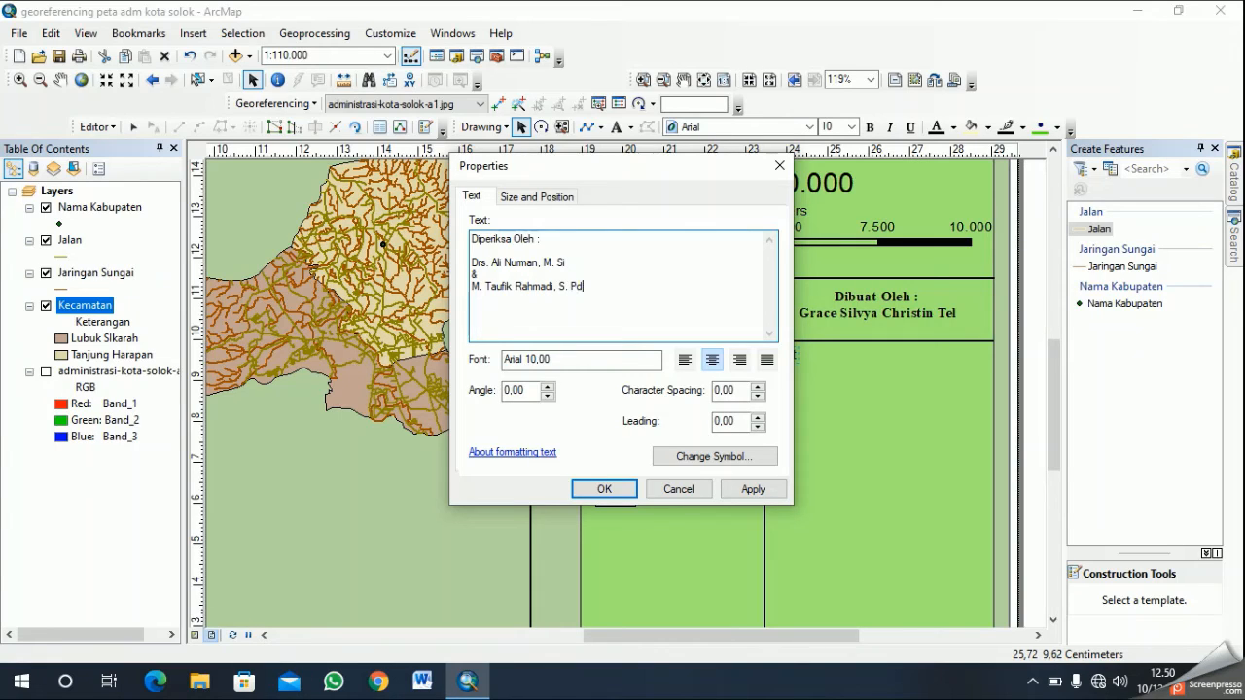
{"action": "type", "text": "., M. S"}
{"action": "type", "text": "c"}
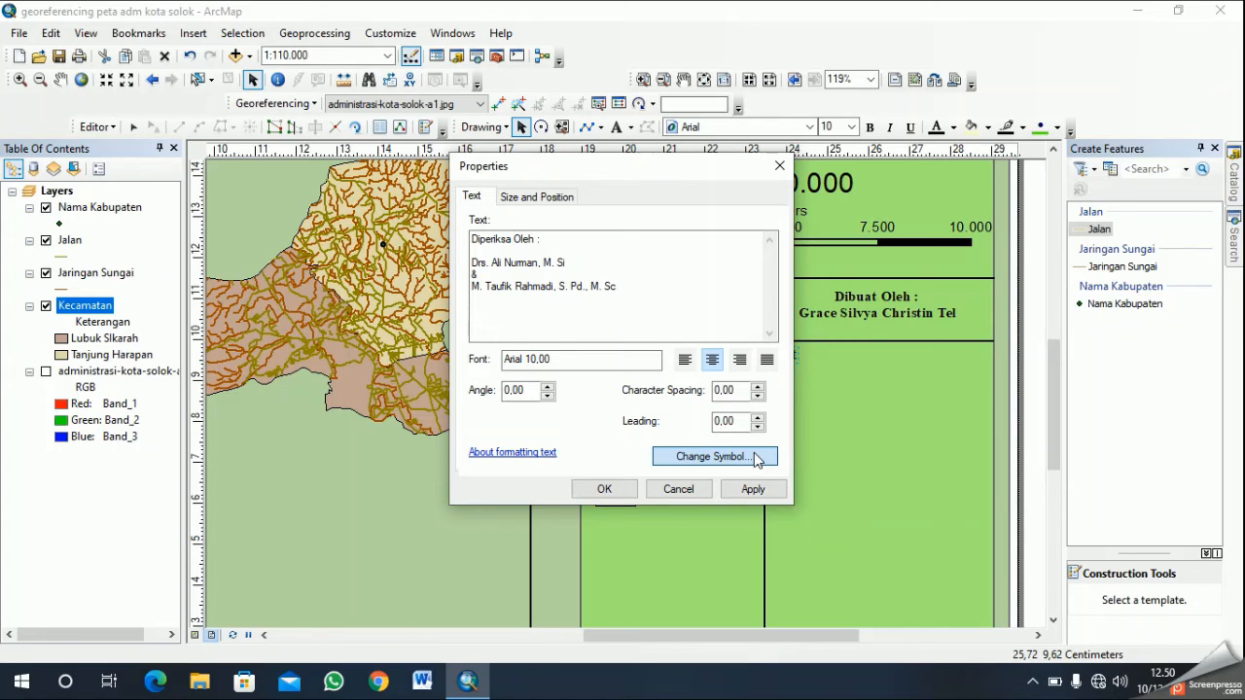
- Format the reviewer credit with the Country 1 text style in Times New Roman, size 12, center-align it, and apply the changes
{"action": "left_click", "coordinate": [758, 457]}
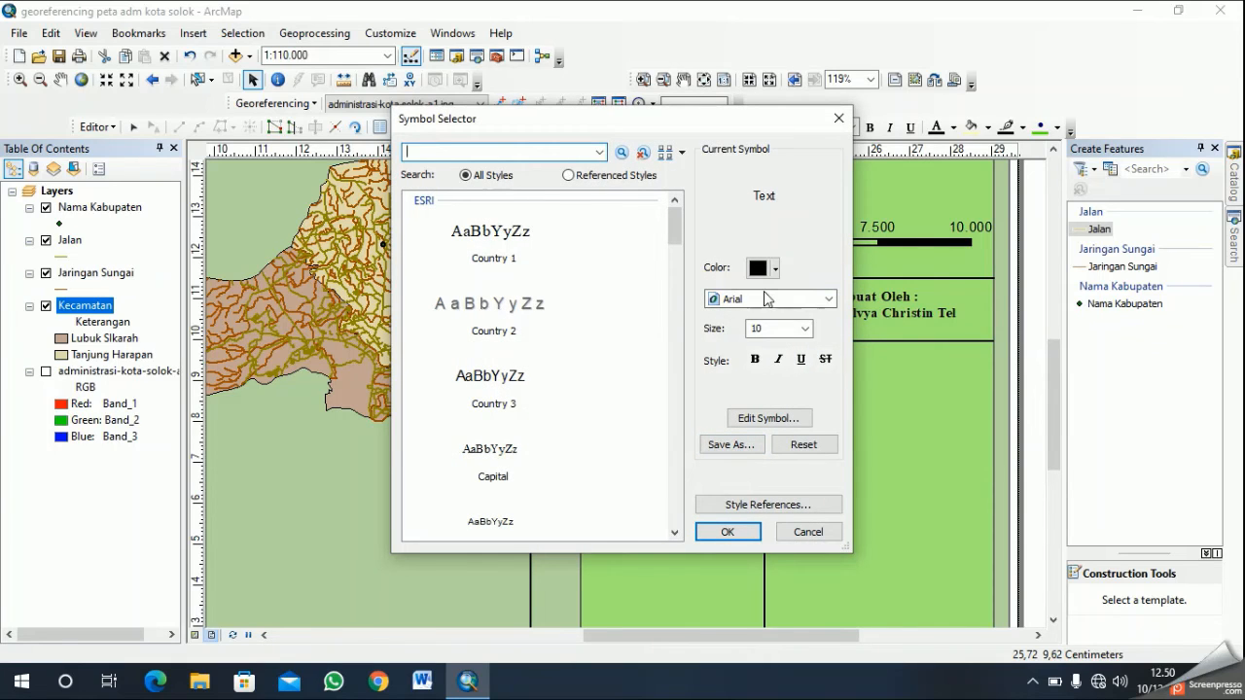
{"action": "left_click", "coordinate": [817, 309]}
{"action": "left_click", "coordinate": [811, 301]}
{"action": "left_click", "coordinate": [542, 249]}
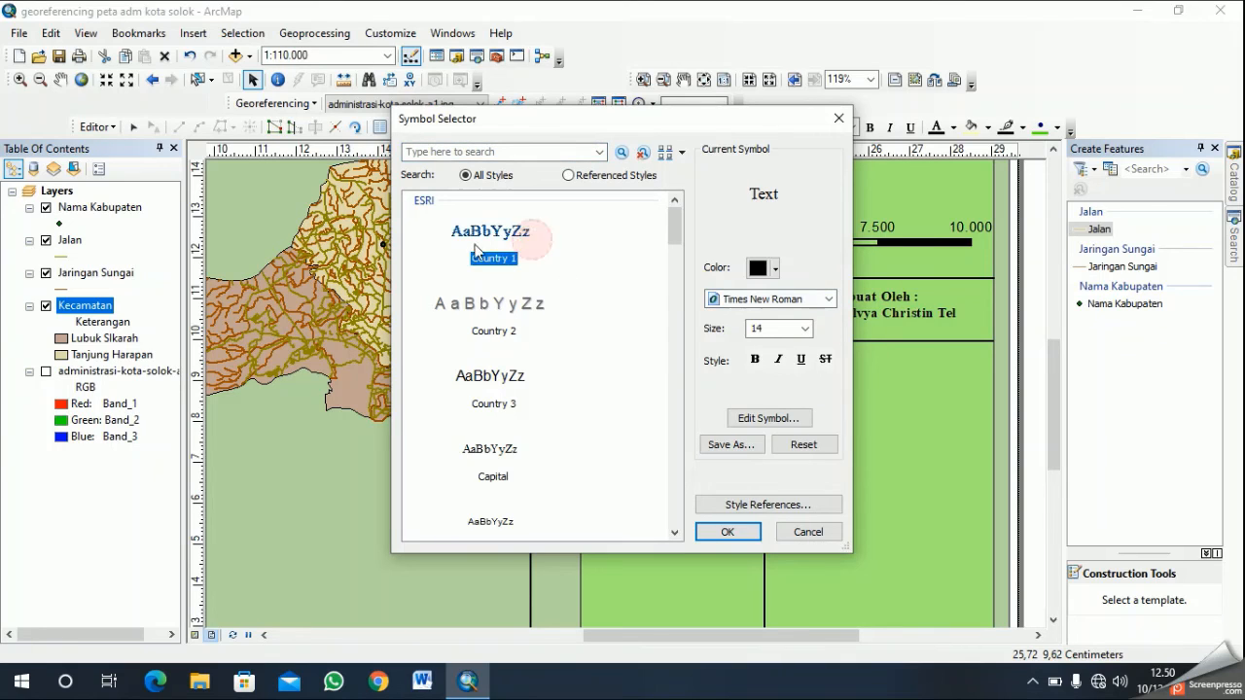
{"action": "left_click", "coordinate": [806, 329]}
{"action": "left_click", "coordinate": [804, 348]}
{"action": "left_click", "coordinate": [805, 347]}
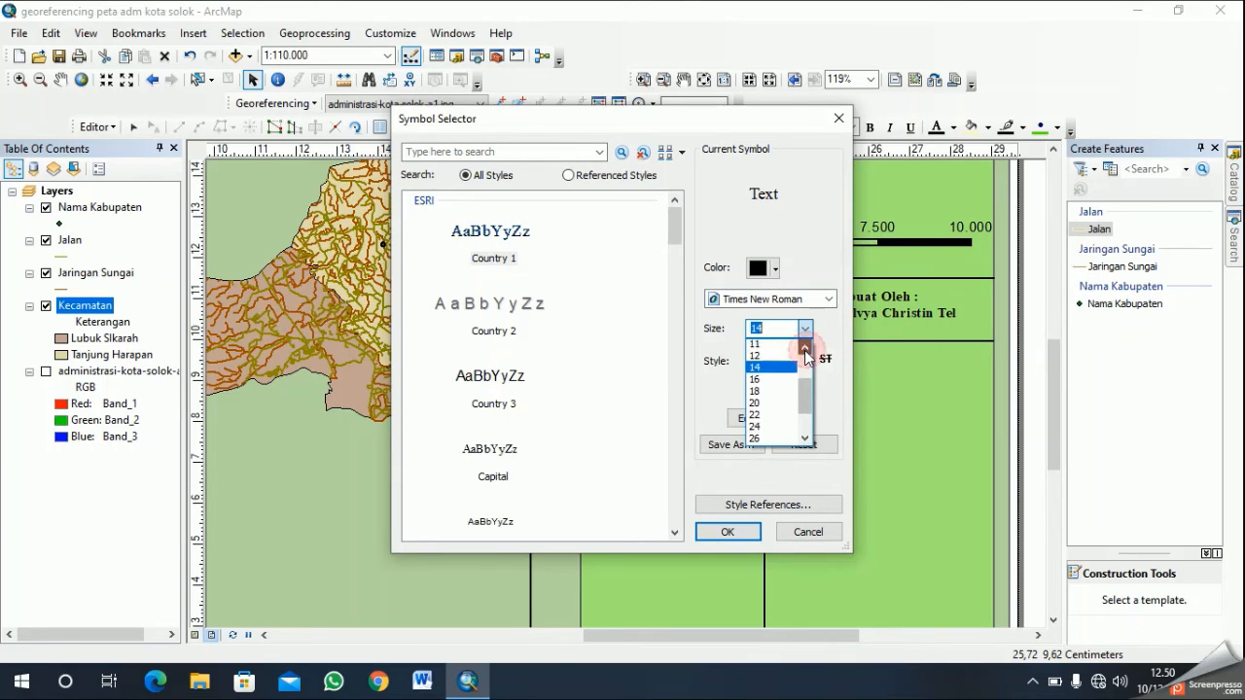
{"action": "left_click", "coordinate": [764, 356]}
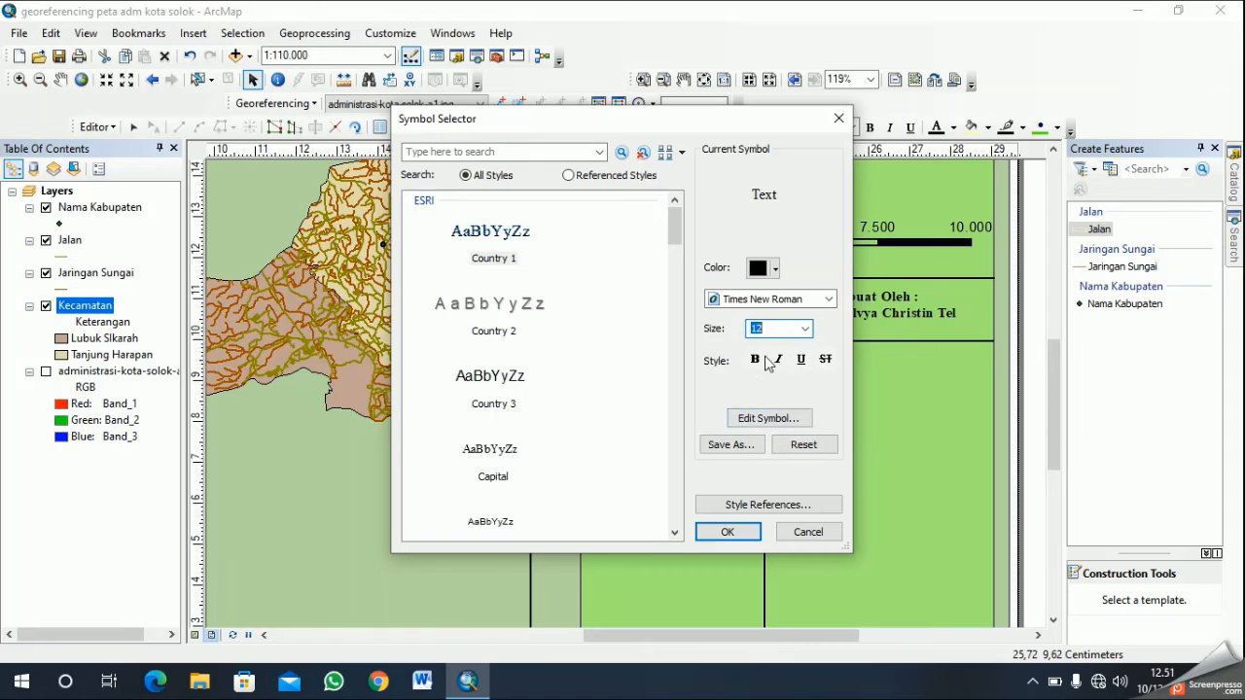
{"action": "left_click", "coordinate": [749, 533]}
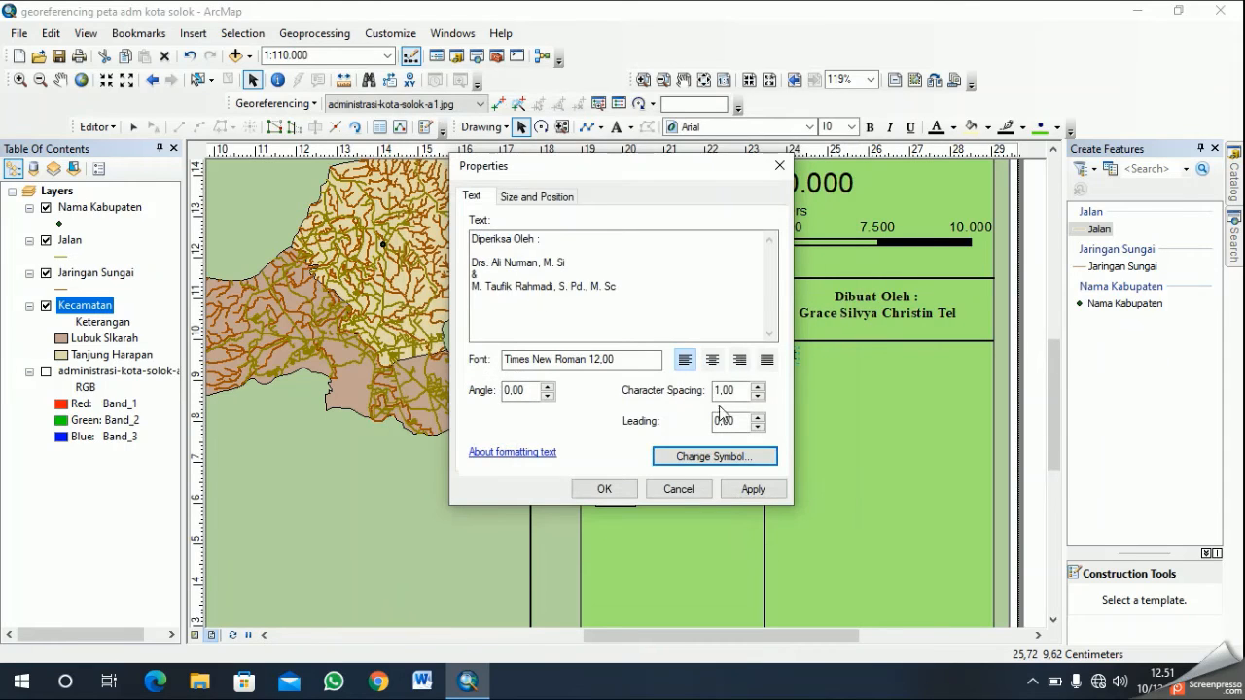
{"action": "left_click", "coordinate": [712, 359]}
{"action": "left_click", "coordinate": [630, 489]}
{"action": "key", "text": "ctrl+v"}
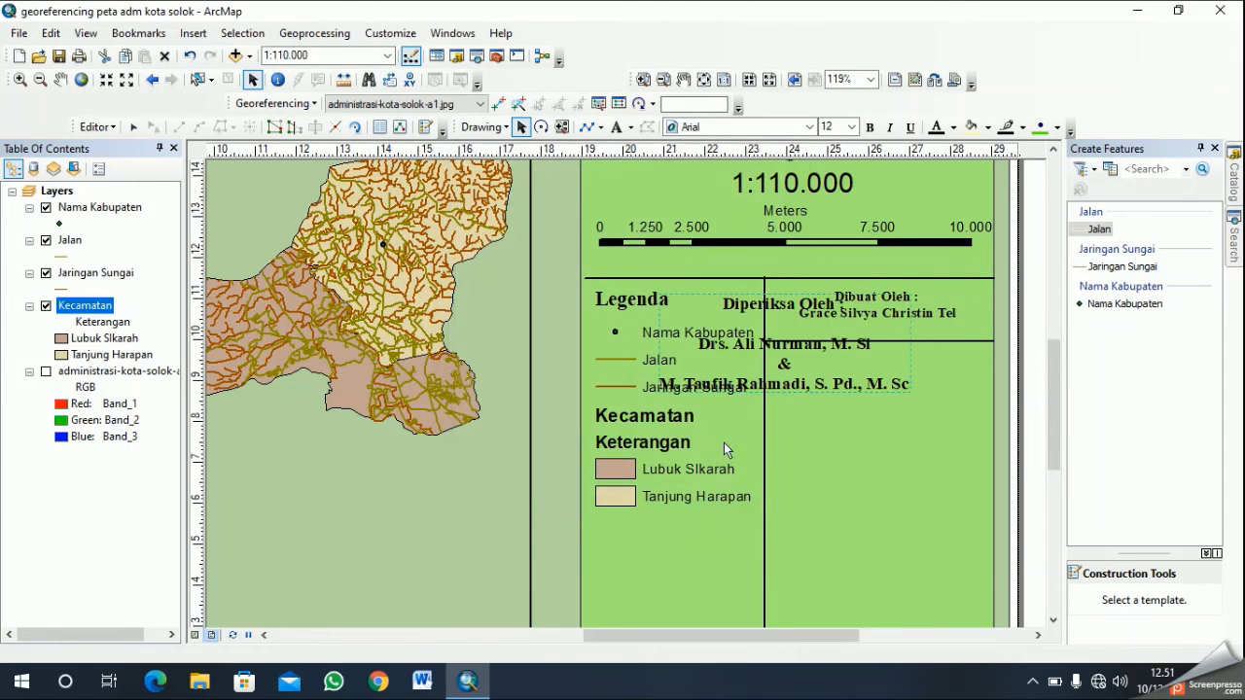
- Fit the reviewer credit centered in the compartment below the author credit, with the second reviewer's academic titles on a separate line
{"action": "left_click_drag", "start_coordinate": [778, 347], "coordinate": [904, 409]}
{"action": "right_click", "coordinate": [903, 409]}
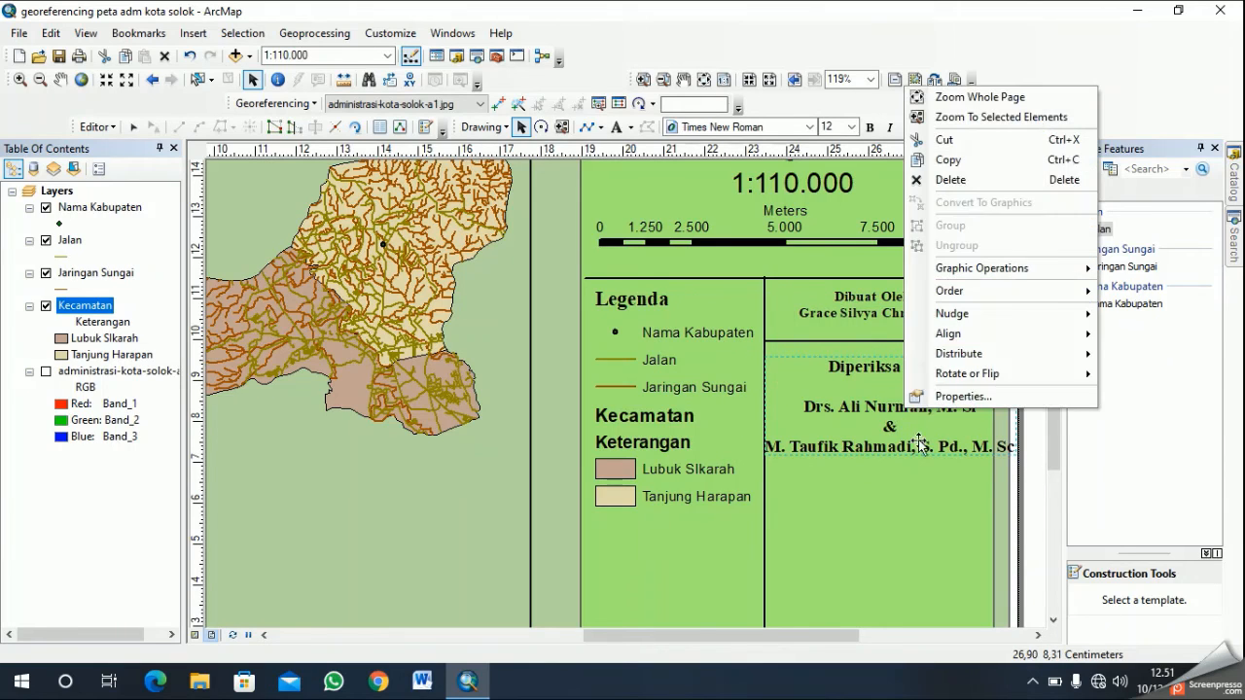
{"action": "left_click", "coordinate": [949, 400]}
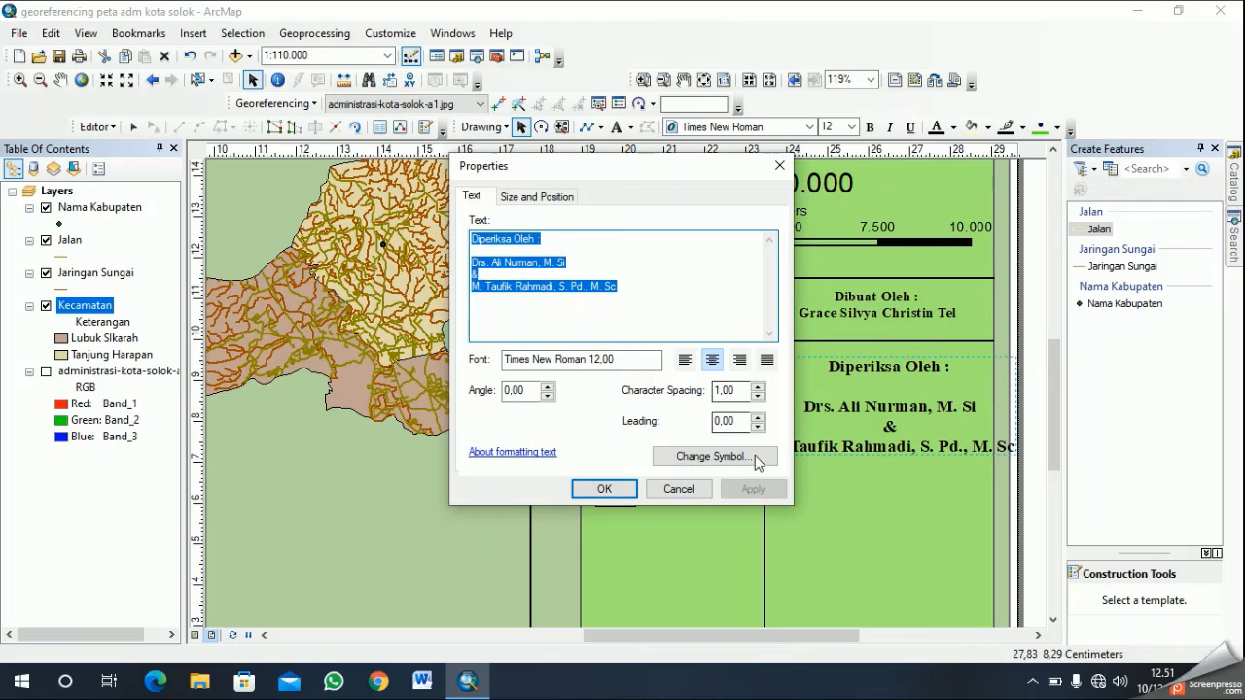
{"action": "left_click", "coordinate": [744, 463]}
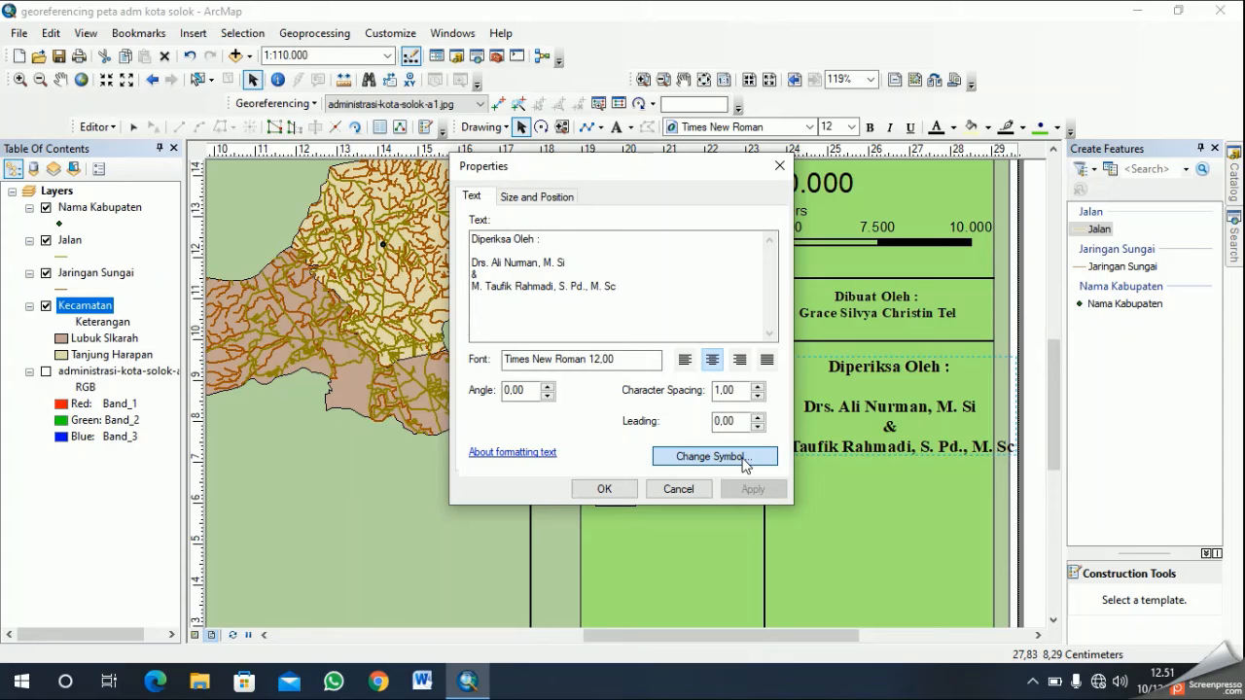
{"action": "left_click", "coordinate": [744, 462]}
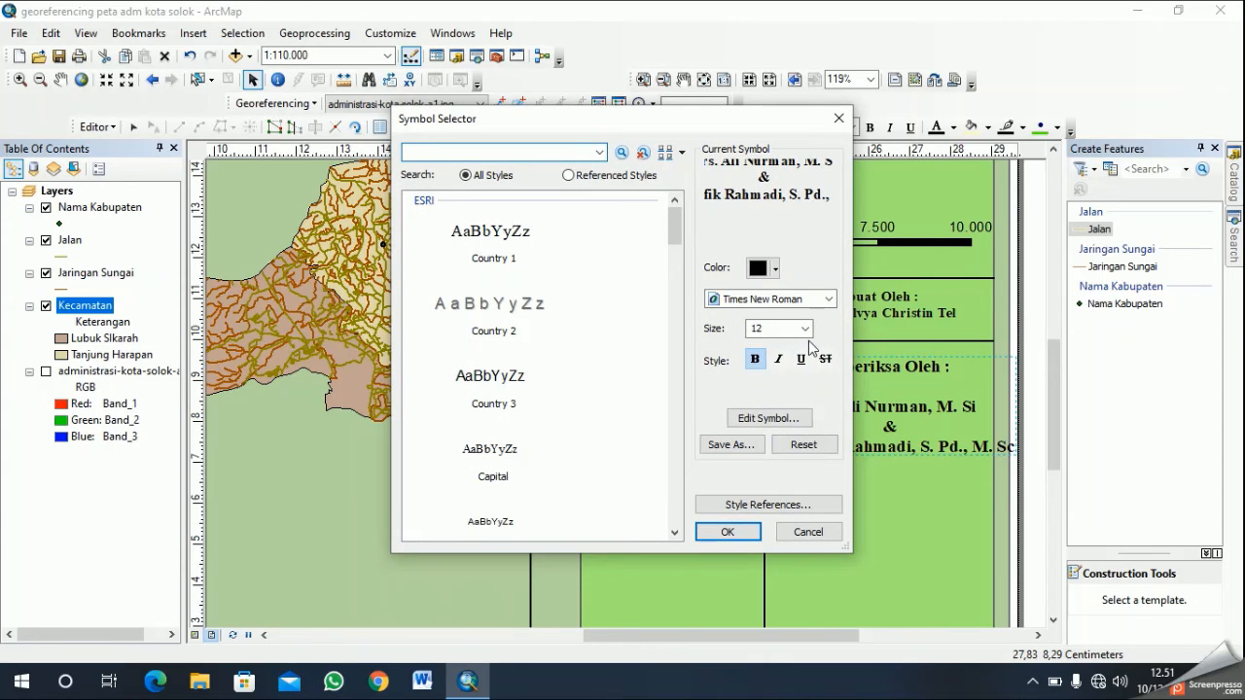
{"action": "left_click", "coordinate": [793, 533]}
{"action": "left_click", "coordinate": [557, 294]}
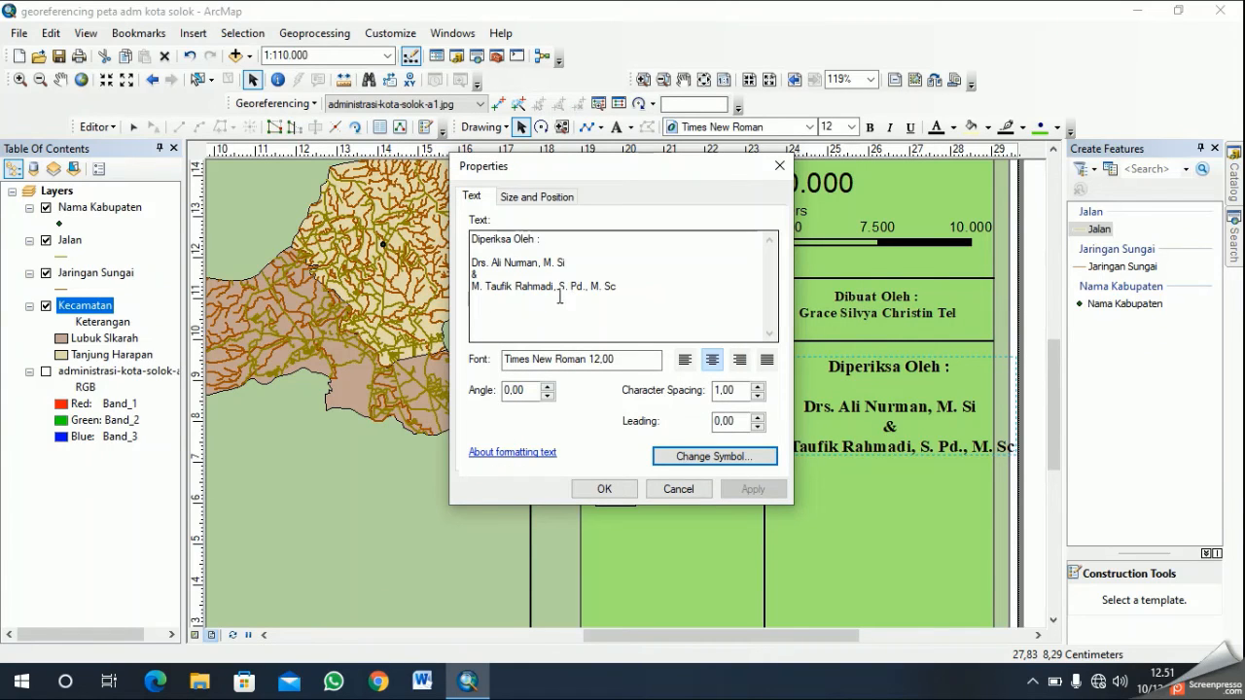
{"action": "left_click", "coordinate": [559, 287]}
{"action": "left_click", "coordinate": [562, 287]}
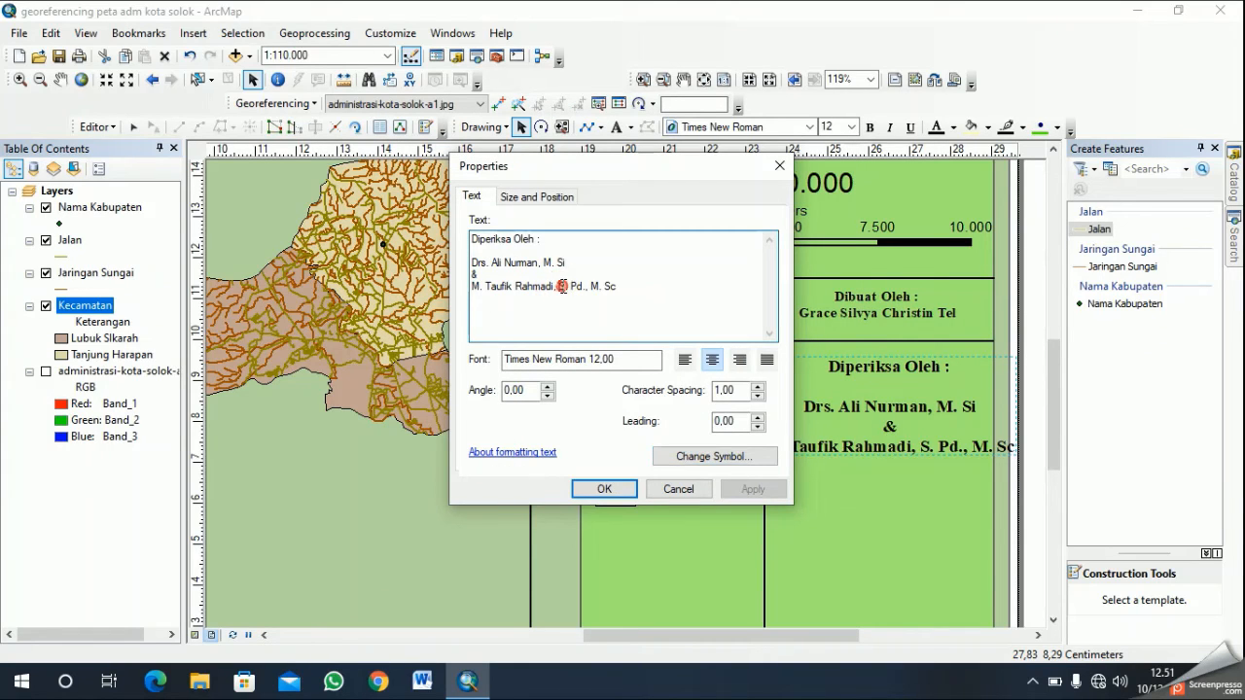
{"action": "key", "text": "Return"}
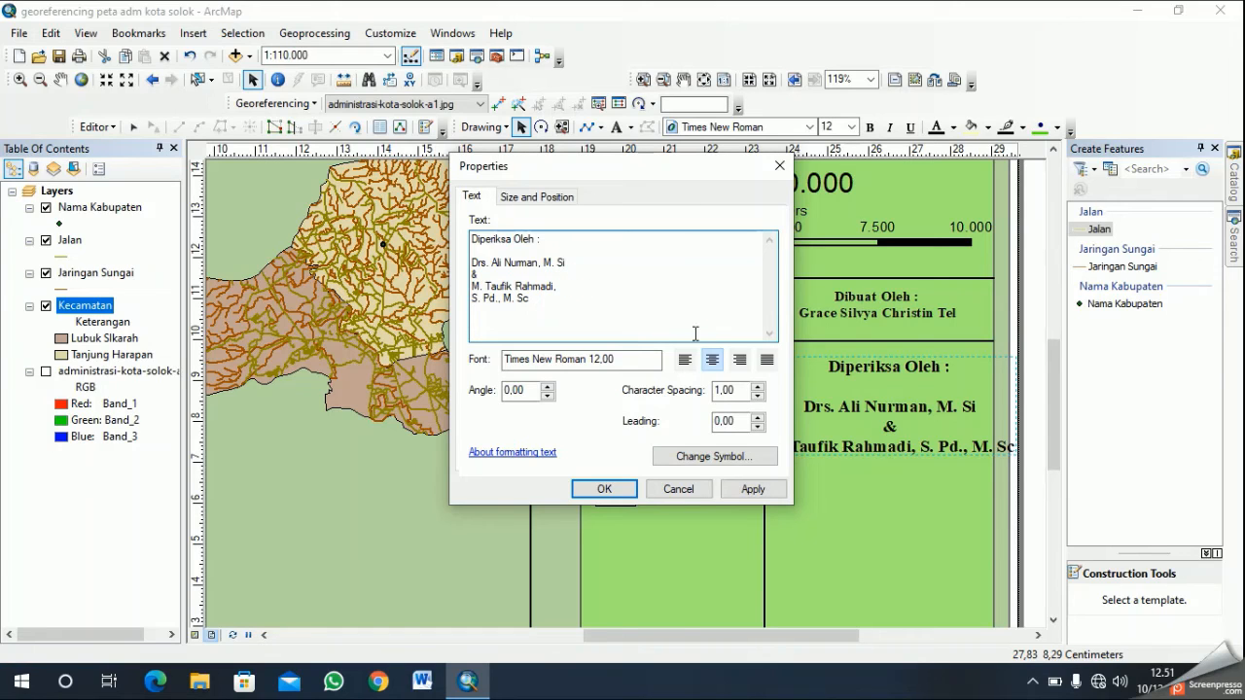
{"action": "left_click", "coordinate": [602, 489]}
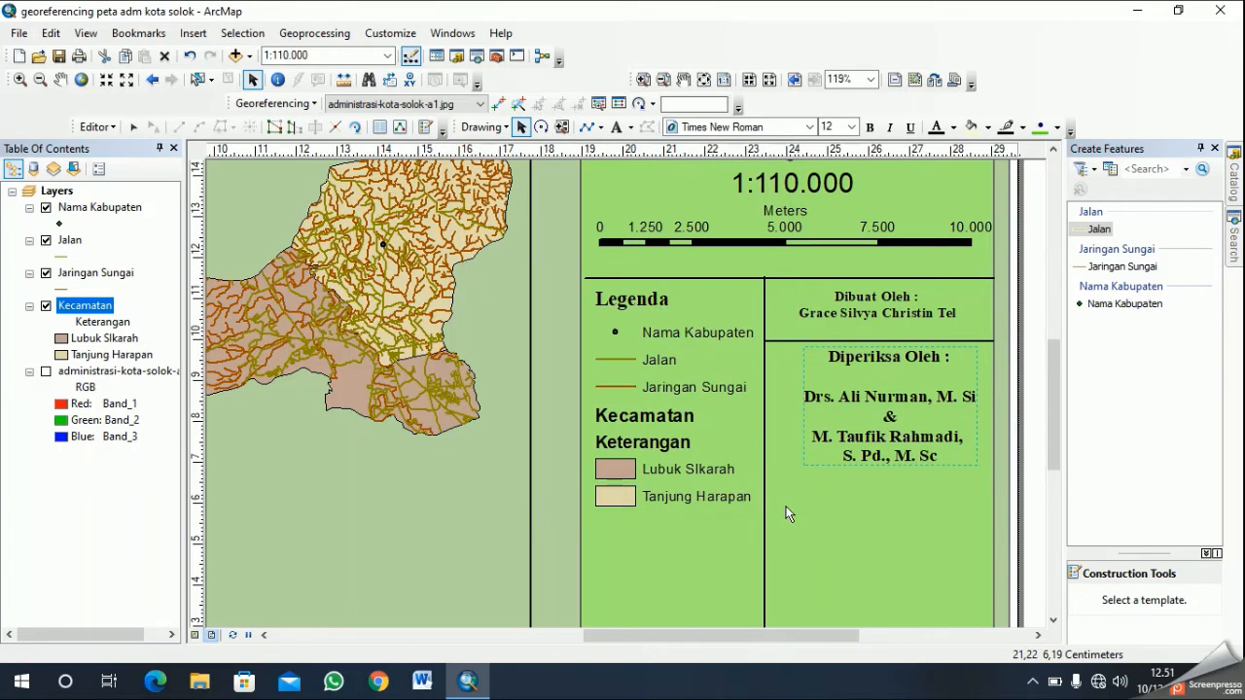
{"action": "left_click_drag", "start_coordinate": [900, 387], "coordinate": [890, 397]}
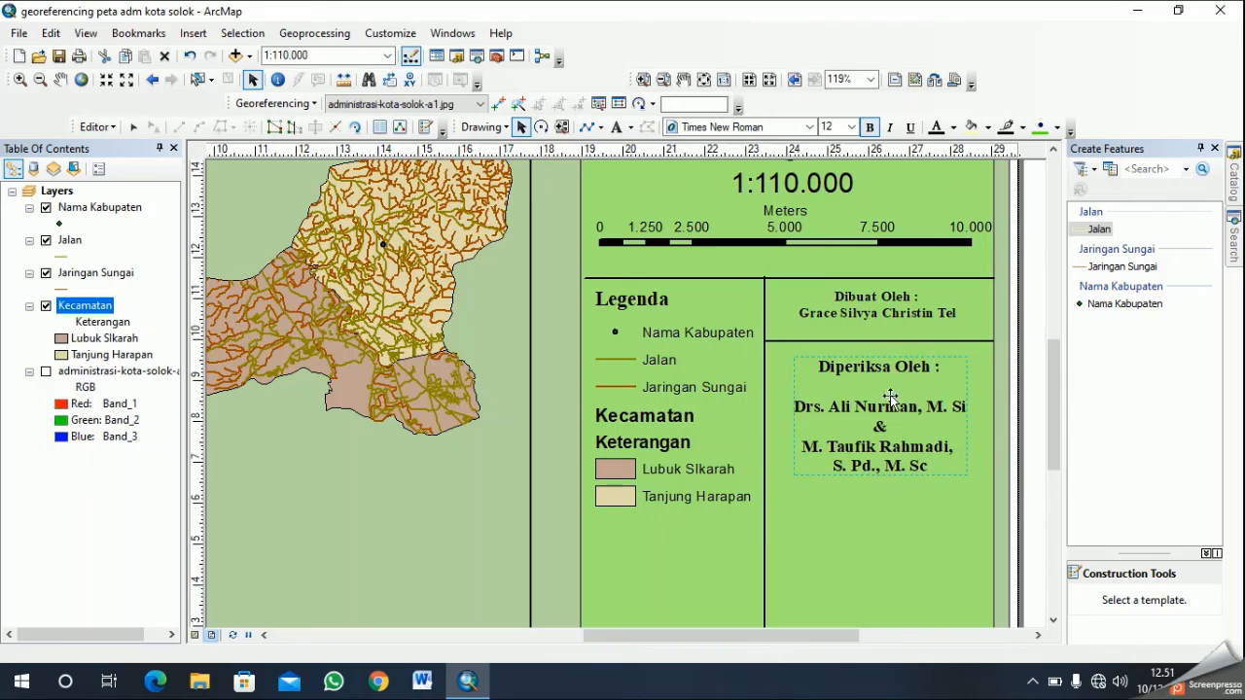
- Set the author credit's font size to 12 and re-center the credit in its compartment
{"action": "left_click", "coordinate": [864, 308]}
{"action": "right_click", "coordinate": [846, 303]}
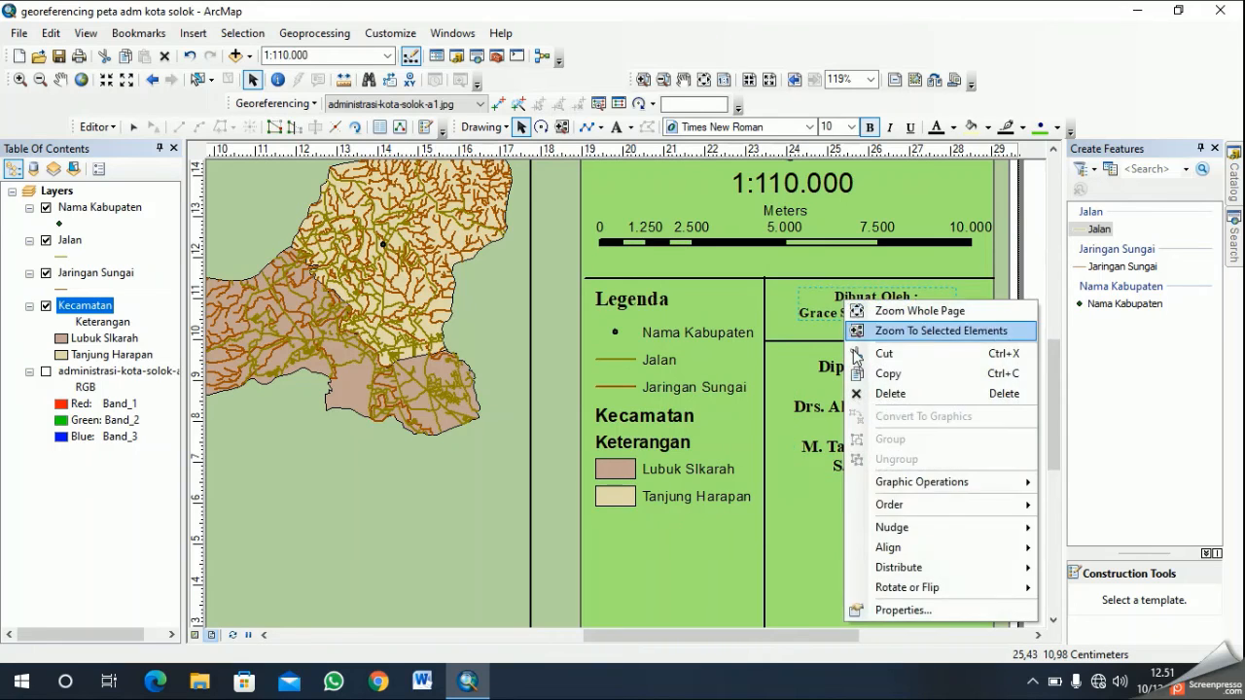
{"action": "left_click", "coordinate": [883, 609]}
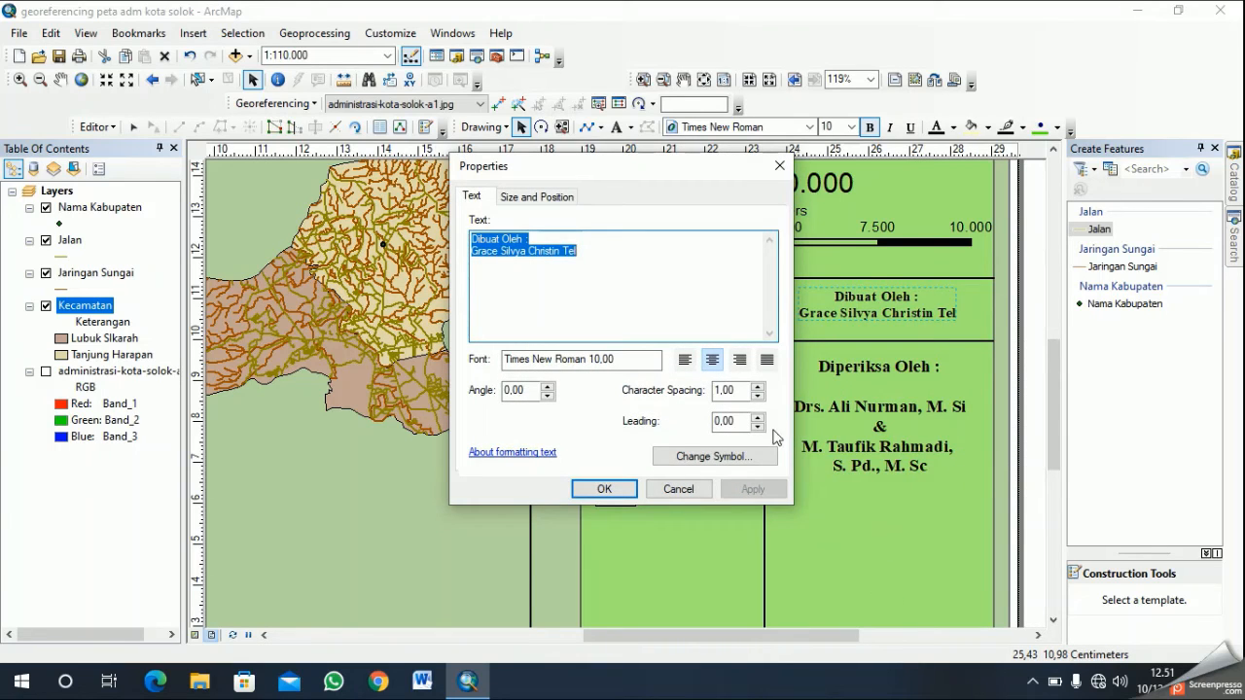
{"action": "left_click", "coordinate": [691, 463]}
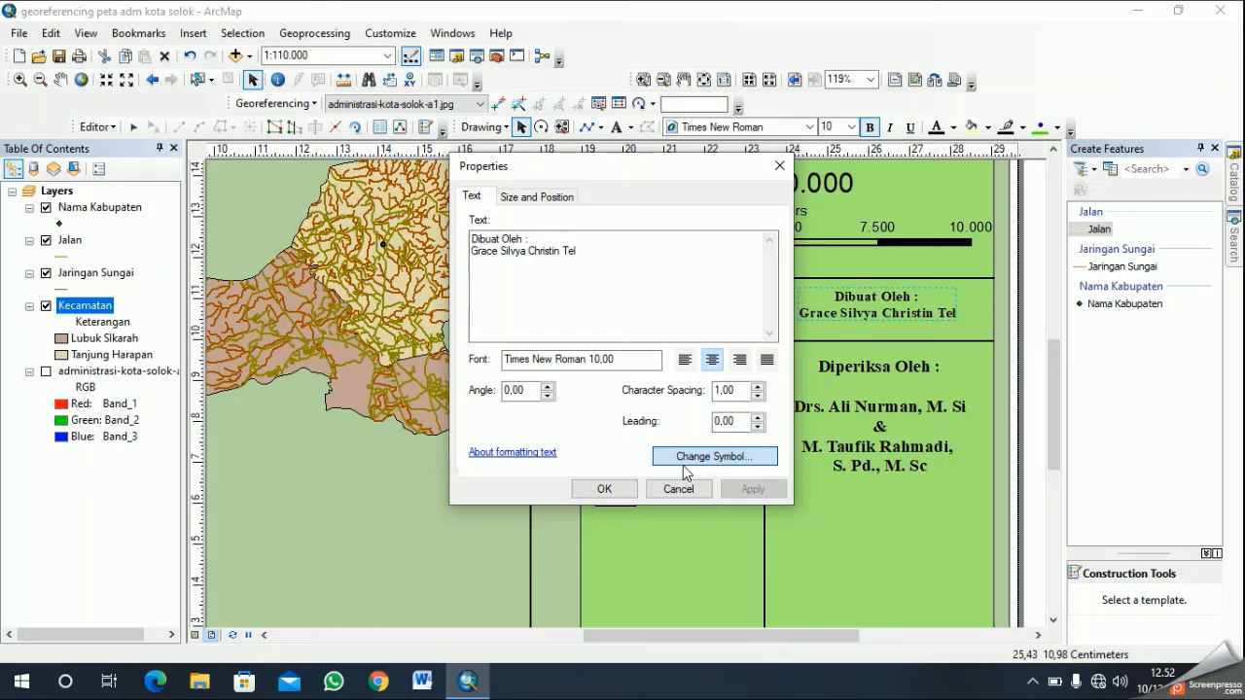
{"action": "left_click", "coordinate": [686, 467]}
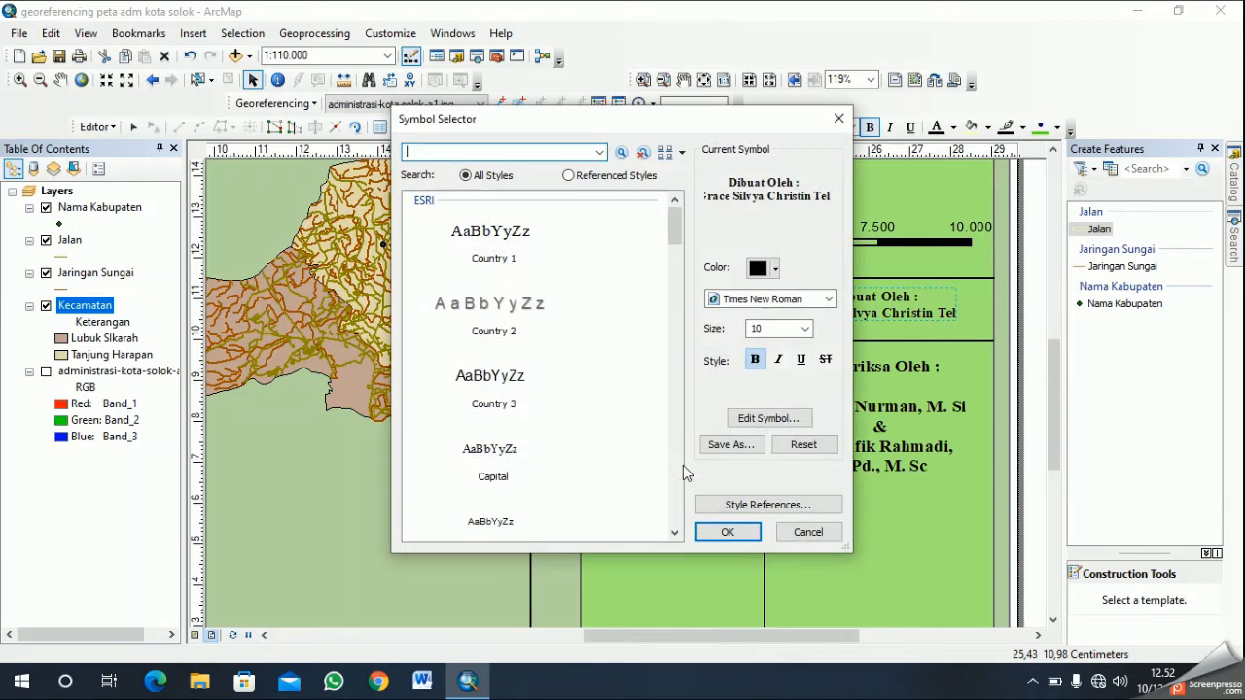
{"action": "left_click", "coordinate": [806, 328]}
{"action": "left_click", "coordinate": [764, 379]}
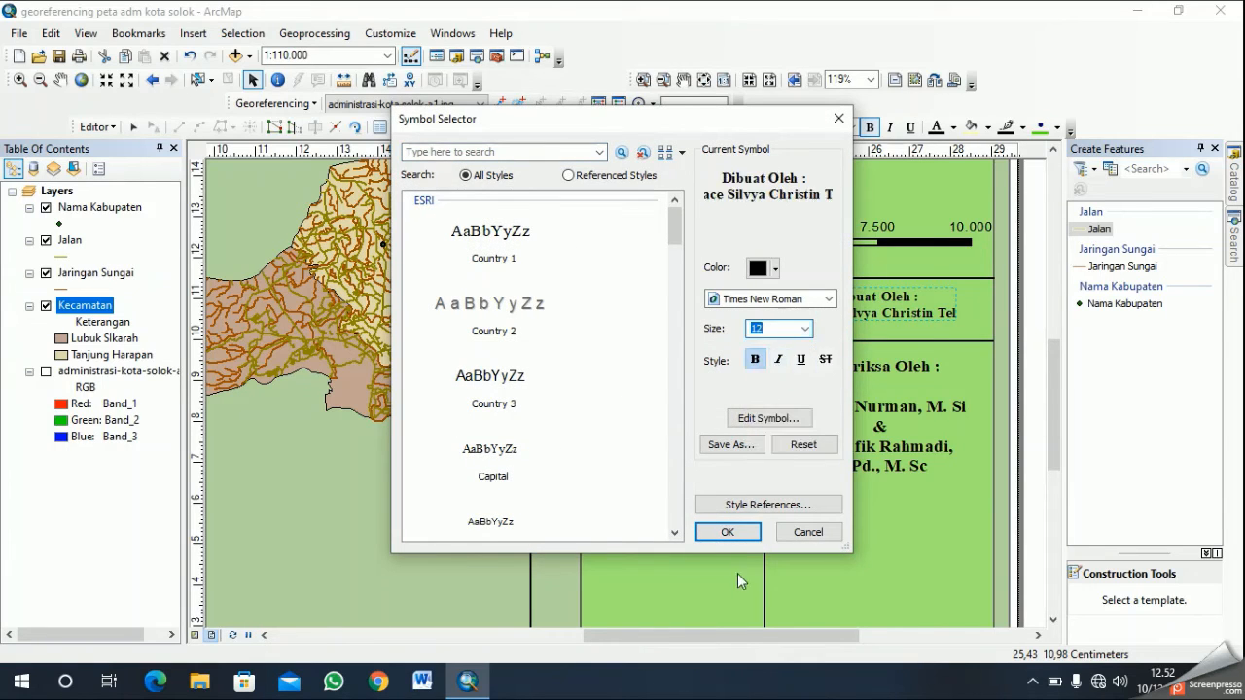
{"action": "left_click", "coordinate": [742, 538]}
{"action": "left_click", "coordinate": [603, 490]}
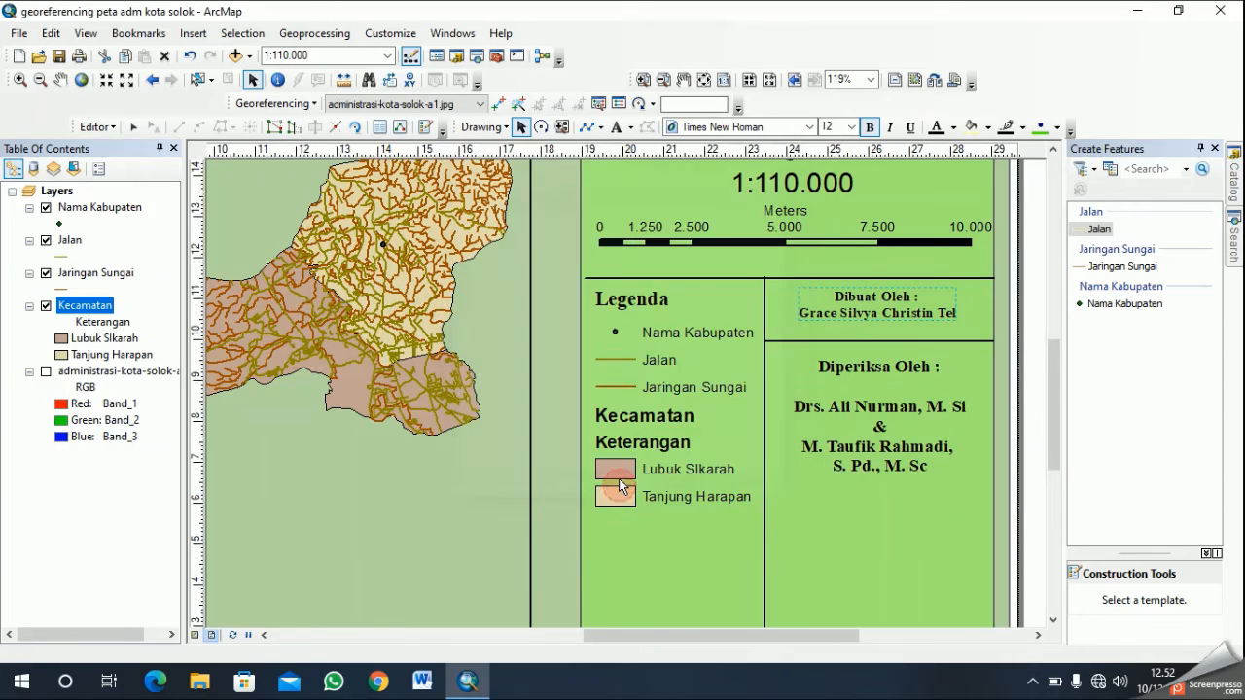
{"action": "left_click_drag", "start_coordinate": [886, 299], "coordinate": [892, 306]}
{"action": "left_click", "coordinate": [914, 536]}
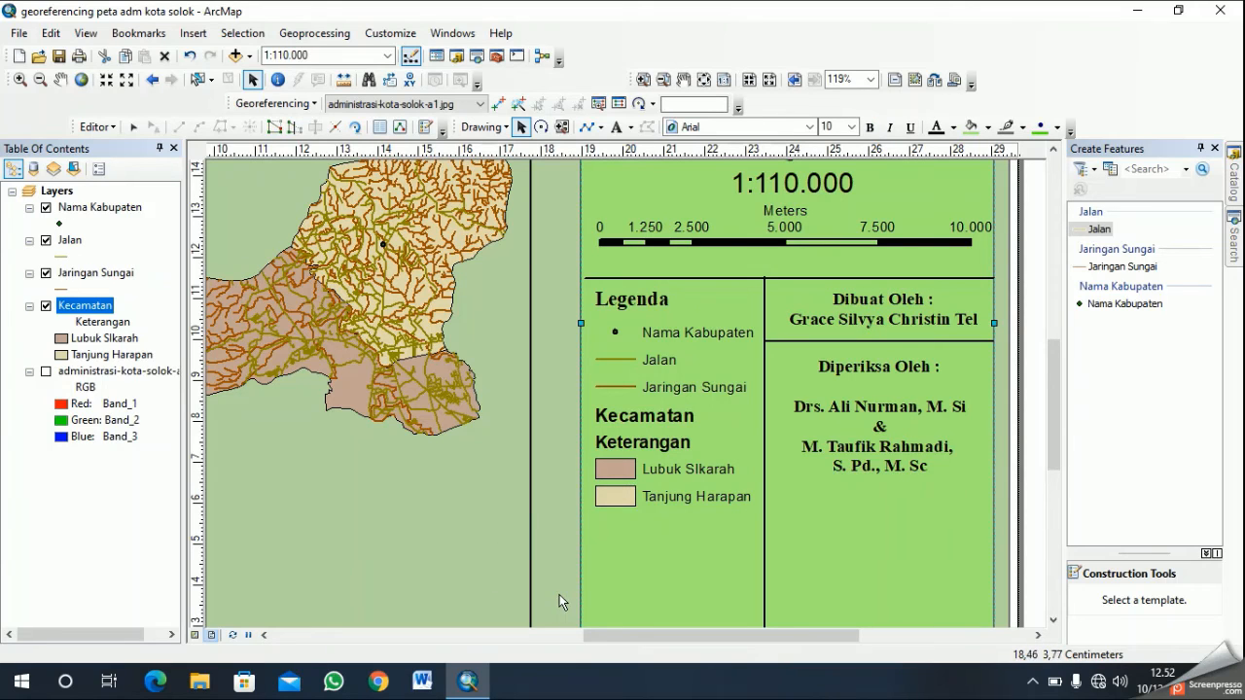
- Shift the reviewer credit and the divider above it slightly down, and re-center the author credit in its compartment
{"action": "scroll", "coordinate": [768, 617], "scroll_direction": "down", "scroll_amount": 3}
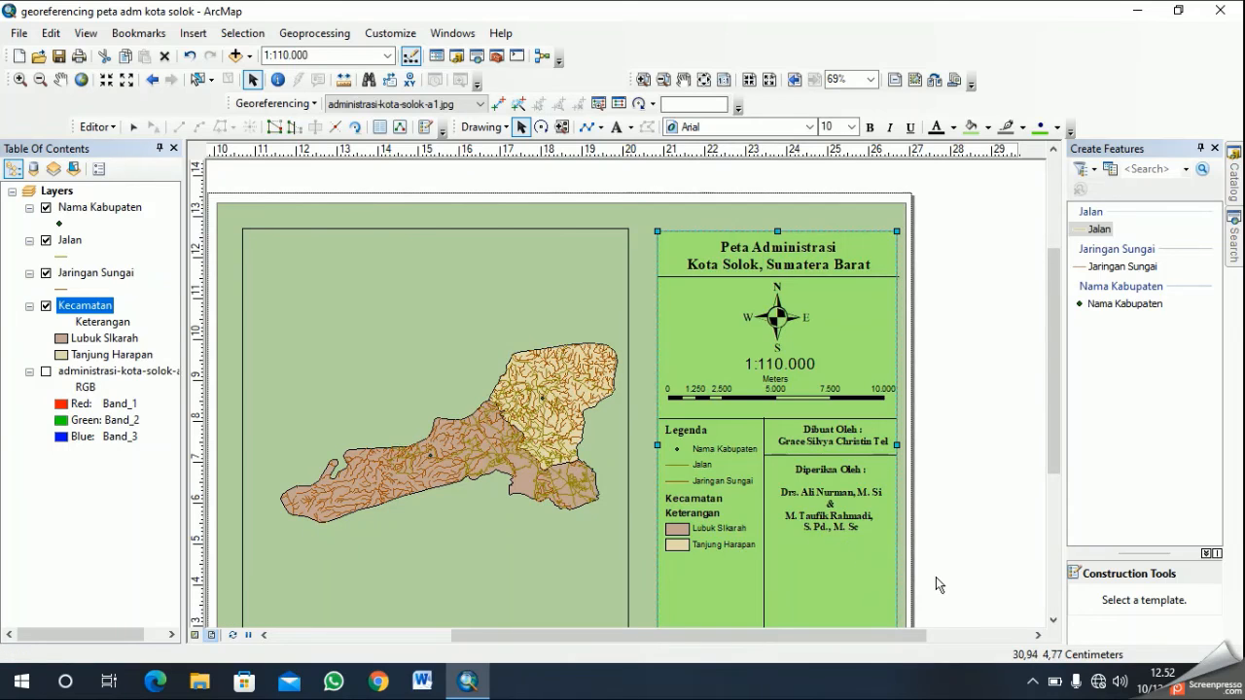
{"action": "left_click", "coordinate": [844, 494]}
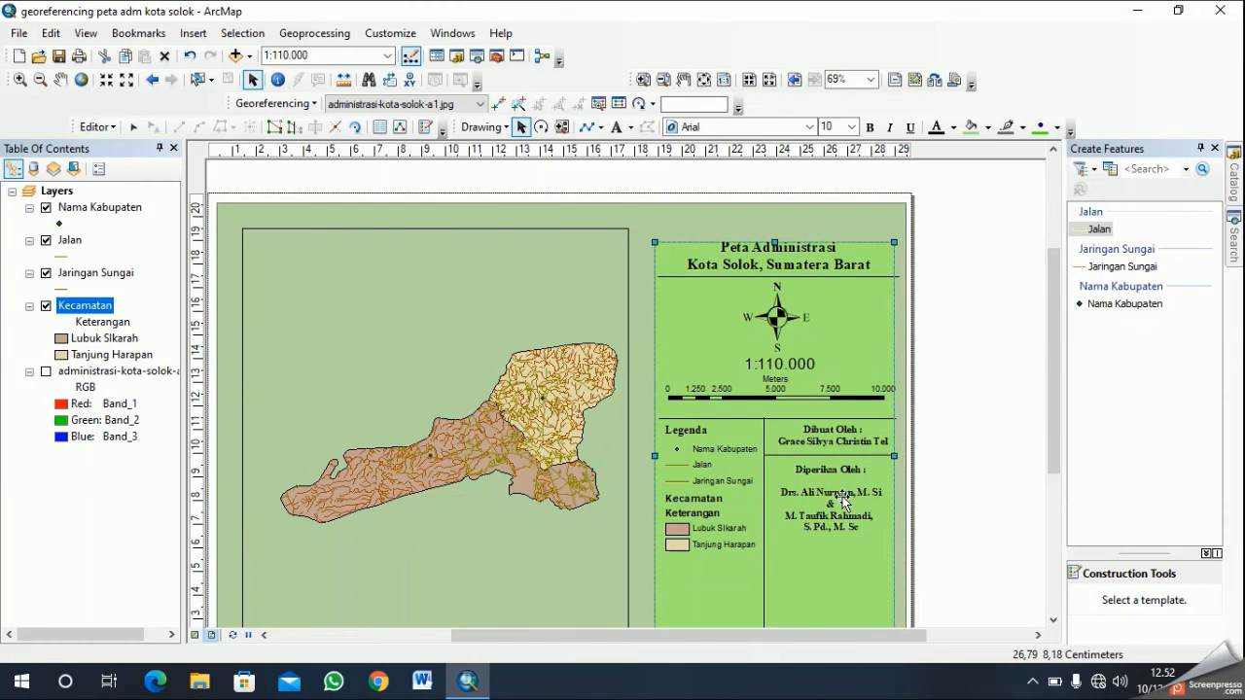
{"action": "left_click", "coordinate": [840, 481]}
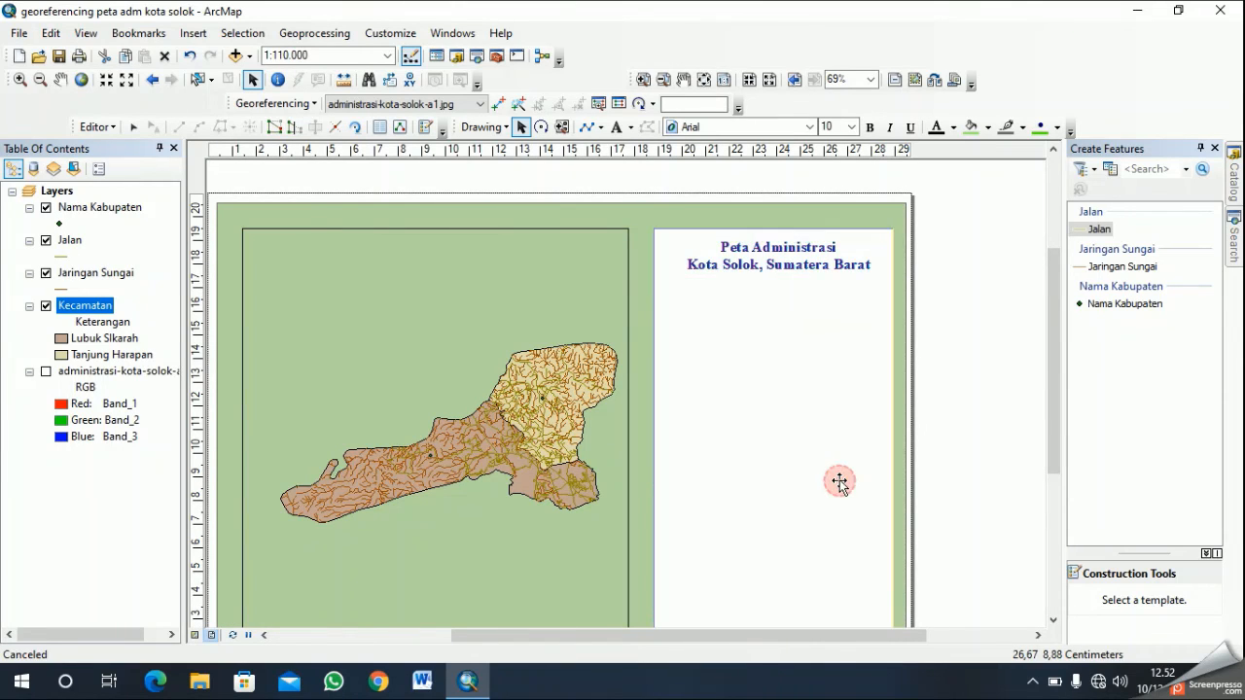
{"action": "left_click", "coordinate": [837, 512]}
{"action": "left_click", "coordinate": [818, 497]}
{"action": "left_click", "coordinate": [825, 495]}
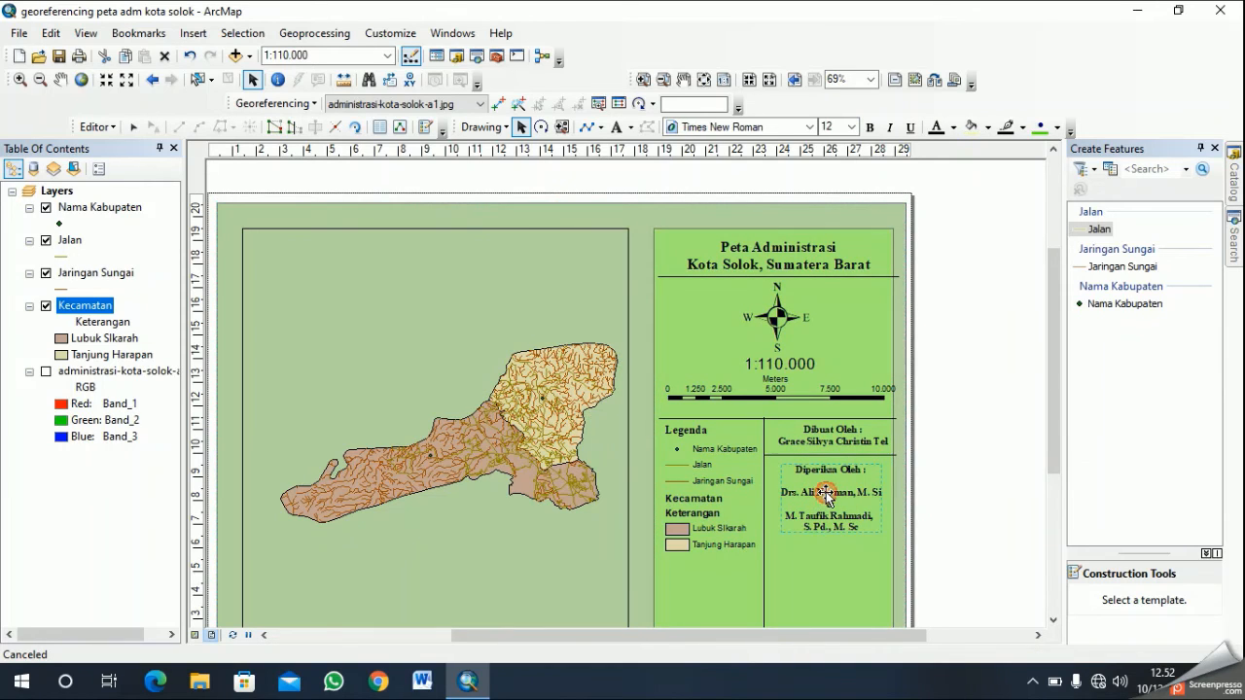
{"action": "left_click_drag", "start_coordinate": [828, 494], "coordinate": [826, 520]}
{"action": "left_click", "coordinate": [825, 455]}
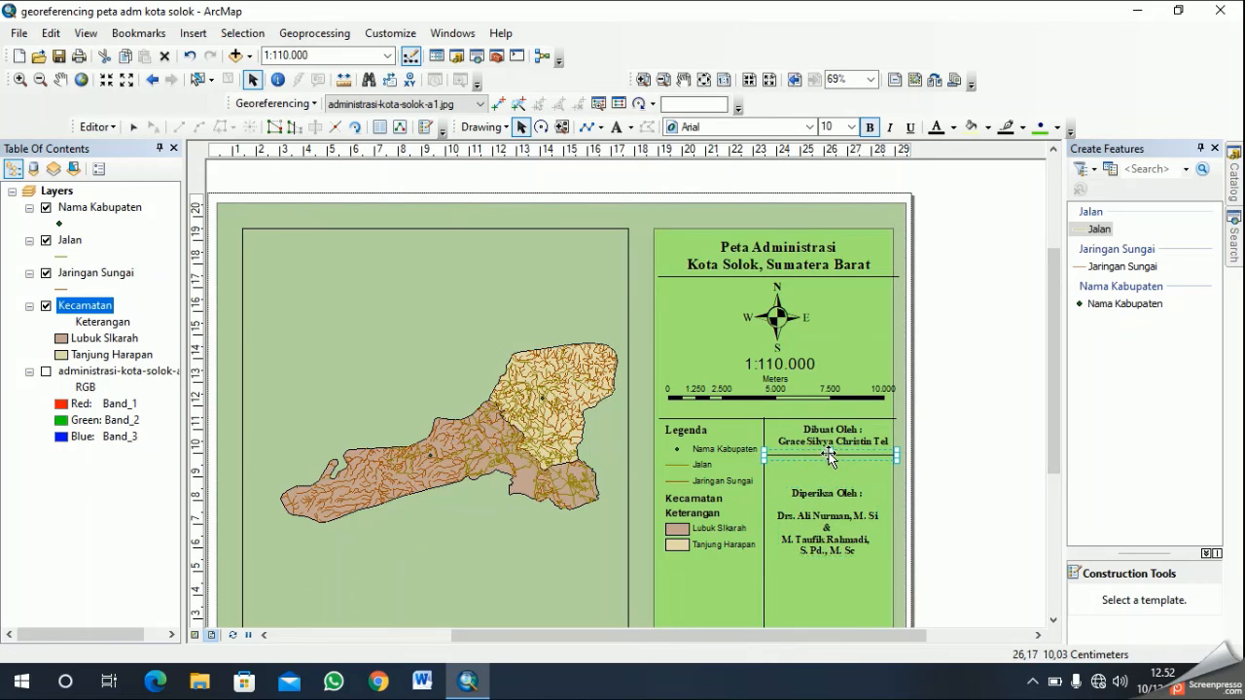
{"action": "mouse_move", "coordinate": [828, 456]}
{"action": "left_mouse_down"}
{"action": "mouse_move", "coordinate": [830, 439]}
{"action": "mouse_move", "coordinate": [828, 457]}
{"action": "mouse_move", "coordinate": [840, 451]}
{"action": "left_mouse_up"}
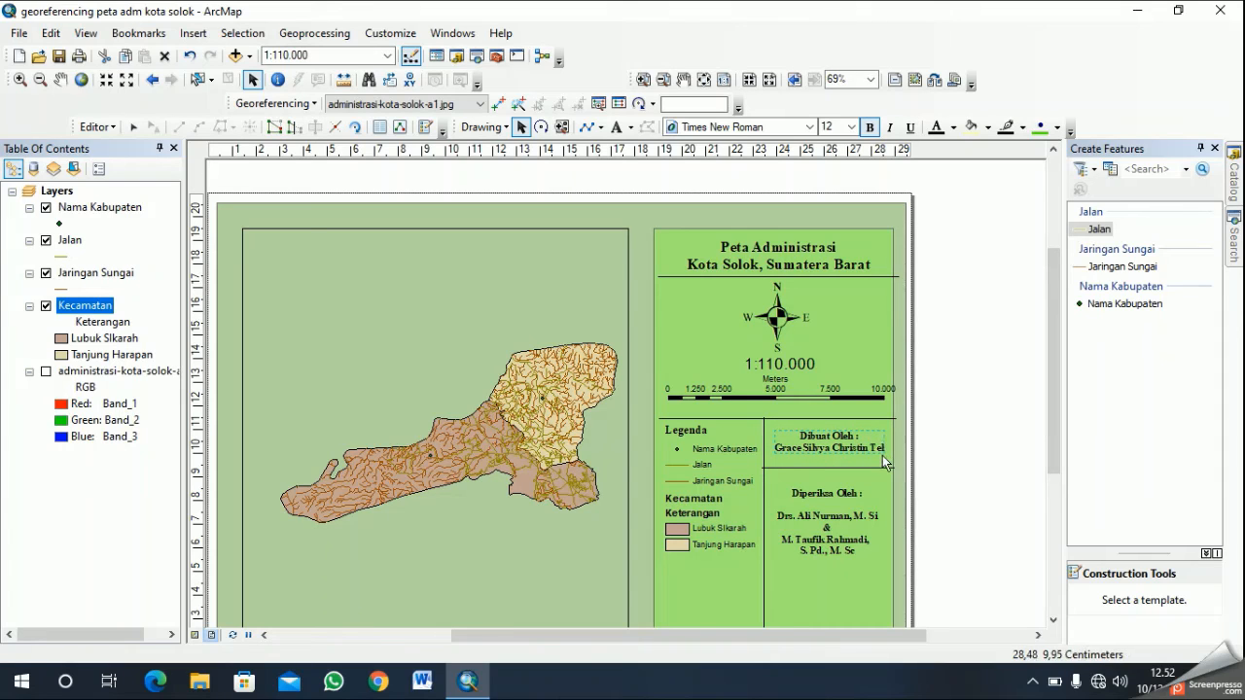
- Add the author's ID number as a new line below the name in the author credit
{"action": "left_click", "coordinate": [844, 449]}
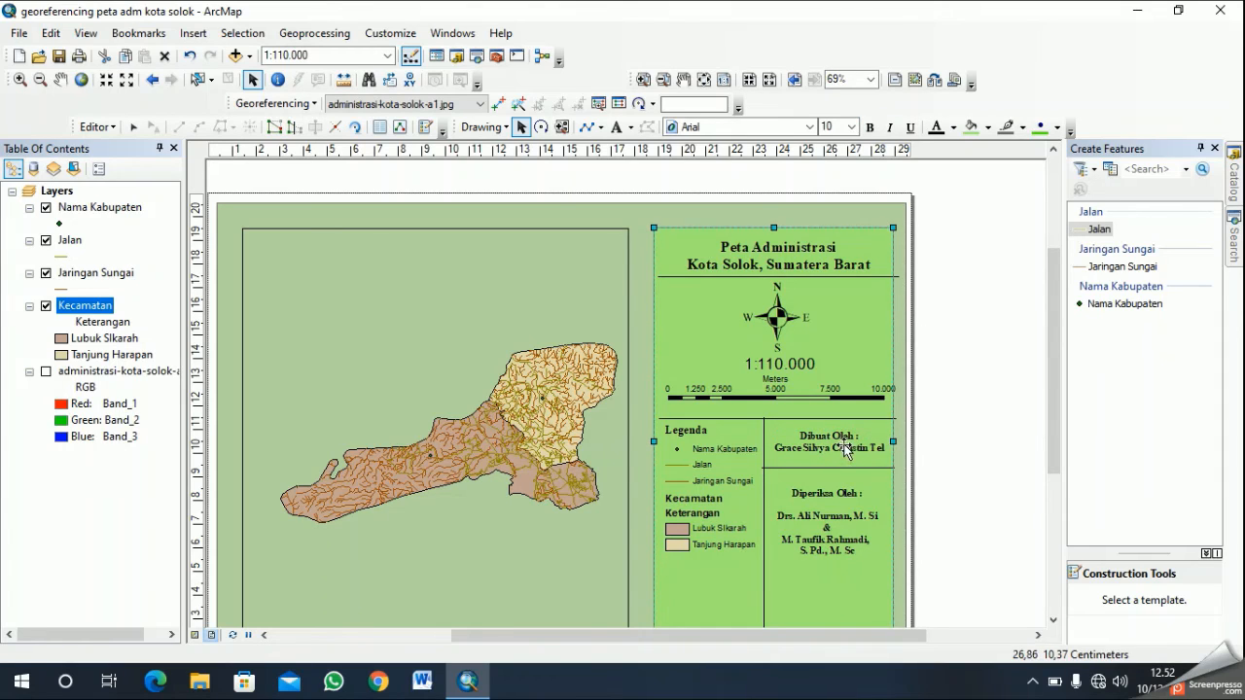
{"action": "left_click", "coordinate": [832, 448]}
{"action": "right_click", "coordinate": [813, 441]}
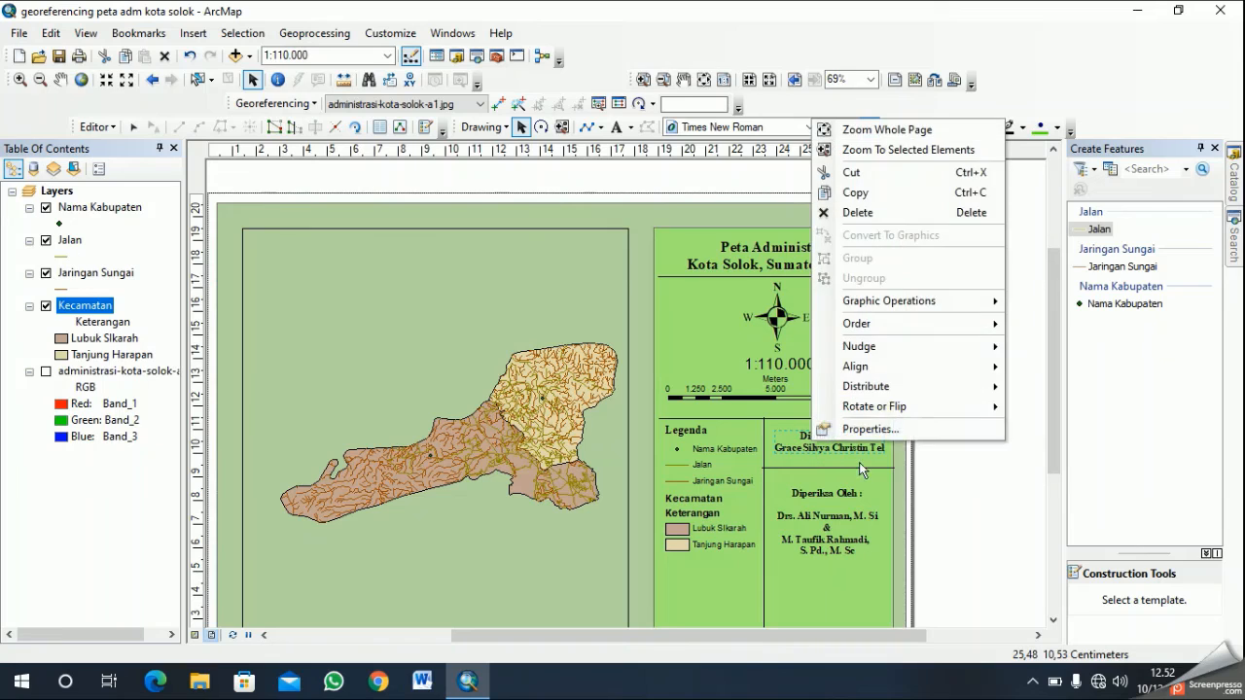
{"action": "left_click", "coordinate": [866, 428]}
{"action": "left_click", "coordinate": [609, 268]}
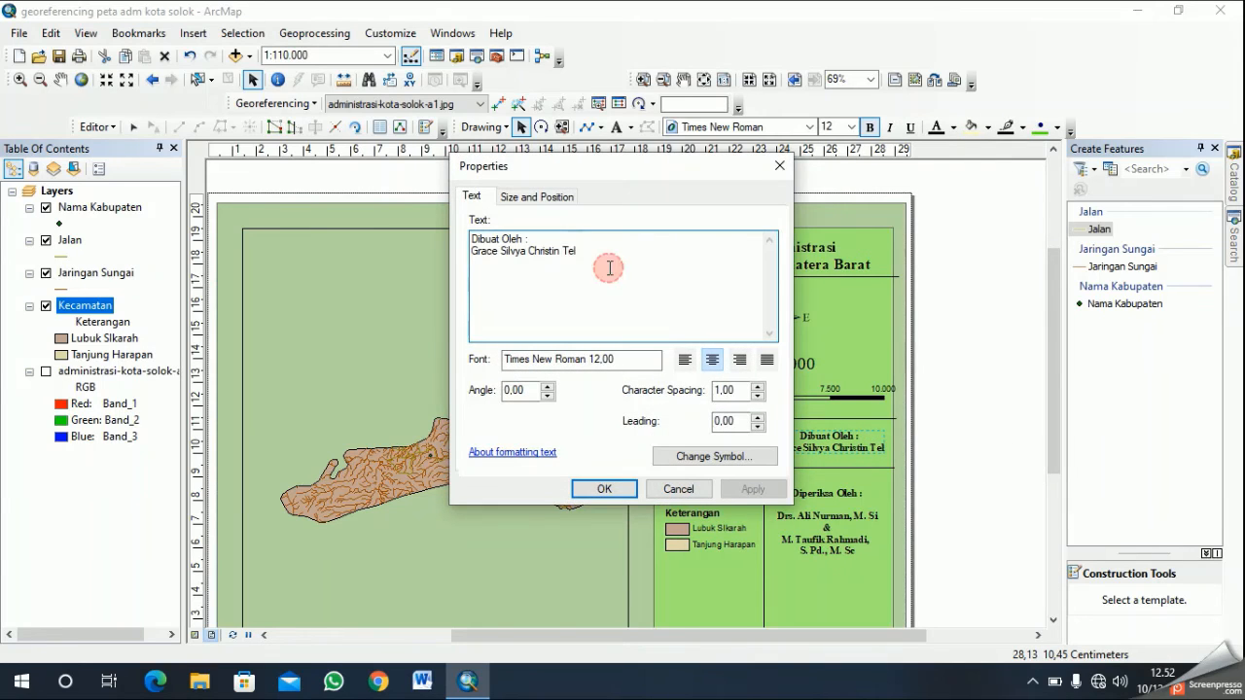
{"action": "key", "text": "Return"}
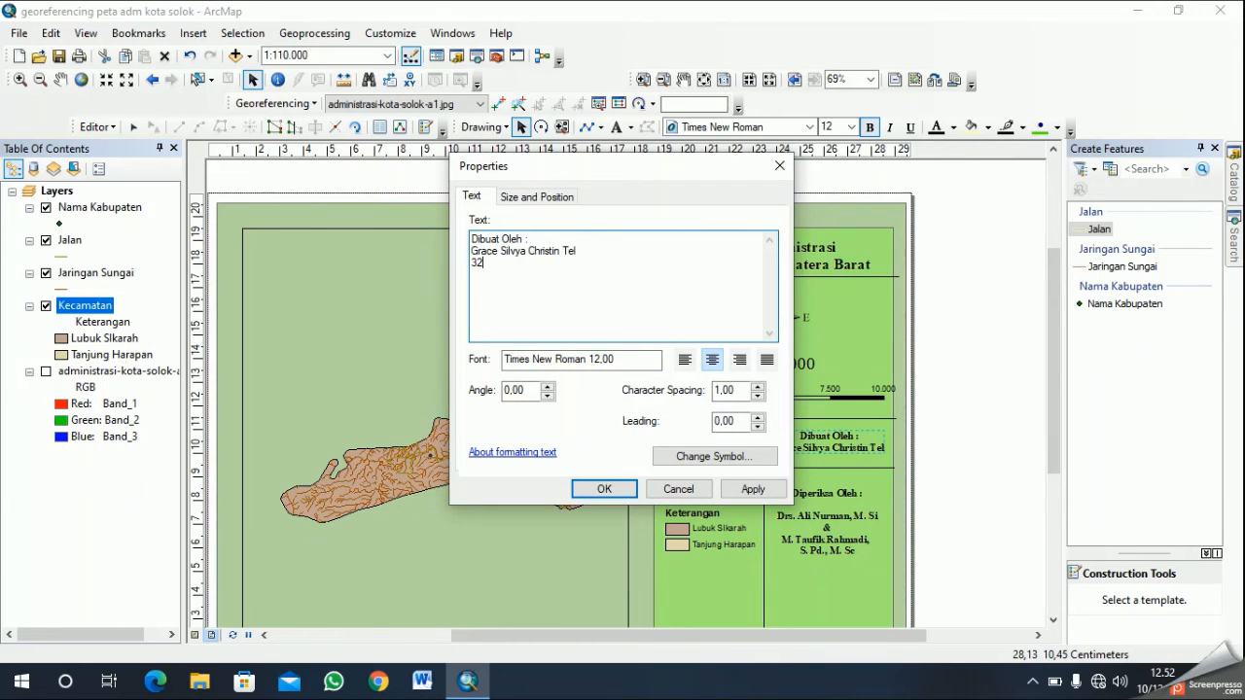
{"action": "left_click", "coordinate": [597, 490]}
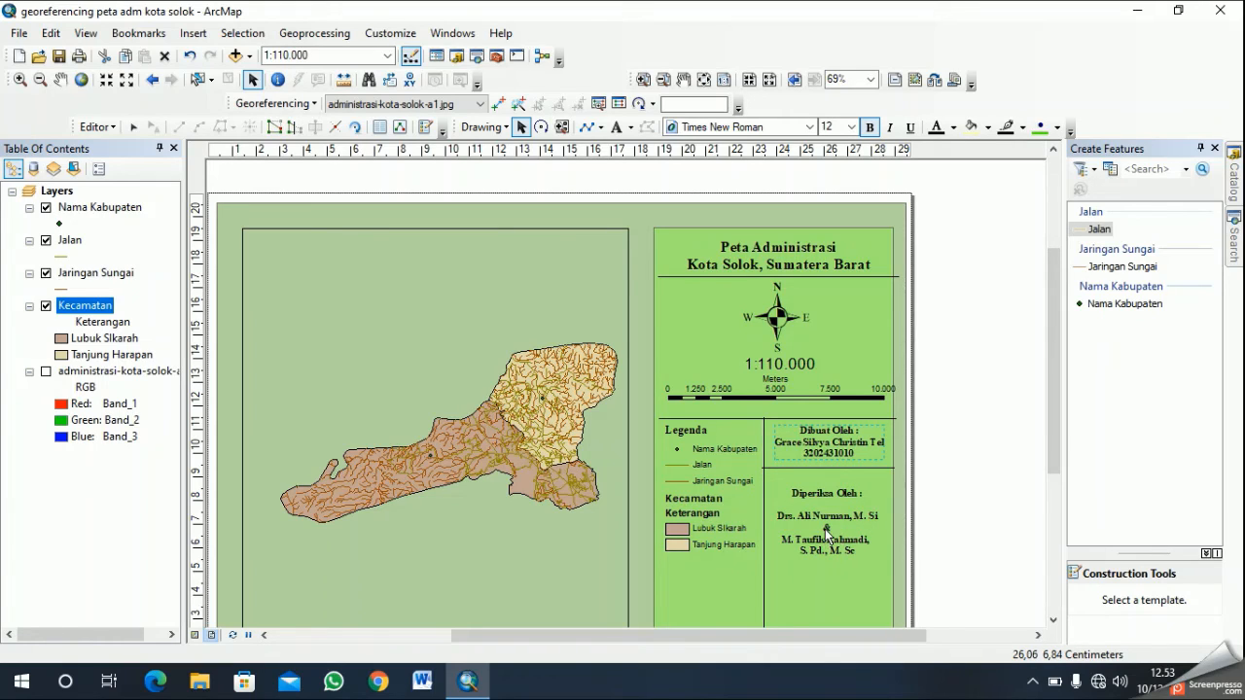
- Insert a blank line between "Dibuat Oleh :" and the author's name in the author credit
{"action": "left_click", "coordinate": [1053, 619]}
{"action": "left_click", "coordinate": [1053, 620]}
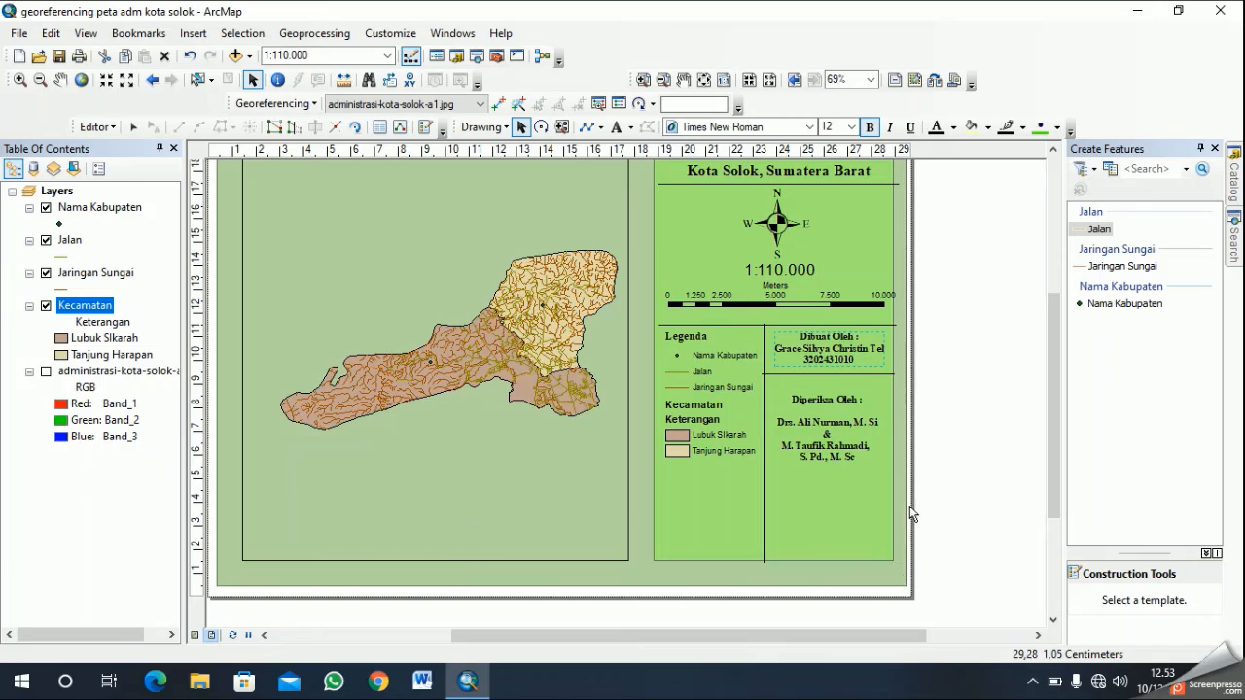
{"action": "left_click", "coordinate": [855, 338]}
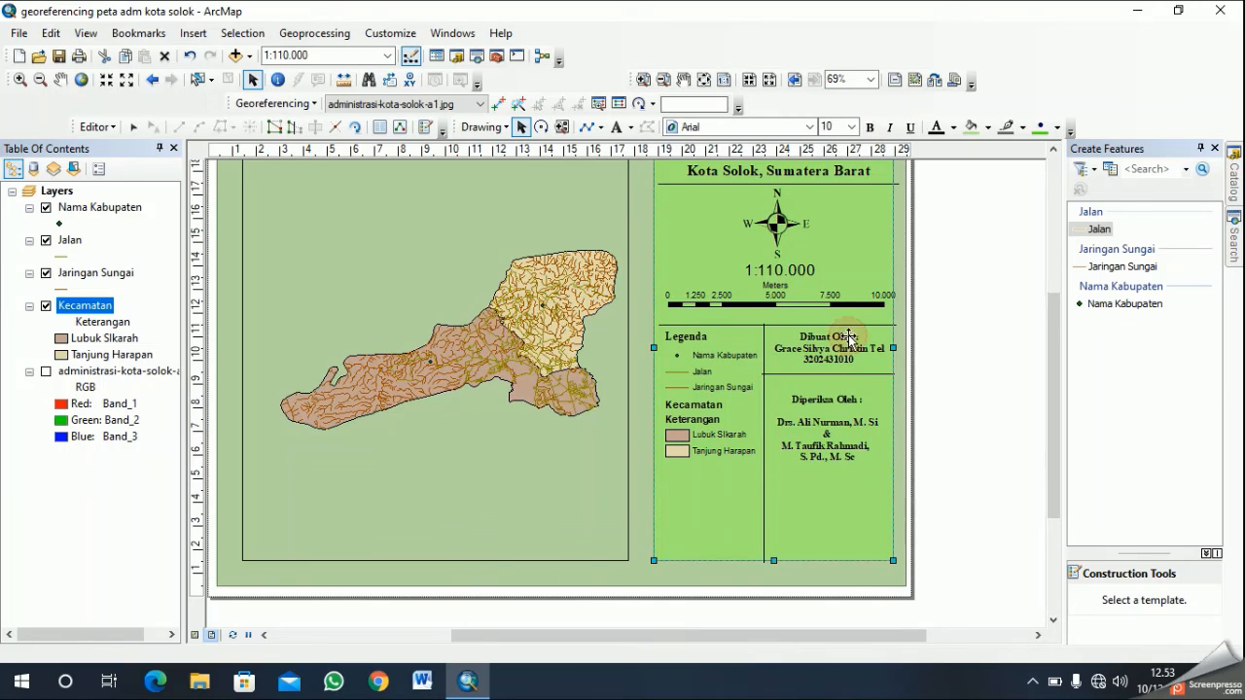
{"action": "left_click", "coordinate": [851, 338]}
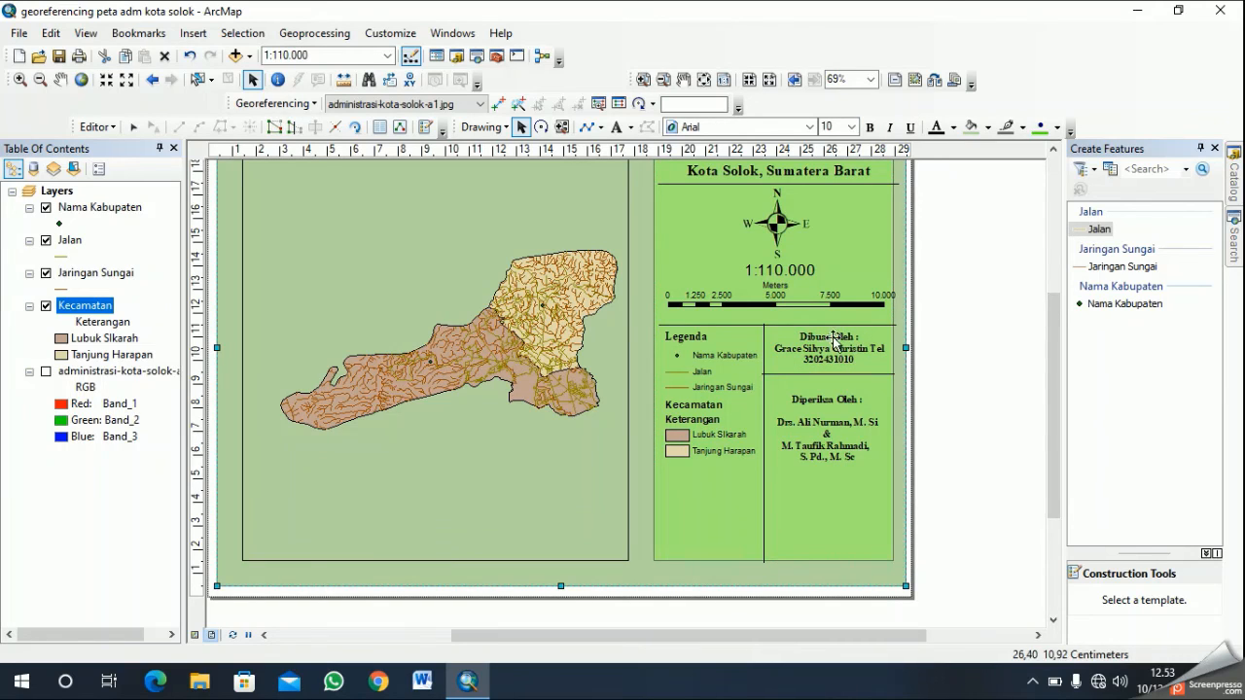
{"action": "left_click", "coordinate": [839, 337]}
{"action": "right_click", "coordinate": [838, 337]}
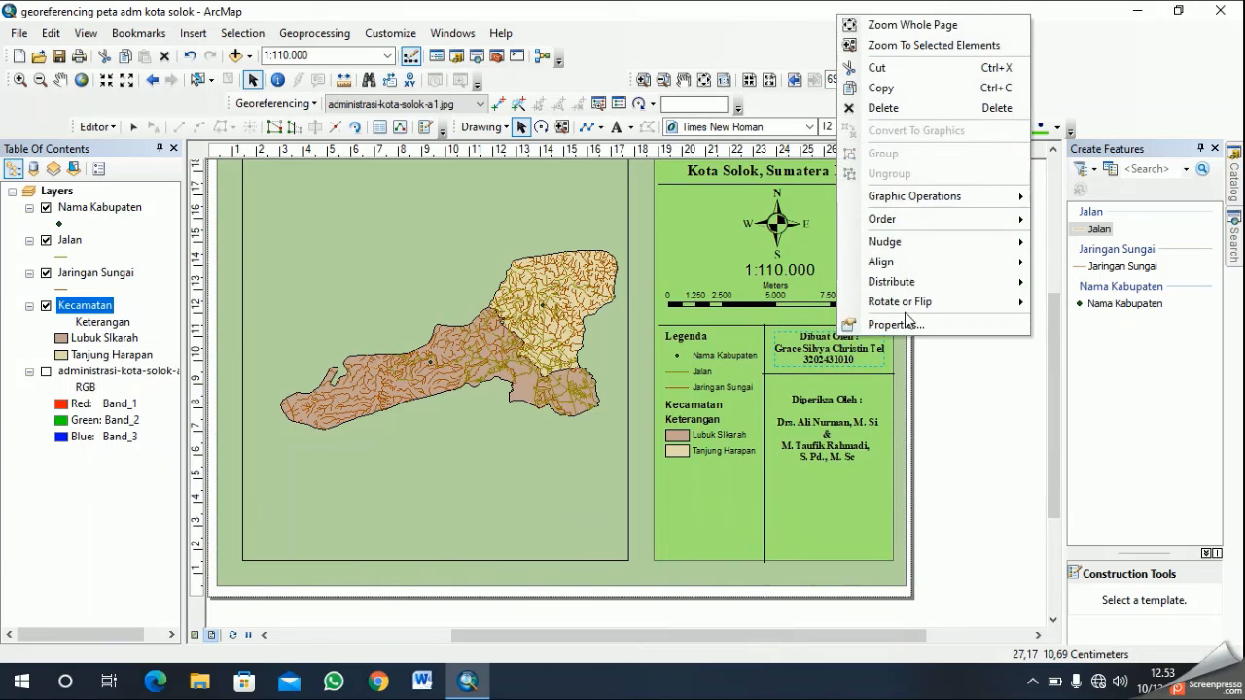
{"action": "left_click", "coordinate": [896, 324]}
{"action": "left_click", "coordinate": [550, 234]}
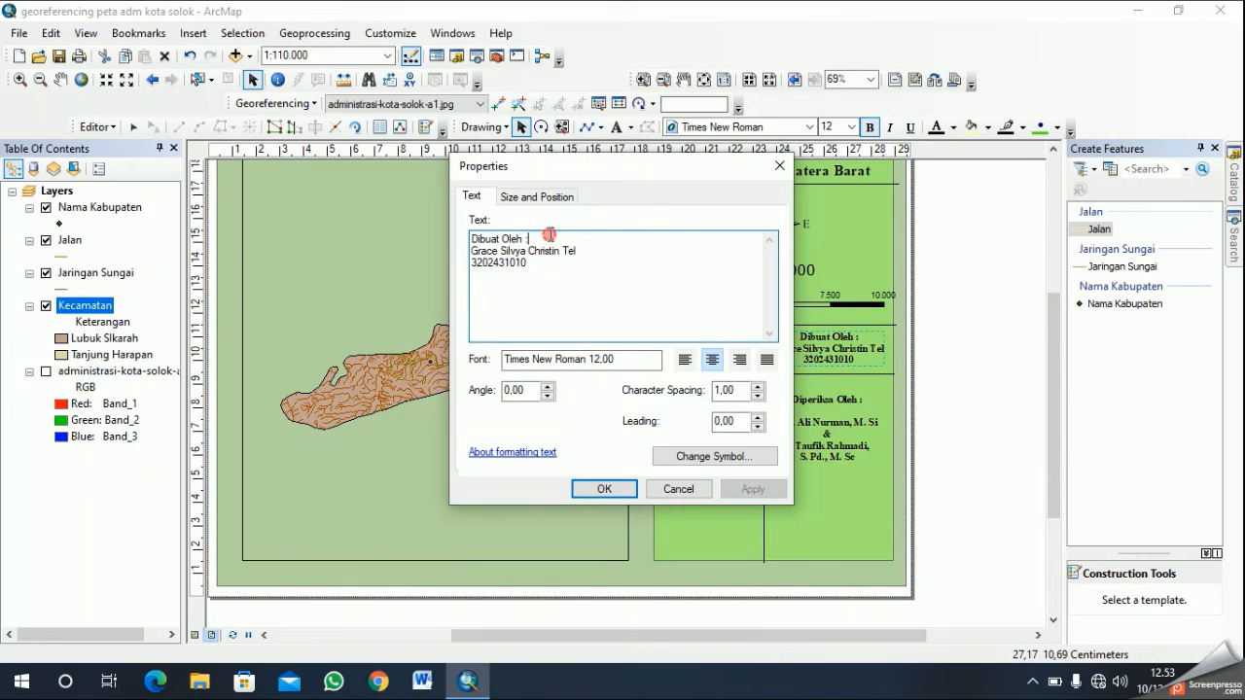
{"action": "key", "text": "Return"}
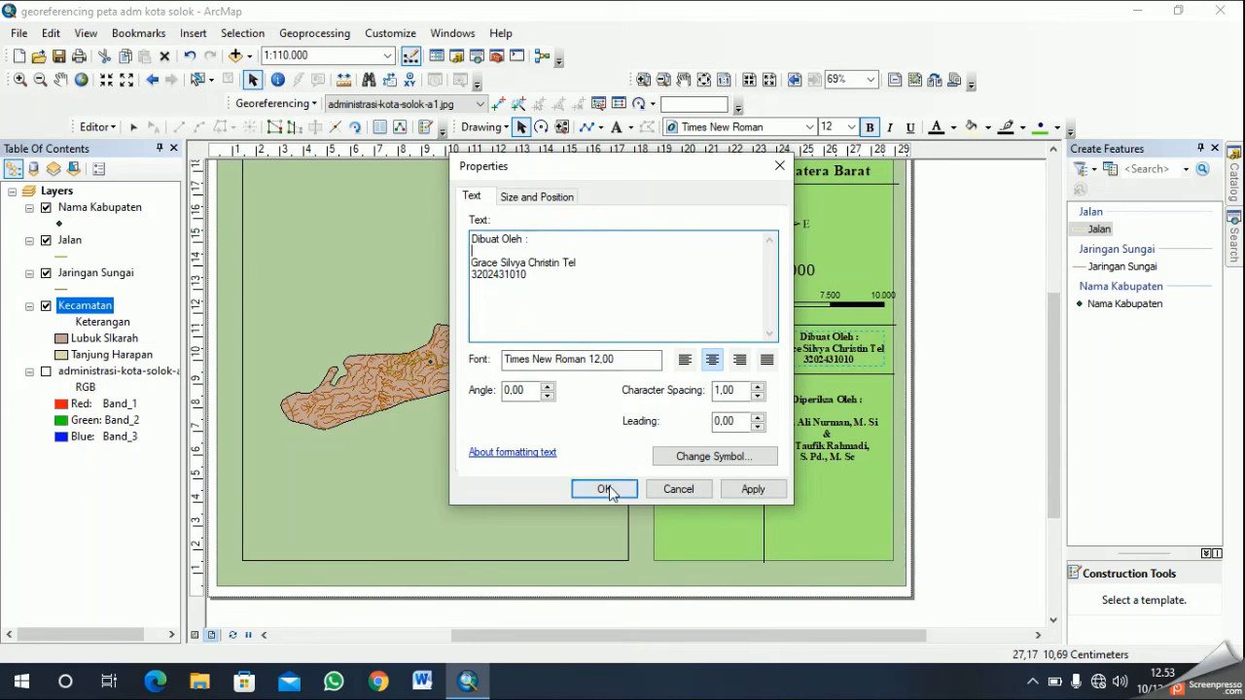
{"action": "left_click", "coordinate": [604, 489]}
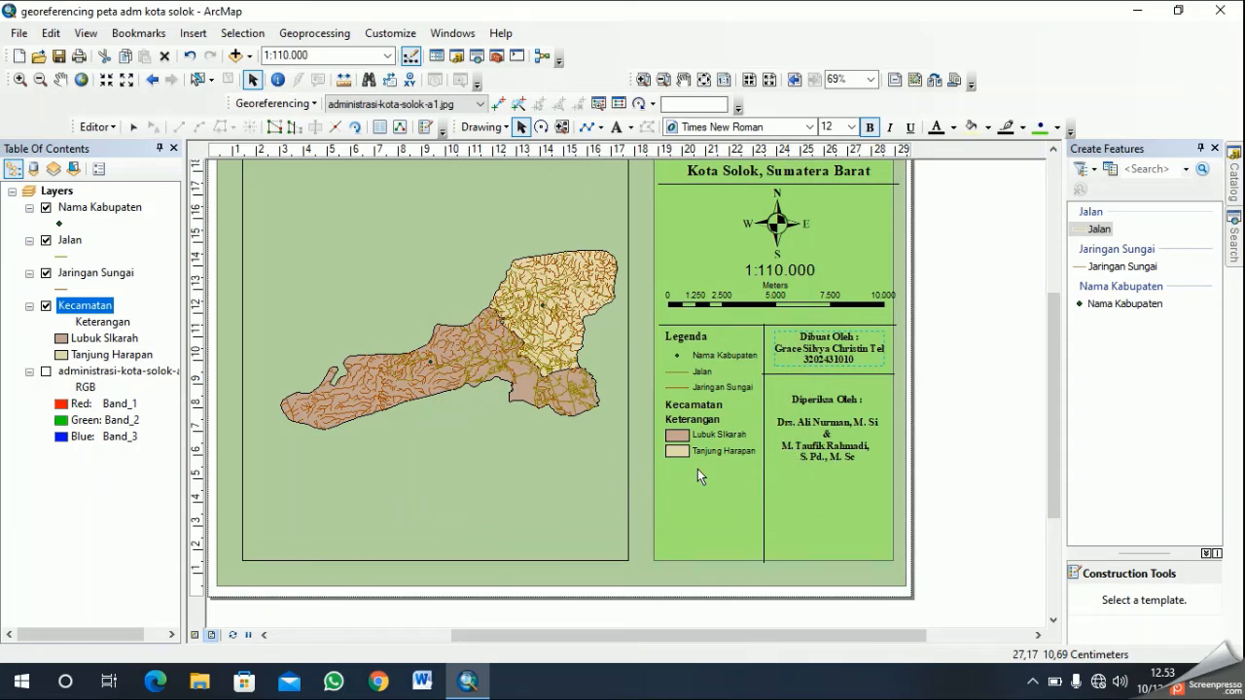
- Lower the divider between the two credits slightly and move the author credit down to center it in its compartment
{"action": "left_click", "coordinate": [847, 373]}
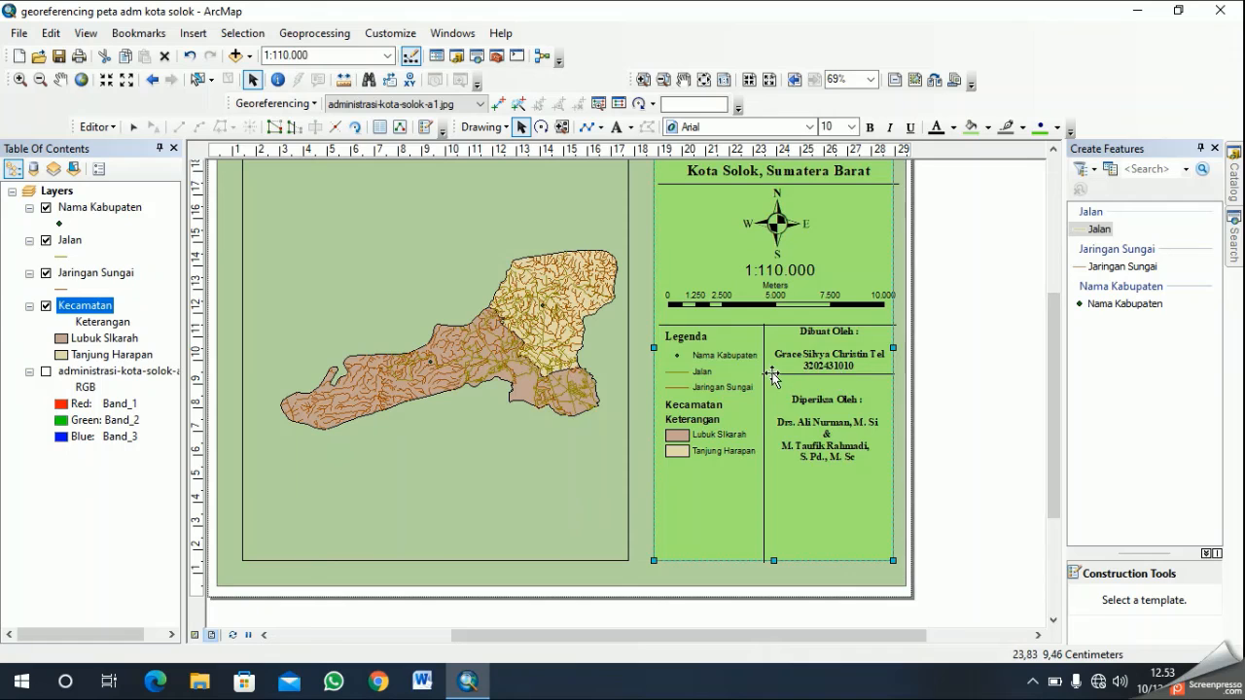
{"action": "left_click", "coordinate": [790, 373]}
{"action": "left_click", "coordinate": [794, 374]}
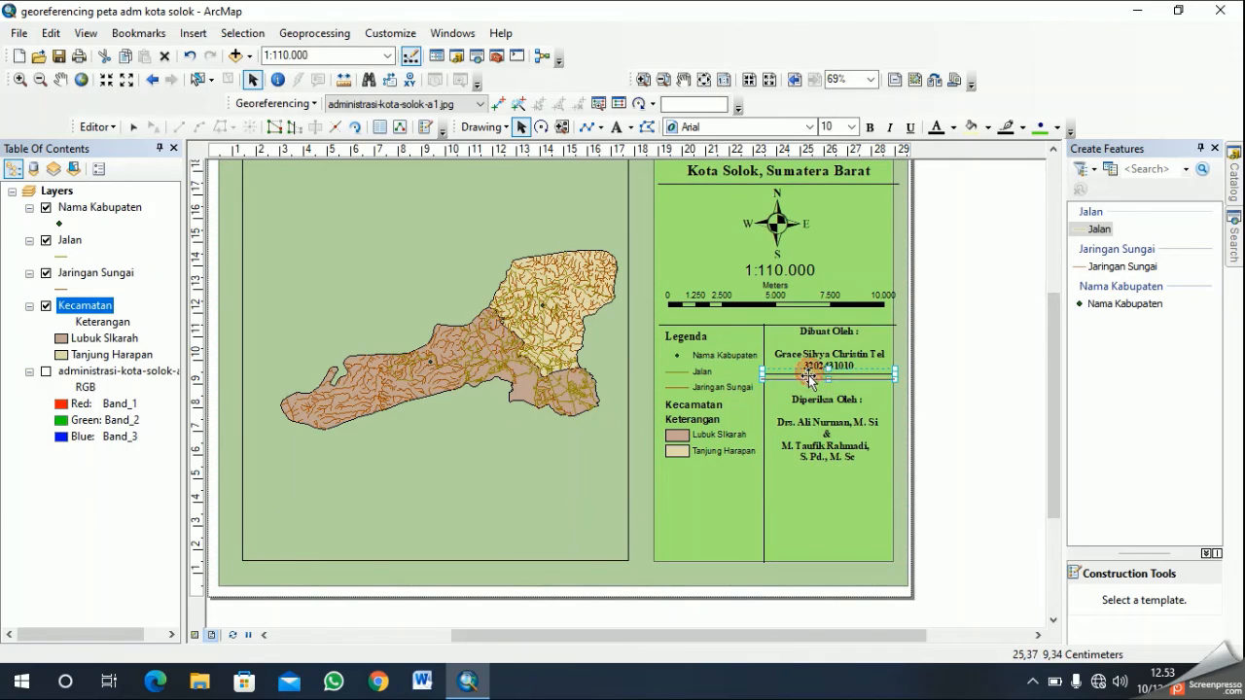
{"action": "left_click", "coordinate": [828, 356]}
{"action": "left_click_drag", "start_coordinate": [828, 356], "coordinate": [825, 353]}
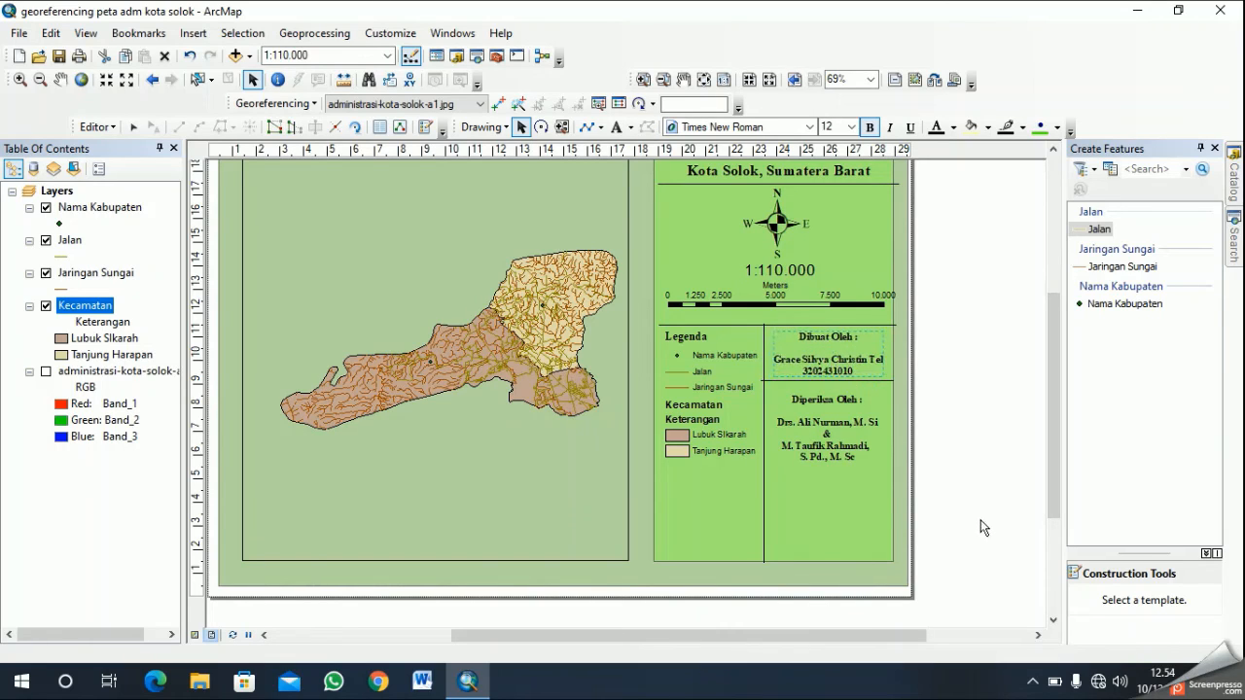
- Draw a horizontal divider line about 5.5 cm long below the reviewer credit, from the vertical divider to the panel's edge
{"action": "left_click", "coordinate": [850, 492]}
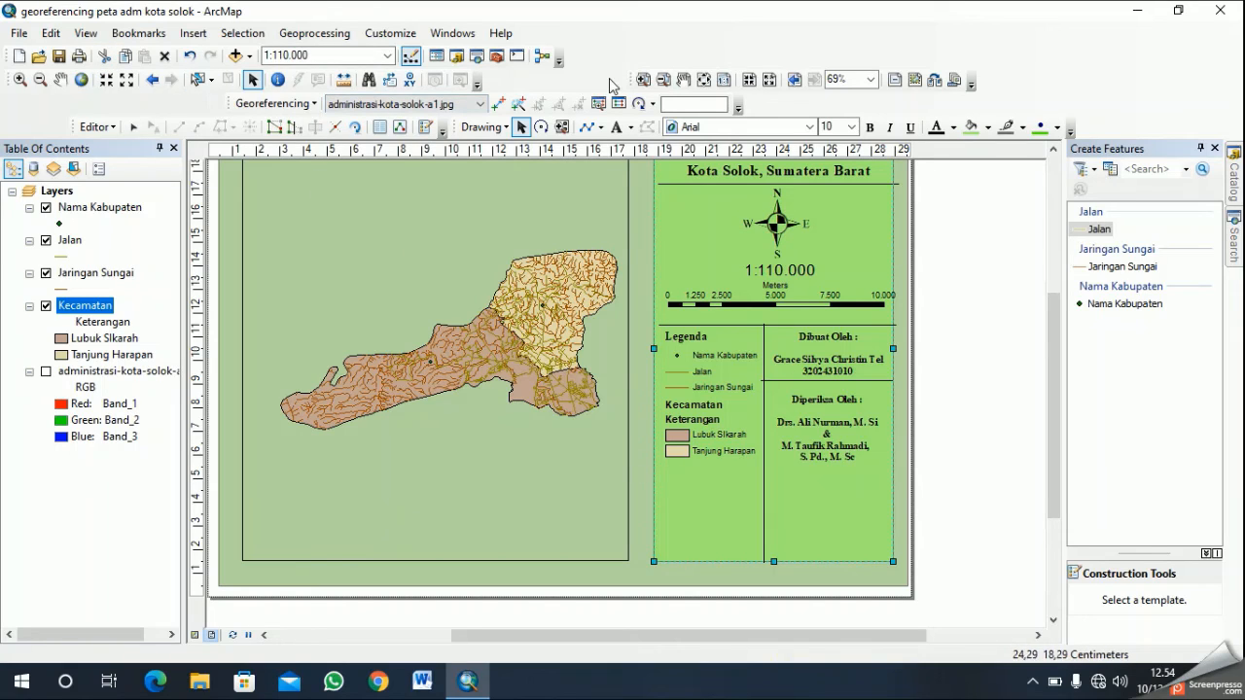
{"action": "left_click", "coordinate": [587, 126]}
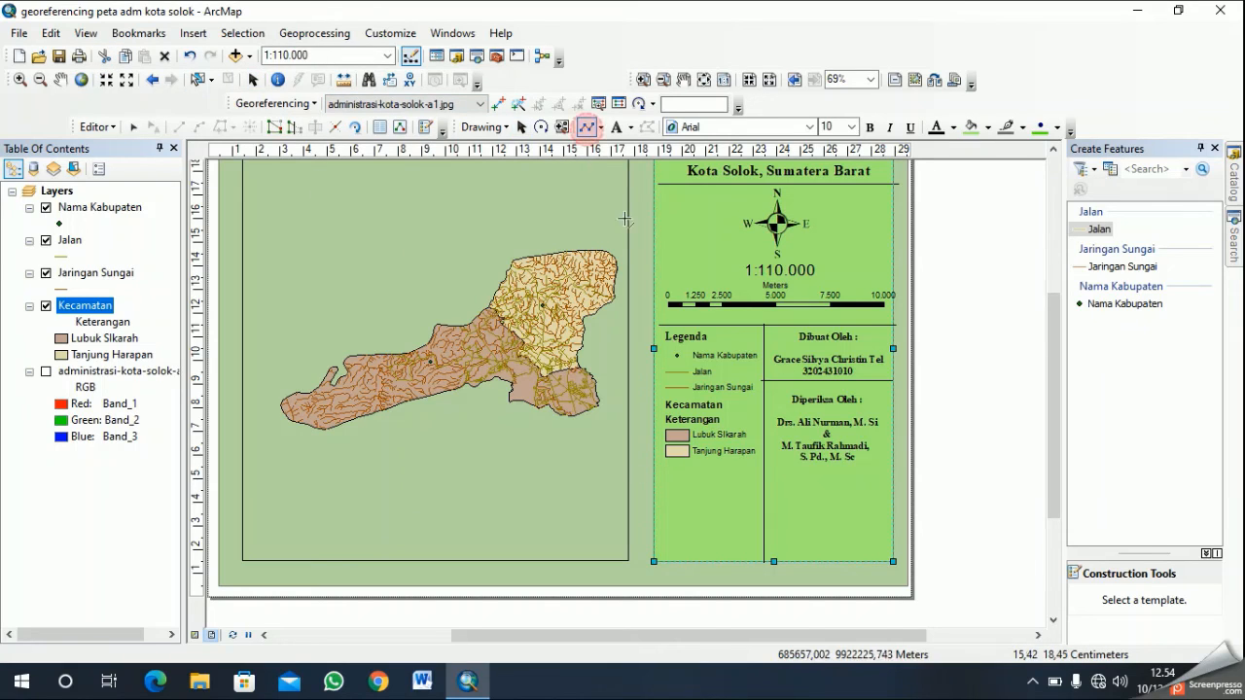
{"action": "left_click", "coordinate": [763, 474]}
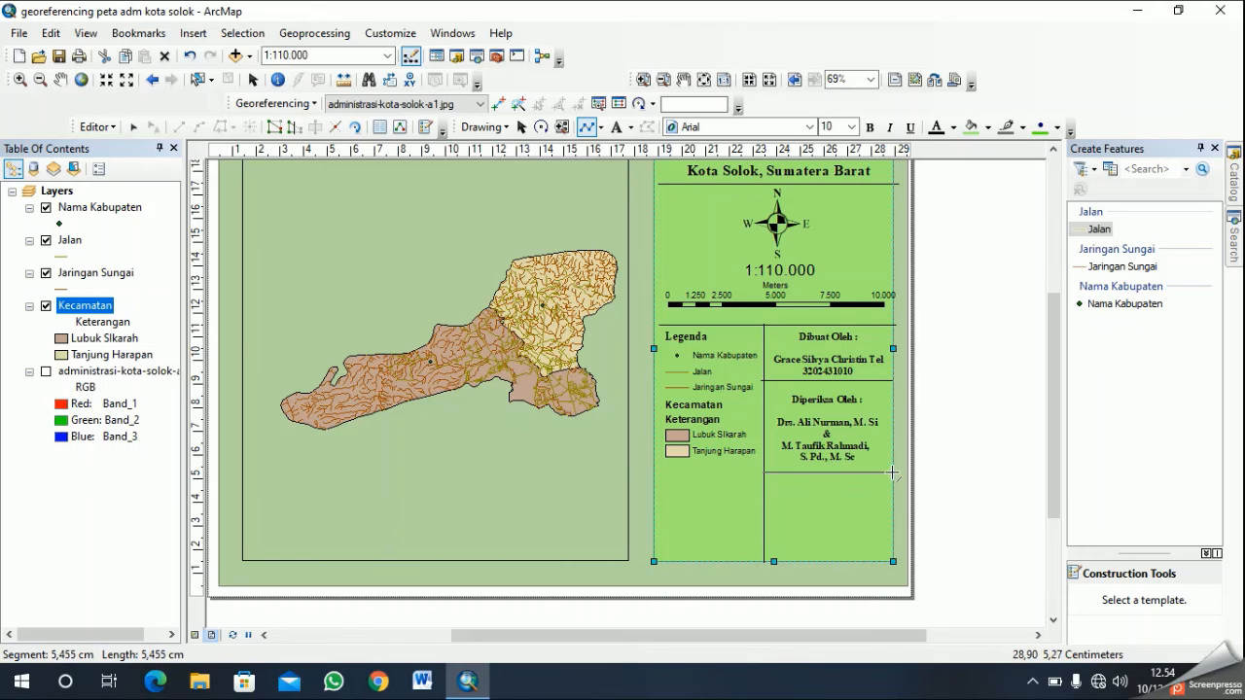
{"action": "double_click", "coordinate": [893, 474]}
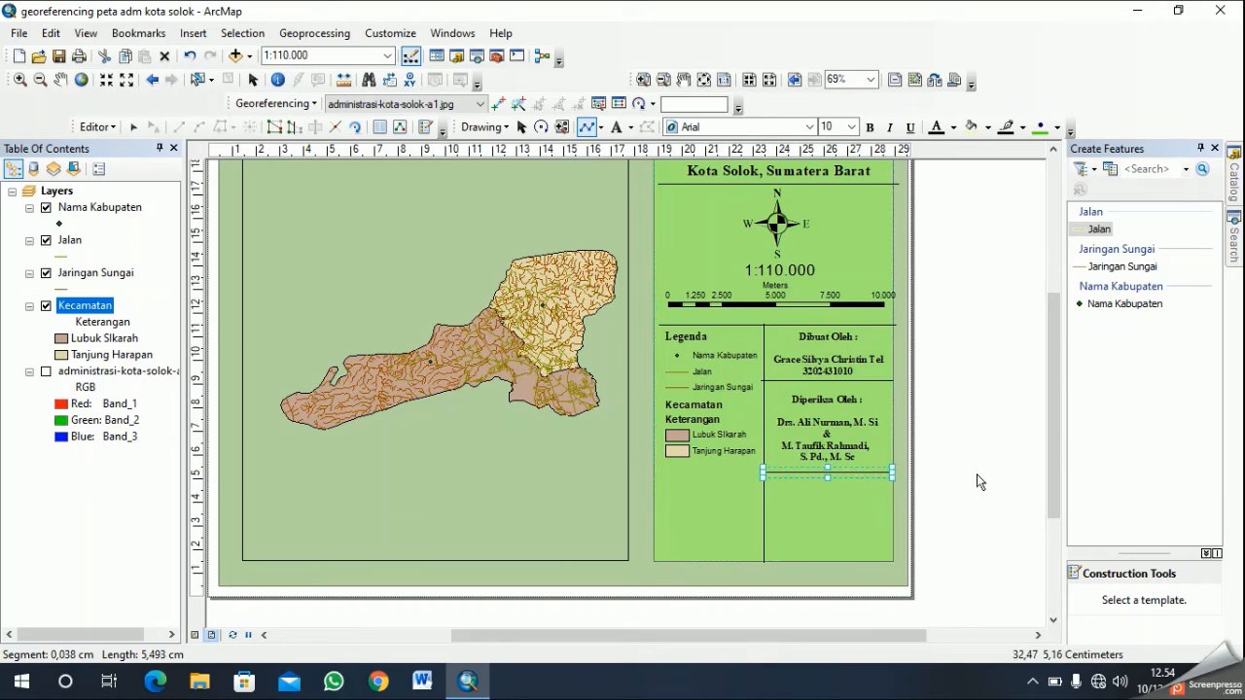
- Insert a new text element and place it in the compartment below the reviewer credit
{"action": "left_click", "coordinate": [193, 33]}
{"action": "left_click", "coordinate": [221, 101]}
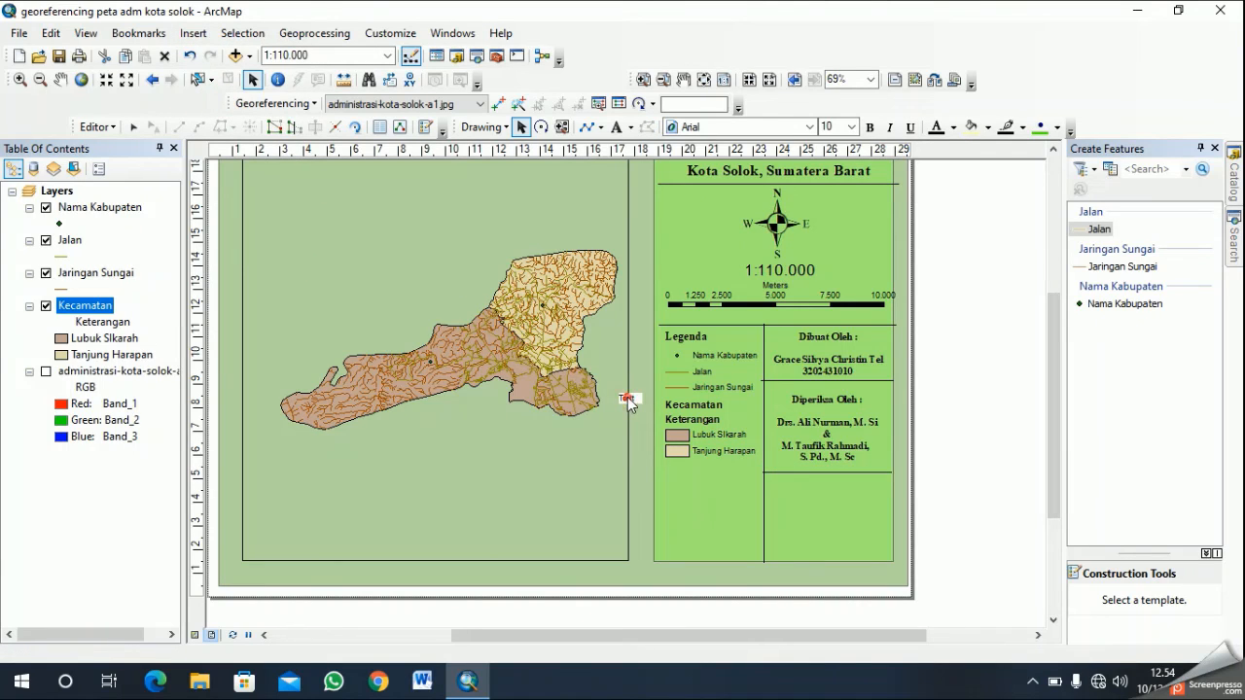
{"action": "left_click", "coordinate": [770, 500]}
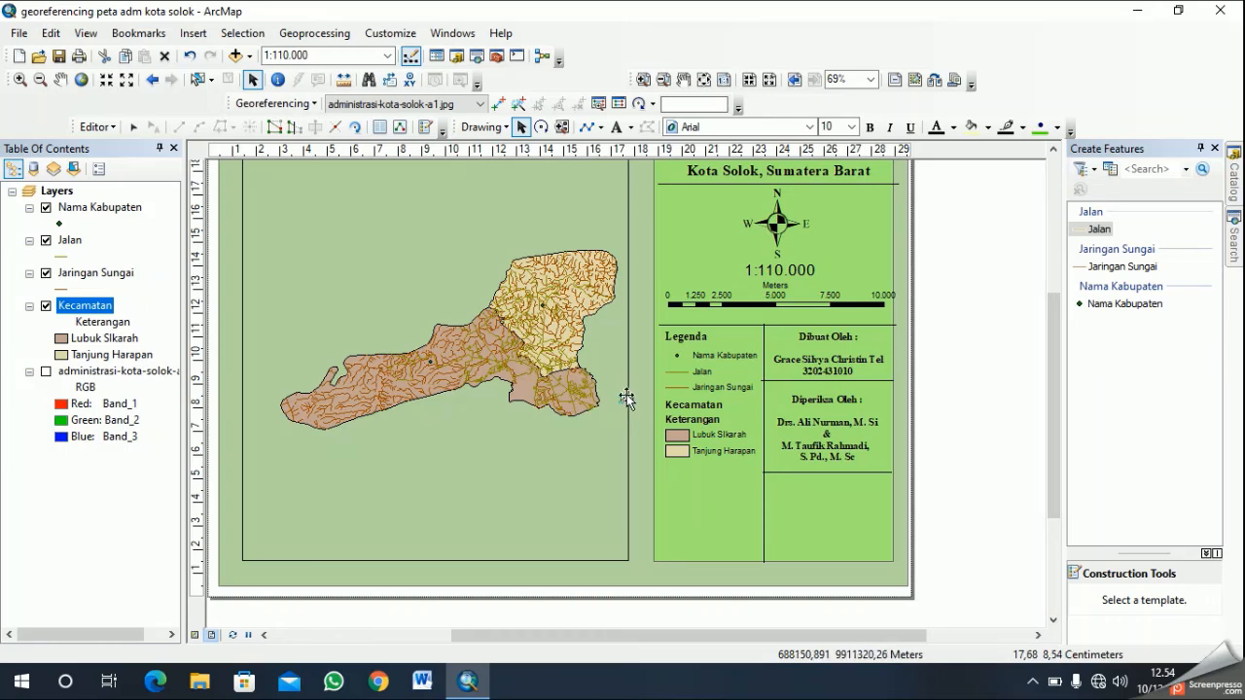
- Replace the new element's placeholder text with "Sumber Peta :", a blank line, and "Web Peta Tematik Indonesia" split over two lines
{"action": "right_click", "coordinate": [801, 485]}
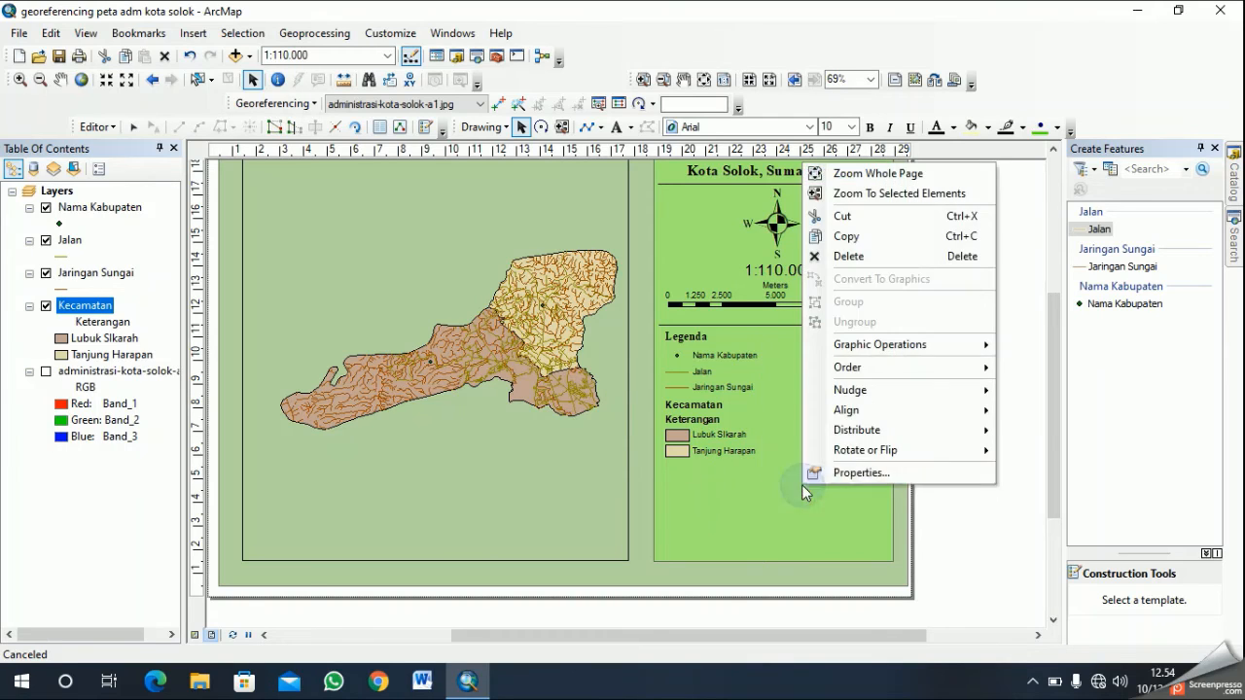
{"action": "left_click", "coordinate": [852, 474]}
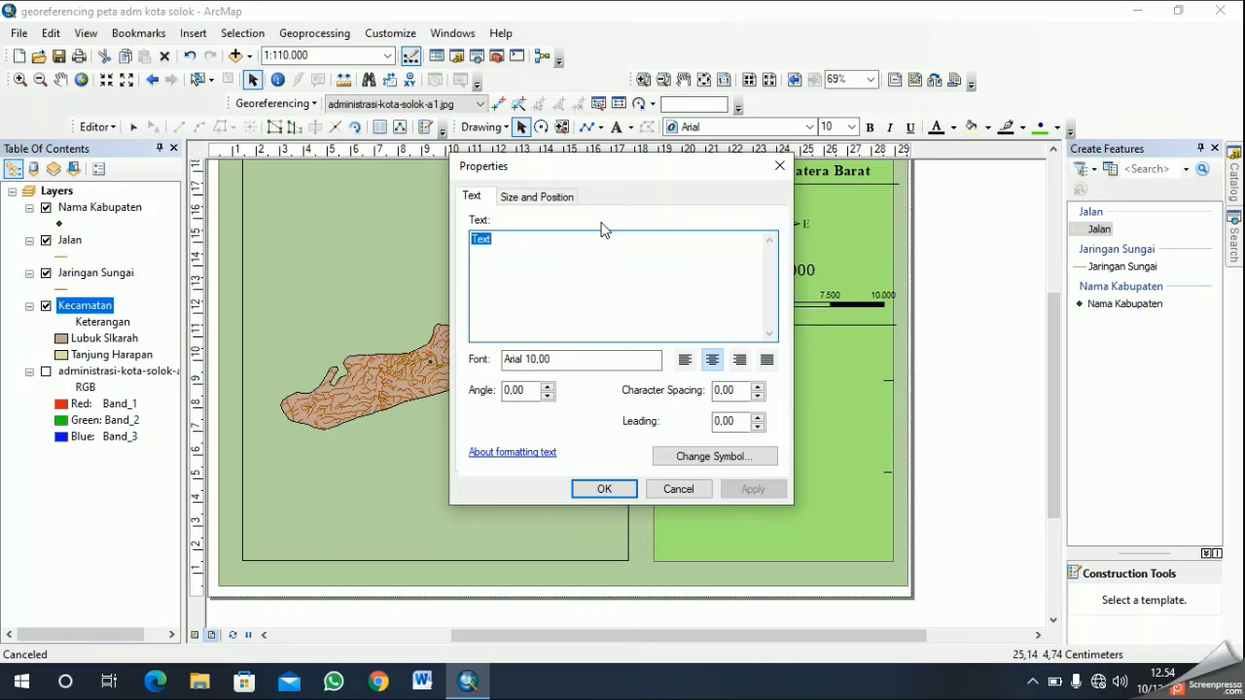
{"action": "type", "text": "SUmber"}
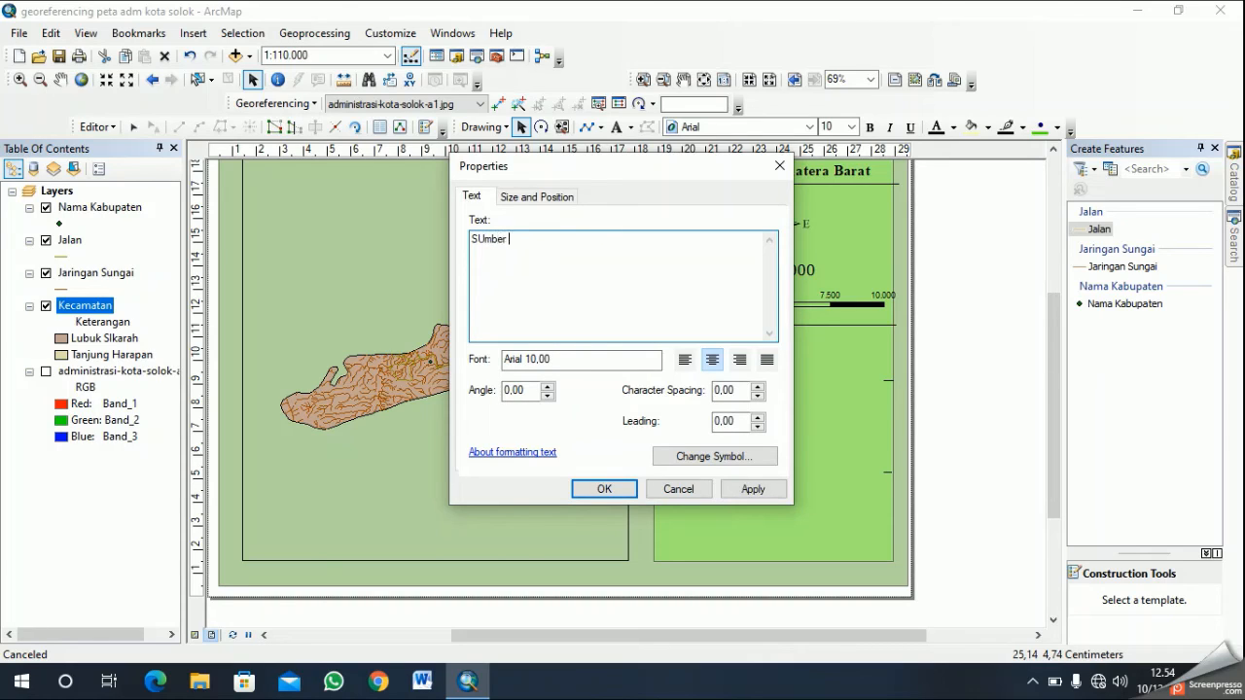
{"action": "key", "text": "BackSpace"}
{"action": "key", "text": "BackSpace"}
{"action": "key", "text": "BackSpace"}
{"action": "key", "text": "BackSpace"}
{"action": "key", "text": "BackSpace"}
{"action": "key", "text": "BackSpace"}
{"action": "key", "text": "BackSpace"}
{"action": "type", "text": "Sumber Peta"}
{"action": "double_click", "coordinate": [546, 237]}
{"action": "left_click", "coordinate": [548, 237]}
{"action": "type", "text": "Web Peta Tematik Indones"}
{"action": "key", "text": "BackSpace"}
{"action": "key", "text": "BackSpace"}
{"action": "key", "text": "BackSpace"}
{"action": "key", "text": "BackSpace"}
{"action": "key", "text": "BackSpace"}
{"action": "key", "text": "BackSpace"}
{"action": "type", "text": "Indonesia"}
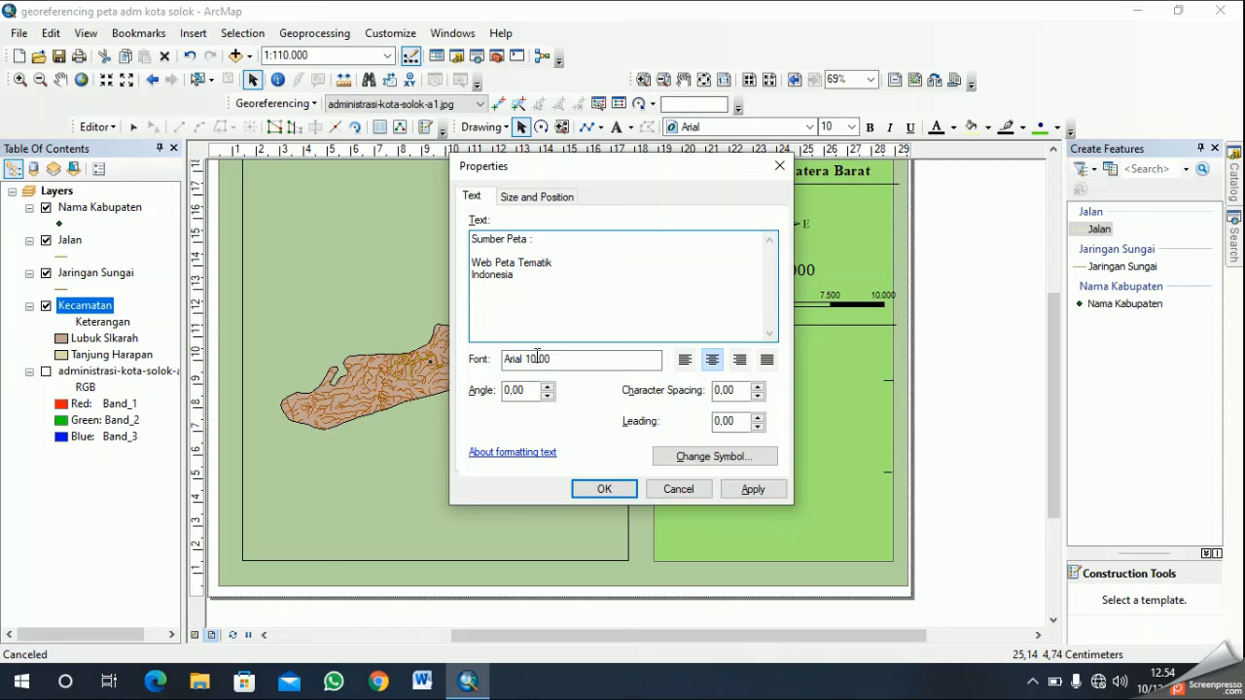
- Try to give the map source text the Country 1 style, Times New Roman at size 14
{"action": "left_click", "coordinate": [762, 459]}
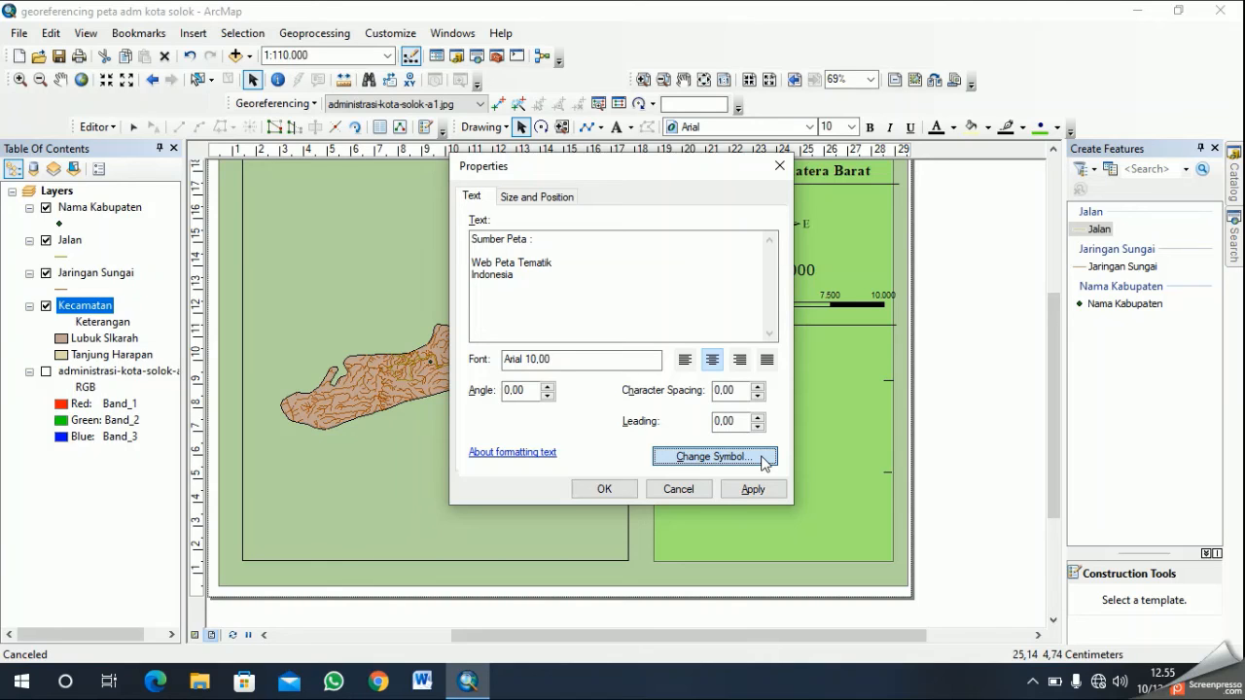
{"action": "left_click", "coordinate": [713, 456]}
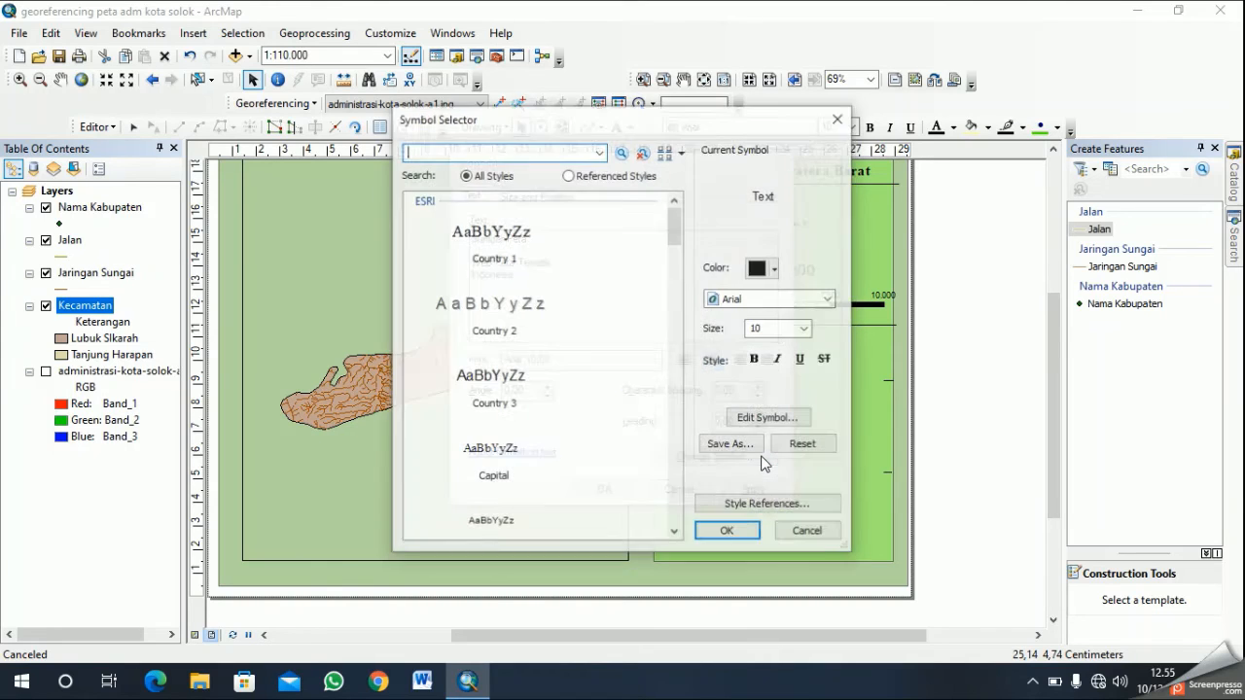
{"action": "left_click", "coordinate": [806, 329]}
{"action": "left_click", "coordinate": [792, 369]}
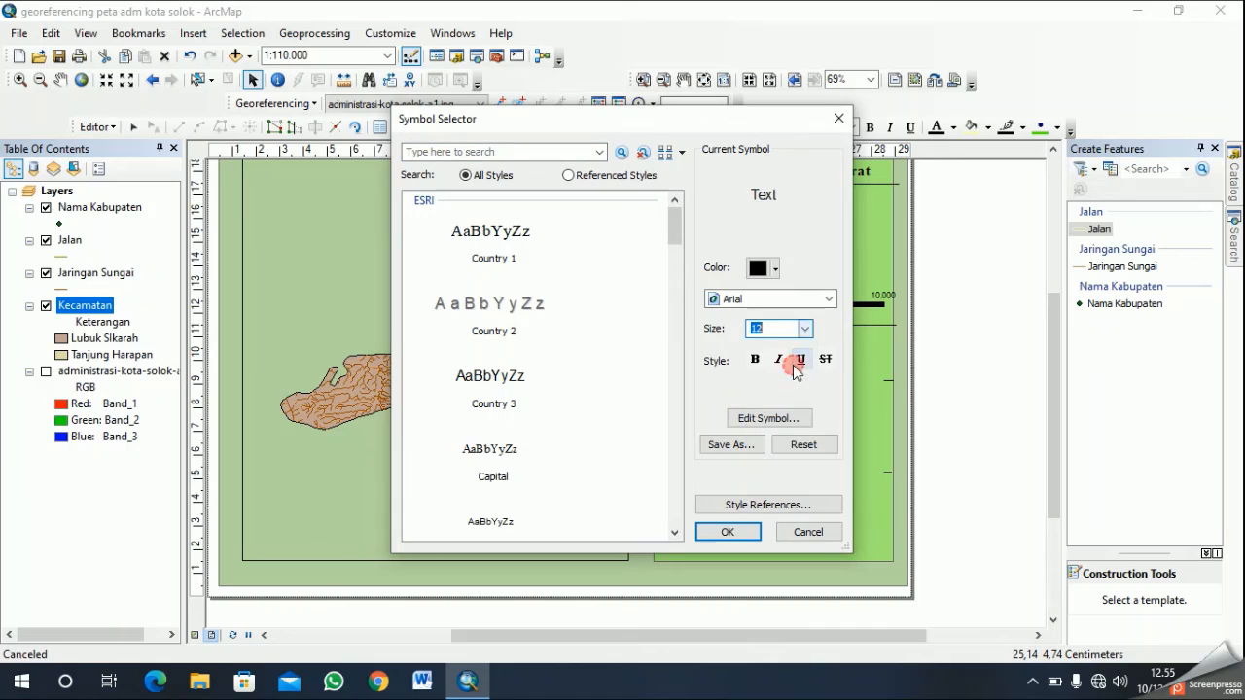
{"action": "left_click", "coordinate": [827, 299]}
{"action": "left_click", "coordinate": [548, 253]}
{"action": "left_click", "coordinate": [745, 536]}
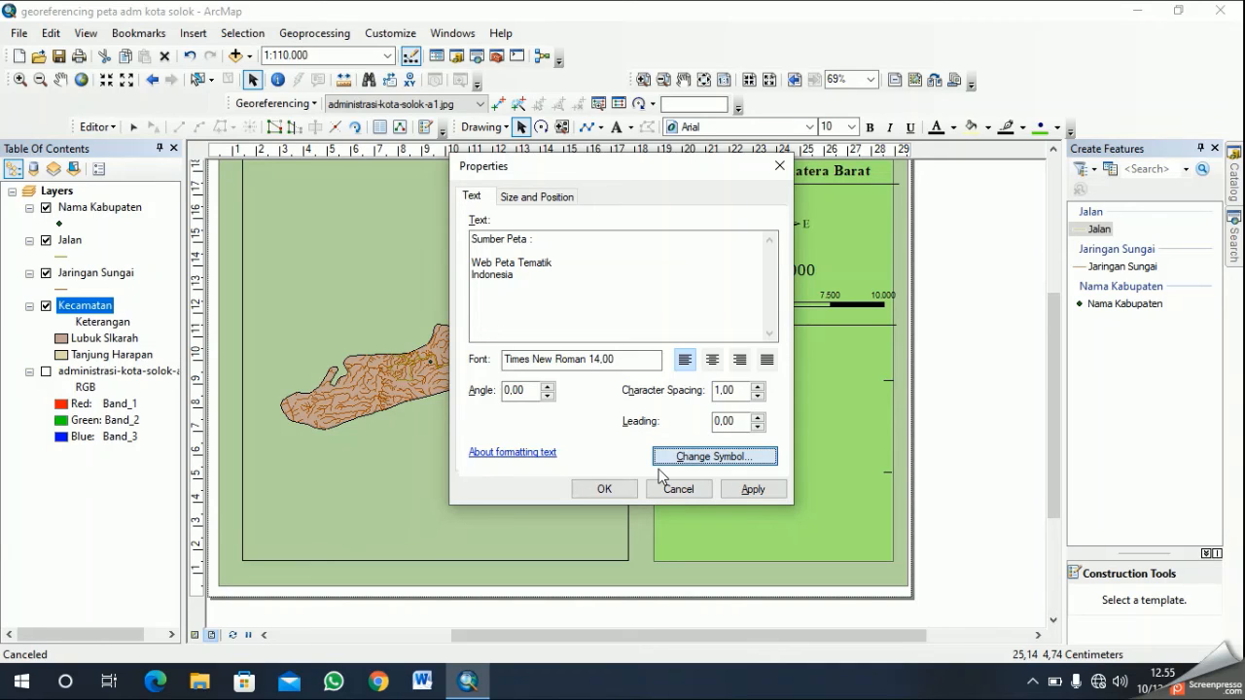
- Make the map source text bold, apply its properties, and center the block horizontally in its compartment
{"action": "left_click", "coordinate": [714, 456]}
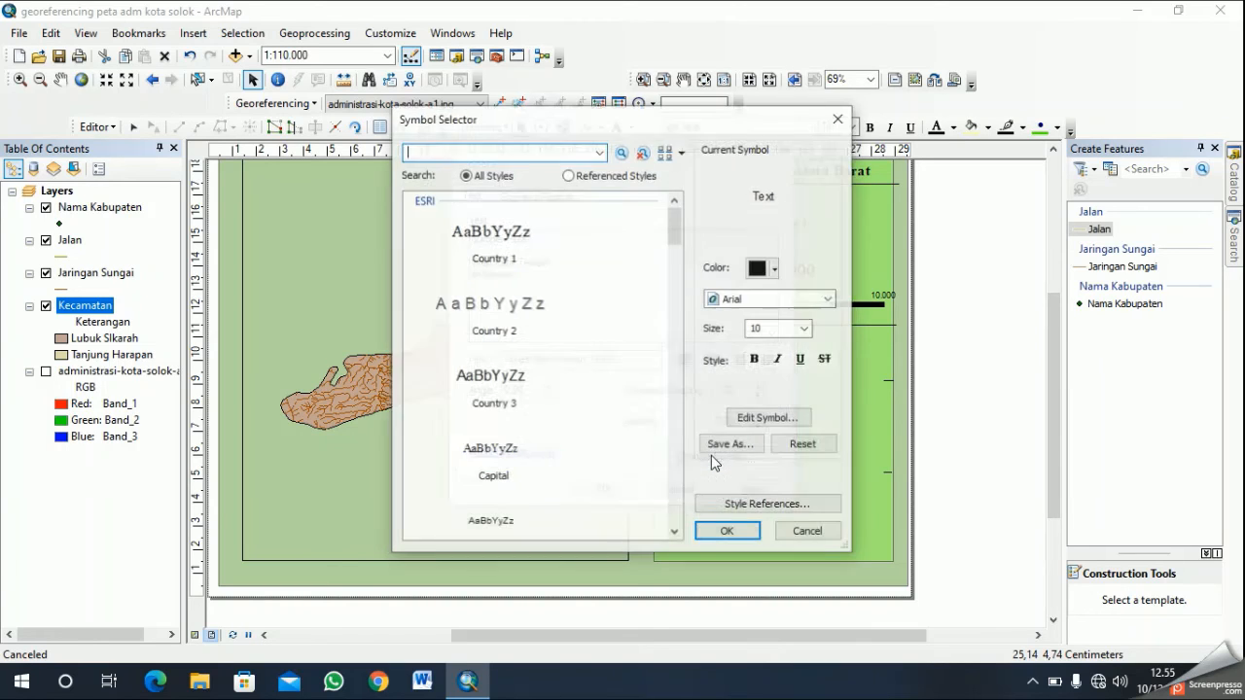
{"action": "left_click", "coordinate": [754, 360]}
{"action": "left_click", "coordinate": [742, 532]}
{"action": "left_click", "coordinate": [603, 490]}
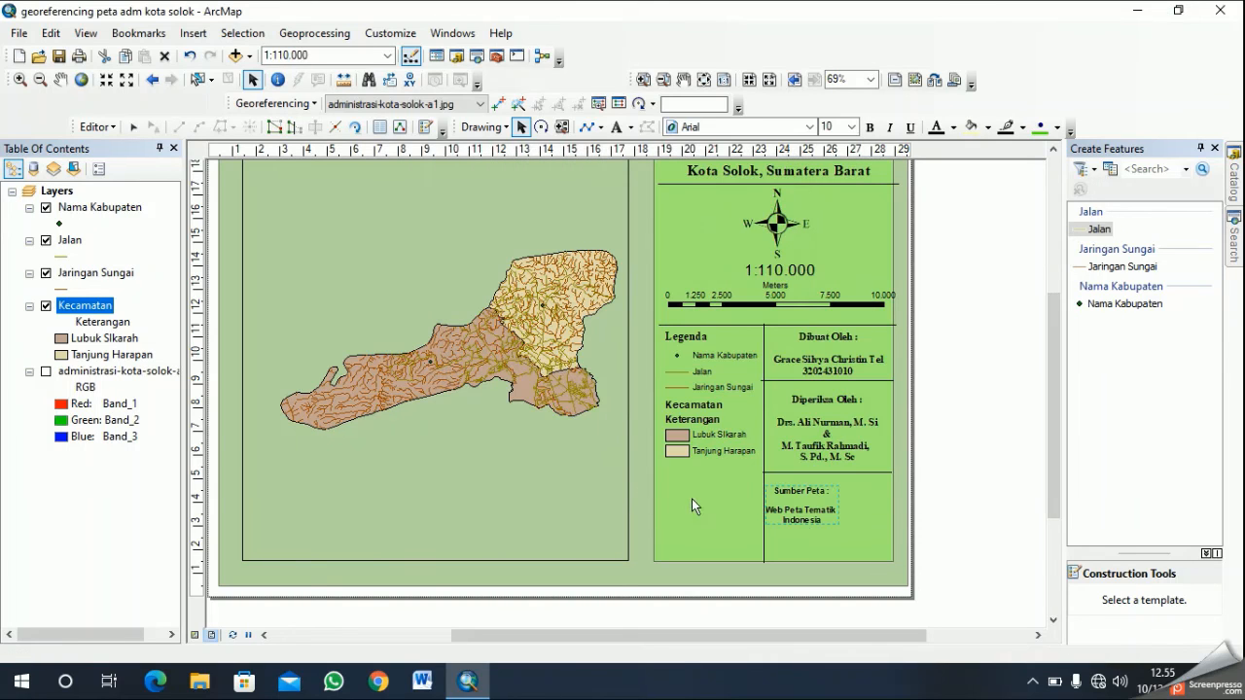
{"action": "left_click_drag", "start_coordinate": [806, 506], "coordinate": [837, 507]}
- Give the map source text the Country 1 style in Times New Roman at size 12, with centered alignment
{"action": "right_click", "coordinate": [836, 508]}
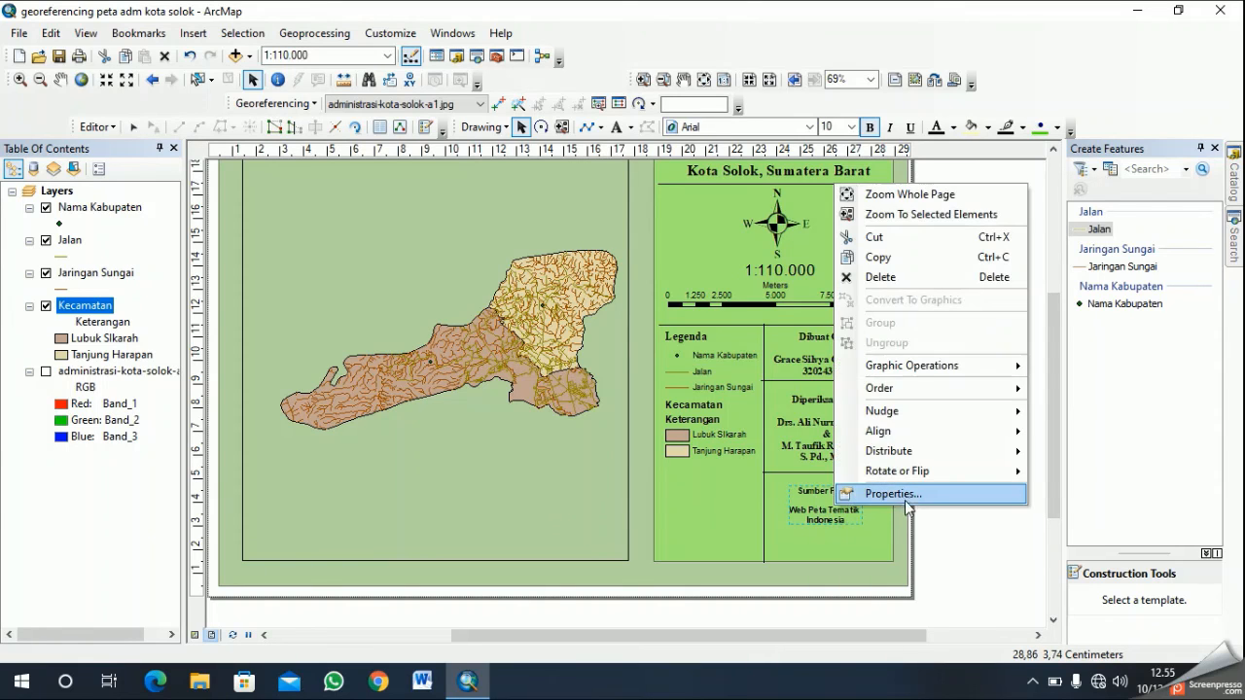
{"action": "left_click", "coordinate": [917, 492]}
{"action": "left_click", "coordinate": [711, 458]}
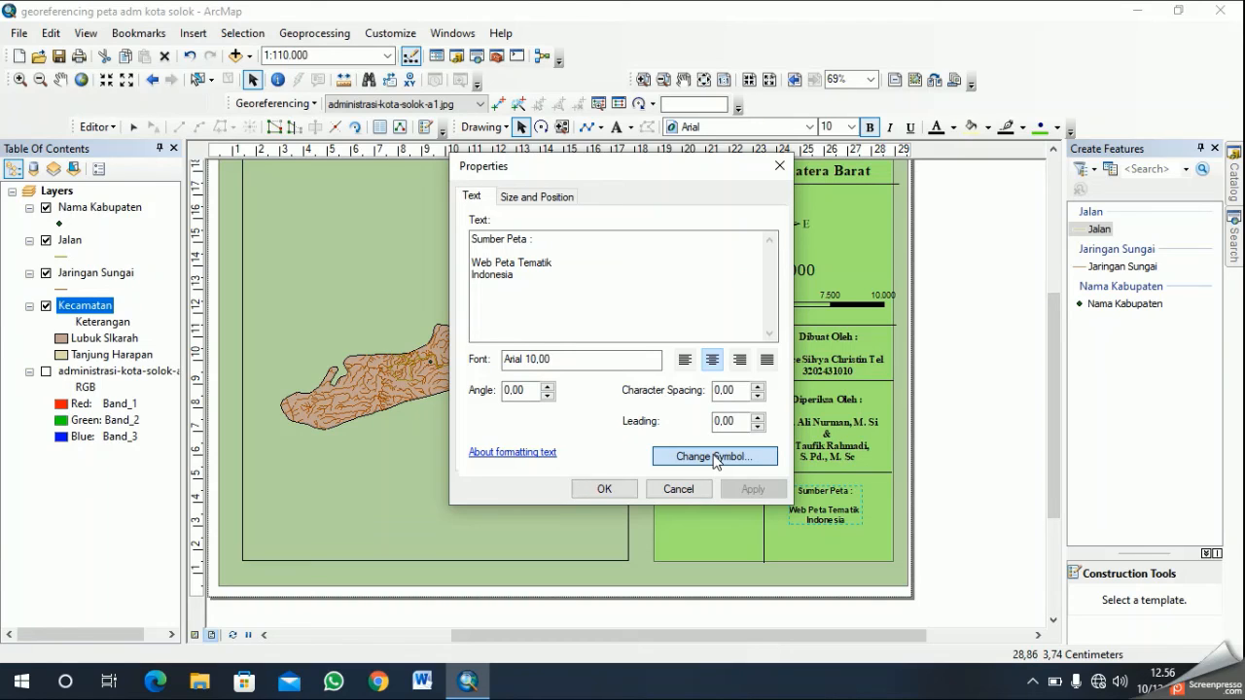
{"action": "left_click", "coordinate": [715, 457]}
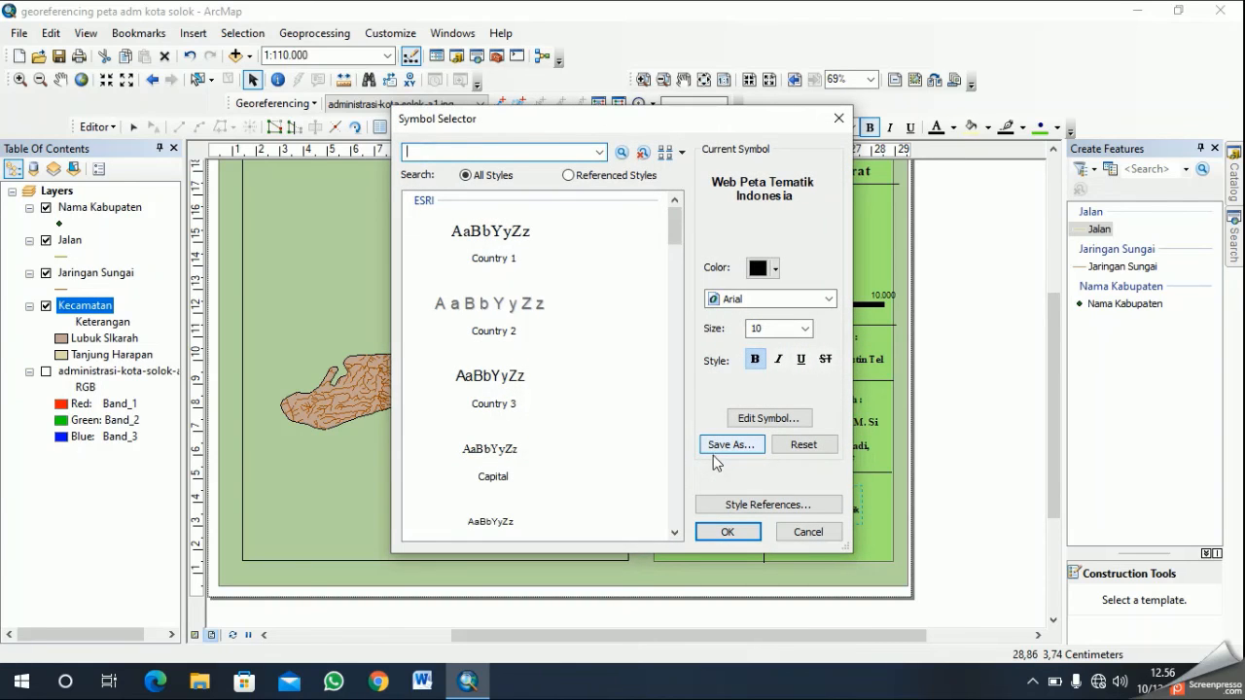
{"action": "left_click", "coordinate": [497, 226]}
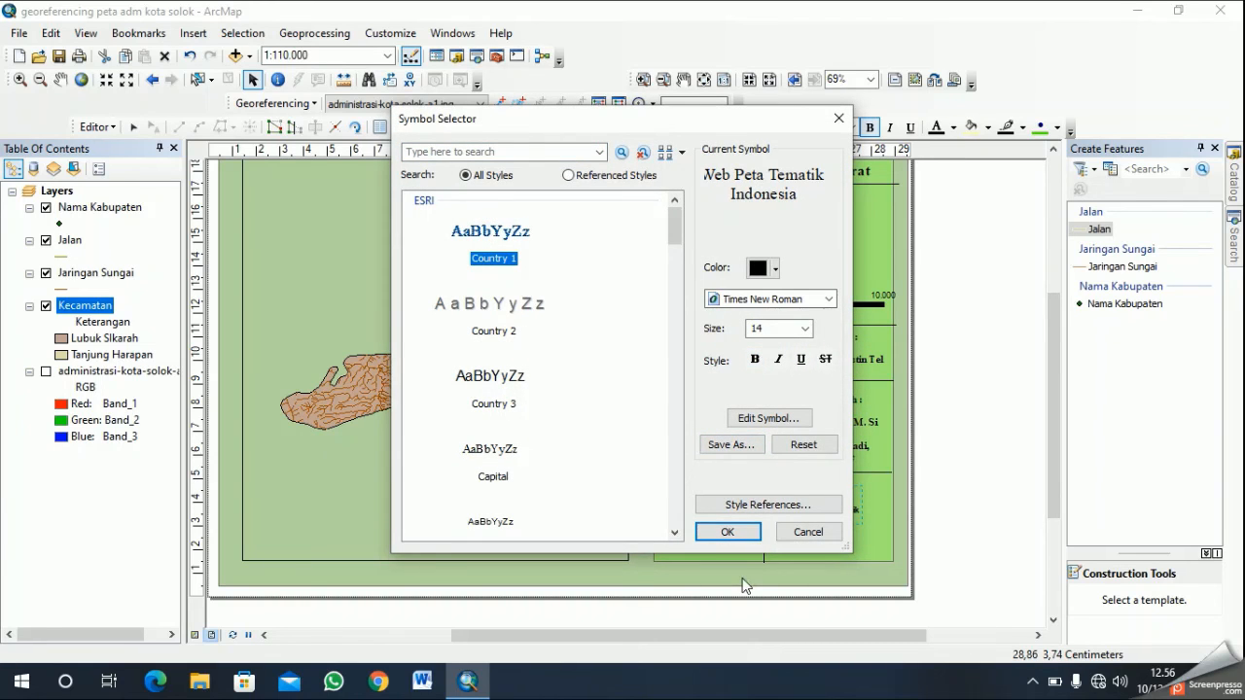
{"action": "left_click", "coordinate": [805, 329]}
{"action": "left_click", "coordinate": [803, 347]}
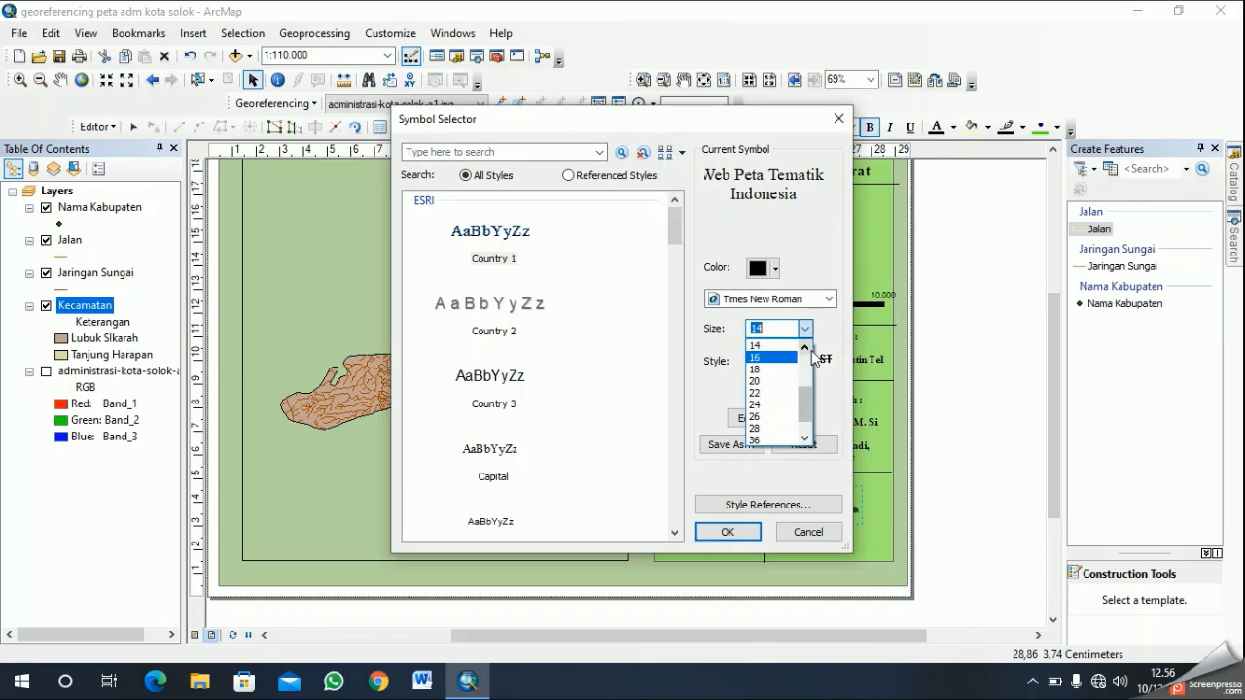
{"action": "left_click", "coordinate": [756, 346]}
{"action": "left_click", "coordinate": [744, 532]}
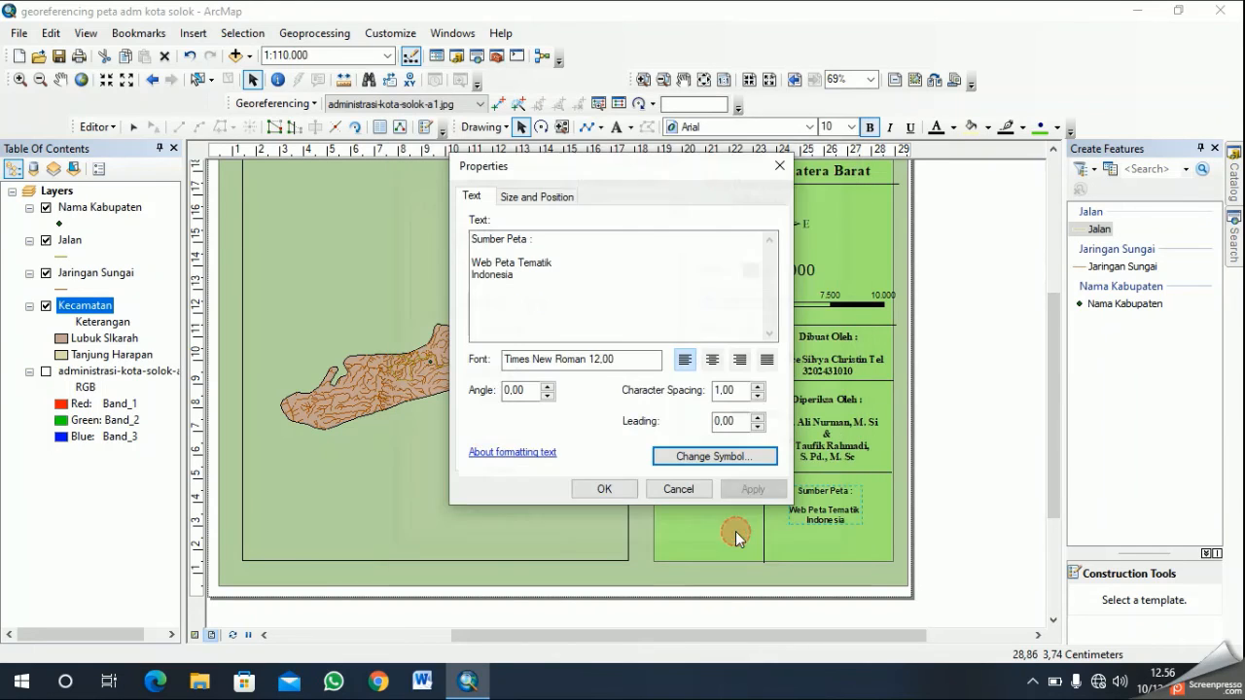
{"action": "left_click", "coordinate": [713, 360]}
{"action": "left_click", "coordinate": [604, 488]}
- Set the Times New Roman map source text to bold, matching the credits above it
{"action": "left_click_drag", "start_coordinate": [822, 486], "coordinate": [824, 507]}
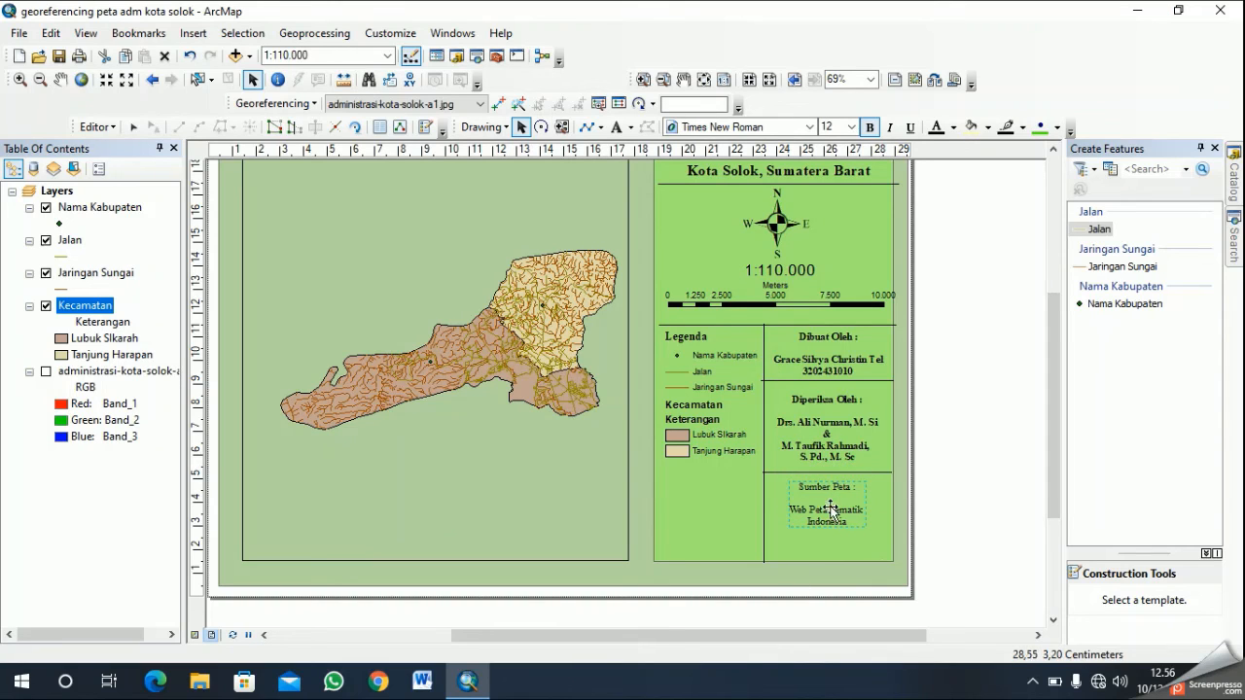
{"action": "right_click", "coordinate": [825, 508]}
{"action": "left_click", "coordinate": [881, 487]}
{"action": "left_click", "coordinate": [717, 457]}
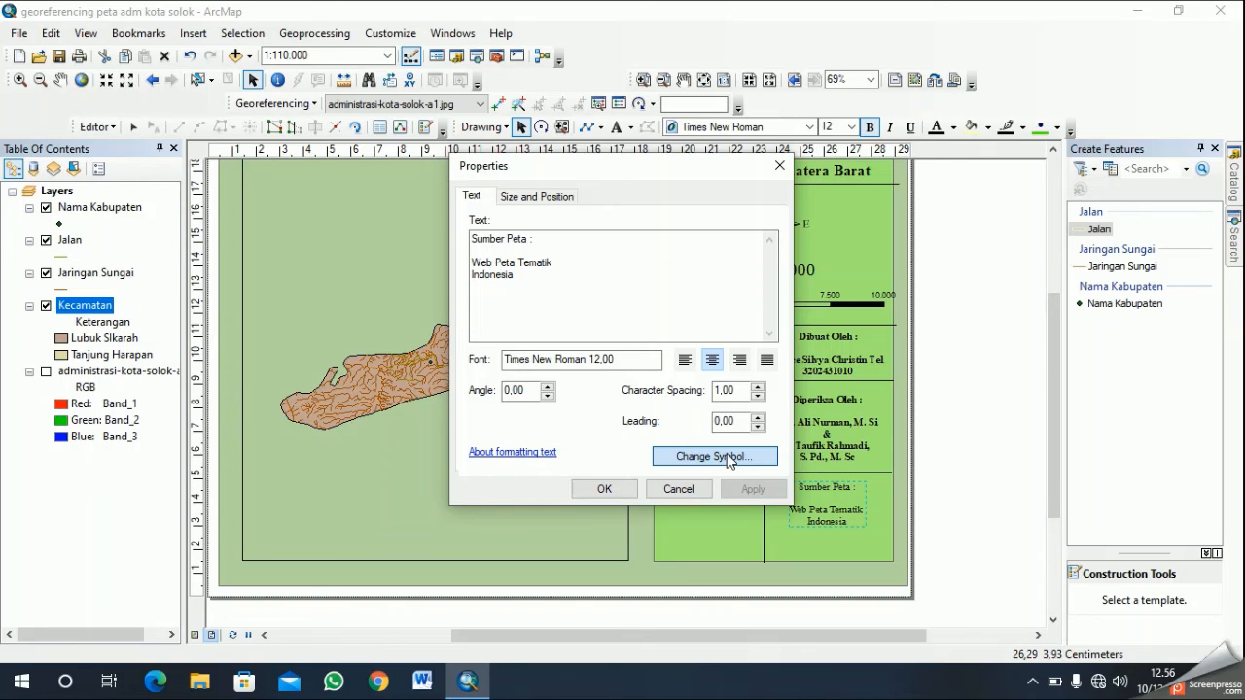
{"action": "left_click", "coordinate": [716, 456]}
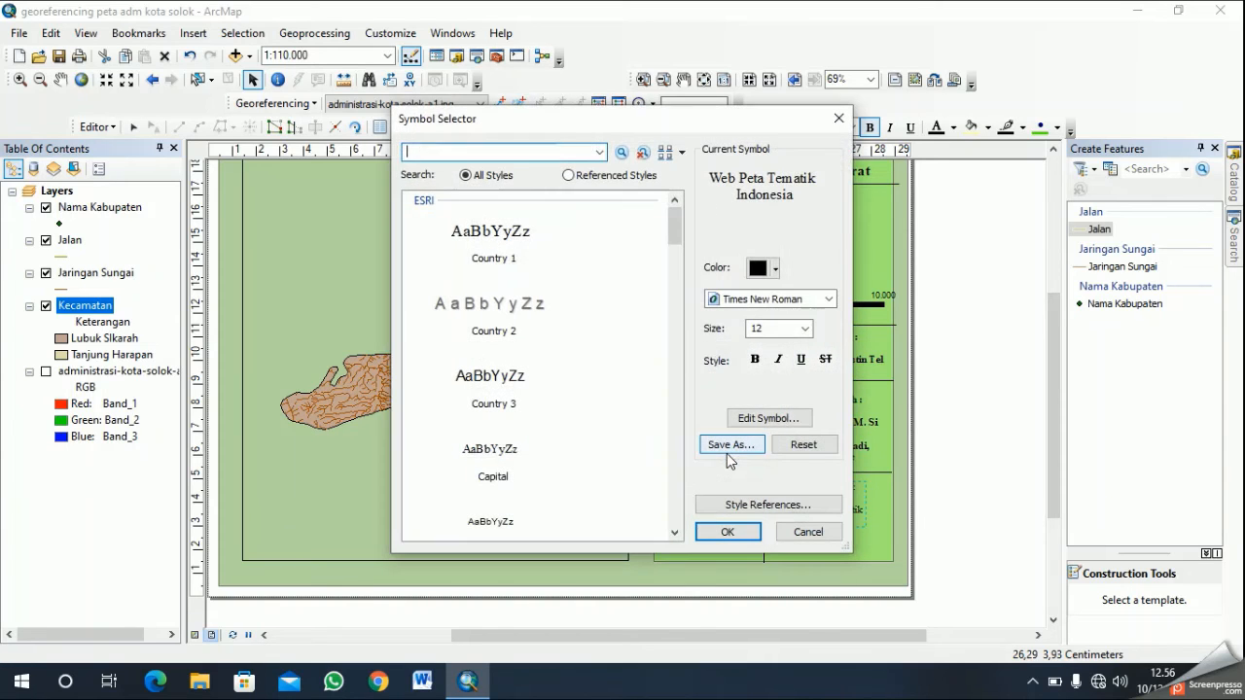
{"action": "left_click", "coordinate": [757, 359]}
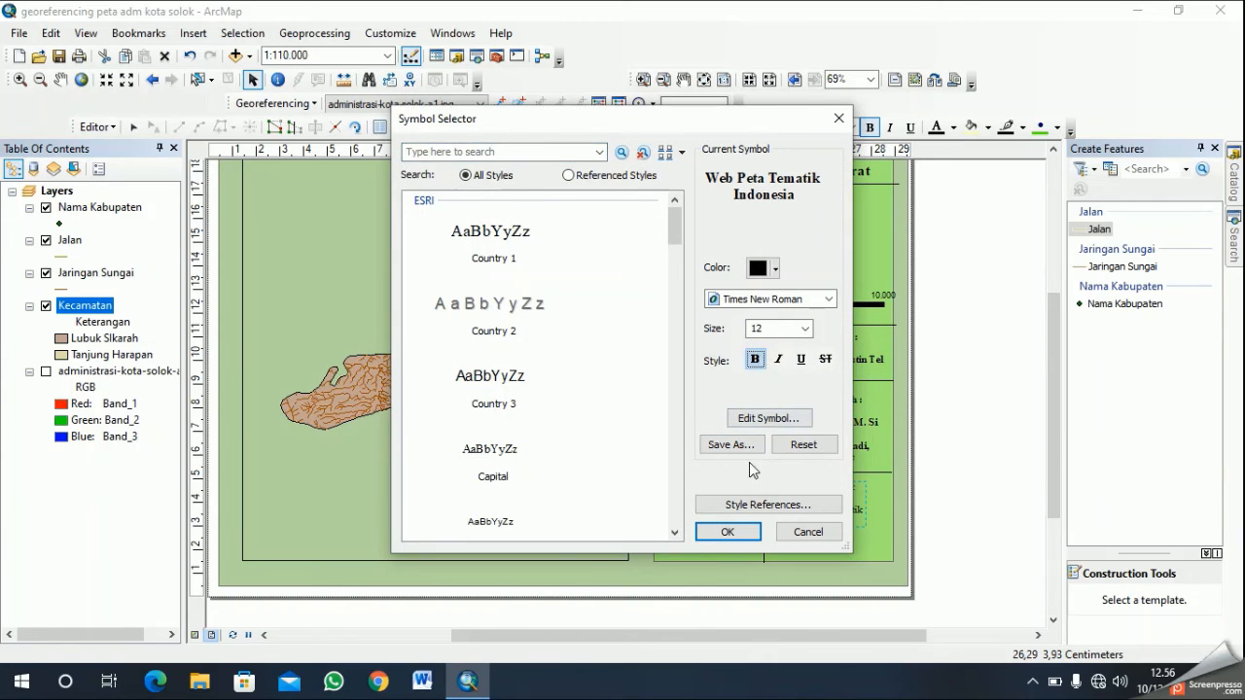
{"action": "left_click", "coordinate": [752, 533]}
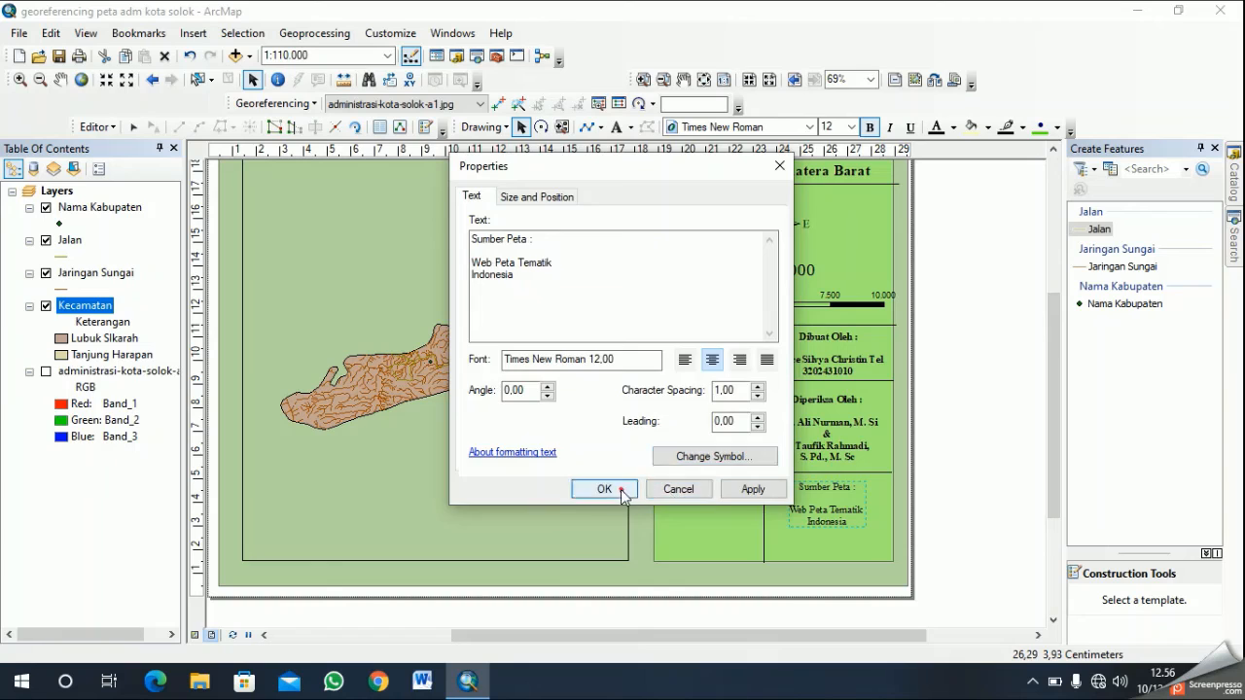
{"action": "left_click", "coordinate": [604, 489]}
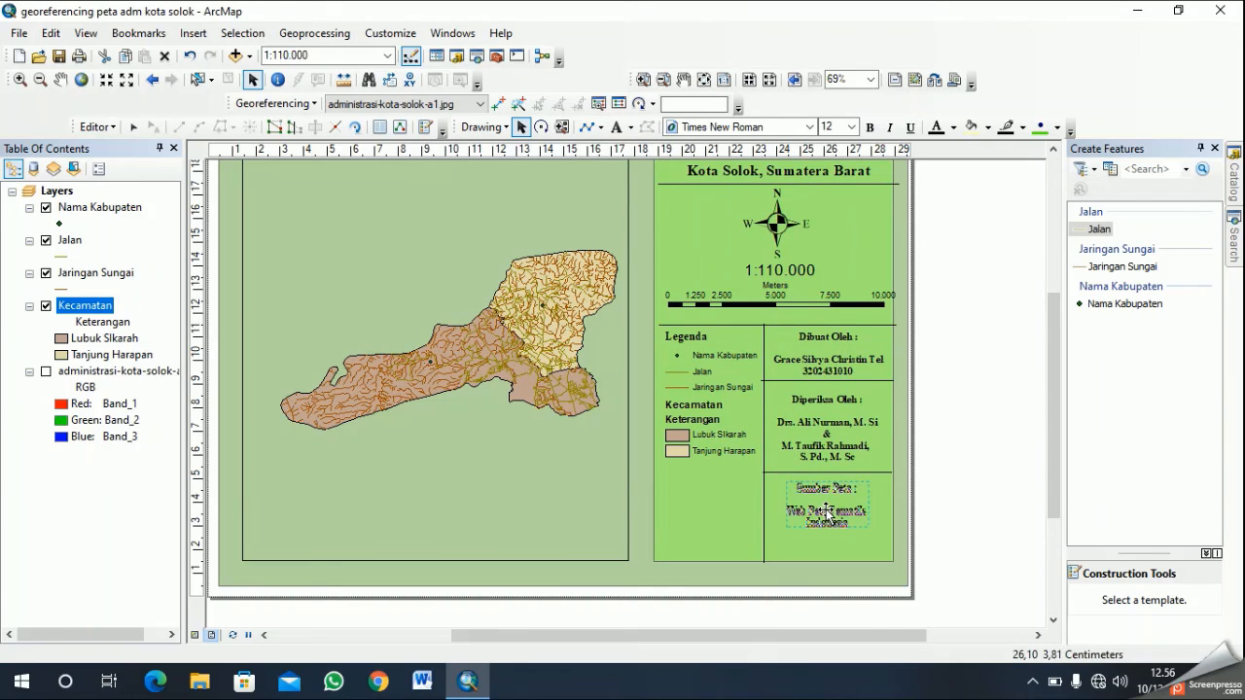
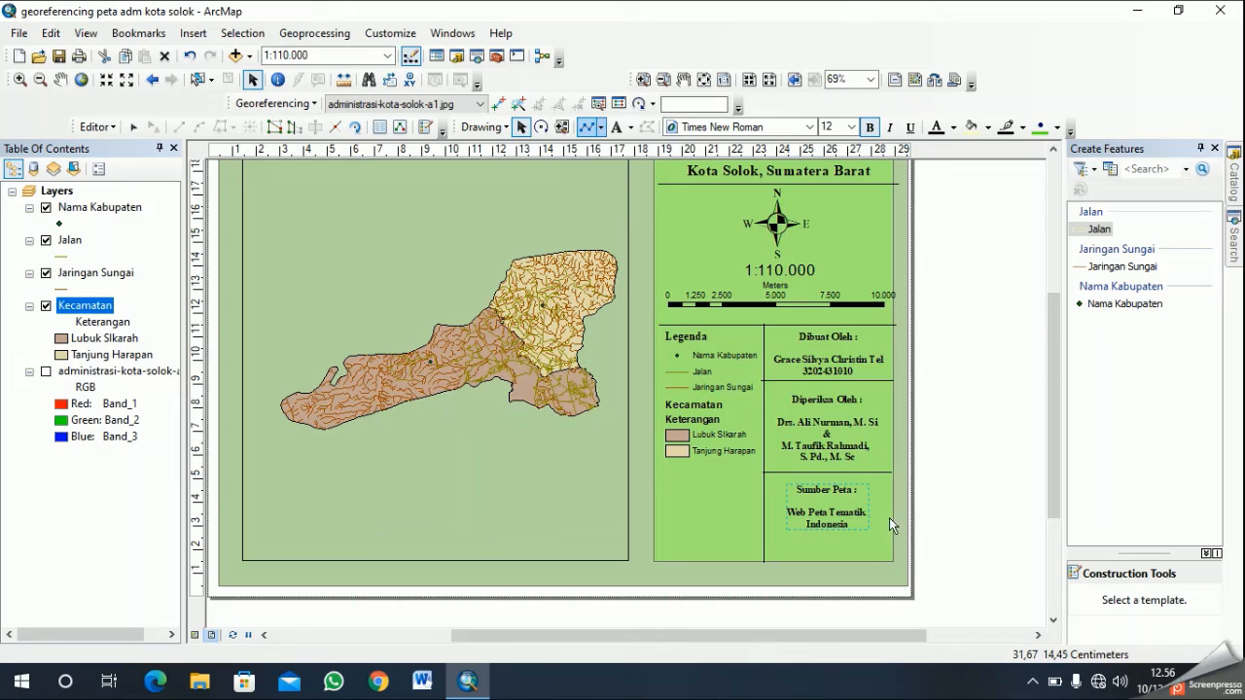
- Draw a horizontal divider line about 4.69 cm long below the legend, from the panel's outer edge to the vertical divider
{"action": "left_click", "coordinate": [589, 130]}
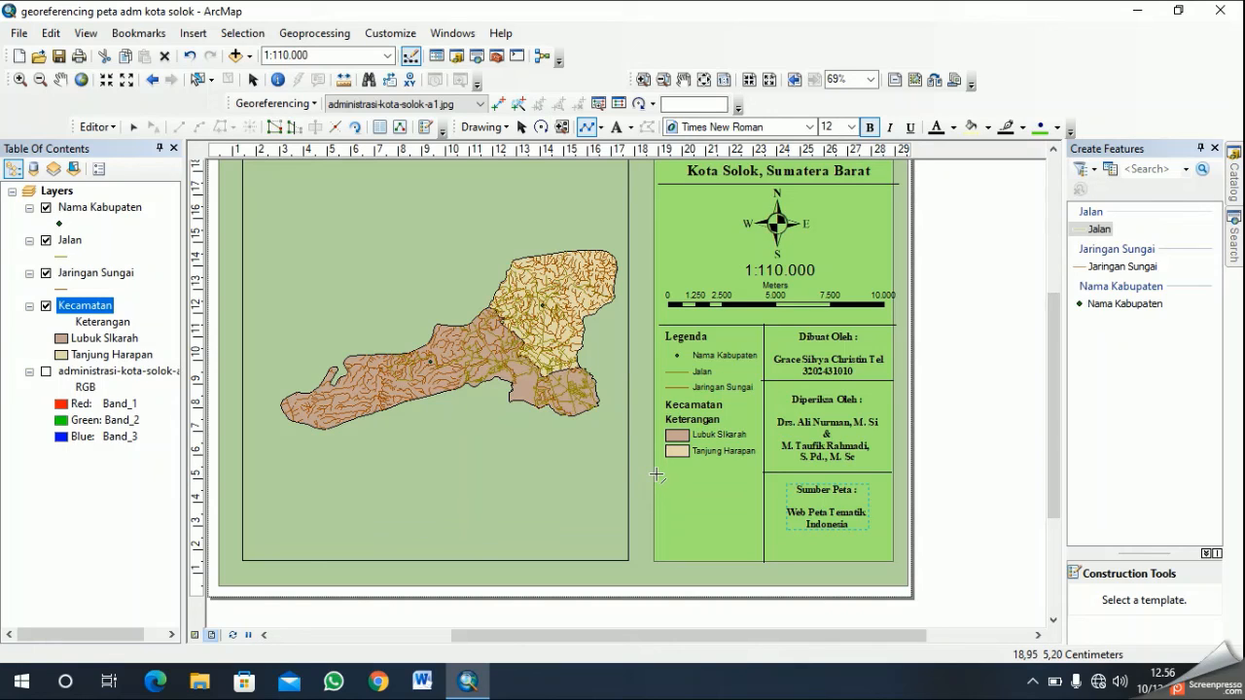
{"action": "left_click", "coordinate": [654, 476]}
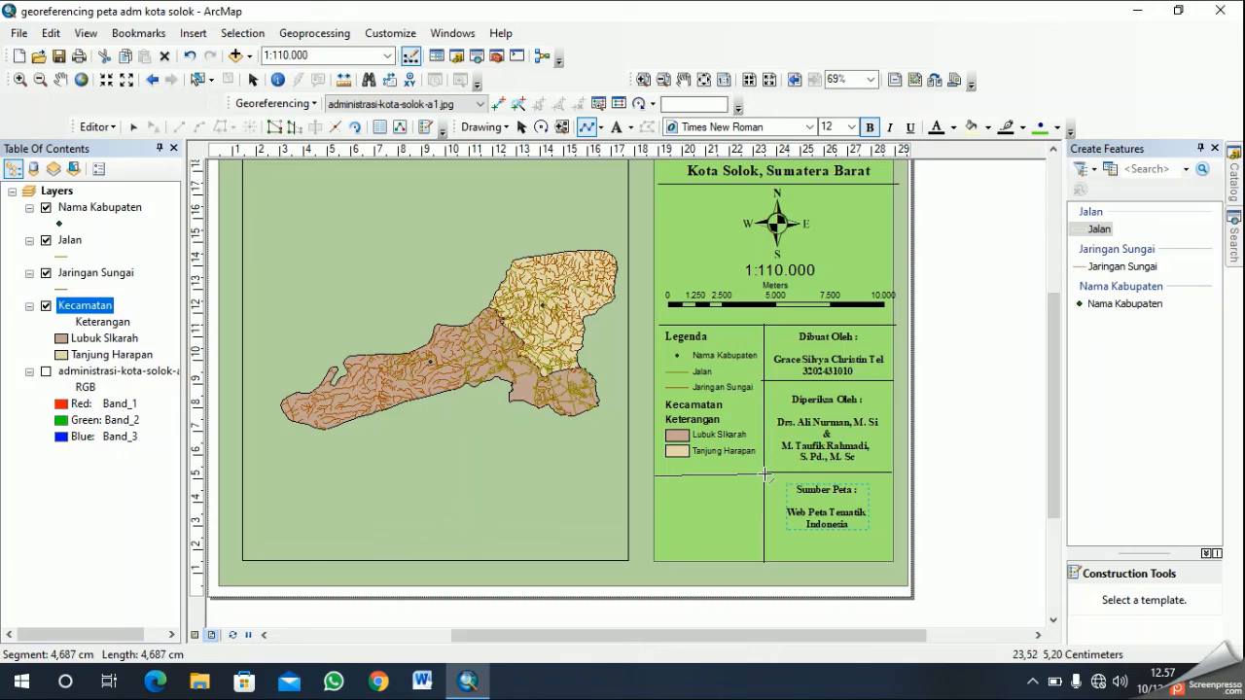
{"action": "double_click", "coordinate": [766, 476]}
{"action": "left_click", "coordinate": [848, 484]}
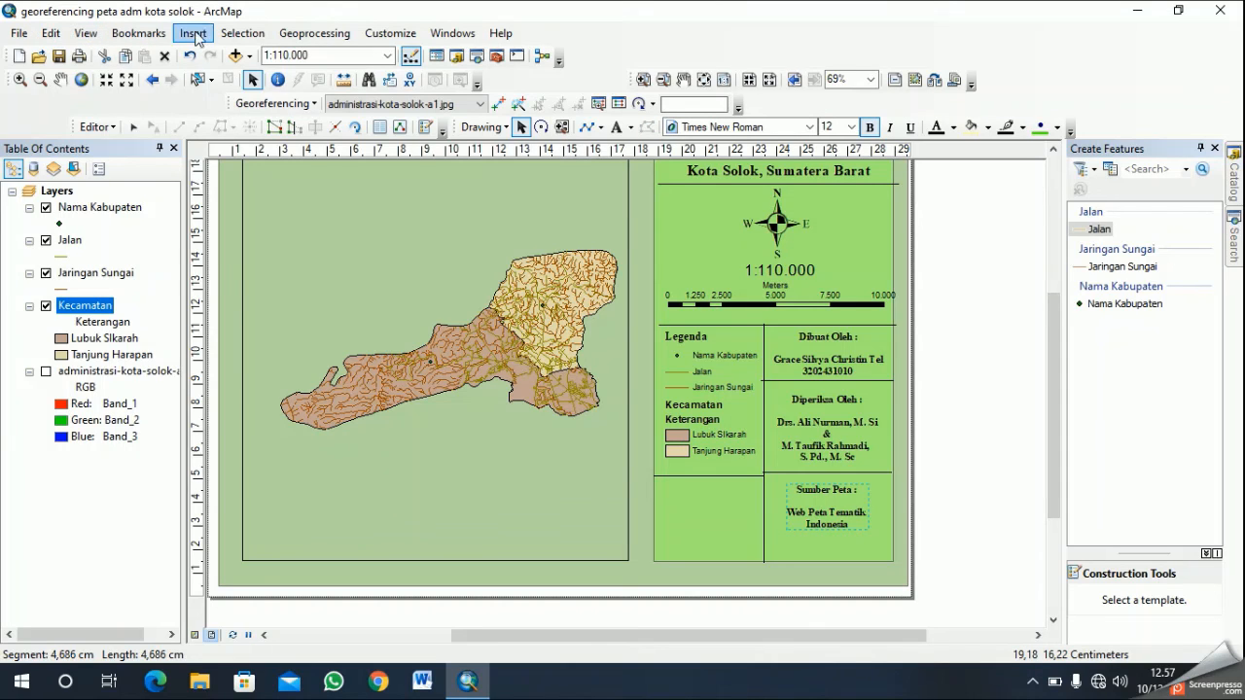
- Start inserting a picture and look through the Pictures folder for an image for the empty compartment
{"action": "left_click", "coordinate": [193, 35]}
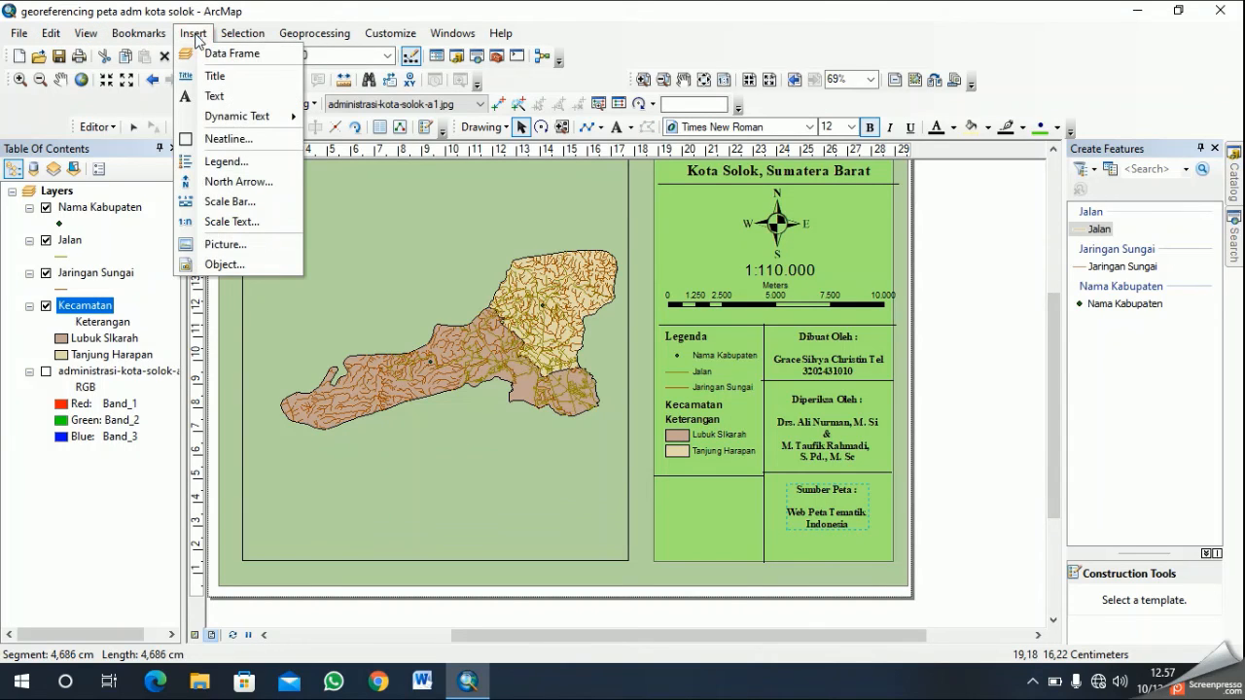
{"action": "left_click", "coordinate": [256, 243]}
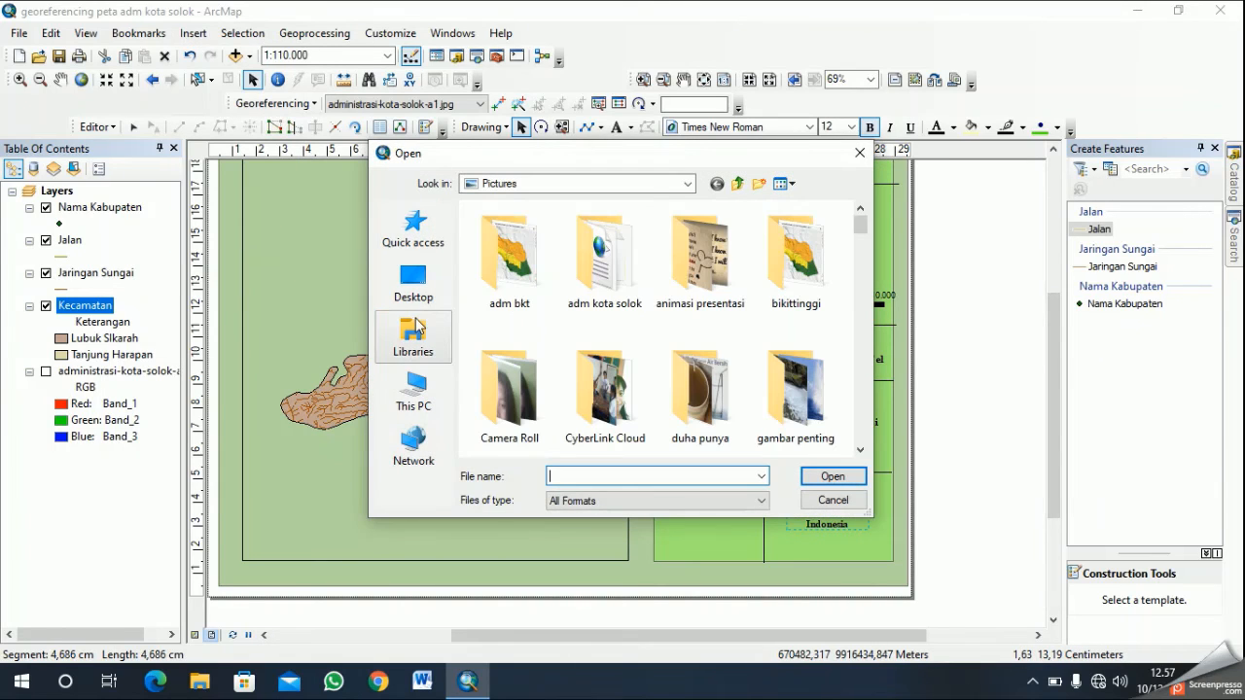
{"action": "scroll", "coordinate": [834, 345], "scroll_direction": "down", "scroll_amount": 3}
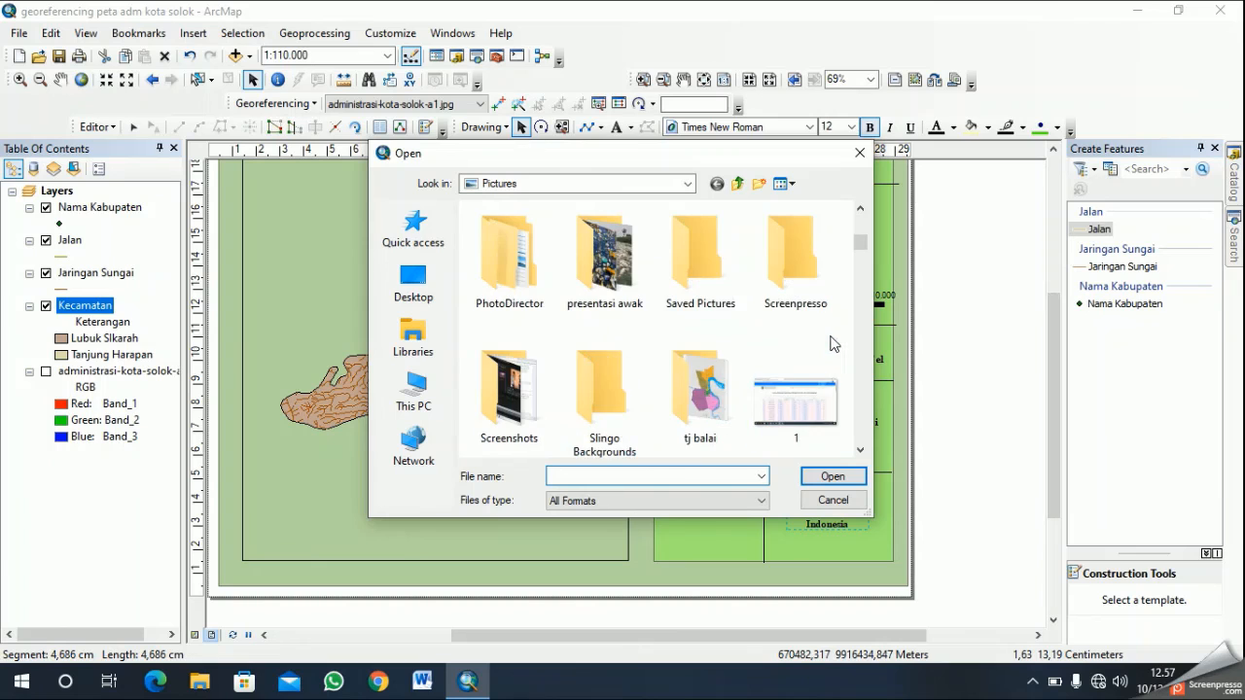
{"action": "scroll", "coordinate": [789, 338], "scroll_direction": "down", "scroll_amount": 10}
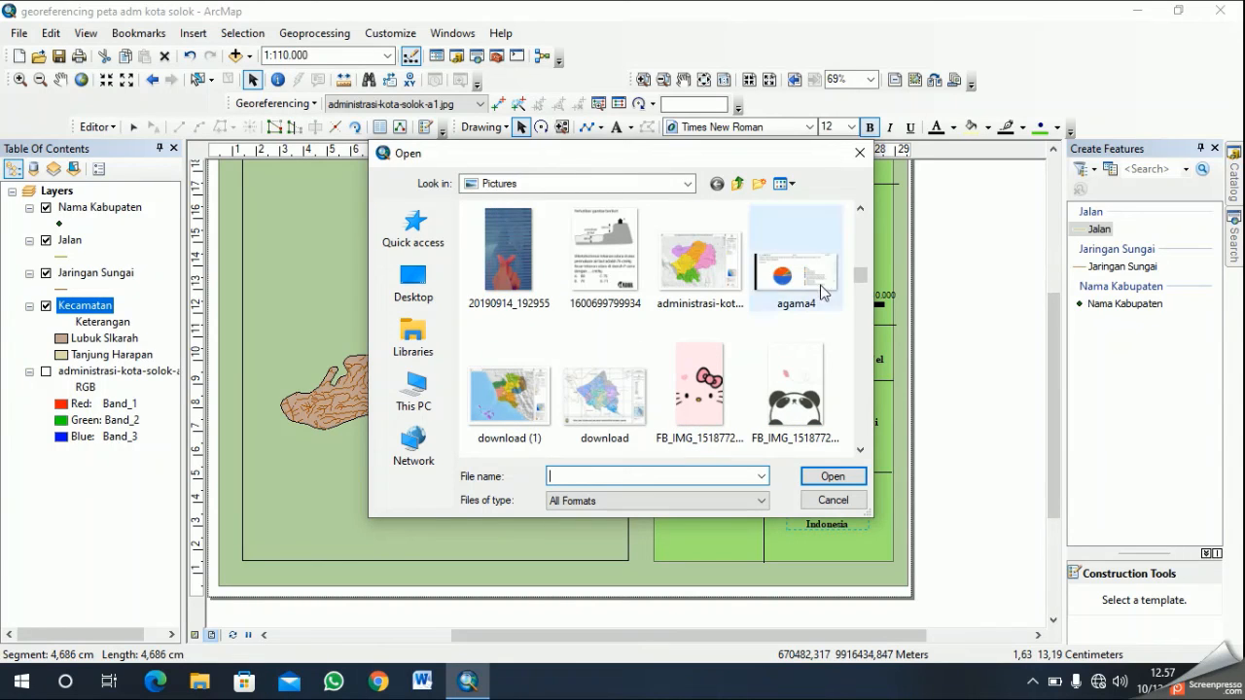
{"action": "left_click", "coordinate": [866, 225]}
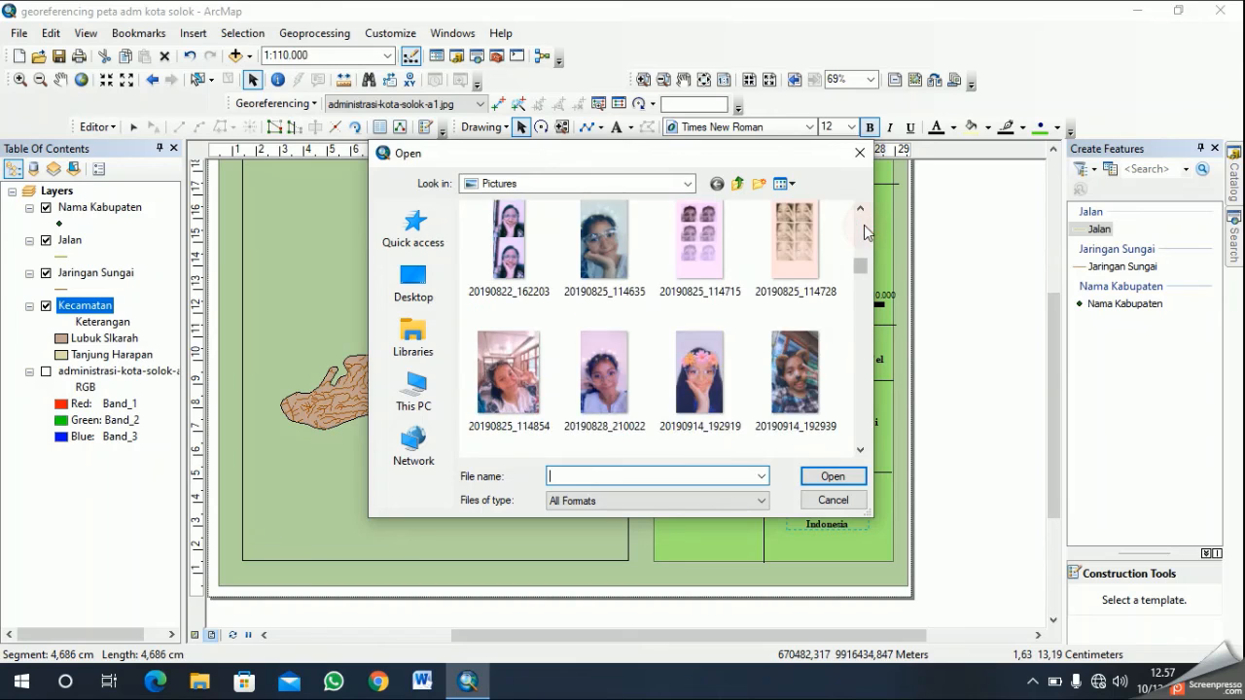
{"action": "left_click", "coordinate": [864, 213]}
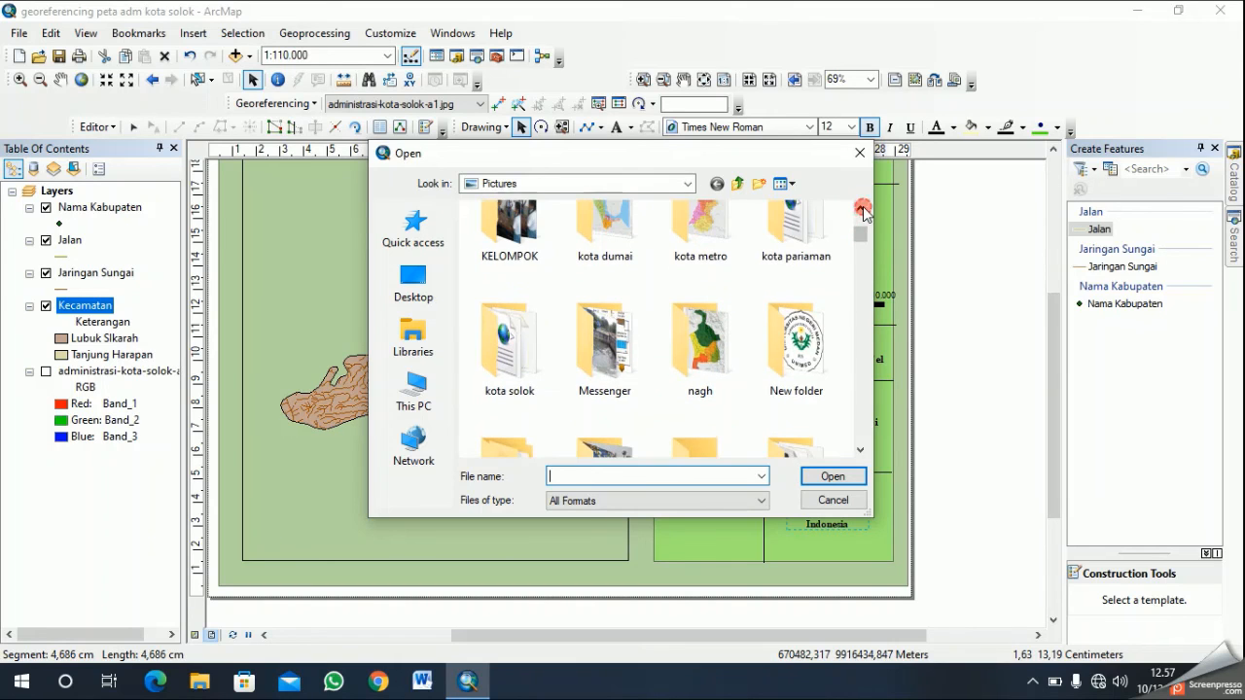
{"action": "left_click", "coordinate": [862, 205]}
{"action": "left_click", "coordinate": [860, 207]}
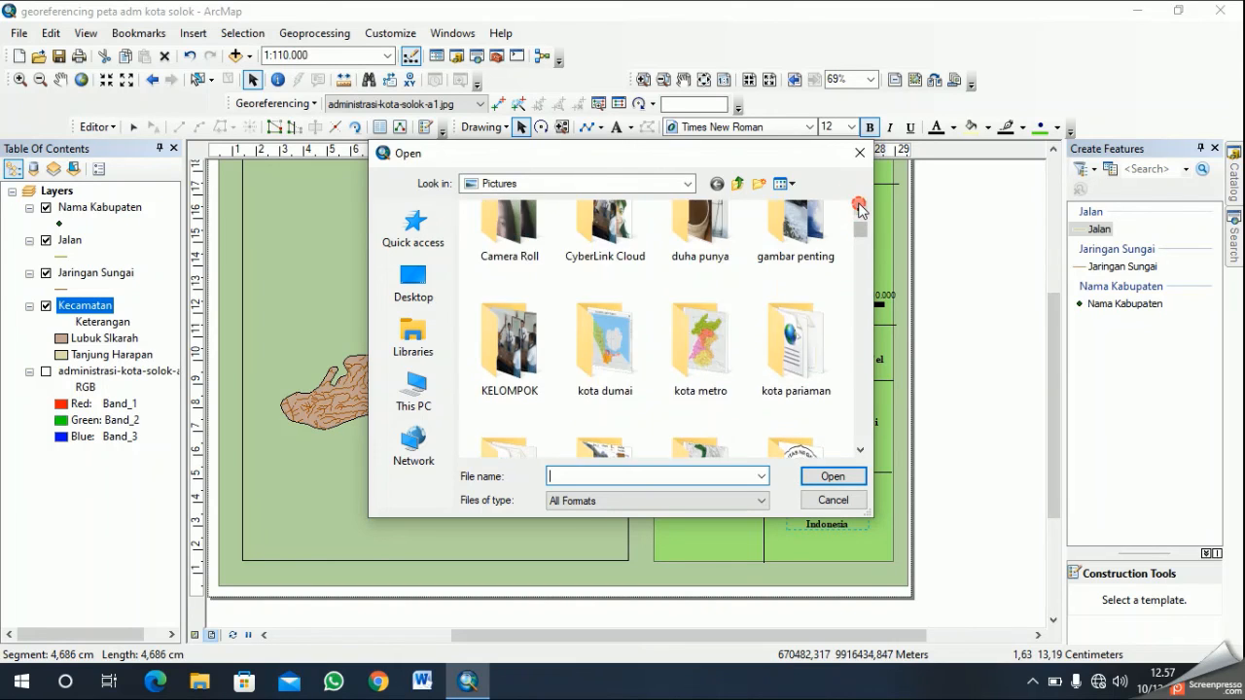
{"action": "left_click", "coordinate": [859, 207]}
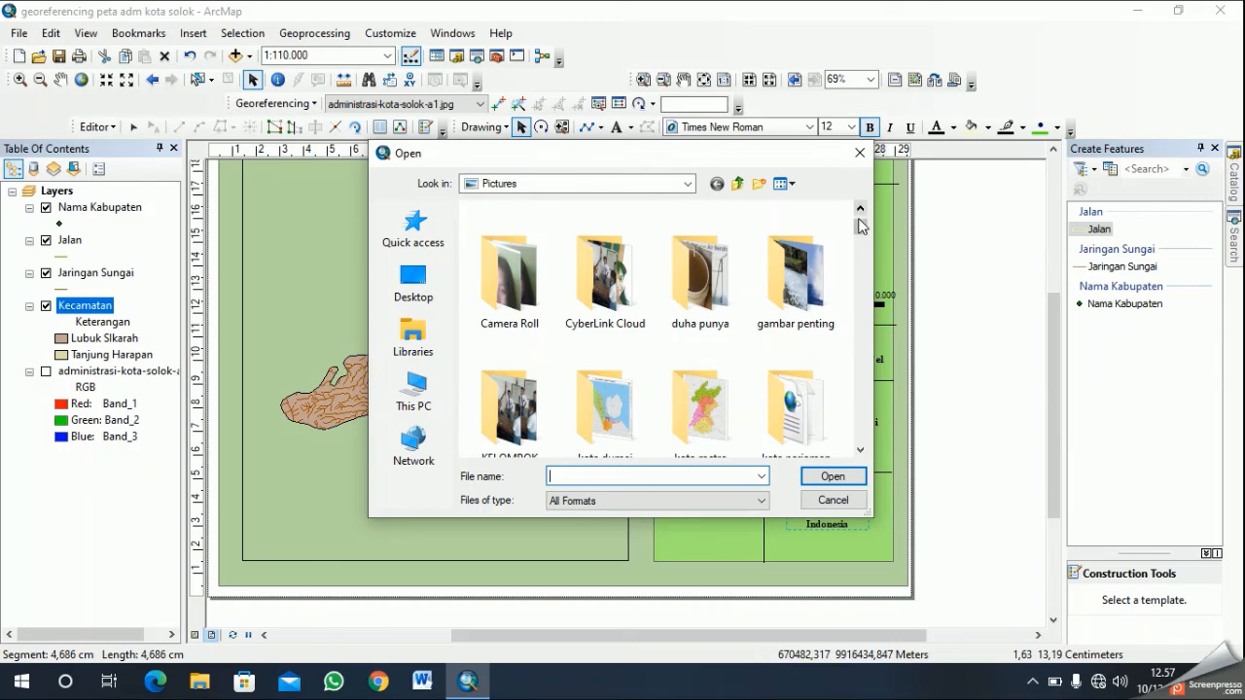
{"action": "left_click", "coordinate": [861, 451]}
{"action": "left_click", "coordinate": [861, 451]}
{"action": "left_click", "coordinate": [861, 452]}
{"action": "left_click", "coordinate": [513, 362]}
{"action": "left_click", "coordinate": [861, 452]}
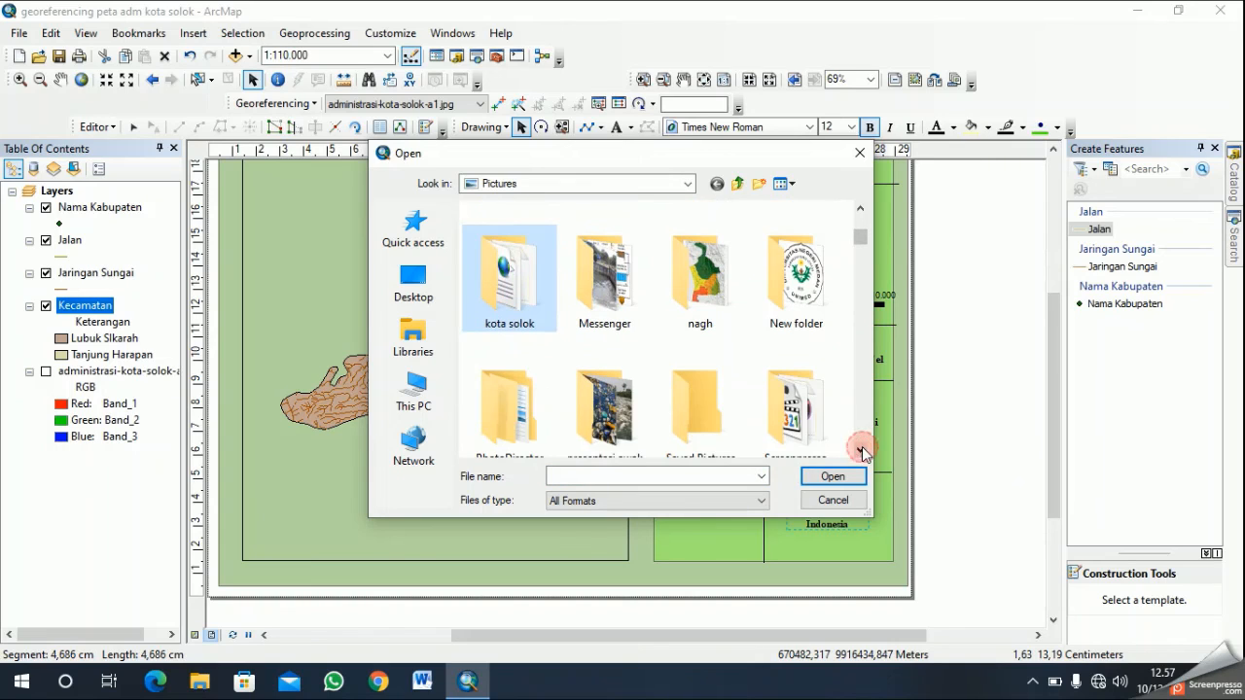
{"action": "left_click", "coordinate": [861, 451]}
{"action": "left_click", "coordinate": [861, 451]}
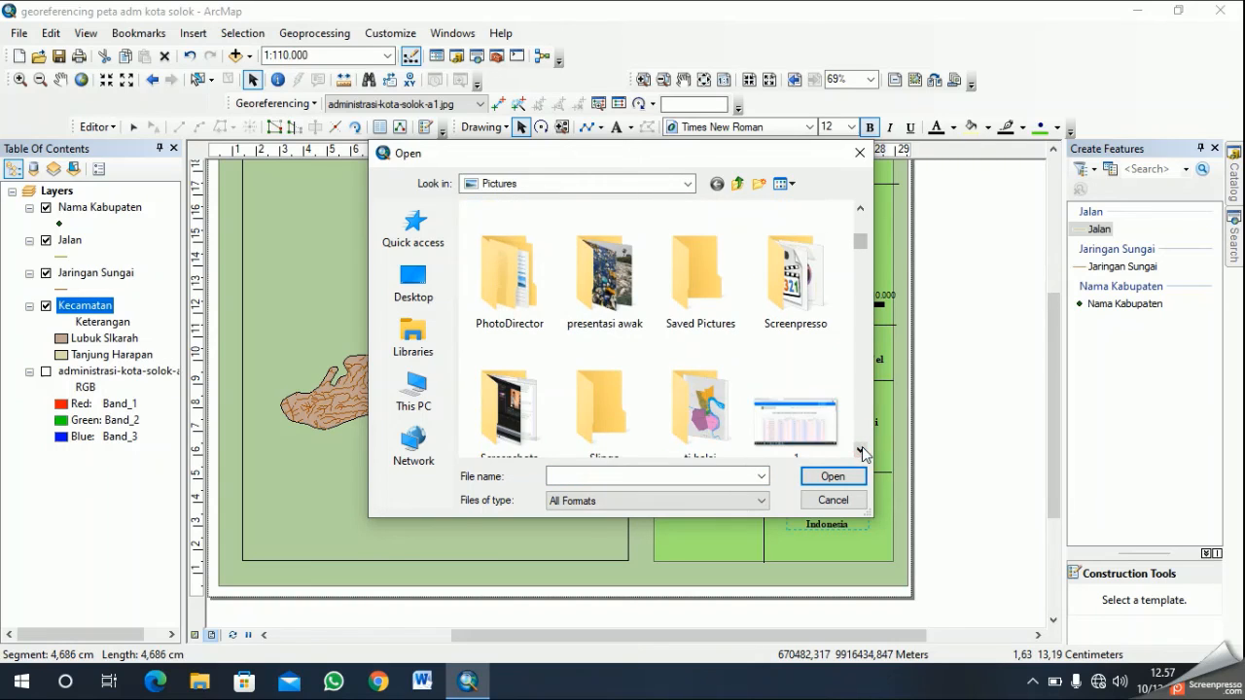
{"action": "left_click", "coordinate": [861, 451]}
{"action": "left_click", "coordinate": [861, 451]}
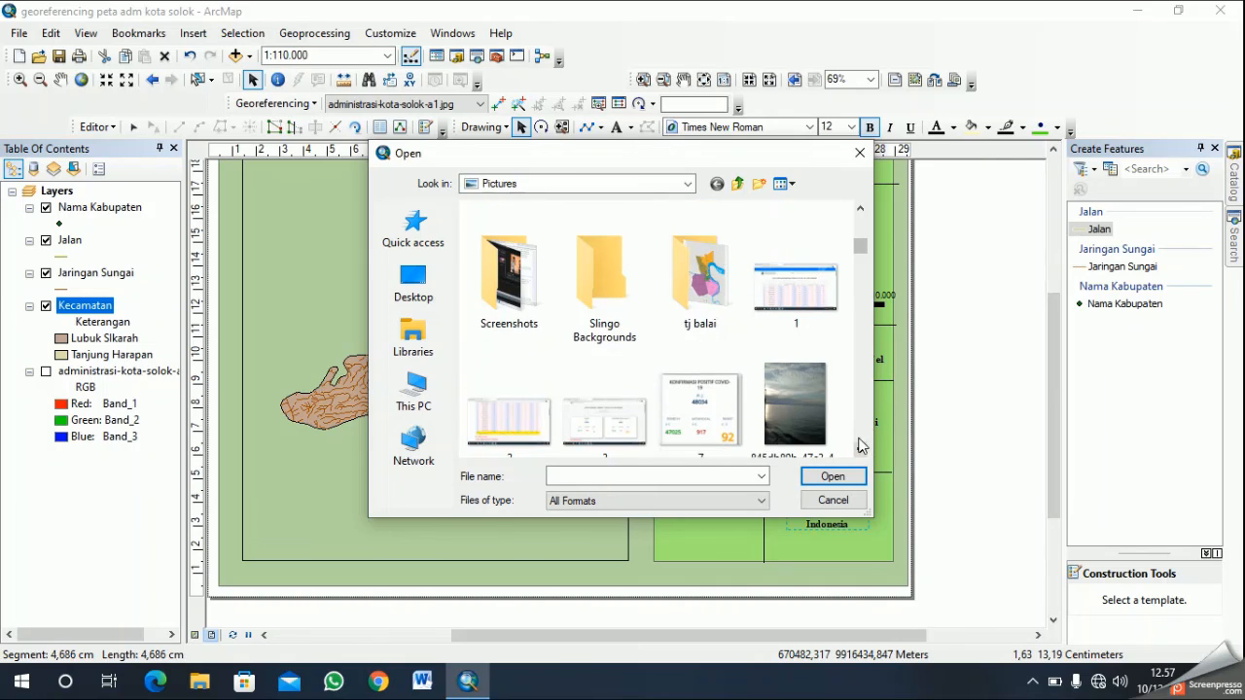
{"action": "left_click", "coordinate": [688, 184]}
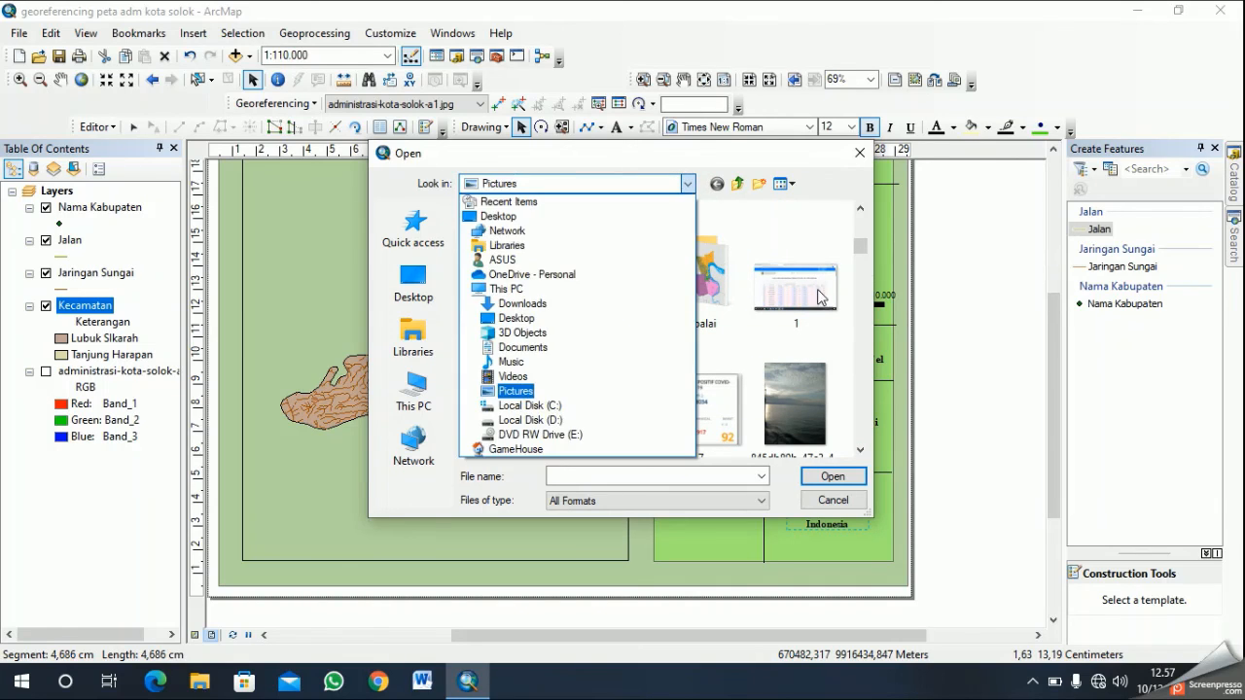
{"action": "left_click", "coordinate": [517, 391]}
{"action": "left_click_drag", "start_coordinate": [860, 250], "coordinate": [836, 225]}
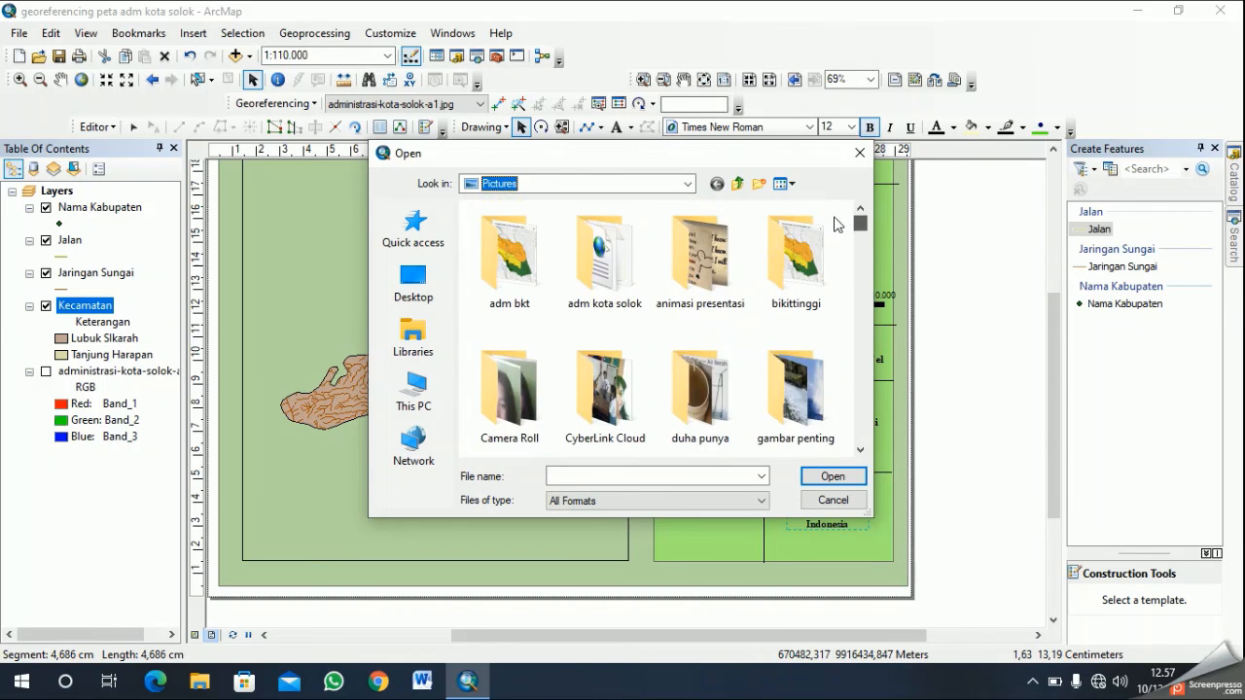
{"action": "left_click", "coordinate": [860, 452]}
{"action": "left_click", "coordinate": [860, 451]}
{"action": "left_click_drag", "start_coordinate": [860, 451], "coordinate": [861, 436]}
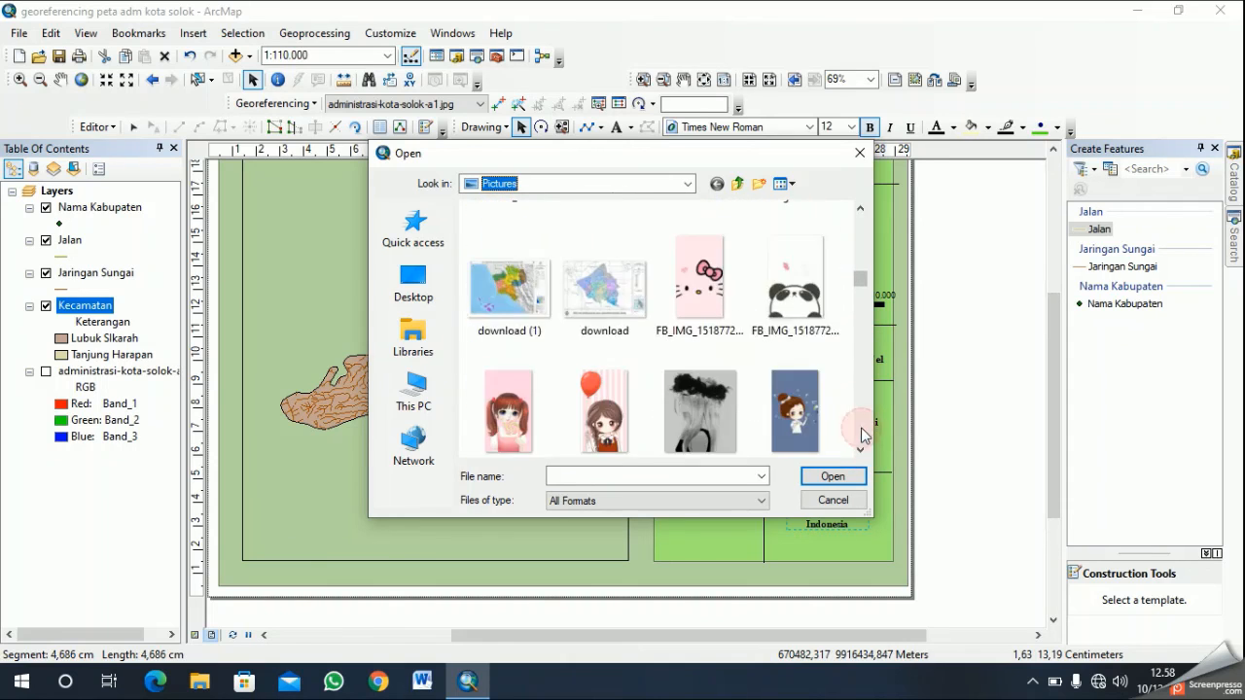
{"action": "left_click", "coordinate": [862, 434]}
{"action": "left_click_drag", "start_coordinate": [861, 208], "coordinate": [863, 214]}
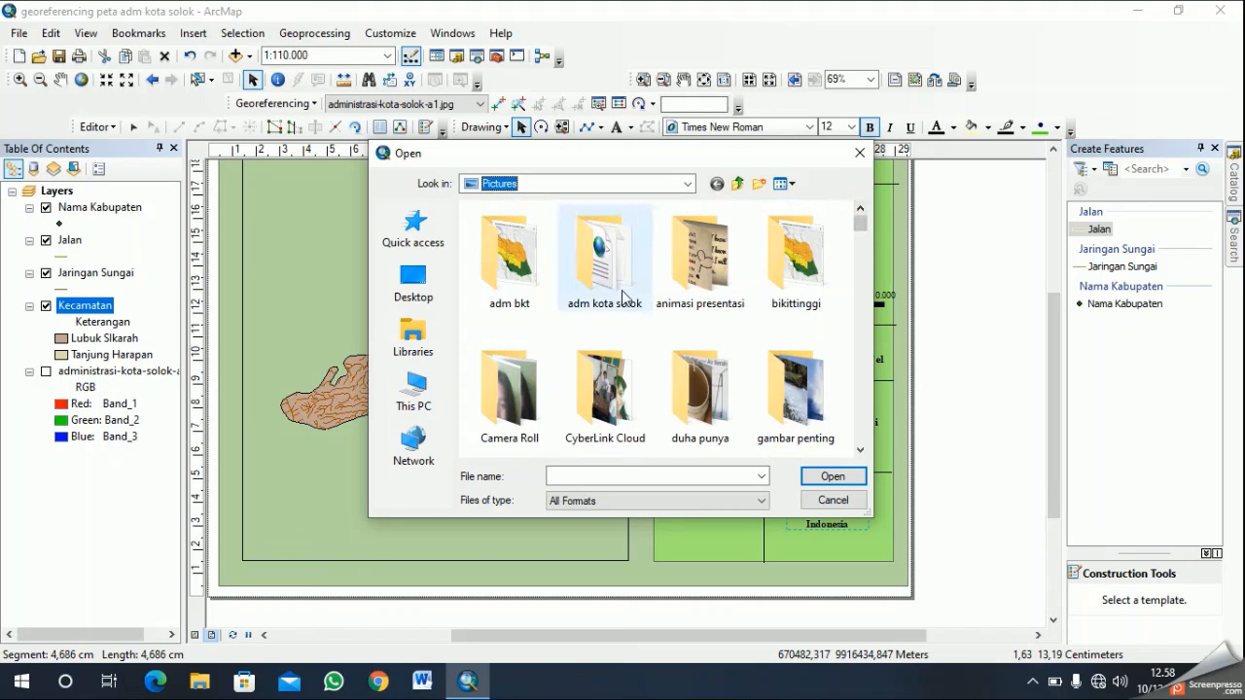
- Insert the administrasi-kota-solok-a1 picture from the adm kota solok folder into the layout
{"action": "double_click", "coordinate": [608, 277]}
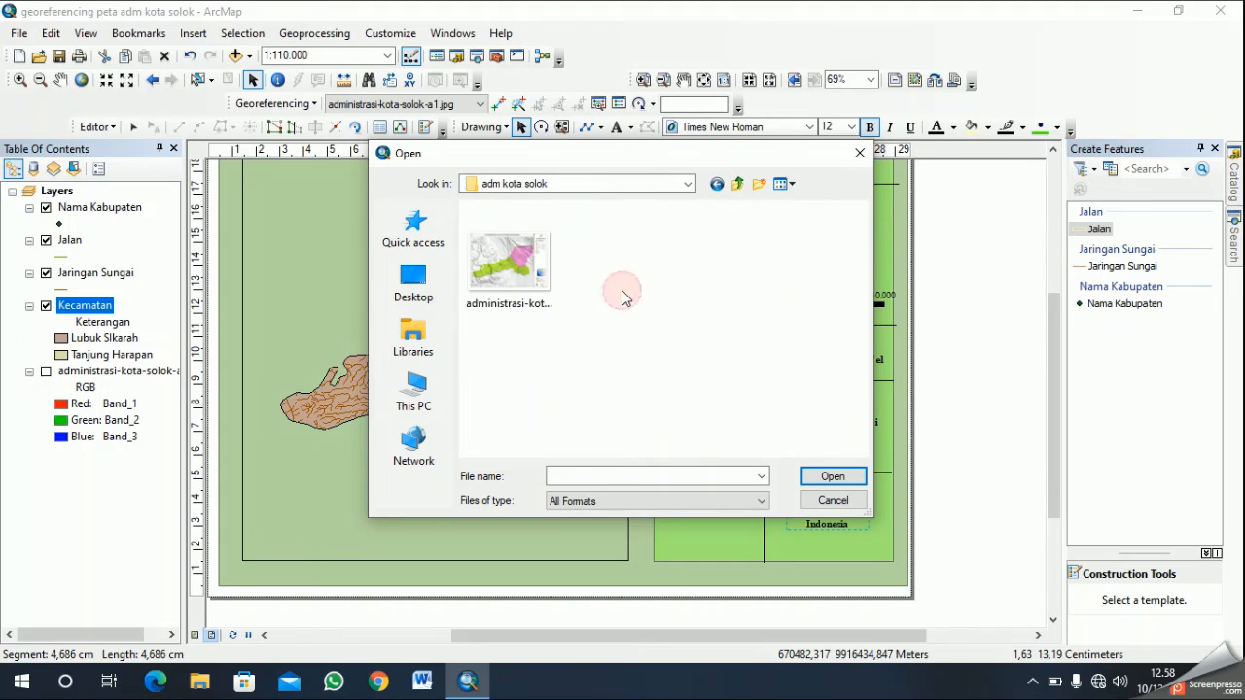
{"action": "left_click", "coordinate": [504, 282]}
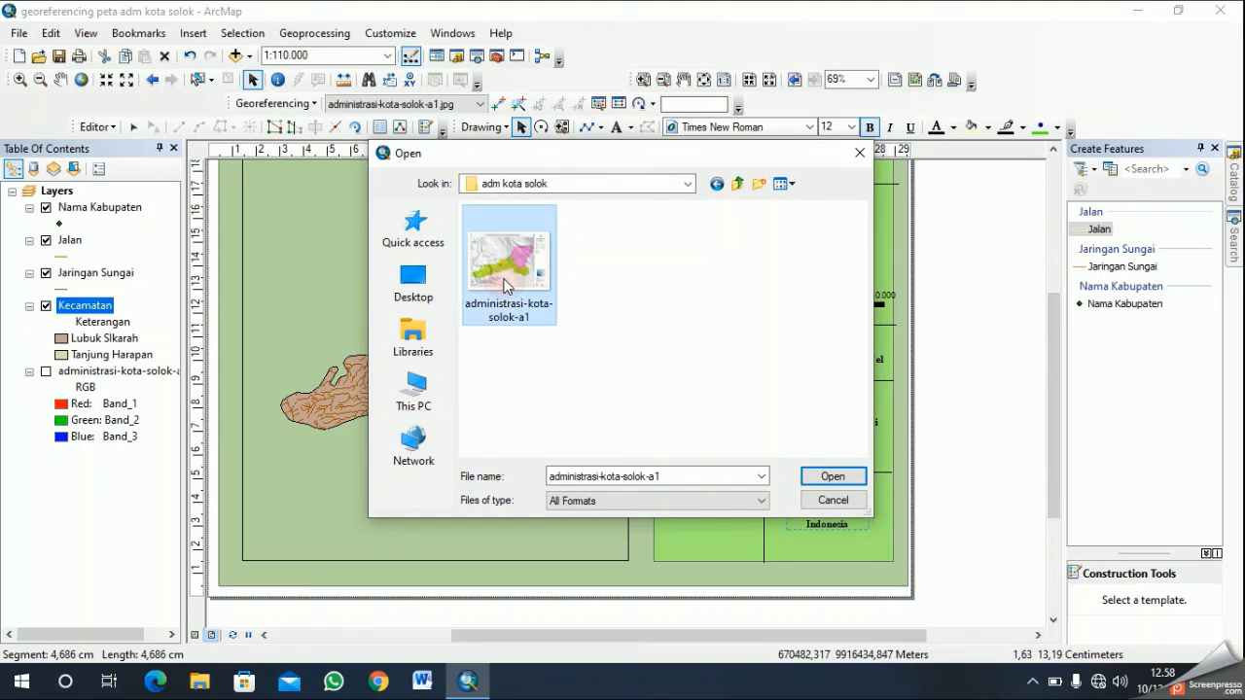
{"action": "left_click", "coordinate": [830, 476]}
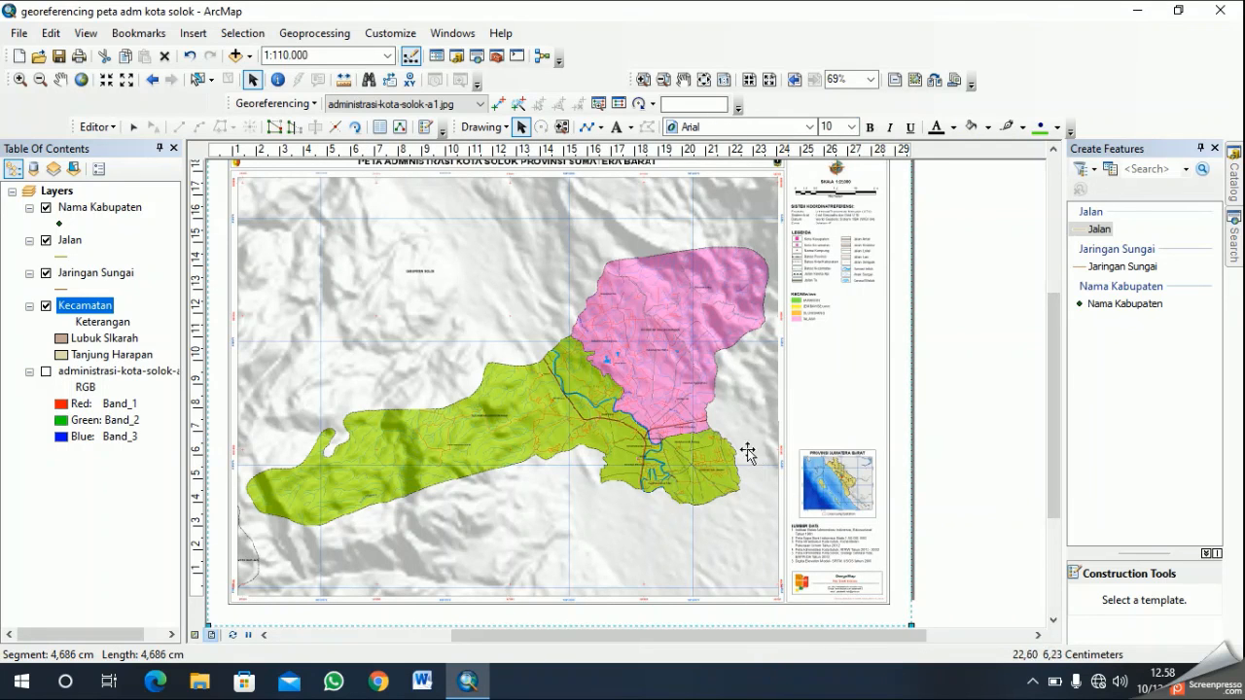
- Shrink the inserted map picture in stages and move it into the empty compartment below the legend
{"action": "left_click_drag", "start_coordinate": [895, 603], "coordinate": [735, 439]}
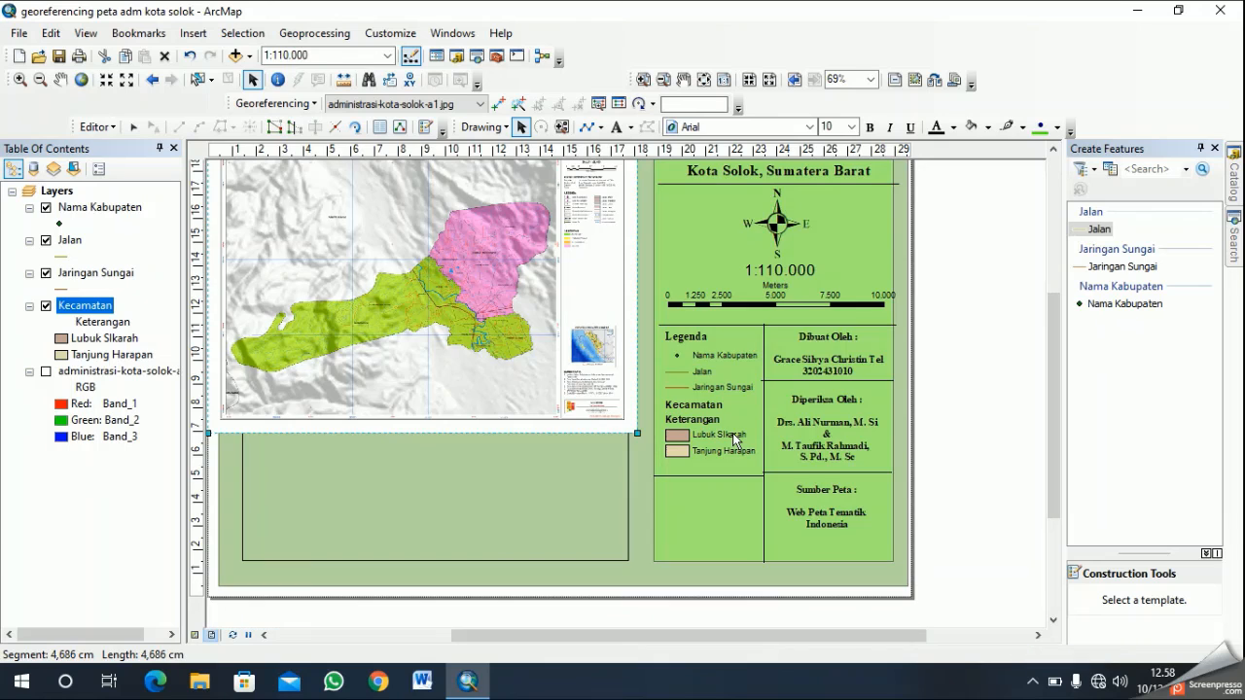
{"action": "left_click_drag", "start_coordinate": [637, 432], "coordinate": [522, 348]}
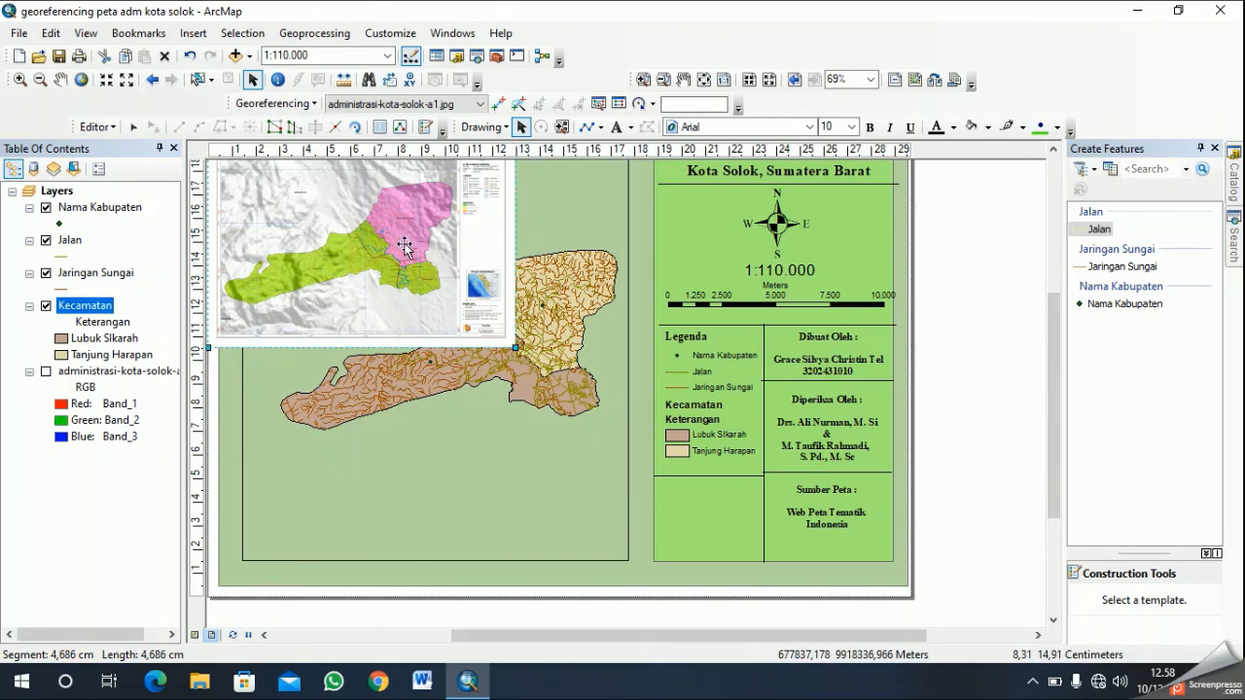
{"action": "left_click_drag", "start_coordinate": [668, 408], "coordinate": [689, 438]}
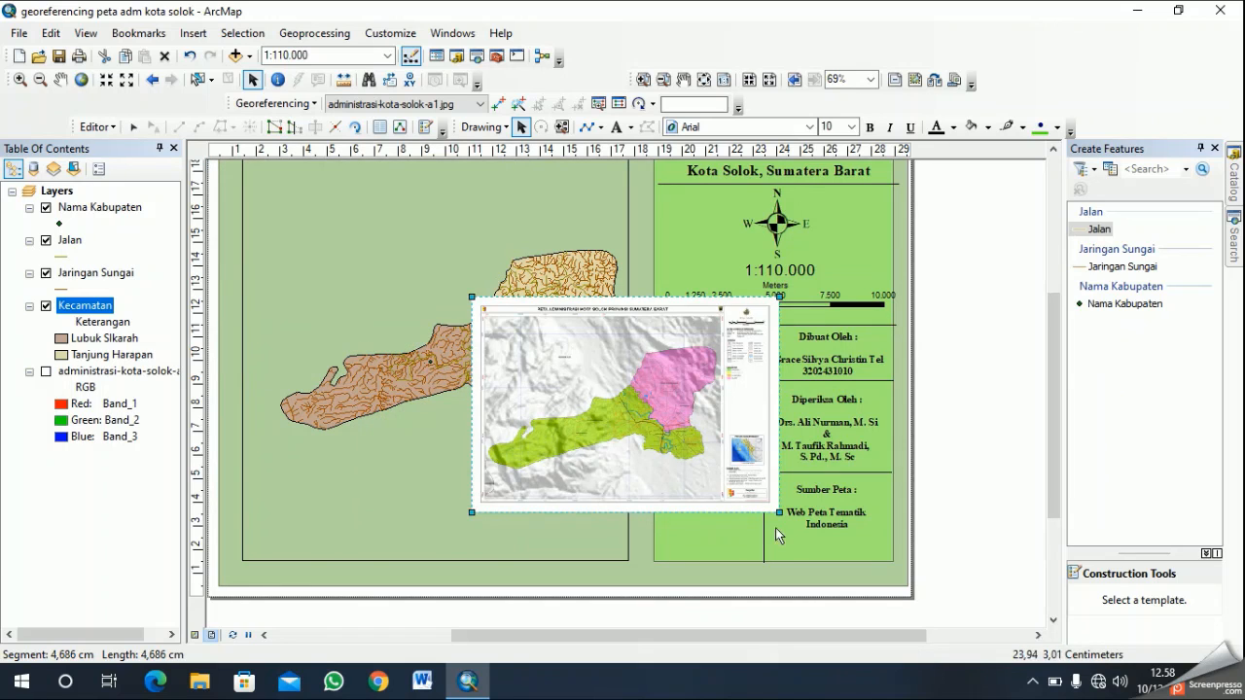
{"action": "left_click_drag", "start_coordinate": [774, 507], "coordinate": [769, 503]}
{"action": "left_click_drag", "start_coordinate": [768, 503], "coordinate": [593, 382]}
{"action": "left_click_drag", "start_coordinate": [545, 350], "coordinate": [718, 524]}
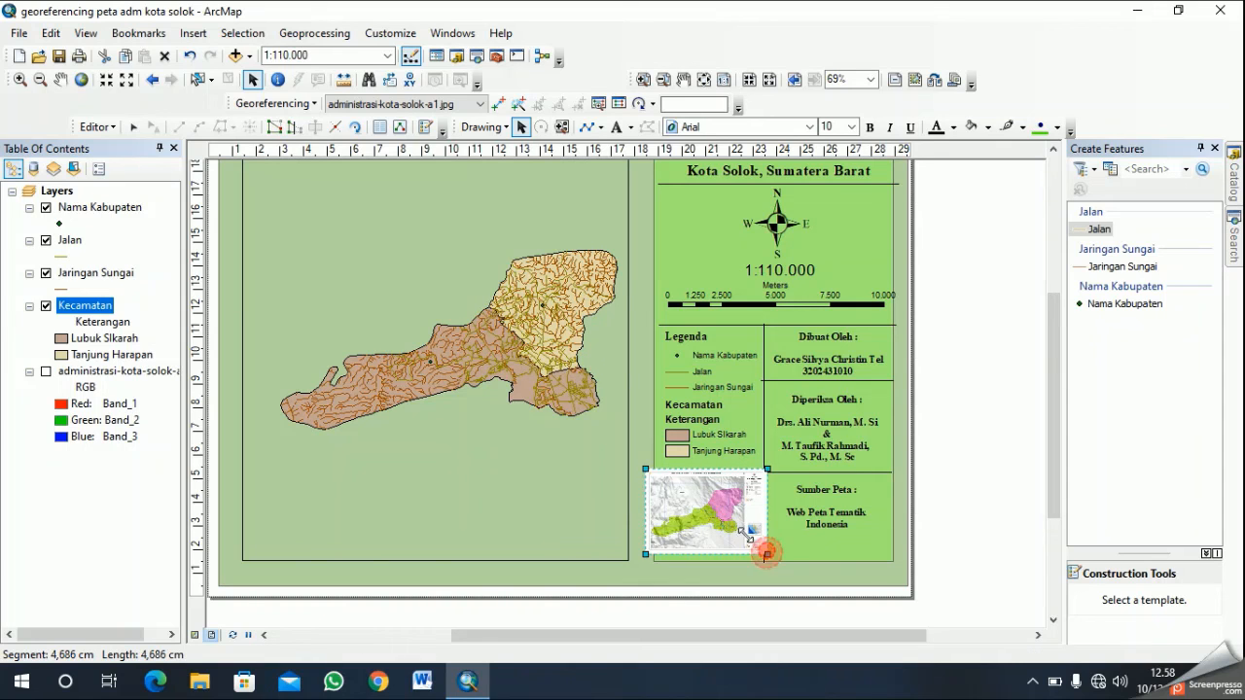
- Reduce the inset map picture slightly so it fits inside its compartment with a margin on every side
{"action": "double_click", "coordinate": [755, 548]}
{"action": "left_click", "coordinate": [678, 470]}
{"action": "left_click_drag", "start_coordinate": [764, 552], "coordinate": [733, 531]}
{"action": "left_click", "coordinate": [836, 550]}
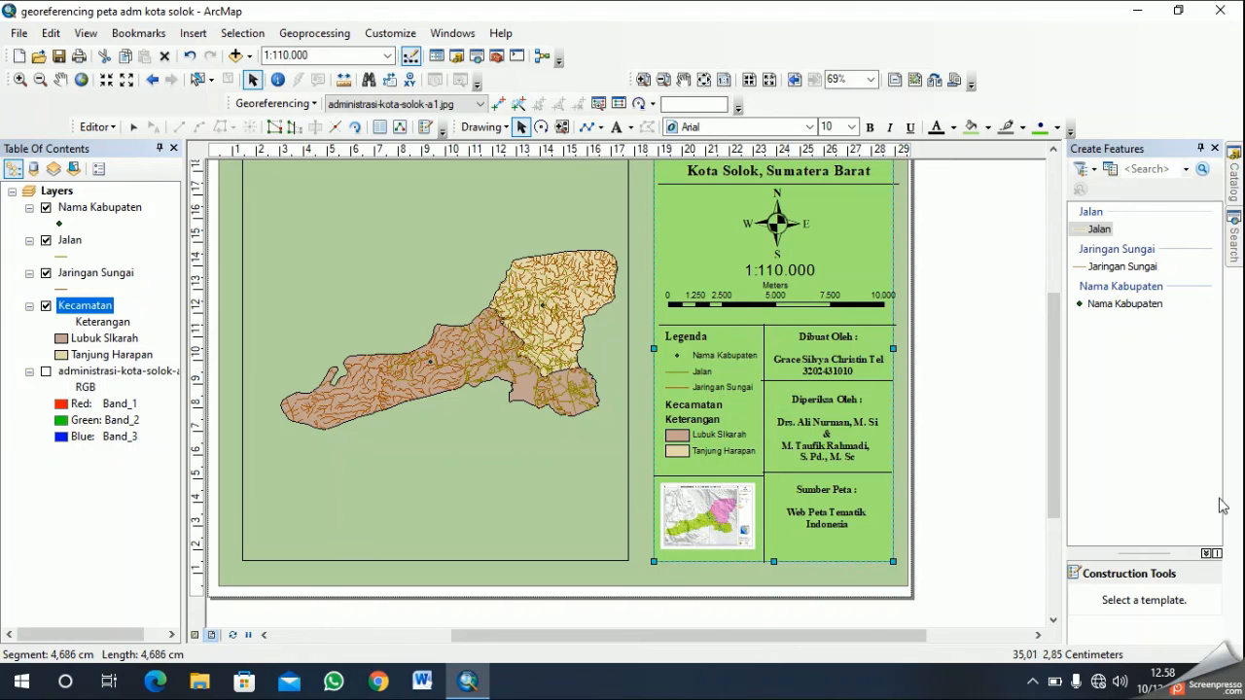
- Add a graticule to the main map's data frame with a simple border, stored as a fixed grid that updates with the frame
{"action": "scroll", "coordinate": [861, 514], "scroll_direction": "down", "scroll_amount": 3}
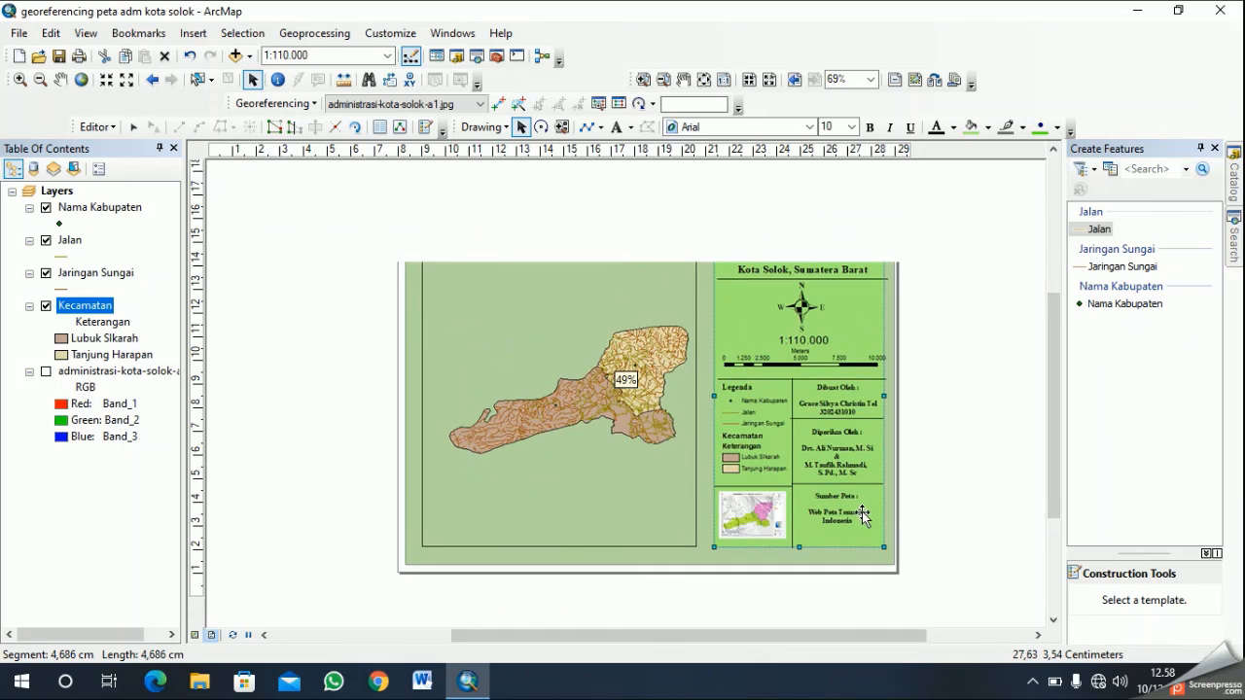
{"action": "left_click", "coordinate": [603, 288]}
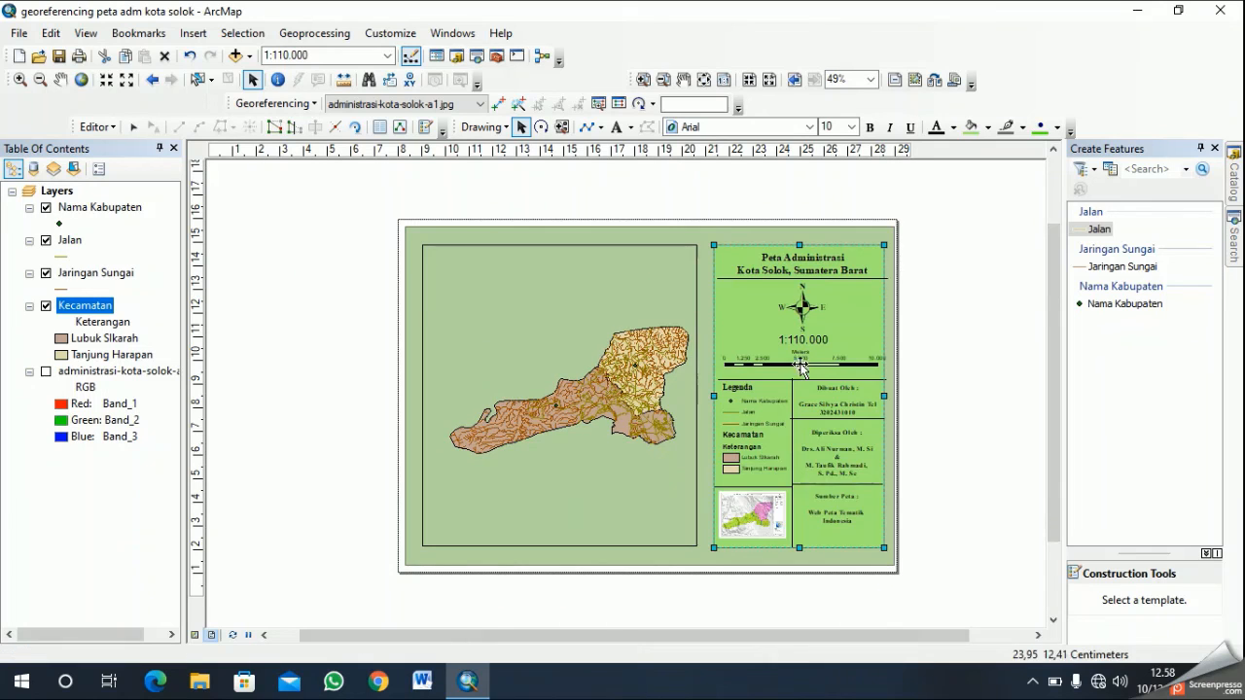
{"action": "right_click", "coordinate": [603, 288]}
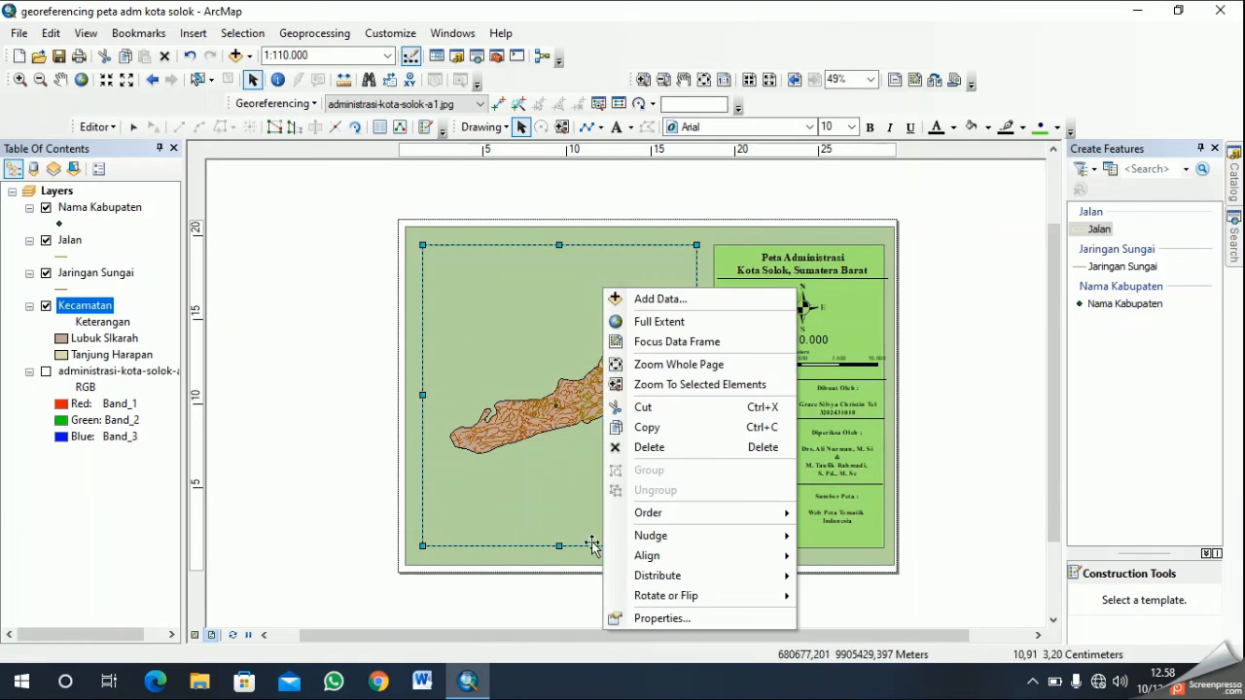
{"action": "left_click", "coordinate": [665, 618]}
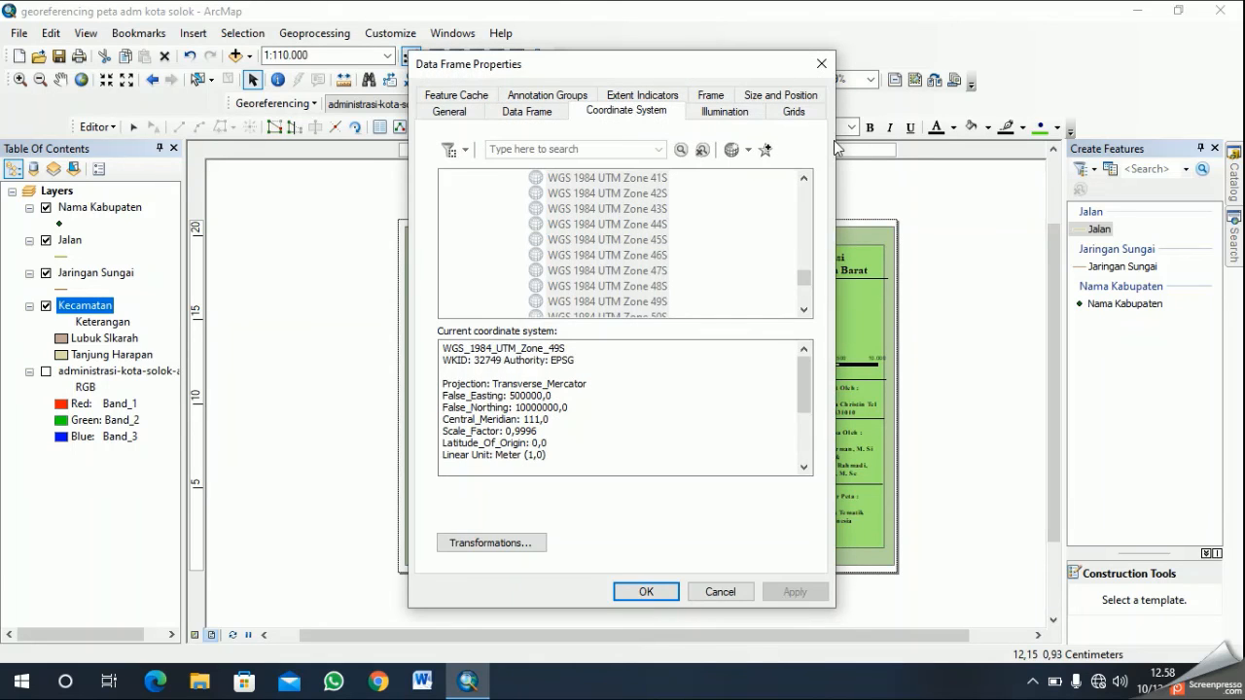
{"action": "left_click", "coordinate": [778, 118]}
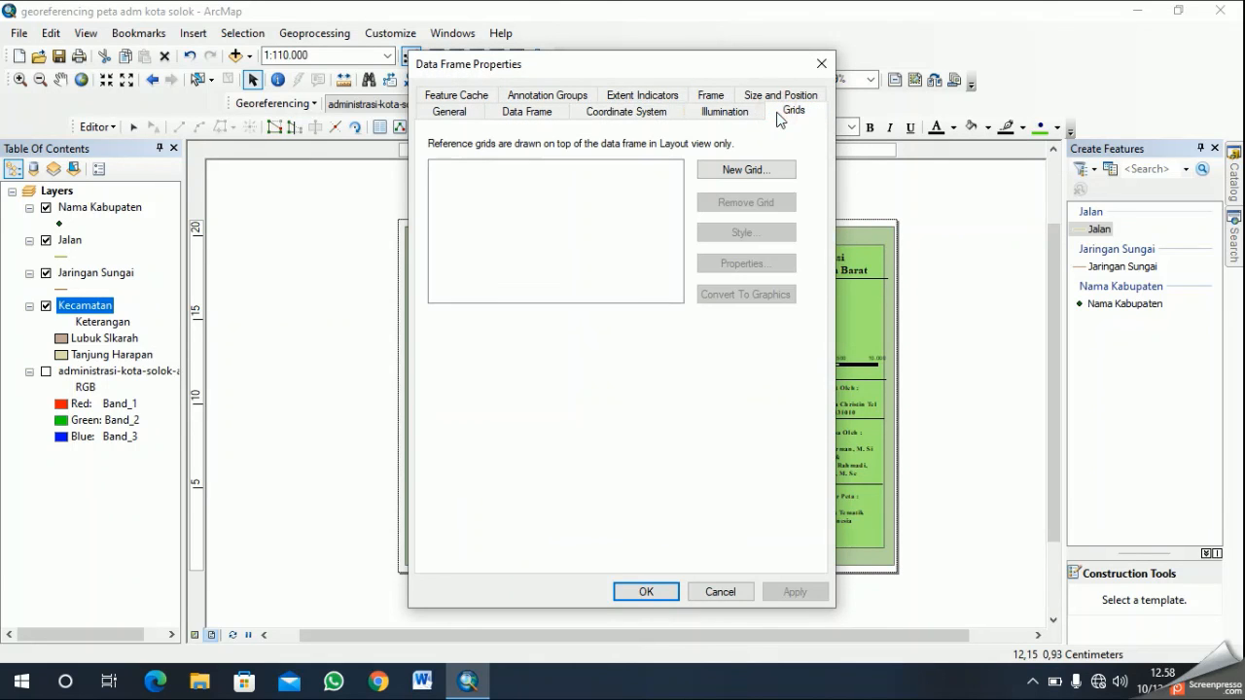
{"action": "left_click", "coordinate": [784, 170]}
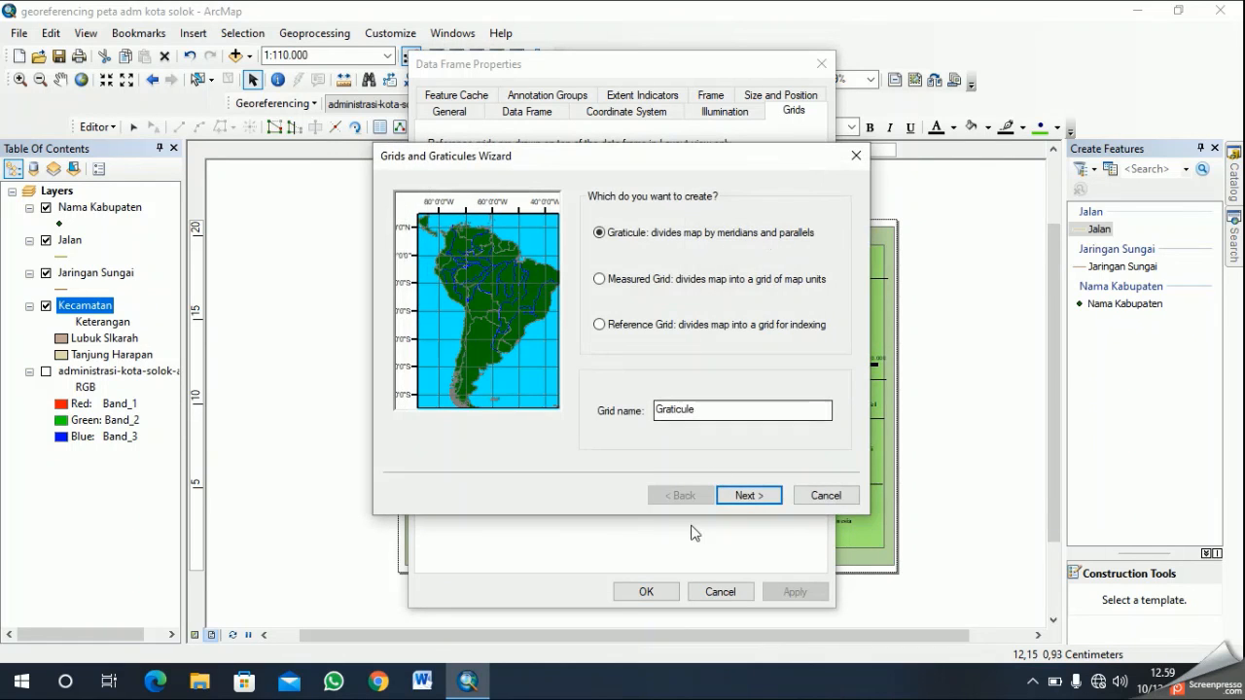
{"action": "left_click", "coordinate": [767, 497]}
{"action": "left_click", "coordinate": [767, 498]}
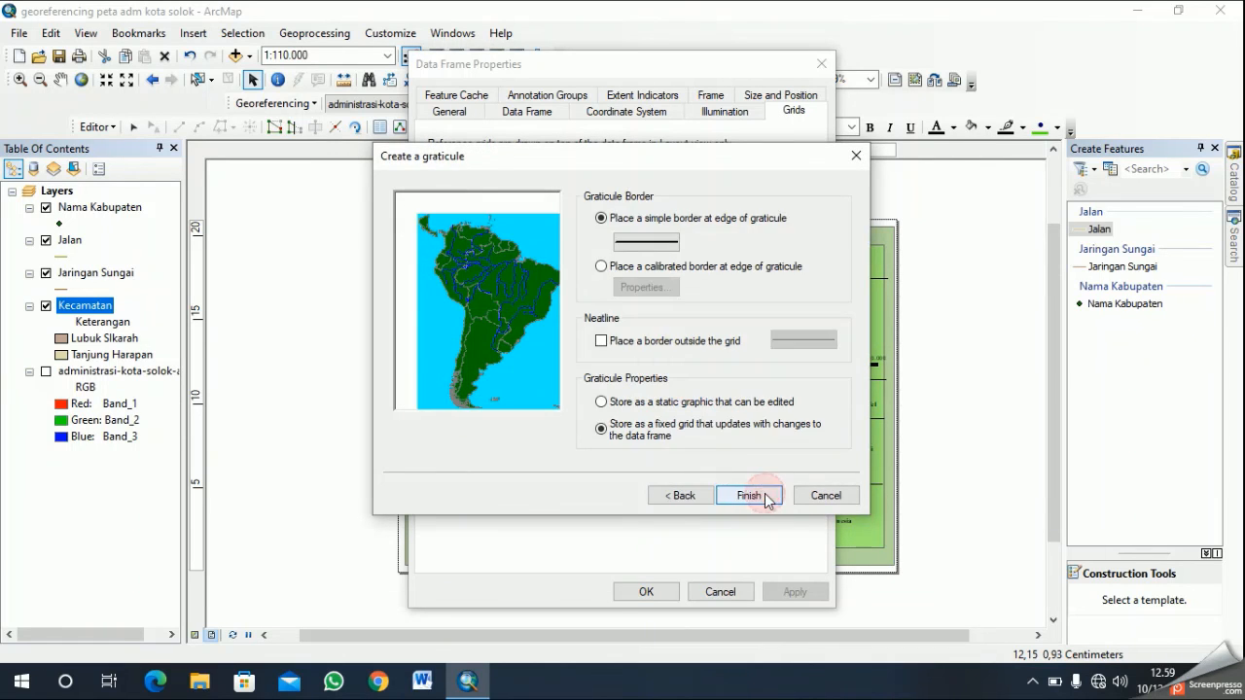
{"action": "left_click", "coordinate": [767, 498]}
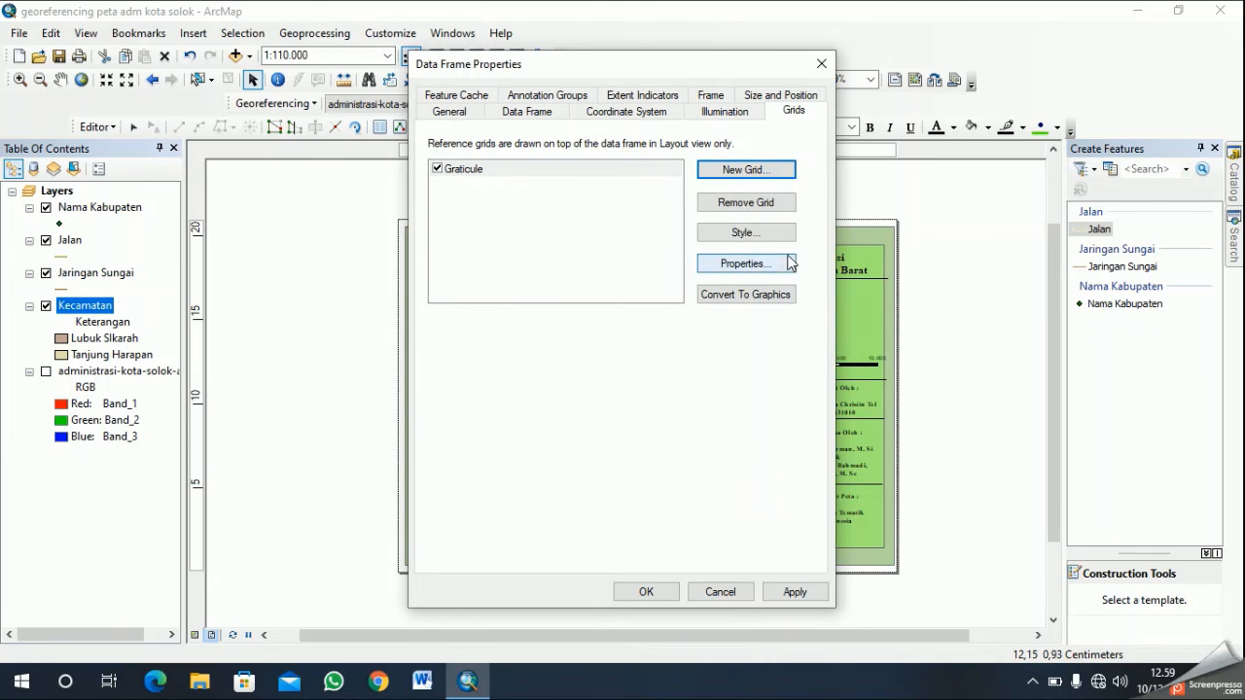
- Set the graticule's interval to 0° 2' 30" on both the X and Y axes and apply it to the main map
{"action": "left_click", "coordinate": [784, 235]}
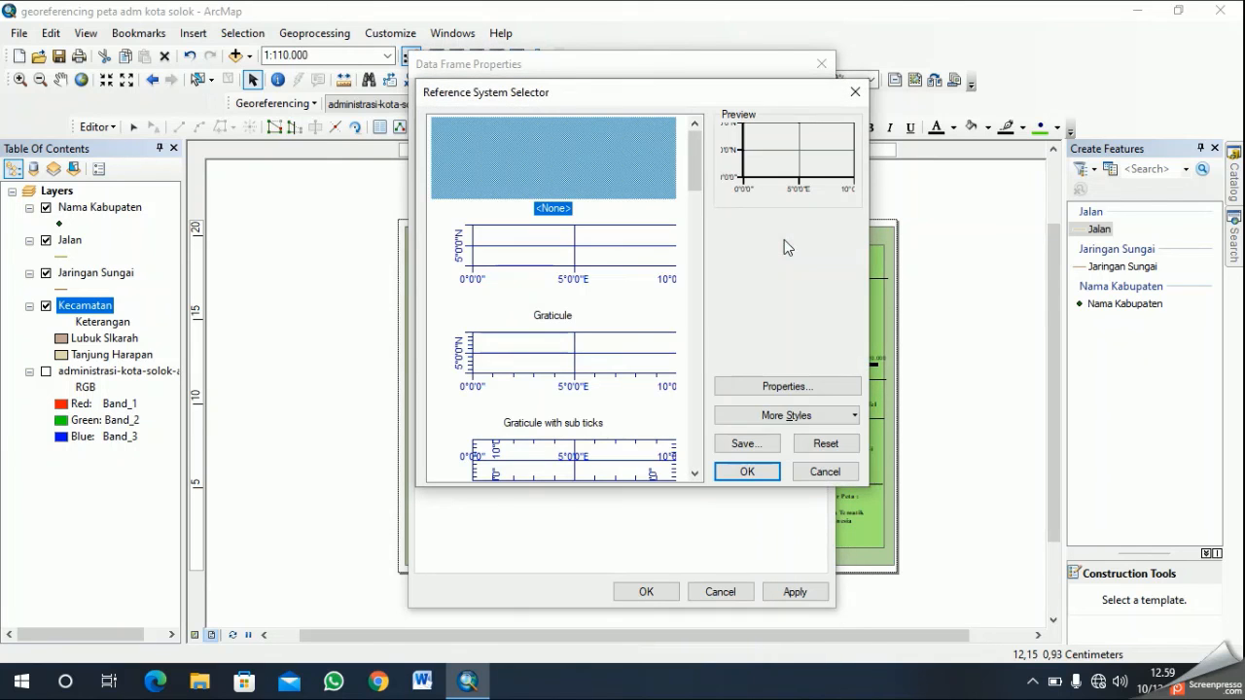
{"action": "left_click", "coordinate": [746, 472]}
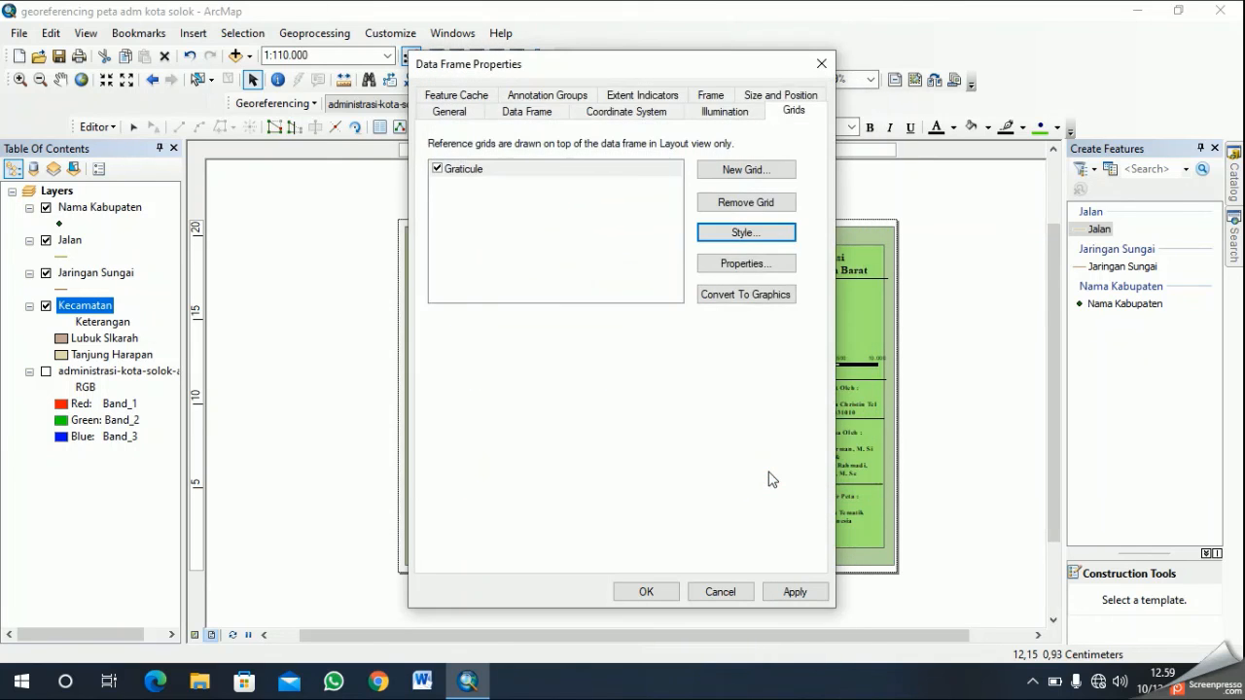
{"action": "left_click", "coordinate": [764, 236]}
{"action": "left_click", "coordinate": [816, 389]}
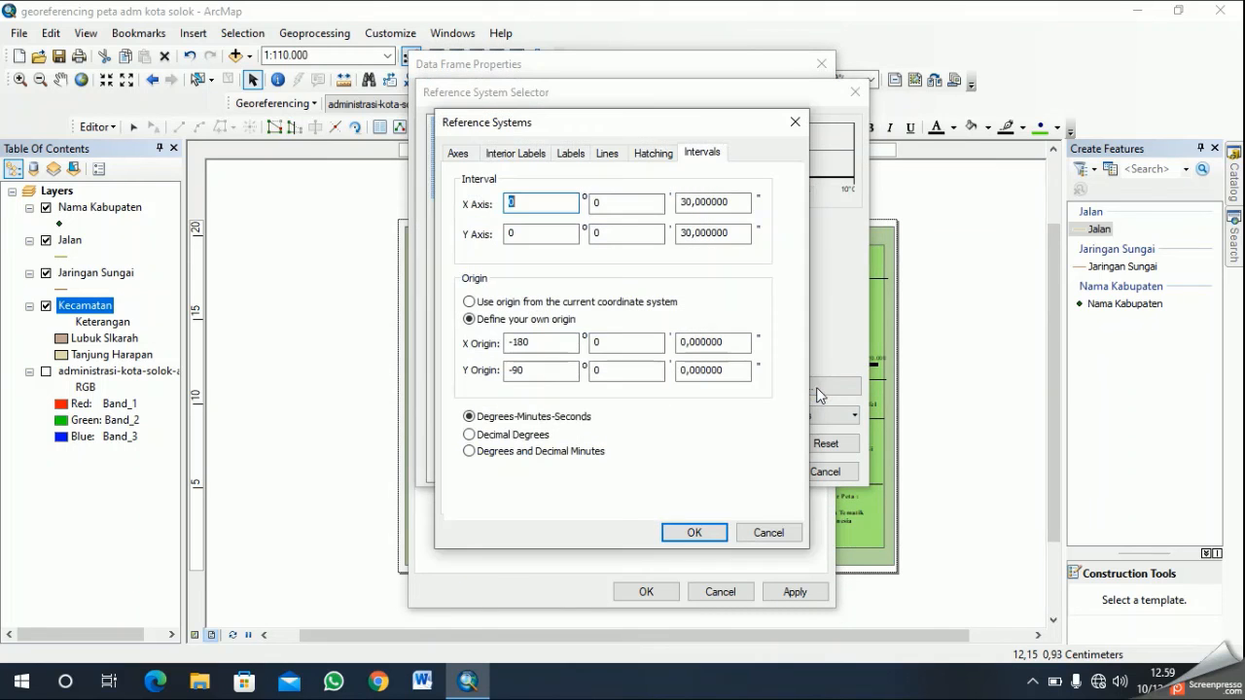
{"action": "left_click", "coordinate": [608, 200]}
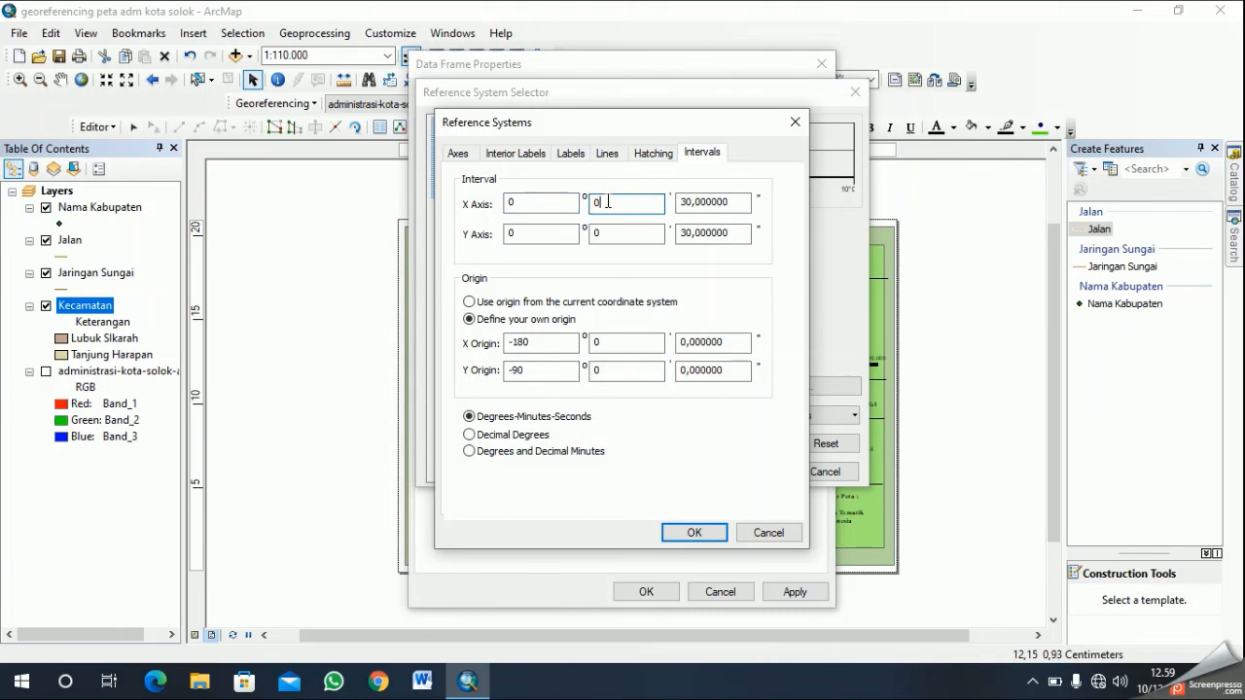
{"action": "left_click", "coordinate": [621, 231]}
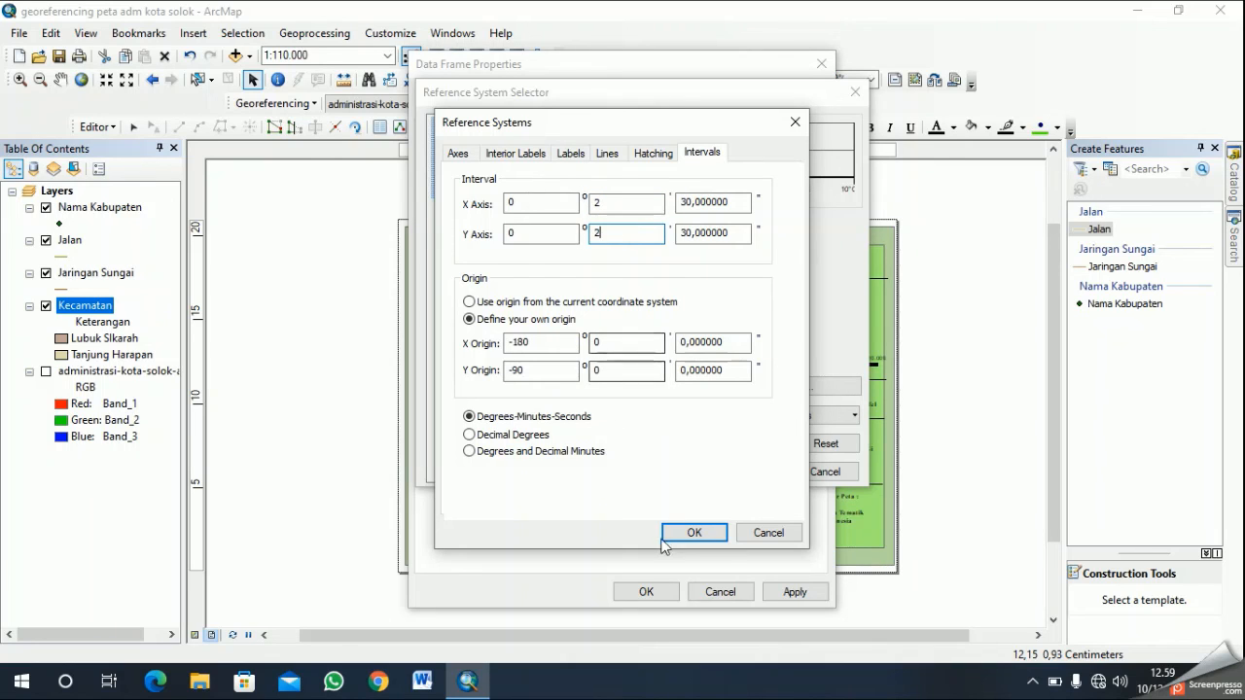
{"action": "left_click", "coordinate": [694, 531]}
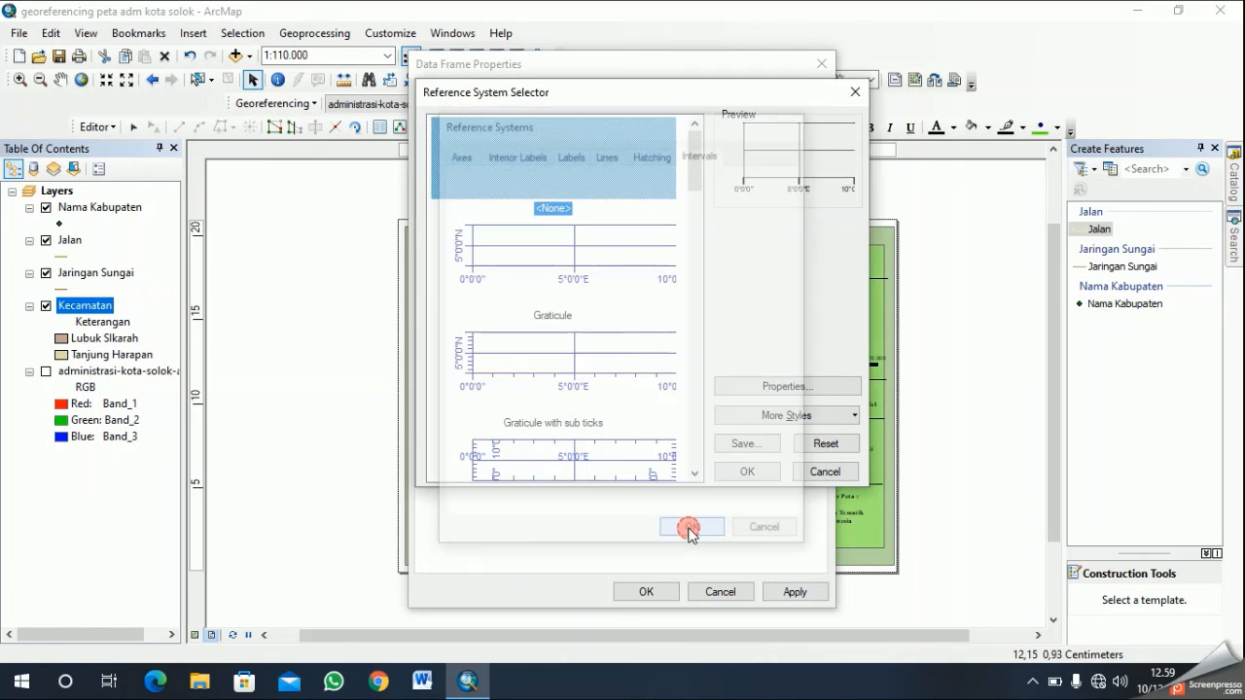
{"action": "left_click", "coordinate": [755, 482]}
{"action": "left_click", "coordinate": [667, 590]}
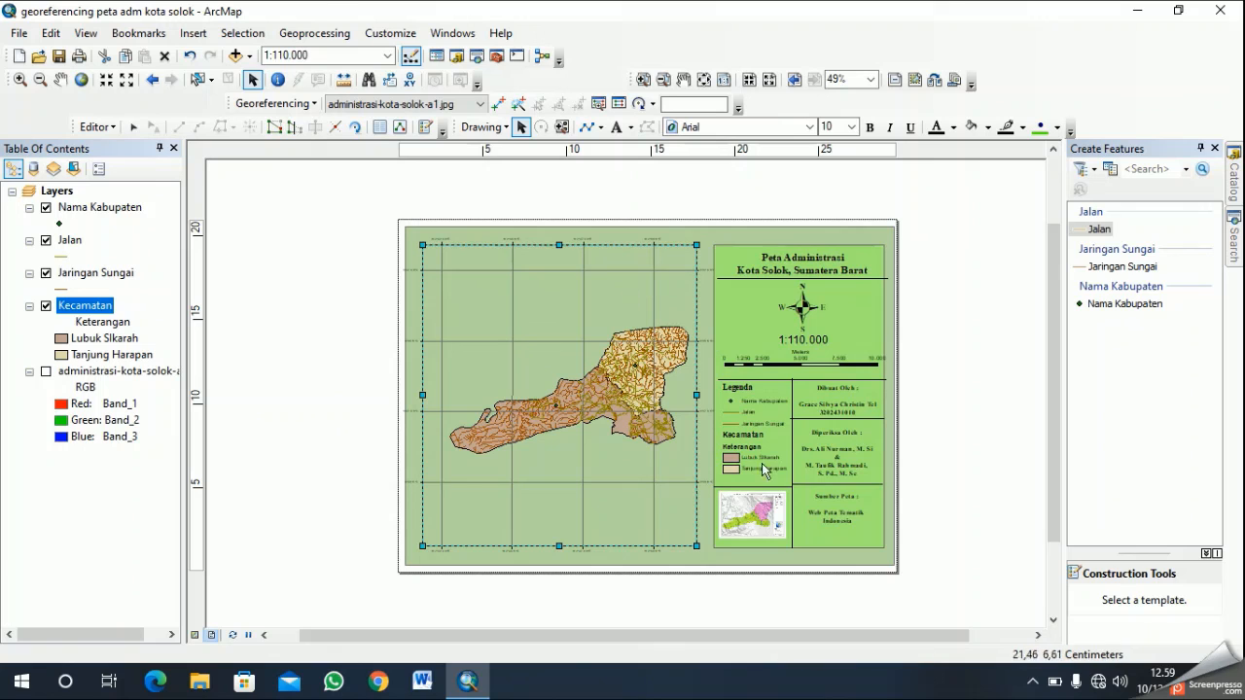
- Pull the main map frame's left edge slightly inward and align the green side panel's upper and lower edges with the frame
{"action": "scroll", "coordinate": [619, 473], "scroll_direction": "down", "scroll_amount": 2}
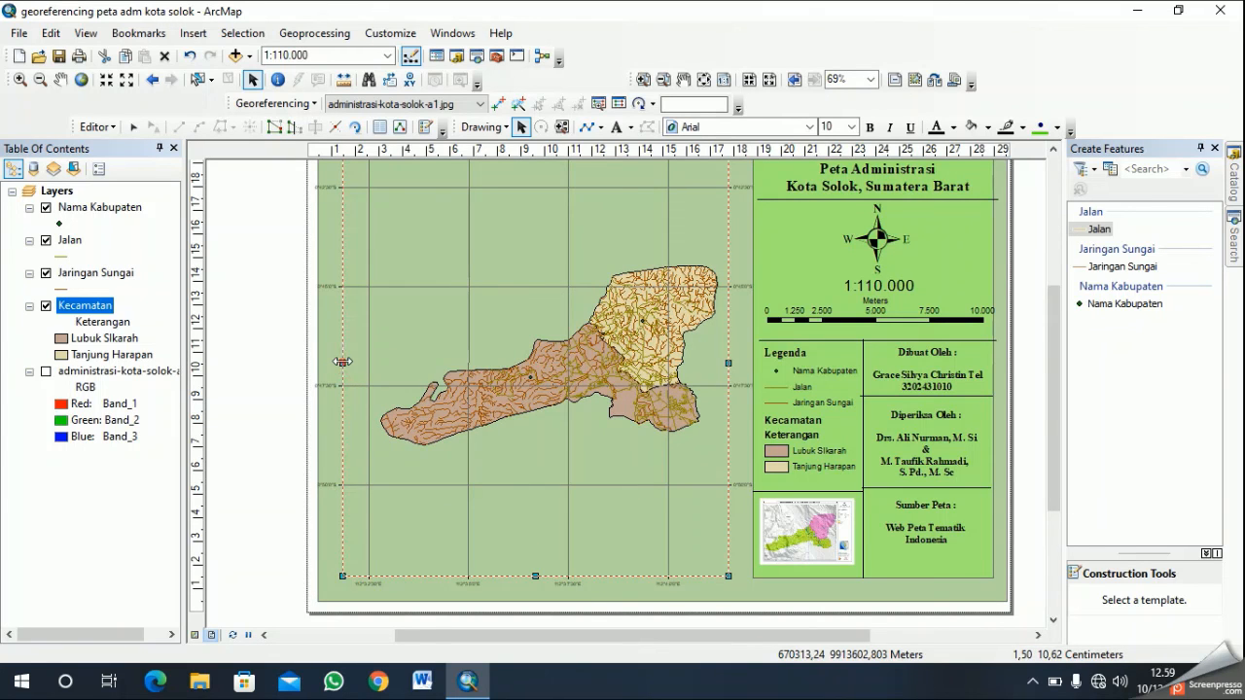
{"action": "left_click_drag", "start_coordinate": [345, 362], "coordinate": [350, 362]}
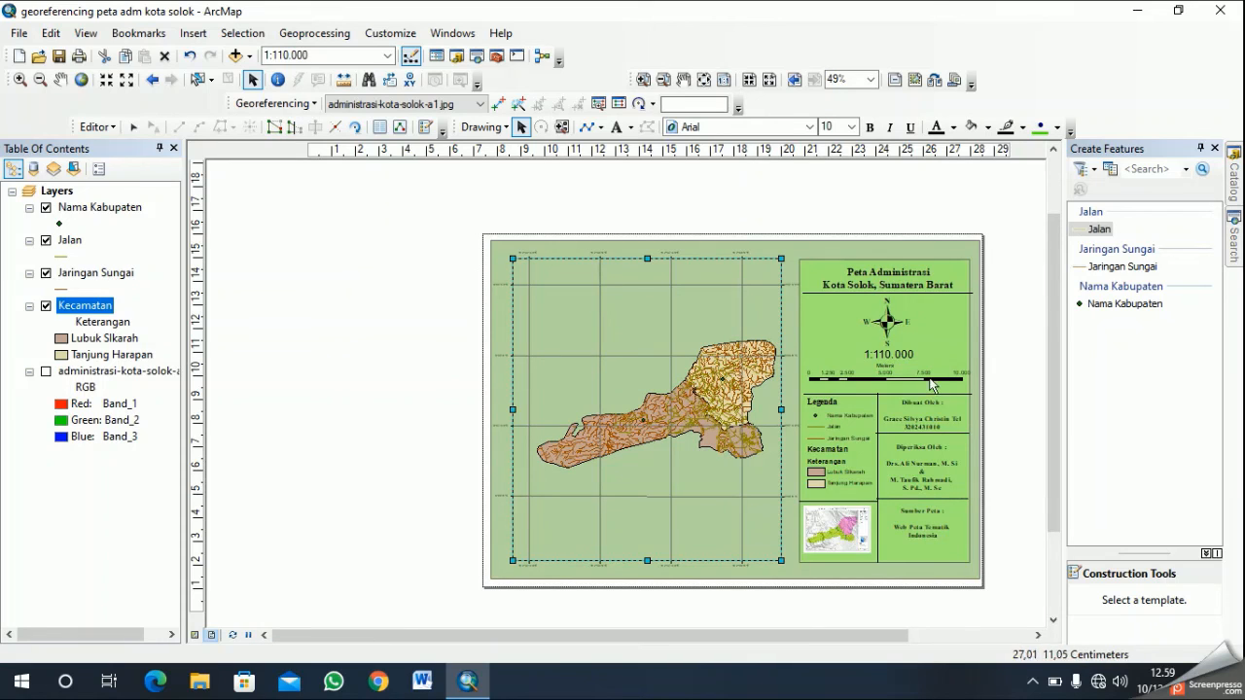
{"action": "left_click", "coordinate": [881, 262]}
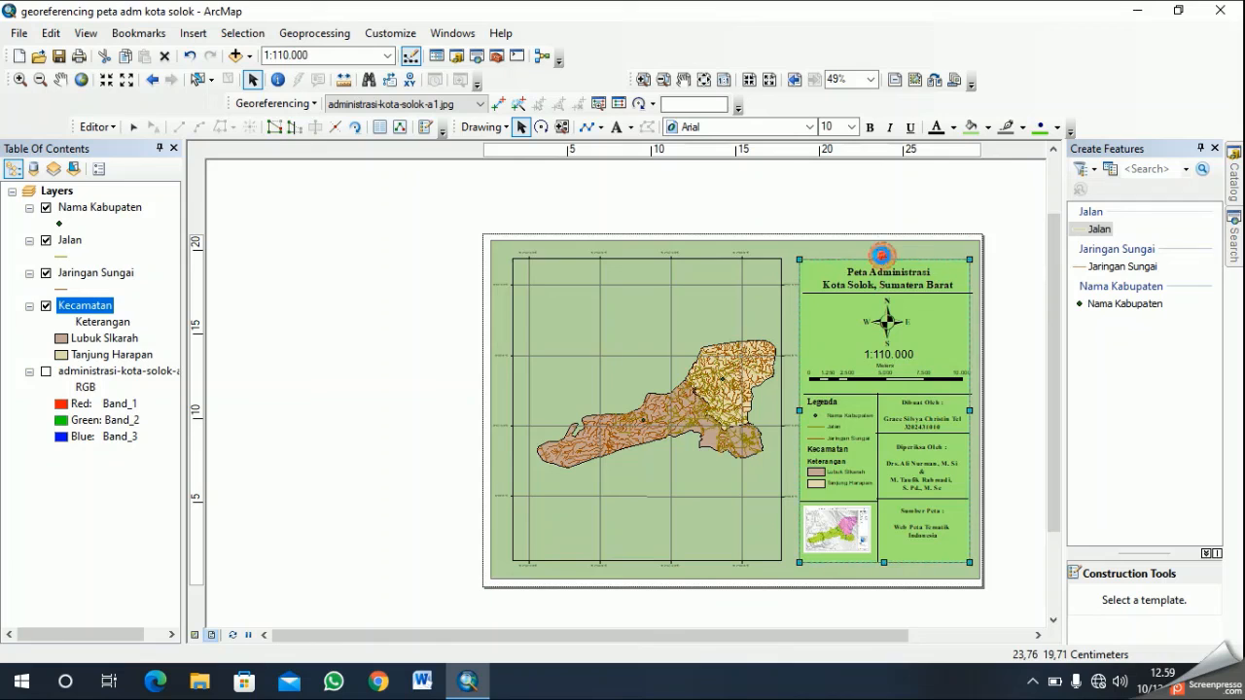
{"action": "left_click", "coordinate": [678, 470]}
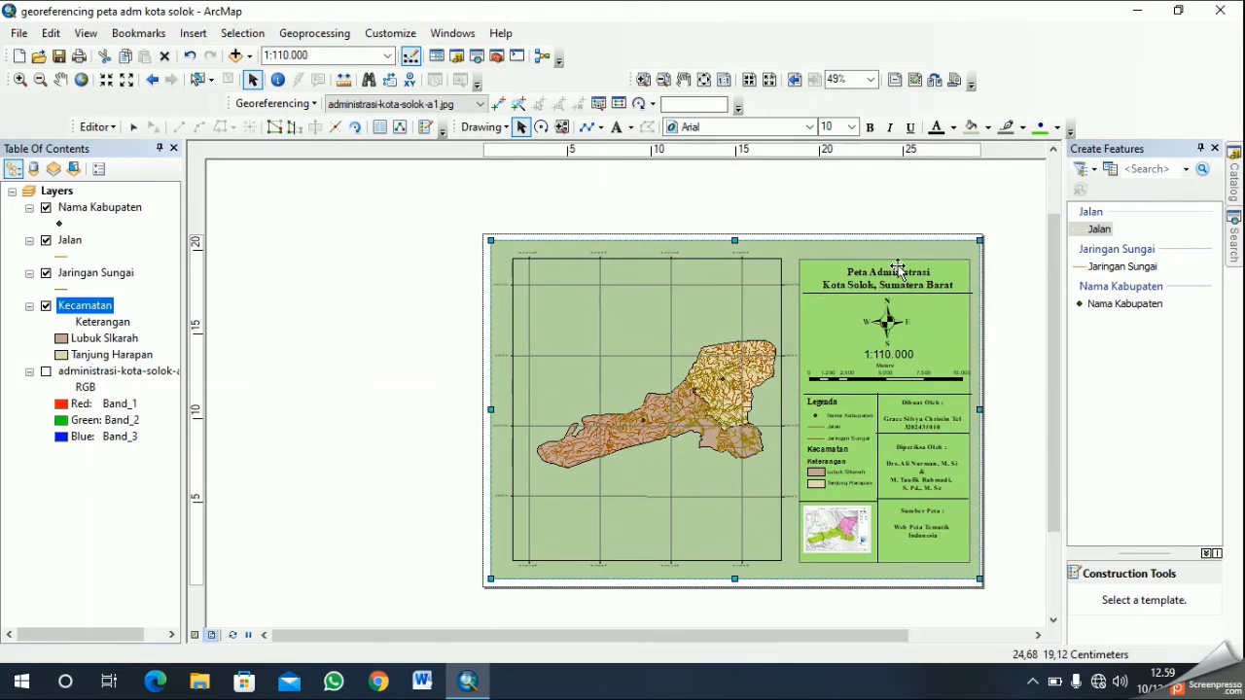
{"action": "left_click", "coordinate": [888, 263]}
{"action": "left_click_drag", "start_coordinate": [882, 257], "coordinate": [881, 257]}
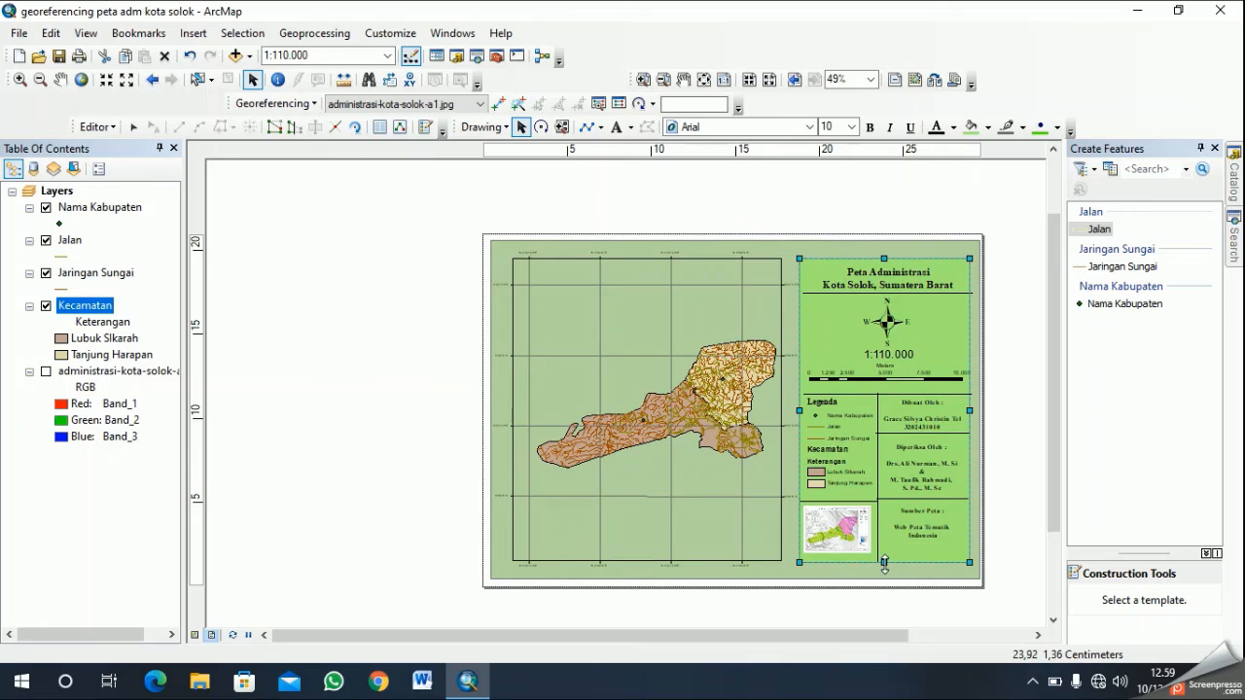
{"action": "left_click_drag", "start_coordinate": [883, 562], "coordinate": [882, 562]}
{"action": "left_click", "coordinate": [1038, 635]}
{"action": "left_click", "coordinate": [1037, 635]}
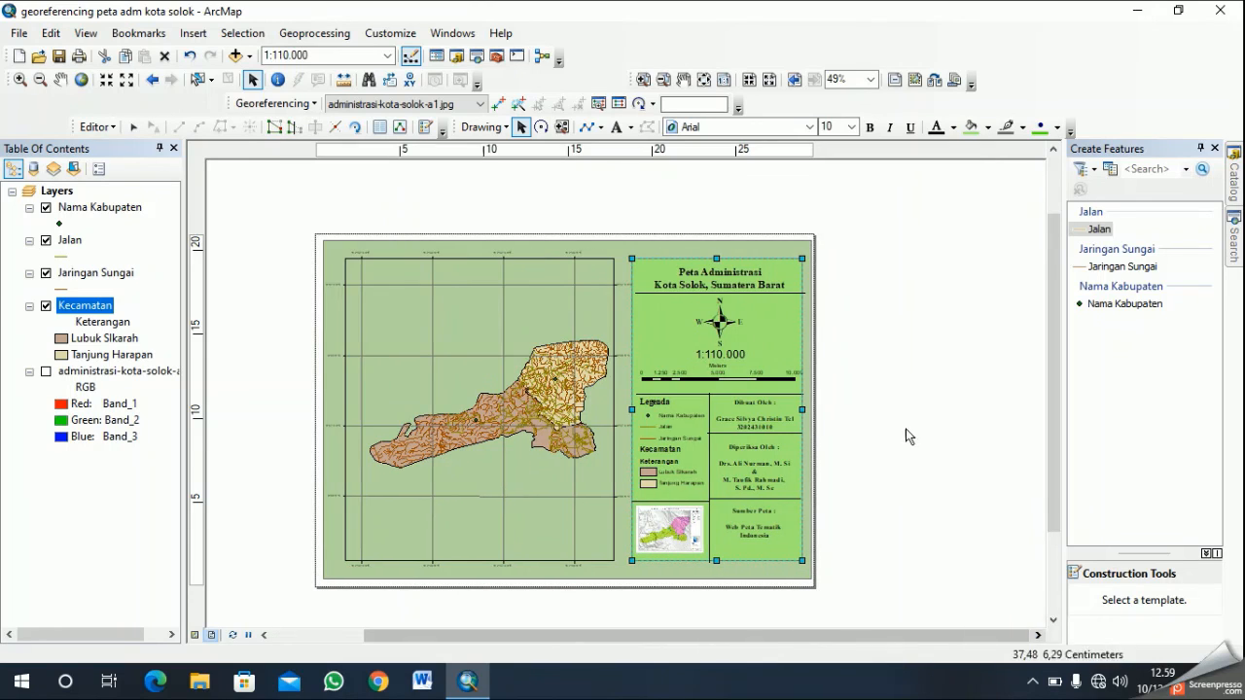
{"action": "left_click", "coordinate": [542, 294]}
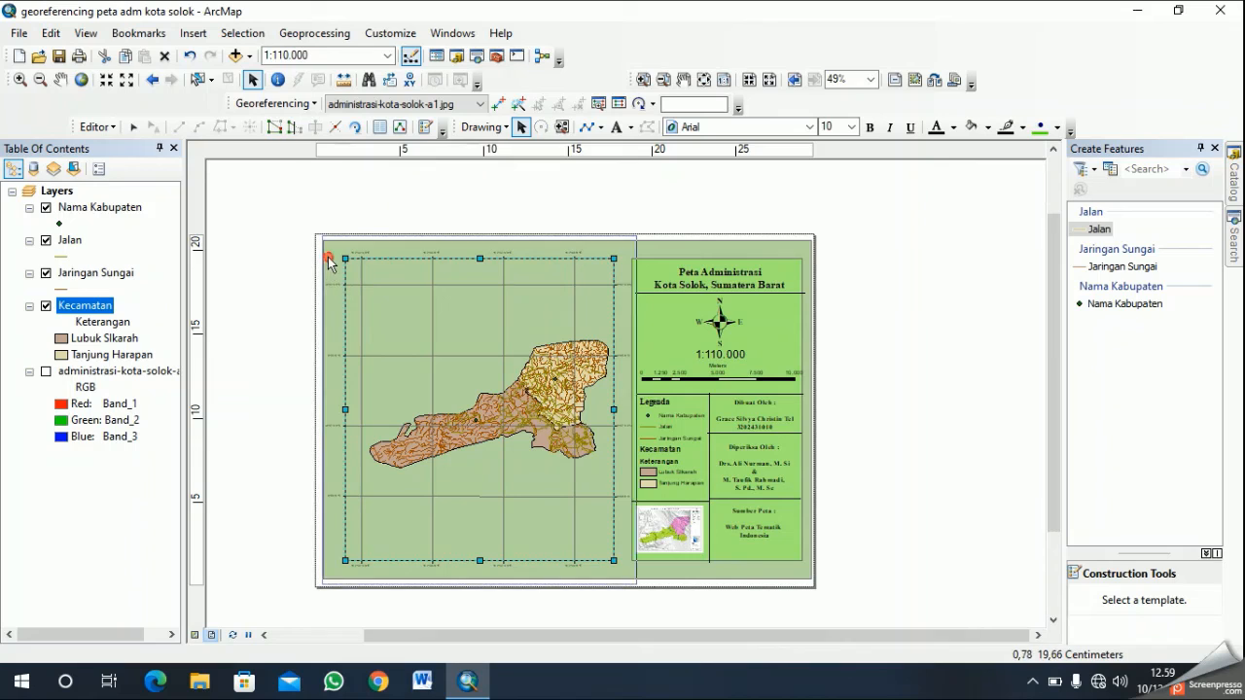
{"action": "right_click", "coordinate": [104, 311]}
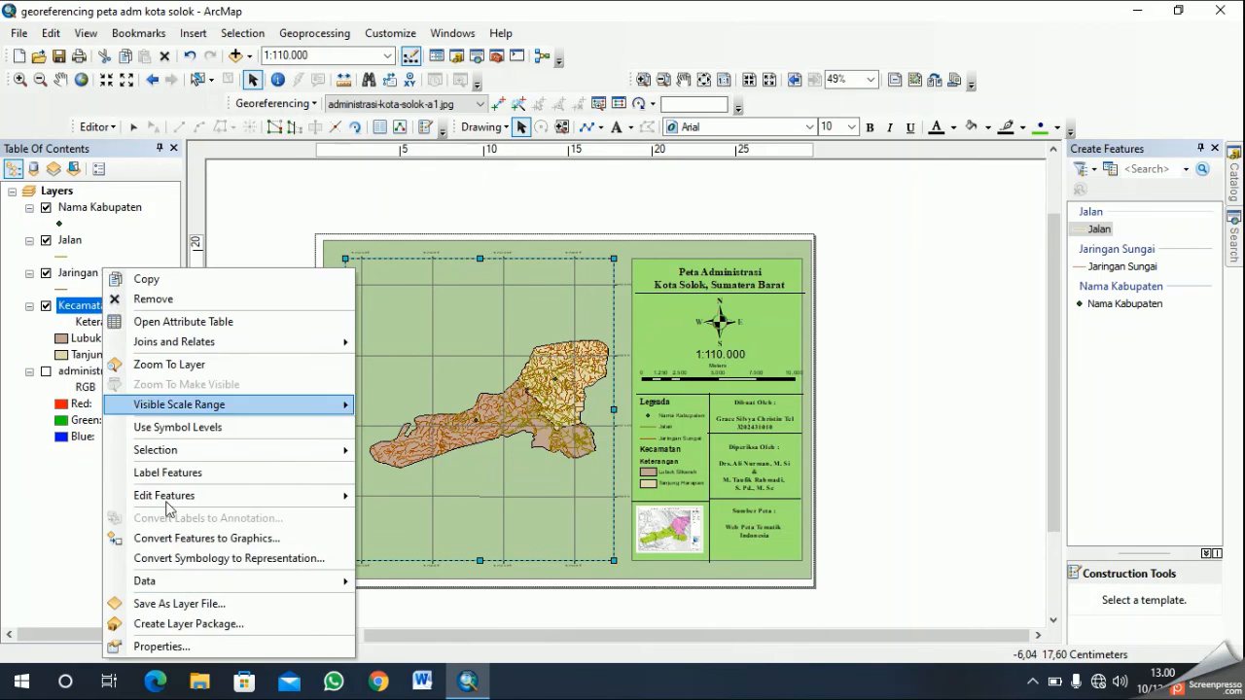
{"action": "left_click", "coordinate": [496, 433]}
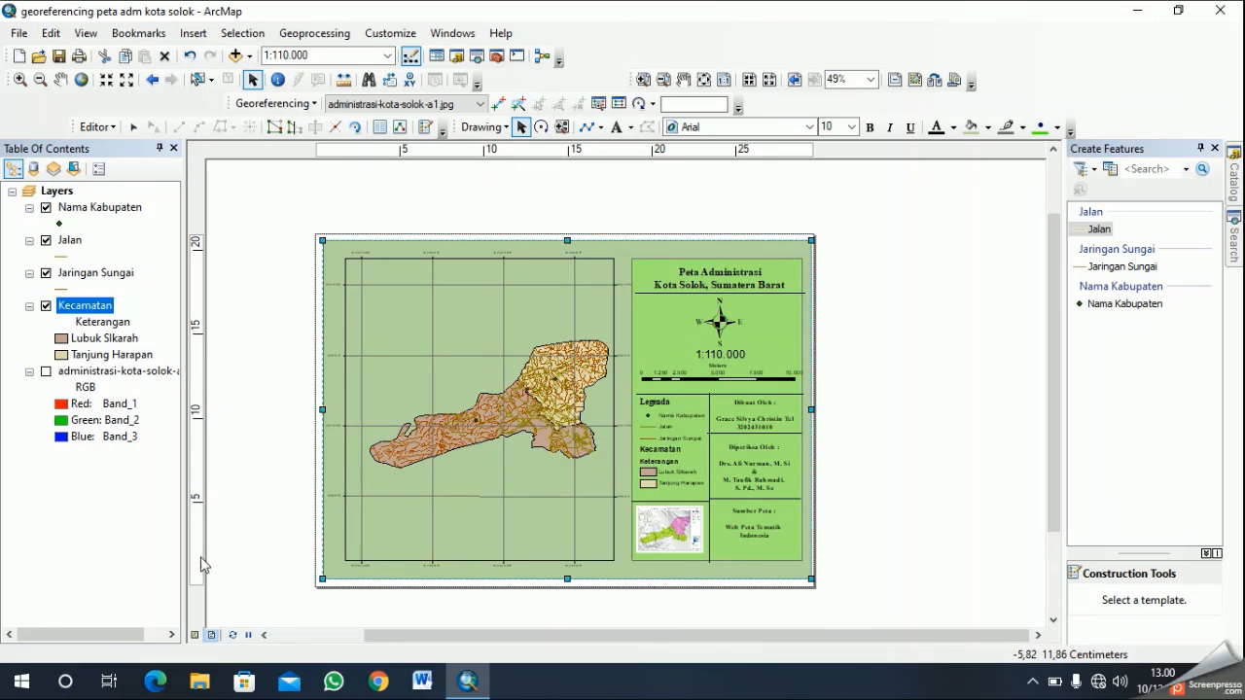
- Switch to the data view and recolour the Kecamatan layer's unique values with a pastel colour ramp, using purple and light orange
{"action": "left_click", "coordinate": [195, 634]}
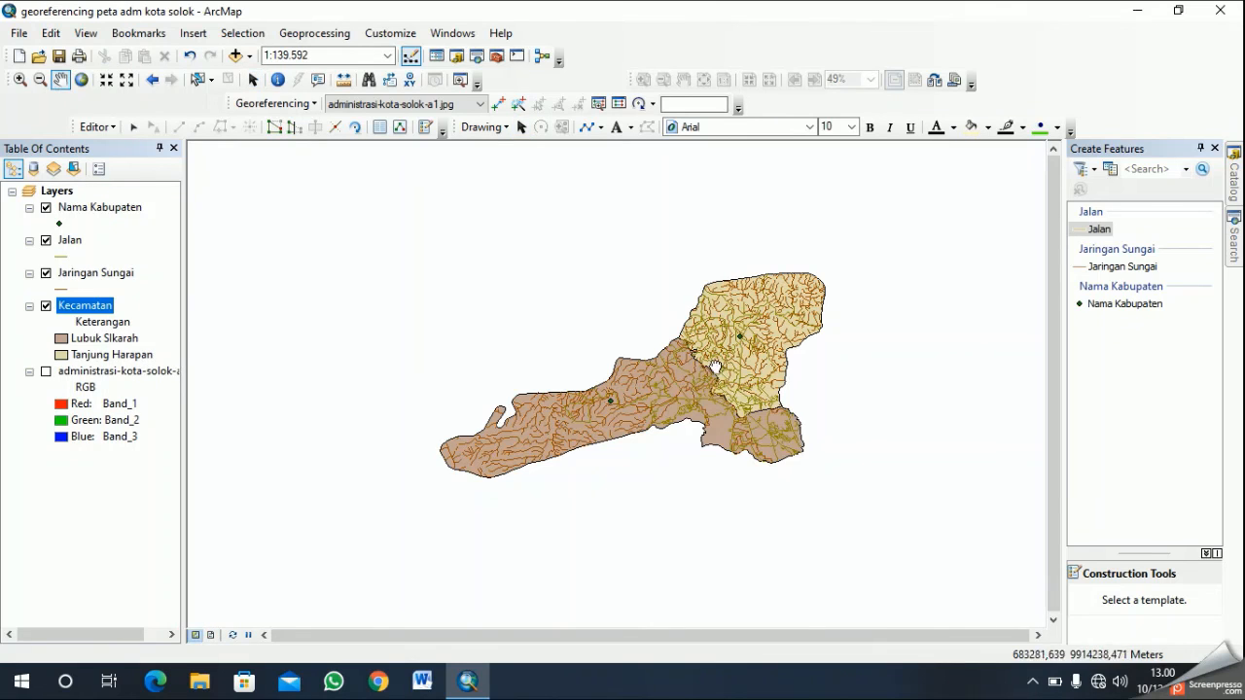
{"action": "right_click", "coordinate": [78, 309]}
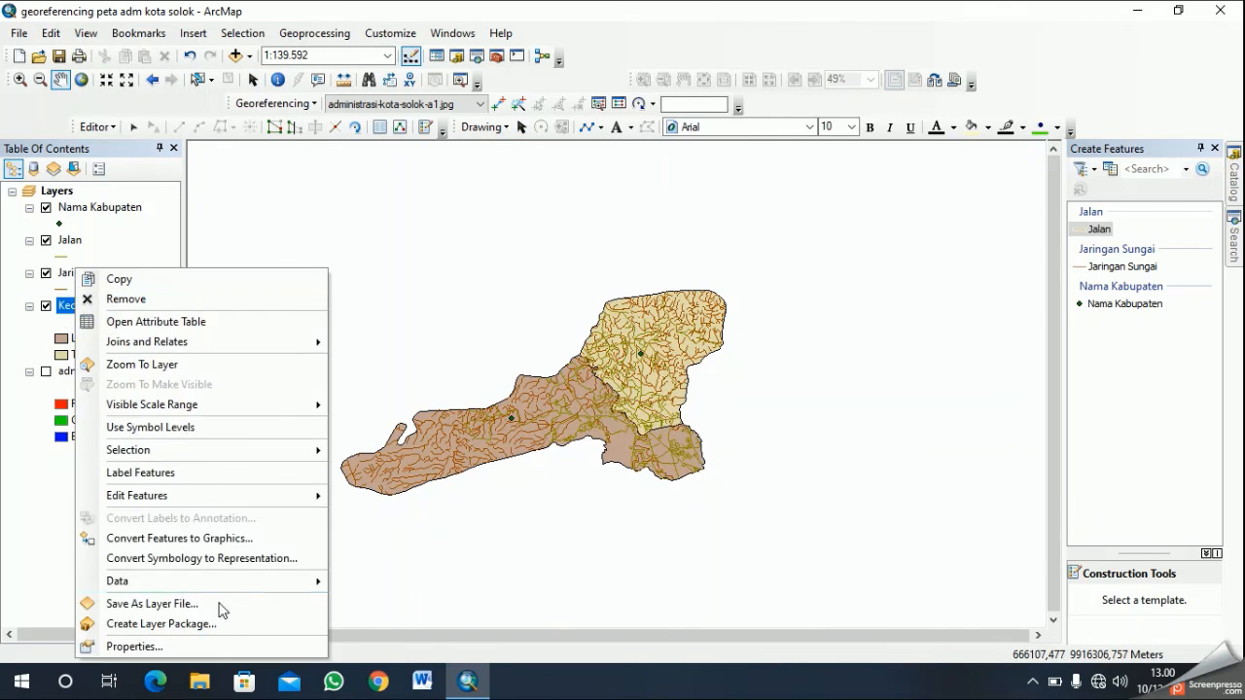
{"action": "left_click", "coordinate": [127, 645]}
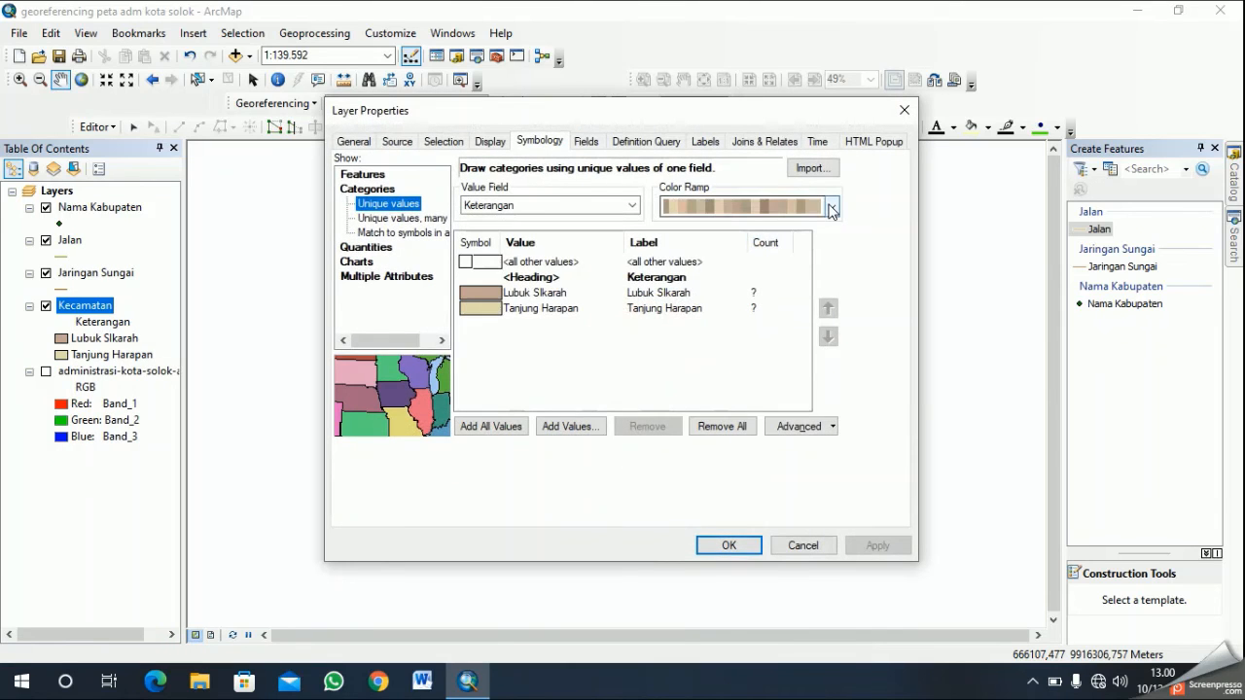
{"action": "left_click", "coordinate": [832, 207]}
{"action": "left_click", "coordinate": [790, 432]}
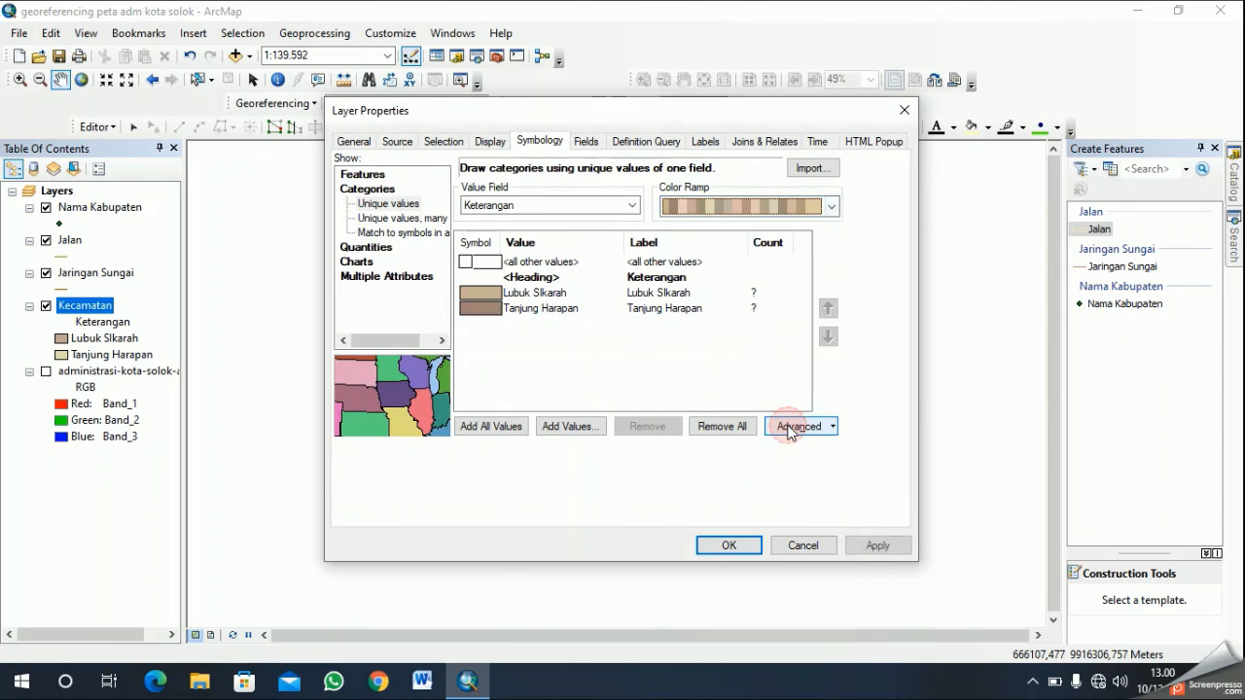
{"action": "left_click", "coordinate": [832, 206]}
{"action": "left_click", "coordinate": [803, 463]}
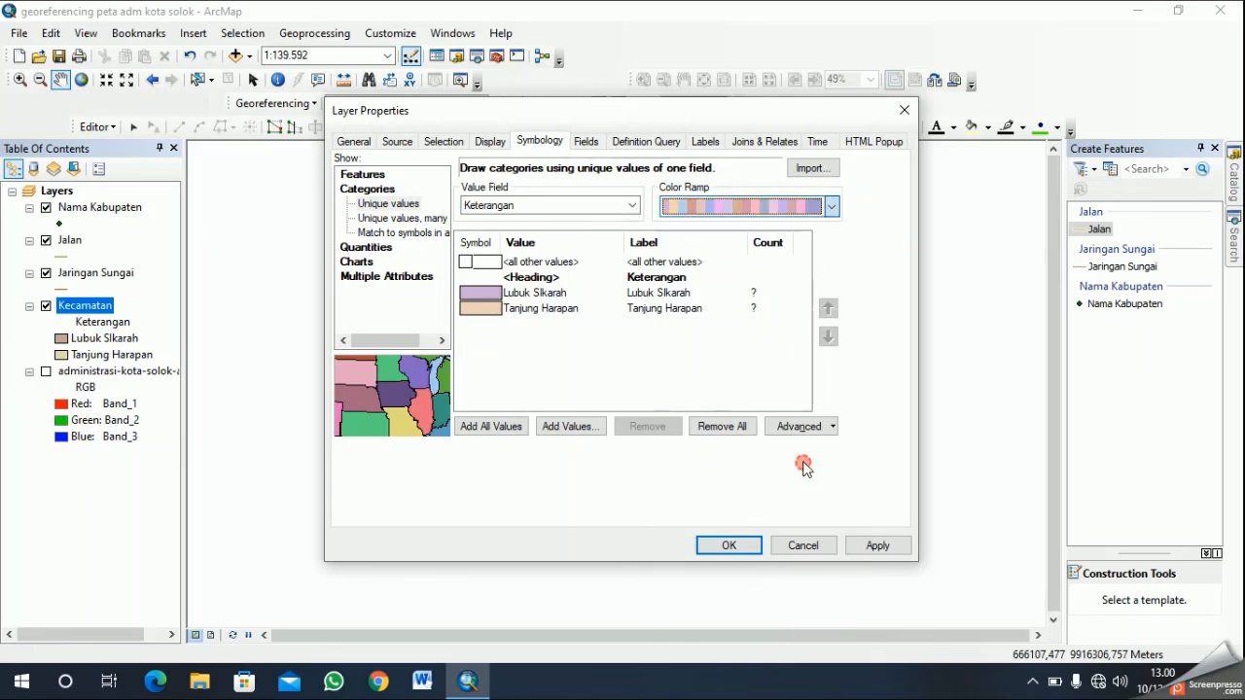
{"action": "left_click", "coordinate": [744, 546]}
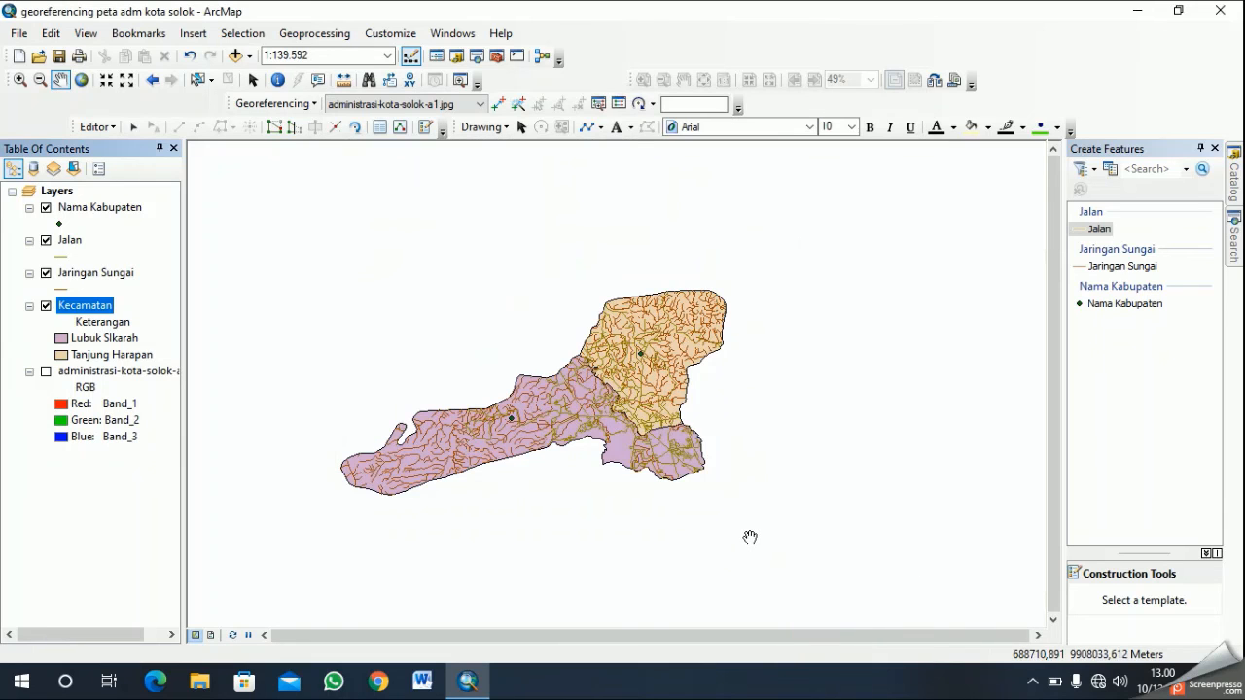
- Try several colour ramps on the Kecamatan layer and apply a pastel one with pink for Lubuk SIkarah and light orange for Tanjung Harapan
{"action": "right_click", "coordinate": [115, 324]}
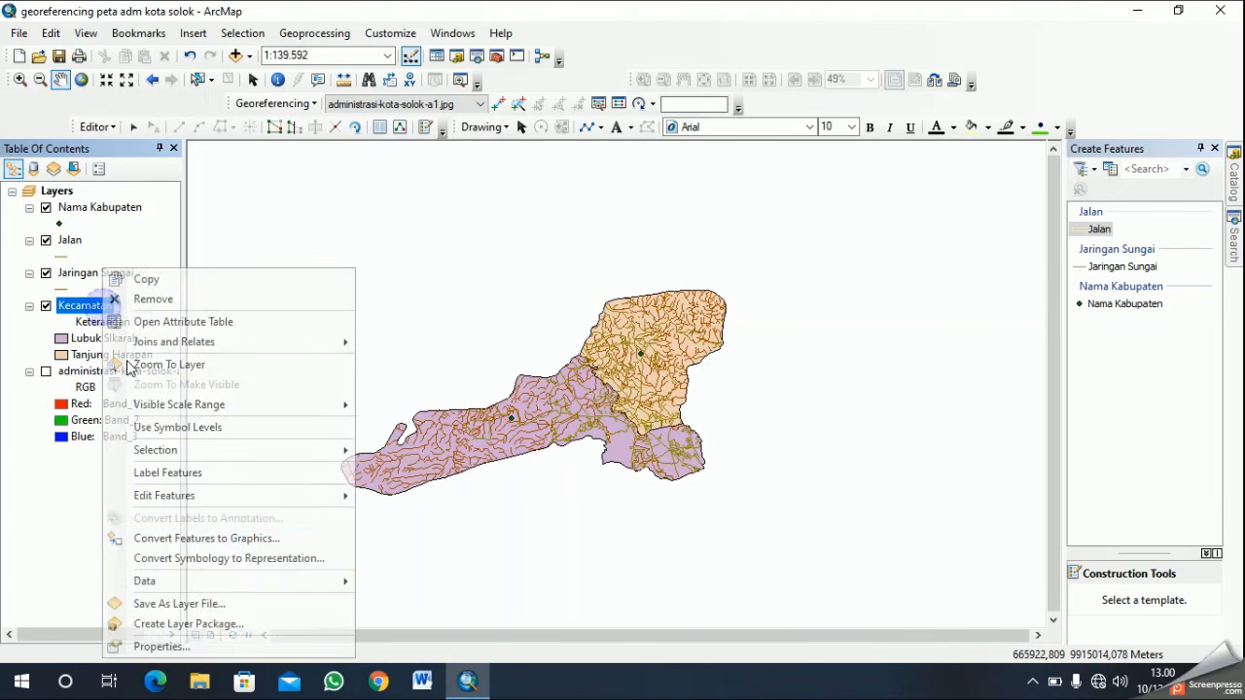
{"action": "left_click", "coordinate": [222, 646]}
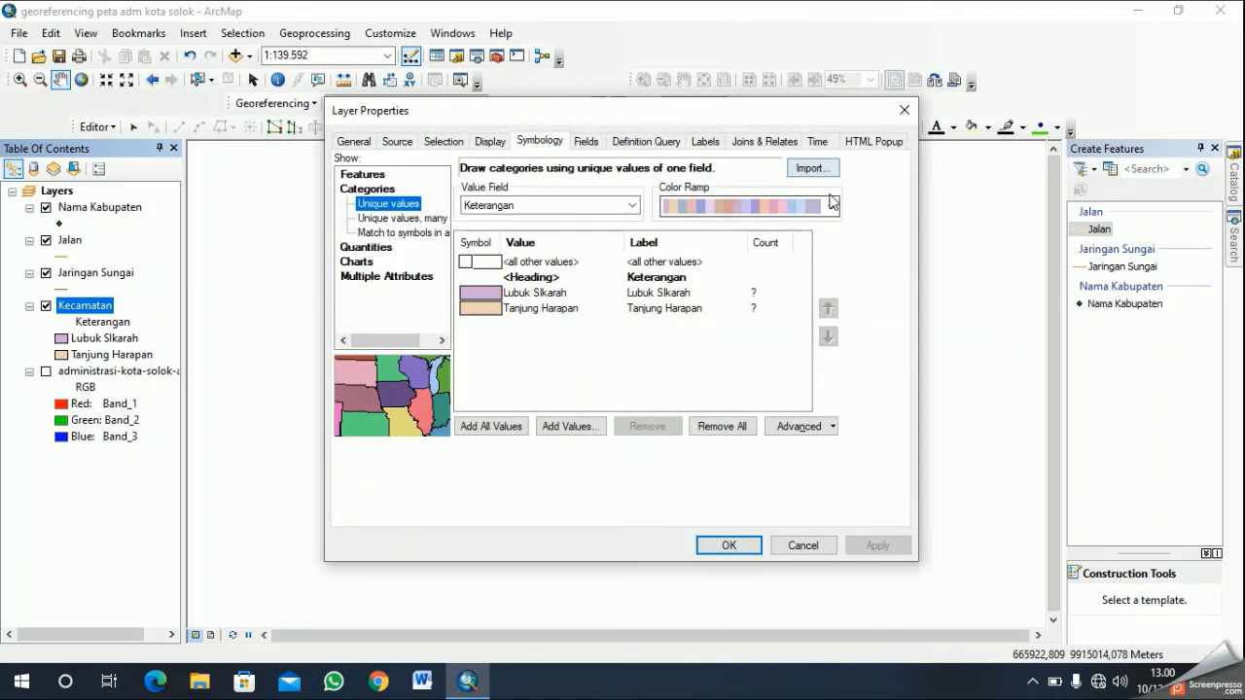
{"action": "left_click", "coordinate": [833, 205]}
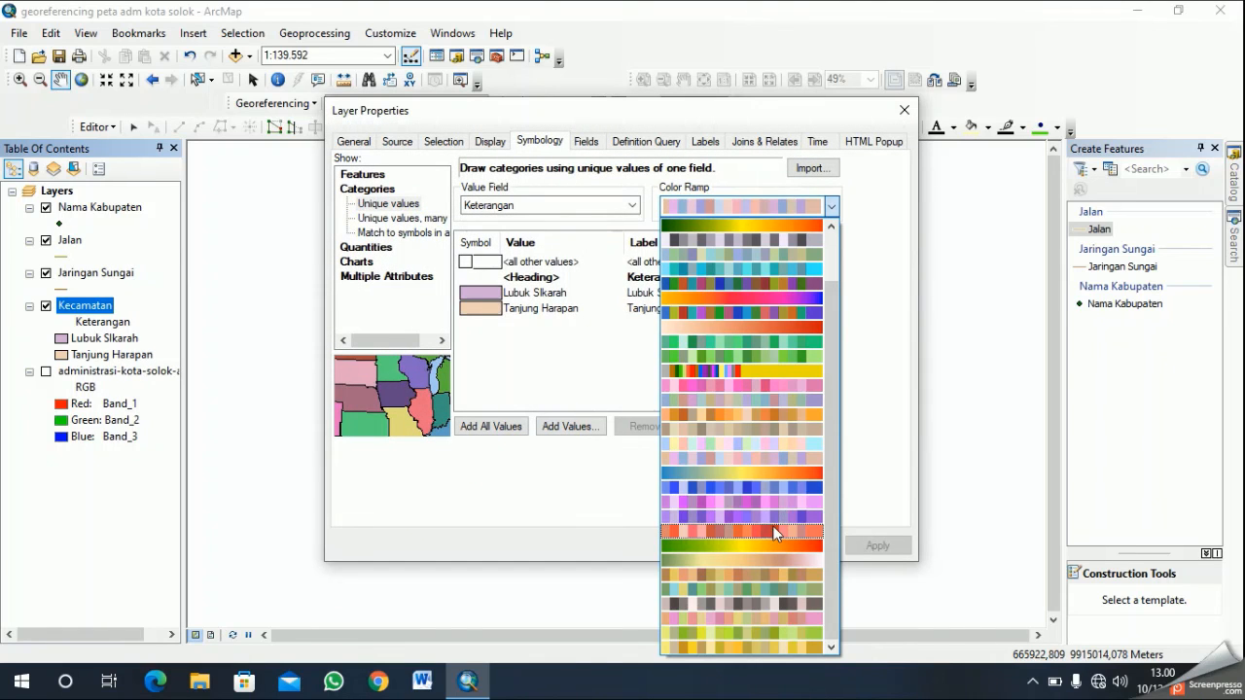
{"action": "left_click", "coordinate": [741, 621]}
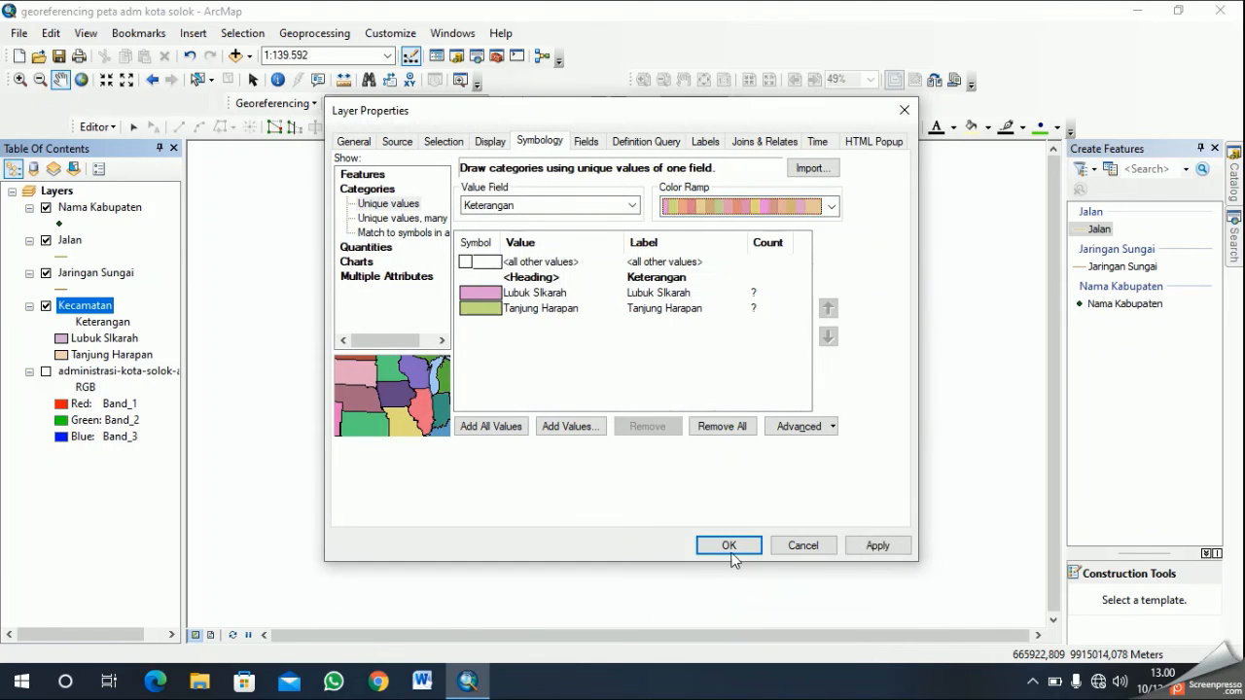
{"action": "left_click", "coordinate": [832, 205]}
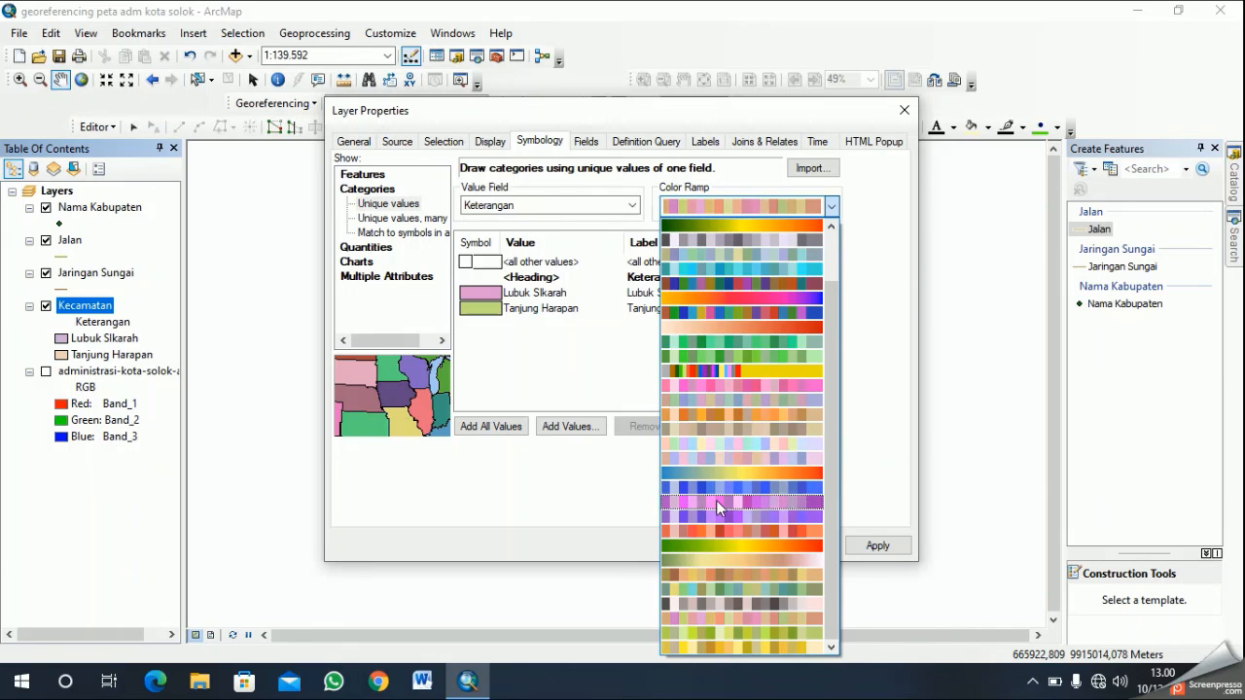
{"action": "left_click", "coordinate": [738, 642]}
{"action": "left_click", "coordinate": [831, 206]}
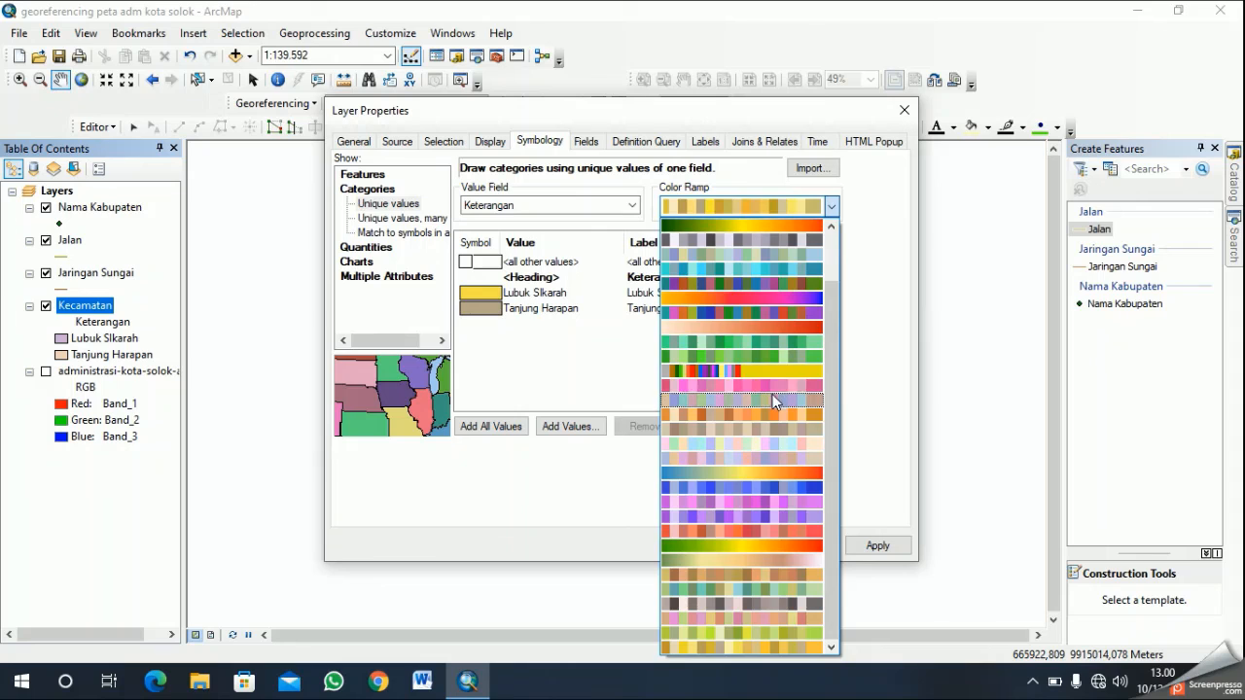
{"action": "left_click", "coordinate": [772, 394]}
{"action": "left_click", "coordinate": [832, 206]}
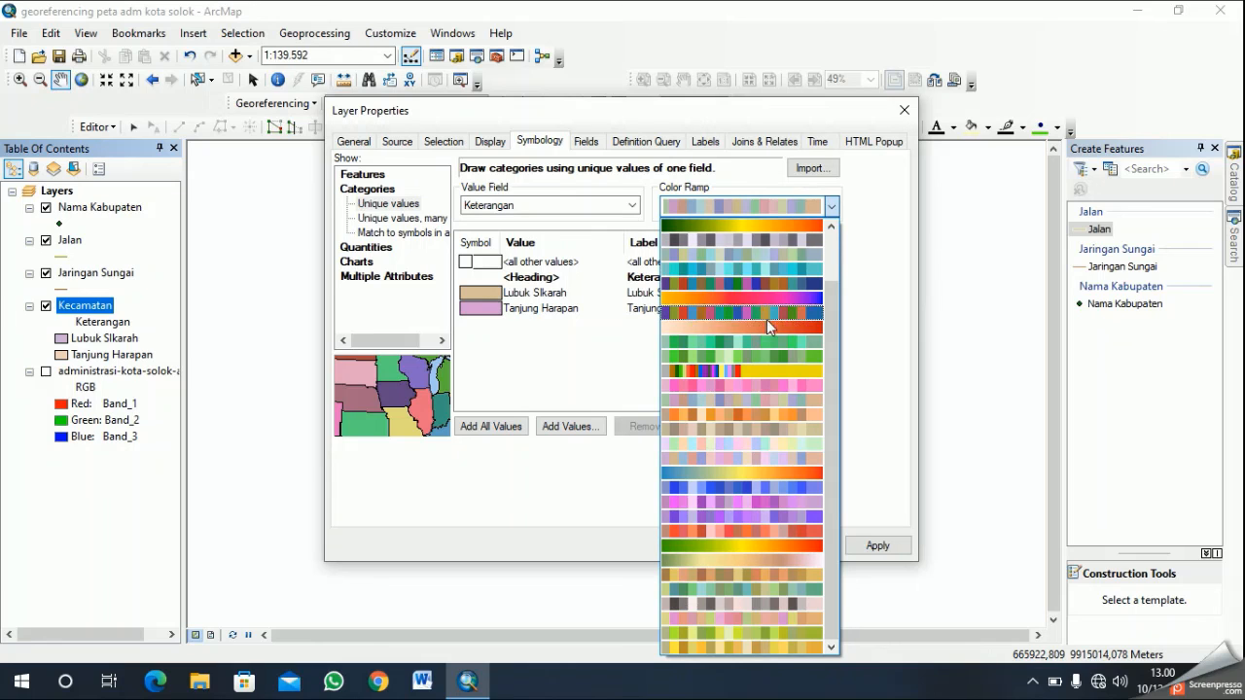
{"action": "left_click", "coordinate": [766, 437]}
{"action": "left_click", "coordinate": [832, 207]}
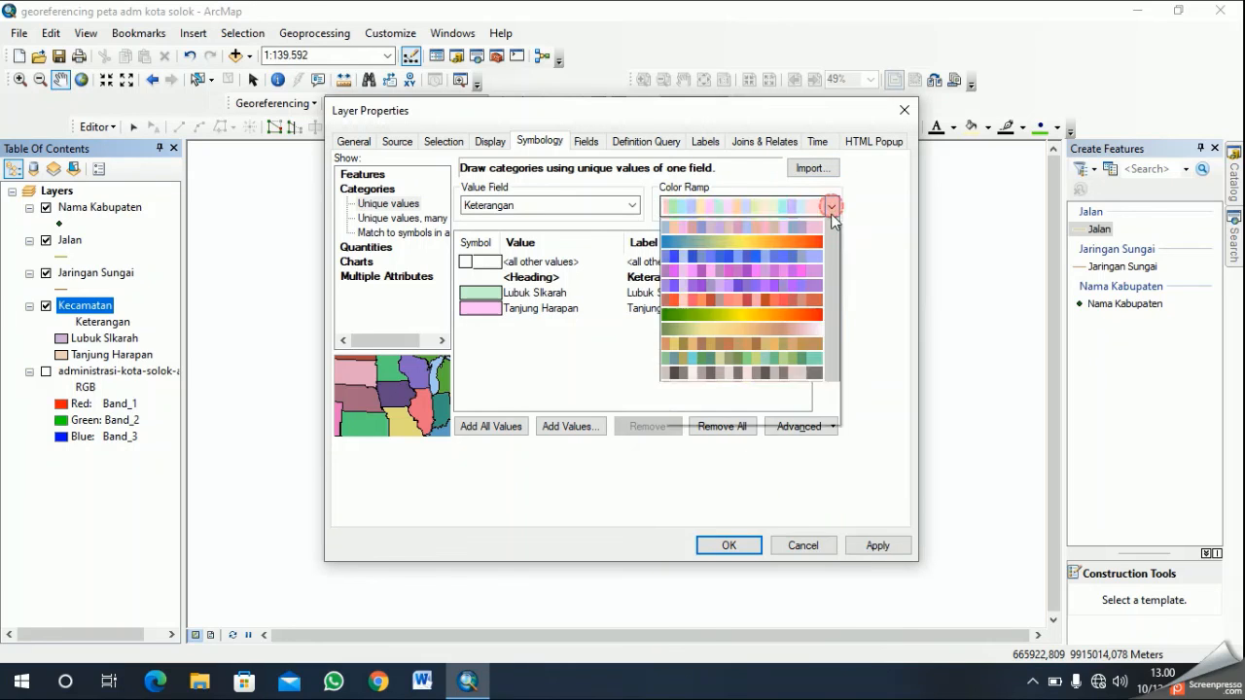
{"action": "left_click", "coordinate": [803, 460]}
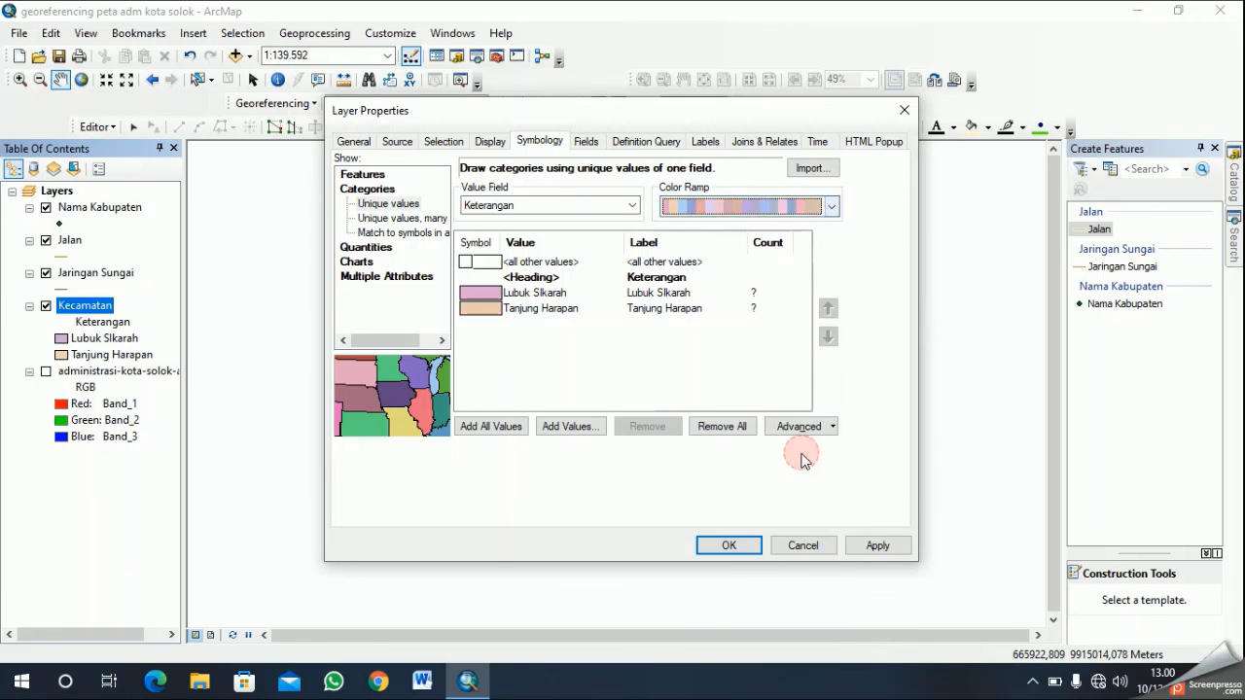
{"action": "left_click", "coordinate": [749, 542]}
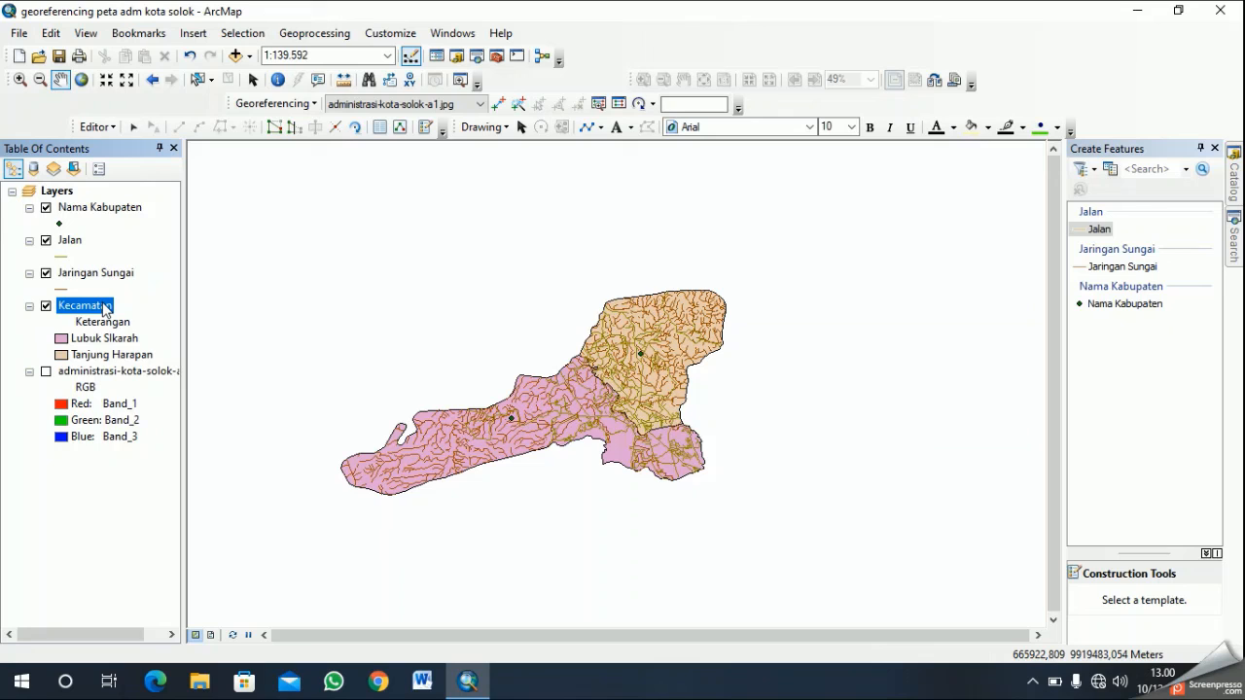
- Return to the layout view and shift the main map frame across the page background to sit beside the side panel
{"action": "left_click", "coordinate": [210, 635]}
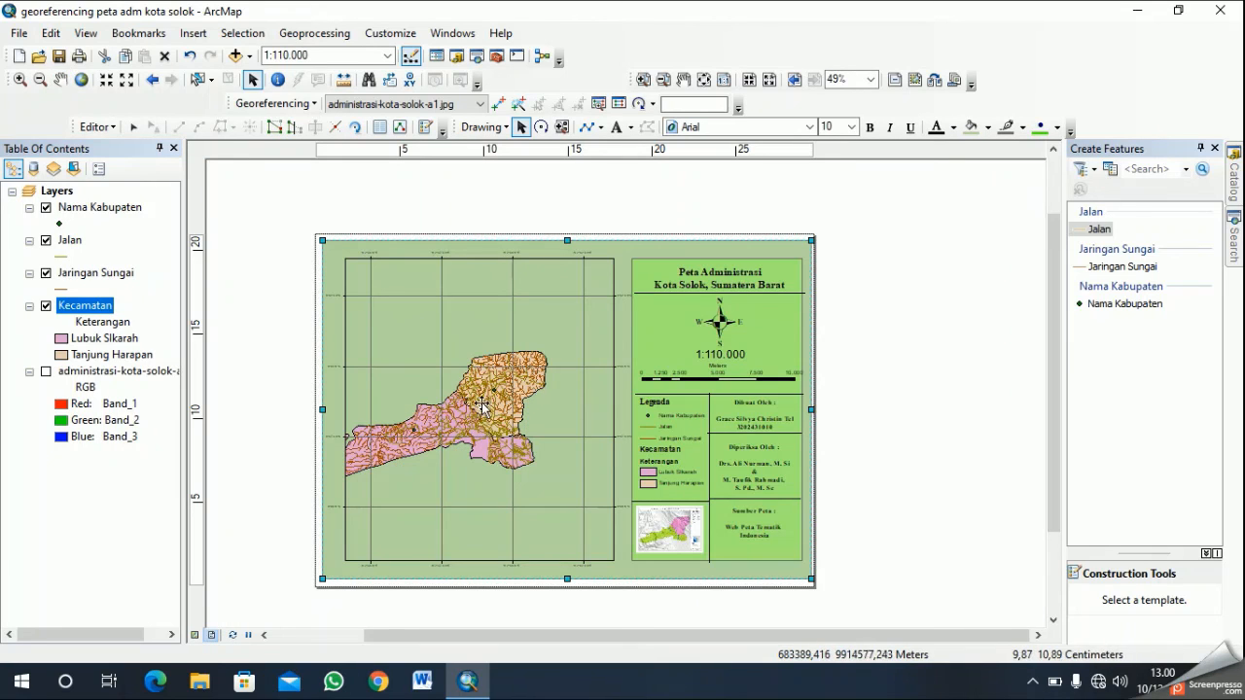
{"action": "left_click_drag", "start_coordinate": [493, 397], "coordinate": [483, 405]}
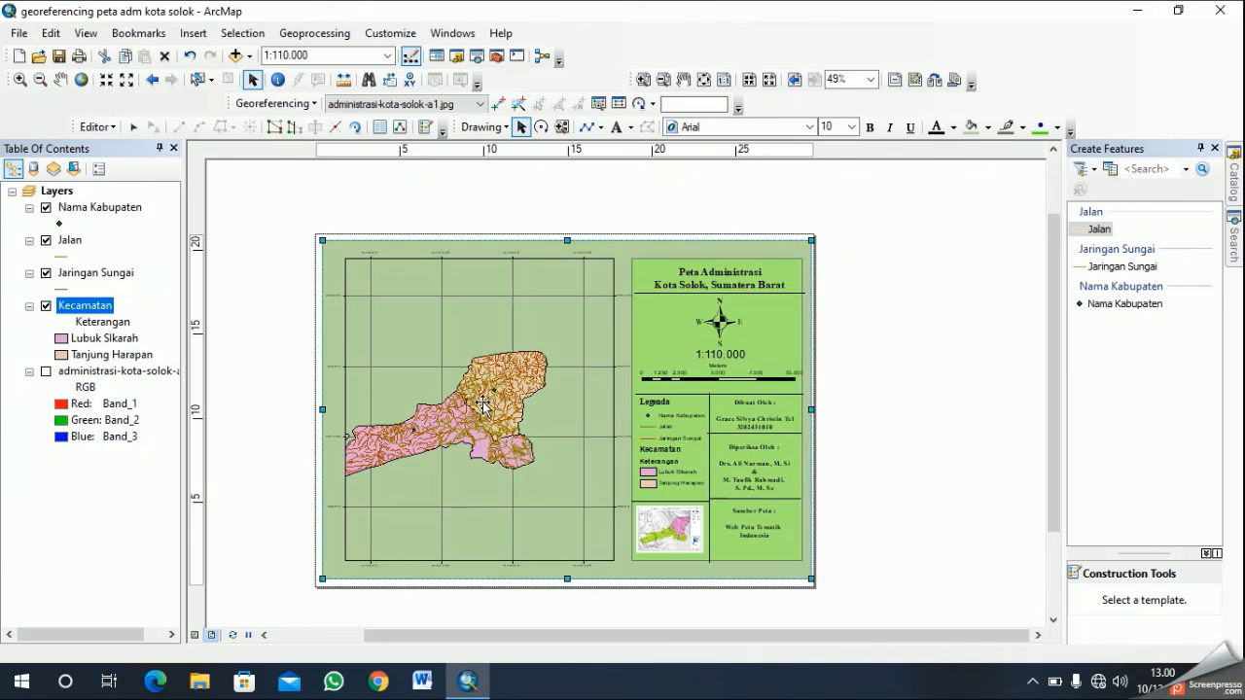
{"action": "left_click", "coordinate": [536, 363]}
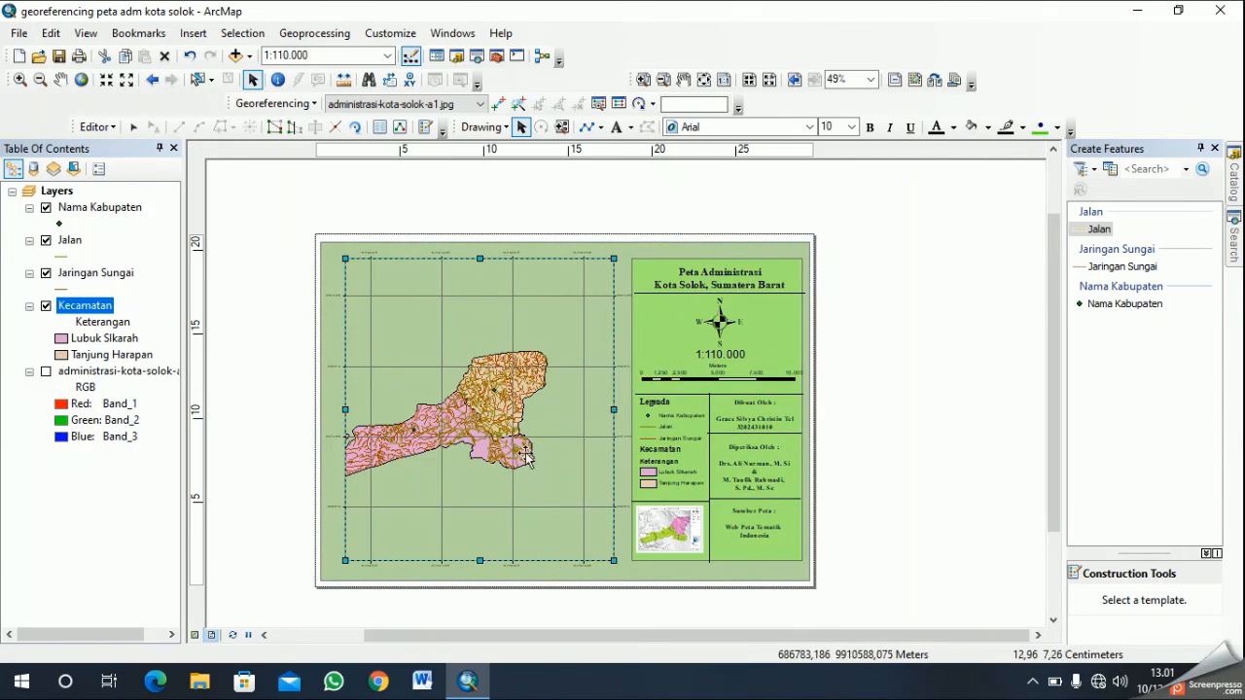
{"action": "mouse_move", "coordinate": [505, 428]}
{"action": "left_mouse_down"}
{"action": "mouse_move", "coordinate": [529, 424]}
{"action": "mouse_move", "coordinate": [505, 443]}
{"action": "left_mouse_up"}
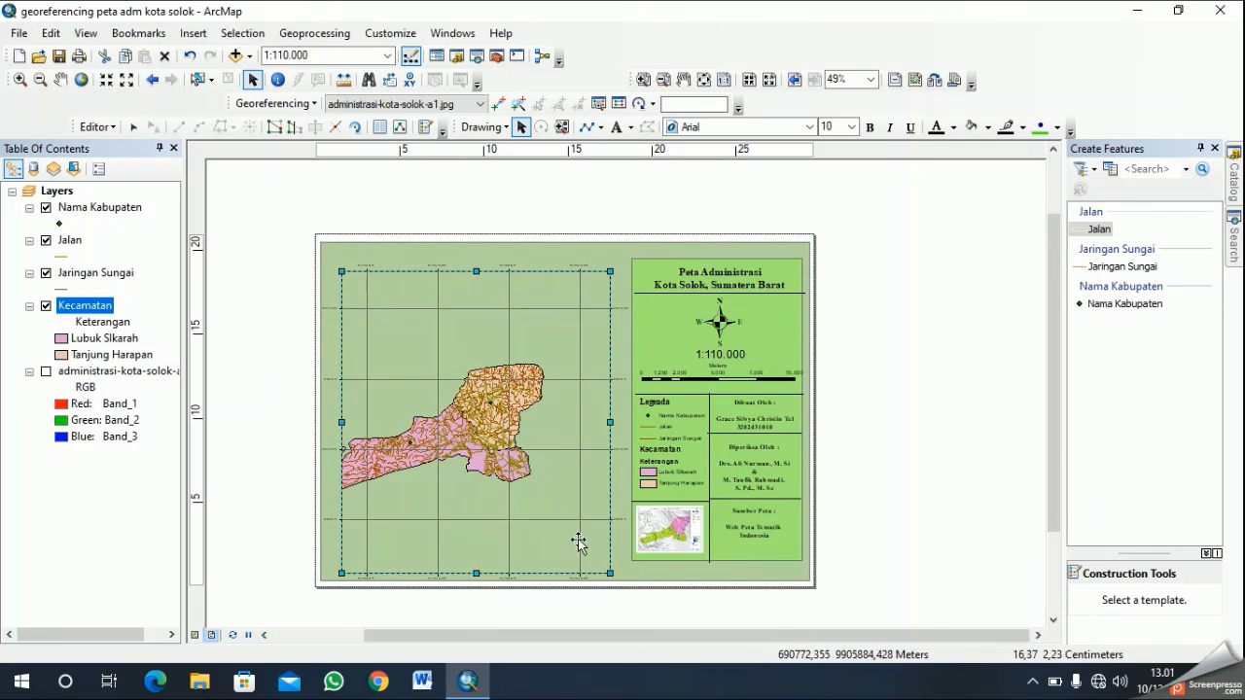
{"action": "left_click_drag", "start_coordinate": [542, 427], "coordinate": [545, 431]}
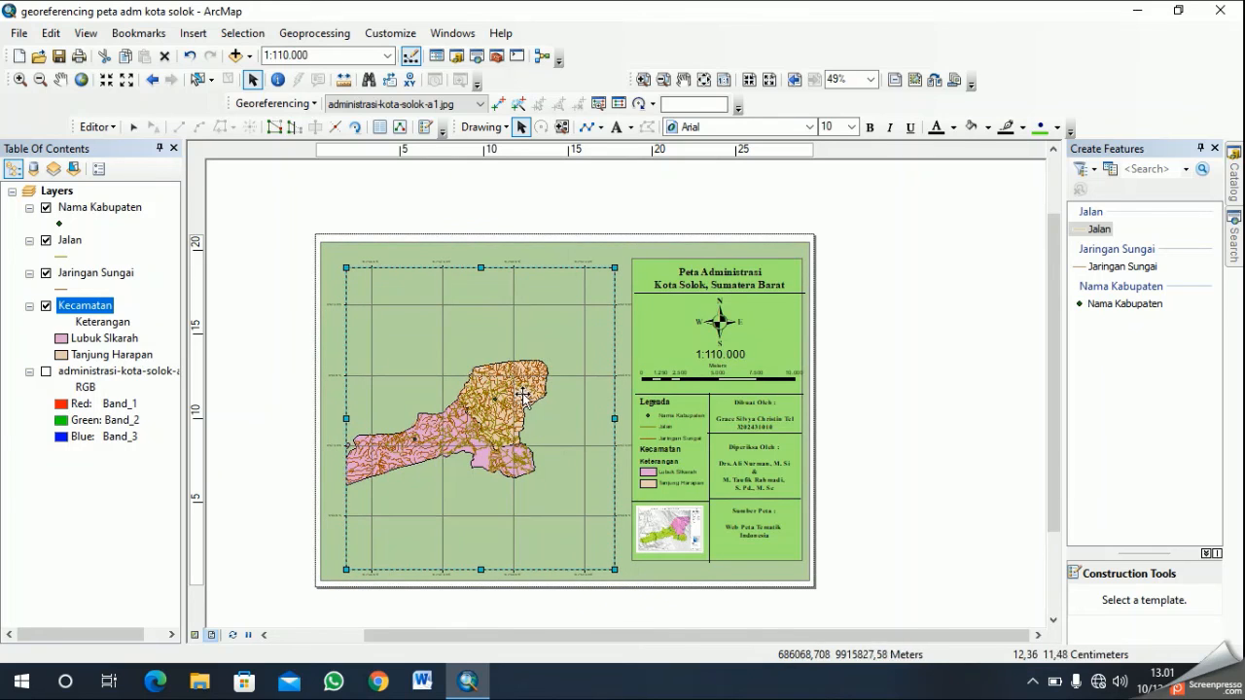
{"action": "left_click_drag", "start_coordinate": [533, 388], "coordinate": [547, 378]}
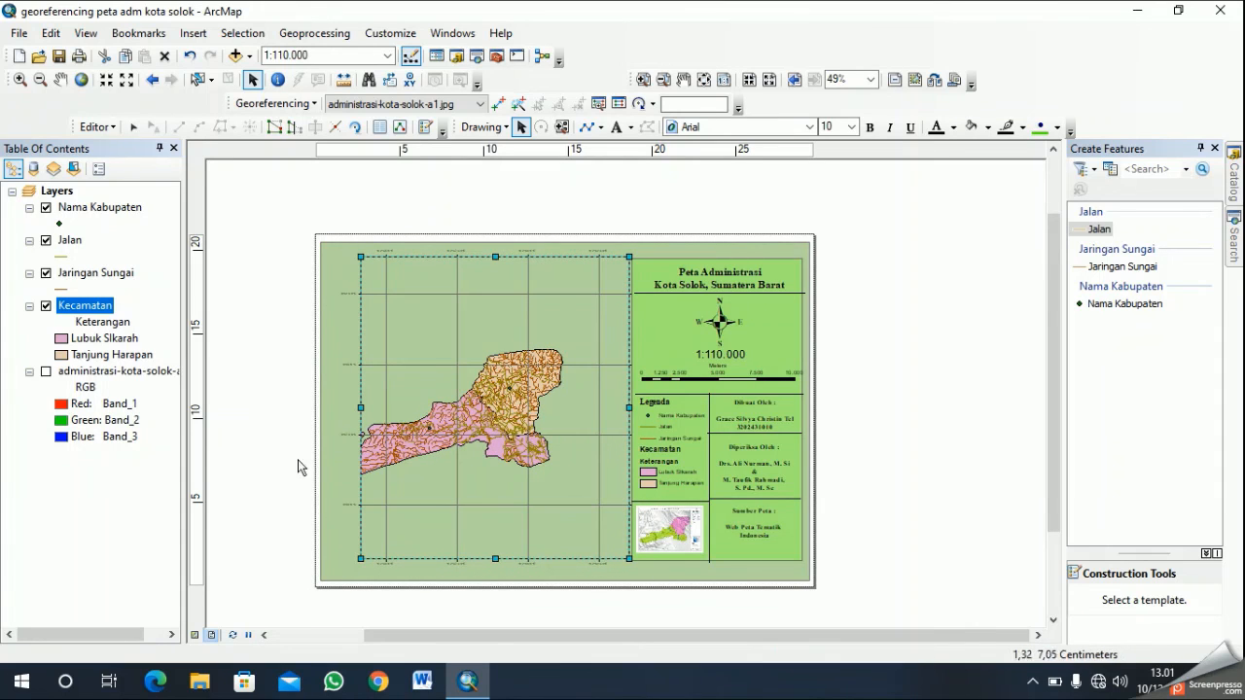
- Pan the map in the data view until the whole Kota Solok area fits inside the layout's main map frame
{"action": "left_click", "coordinate": [197, 634]}
{"action": "left_click_drag", "start_coordinate": [567, 417], "coordinate": [673, 365]}
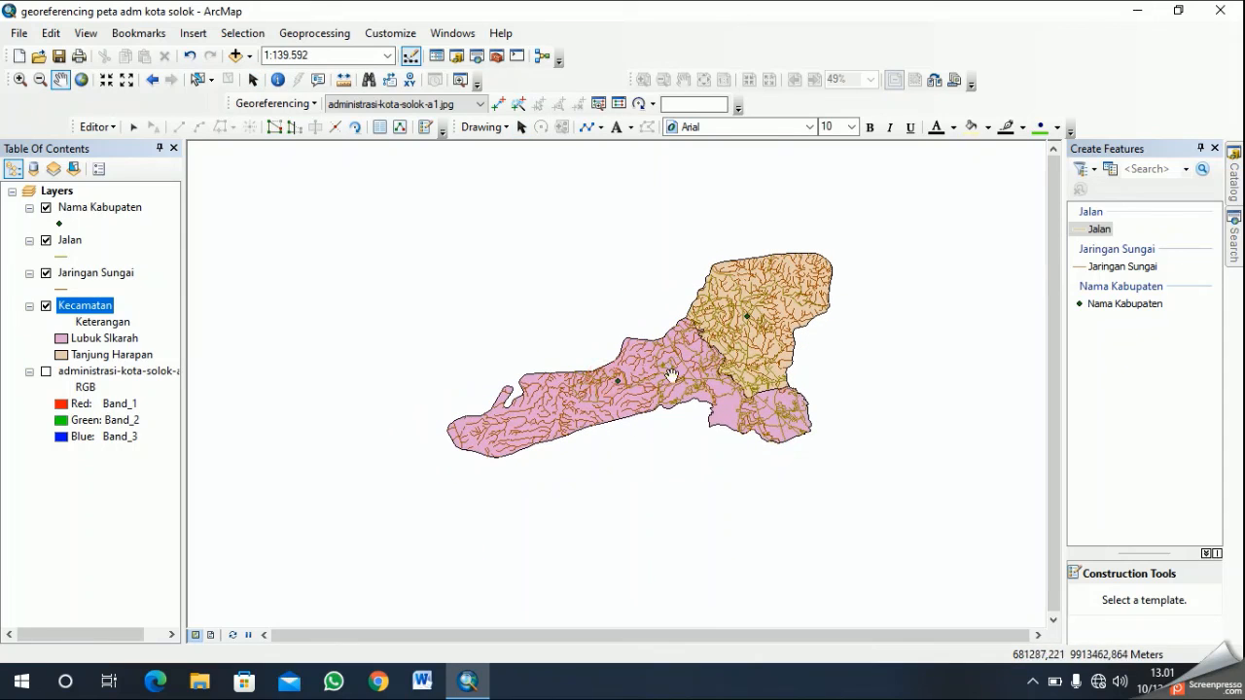
{"action": "left_click", "coordinate": [211, 635]}
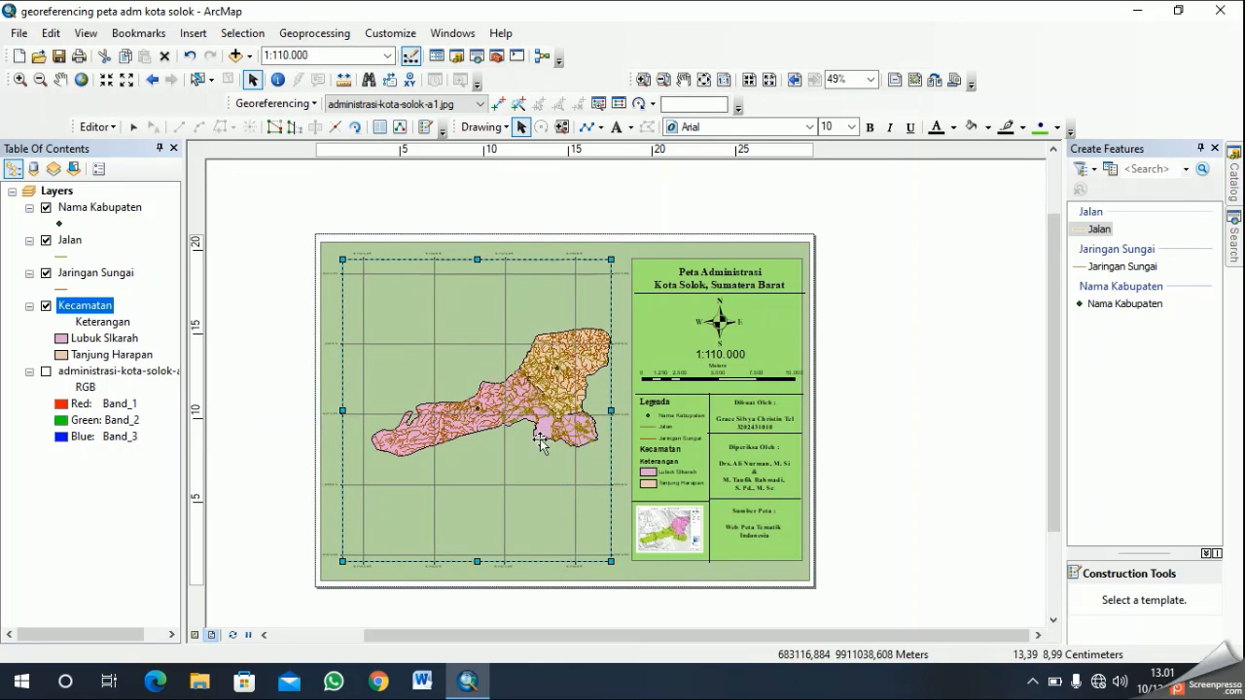
{"action": "left_click", "coordinate": [682, 567]}
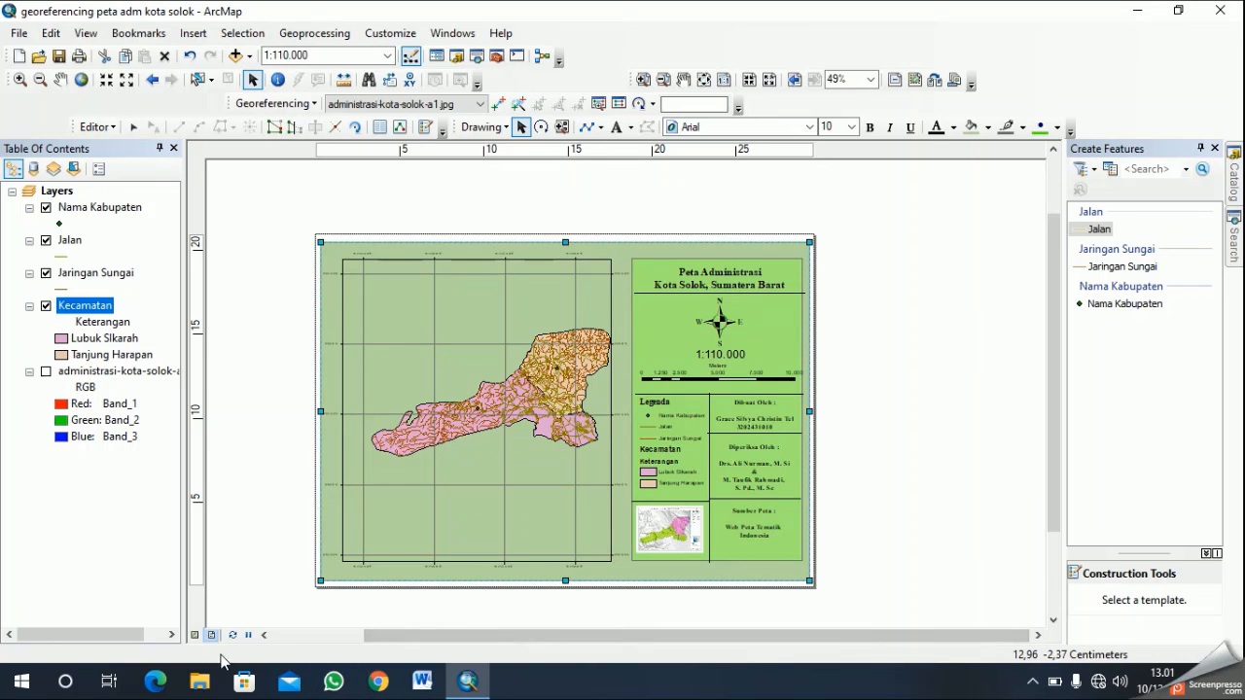
{"action": "left_click", "coordinate": [195, 636]}
{"action": "left_click_drag", "start_coordinate": [599, 415], "coordinate": [585, 416]}
{"action": "left_click", "coordinate": [212, 635]}
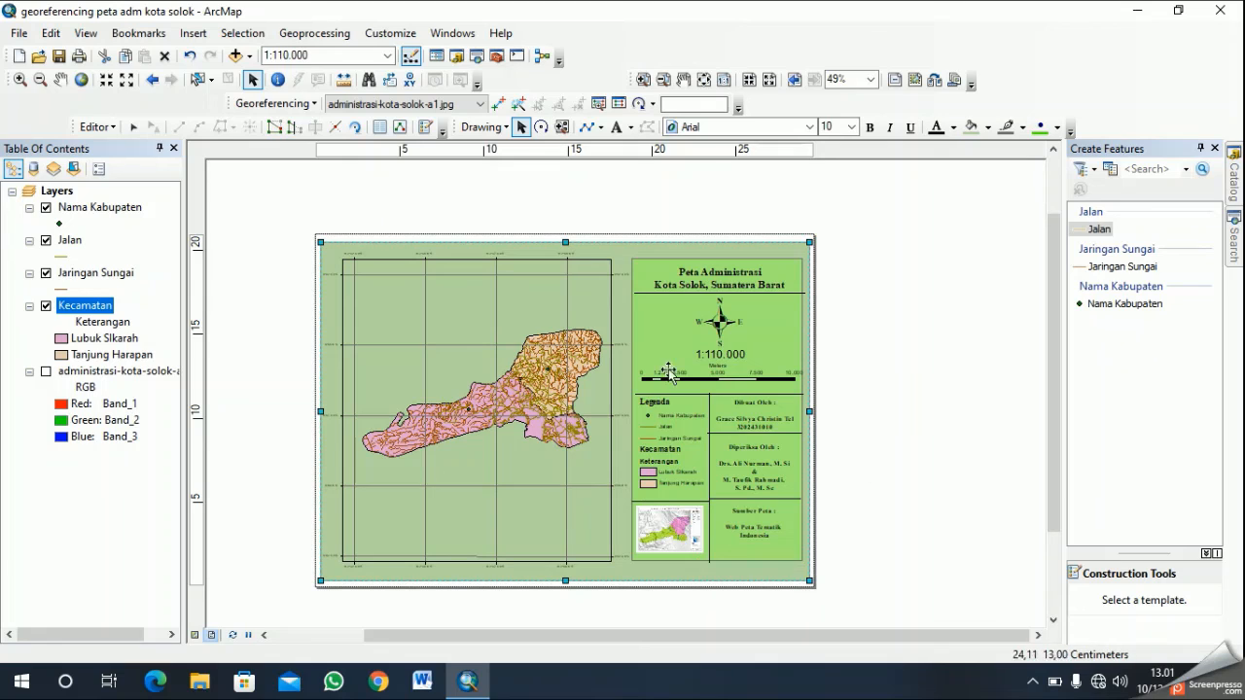
- Change the fill of the page background rectangle from green to a pale yellow-orange
{"action": "right_click", "coordinate": [623, 254]}
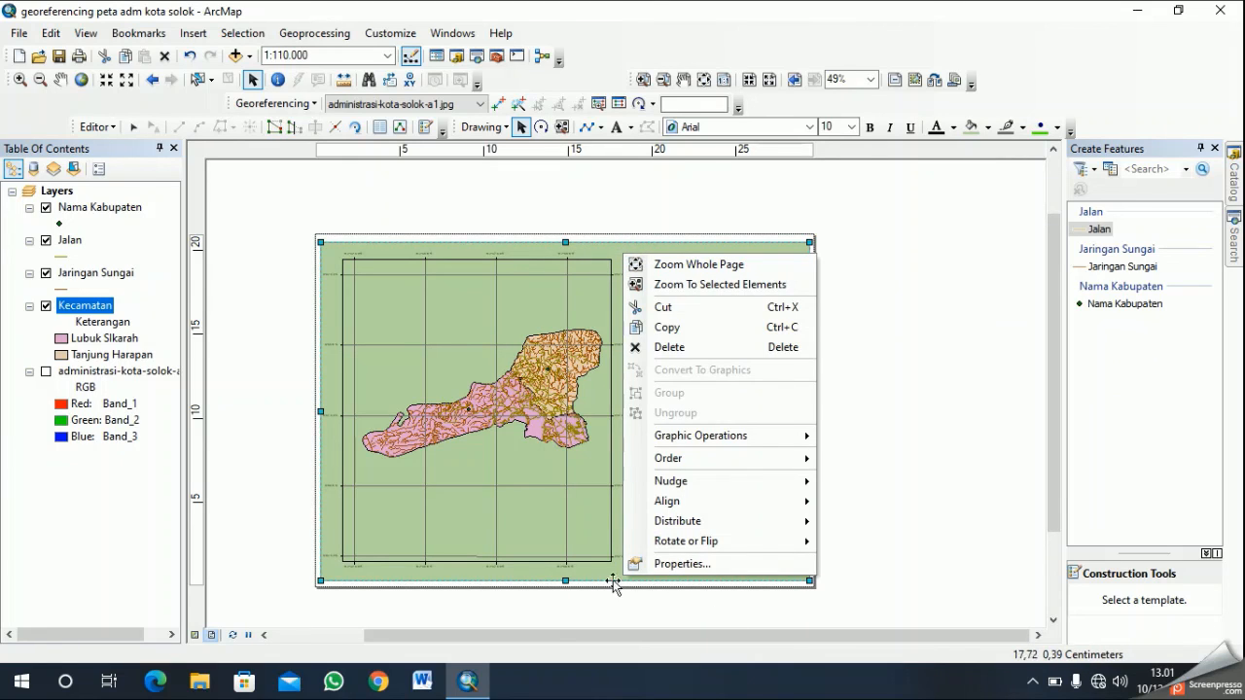
{"action": "left_click", "coordinate": [702, 565]}
{"action": "left_click", "coordinate": [569, 263]}
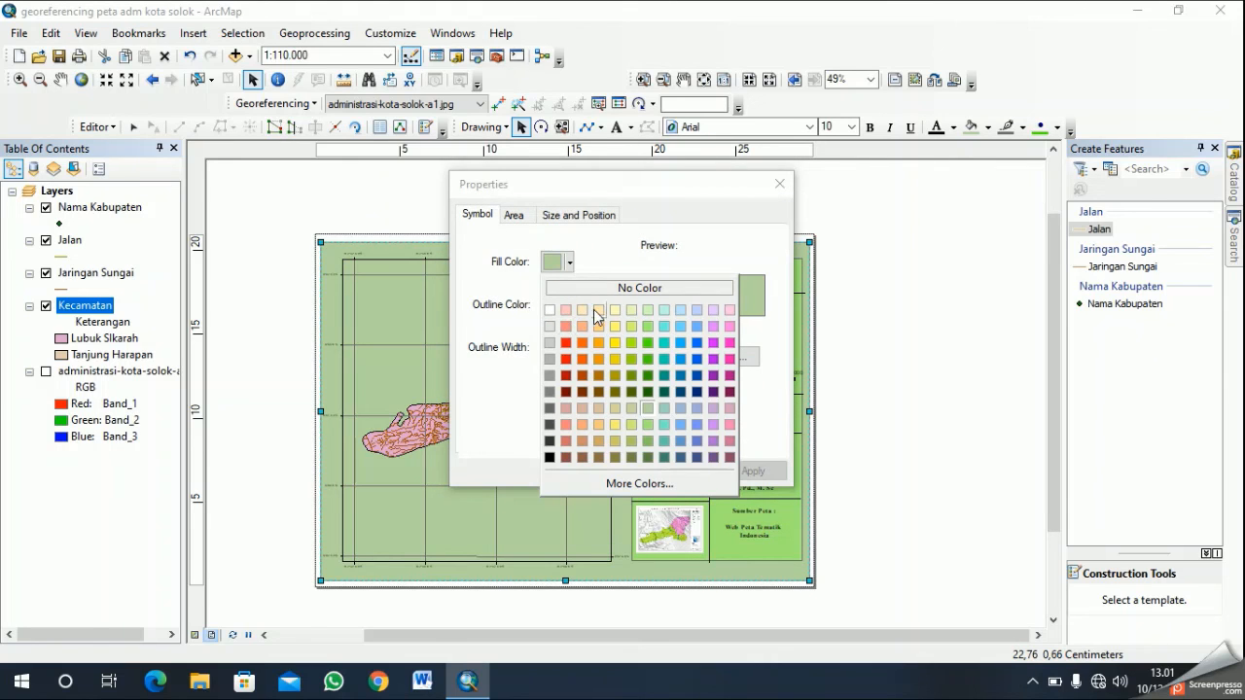
{"action": "left_click", "coordinate": [598, 310]}
{"action": "left_click", "coordinate": [604, 470]}
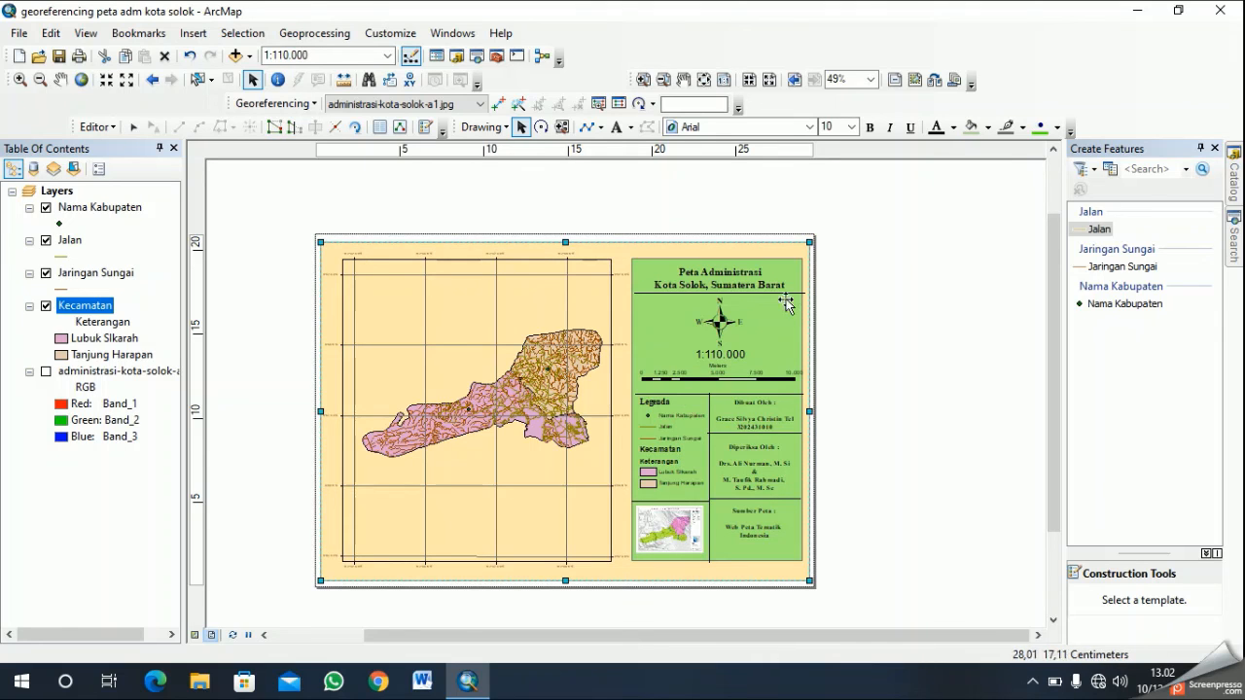
- Set the page background rectangle's fill to a lighter peach colour
{"action": "right_click", "coordinate": [599, 231]}
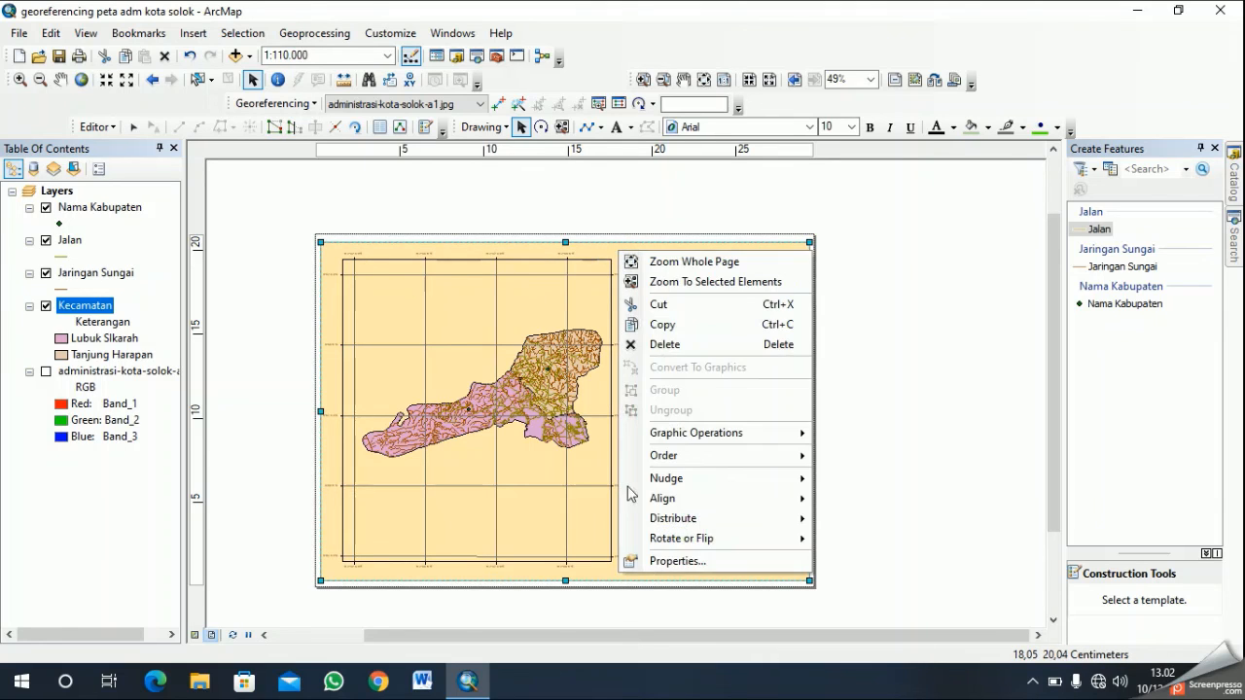
{"action": "left_click", "coordinate": [667, 562]}
{"action": "left_click", "coordinate": [569, 262]}
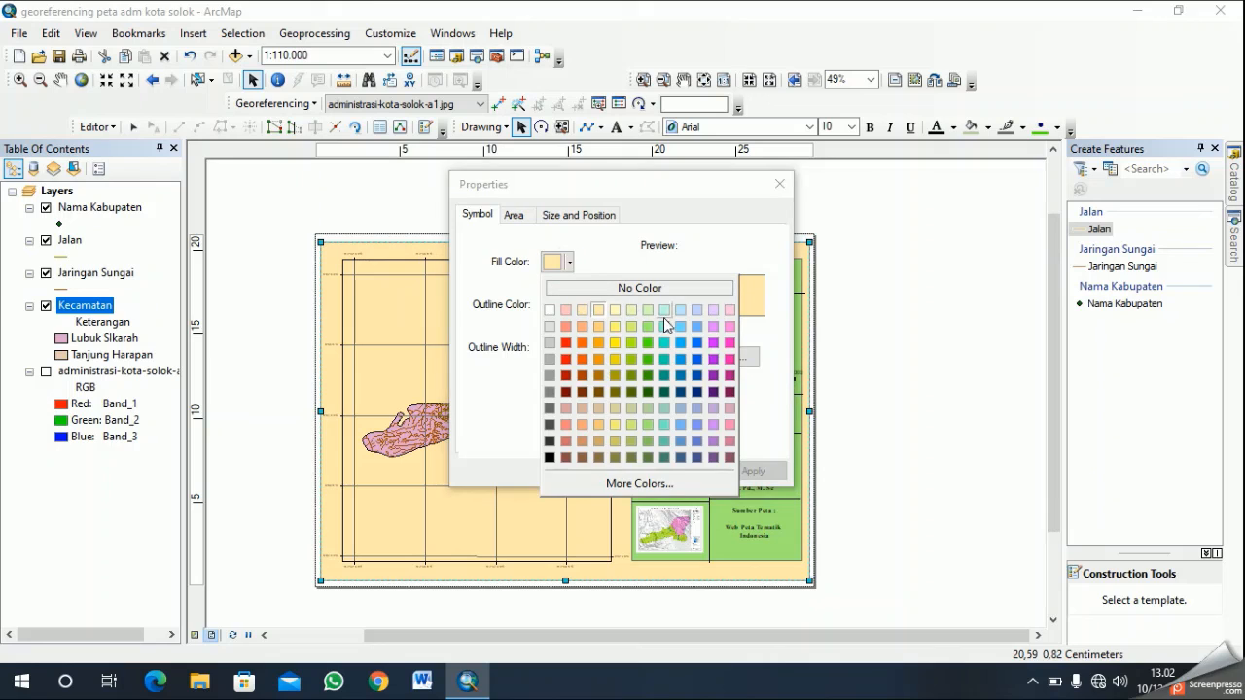
{"action": "left_click", "coordinate": [582, 313]}
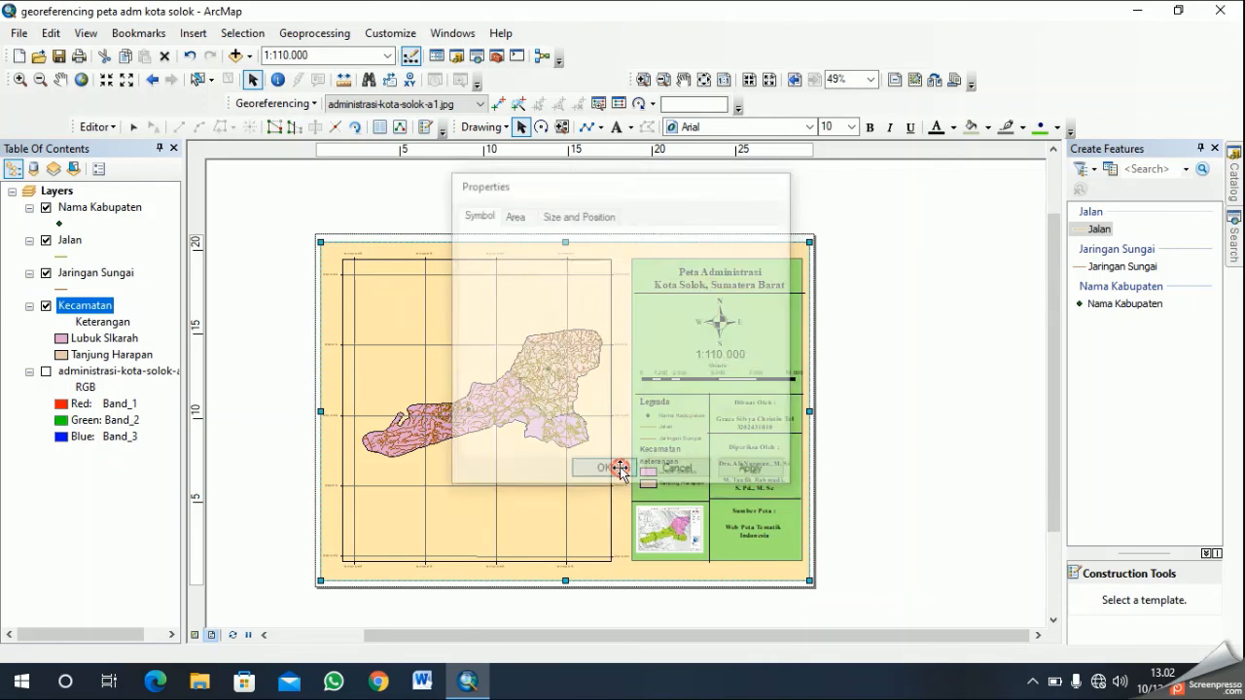
{"action": "left_click", "coordinate": [619, 470]}
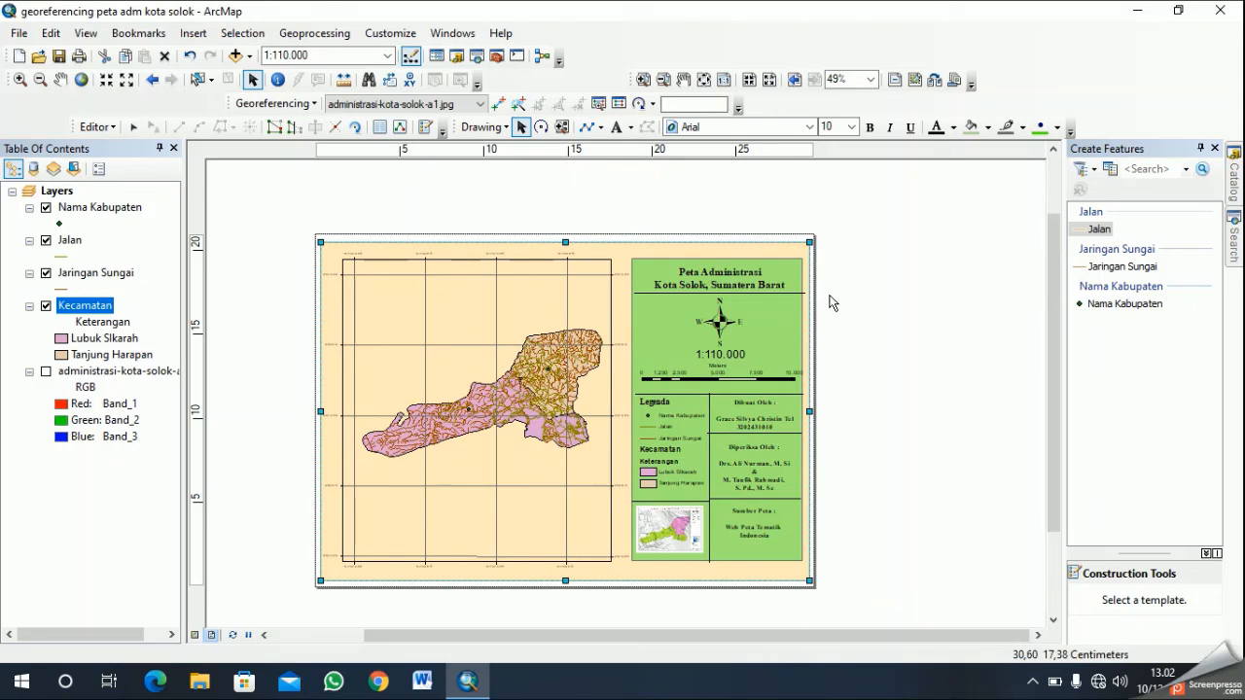
- Set the fill of the side panel rectangle behind the title and legend to pale yellow
{"action": "left_click", "coordinate": [788, 279]}
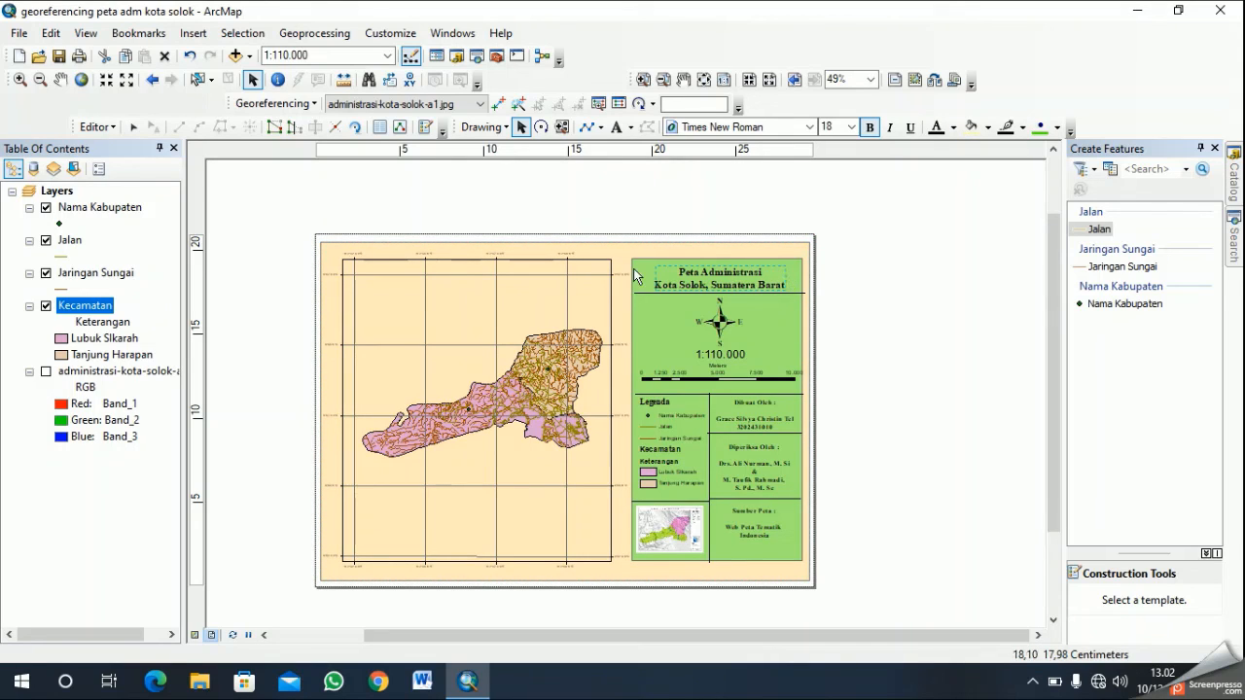
{"action": "right_click", "coordinate": [638, 296]}
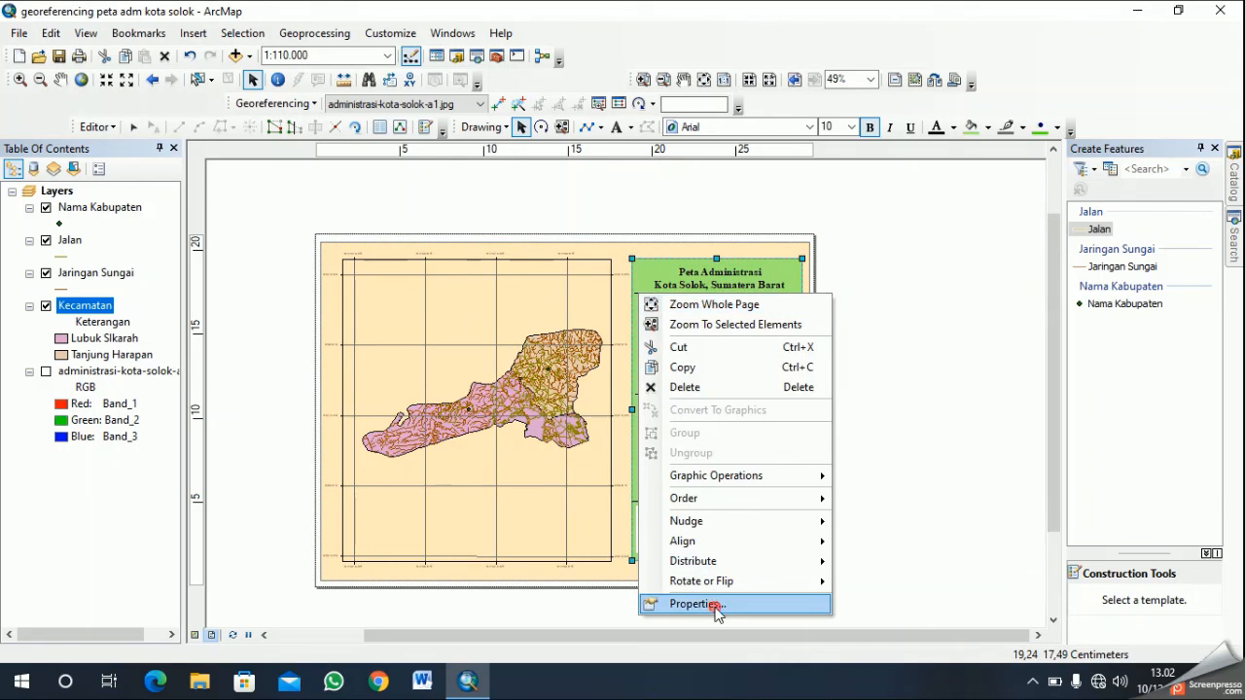
{"action": "left_click", "coordinate": [696, 604]}
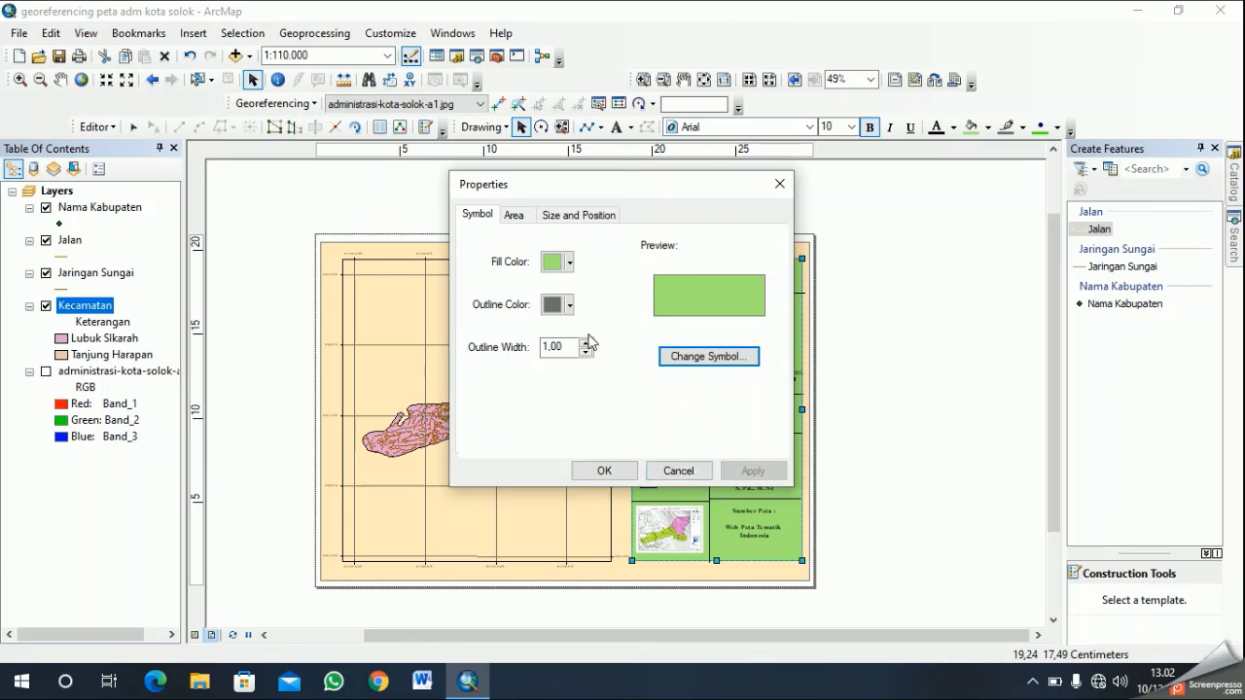
{"action": "left_click", "coordinate": [569, 262]}
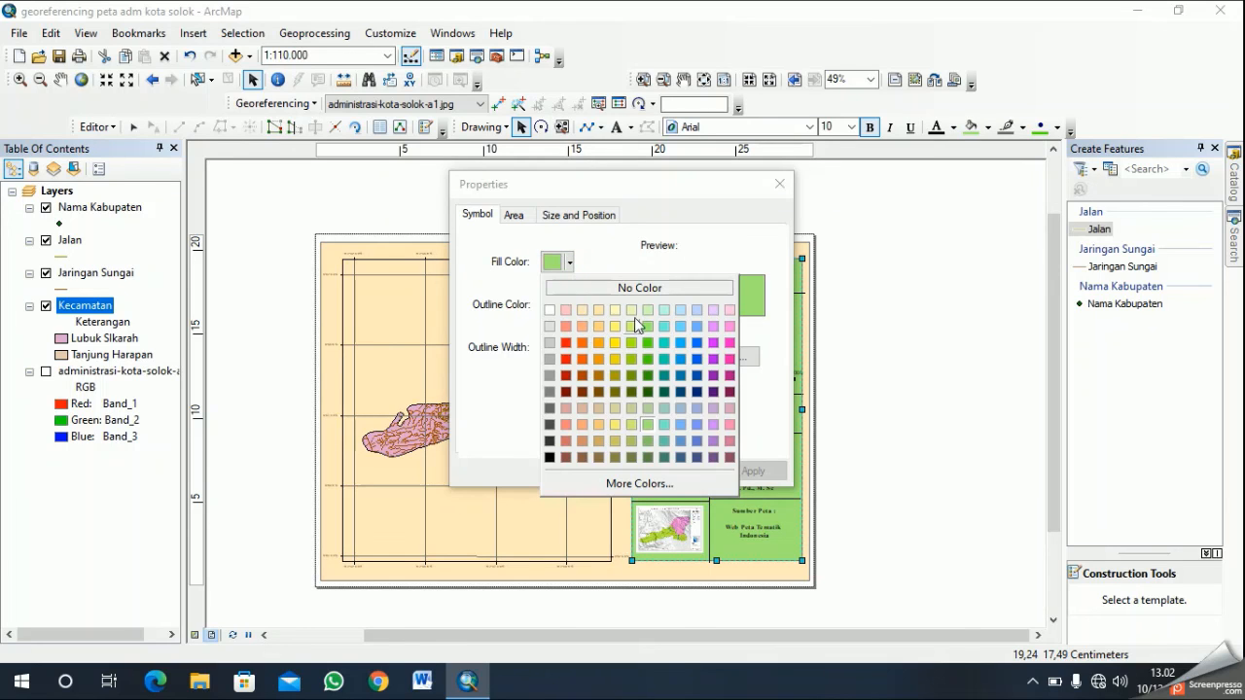
{"action": "left_click", "coordinate": [616, 310]}
{"action": "left_click", "coordinate": [600, 469]}
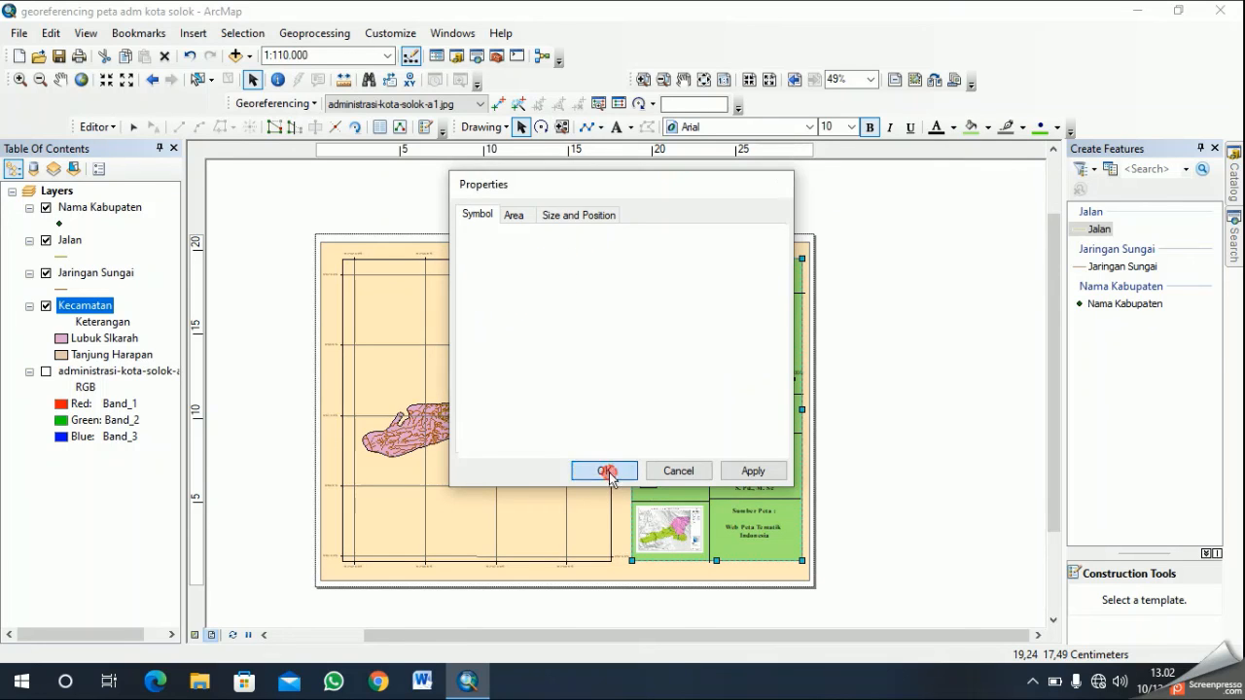
- Examine the main map data frame's border, background, general, coordinate system and grid settings
{"action": "left_click", "coordinate": [589, 288]}
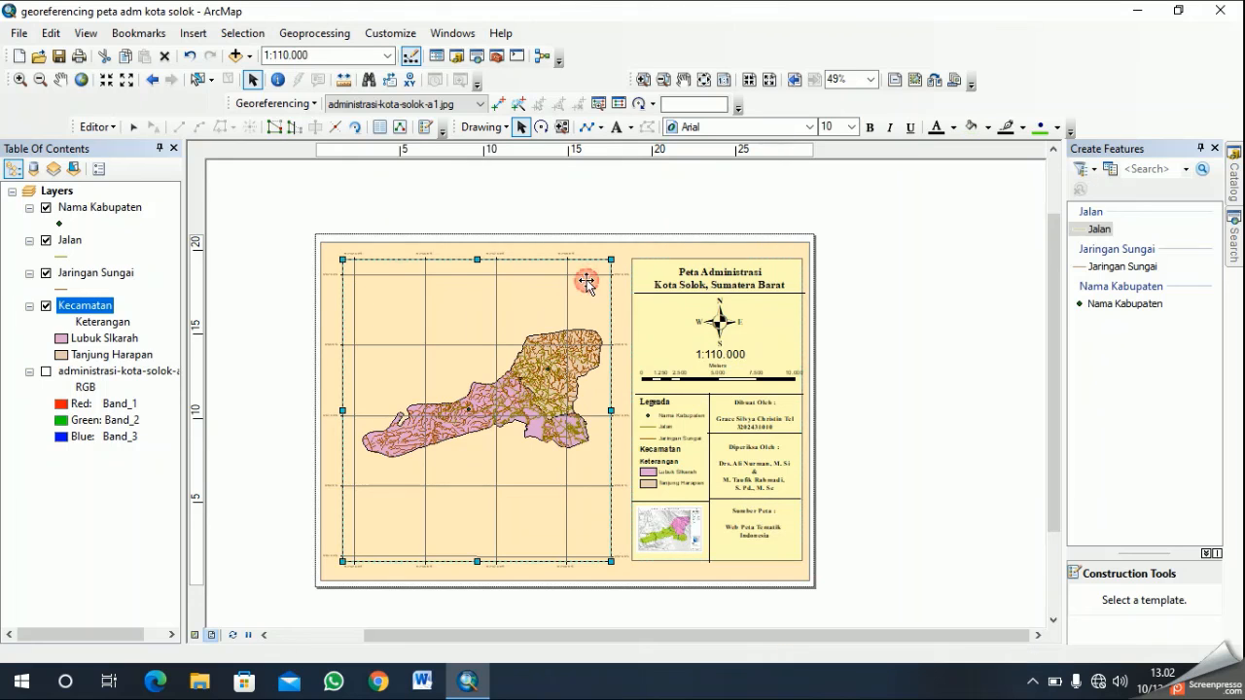
{"action": "right_click", "coordinate": [589, 288]}
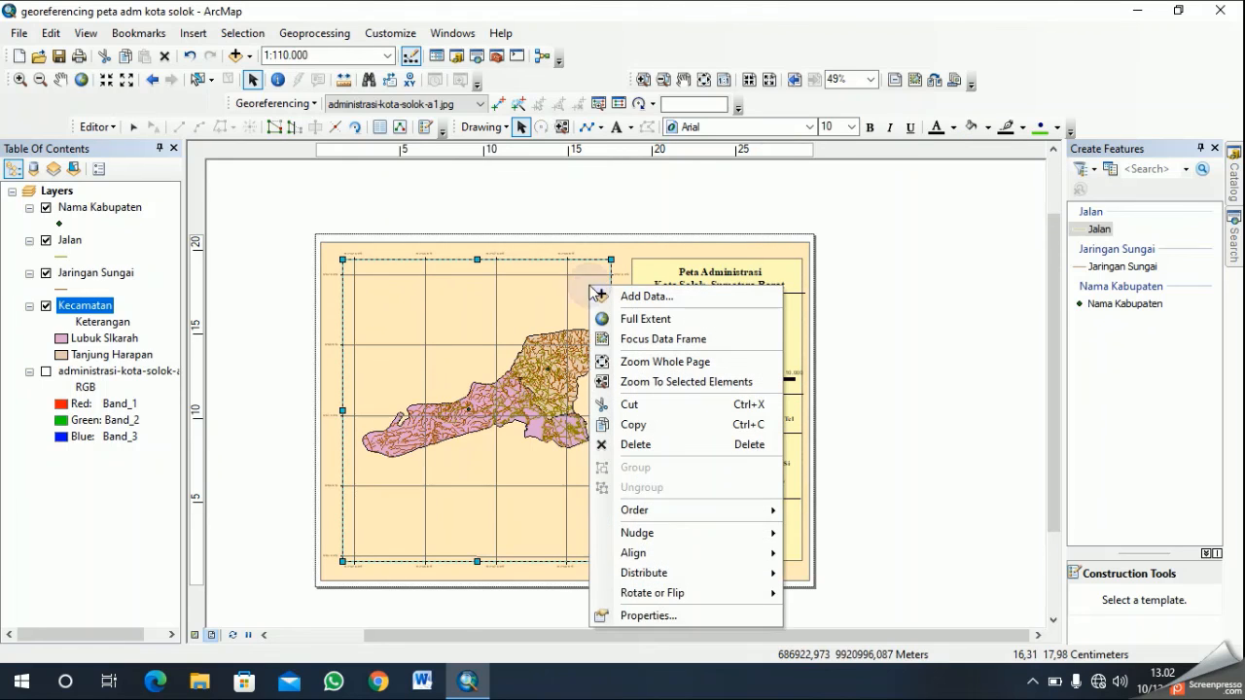
{"action": "left_click", "coordinate": [646, 616]}
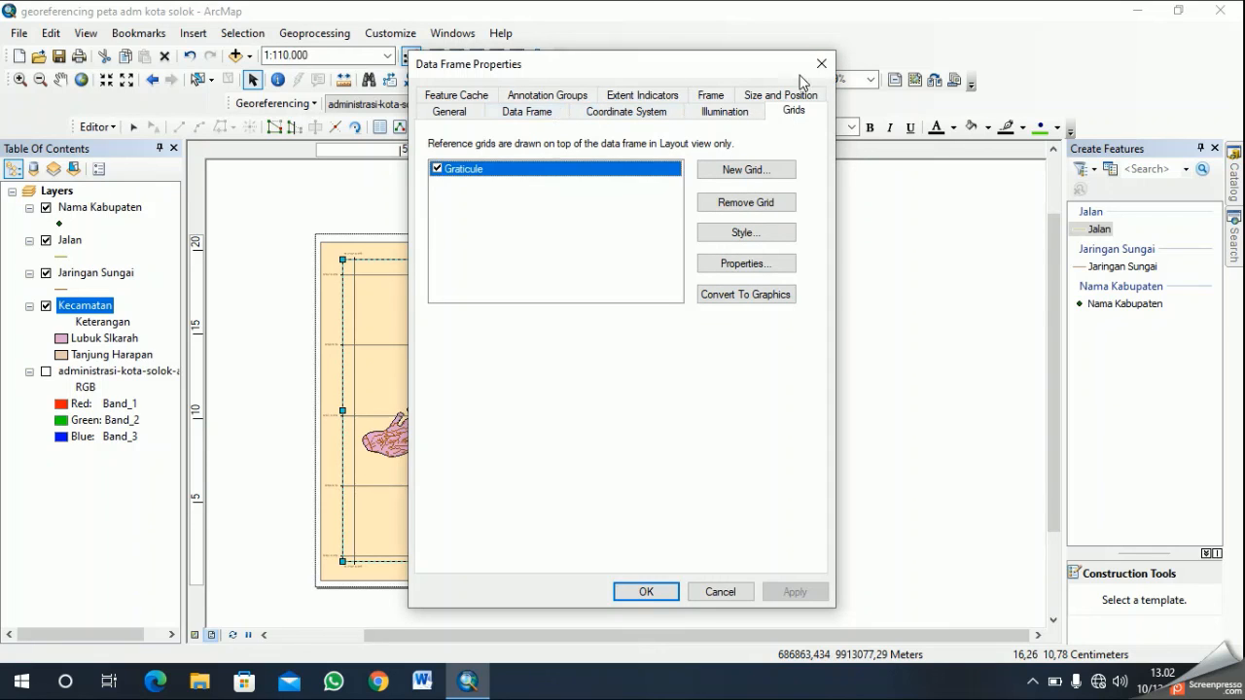
{"action": "left_click", "coordinate": [704, 98]}
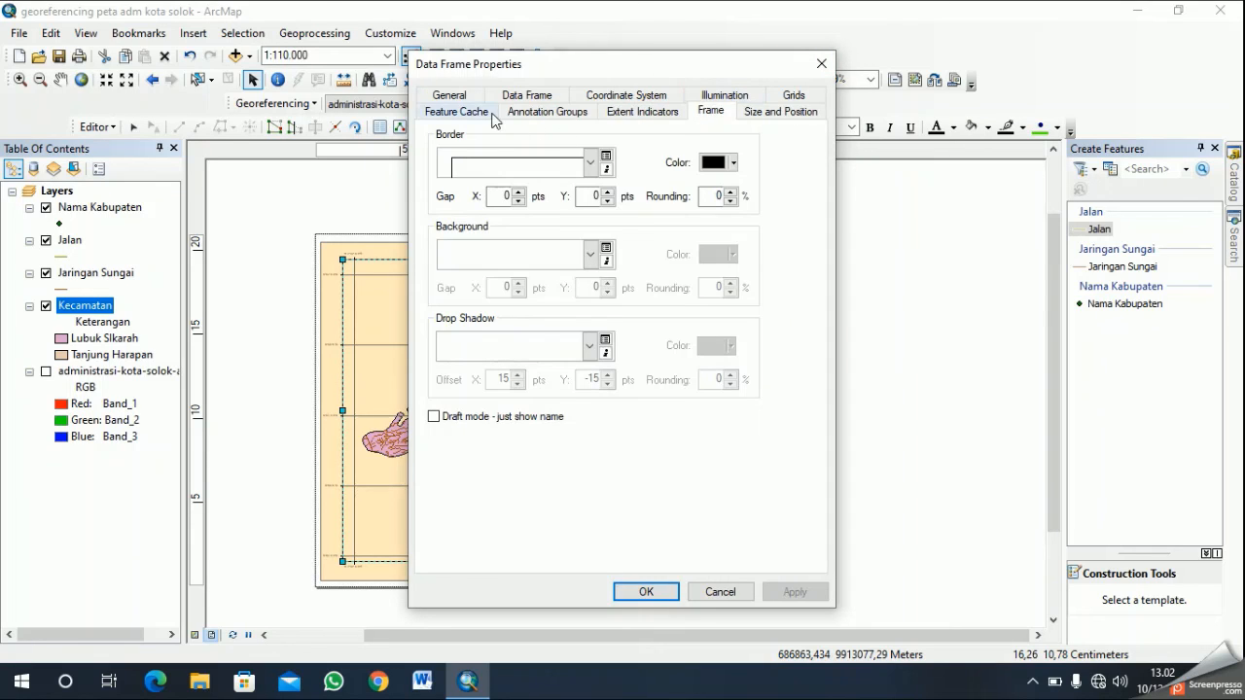
{"action": "left_click", "coordinate": [447, 95]}
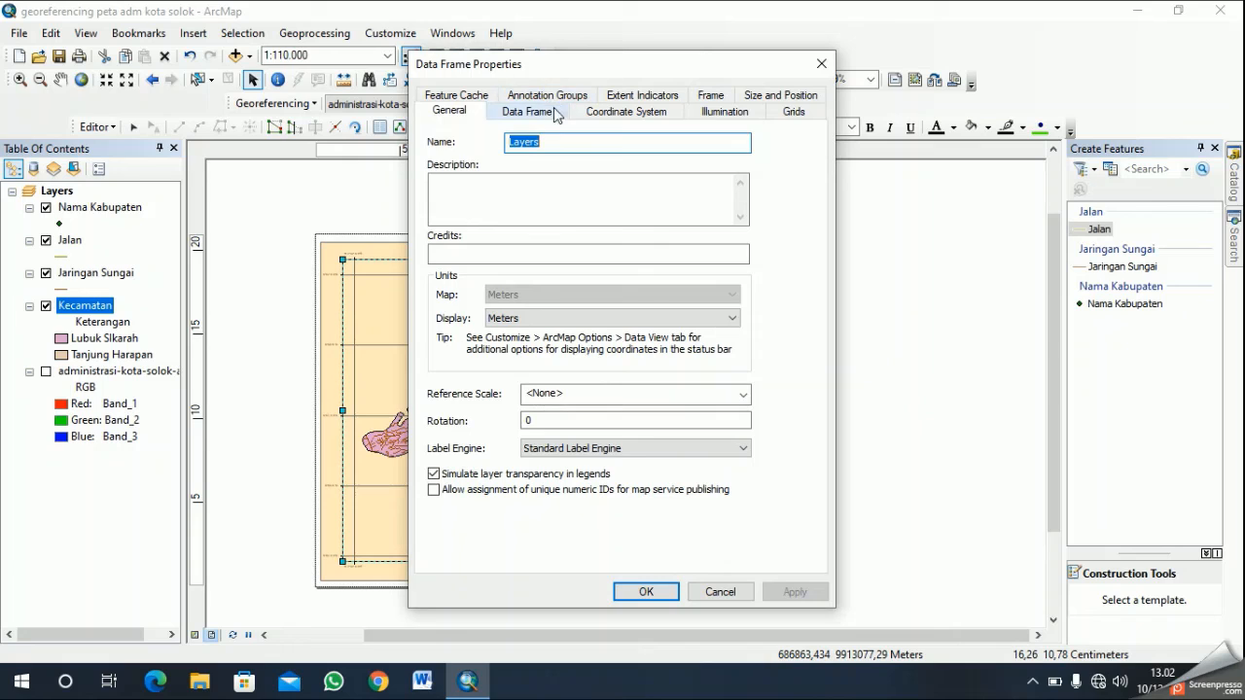
{"action": "left_click", "coordinate": [552, 113]}
{"action": "left_click", "coordinate": [545, 94]}
{"action": "left_click", "coordinate": [477, 111]}
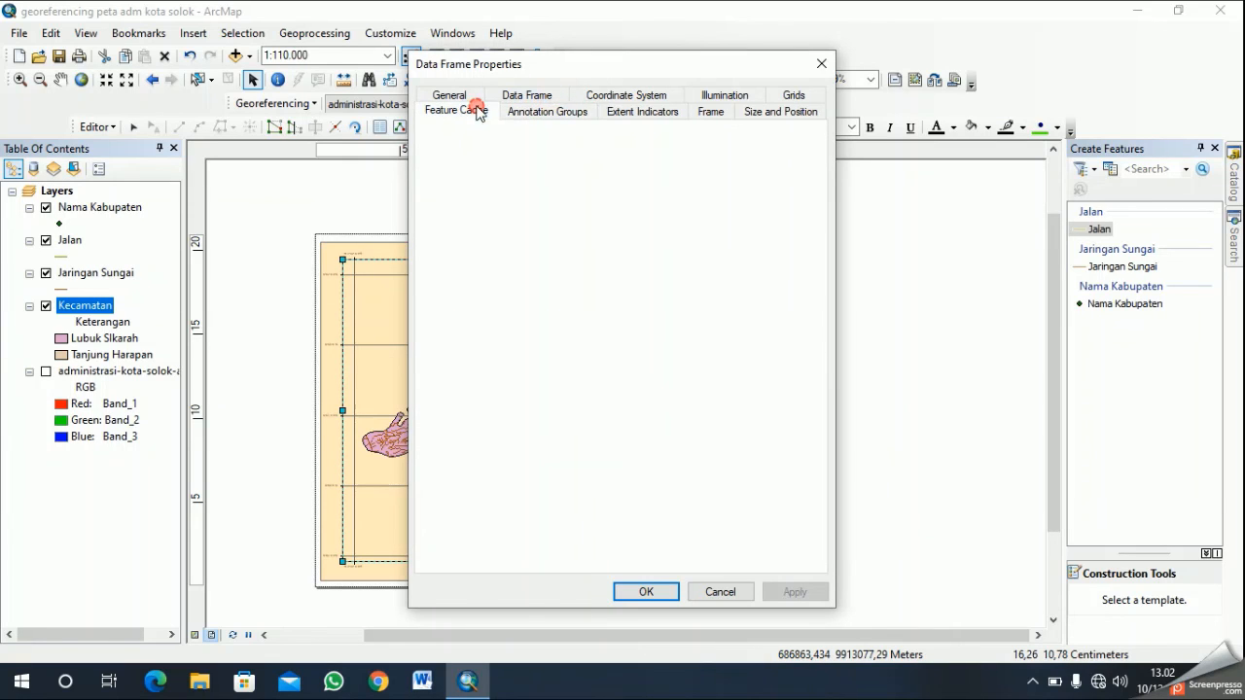
{"action": "left_click", "coordinate": [619, 93]}
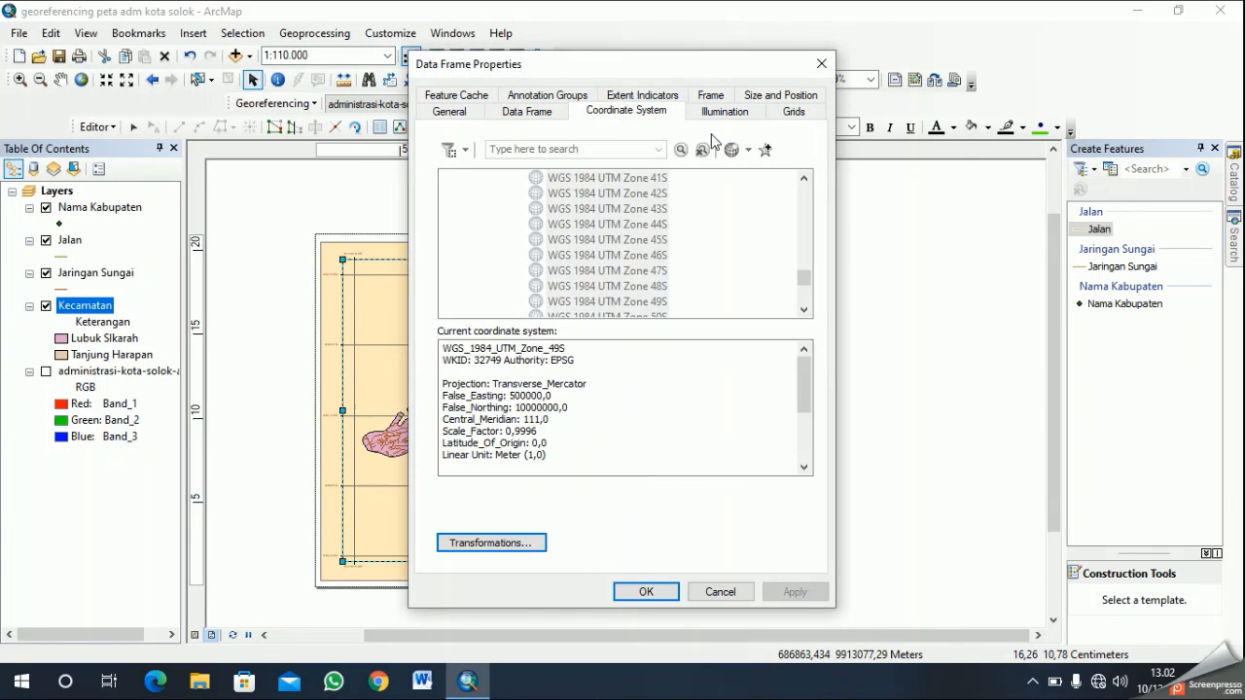
{"action": "left_click", "coordinate": [710, 94]}
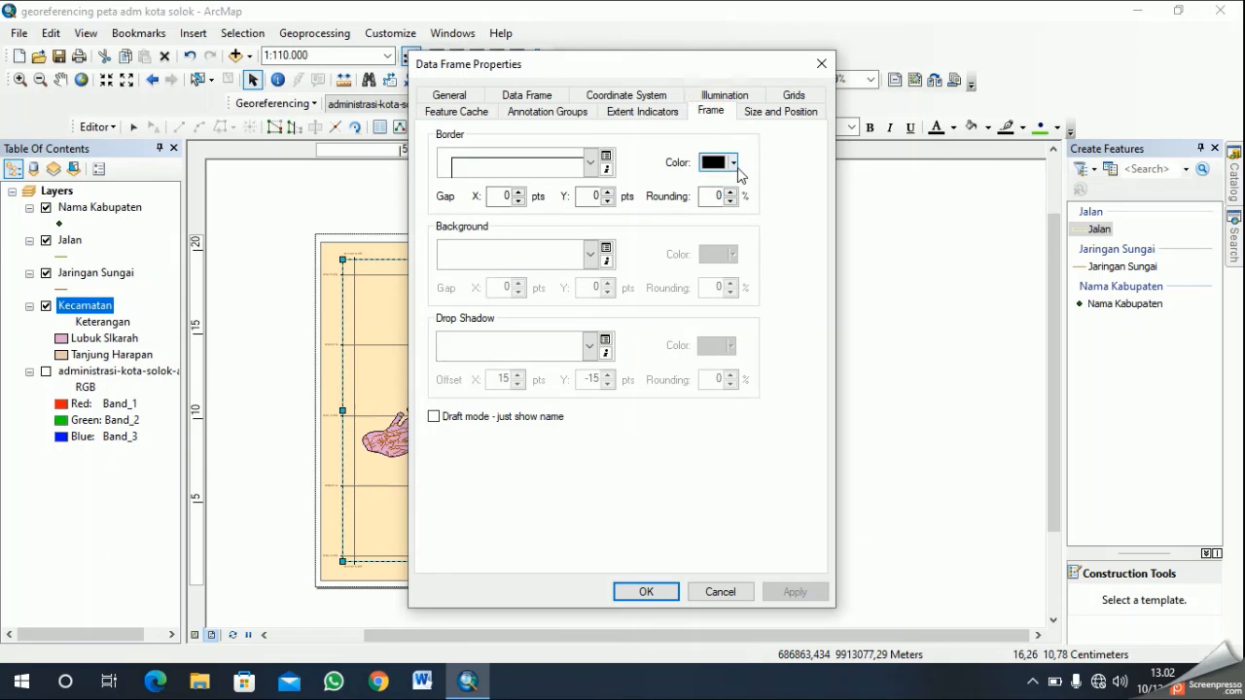
{"action": "left_click", "coordinate": [793, 94]}
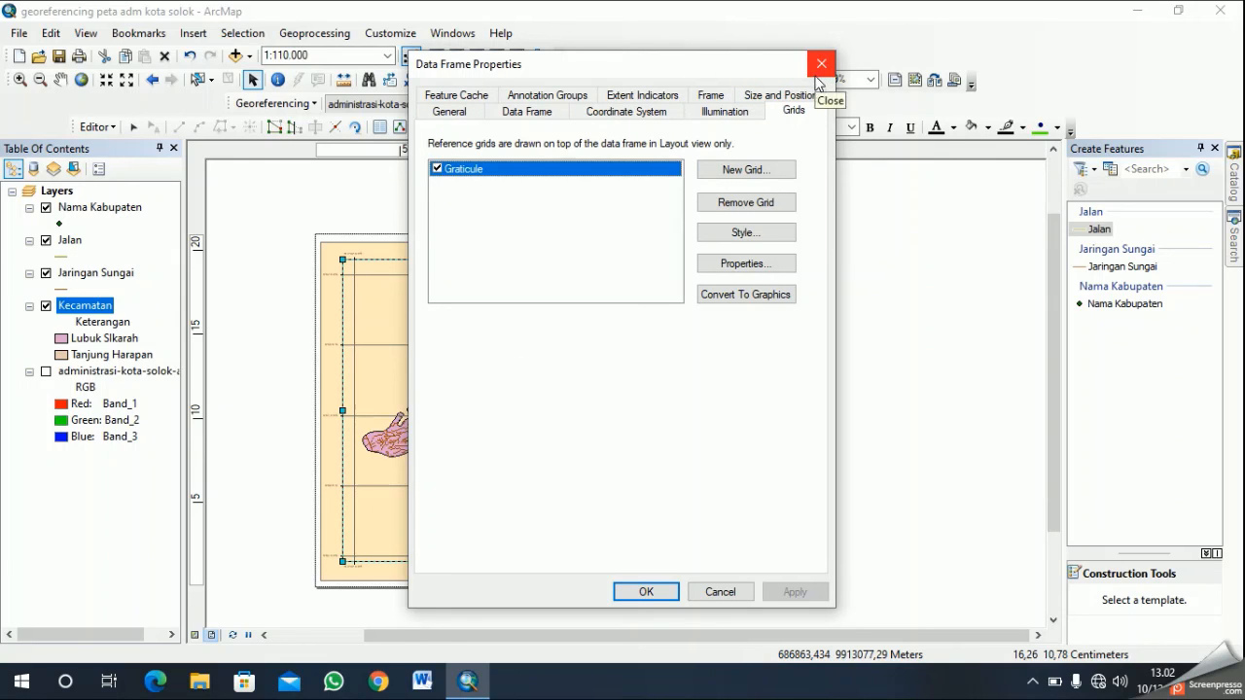
{"action": "left_click", "coordinate": [720, 591]}
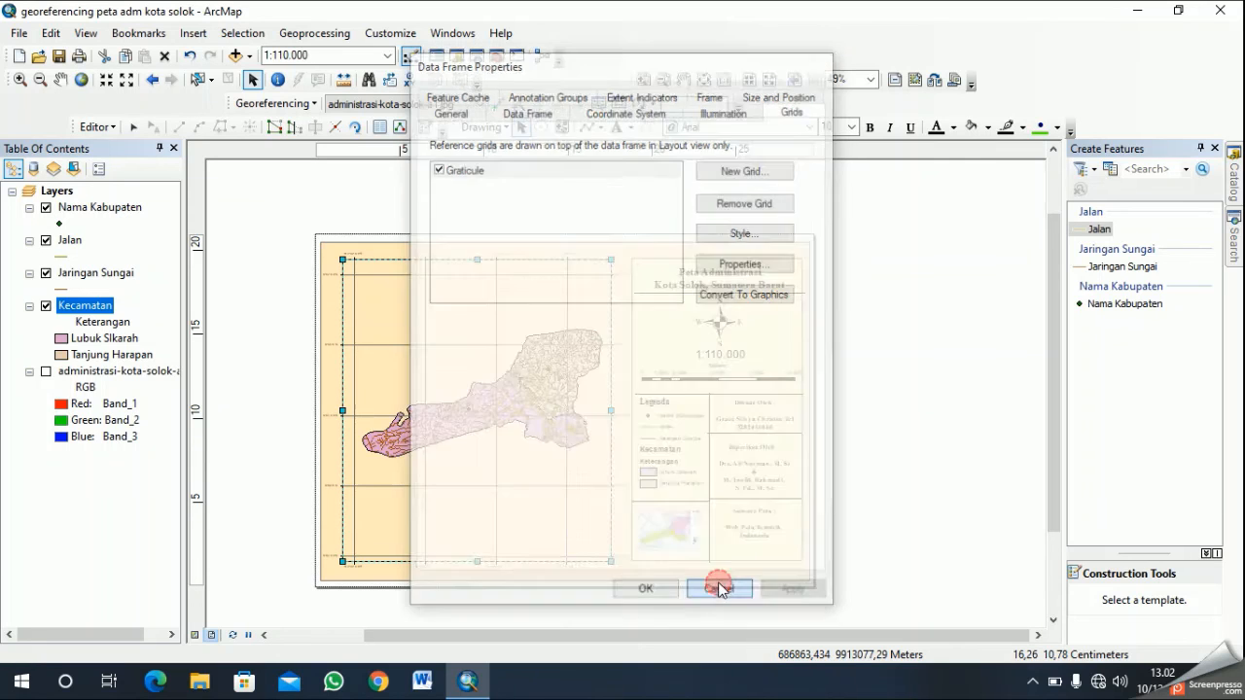
{"action": "right_click", "coordinate": [543, 462]}
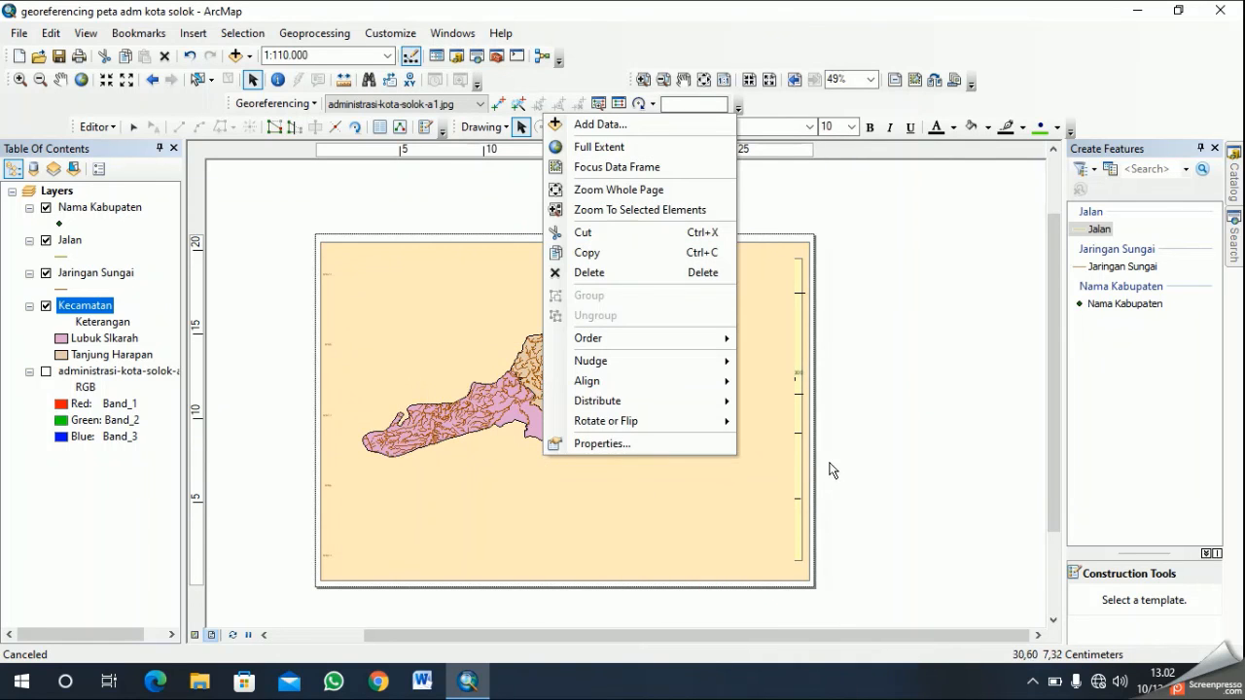
{"action": "left_click", "coordinate": [828, 467]}
{"action": "right_click", "coordinate": [500, 463]}
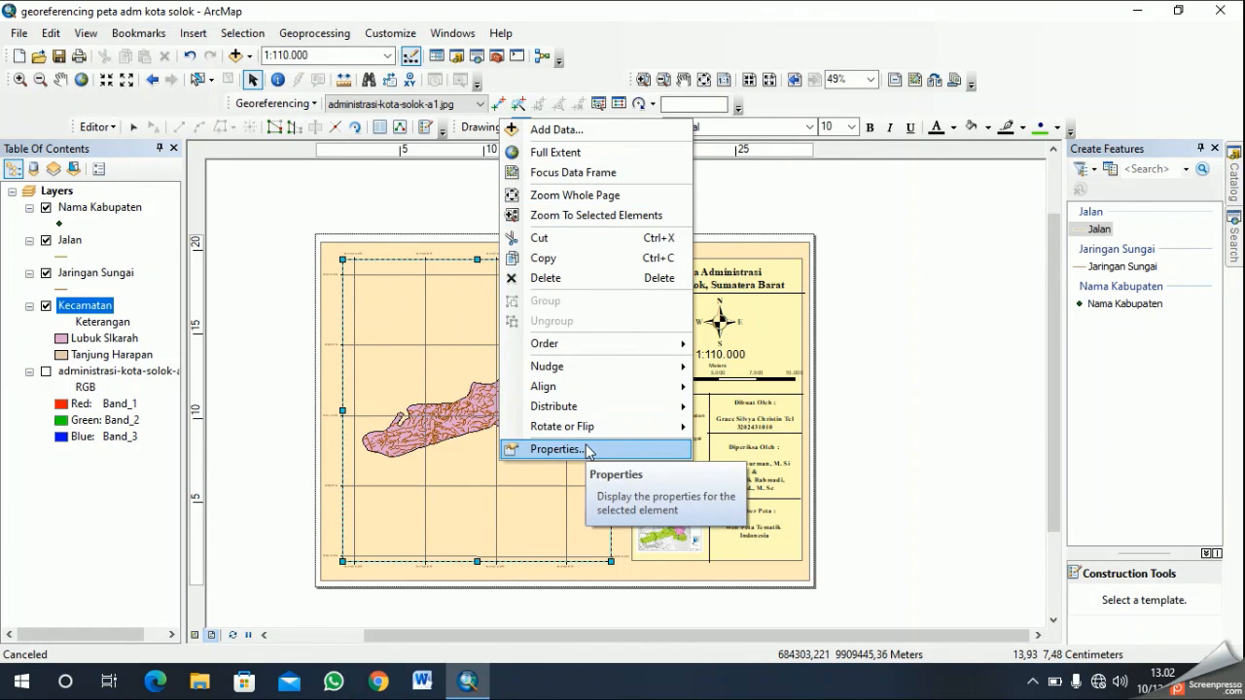
{"action": "left_click", "coordinate": [1031, 678]}
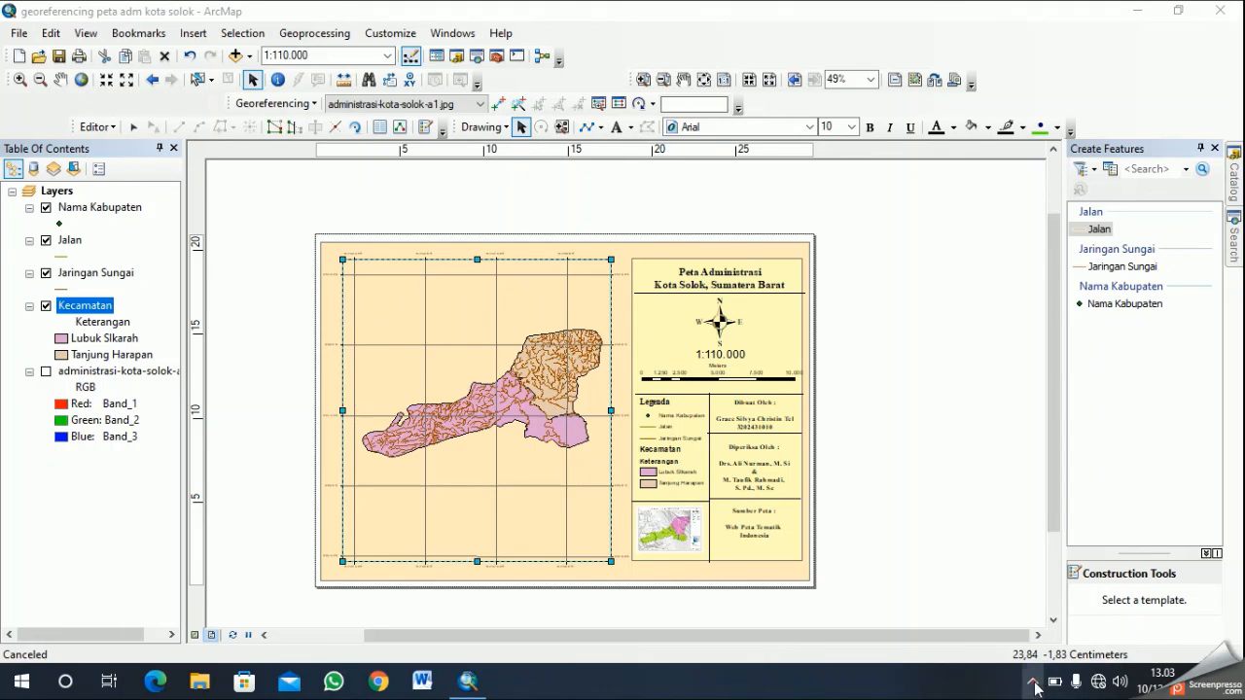
{"action": "left_click", "coordinate": [1033, 683]}
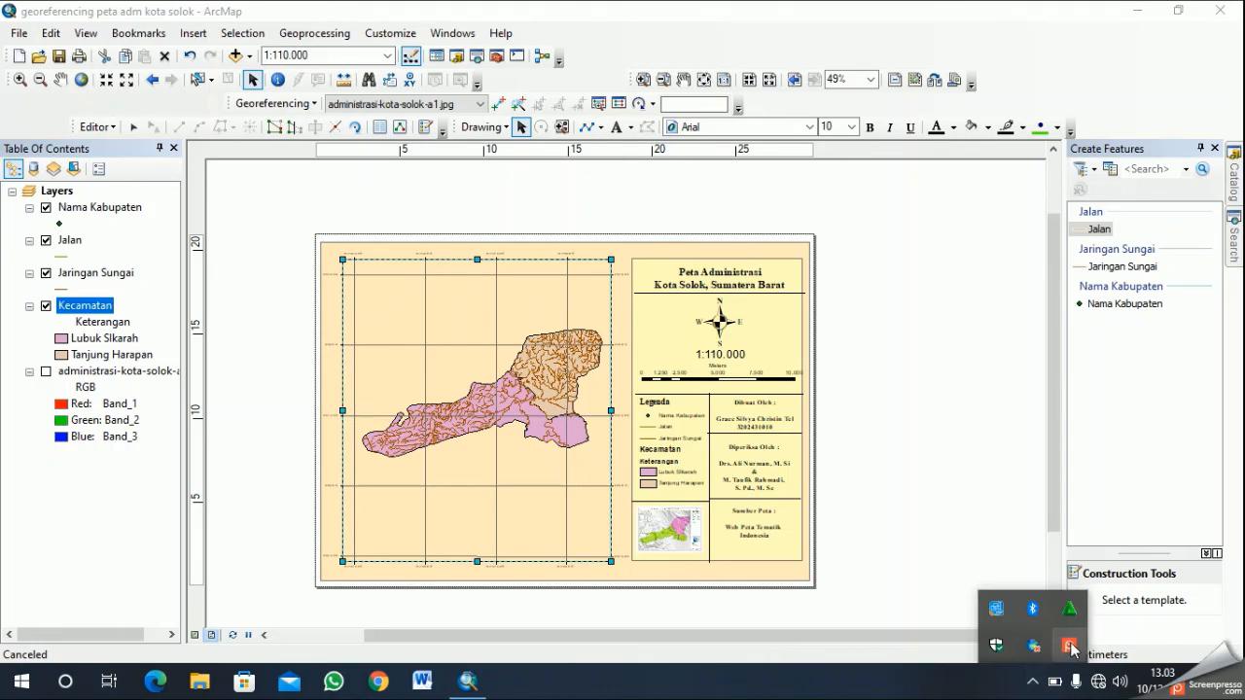
{"action": "right_click", "coordinate": [1070, 645]}
{"action": "left_click", "coordinate": [1008, 541]}
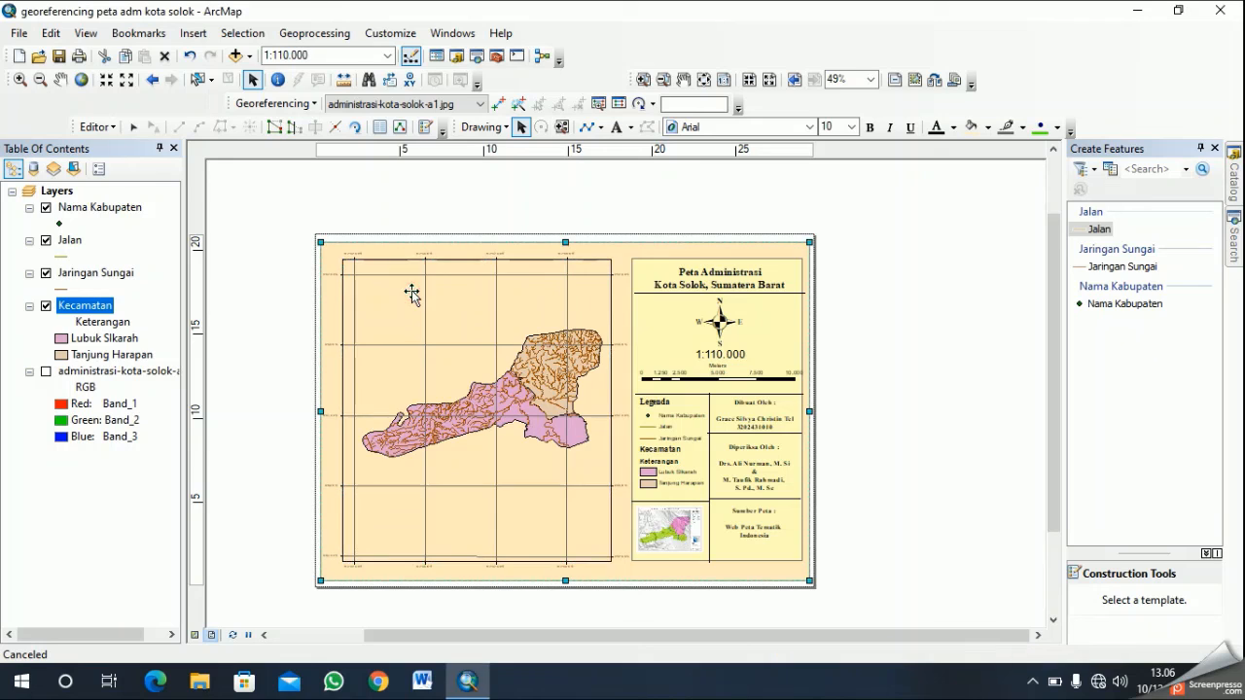
- Set the background of the main map data frame to White
{"action": "right_click", "coordinate": [411, 293]}
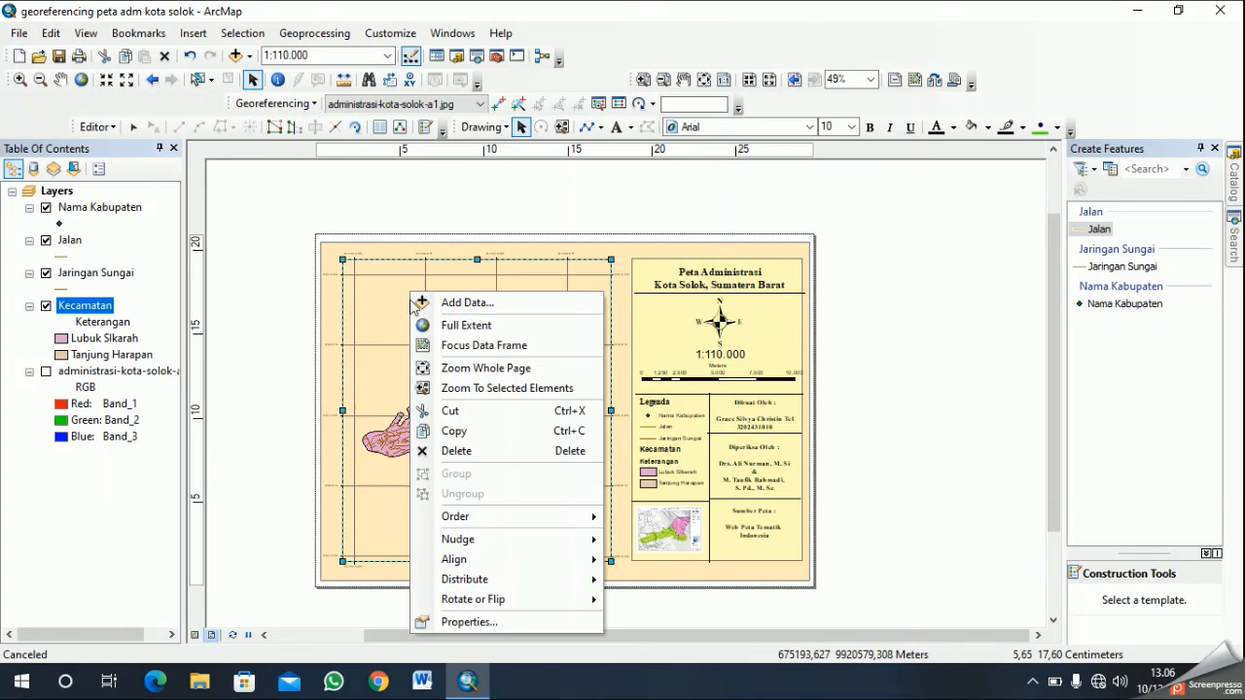
{"action": "left_click", "coordinate": [507, 622]}
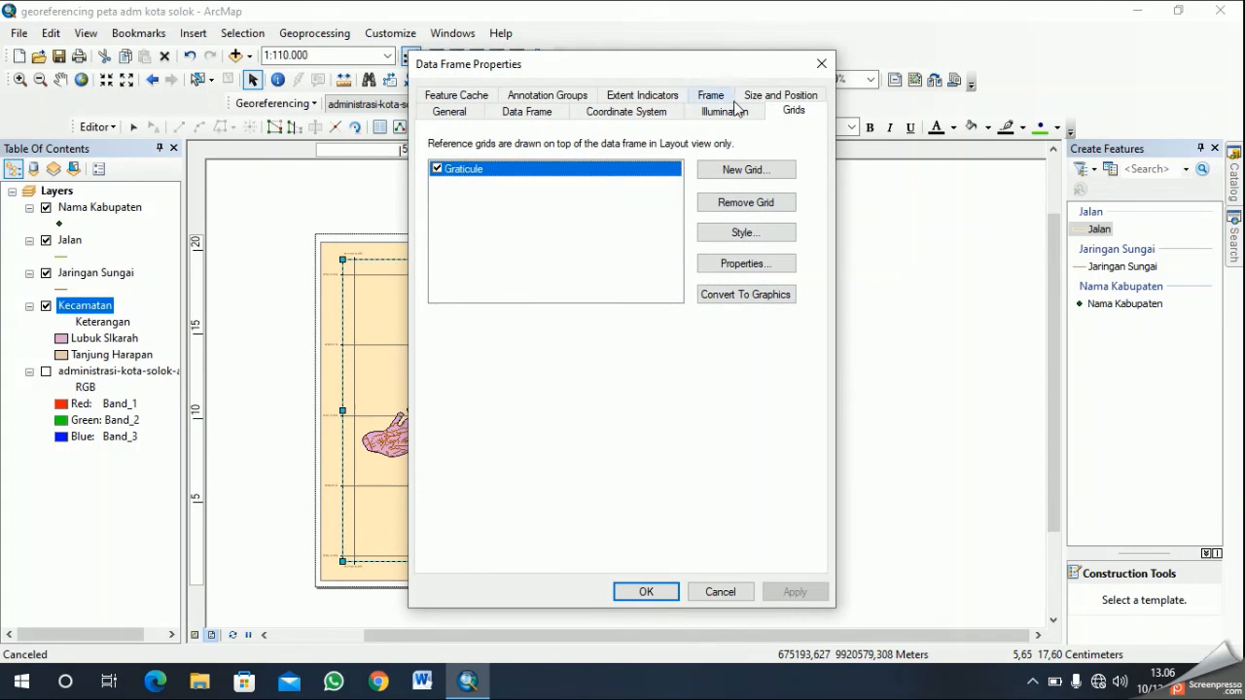
{"action": "left_click", "coordinate": [716, 97]}
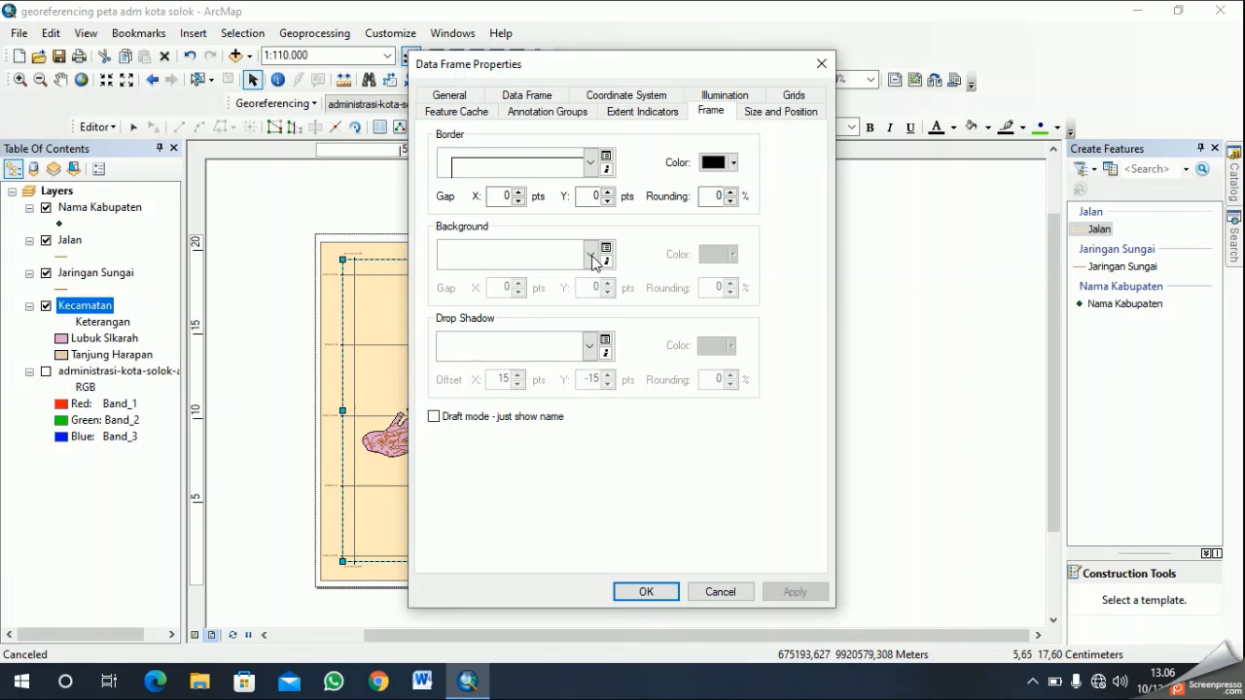
{"action": "left_click", "coordinate": [590, 256]}
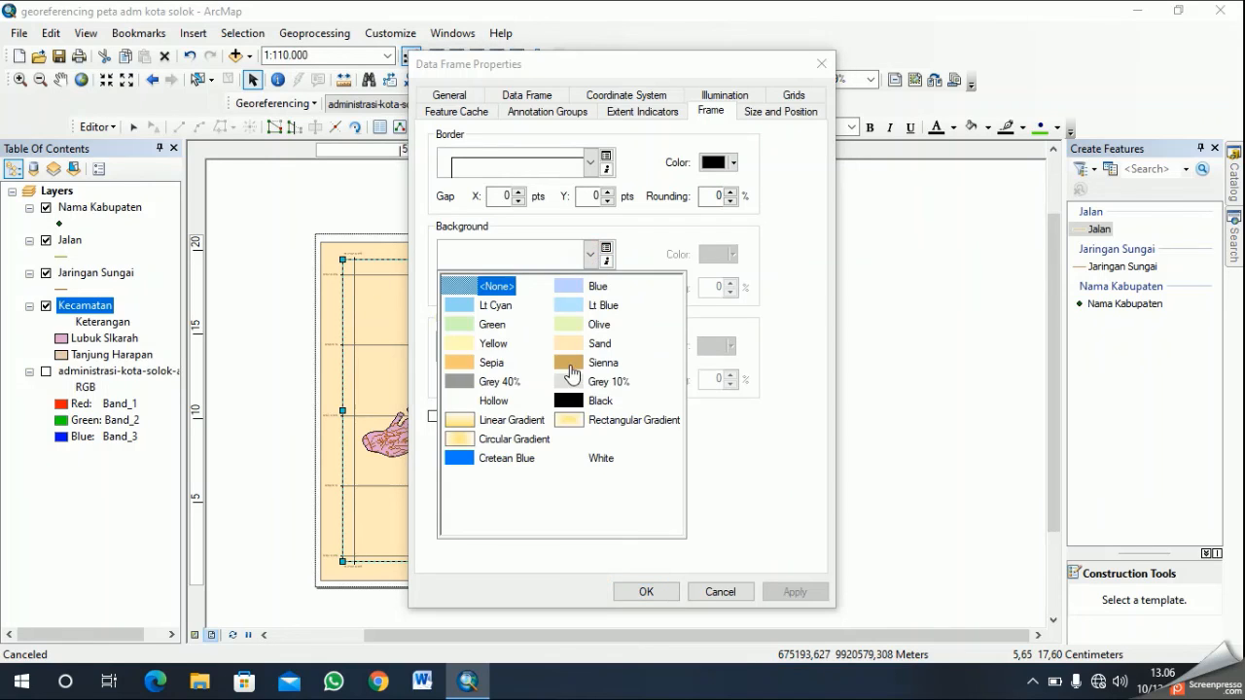
{"action": "left_click", "coordinate": [573, 464]}
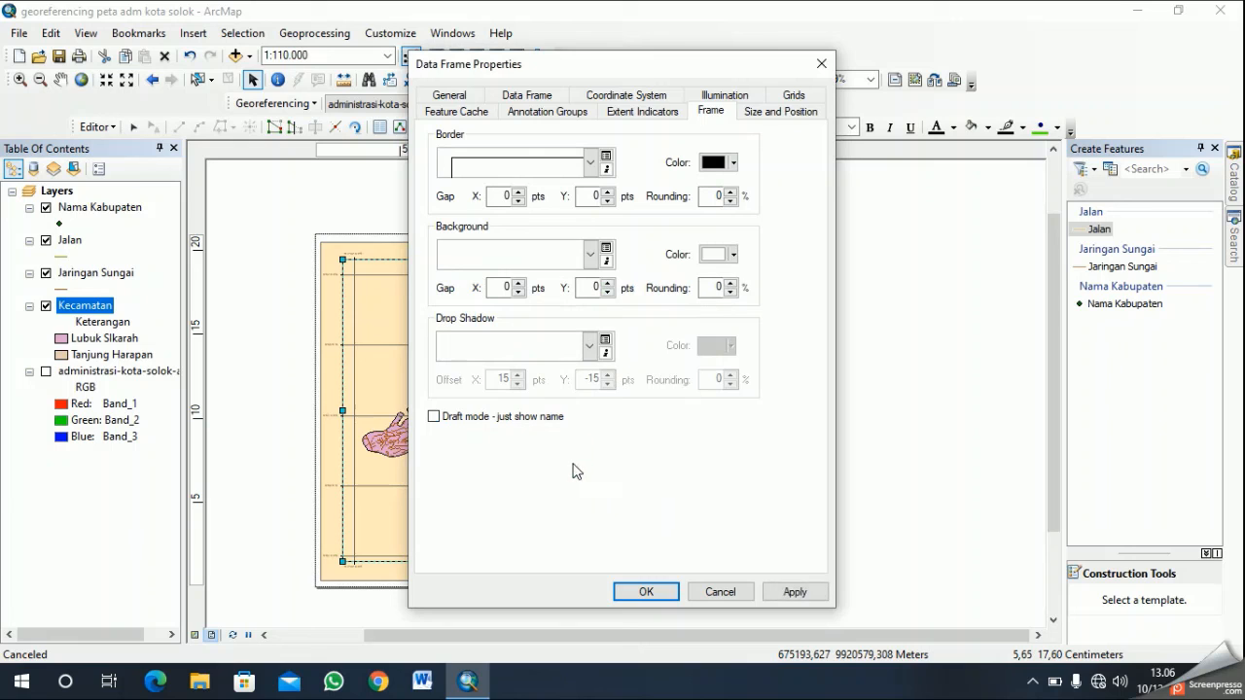
{"action": "left_click", "coordinate": [646, 591]}
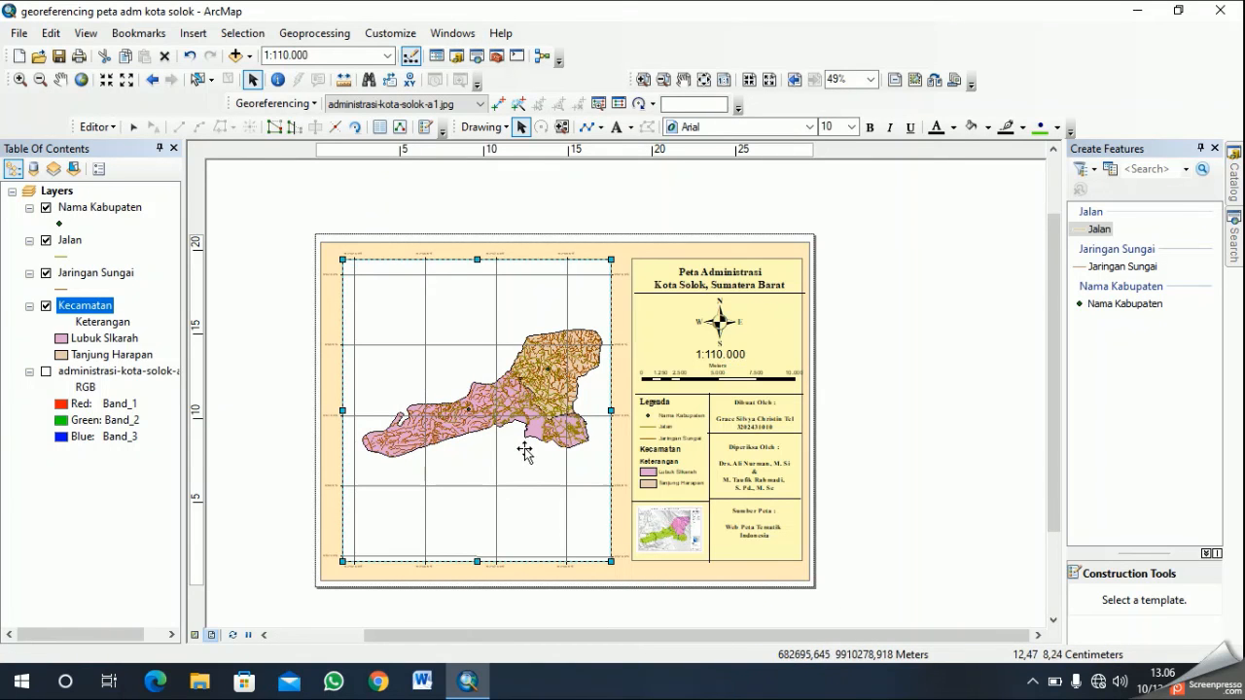
{"action": "left_click", "coordinate": [683, 591]}
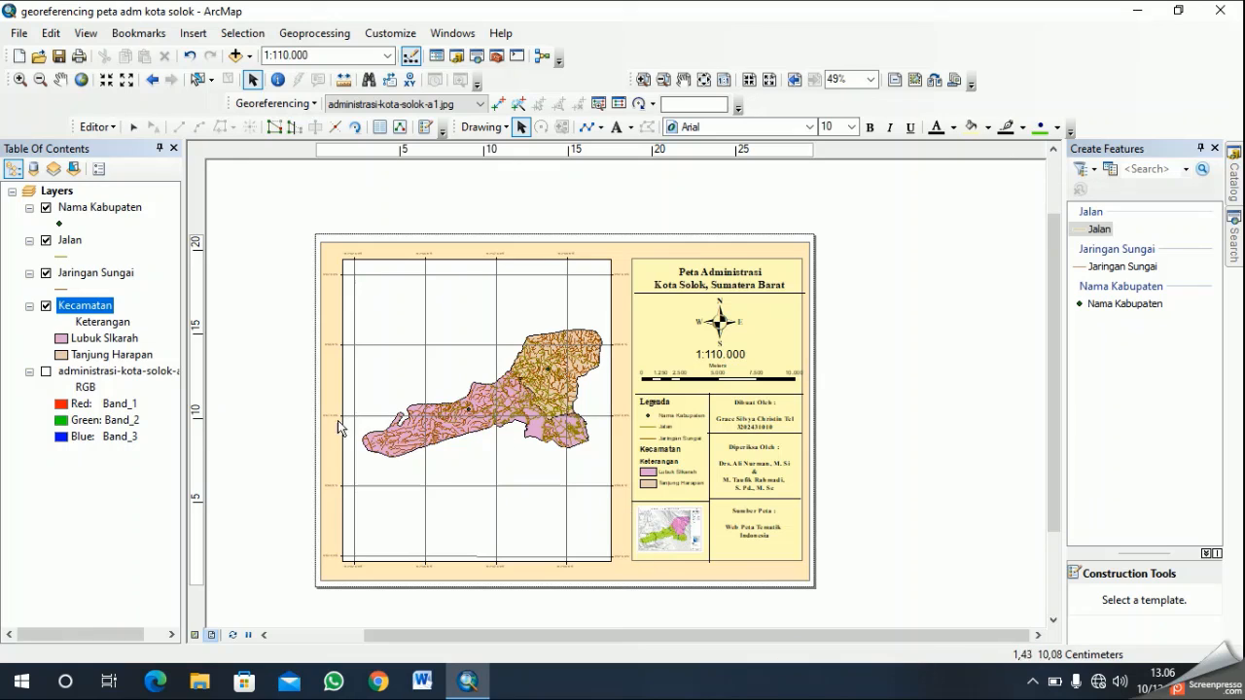
- Start exporting the map layout and choose the Pictures library as the destination
{"action": "left_click", "coordinate": [18, 34]}
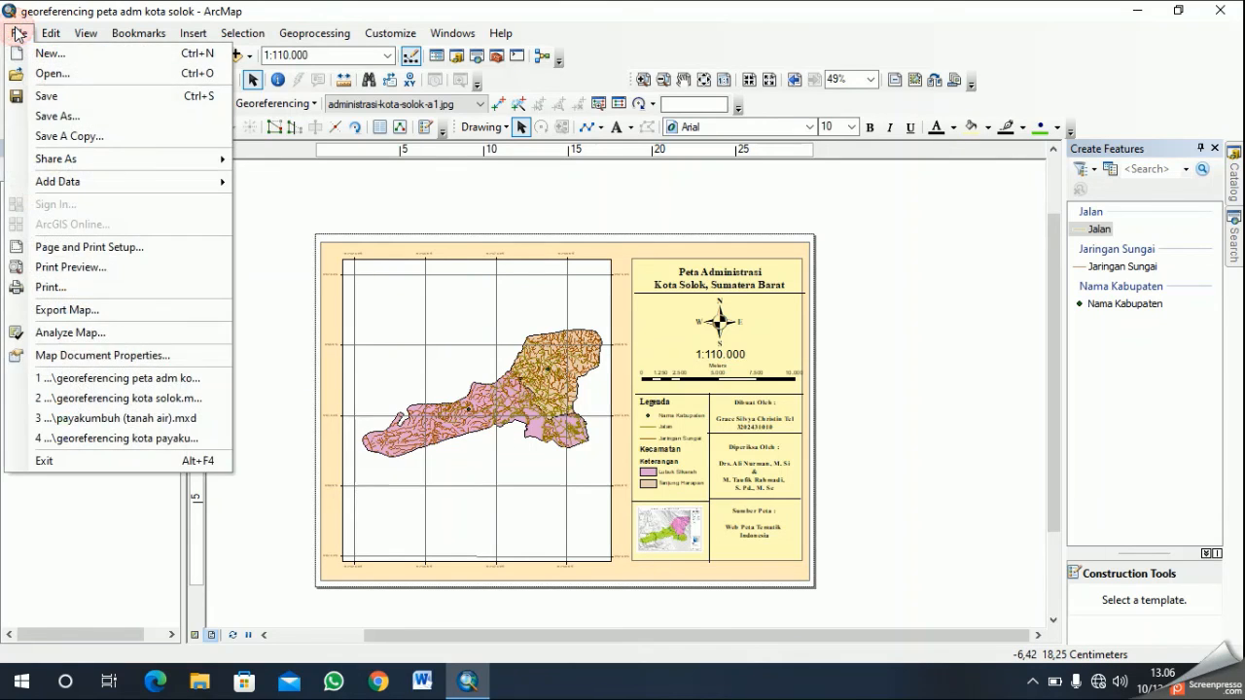
{"action": "left_click", "coordinate": [138, 310]}
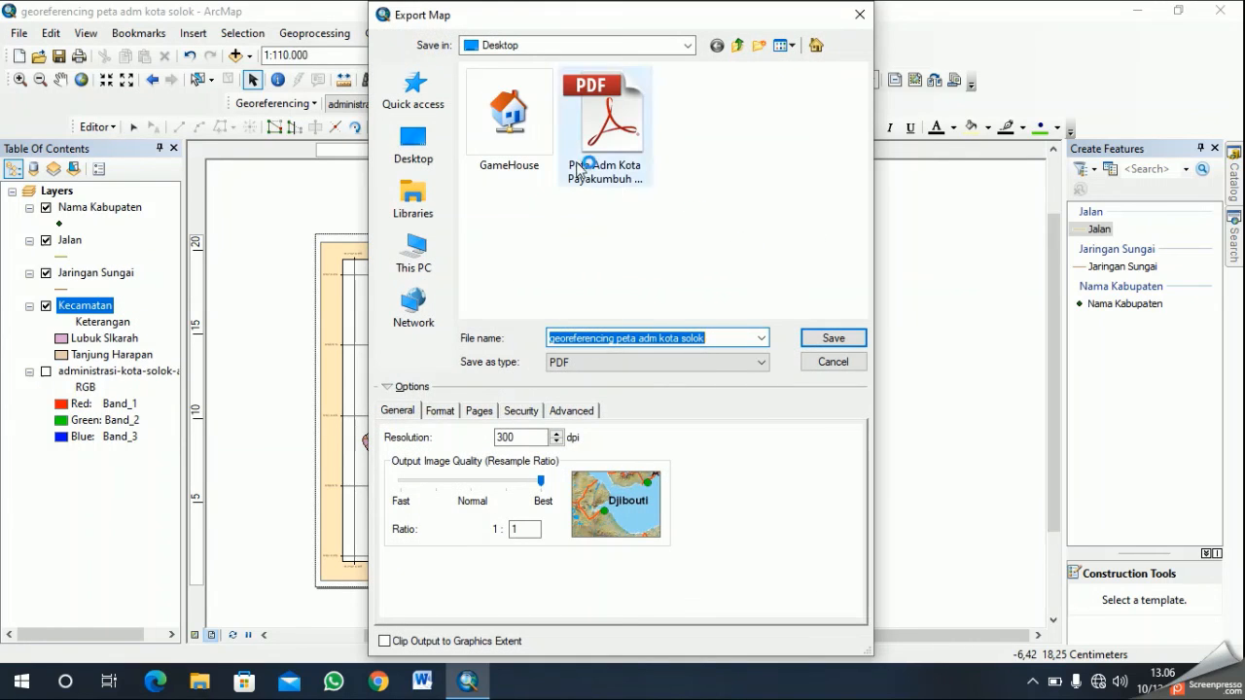
{"action": "left_click", "coordinate": [413, 200]}
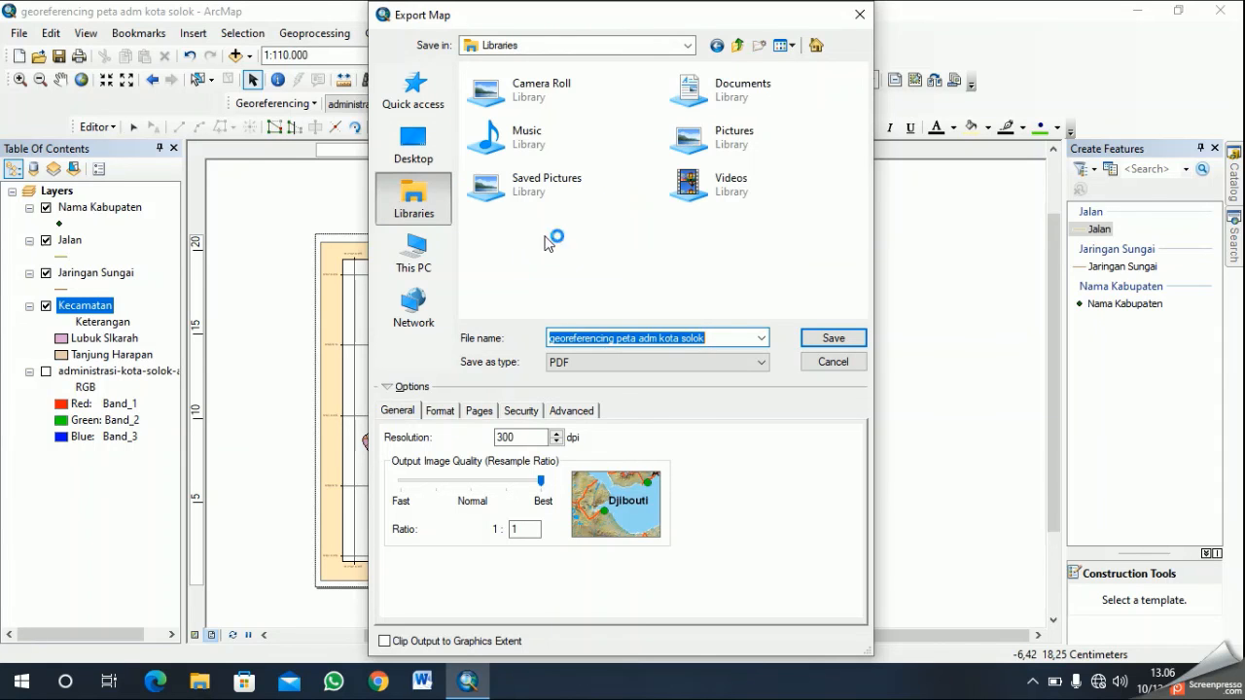
{"action": "double_click", "coordinate": [770, 135]}
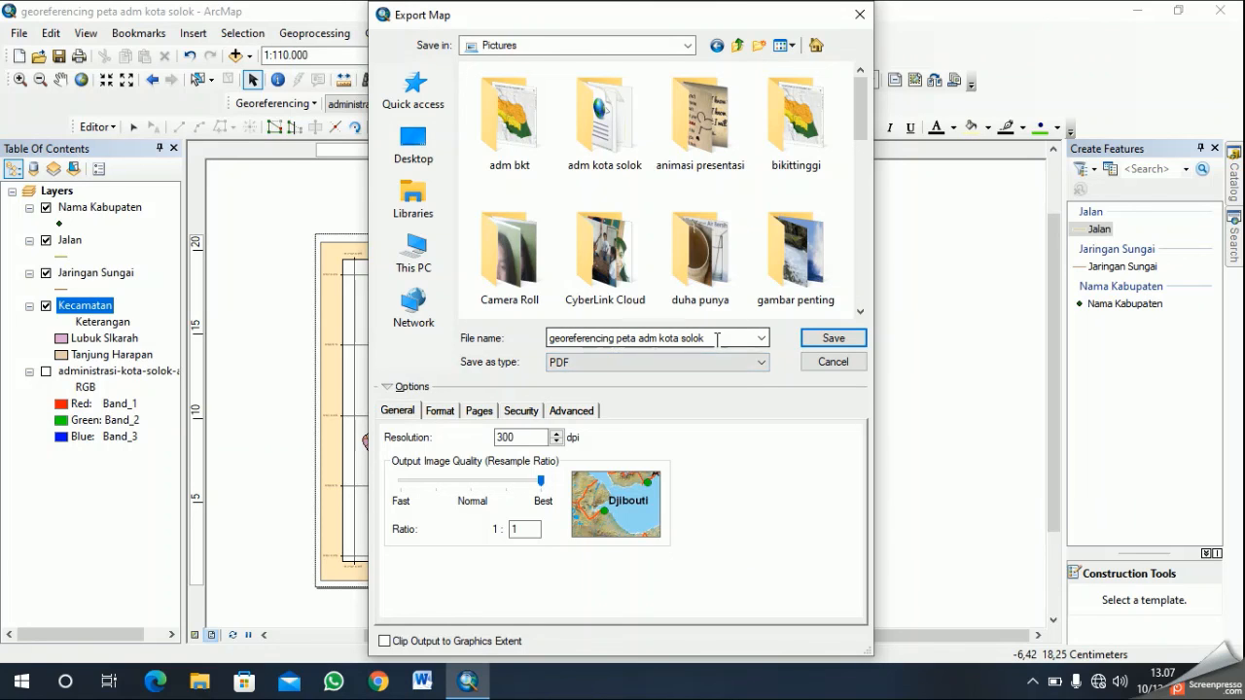
- Name the export file Peta Adm Kota Solok
{"action": "left_click_drag", "start_coordinate": [717, 338], "coordinate": [551, 341]}
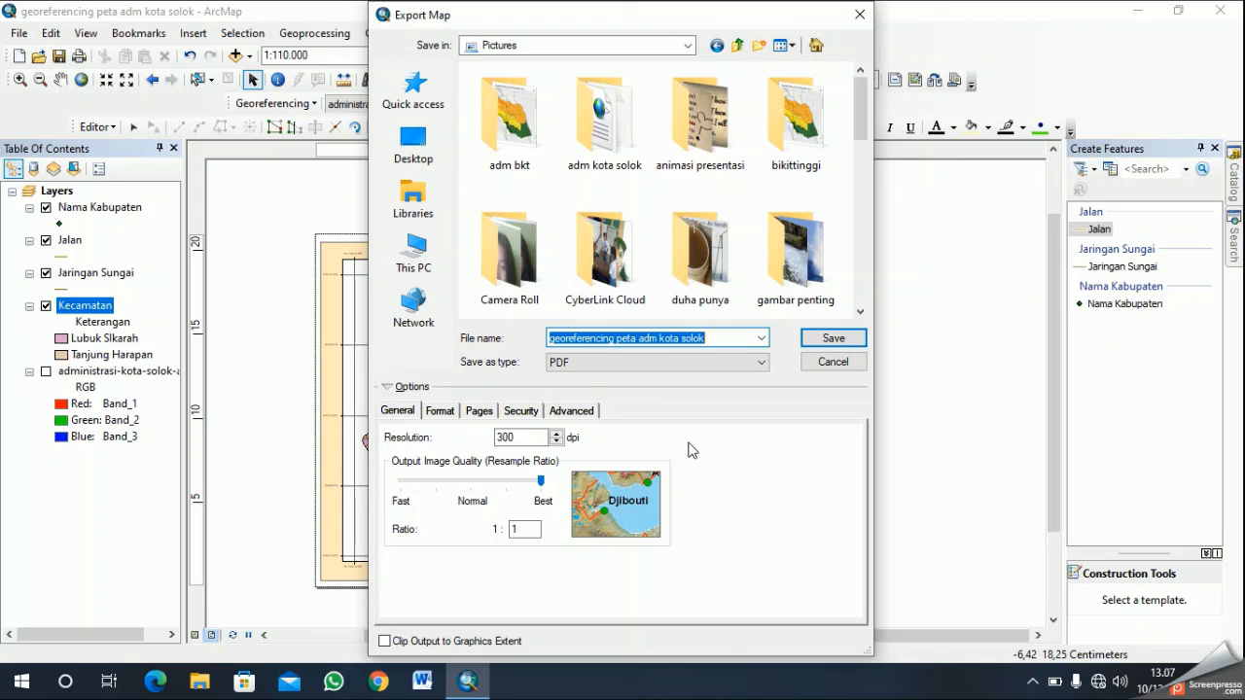
{"action": "type", "text": "Peta Am"}
{"action": "key", "text": "BackSpace"}
{"action": "type", "text": "dm Ko"}
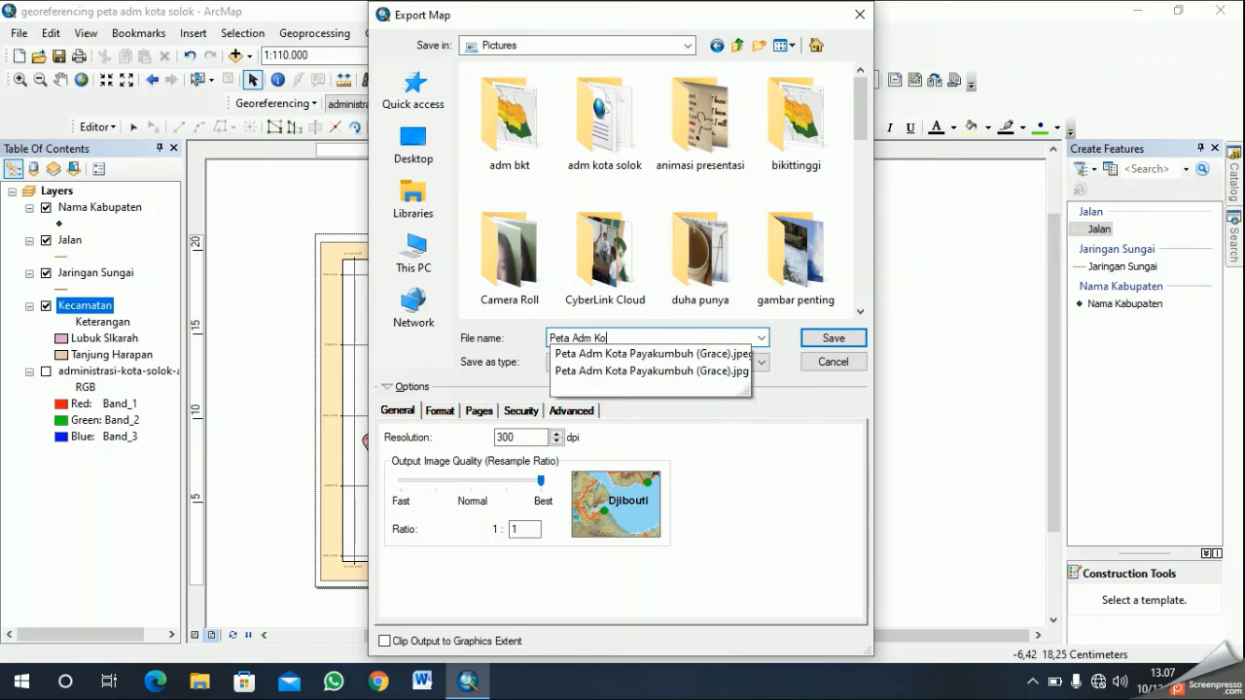
{"action": "type", "text": "ta Solok"}
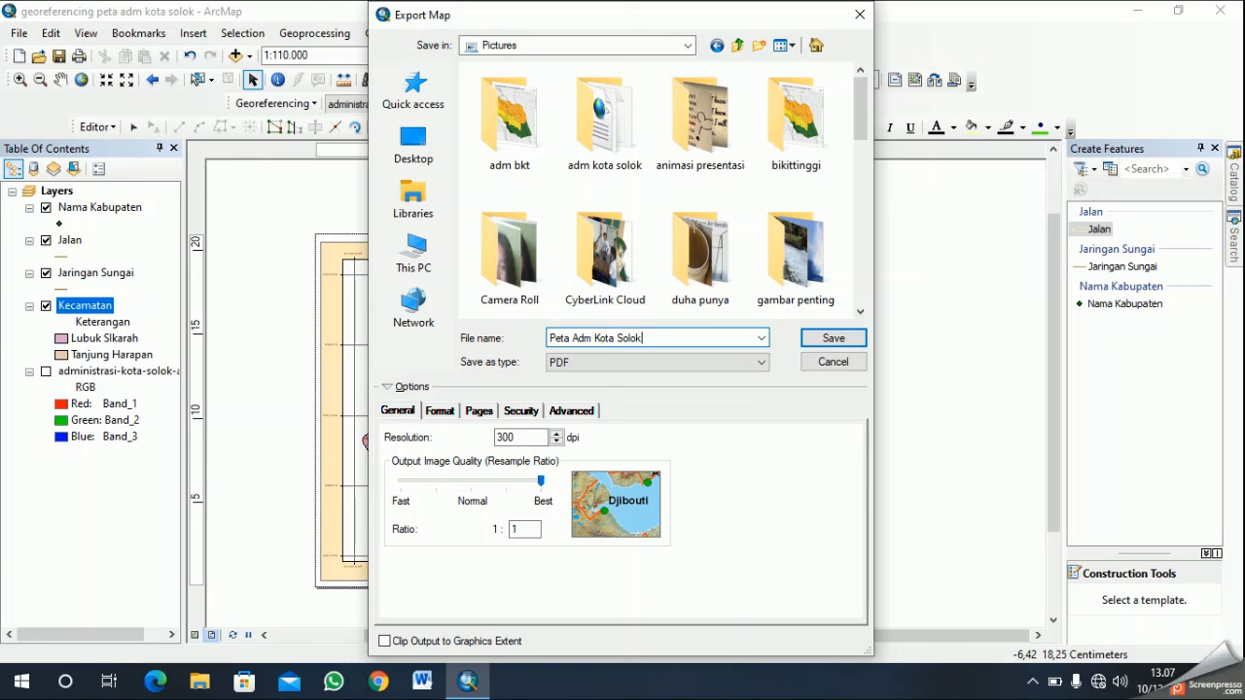
{"action": "left_click", "coordinate": [628, 368]}
{"action": "left_click", "coordinate": [637, 415]}
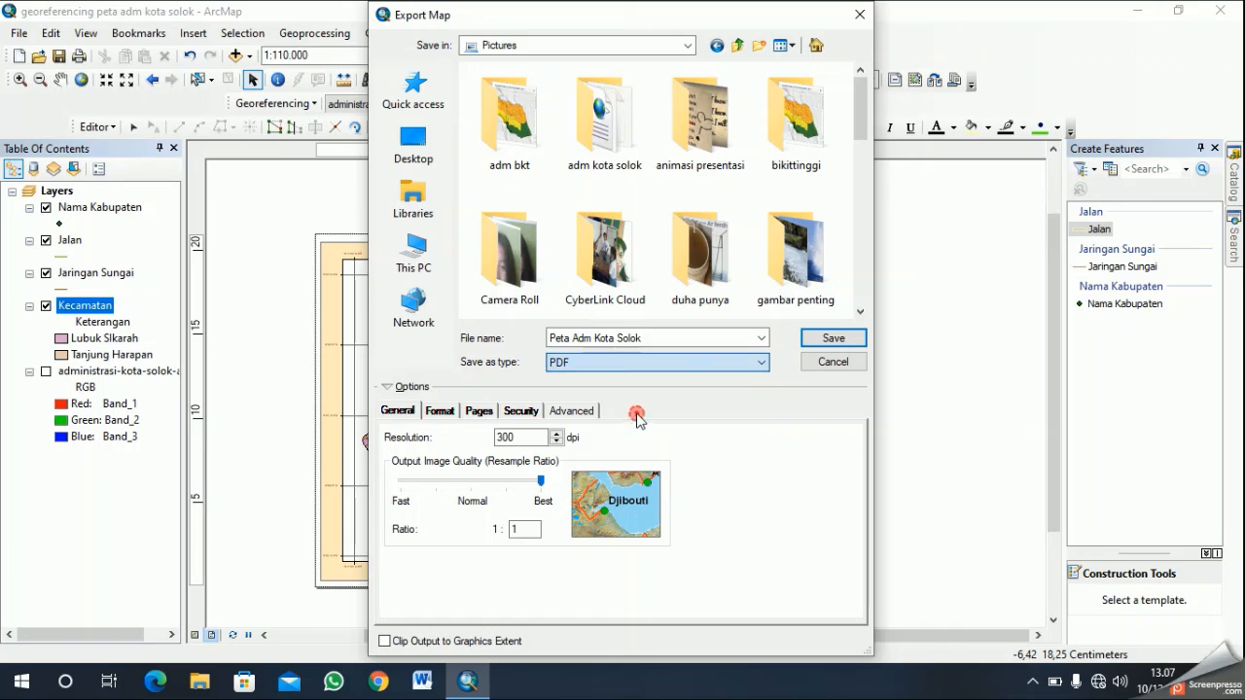
{"action": "left_click", "coordinate": [764, 366]}
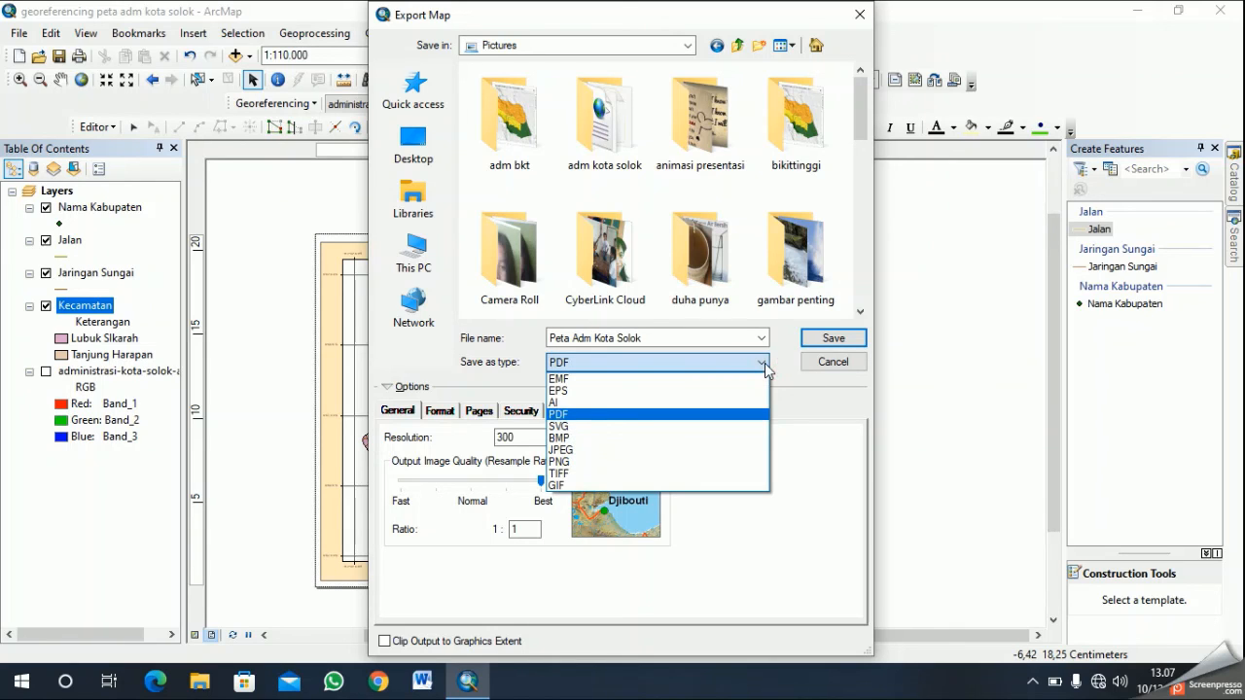
{"action": "left_click", "coordinate": [661, 452]}
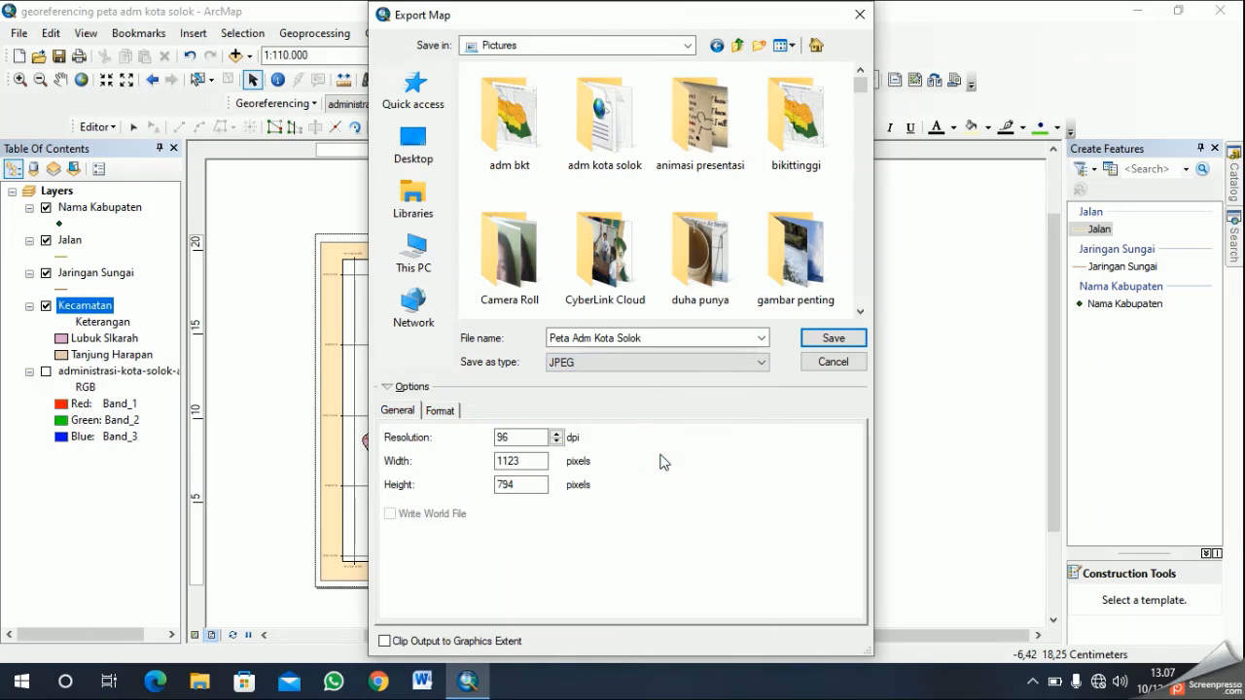
{"action": "left_click", "coordinate": [764, 368]}
{"action": "left_click", "coordinate": [759, 369]}
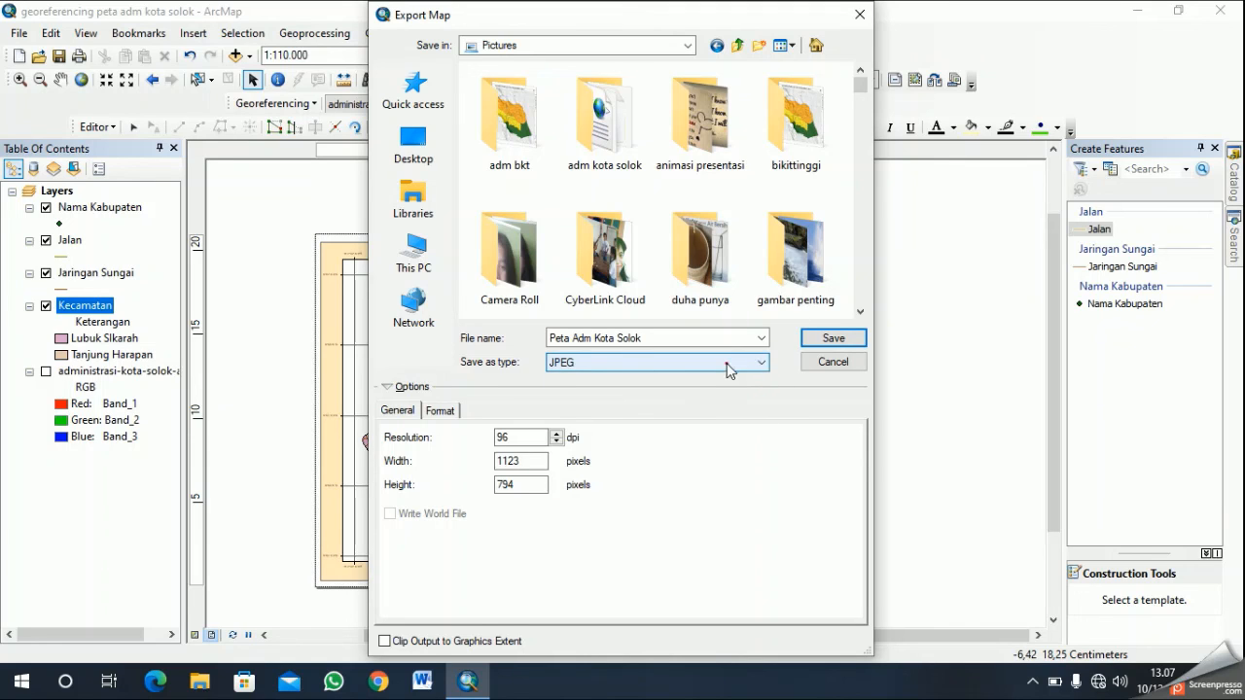
{"action": "left_click", "coordinate": [731, 367]}
{"action": "left_click", "coordinate": [642, 415]}
- Set the export file type to JPEG and save the exported map
{"action": "left_click", "coordinate": [674, 362]}
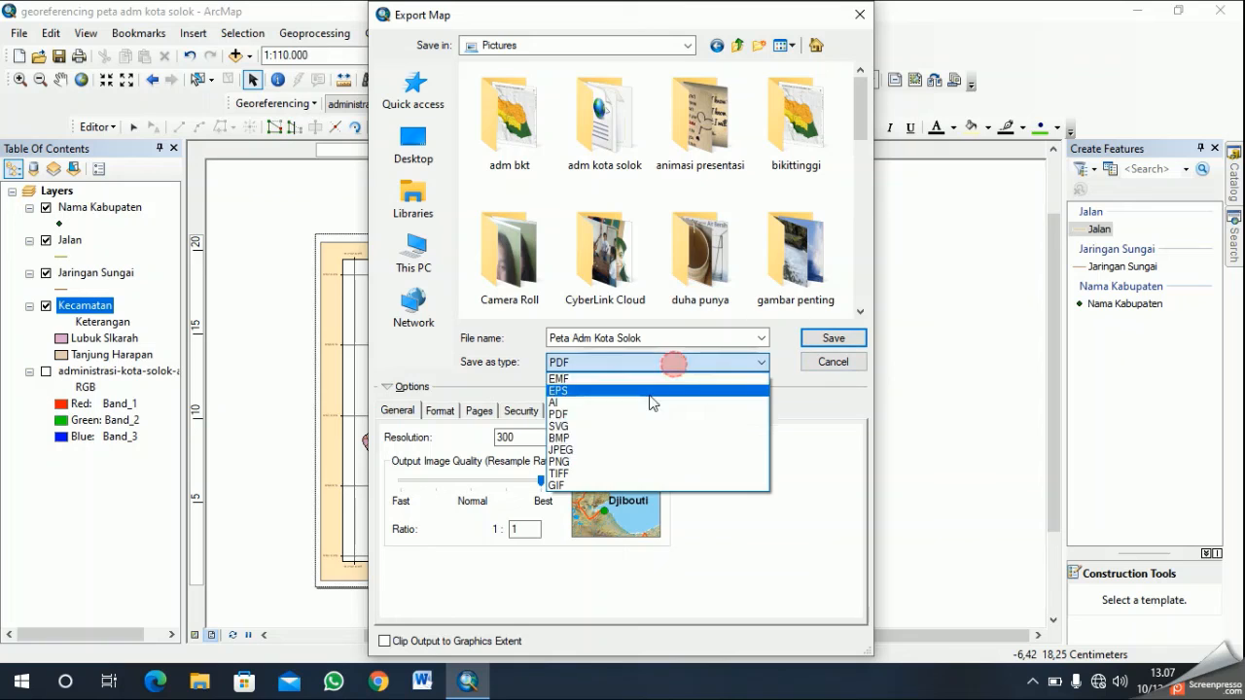
{"action": "left_click", "coordinate": [612, 451]}
{"action": "left_click", "coordinate": [853, 337]}
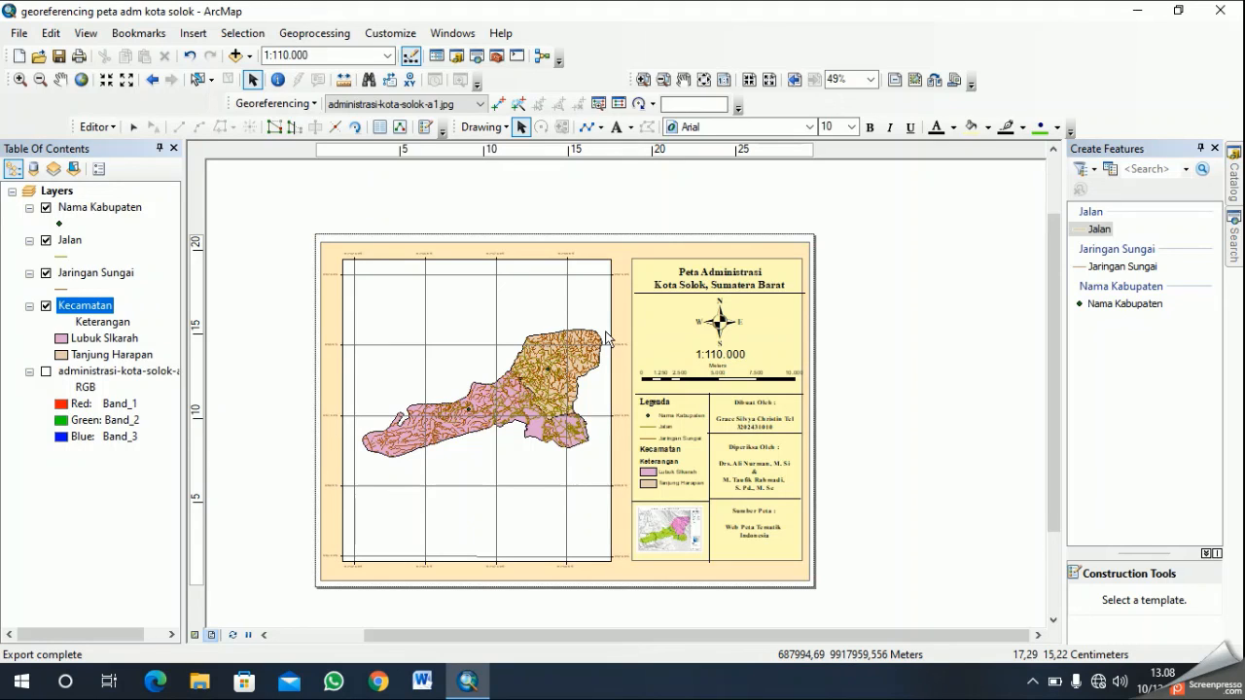
{"action": "left_click", "coordinate": [1031, 686]}
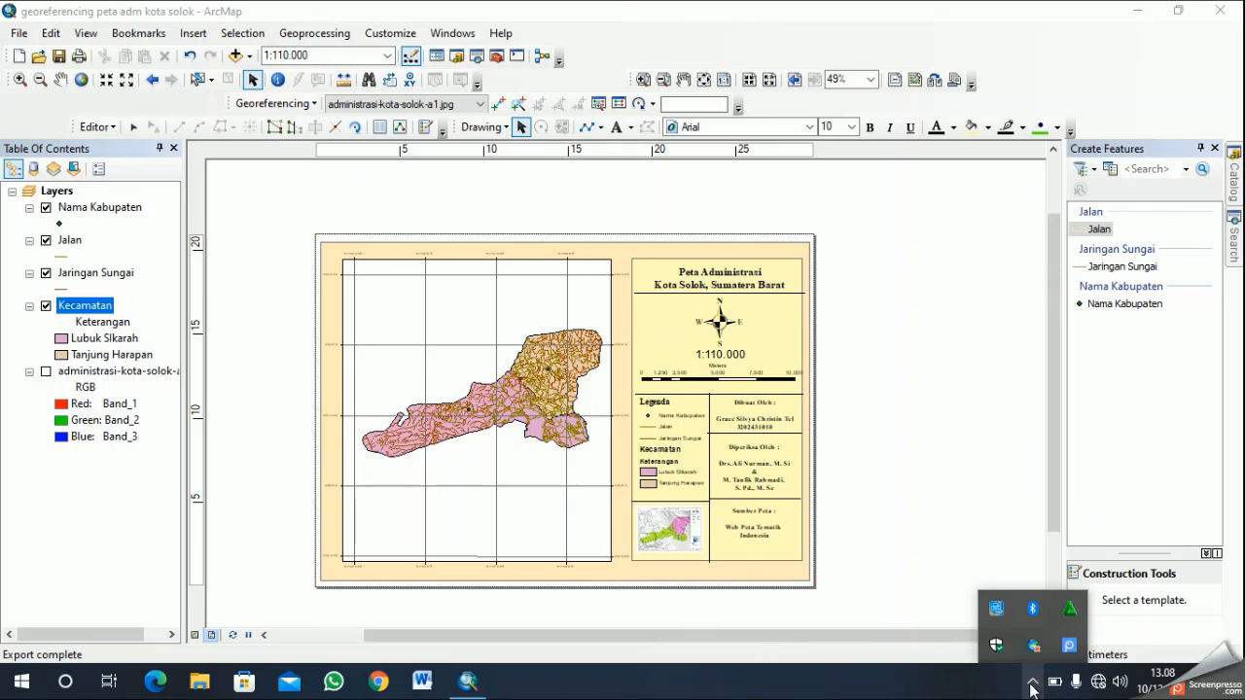
{"action": "left_click", "coordinate": [1074, 649]}
{"action": "left_click", "coordinate": [963, 567]}
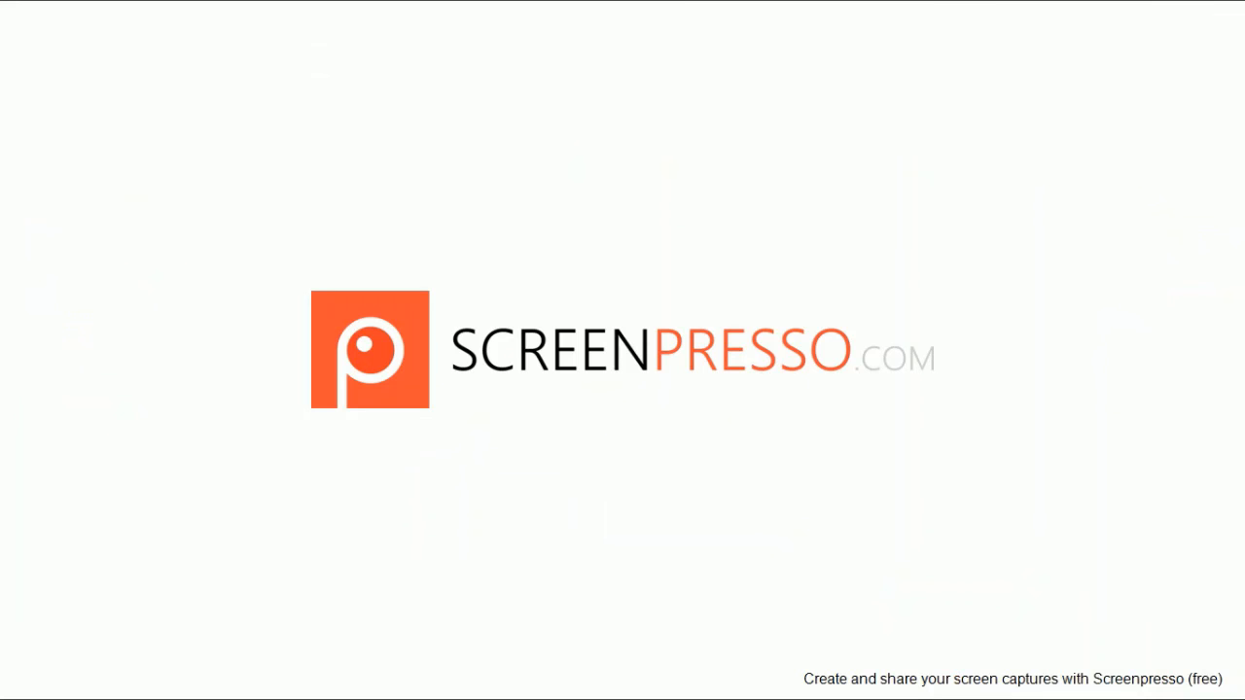